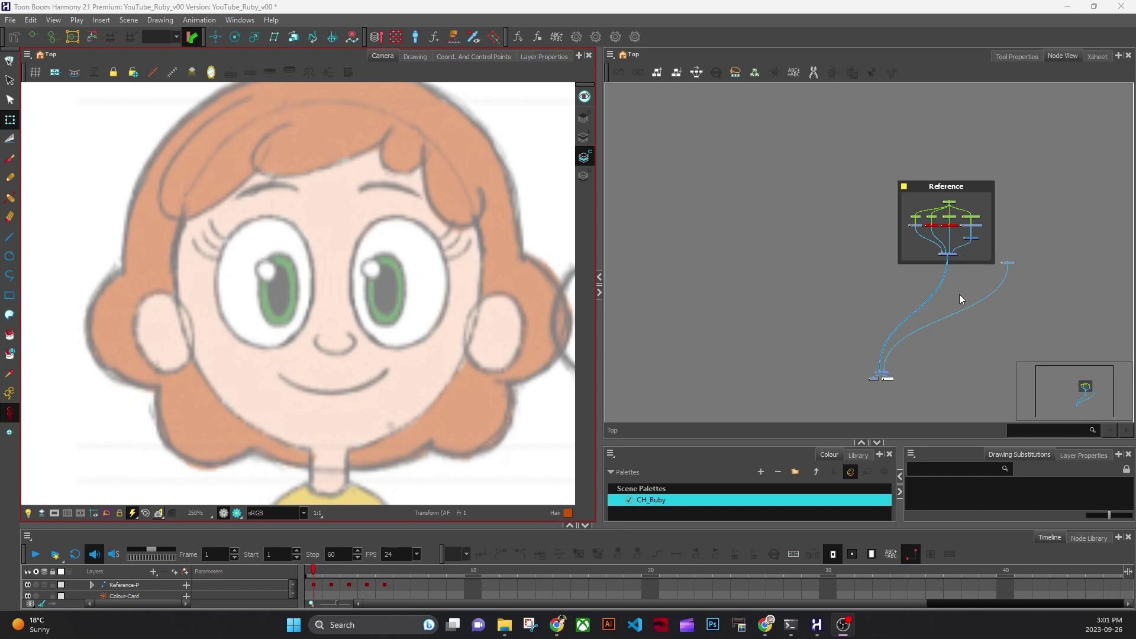
Enable the Pivots and Breakdown drawing nodes in the Reference group.
{"action": "scroll", "coordinate": [970, 261], "scroll_direction": "up", "scroll_amount": 5}
{"action": "left_click_drag", "start_coordinate": [869, 217], "coordinate": [925, 194]}
{"action": "key", "text": "a"}
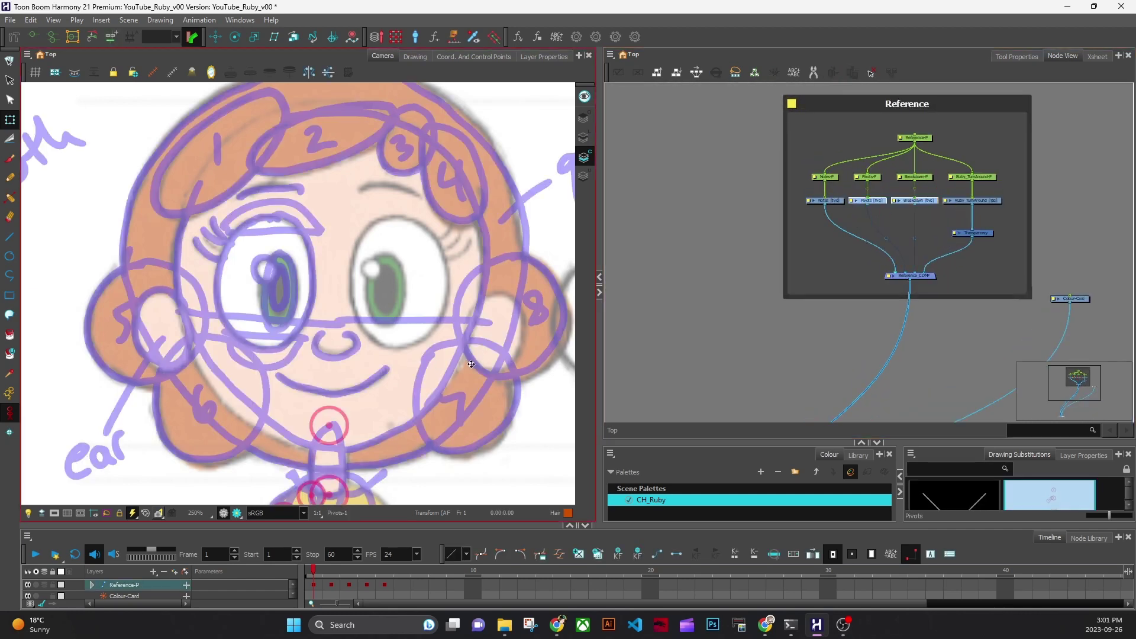
Frame the annotated front-view character, shrink the timeline area and widen the Camera view.
{"action": "scroll", "coordinate": [445, 378], "scroll_direction": "down", "scroll_amount": 5}
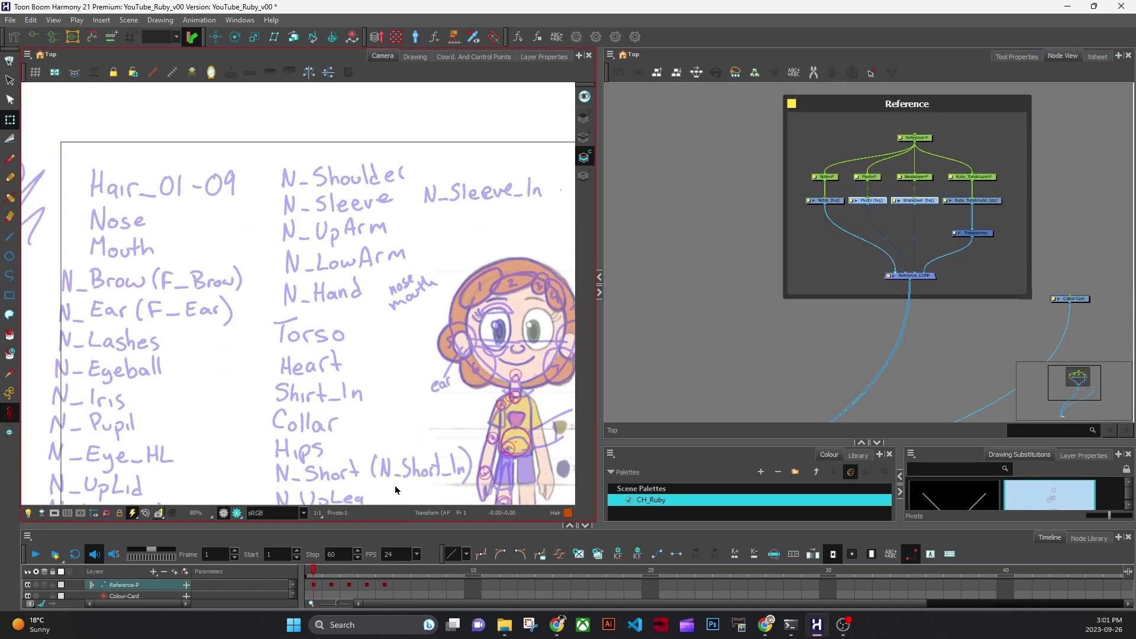
{"action": "left_click_drag", "start_coordinate": [509, 424], "coordinate": [311, 405]}
{"action": "scroll", "coordinate": [396, 361], "scroll_direction": "up", "scroll_amount": 3}
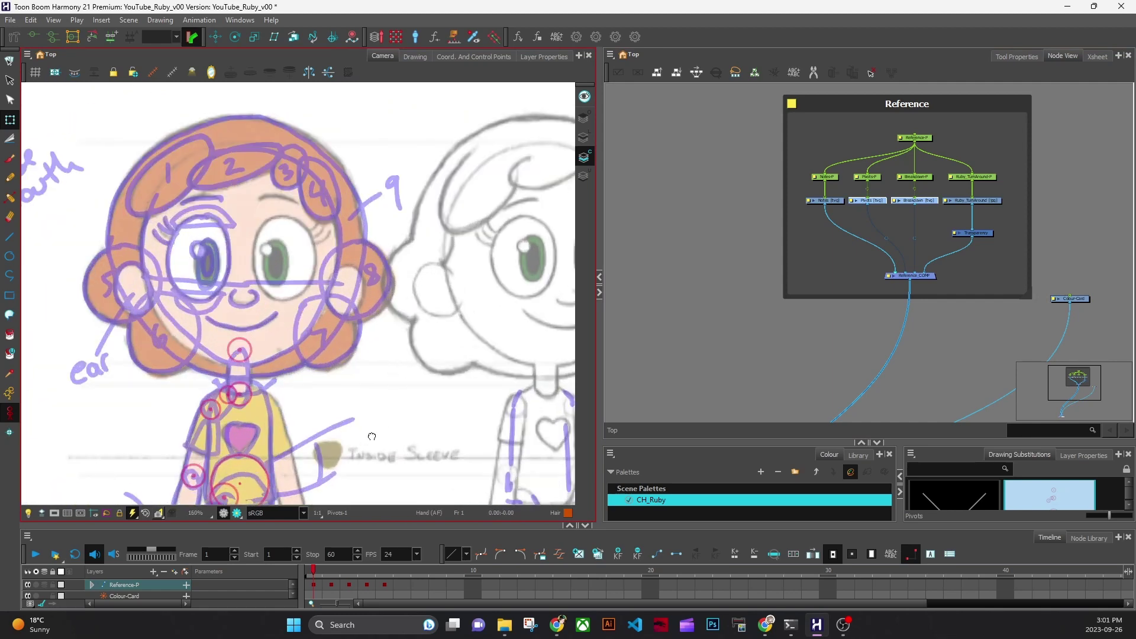
{"action": "left_click_drag", "start_coordinate": [369, 436], "coordinate": [393, 410]}
{"action": "left_click_drag", "start_coordinate": [385, 526], "coordinate": [386, 544]}
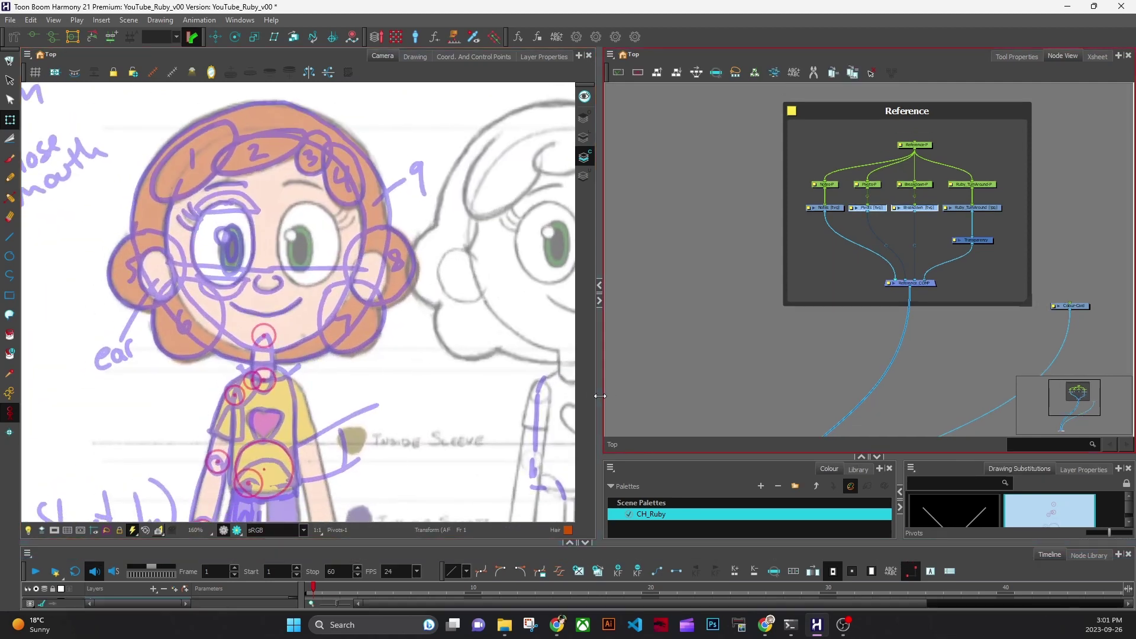
{"action": "left_click_drag", "start_coordinate": [599, 392], "coordinate": [650, 383]}
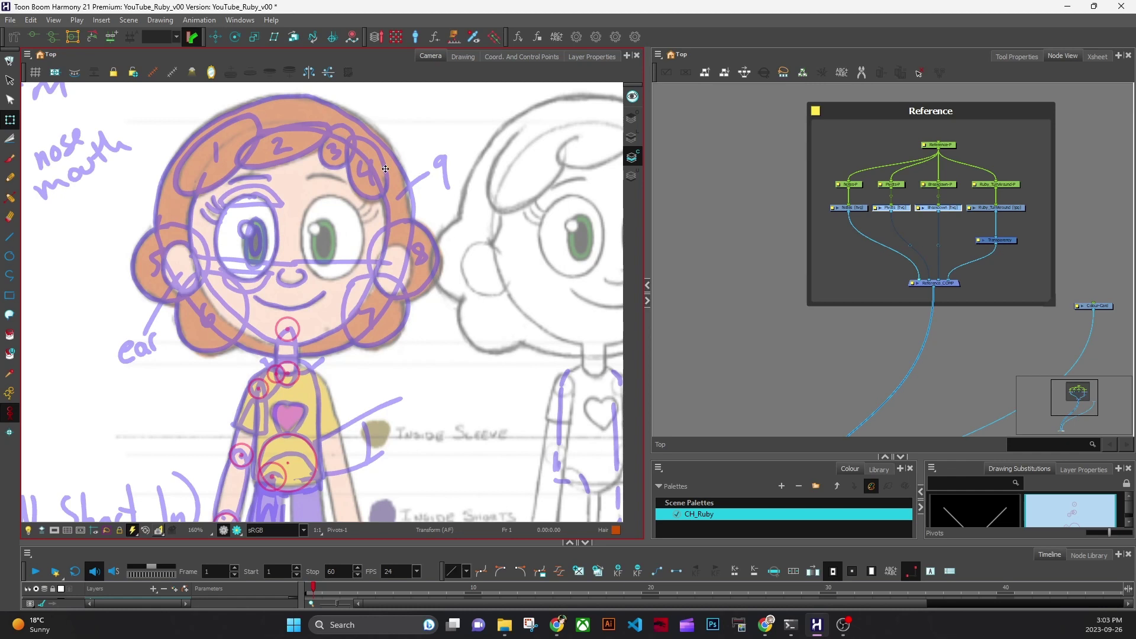
Widen the Node View by narrowing the Camera view beside it.
{"action": "left_click", "coordinate": [342, 572]}
{"action": "left_click_drag", "start_coordinate": [766, 334], "coordinate": [878, 341]}
{"action": "left_click_drag", "start_coordinate": [647, 419], "coordinate": [565, 419]}
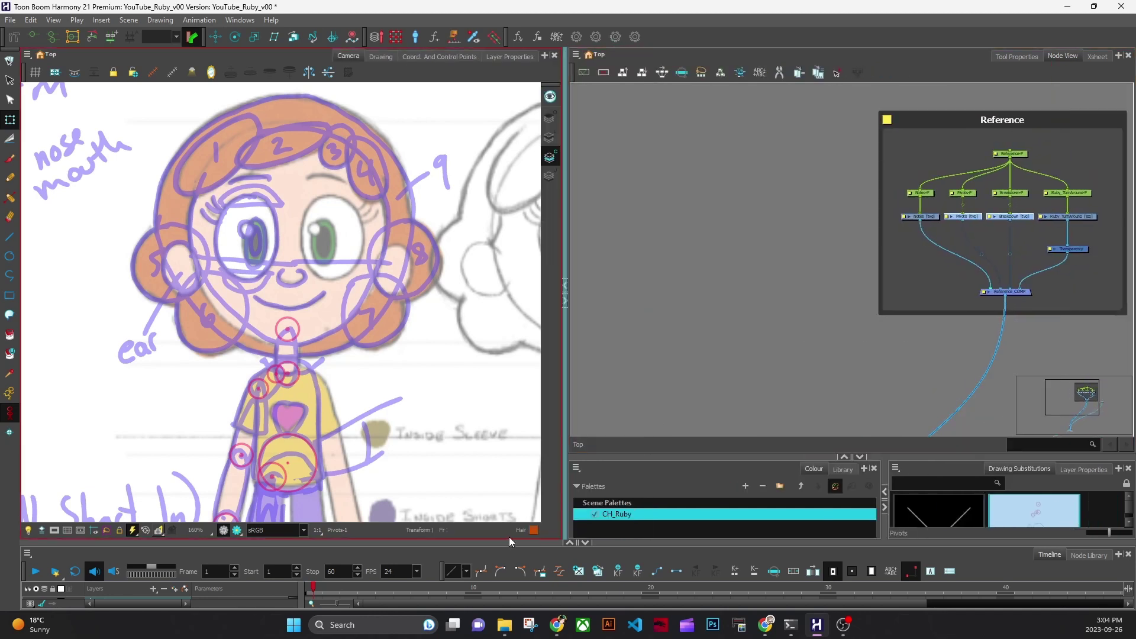
{"action": "left_click", "coordinate": [541, 325]}
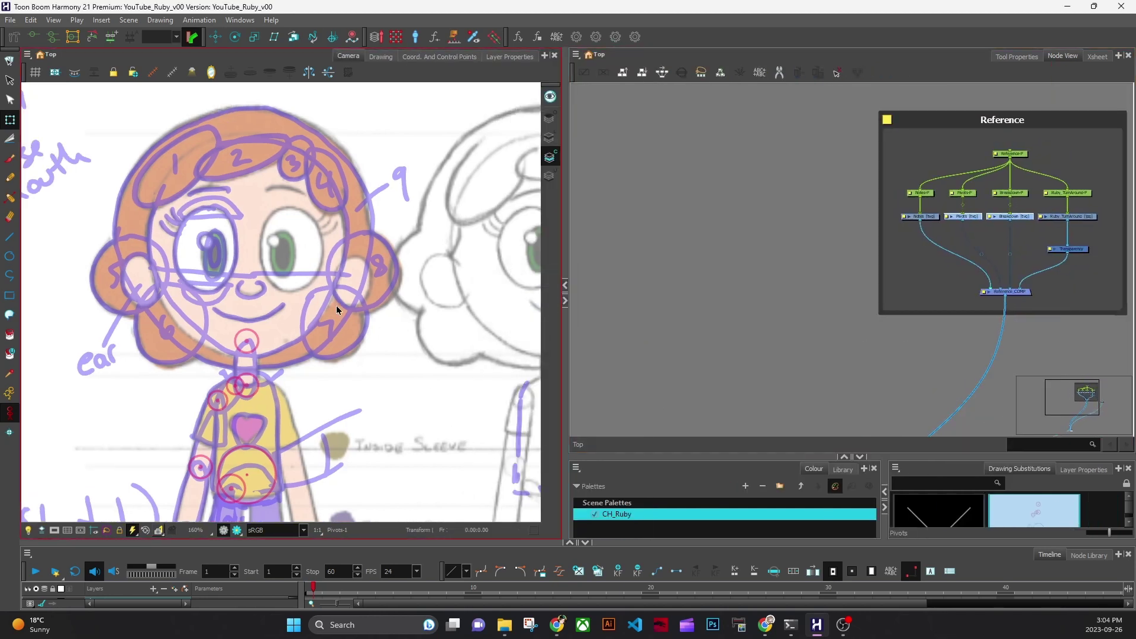
Disable the Notes, Pivots and Breakdown drawing nodes in the Reference group, leaving the turnaround drawing enabled.
{"action": "left_click_drag", "start_coordinate": [318, 315], "coordinate": [384, 375]}
{"action": "scroll", "coordinate": [406, 372], "scroll_direction": "up", "scroll_amount": 2}
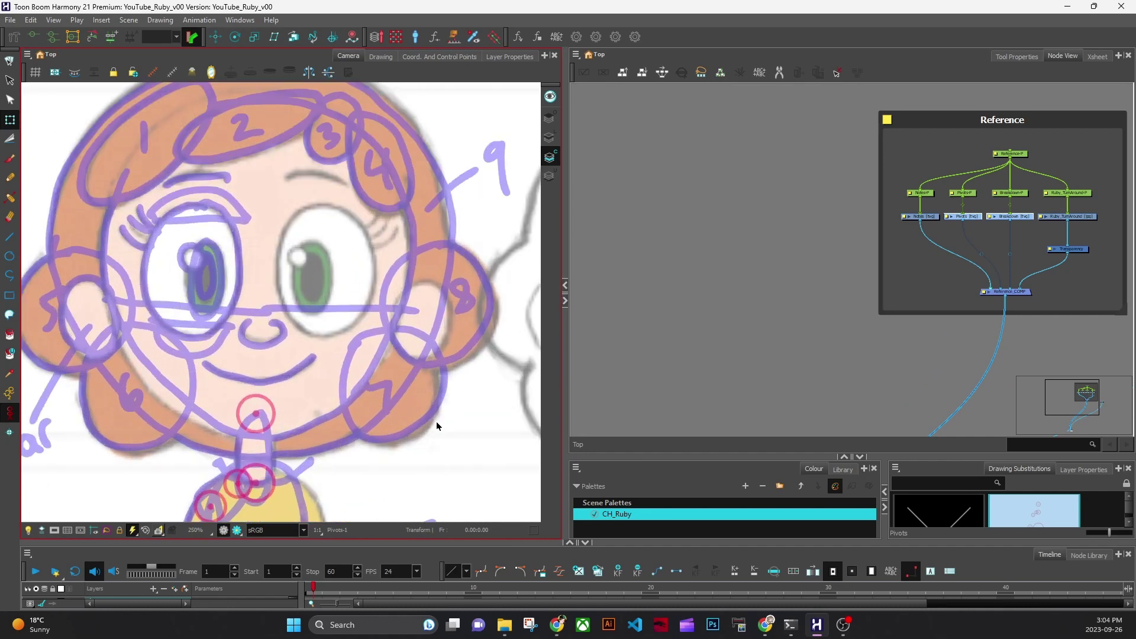
{"action": "scroll", "coordinate": [437, 426], "scroll_direction": "down", "scroll_amount": 1}
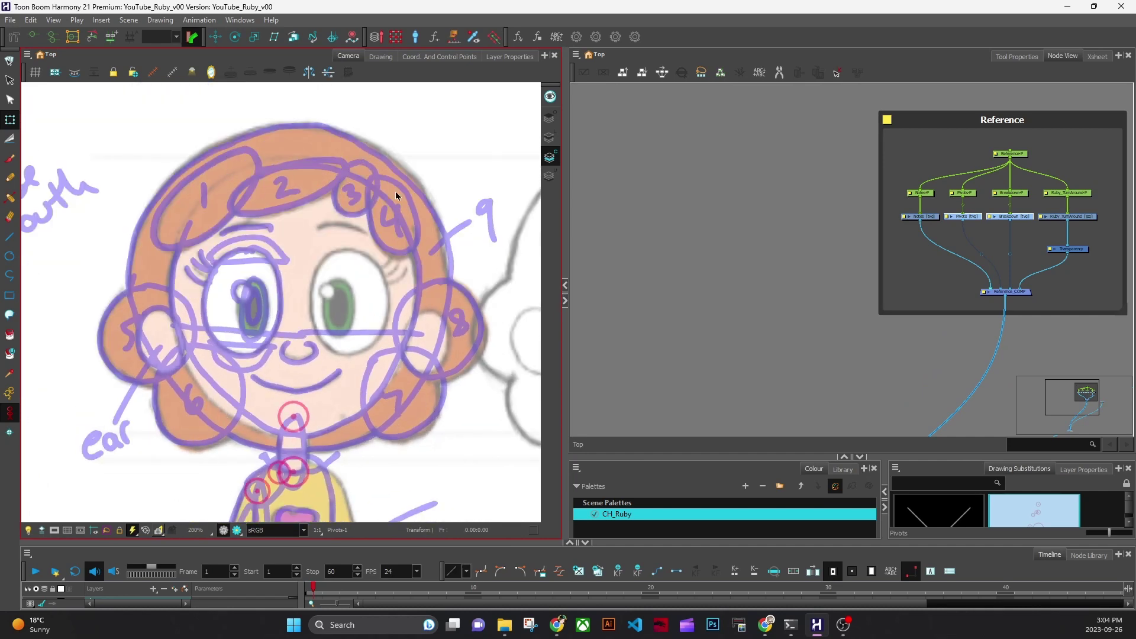
{"action": "left_click_drag", "start_coordinate": [735, 307], "coordinate": [634, 312]}
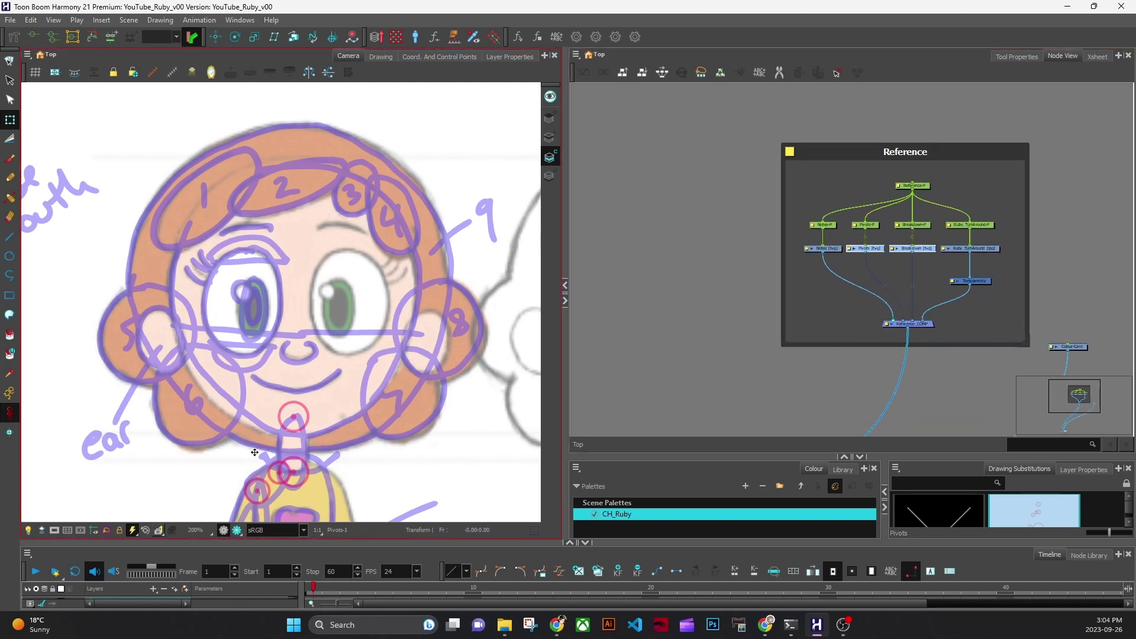
{"action": "left_click", "coordinate": [927, 274]}
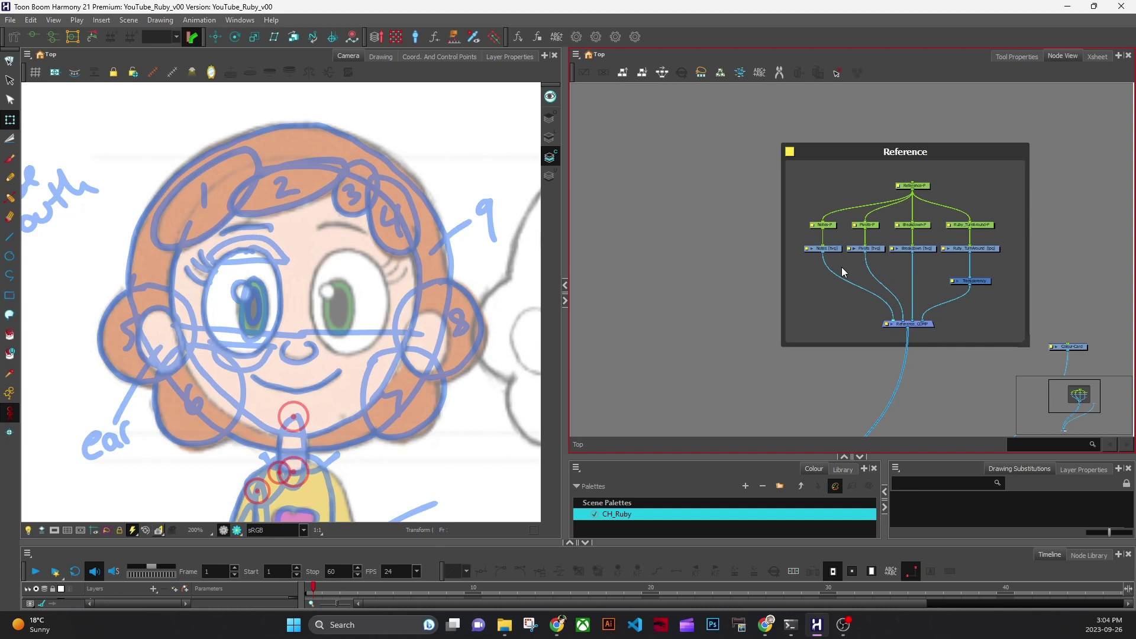
{"action": "left_click_drag", "start_coordinate": [842, 268], "coordinate": [922, 247]}
{"action": "key", "text": "d"}
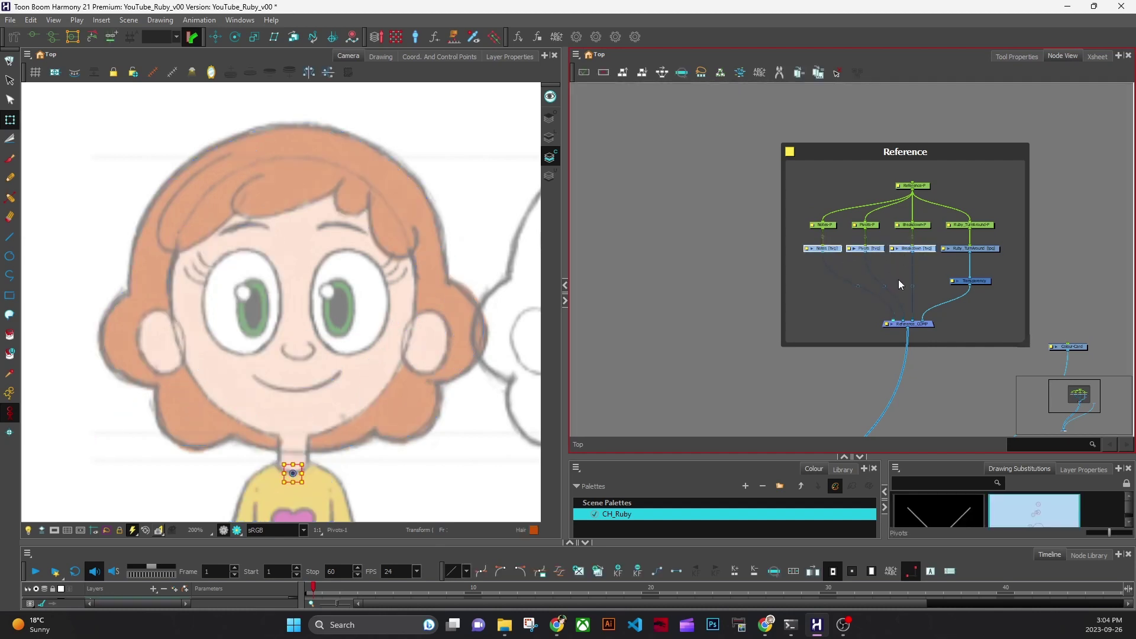
{"action": "left_click", "coordinate": [897, 295]}
{"action": "left_click", "coordinate": [804, 315]}
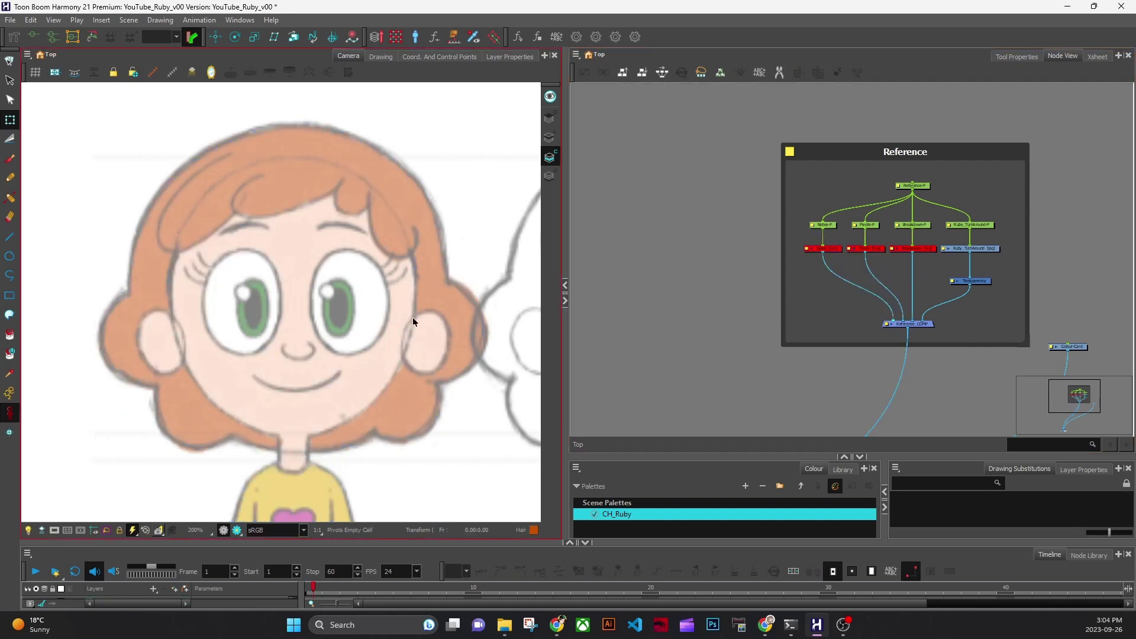
Move the Colour-Card node slightly farther from the Reference group and deselect it.
{"action": "scroll", "coordinate": [419, 358], "scroll_direction": "down", "scroll_amount": 5}
{"action": "scroll", "coordinate": [427, 404], "scroll_direction": "up", "scroll_amount": 3}
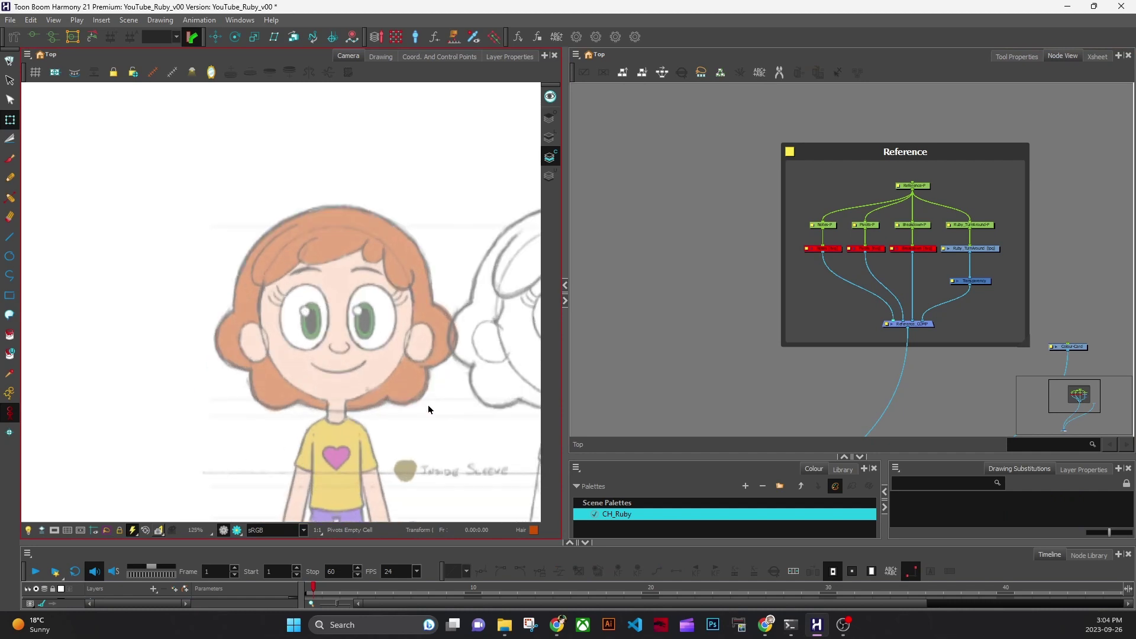
{"action": "left_click", "coordinate": [971, 383]}
{"action": "left_click_drag", "start_coordinate": [971, 384], "coordinate": [772, 317]}
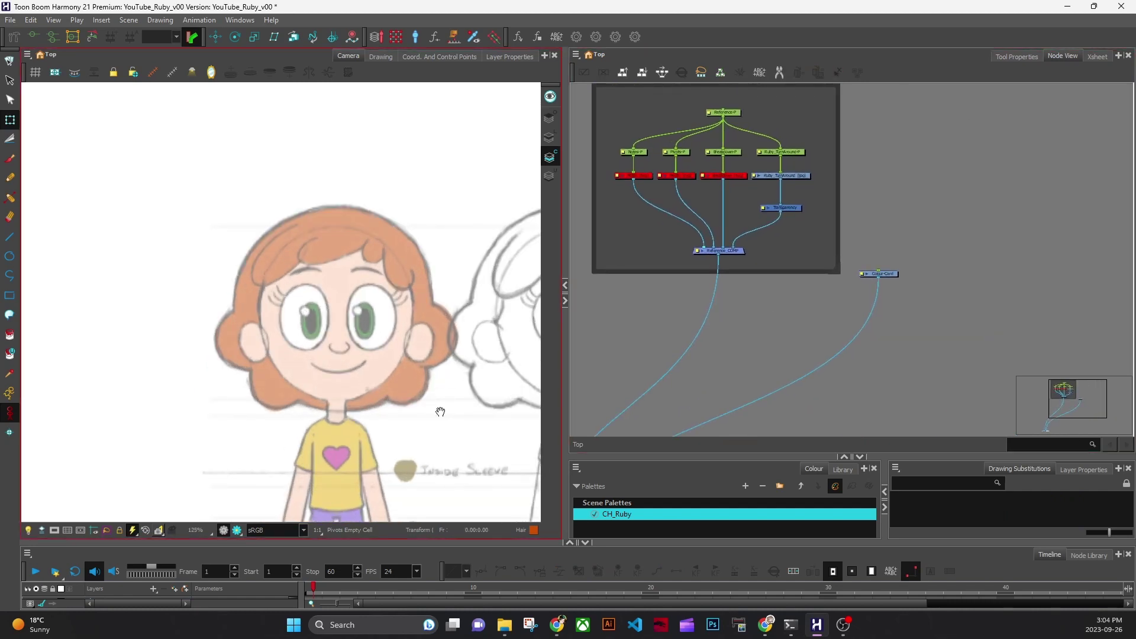
{"action": "scroll", "coordinate": [439, 406], "scroll_direction": "down", "scroll_amount": 3}
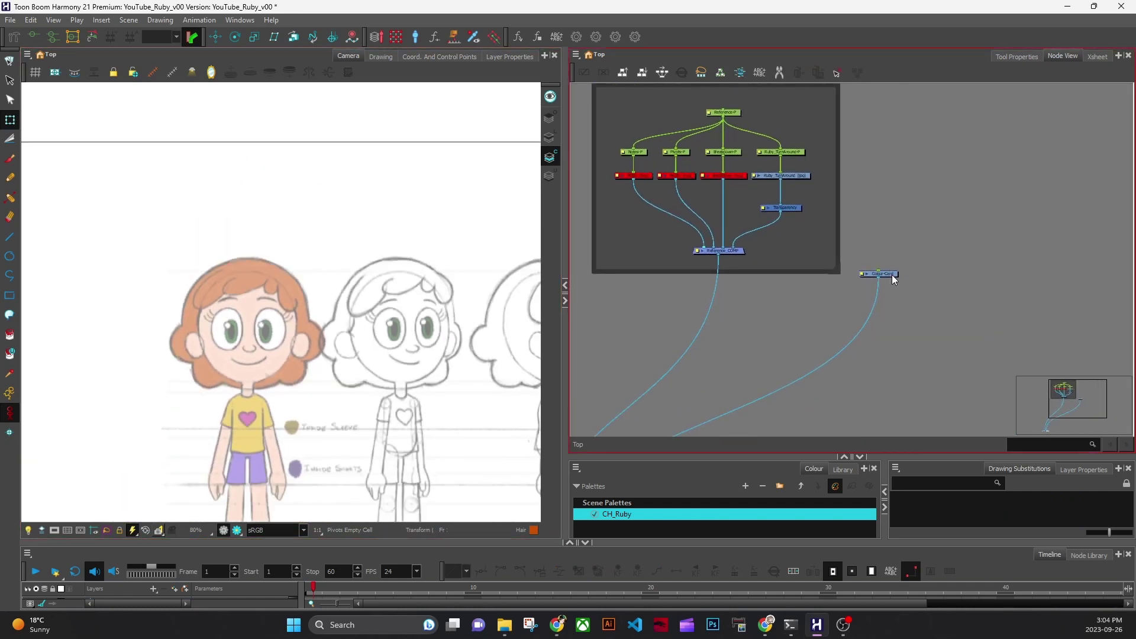
{"action": "left_click_drag", "start_coordinate": [893, 279], "coordinate": [904, 266]}
{"action": "scroll", "coordinate": [445, 399], "scroll_direction": "down", "scroll_amount": 4}
{"action": "left_click_drag", "start_coordinate": [452, 441], "coordinate": [384, 290]}
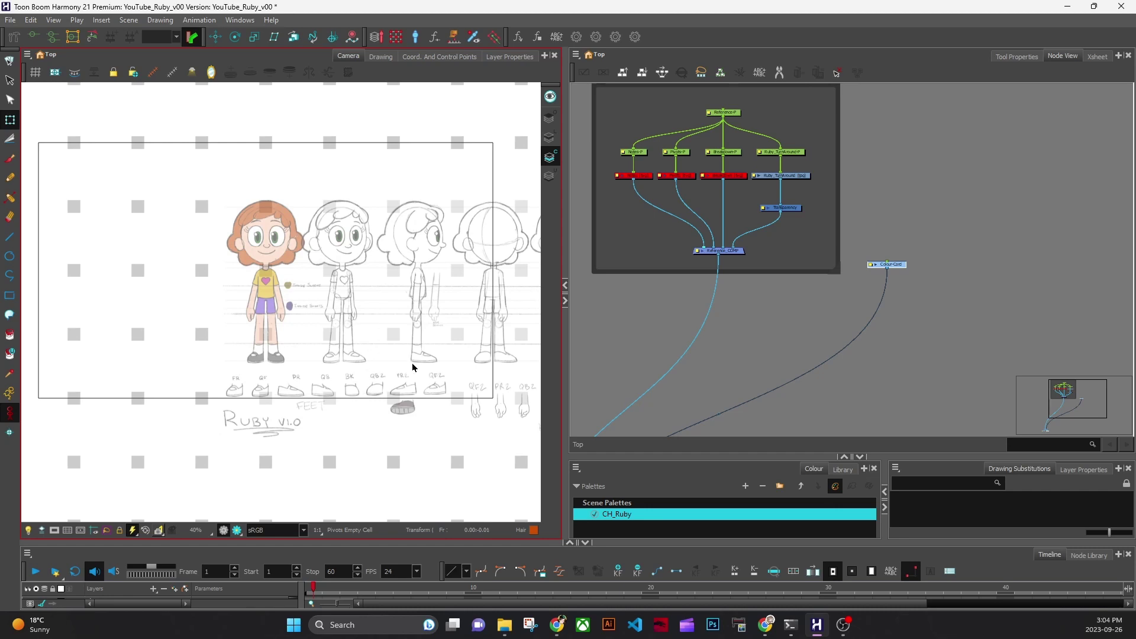
{"action": "left_click", "coordinate": [903, 339]}
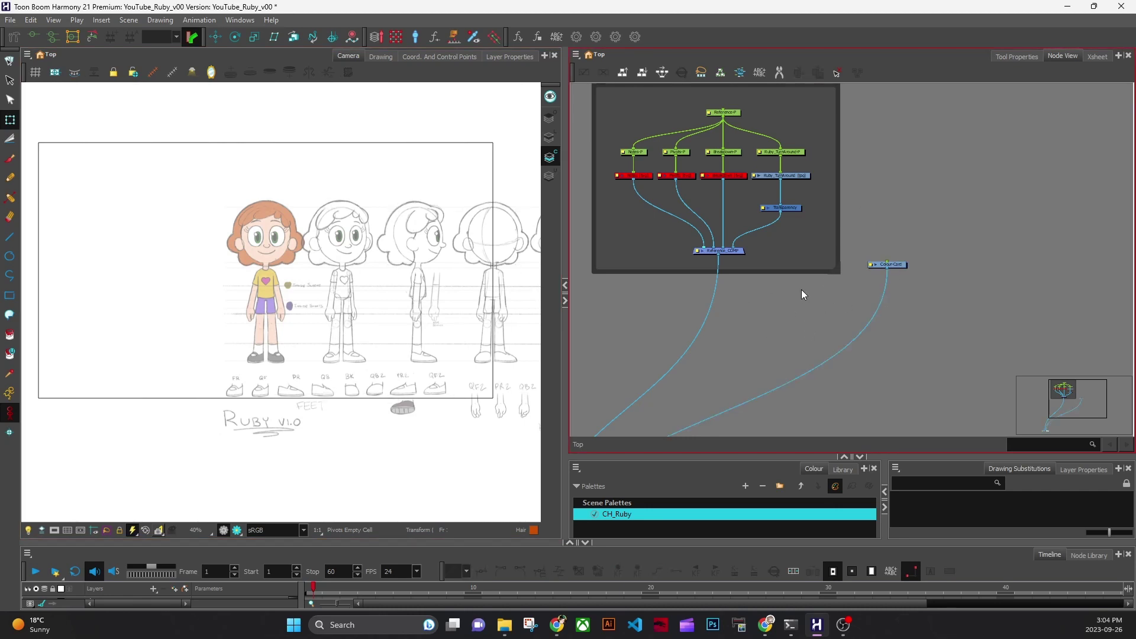
Add a second Colour-Card node near the existing one and delete it again.
{"action": "key", "text": "Tab"}
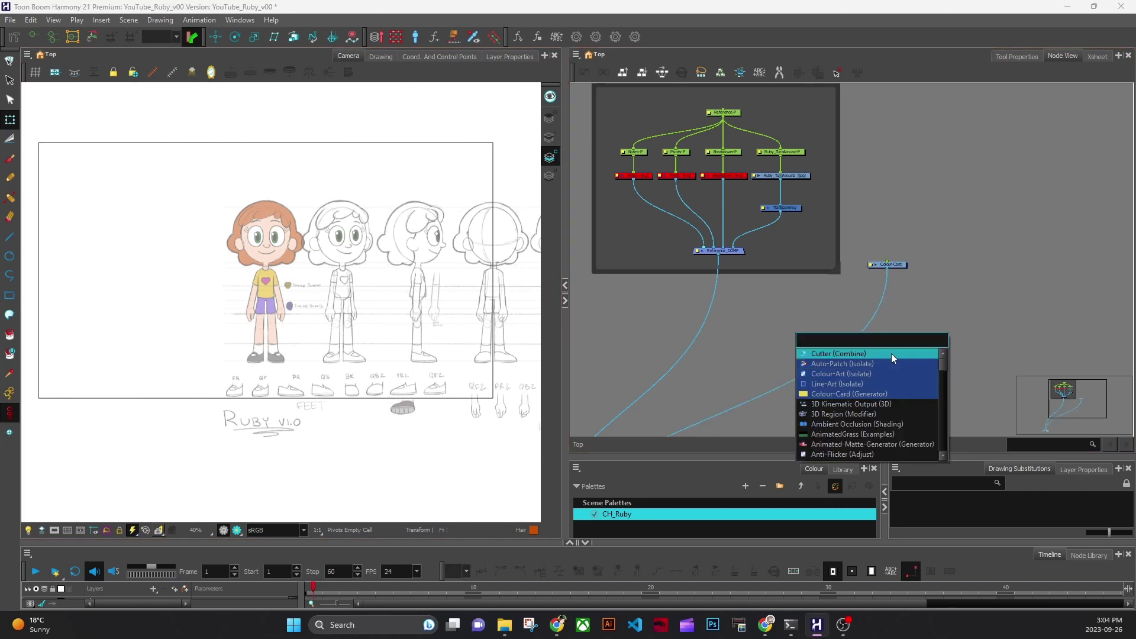
{"action": "type", "text": "card"}
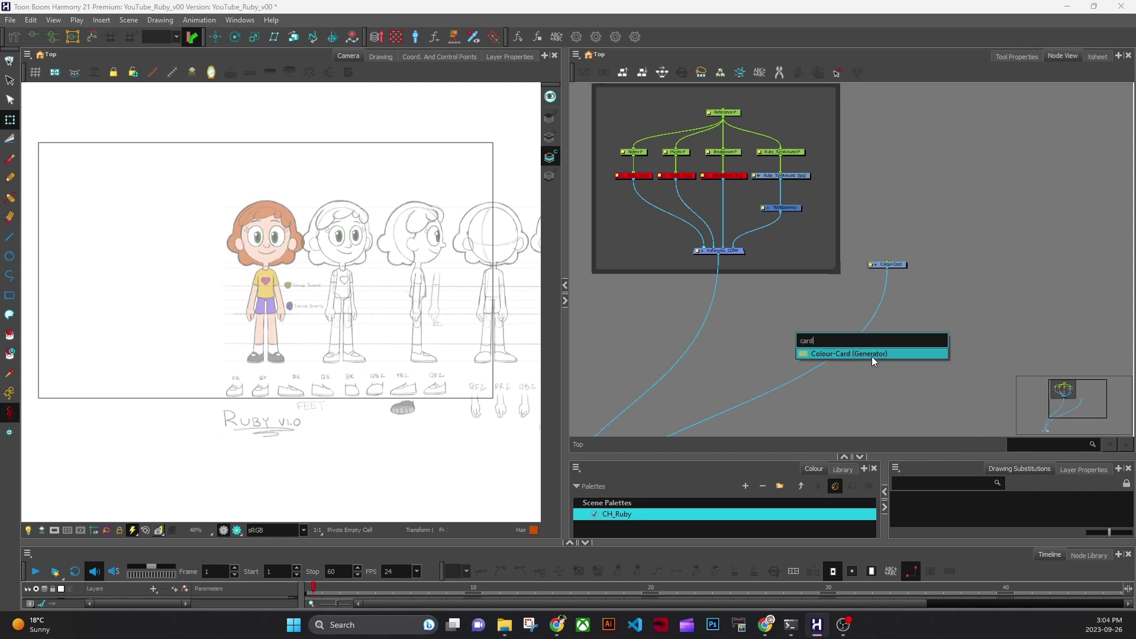
{"action": "left_click", "coordinate": [872, 356]}
{"action": "left_click", "coordinate": [835, 329]}
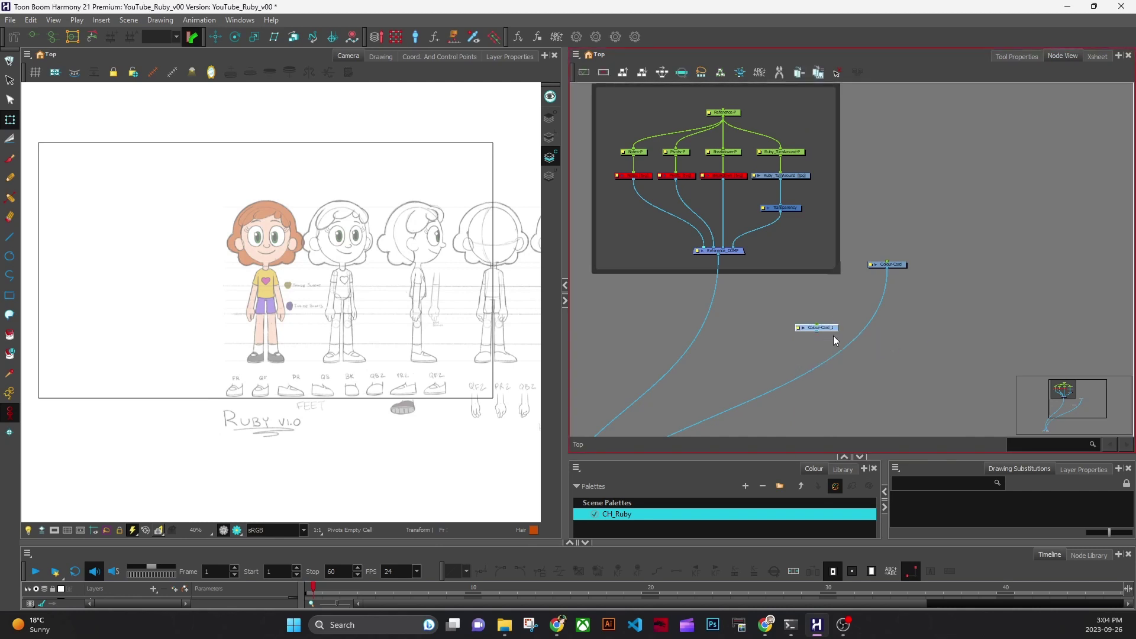
{"action": "key", "text": "Delete"}
Trace the Colour-Card node's connection and inspect its colour values in the Layer Properties view.
{"action": "left_click_drag", "start_coordinate": [737, 418], "coordinate": [897, 297]}
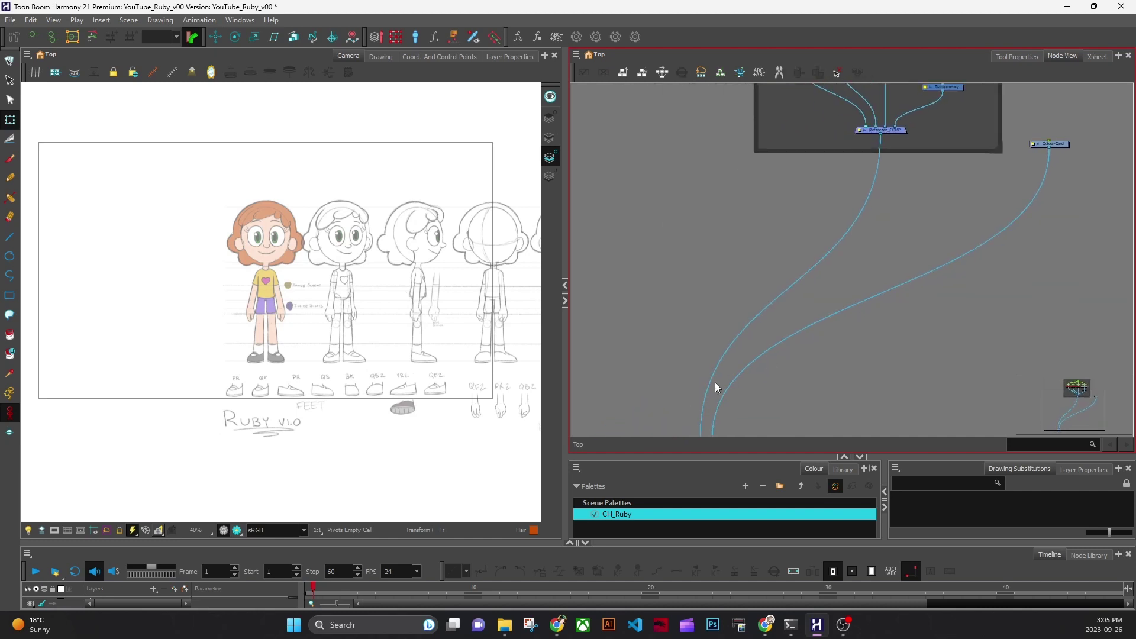
{"action": "left_click_drag", "start_coordinate": [797, 409], "coordinate": [793, 333]}
{"action": "left_click_drag", "start_coordinate": [967, 225], "coordinate": [737, 417]}
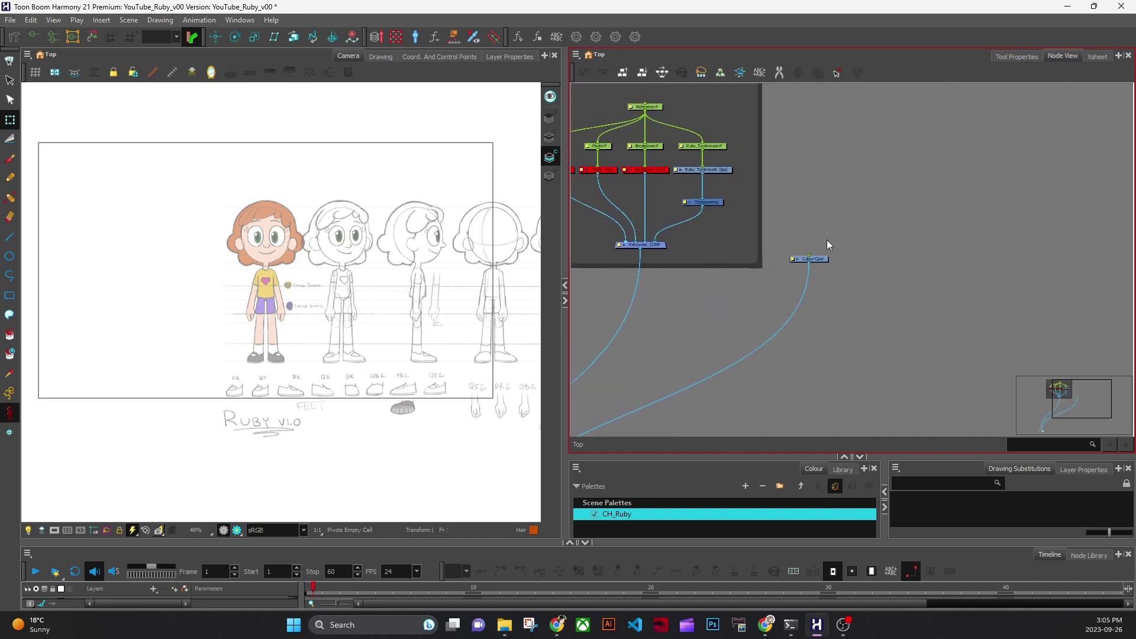
{"action": "left_click", "coordinate": [823, 261]}
{"action": "left_click", "coordinate": [516, 55]}
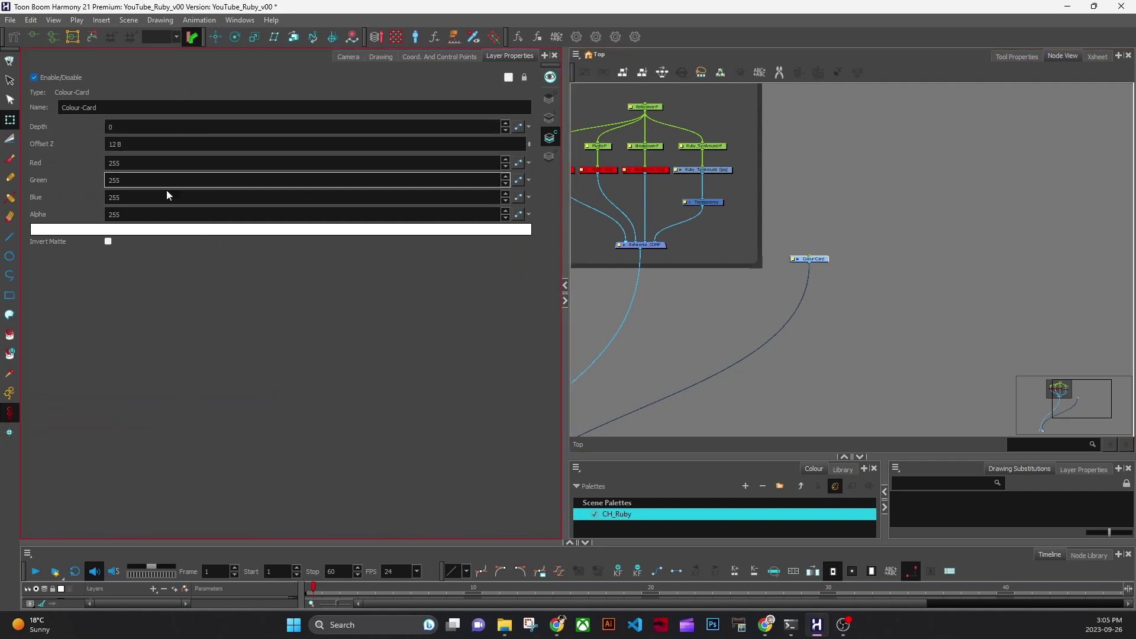
{"action": "left_click", "coordinate": [841, 284]}
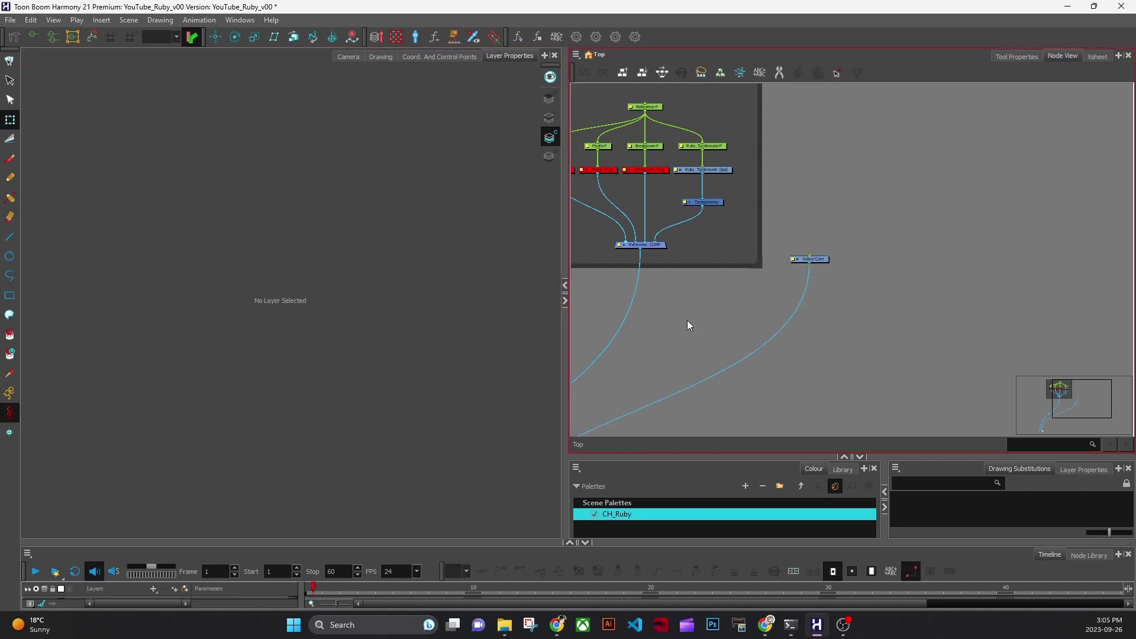
{"action": "left_click", "coordinate": [348, 56]}
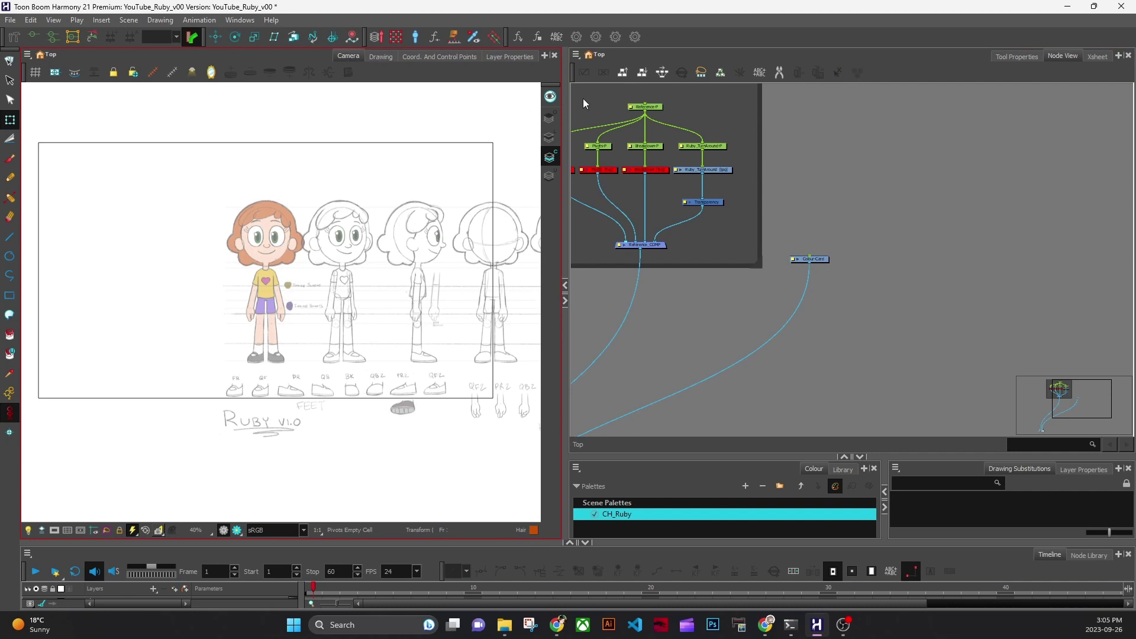
{"action": "left_click", "coordinate": [545, 55]}
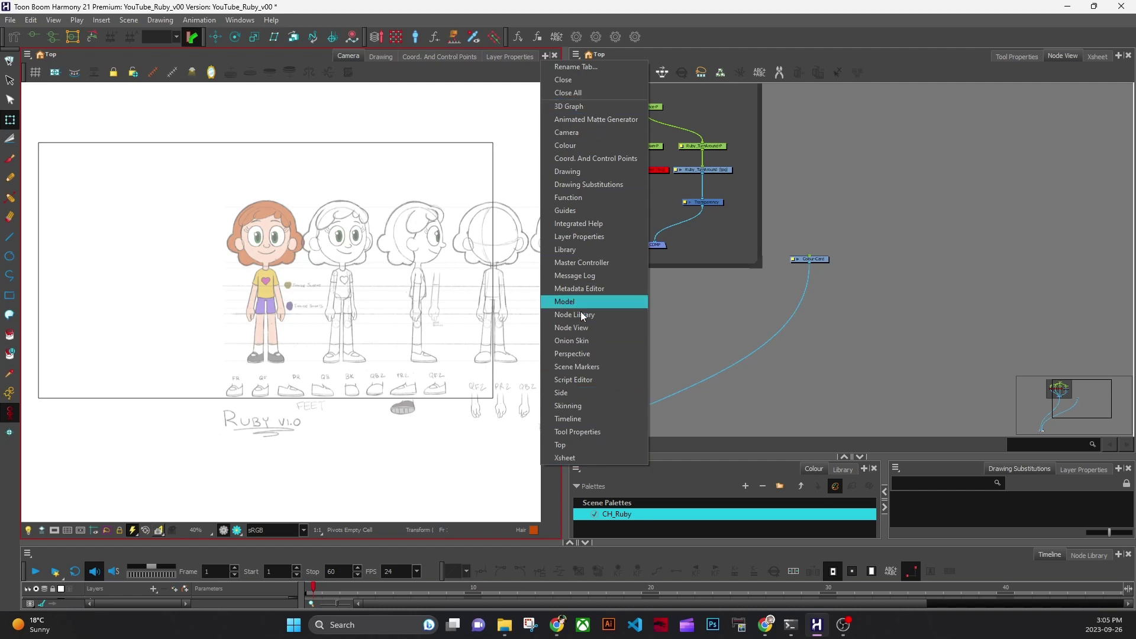
{"action": "left_click", "coordinate": [693, 306]}
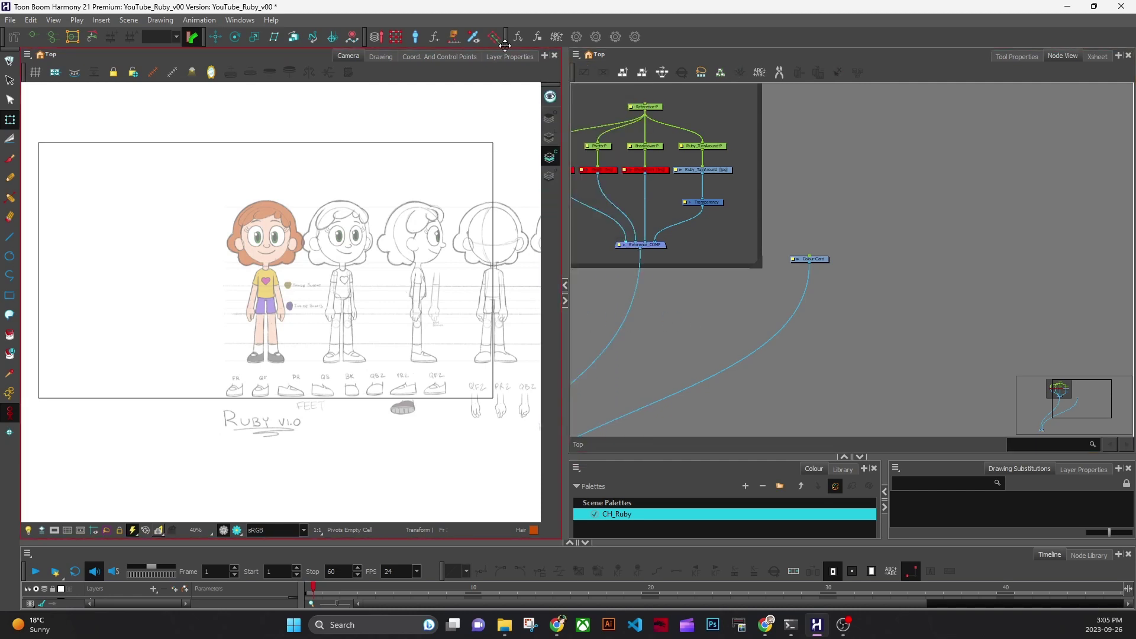
Open the Colour-Card node's properties in a floating window, close it, and check the same settings in the docked Layer Properties view.
{"action": "left_click", "coordinate": [816, 300]}
{"action": "scroll", "coordinate": [817, 273], "scroll_direction": "up", "scroll_amount": 4}
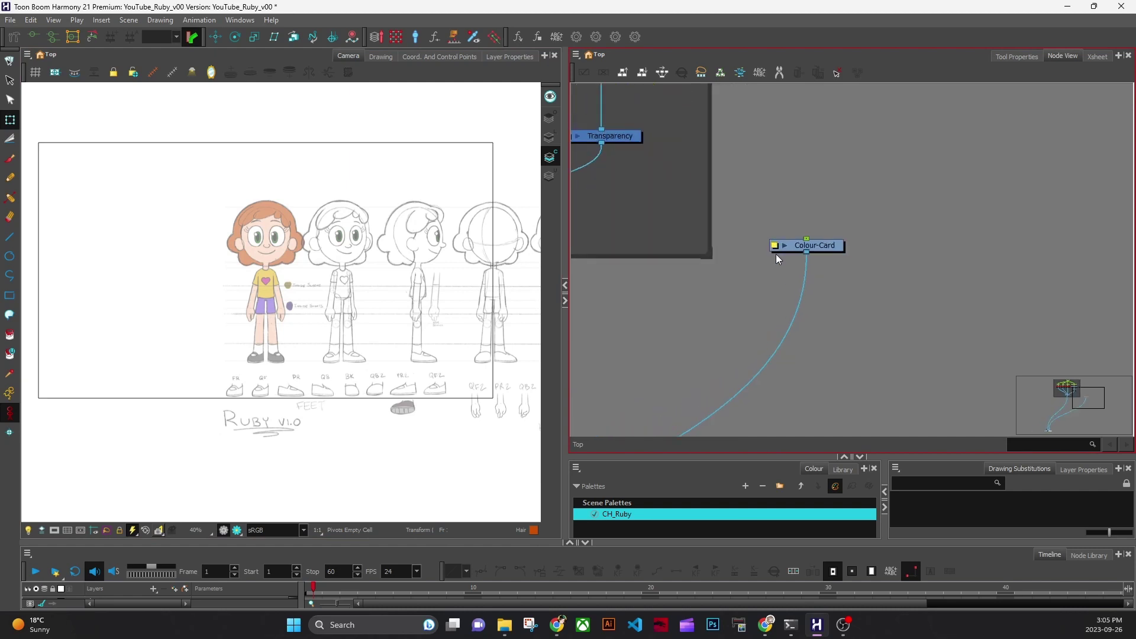
{"action": "left_click", "coordinate": [775, 245]}
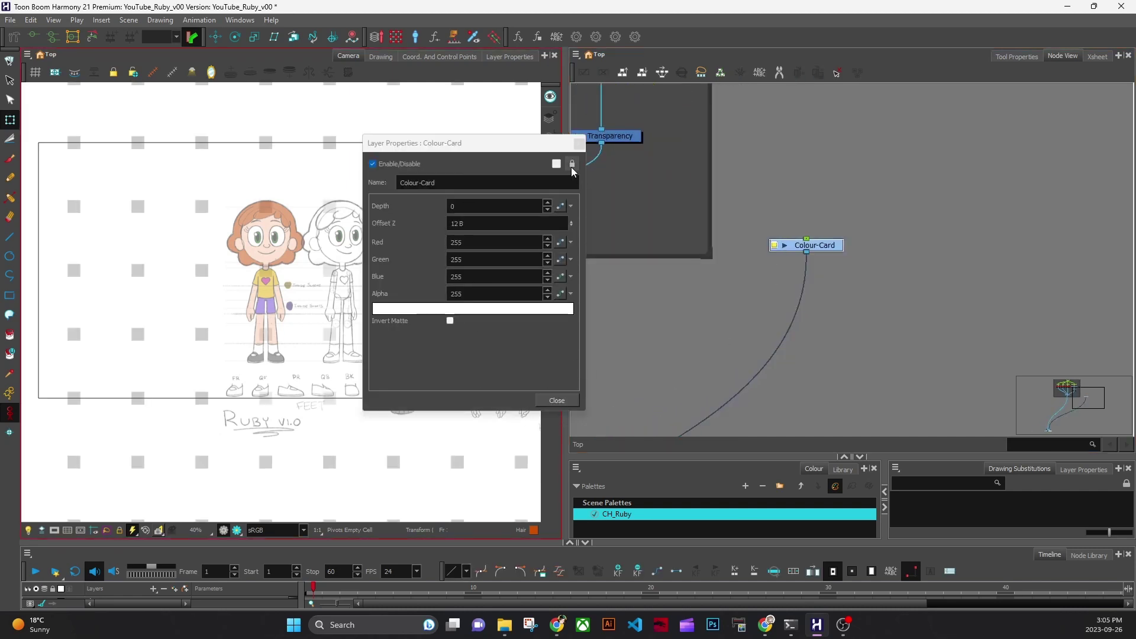
{"action": "left_click", "coordinate": [579, 143]}
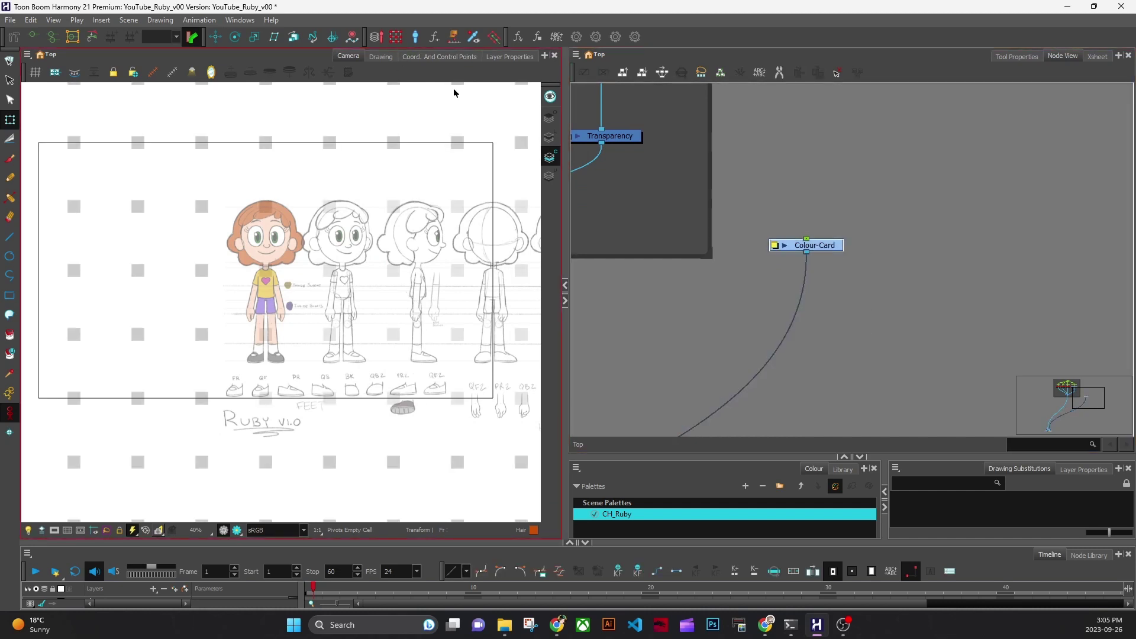
{"action": "left_click", "coordinate": [510, 56]}
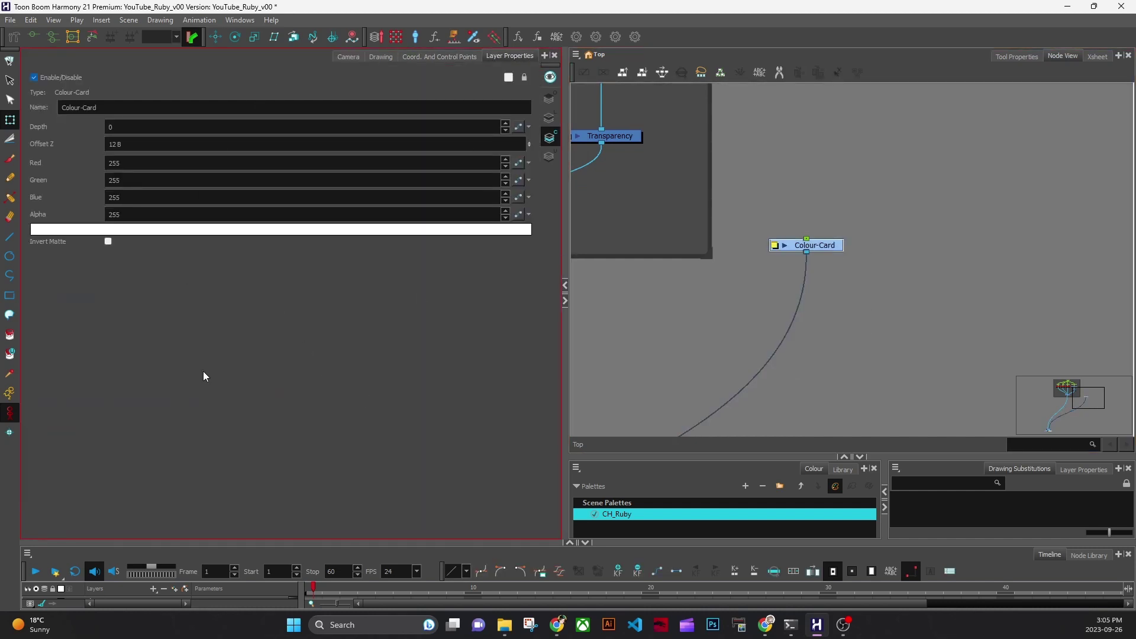
{"action": "left_click", "coordinate": [355, 56]}
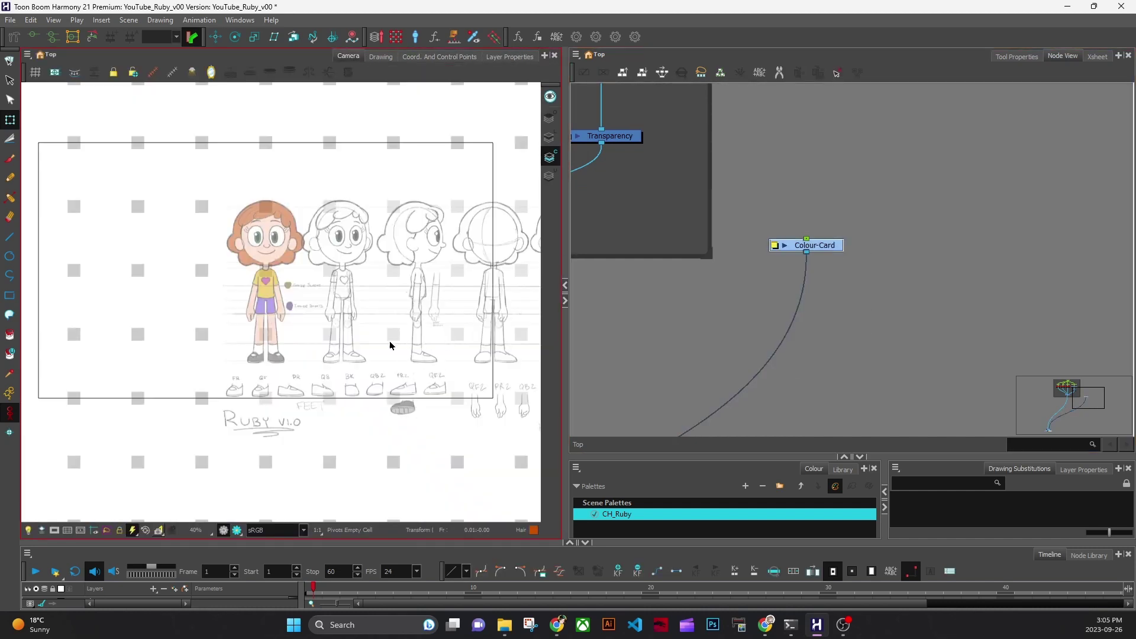
Frame Ruby's head in the Camera view and add a vector drawing layer named Hair_01, starting with no node selected.
{"action": "scroll", "coordinate": [390, 346], "scroll_direction": "down", "scroll_amount": 2}
{"action": "scroll", "coordinate": [303, 298], "scroll_direction": "up", "scroll_amount": 5}
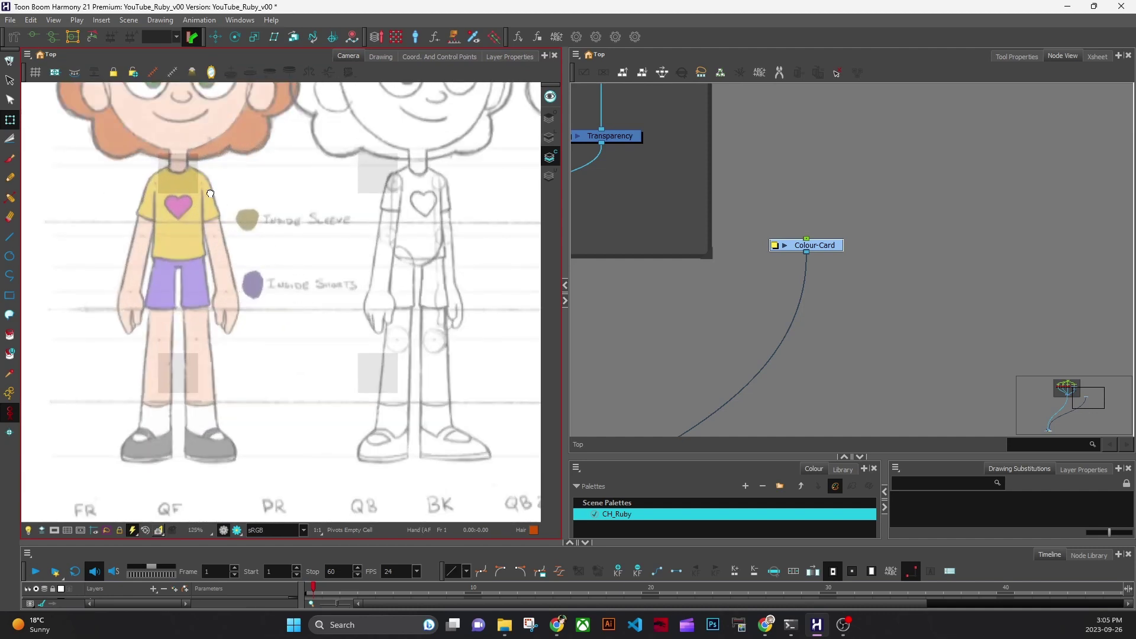
{"action": "left_click_drag", "start_coordinate": [210, 194], "coordinate": [306, 356]}
{"action": "left_click_drag", "start_coordinate": [705, 287], "coordinate": [979, 345]}
{"action": "left_click_drag", "start_coordinate": [680, 312], "coordinate": [1018, 357]}
{"action": "scroll", "coordinate": [811, 339], "scroll_direction": "down", "scroll_amount": 2}
{"action": "left_click_drag", "start_coordinate": [733, 310], "coordinate": [893, 325]}
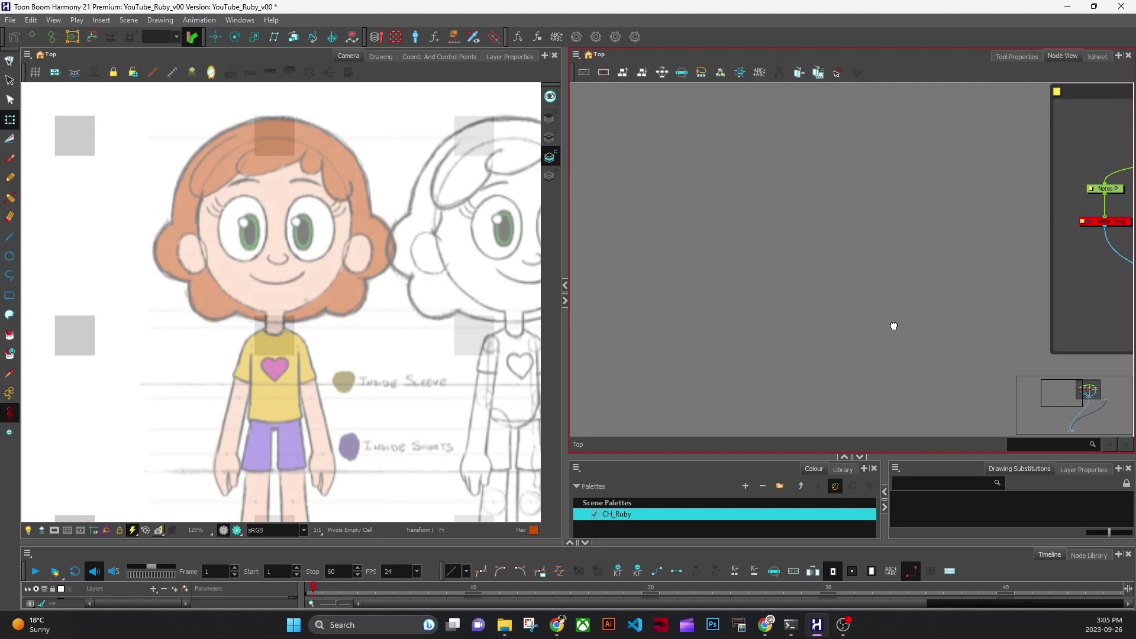
{"action": "left_click", "coordinate": [767, 290]}
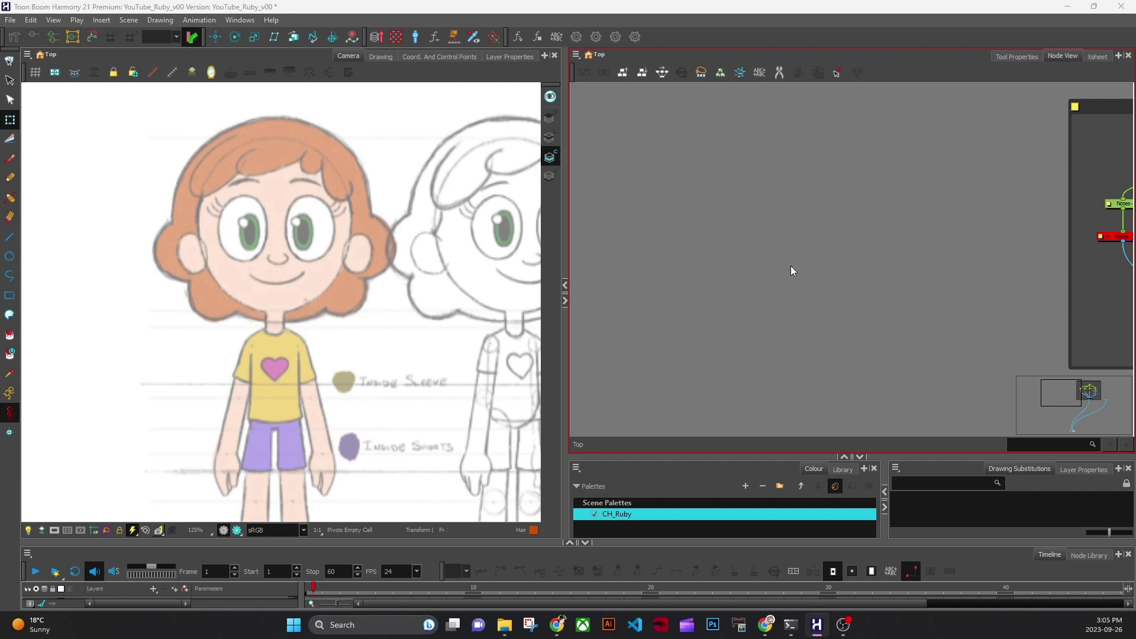
{"action": "key", "text": "ctrl+r"}
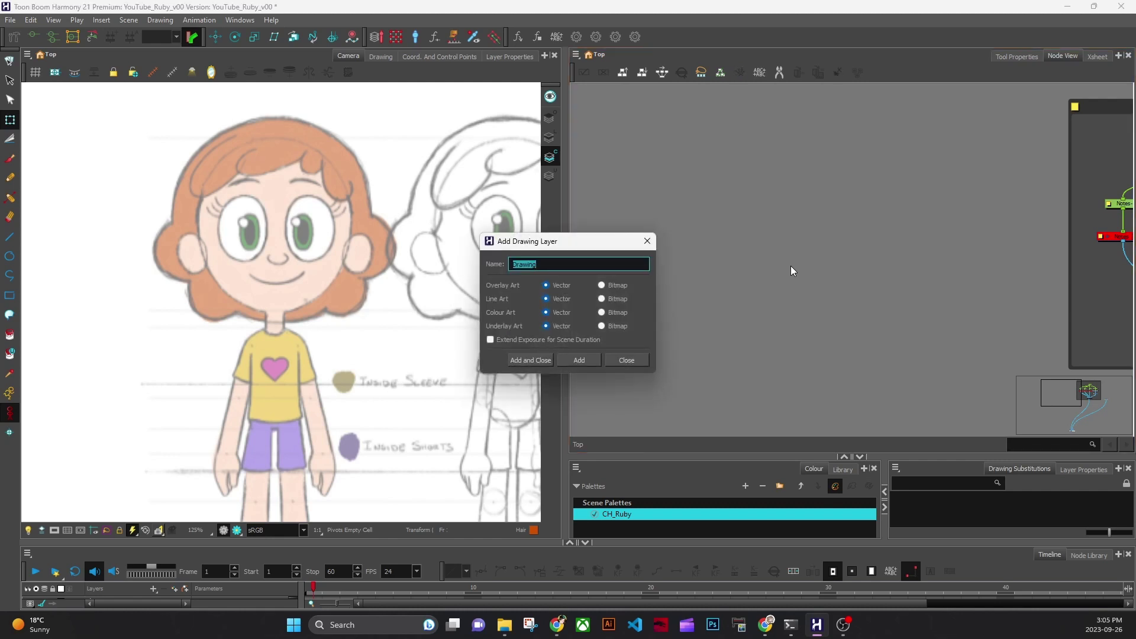
{"action": "type", "text": "Hair_01"}
{"action": "key", "text": "Return"}
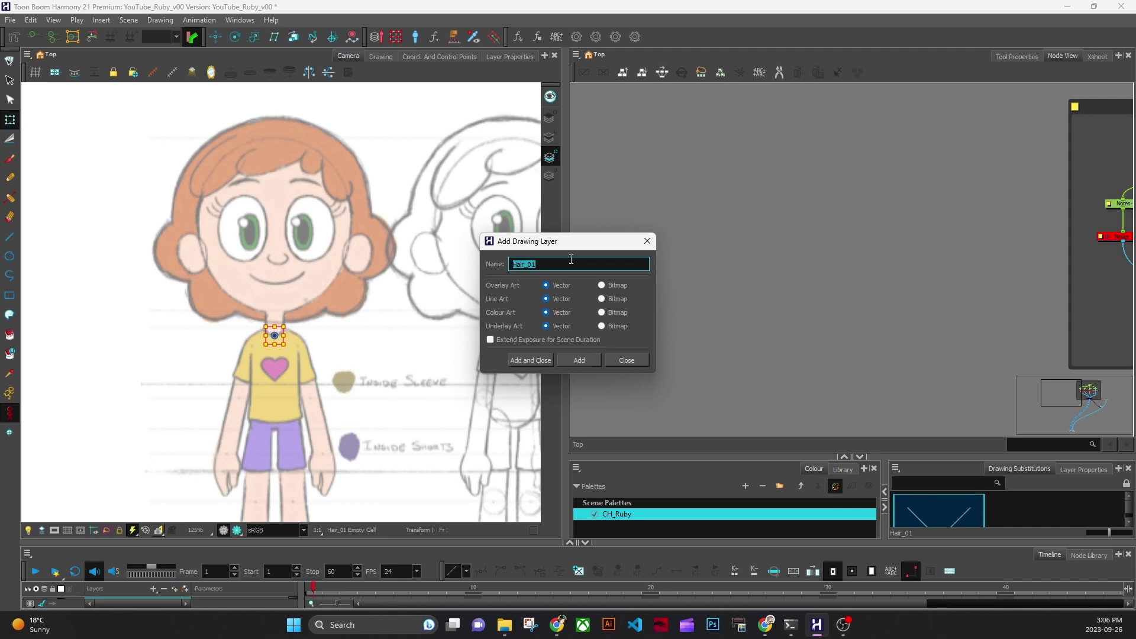
Add eight more vector drawing layers named Hair_02 through Hair_09.
{"action": "key", "text": "Right"}
{"action": "key", "text": "BackSpace"}
{"action": "type", "text": "2"}
{"action": "key", "text": "Return"}
{"action": "key", "text": "Right"}
{"action": "key", "text": "BackSpace"}
{"action": "type", "text": "3"}
{"action": "key", "text": "Return"}
{"action": "key", "text": "Right"}
{"action": "key", "text": "BackSpace"}
{"action": "key", "text": "Return"}
{"action": "key", "text": "Right"}
{"action": "key", "text": "Return"}
{"action": "key", "text": "Right"}
{"action": "key", "text": "BackSpace"}
{"action": "type", "text": "6"}
{"action": "key", "text": "Return"}
{"action": "key", "text": "Right"}
{"action": "key", "text": "BackSpace"}
{"action": "type", "text": "7"}
{"action": "key", "text": "Return"}
{"action": "key", "text": "Right"}
{"action": "key", "text": "BackSpace"}
{"action": "type", "text": "8"}
{"action": "key", "text": "Return"}
{"action": "key", "text": "Right"}
{"action": "key", "text": "BackSpace"}
{"action": "type", "text": "9"}
{"action": "left_click", "coordinate": [533, 361]}
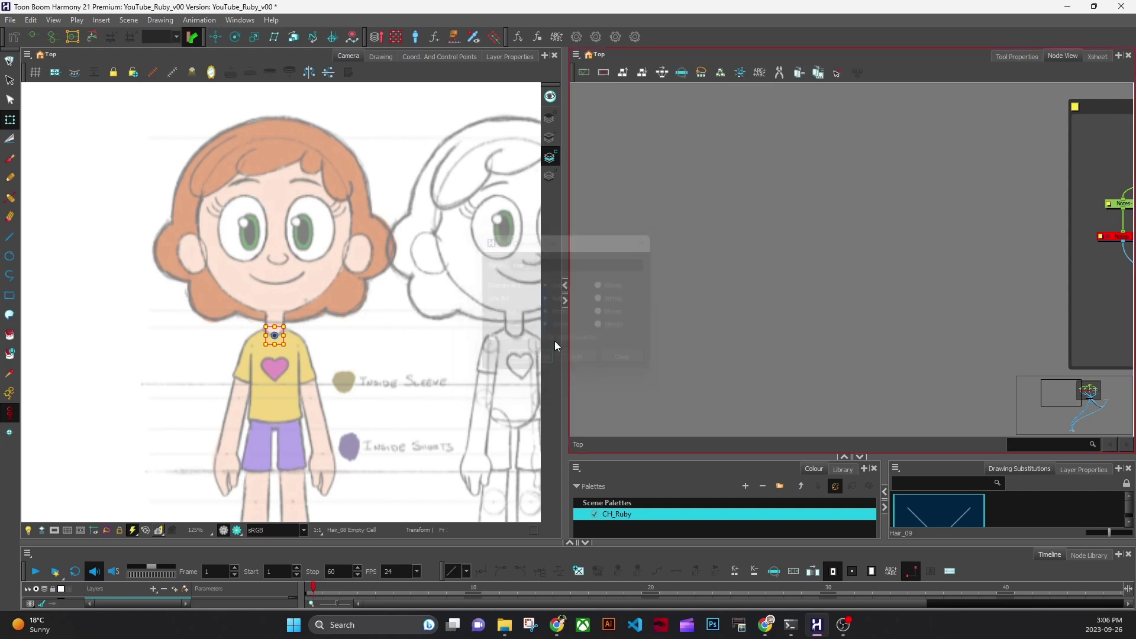
Disconnect the new hair drawing nodes from the Reference group's composite.
{"action": "left_click_drag", "start_coordinate": [876, 367], "coordinate": [586, 284]}
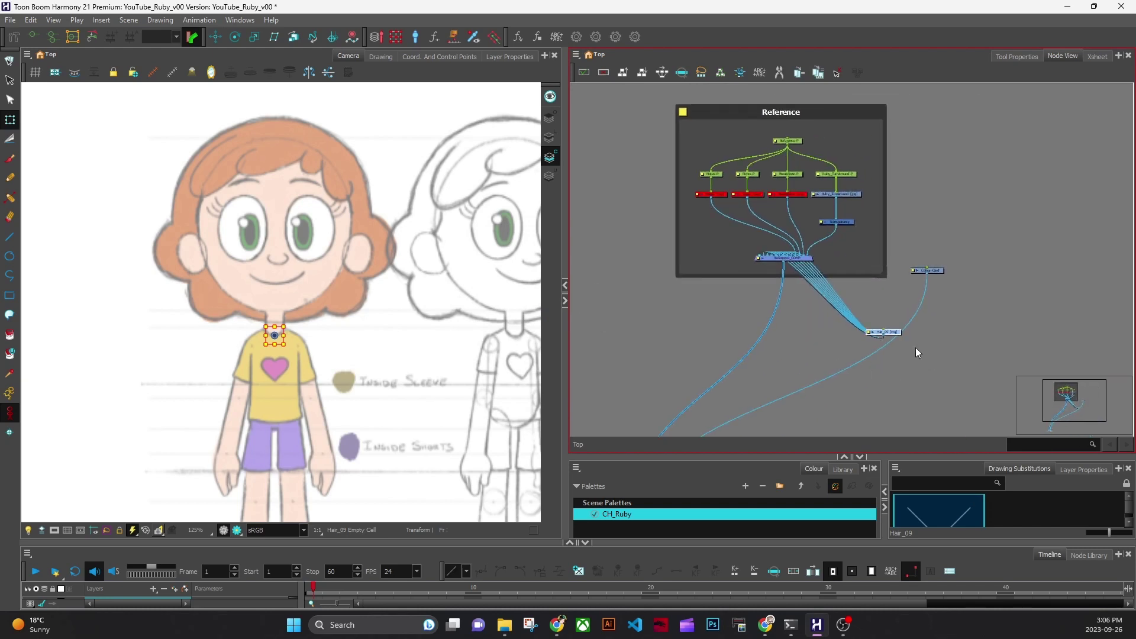
{"action": "left_click", "coordinate": [780, 74]}
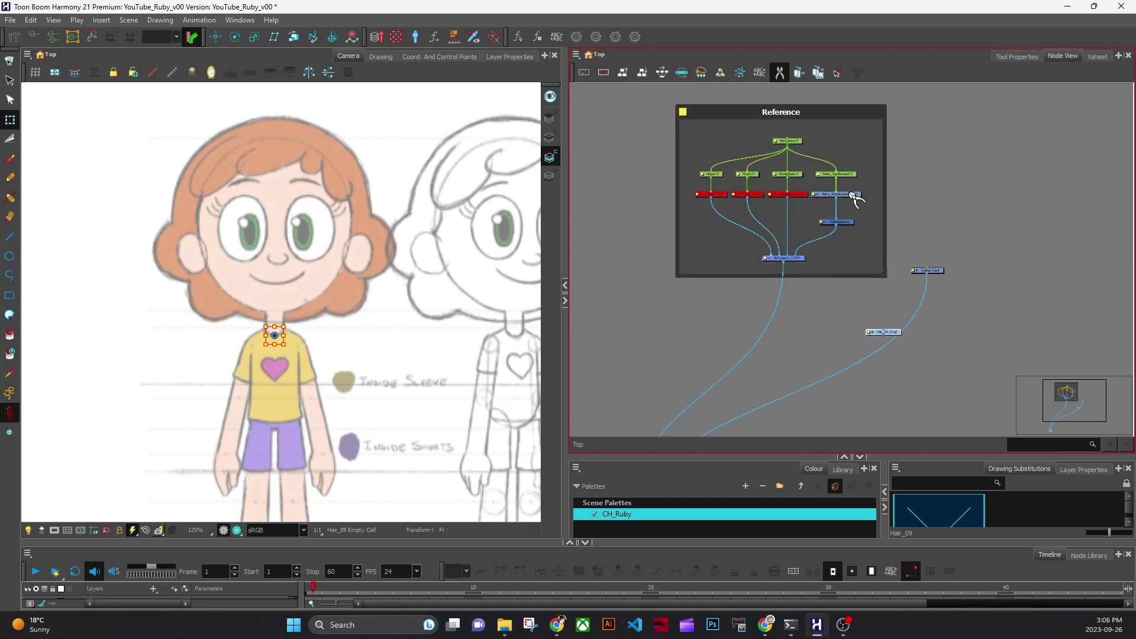
{"action": "left_click", "coordinate": [779, 75]}
Move the stacked hair nodes to empty space clear of the Reference group and spread them out in a horizontal row.
{"action": "left_click_drag", "start_coordinate": [832, 311], "coordinate": [915, 380]}
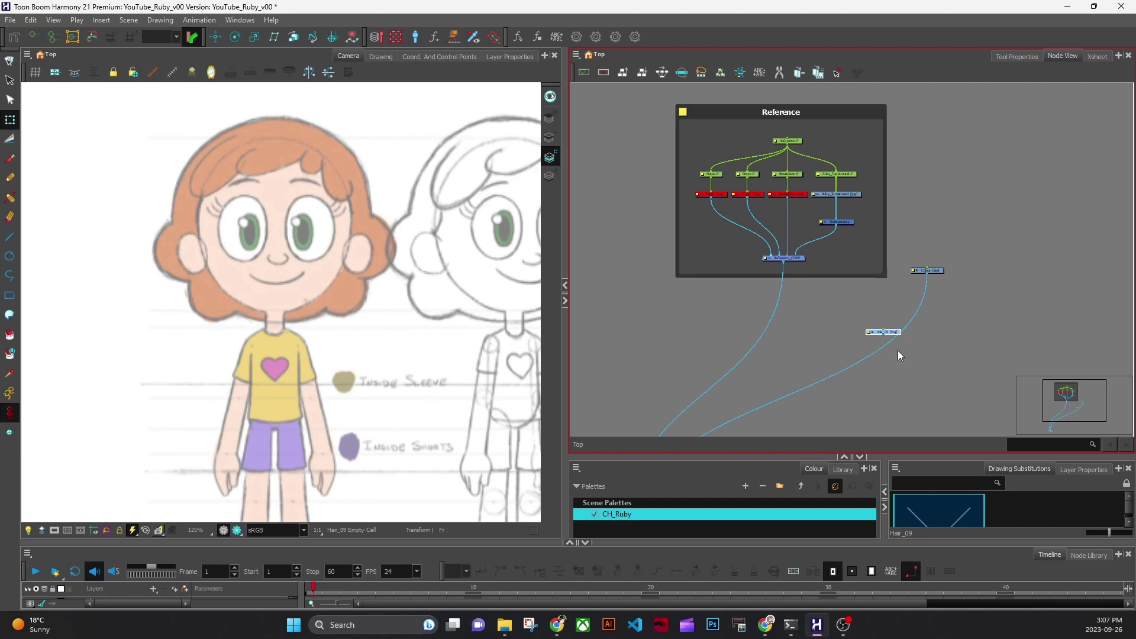
{"action": "left_click_drag", "start_coordinate": [885, 332], "coordinate": [590, 247]}
{"action": "left_click_drag", "start_coordinate": [624, 342], "coordinate": [934, 358]}
{"action": "left_click_drag", "start_coordinate": [900, 263], "coordinate": [636, 266]}
{"action": "left_click_drag", "start_coordinate": [644, 307], "coordinate": [719, 353]}
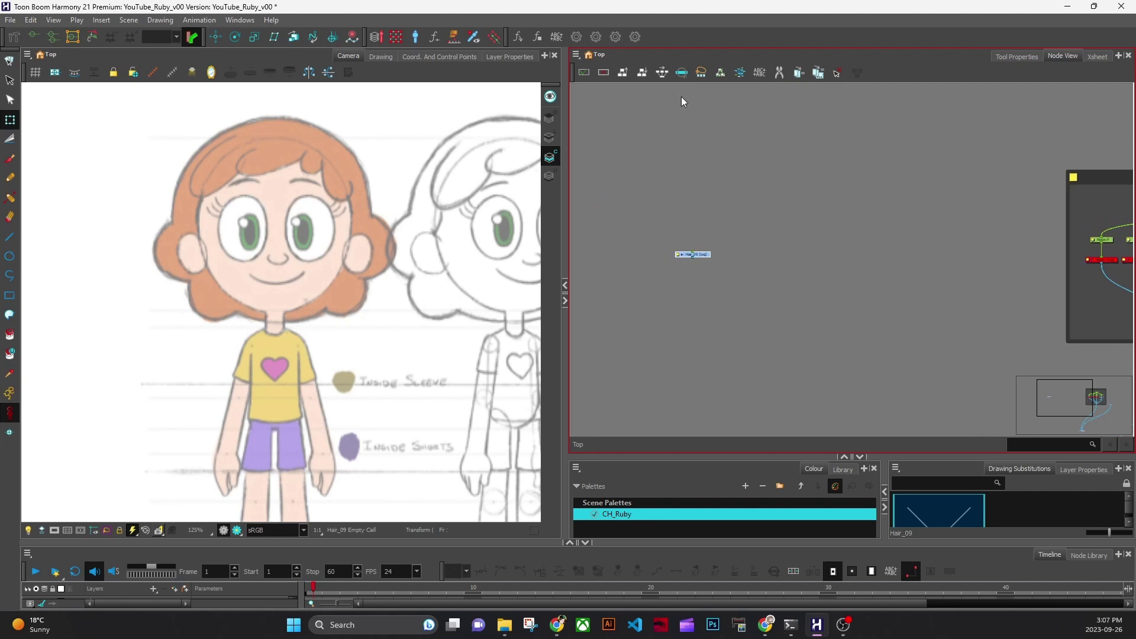
{"action": "left_click", "coordinate": [662, 74]}
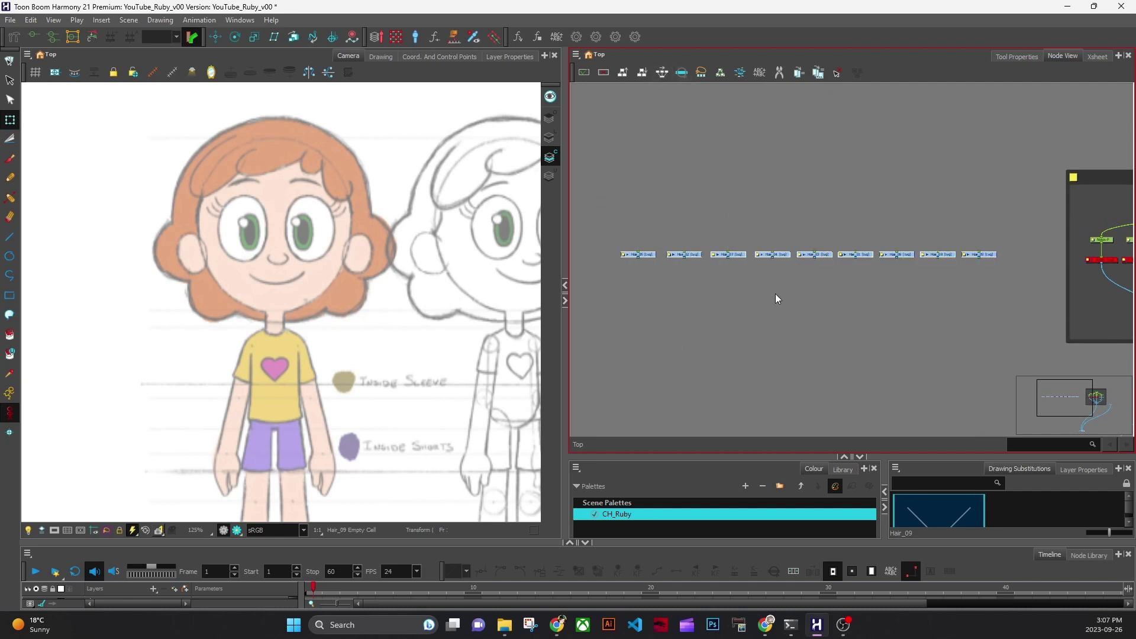
Widen the Node View and place the Hair_01 to Hair_05 nodes in numerical order in a new row above the others.
{"action": "scroll", "coordinate": [775, 294], "scroll_direction": "up", "scroll_amount": 3}
{"action": "left_click_drag", "start_coordinate": [565, 384], "coordinate": [350, 384]}
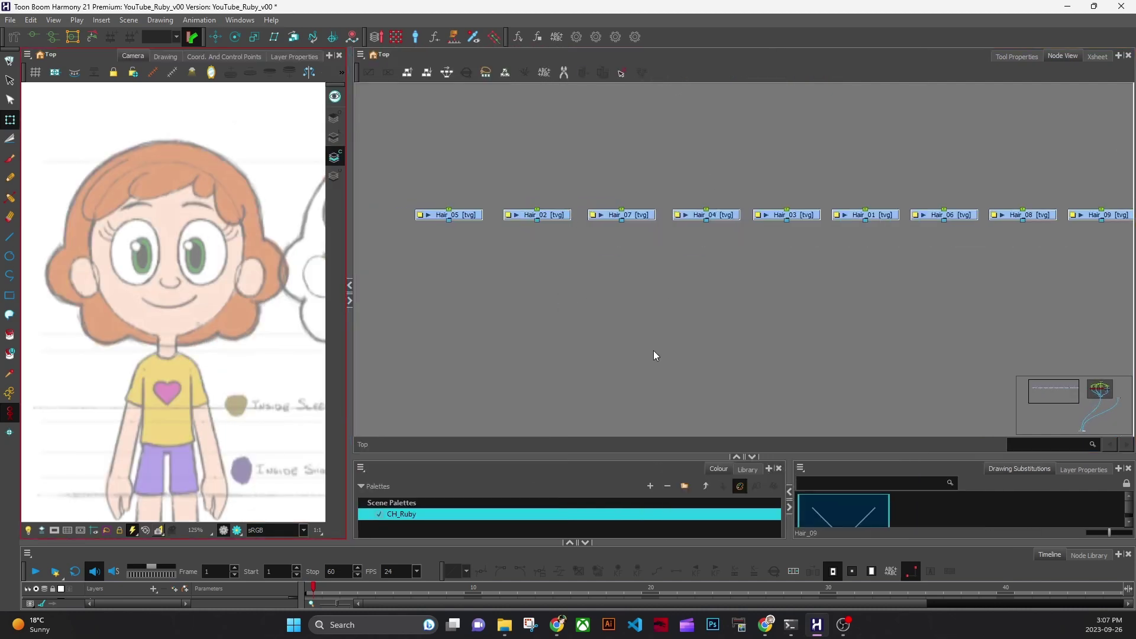
{"action": "left_click_drag", "start_coordinate": [790, 351], "coordinate": [765, 379]}
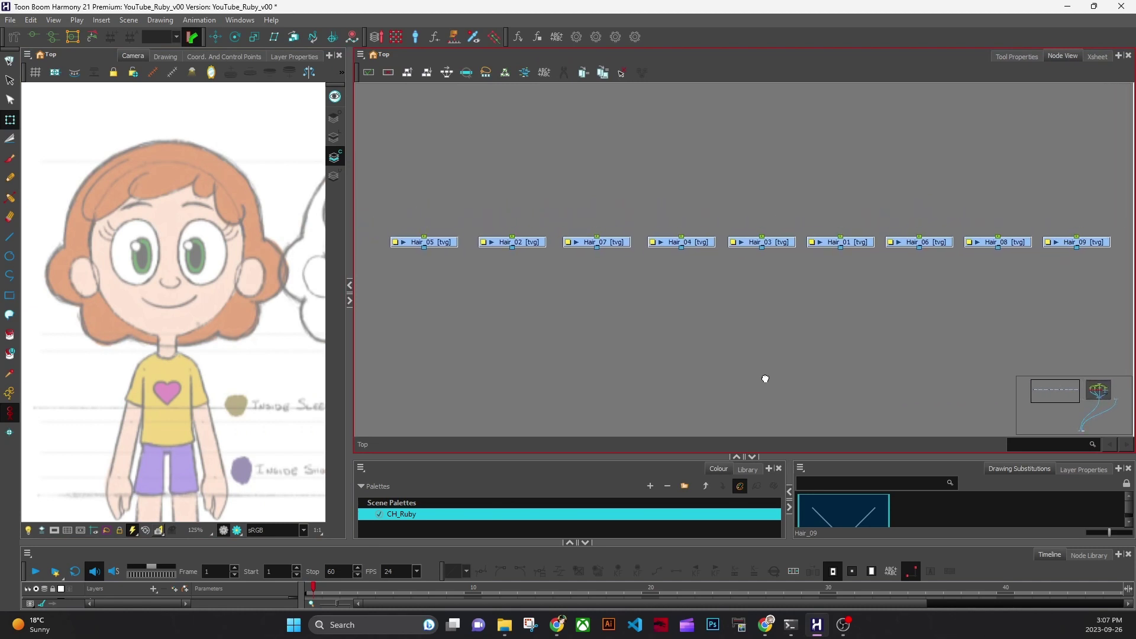
{"action": "left_click_drag", "start_coordinate": [861, 247], "coordinate": [481, 196]}
{"action": "left_click", "coordinate": [808, 322]}
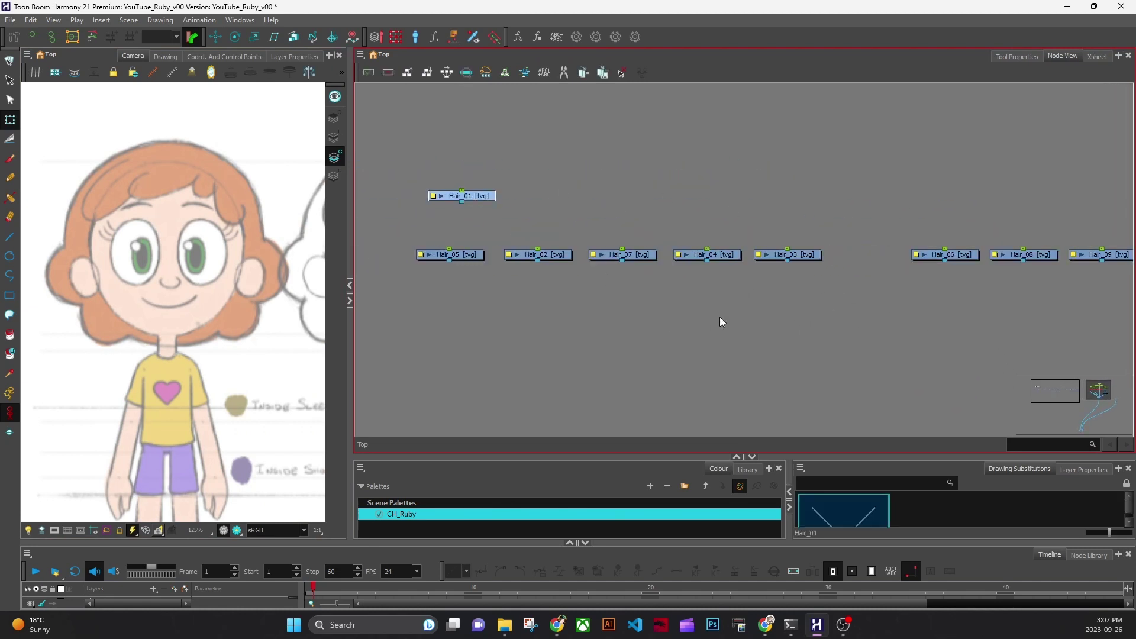
{"action": "left_click_drag", "start_coordinate": [555, 255], "coordinate": [585, 201]}
{"action": "left_click_drag", "start_coordinate": [781, 255], "coordinate": [670, 200]}
{"action": "left_click_drag", "start_coordinate": [716, 255], "coordinate": [797, 210]}
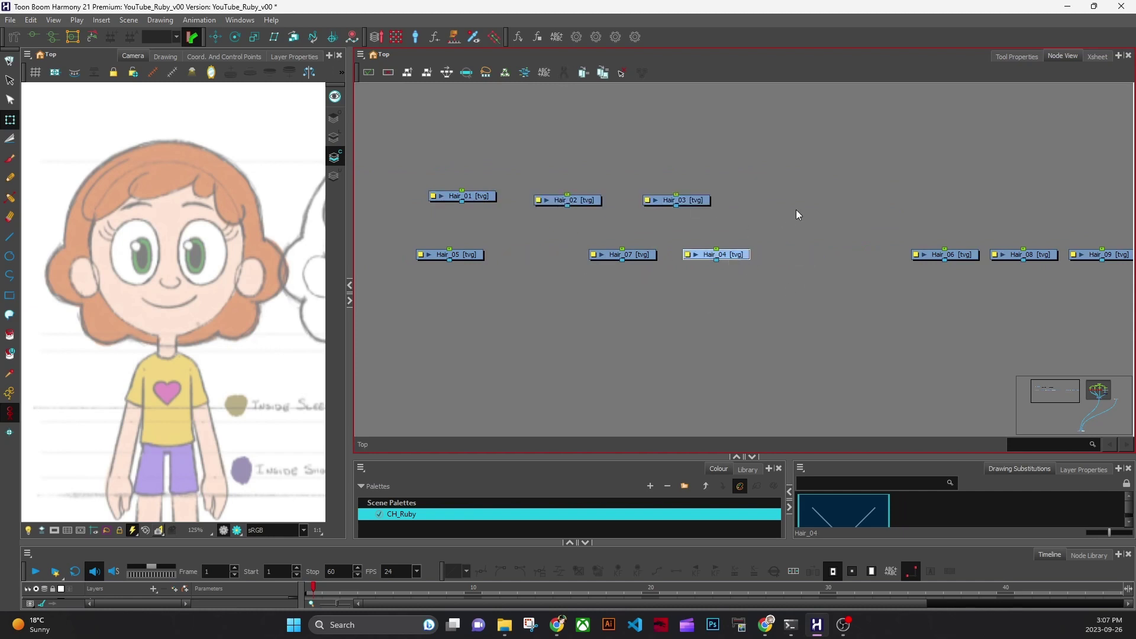
{"action": "left_click_drag", "start_coordinate": [450, 255], "coordinate": [880, 198]}
Continue the upper row in numerical order with the Hair_06, Hair_07, Hair_08 and Hair_09 nodes.
{"action": "left_click_drag", "start_coordinate": [926, 319], "coordinate": [725, 325]}
{"action": "left_click_drag", "start_coordinate": [766, 264], "coordinate": [776, 216]}
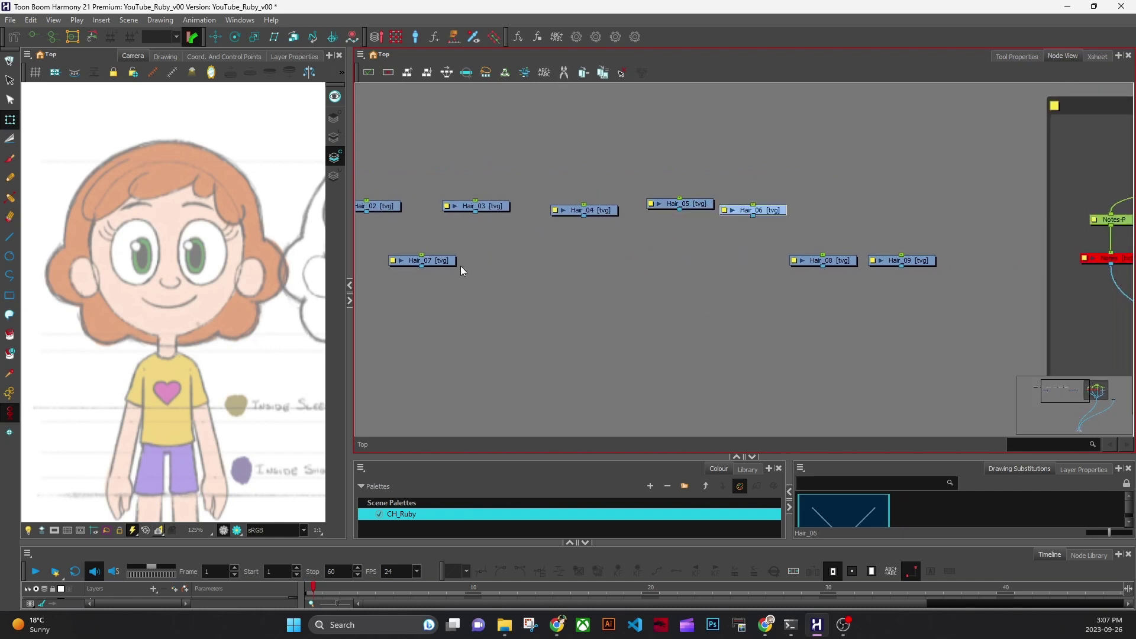
{"action": "left_click_drag", "start_coordinate": [426, 261], "coordinate": [839, 205]}
{"action": "left_click", "coordinate": [823, 261]}
{"action": "left_click_drag", "start_coordinate": [936, 238], "coordinate": [936, 205]}
{"action": "left_click_drag", "start_coordinate": [911, 261], "coordinate": [981, 205]}
Align all nine hair nodes on one straight horizontal row and reposition the row in the open space.
{"action": "scroll", "coordinate": [862, 303], "scroll_direction": "down", "scroll_amount": 2}
{"action": "left_click_drag", "start_coordinate": [392, 202], "coordinate": [971, 275]}
{"action": "key", "text": "shift+o"}
{"action": "left_click_drag", "start_coordinate": [796, 231], "coordinate": [639, 269]}
{"action": "left_click_drag", "start_coordinate": [572, 367], "coordinate": [783, 328]}
{"action": "scroll", "coordinate": [775, 333], "scroll_direction": "down", "scroll_amount": 1}
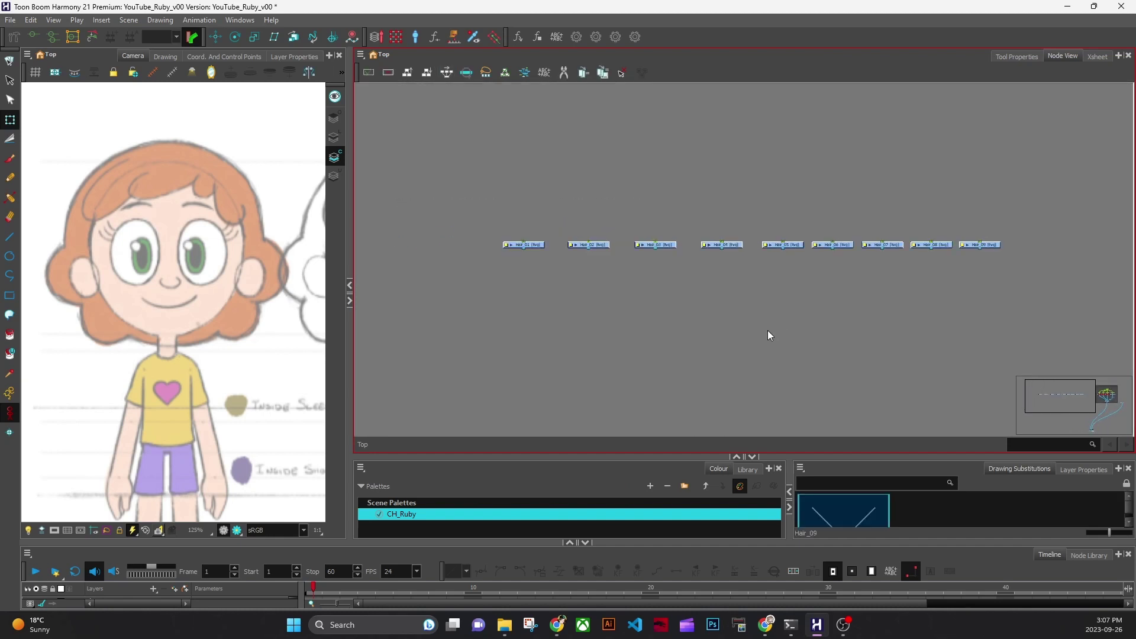
{"action": "scroll", "coordinate": [766, 339], "scroll_direction": "up", "scroll_amount": 1}
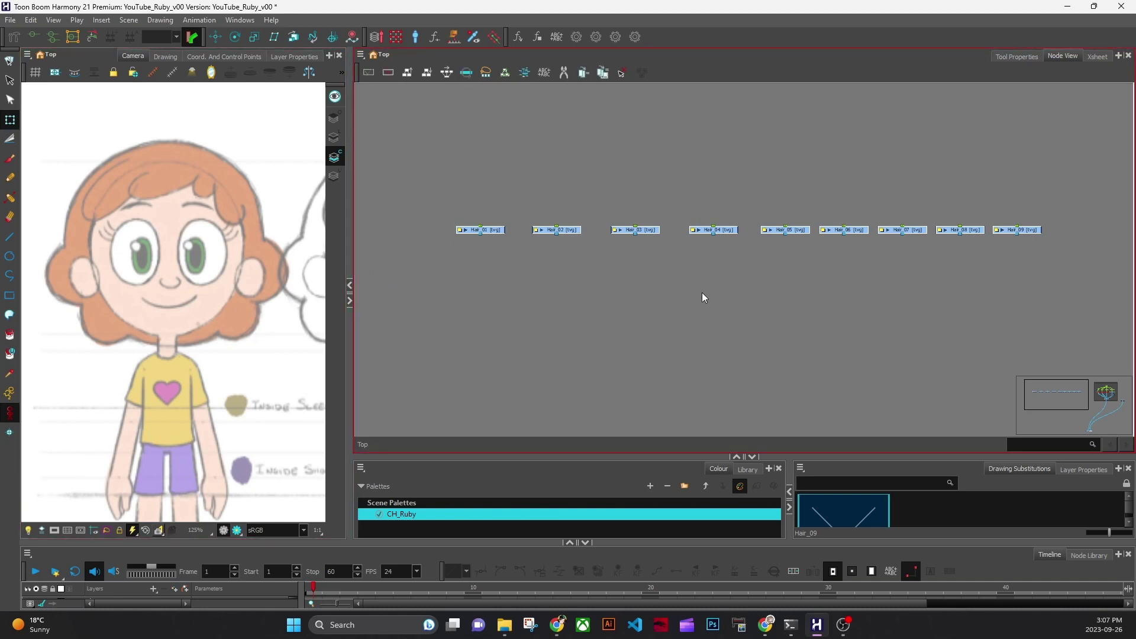
Connect all nine hair nodes to a new composite and place it lower beneath their row.
{"action": "left_click_drag", "start_coordinate": [406, 155], "coordinate": [1050, 309]}
{"action": "key", "text": "ctrl+shift+c"}
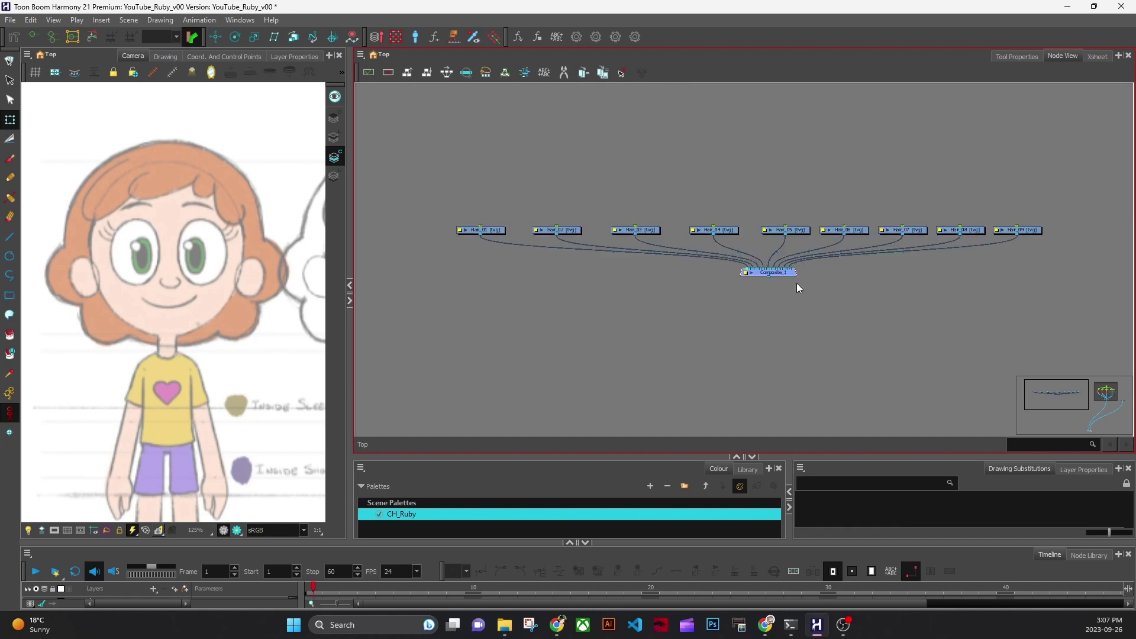
{"action": "left_click_drag", "start_coordinate": [791, 275], "coordinate": [803, 311]}
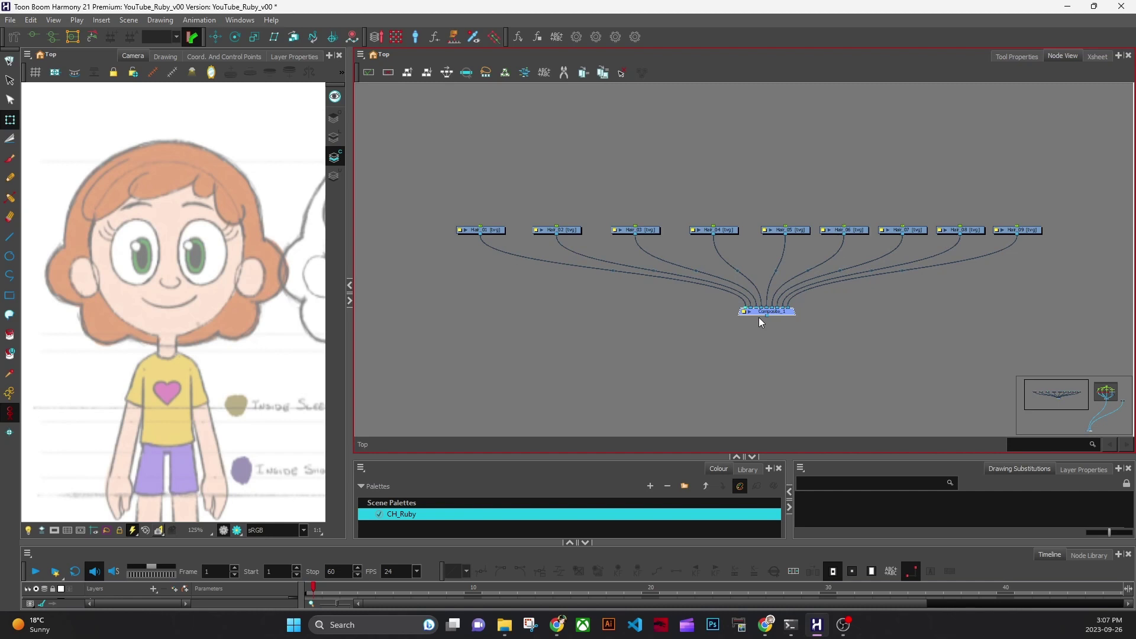
Add a second composite fed by the hair composite and move it down toward the scene's main Composite.
{"action": "key", "text": "ctrl+shift+c"}
{"action": "left_click_drag", "start_coordinate": [864, 364], "coordinate": [684, 162]}
{"action": "left_click_drag", "start_coordinate": [690, 298], "coordinate": [579, 262]}
{"action": "left_click_drag", "start_coordinate": [739, 252], "coordinate": [686, 242]}
{"action": "left_click_drag", "start_coordinate": [449, 94], "coordinate": [597, 200]}
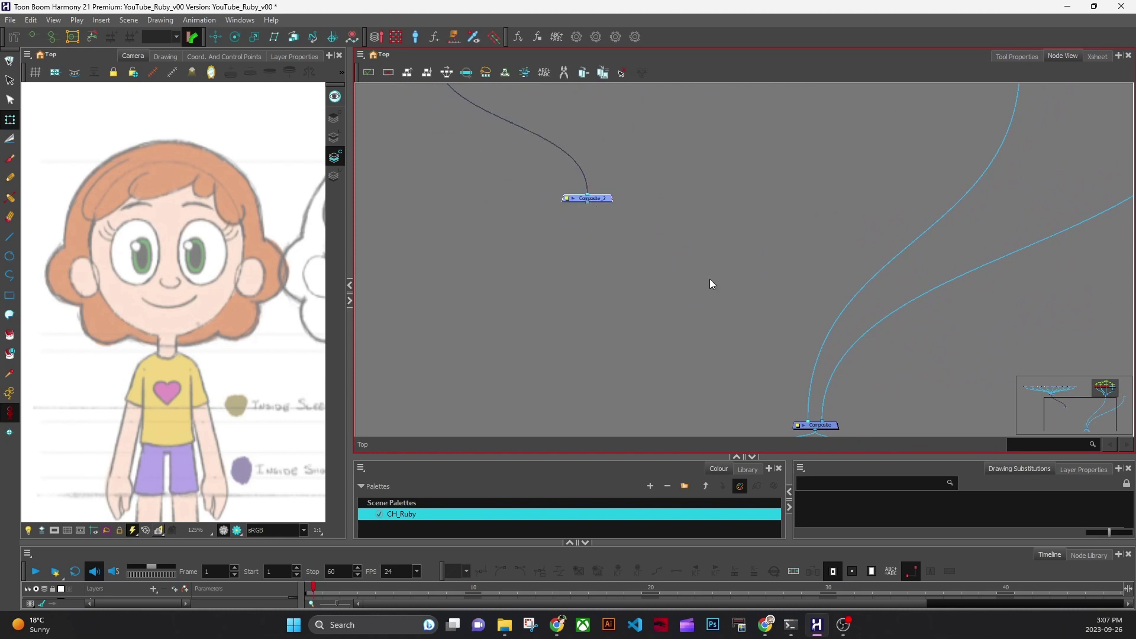
{"action": "left_click_drag", "start_coordinate": [768, 371], "coordinate": [758, 339]}
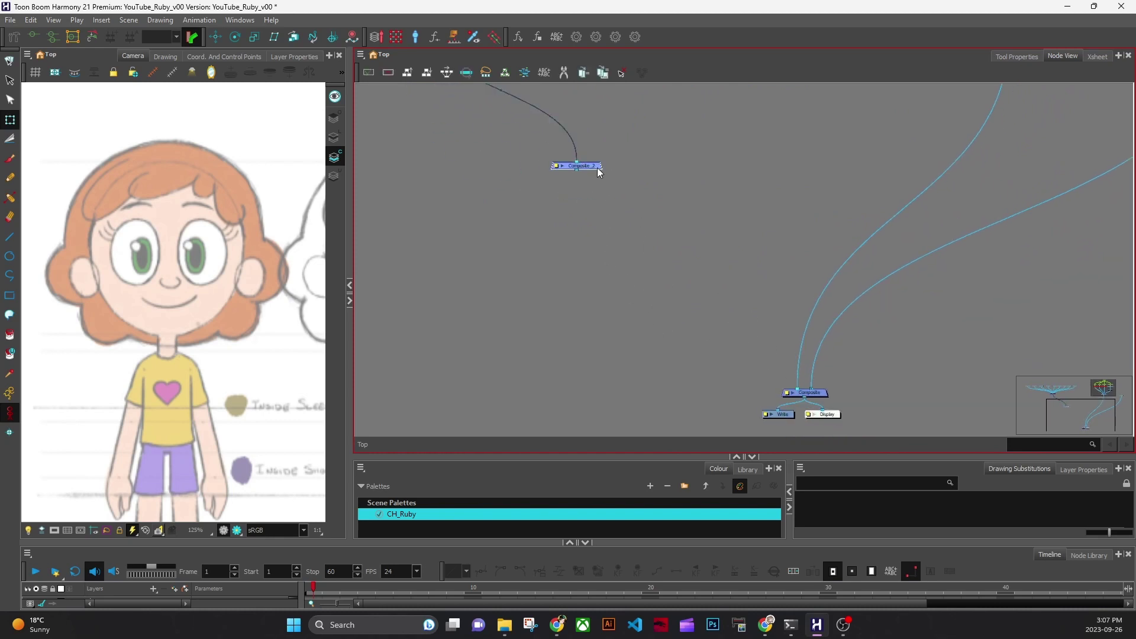
Connect the second composite to the main Composite's rightmost input, remove that connection again and deselect the node.
{"action": "left_click_drag", "start_coordinate": [596, 167], "coordinate": [598, 164]}
{"action": "left_click_drag", "start_coordinate": [811, 394], "coordinate": [812, 397]}
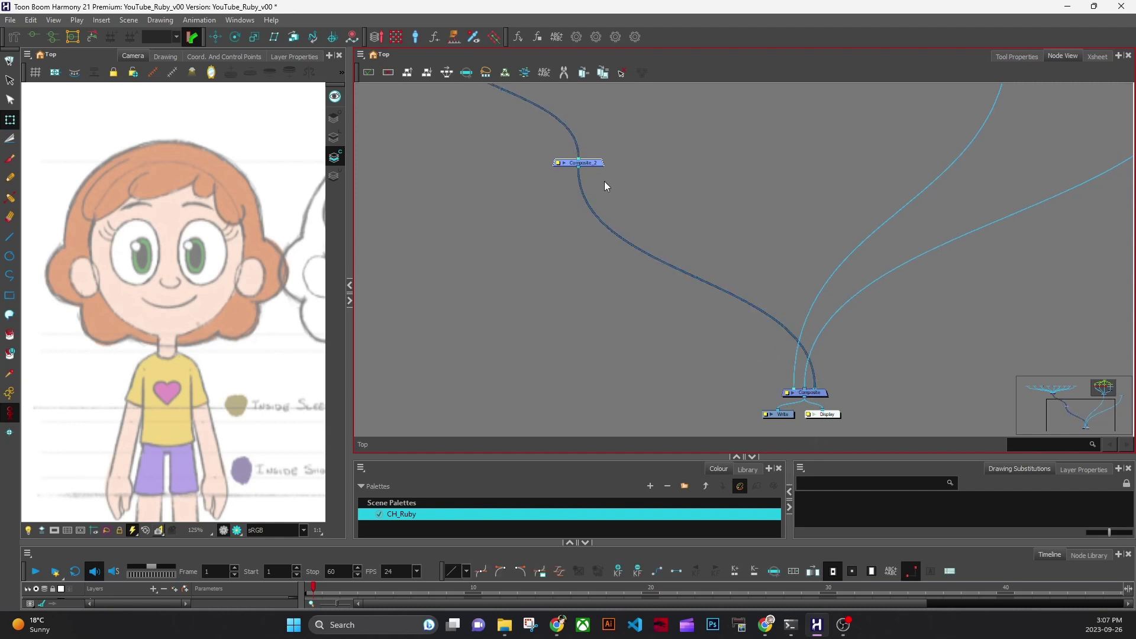
{"action": "left_click_drag", "start_coordinate": [579, 178], "coordinate": [584, 241]}
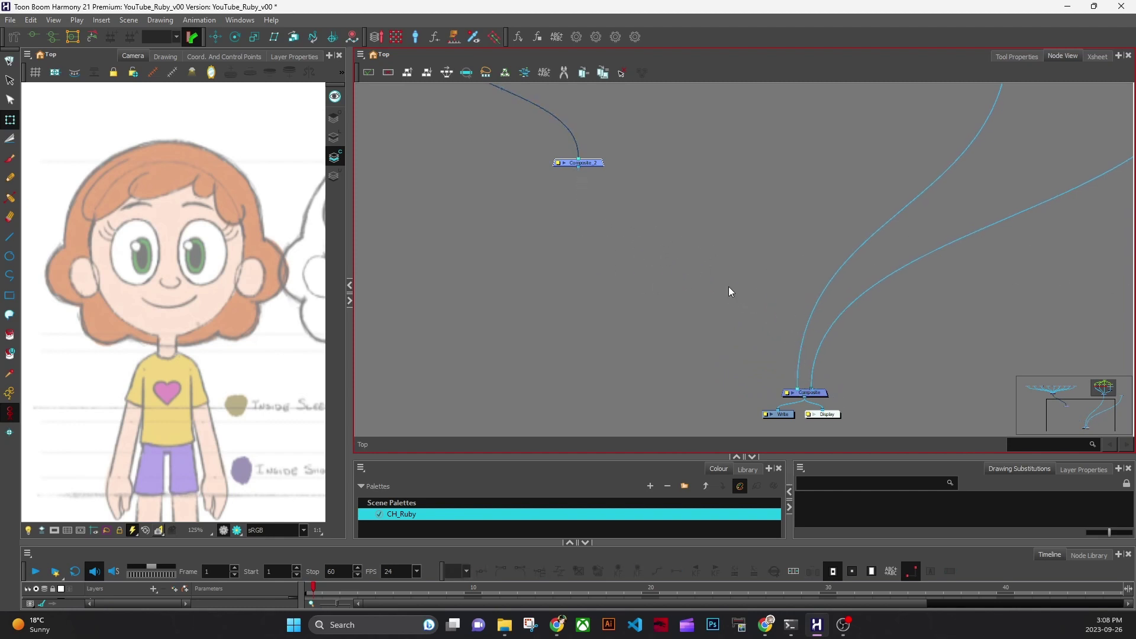
{"action": "left_click", "coordinate": [595, 234]}
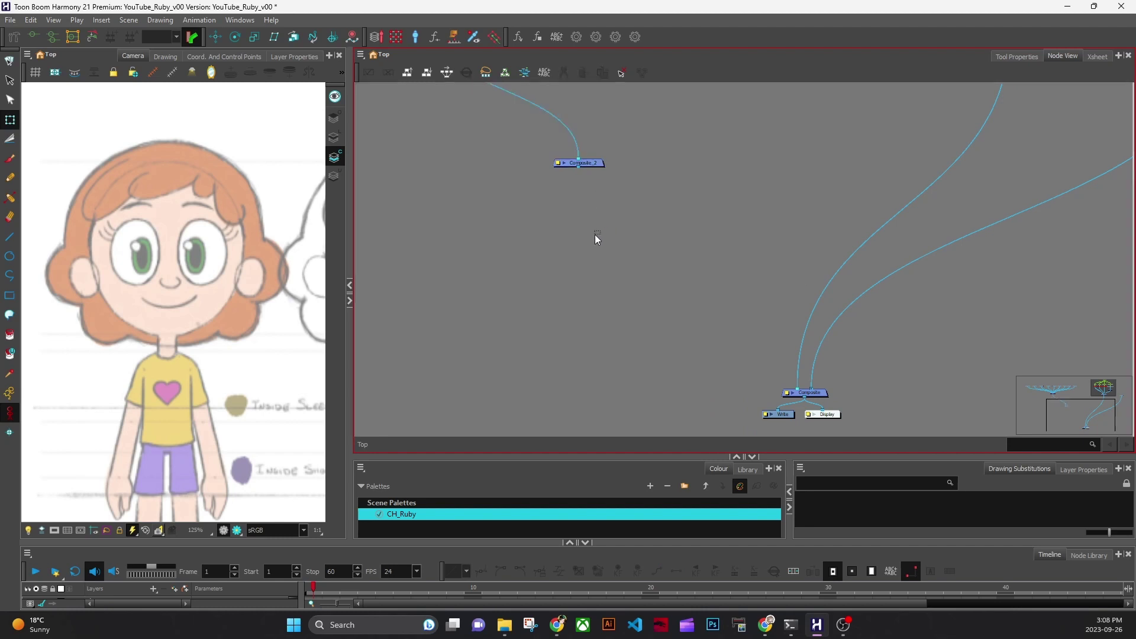
Connect the second composite to the main Composite's leftmost input and line it up directly below the hair composite.
{"action": "left_click", "coordinate": [594, 161]}
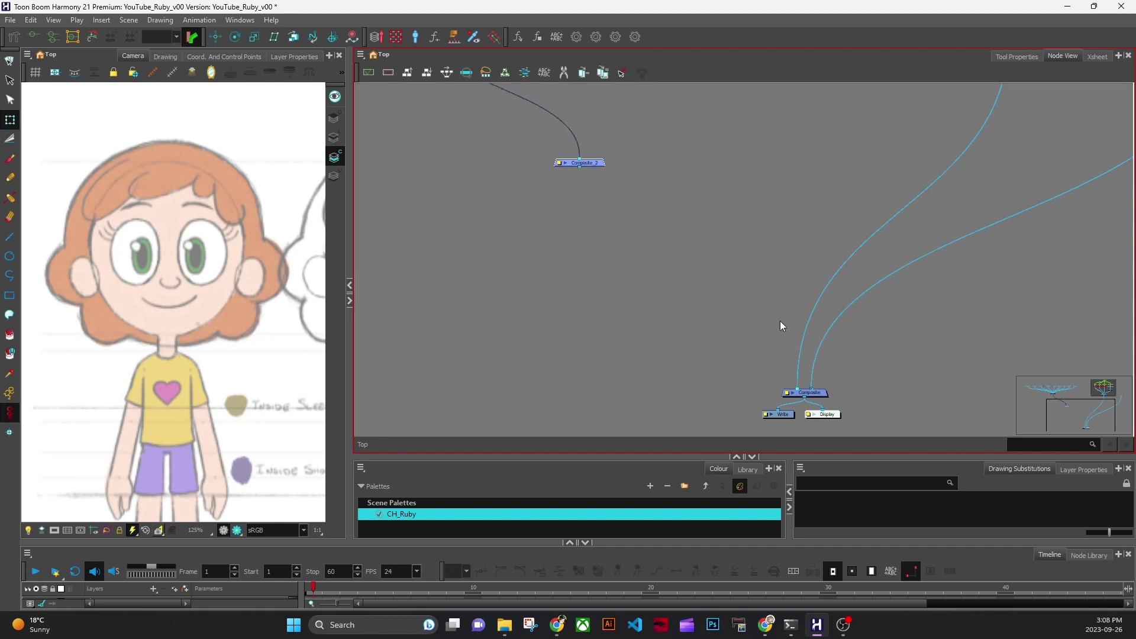
{"action": "left_click", "coordinate": [817, 396], "text": "alt+shift"}
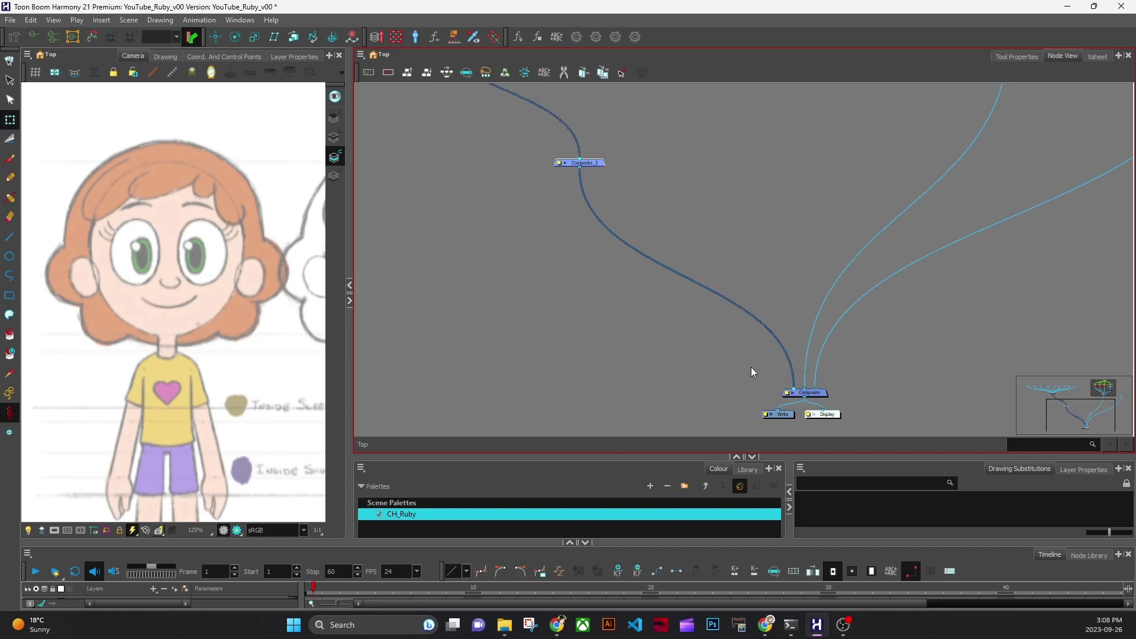
{"action": "left_click_drag", "start_coordinate": [639, 231], "coordinate": [900, 380]}
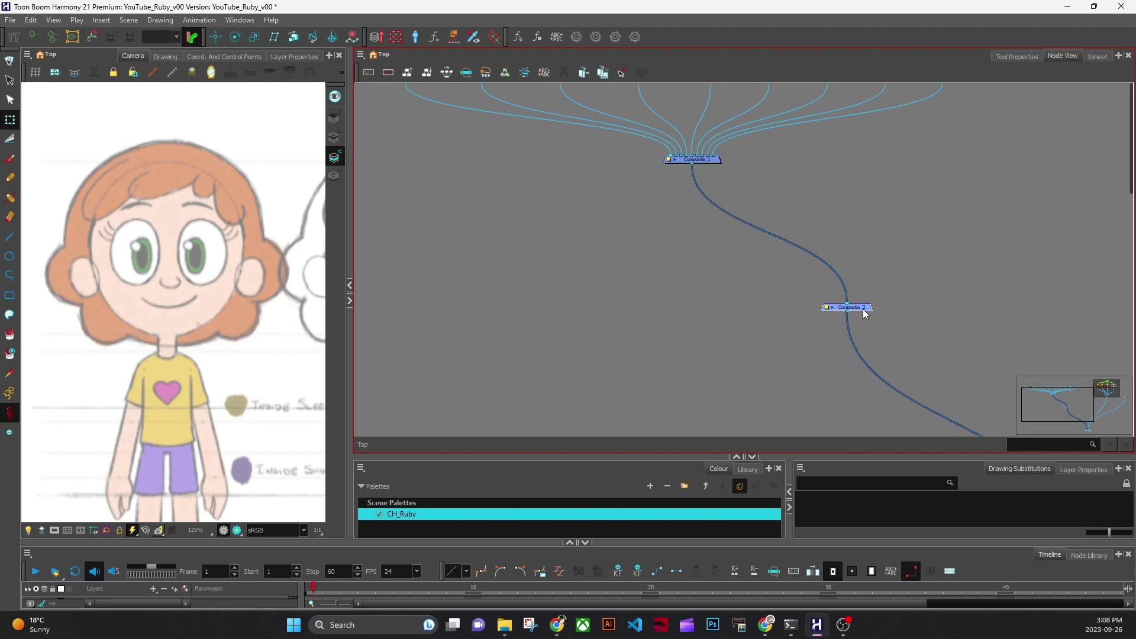
{"action": "left_click_drag", "start_coordinate": [872, 308], "coordinate": [713, 231]}
{"action": "left_click_drag", "start_coordinate": [573, 331], "coordinate": [622, 389]}
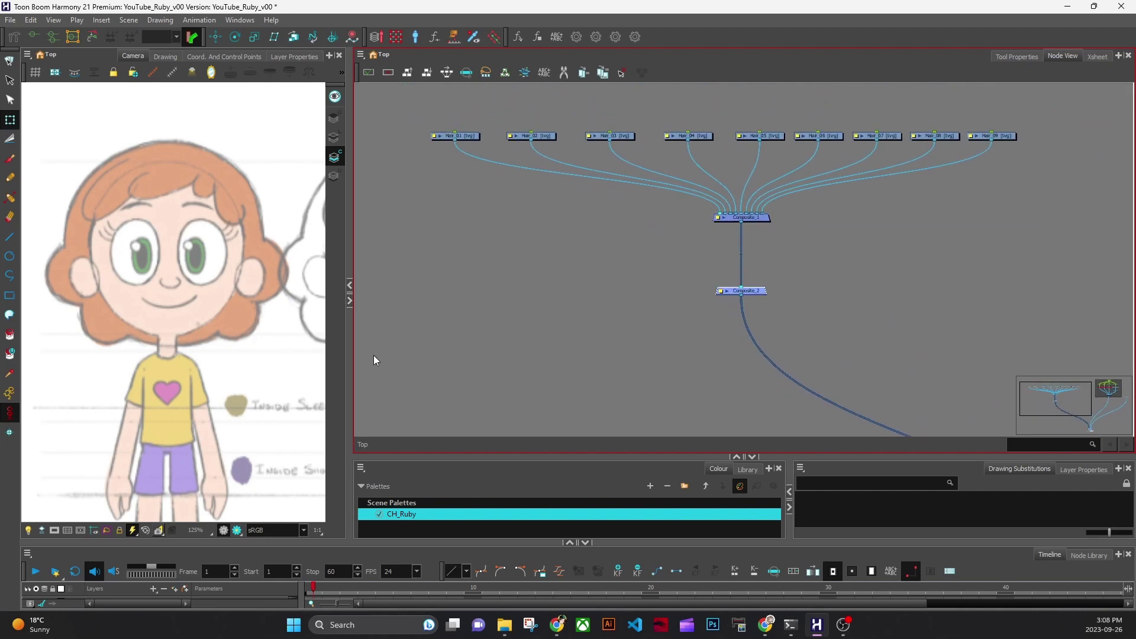
Show the lower composite's layer properties in a wider view and rename the node Ruby_COMP.
{"action": "left_click_drag", "start_coordinate": [351, 374], "coordinate": [424, 379]}
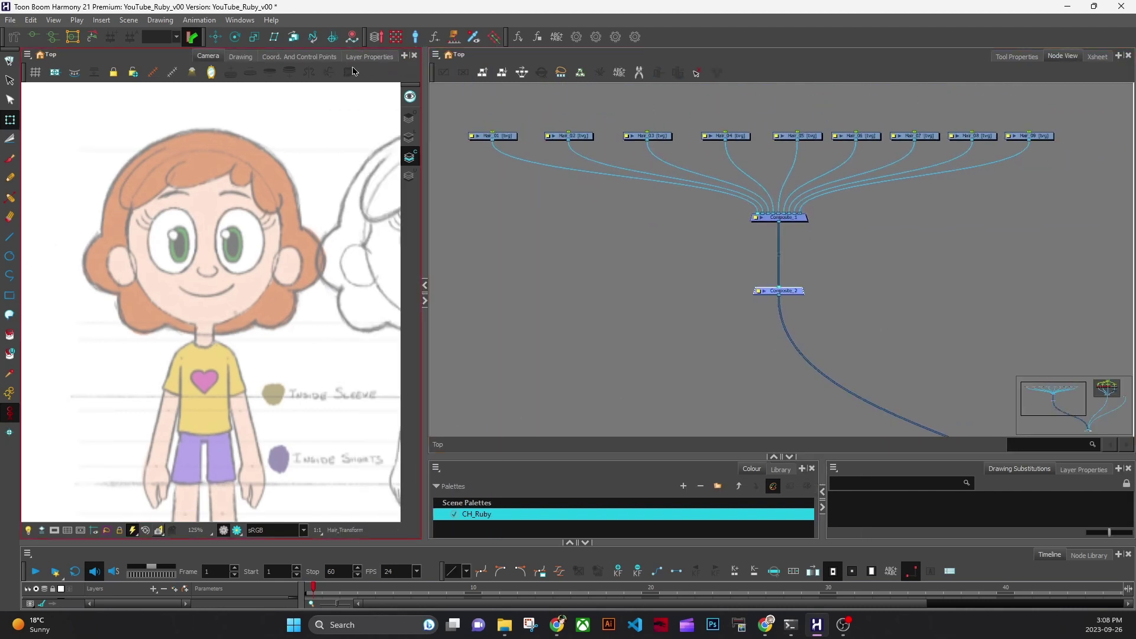
{"action": "left_click", "coordinate": [370, 56]}
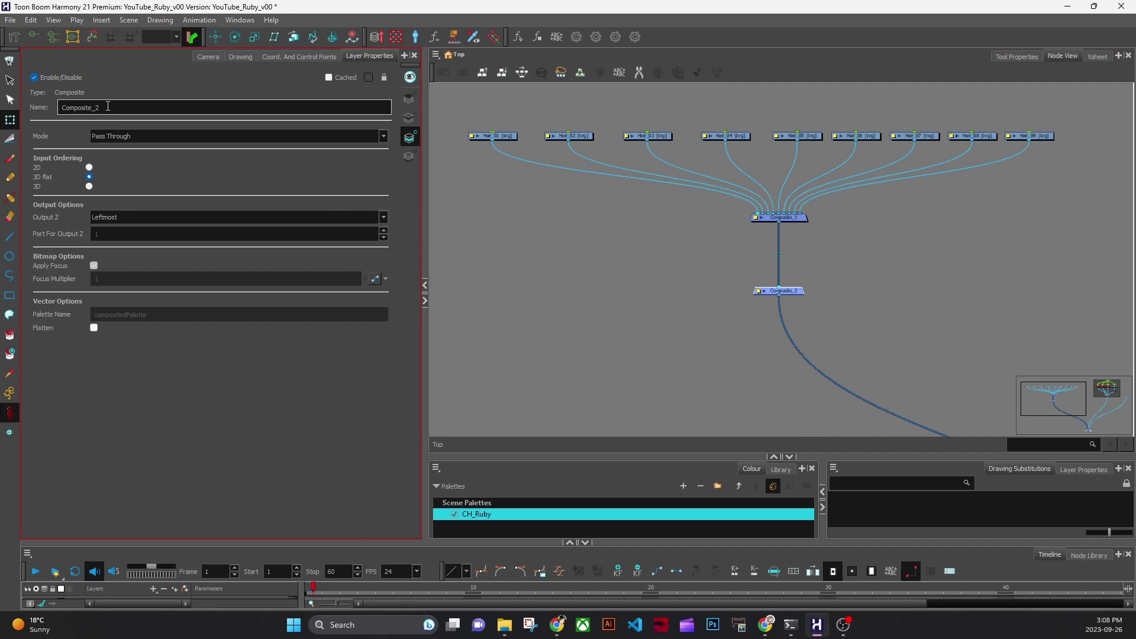
{"action": "left_click_drag", "start_coordinate": [105, 109], "coordinate": [65, 107]}
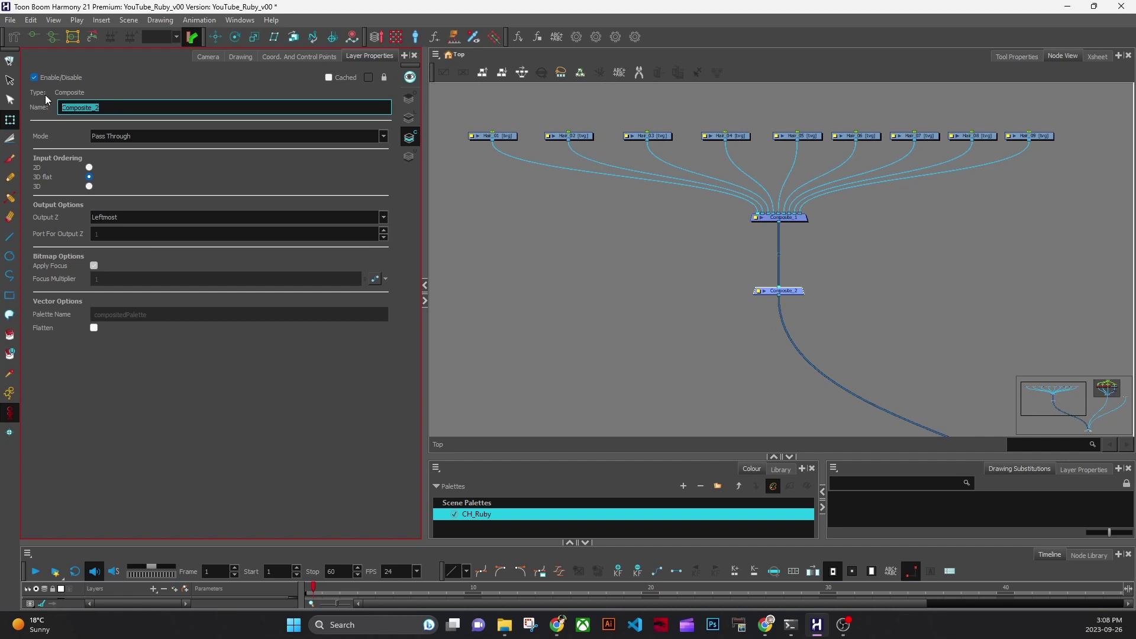
{"action": "type", "text": "Ruby_COMP"}
{"action": "key", "text": "Return"}
Rename the composite that gathers the nine hair nodes Hair_COMP and deselect it.
{"action": "left_click", "coordinate": [801, 218]}
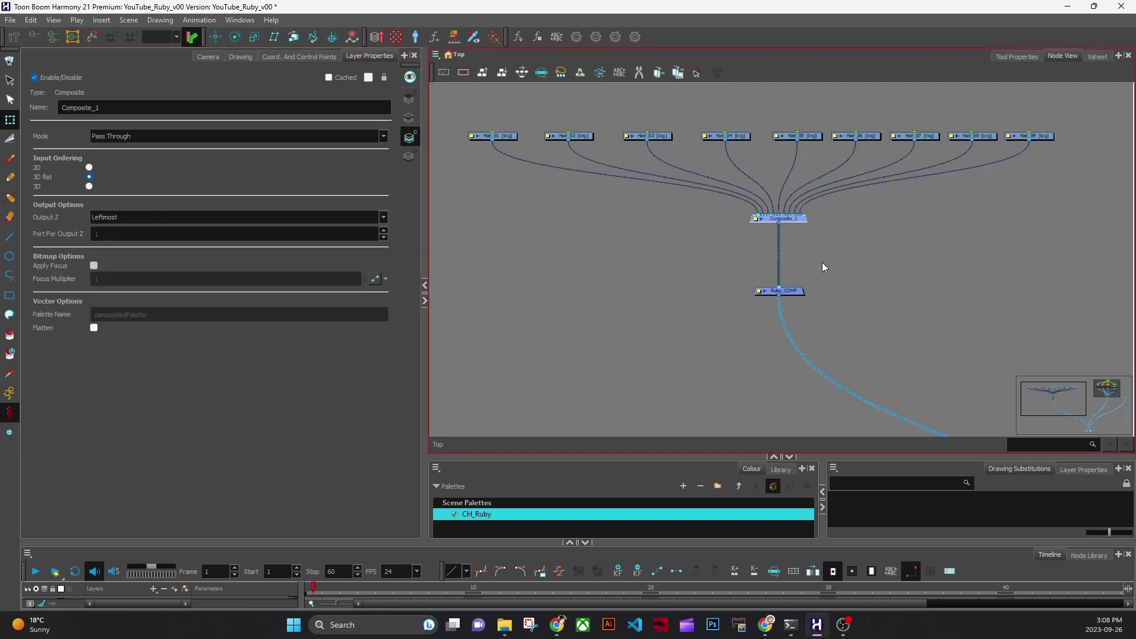
{"action": "double_click", "coordinate": [63, 110]}
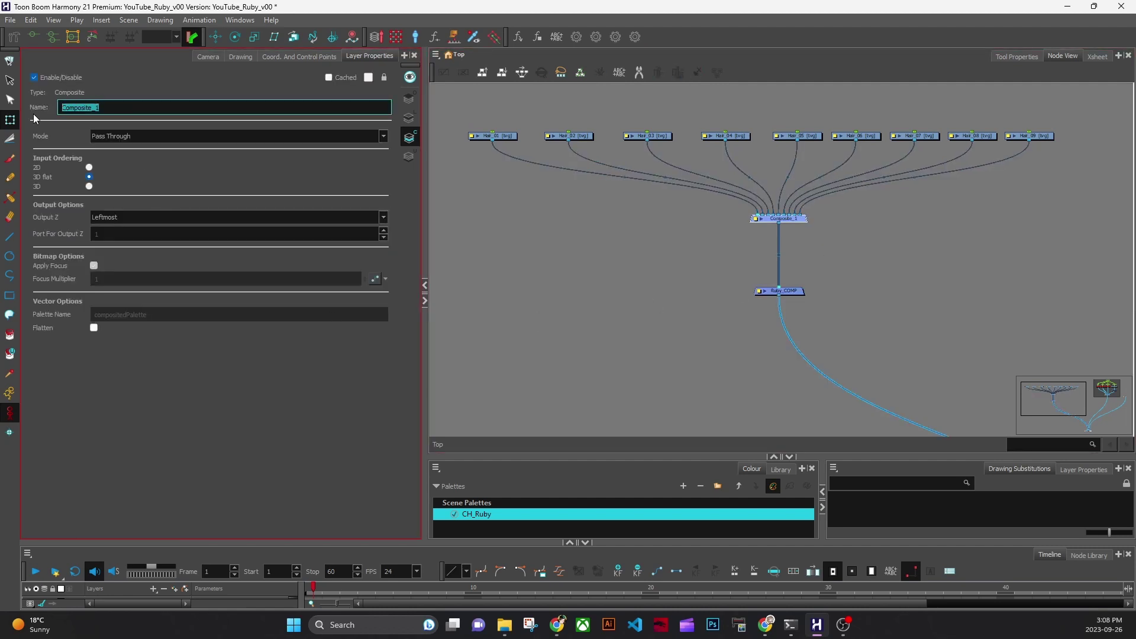
{"action": "type", "text": "Hair_COMP"}
{"action": "key", "text": "Return"}
{"action": "left_click", "coordinate": [642, 297]}
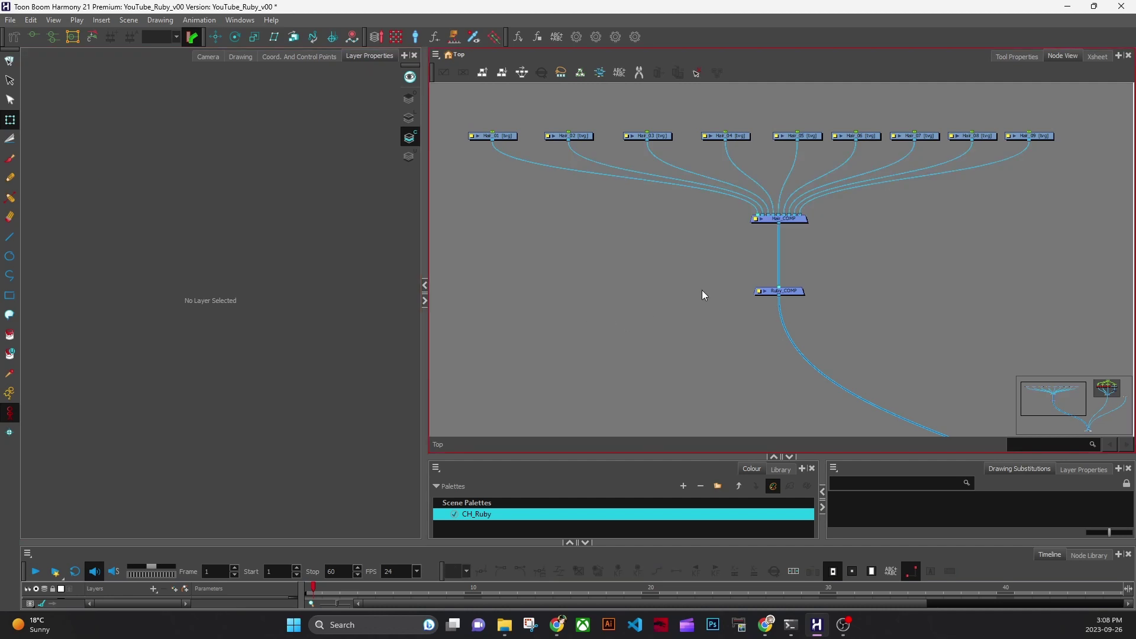
Widen the Camera view, frame Ruby's head in it, and make Line Art the active art layer.
{"action": "scroll", "coordinate": [702, 294], "scroll_direction": "up", "scroll_amount": 5}
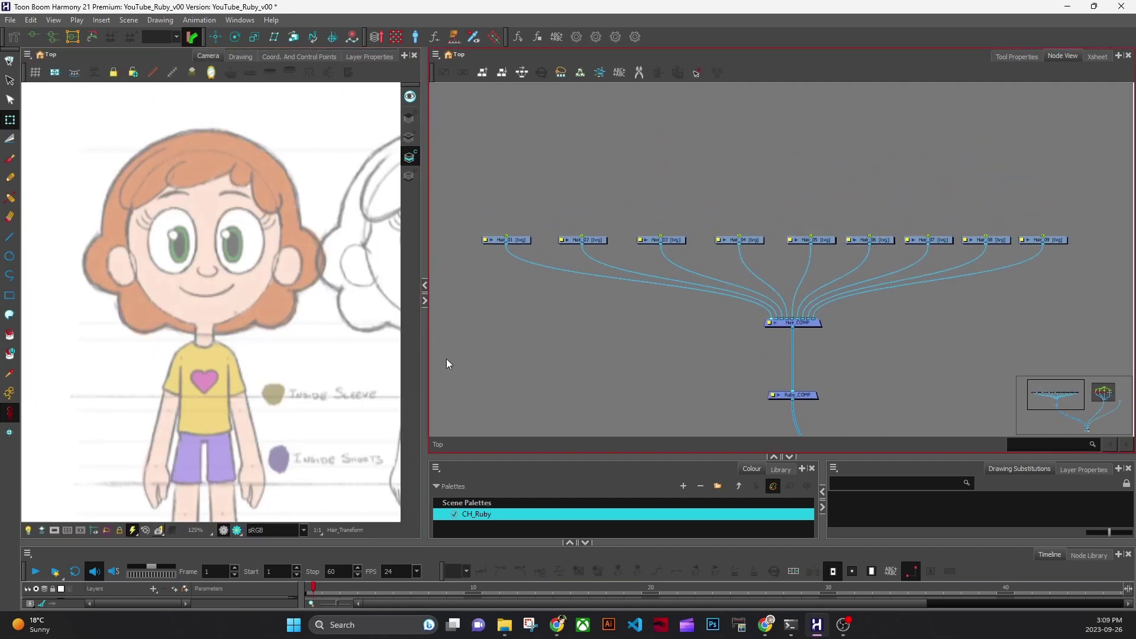
{"action": "left_click_drag", "start_coordinate": [426, 368], "coordinate": [517, 358]}
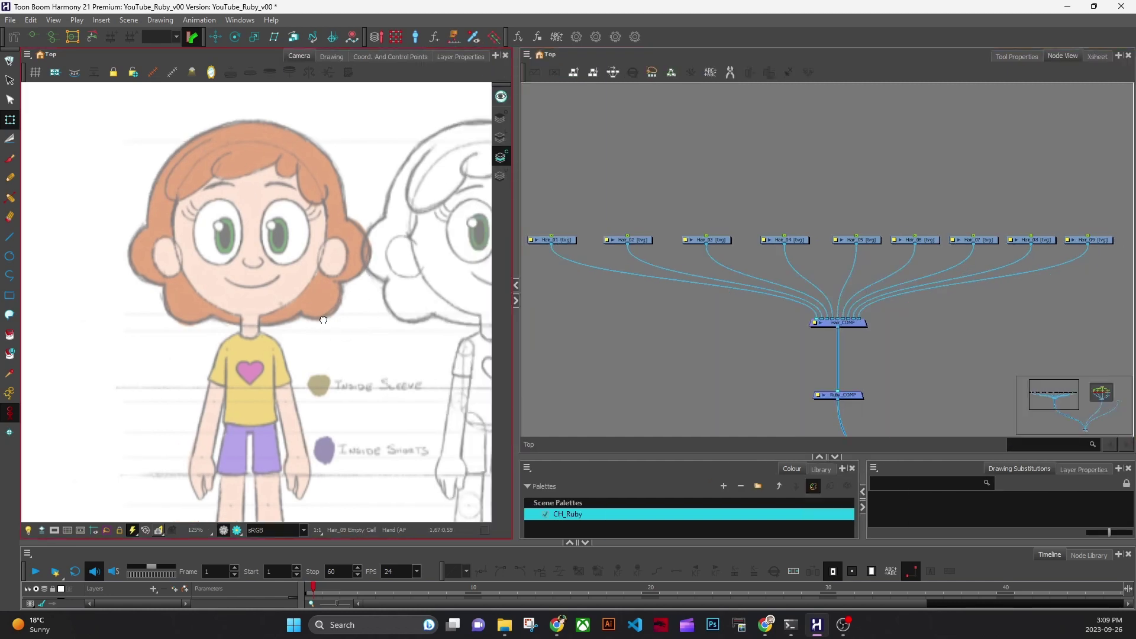
{"action": "mouse_move", "coordinate": [323, 321]}
{"action": "left_mouse_down"}
{"action": "mouse_move", "coordinate": [370, 395]}
{"action": "mouse_move", "coordinate": [403, 411]}
{"action": "left_mouse_up"}
{"action": "left_click", "coordinate": [502, 137]}
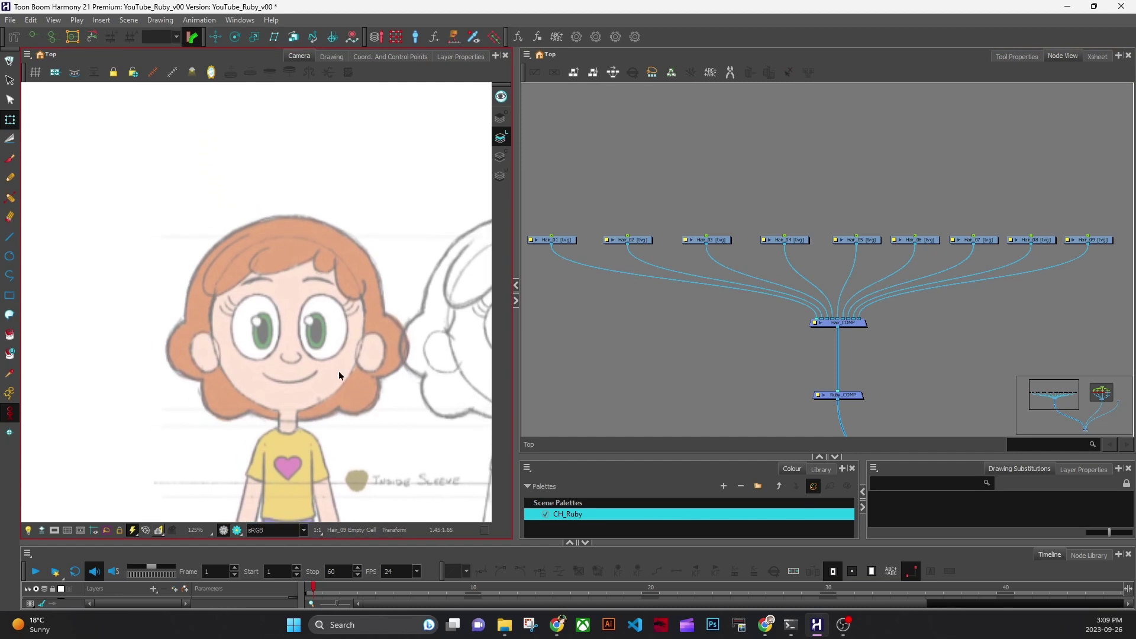
{"action": "scroll", "coordinate": [367, 395], "scroll_direction": "up", "scroll_amount": 3}
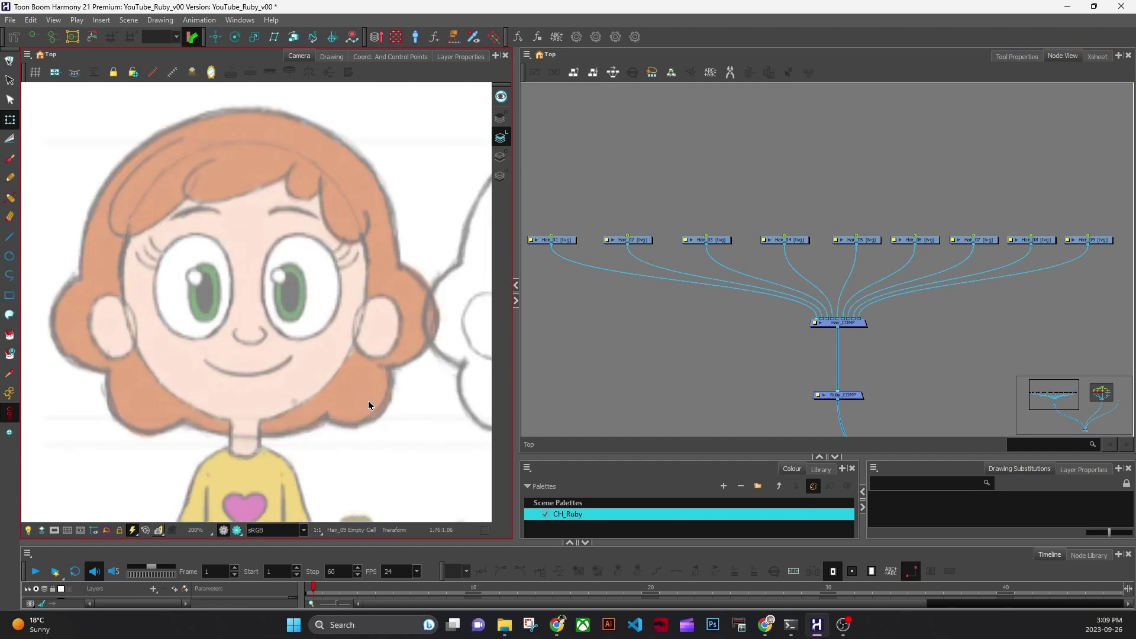
{"action": "scroll", "coordinate": [363, 404], "scroll_direction": "down", "scroll_amount": 1}
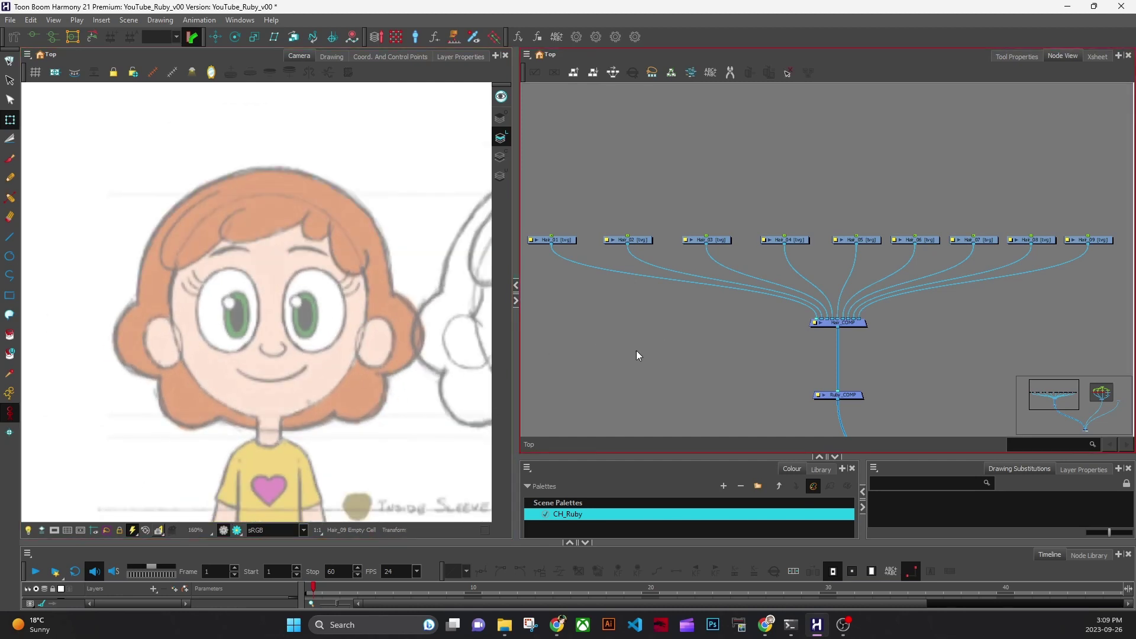
Add a parent peg to each of the nine hair drawing nodes at once.
{"action": "scroll", "coordinate": [637, 354], "scroll_direction": "down", "scroll_amount": 2}
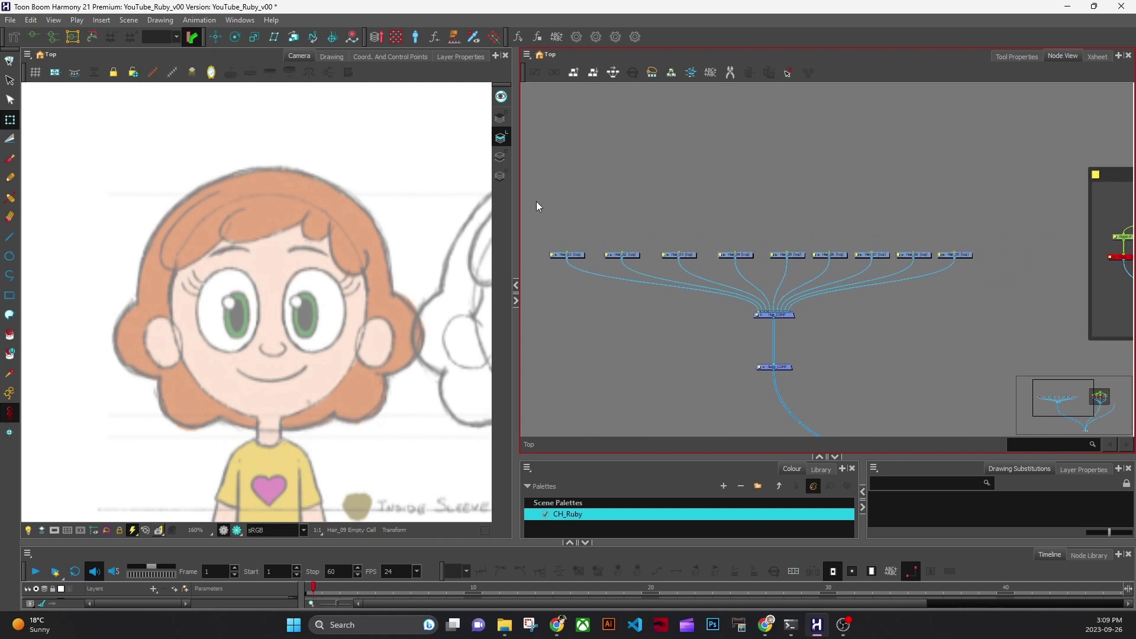
{"action": "mouse_move", "coordinate": [537, 202]}
{"action": "left_mouse_down"}
{"action": "mouse_move", "coordinate": [600, 285]}
{"action": "mouse_move", "coordinate": [1013, 282]}
{"action": "mouse_move", "coordinate": [998, 263]}
{"action": "left_mouse_up"}
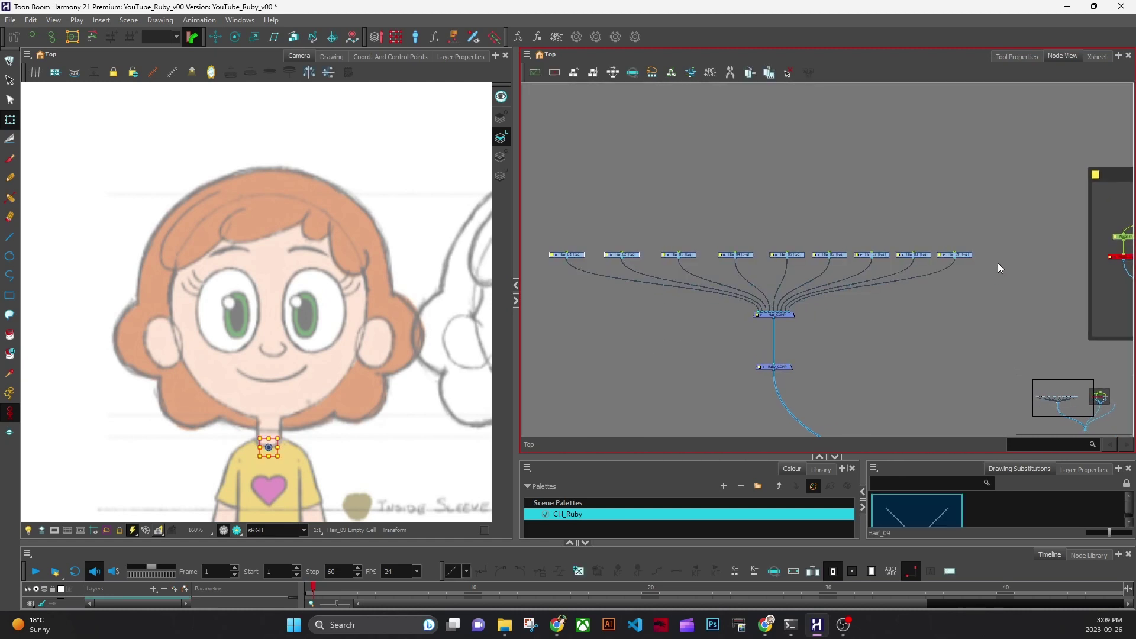
{"action": "key", "text": "ctrl+shift+p"}
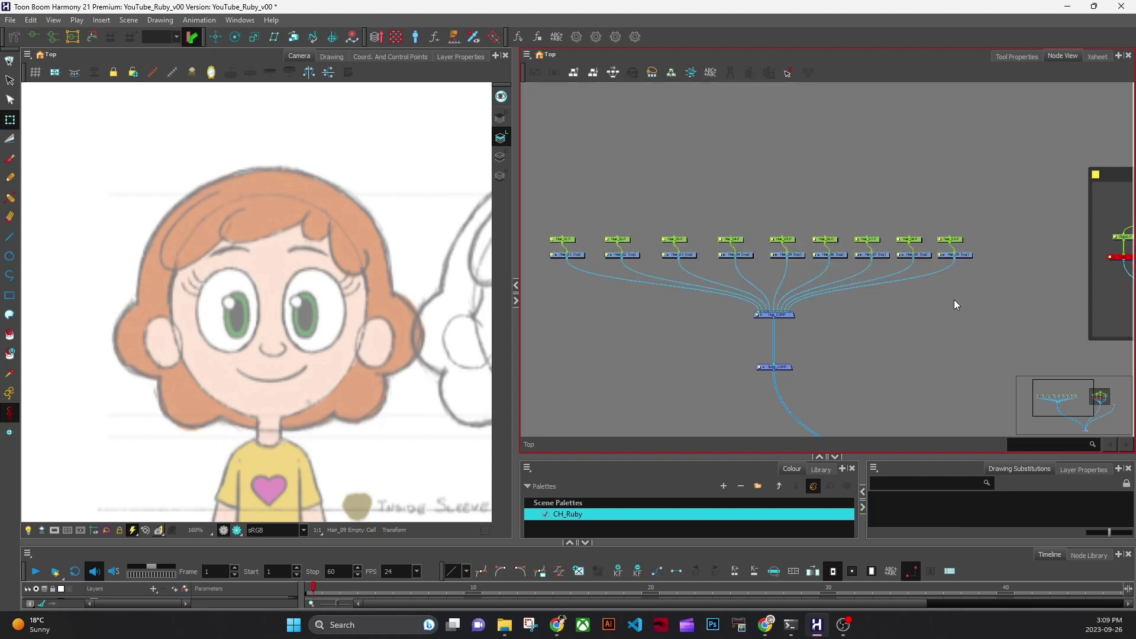
Line up the hair pegs so that each sits directly above its own drawing node.
{"action": "scroll", "coordinate": [960, 240], "scroll_direction": "up", "scroll_amount": 4}
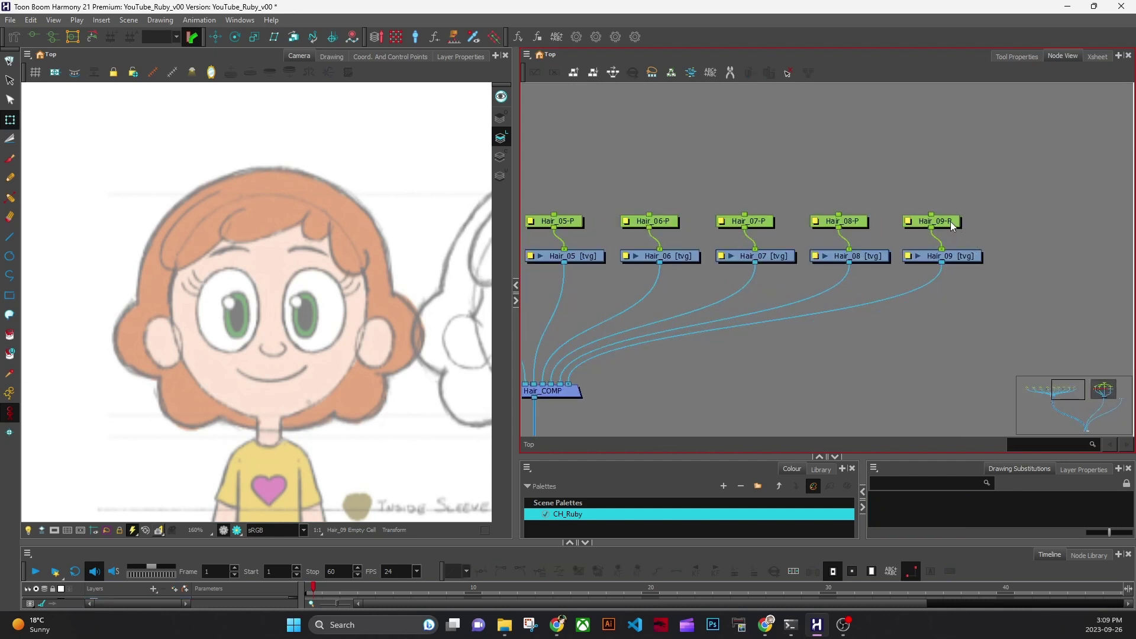
{"action": "left_click", "coordinate": [958, 221]}
{"action": "left_click_drag", "start_coordinate": [852, 222], "coordinate": [863, 221]}
{"action": "left_click_drag", "start_coordinate": [760, 228], "coordinate": [770, 229]}
{"action": "left_click_drag", "start_coordinate": [651, 223], "coordinate": [667, 222]}
{"action": "left_click_drag", "start_coordinate": [586, 221], "coordinate": [601, 221]}
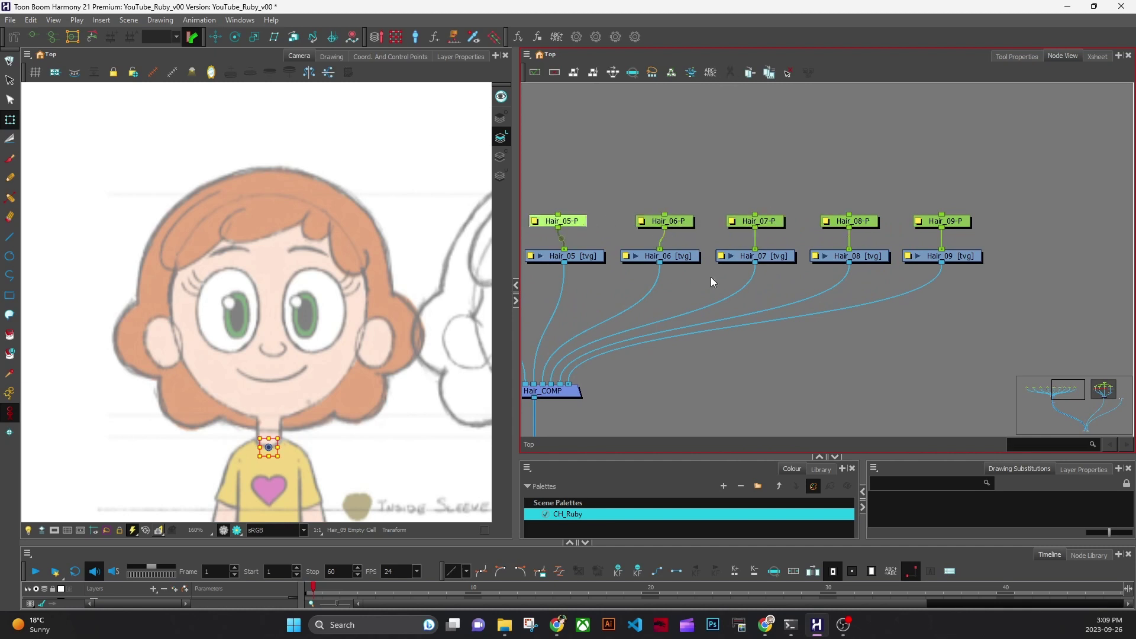
{"action": "scroll", "coordinate": [741, 315], "scroll_direction": "down", "scroll_amount": 4}
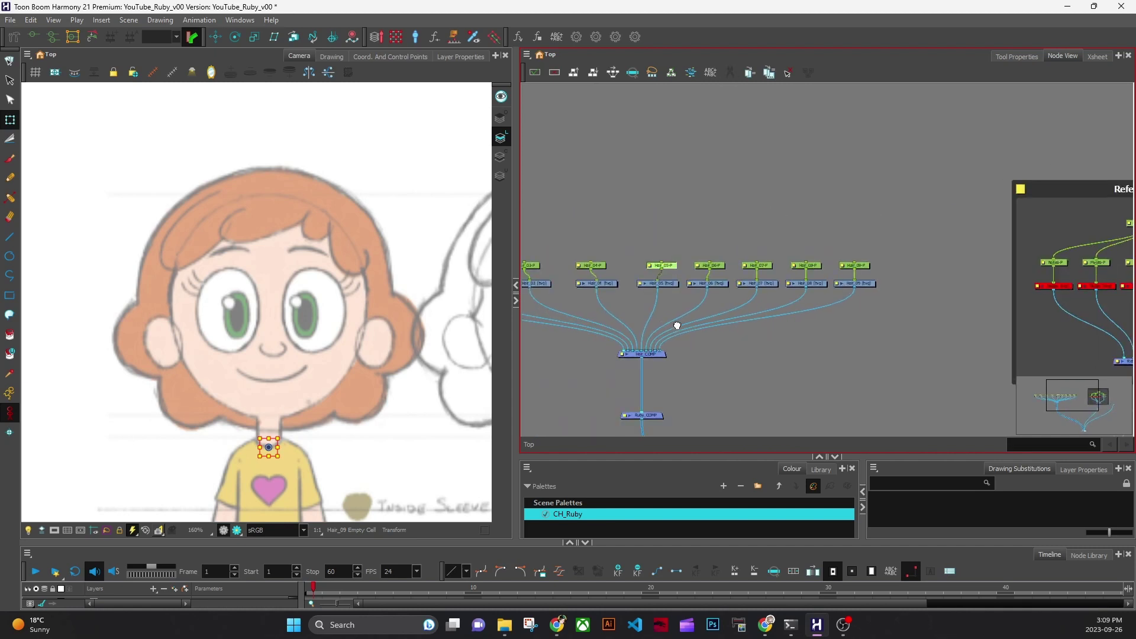
{"action": "left_click_drag", "start_coordinate": [676, 321], "coordinate": [858, 319]}
{"action": "left_click_drag", "start_coordinate": [580, 269], "coordinate": [781, 265]}
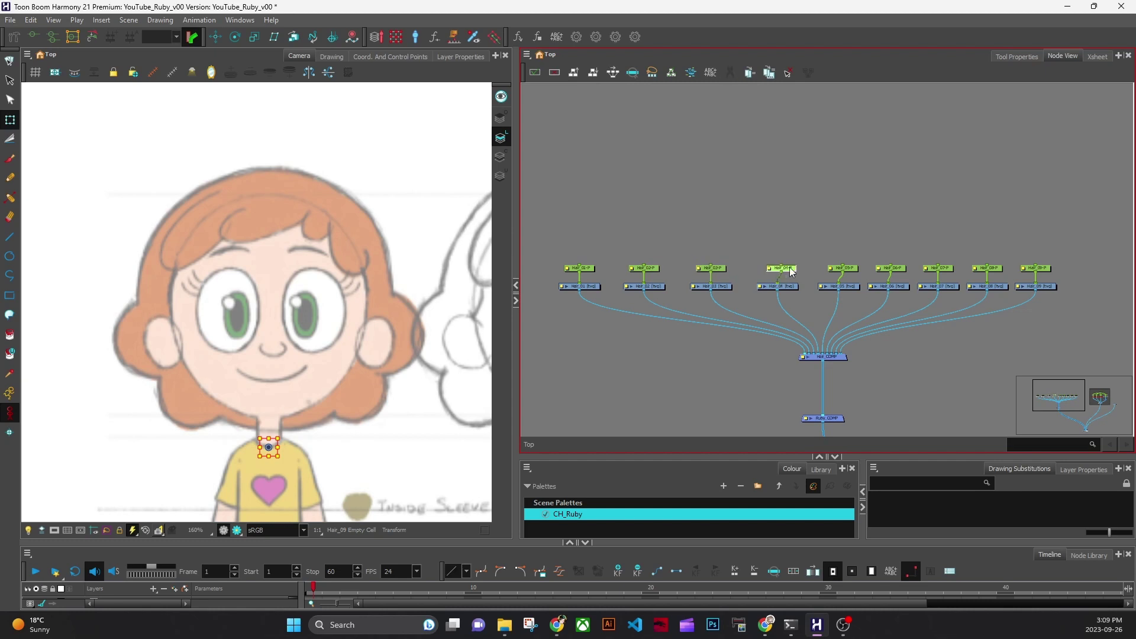
{"action": "left_click_drag", "start_coordinate": [853, 269], "coordinate": [779, 268]}
Raise Hair_01-P above the peg row, try parenting Hair_02-P to it, and bring Hair_01-P back down.
{"action": "left_click_drag", "start_coordinate": [605, 334], "coordinate": [653, 419]}
{"action": "scroll", "coordinate": [666, 331], "scroll_direction": "up", "scroll_amount": 3}
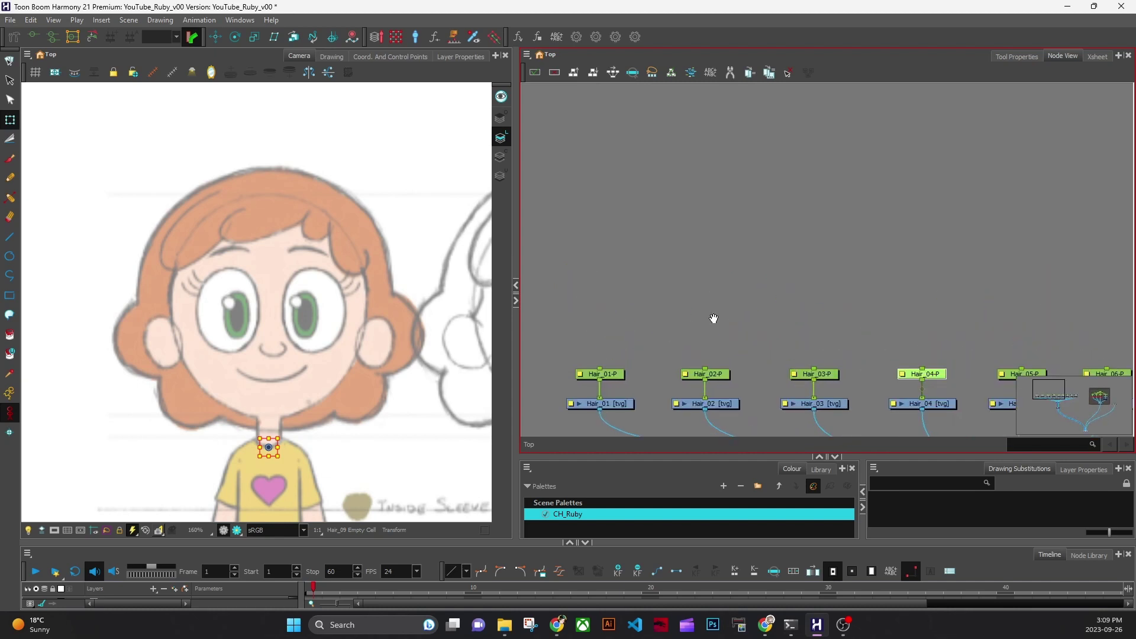
{"action": "left_click_drag", "start_coordinate": [714, 318], "coordinate": [748, 257]}
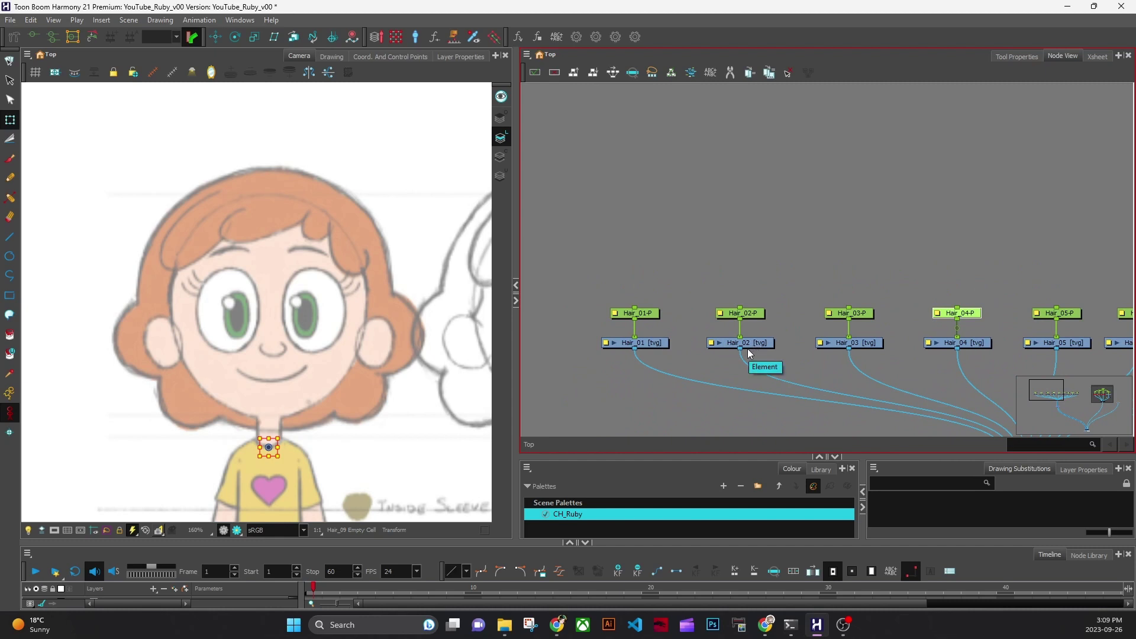
{"action": "left_click_drag", "start_coordinate": [654, 313], "coordinate": [658, 204]}
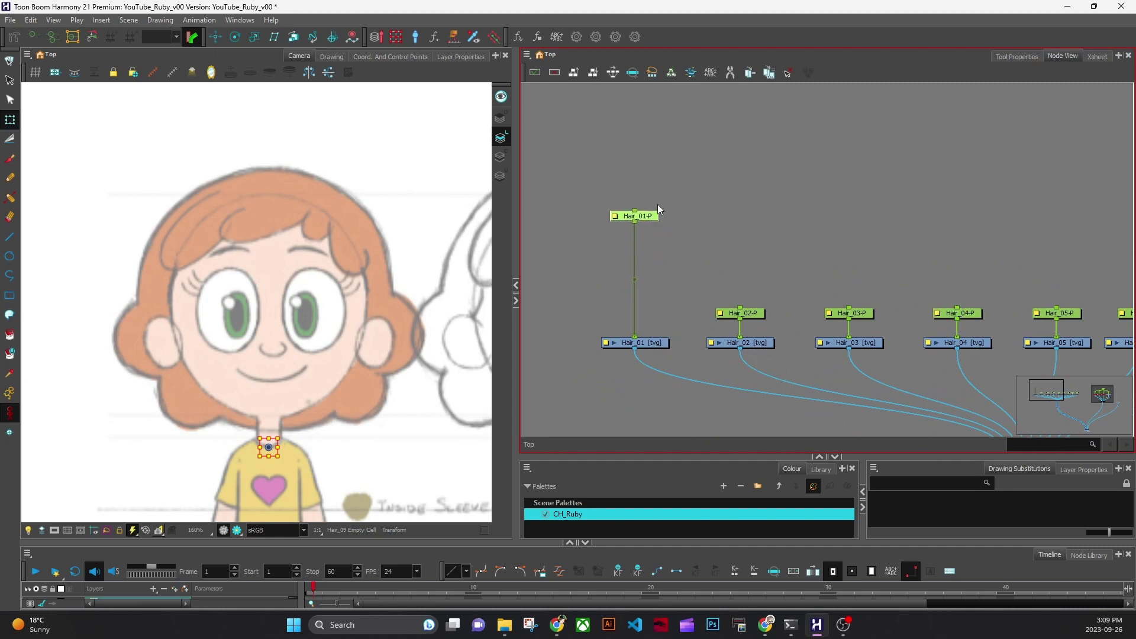
{"action": "left_click_drag", "start_coordinate": [741, 309], "coordinate": [635, 221]}
{"action": "mouse_move", "coordinate": [651, 219]}
{"action": "left_mouse_down"}
{"action": "mouse_move", "coordinate": [662, 201]}
{"action": "mouse_move", "coordinate": [648, 219]}
{"action": "mouse_move", "coordinate": [649, 206]}
{"action": "left_mouse_up"}
{"action": "left_click_drag", "start_coordinate": [742, 305], "coordinate": [650, 307]}
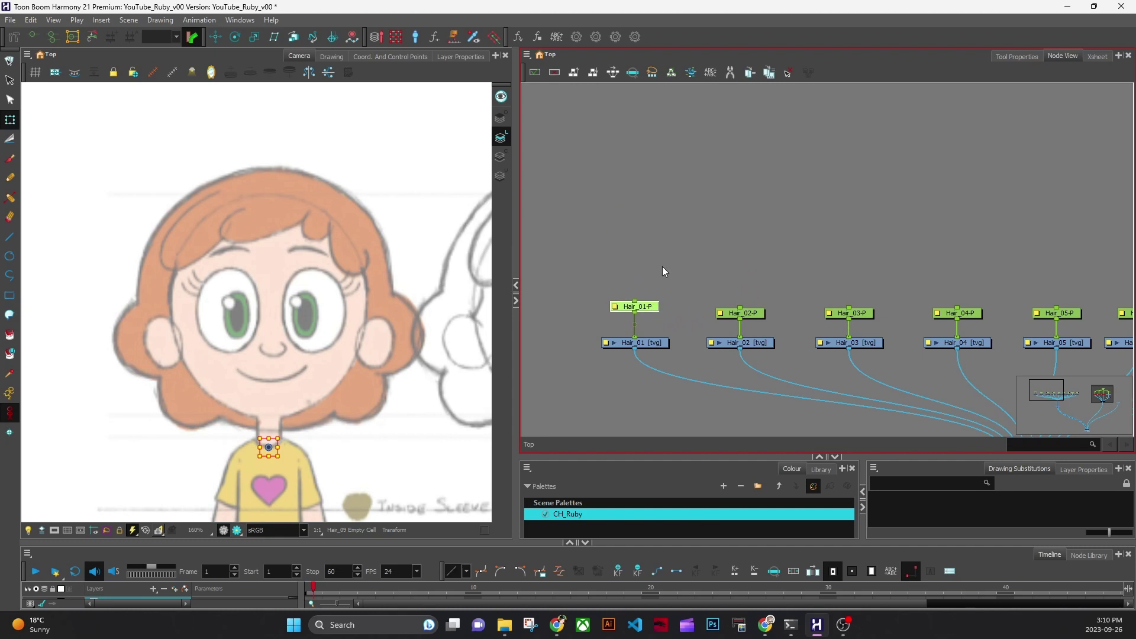
Try an extra peg above Hair_01-P as a shared parent with Hair_02-P, and delete that extra peg again.
{"action": "key", "text": "ctrl+p"}
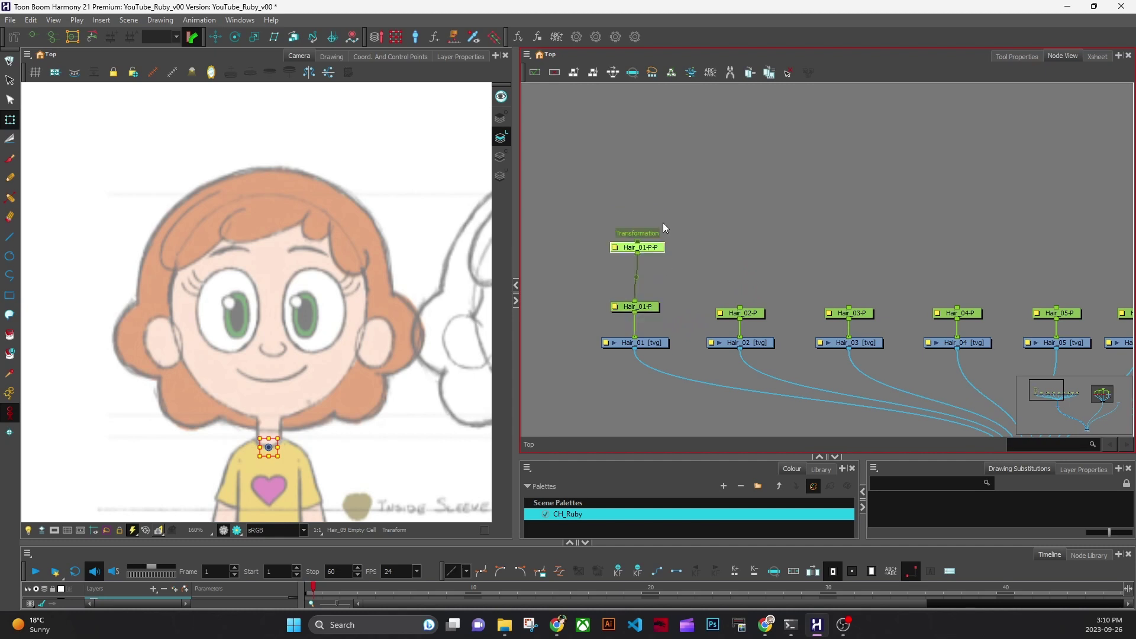
{"action": "left_click_drag", "start_coordinate": [657, 249], "coordinate": [654, 211]}
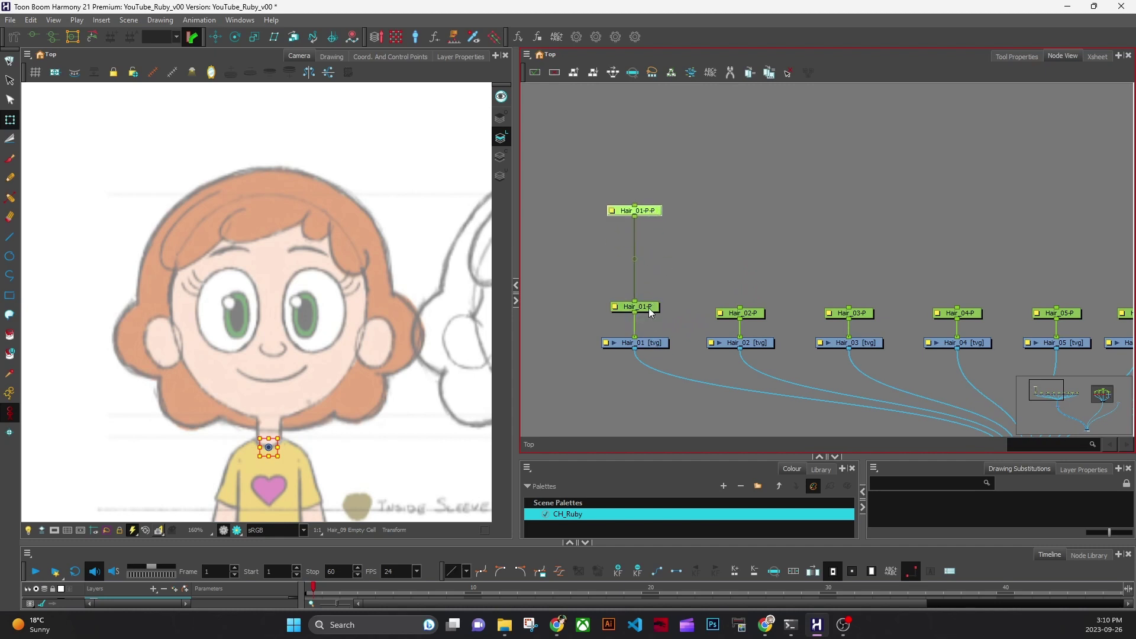
{"action": "left_click_drag", "start_coordinate": [740, 308], "coordinate": [635, 216]}
{"action": "left_click_drag", "start_coordinate": [741, 309], "coordinate": [603, 261]}
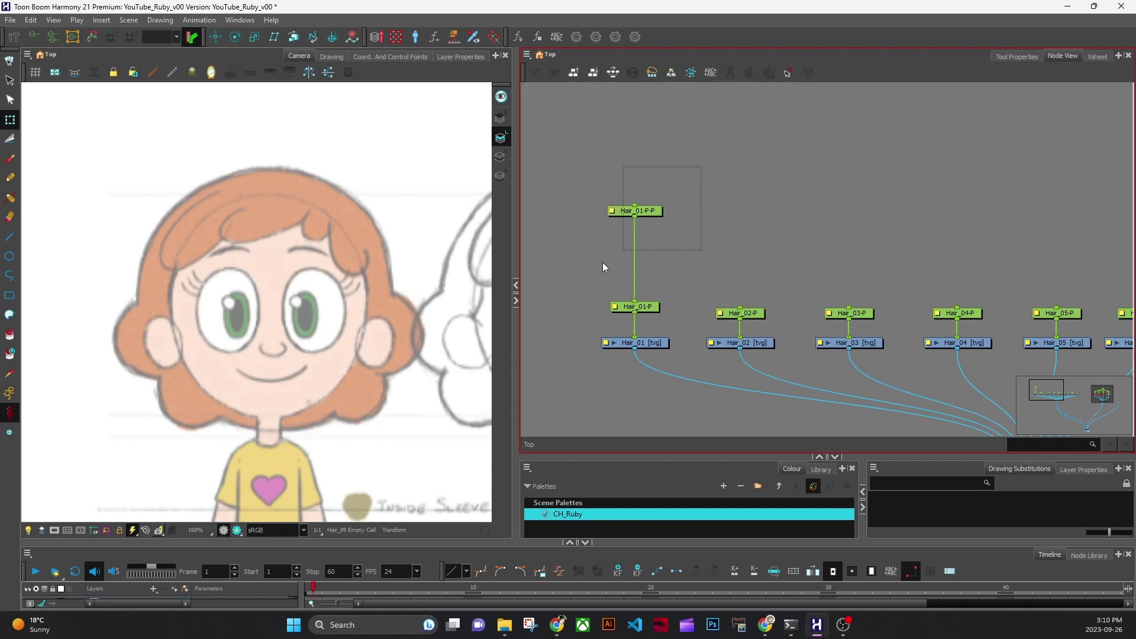
{"action": "key", "text": "Delete"}
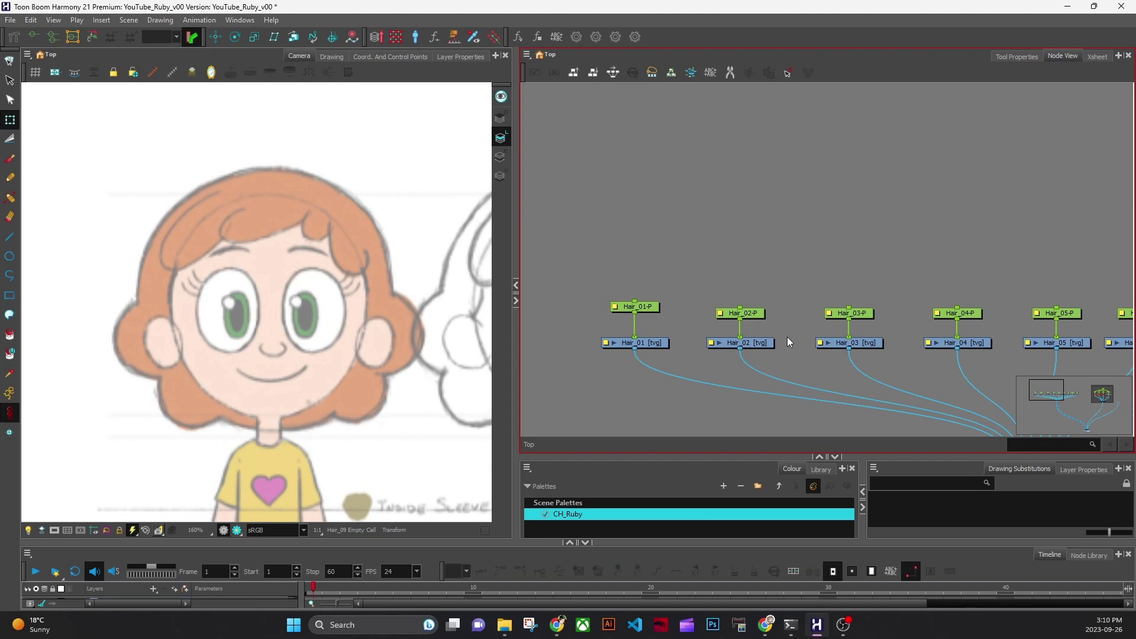
Widen the Camera view slightly and align Hair_01-P with the row of other hair pegs, leaving it selected.
{"action": "left_click_drag", "start_coordinate": [859, 381], "coordinate": [798, 351]}
{"action": "left_click_drag", "start_coordinate": [516, 396], "coordinate": [540, 396]}
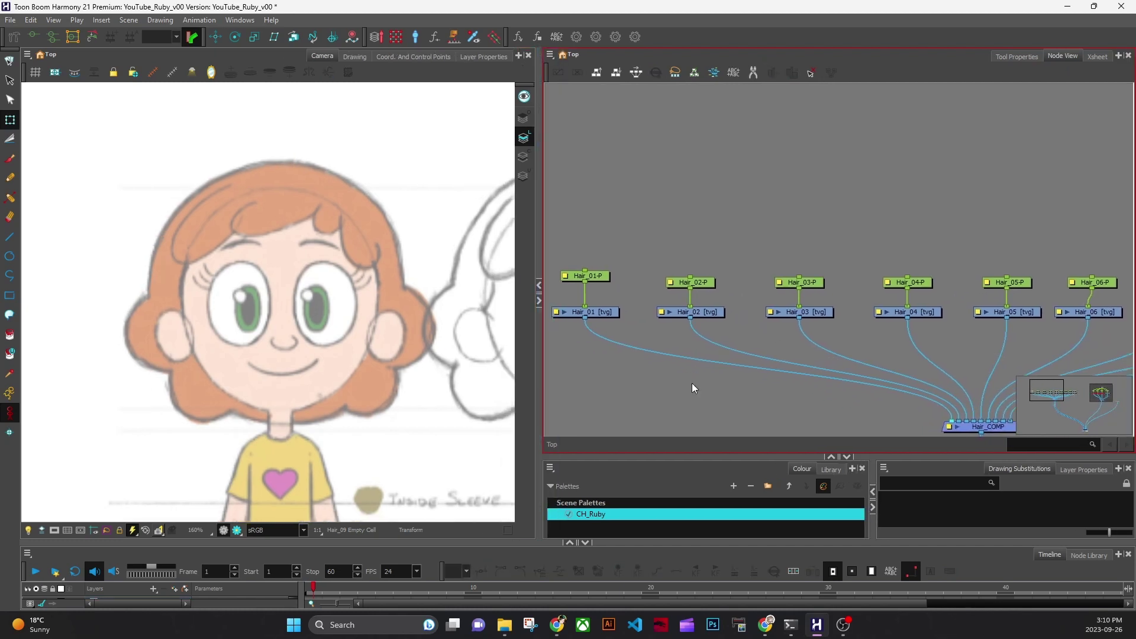
{"action": "left_click_drag", "start_coordinate": [694, 388], "coordinate": [786, 392]}
{"action": "left_click", "coordinate": [693, 278]}
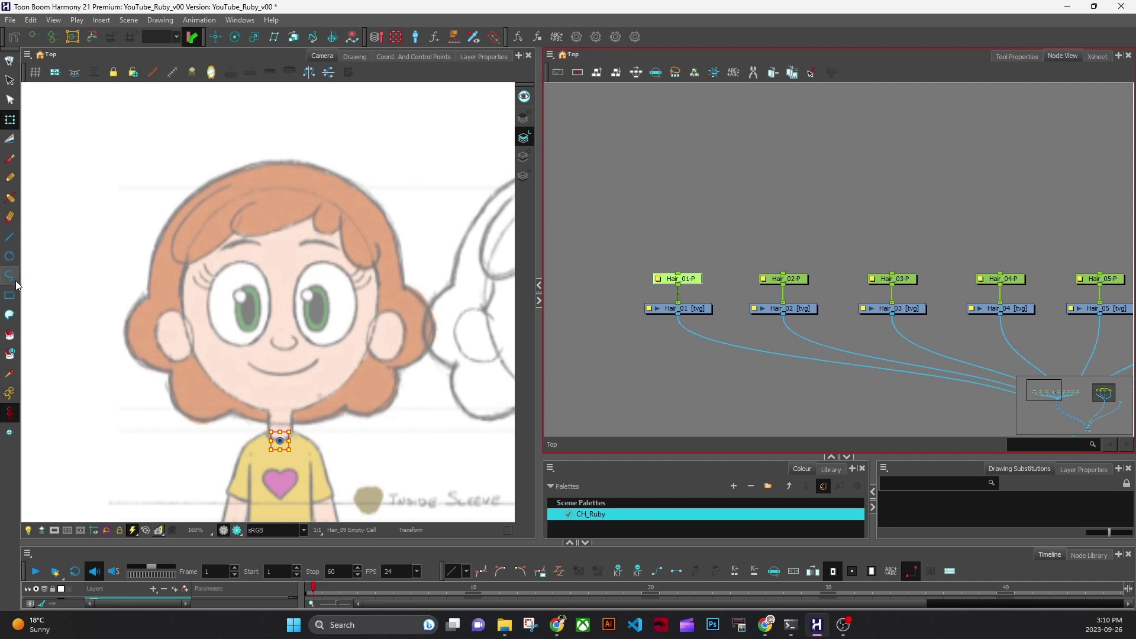
Activate the Ellipse tool, show its tool properties and give the Camera view more width.
{"action": "left_click", "coordinate": [10, 257]}
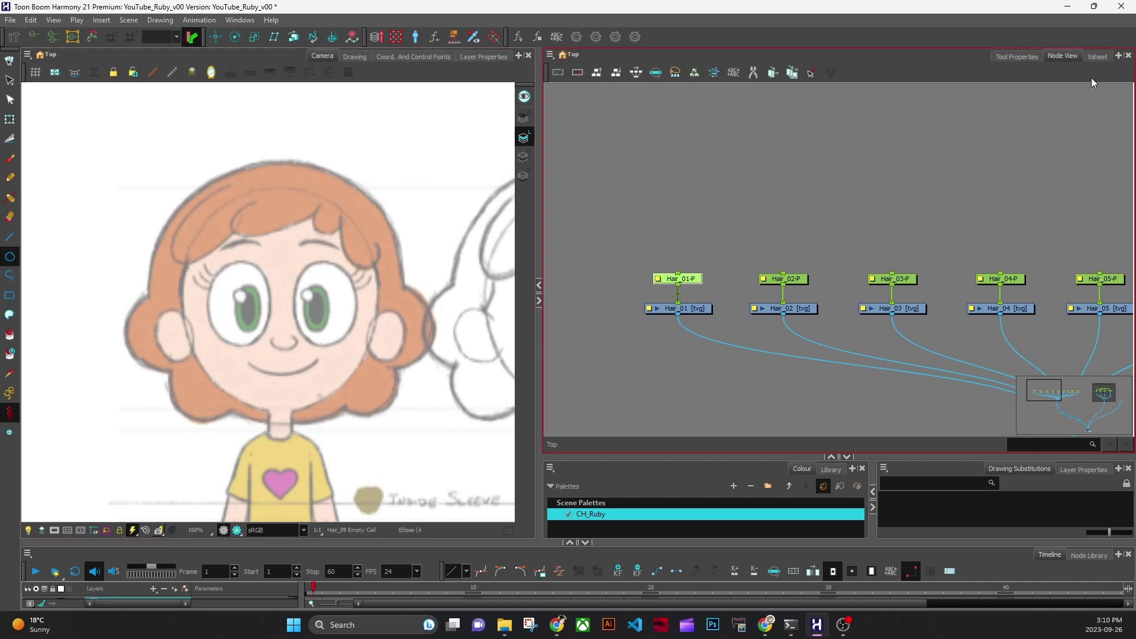
{"action": "left_click", "coordinate": [1024, 56]}
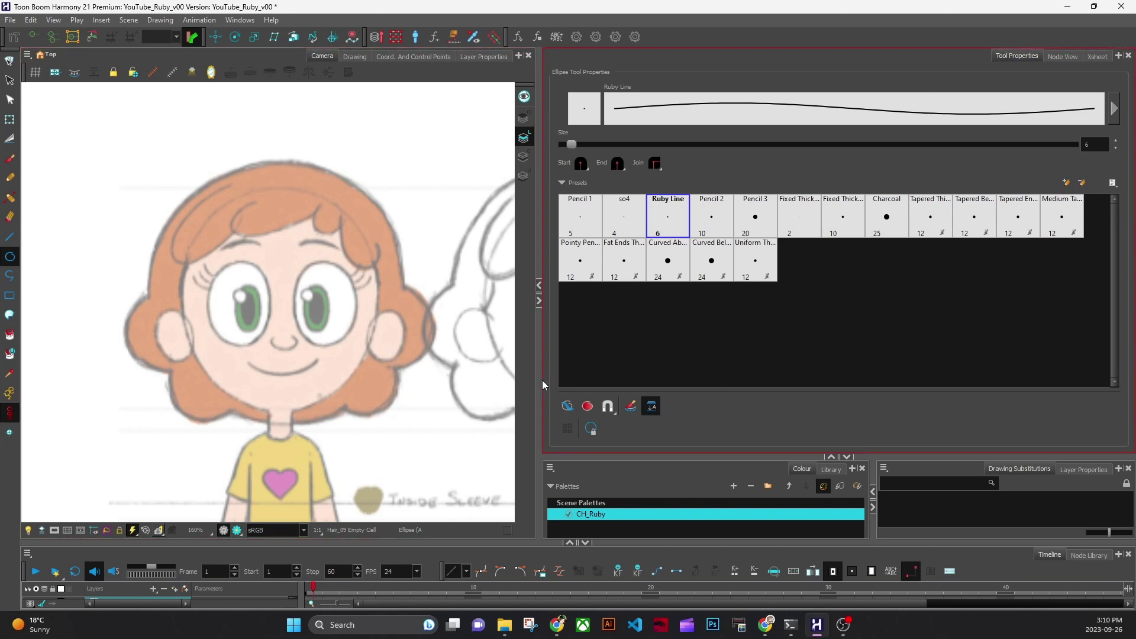
{"action": "left_click_drag", "start_coordinate": [542, 380], "coordinate": [580, 380]}
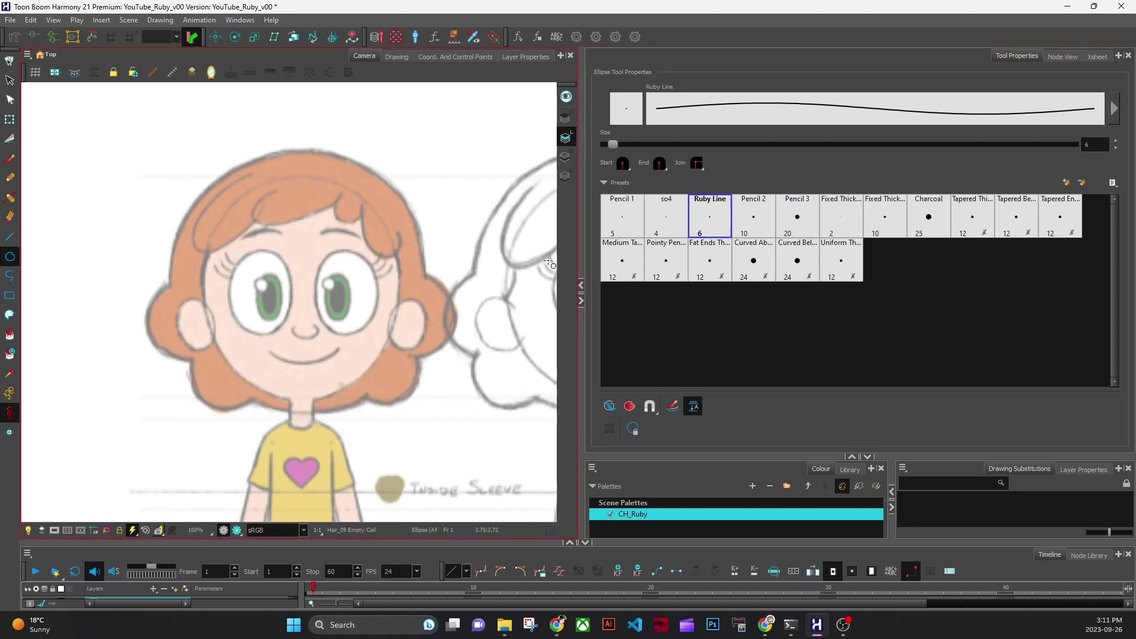
Choose the Pencil 1 preset and set its maximum size to 6 and minimum size to 100% in the pencil properties.
{"action": "left_click", "coordinate": [626, 224]}
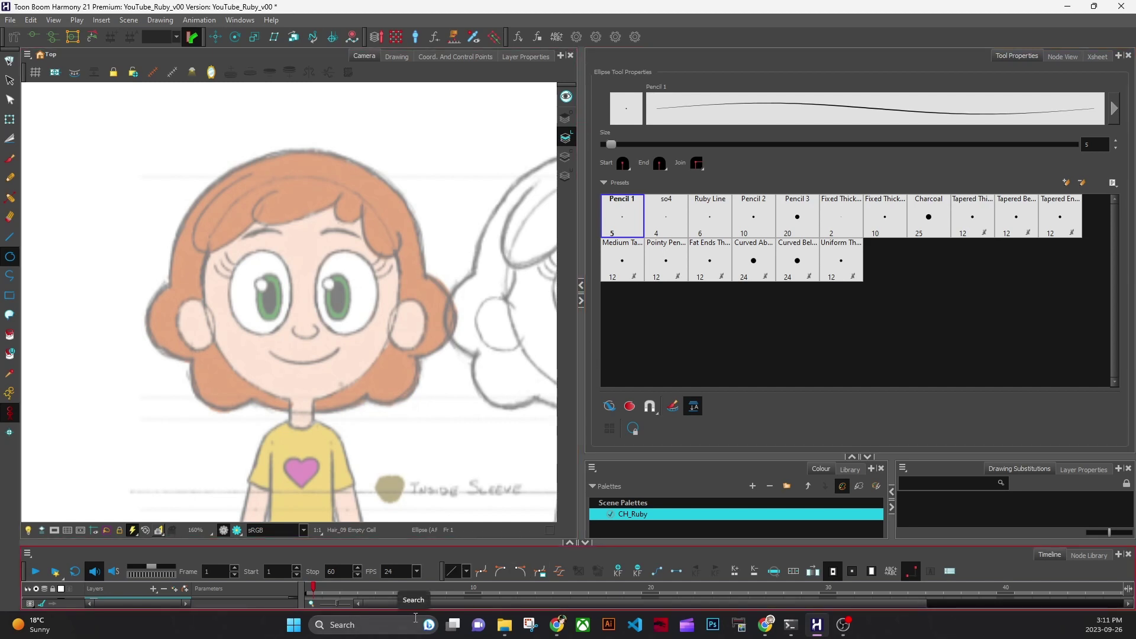
{"action": "left_click", "coordinate": [1114, 110]}
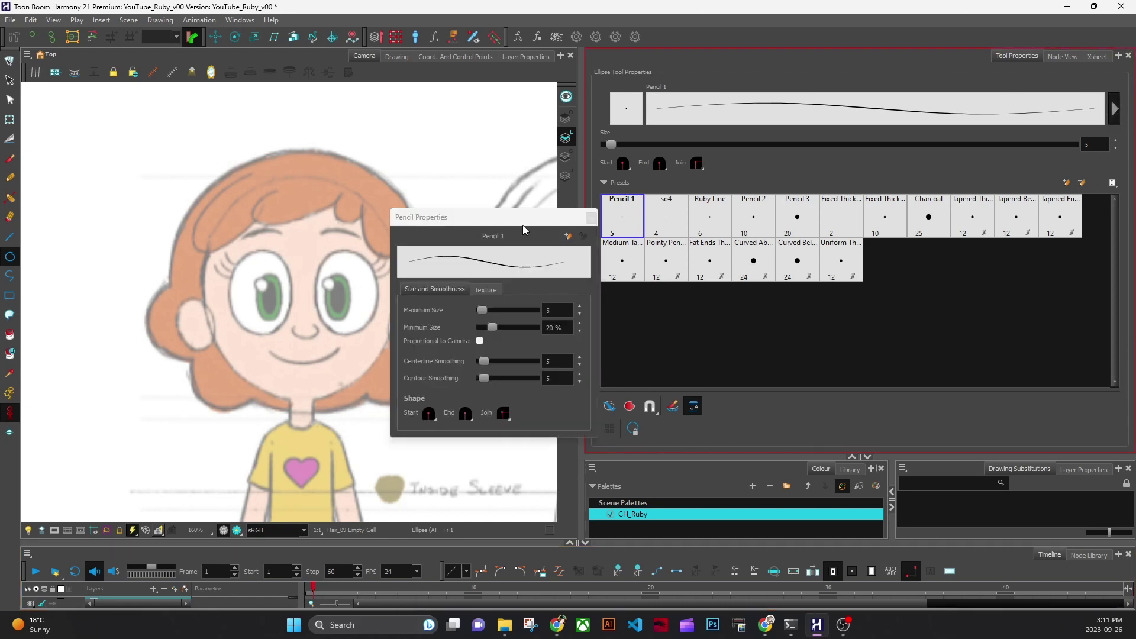
{"action": "left_click_drag", "start_coordinate": [523, 230], "coordinate": [506, 263]}
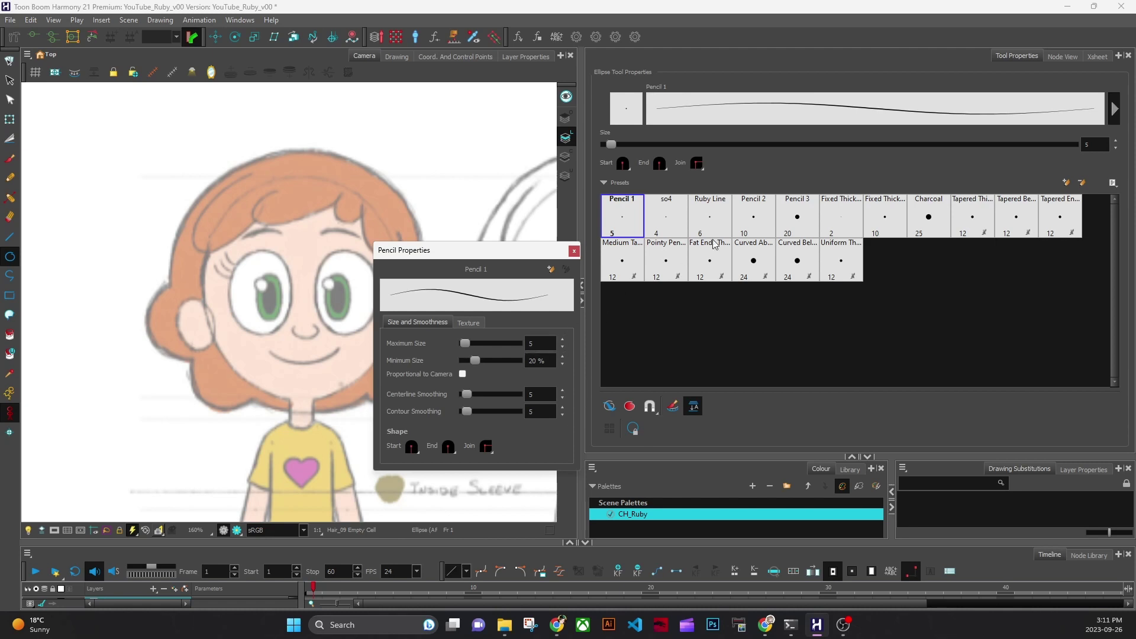
{"action": "left_click", "coordinate": [563, 339]}
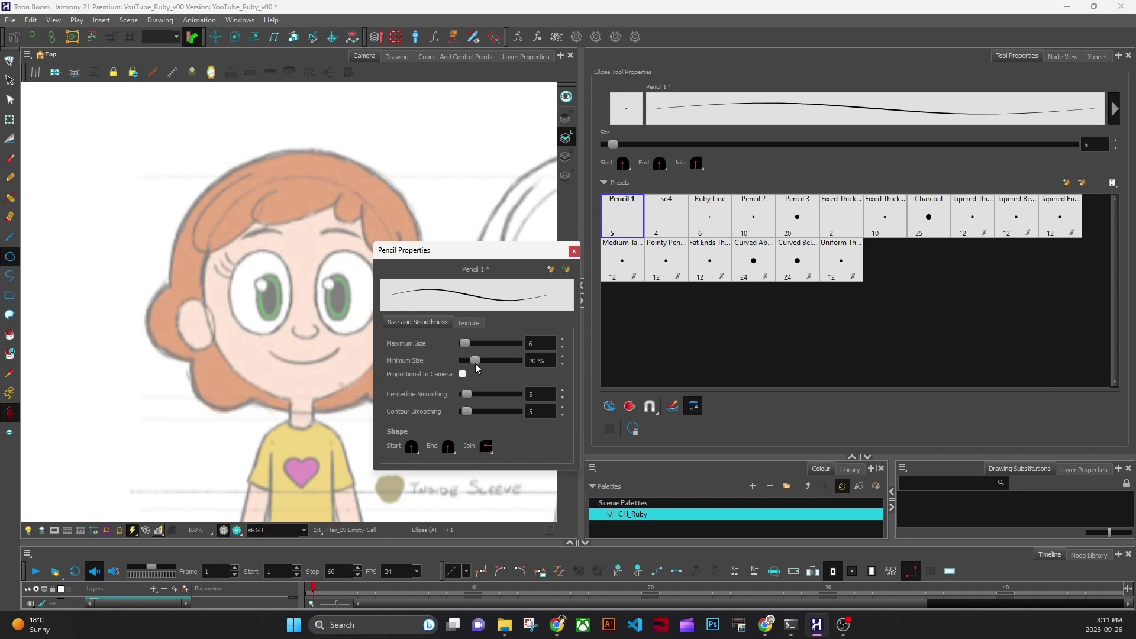
{"action": "left_click_drag", "start_coordinate": [477, 362], "coordinate": [533, 361]}
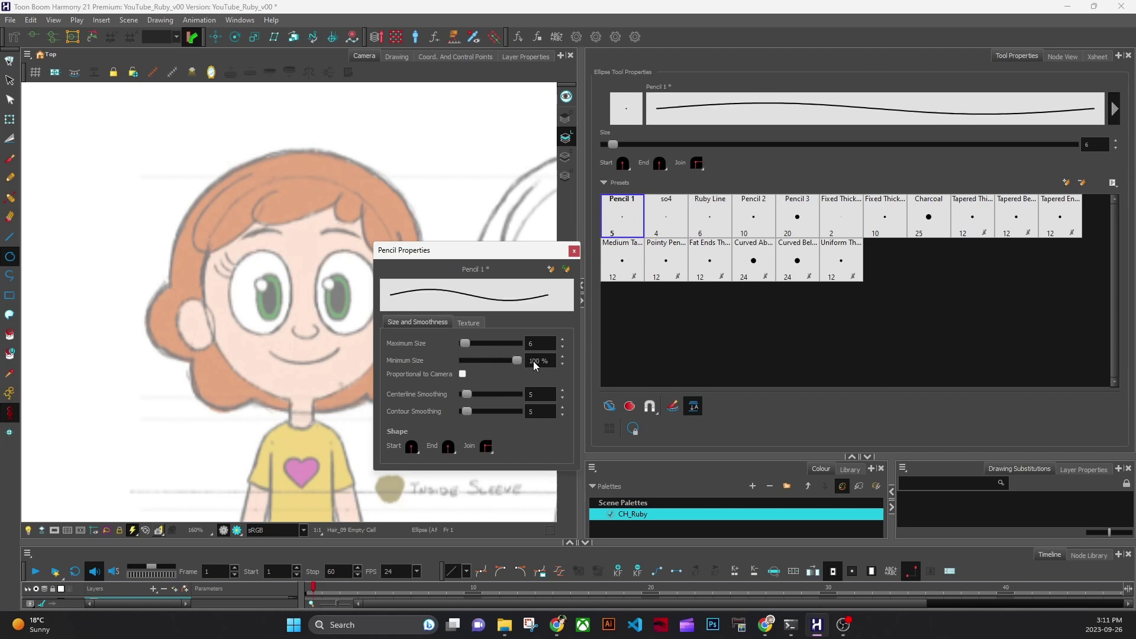
{"action": "left_click", "coordinate": [530, 345]}
{"action": "left_click", "coordinate": [555, 394]}
Start saving the pencil settings as a new preset, cancel it and close the pencil properties.
{"action": "left_click", "coordinate": [551, 270]}
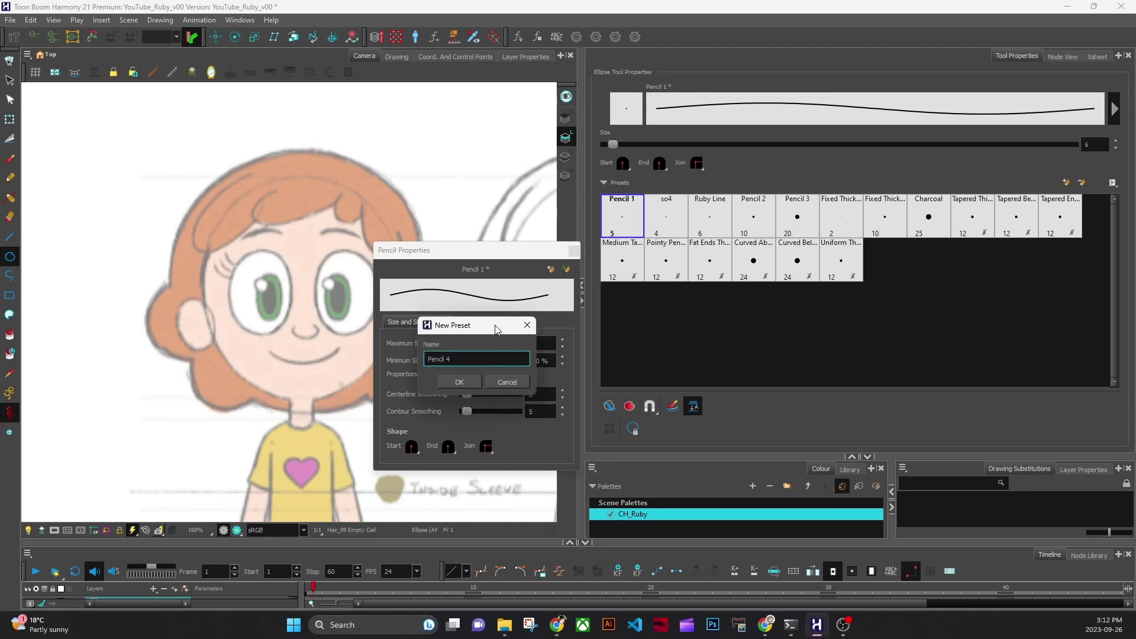
{"action": "left_click", "coordinate": [515, 383]}
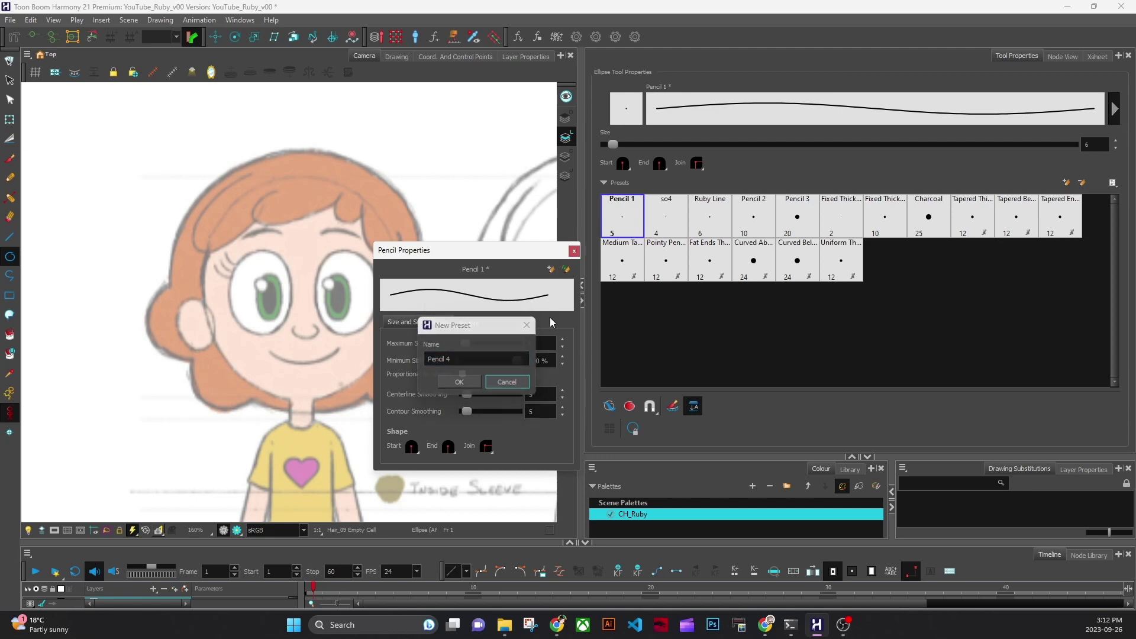
{"action": "left_click", "coordinate": [574, 252]}
Select the Ruby Line pencil preset and review its size and smoothness properties.
{"action": "left_click", "coordinate": [715, 222]}
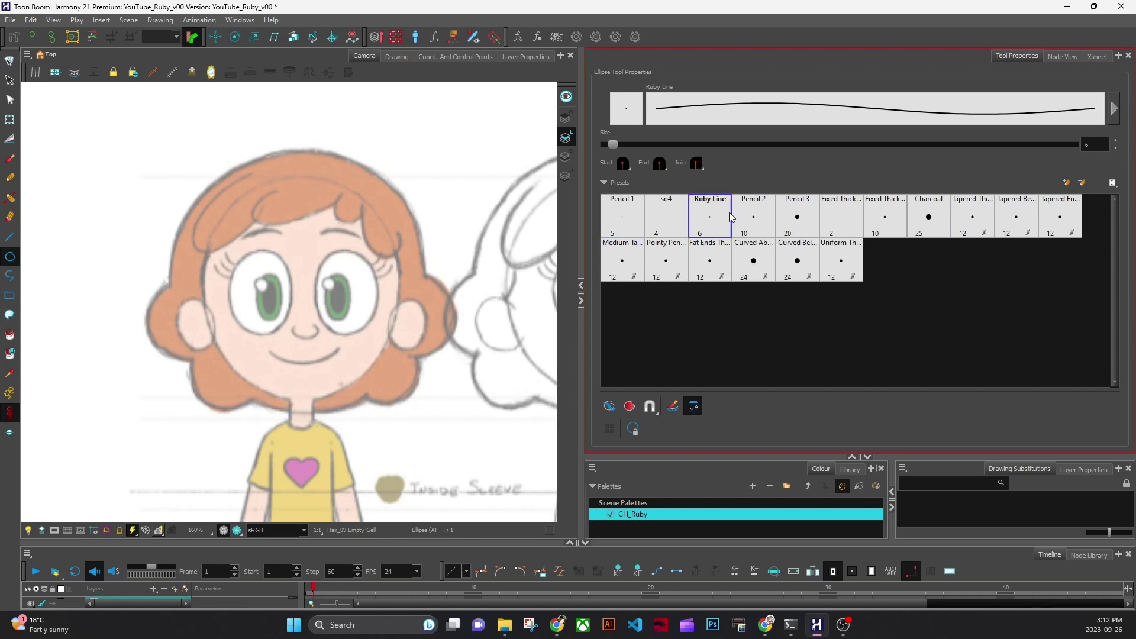
{"action": "left_click", "coordinate": [1115, 108]}
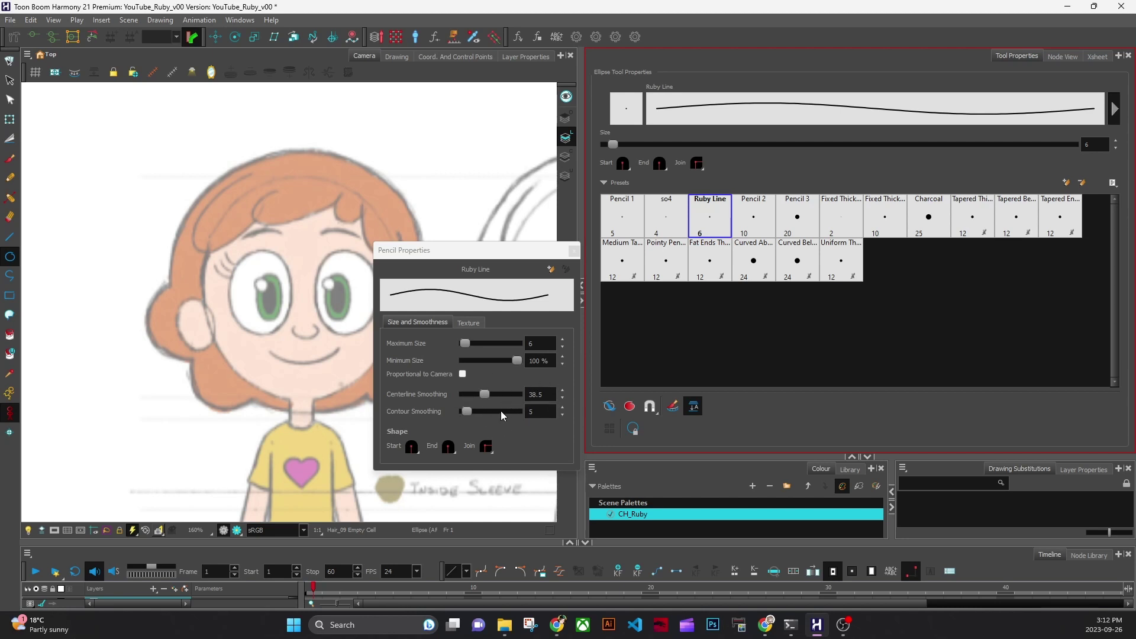
{"action": "left_click", "coordinate": [574, 252]}
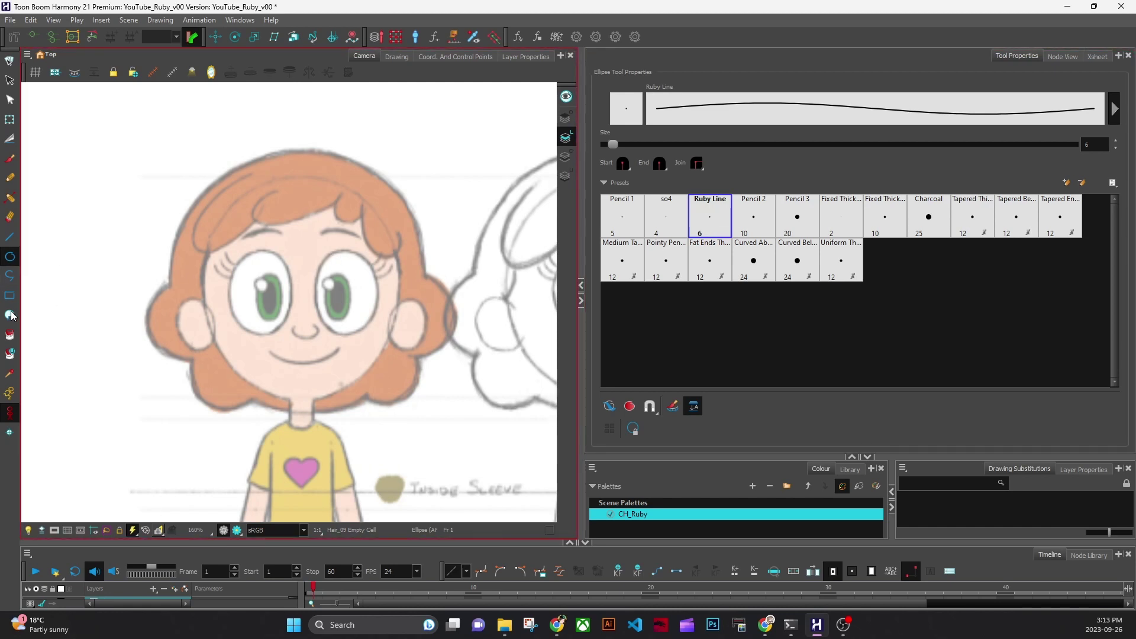
Activate the Ellipse tool with the Ruby Line preset and select the Hair_01 drawing node.
{"action": "left_click", "coordinate": [10, 178]}
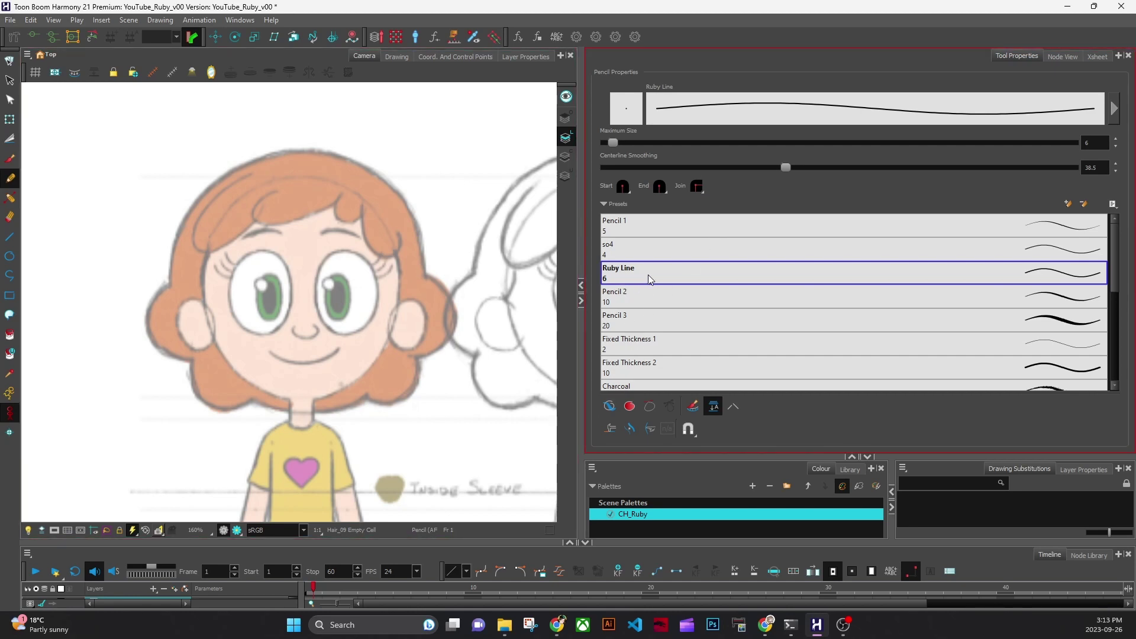
{"action": "left_click", "coordinate": [9, 257]}
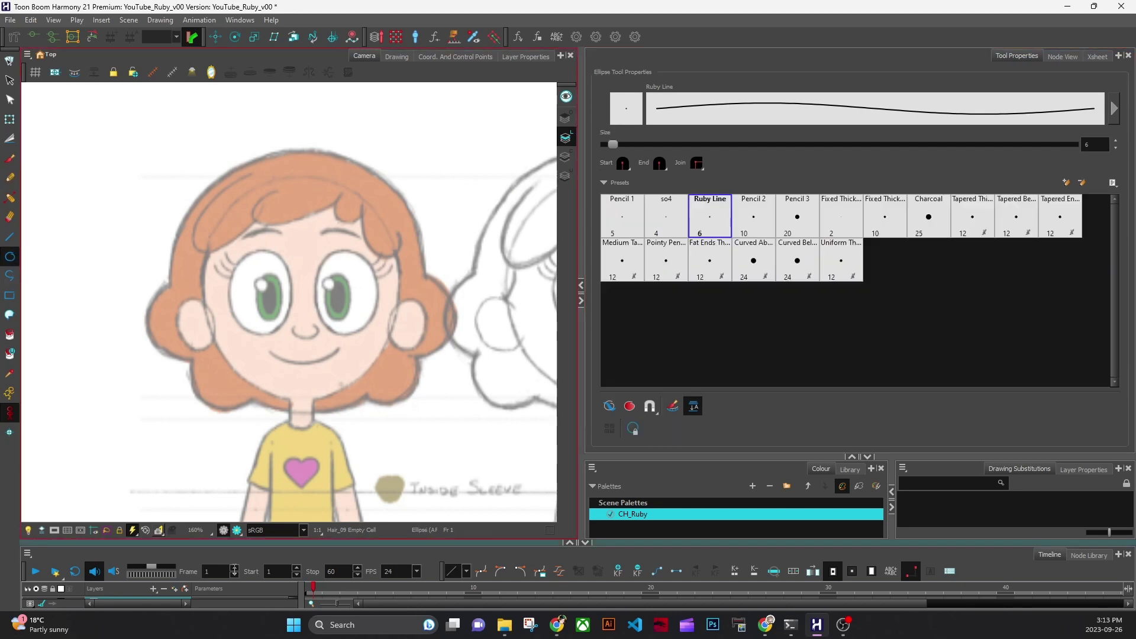
{"action": "left_click", "coordinate": [1066, 56]}
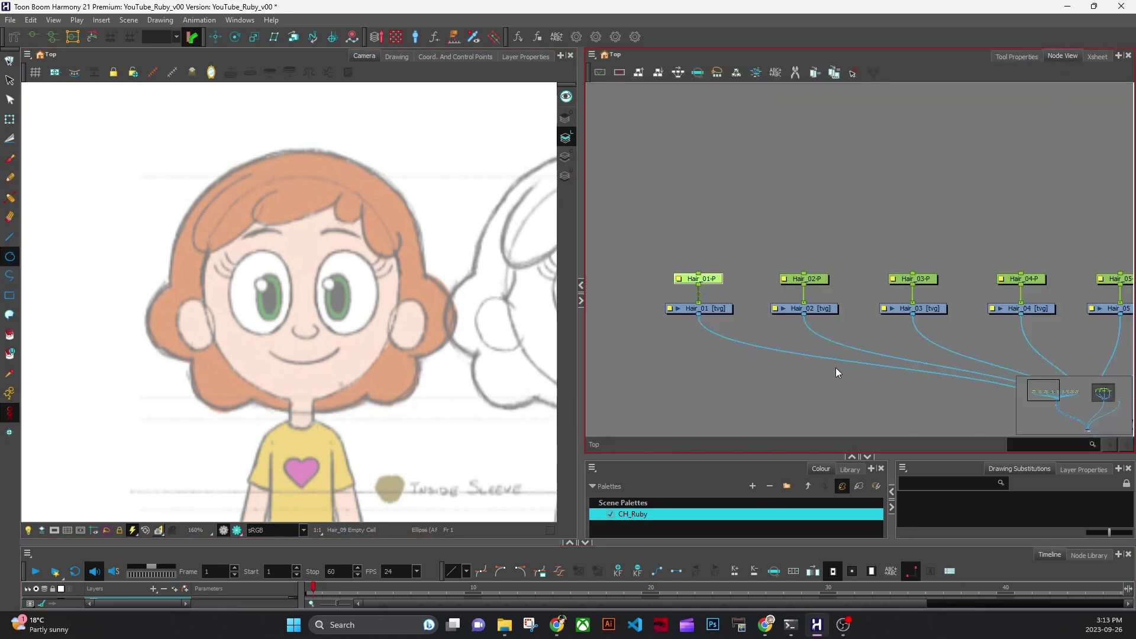
{"action": "scroll", "coordinate": [274, 319], "scroll_direction": "up", "scroll_amount": 3}
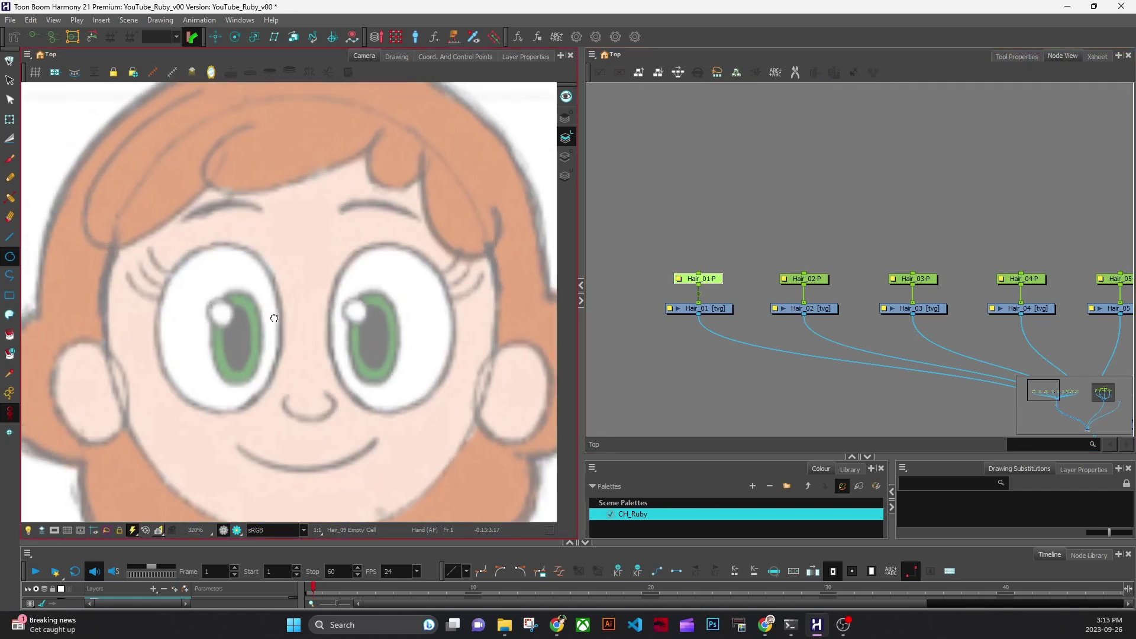
{"action": "left_click_drag", "start_coordinate": [274, 319], "coordinate": [395, 395]}
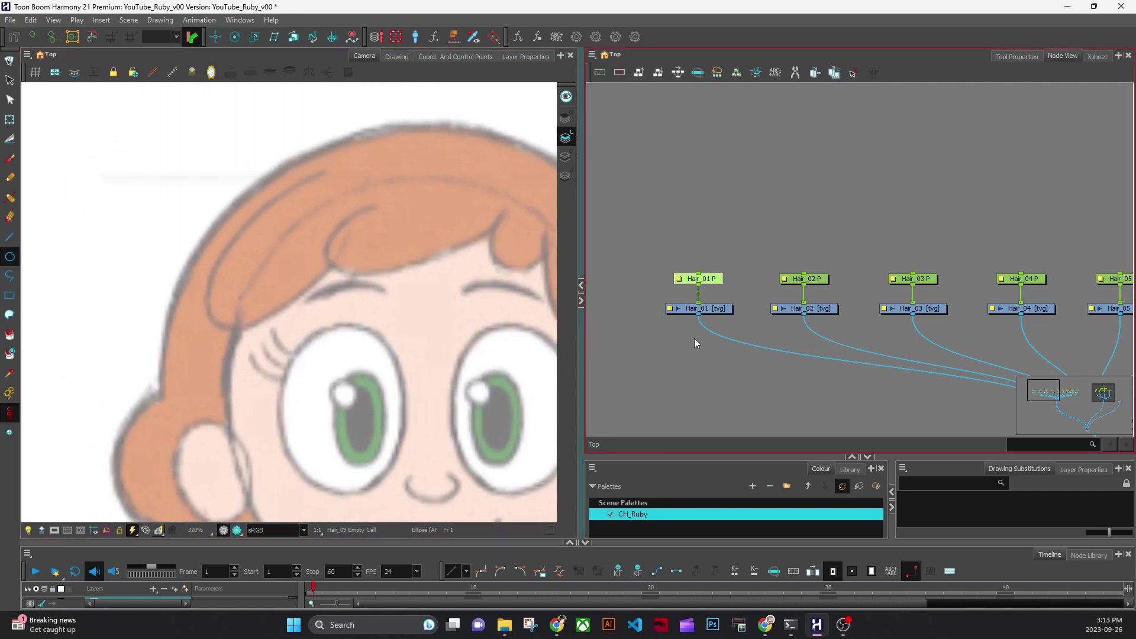
{"action": "left_click", "coordinate": [719, 310]}
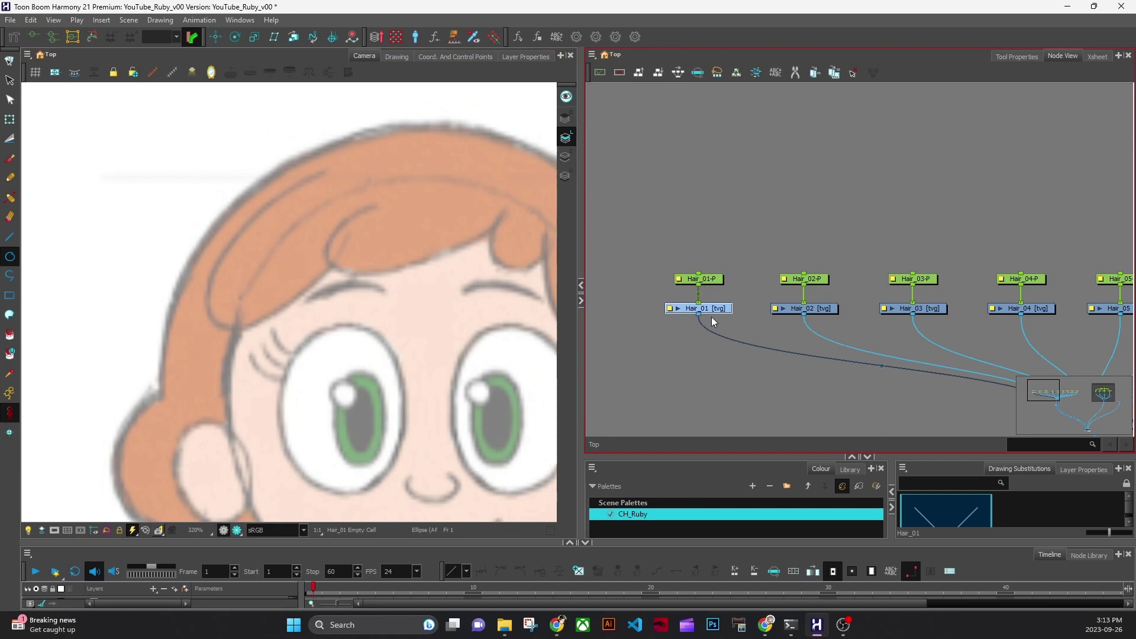
Choose the Line colour from the CH_Ruby palette, draw an upright ellipse over the fringe lock above the character's left-hand eye, and undo the stray dot.
{"action": "left_click_drag", "start_coordinate": [495, 399], "coordinate": [451, 411]}
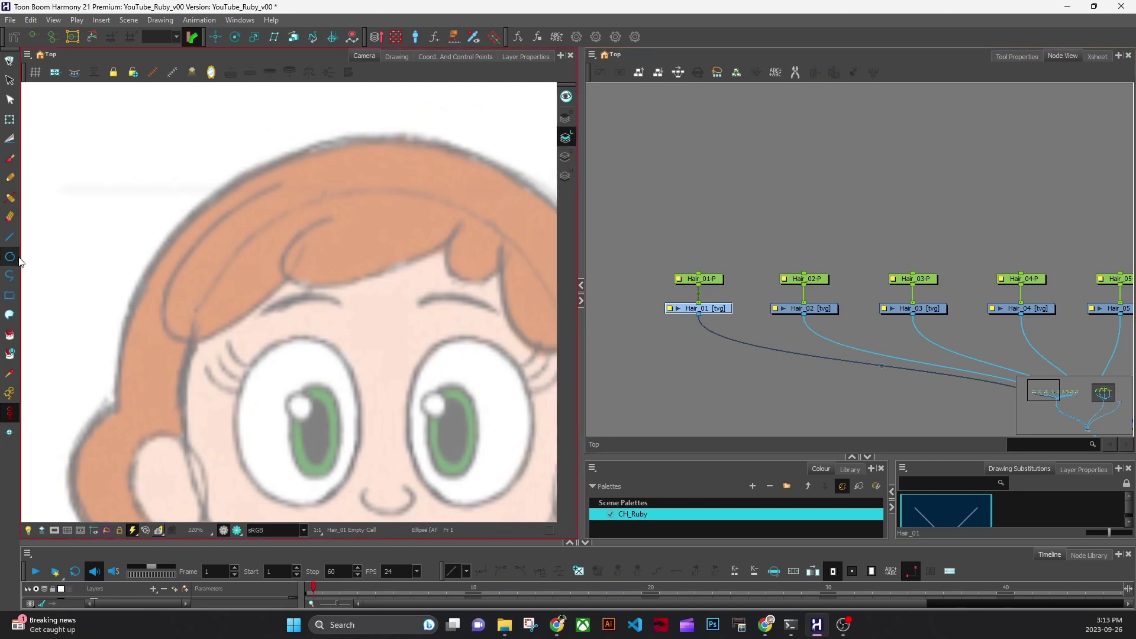
{"action": "left_click", "coordinate": [713, 450]}
{"action": "left_click_drag", "start_coordinate": [712, 456], "coordinate": [711, 363]}
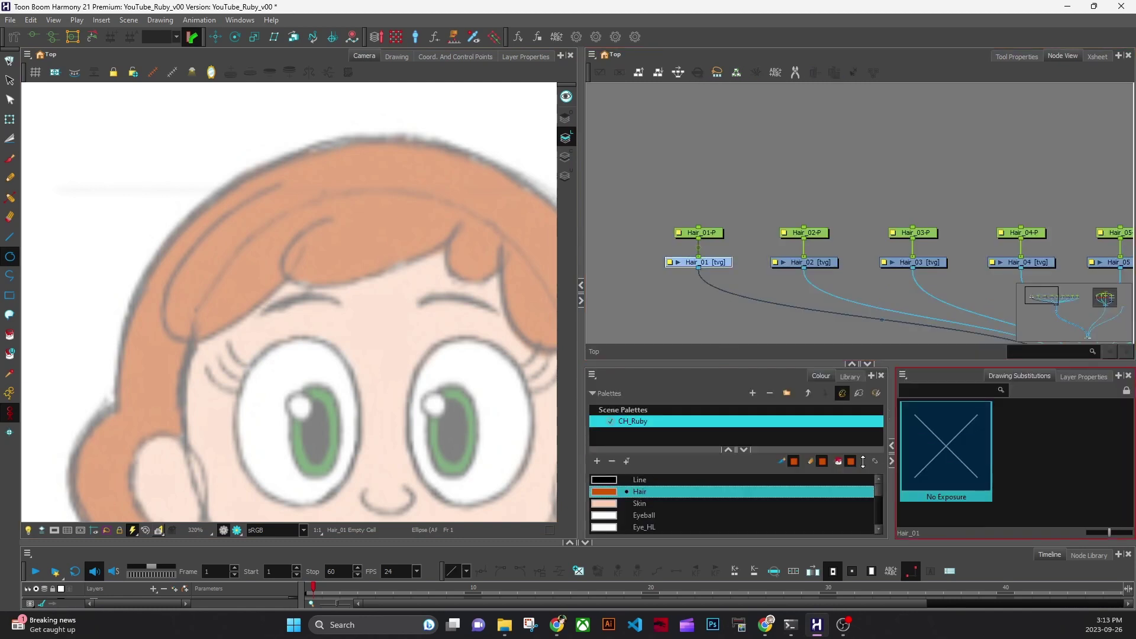
{"action": "left_click", "coordinate": [647, 480]}
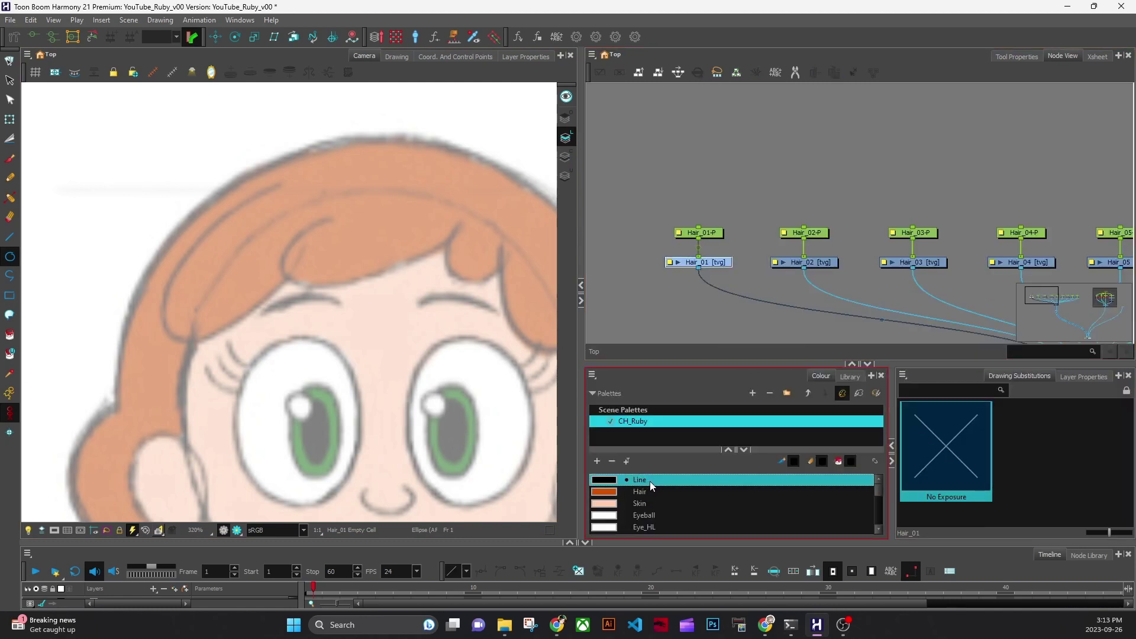
{"action": "left_click_drag", "start_coordinate": [183, 191], "coordinate": [285, 360]}
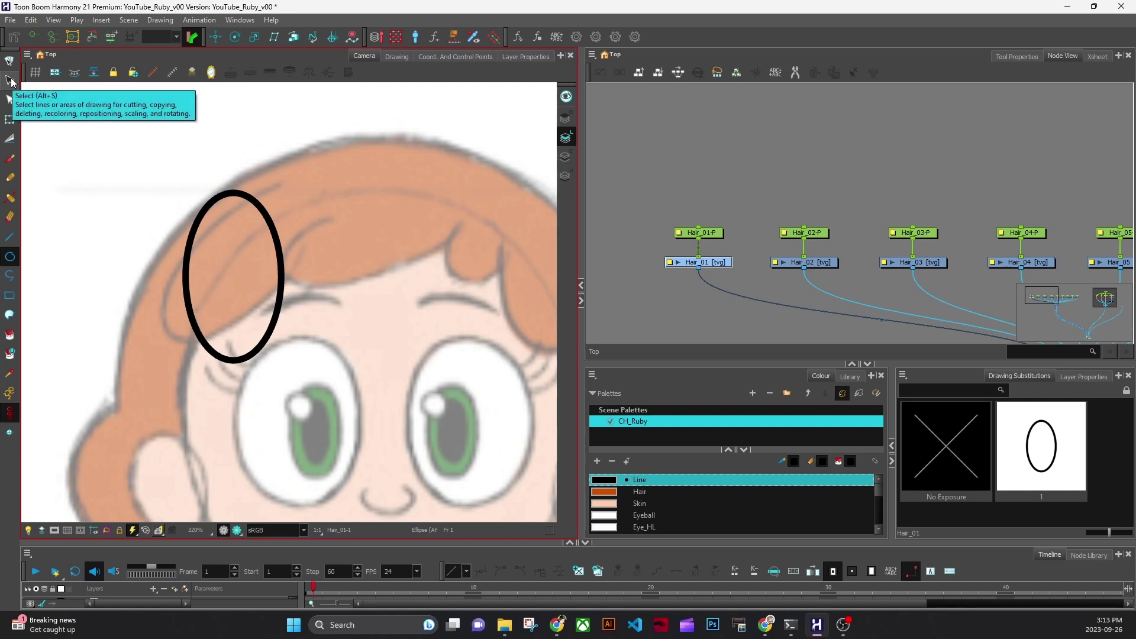
{"action": "left_click", "coordinate": [329, 259]}
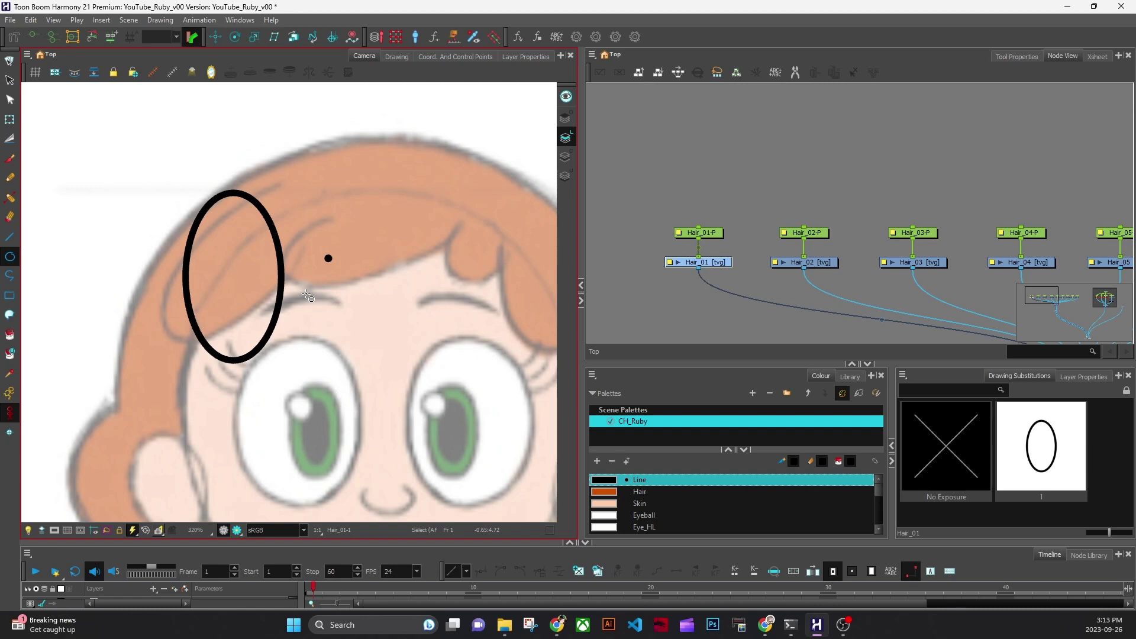
{"action": "key", "text": "alt+s"}
{"action": "key", "text": "ctrl+z"}
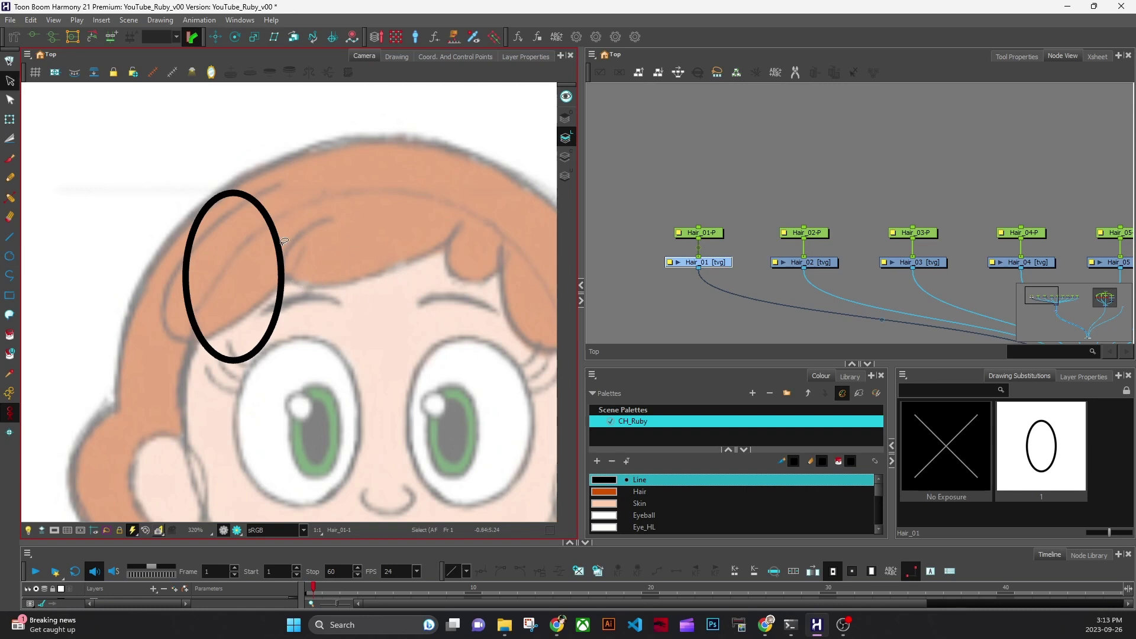
Rotate the ellipse clockwise, enlarge it slightly and position it over the fringe lock in the sketch.
{"action": "left_click", "coordinate": [185, 275]}
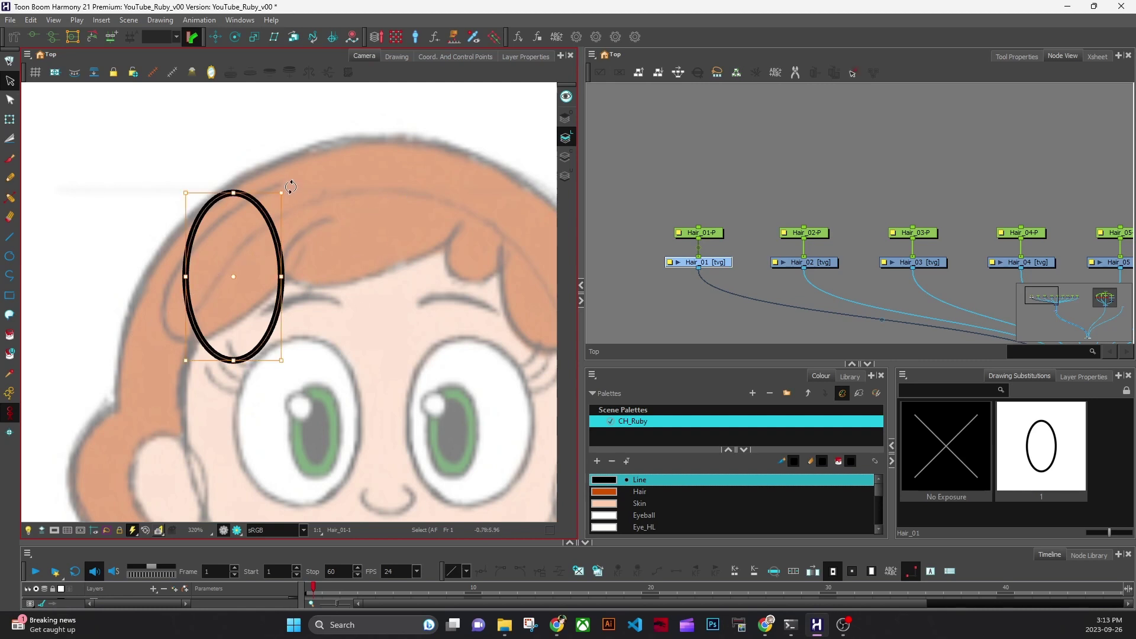
{"action": "left_click_drag", "start_coordinate": [291, 187], "coordinate": [330, 224]}
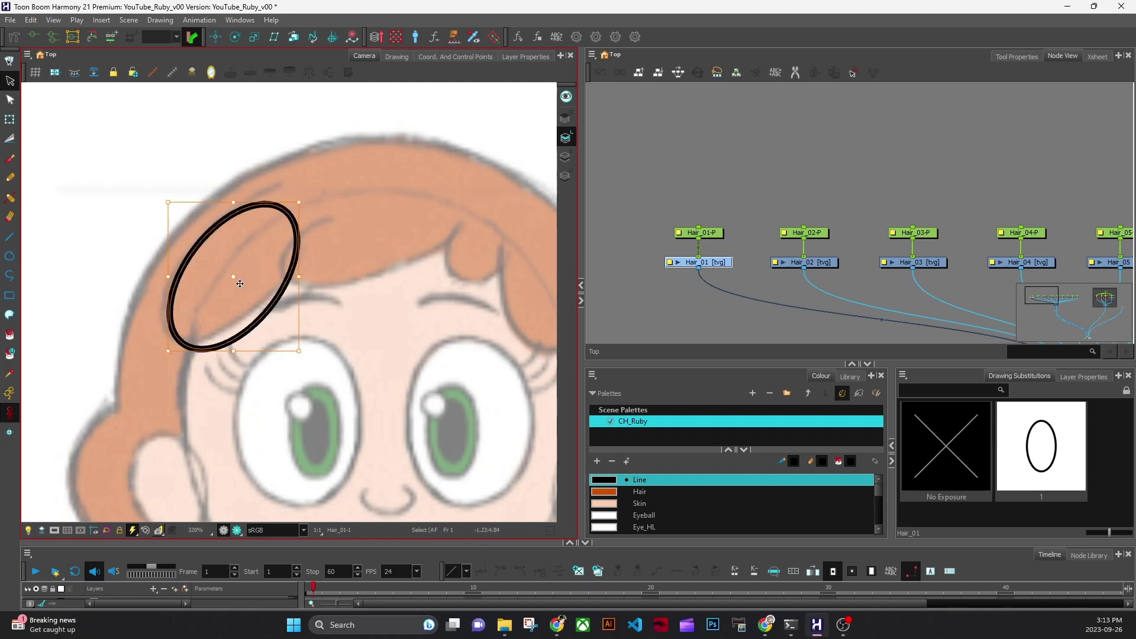
{"action": "left_click_drag", "start_coordinate": [239, 284], "coordinate": [241, 269]}
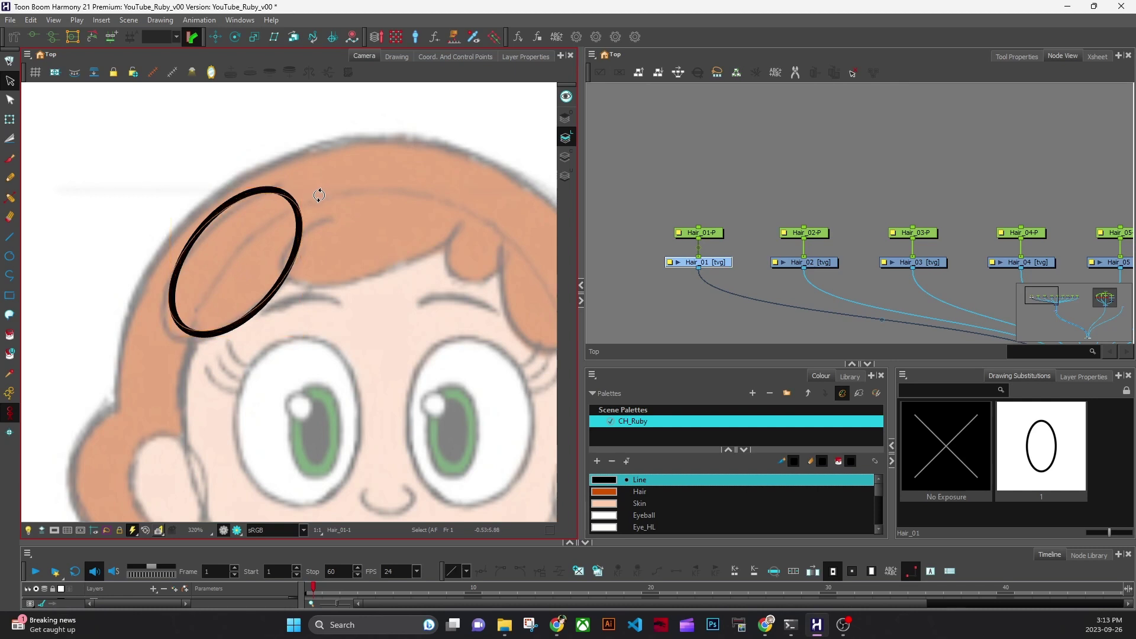
{"action": "left_click_drag", "start_coordinate": [319, 196], "coordinate": [324, 205]}
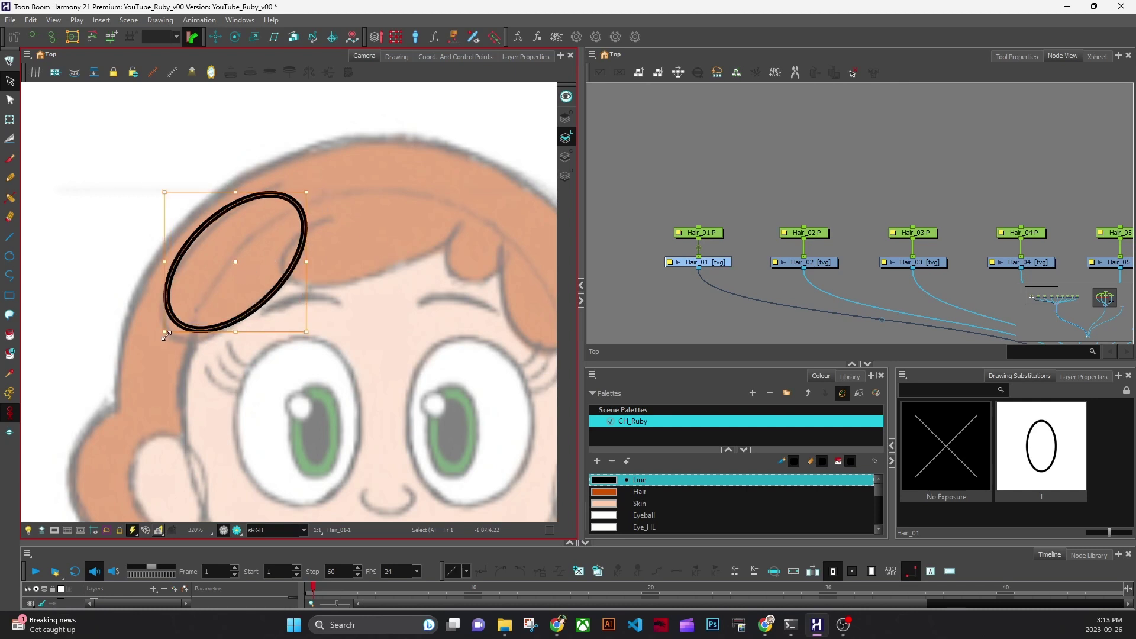
{"action": "left_click_drag", "start_coordinate": [167, 336], "coordinate": [158, 346]}
{"action": "mouse_move", "coordinate": [238, 274]}
{"action": "left_mouse_down"}
{"action": "mouse_move", "coordinate": [246, 249]}
{"action": "mouse_move", "coordinate": [254, 263]}
{"action": "left_mouse_up"}
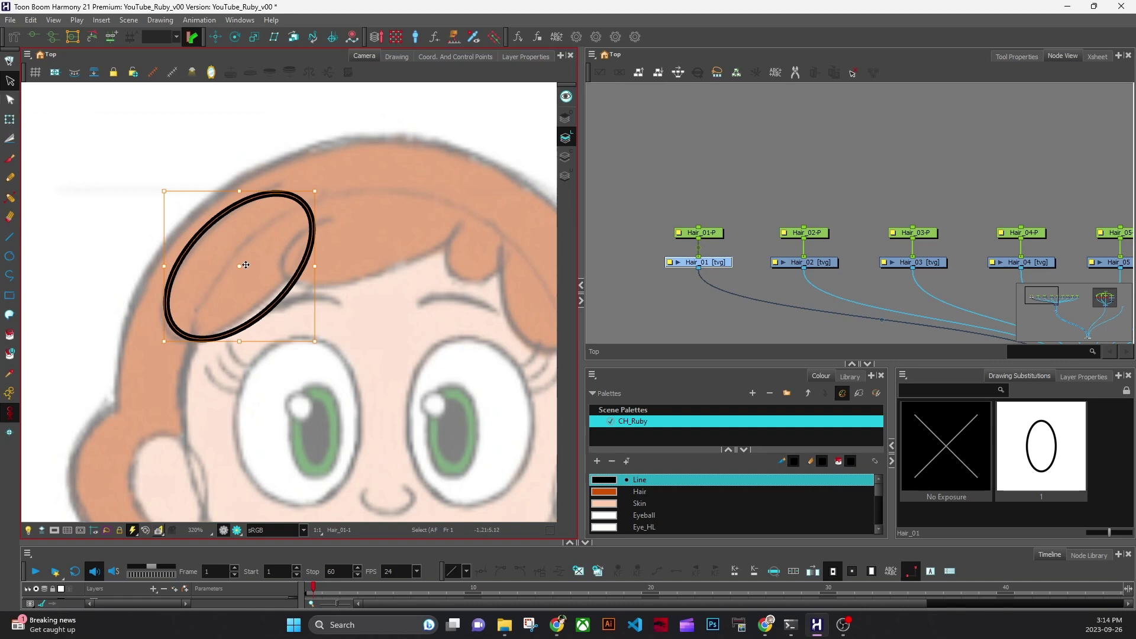
Use the Contour Editor to fit the ellipse's lower tip and lower edge to the sketched fringe lock.
{"action": "key", "text": "alt+q"}
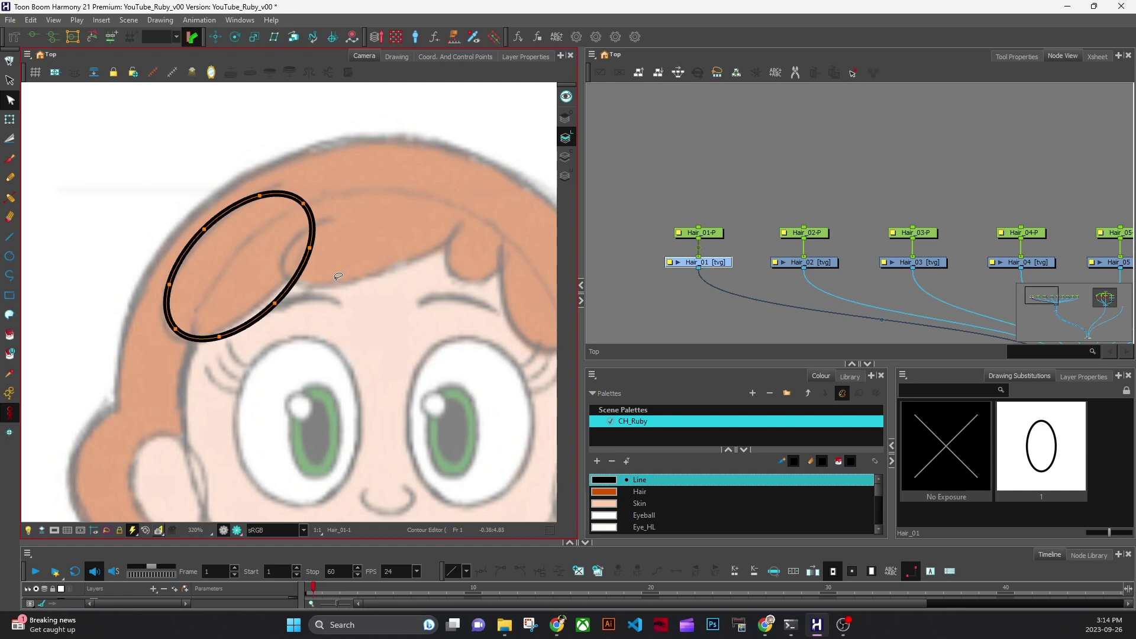
{"action": "scroll", "coordinate": [306, 275], "scroll_direction": "up", "scroll_amount": 1}
{"action": "scroll", "coordinate": [306, 275], "scroll_direction": "up", "scroll_amount": 1}
{"action": "left_click_drag", "start_coordinate": [353, 311], "coordinate": [437, 338]}
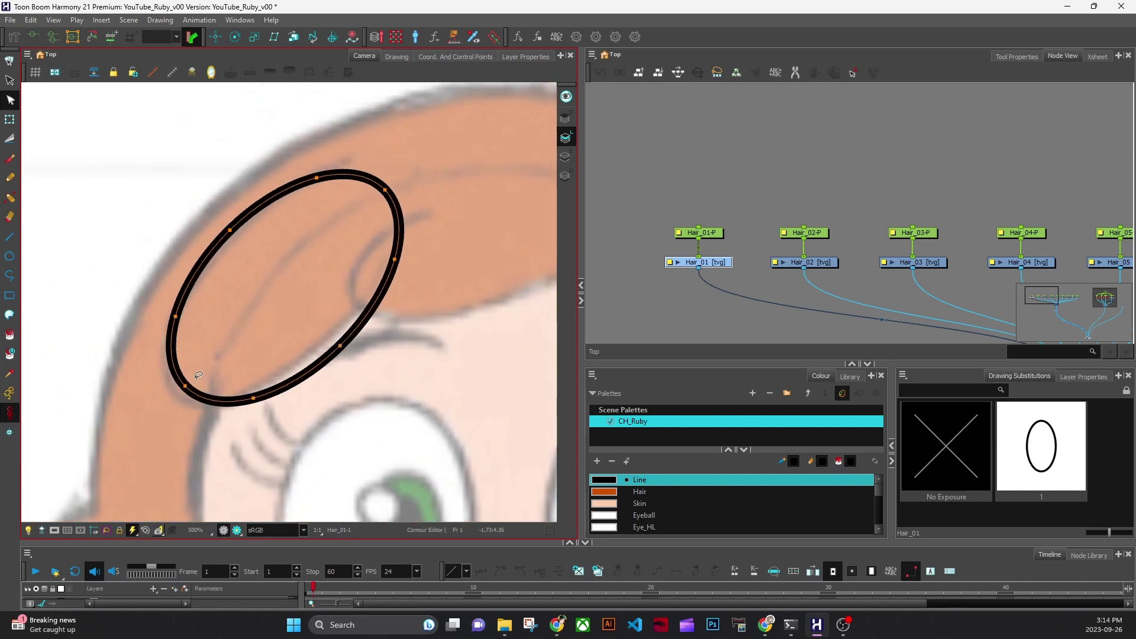
{"action": "left_click_drag", "start_coordinate": [185, 389], "coordinate": [182, 391]}
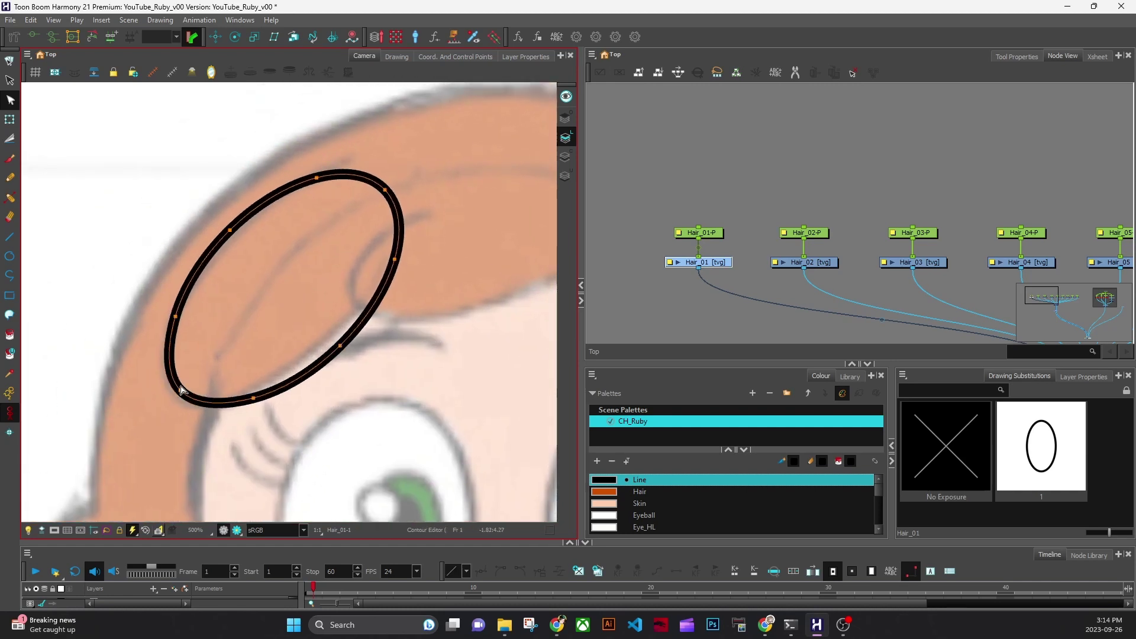
{"action": "left_click_drag", "start_coordinate": [253, 399], "coordinate": [253, 394]}
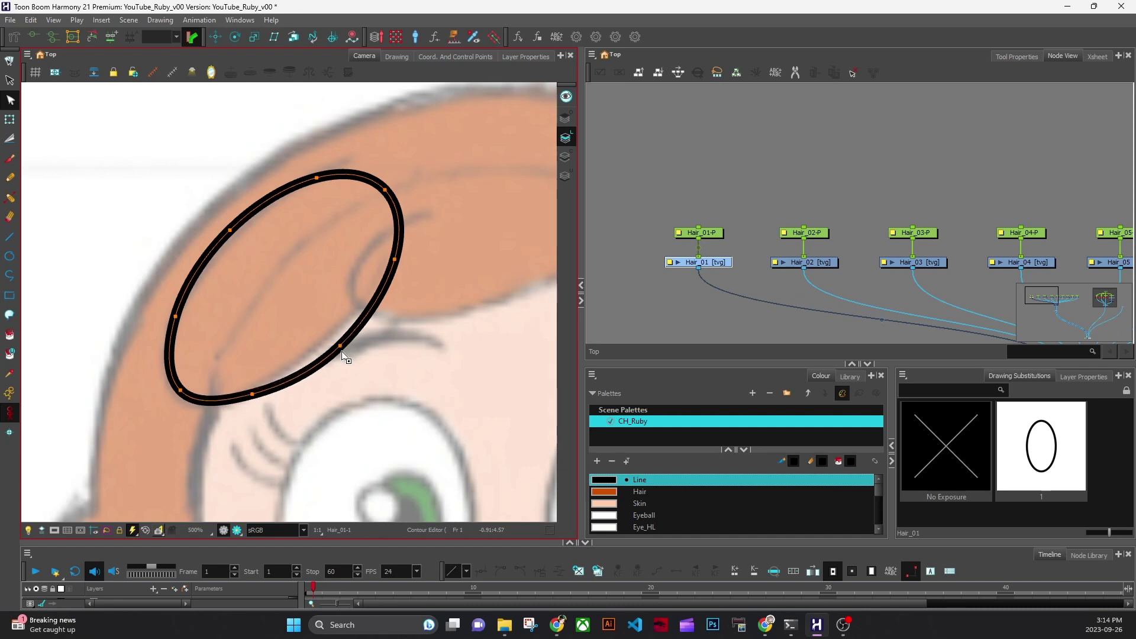
{"action": "left_click_drag", "start_coordinate": [340, 346], "coordinate": [337, 336]}
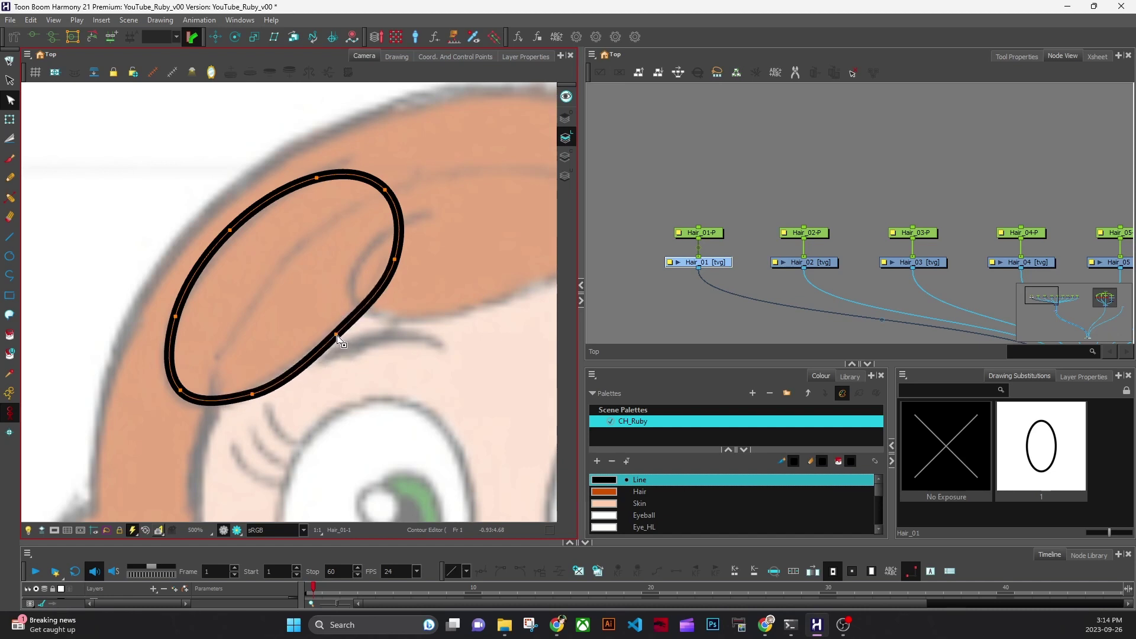
Smooth the lower edge of the hair shape by adjusting the curve handles around its lower points.
{"action": "left_click", "coordinate": [336, 335]}
{"action": "mouse_move", "coordinate": [309, 362]}
{"action": "left_mouse_down"}
{"action": "mouse_move", "coordinate": [337, 325]}
{"action": "mouse_move", "coordinate": [326, 384]}
{"action": "mouse_move", "coordinate": [293, 376]}
{"action": "mouse_move", "coordinate": [268, 457]}
{"action": "mouse_move", "coordinate": [306, 360]}
{"action": "left_mouse_up"}
{"action": "left_click_drag", "start_coordinate": [367, 311], "coordinate": [368, 307]}
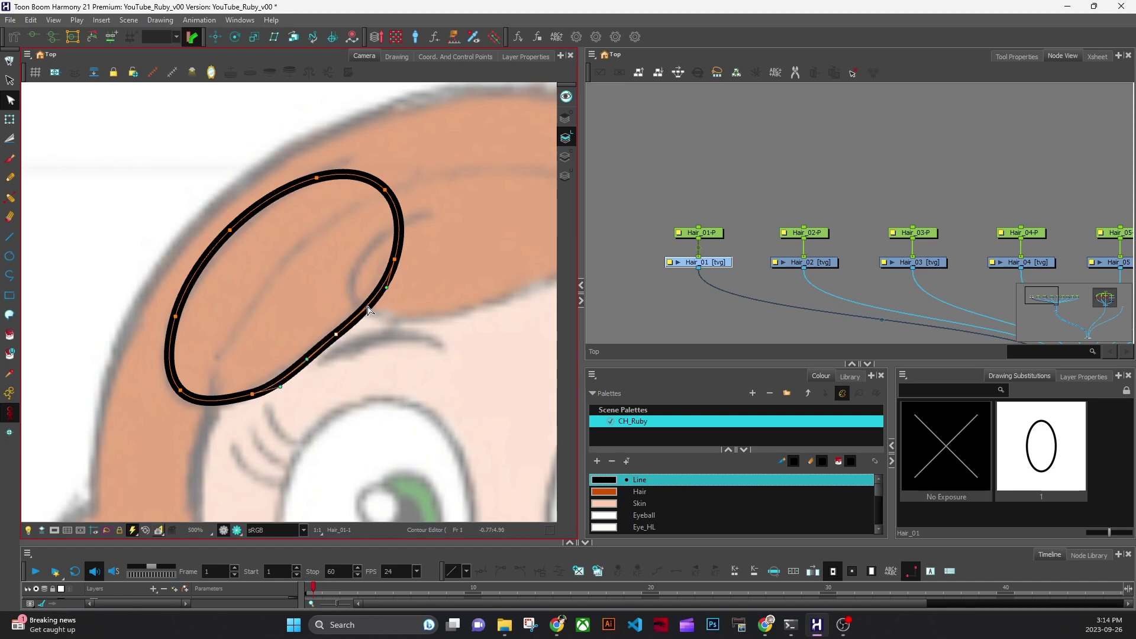
{"action": "left_click_drag", "start_coordinate": [280, 388], "coordinate": [255, 390]}
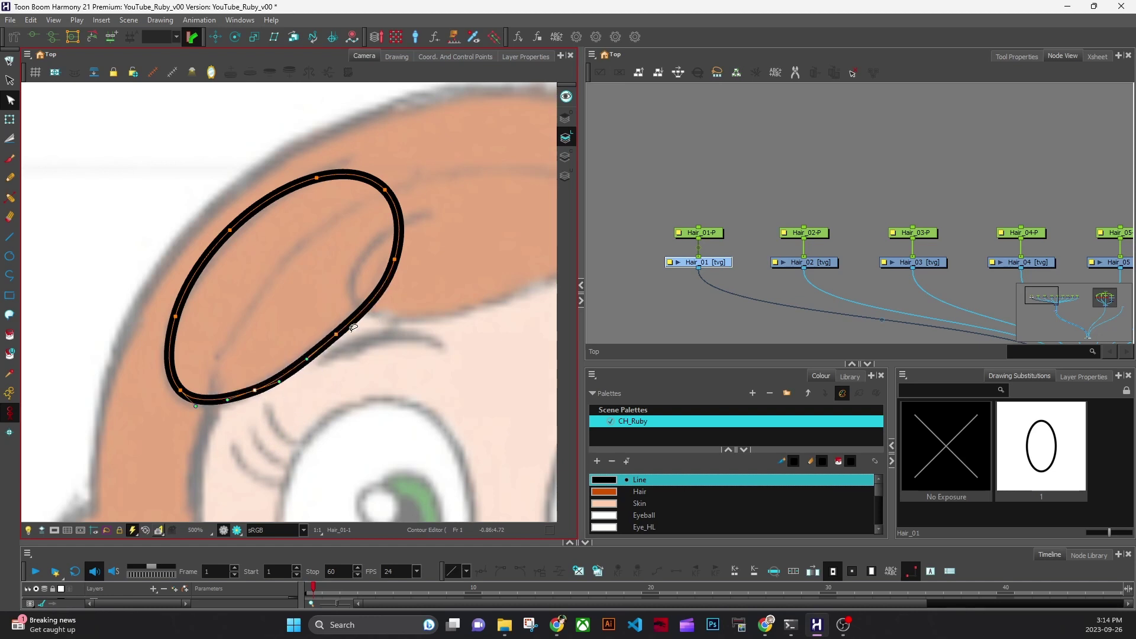
Reshape the hair shape's upper edge and stretch its upper rounded end outward along the sketched hairline.
{"action": "left_click", "coordinate": [176, 318]}
{"action": "left_click_drag", "start_coordinate": [176, 318], "coordinate": [189, 290]}
{"action": "left_click_drag", "start_coordinate": [230, 231], "coordinate": [234, 231]}
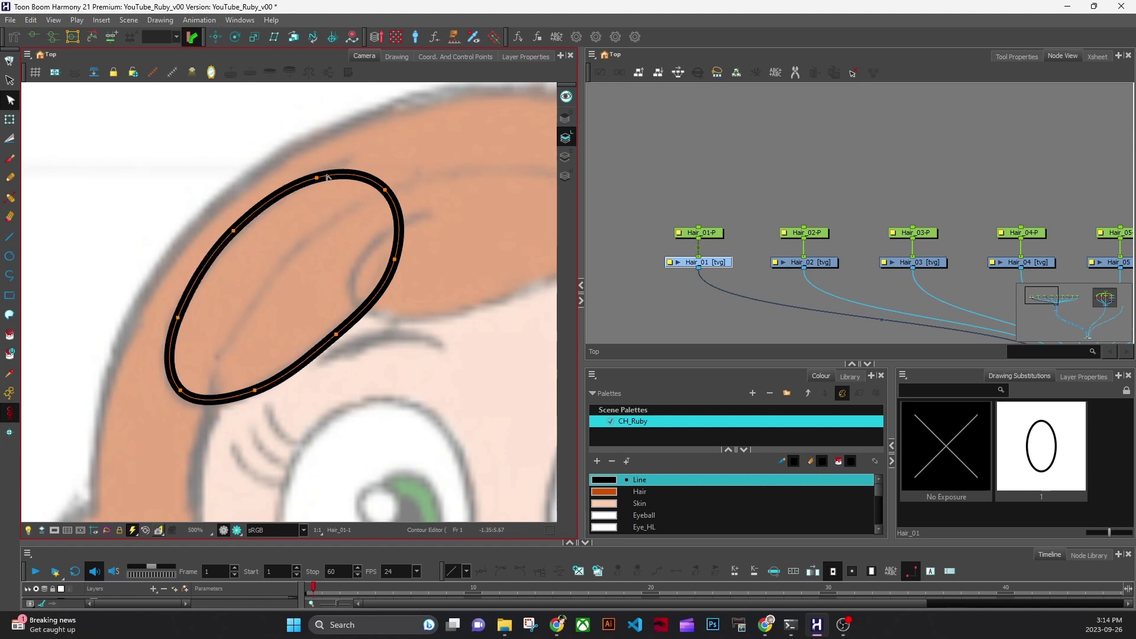
{"action": "left_click", "coordinate": [321, 177]}
{"action": "left_click_drag", "start_coordinate": [323, 181], "coordinate": [402, 179]}
{"action": "mouse_move", "coordinate": [398, 264]}
{"action": "left_mouse_down"}
{"action": "mouse_move", "coordinate": [405, 237]}
{"action": "mouse_move", "coordinate": [400, 257]}
{"action": "left_mouse_up"}
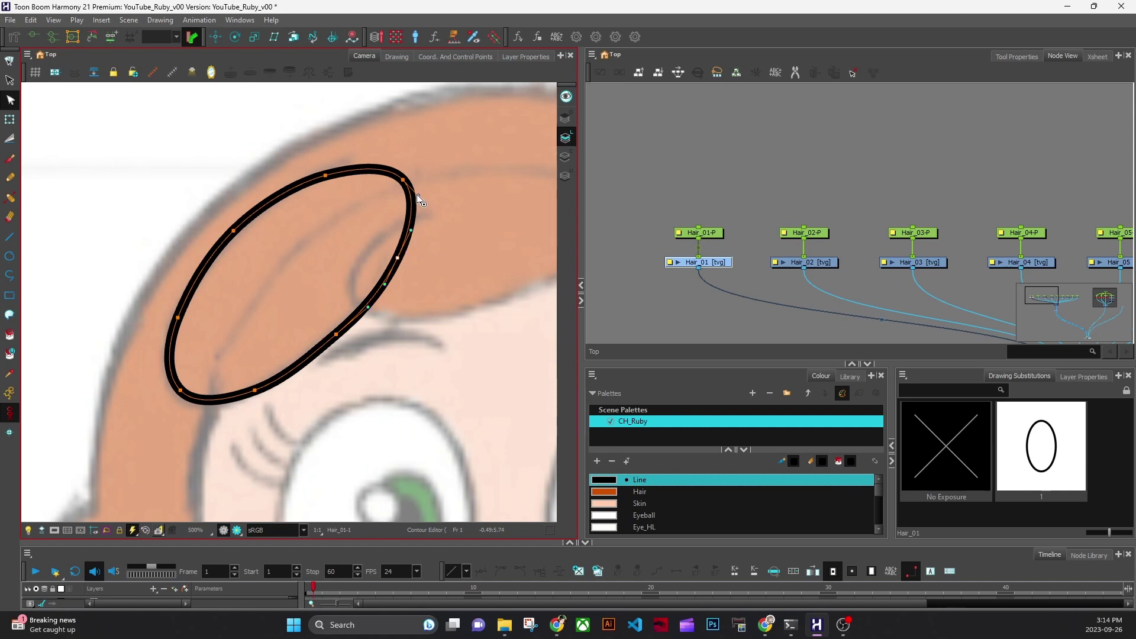
Fine-tune the lower tip and the inner side of the hair shape to even out its contour.
{"action": "left_click_drag", "start_coordinate": [181, 391], "coordinate": [178, 392]}
{"action": "left_click", "coordinate": [188, 362]}
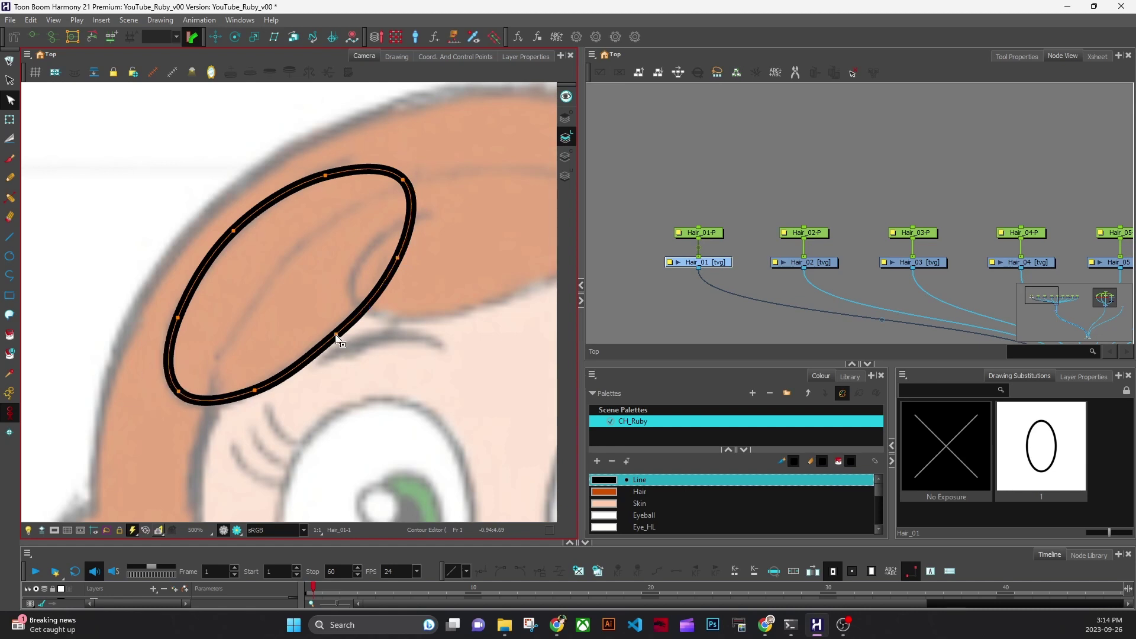
{"action": "left_click", "coordinate": [283, 383]}
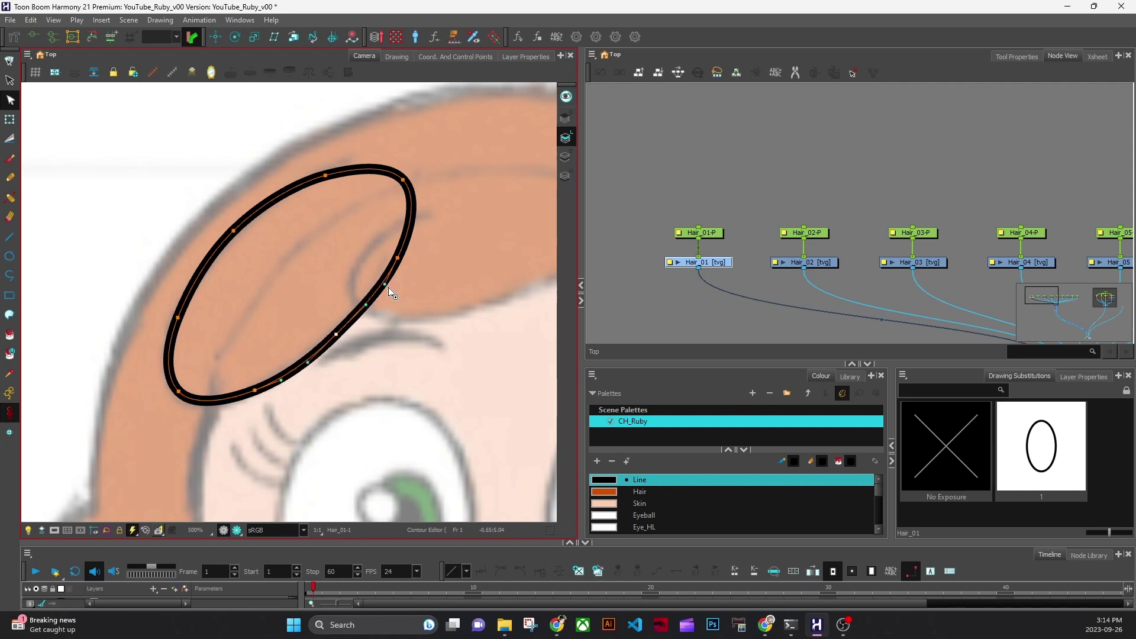
{"action": "left_click", "coordinate": [398, 256]}
{"action": "left_click_drag", "start_coordinate": [390, 280], "coordinate": [372, 309]}
Select the finished hair outline and review the Ellipse tool's properties before returning to the node network.
{"action": "left_click", "coordinate": [10, 80]}
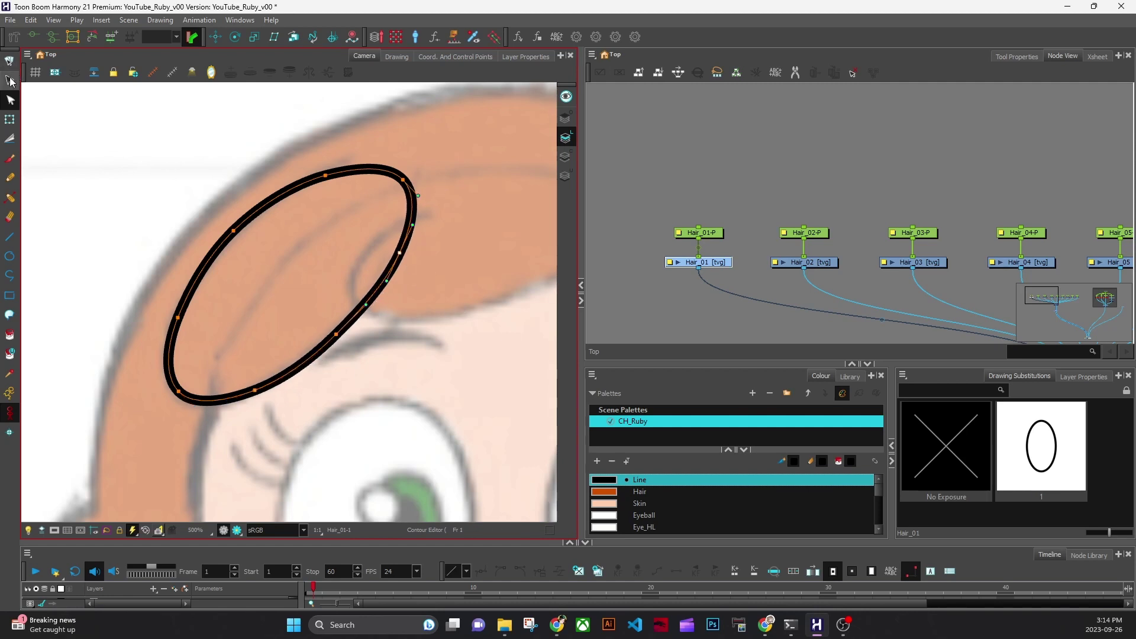
{"action": "left_click", "coordinate": [234, 233]}
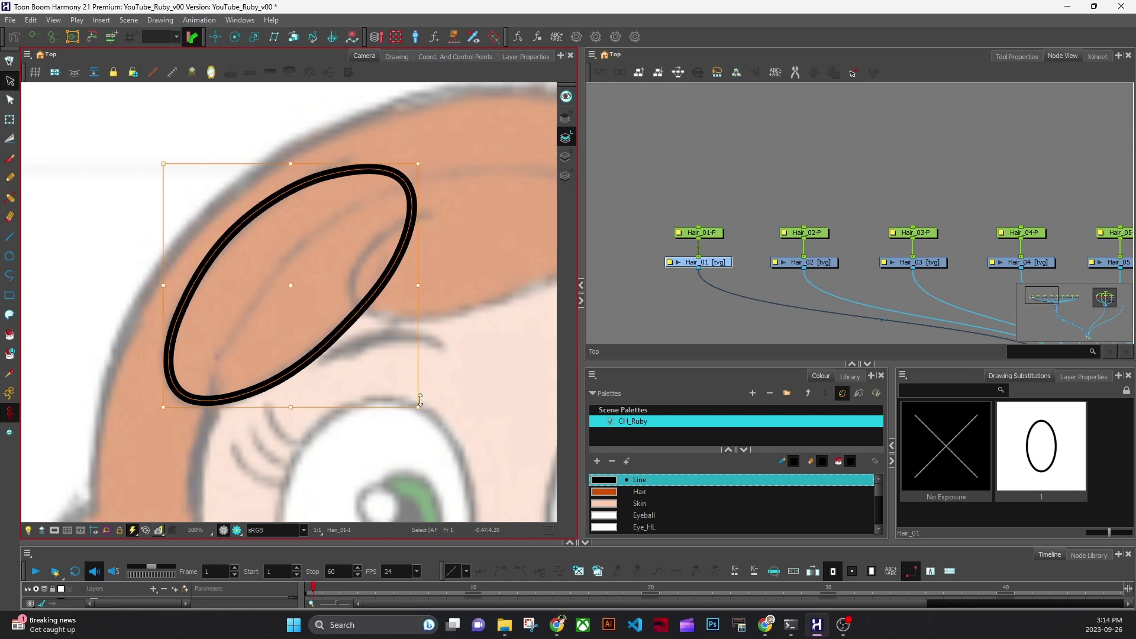
{"action": "left_click", "coordinate": [11, 258]}
{"action": "left_click", "coordinate": [1030, 58]}
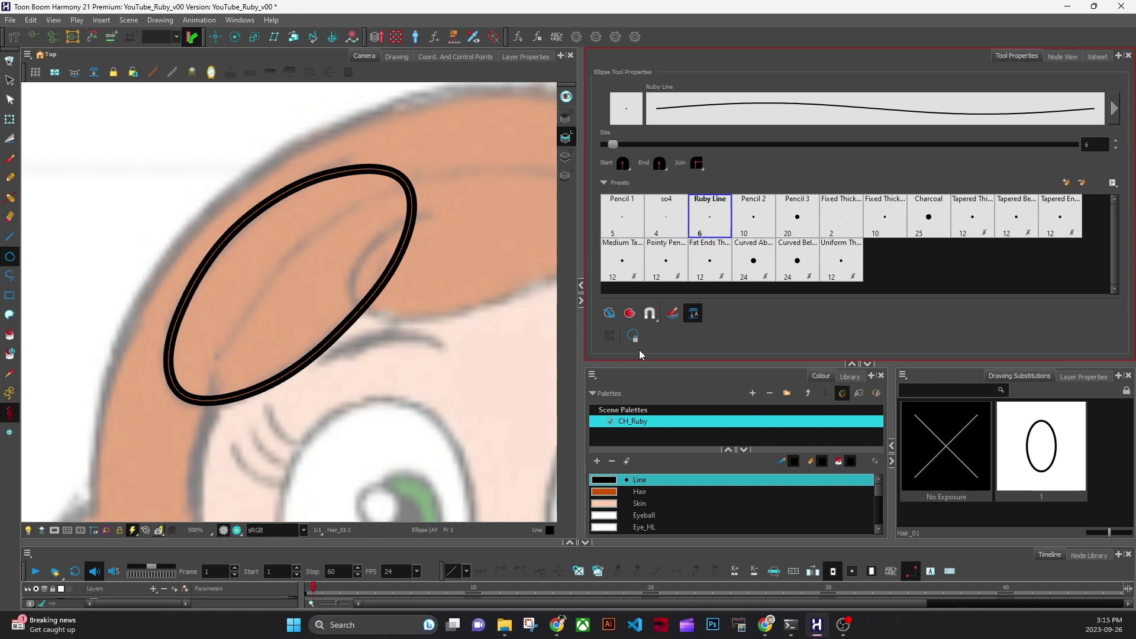
{"action": "left_click", "coordinate": [1063, 57]}
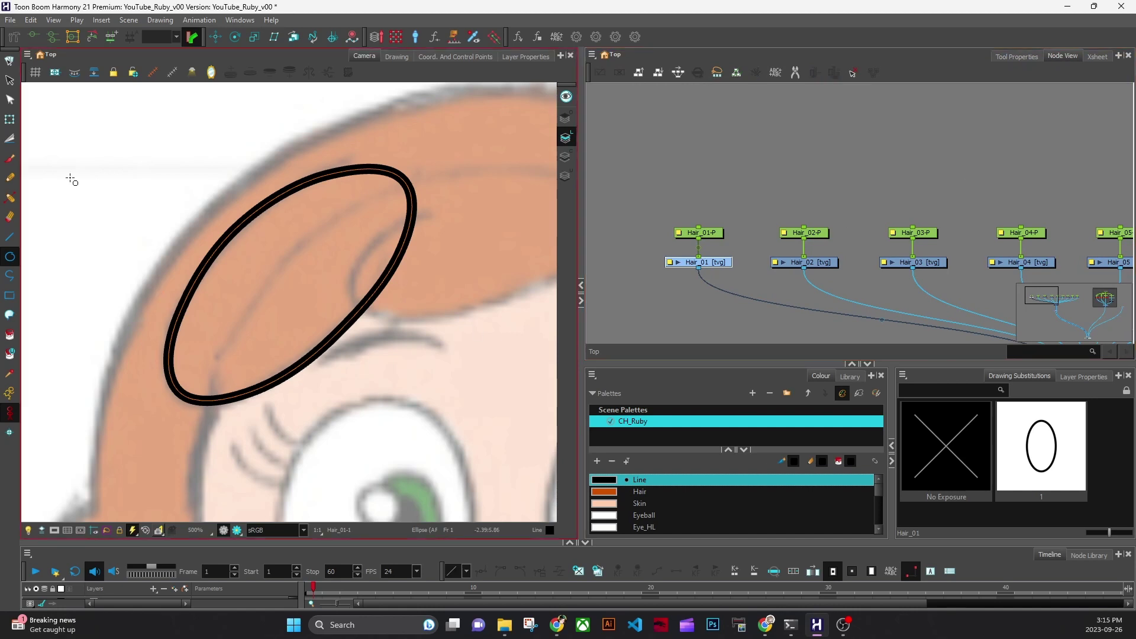
Select the whole hair outline with the Select tool and show its pencil size properties.
{"action": "left_click", "coordinate": [10, 80]}
{"action": "left_click", "coordinate": [274, 111]}
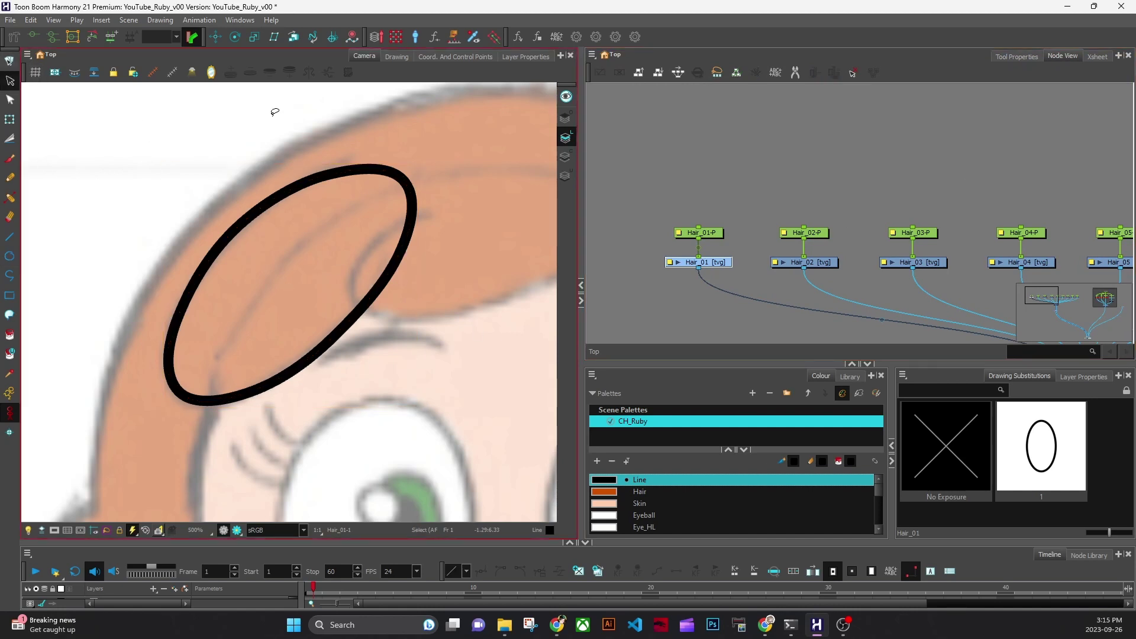
{"action": "left_click_drag", "start_coordinate": [273, 115], "coordinate": [365, 439]}
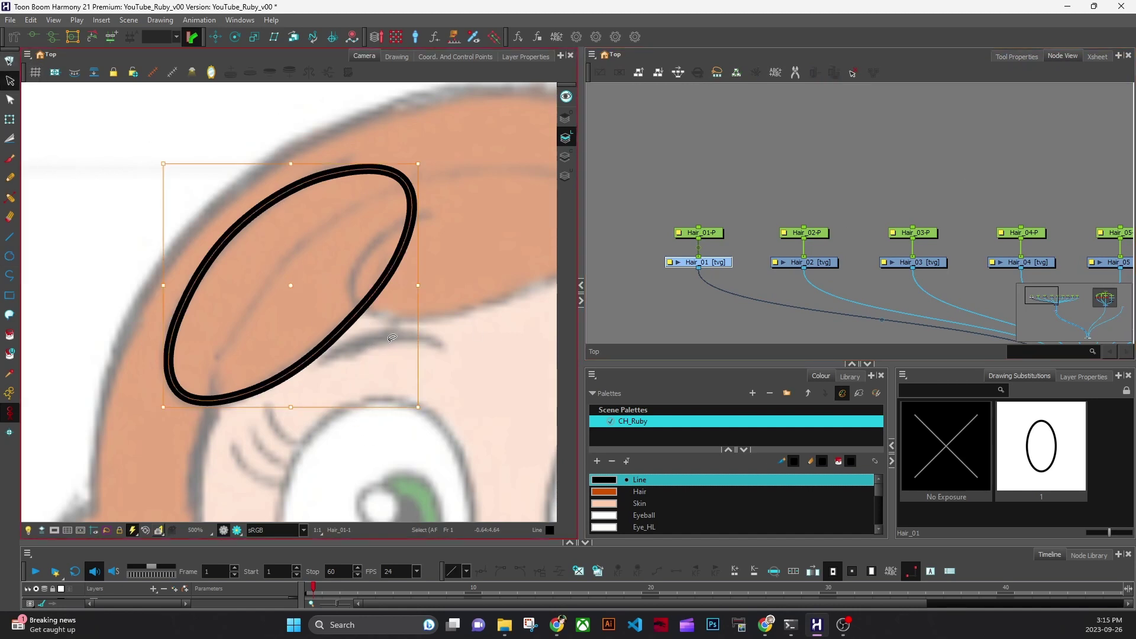
{"action": "left_click", "coordinate": [1025, 56]}
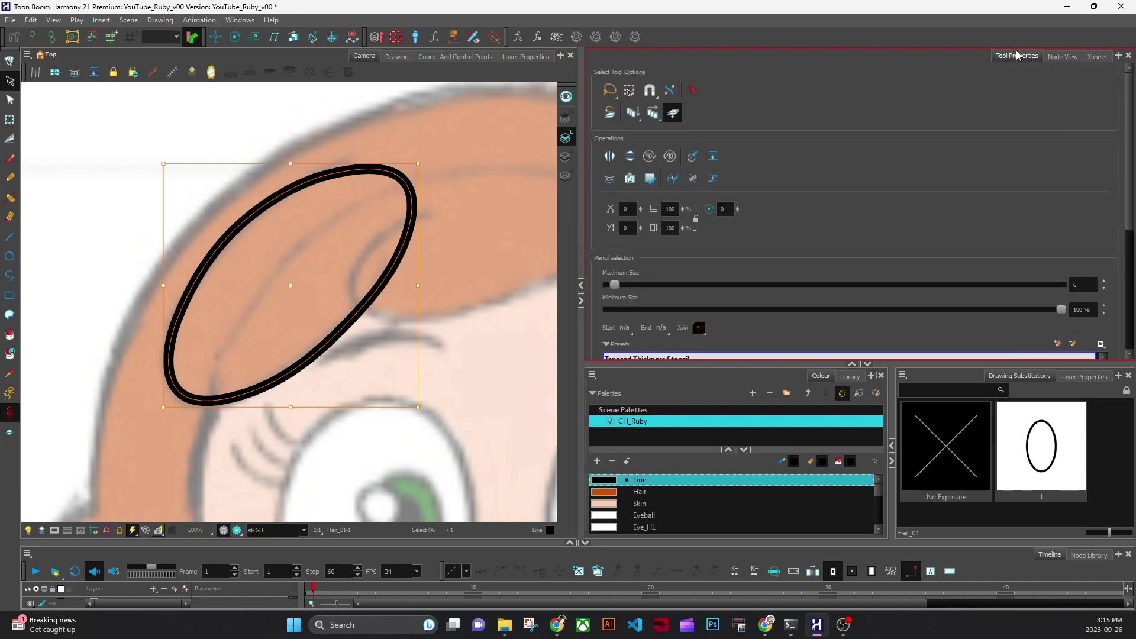
Make Colour Art the active art layer and deselect the Hair_01 drawing.
{"action": "left_click", "coordinate": [1063, 56]}
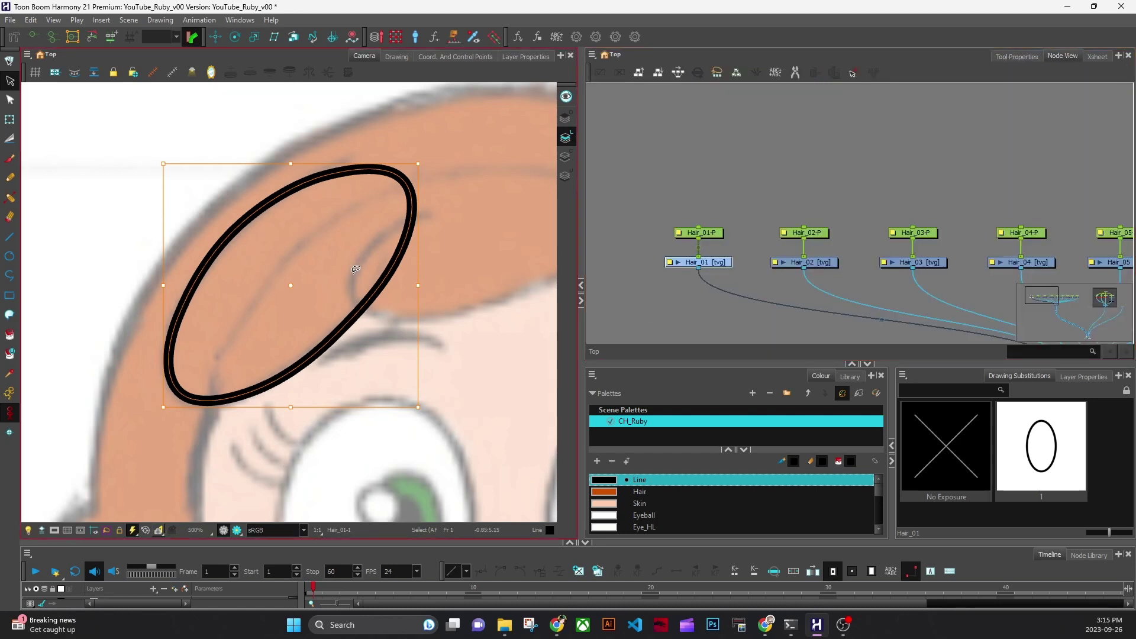
{"action": "left_click_drag", "start_coordinate": [311, 105], "coordinate": [300, 204]}
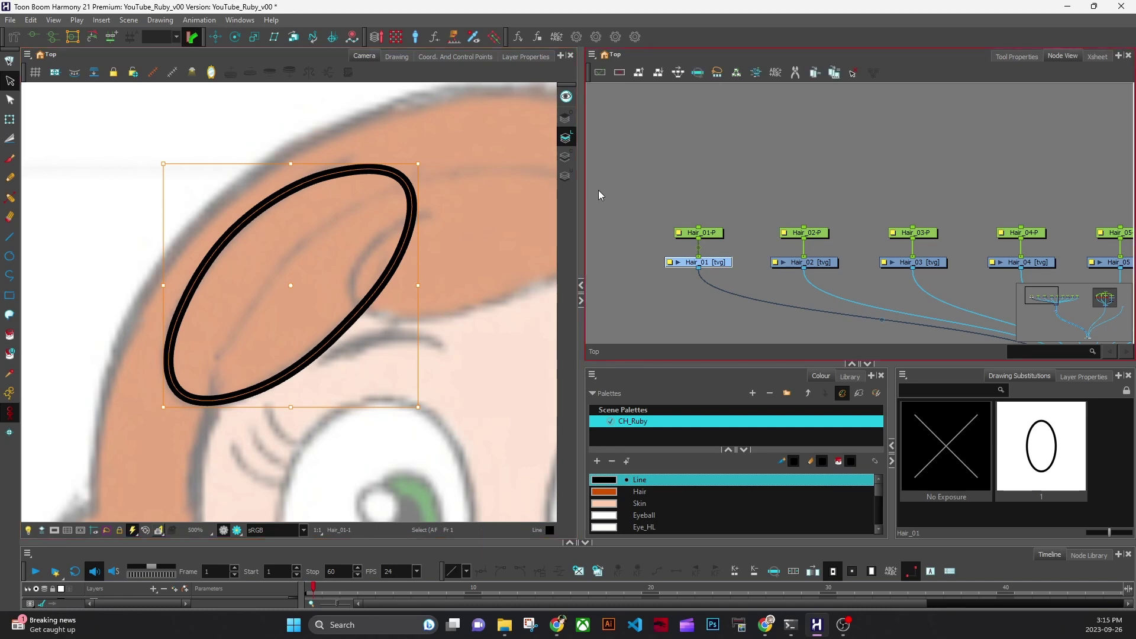
{"action": "left_click", "coordinate": [566, 161]}
{"action": "left_click", "coordinate": [609, 228]}
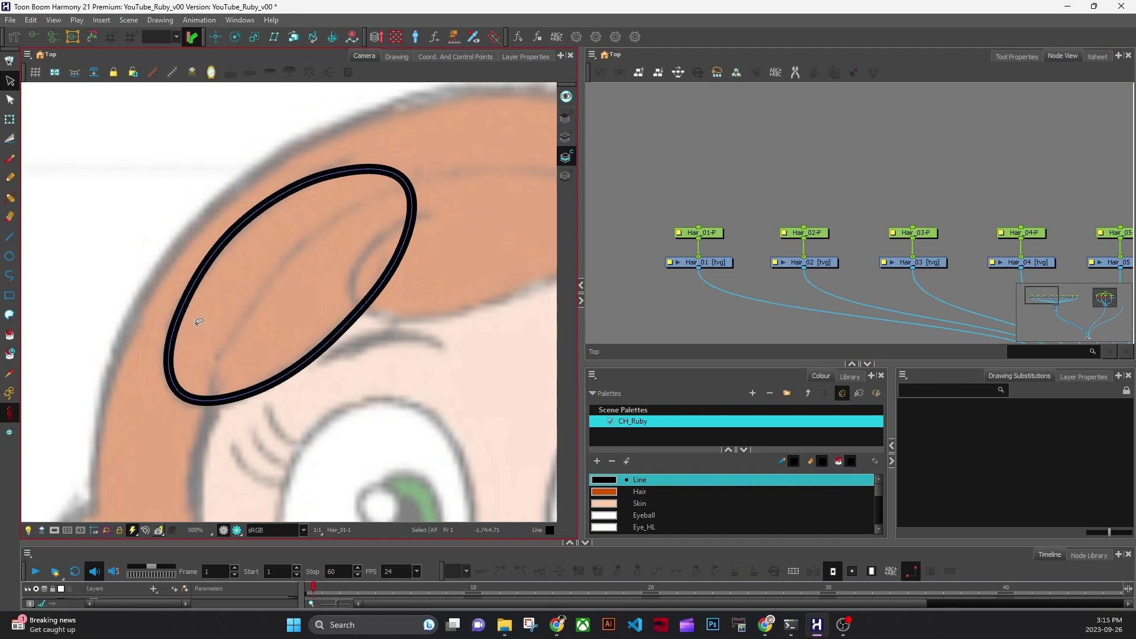
{"action": "scroll", "coordinate": [307, 236], "scroll_direction": "up", "scroll_amount": 3}
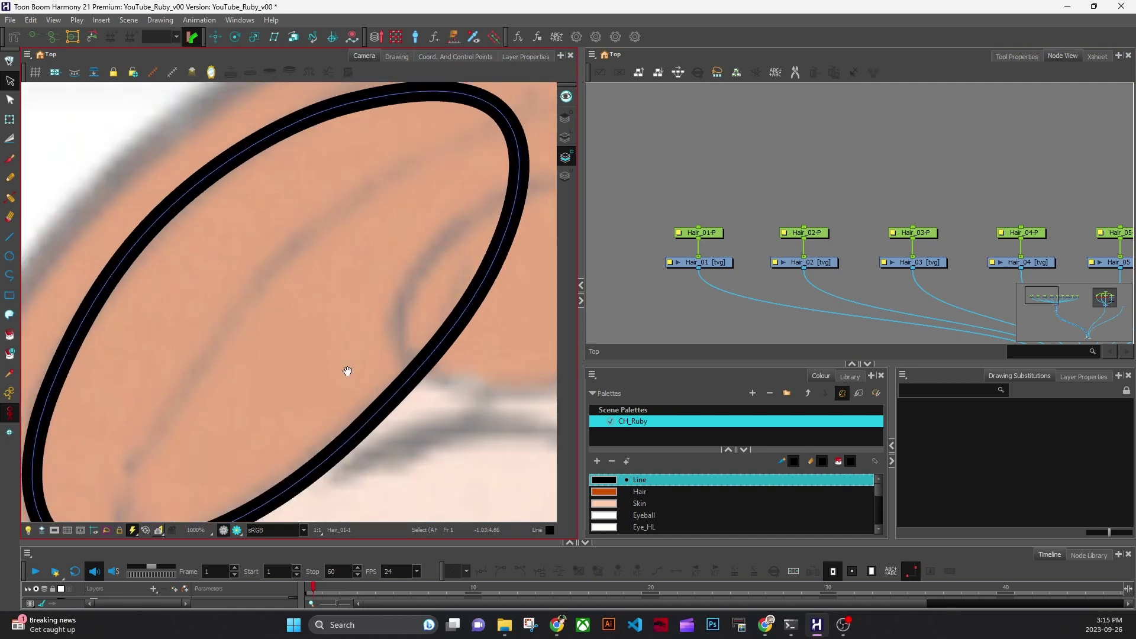
{"action": "left_click_drag", "start_coordinate": [326, 372], "coordinate": [355, 314]}
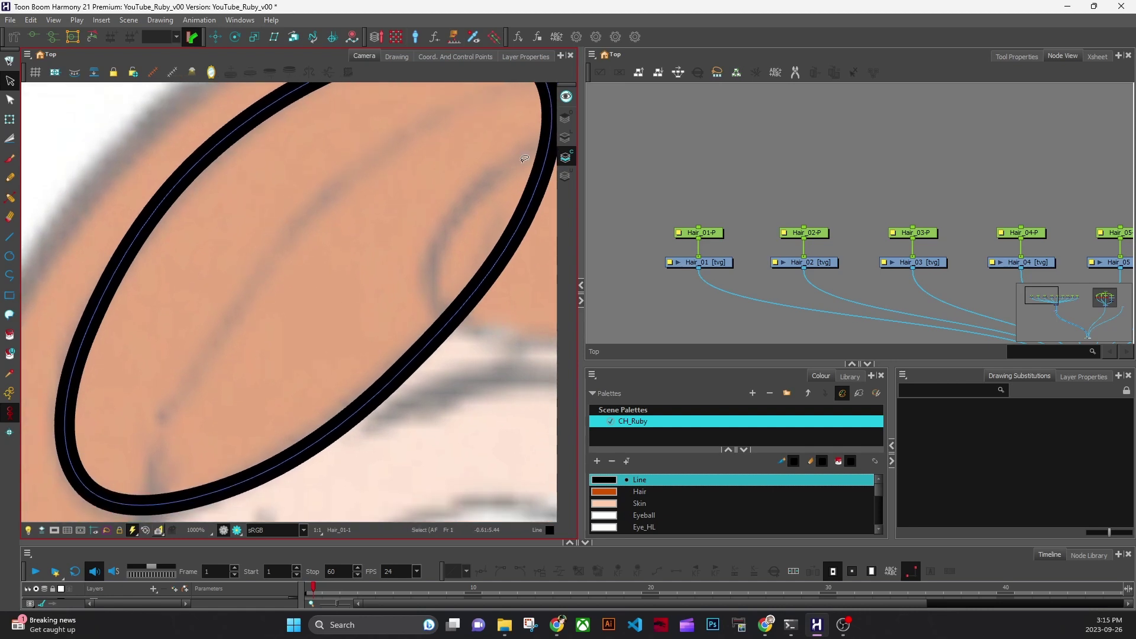
{"action": "scroll", "coordinate": [331, 385], "scroll_direction": "down", "scroll_amount": 1}
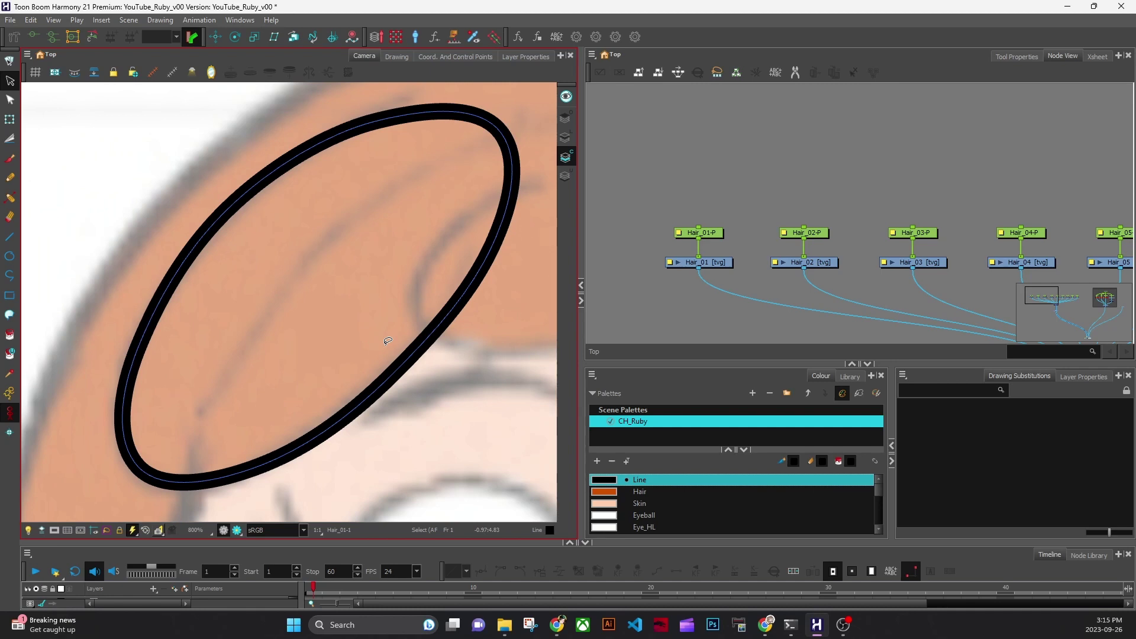
{"action": "left_click_drag", "start_coordinate": [443, 397], "coordinate": [425, 407]}
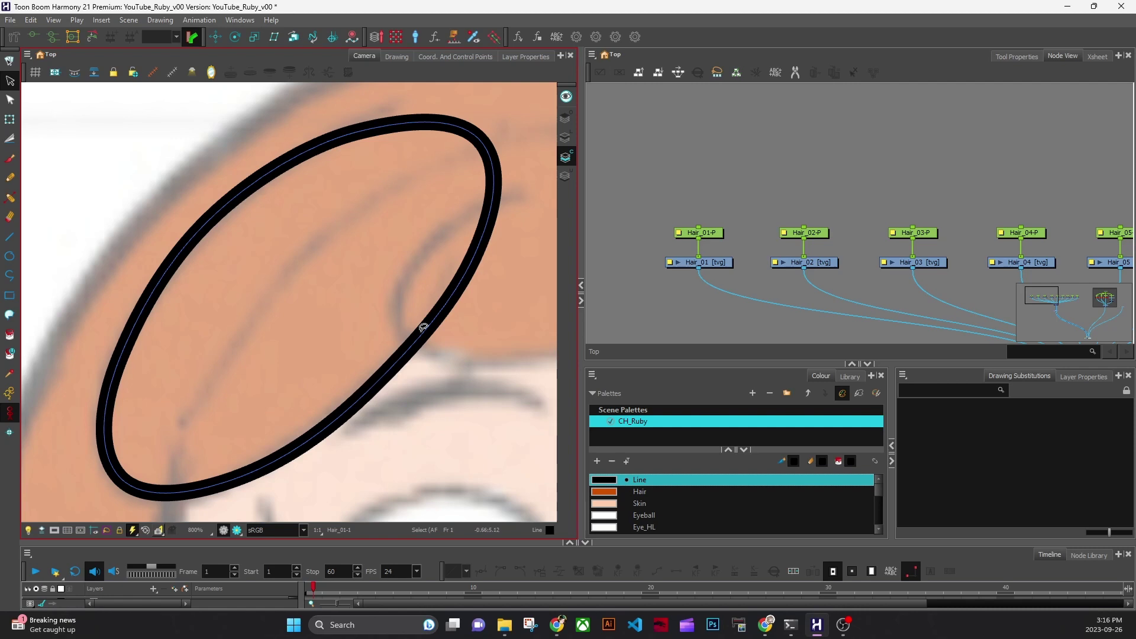
Fill the inside of the Hair_01 outline with the Hair colour using the Paint tool.
{"action": "left_click", "coordinate": [10, 336]}
{"action": "left_click", "coordinate": [645, 492]}
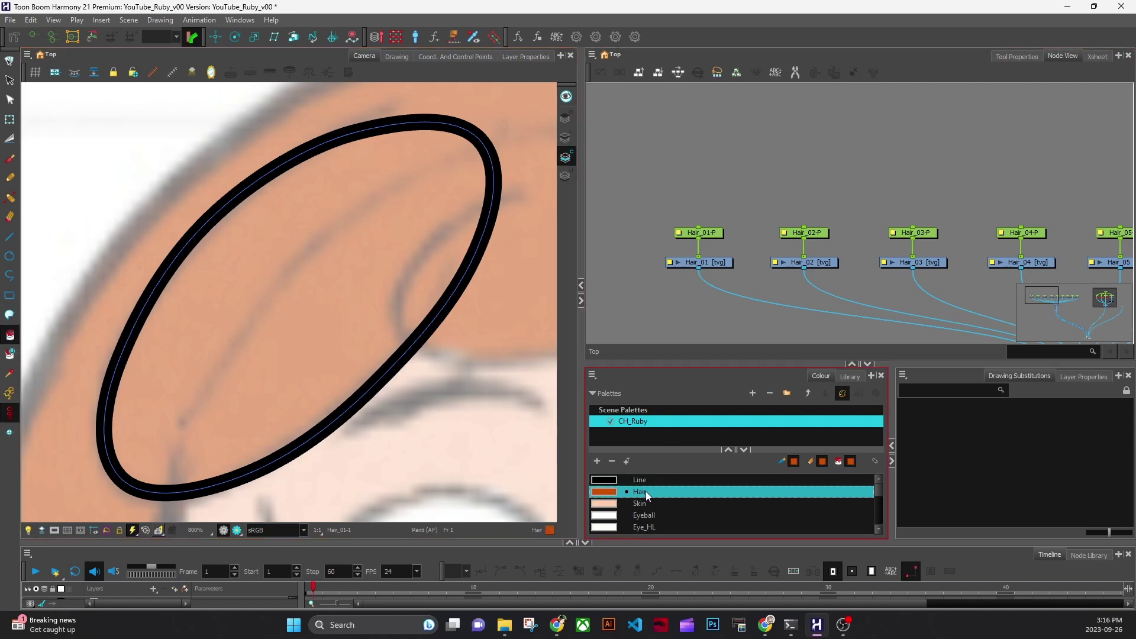
{"action": "left_click", "coordinate": [306, 329]}
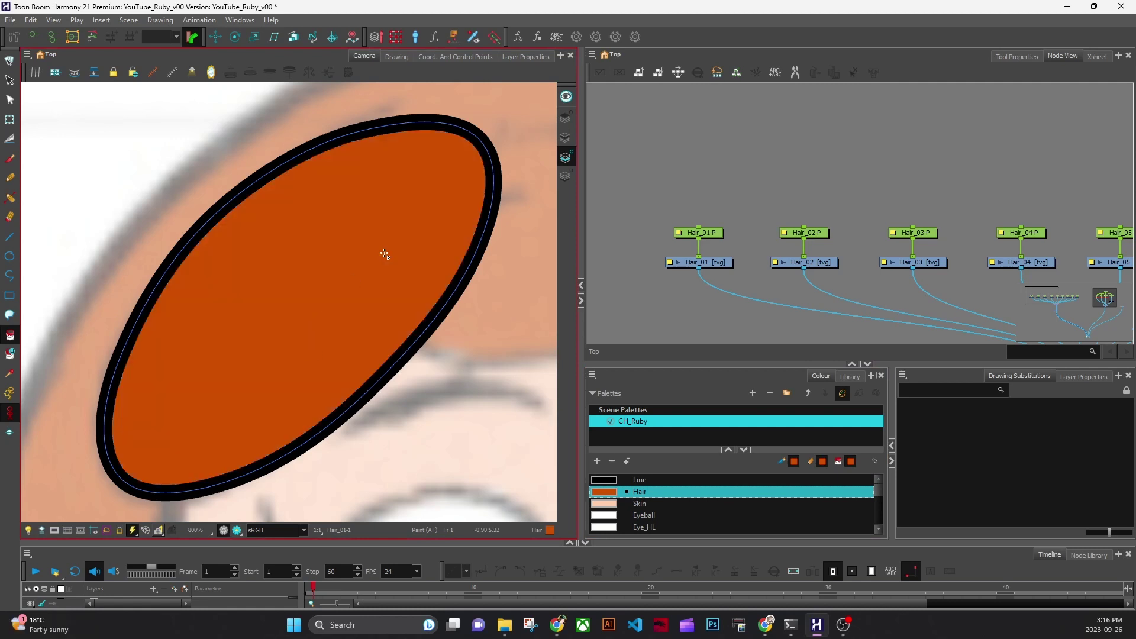
Reorder the connections on the final composite so the sketch displays over the filled hair piece.
{"action": "scroll", "coordinate": [433, 400], "scroll_direction": "down", "scroll_amount": 2}
{"action": "left_click_drag", "start_coordinate": [438, 458], "coordinate": [353, 315]}
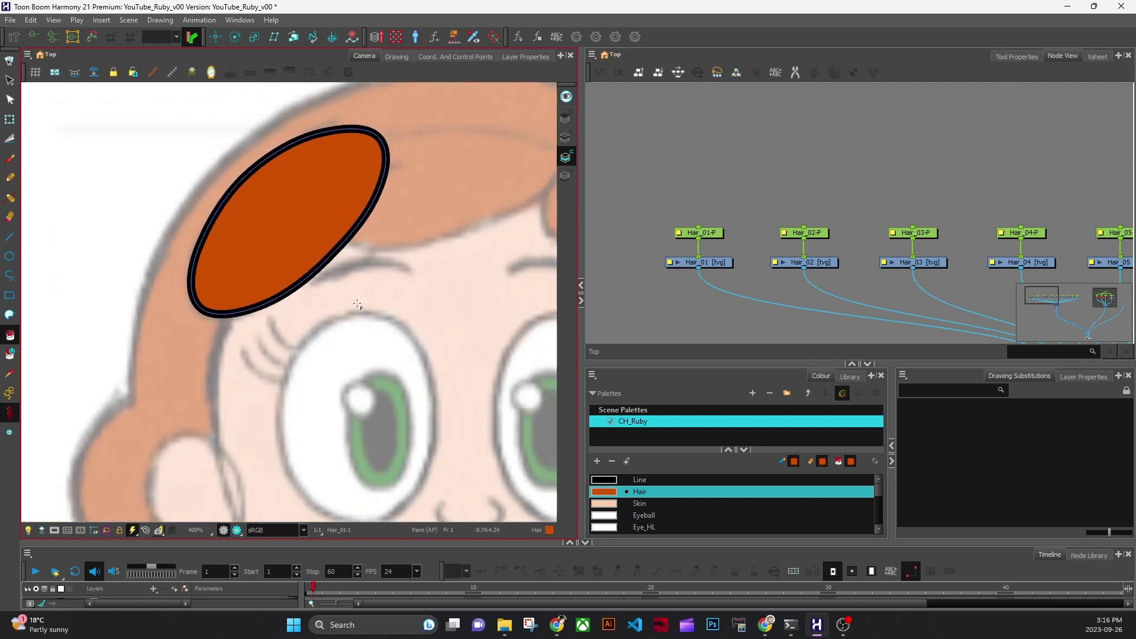
{"action": "scroll", "coordinate": [449, 397], "scroll_direction": "down", "scroll_amount": 2}
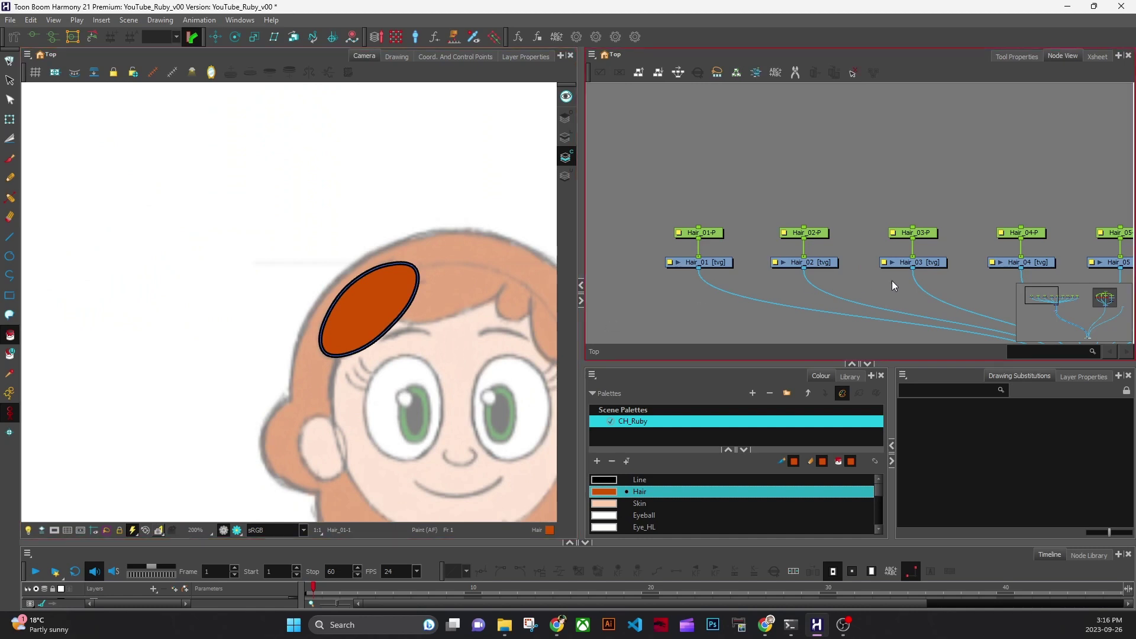
{"action": "left_click_drag", "start_coordinate": [892, 280], "coordinate": [718, 189]}
{"action": "scroll", "coordinate": [921, 280], "scroll_direction": "down", "scroll_amount": 5}
{"action": "left_click_drag", "start_coordinate": [995, 303], "coordinate": [754, 204]}
{"action": "left_click_drag", "start_coordinate": [1044, 200], "coordinate": [968, 177]}
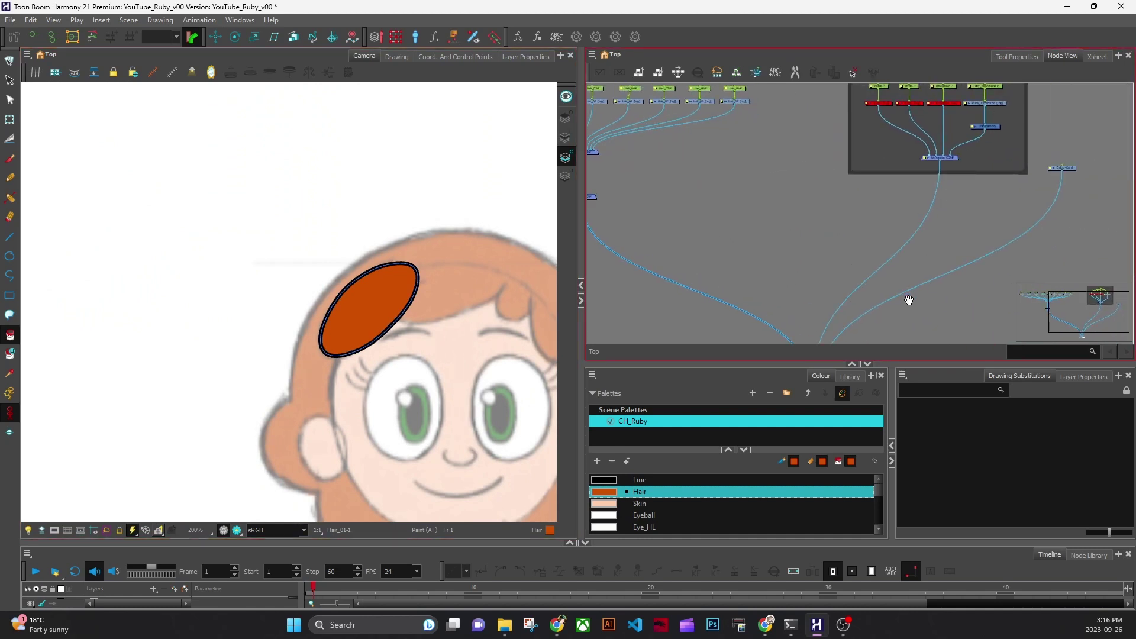
{"action": "left_click_drag", "start_coordinate": [909, 300], "coordinate": [941, 215]}
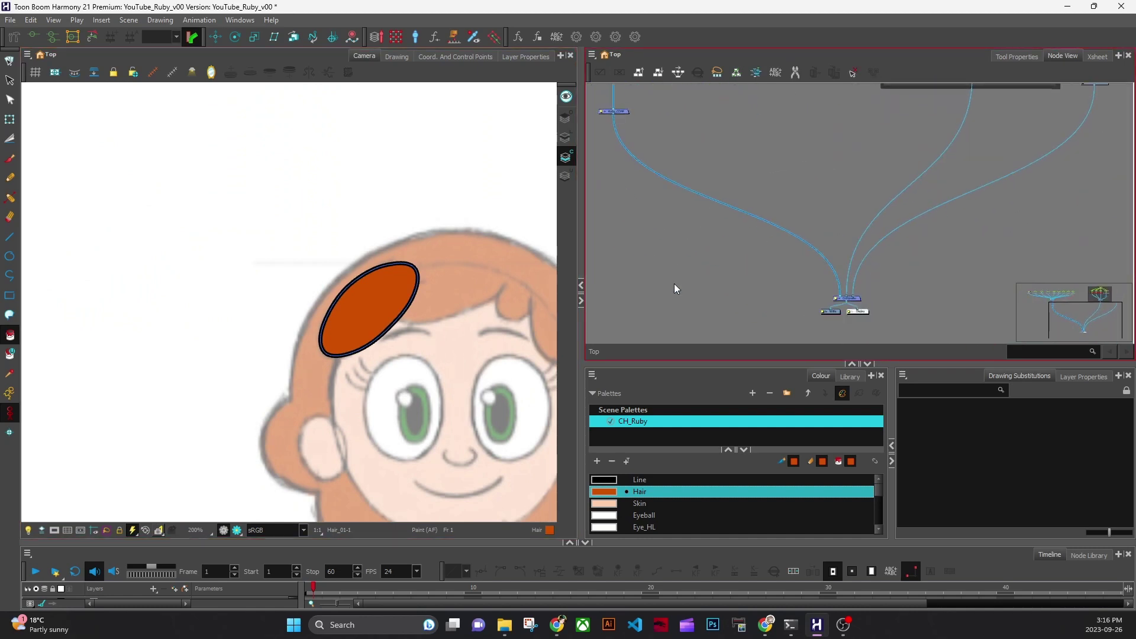
{"action": "left_click", "coordinate": [847, 299]}
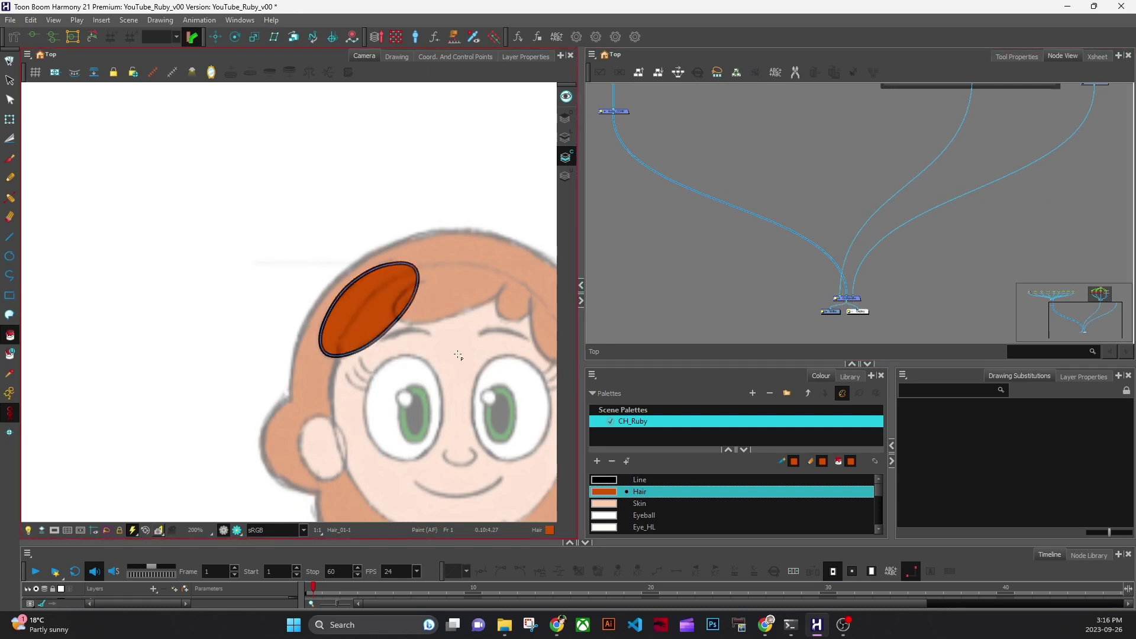
Return to the hair nodes in the network and make Line Art the active art layer.
{"action": "scroll", "coordinate": [458, 355], "scroll_direction": "up", "scroll_amount": 4}
{"action": "scroll", "coordinate": [785, 254], "scroll_direction": "up", "scroll_amount": 3}
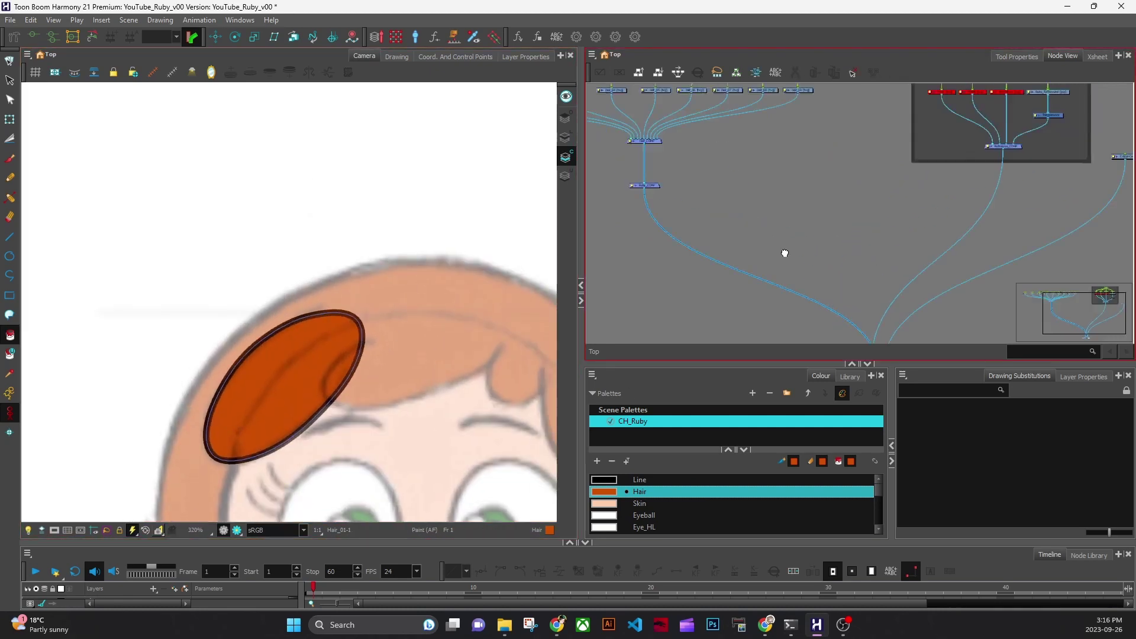
{"action": "scroll", "coordinate": [785, 253], "scroll_direction": "down", "scroll_amount": 5}
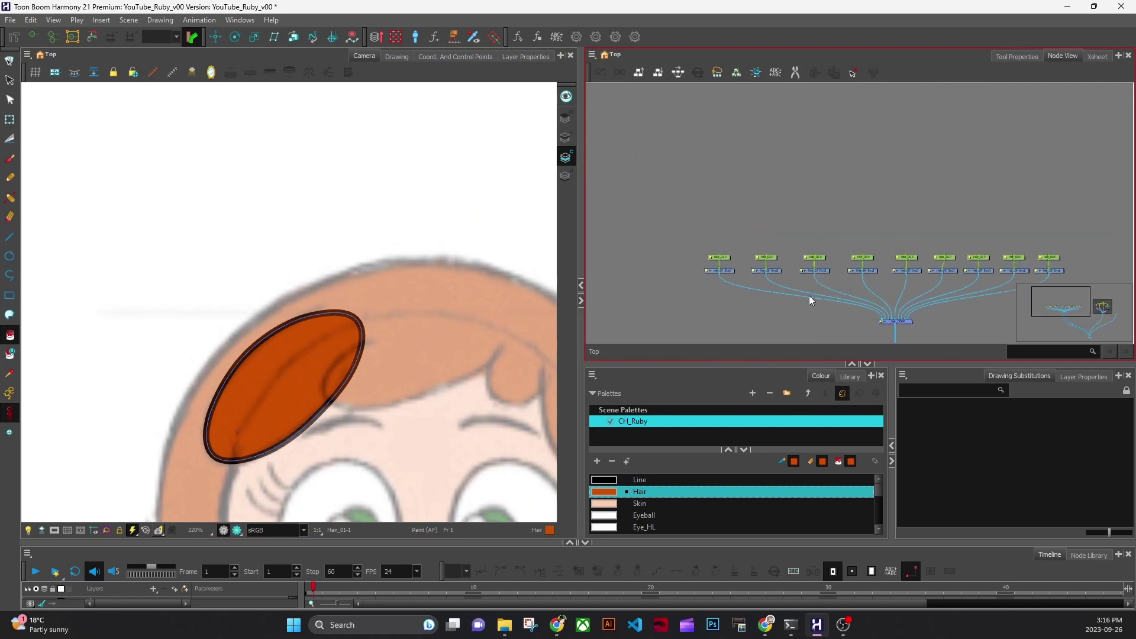
{"action": "scroll", "coordinate": [374, 380], "scroll_direction": "up", "scroll_amount": 1}
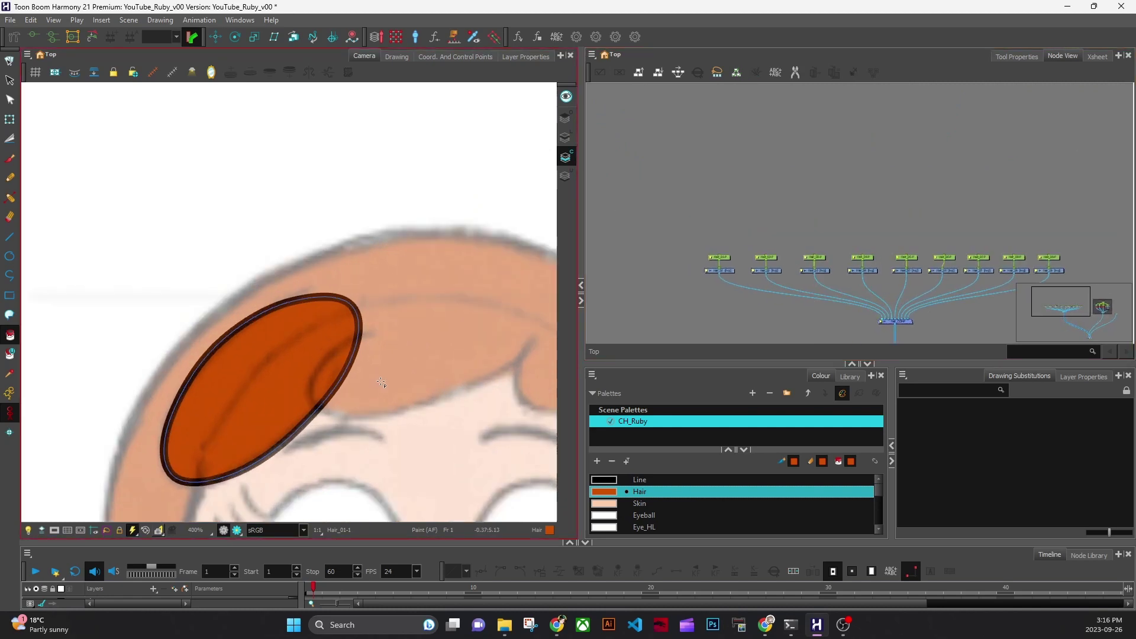
{"action": "left_click", "coordinate": [566, 137]}
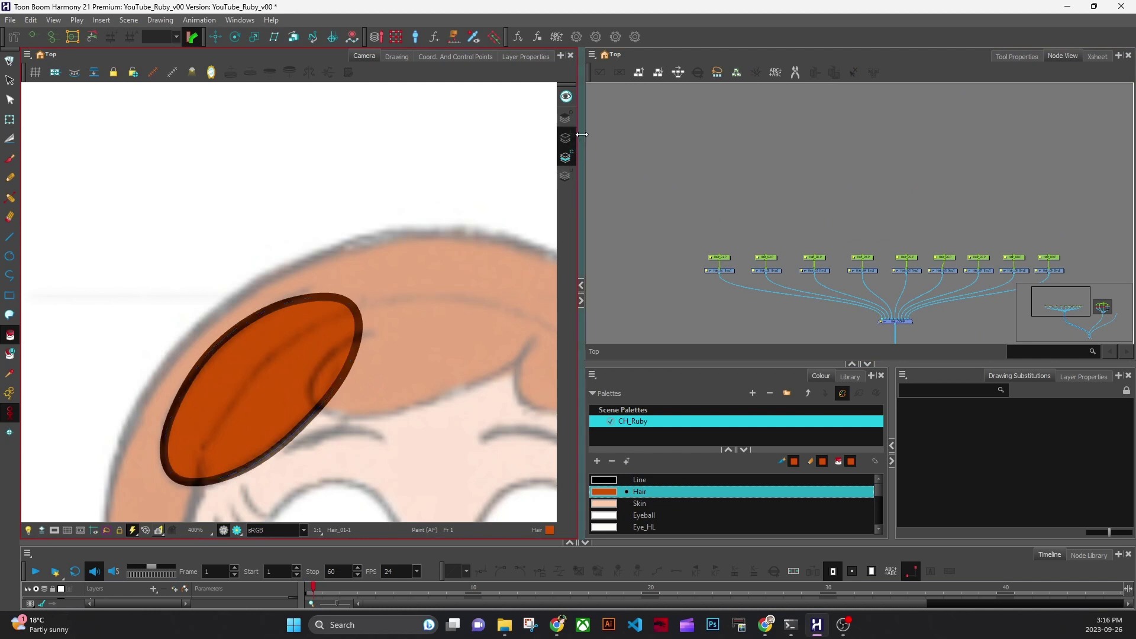
Examine the hair in the other turnaround sketches and compare its shapes with the coloured front view.
{"action": "left_click_drag", "start_coordinate": [452, 385], "coordinate": [359, 384]}
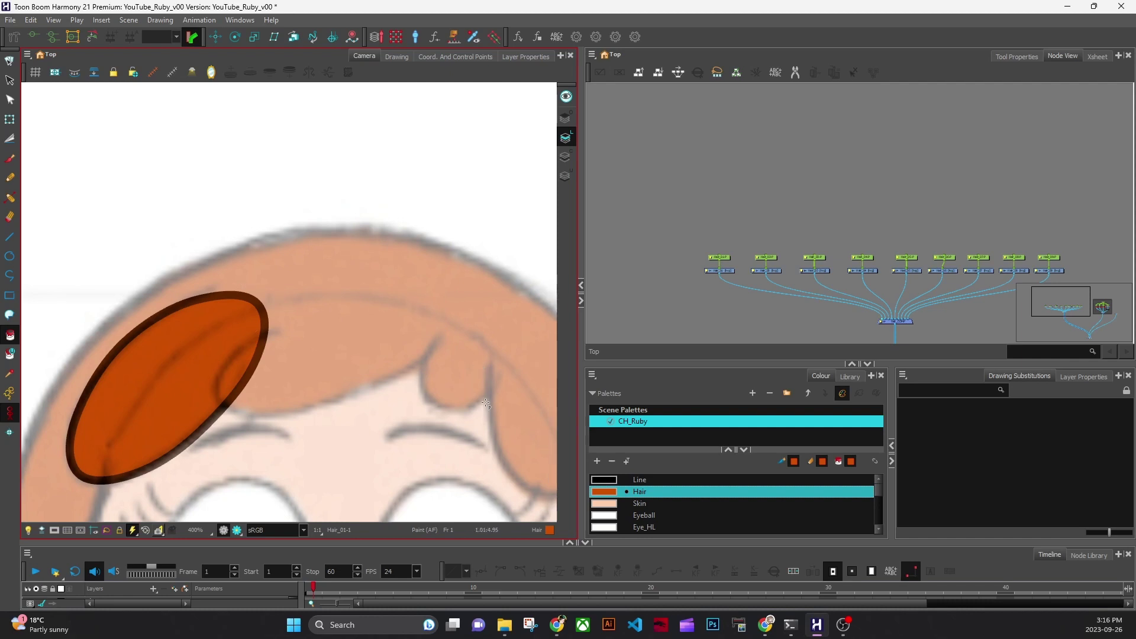
{"action": "scroll", "coordinate": [255, 347], "scroll_direction": "down", "scroll_amount": 4}
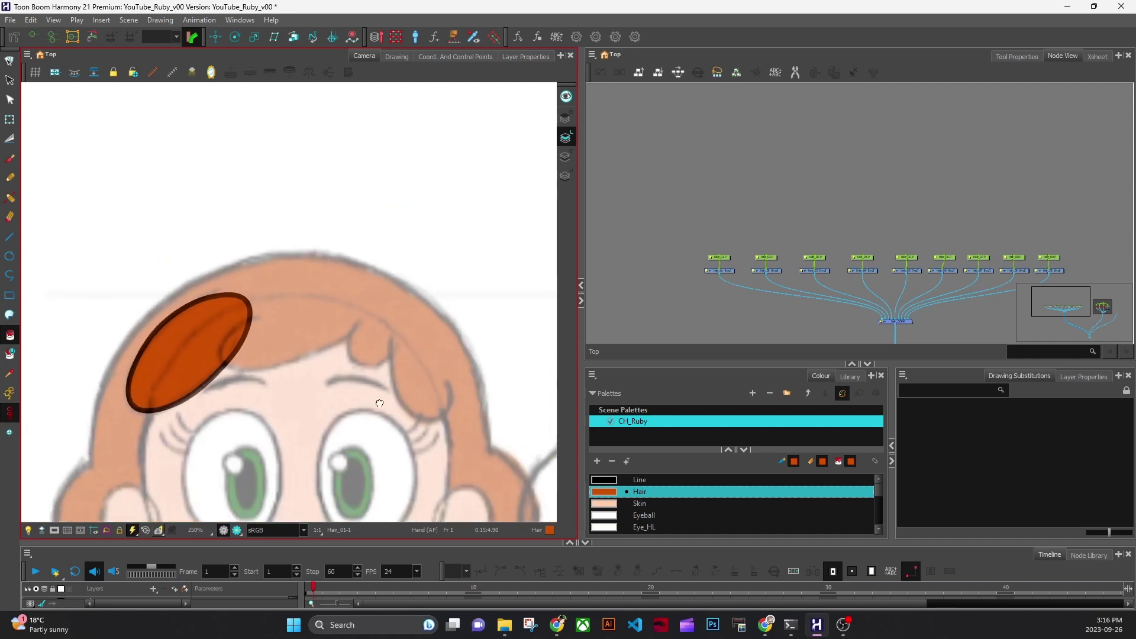
{"action": "left_click_drag", "start_coordinate": [380, 404], "coordinate": [136, 396]}
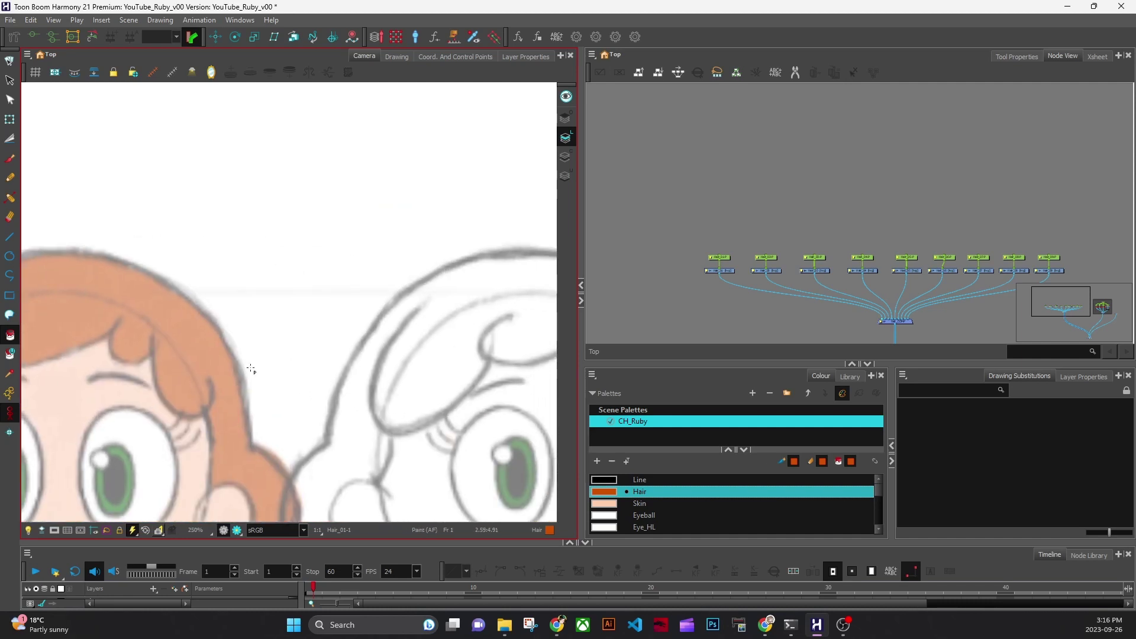
{"action": "mouse_move", "coordinate": [23, 385]}
{"action": "left_mouse_down"}
{"action": "mouse_move", "coordinate": [382, 406]}
{"action": "mouse_move", "coordinate": [266, 373]}
{"action": "left_mouse_up"}
{"action": "left_click_drag", "start_coordinate": [370, 436], "coordinate": [202, 441]}
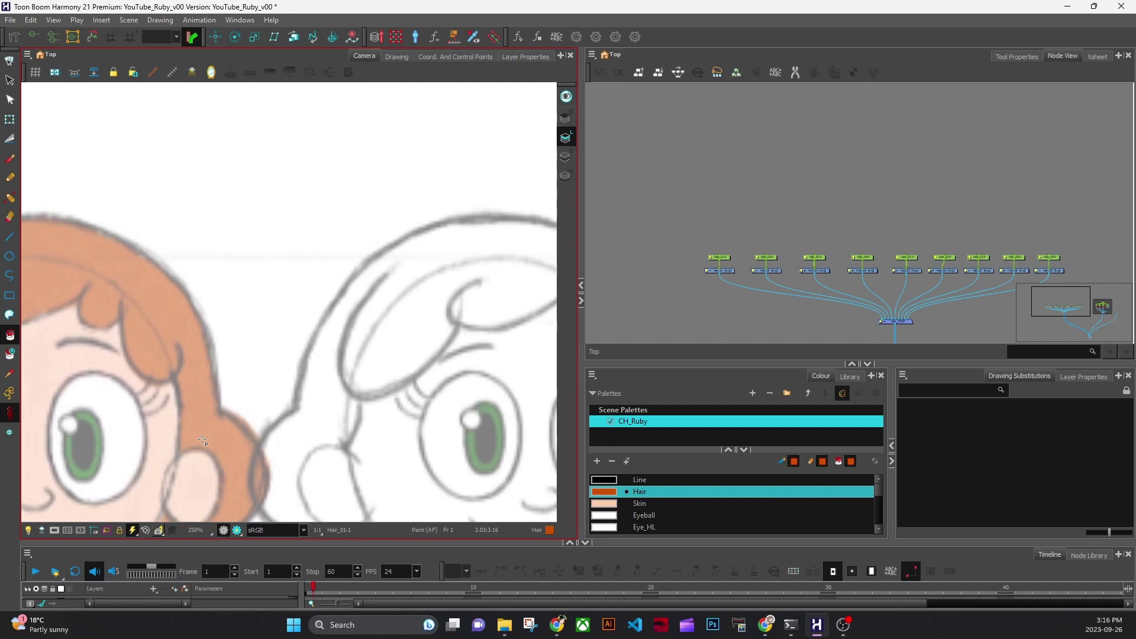
{"action": "scroll", "coordinate": [379, 438], "scroll_direction": "down", "scroll_amount": 3}
{"action": "left_click_drag", "start_coordinate": [481, 464], "coordinate": [247, 420]}
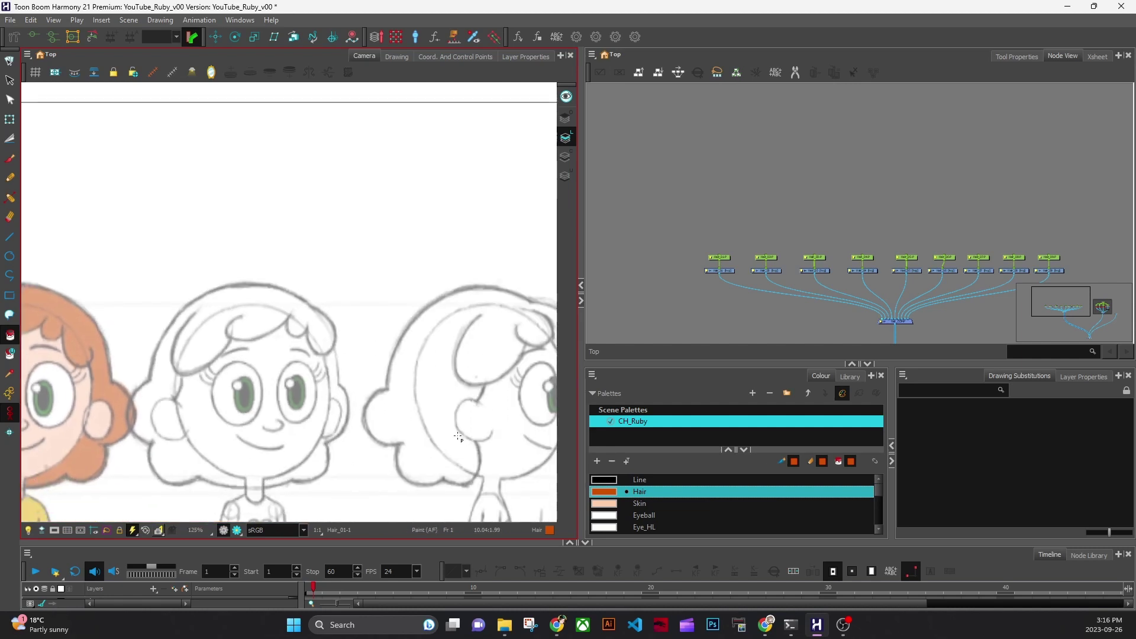
{"action": "mouse_move", "coordinate": [467, 470]}
{"action": "left_mouse_down"}
{"action": "mouse_move", "coordinate": [435, 447]}
{"action": "mouse_move", "coordinate": [284, 462]}
{"action": "mouse_move", "coordinate": [361, 441]}
{"action": "mouse_move", "coordinate": [449, 443]}
{"action": "left_mouse_up"}
{"action": "scroll", "coordinate": [508, 454], "scroll_direction": "down", "scroll_amount": 1}
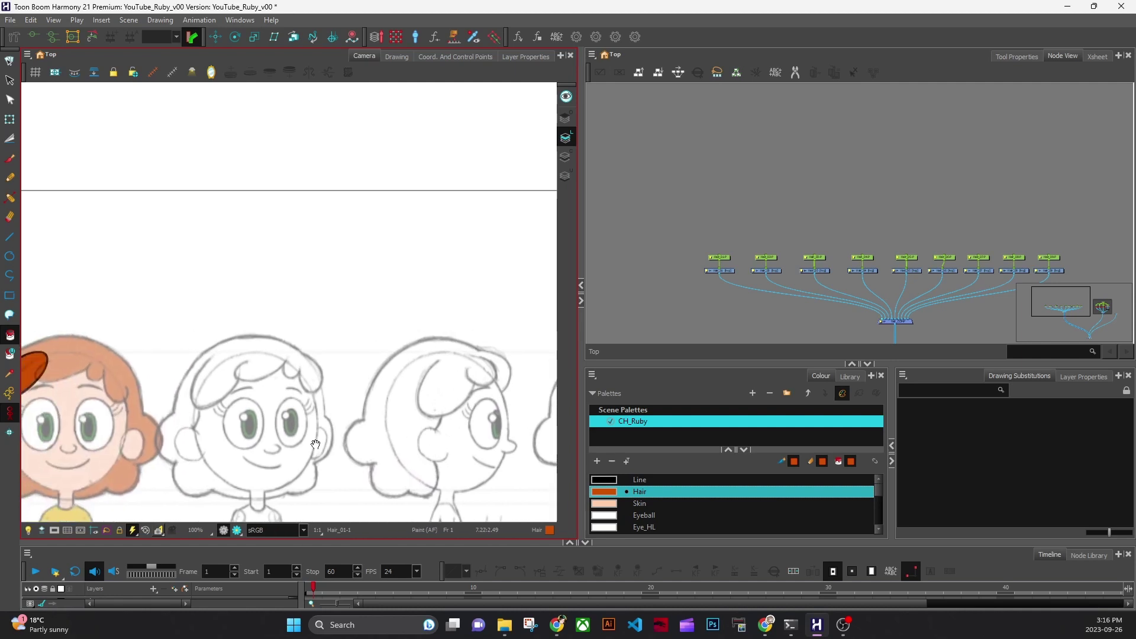
{"action": "left_click_drag", "start_coordinate": [321, 438], "coordinate": [406, 445]}
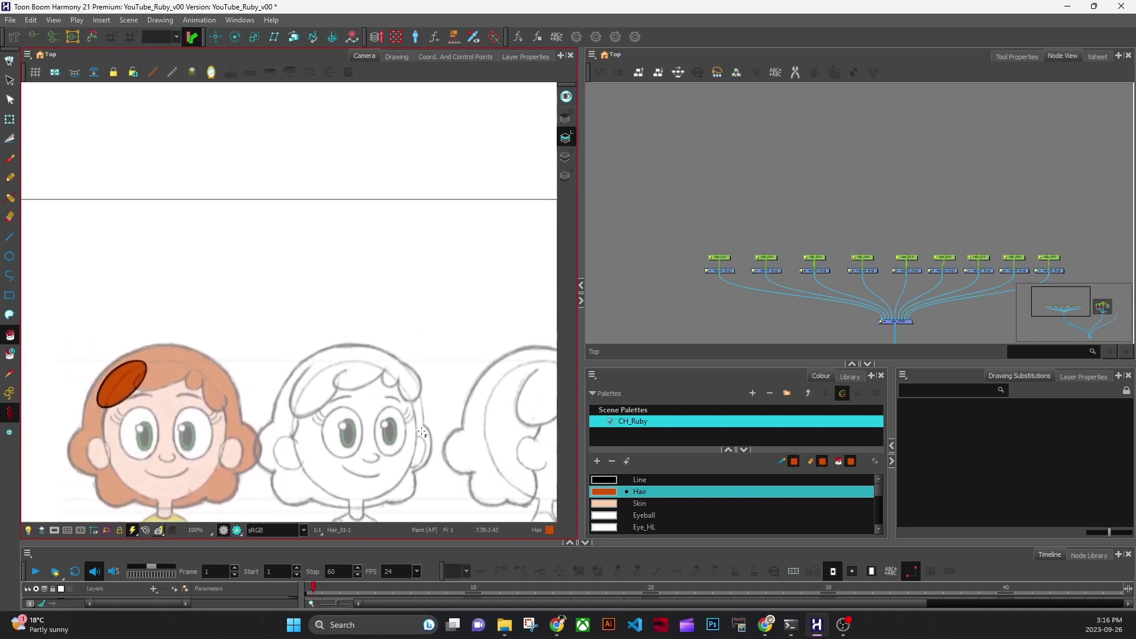
Select the Hair_01 outline with the Pencil Editor to show its thickness point, and widen the Camera view.
{"action": "scroll", "coordinate": [347, 471], "scroll_direction": "up", "scroll_amount": 6}
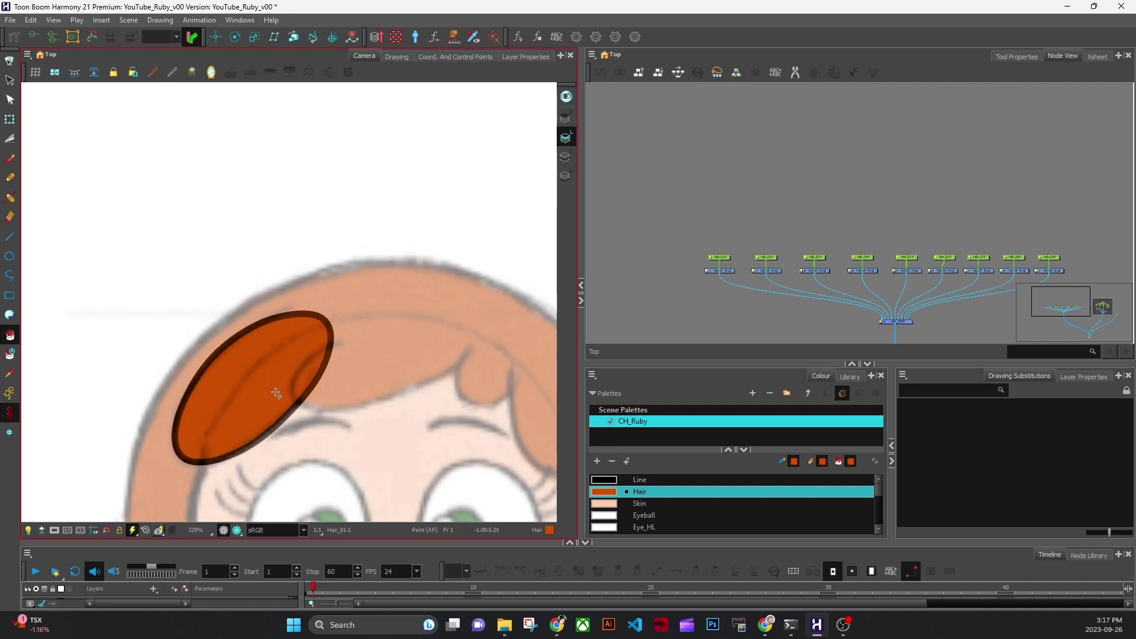
{"action": "left_click", "coordinate": [10, 198]}
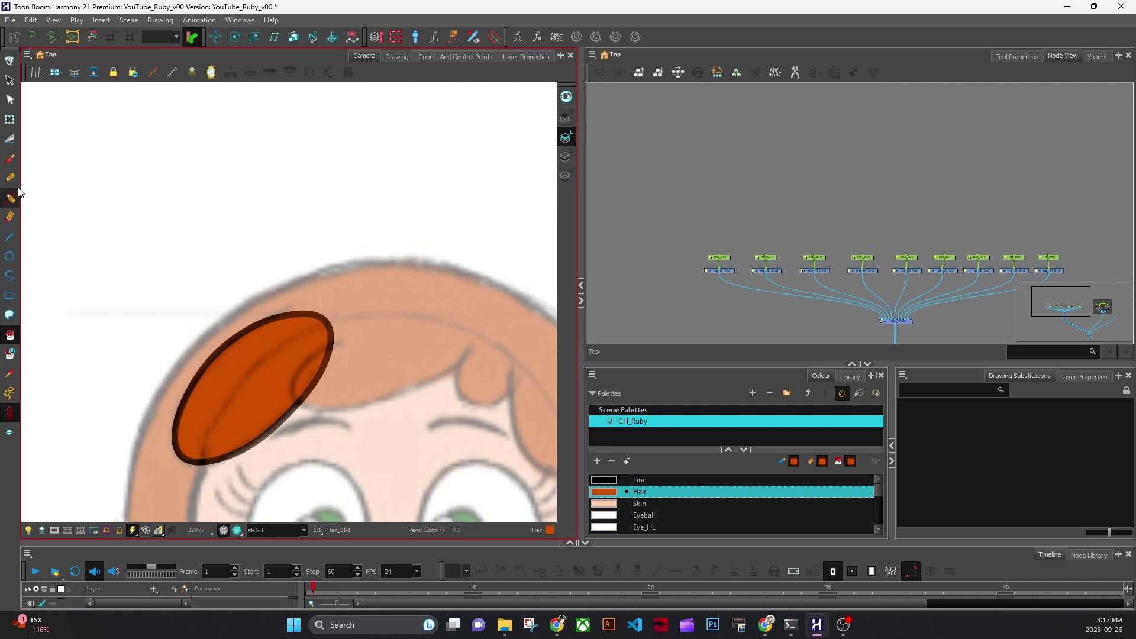
{"action": "left_click", "coordinate": [312, 386]}
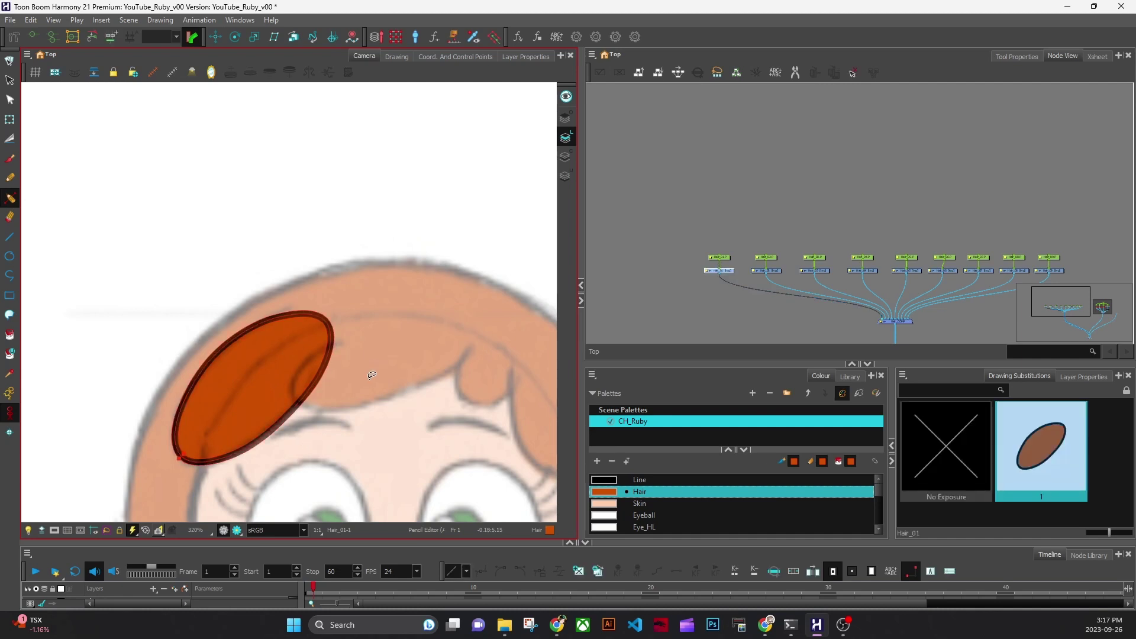
{"action": "scroll", "coordinate": [372, 375], "scroll_direction": "up", "scroll_amount": 3}
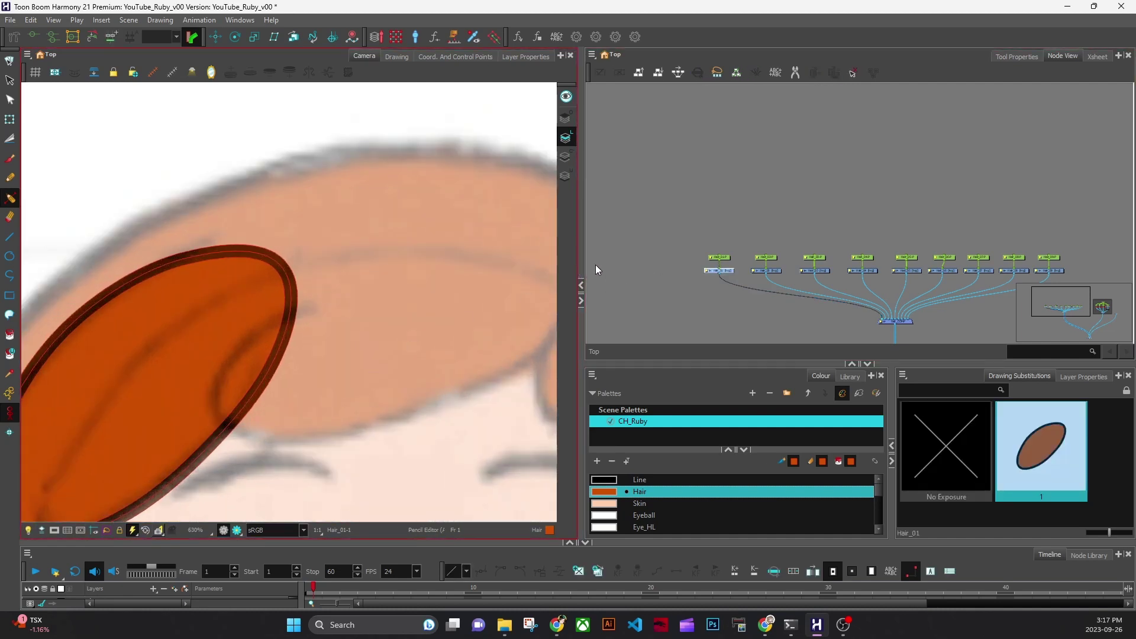
{"action": "left_click_drag", "start_coordinate": [582, 266], "coordinate": [681, 267]}
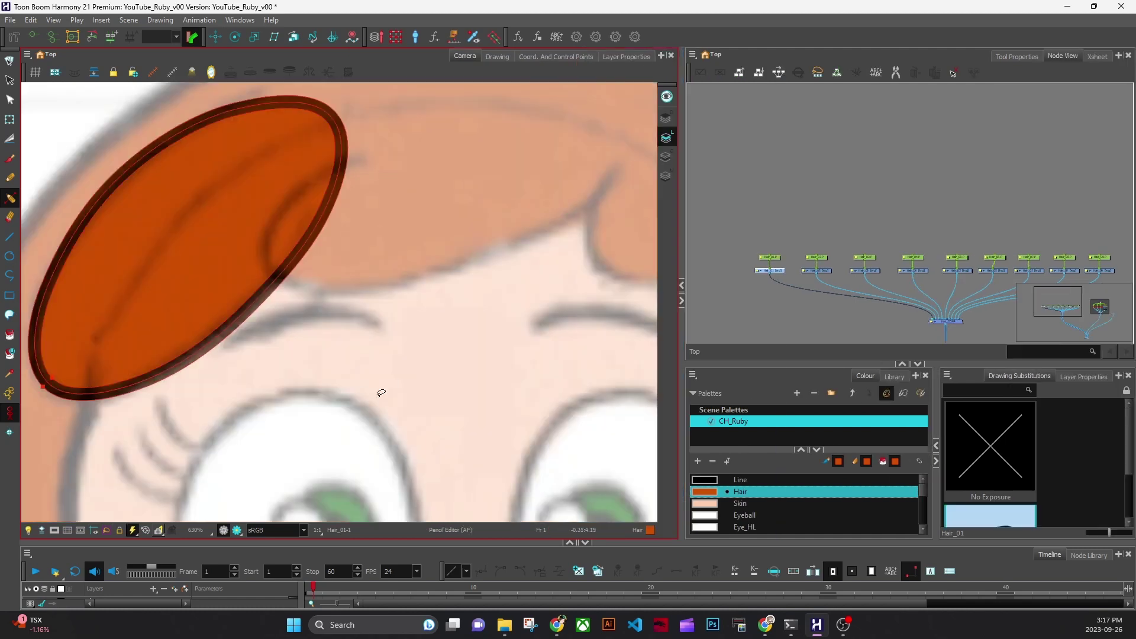
{"action": "left_click_drag", "start_coordinate": [359, 386], "coordinate": [541, 446]}
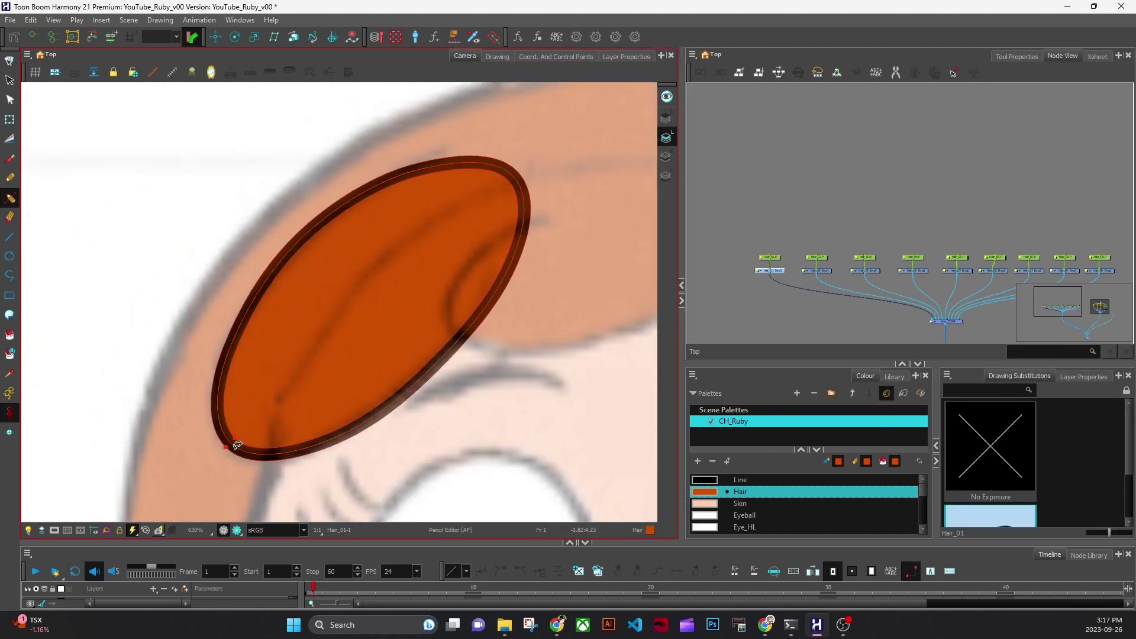
Try to thicken the whole hair outline by pulling the thickness point at its lower tip inward, and undo it.
{"action": "left_click_drag", "start_coordinate": [240, 441], "coordinate": [371, 297]}
{"action": "left_click_drag", "start_coordinate": [252, 422], "coordinate": [242, 431]}
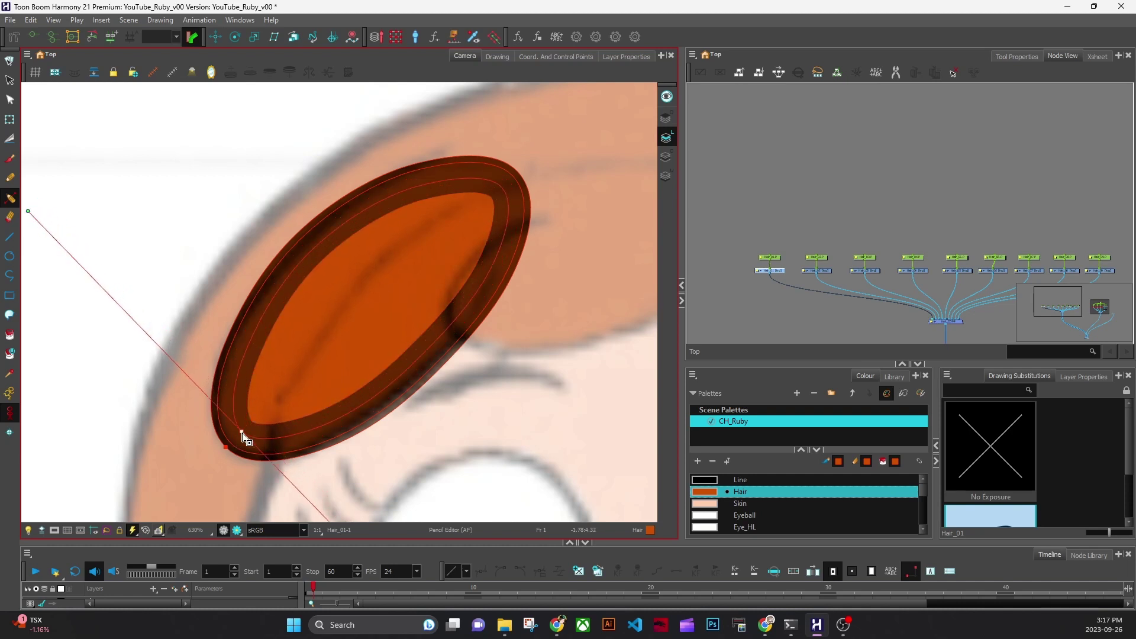
{"action": "key", "text": "ctrl+z"}
{"action": "key", "text": "ctrl+z"}
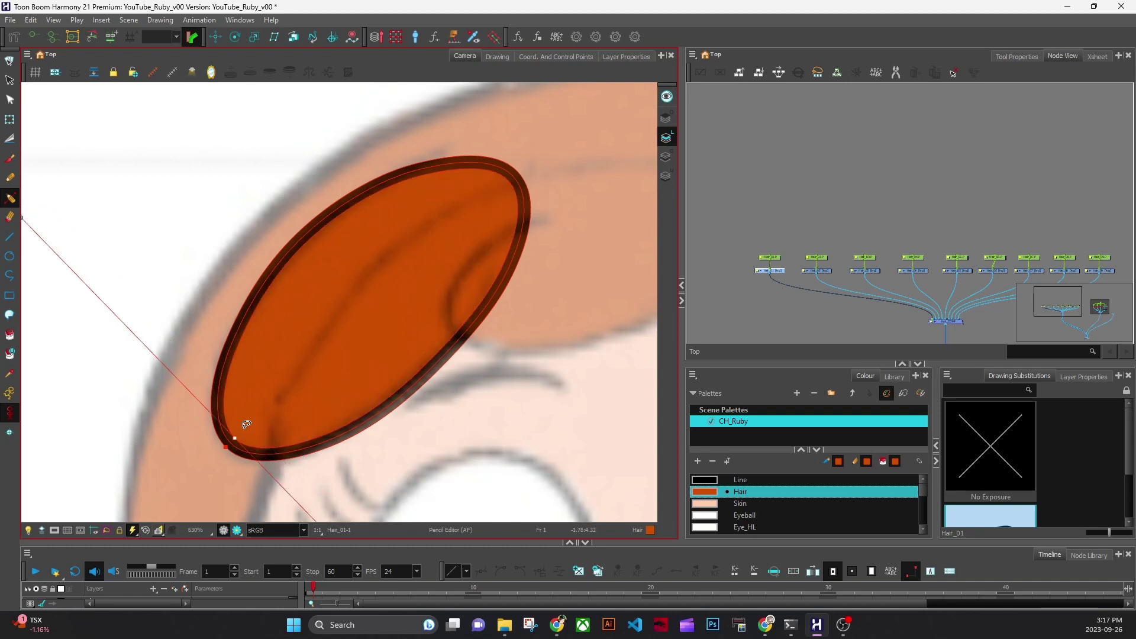
Add a point at the upper tip of the Hair_01 outline, try thinning the line there, and undo the thinning.
{"action": "left_click_drag", "start_coordinate": [503, 353], "coordinate": [470, 380]}
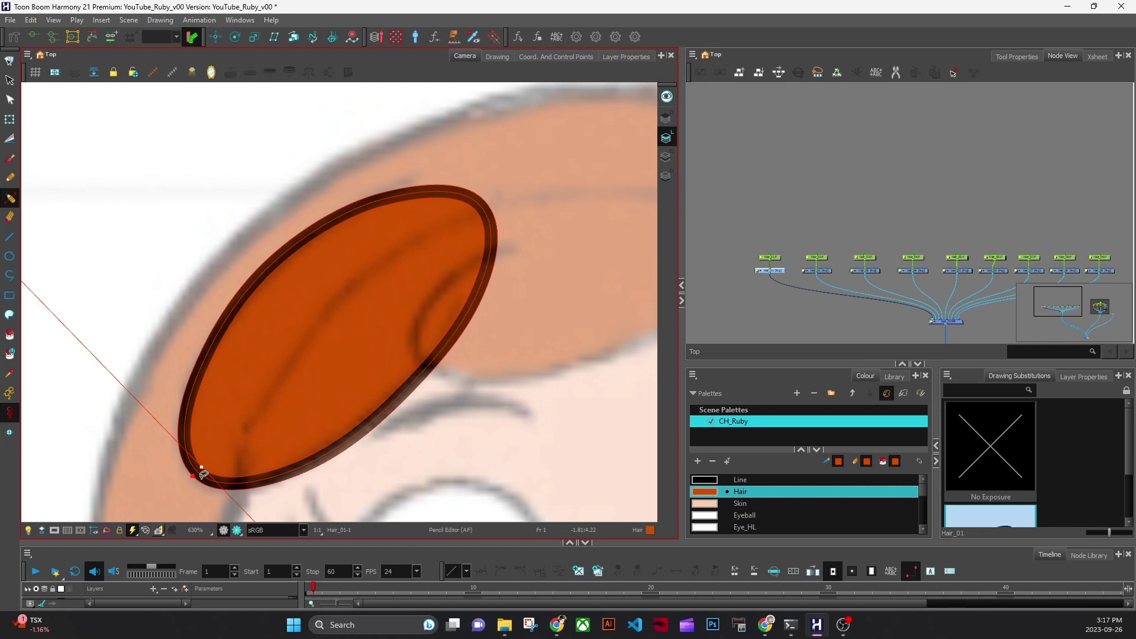
{"action": "left_click", "coordinate": [483, 203]}
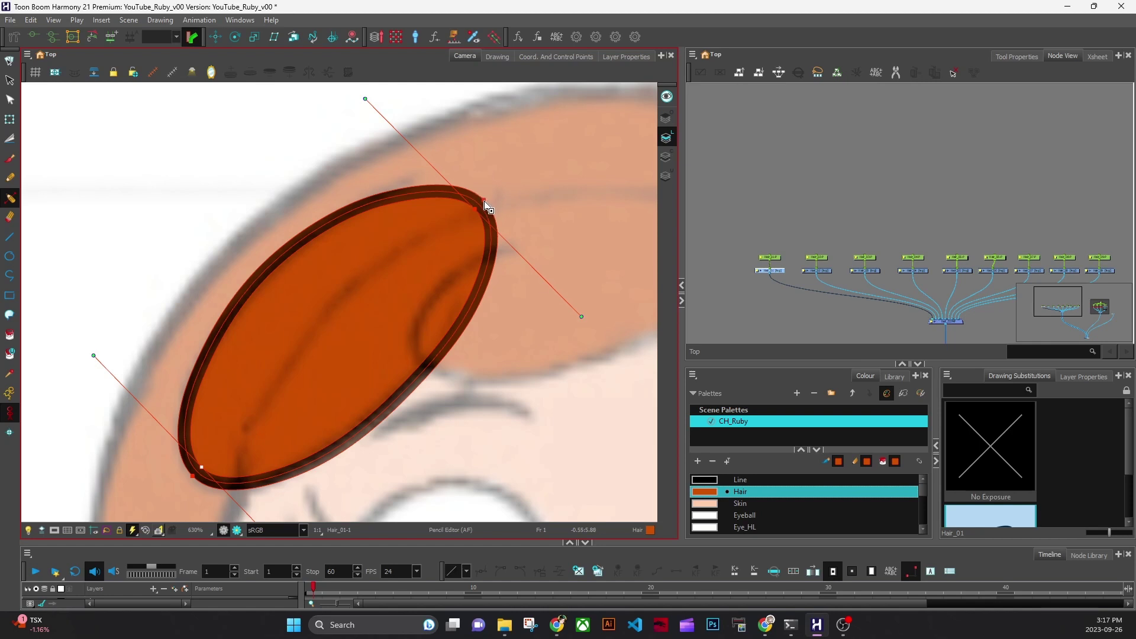
{"action": "left_click_drag", "start_coordinate": [484, 204], "coordinate": [482, 209]}
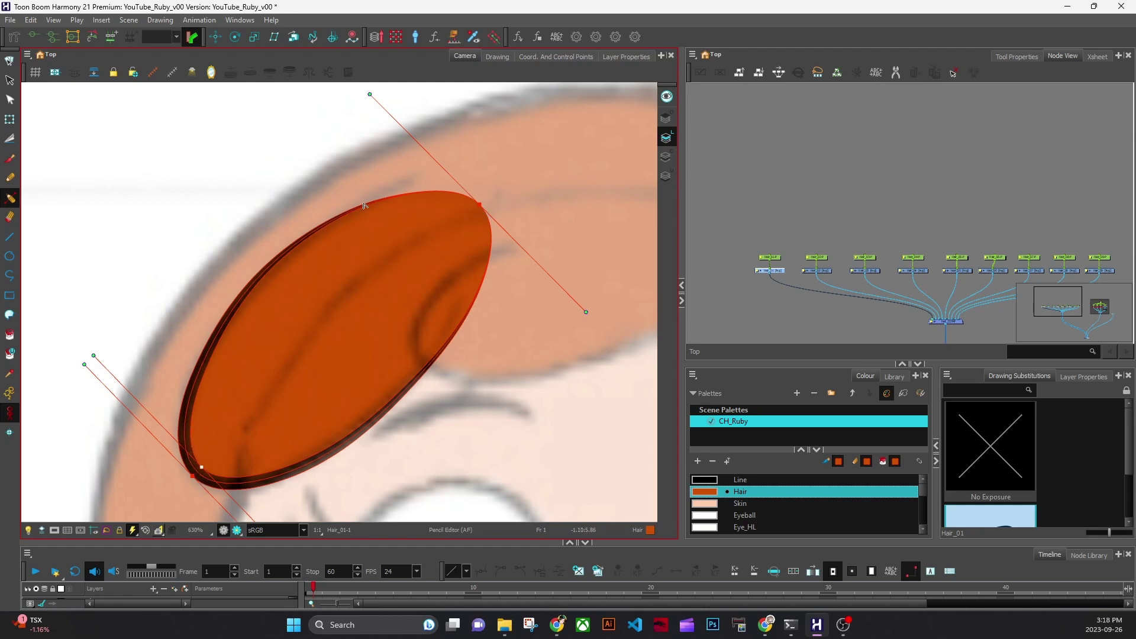
{"action": "key", "text": "ctrl+z"}
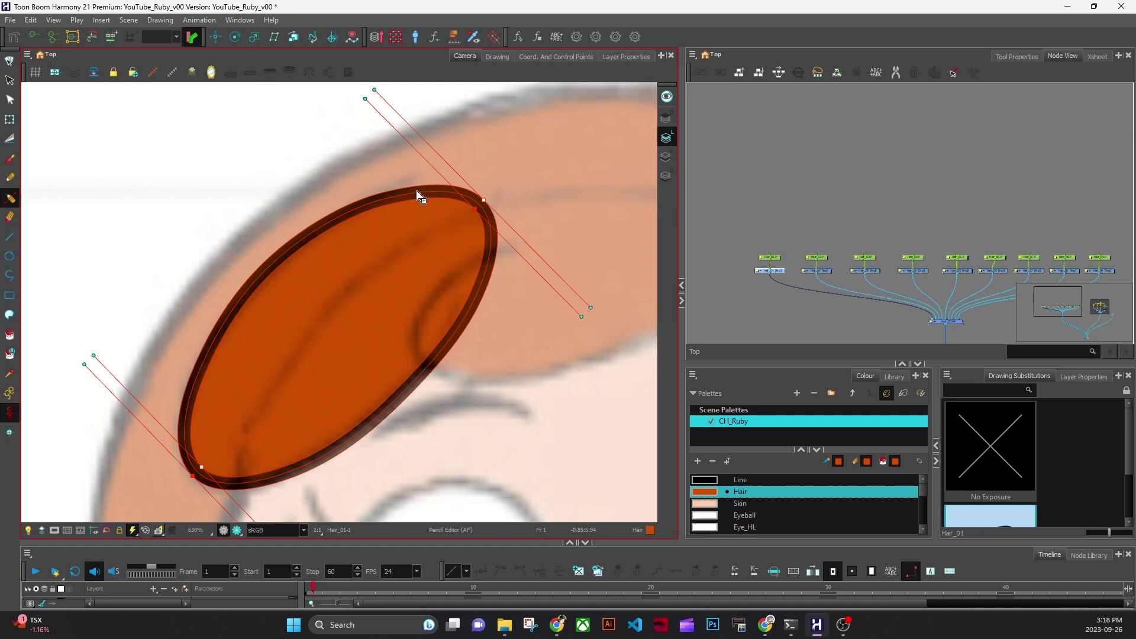
Add four more points to the Hair_01 outline, two along its upper edge and two along its lower-right edge.
{"action": "left_click", "coordinate": [418, 192]}
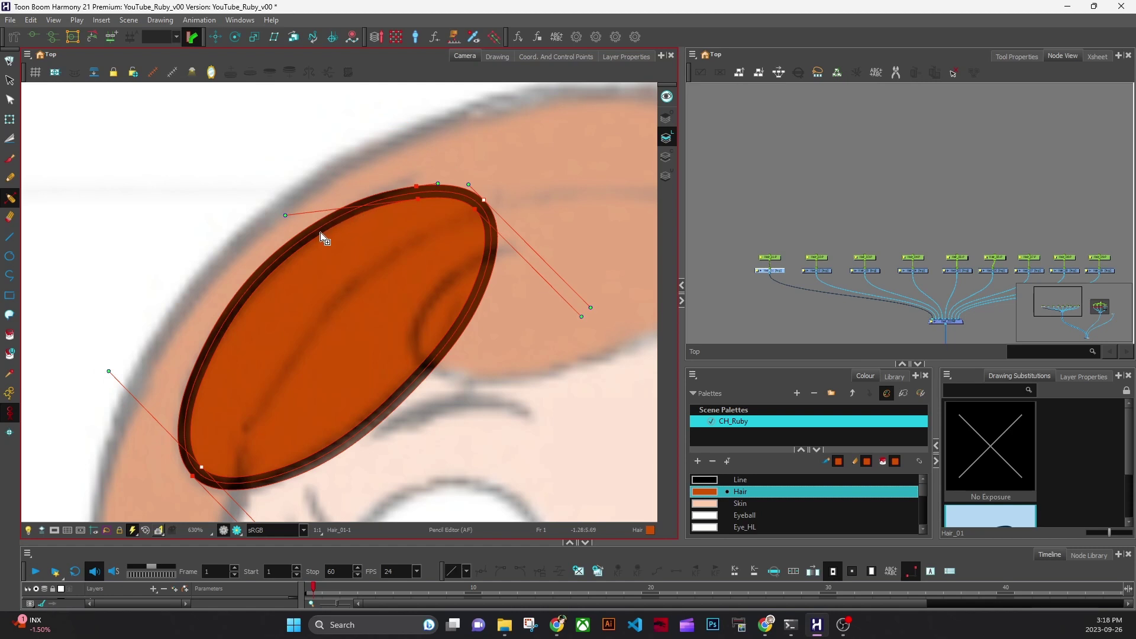
{"action": "left_click", "coordinate": [321, 233]}
{"action": "left_click", "coordinate": [478, 301]}
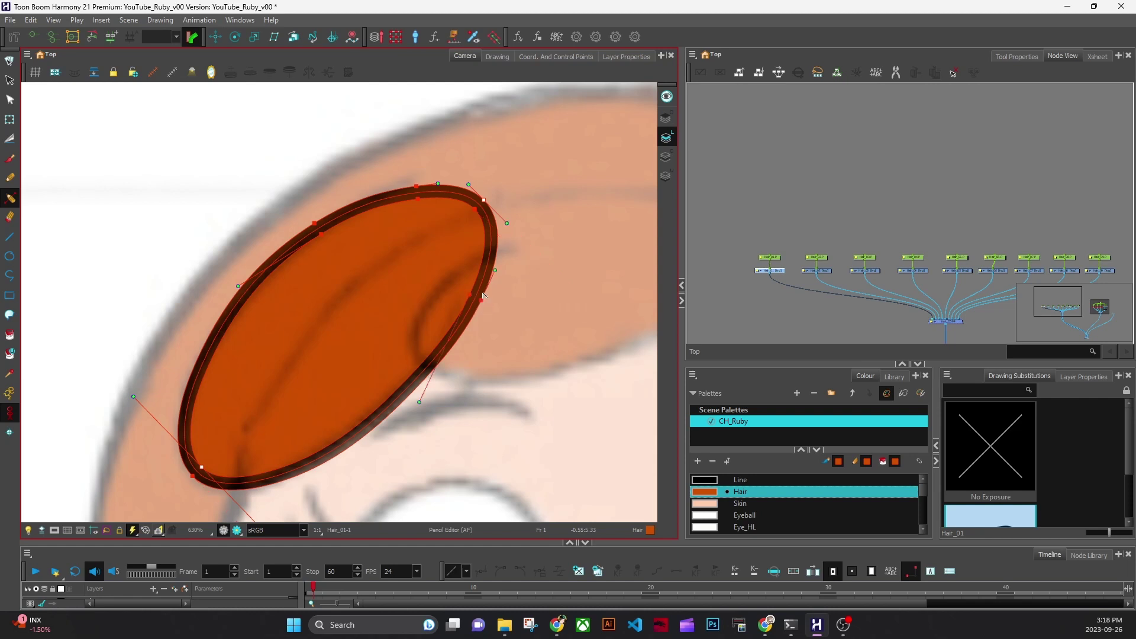
{"action": "left_click", "coordinate": [451, 347]}
Collapse the line thickness to zero at the upper tip and at the nearest point on each side of it.
{"action": "left_click_drag", "start_coordinate": [475, 209], "coordinate": [480, 205]}
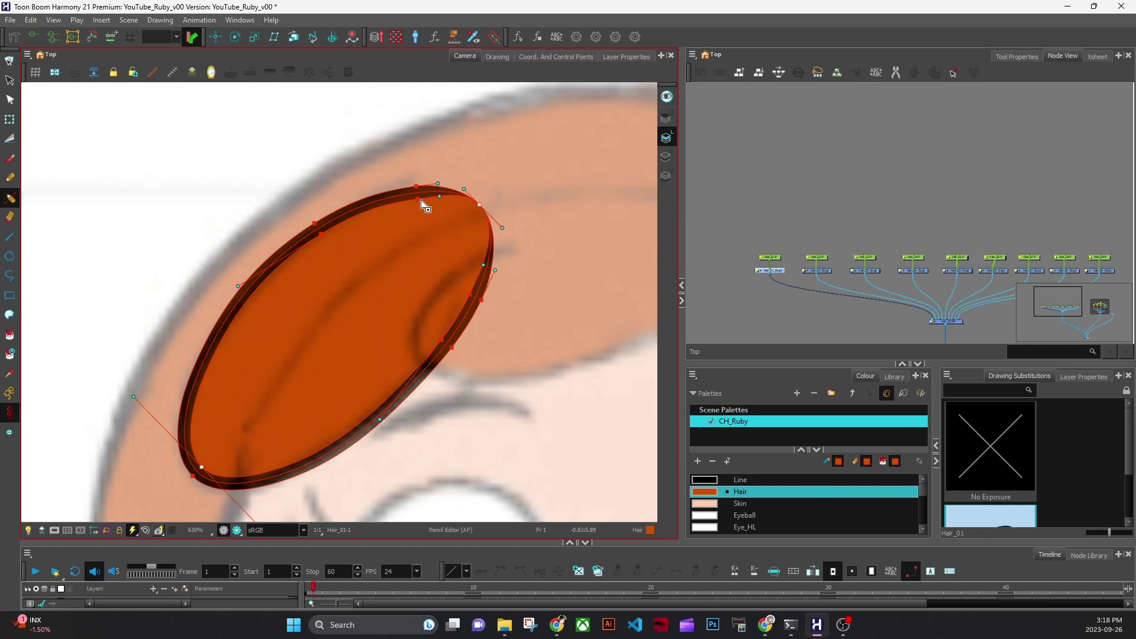
{"action": "left_click_drag", "start_coordinate": [420, 198], "coordinate": [419, 185]}
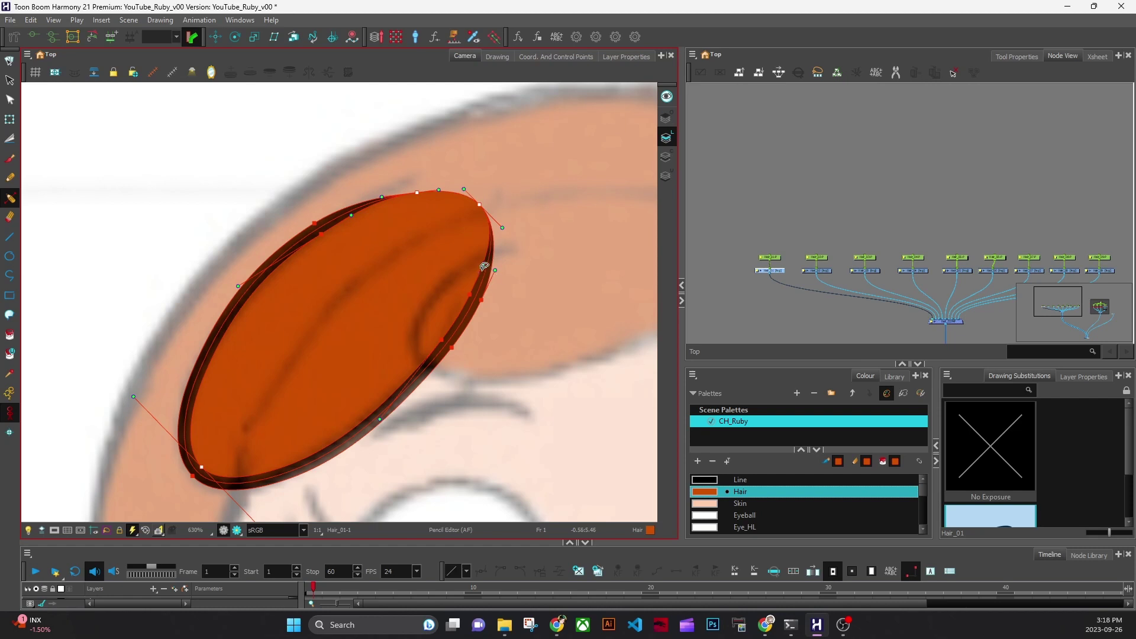
{"action": "left_click_drag", "start_coordinate": [491, 288], "coordinate": [494, 287]}
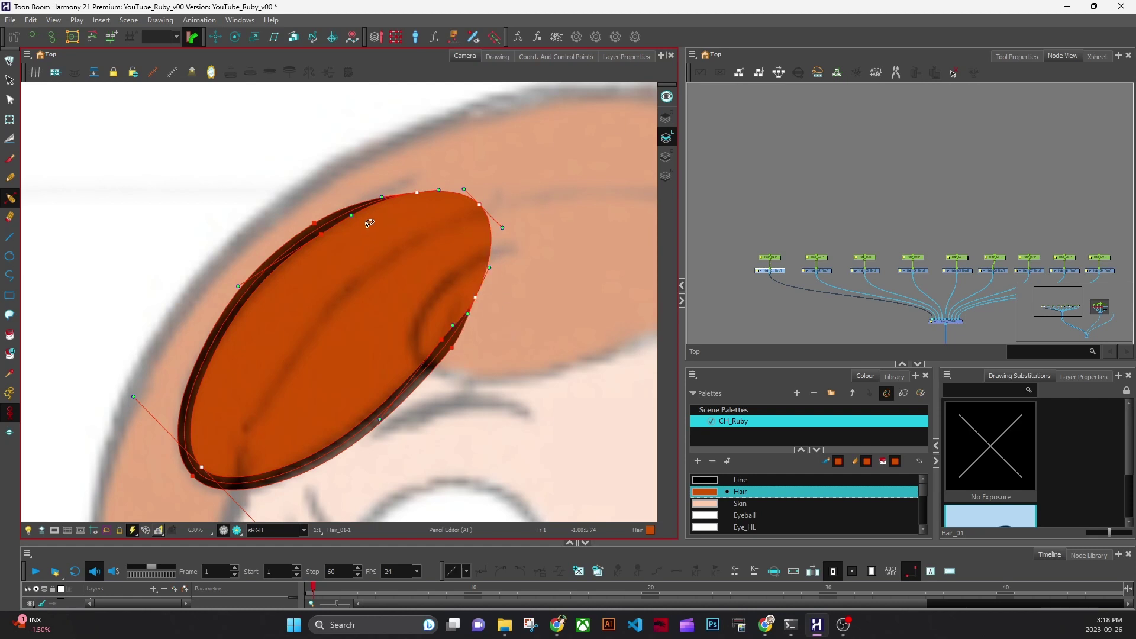
{"action": "left_click", "coordinate": [473, 354]}
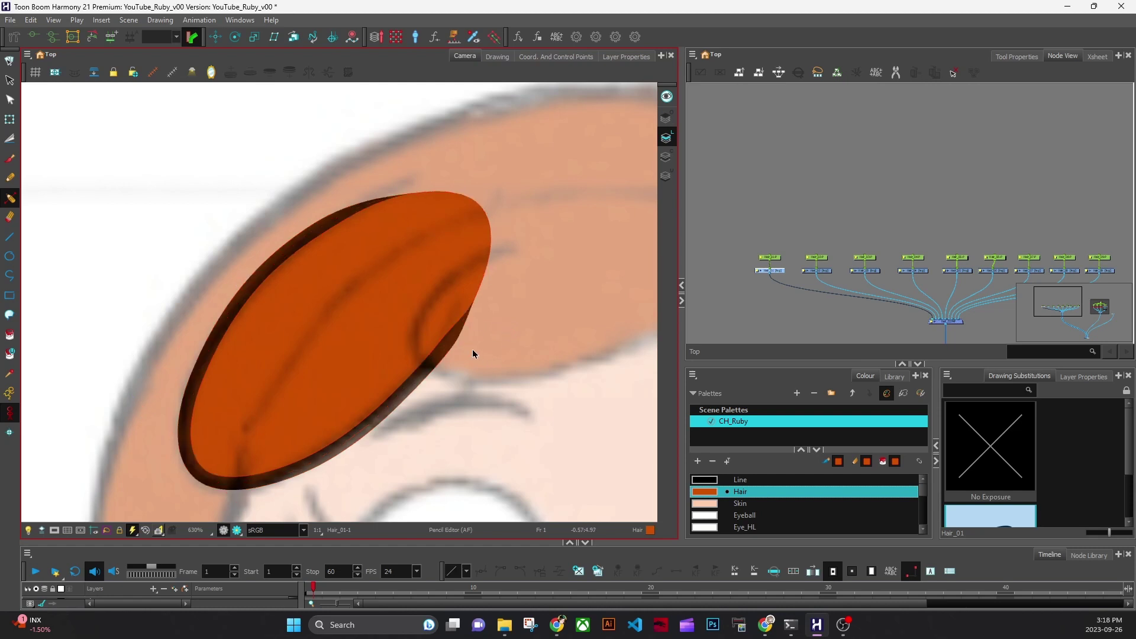
Try to adjust the curve handle of the outer point where the lower-right line begins to taper, and undo it.
{"action": "left_click", "coordinate": [448, 341]}
{"action": "scroll", "coordinate": [466, 343], "scroll_direction": "up", "scroll_amount": 1}
{"action": "scroll", "coordinate": [465, 343], "scroll_direction": "up", "scroll_amount": 1}
{"action": "left_click", "coordinate": [449, 348]}
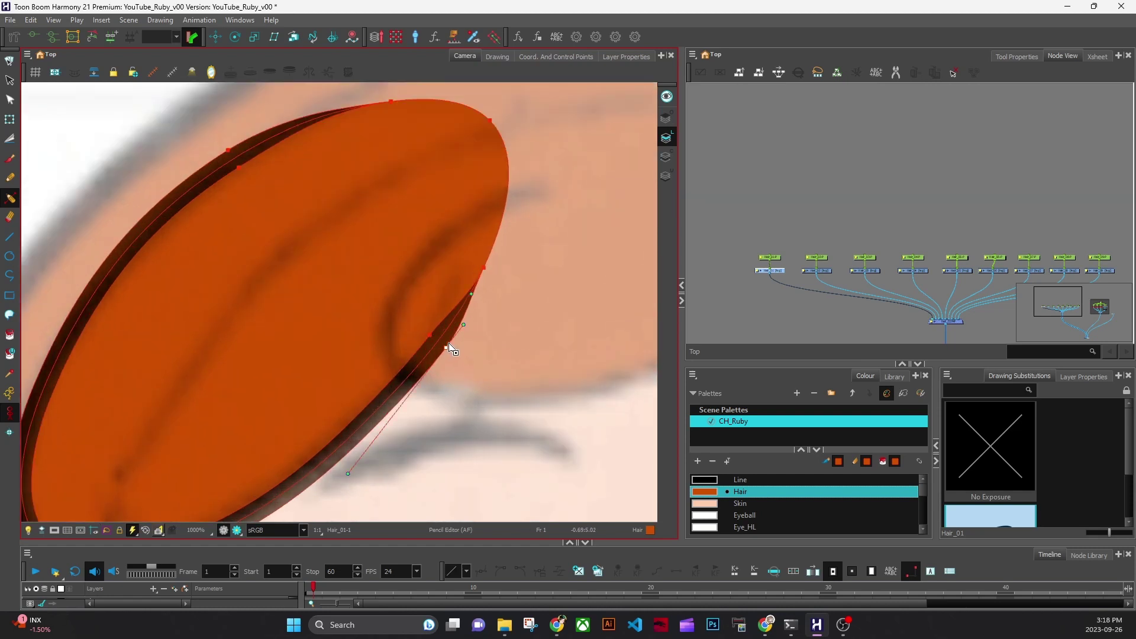
{"action": "left_click_drag", "start_coordinate": [463, 325], "coordinate": [461, 324]}
{"action": "left_click_drag", "start_coordinate": [490, 402], "coordinate": [539, 294]}
{"action": "key", "text": "ctrl+z"}
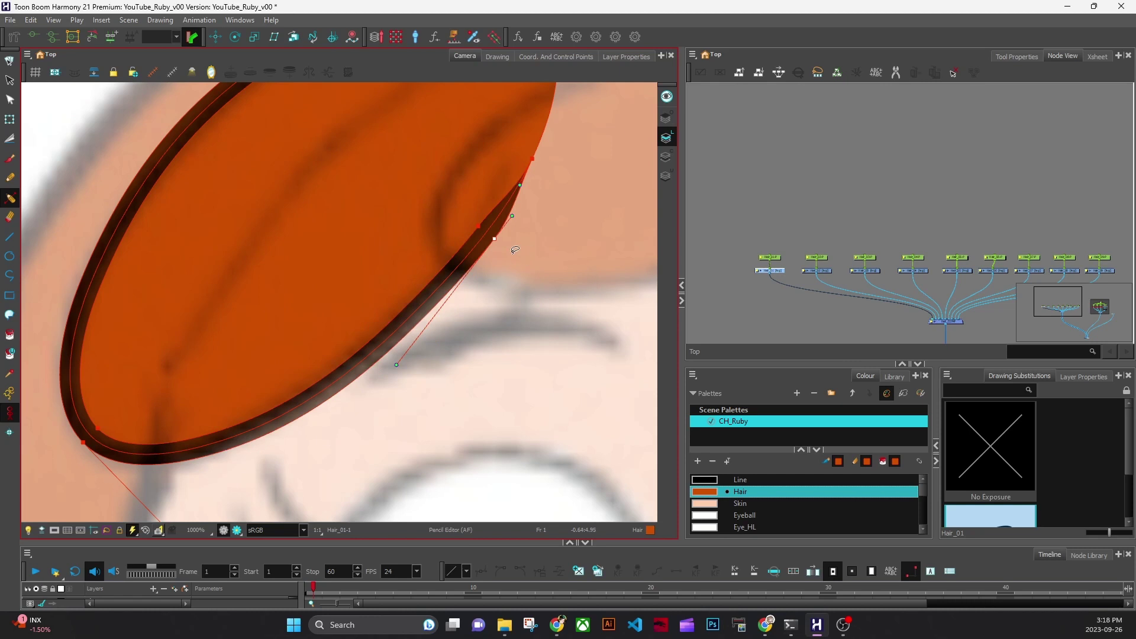
Thin the line at the upper-left contour point by pulling its inner edge outward, and return to the Select tool with nothing selected.
{"action": "mouse_move", "coordinate": [516, 261]}
{"action": "left_mouse_down"}
{"action": "mouse_move", "coordinate": [497, 333]}
{"action": "mouse_move", "coordinate": [478, 315]}
{"action": "mouse_move", "coordinate": [528, 347]}
{"action": "mouse_move", "coordinate": [550, 422]}
{"action": "left_mouse_up"}
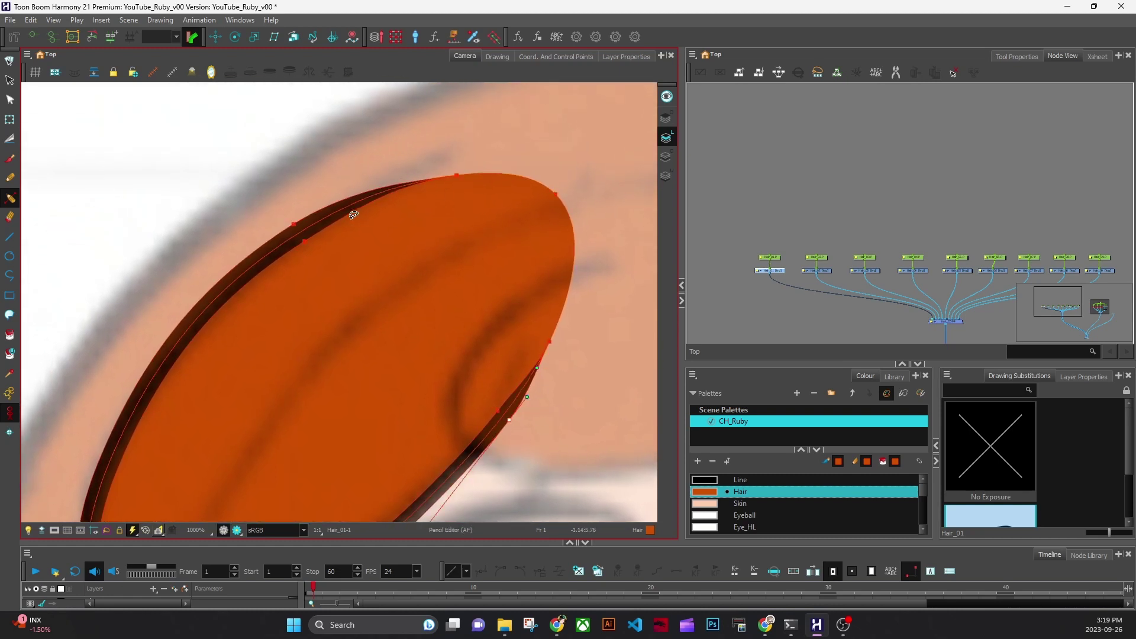
{"action": "left_click", "coordinate": [304, 241]}
{"action": "left_click_drag", "start_coordinate": [304, 239], "coordinate": [303, 238]}
{"action": "scroll", "coordinate": [441, 336], "scroll_direction": "down", "scroll_amount": 3}
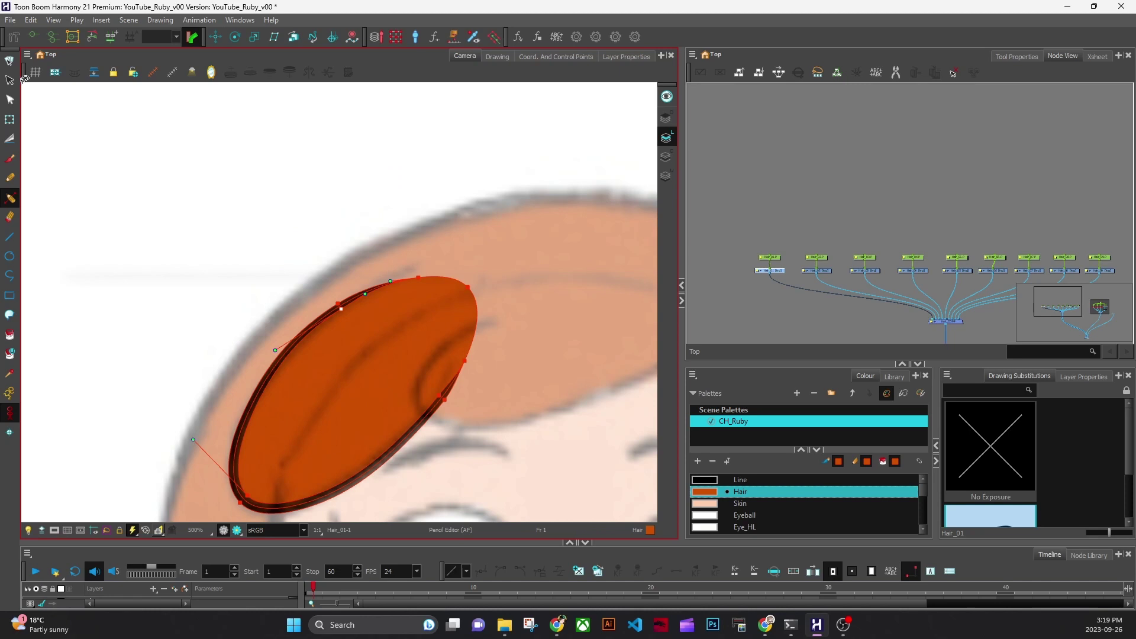
{"action": "left_click", "coordinate": [10, 80]}
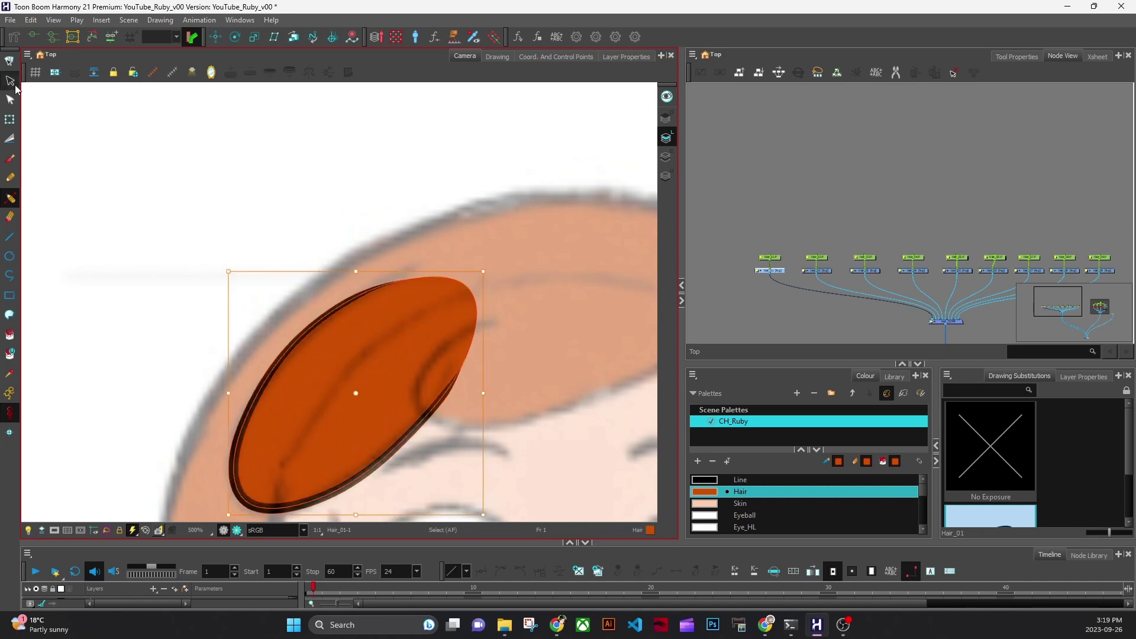
{"action": "left_click", "coordinate": [543, 372]}
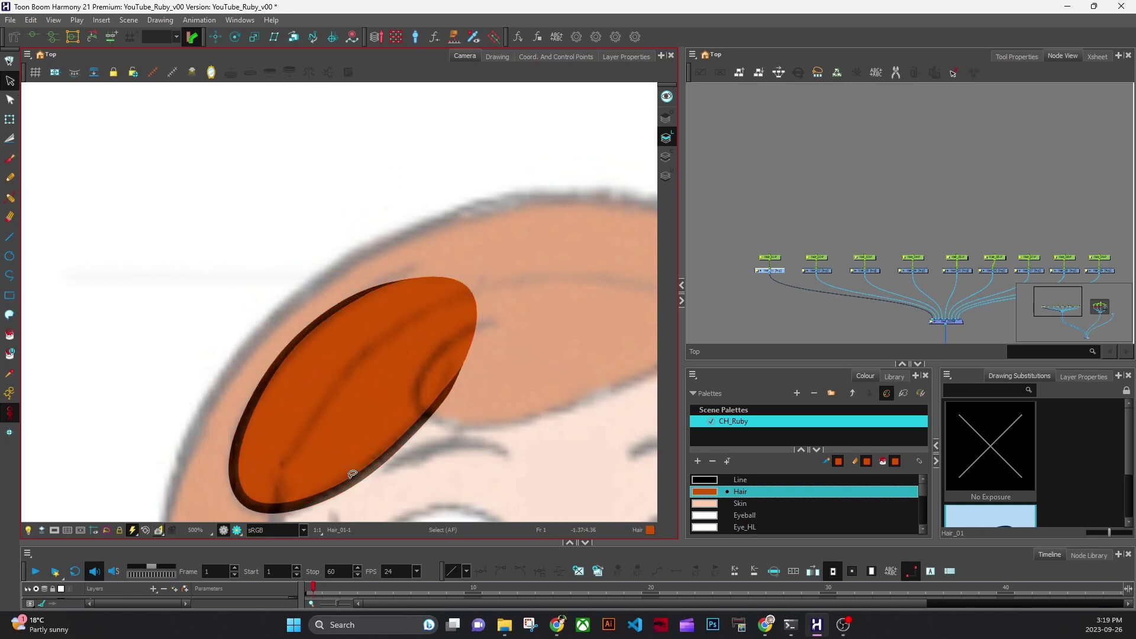
Widen the Node View, move the first four hair node groups away from the other five, and save the scene.
{"action": "left_click_drag", "start_coordinate": [522, 411], "coordinate": [427, 384]}
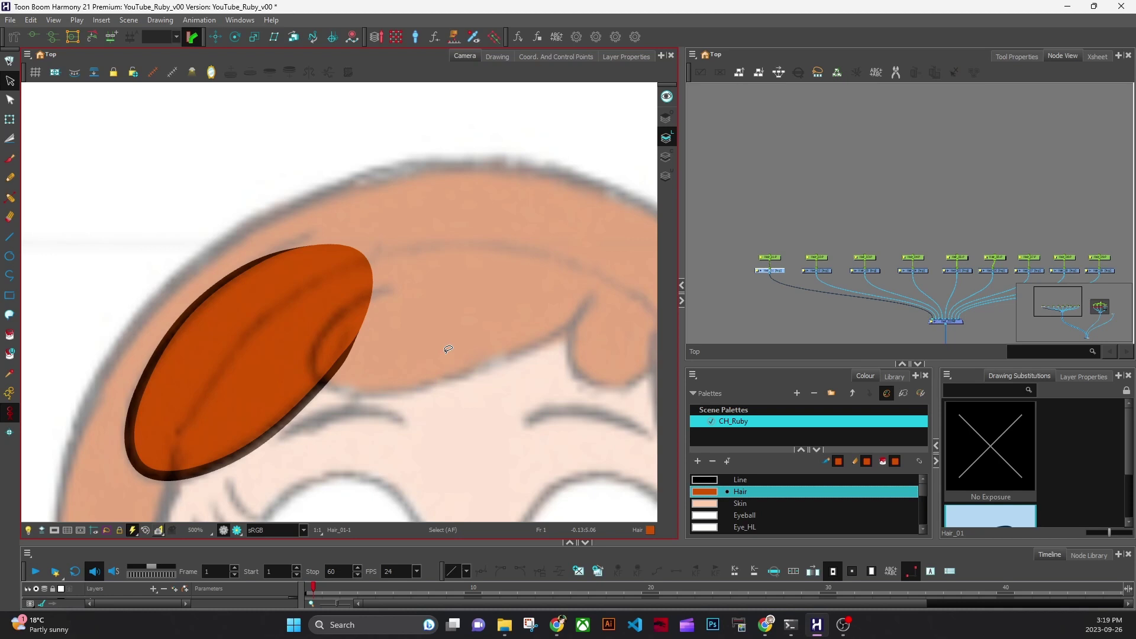
{"action": "left_click_drag", "start_coordinate": [543, 402], "coordinate": [497, 407]}
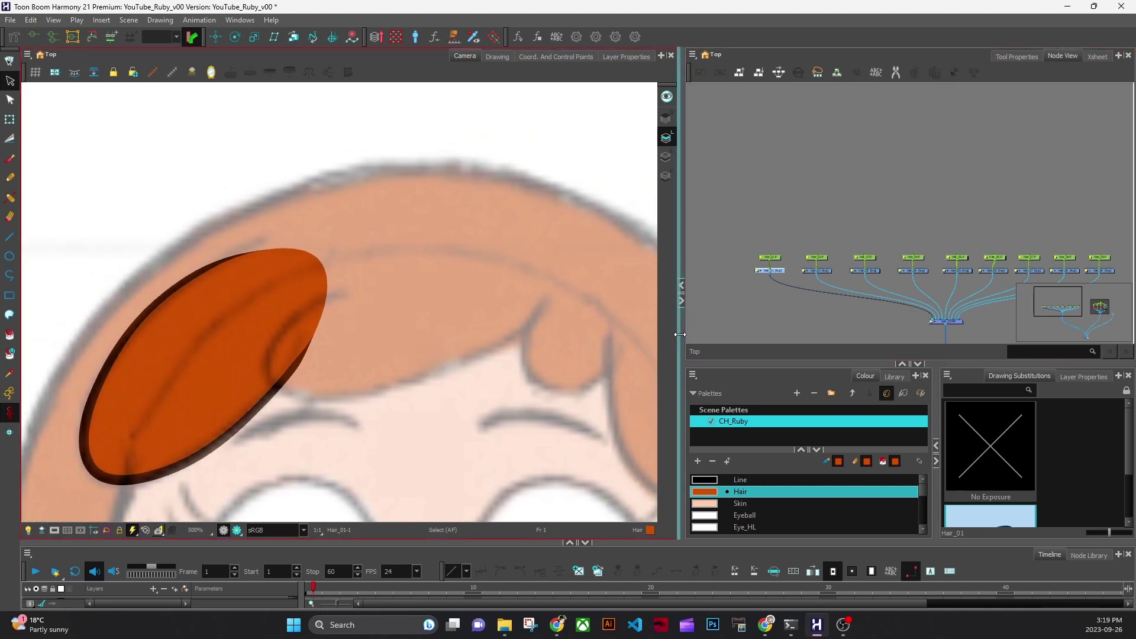
{"action": "left_click_drag", "start_coordinate": [681, 331], "coordinate": [524, 335]}
{"action": "left_click_drag", "start_coordinate": [769, 366], "coordinate": [768, 390]}
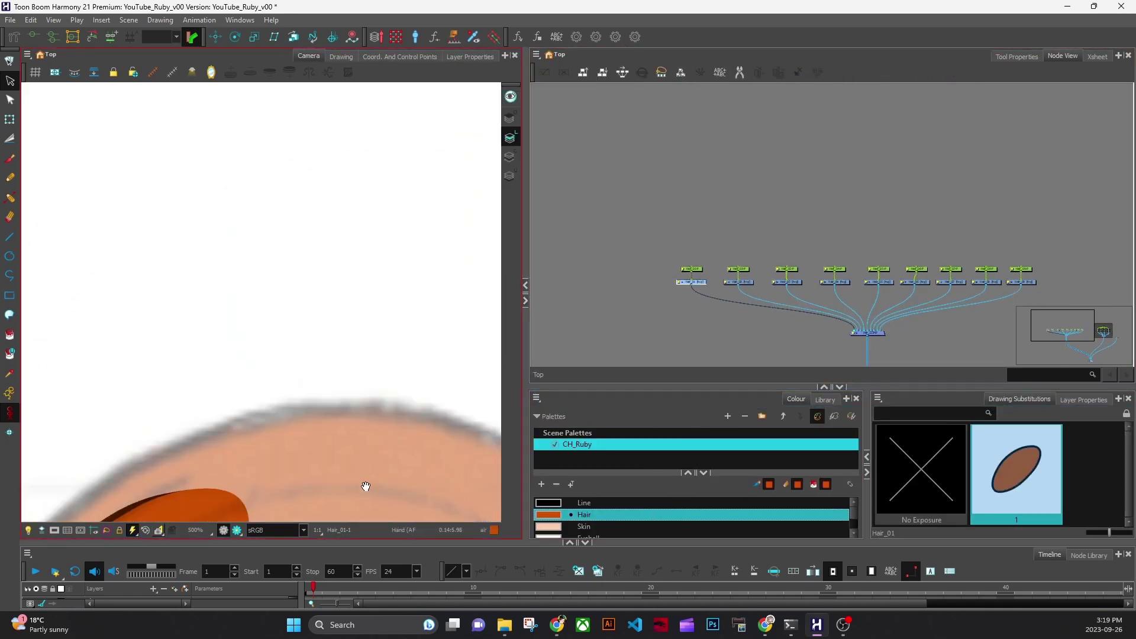
{"action": "left_click_drag", "start_coordinate": [366, 487], "coordinate": [410, 253]}
{"action": "left_click_drag", "start_coordinate": [448, 362], "coordinate": [325, 413]}
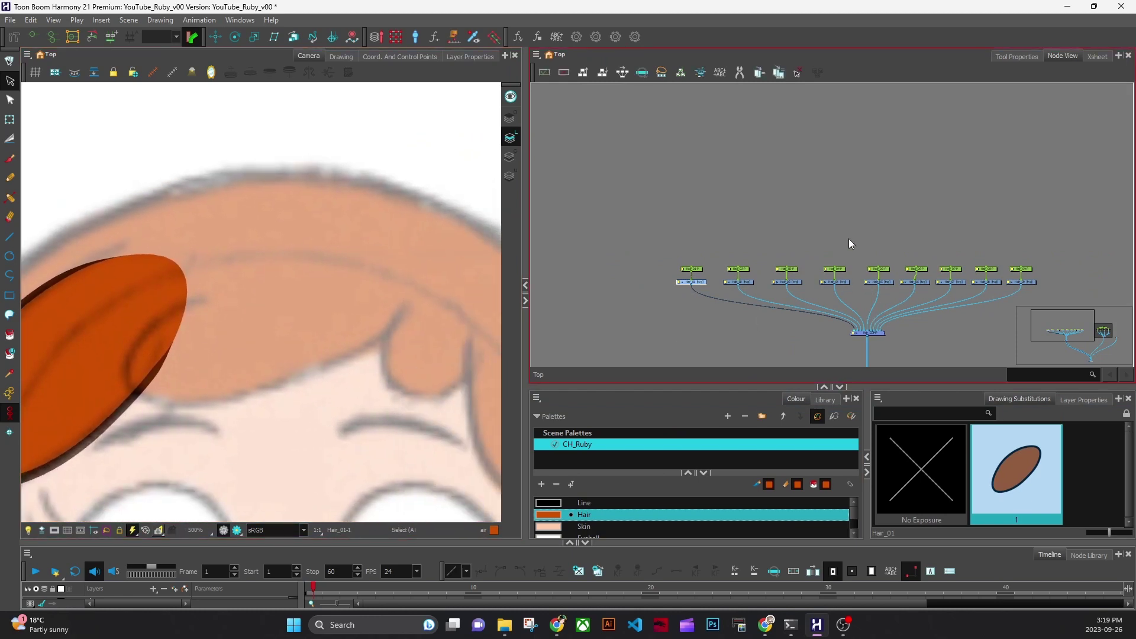
{"action": "mouse_move", "coordinate": [849, 239]}
{"action": "left_mouse_down"}
{"action": "mouse_move", "coordinate": [790, 307]}
{"action": "mouse_move", "coordinate": [662, 303]}
{"action": "mouse_move", "coordinate": [558, 250]}
{"action": "left_mouse_up"}
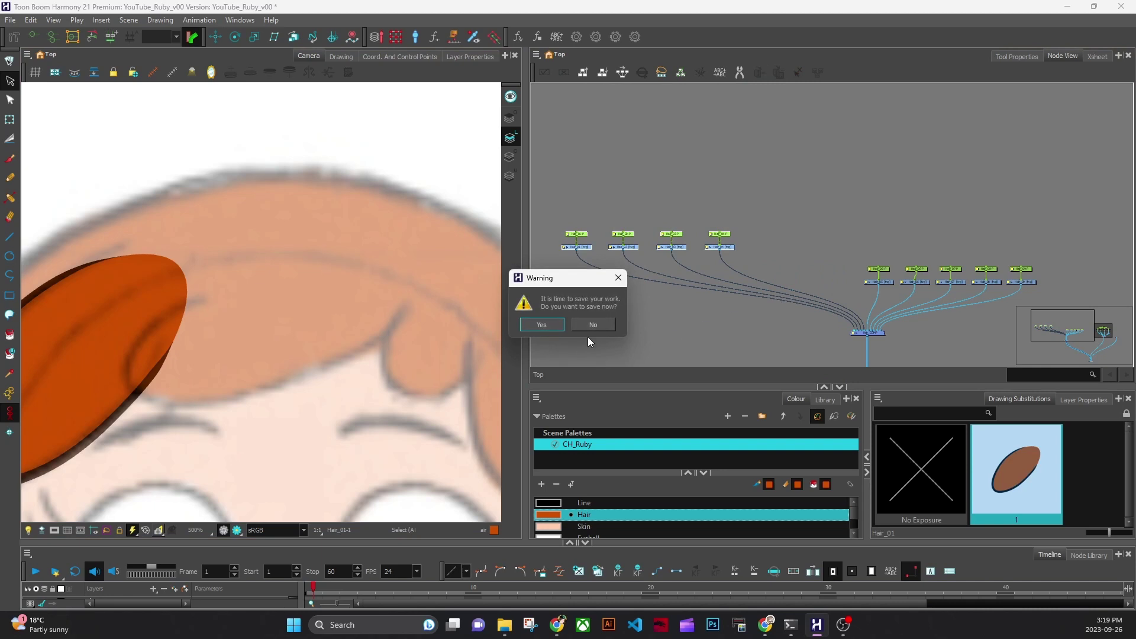
{"action": "key", "text": "Return"}
{"action": "left_click", "coordinate": [326, 338]}
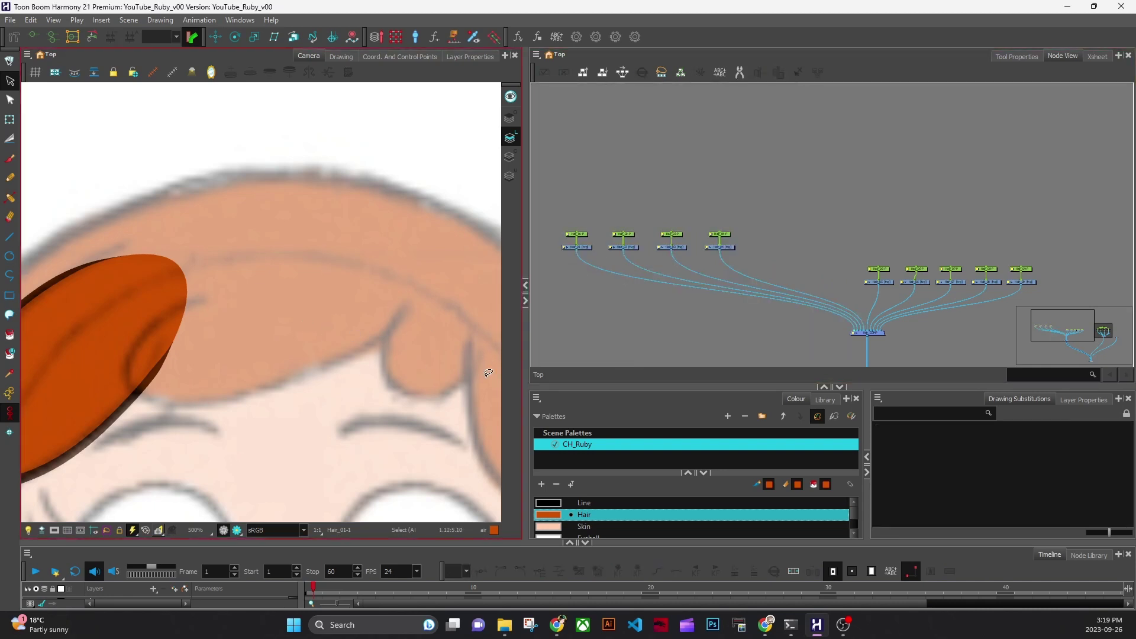
Examine the sketched fringe and remaining hair shapes beside the finished Hair_01 piece.
{"action": "left_click_drag", "start_coordinate": [489, 373], "coordinate": [396, 325]}
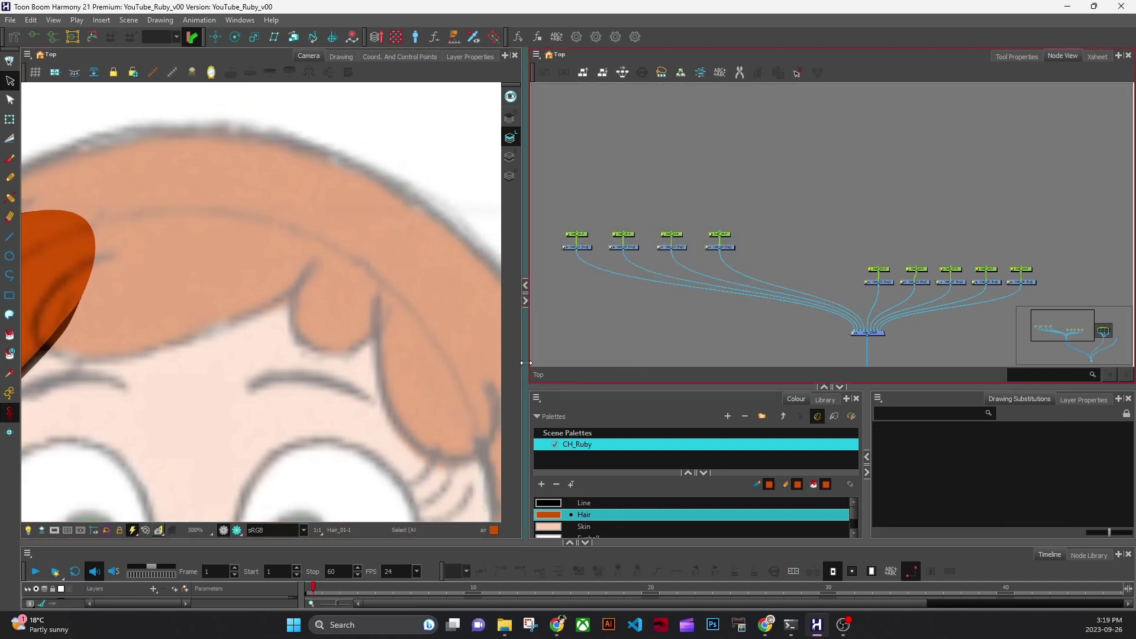
{"action": "left_click_drag", "start_coordinate": [525, 362], "coordinate": [647, 358]}
{"action": "scroll", "coordinate": [415, 361], "scroll_direction": "down", "scroll_amount": 1}
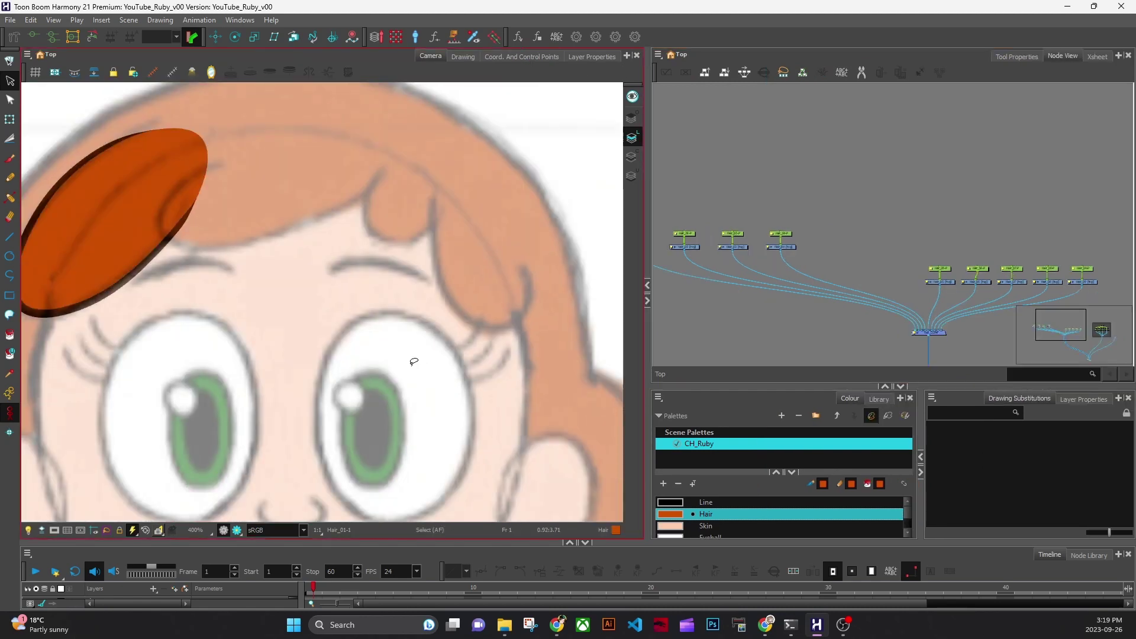
{"action": "left_click_drag", "start_coordinate": [348, 317], "coordinate": [456, 426]}
{"action": "scroll", "coordinate": [447, 410], "scroll_direction": "up", "scroll_amount": 1}
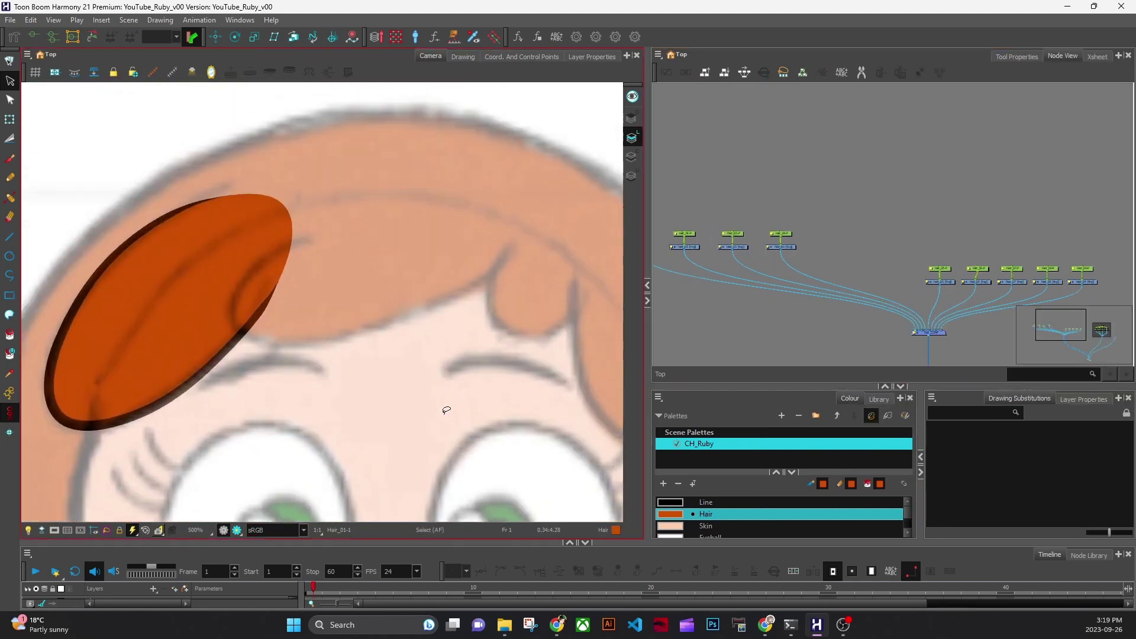
{"action": "scroll", "coordinate": [447, 410], "scroll_direction": "up", "scroll_amount": 1}
{"action": "scroll", "coordinate": [441, 410], "scroll_direction": "down", "scroll_amount": 1}
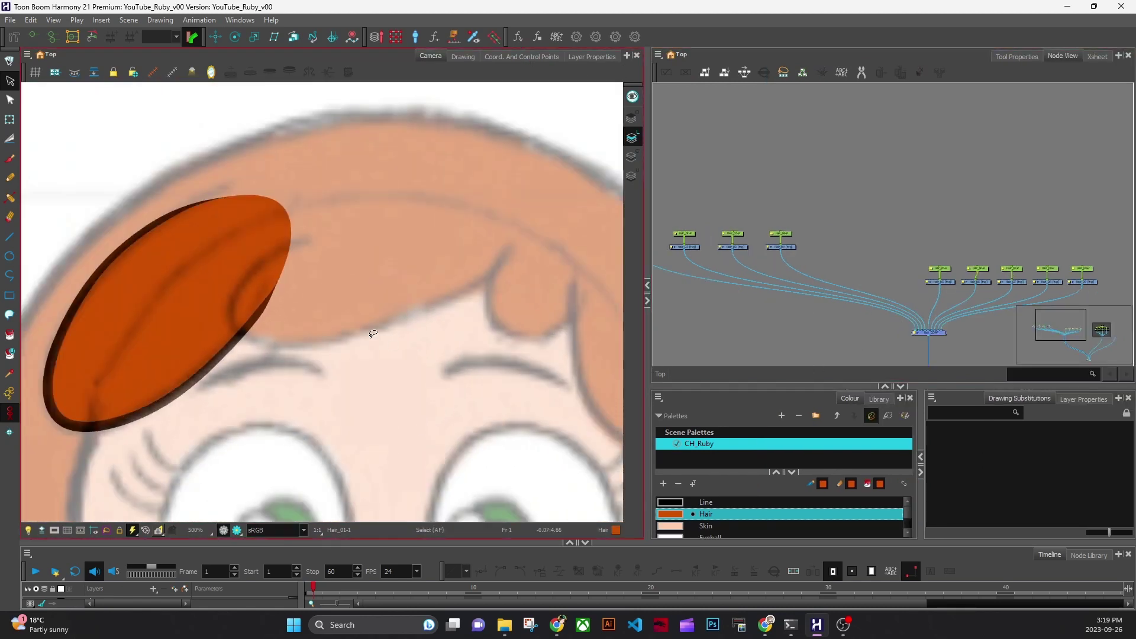
Select the Hair_01 drawing node and all of its artwork in the Camera view.
{"action": "left_click_drag", "start_coordinate": [648, 350], "coordinate": [577, 363]}
{"action": "left_click", "coordinate": [737, 256]}
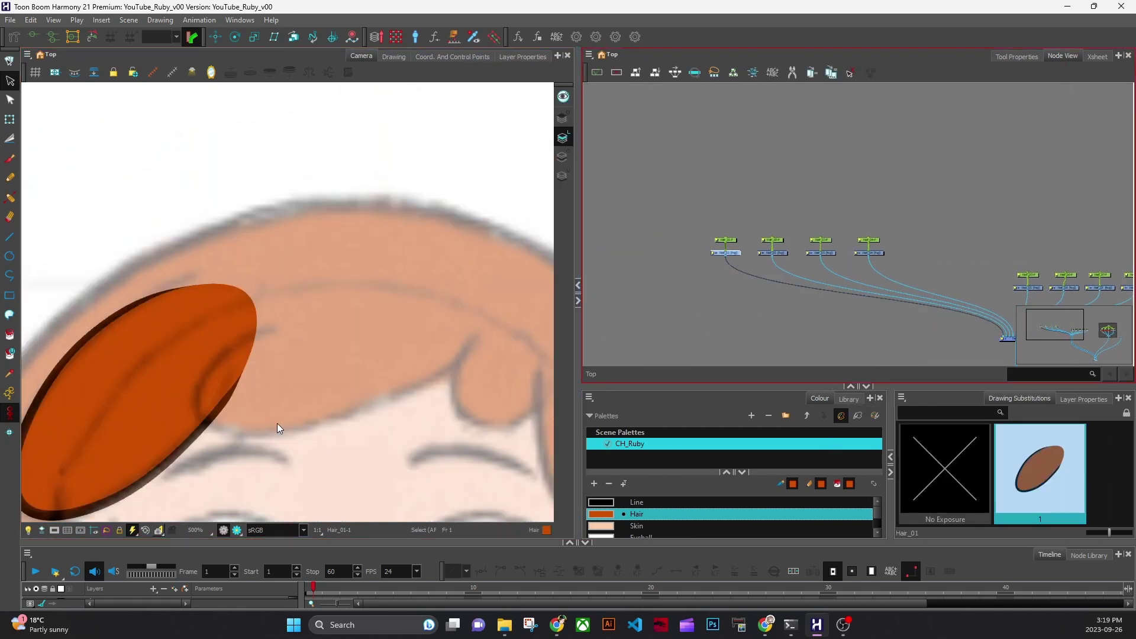
{"action": "left_click_drag", "start_coordinate": [284, 424], "coordinate": [420, 360]}
{"action": "key", "text": "ctrl+a"}
{"action": "key", "text": "space"}
{"action": "mouse_move", "coordinate": [298, 409]}
{"action": "left_mouse_down"}
{"action": "mouse_move", "coordinate": [423, 353]}
{"action": "mouse_move", "coordinate": [439, 330]}
{"action": "left_mouse_up"}
{"action": "scroll", "coordinate": [417, 348], "scroll_direction": "up", "scroll_amount": 2}
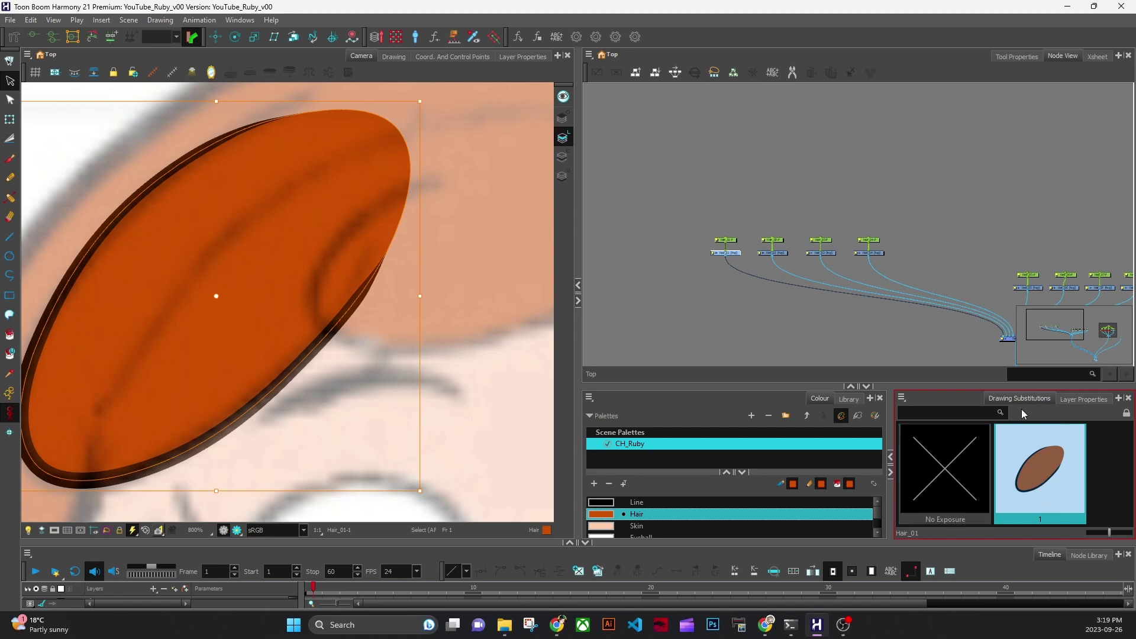
Enlarge the Colour and Drawing Substitutions area and expand the Timeline to show the exposure of the Hair_01 layer.
{"action": "left_click_drag", "start_coordinate": [934, 385], "coordinate": [947, 299]}
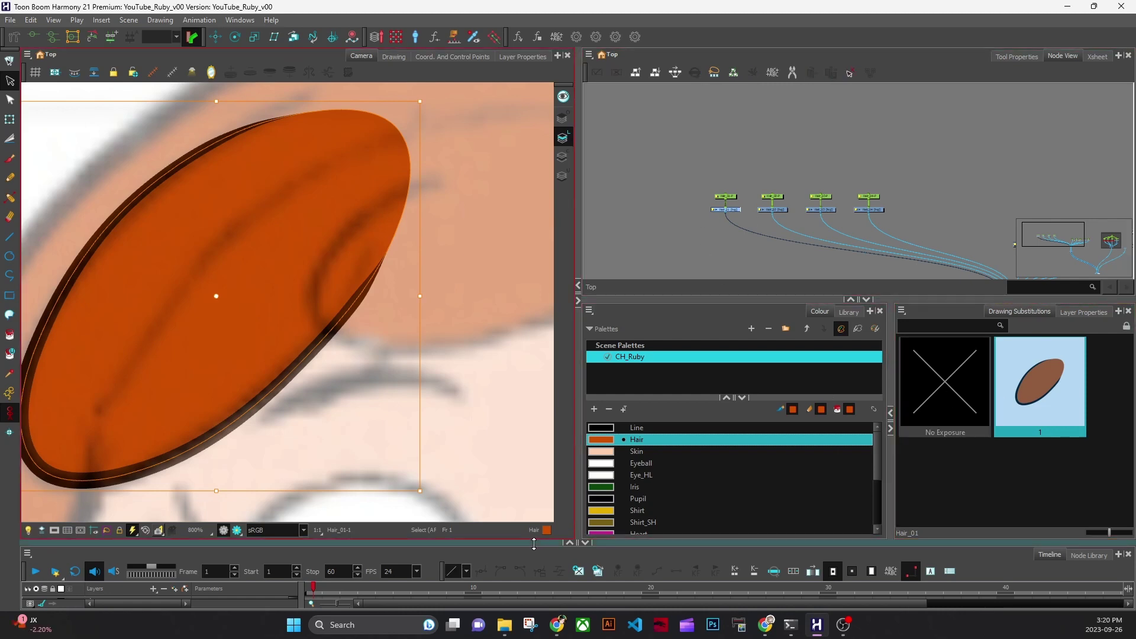
{"action": "left_click_drag", "start_coordinate": [536, 543], "coordinate": [550, 471]}
{"action": "scroll", "coordinate": [549, 467], "scroll_direction": "down", "scroll_amount": 3}
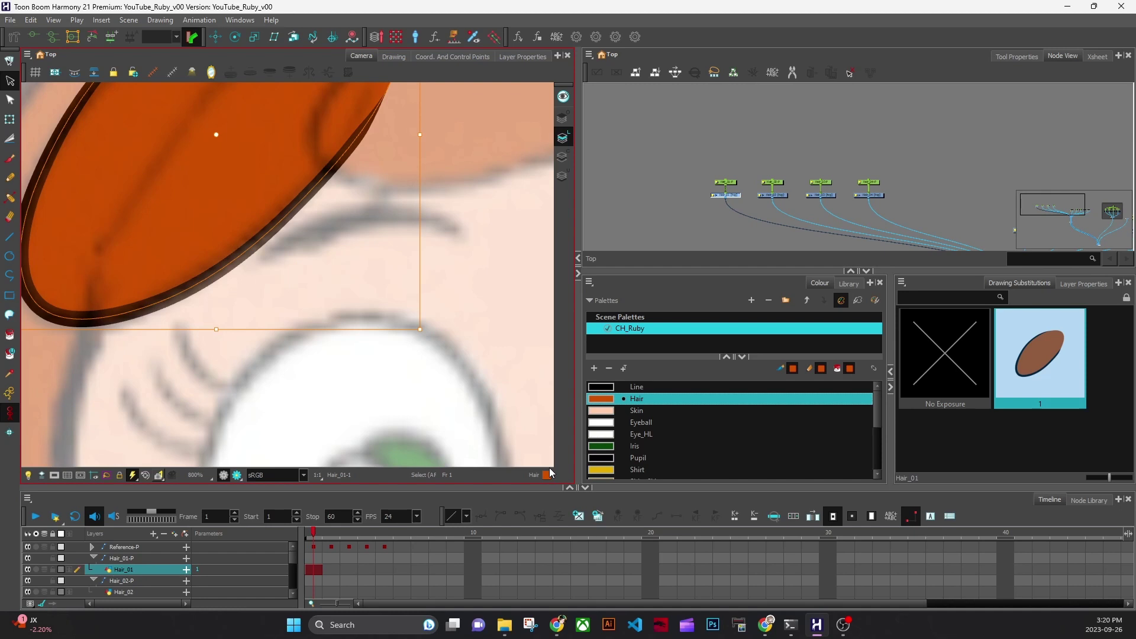
{"action": "left_click", "coordinate": [812, 227]}
{"action": "left_click", "coordinate": [267, 186]}
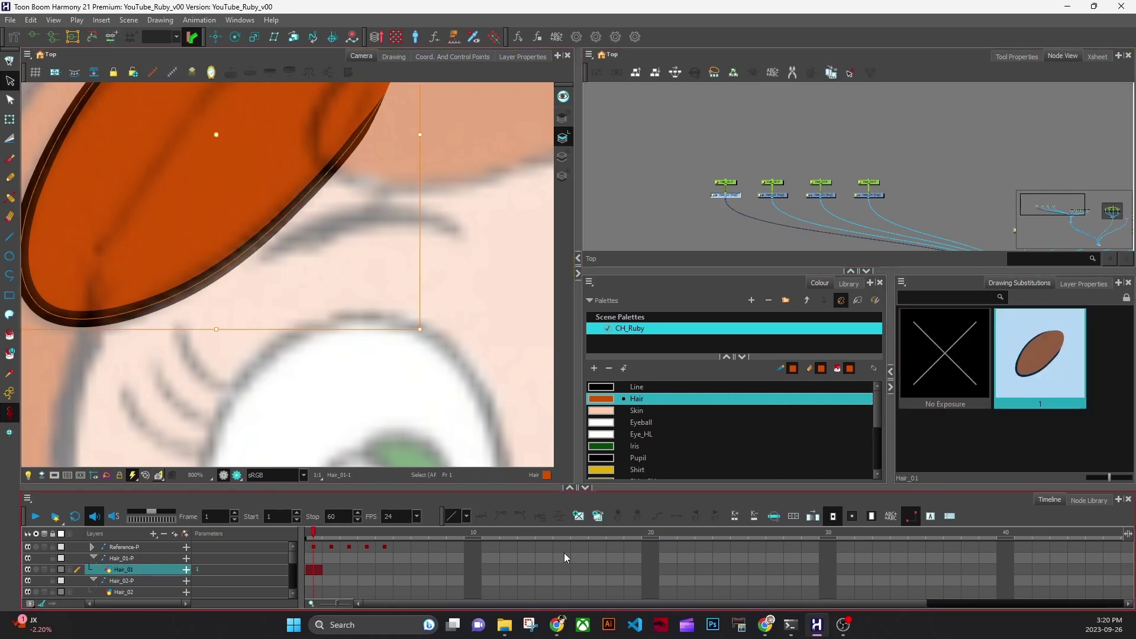
Rename the Hair_01 drawing on frame 1 as 1FR.
{"action": "key", "text": "ctrl+r"}
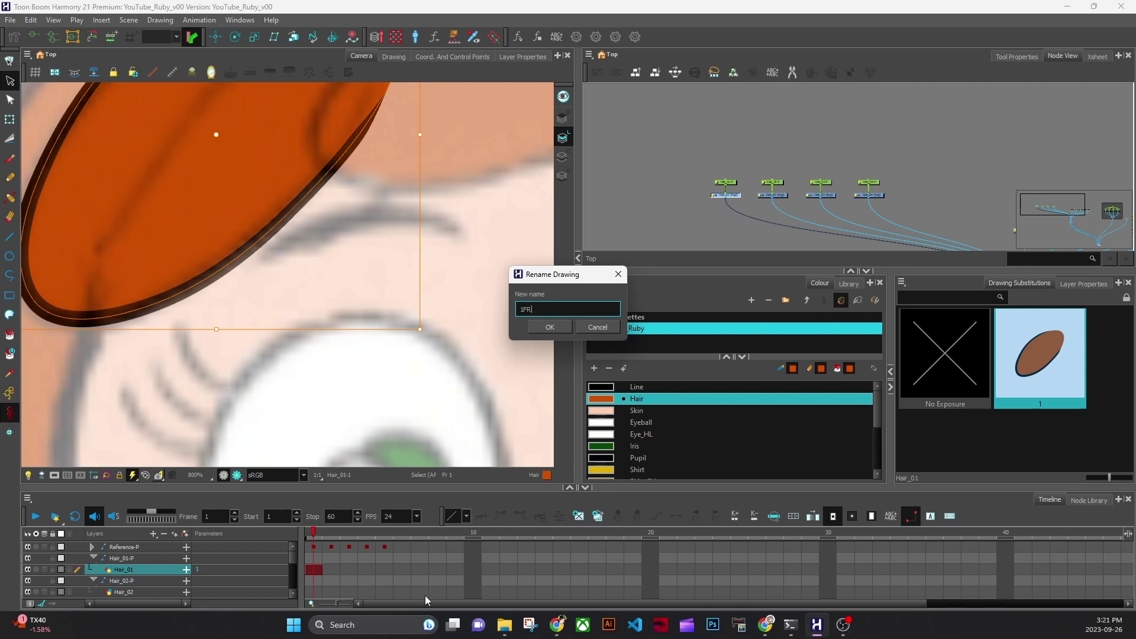
{"action": "left_click", "coordinate": [553, 327]}
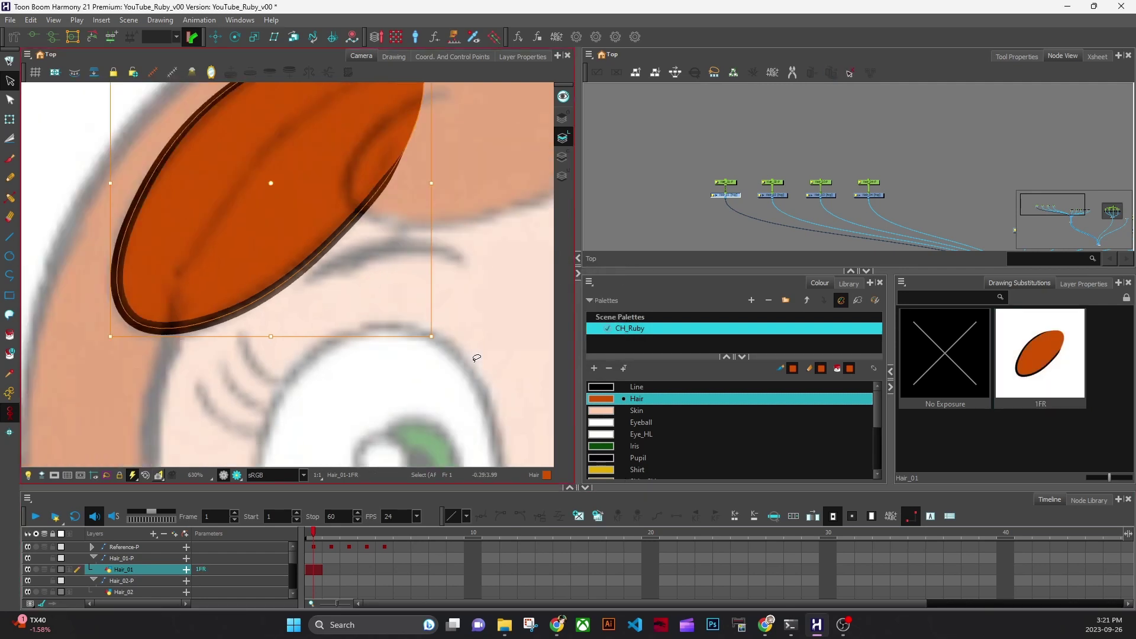
{"action": "scroll", "coordinate": [487, 360], "scroll_direction": "down", "scroll_amount": 4}
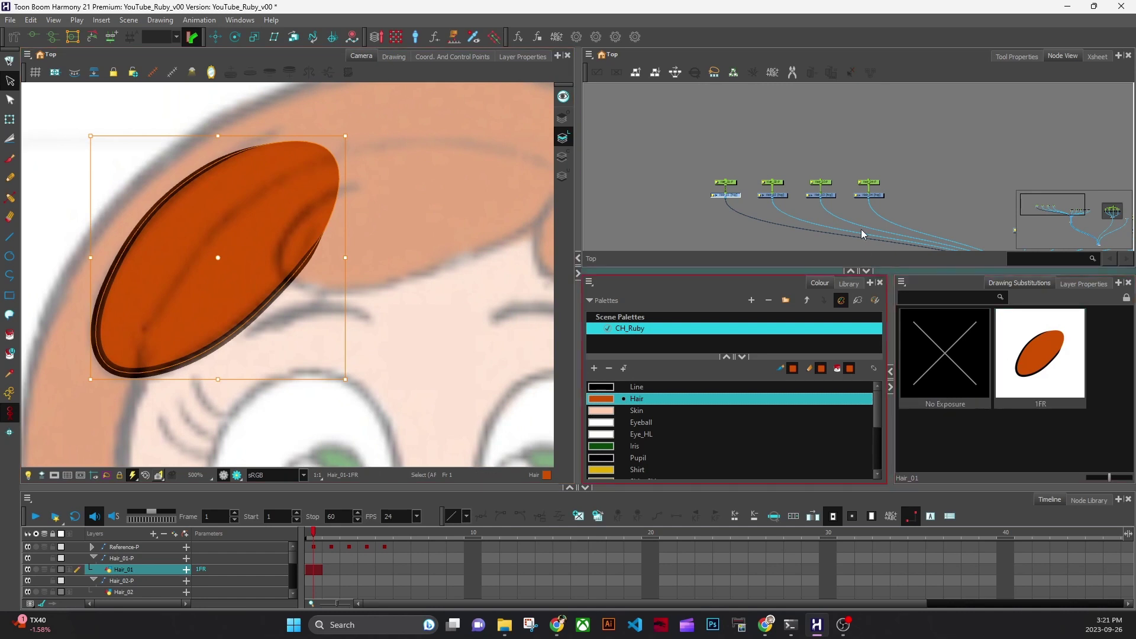
{"action": "left_click_drag", "start_coordinate": [918, 249], "coordinate": [922, 224]}
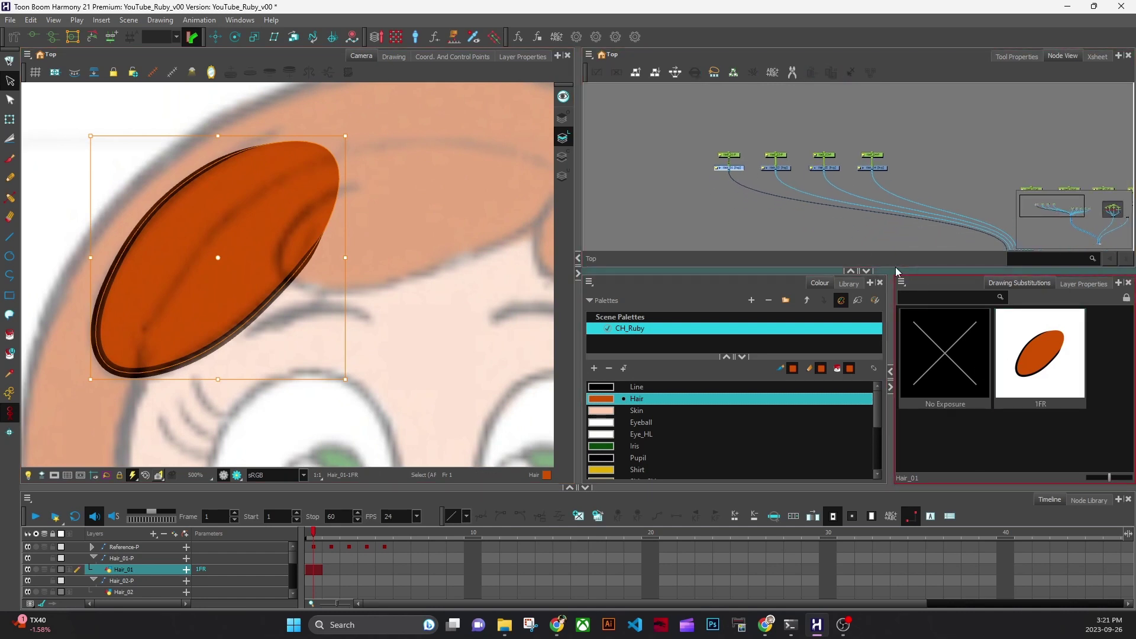
Enlarge the Node View area to show the four front hair nodes larger and clear the Hair_01 selection.
{"action": "scroll", "coordinate": [459, 325], "scroll_direction": "down", "scroll_amount": 1}
{"action": "left_click_drag", "start_coordinate": [467, 327], "coordinate": [414, 362]}
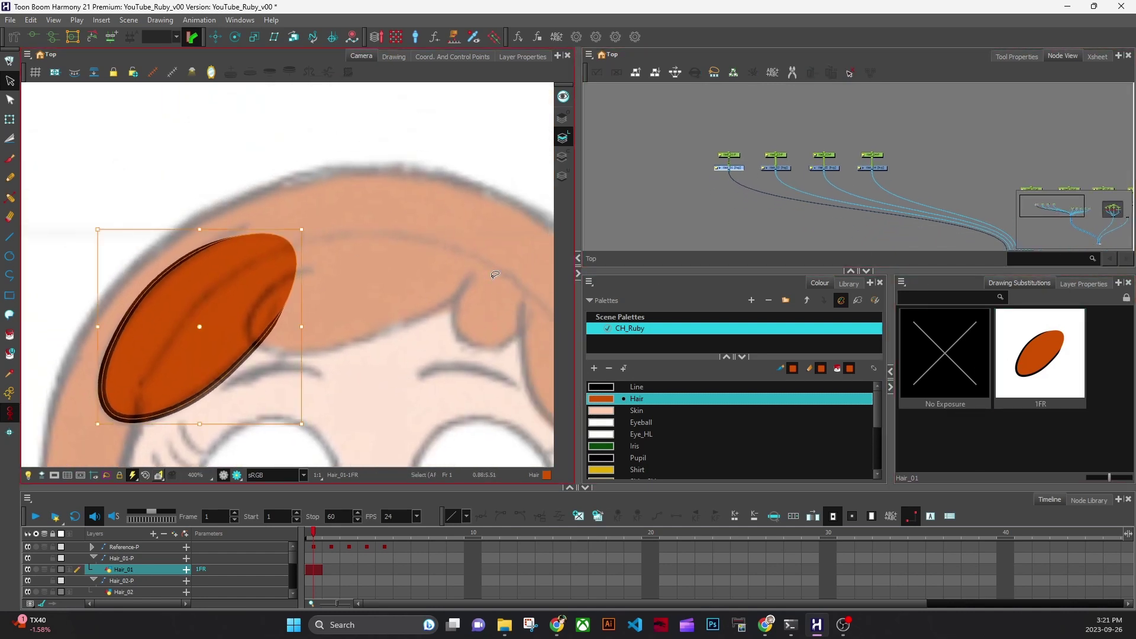
{"action": "left_click_drag", "start_coordinate": [480, 410], "coordinate": [407, 415]}
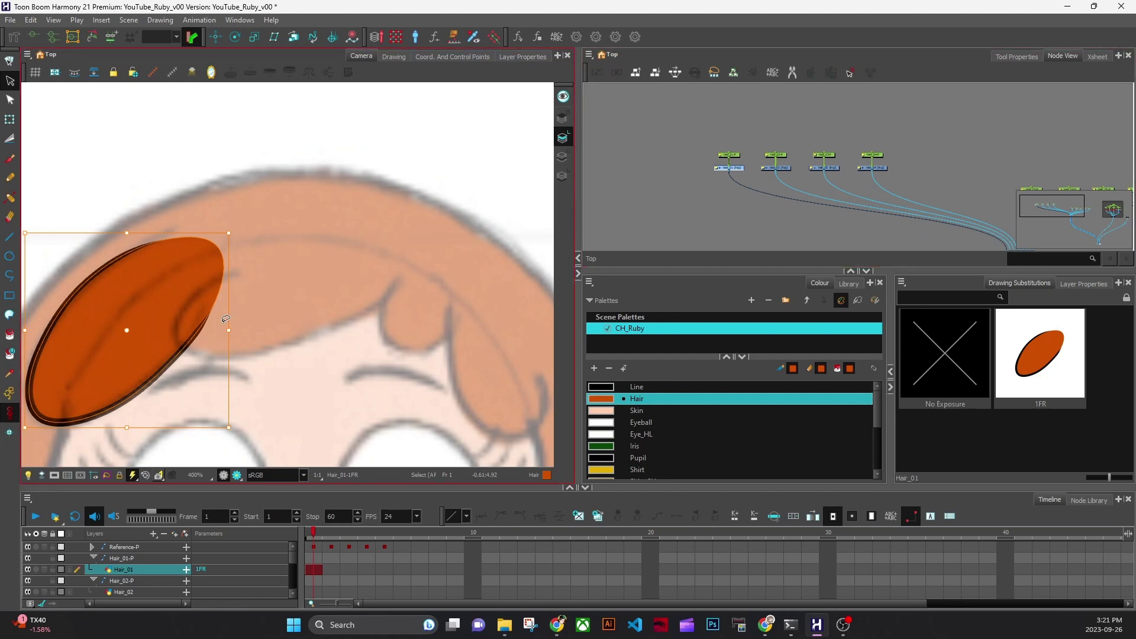
{"action": "left_click_drag", "start_coordinate": [822, 219], "coordinate": [805, 239]}
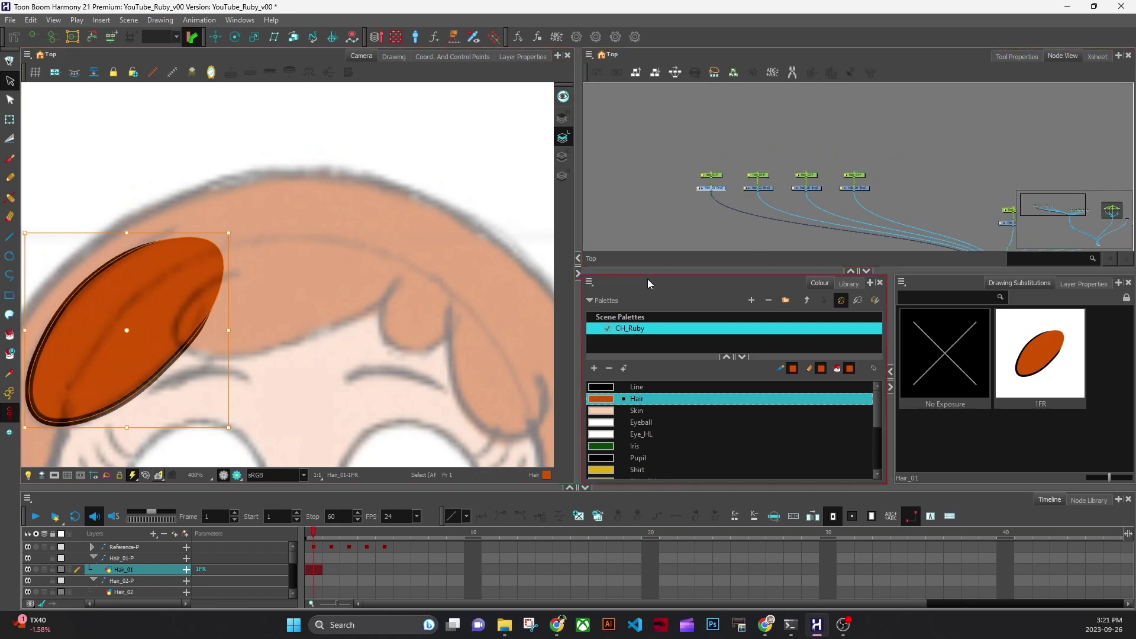
{"action": "left_click_drag", "start_coordinate": [647, 271], "coordinate": [647, 344]}
{"action": "left_click_drag", "start_coordinate": [577, 296], "coordinate": [563, 297]}
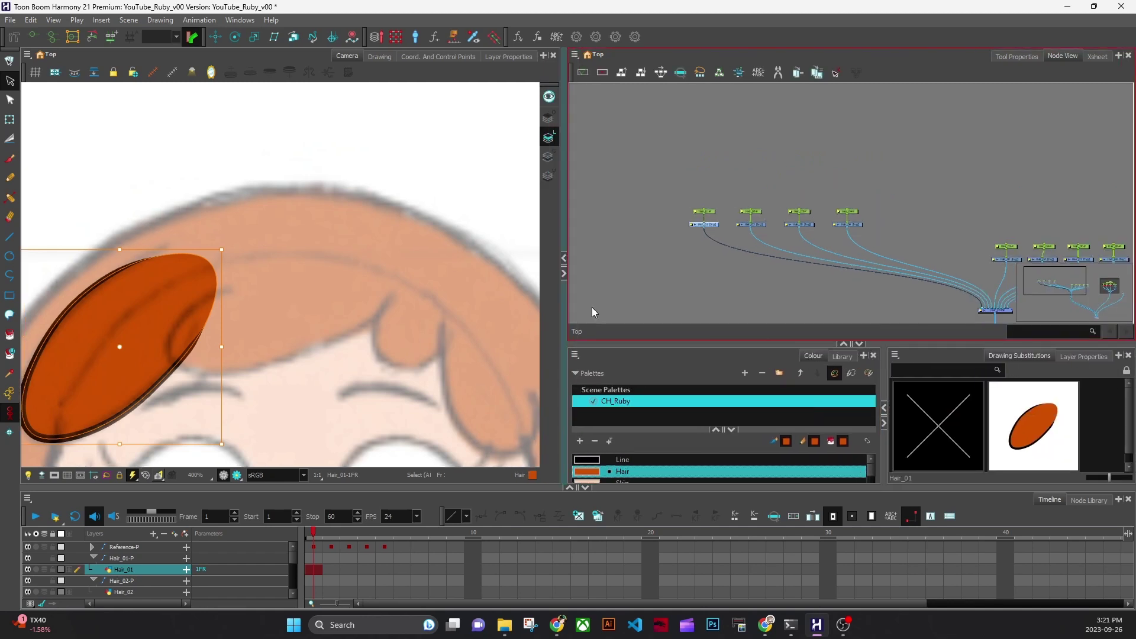
{"action": "scroll", "coordinate": [804, 281], "scroll_direction": "up", "scroll_amount": 3}
{"action": "left_click", "coordinate": [727, 273]}
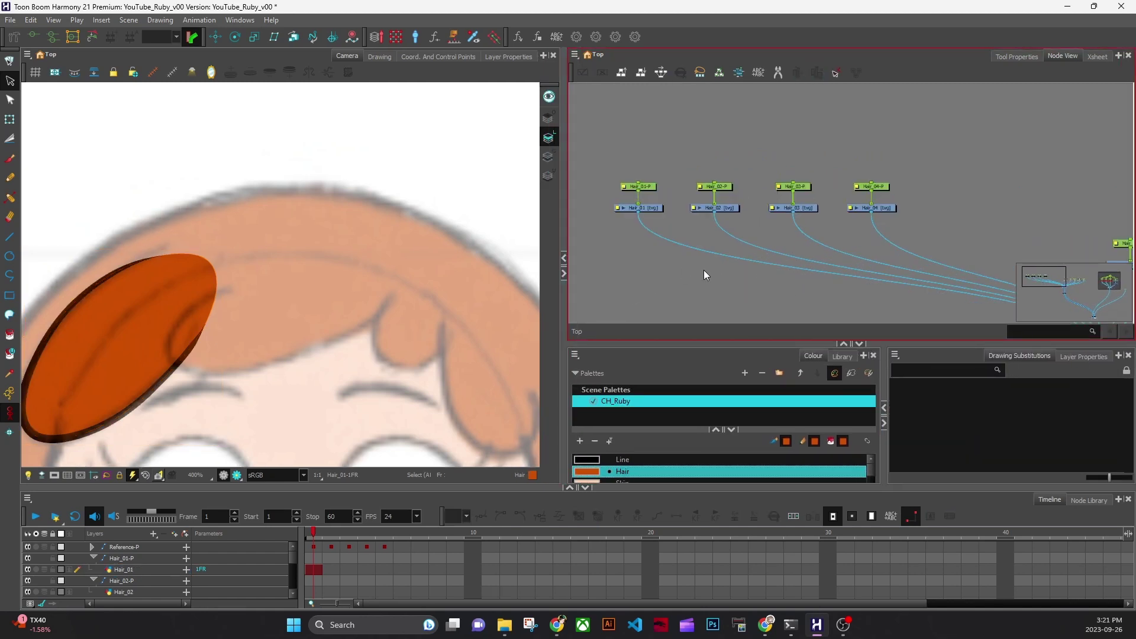
Draw a Line-coloured ellipse on Hair_02 and tilt it over the sketched fringe beside Hair_01.
{"action": "left_click", "coordinate": [10, 257]}
{"action": "left_click", "coordinate": [623, 460]}
{"action": "left_click", "coordinate": [715, 208]}
{"action": "mouse_move", "coordinate": [236, 289]}
{"action": "left_mouse_down"}
{"action": "mouse_move", "coordinate": [399, 342]}
{"action": "mouse_move", "coordinate": [432, 367]}
{"action": "mouse_move", "coordinate": [451, 335]}
{"action": "left_mouse_up"}
{"action": "key", "text": "alt+s"}
{"action": "mouse_move", "coordinate": [427, 294]}
{"action": "left_mouse_down"}
{"action": "mouse_move", "coordinate": [355, 285]}
{"action": "mouse_move", "coordinate": [398, 252]}
{"action": "left_mouse_up"}
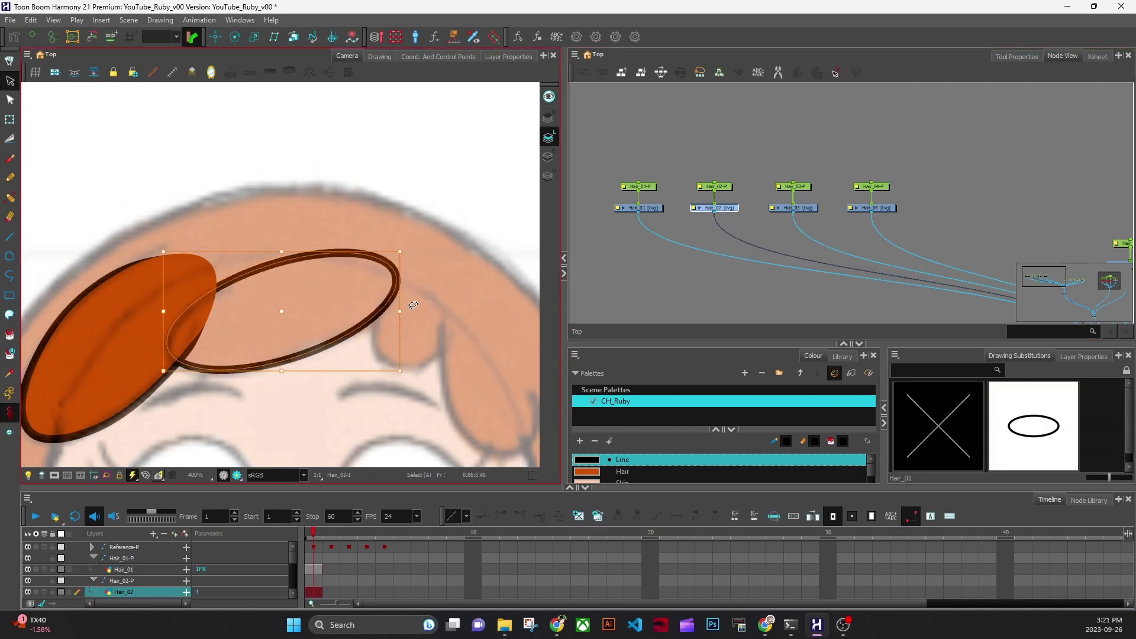
{"action": "scroll", "coordinate": [309, 313], "scroll_direction": "up", "scroll_amount": 2}
Move the hair composite node closer beneath the hair drawings and widen the Camera view.
{"action": "left_click_drag", "start_coordinate": [945, 321], "coordinate": [792, 235]}
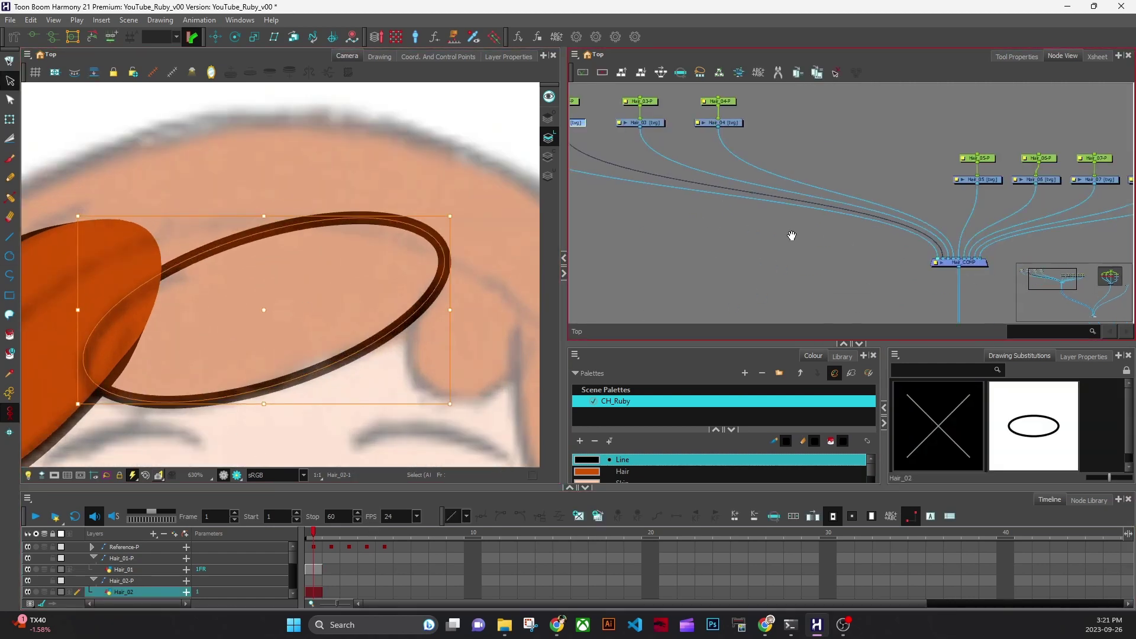
{"action": "left_click_drag", "start_coordinate": [960, 263], "coordinate": [835, 296]}
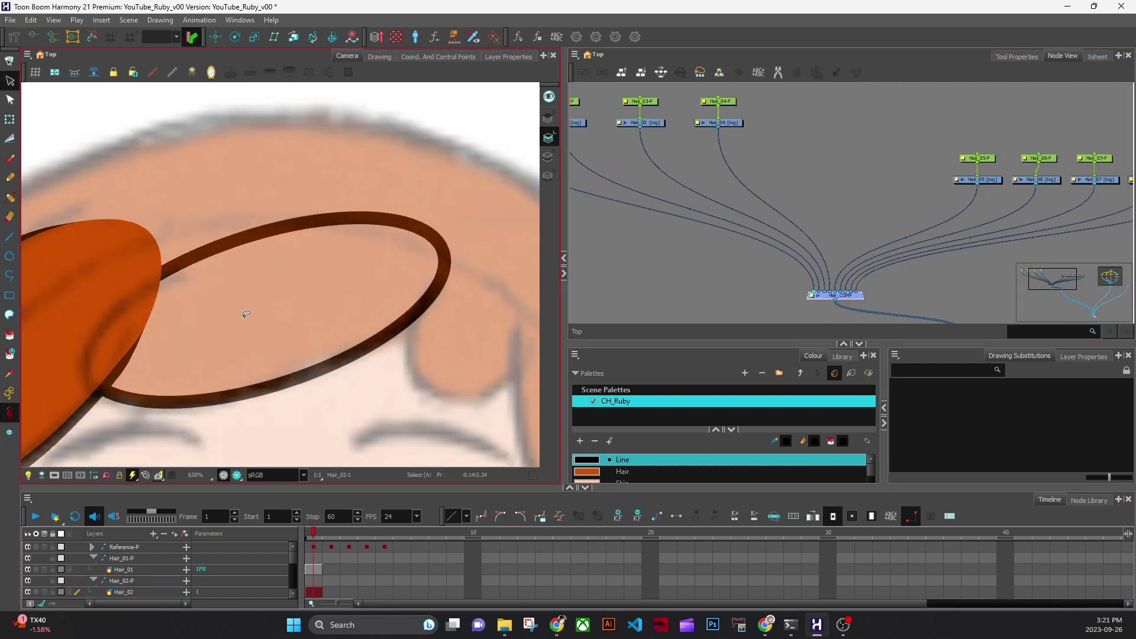
{"action": "left_click_drag", "start_coordinate": [564, 271], "coordinate": [616, 270]}
{"action": "left_click_drag", "start_coordinate": [376, 462], "coordinate": [369, 415]}
{"action": "scroll", "coordinate": [373, 385], "scroll_direction": "down", "scroll_amount": 2}
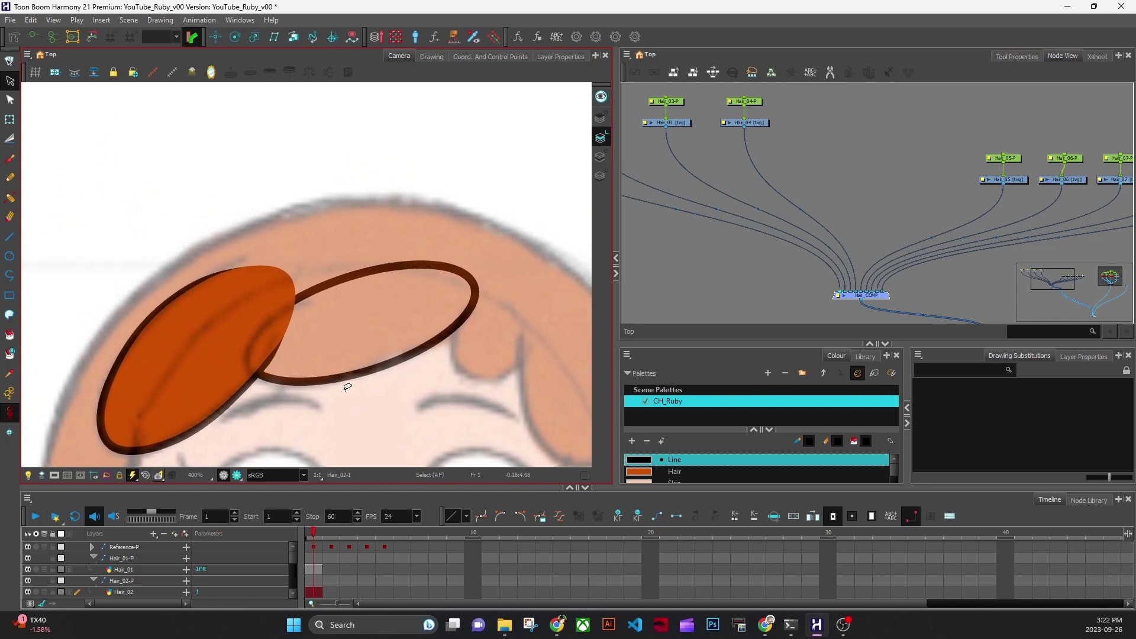
Set the Camera view to show the current drawing on top of the other layers.
{"action": "left_click_drag", "start_coordinate": [706, 283], "coordinate": [851, 310]}
{"action": "left_click", "coordinate": [40, 478]}
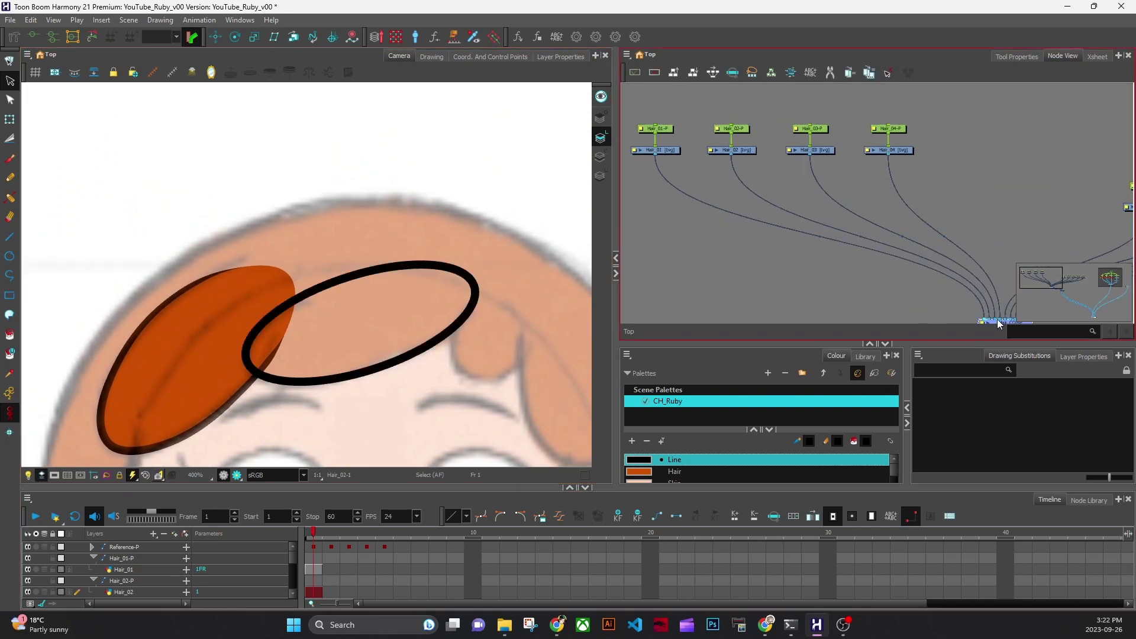
{"action": "left_click", "coordinate": [785, 268]}
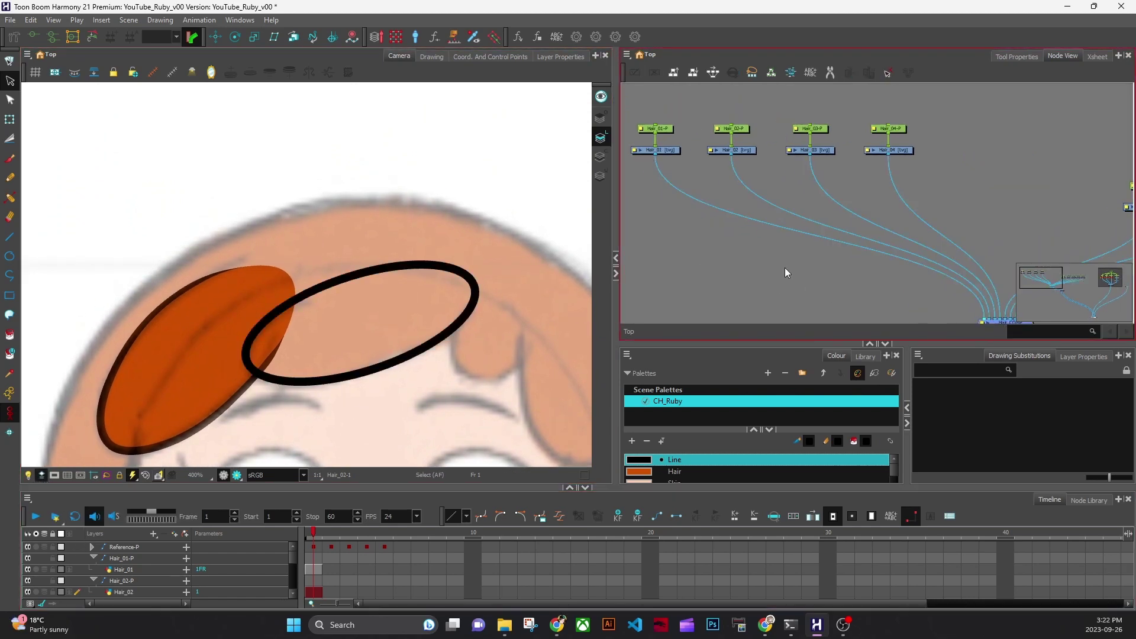
{"action": "left_click", "coordinate": [41, 476]}
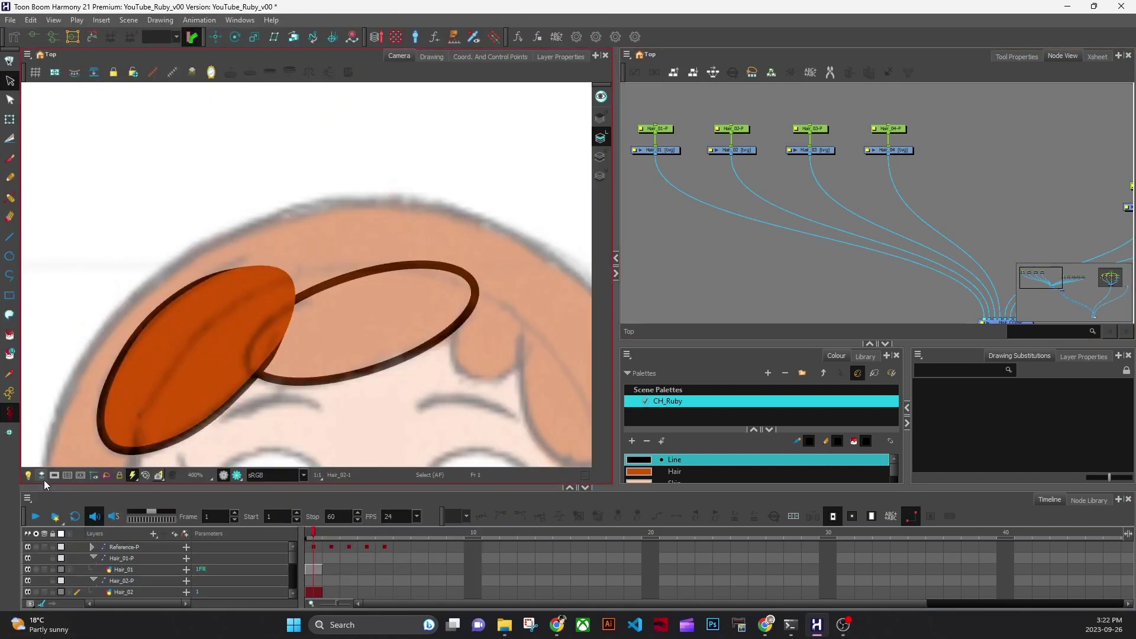
{"action": "left_click", "coordinate": [42, 477]}
Create colour art from the Hair_02 outline, fill it with the Hair colour, and return to the line art.
{"action": "scroll", "coordinate": [453, 367], "scroll_direction": "up", "scroll_amount": 3}
{"action": "left_click_drag", "start_coordinate": [462, 385], "coordinate": [446, 398]}
{"action": "left_click", "coordinate": [348, 391]}
{"action": "key", "text": "asterisk"}
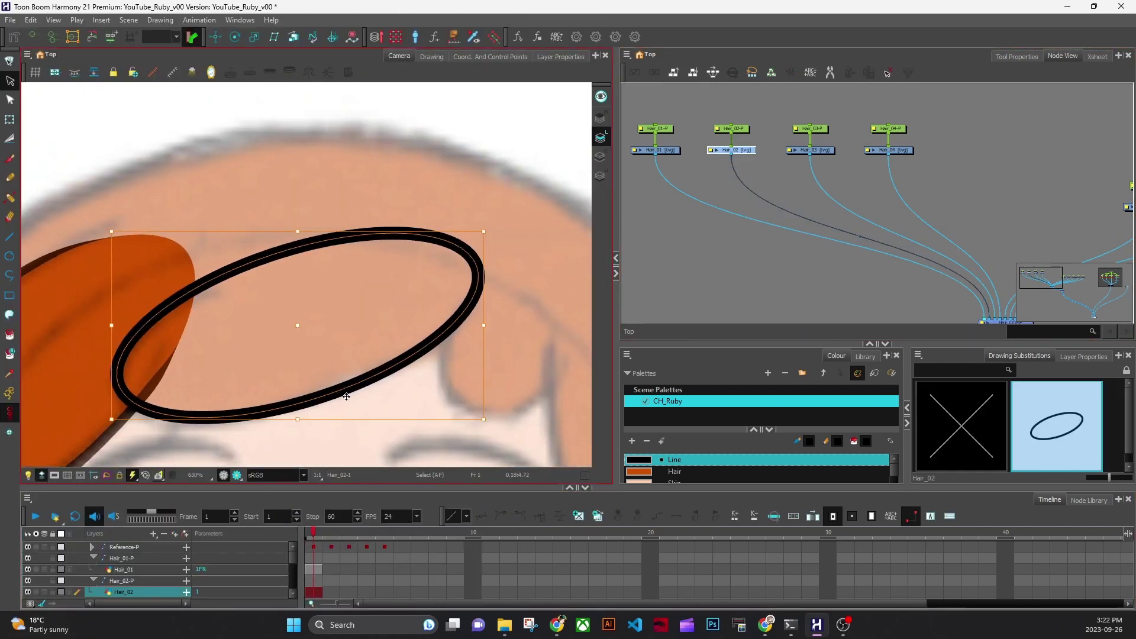
{"action": "left_click", "coordinate": [9, 335]}
{"action": "left_click", "coordinate": [601, 156]}
{"action": "left_click", "coordinate": [675, 472]}
{"action": "left_click", "coordinate": [408, 314]}
{"action": "left_click", "coordinate": [601, 139]}
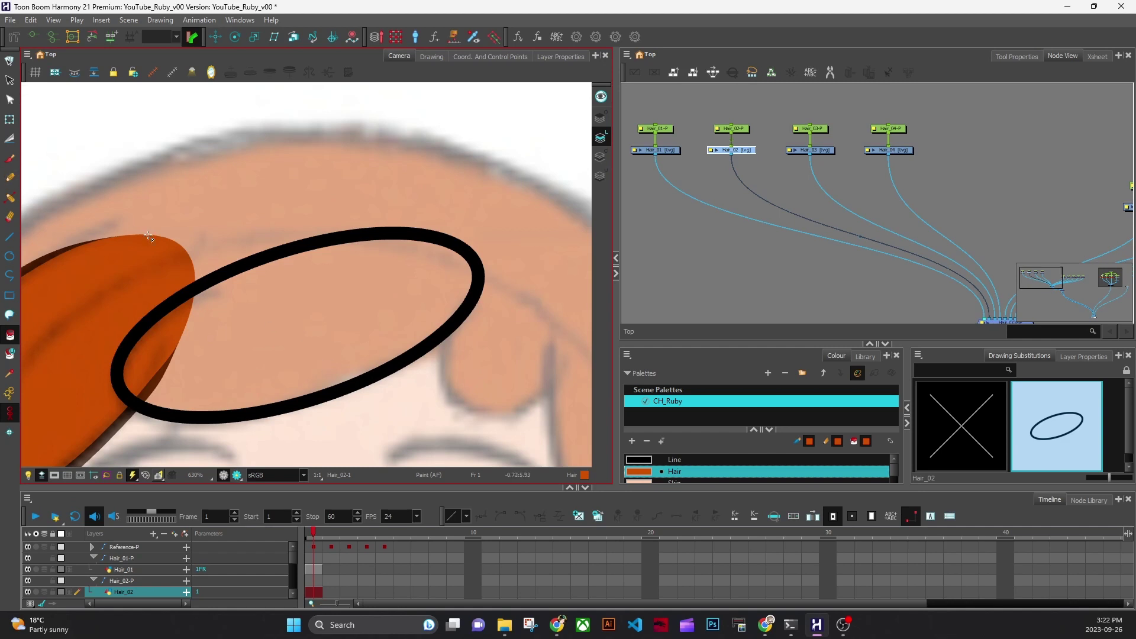
Add thickness points at the fringe-side end of the Hair_02 outline and thin the line there with the Pencil Editor.
{"action": "key", "text": "alt+s"}
{"action": "key", "text": "ctrl+a"}
{"action": "scroll", "coordinate": [406, 423], "scroll_direction": "down", "scroll_amount": 2}
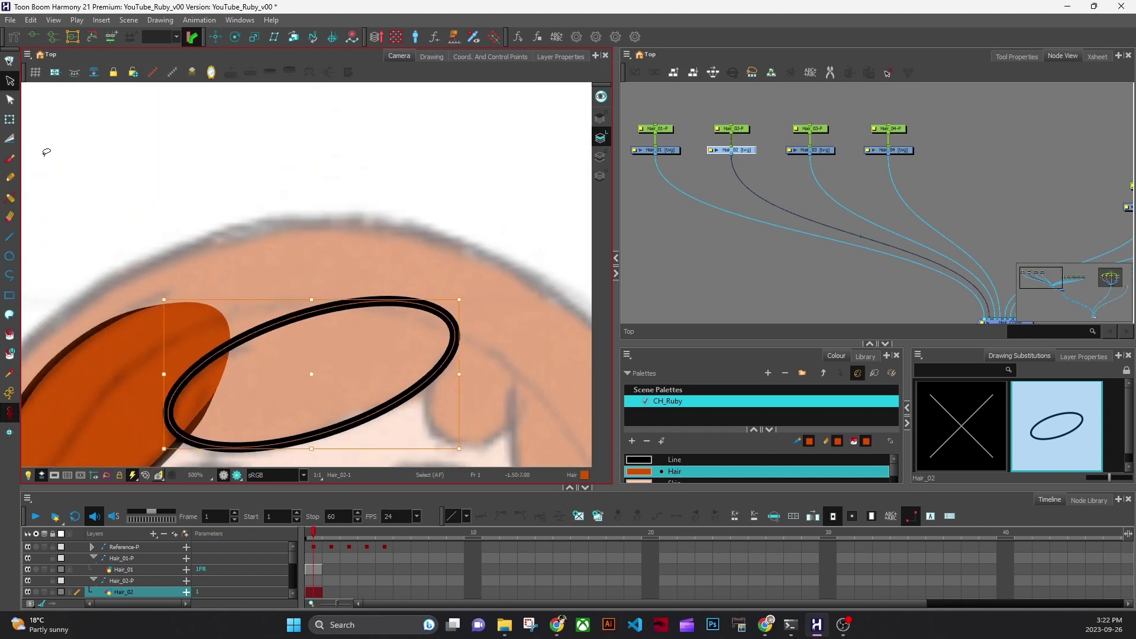
{"action": "left_click", "coordinate": [10, 198]}
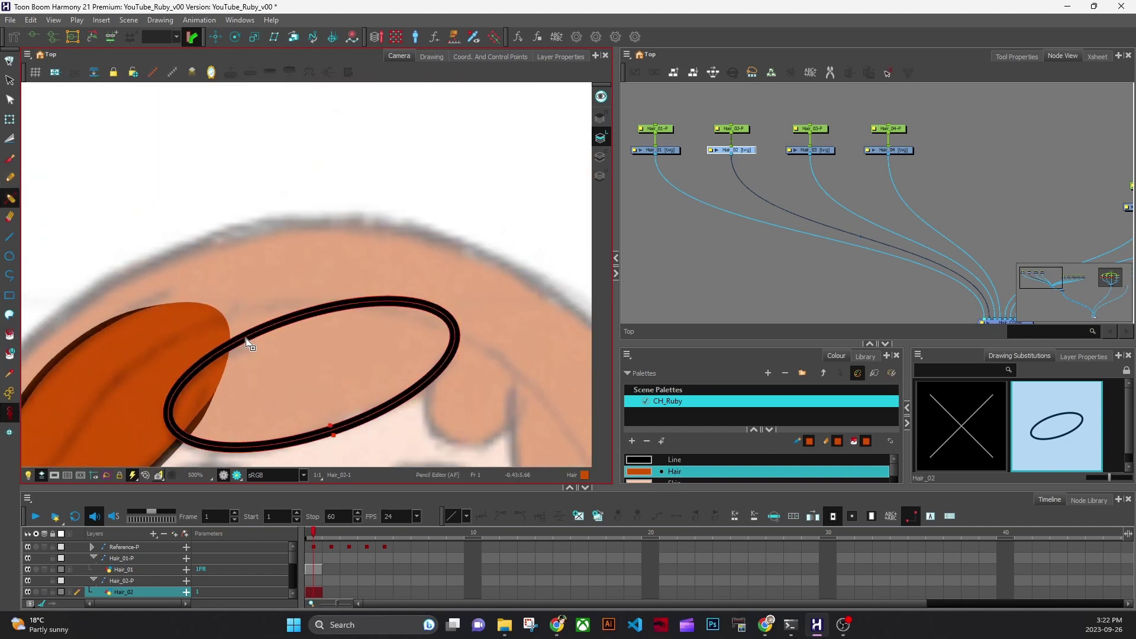
{"action": "left_click", "coordinate": [422, 306]}
{"action": "left_click", "coordinate": [454, 344], "text": "ctrl"}
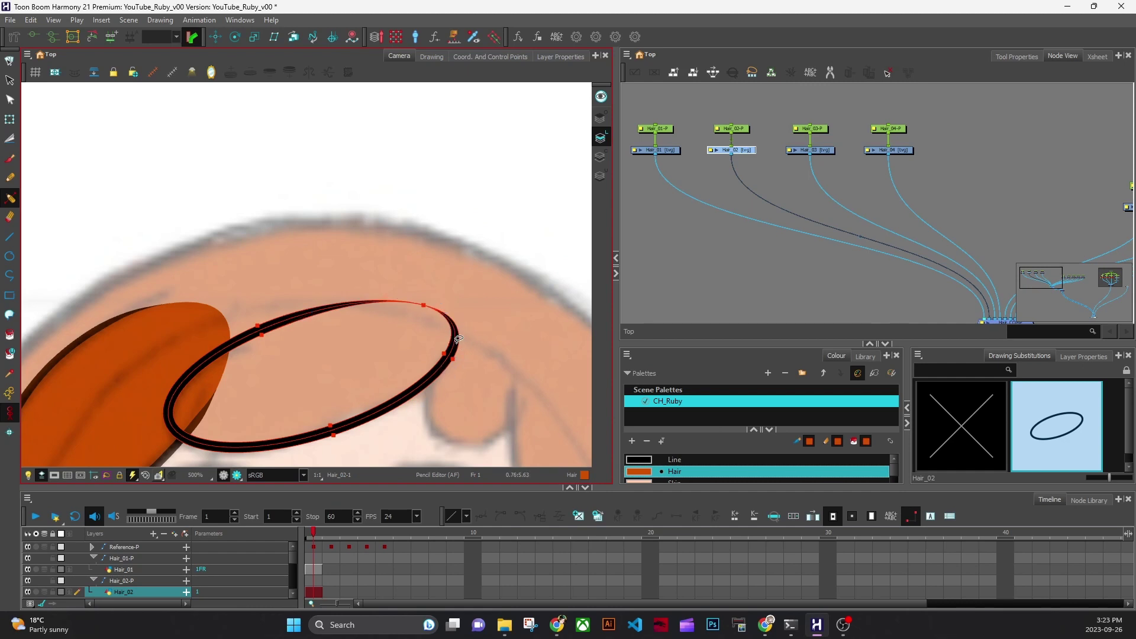
{"action": "left_click_drag", "start_coordinate": [458, 347], "coordinate": [453, 345]}
Taper the Hair_02 outline near Hair_01 so its upper edge has no visible line thickness.
{"action": "left_click", "coordinate": [316, 311], "text": "ctrl"}
{"action": "key", "text": "ctrl+z"}
{"action": "left_click", "coordinate": [41, 477]}
{"action": "left_click", "coordinate": [43, 477]}
{"action": "left_click_drag", "start_coordinate": [264, 344], "coordinate": [257, 290]}
{"action": "left_click", "coordinate": [10, 81]}
{"action": "scroll", "coordinate": [472, 387], "scroll_direction": "down", "scroll_amount": 1}
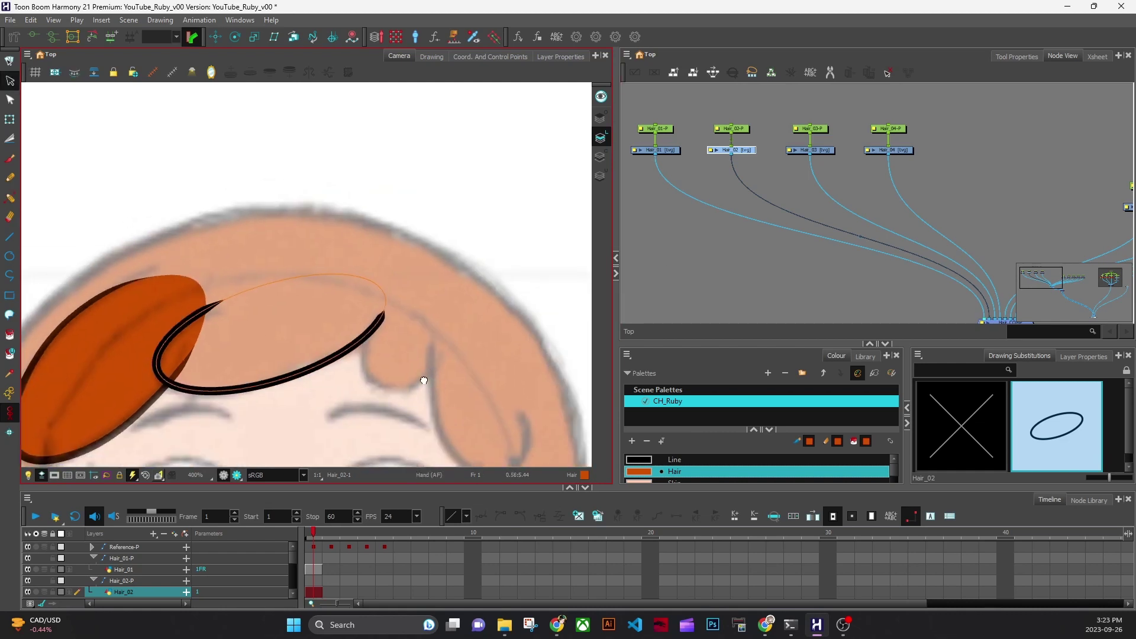
Draw a Line-coloured ellipse on Hair_03 over the small sketched lock next to Hair_02.
{"action": "left_click", "coordinate": [810, 150]}
{"action": "scroll", "coordinate": [461, 344], "scroll_direction": "up", "scroll_amount": 2}
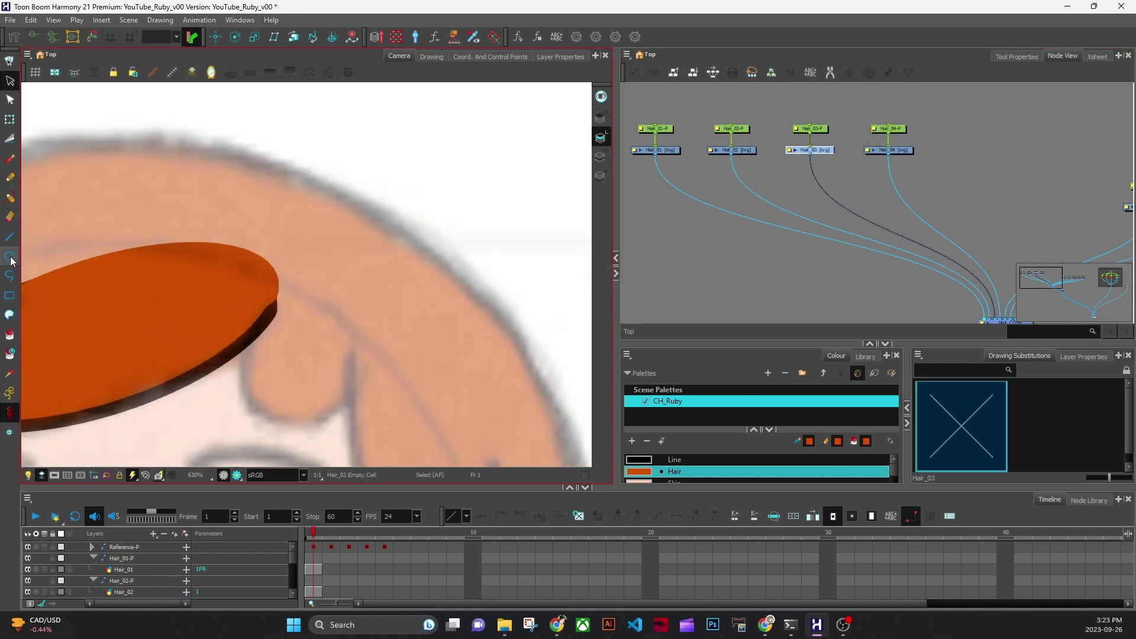
{"action": "left_click", "coordinate": [10, 257]}
{"action": "left_click", "coordinate": [732, 150]}
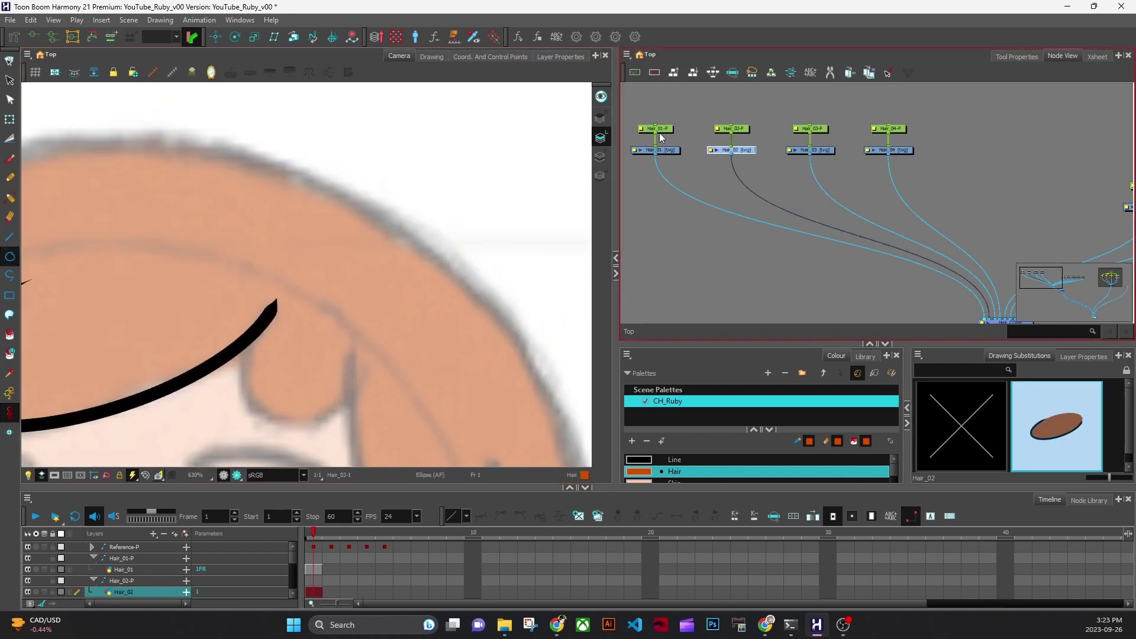
{"action": "left_click", "coordinate": [657, 151]}
{"action": "left_click", "coordinate": [811, 150]}
{"action": "left_click", "coordinate": [698, 460]}
{"action": "left_click_drag", "start_coordinate": [256, 270], "coordinate": [377, 417]}
Move and resize the Hair_03 ellipse to fit the small sketched lock.
{"action": "key", "text": "alt+s"}
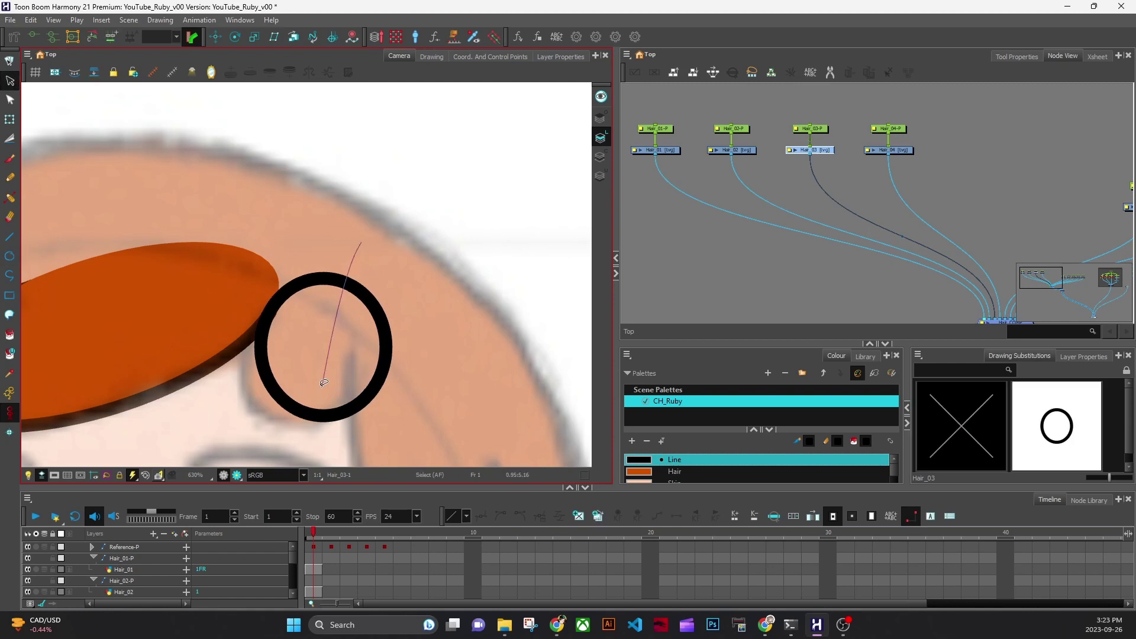
{"action": "left_click_drag", "start_coordinate": [328, 350], "coordinate": [309, 362]}
{"action": "left_click_drag", "start_coordinate": [340, 284], "coordinate": [365, 266]}
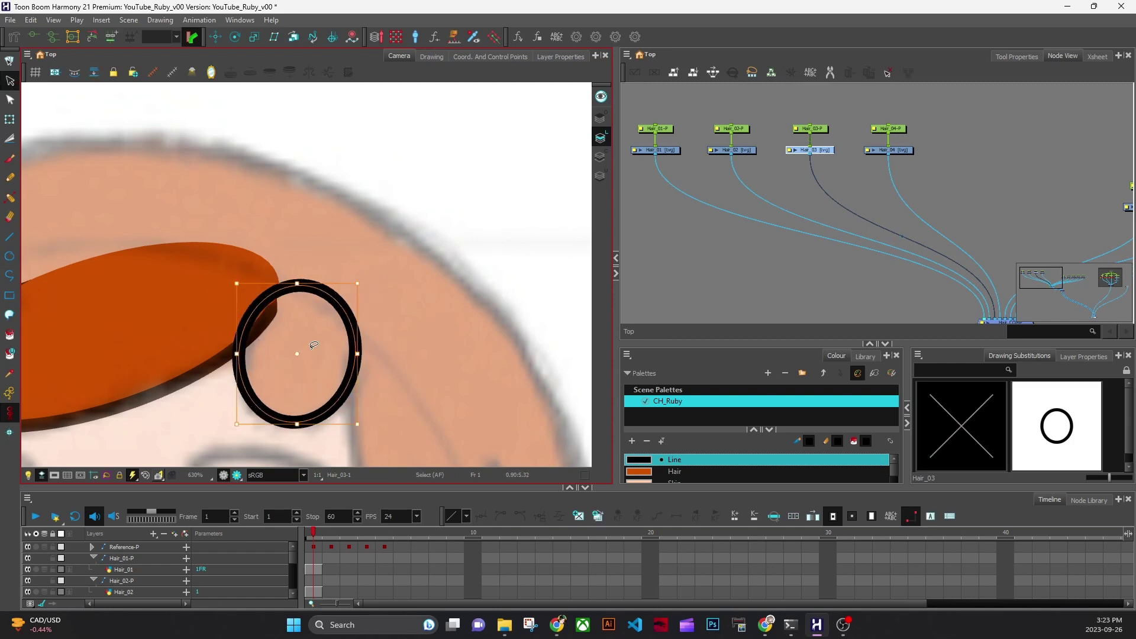
{"action": "left_click_drag", "start_coordinate": [306, 383], "coordinate": [310, 375]}
{"action": "left_click_drag", "start_coordinate": [301, 417], "coordinate": [300, 427]}
{"action": "left_click_drag", "start_coordinate": [362, 352], "coordinate": [367, 352]}
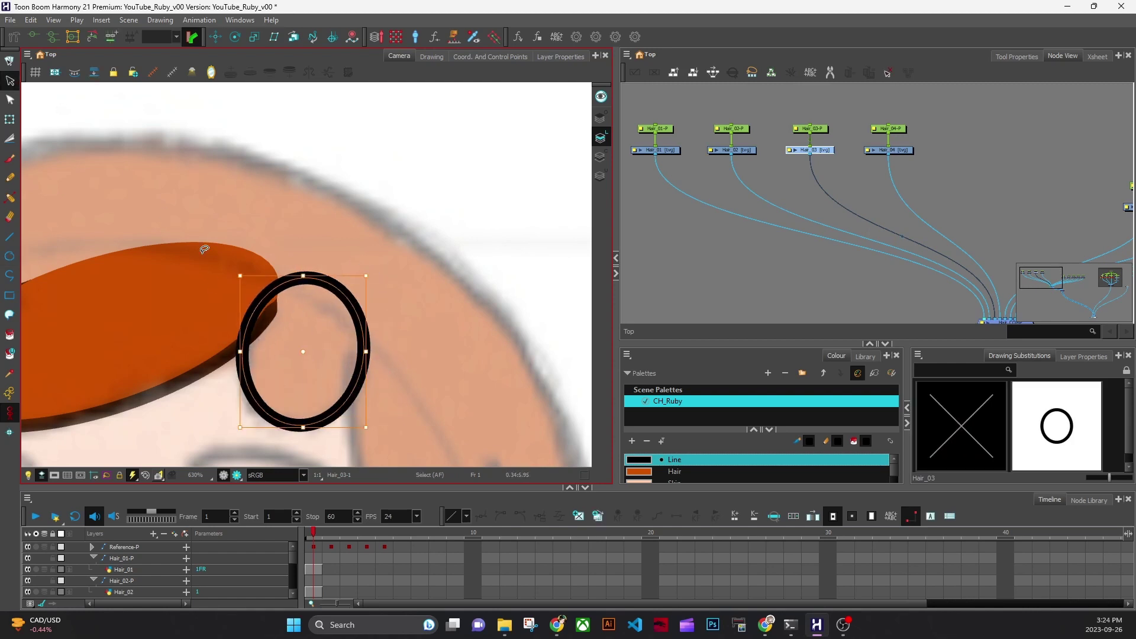
Fill the Hair_03 ellipse with the Hair colour on the colour art and return to the line art.
{"action": "key", "text": "l"}
{"action": "key", "text": "alt+i"}
{"action": "left_click", "coordinate": [675, 472]}
{"action": "key", "text": "l"}
Thin the upper part of the Hair_03 outline with the Pencil Editor, tapering it on both sides.
{"action": "key", "text": "shift+F4"}
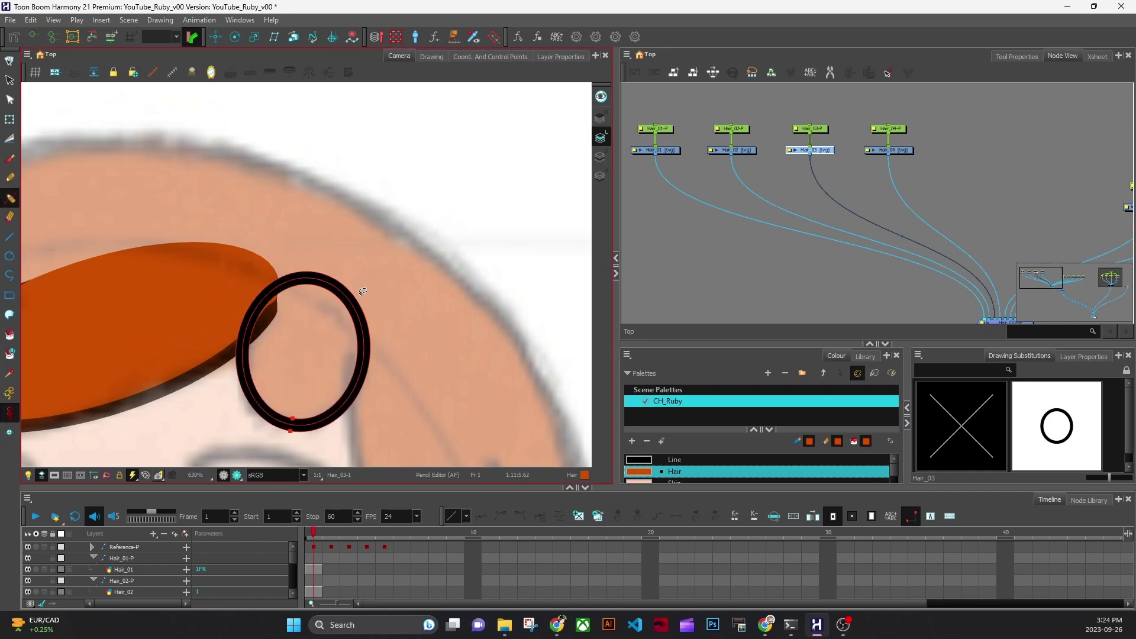
{"action": "left_click", "coordinate": [367, 360], "text": "alt"}
{"action": "left_click_drag", "start_coordinate": [307, 272], "coordinate": [307, 278]}
{"action": "left_click_drag", "start_coordinate": [252, 302], "coordinate": [258, 306]}
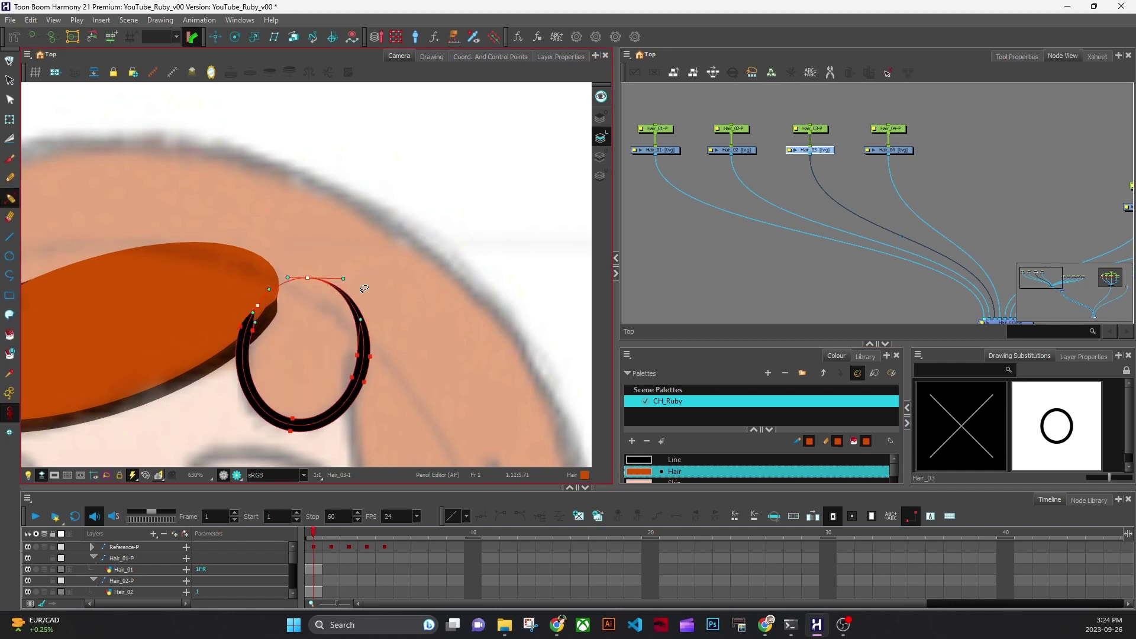
{"action": "left_click_drag", "start_coordinate": [369, 358], "coordinate": [364, 358]}
Draw a tall Line-coloured ellipse on Hair_04 over the long sketched lock beside Hair_03.
{"action": "left_click", "coordinate": [890, 150]}
{"action": "left_click_drag", "start_coordinate": [493, 421], "coordinate": [386, 264]}
{"action": "left_click", "coordinate": [9, 256]}
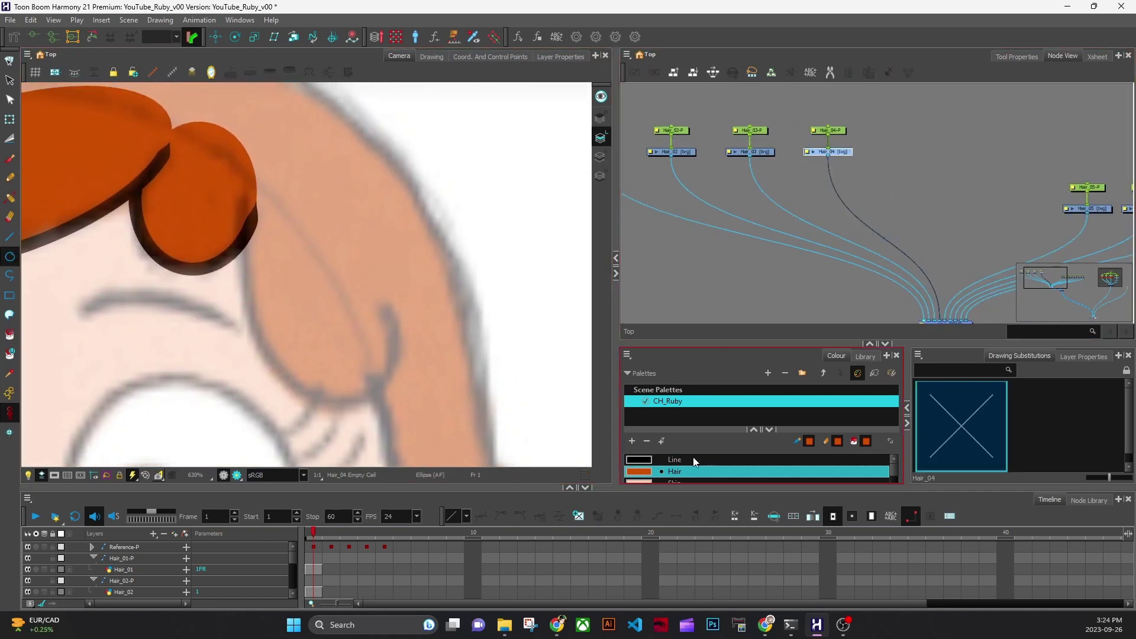
{"action": "left_click", "coordinate": [694, 461]}
{"action": "mouse_move", "coordinate": [249, 171]}
{"action": "left_mouse_down"}
{"action": "mouse_move", "coordinate": [406, 408]}
{"action": "mouse_move", "coordinate": [425, 400]}
{"action": "left_mouse_up"}
Reposition and narrow the Hair_04 ellipse, and adjust its lower curve to match the sketched lock.
{"action": "key", "text": "alt+s"}
{"action": "left_click", "coordinate": [409, 329]}
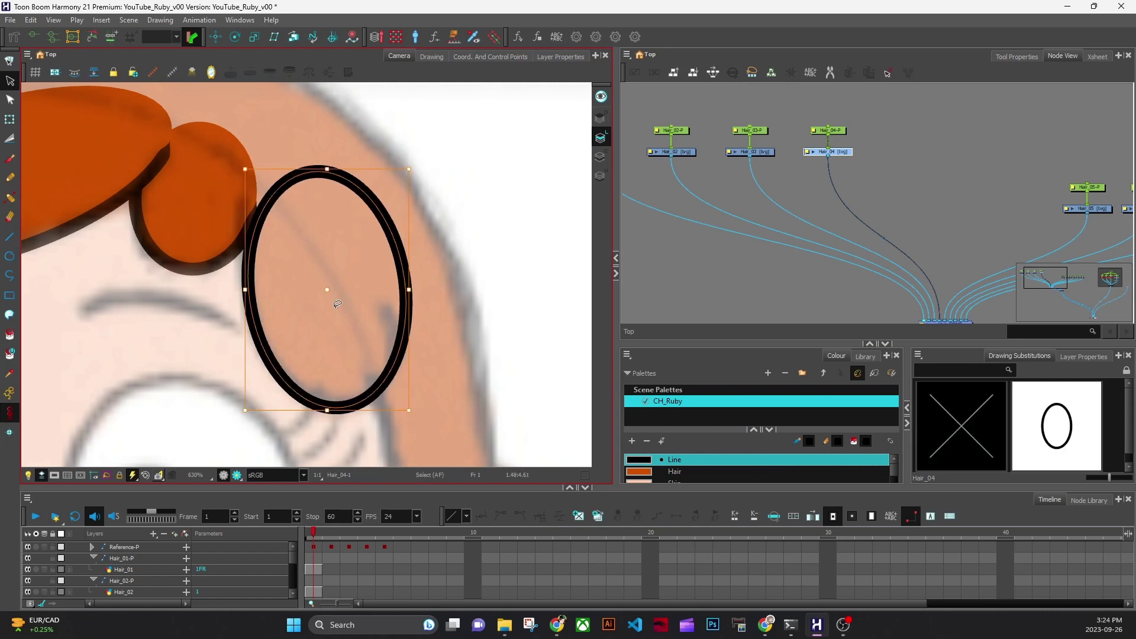
{"action": "left_click_drag", "start_coordinate": [332, 300], "coordinate": [330, 294]}
{"action": "left_click_drag", "start_coordinate": [406, 285], "coordinate": [395, 285]}
{"action": "left_click_drag", "start_coordinate": [410, 158], "coordinate": [399, 138]}
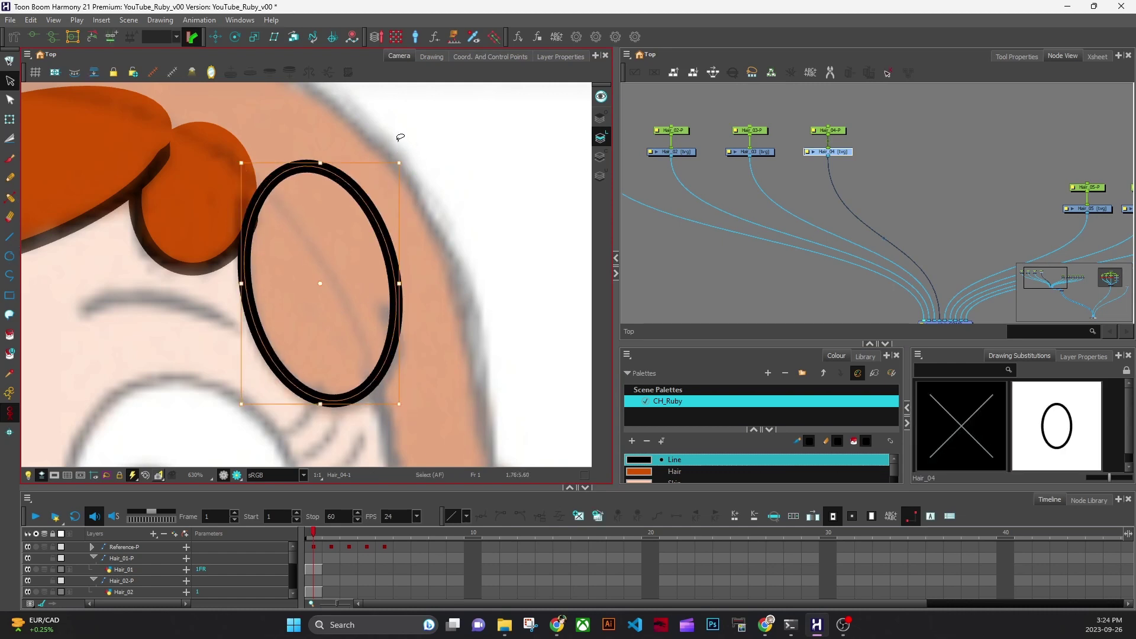
{"action": "left_click_drag", "start_coordinate": [325, 285], "coordinate": [323, 283]}
{"action": "left_click_drag", "start_coordinate": [378, 385], "coordinate": [387, 393]}
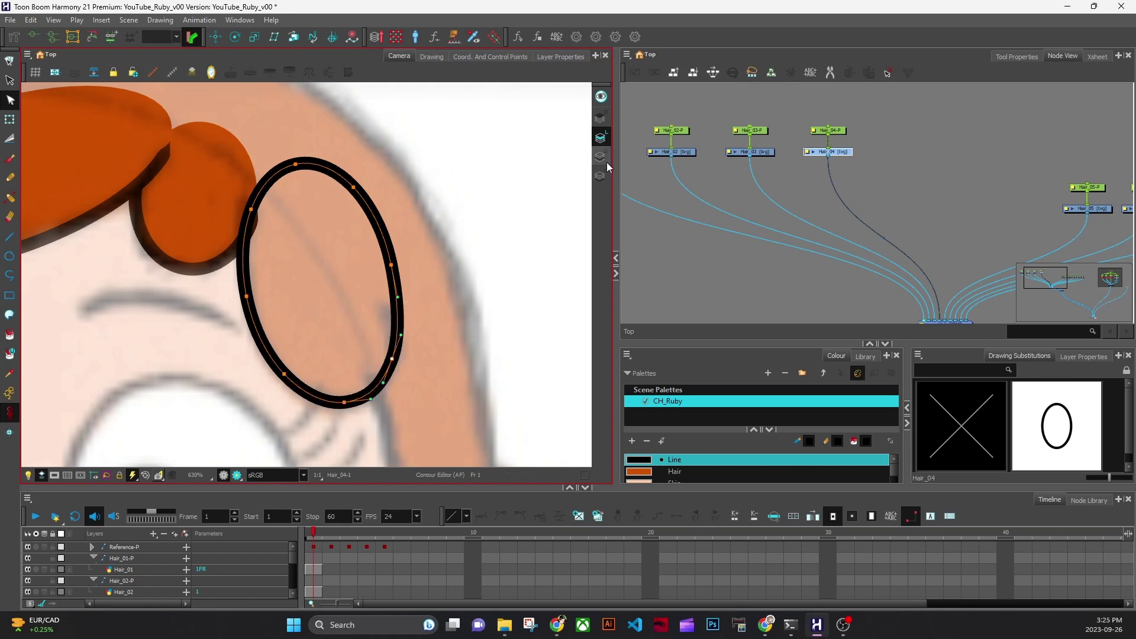
Fill the Hair_04 ellipse with the Hair colour on the colour art and return to the line art.
{"action": "left_click", "coordinate": [10, 80]}
{"action": "left_click", "coordinate": [601, 156]}
{"action": "left_click", "coordinate": [10, 335]}
{"action": "left_click", "coordinate": [675, 472]}
{"action": "left_click", "coordinate": [331, 284]}
{"action": "left_click", "coordinate": [601, 138]}
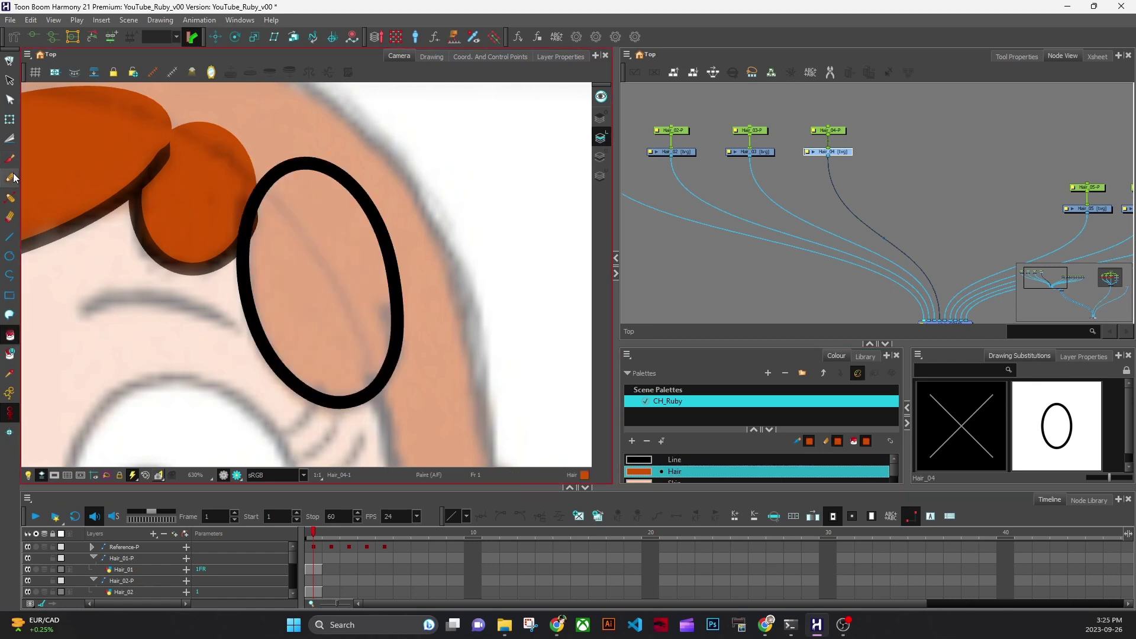
Add thickness points on both sides of the Hair_04 outline and thin its upper arc to nothing.
{"action": "left_click", "coordinate": [9, 198]}
{"action": "left_click", "coordinate": [274, 172]}
{"action": "left_click", "coordinate": [251, 213], "text": "ctrl"}
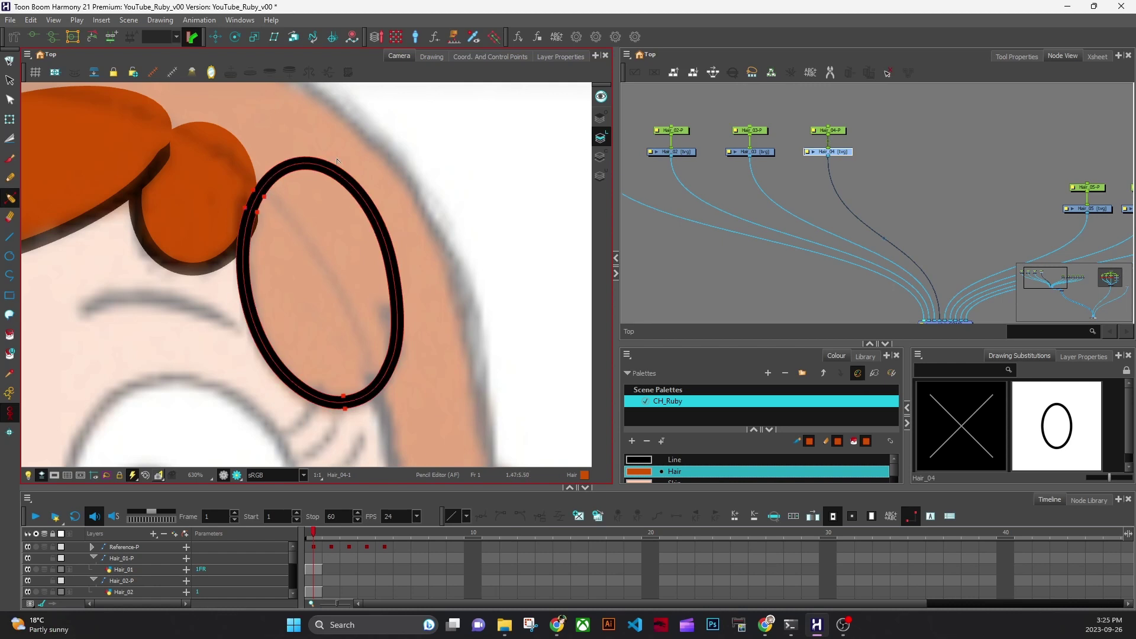
{"action": "left_click", "coordinate": [396, 295], "text": "ctrl"}
{"action": "left_click", "coordinate": [400, 333], "text": "ctrl"}
{"action": "left_click_drag", "start_coordinate": [264, 197], "coordinate": [248, 160]}
{"action": "left_click_drag", "start_coordinate": [403, 295], "coordinate": [396, 296]}
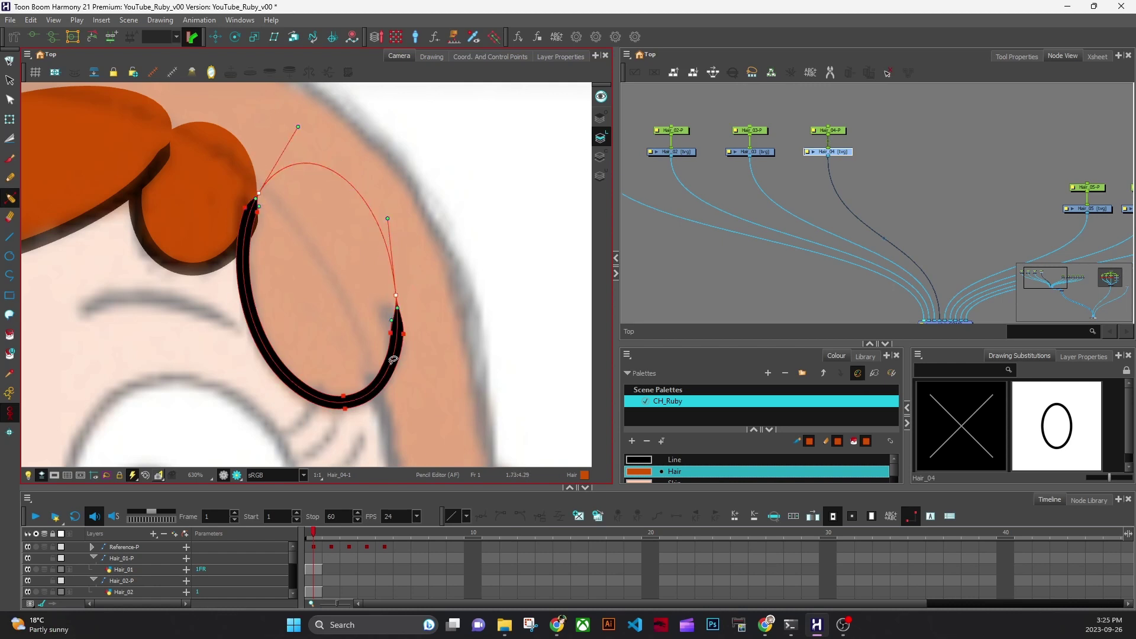
Add further thickness points below both ends of the Hair_04 line and smooth the tapers.
{"action": "left_click", "coordinate": [391, 360], "text": "ctrl"}
{"action": "left_click_drag", "start_coordinate": [403, 335], "coordinate": [402, 334]}
{"action": "left_click", "coordinate": [245, 242], "text": "ctrl"}
{"action": "left_click_drag", "start_coordinate": [256, 213], "coordinate": [253, 216]}
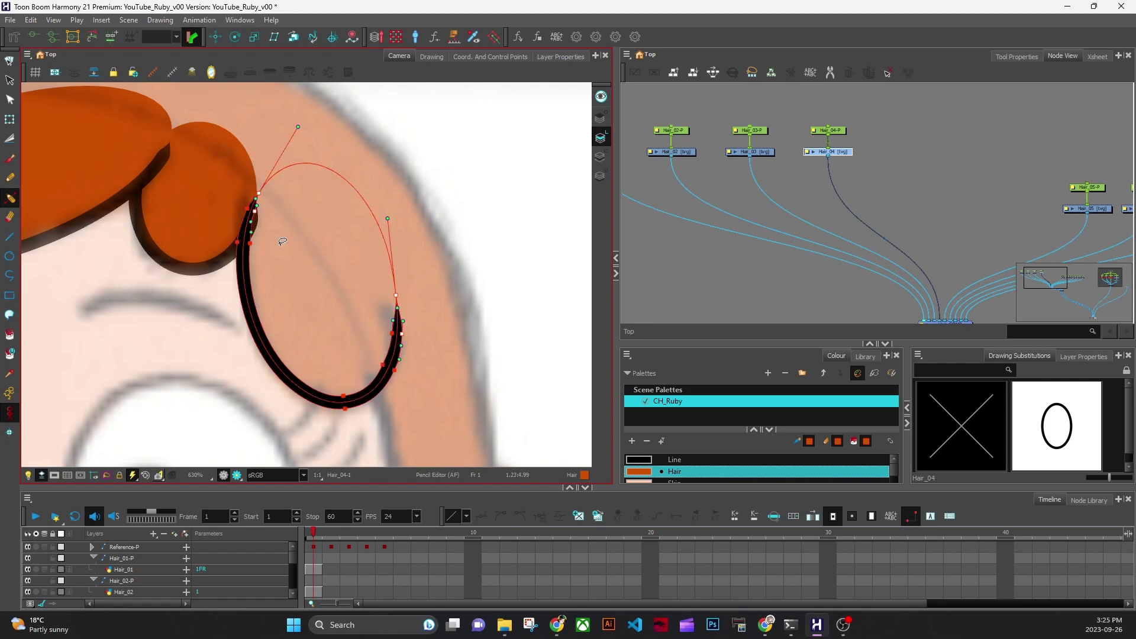
{"action": "left_click", "coordinate": [654, 292]}
Reshape the upper contour of the Hair_04 fill with the Contour Editor, extending it up and toward the neighbouring lock.
{"action": "left_click_drag", "start_coordinate": [306, 285], "coordinate": [307, 291]}
{"action": "scroll", "coordinate": [308, 290], "scroll_direction": "up", "scroll_amount": 1}
{"action": "left_click", "coordinate": [317, 384]}
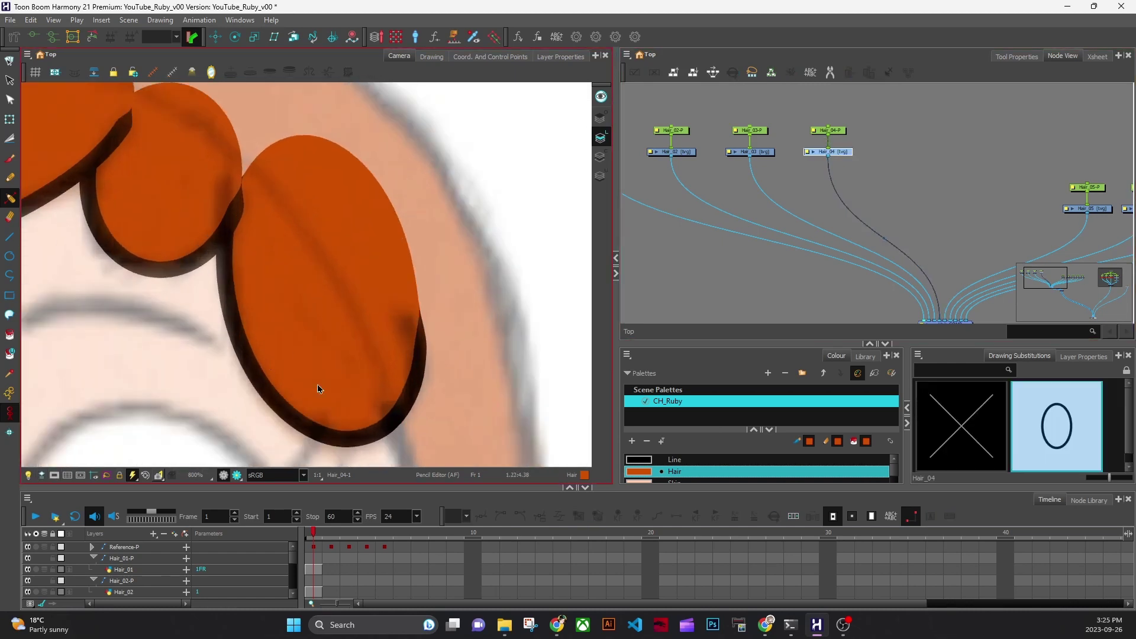
{"action": "key", "text": "alt+s"}
{"action": "left_click", "coordinate": [254, 266]}
{"action": "key", "text": "alt+q"}
{"action": "left_click", "coordinate": [231, 190]}
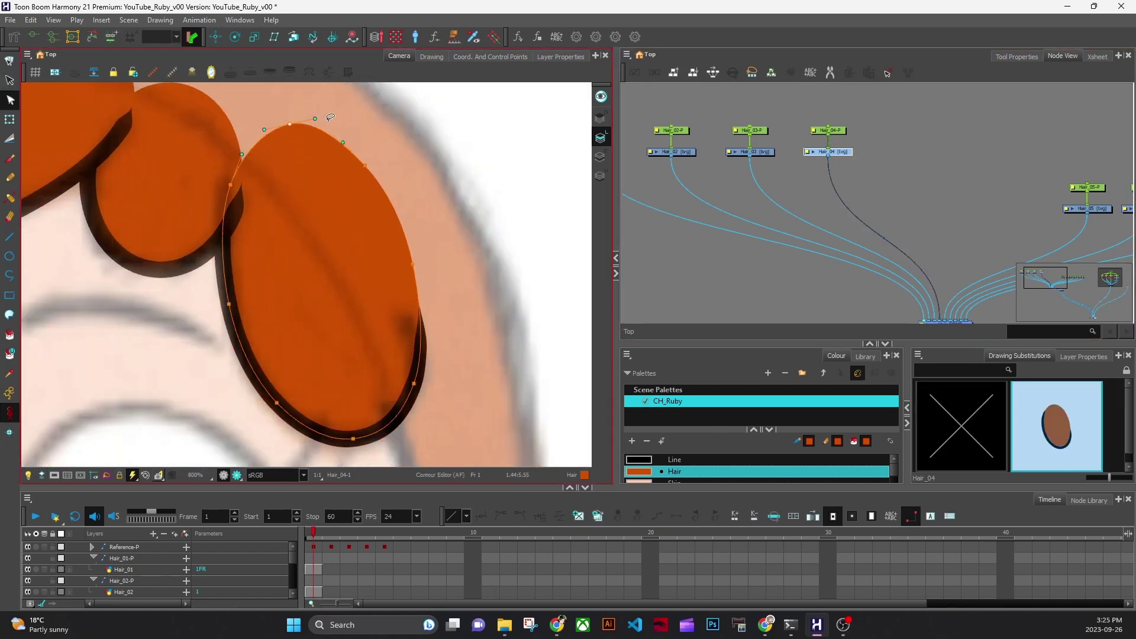
{"action": "scroll", "coordinate": [426, 335], "scroll_direction": "down", "scroll_amount": 4}
{"action": "scroll", "coordinate": [426, 335], "scroll_direction": "up", "scroll_amount": 3}
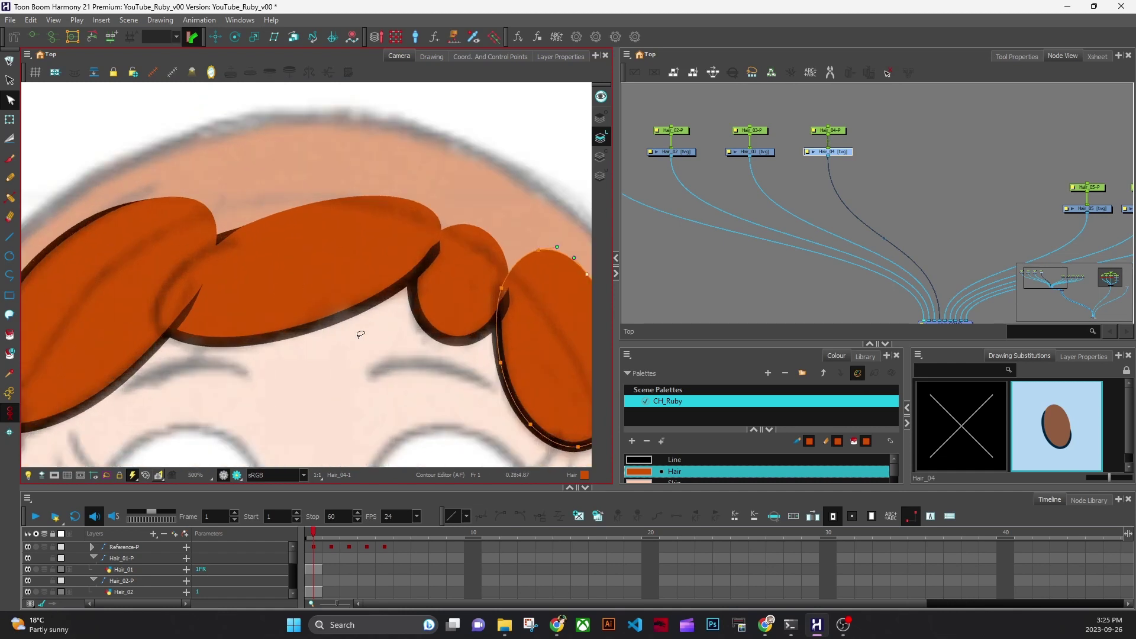
{"action": "mouse_move", "coordinate": [315, 307]}
{"action": "left_mouse_down"}
{"action": "mouse_move", "coordinate": [358, 337]}
{"action": "mouse_move", "coordinate": [299, 311]}
{"action": "left_mouse_up"}
{"action": "scroll", "coordinate": [358, 338], "scroll_direction": "down", "scroll_amount": 2}
{"action": "key", "text": "alt+s"}
{"action": "left_click", "coordinate": [583, 408]}
Pull the outer right side of the Hair_04 fill contour inward and smooth its upper arc with the Contour Editor.
{"action": "scroll", "coordinate": [476, 437], "scroll_direction": "up", "scroll_amount": 2}
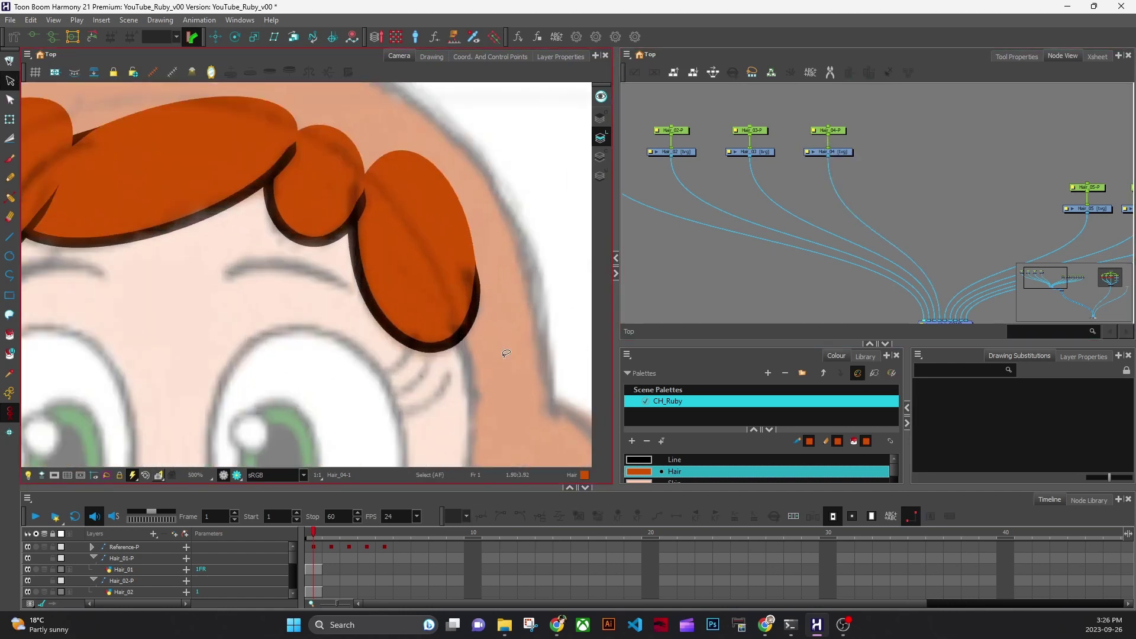
{"action": "scroll", "coordinate": [505, 353], "scroll_direction": "up", "scroll_amount": 1}
{"action": "left_click_drag", "start_coordinate": [474, 284], "coordinate": [463, 402]}
{"action": "left_click", "coordinate": [414, 332]}
{"action": "key", "text": "alt+q"}
{"action": "left_click_drag", "start_coordinate": [455, 324], "coordinate": [441, 324]}
{"action": "left_click_drag", "start_coordinate": [419, 242], "coordinate": [405, 244]}
{"action": "left_click_drag", "start_coordinate": [451, 414], "coordinate": [448, 411]}
{"action": "left_click_drag", "start_coordinate": [441, 324], "coordinate": [429, 305]}
{"action": "left_click_drag", "start_coordinate": [405, 243], "coordinate": [398, 244]}
{"action": "left_click_drag", "start_coordinate": [430, 305], "coordinate": [427, 312]}
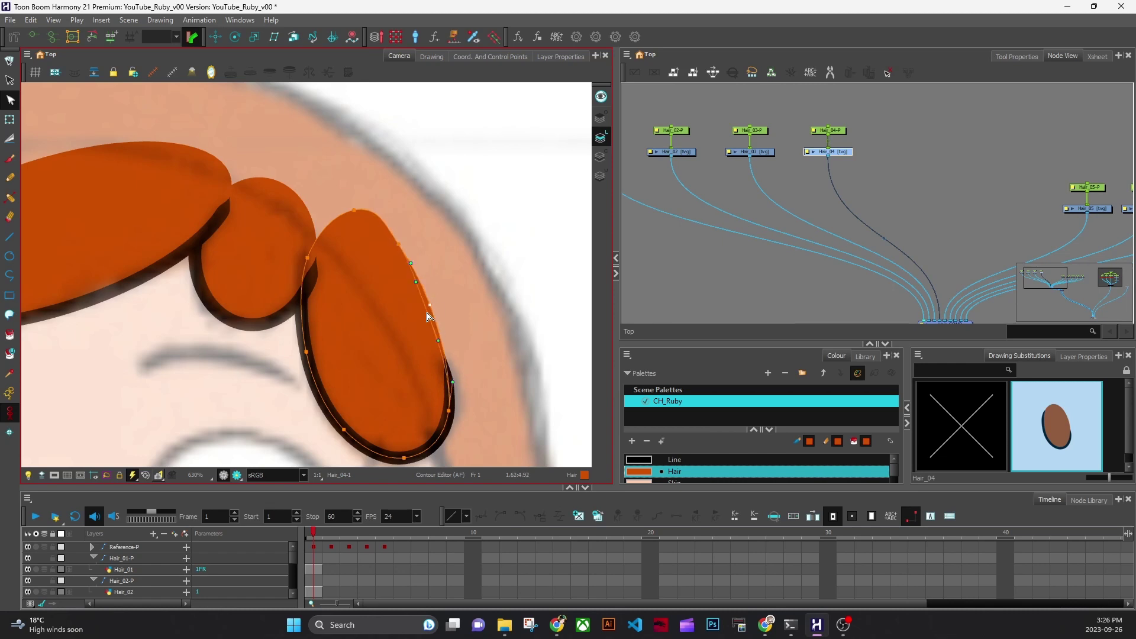
{"action": "left_click_drag", "start_coordinate": [449, 410], "coordinate": [450, 410]}
{"action": "mouse_move", "coordinate": [429, 312]}
{"action": "left_mouse_down"}
{"action": "mouse_move", "coordinate": [462, 381]}
{"action": "mouse_move", "coordinate": [490, 358]}
{"action": "left_mouse_up"}
{"action": "left_click", "coordinate": [354, 210]}
{"action": "scroll", "coordinate": [426, 331], "scroll_direction": "down", "scroll_amount": 2}
{"action": "key", "text": "Escape"}
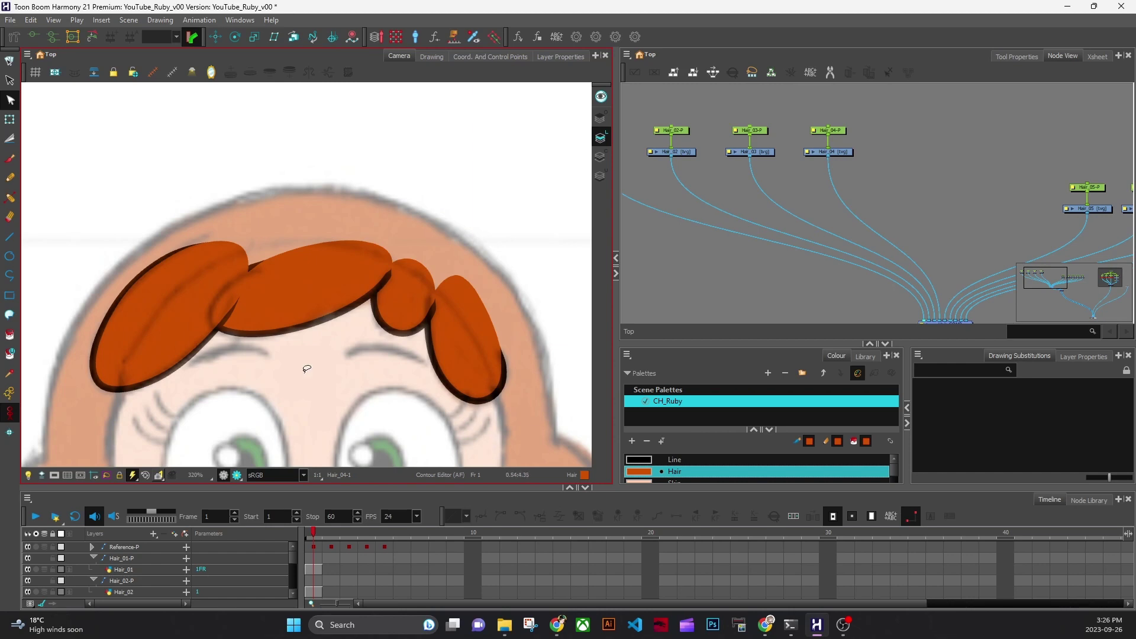
Add a composite node that gathers the Hair_01, Hair_02, Hair_03 and Hair_04 drawings.
{"action": "left_click", "coordinate": [905, 293]}
{"action": "left_click_drag", "start_coordinate": [807, 304], "coordinate": [894, 270]}
{"action": "left_click_drag", "start_coordinate": [617, 308], "coordinate": [585, 308]}
{"action": "scroll", "coordinate": [748, 272], "scroll_direction": "up", "scroll_amount": 3}
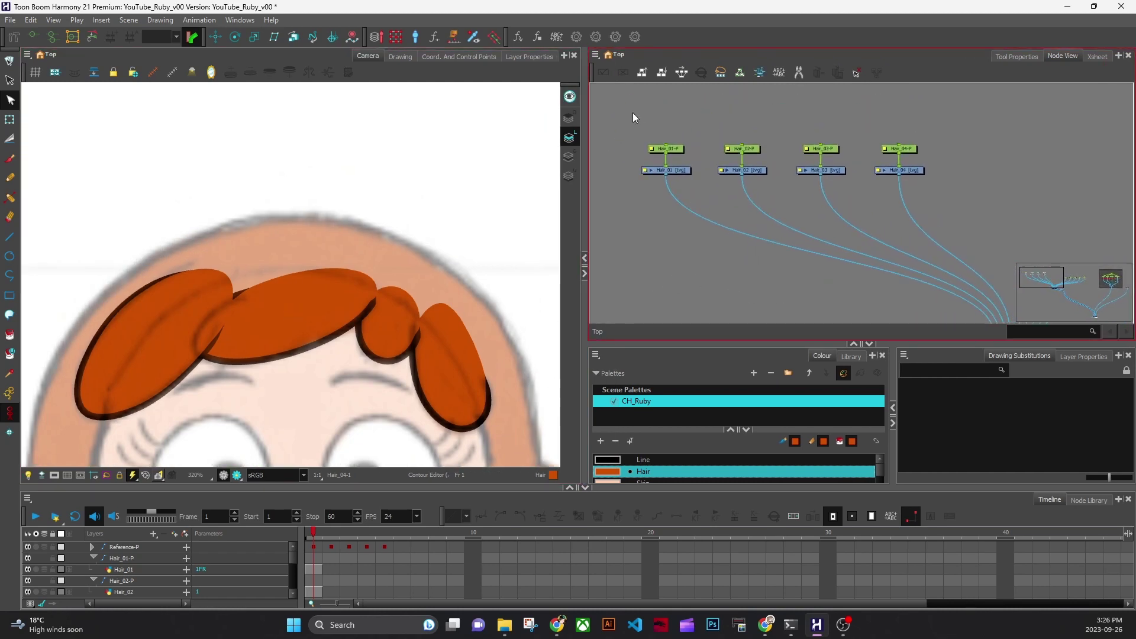
{"action": "left_click_drag", "start_coordinate": [633, 112], "coordinate": [961, 218]}
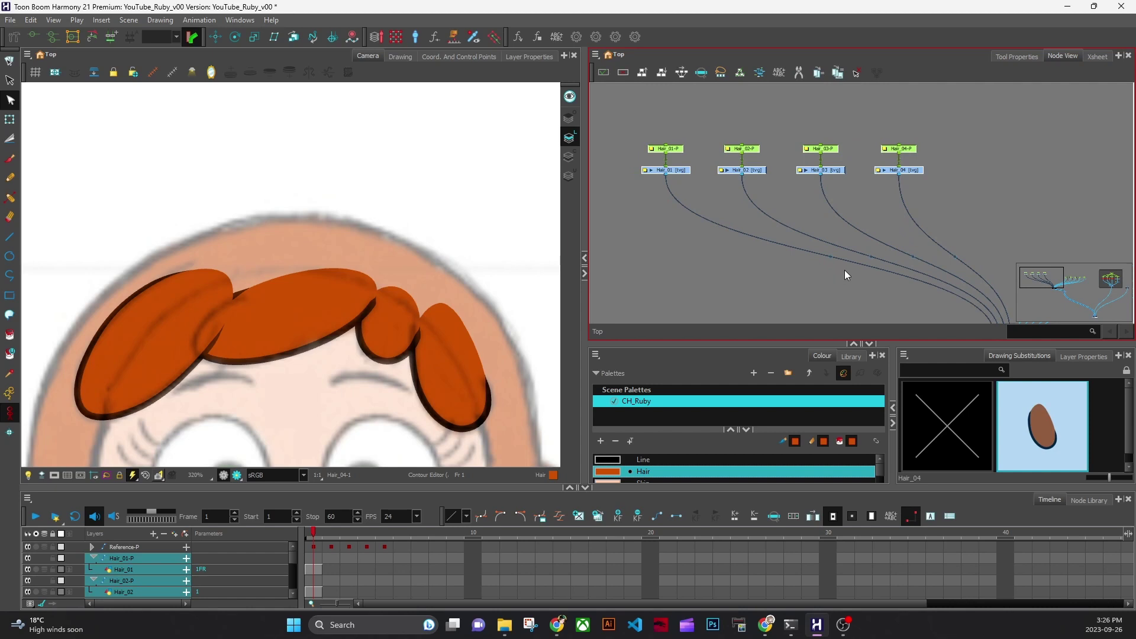
{"action": "key", "text": "ctrl+h"}
{"action": "left_click_drag", "start_coordinate": [825, 280], "coordinate": [763, 269]}
Cut the four bang drawings' direct cables to the main hair composite, connect the new composite instead, and place it beneath their nodes.
{"action": "left_click", "coordinate": [799, 72]}
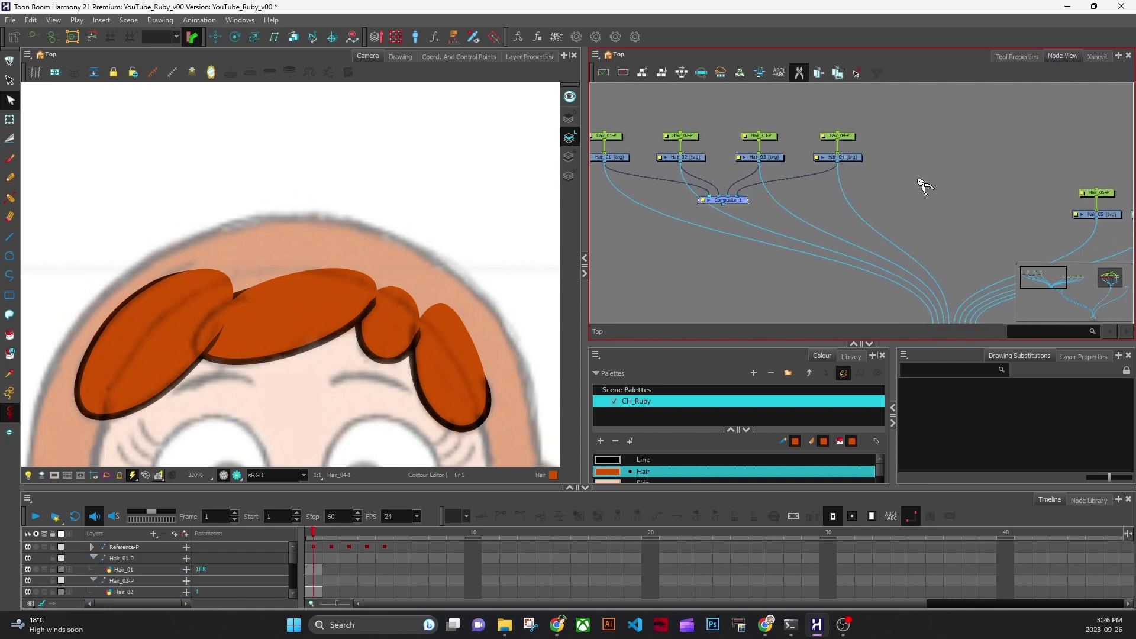
{"action": "left_click_drag", "start_coordinate": [922, 184], "coordinate": [762, 312]}
{"action": "left_click_drag", "start_coordinate": [918, 229], "coordinate": [849, 182]}
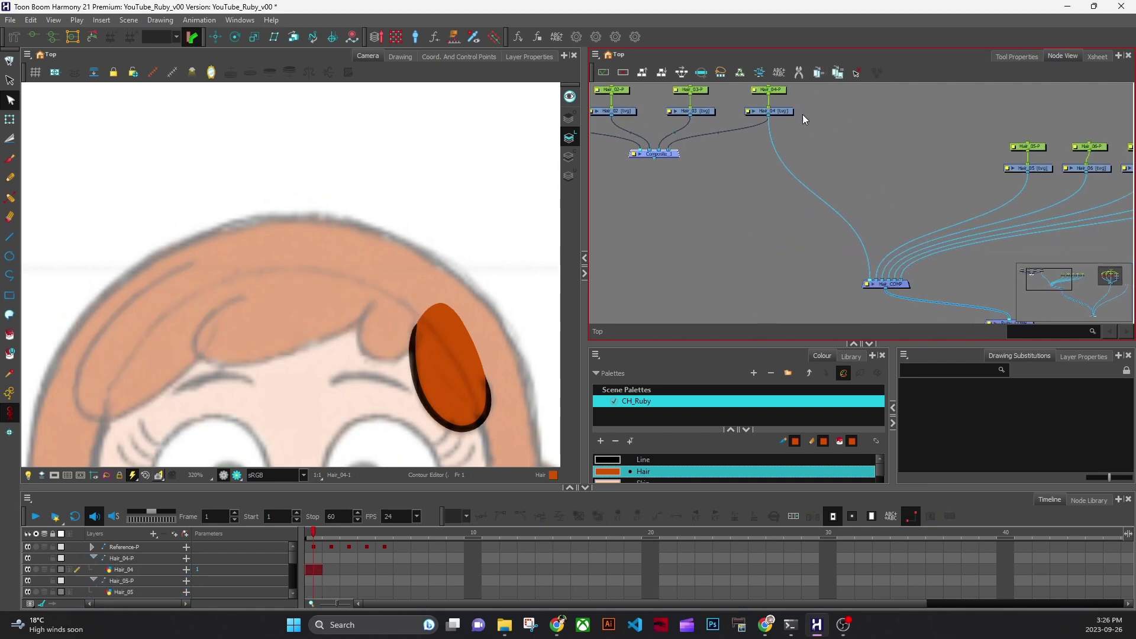
{"action": "left_click", "coordinate": [799, 74]}
{"action": "left_click_drag", "start_coordinate": [817, 131], "coordinate": [773, 238]}
{"action": "left_click", "coordinate": [799, 74]}
{"action": "left_click_drag", "start_coordinate": [654, 158], "coordinate": [869, 282]}
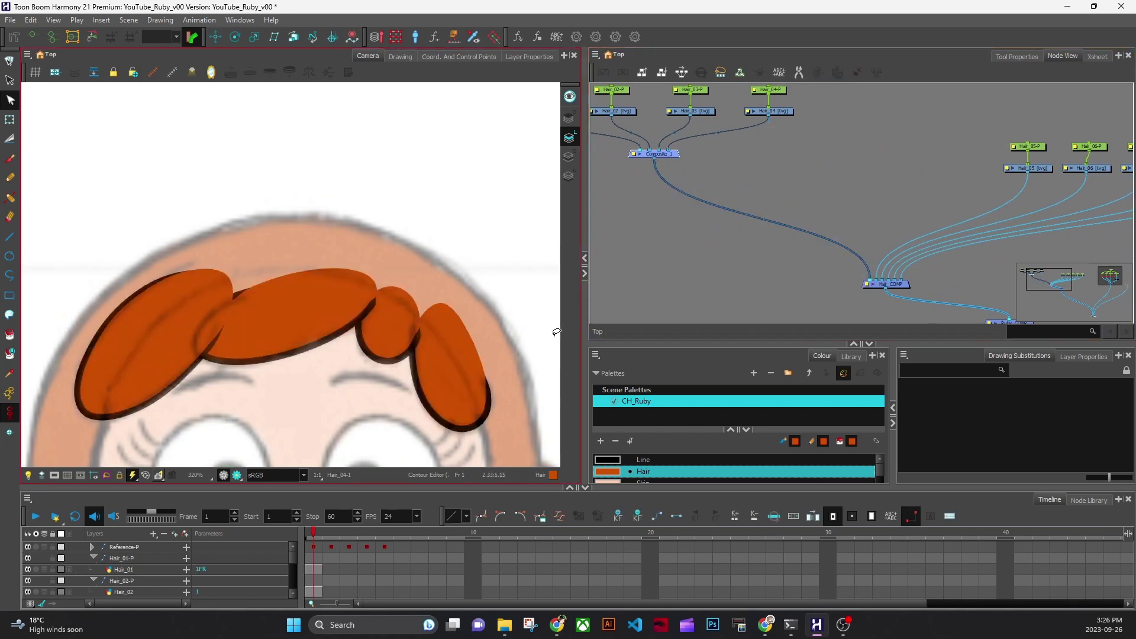
{"action": "left_click_drag", "start_coordinate": [655, 226], "coordinate": [781, 312]}
{"action": "left_click_drag", "start_coordinate": [794, 252], "coordinate": [830, 279]}
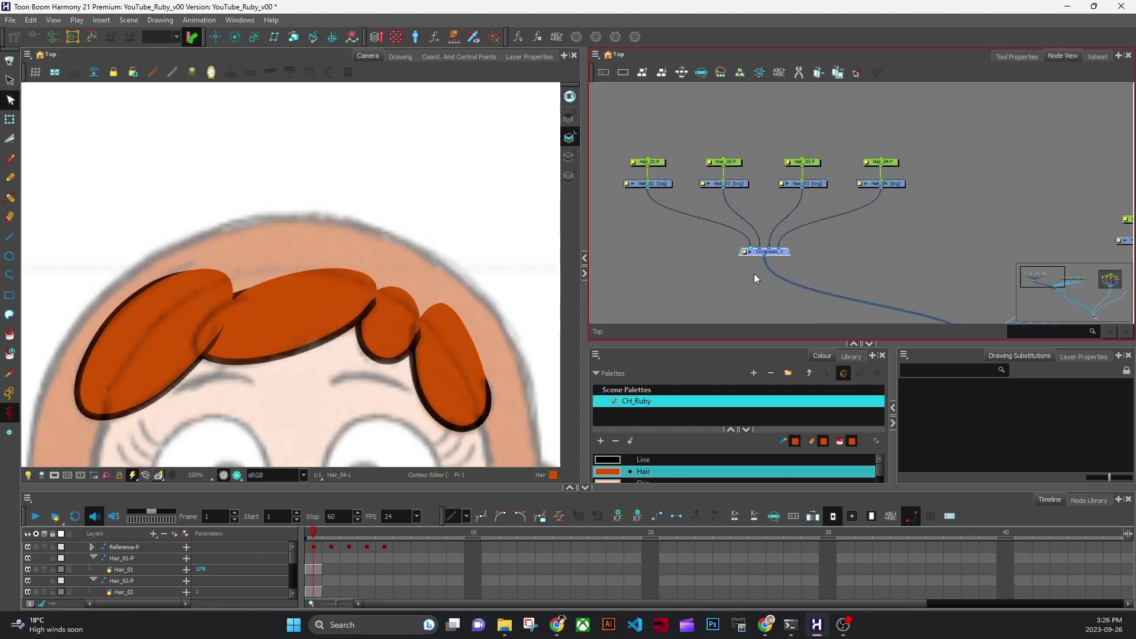
Rename the new composite node as Bangs_COMP.
{"action": "left_click_drag", "start_coordinate": [418, 393], "coordinate": [424, 213]}
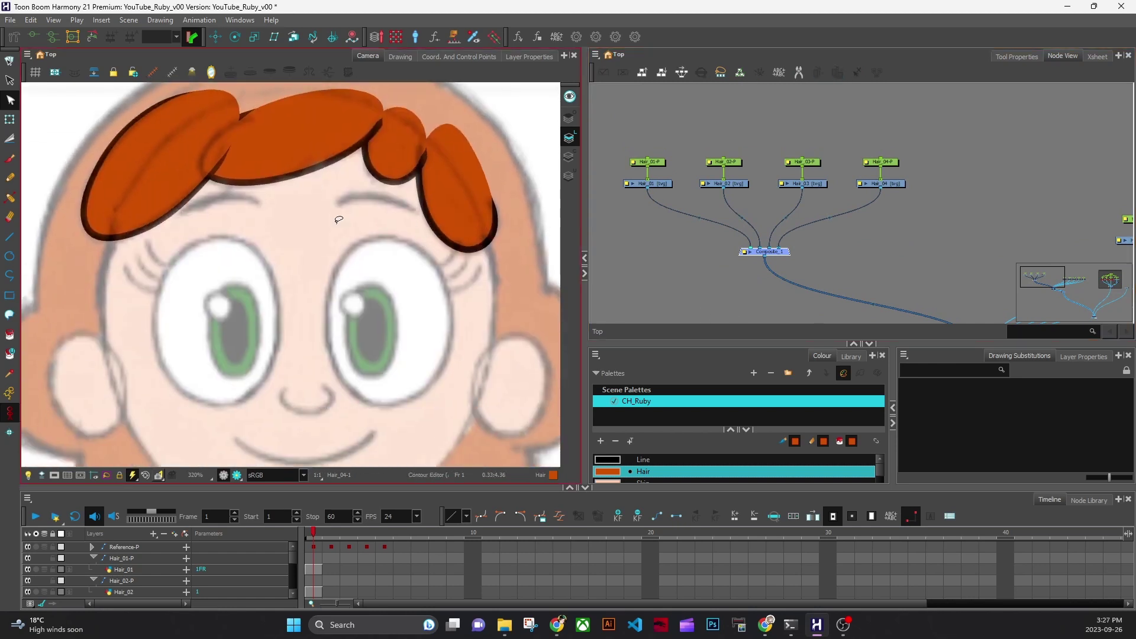
{"action": "left_click_drag", "start_coordinate": [702, 280], "coordinate": [702, 314]}
{"action": "left_click_drag", "start_coordinate": [433, 322], "coordinate": [411, 373]}
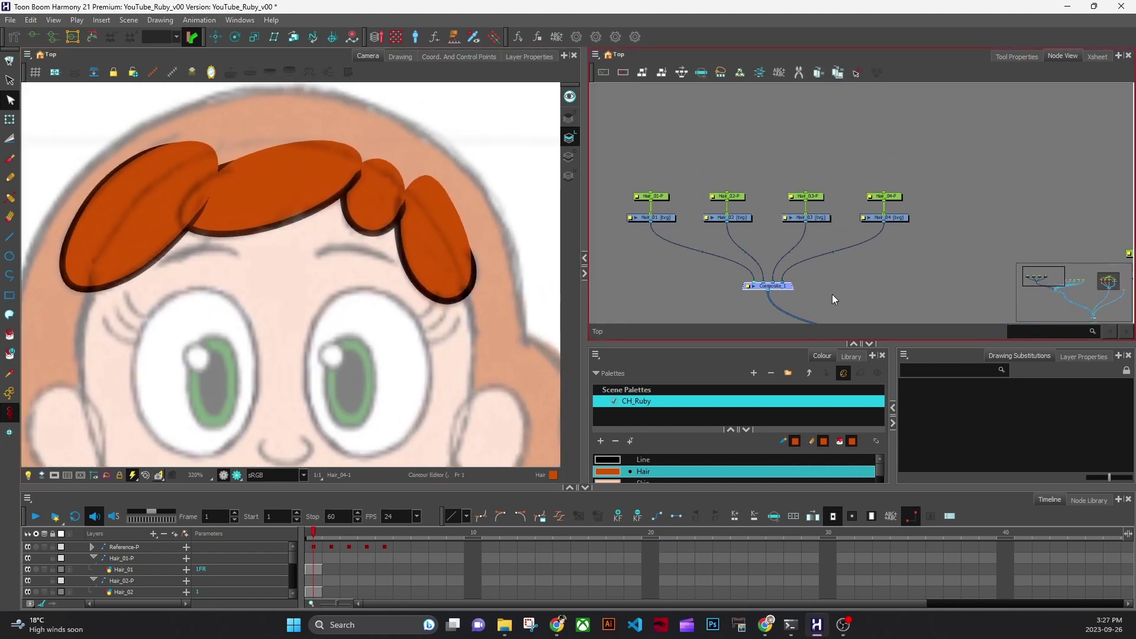
{"action": "scroll", "coordinate": [798, 294], "scroll_direction": "up", "scroll_amount": 2}
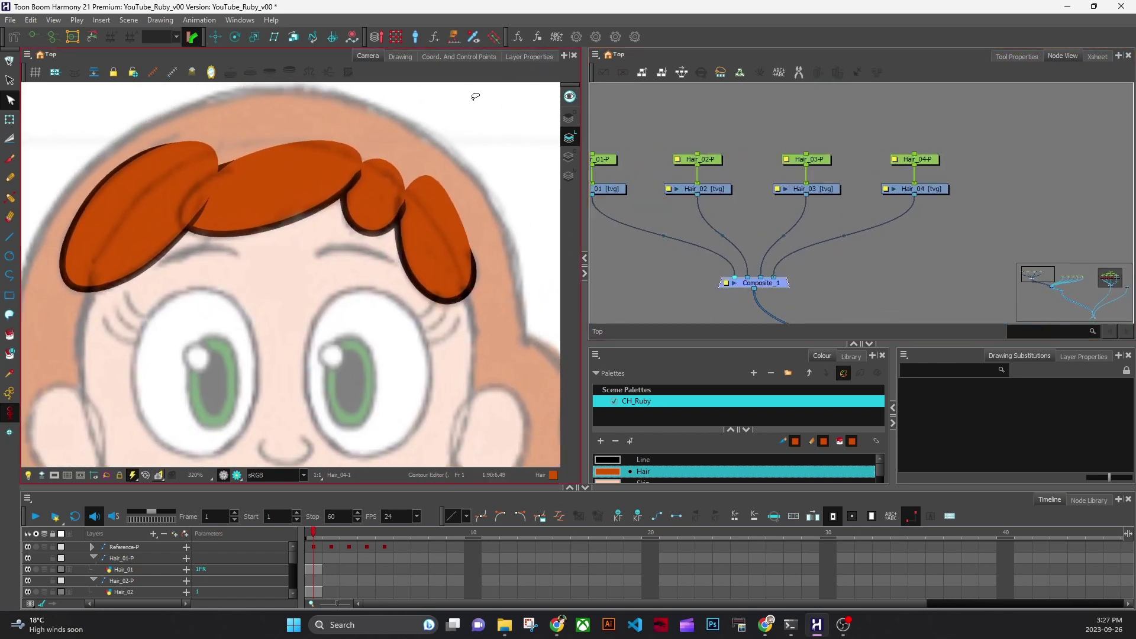
{"action": "left_click", "coordinate": [515, 57]}
{"action": "left_click_drag", "start_coordinate": [105, 104], "coordinate": [37, 90]}
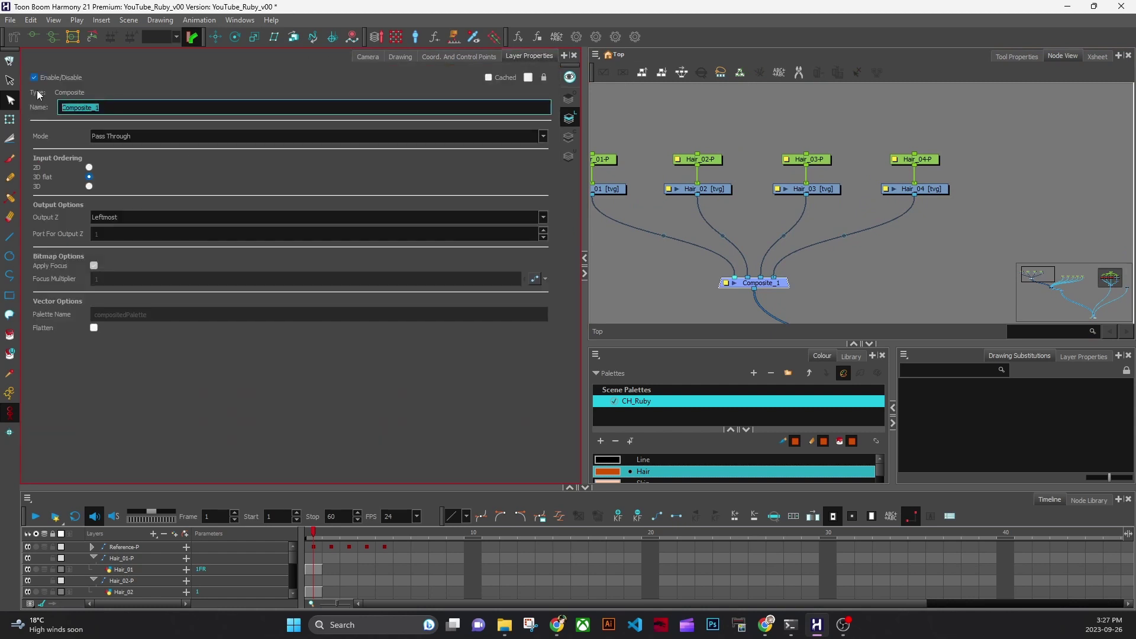
{"action": "type", "text": "Bangs_COMP"}
{"action": "key", "text": "Return"}
{"action": "left_click", "coordinate": [378, 55]}
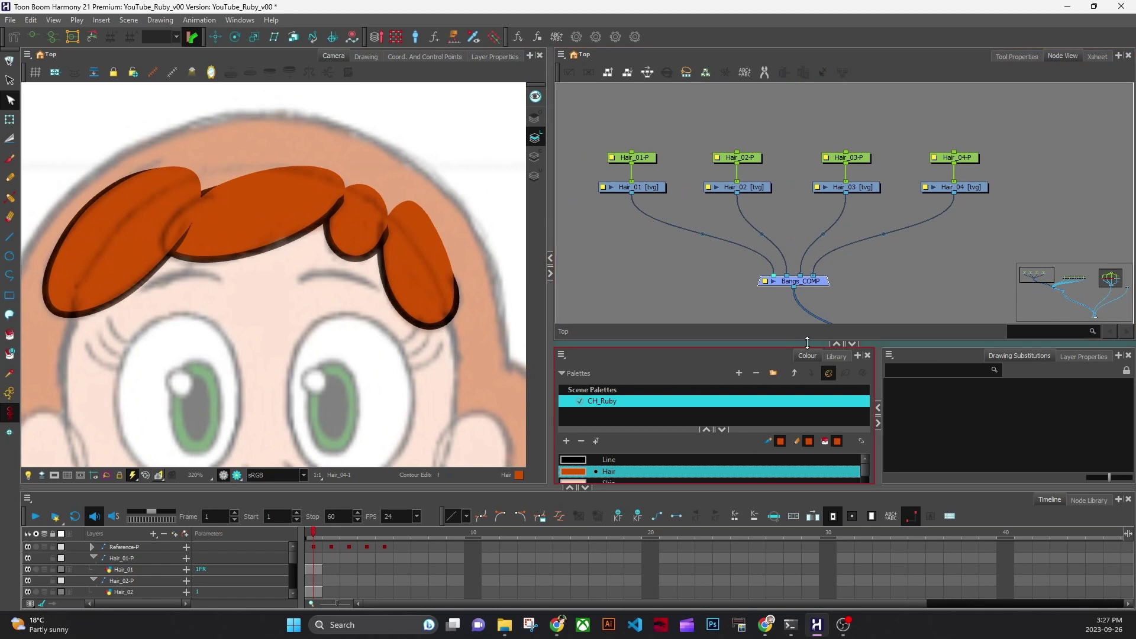
Enlarge the node area and examine how the bangs overlap in the front, three-quarter and side reference sketches.
{"action": "left_click_drag", "start_coordinate": [808, 343], "coordinate": [808, 409]}
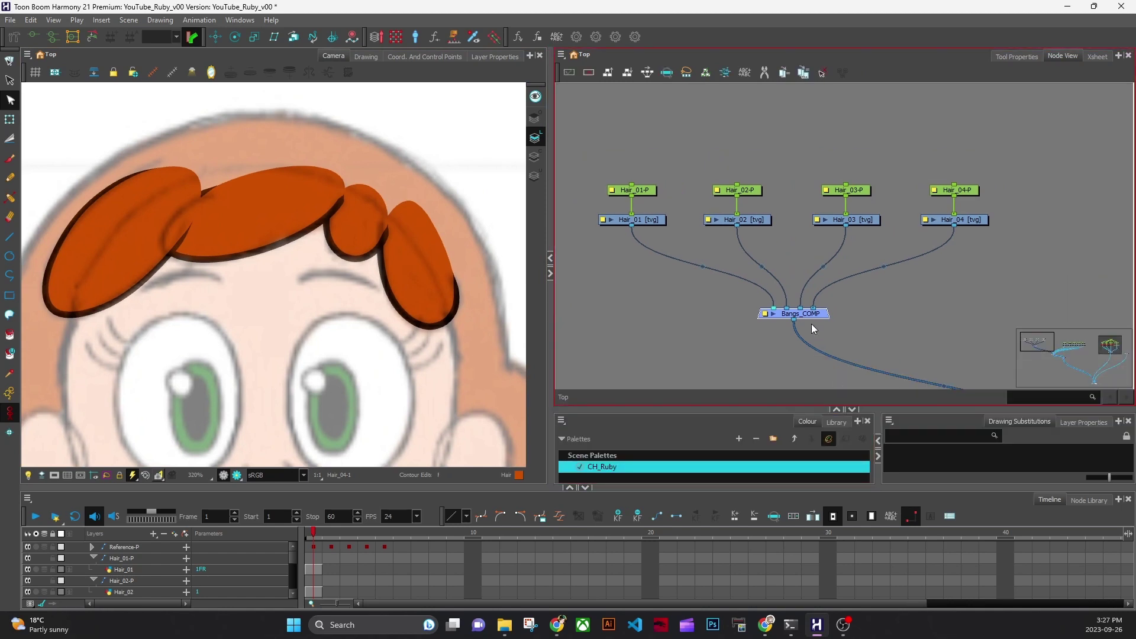
{"action": "scroll", "coordinate": [446, 354], "scroll_direction": "down", "scroll_amount": 1}
{"action": "scroll", "coordinate": [446, 353], "scroll_direction": "down", "scroll_amount": 3}
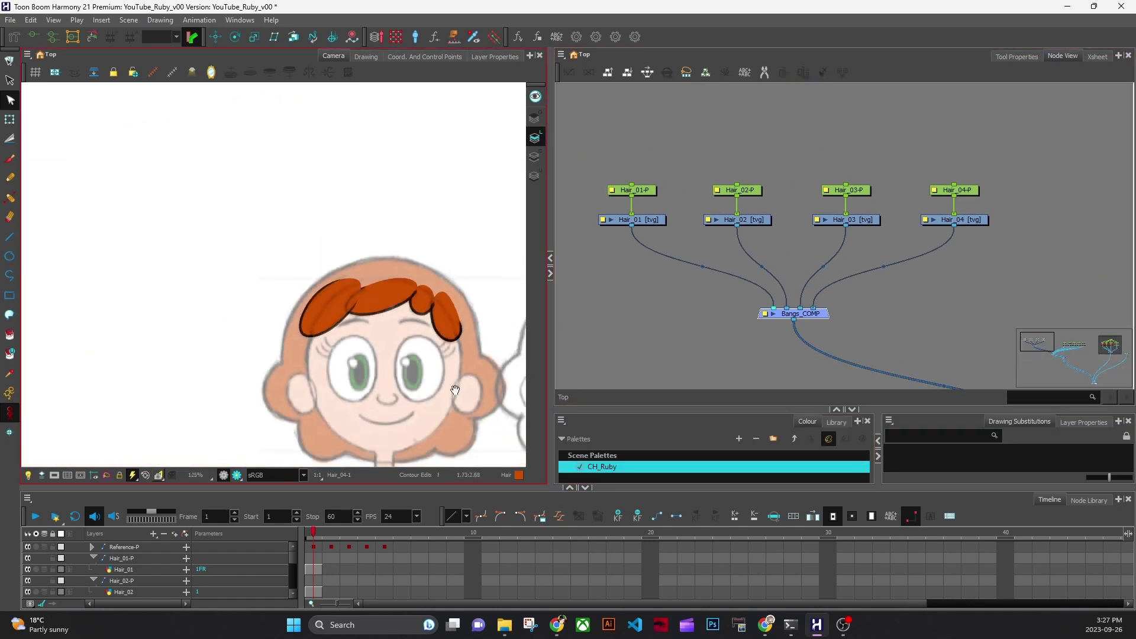
{"action": "left_click_drag", "start_coordinate": [445, 354], "coordinate": [155, 377]}
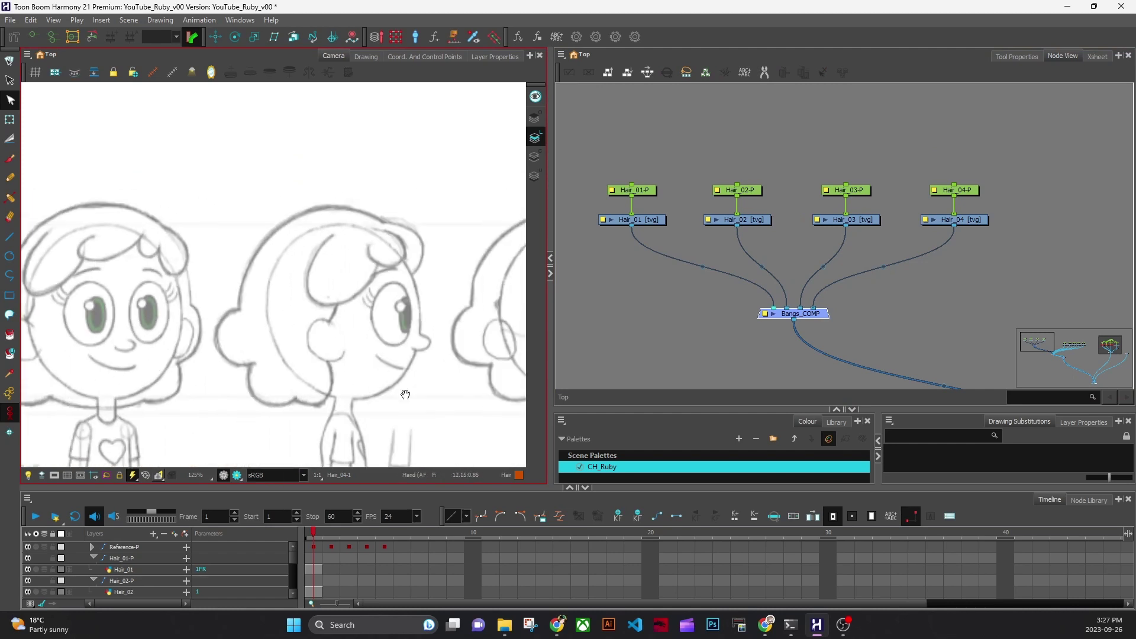
{"action": "left_click_drag", "start_coordinate": [404, 394], "coordinate": [434, 391]}
{"action": "left_click_drag", "start_coordinate": [126, 394], "coordinate": [397, 399]}
{"action": "left_click_drag", "start_coordinate": [196, 379], "coordinate": [393, 376]}
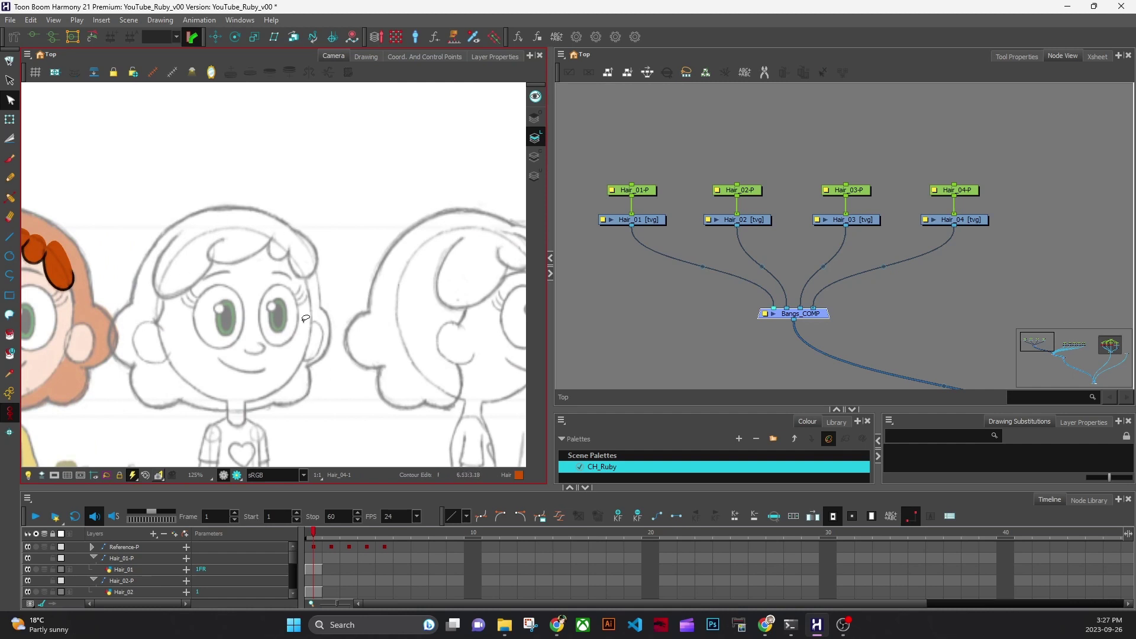
{"action": "left_click_drag", "start_coordinate": [448, 375], "coordinate": [339, 400]}
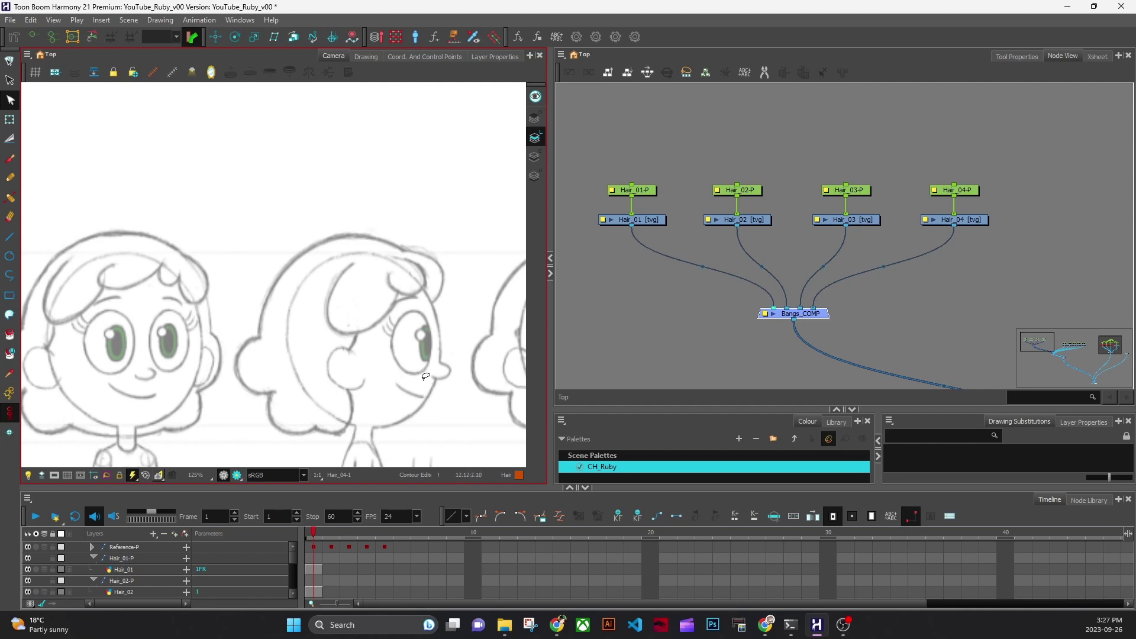
{"action": "left_click_drag", "start_coordinate": [289, 406], "coordinate": [331, 406]}
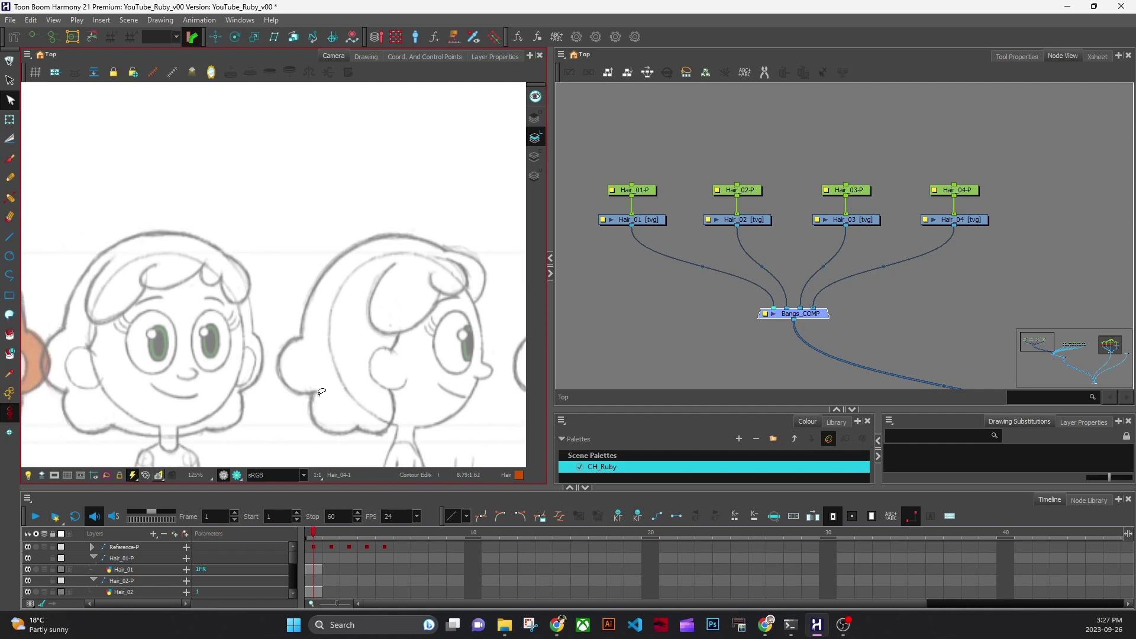
{"action": "left_click_drag", "start_coordinate": [115, 342], "coordinate": [334, 367]}
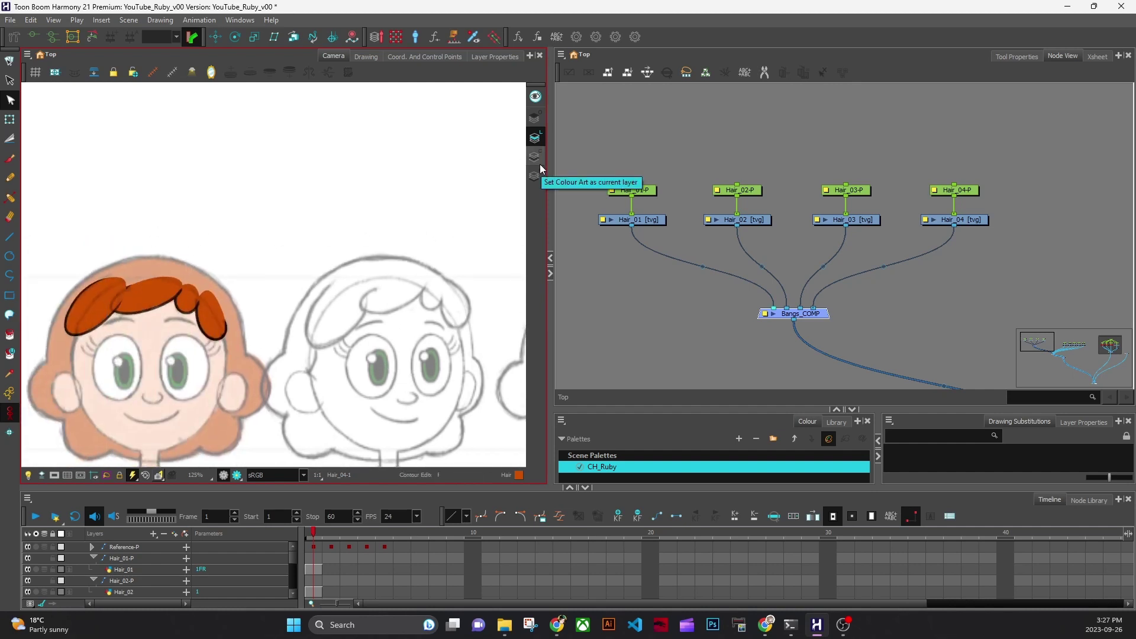
{"action": "scroll", "coordinate": [201, 318], "scroll_direction": "up", "scroll_amount": 5}
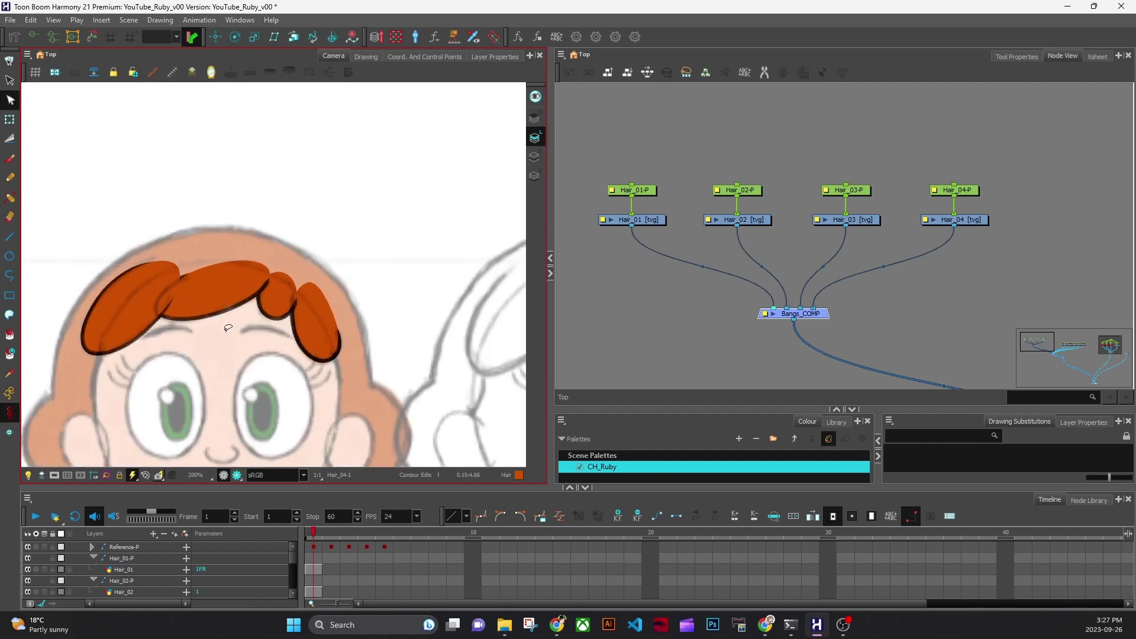
{"action": "left_click_drag", "start_coordinate": [247, 373], "coordinate": [325, 354]}
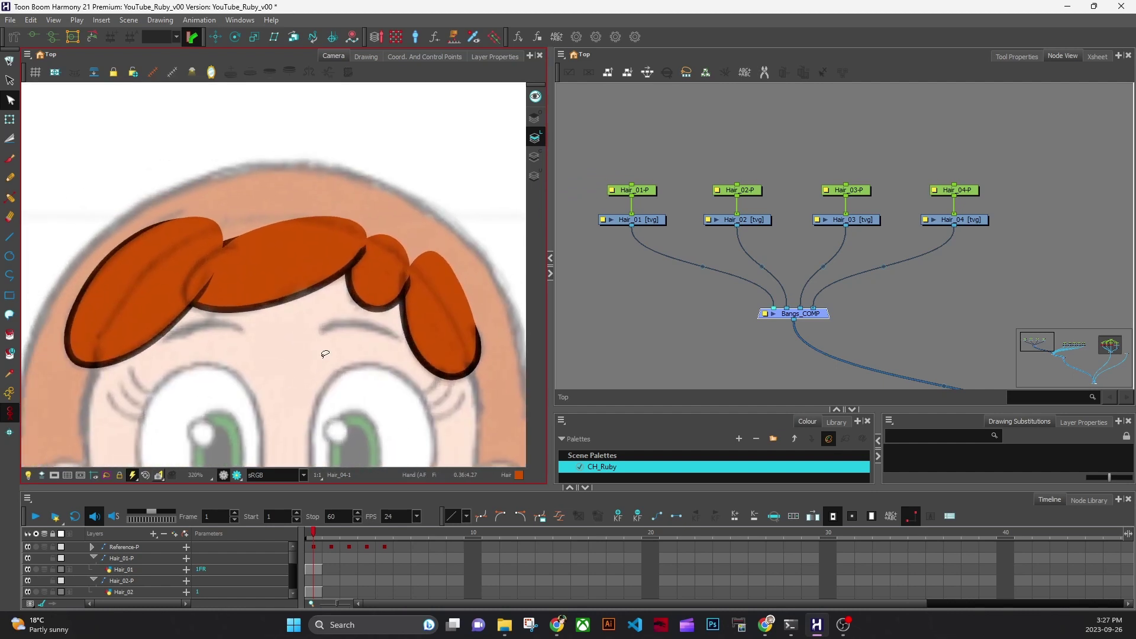
Reconnect Hair_02 to the first input port of Bangs_COMP so that it sits in front of Hair_01.
{"action": "left_click_drag", "start_coordinate": [548, 340], "coordinate": [573, 340]}
{"action": "scroll", "coordinate": [384, 366], "scroll_direction": "up", "scroll_amount": 1}
{"action": "left_click_drag", "start_coordinate": [385, 366], "coordinate": [438, 391]}
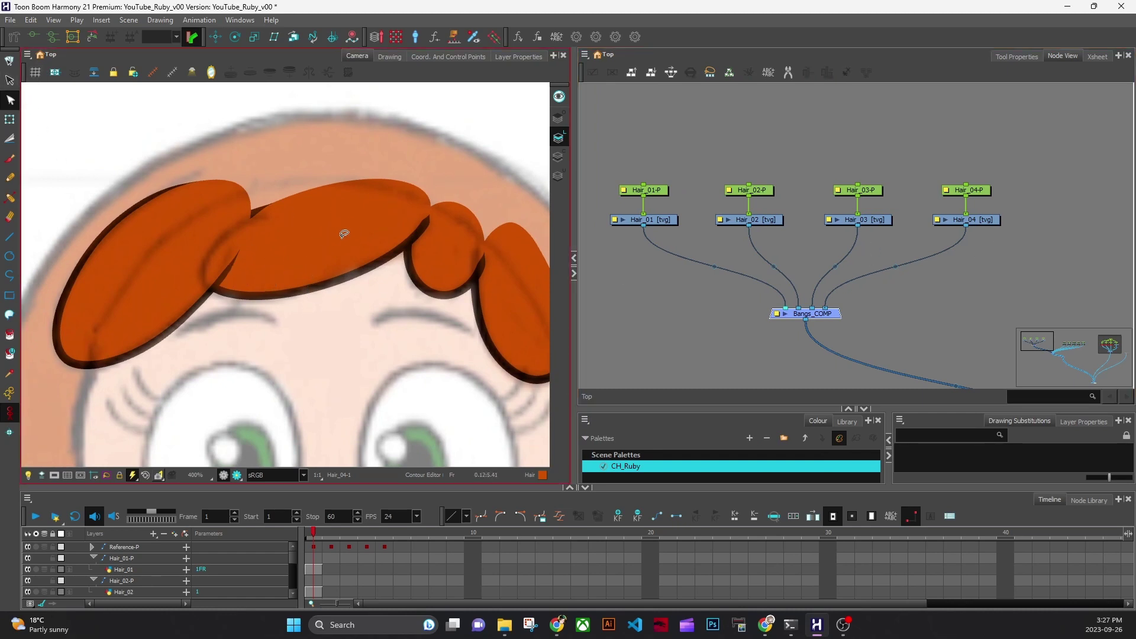
{"action": "left_click", "coordinate": [766, 224]}
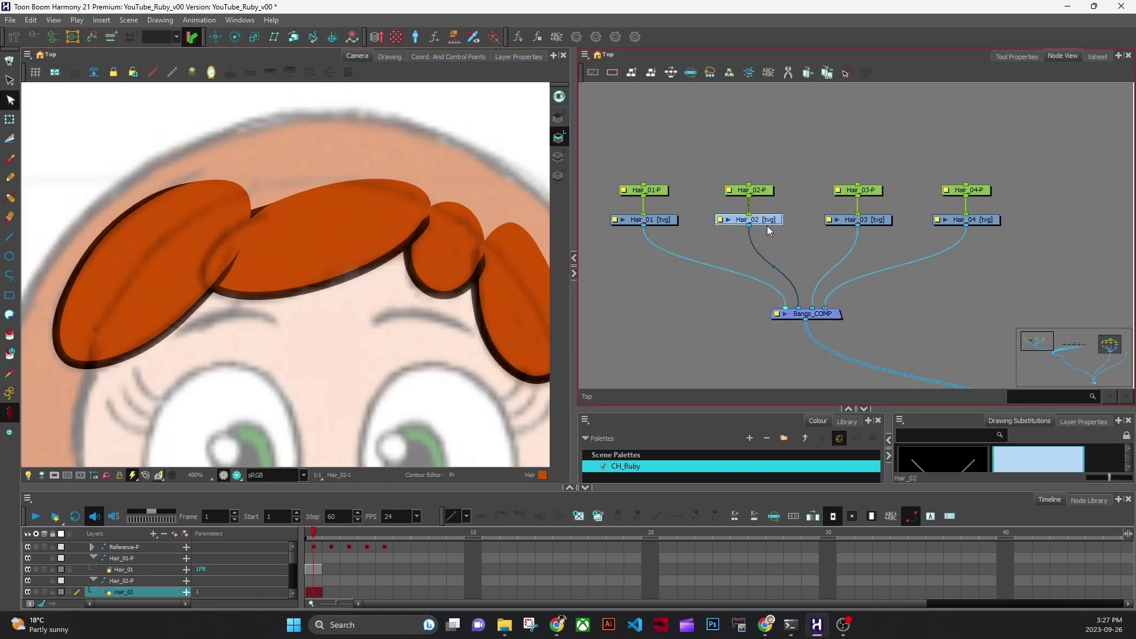
{"action": "left_click", "coordinate": [687, 271]}
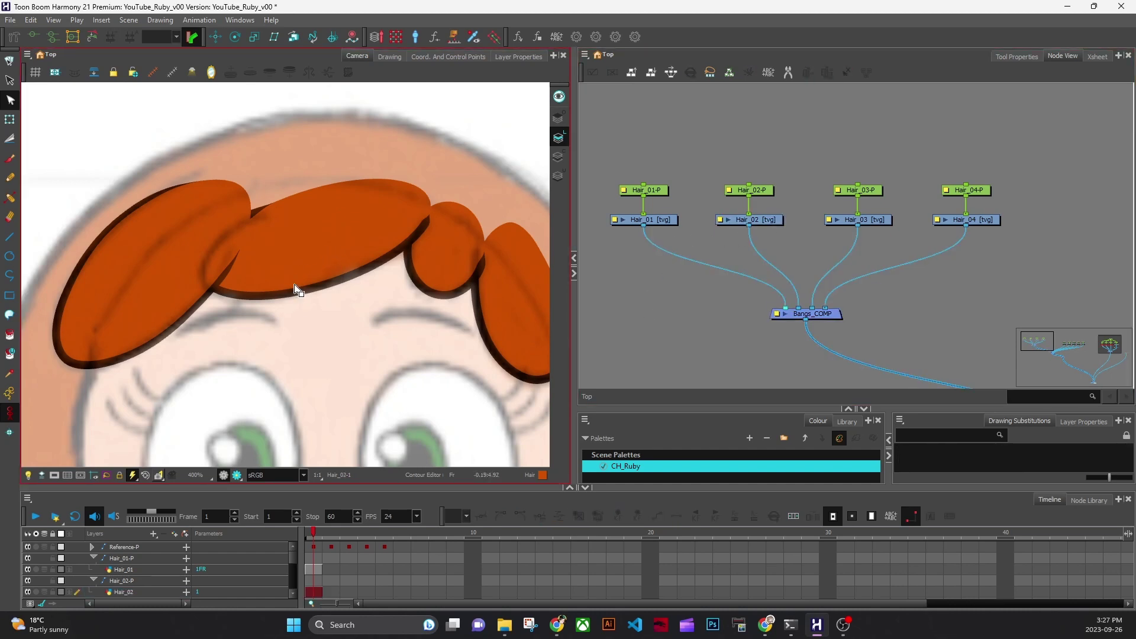
{"action": "key", "text": "alt+s"}
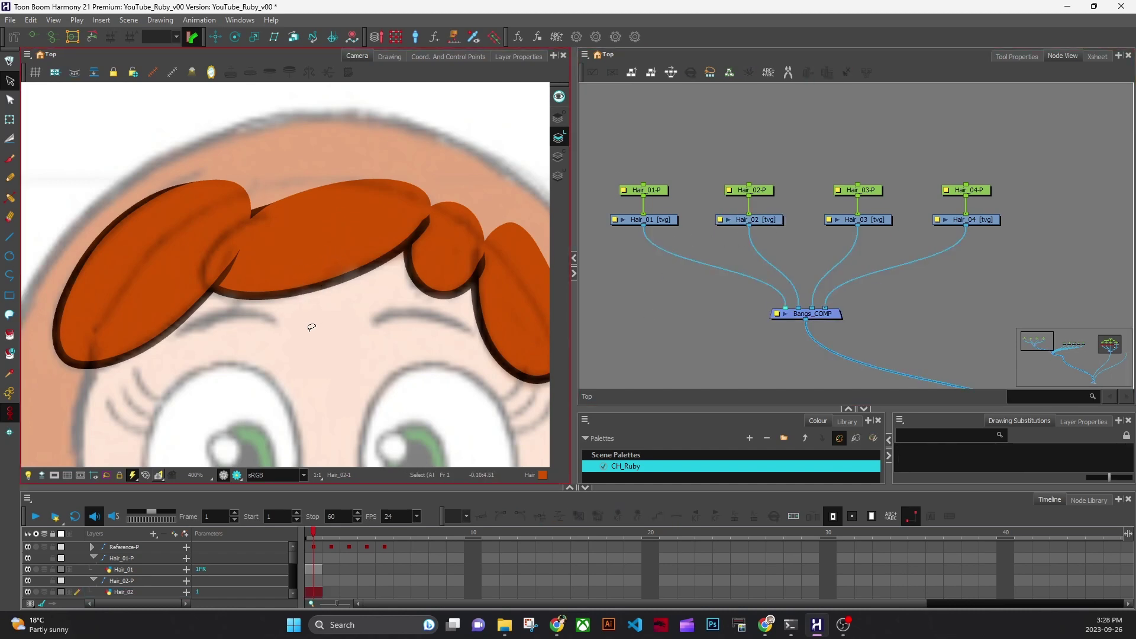
{"action": "left_click", "coordinate": [318, 253]}
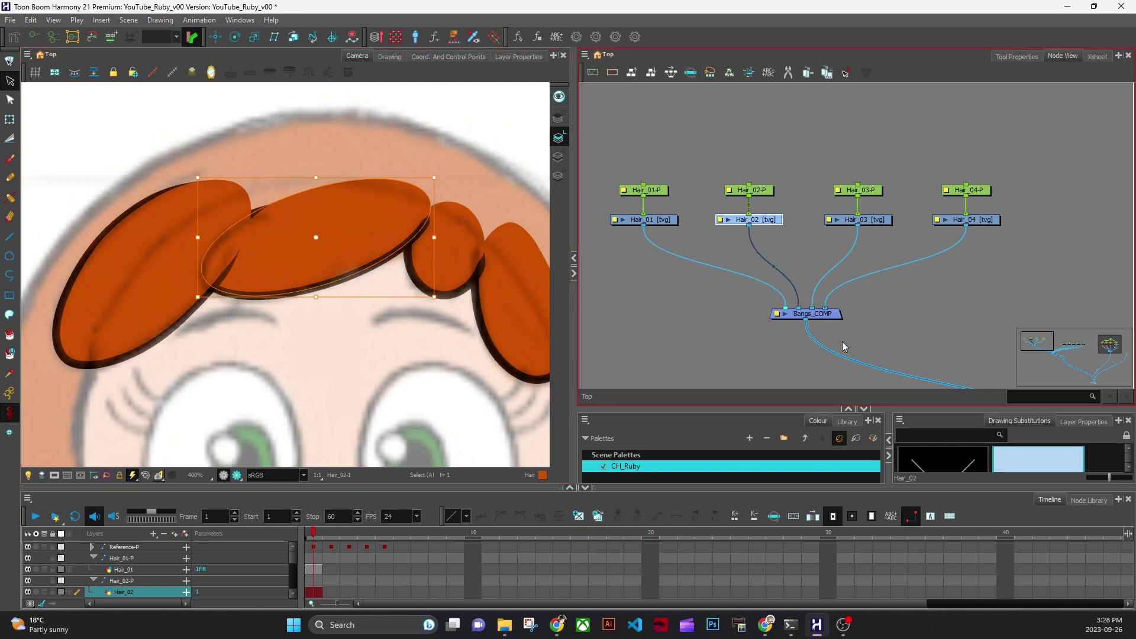
{"action": "left_click_drag", "start_coordinate": [798, 307], "coordinate": [782, 305]}
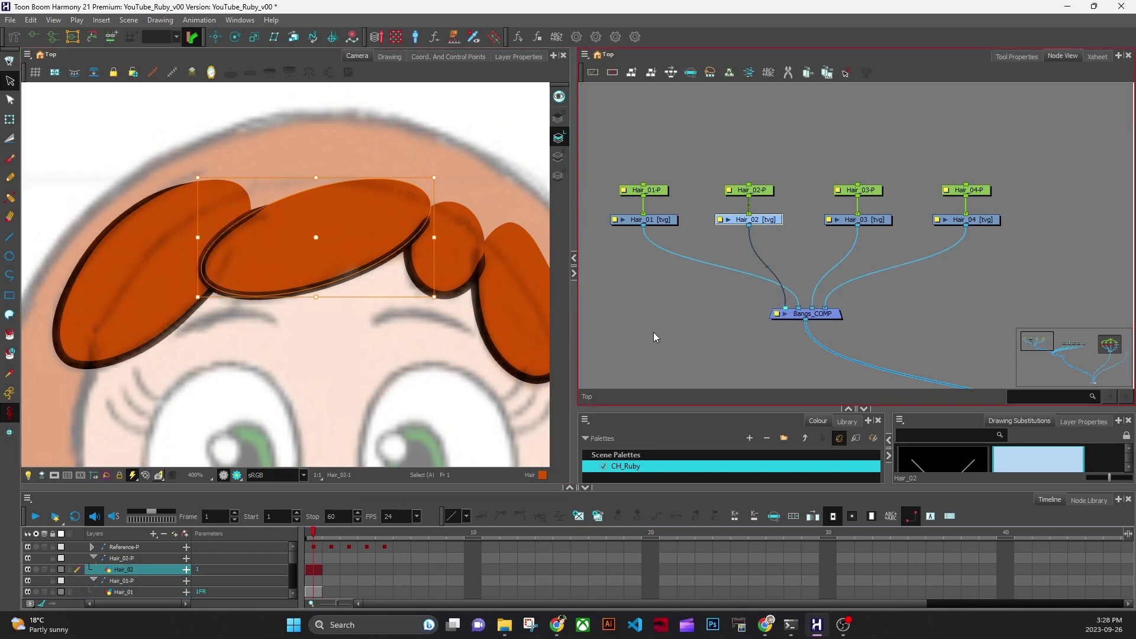
Move the Hair_04 connection ahead of Hair_03 in Bangs_COMP so that it sits in front.
{"action": "left_click_drag", "start_coordinate": [547, 338], "coordinate": [479, 336]}
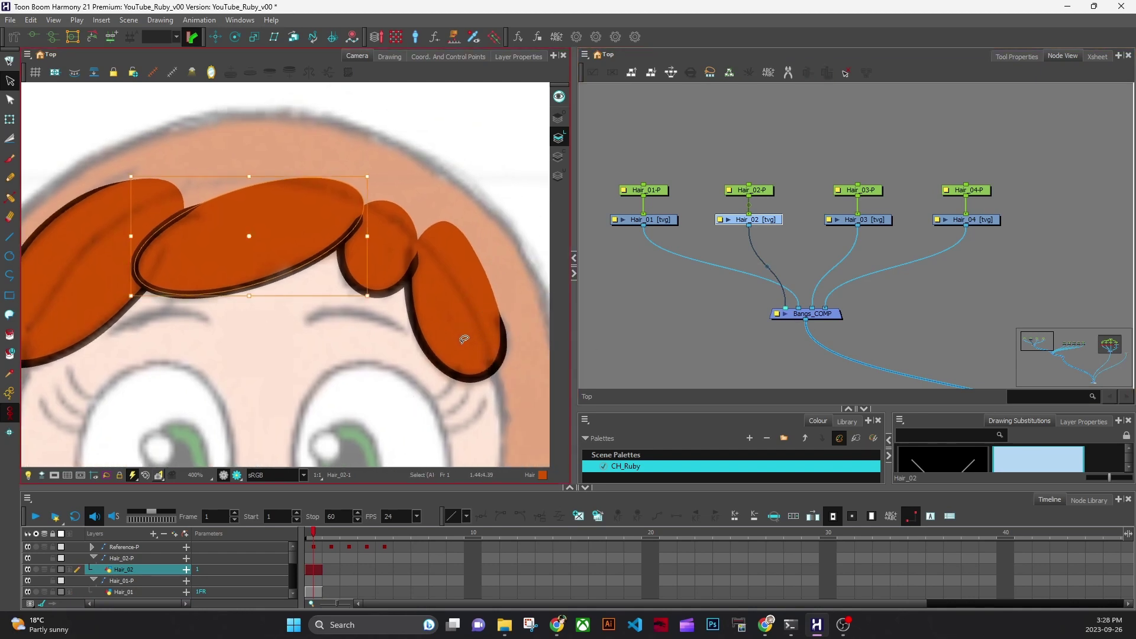
{"action": "left_click", "coordinate": [476, 350]}
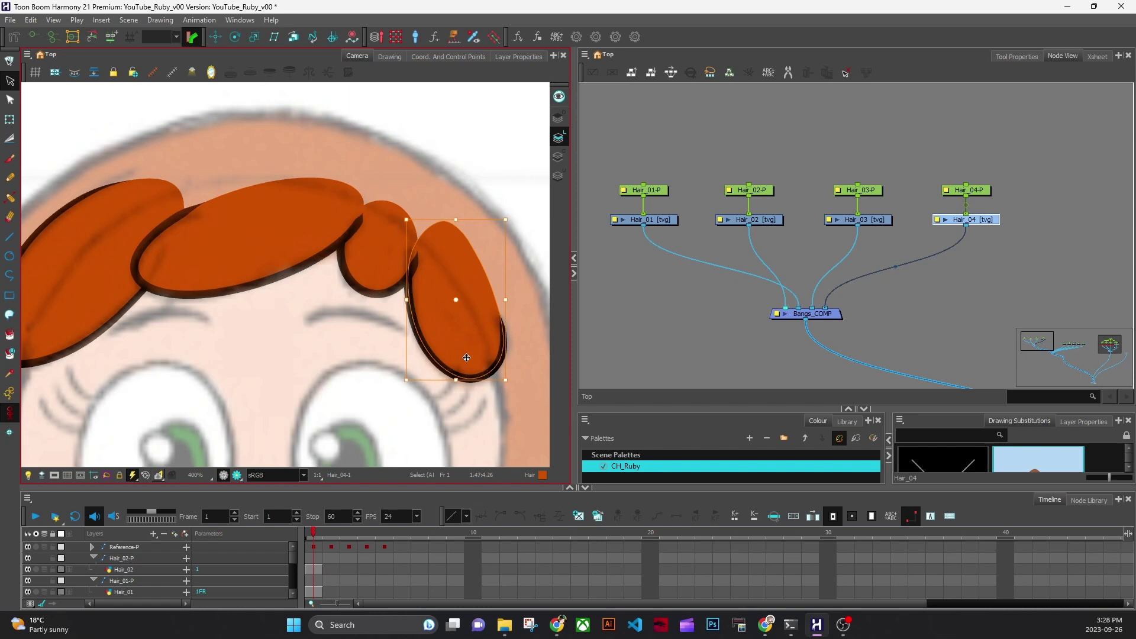
{"action": "left_click_drag", "start_coordinate": [826, 308], "coordinate": [814, 303]}
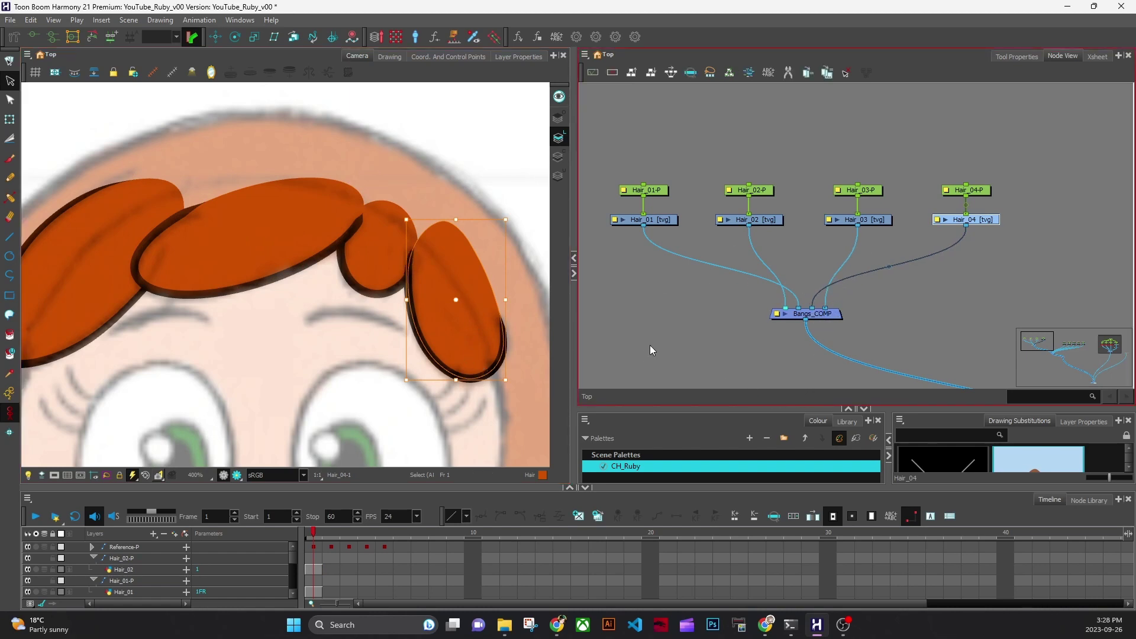
Enlarge the camera view in both width and height, with the hair bangs brought into it.
{"action": "left_click", "coordinate": [650, 346]}
{"action": "key", "text": "space"}
{"action": "mouse_move", "coordinate": [375, 391]}
{"action": "left_mouse_down"}
{"action": "mouse_move", "coordinate": [447, 396]}
{"action": "mouse_move", "coordinate": [380, 387]}
{"action": "left_mouse_up"}
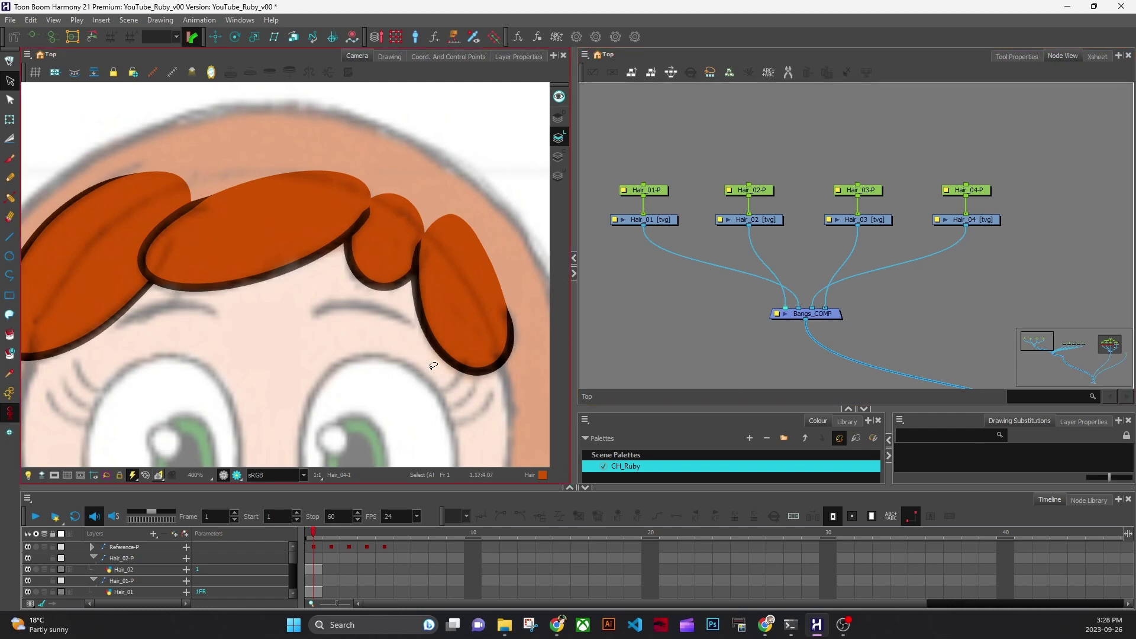
{"action": "left_click_drag", "start_coordinate": [747, 315], "coordinate": [843, 332]}
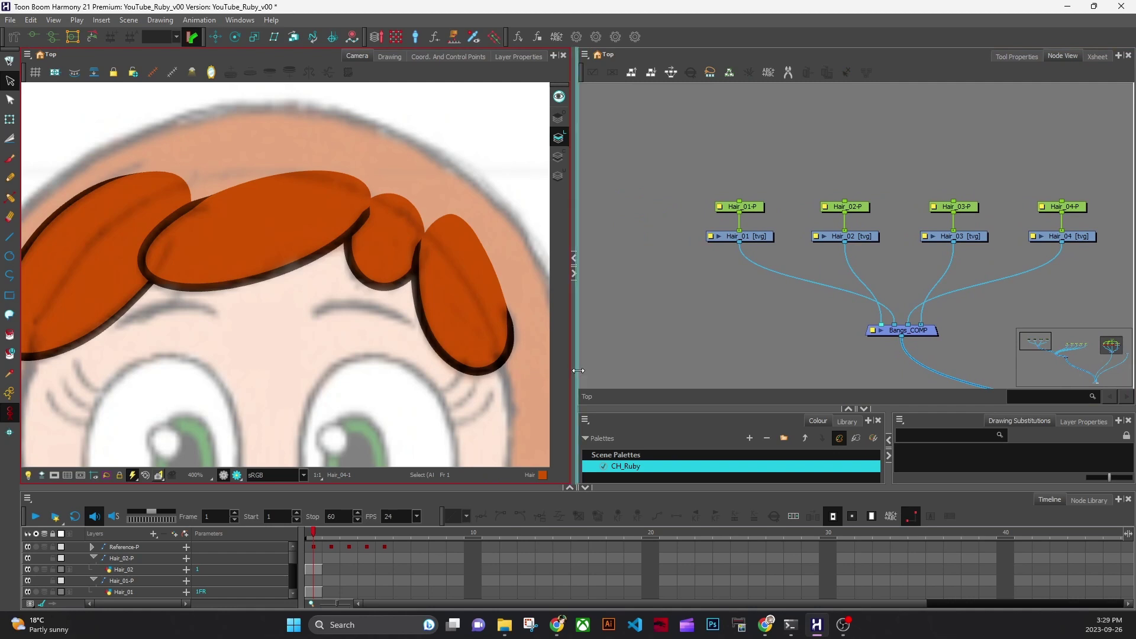
{"action": "left_click_drag", "start_coordinate": [579, 371], "coordinate": [633, 379]}
{"action": "left_click_drag", "start_coordinate": [486, 485], "coordinate": [486, 513]}
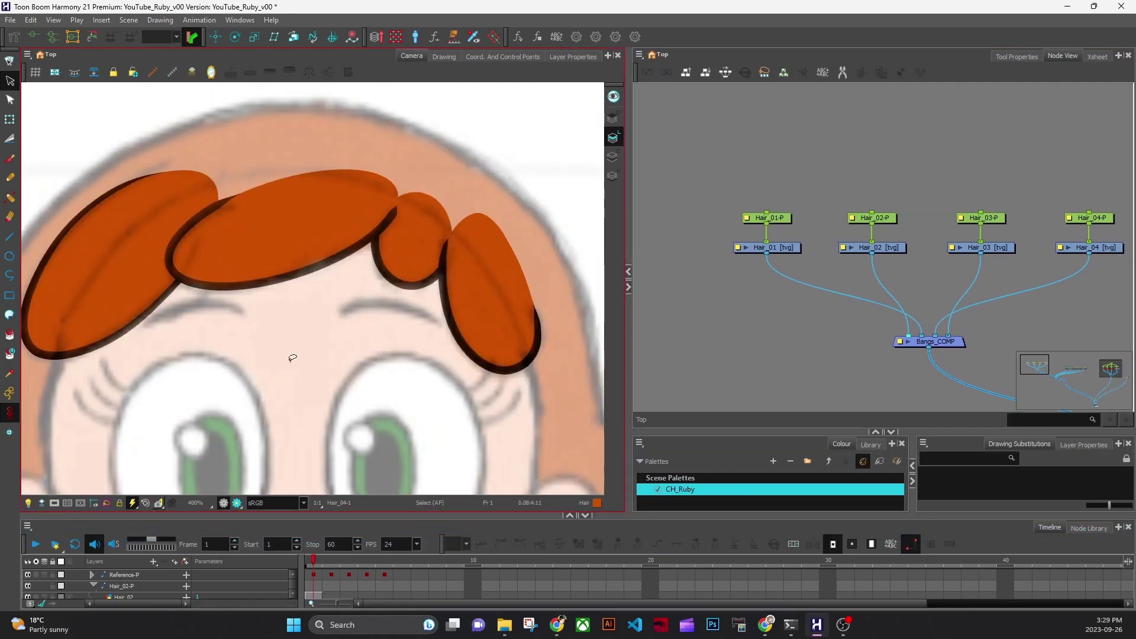
{"action": "left_click_drag", "start_coordinate": [292, 355], "coordinate": [400, 403]}
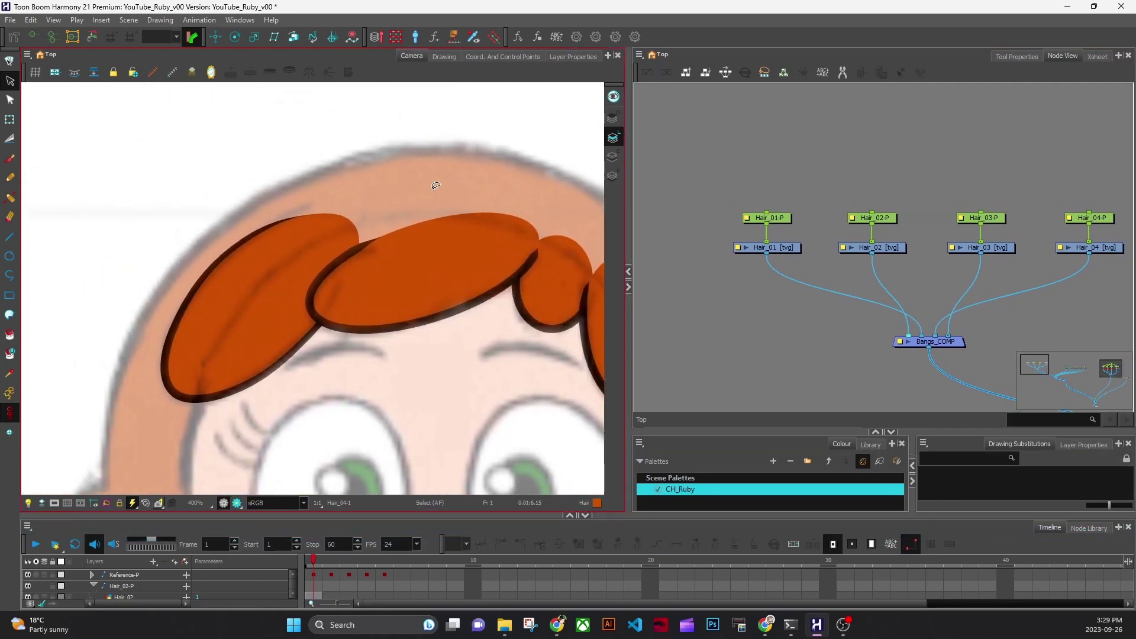
Move the four pegs Hair_01-P to Hair_04-P higher to leave space between them and their drawing nodes.
{"action": "left_click_drag", "start_coordinate": [704, 169], "coordinate": [1092, 185]}
{"action": "left_click", "coordinate": [1049, 223]}
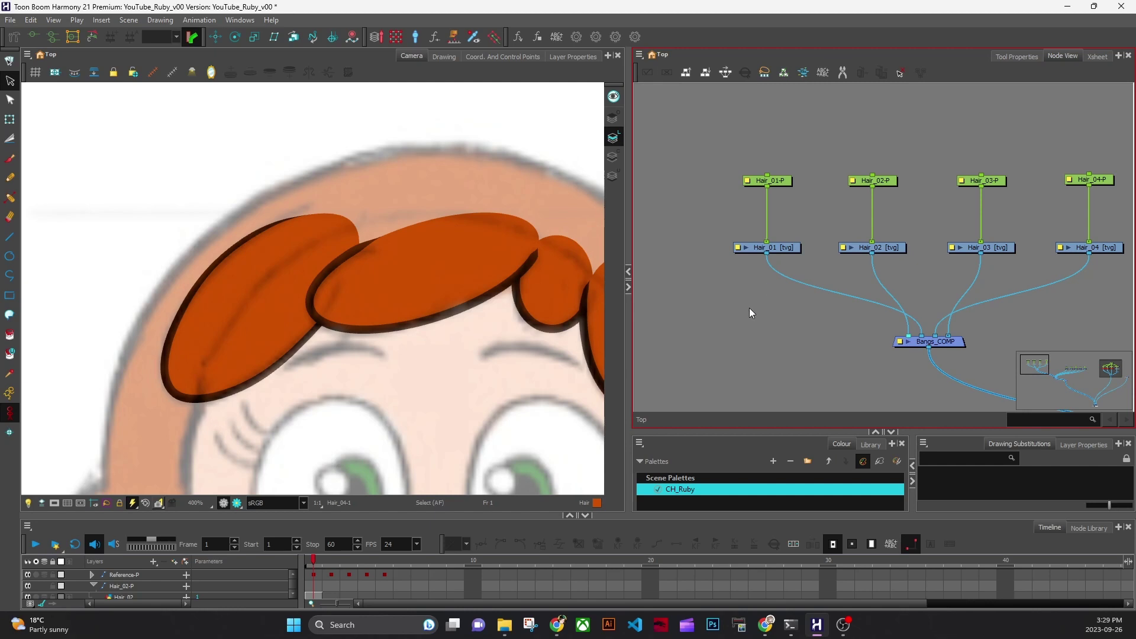
{"action": "left_click", "coordinate": [786, 249]}
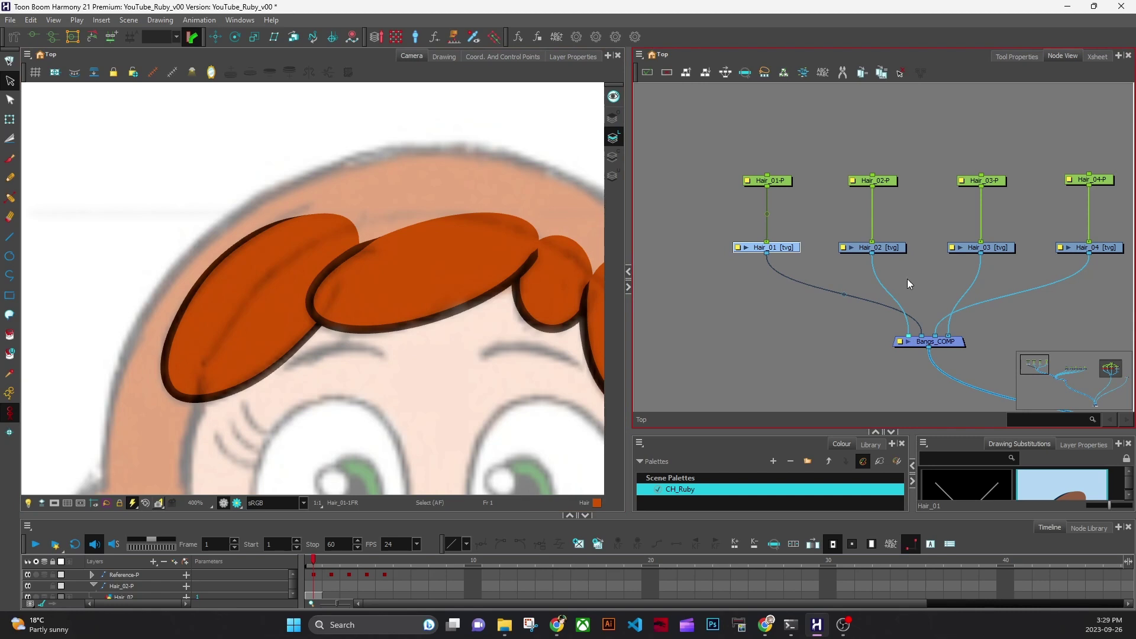
{"action": "left_click", "coordinate": [894, 253]}
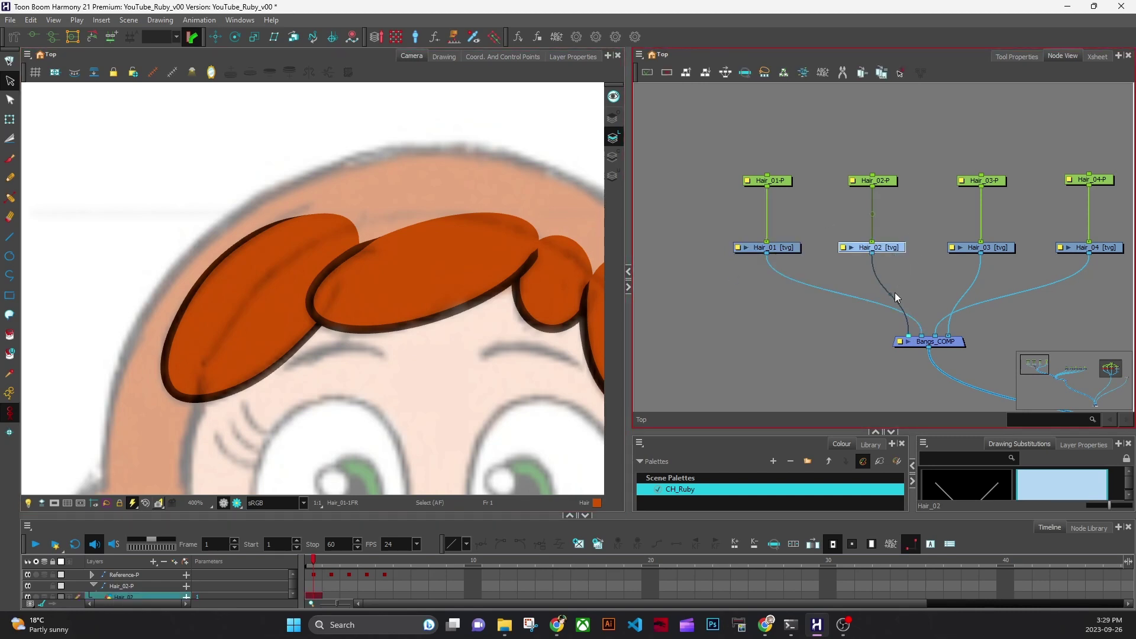
Rig the Hair_02 drawing with a curve deformer running from its tip beside Hair_03 to its end over Hair_01.
{"action": "left_click_drag", "start_coordinate": [351, 331], "coordinate": [356, 348]}
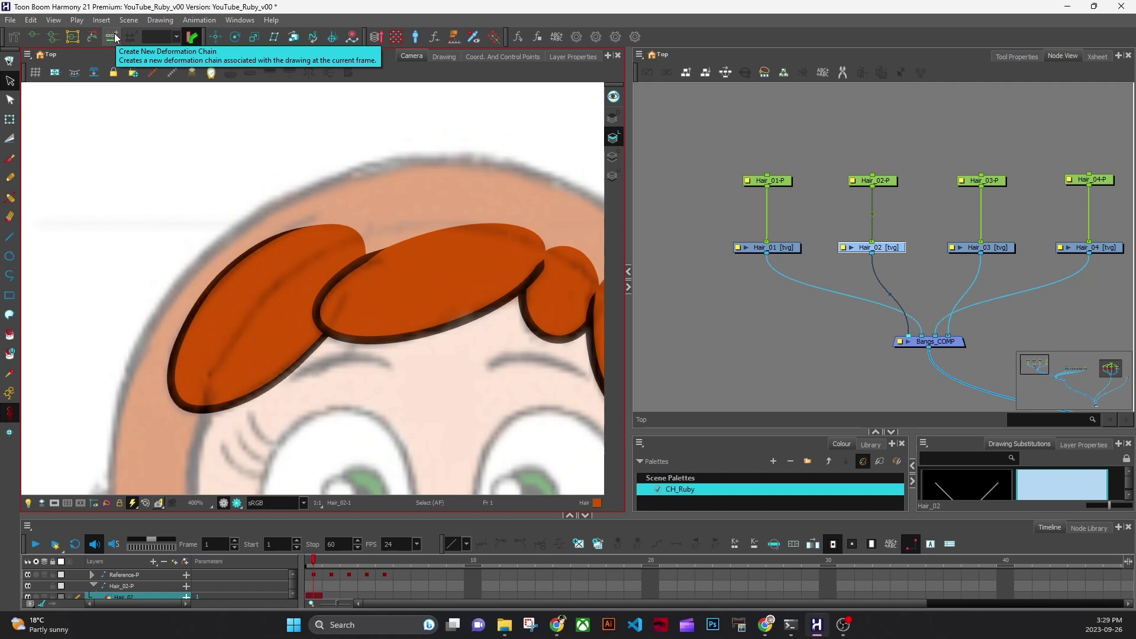
{"action": "left_click", "coordinate": [770, 342]}
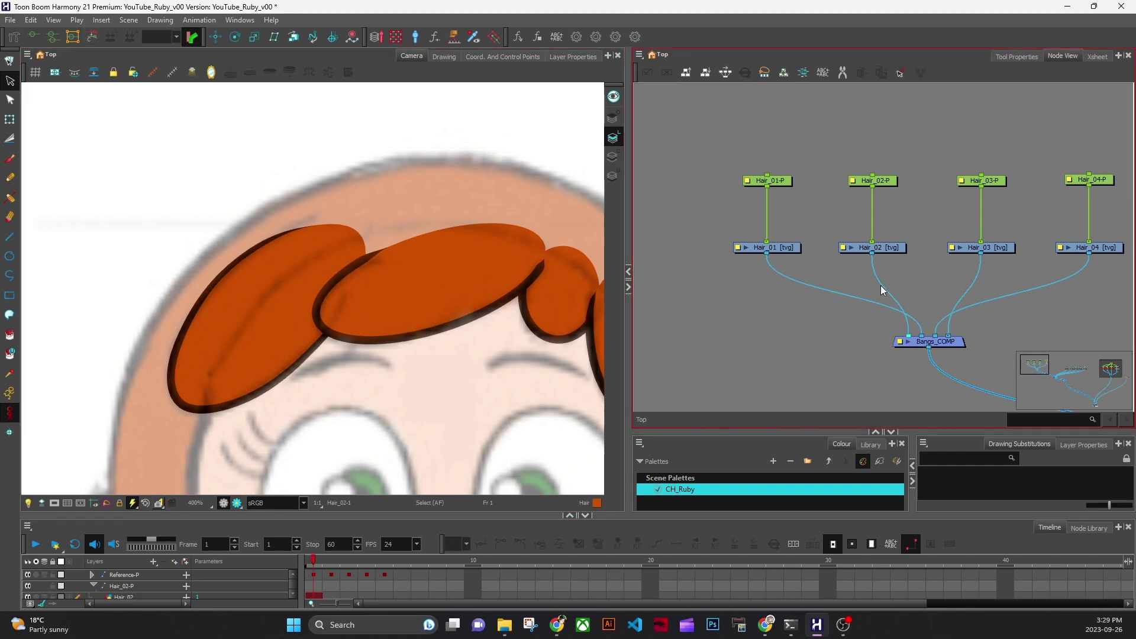
{"action": "left_click", "coordinate": [891, 248]}
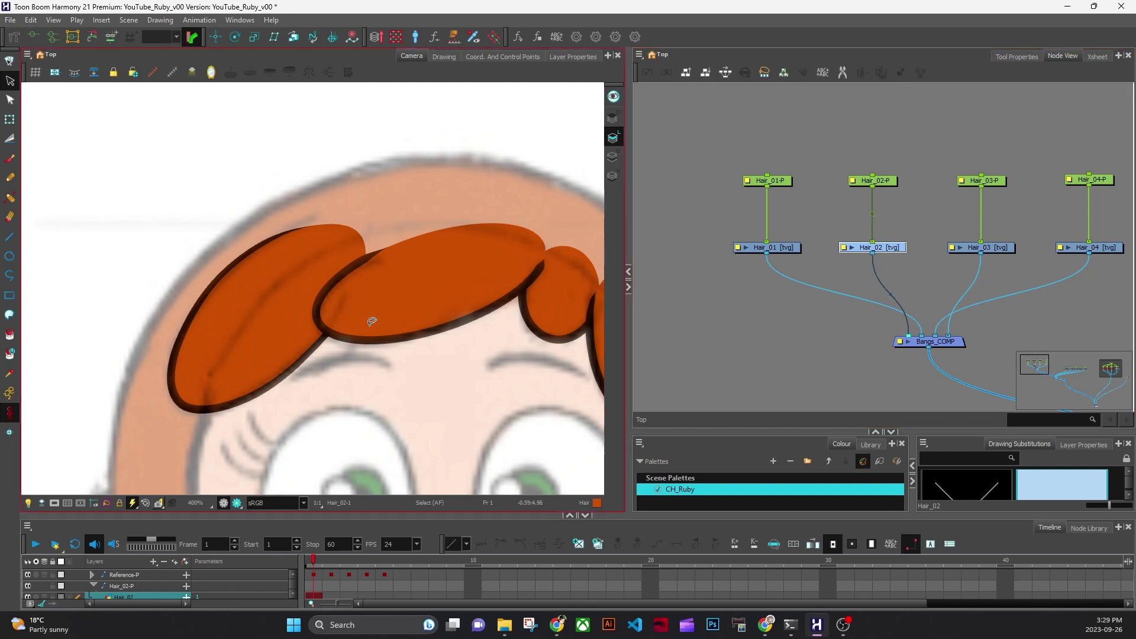
{"action": "left_click", "coordinate": [14, 36]}
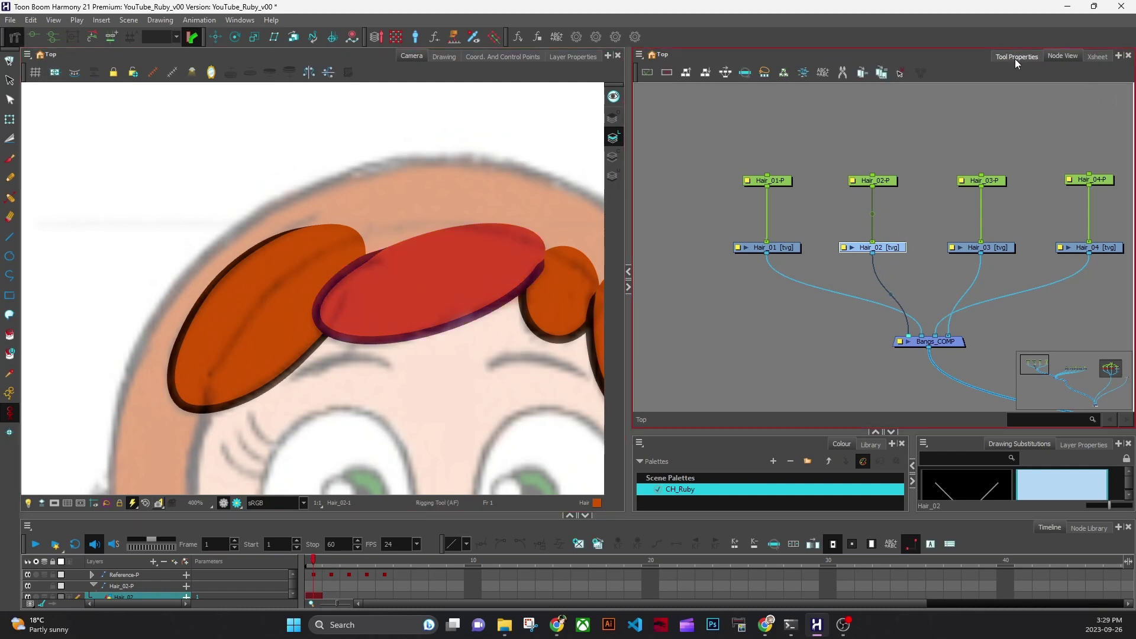
{"action": "left_click", "coordinate": [1014, 57]}
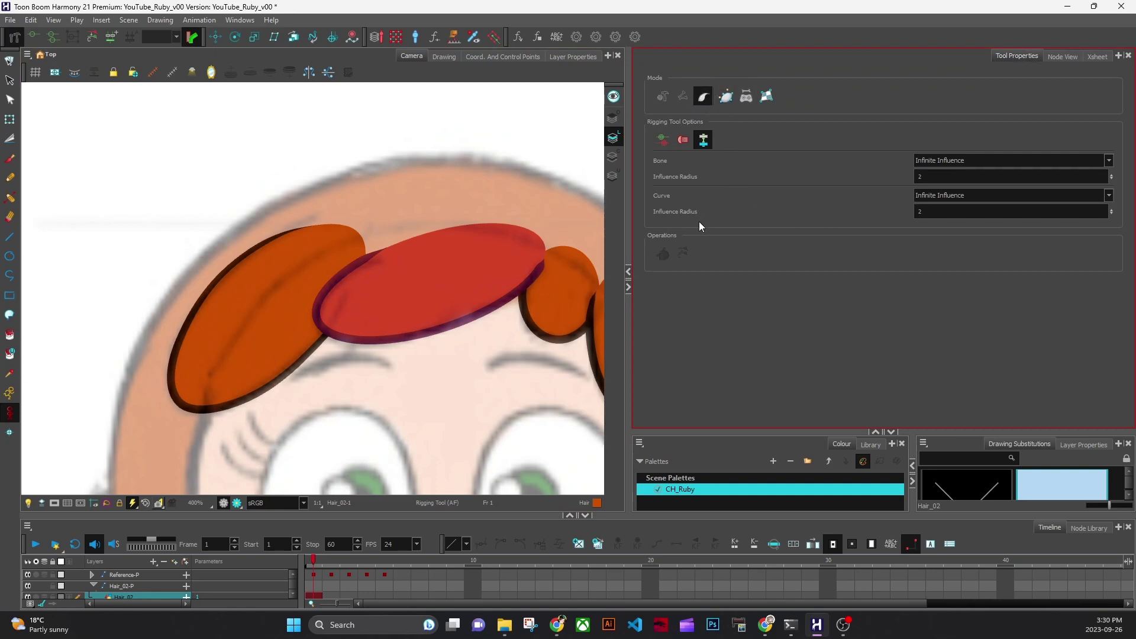
{"action": "left_click_drag", "start_coordinate": [563, 299], "coordinate": [520, 316]}
{"action": "left_click_drag", "start_coordinate": [502, 251], "coordinate": [462, 262]}
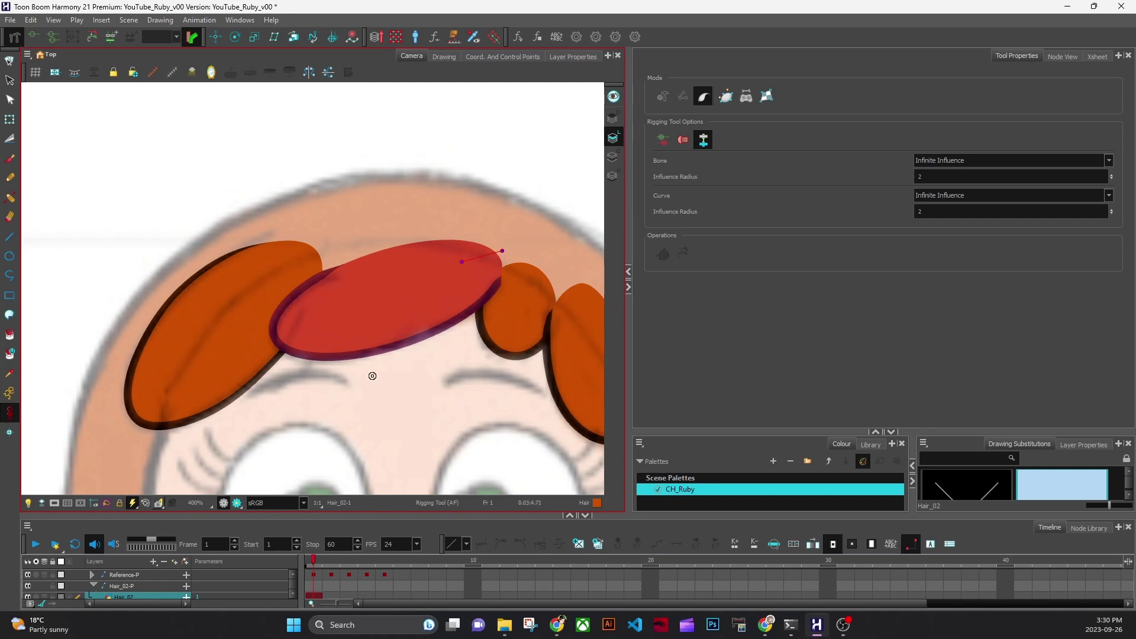
{"action": "left_click_drag", "start_coordinate": [269, 341], "coordinate": [218, 374]}
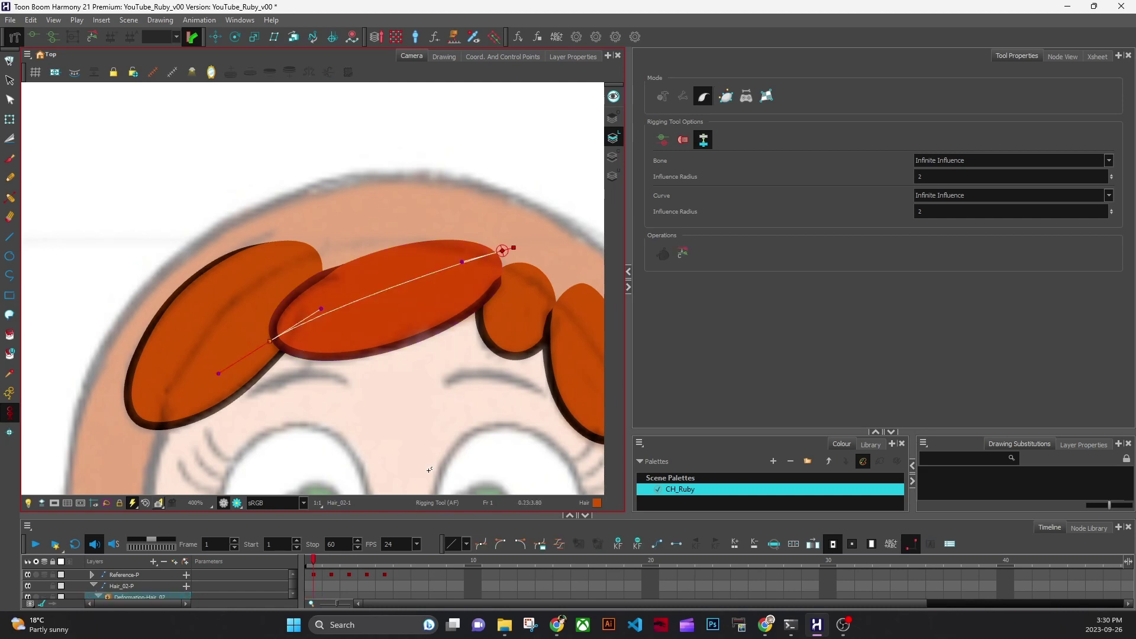
Align the Deformation-Hair_02 group between Hair_02-P and Hair_02, and examine the Offset and Curve nodes inside it.
{"action": "left_click", "coordinate": [1063, 56]}
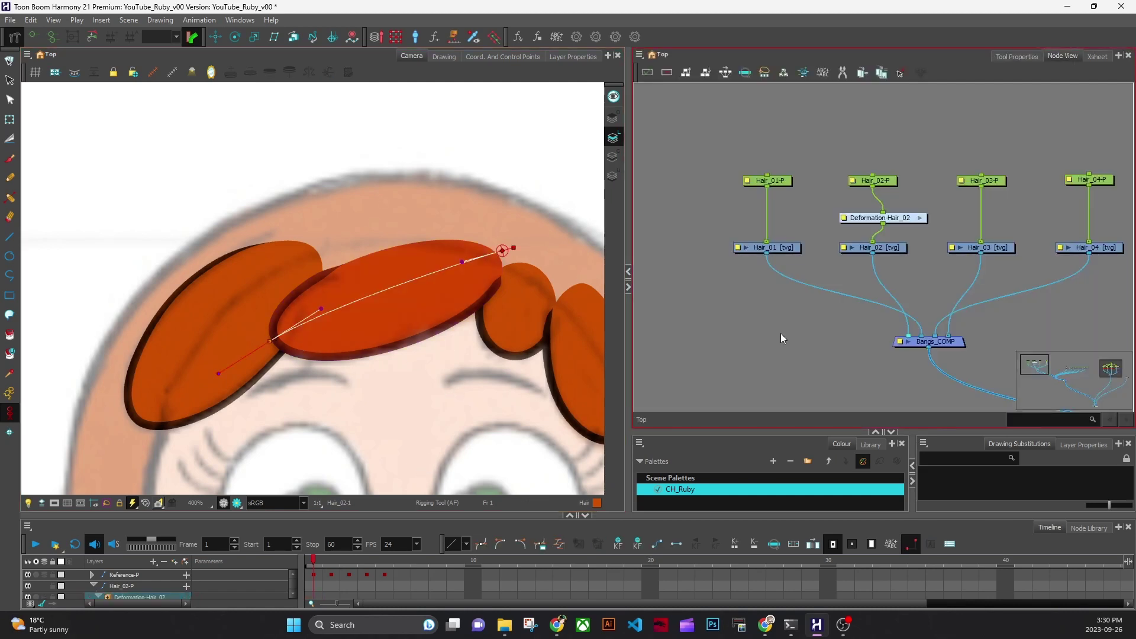
{"action": "left_click_drag", "start_coordinate": [904, 222], "coordinate": [886, 215]}
{"action": "left_click", "coordinate": [912, 215]}
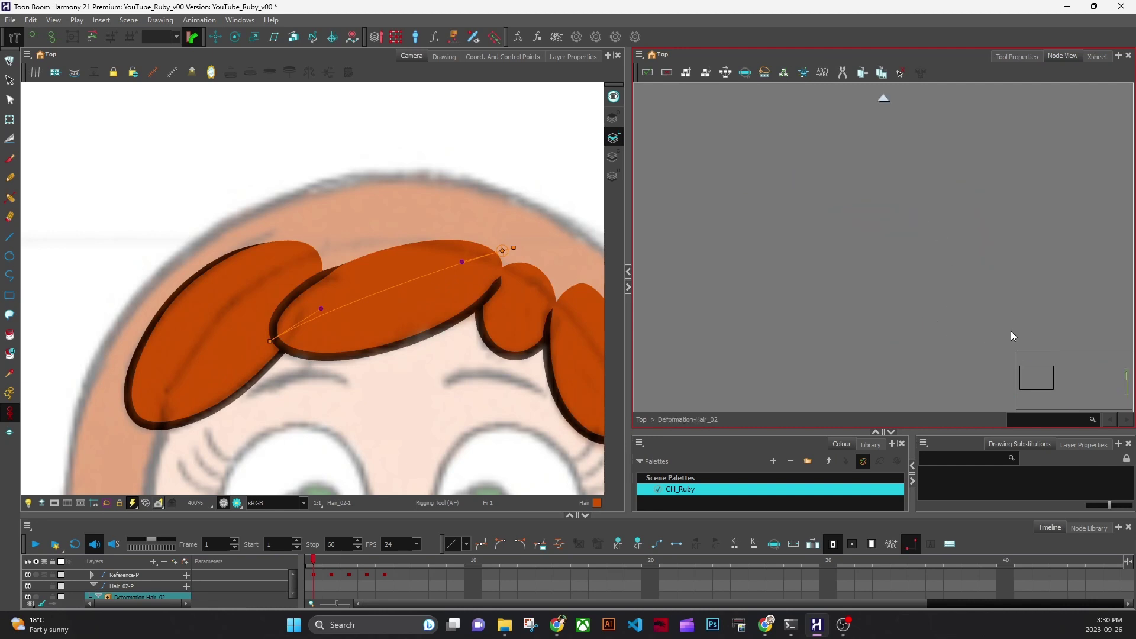
{"action": "left_click_drag", "start_coordinate": [1056, 337], "coordinate": [923, 234]}
{"action": "left_click_drag", "start_coordinate": [1062, 307], "coordinate": [827, 271]}
{"action": "left_click_drag", "start_coordinate": [1108, 397], "coordinate": [1083, 385]}
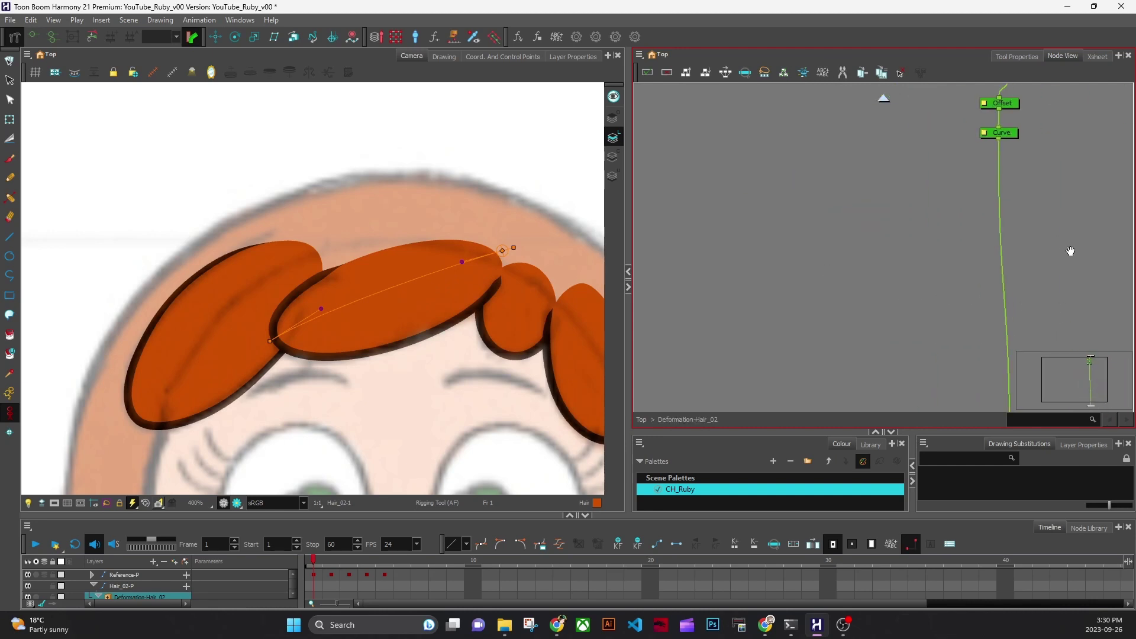
{"action": "left_click_drag", "start_coordinate": [1070, 251], "coordinate": [914, 268]}
{"action": "scroll", "coordinate": [958, 287], "scroll_direction": "down", "scroll_amount": 2}
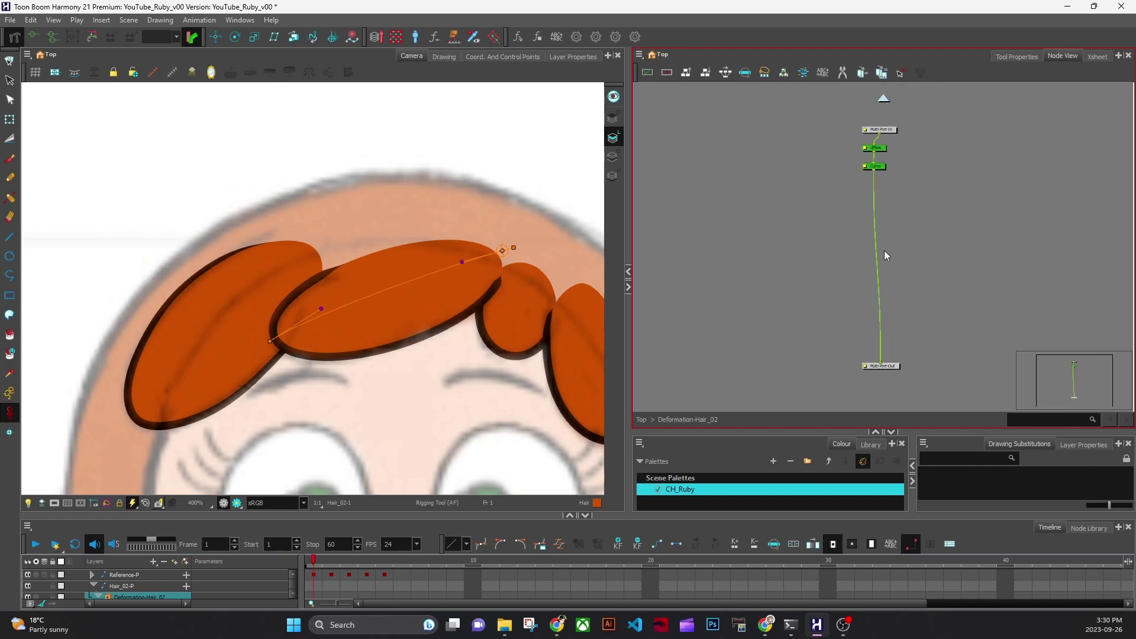
{"action": "left_click", "coordinate": [884, 98]}
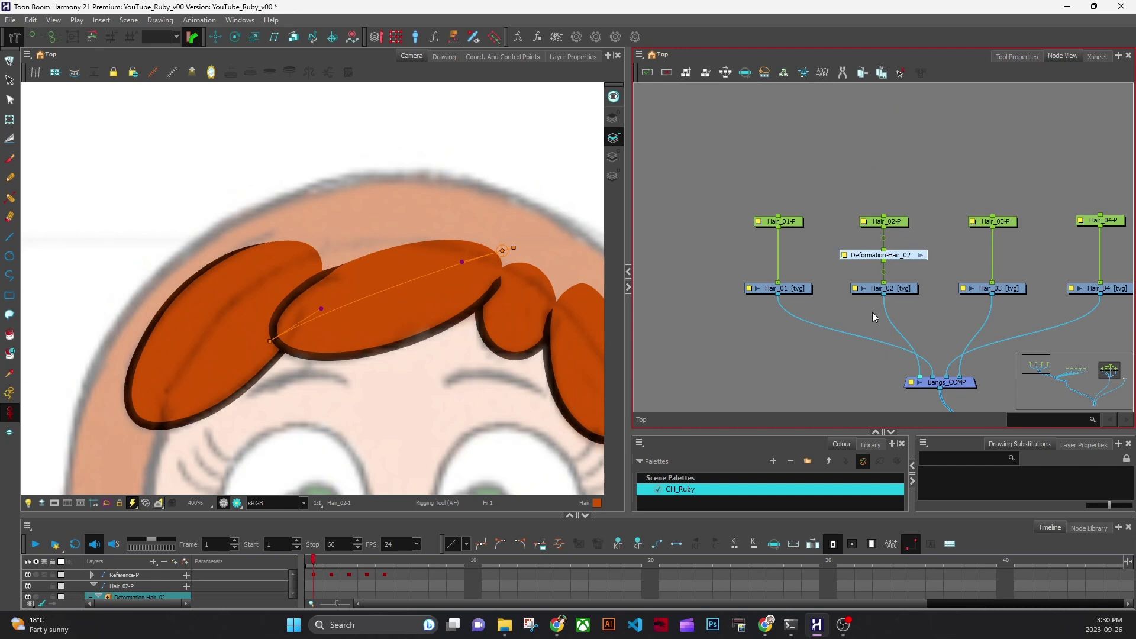
Create a new deformation chain for the Hair_02 drawing and check its list of available transformations.
{"action": "left_click", "coordinate": [1000, 290]}
{"action": "left_click", "coordinate": [891, 289]}
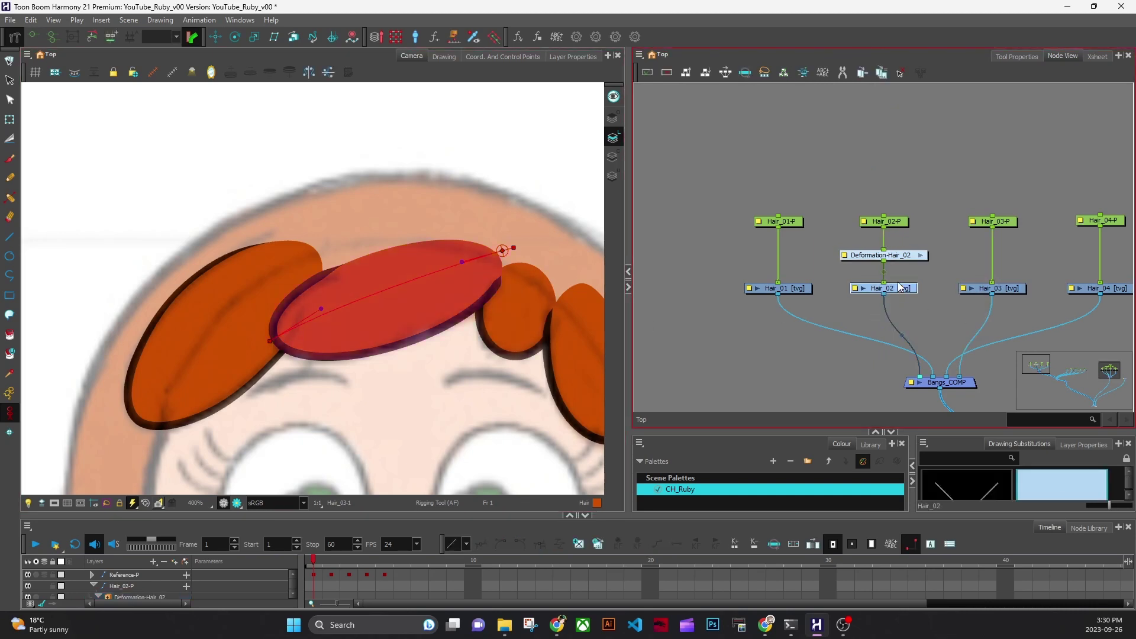
{"action": "key", "text": "shift+t"}
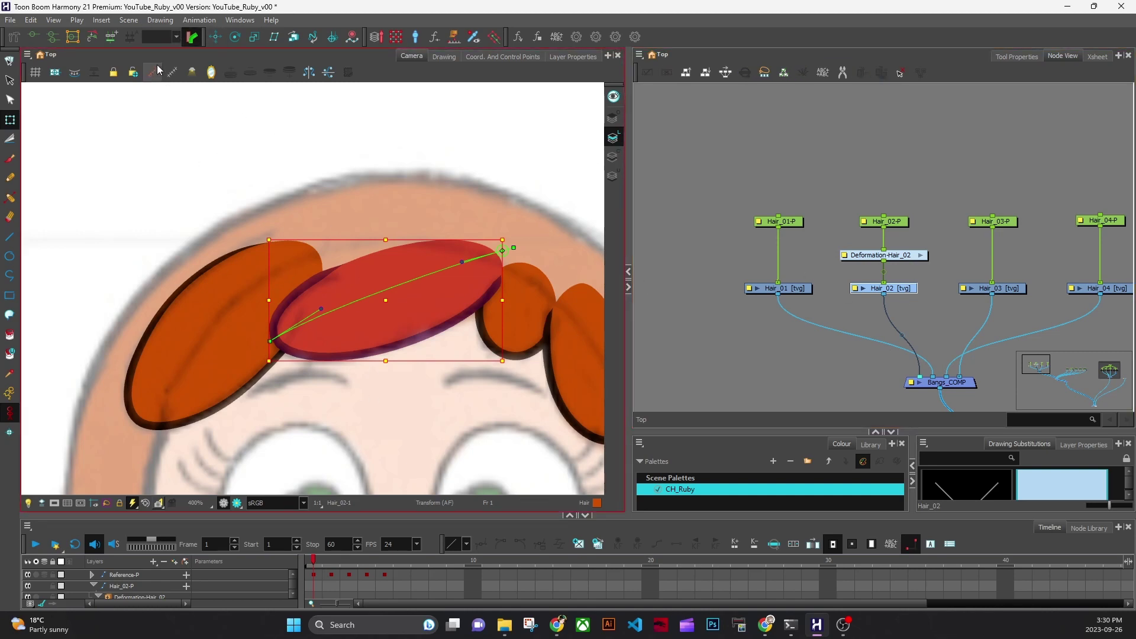
{"action": "left_click", "coordinate": [694, 353]}
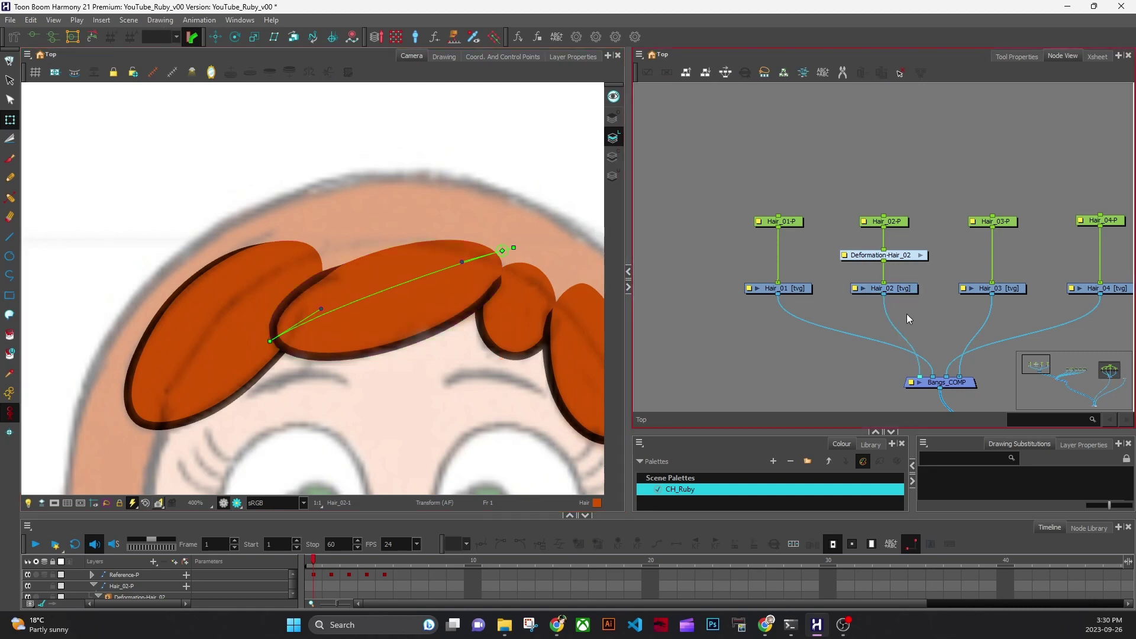
{"action": "left_click", "coordinate": [908, 289]}
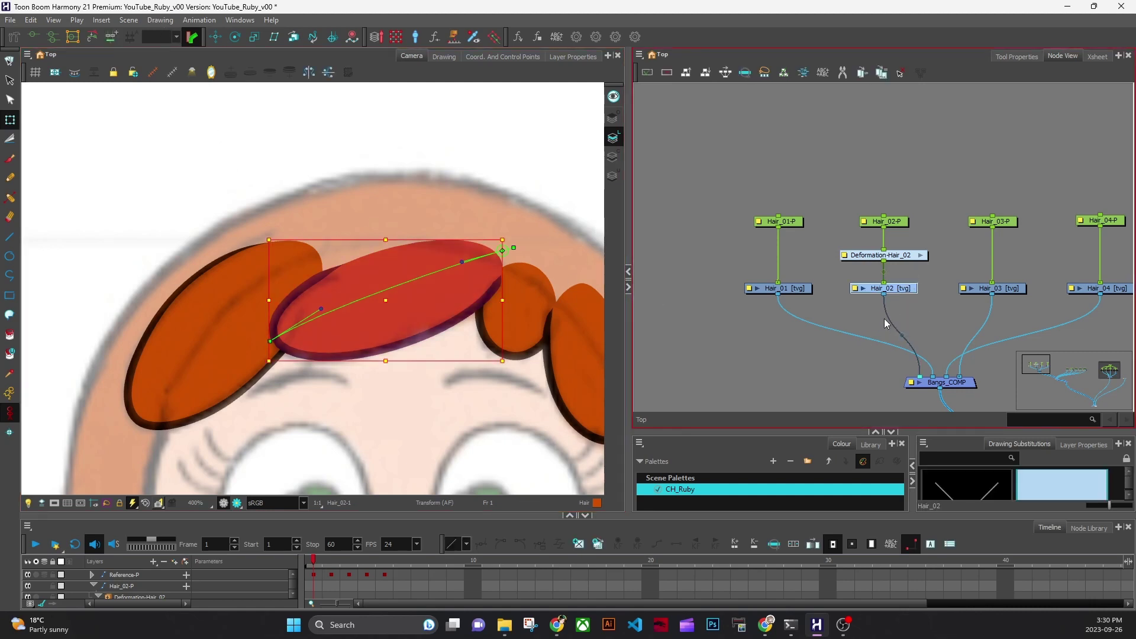
{"action": "left_click", "coordinate": [111, 37]}
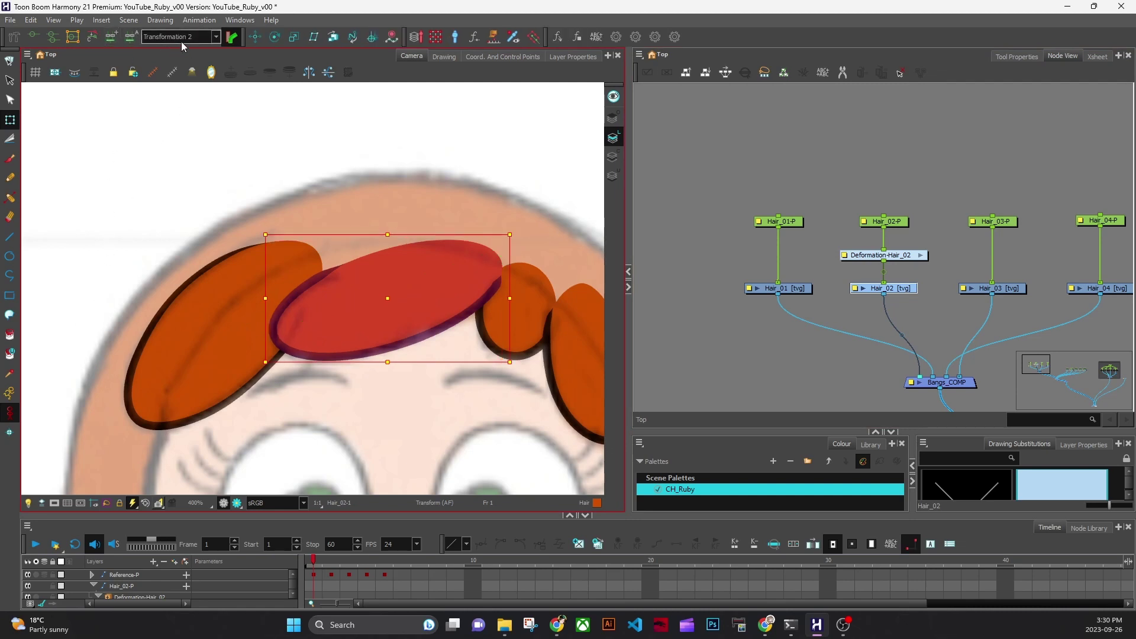
{"action": "left_click", "coordinate": [217, 40]}
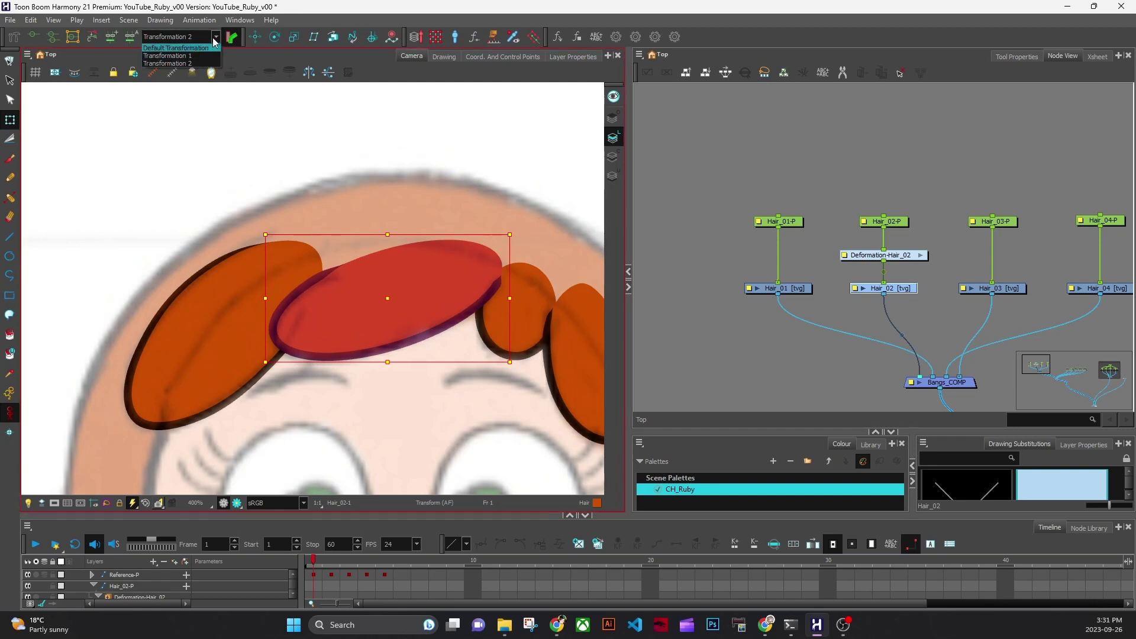
{"action": "left_click", "coordinate": [745, 365]}
Inside Deformation-Hair_02, move group 1 down close above the Transformation-Switch node and line the switch up under it.
{"action": "left_click", "coordinate": [921, 255]}
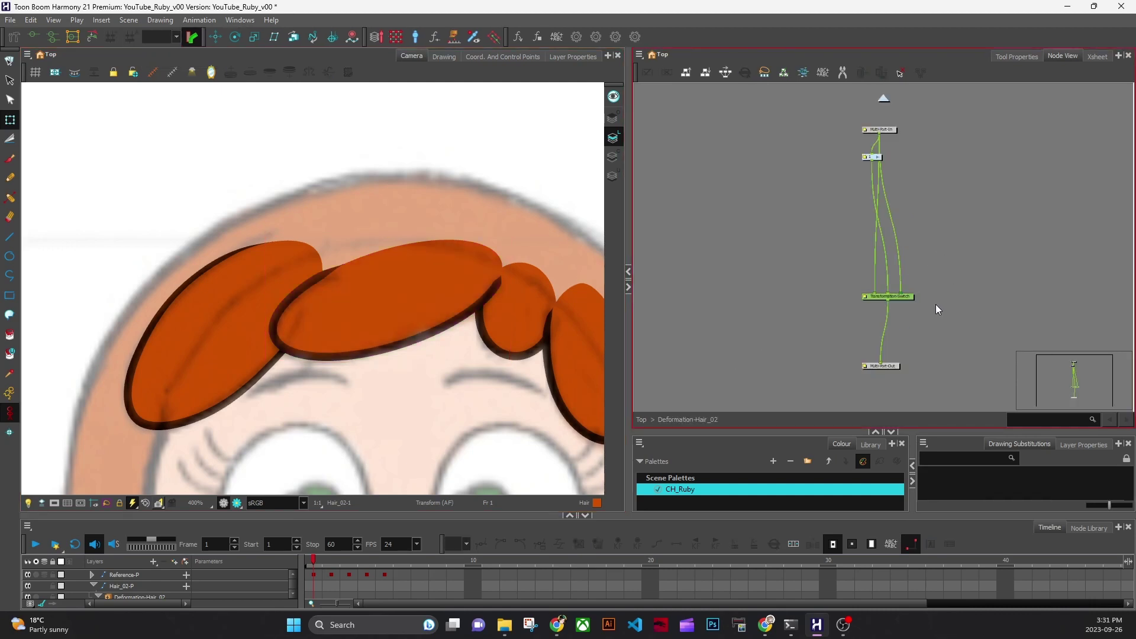
{"action": "left_click_drag", "start_coordinate": [936, 305], "coordinate": [884, 303]}
{"action": "scroll", "coordinate": [884, 303], "scroll_direction": "up", "scroll_amount": 3}
{"action": "left_click", "coordinate": [823, 299]}
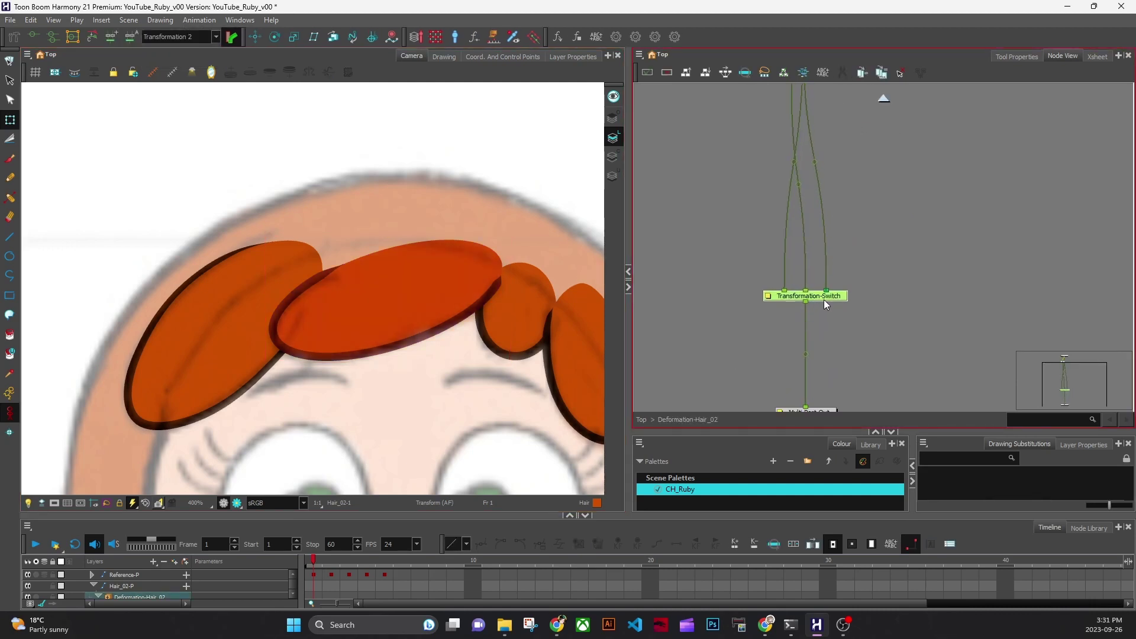
{"action": "scroll", "coordinate": [881, 277], "scroll_direction": "up", "scroll_amount": 3}
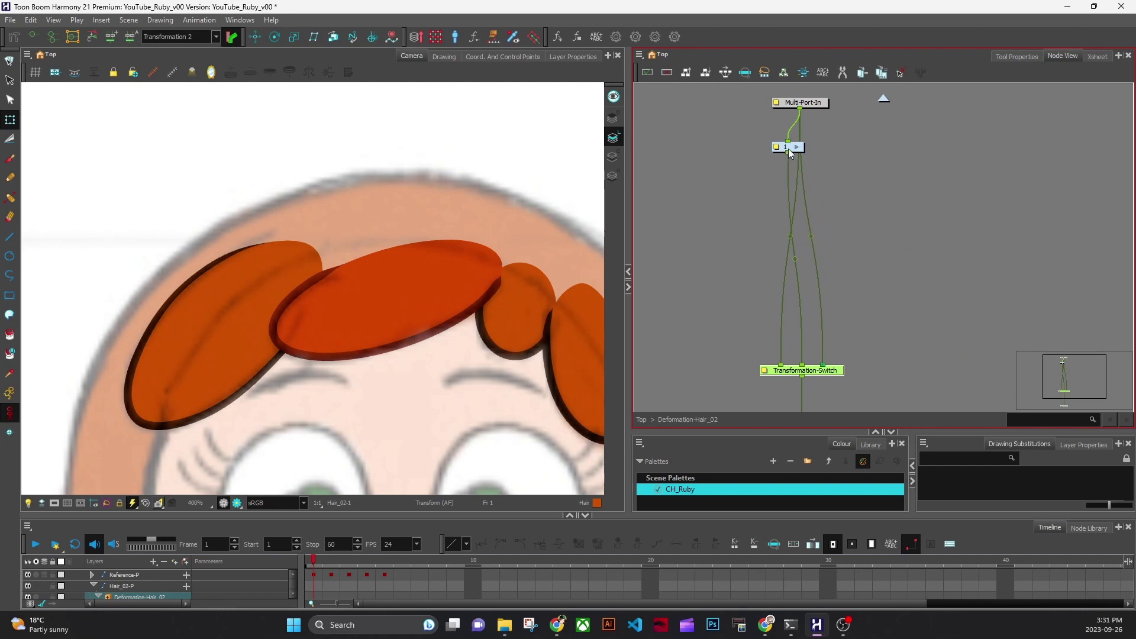
{"action": "left_click_drag", "start_coordinate": [789, 148], "coordinate": [804, 291]}
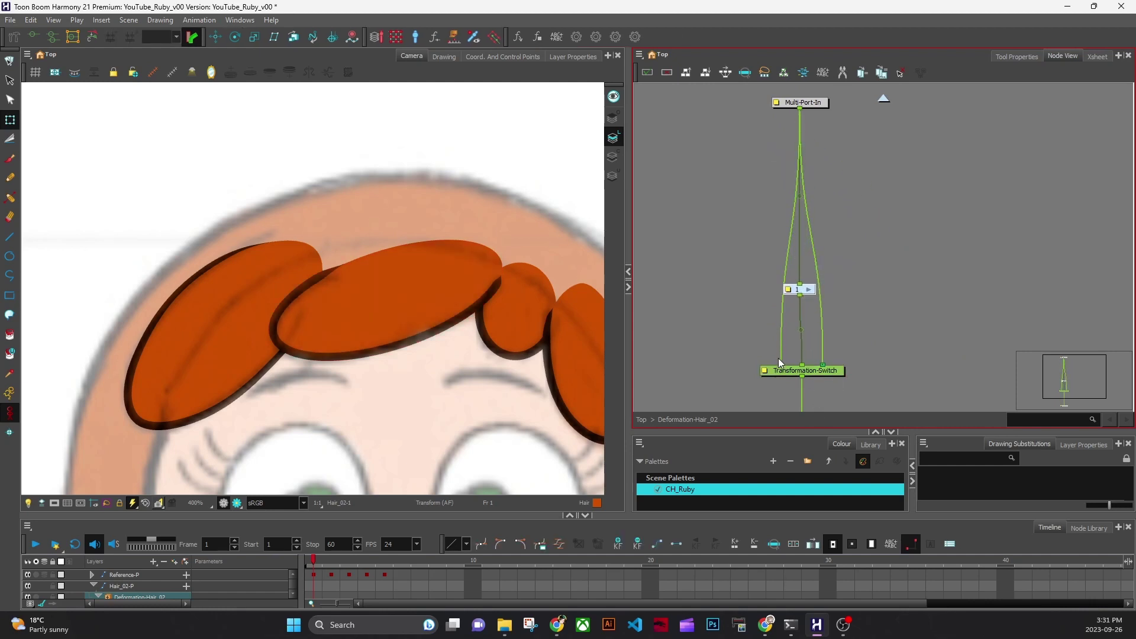
{"action": "left_click_drag", "start_coordinate": [786, 371], "coordinate": [784, 368]}
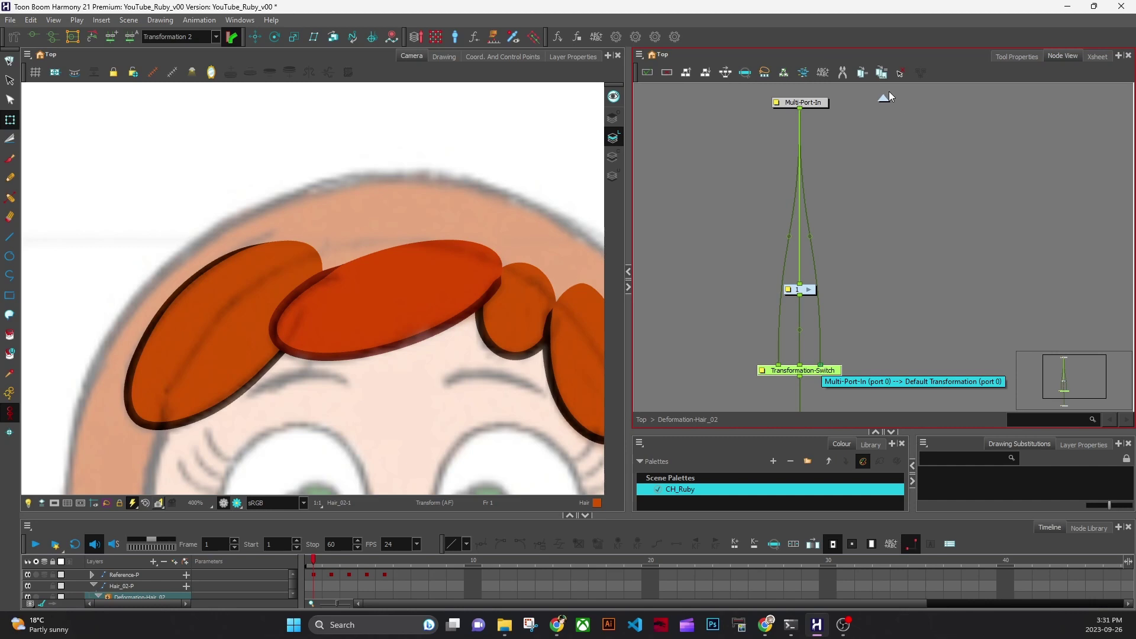
Compare the switch connections with the list of available transformations and return to the top node level.
{"action": "left_click", "coordinate": [368, 140]}
{"action": "left_click", "coordinate": [217, 38]}
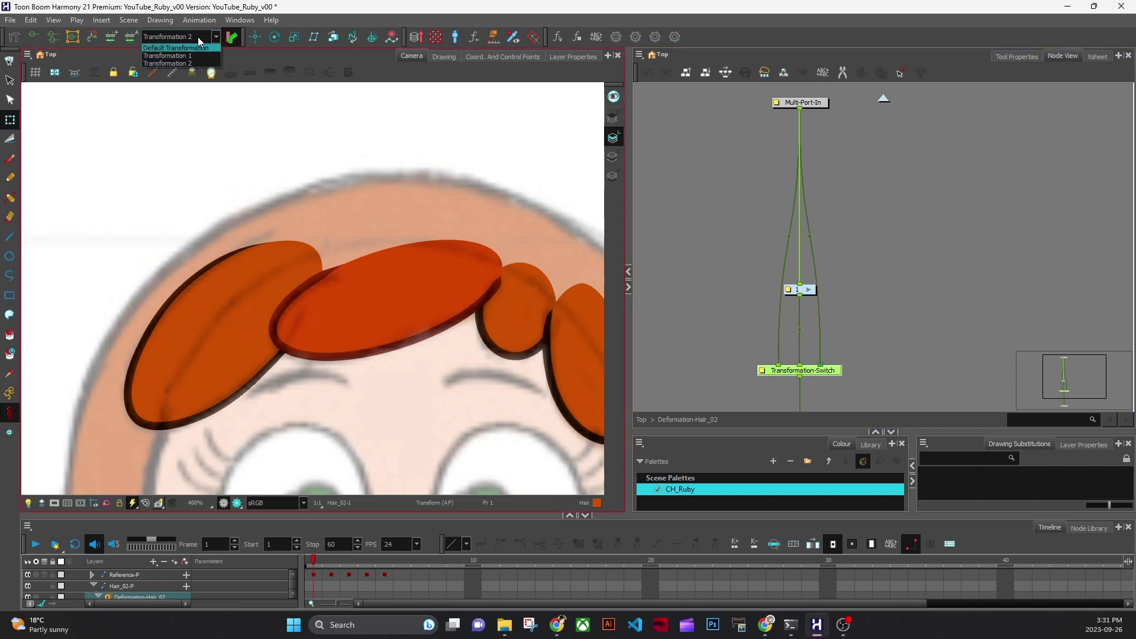
{"action": "left_click", "coordinate": [902, 187]}
{"action": "left_click", "coordinate": [885, 99]}
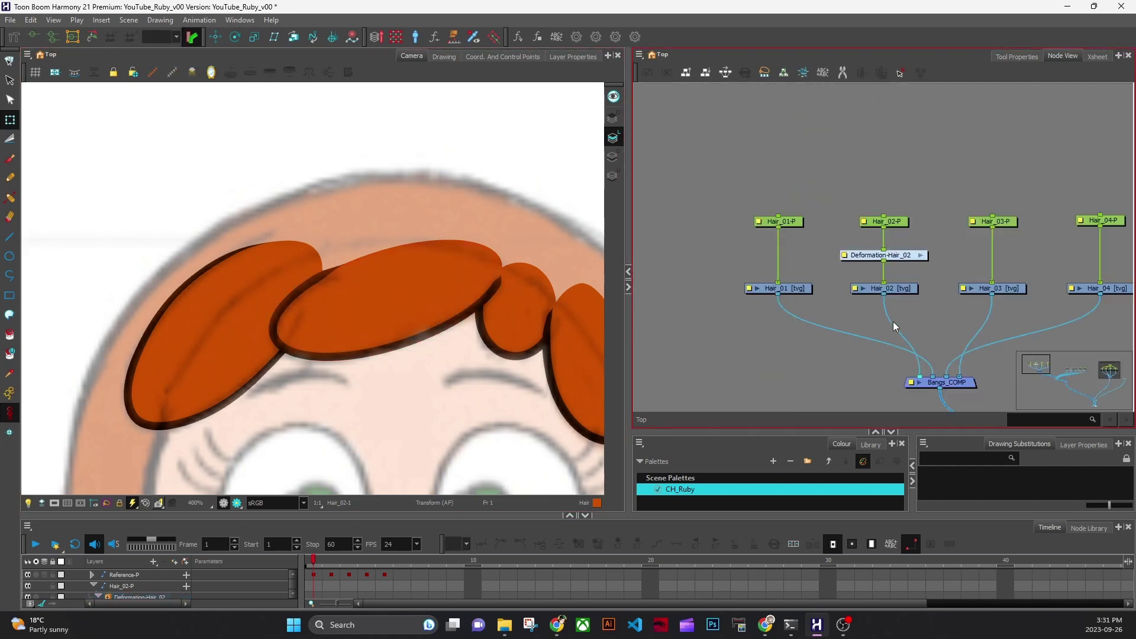
Rig Hair_02 with a closed envelope deformer of four points around its outline in the Transformation 2 chain.
{"action": "left_click", "coordinate": [834, 296]}
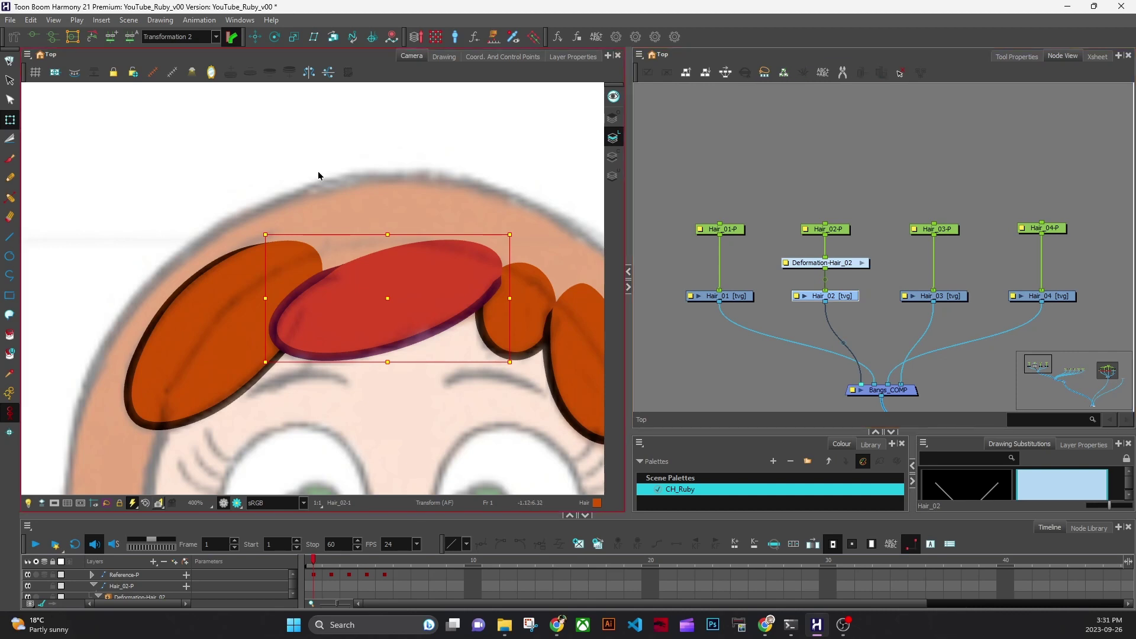
{"action": "left_click", "coordinate": [1017, 57]}
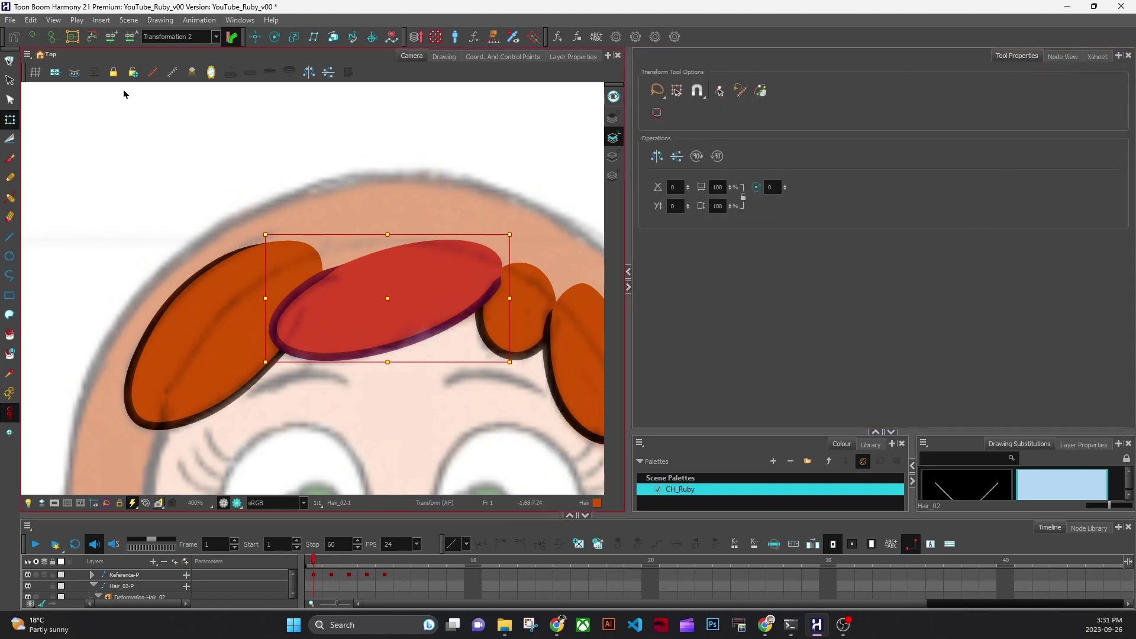
{"action": "left_click", "coordinate": [14, 37]}
{"action": "left_click", "coordinate": [728, 95]}
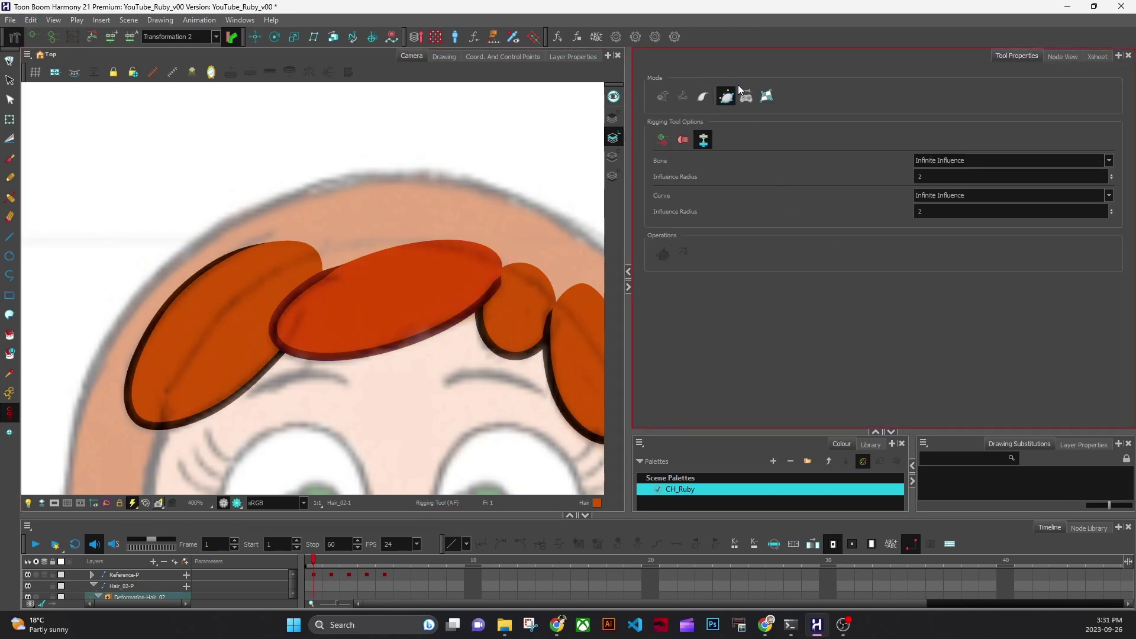
{"action": "left_click", "coordinate": [497, 252]}
{"action": "left_click", "coordinate": [457, 241]}
{"action": "left_click", "coordinate": [379, 254]}
{"action": "left_click_drag", "start_coordinate": [378, 256], "coordinate": [337, 271]}
{"action": "left_click_drag", "start_coordinate": [271, 334], "coordinate": [309, 361]}
{"action": "left_click_drag", "start_coordinate": [400, 346], "coordinate": [458, 324]}
{"action": "left_click", "coordinate": [498, 252]}
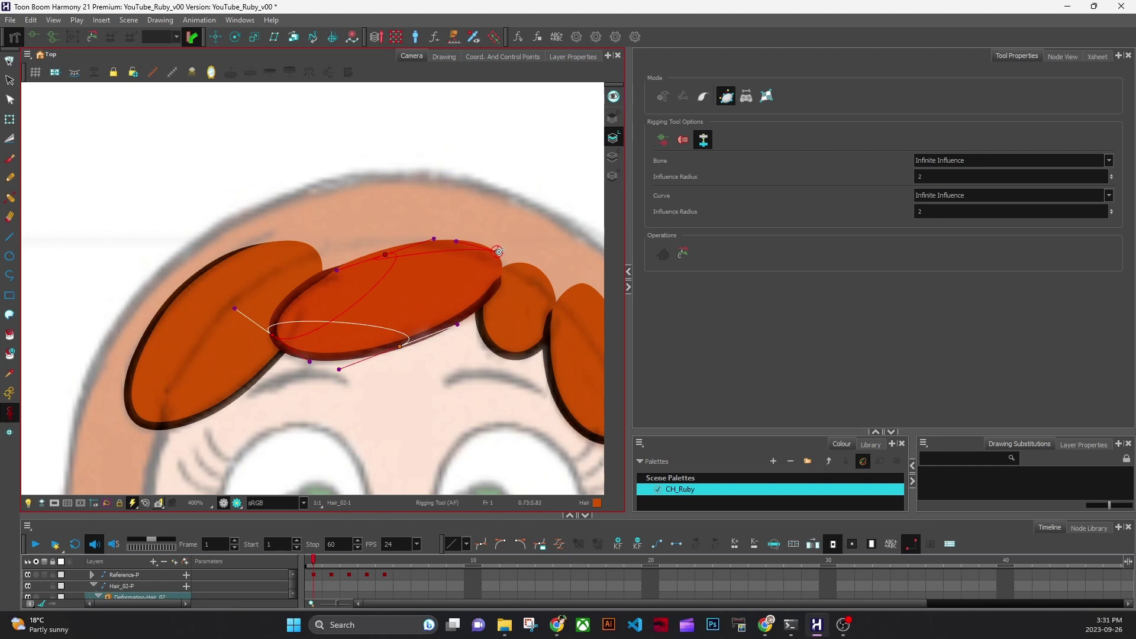
{"action": "left_click", "coordinate": [499, 252]}
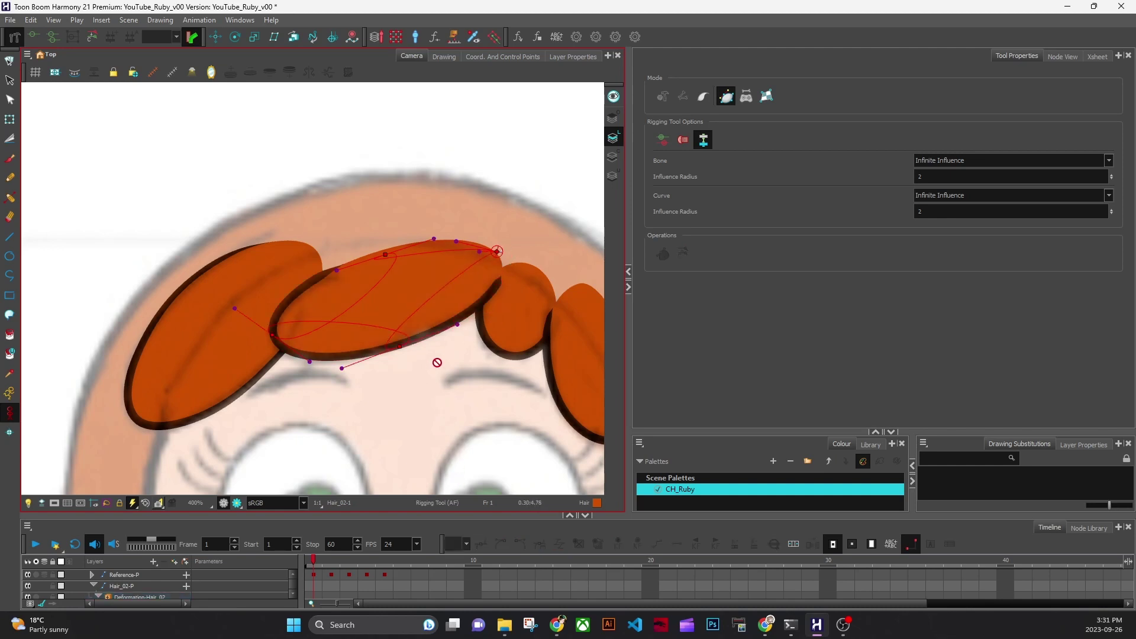
Examine the envelope points on Hair_02 with the Contour Editor and check the drawing's list of available transformations.
{"action": "left_click", "coordinate": [1063, 56]}
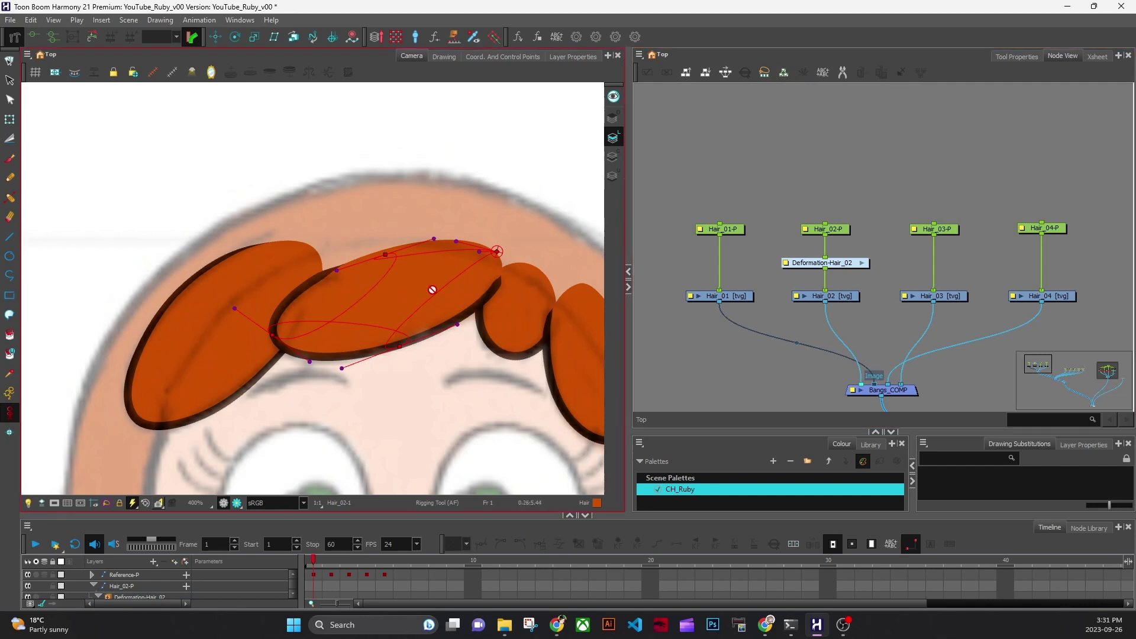
{"action": "left_click", "coordinate": [10, 102]}
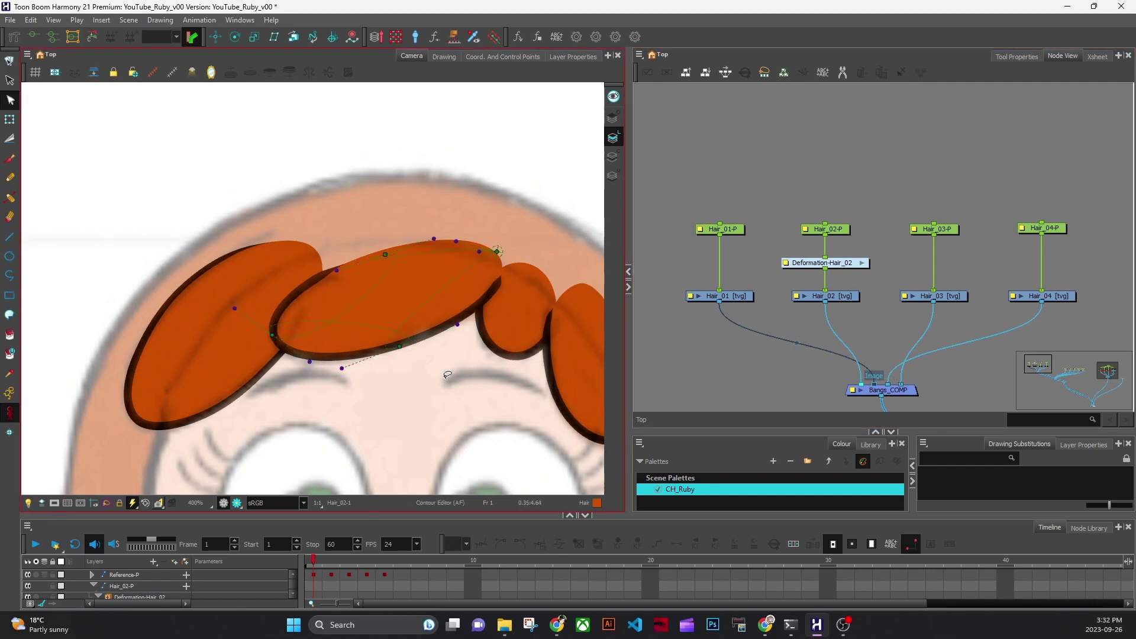
{"action": "left_click", "coordinate": [364, 265]}
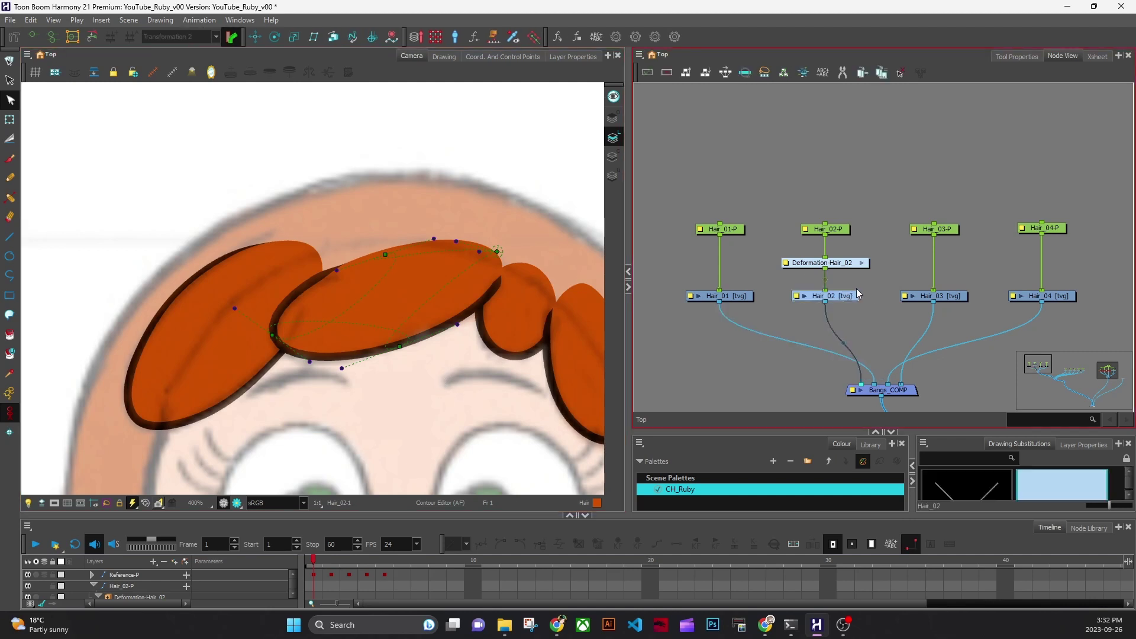
{"action": "left_click", "coordinate": [706, 319]}
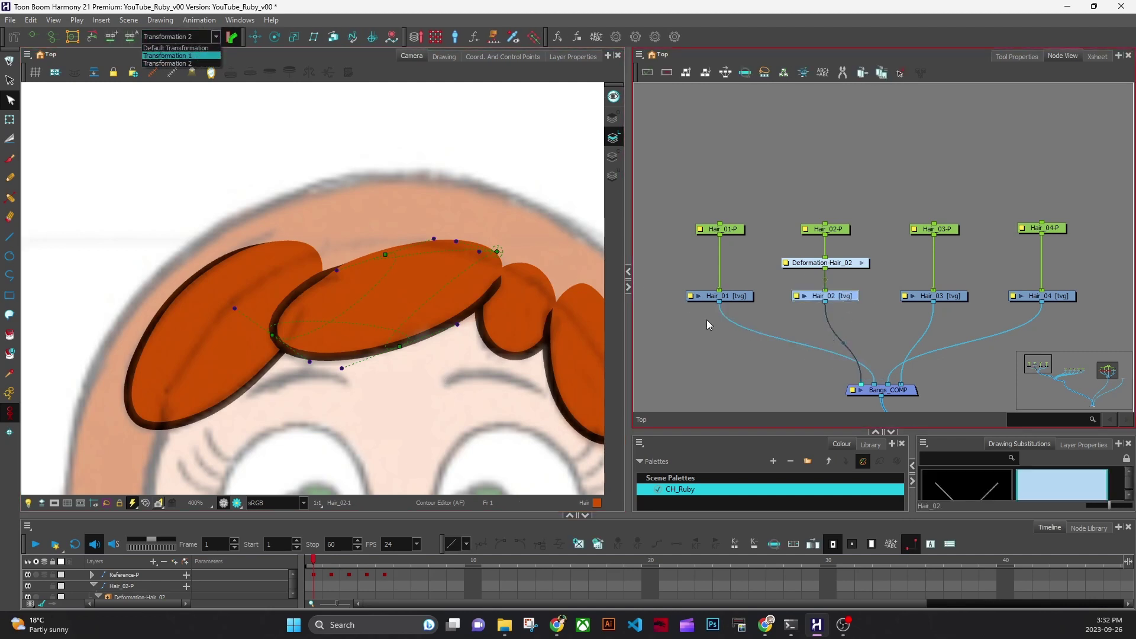
Inside Deformation-Hair_02, delete group 2 and disconnect its leftover cable from the Transformation-Switch.
{"action": "left_click", "coordinate": [861, 265]}
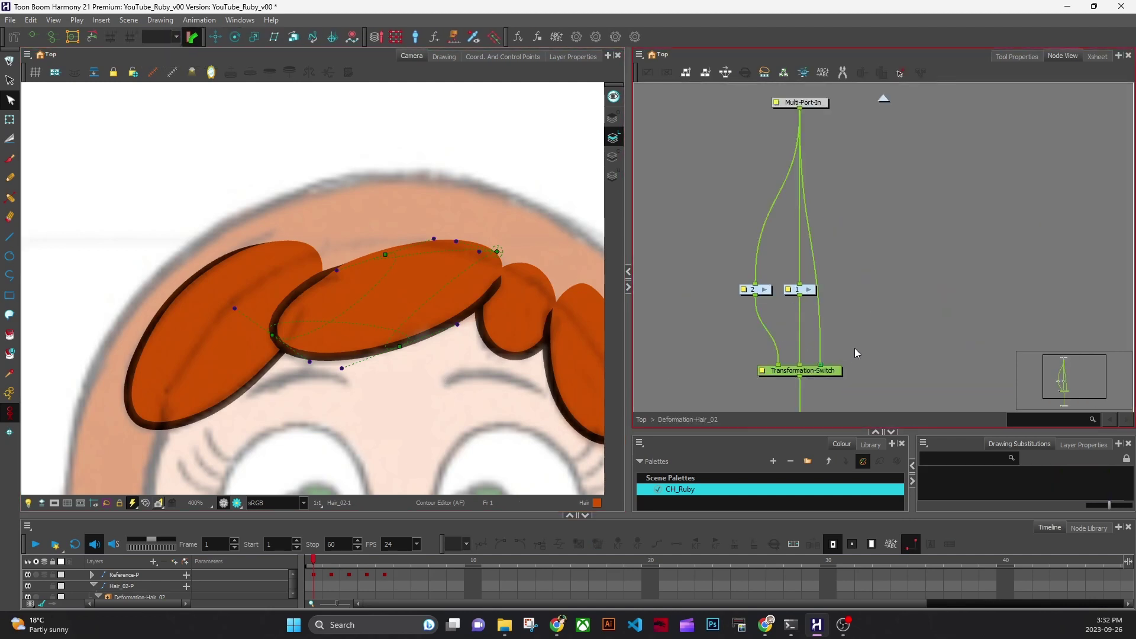
{"action": "left_click", "coordinate": [769, 291]}
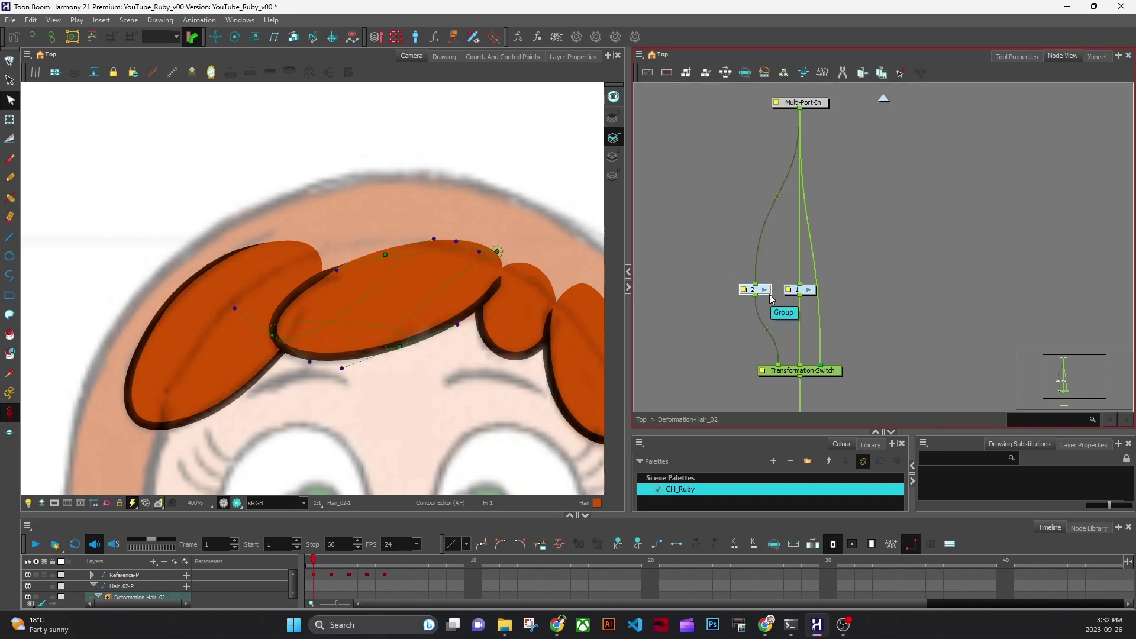
{"action": "key", "text": "Delete"}
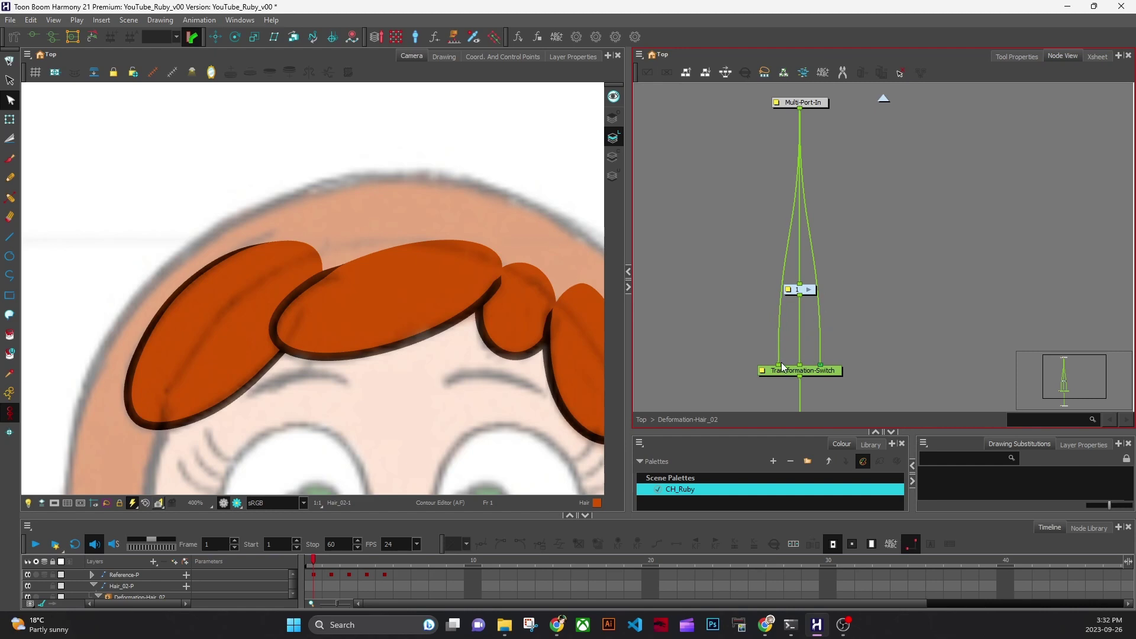
{"action": "left_click_drag", "start_coordinate": [779, 366], "coordinate": [773, 269]}
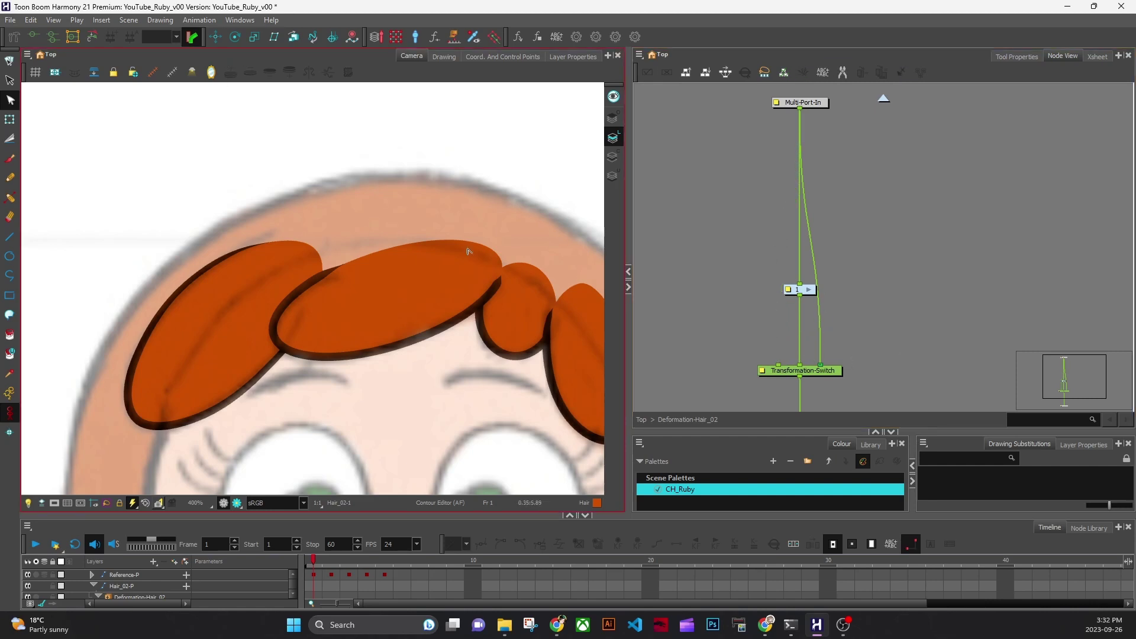
{"action": "left_click", "coordinate": [1016, 57]}
{"action": "left_click", "coordinate": [1063, 56]}
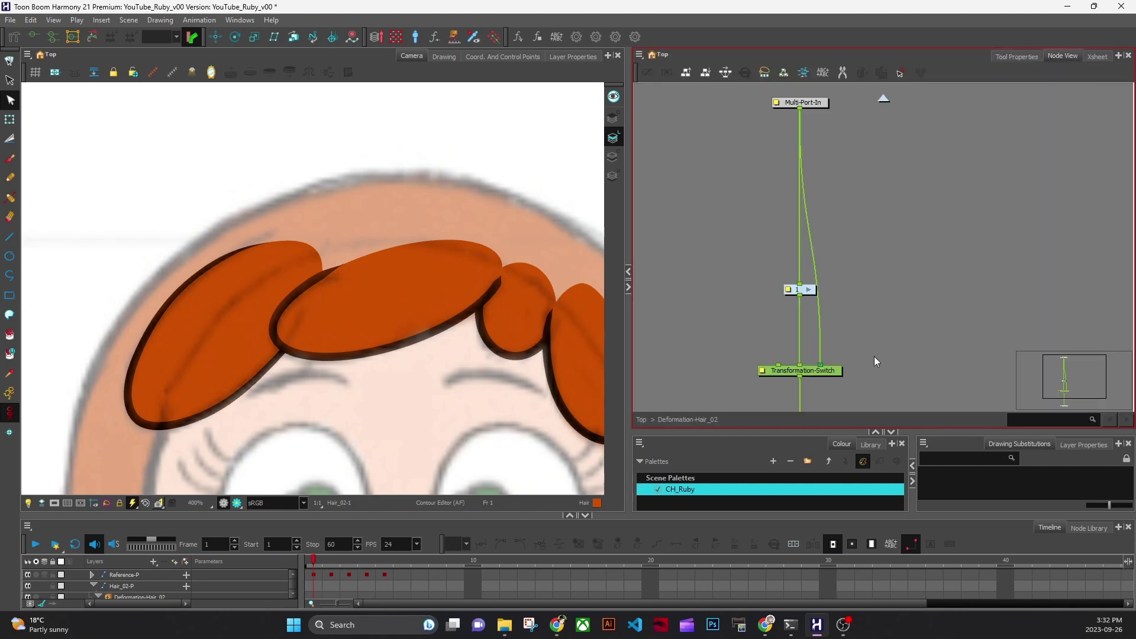
Check the Hair_02 drawing at the top level, then reposition the Transformation-Switch under group 1 inside Deformation-Hair_02.
{"action": "left_click", "coordinate": [888, 99]}
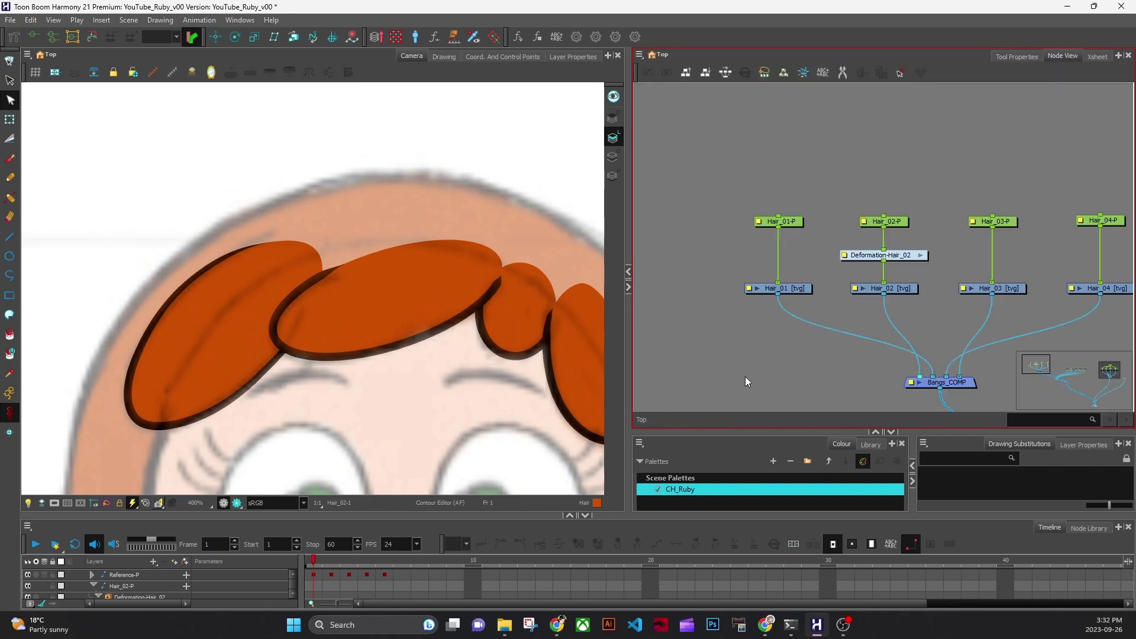
{"action": "left_click", "coordinate": [902, 290]}
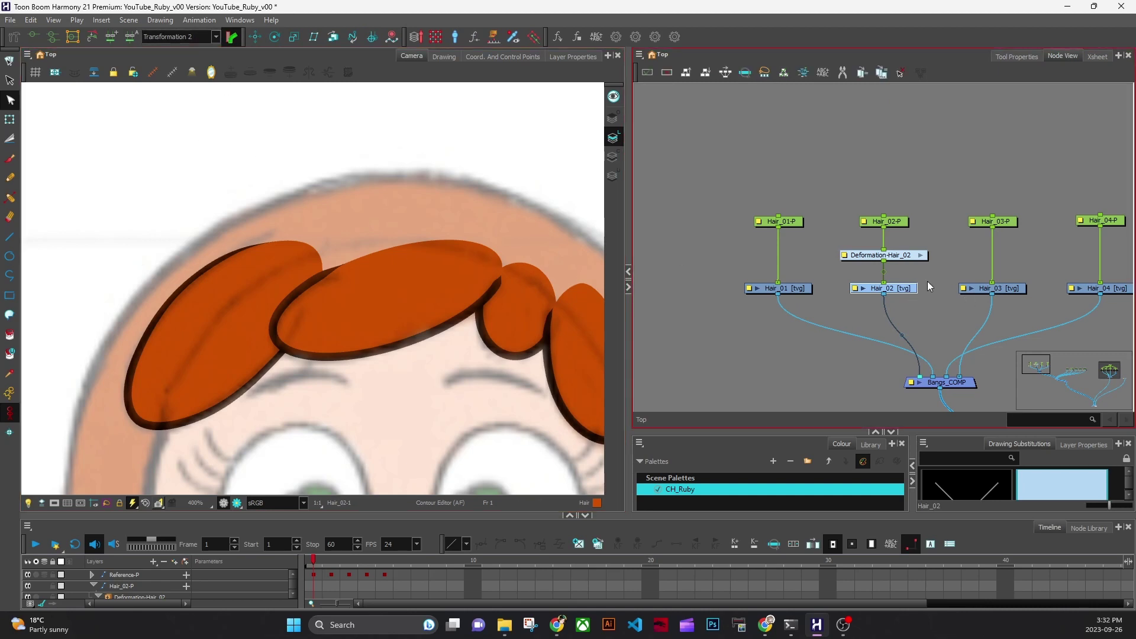
{"action": "left_click", "coordinate": [921, 256]}
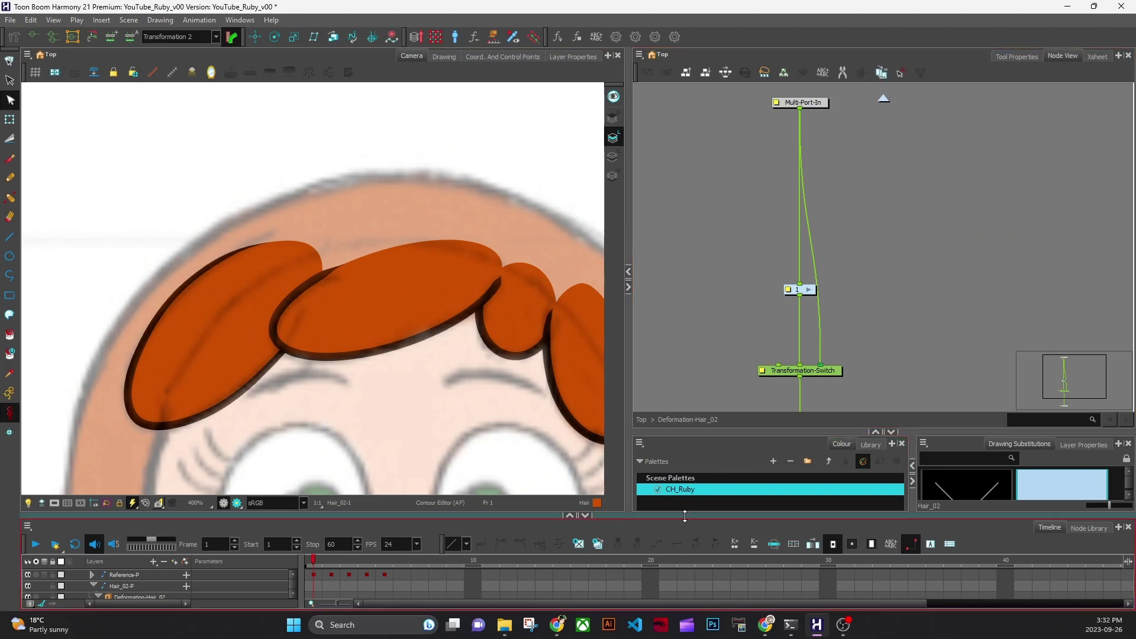
{"action": "mouse_move", "coordinate": [809, 370]}
{"action": "left_mouse_down"}
{"action": "mouse_move", "coordinate": [794, 363]}
{"action": "mouse_move", "coordinate": [846, 369]}
{"action": "left_mouse_up"}
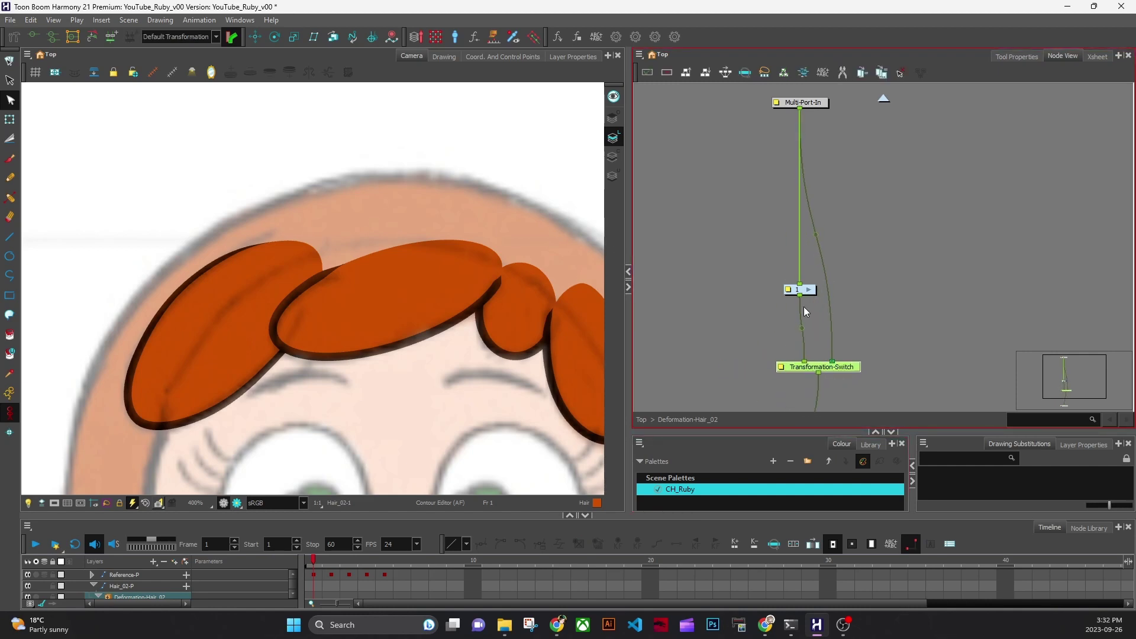
Return to the top node level, choose Transformation 1 for Hair_02 and widen the Node View, leaving nothing selected.
{"action": "left_click", "coordinate": [884, 99]}
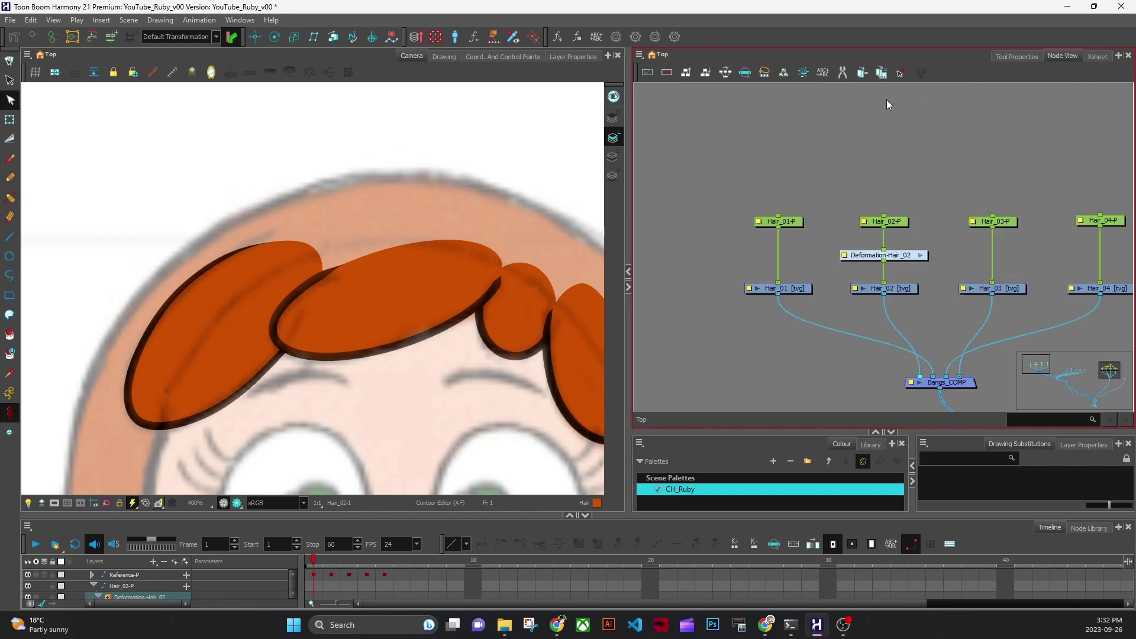
{"action": "left_click", "coordinate": [900, 289]}
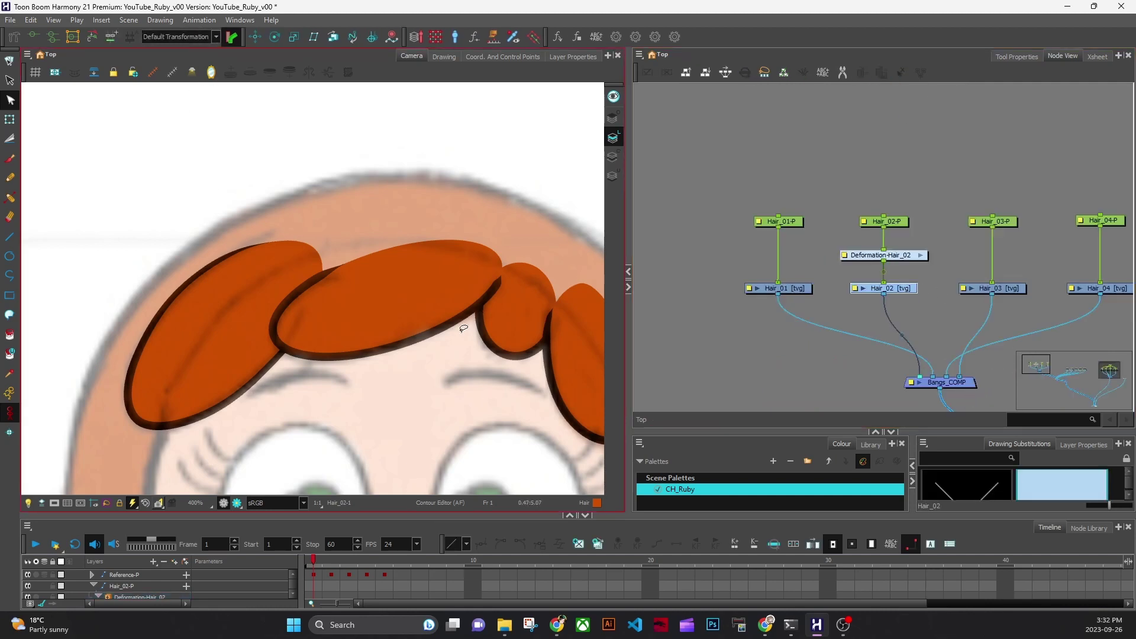
{"action": "left_click", "coordinate": [13, 120]}
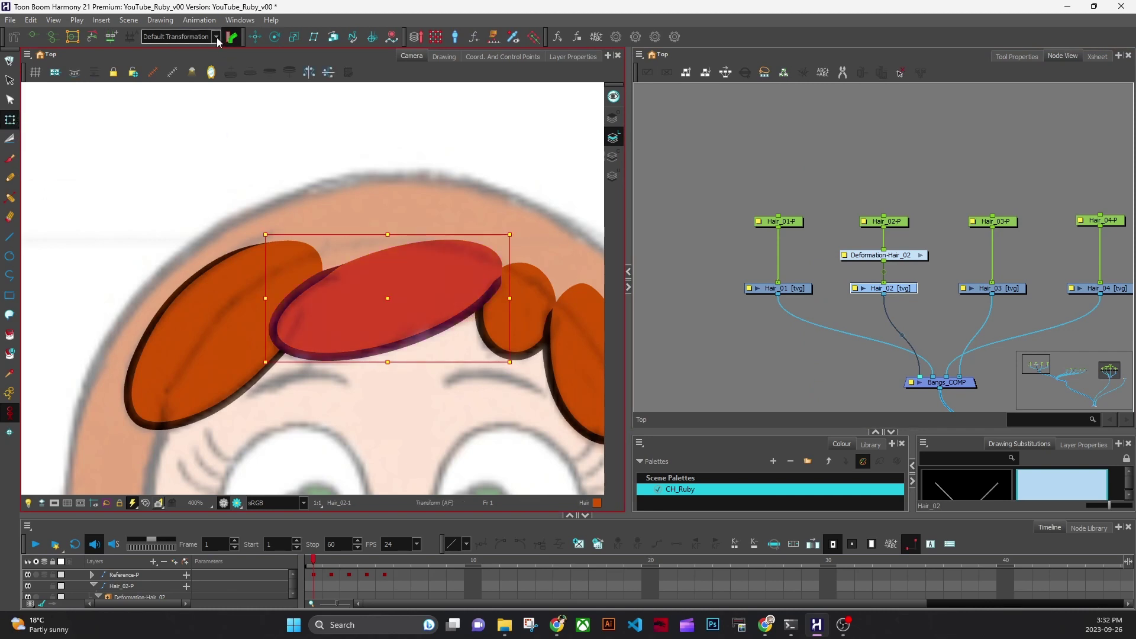
{"action": "left_click", "coordinate": [178, 37]}
{"action": "left_click", "coordinate": [201, 51]}
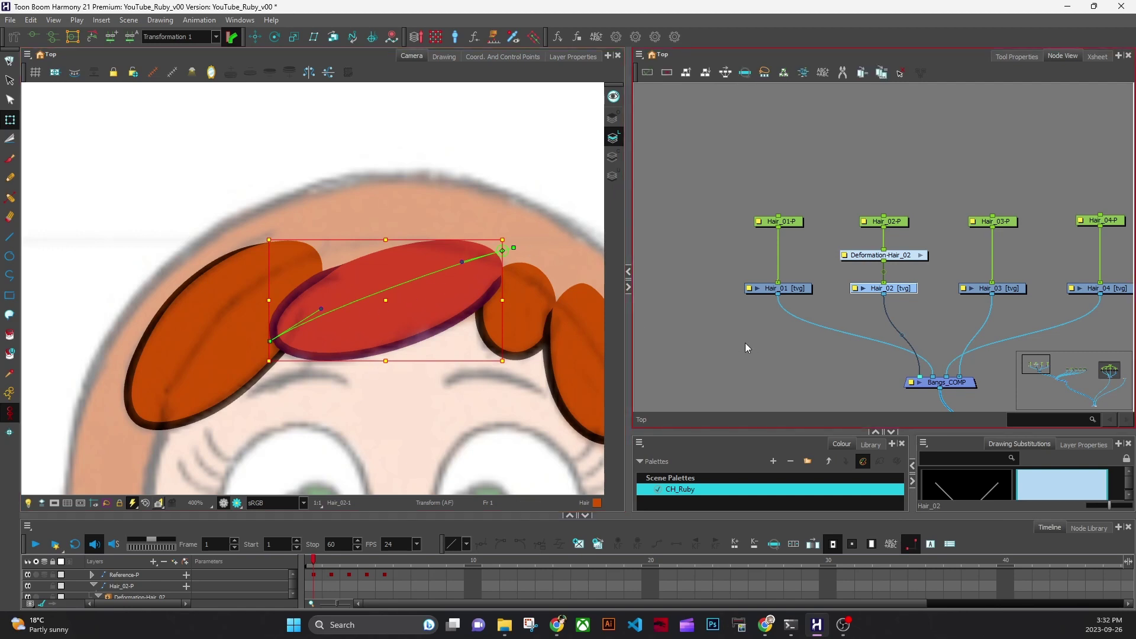
{"action": "left_click_drag", "start_coordinate": [746, 352], "coordinate": [699, 339]}
{"action": "left_click_drag", "start_coordinate": [629, 361], "coordinate": [594, 363]}
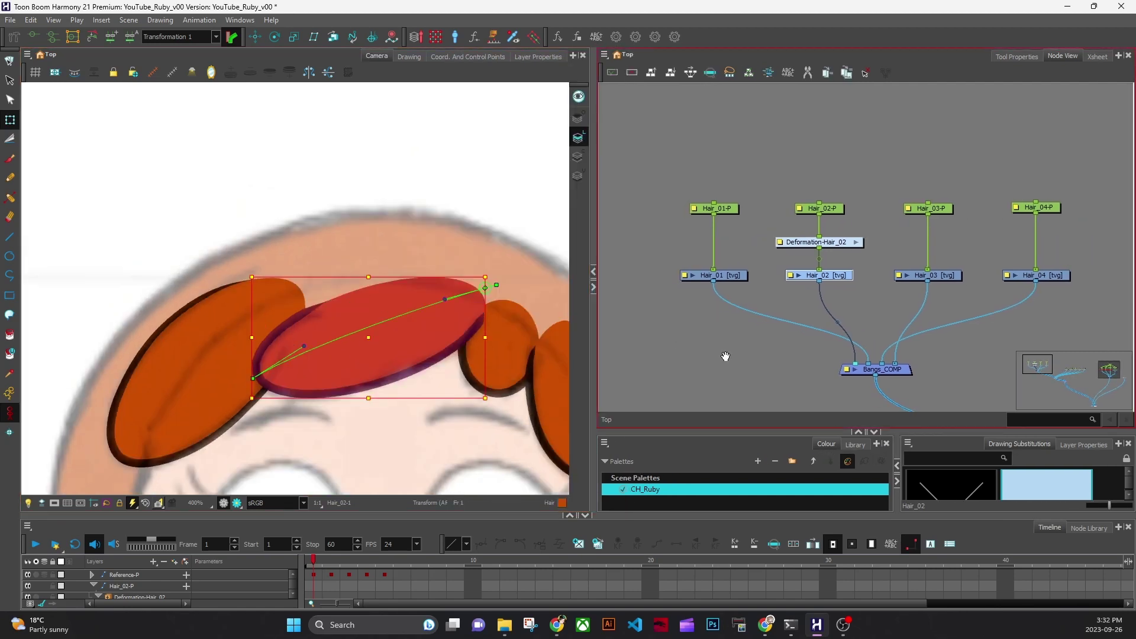
{"action": "left_click_drag", "start_coordinate": [725, 354], "coordinate": [674, 367]}
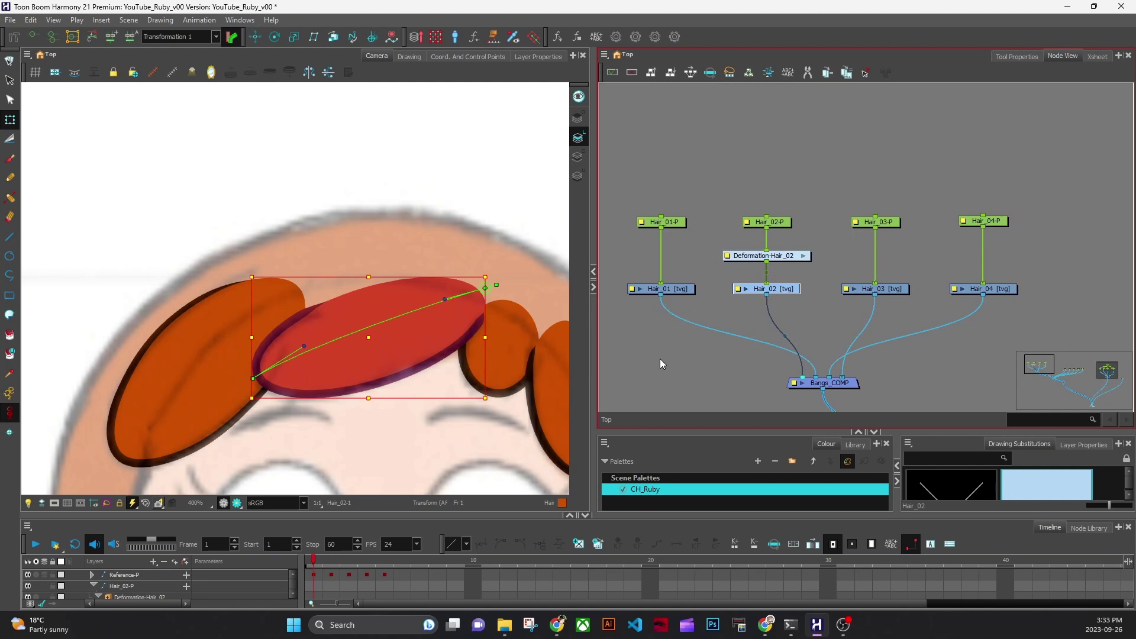
{"action": "left_click", "coordinate": [678, 364]}
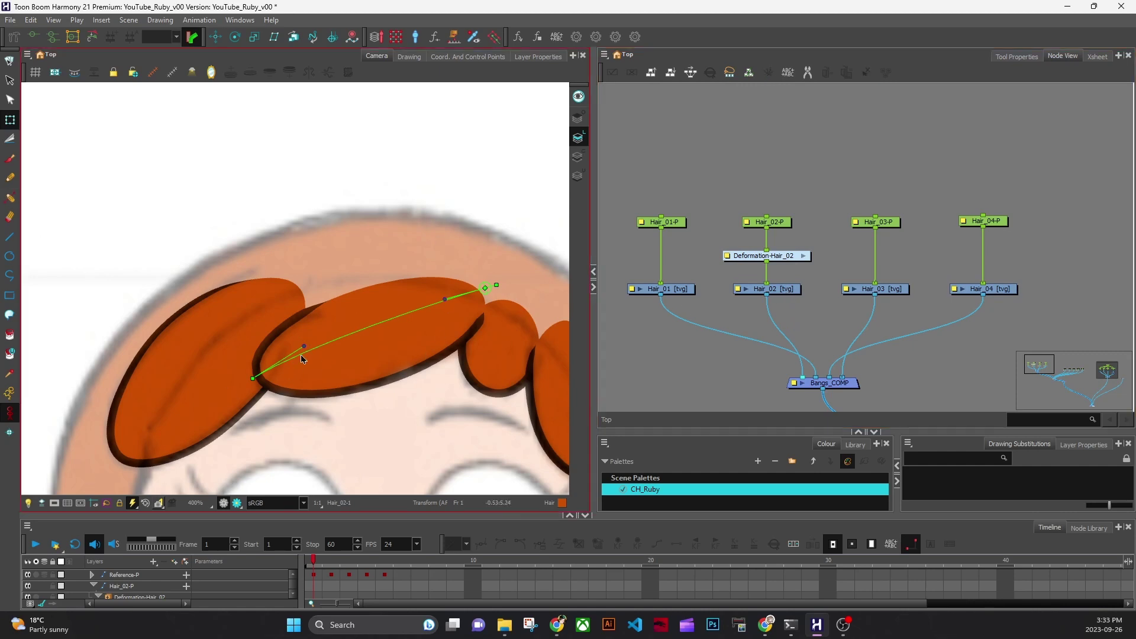
Try bending Hair_02 with the handle and point at the outer end of its curve deformer, and undo both changes.
{"action": "left_click_drag", "start_coordinate": [306, 346], "coordinate": [315, 312]}
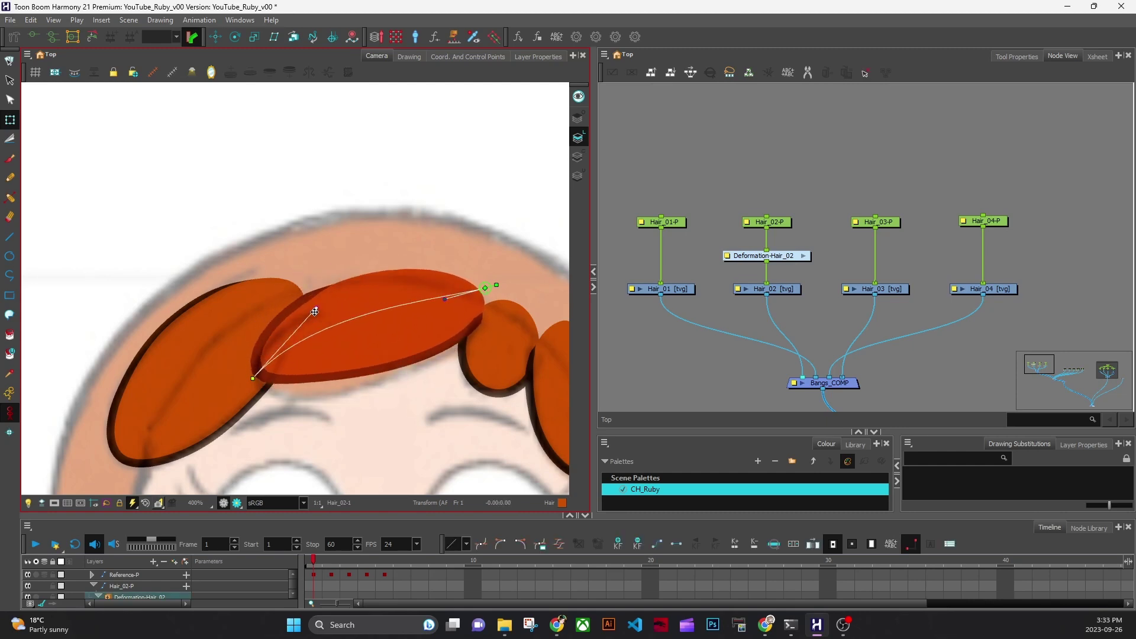
{"action": "left_click_drag", "start_coordinate": [250, 379], "coordinate": [274, 383]}
{"action": "key", "text": "ctrl+z"}
{"action": "key", "text": "ctrl+z"}
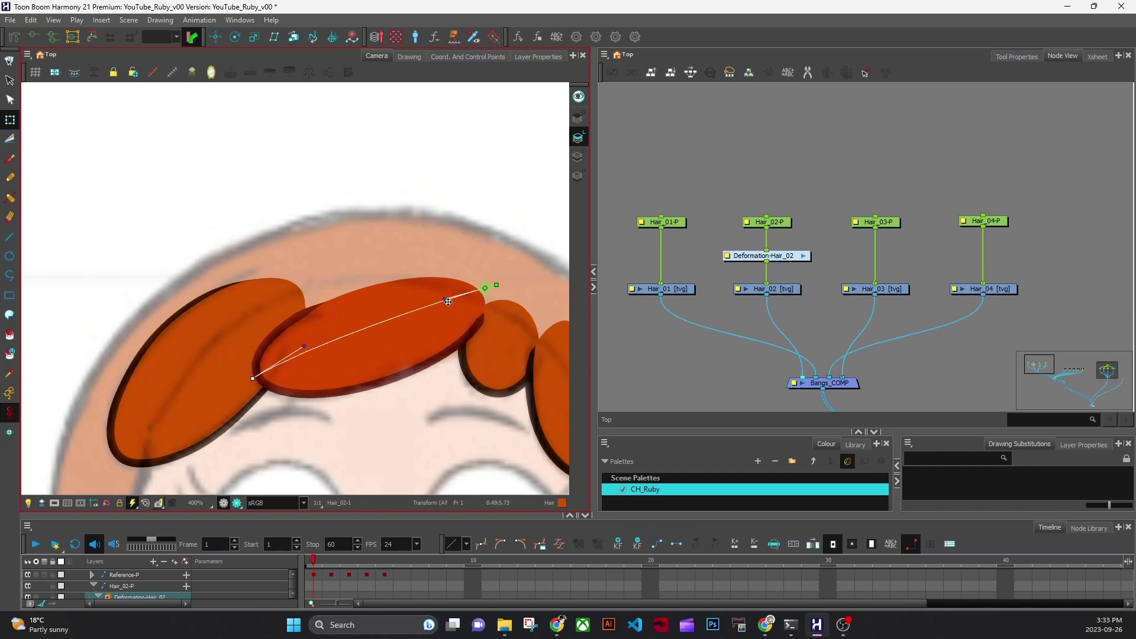
Try rotating Hair_02 upward from the curve's root and arching it with the outer point and handle, and undo the bends.
{"action": "mouse_move", "coordinate": [446, 297]}
{"action": "left_mouse_down"}
{"action": "mouse_move", "coordinate": [437, 237]}
{"action": "mouse_move", "coordinate": [449, 287]}
{"action": "left_mouse_up"}
{"action": "mouse_move", "coordinate": [485, 289]}
{"action": "left_mouse_down"}
{"action": "mouse_move", "coordinate": [492, 254]}
{"action": "mouse_move", "coordinate": [471, 159]}
{"action": "mouse_move", "coordinate": [310, 320]}
{"action": "mouse_move", "coordinate": [513, 339]}
{"action": "mouse_move", "coordinate": [492, 339]}
{"action": "mouse_move", "coordinate": [455, 196]}
{"action": "mouse_move", "coordinate": [452, 320]}
{"action": "mouse_move", "coordinate": [476, 291]}
{"action": "mouse_move", "coordinate": [491, 308]}
{"action": "mouse_move", "coordinate": [481, 265]}
{"action": "mouse_move", "coordinate": [489, 304]}
{"action": "mouse_move", "coordinate": [487, 288]}
{"action": "left_mouse_up"}
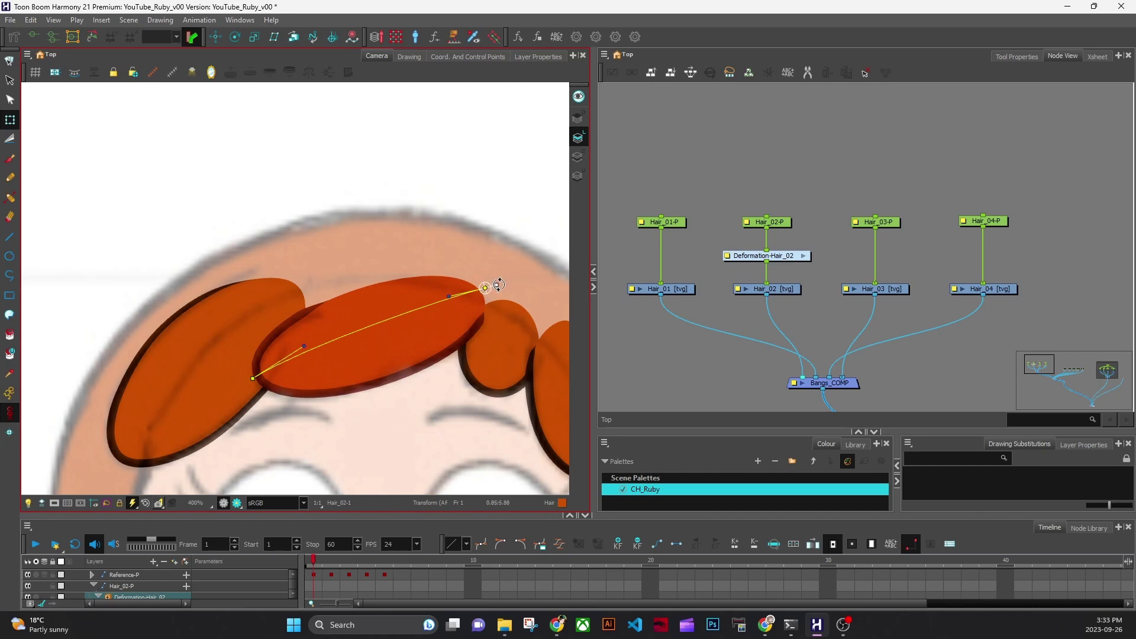
{"action": "left_click_drag", "start_coordinate": [499, 286], "coordinate": [501, 300]}
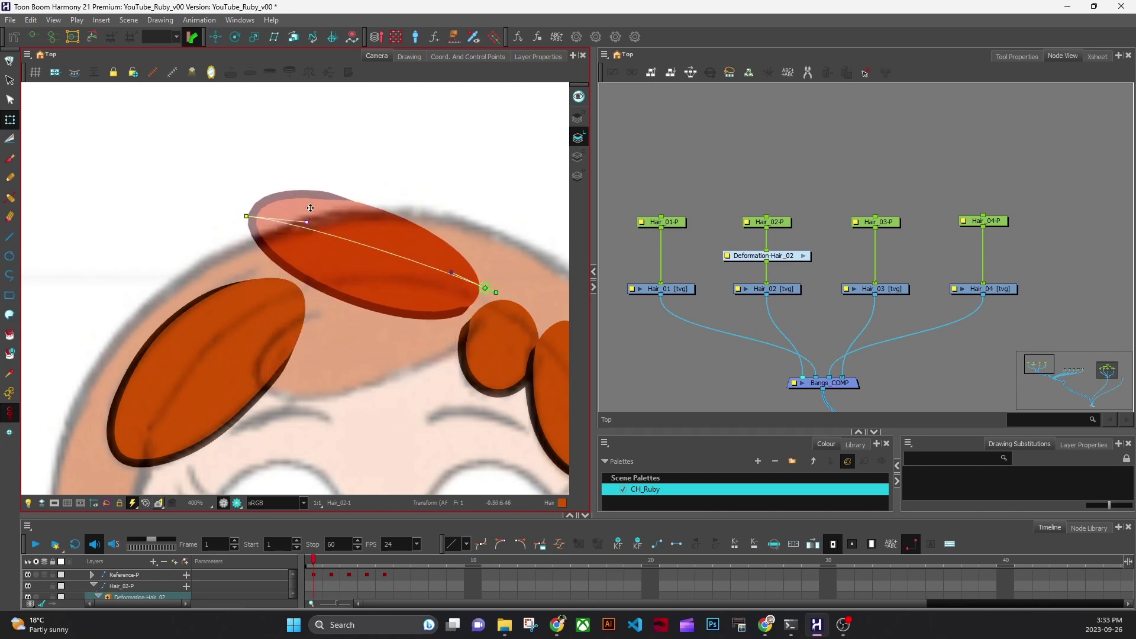
{"action": "left_click_drag", "start_coordinate": [307, 222], "coordinate": [288, 173]}
{"action": "left_click_drag", "start_coordinate": [246, 216], "coordinate": [257, 304]}
{"action": "left_click_drag", "start_coordinate": [299, 261], "coordinate": [294, 211]}
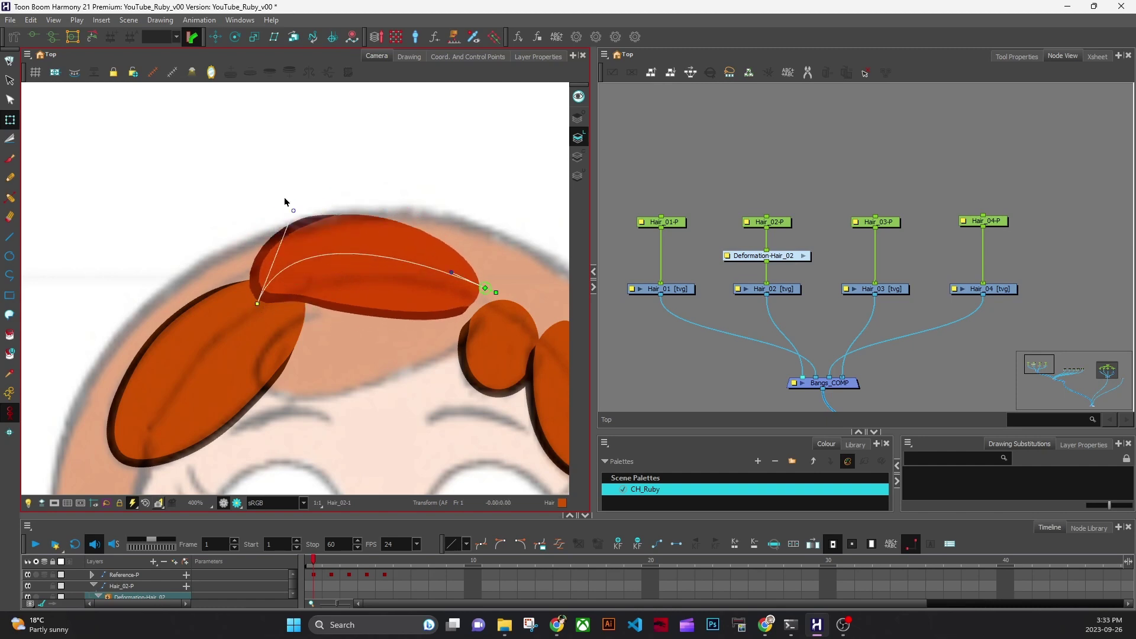
{"action": "key", "text": "ctrl+z"}
{"action": "key", "text": "ctrl+z"}
{"action": "key", "text": "ctrl+z"}
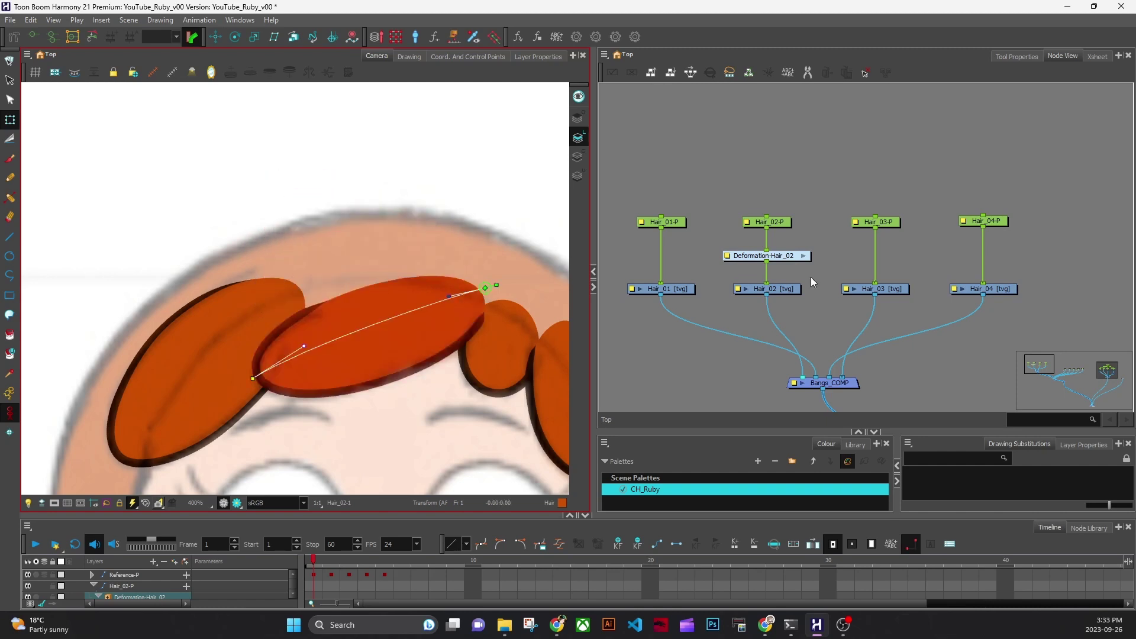
Delete group 1 inside Deformation-Hair_02, return to the top node level and select the Hair_02 drawing.
{"action": "left_click", "coordinate": [804, 256]}
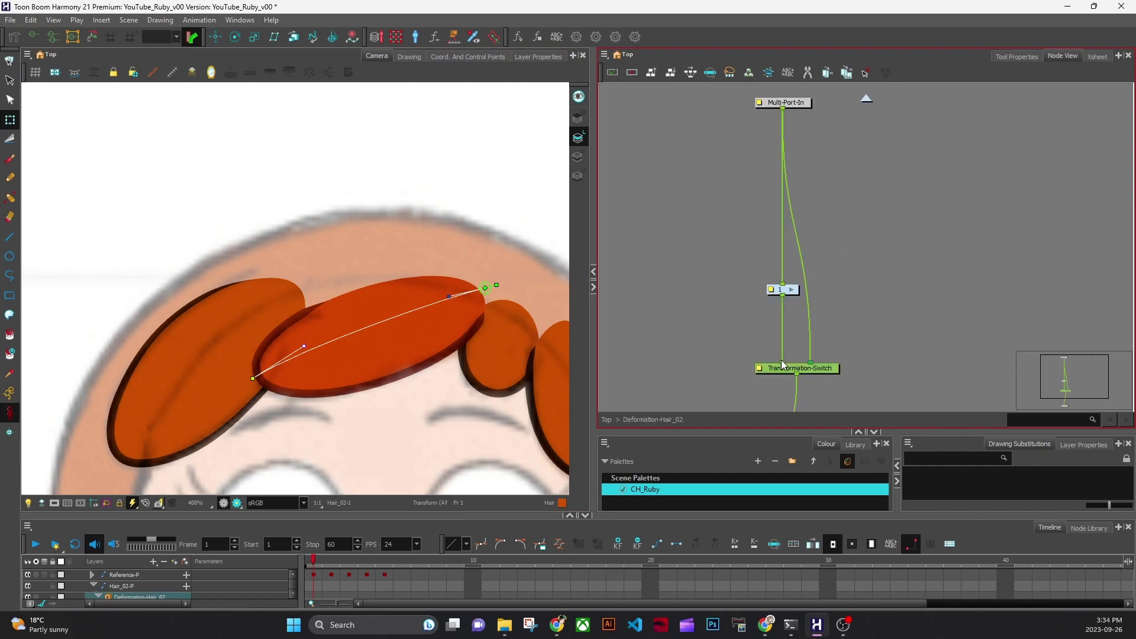
{"action": "left_click_drag", "start_coordinate": [782, 363], "coordinate": [796, 303]}
{"action": "key", "text": "Delete"}
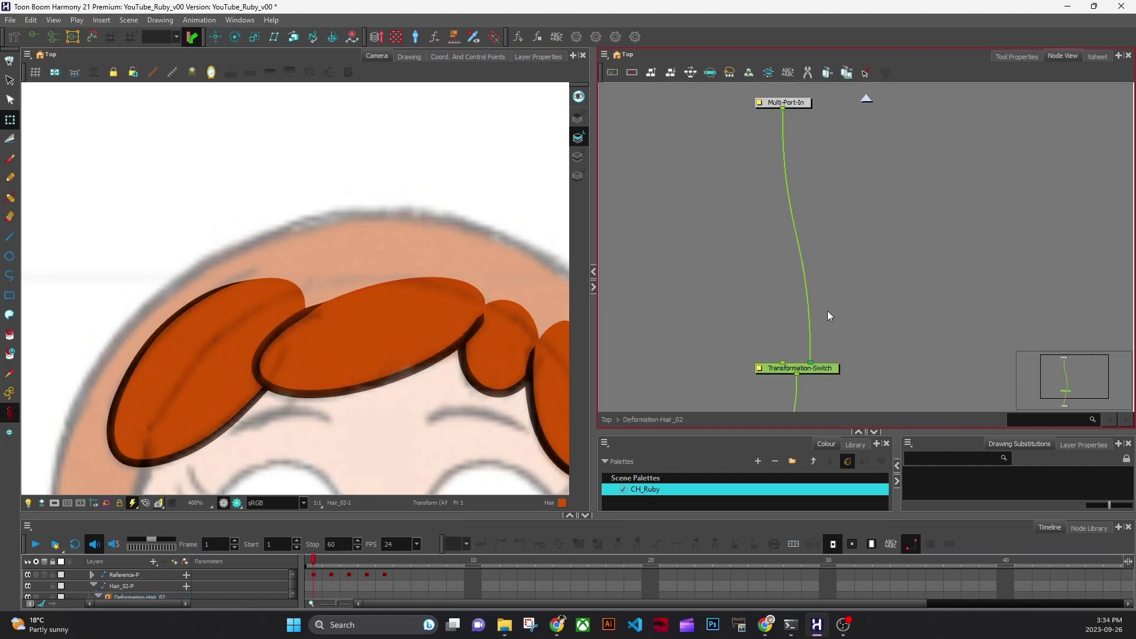
{"action": "mouse_move", "coordinate": [816, 369]}
{"action": "left_mouse_down"}
{"action": "mouse_move", "coordinate": [793, 370]}
{"action": "mouse_move", "coordinate": [821, 363]}
{"action": "left_mouse_up"}
{"action": "left_click", "coordinate": [868, 99]}
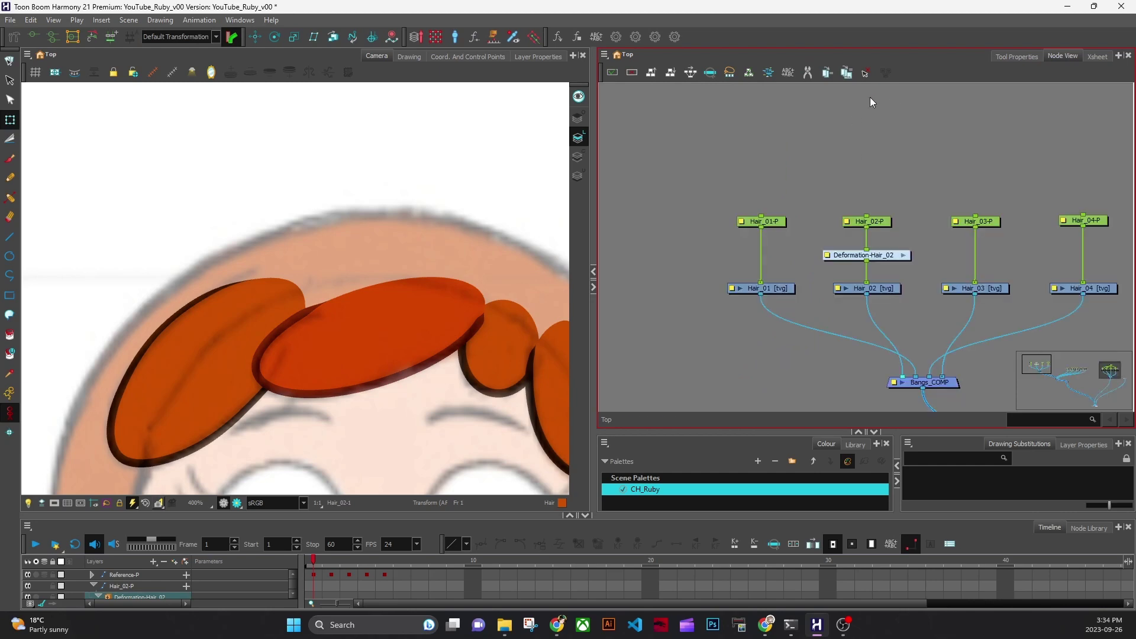
{"action": "left_click", "coordinate": [885, 294]}
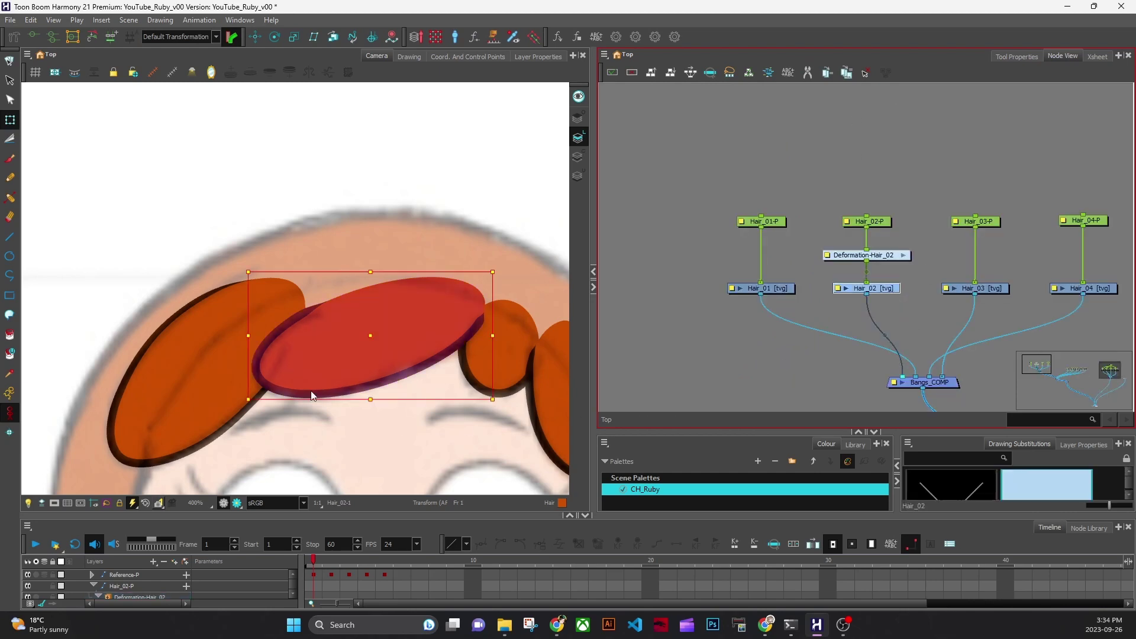
Add a new deformation chain to Hair_02 and draw a curve deformer from its tip beside Hair_03 to the end beside Hair_01.
{"action": "left_click", "coordinate": [111, 36]}
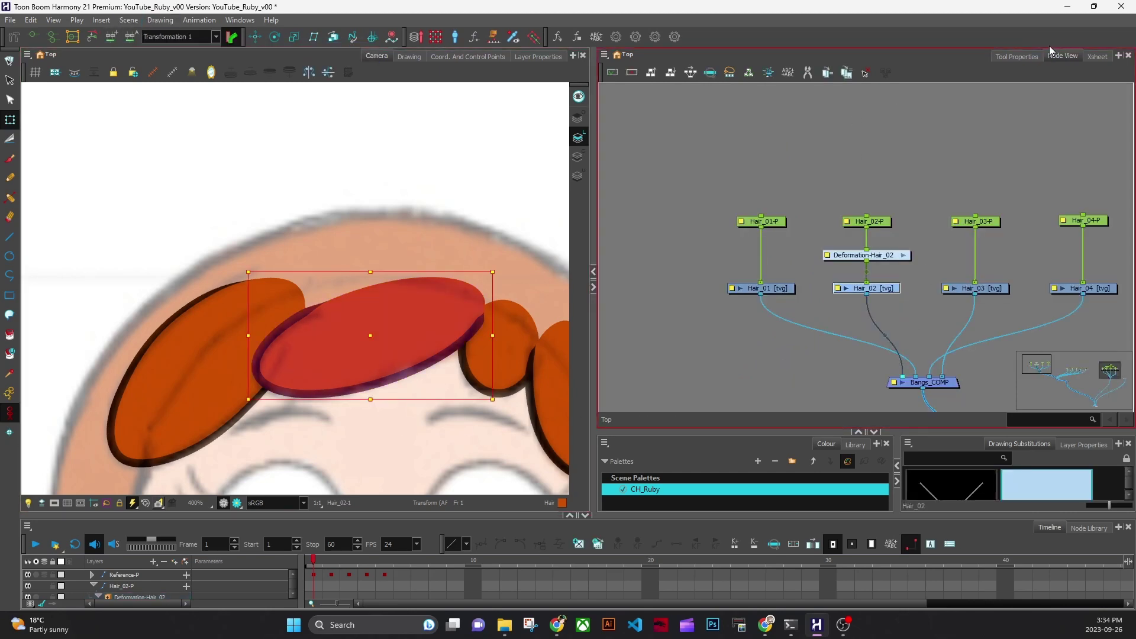
{"action": "left_click", "coordinate": [1017, 57]}
{"action": "left_click", "coordinate": [14, 37]}
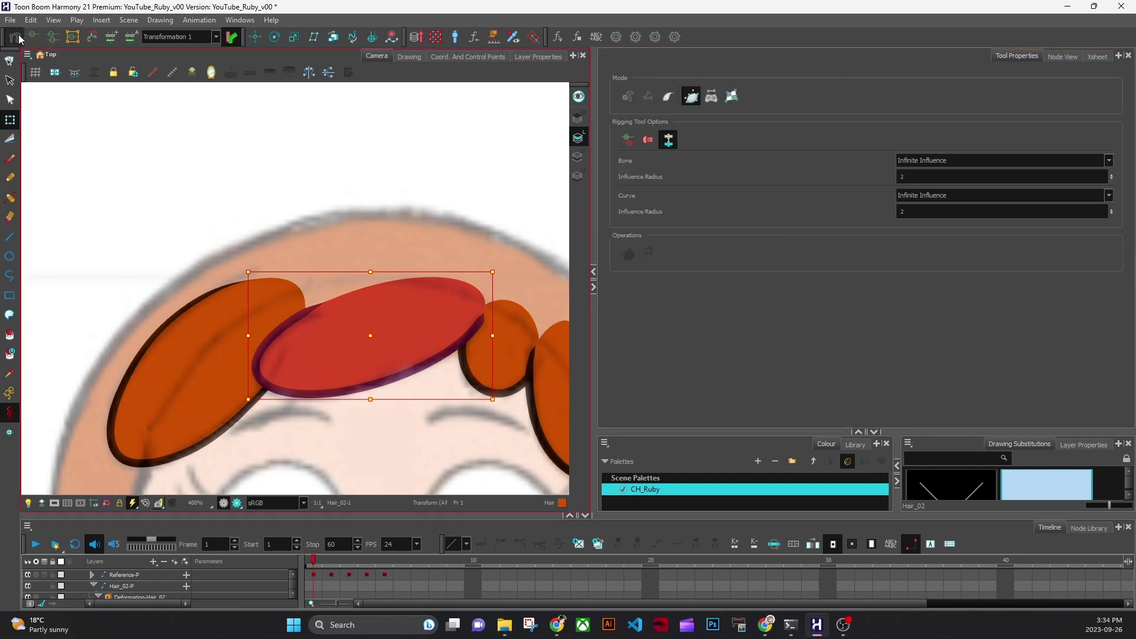
{"action": "left_click", "coordinate": [692, 102]}
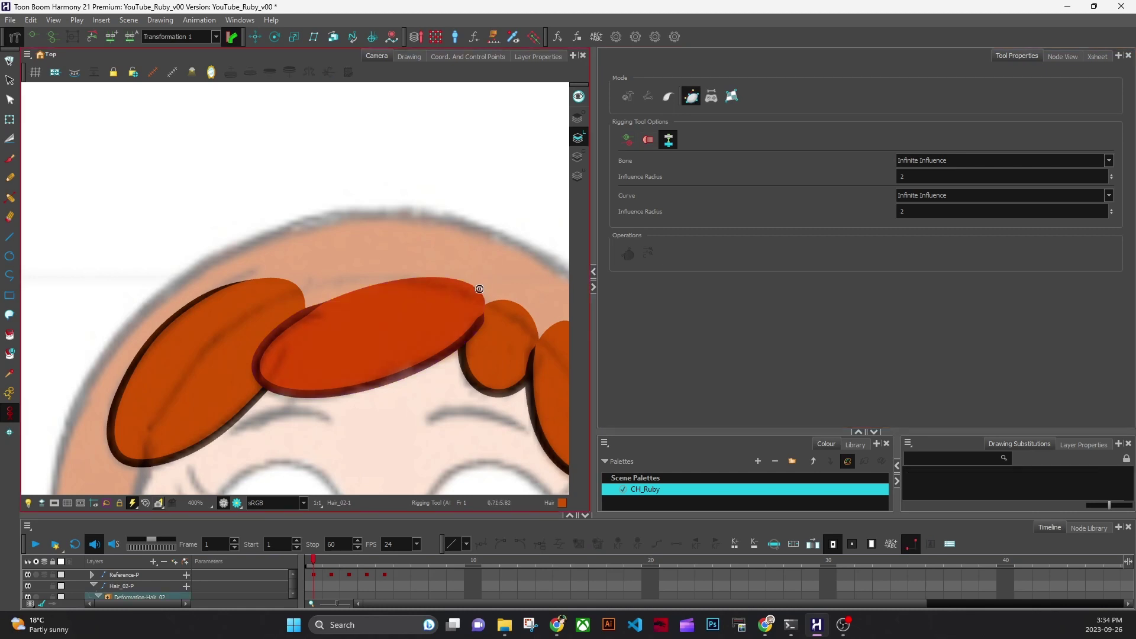
{"action": "left_click", "coordinate": [467, 293]}
{"action": "left_click_drag", "start_coordinate": [254, 378], "coordinate": [302, 348]}
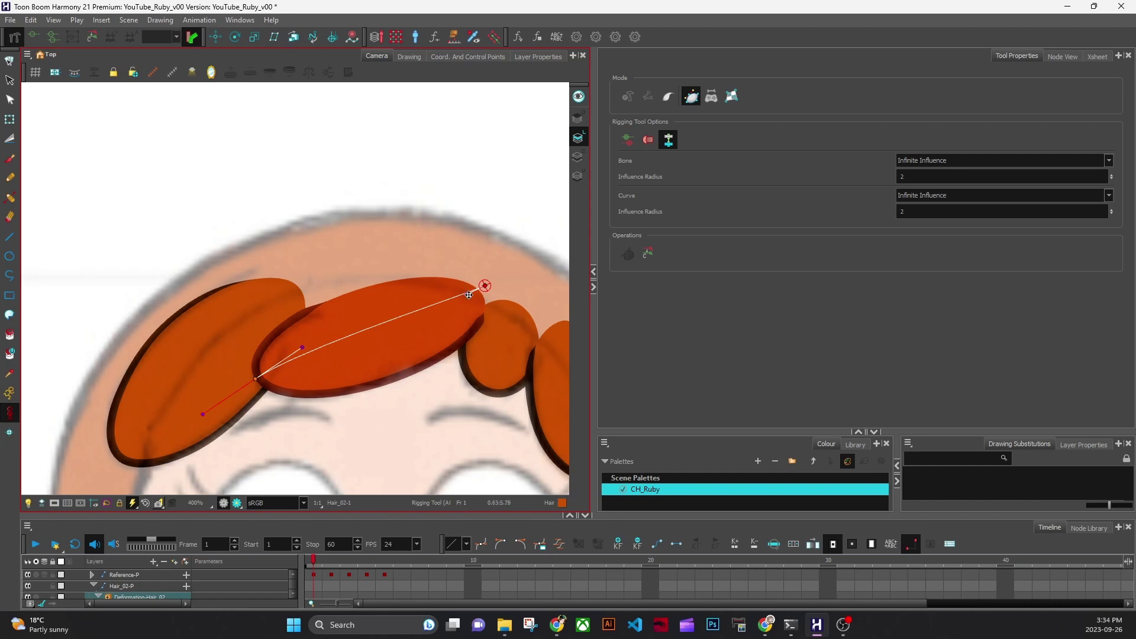
Refine the Hair_02 curve's end point and both handles to follow the lock's arch, and return to the node network.
{"action": "left_click_drag", "start_coordinate": [469, 295], "coordinate": [441, 292]}
{"action": "left_click_drag", "start_coordinate": [255, 379], "coordinate": [258, 378]}
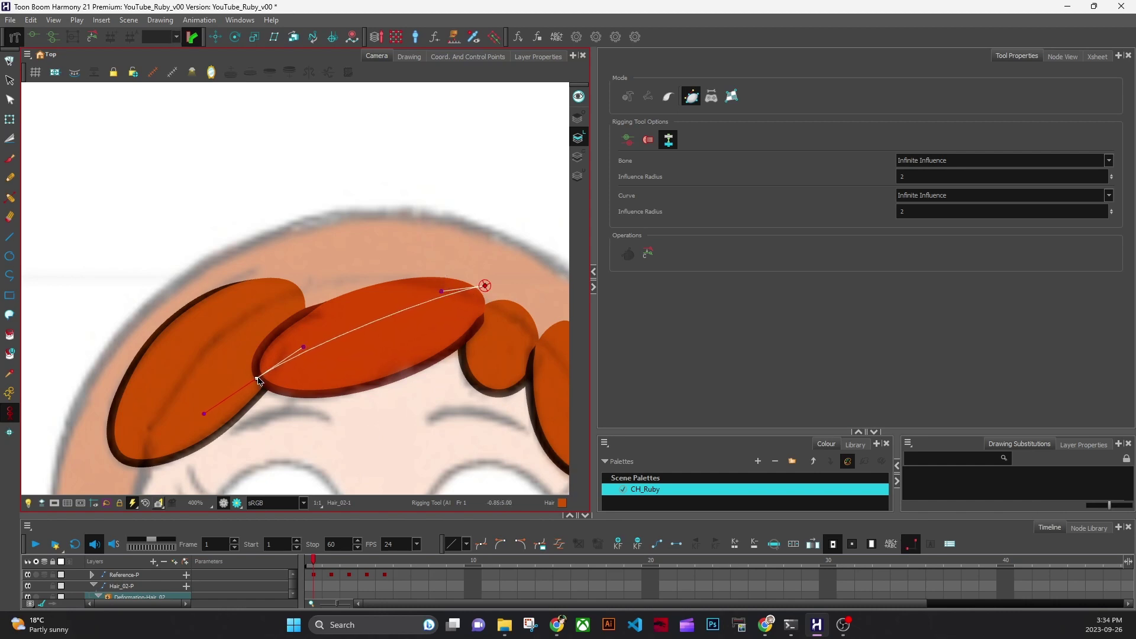
{"action": "left_click_drag", "start_coordinate": [442, 291], "coordinate": [432, 295]}
{"action": "left_click_drag", "start_coordinate": [303, 348], "coordinate": [297, 352]}
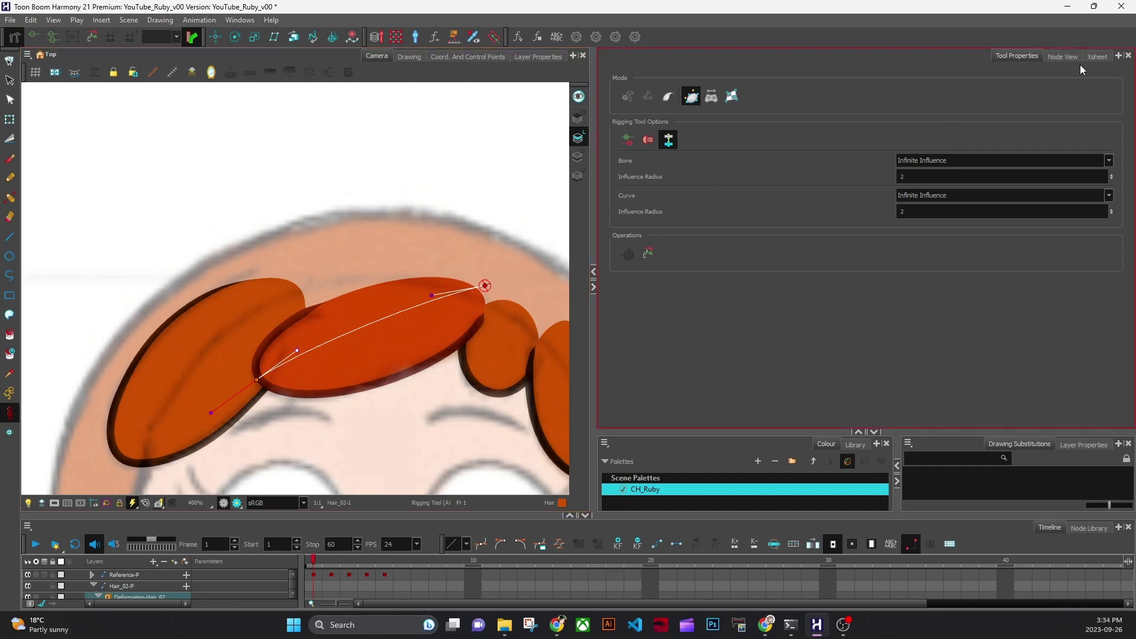
{"action": "left_click", "coordinate": [1063, 56]}
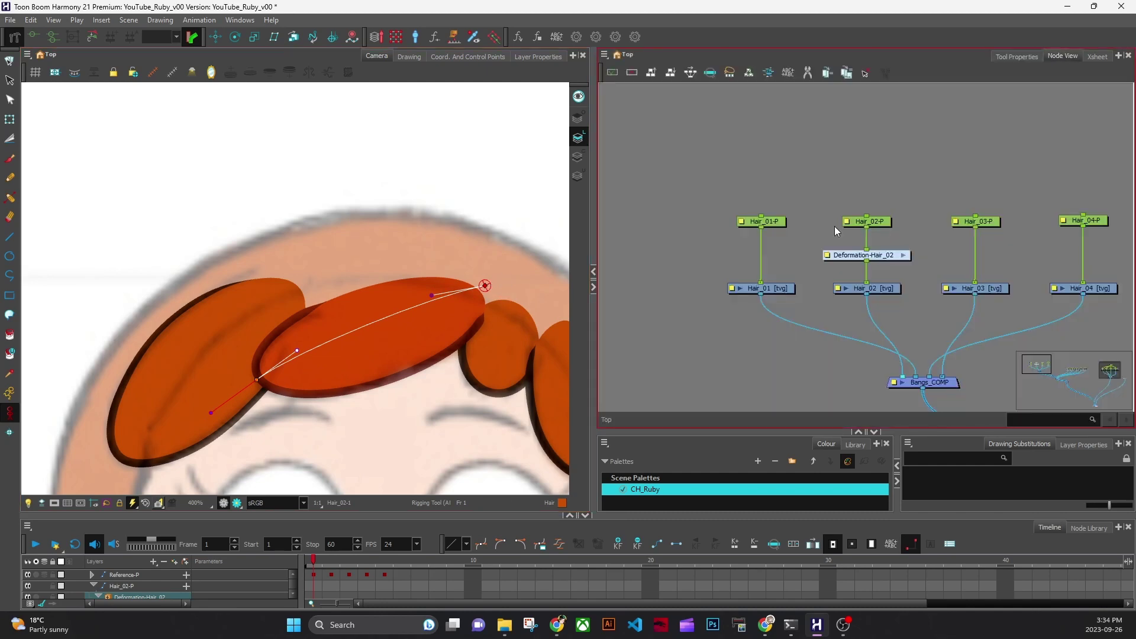
Try bending and shortening Hair_02 from the curve point and handle beside Hair_01, save the scene, and undo the deformation.
{"action": "left_click", "coordinate": [10, 119]}
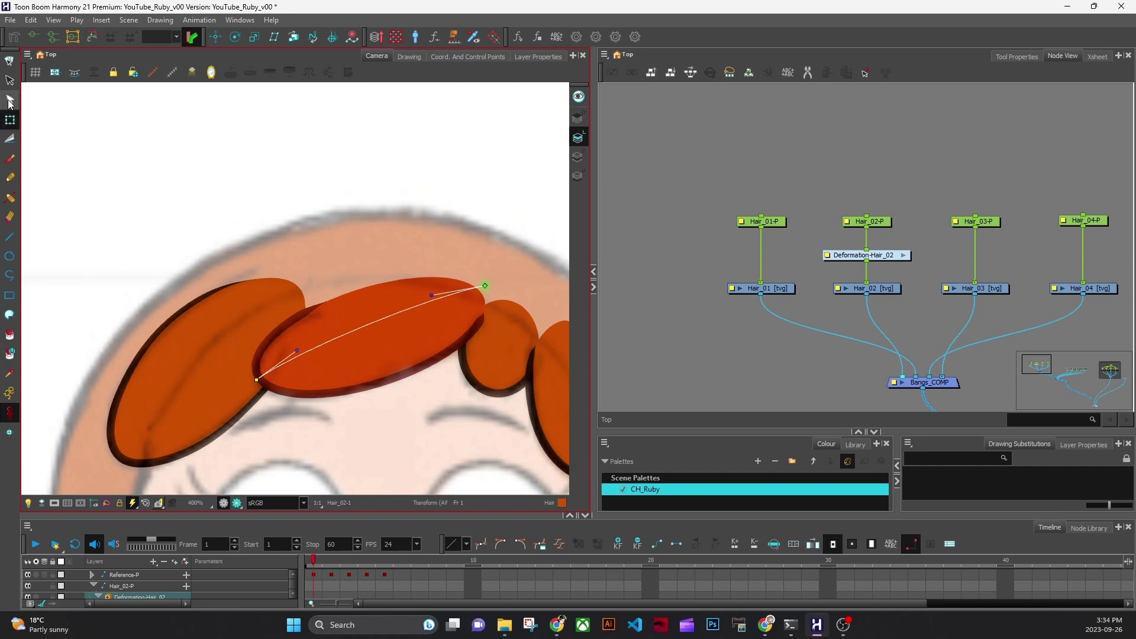
{"action": "mouse_move", "coordinate": [297, 352]}
{"action": "left_mouse_down"}
{"action": "mouse_move", "coordinate": [313, 380]}
{"action": "mouse_move", "coordinate": [300, 343]}
{"action": "left_mouse_up"}
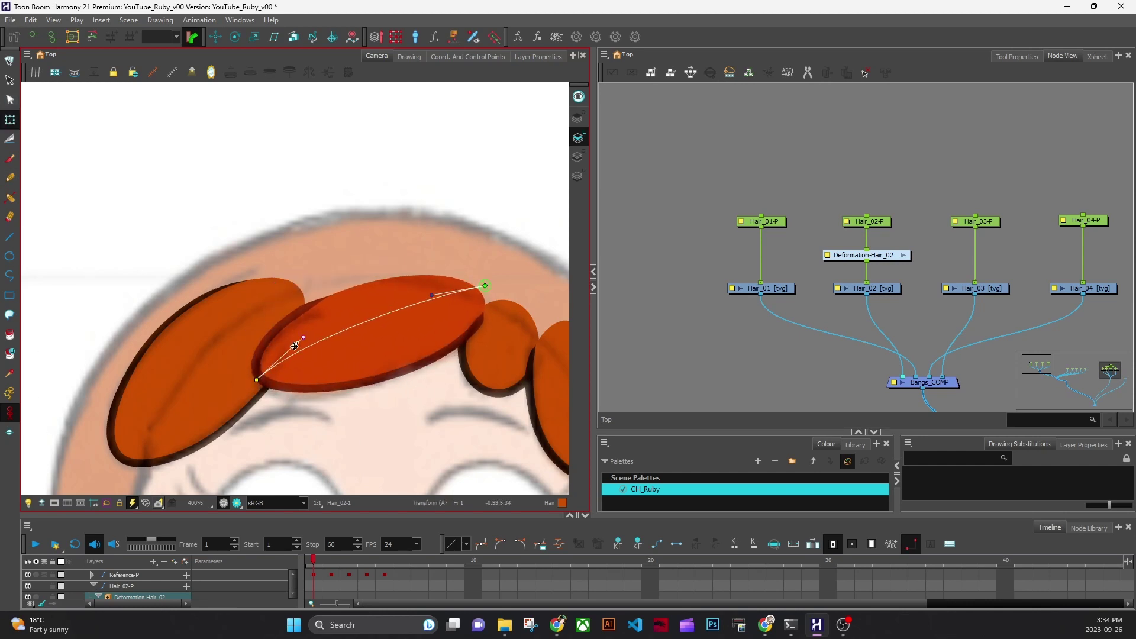
{"action": "left_click_drag", "start_coordinate": [258, 381], "coordinate": [285, 373]}
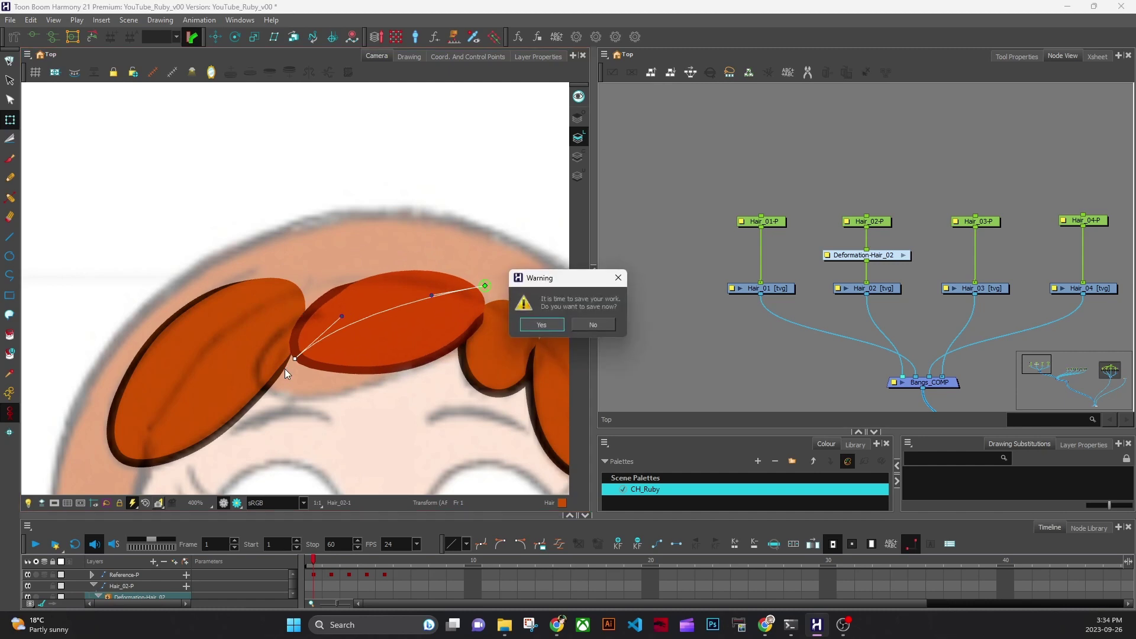
{"action": "left_click", "coordinate": [542, 326]}
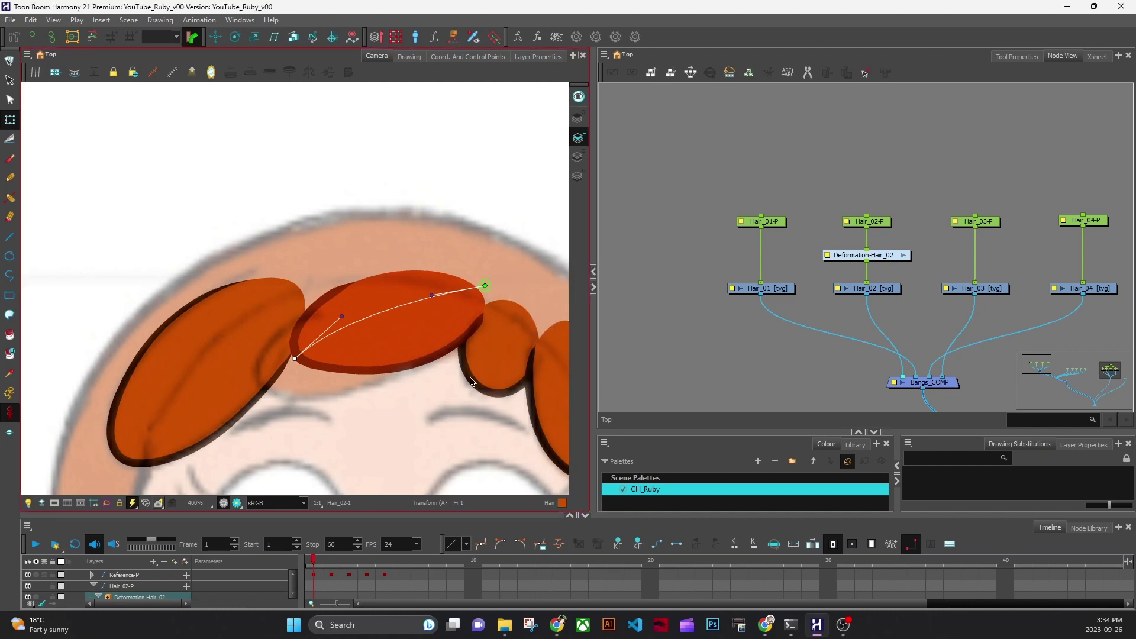
{"action": "key", "text": "ctrl+z"}
{"action": "key", "text": "ctrl+z"}
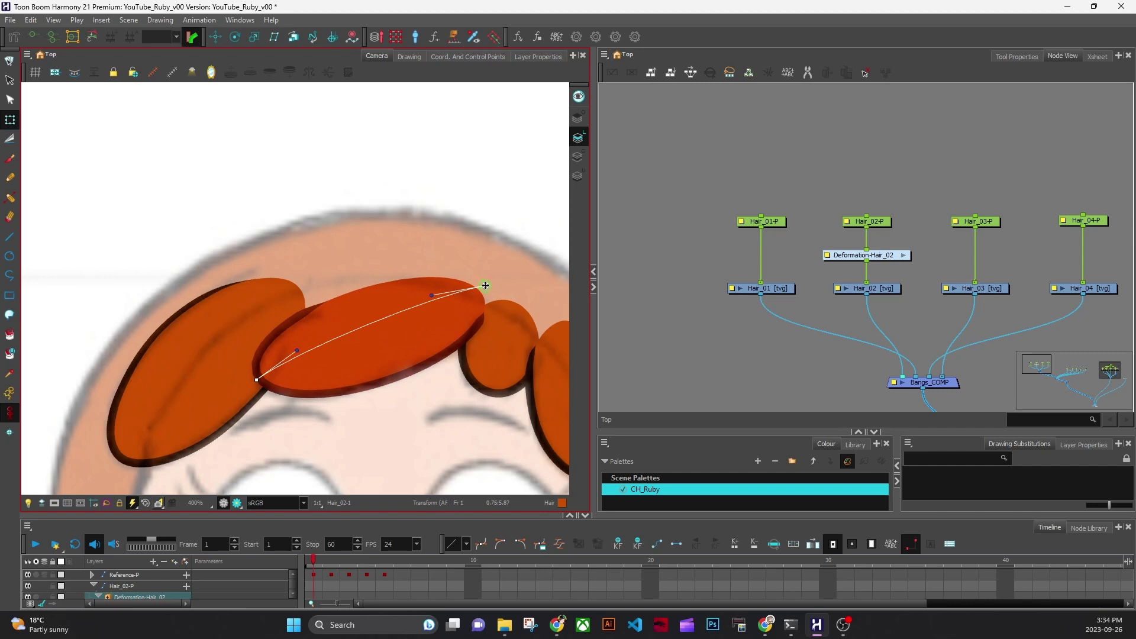
Try repositioning the Hair_02 curve's root point beside Hair_03 and undo the moves.
{"action": "left_click_drag", "start_coordinate": [485, 285], "coordinate": [426, 305]}
{"action": "key", "text": "ctrl+z"}
{"action": "key", "text": "ctrl+z"}
{"action": "key", "text": "ctrl+z"}
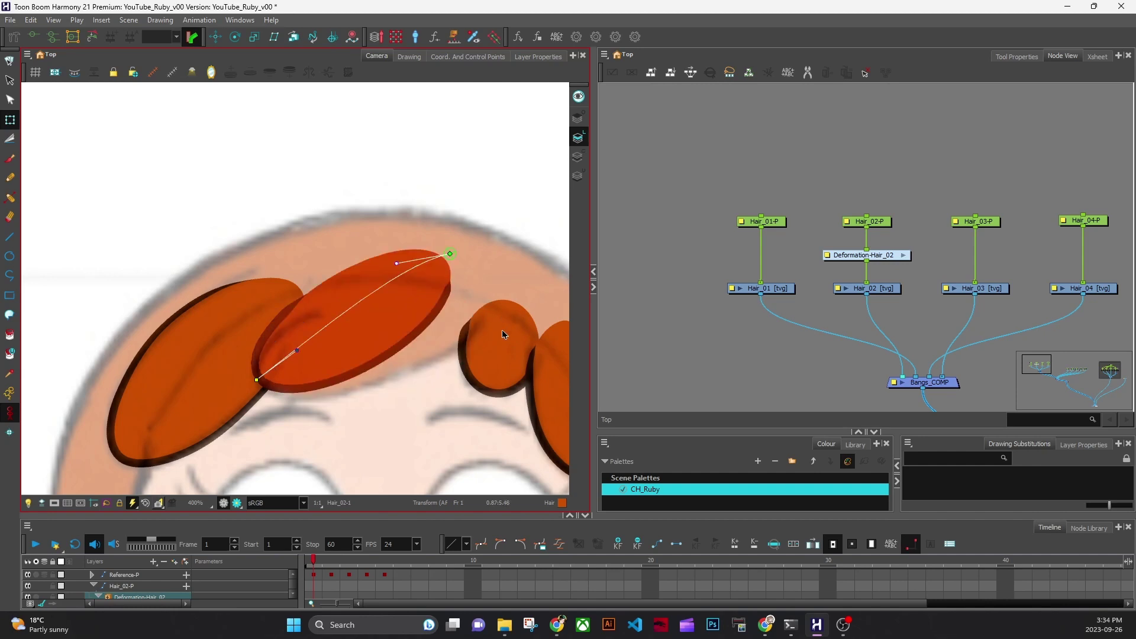
{"action": "key", "text": "ctrl+shift+z"}
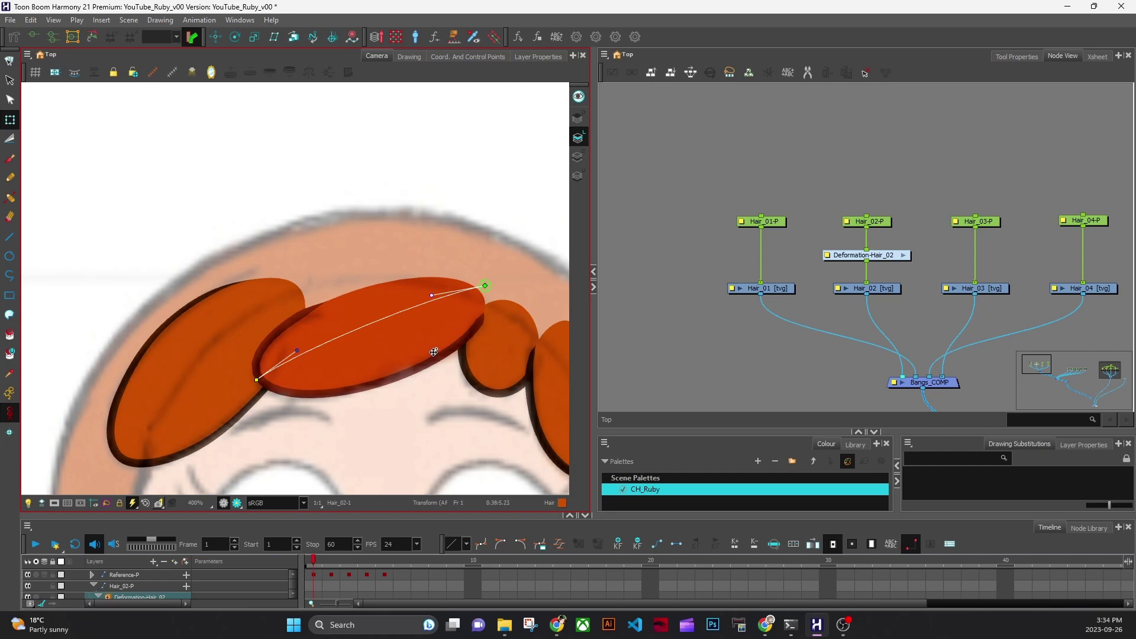
Try raising the root's handle and pulling the root toward Hair_01, undo both changes and deselect the Hair_02 curve.
{"action": "left_click_drag", "start_coordinate": [432, 295], "coordinate": [427, 267]}
{"action": "key", "text": "ctrl+z"}
{"action": "left_click_drag", "start_coordinate": [486, 286], "coordinate": [443, 296]}
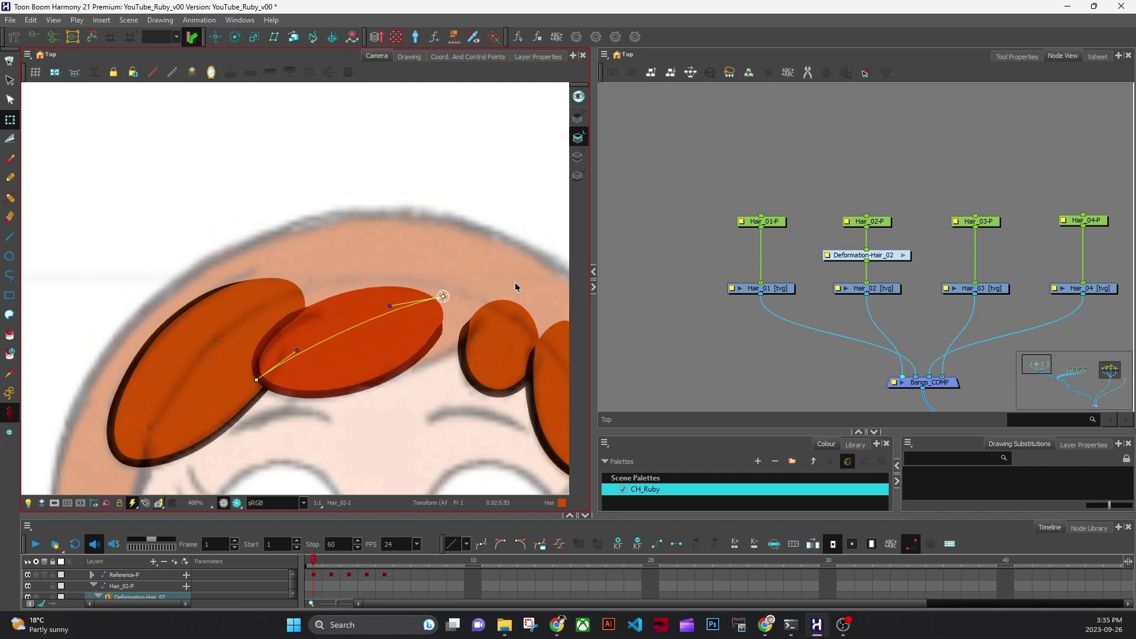
{"action": "key", "text": "ctrl+z"}
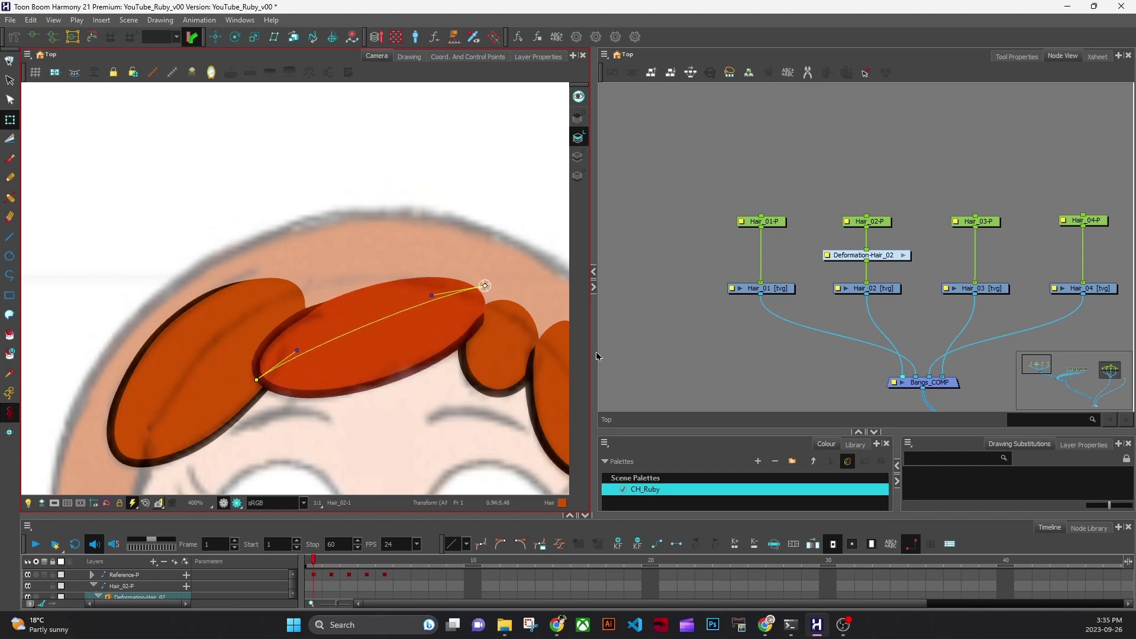
{"action": "left_click", "coordinate": [639, 335]}
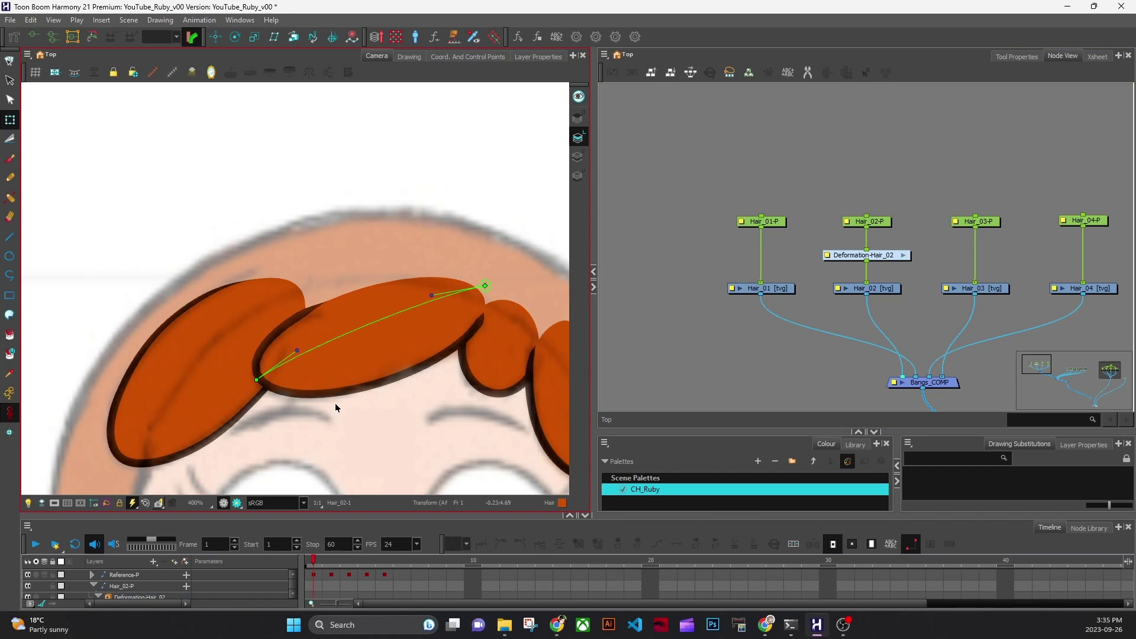
Test the Hair_02 curve deformer by moving its lower-left end point inward and bending that point's handle up and back.
{"action": "scroll", "coordinate": [414, 383], "scroll_direction": "up", "scroll_amount": 1}
{"action": "left_click_drag", "start_coordinate": [448, 386], "coordinate": [398, 408]}
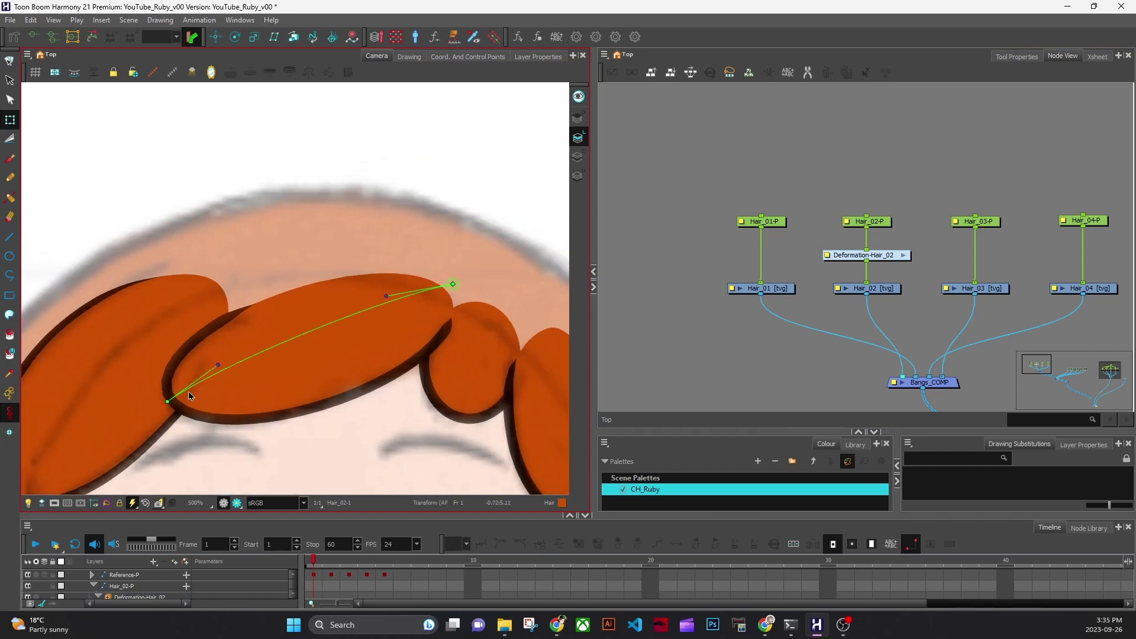
{"action": "left_click_drag", "start_coordinate": [167, 401], "coordinate": [212, 361]}
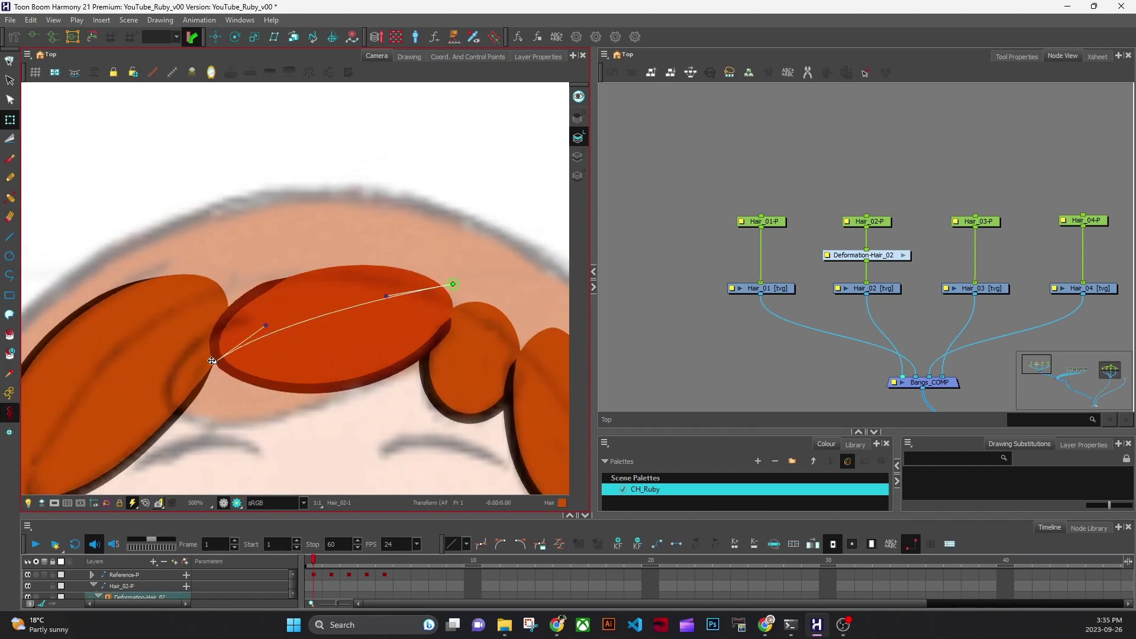
{"action": "left_click_drag", "start_coordinate": [266, 326], "coordinate": [130, 232]}
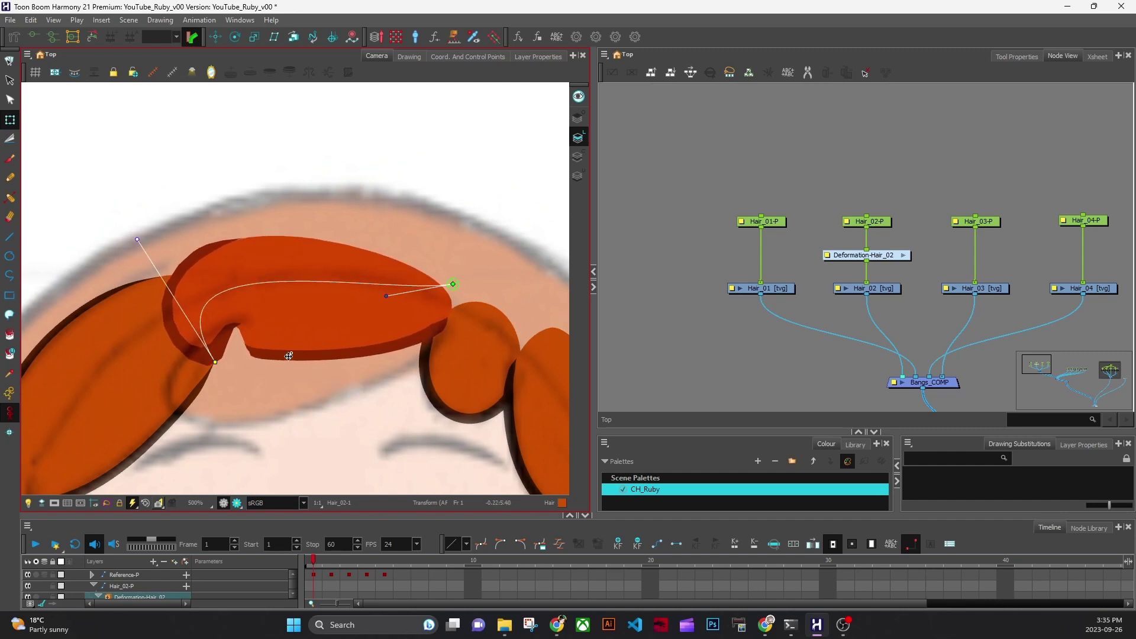
{"action": "left_click_drag", "start_coordinate": [140, 243], "coordinate": [271, 304]}
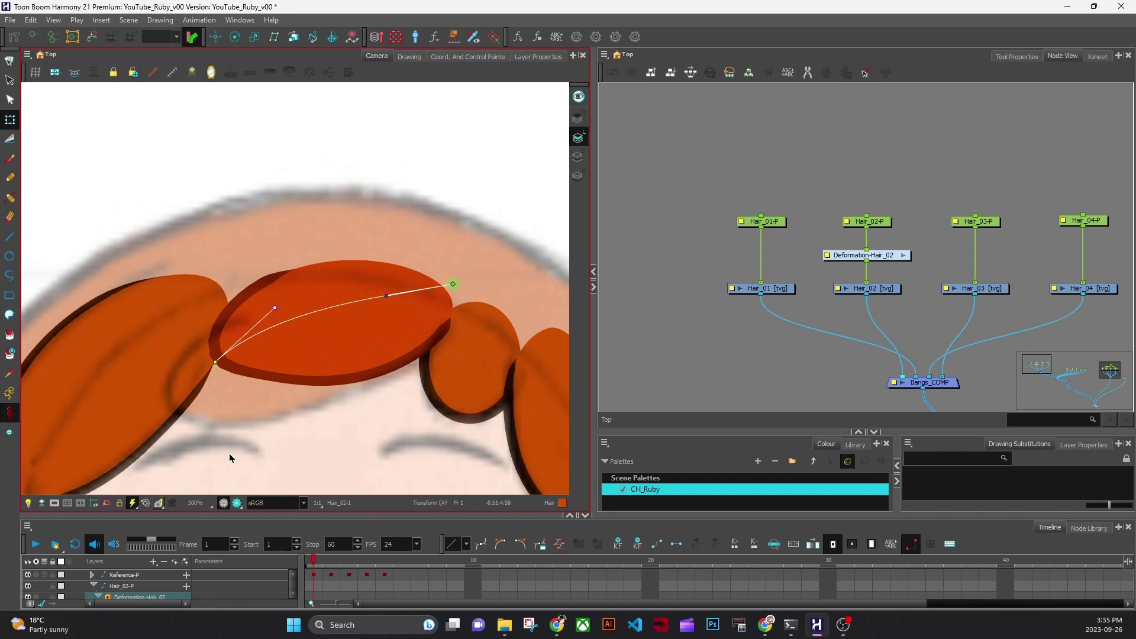
Try curling the Hair_02 tip down toward the forehead and preview the bent shape in render view.
{"action": "left_click_drag", "start_coordinate": [215, 362], "coordinate": [179, 406]}
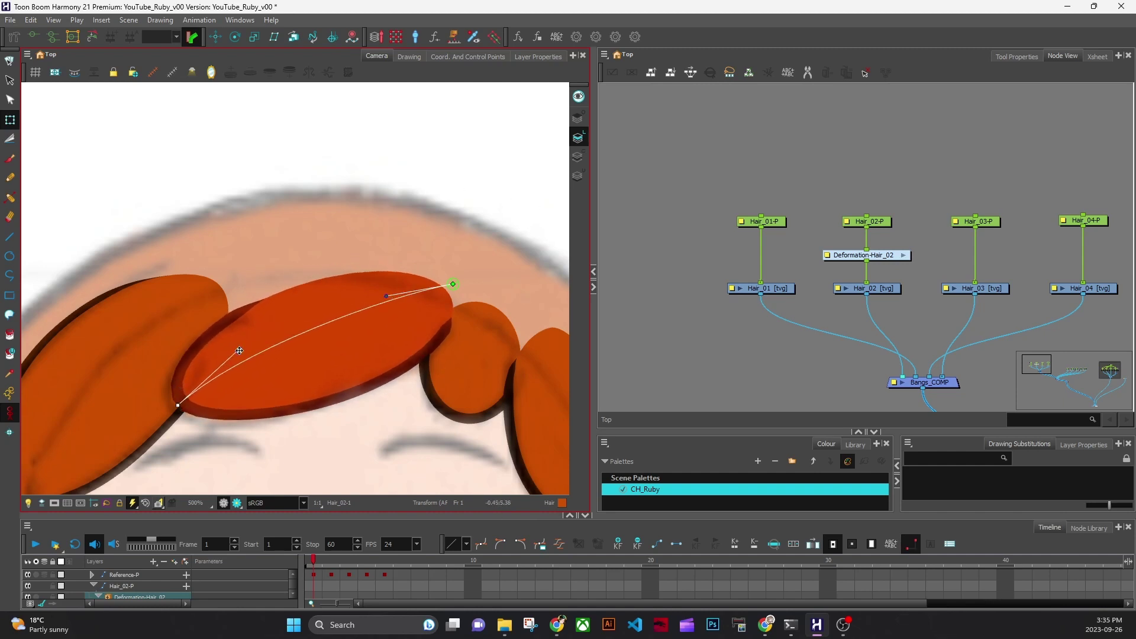
{"action": "left_click_drag", "start_coordinate": [245, 348], "coordinate": [131, 249]}
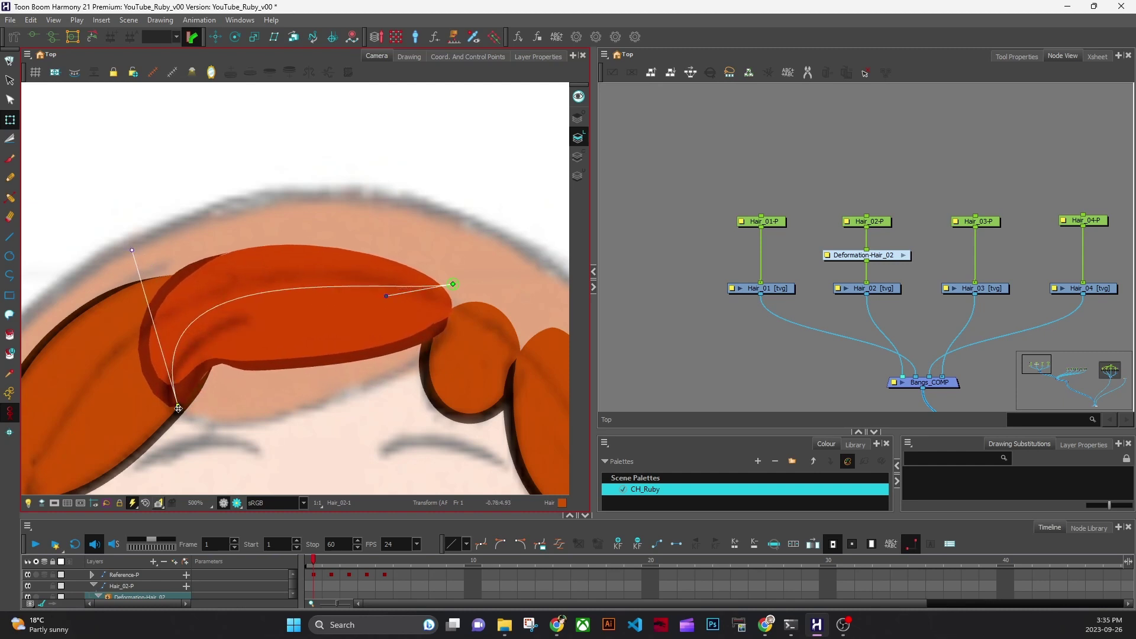
{"action": "left_click_drag", "start_coordinate": [178, 406], "coordinate": [233, 430]}
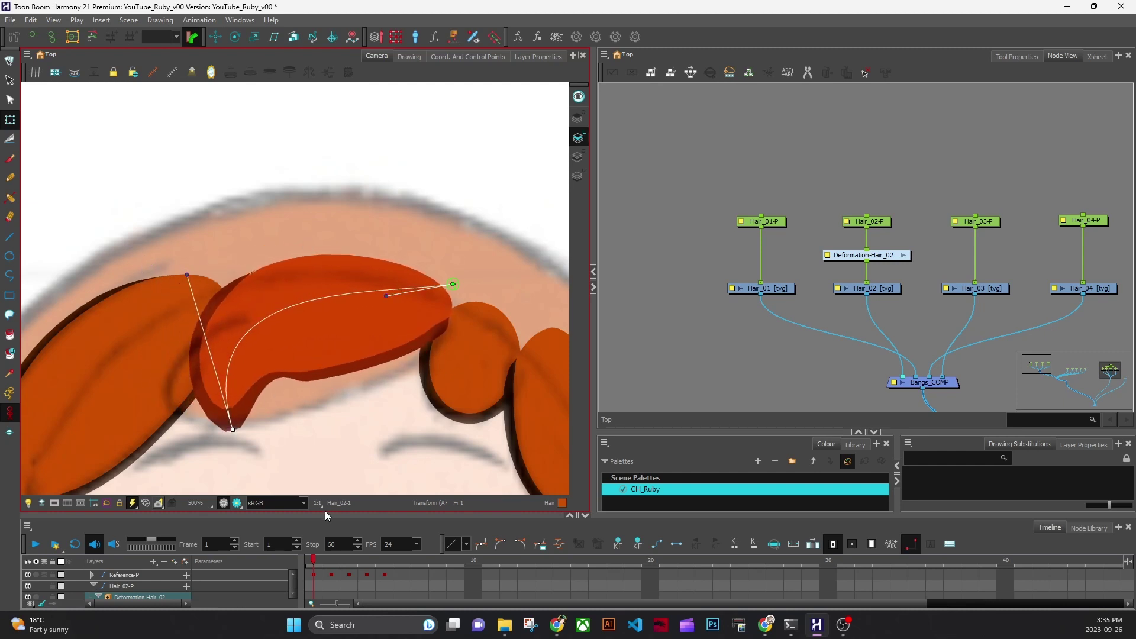
{"action": "left_click", "coordinate": [238, 503]}
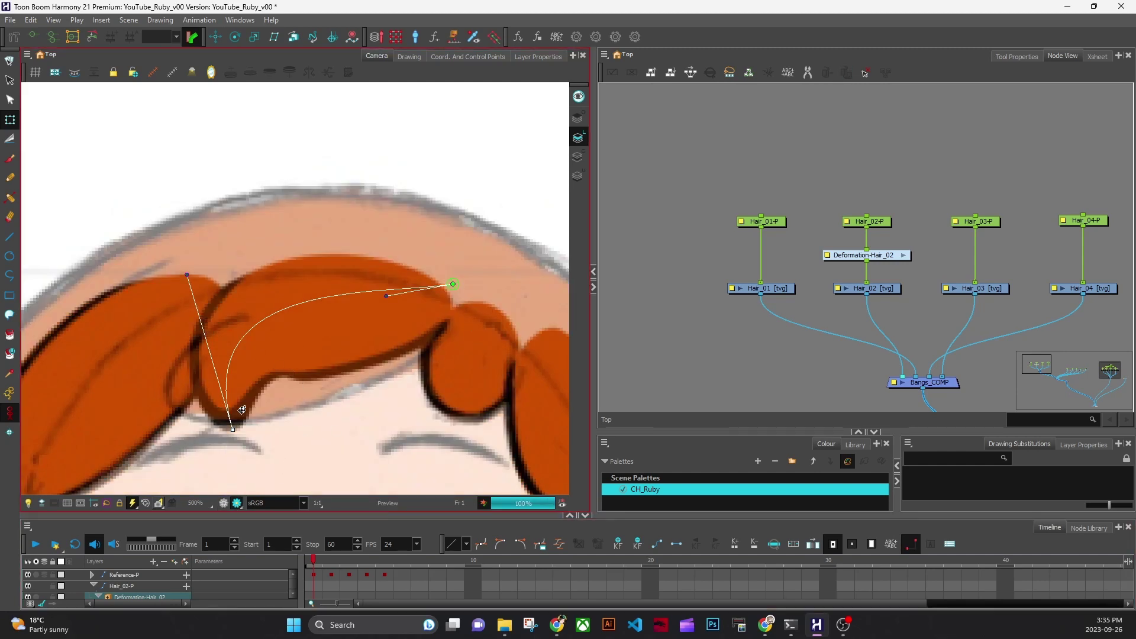
{"action": "left_click", "coordinate": [223, 503]}
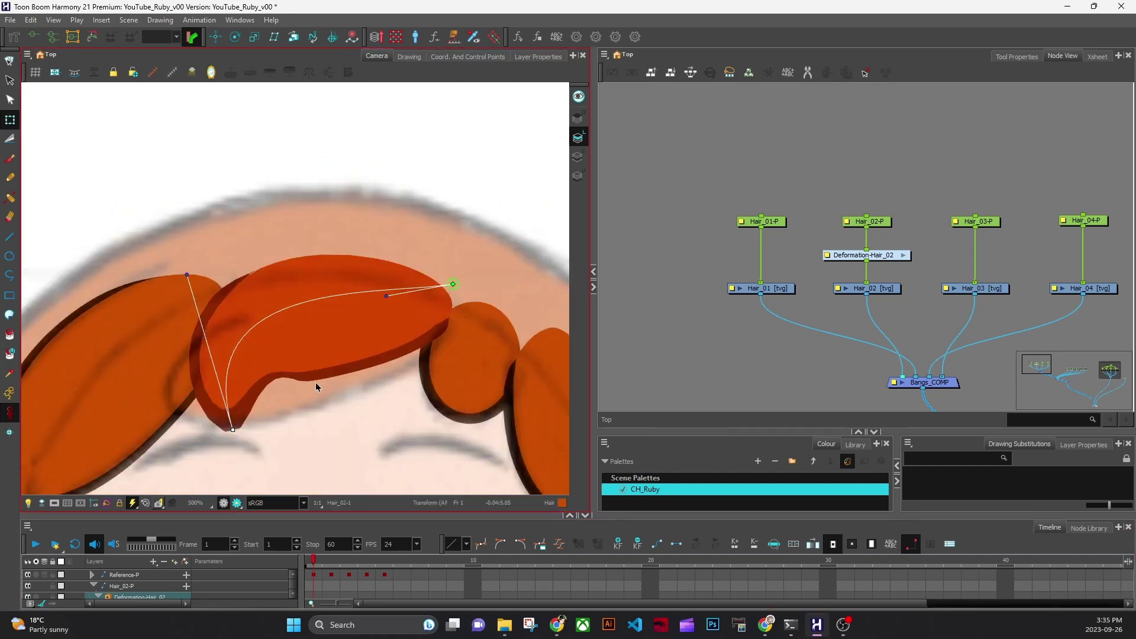
Undo all the test deformations on Hair_02, including a small nudge of its end point.
{"action": "key", "text": "ctrl+z"}
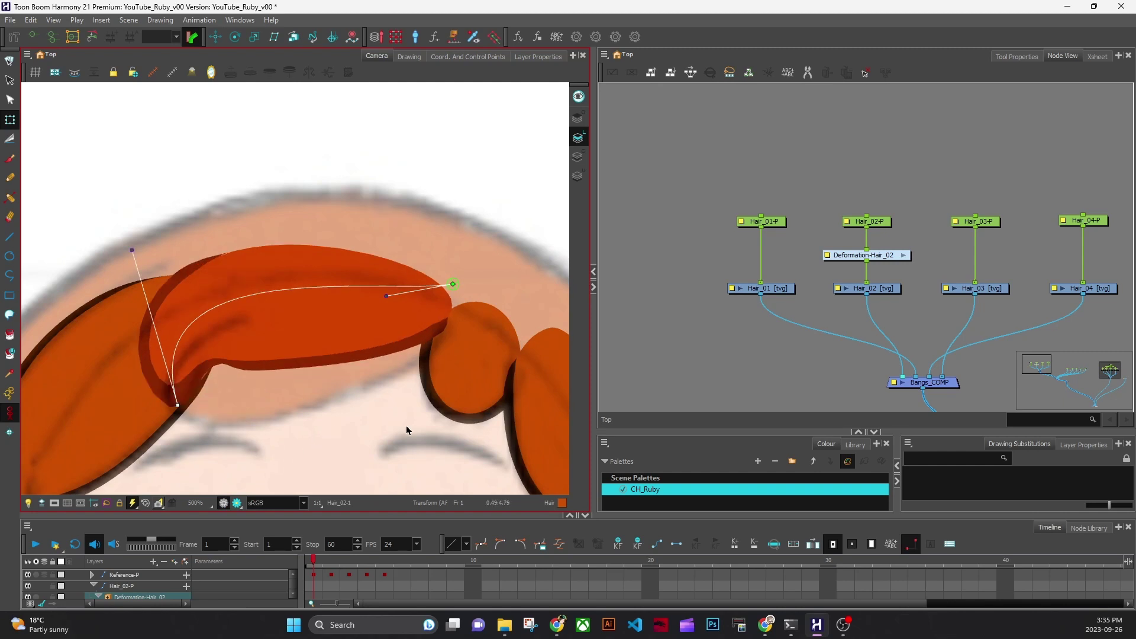
{"action": "key", "text": "ctrl+z"}
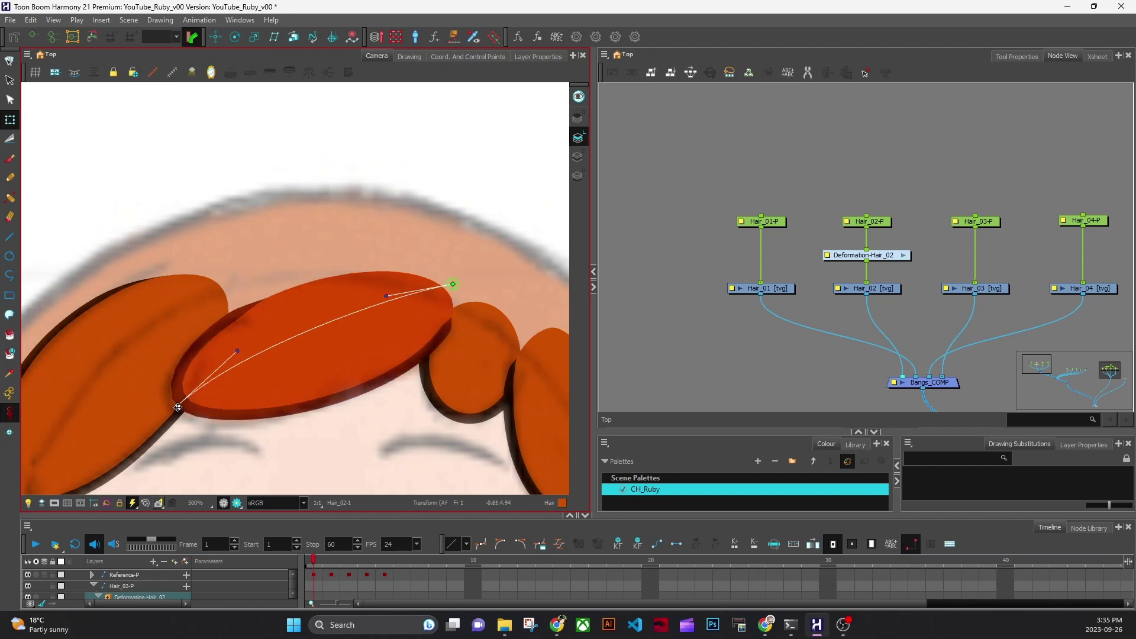
{"action": "left_click_drag", "start_coordinate": [178, 408], "coordinate": [171, 412]}
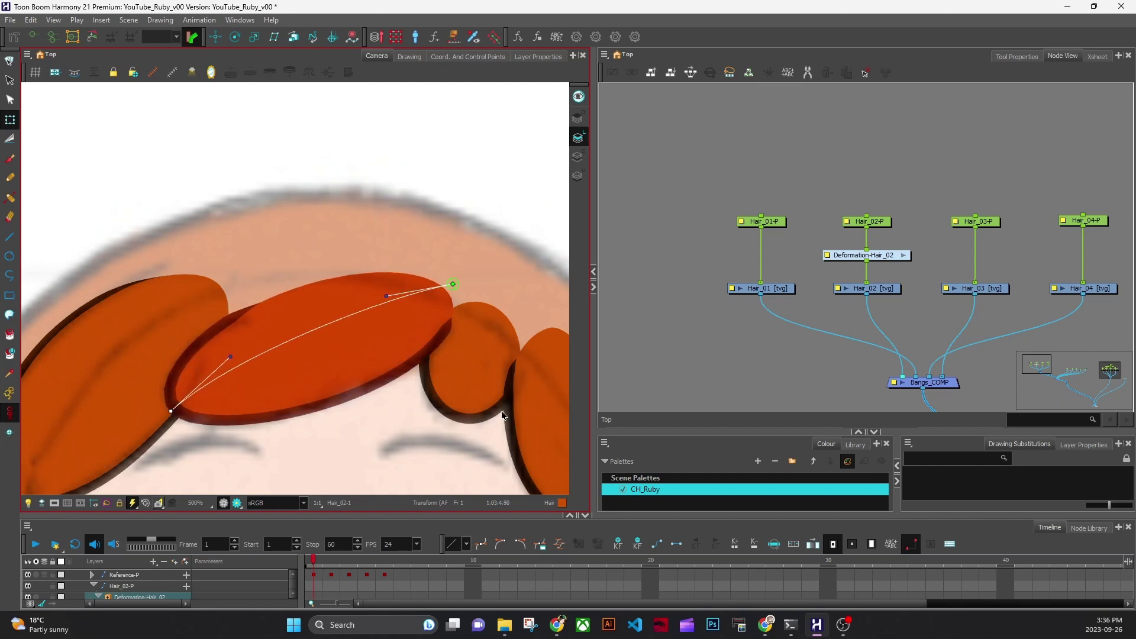
{"action": "key", "text": "ctrl+z"}
{"action": "key", "text": "ctrl+z"}
{"action": "key", "text": "ctrl+z"}
{"action": "key", "text": "ctrl+z"}
{"action": "key", "text": "ctrl+z"}
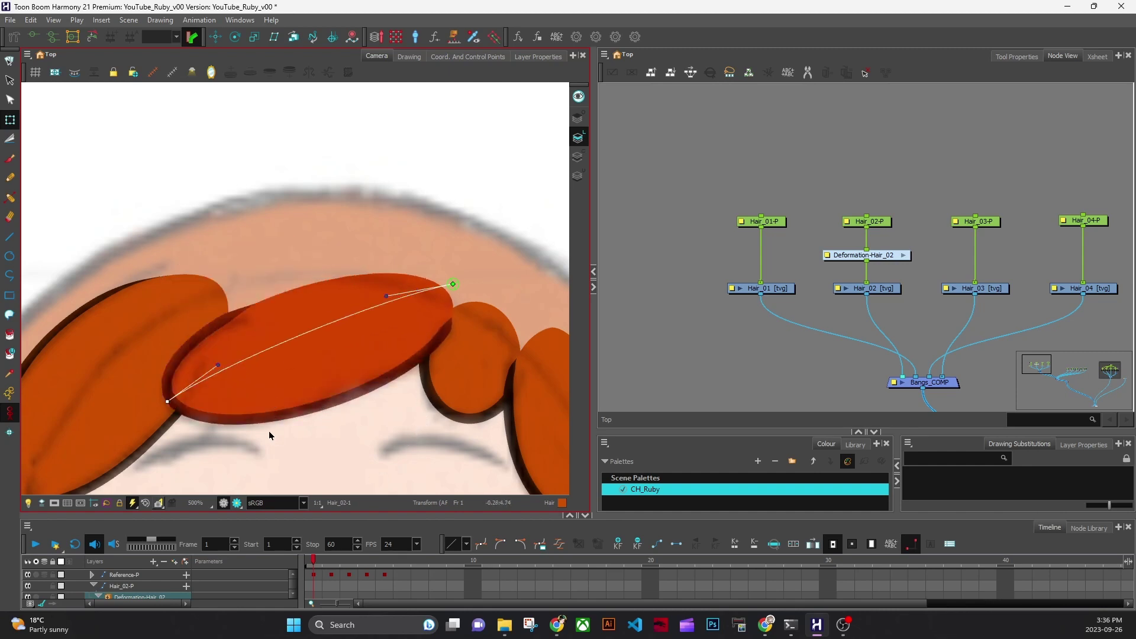
With the Rigging tool, move both Hair_02 curve handles inward so they sit more evenly along the strand.
{"action": "left_click", "coordinate": [720, 338]}
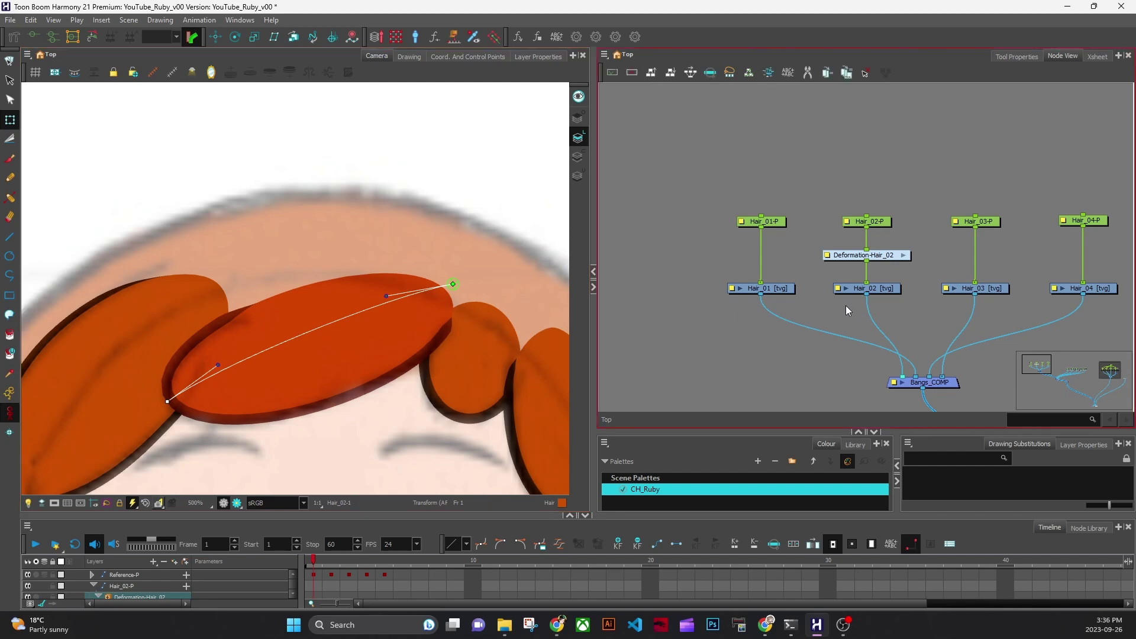
{"action": "left_click", "coordinate": [887, 290]}
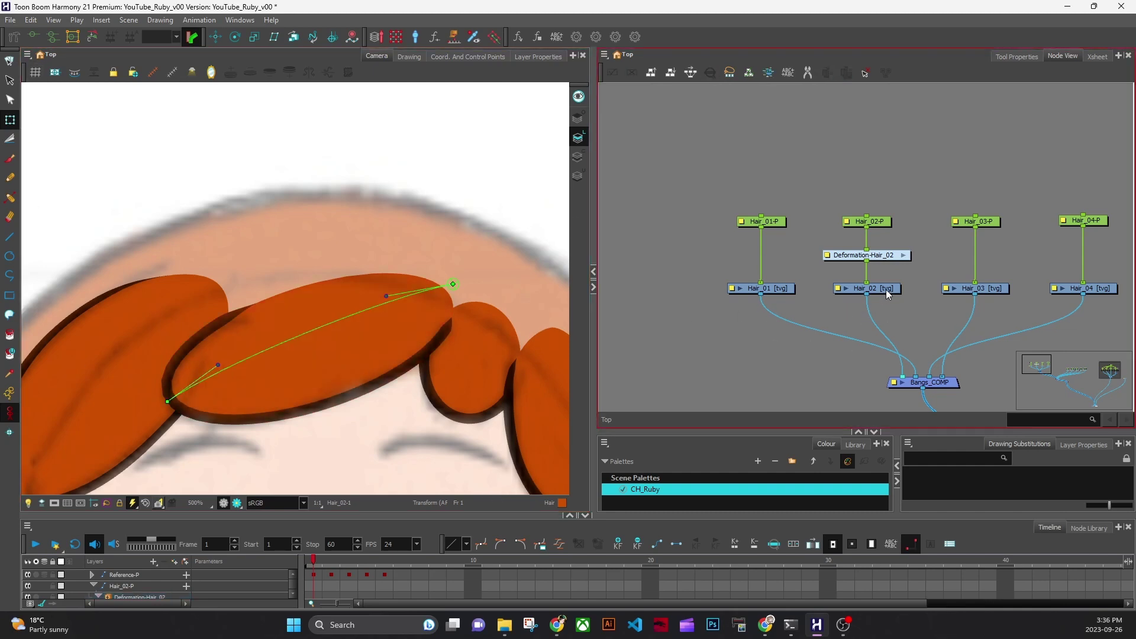
{"action": "left_click", "coordinate": [14, 38]}
{"action": "left_click", "coordinate": [222, 366]}
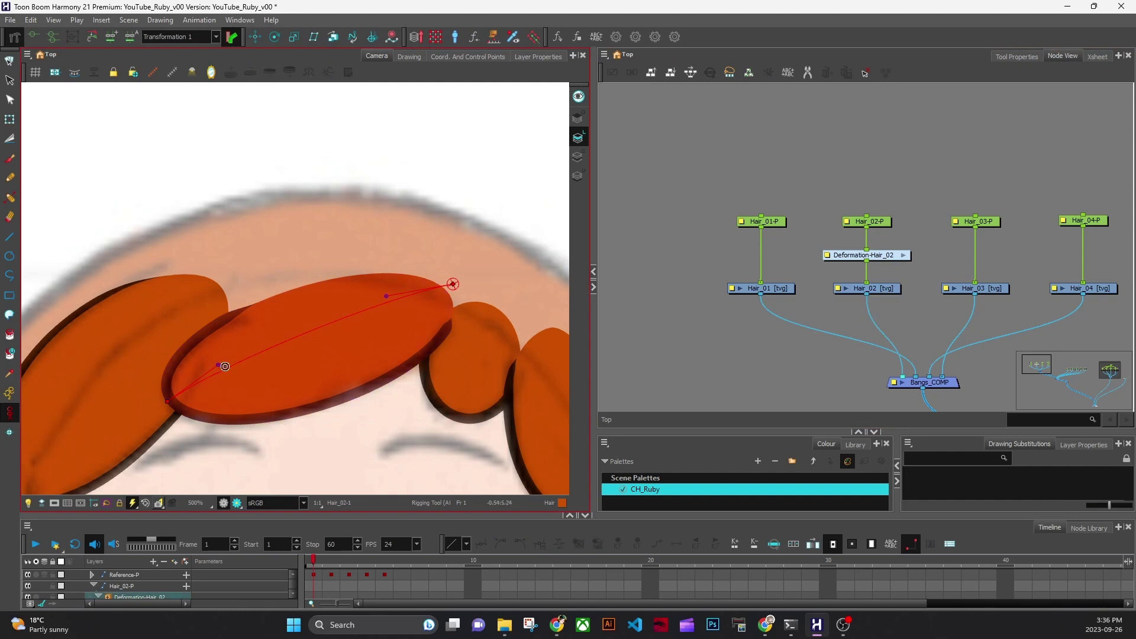
{"action": "left_click_drag", "start_coordinate": [218, 363], "coordinate": [267, 334]}
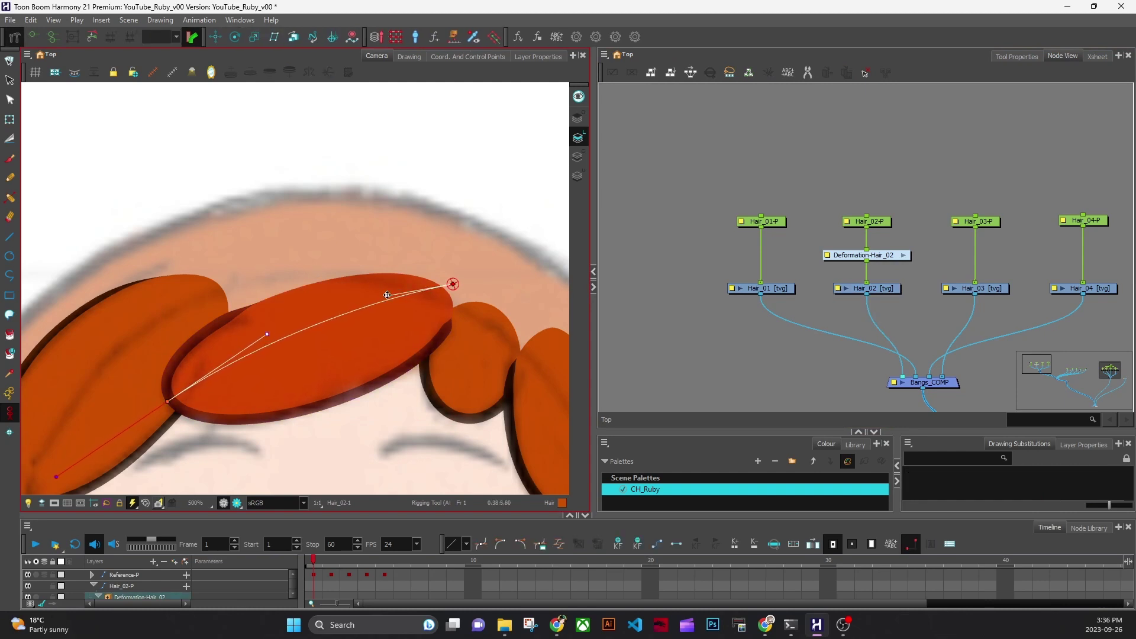
{"action": "left_click_drag", "start_coordinate": [387, 295], "coordinate": [346, 301]}
{"action": "left_click_drag", "start_coordinate": [266, 332], "coordinate": [256, 332]}
Test the adjusted Hair_02 curve with the Transform tool by moving its end point outward and raising both handles.
{"action": "left_click", "coordinate": [9, 120]}
{"action": "left_click_drag", "start_coordinate": [166, 393], "coordinate": [144, 424]}
{"action": "left_click_drag", "start_coordinate": [238, 360], "coordinate": [212, 296]}
{"action": "left_click_drag", "start_coordinate": [347, 309], "coordinate": [347, 284]}
{"action": "left_click_drag", "start_coordinate": [214, 297], "coordinate": [153, 269]}
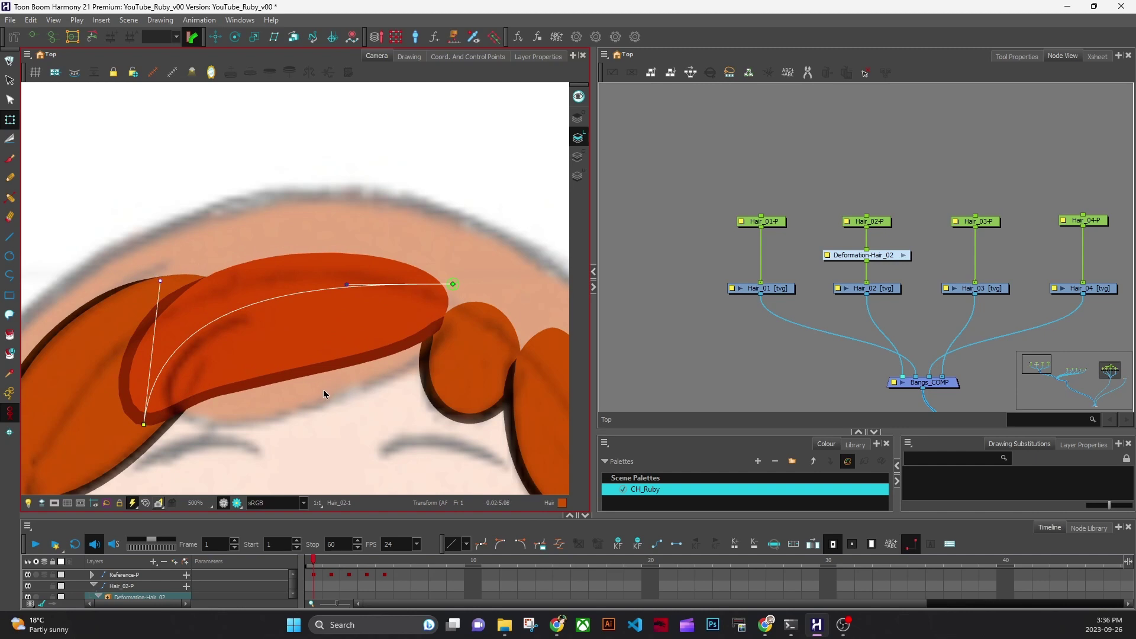
Undo the test bends on Hair_02, keeping the adjusted handle positions.
{"action": "key", "text": "ctrl+z"}
{"action": "key", "text": "ctrl+z"}
{"action": "key", "text": "ctrl+z"}
{"action": "key", "text": "ctrl+z"}
{"action": "key", "text": "ctrl+z"}
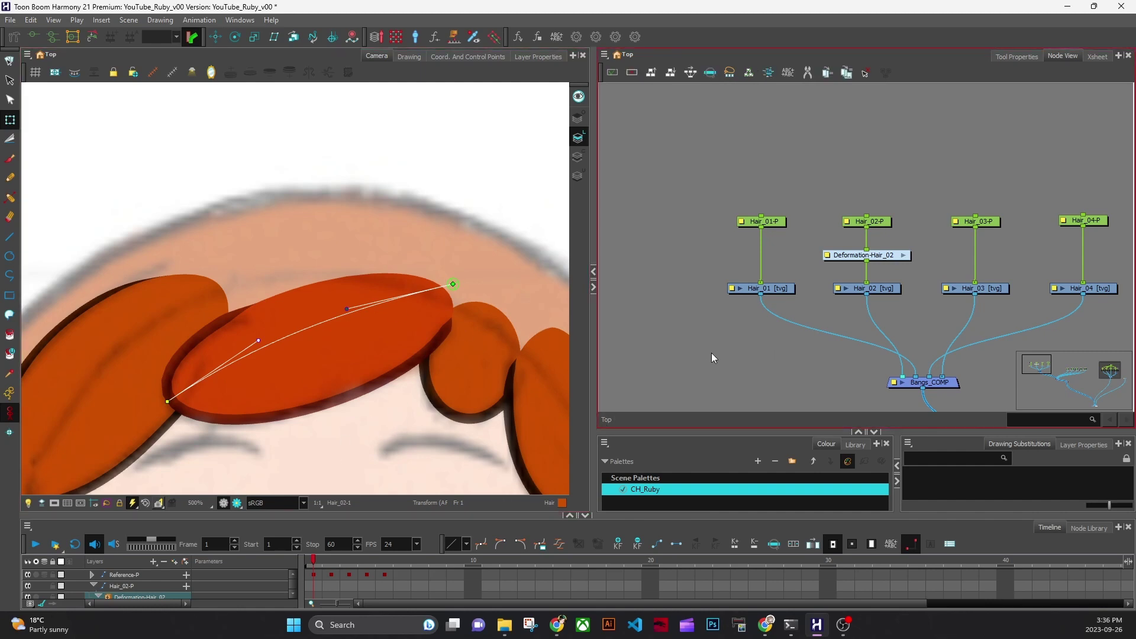
Rename the deformation transformation of the Hair_02 drawing to 1FR_Curve_ENV.
{"action": "left_click", "coordinate": [868, 288]}
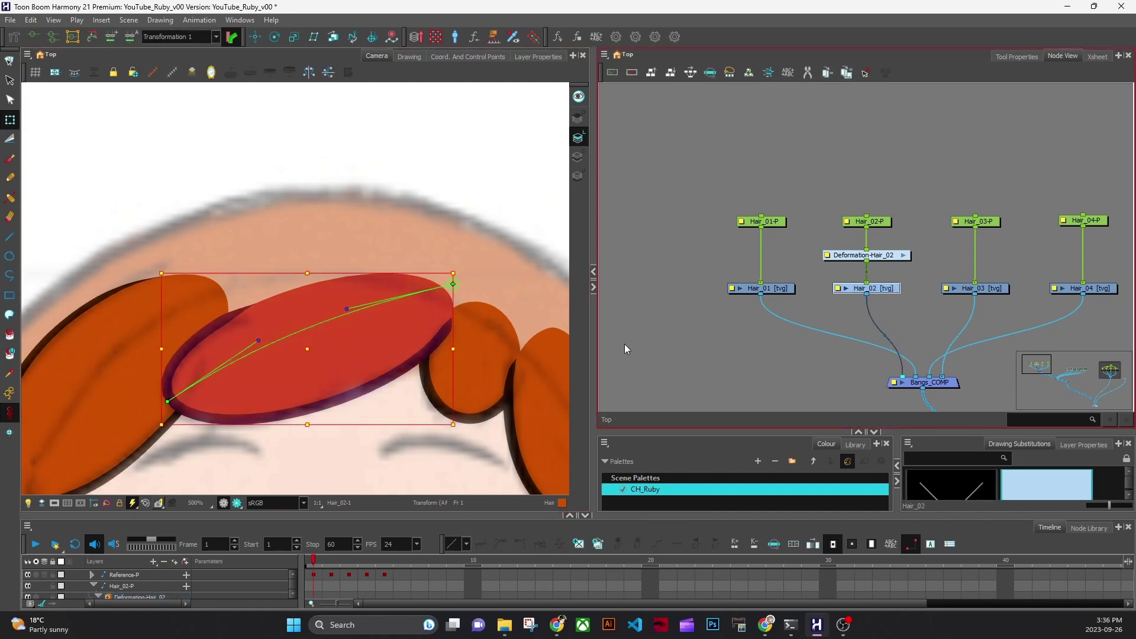
{"action": "left_click", "coordinate": [10, 80]}
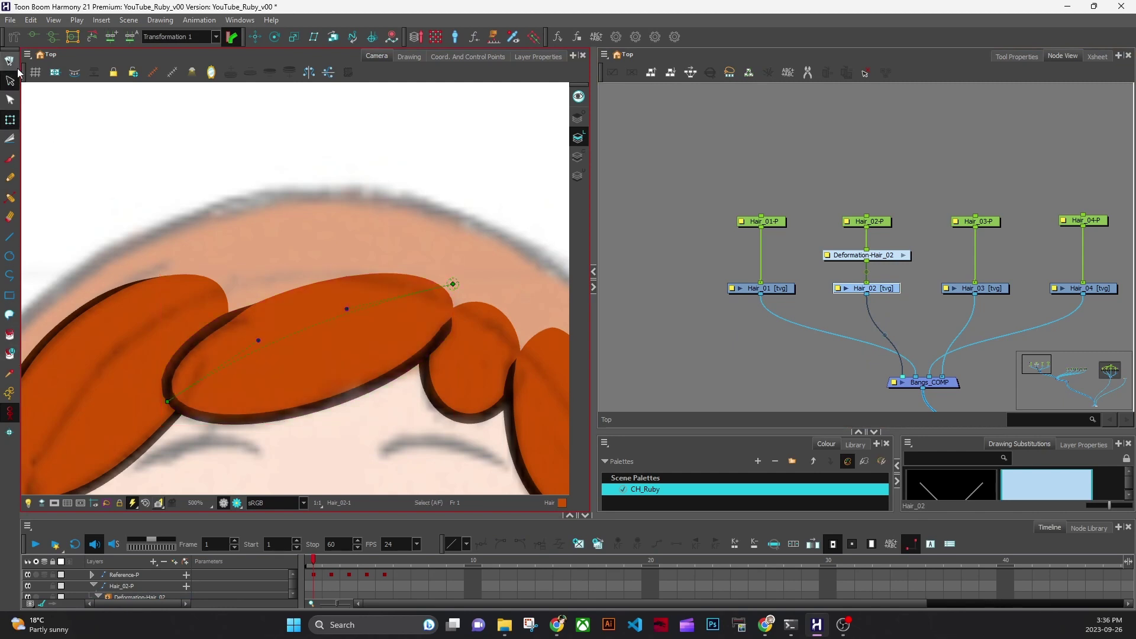
{"action": "left_click", "coordinate": [680, 350]}
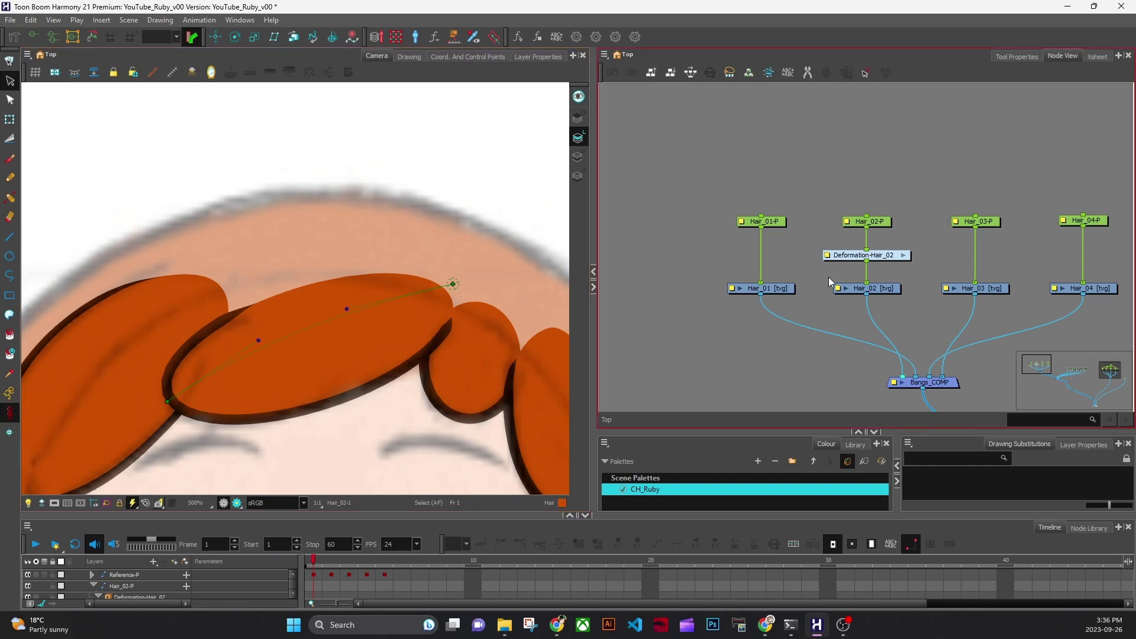
{"action": "left_click", "coordinate": [883, 290]}
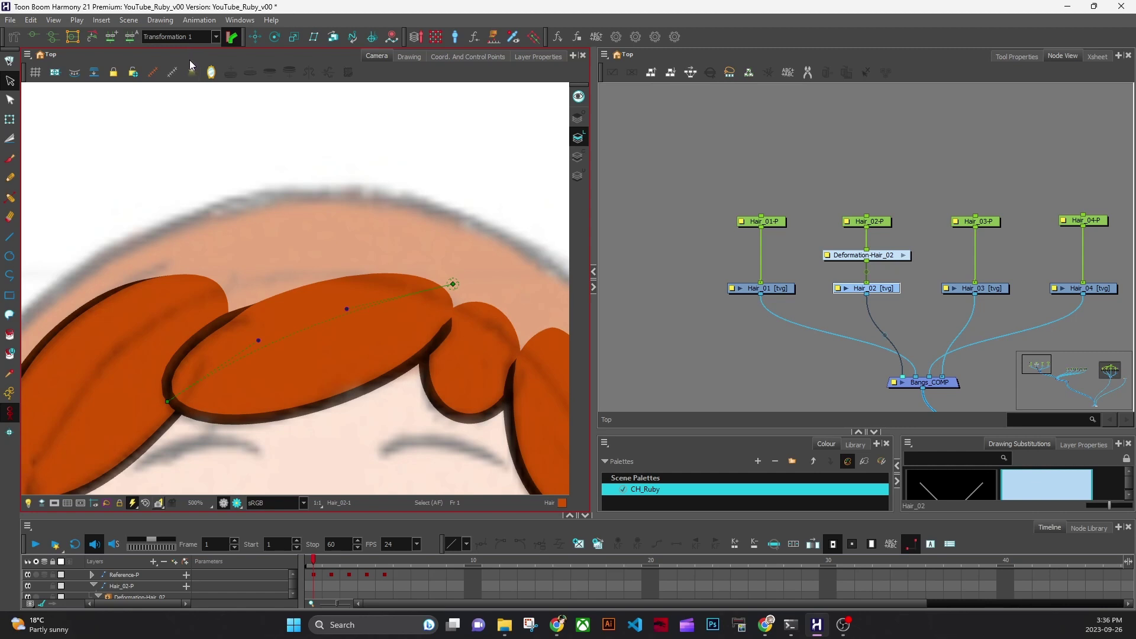
{"action": "left_click", "coordinate": [133, 37]}
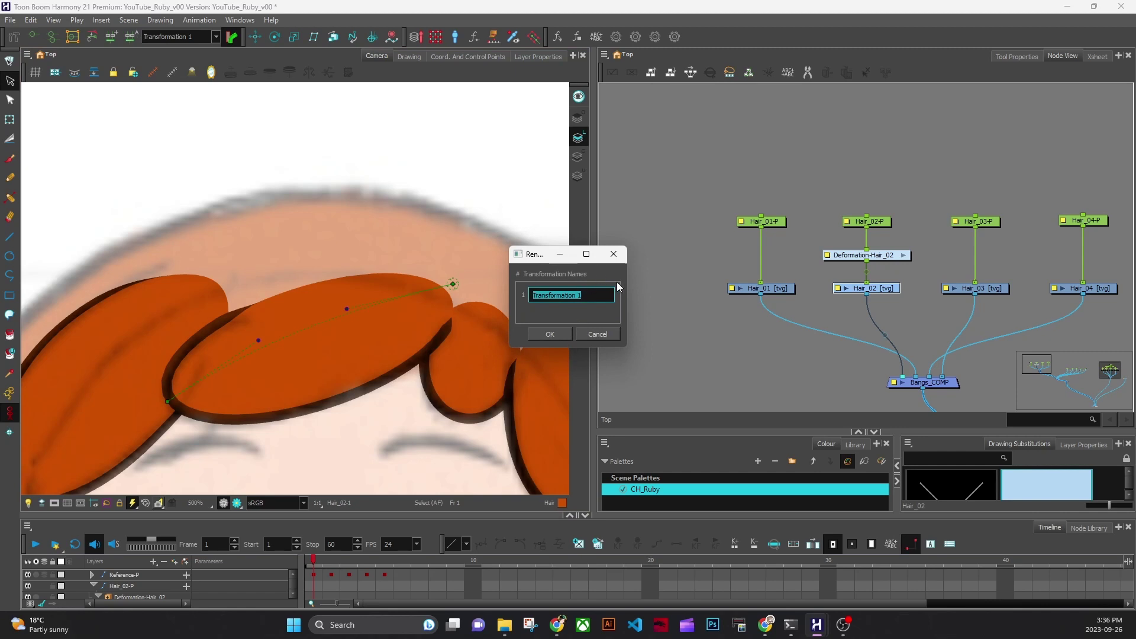
{"action": "type", "text": "Curve_"}
{"action": "type", "text": "EN"}
{"action": "type", "text": "1FR"}
{"action": "type", "text": "_"}
{"action": "left_click", "coordinate": [558, 334]}
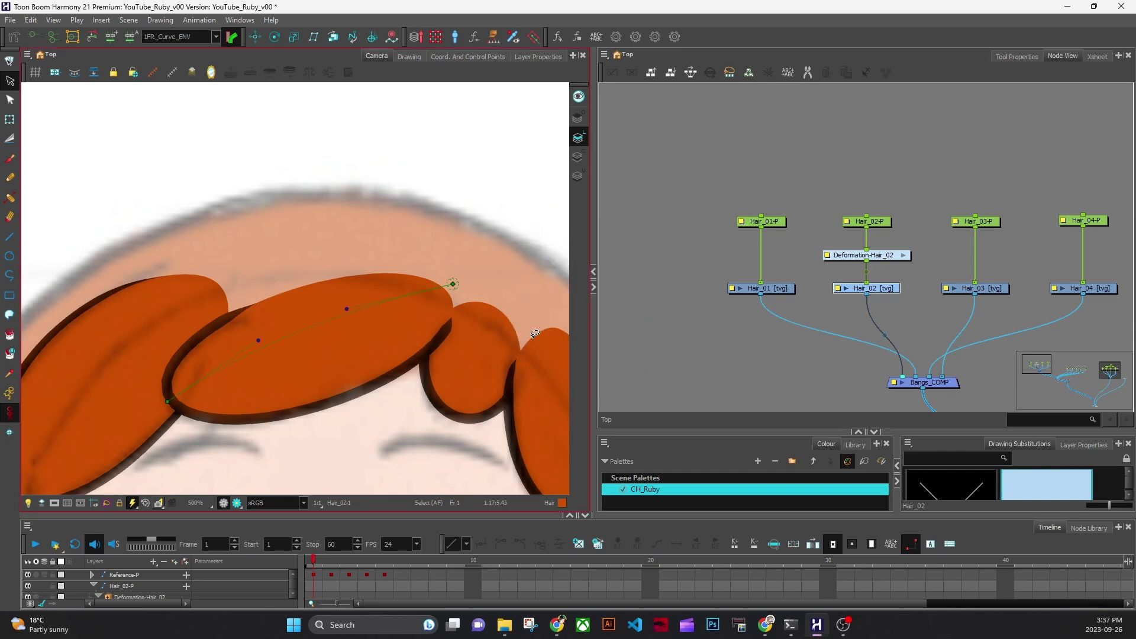
Widen the Camera view to give the hair bangs more working room.
{"action": "left_click", "coordinate": [703, 378]}
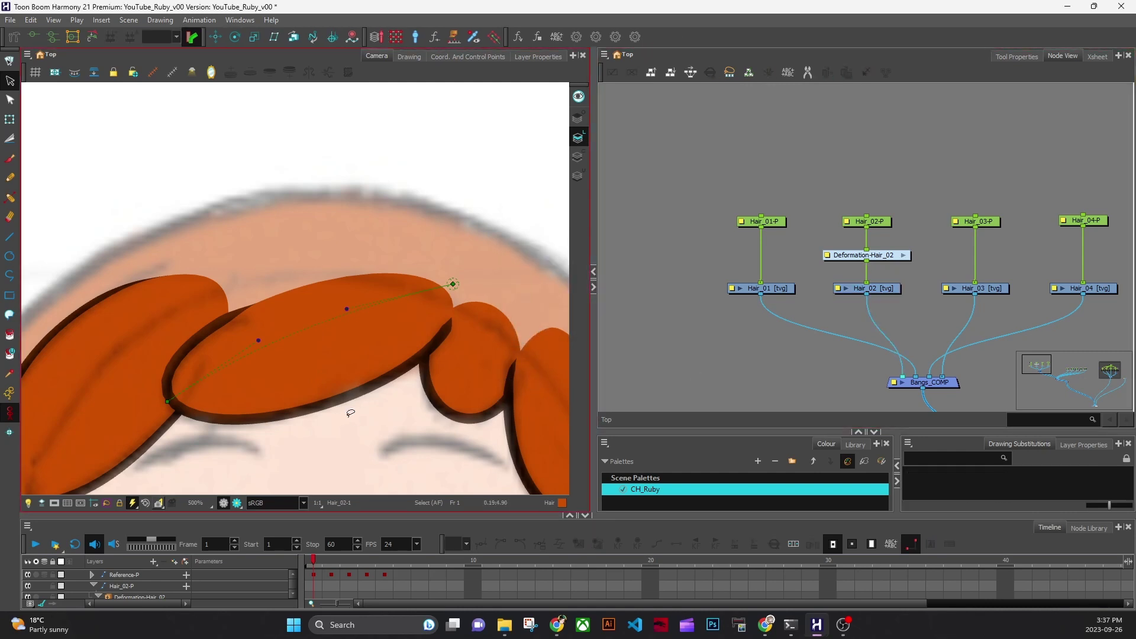
{"action": "left_click_drag", "start_coordinate": [370, 439], "coordinate": [334, 416]}
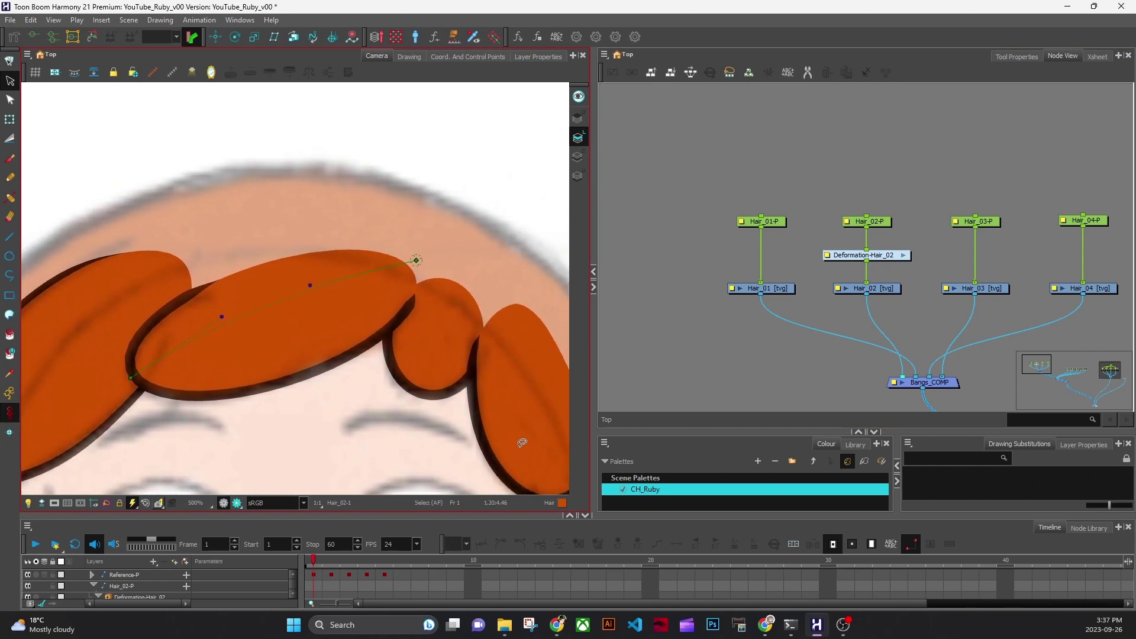
{"action": "left_click_drag", "start_coordinate": [849, 347], "coordinate": [777, 343]}
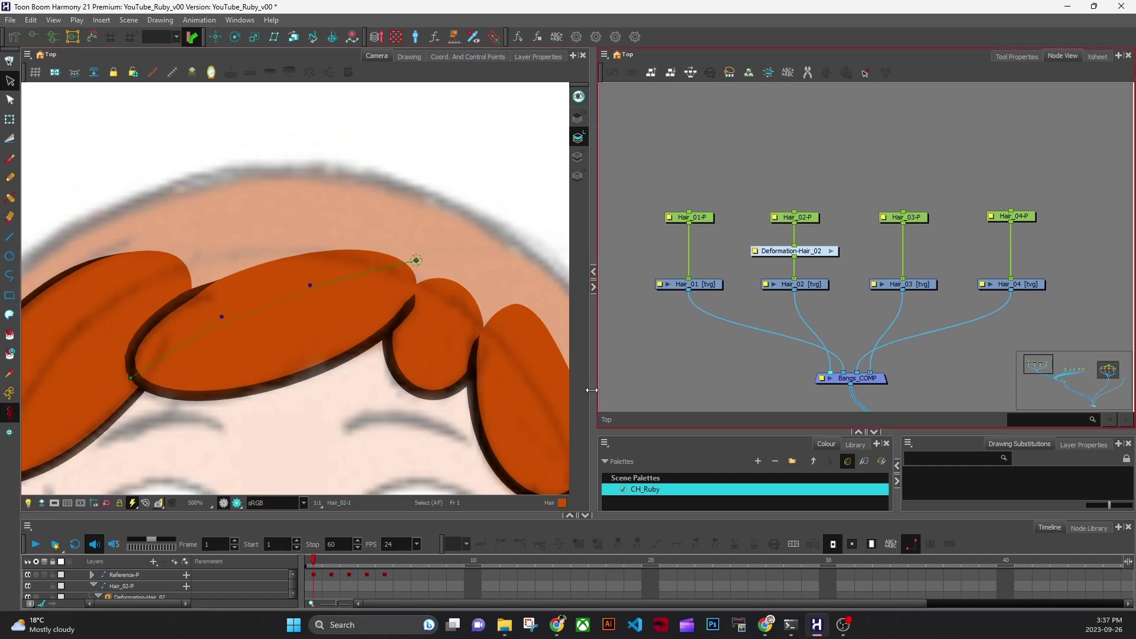
{"action": "left_click_drag", "start_coordinate": [592, 390], "coordinate": [657, 390]}
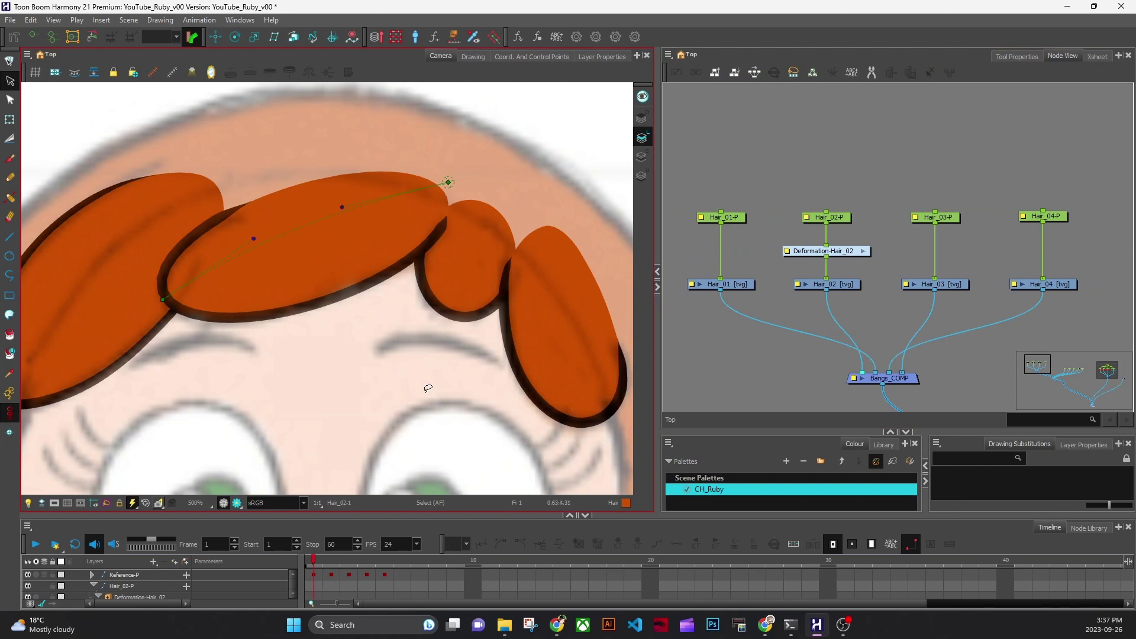
{"action": "left_click_drag", "start_coordinate": [406, 418], "coordinate": [445, 438]}
Create a new deformation chain for Hair_01 and lay a curve deformer from its upper-right end to its lower-left tip.
{"action": "left_click", "coordinate": [743, 287]}
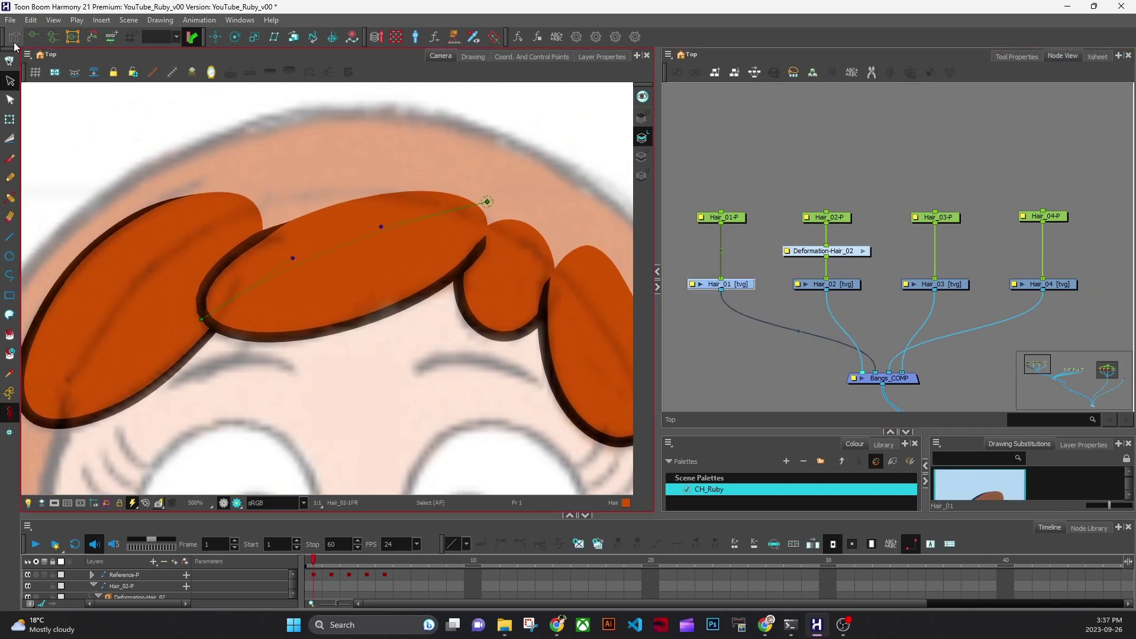
{"action": "left_click", "coordinate": [14, 37]}
{"action": "left_click", "coordinate": [111, 37]}
{"action": "left_click", "coordinate": [1017, 57]}
{"action": "left_click_drag", "start_coordinate": [238, 213], "coordinate": [195, 240]}
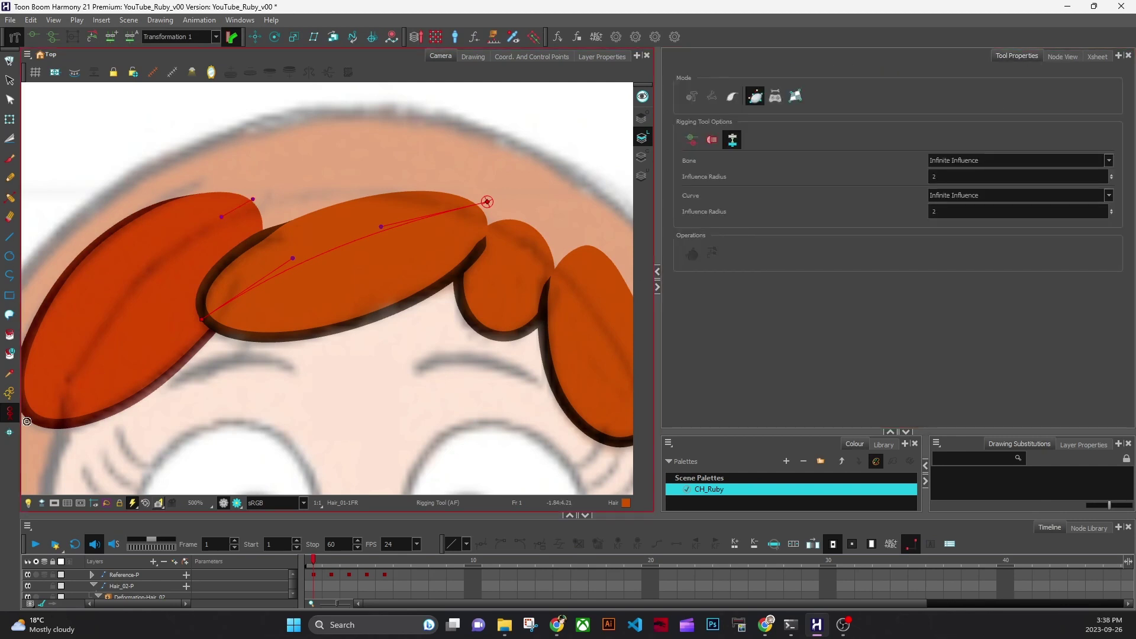
{"action": "left_click_drag", "start_coordinate": [26, 422], "coordinate": [76, 350]}
Move both Hair_01 curve handles inward along the strand so they are more evenly spaced.
{"action": "left_click_drag", "start_coordinate": [290, 260], "coordinate": [376, 256]}
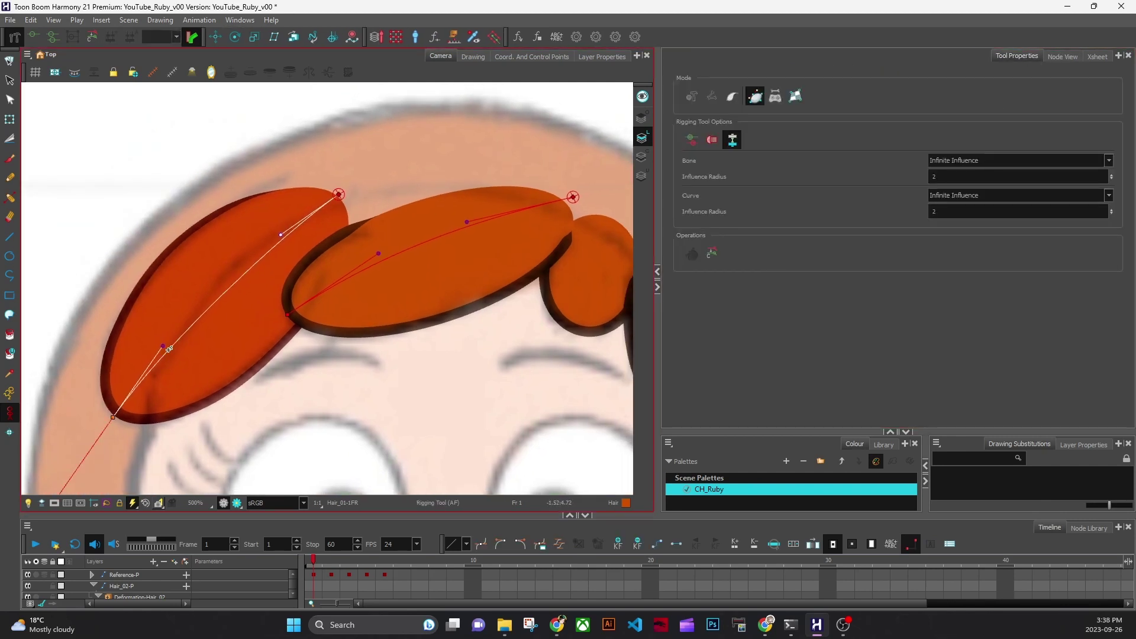
{"action": "left_click_drag", "start_coordinate": [163, 346], "coordinate": [182, 324]}
{"action": "left_click_drag", "start_coordinate": [281, 235], "coordinate": [269, 246]}
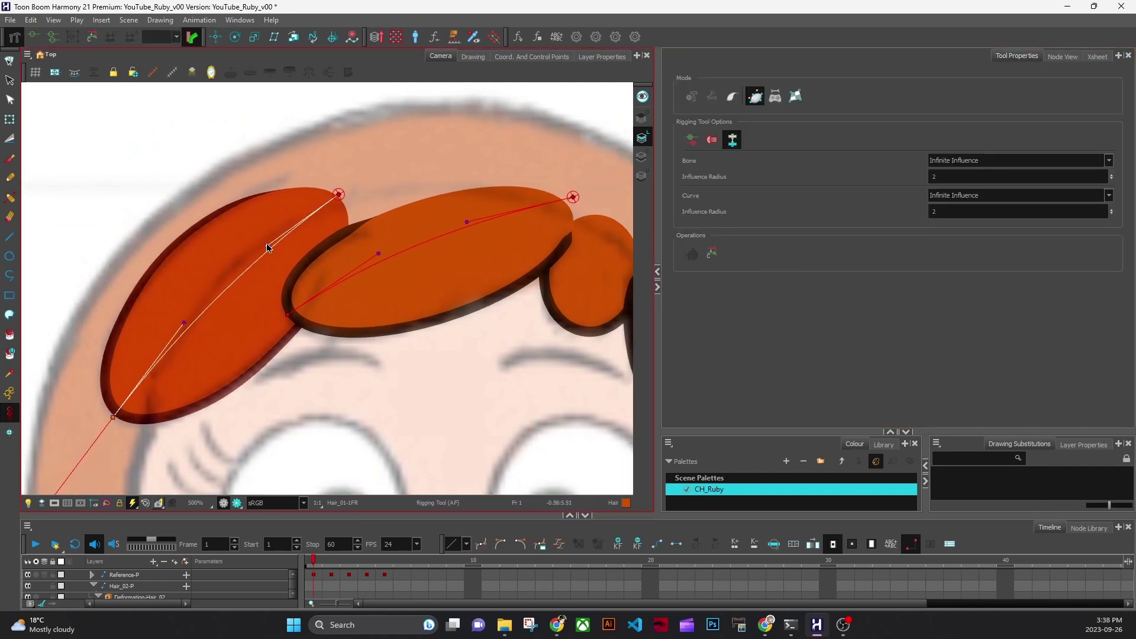
Try moving Hair_01's lower tip and its handle with the Transform tool, and undo both test changes.
{"action": "key", "text": "shift+2"}
{"action": "left_click_drag", "start_coordinate": [113, 417], "coordinate": [117, 430]}
{"action": "left_click_drag", "start_coordinate": [186, 338], "coordinate": [189, 296]}
{"action": "key", "text": "ctrl+z"}
{"action": "key", "text": "ctrl+z"}
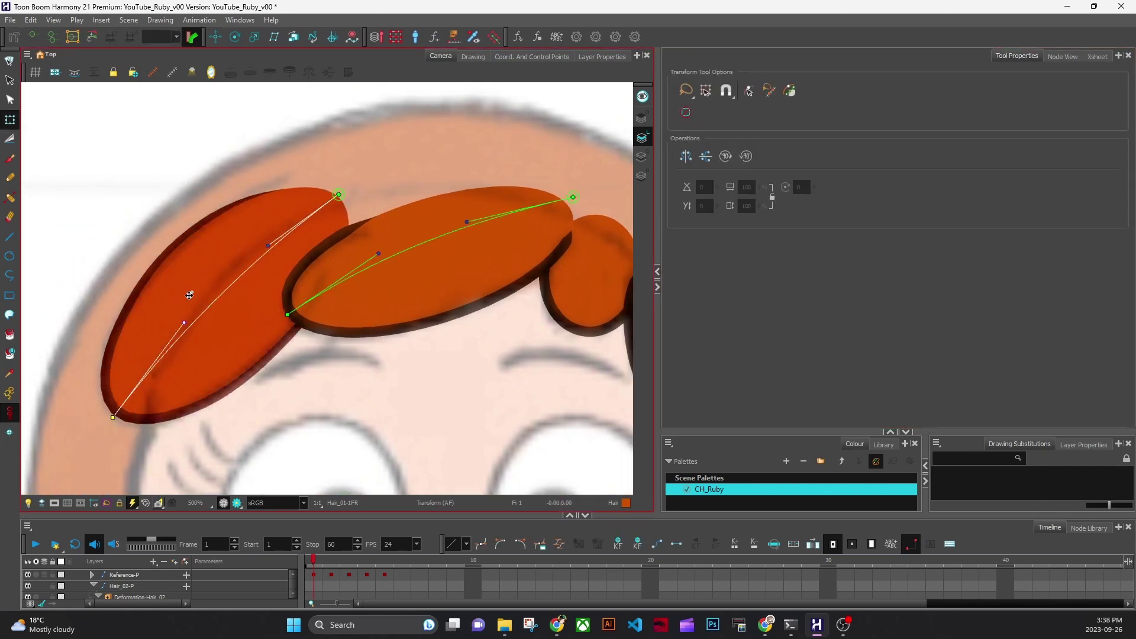
Try bending Hair_01 with its upper curve handle, undo it, and rename its deformation chain to 1FR_Curve_ENV.
{"action": "left_click_drag", "start_coordinate": [269, 245], "coordinate": [290, 222]}
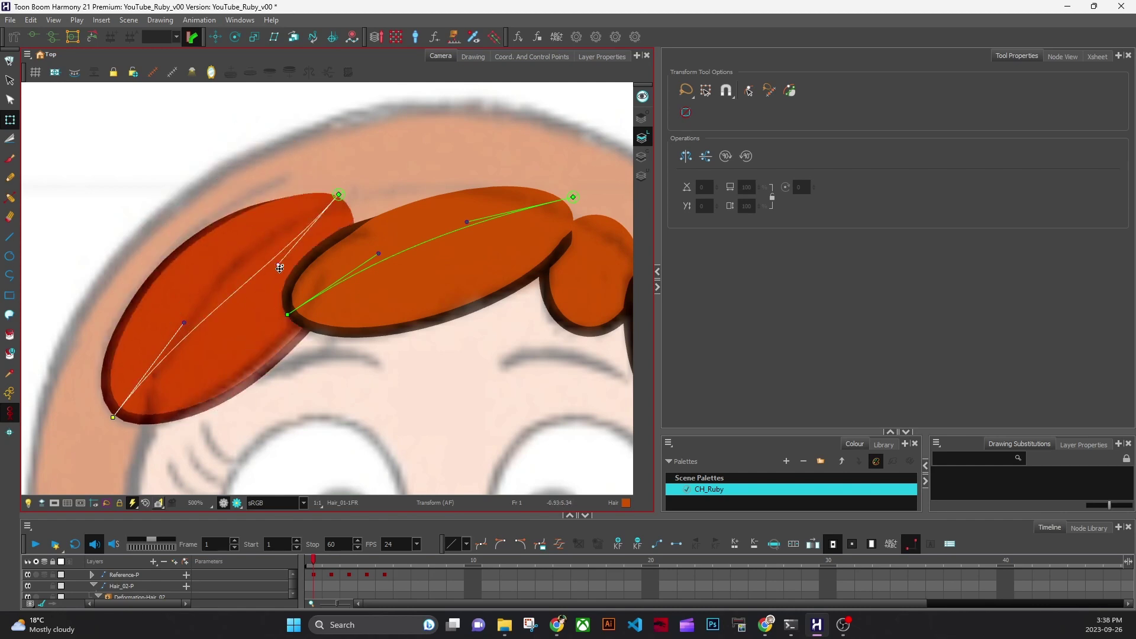
{"action": "left_click", "coordinate": [1063, 56]}
{"action": "left_click", "coordinate": [742, 255]}
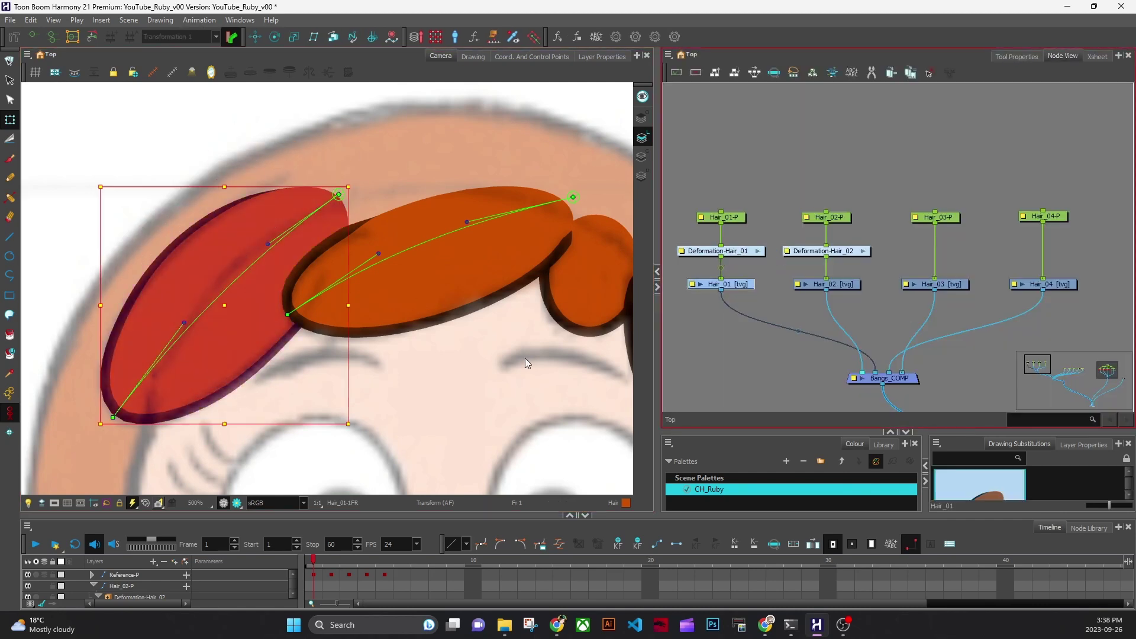
{"action": "type", "text": "1FR_Curv"}
{"action": "type", "text": "e_DEF"}
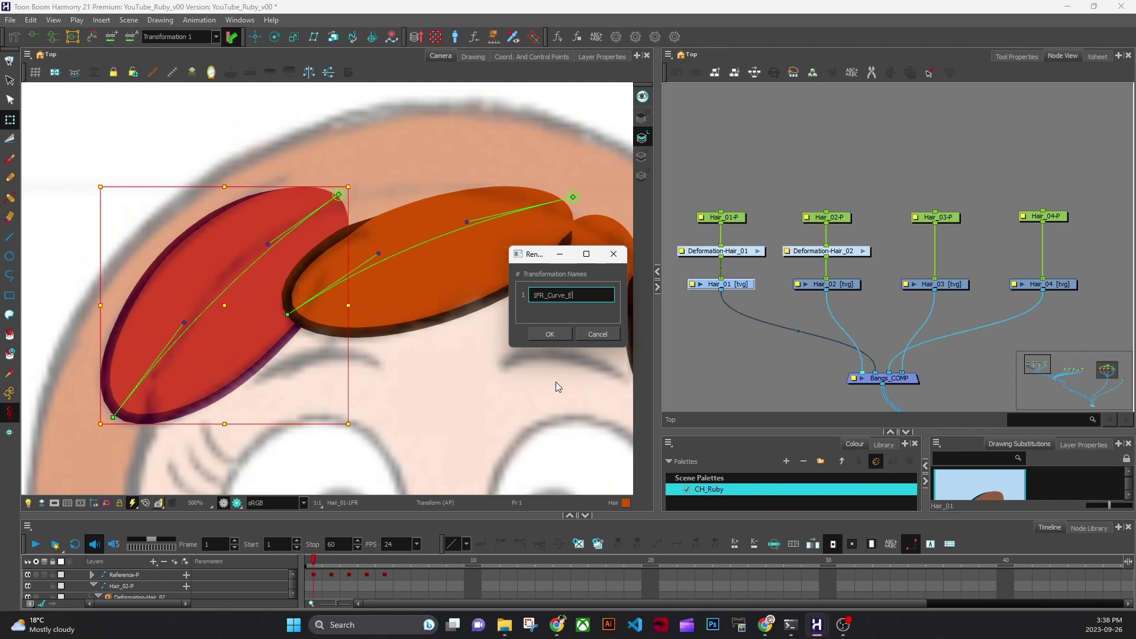
{"action": "key", "text": "Return"}
Lay a curve deformer on Hair_03 from its top to its bottom tip and align the deformation node between peg and drawing.
{"action": "left_click", "coordinate": [963, 285]}
{"action": "left_click_drag", "start_coordinate": [520, 99], "coordinate": [292, 489]}
{"action": "left_click_drag", "start_coordinate": [449, 254], "coordinate": [230, 279]}
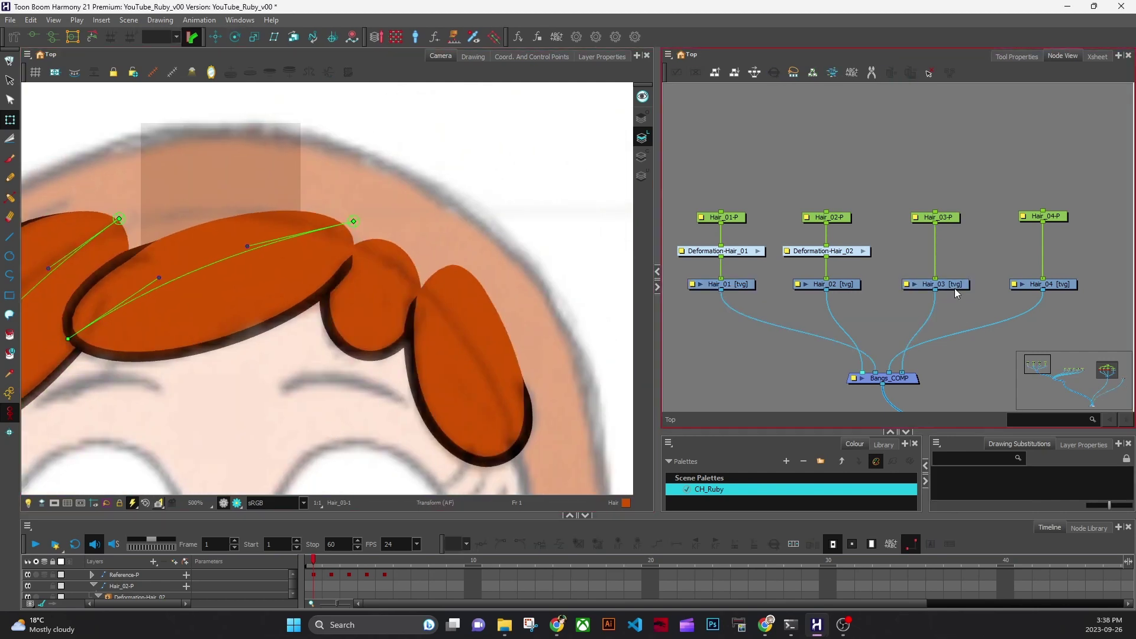
{"action": "left_click", "coordinate": [956, 288]}
{"action": "left_click", "coordinate": [14, 38]}
{"action": "left_click", "coordinate": [1019, 58]}
{"action": "left_click", "coordinate": [1063, 56]}
{"action": "left_click_drag", "start_coordinate": [392, 241], "coordinate": [366, 368]}
{"action": "key", "text": "shift+t"}
{"action": "left_click_drag", "start_coordinate": [948, 256], "coordinate": [938, 252]}
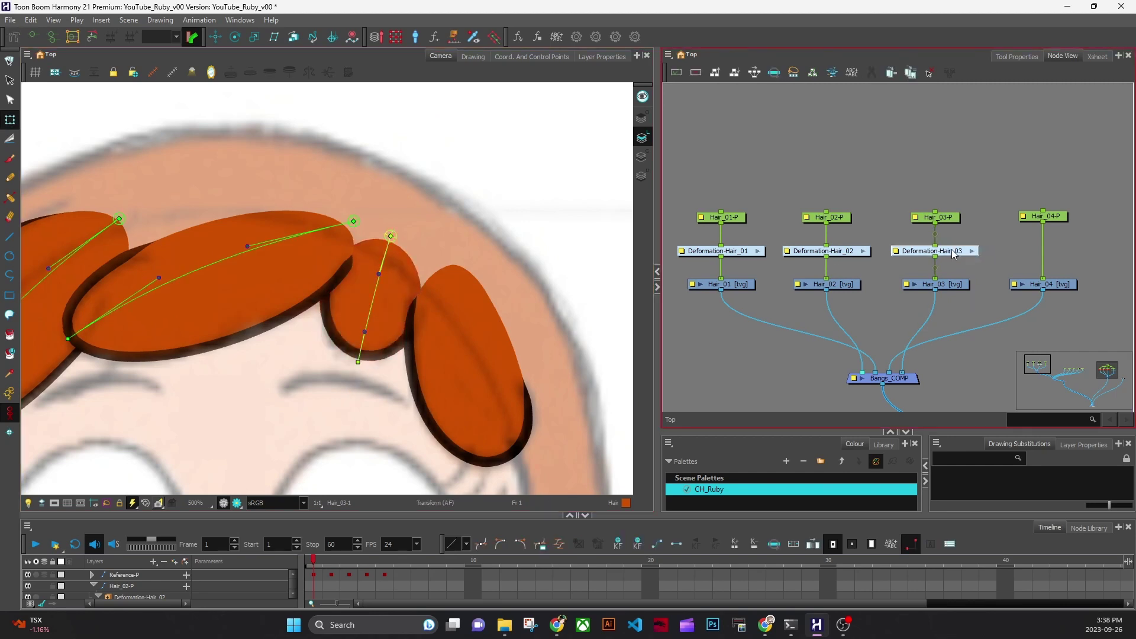
Create a new deformation chain for Hair_03, check inside its deformation group, and switch the drawing back to Transformation 1.
{"action": "left_click", "coordinate": [947, 286]}
{"action": "left_click", "coordinate": [111, 38]}
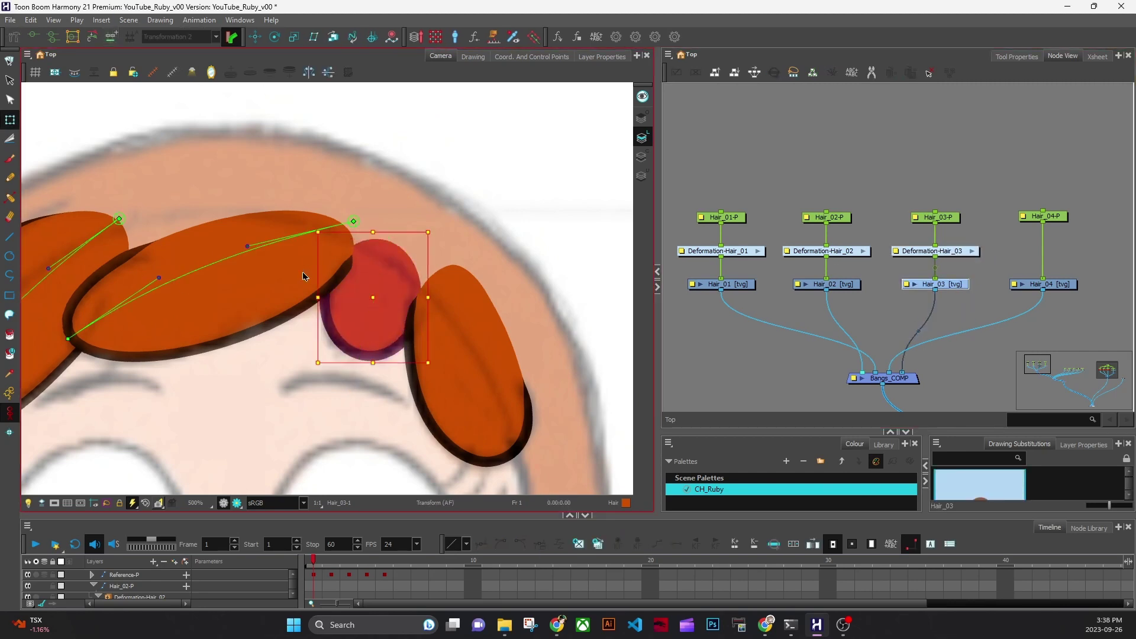
{"action": "left_click", "coordinate": [974, 251]}
{"action": "left_click_drag", "start_coordinate": [884, 332], "coordinate": [910, 334]}
{"action": "left_click", "coordinate": [670, 419]}
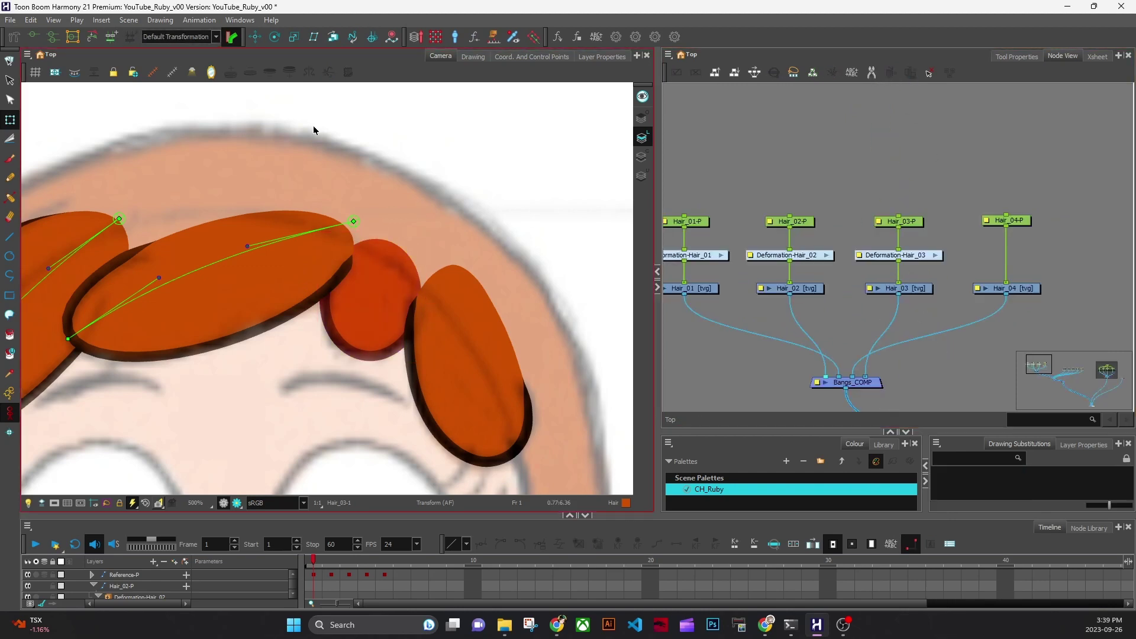
{"action": "left_click", "coordinate": [187, 36]}
{"action": "left_click", "coordinate": [168, 52]}
Rename Hair_03's Transformation 1 chain to 1FR_Curve_ENV.
{"action": "left_click", "coordinate": [901, 288]}
{"action": "left_click", "coordinate": [138, 35]}
{"action": "type", "text": "1FR"}
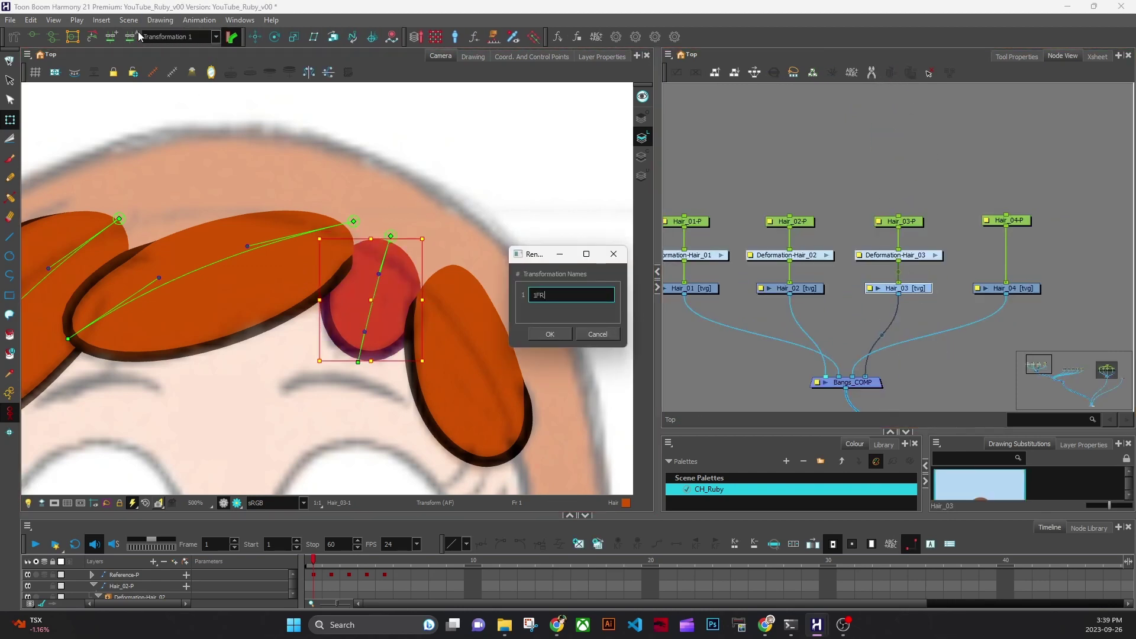
{"action": "type", "text": "_Curve_EN"}
{"action": "key", "text": "Return"}
Lay a curve deformer on Hair_04 from top to bottom tip, space its handles evenly, and align its deformation node above the drawing.
{"action": "left_click", "coordinate": [1010, 289]}
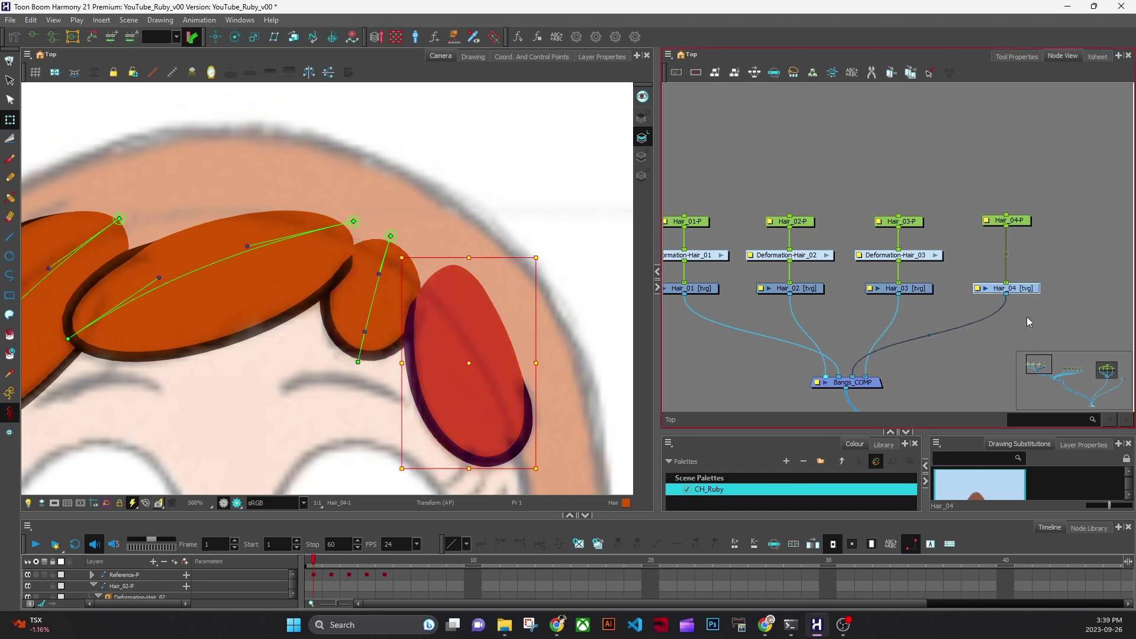
{"action": "left_click_drag", "start_coordinate": [474, 249], "coordinate": [407, 225]}
{"action": "left_click", "coordinate": [14, 37]}
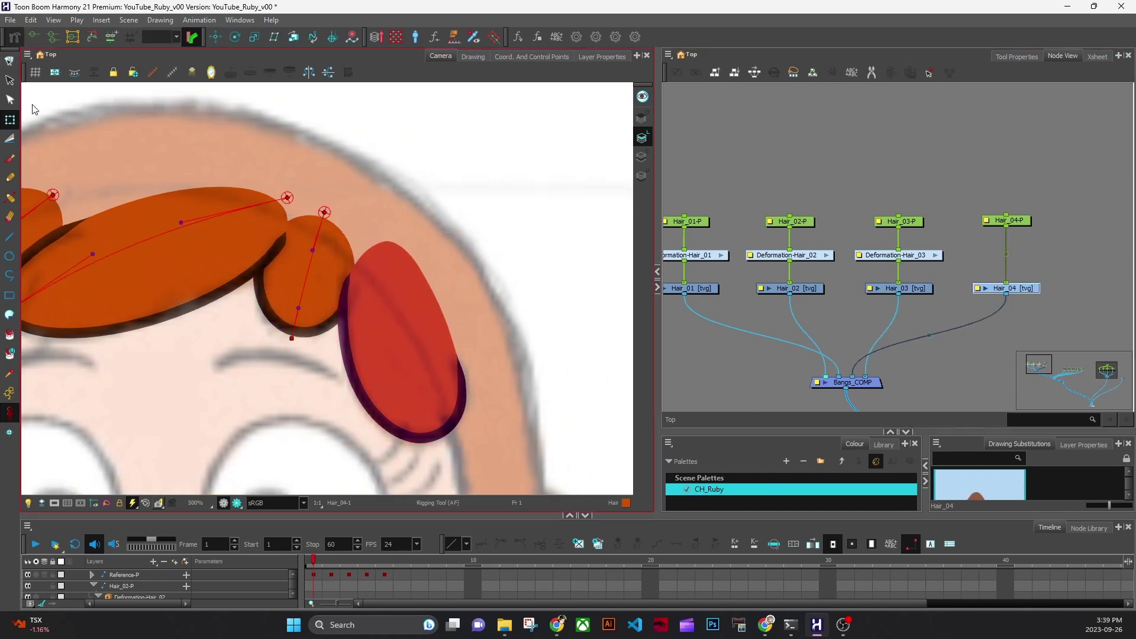
{"action": "left_click", "coordinate": [379, 248]}
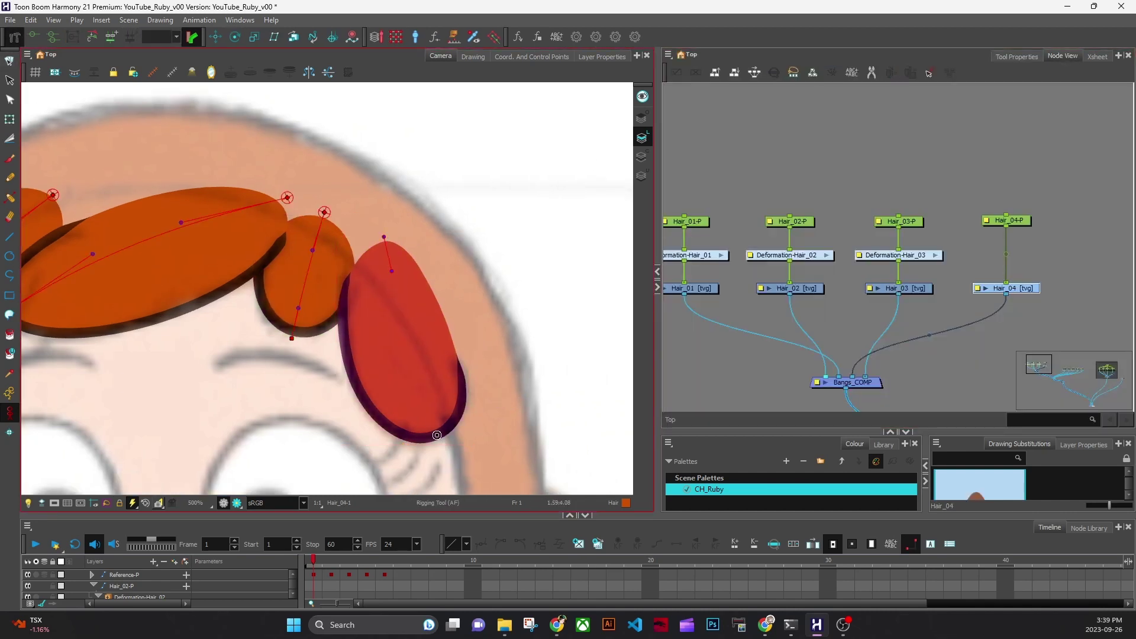
{"action": "left_click", "coordinate": [435, 443]}
{"action": "mouse_move", "coordinate": [430, 395]}
{"action": "left_mouse_down"}
{"action": "mouse_move", "coordinate": [435, 418]}
{"action": "mouse_move", "coordinate": [425, 374]}
{"action": "left_mouse_up"}
{"action": "left_click_drag", "start_coordinate": [401, 316], "coordinate": [400, 303]}
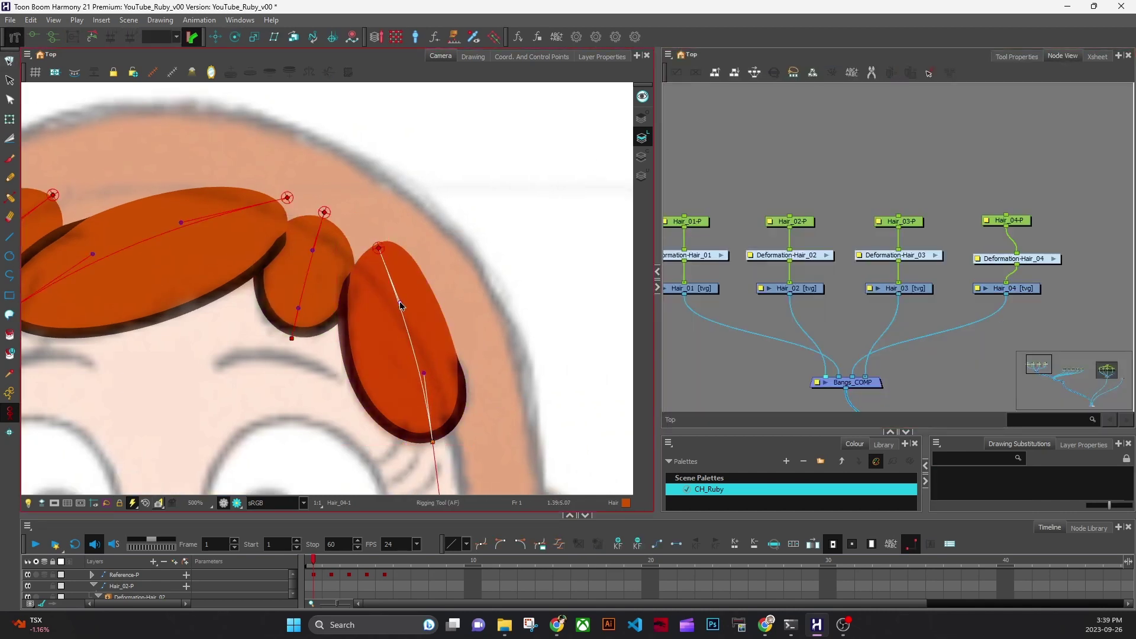
{"action": "left_click_drag", "start_coordinate": [1028, 259], "coordinate": [1018, 256]}
Create a new deformation chain for Hair_04, check inside its deformation group, and return the drawing to Transformation 1.
{"action": "left_click", "coordinate": [1012, 289]}
{"action": "left_click", "coordinate": [1024, 323]}
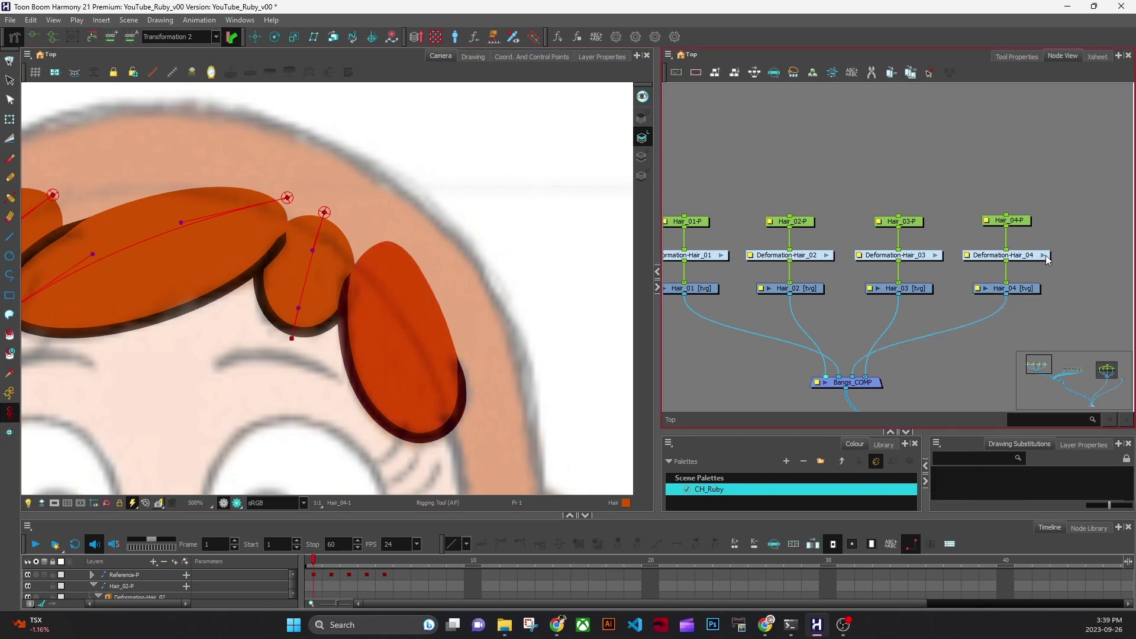
{"action": "left_click", "coordinate": [1044, 256]}
{"action": "left_click", "coordinate": [691, 54]}
{"action": "left_click", "coordinate": [905, 289]}
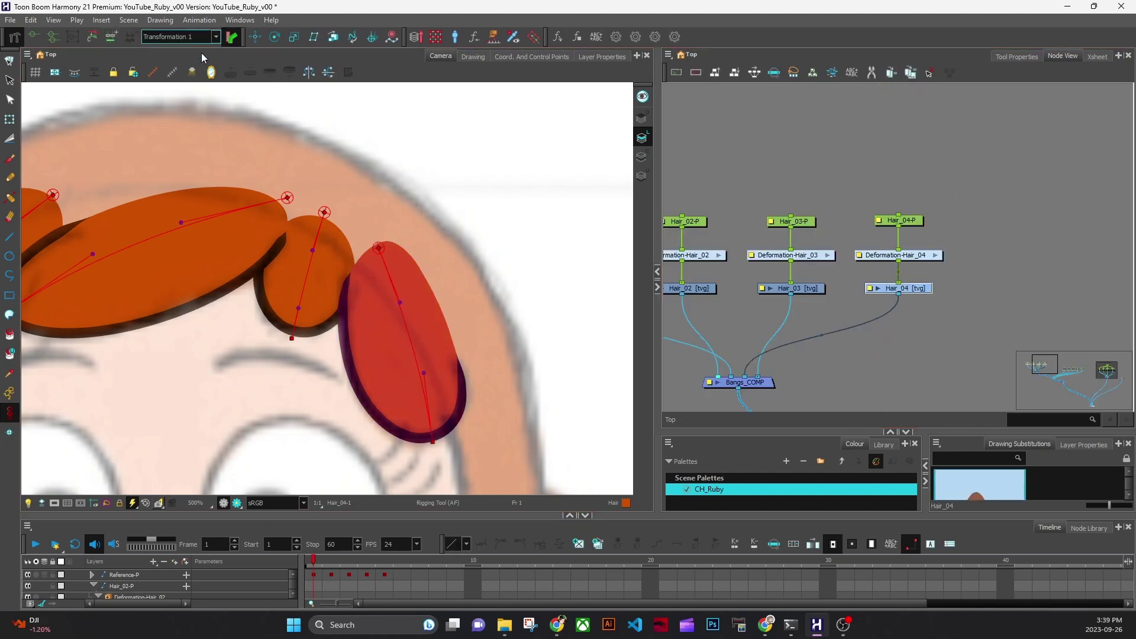
Rename Hair_04's Transformation 1 chain to 1FR_Curve_ENV and deselect the drawing.
{"action": "left_click", "coordinate": [133, 37]}
{"action": "type", "text": "1FR_Curve_"}
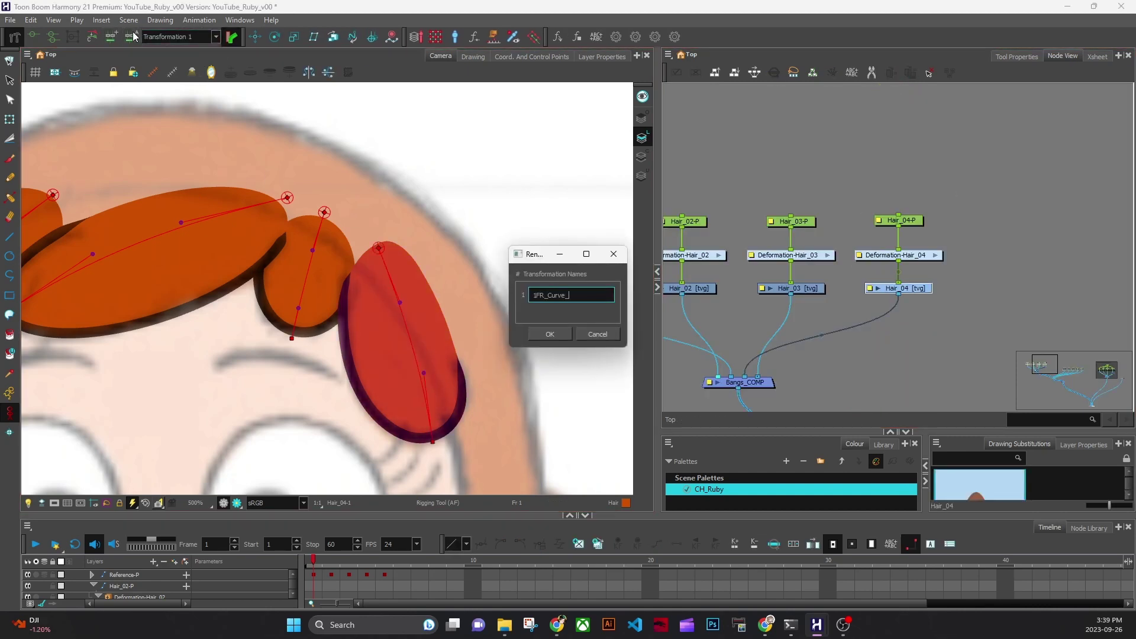
{"action": "type", "text": "01"}
{"action": "key", "text": "Return"}
{"action": "left_click", "coordinate": [482, 457]}
Try moving Hair_04's lower curve point with the Transform tool, and undo the test.
{"action": "key", "text": "shift+t"}
{"action": "left_click_drag", "start_coordinate": [433, 443], "coordinate": [439, 419]}
{"action": "key", "text": "ctrl+z"}
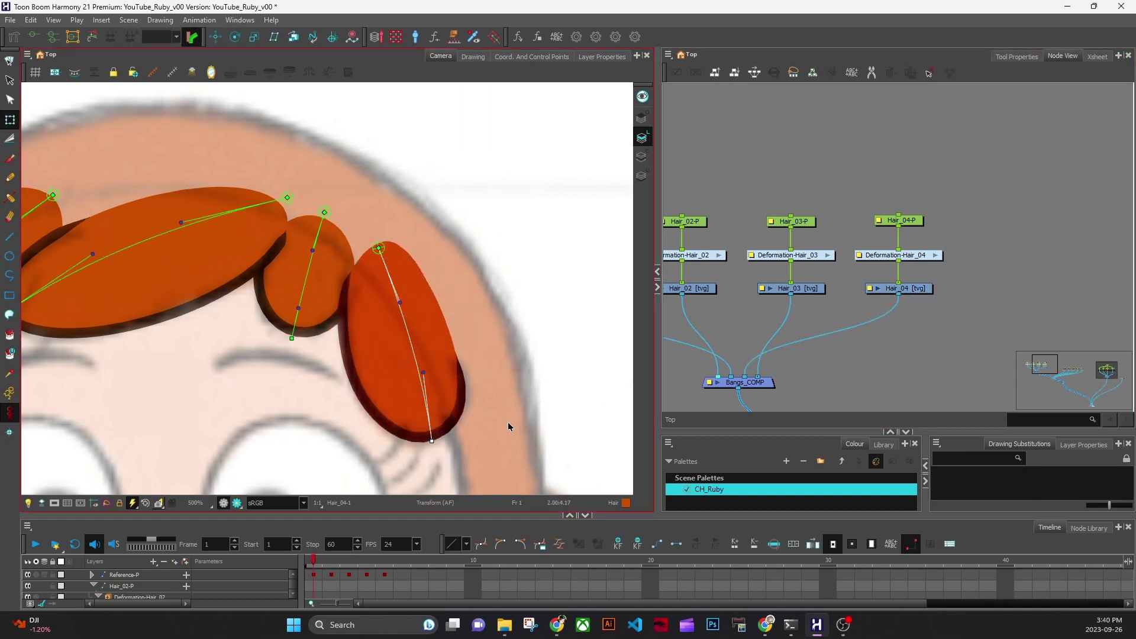
{"action": "left_click", "coordinate": [508, 422]}
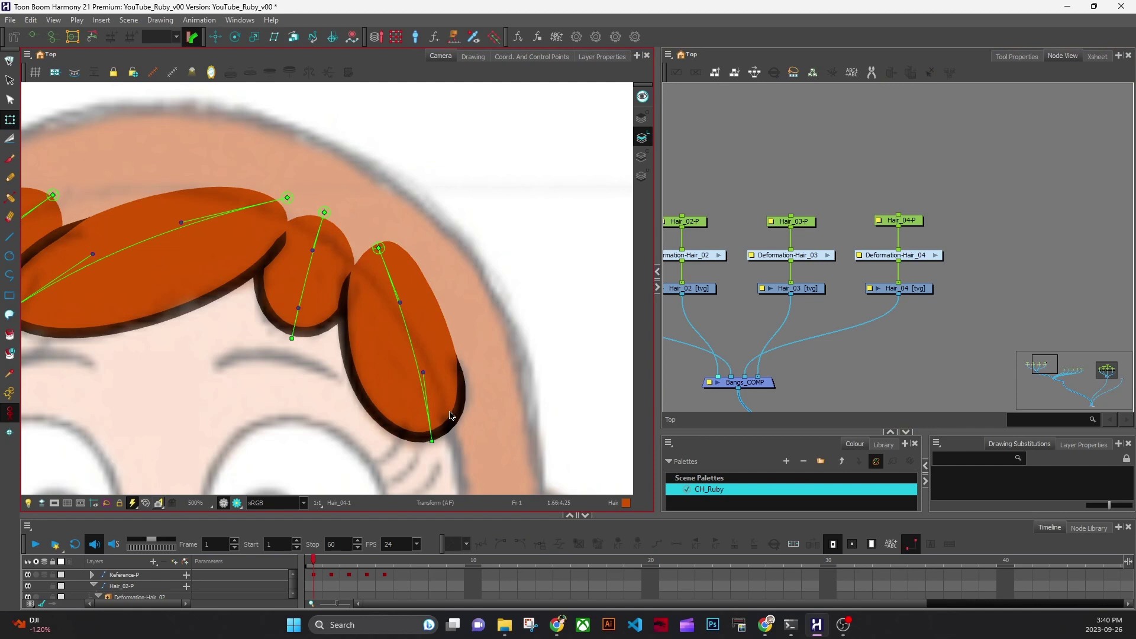
Switch to the Select tool and widen the node graph area so all four hair chains and the full face fit in view.
{"action": "scroll", "coordinate": [455, 414], "scroll_direction": "down", "scroll_amount": 3}
{"action": "left_click", "coordinate": [678, 360]}
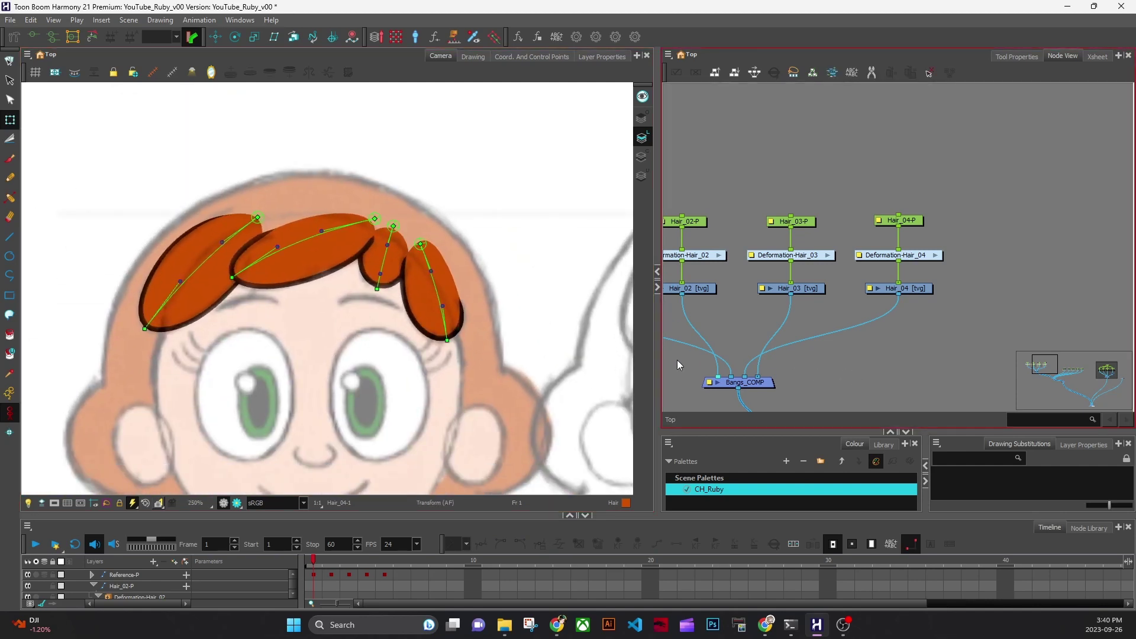
{"action": "key", "text": "alt+s"}
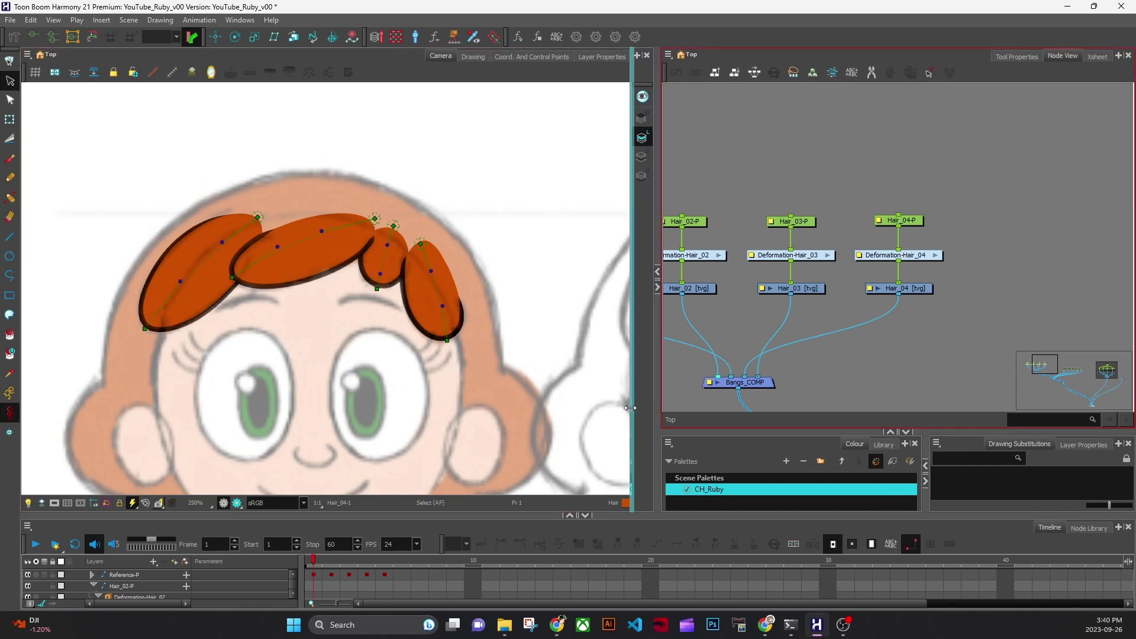
{"action": "left_click_drag", "start_coordinate": [657, 407], "coordinate": [624, 407]}
{"action": "key", "text": "space"}
{"action": "left_click_drag", "start_coordinate": [464, 448], "coordinate": [459, 344]}
{"action": "left_click_drag", "start_coordinate": [824, 383], "coordinate": [998, 357]}
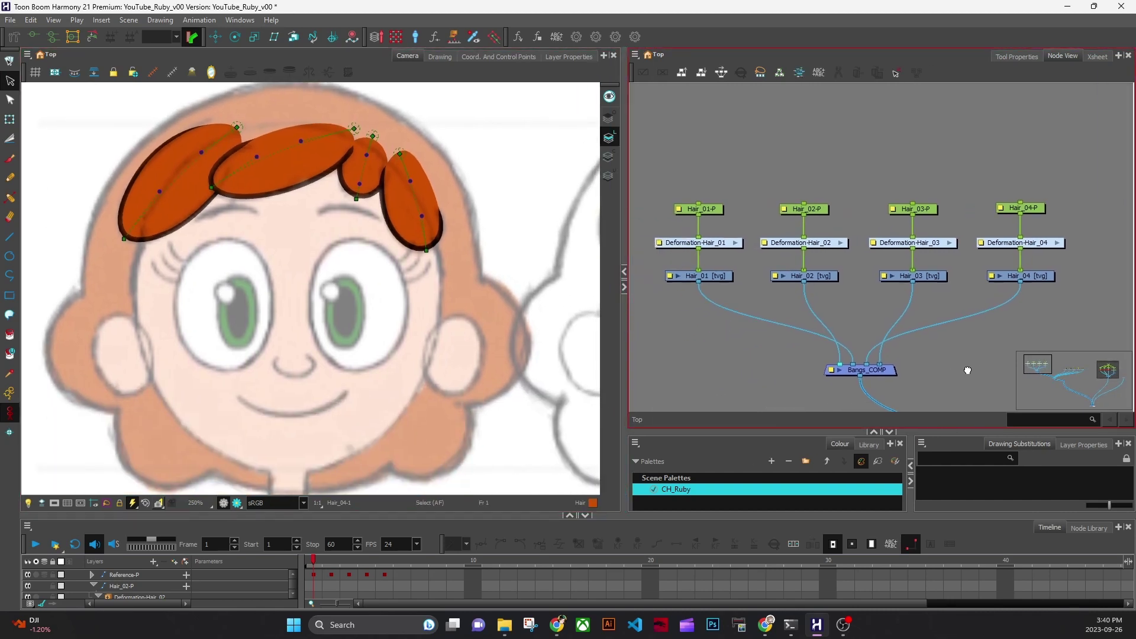
{"action": "left_click_drag", "start_coordinate": [627, 378], "coordinate": [600, 379]}
{"action": "key", "text": "space"}
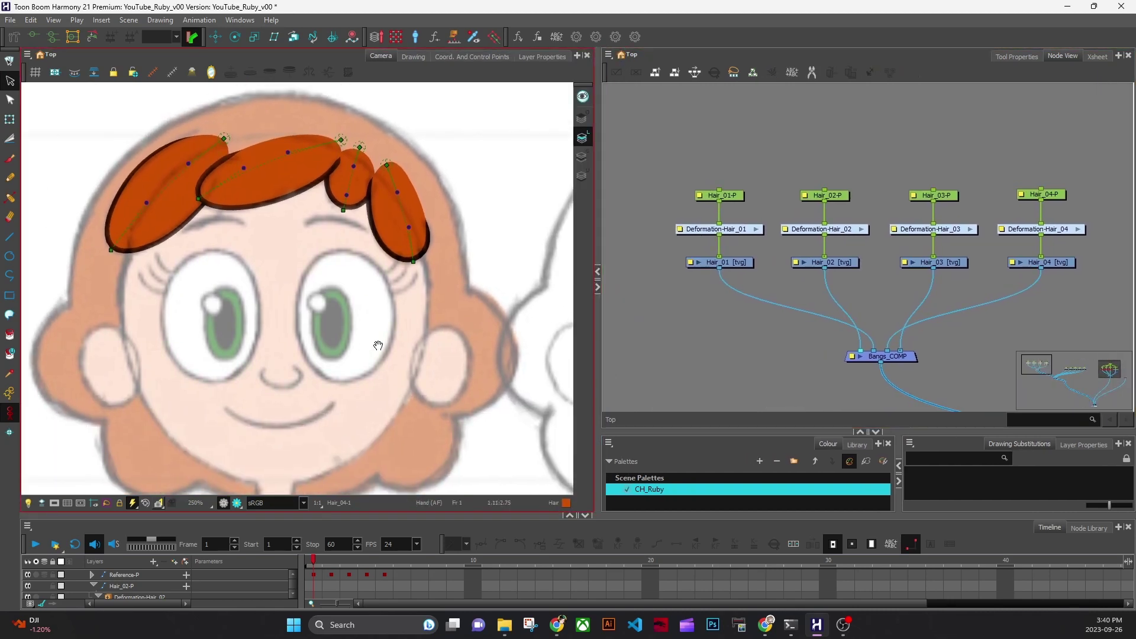
{"action": "left_click_drag", "start_coordinate": [378, 345], "coordinate": [336, 393]}
{"action": "left_click_drag", "start_coordinate": [932, 359], "coordinate": [887, 392]}
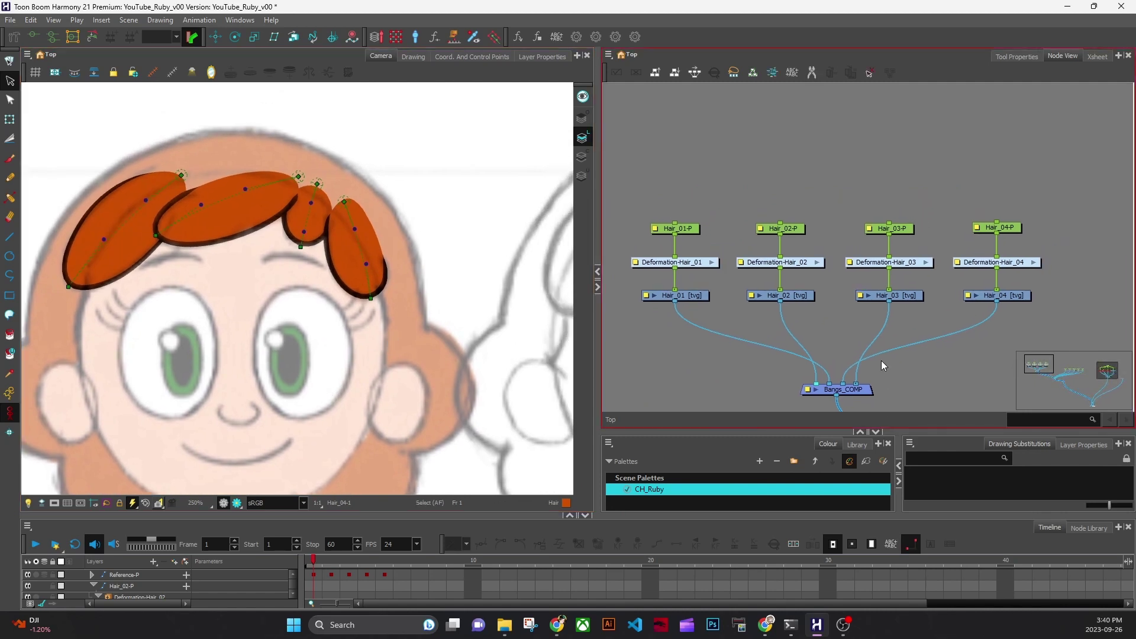
Check the active deformation chain of Hair_01 to Hair_04 in turn, and enlarge the drawing substitution preview area.
{"action": "left_click", "coordinate": [699, 295]}
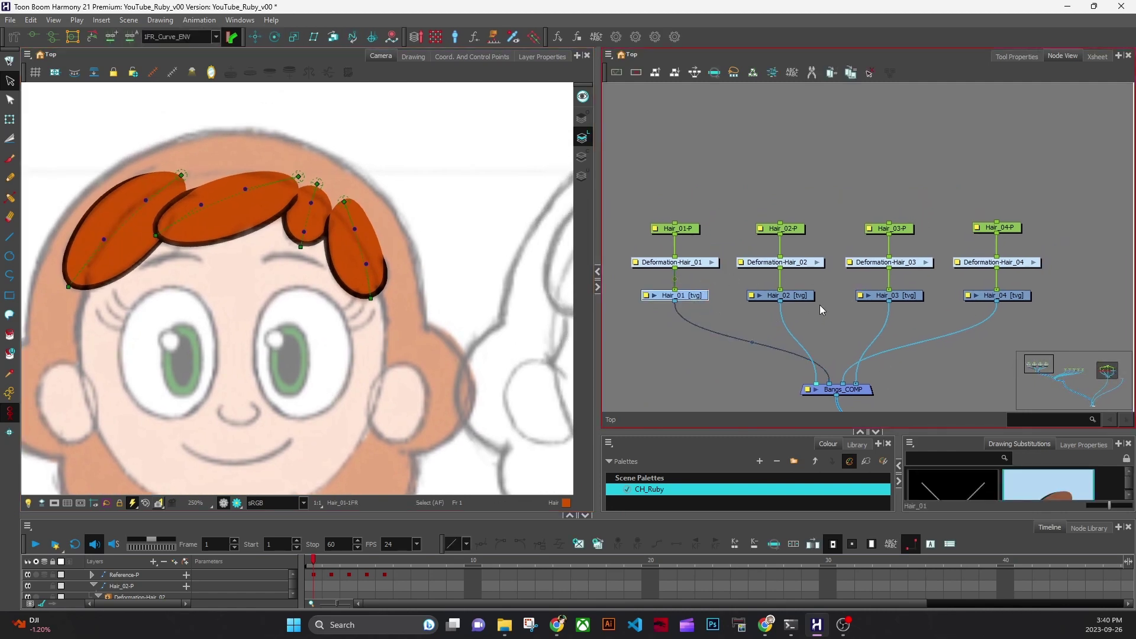
{"action": "left_click", "coordinate": [804, 296]}
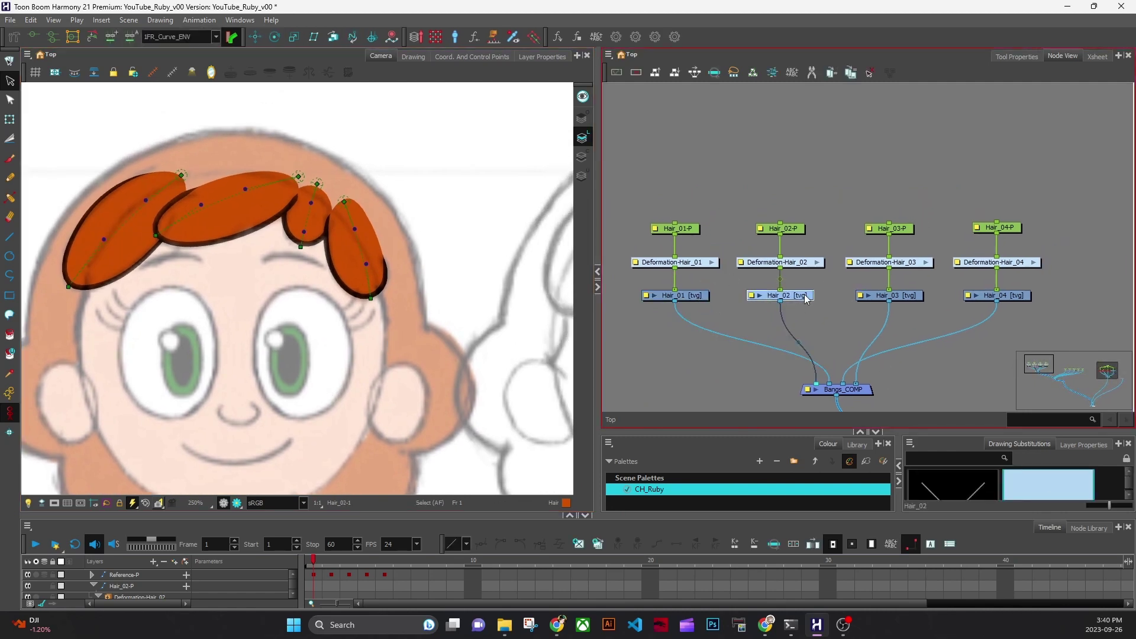
{"action": "left_click", "coordinate": [902, 296]}
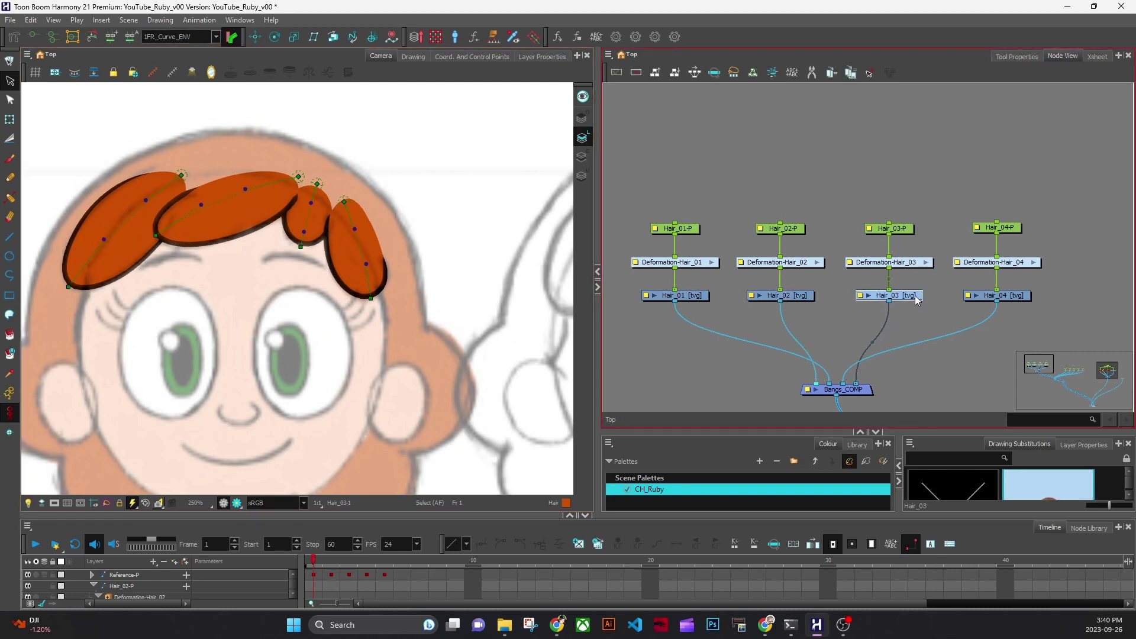
{"action": "left_click", "coordinate": [1017, 296]}
{"action": "left_click_drag", "start_coordinate": [927, 430], "coordinate": [927, 354]}
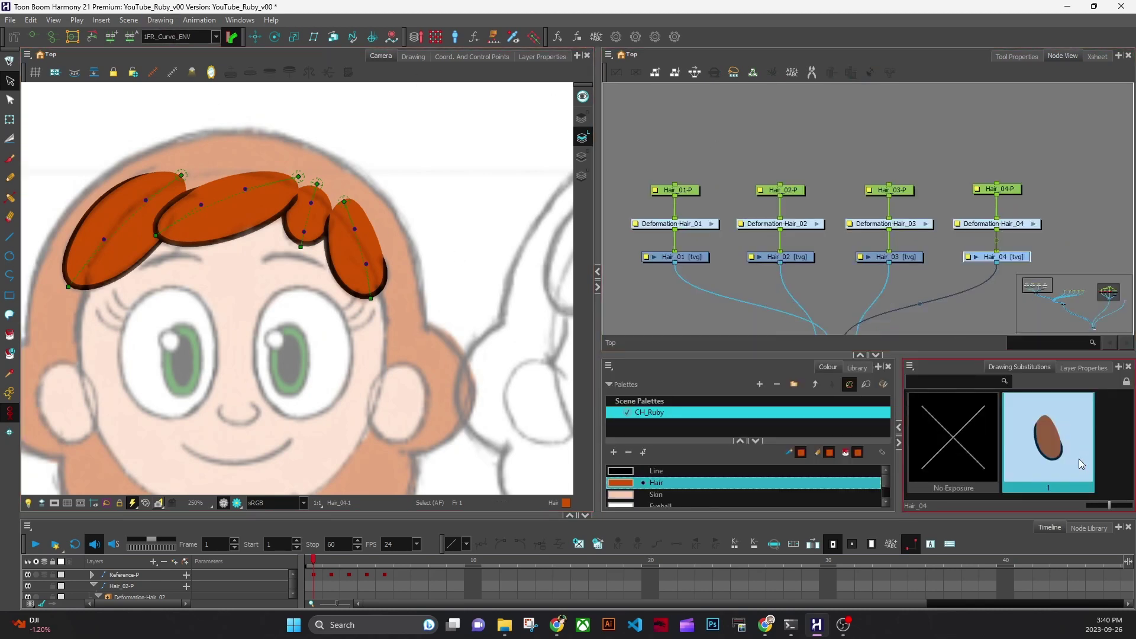
{"action": "left_click_drag", "start_coordinate": [920, 279], "coordinate": [915, 261]}
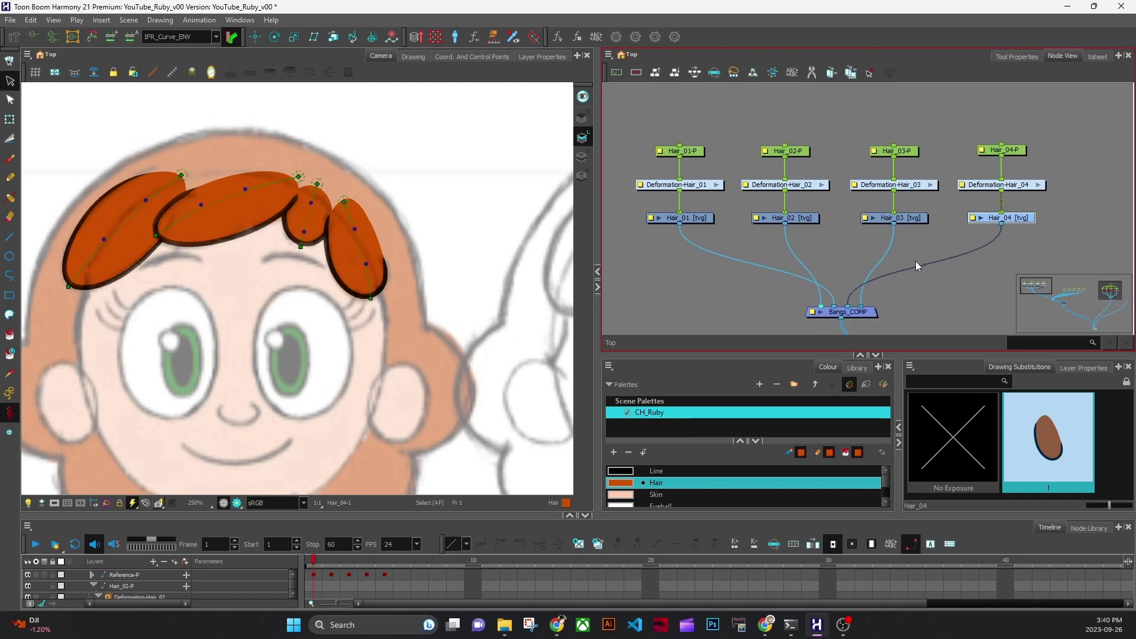
Revisit Hair_01 and Hair_02, and move the Bangs_COMP composite node slightly lower beneath the four hair chains.
{"action": "left_click", "coordinate": [698, 219]}
{"action": "right_click", "coordinate": [703, 222]}
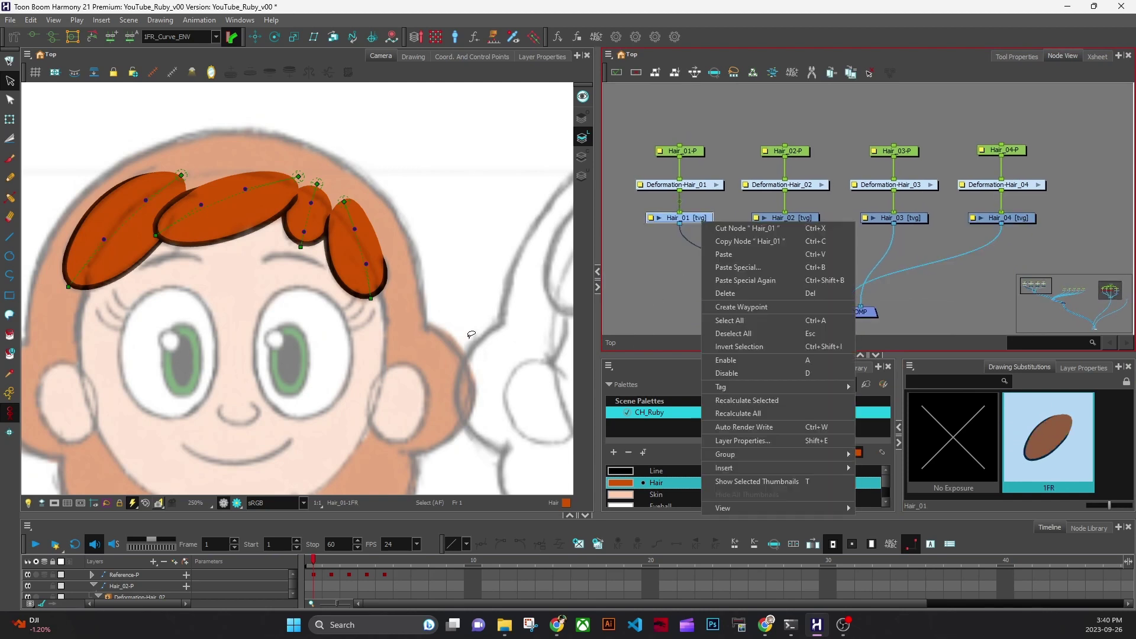
{"action": "left_click", "coordinate": [883, 285]}
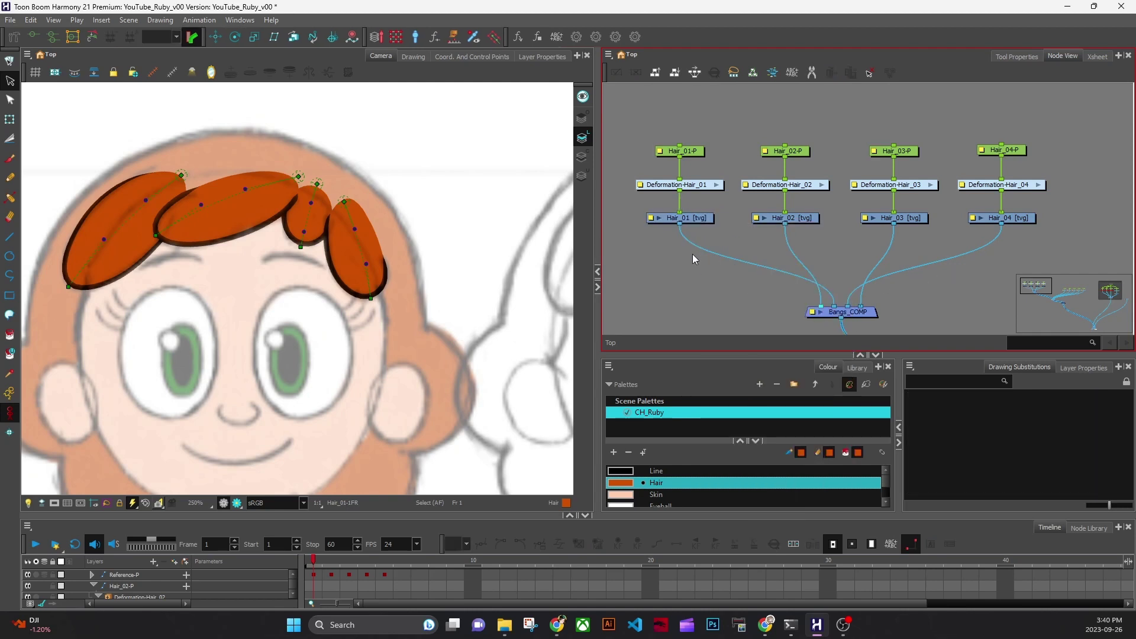
{"action": "left_click", "coordinate": [707, 219]}
{"action": "left_click", "coordinate": [817, 219]}
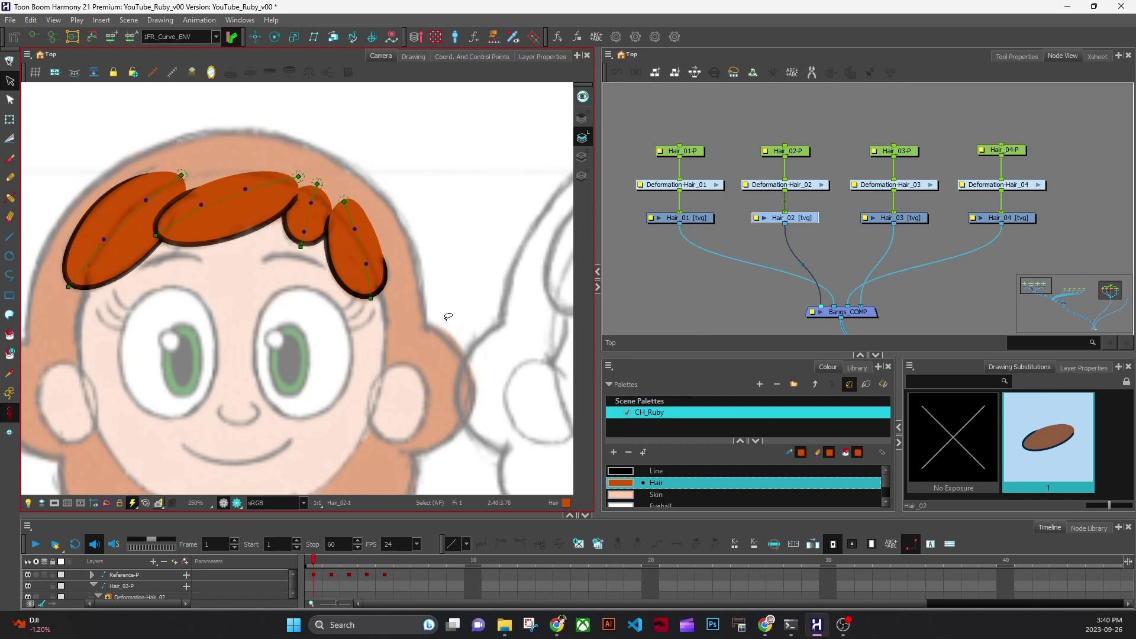
{"action": "left_click_drag", "start_coordinate": [868, 313], "coordinate": [862, 323]}
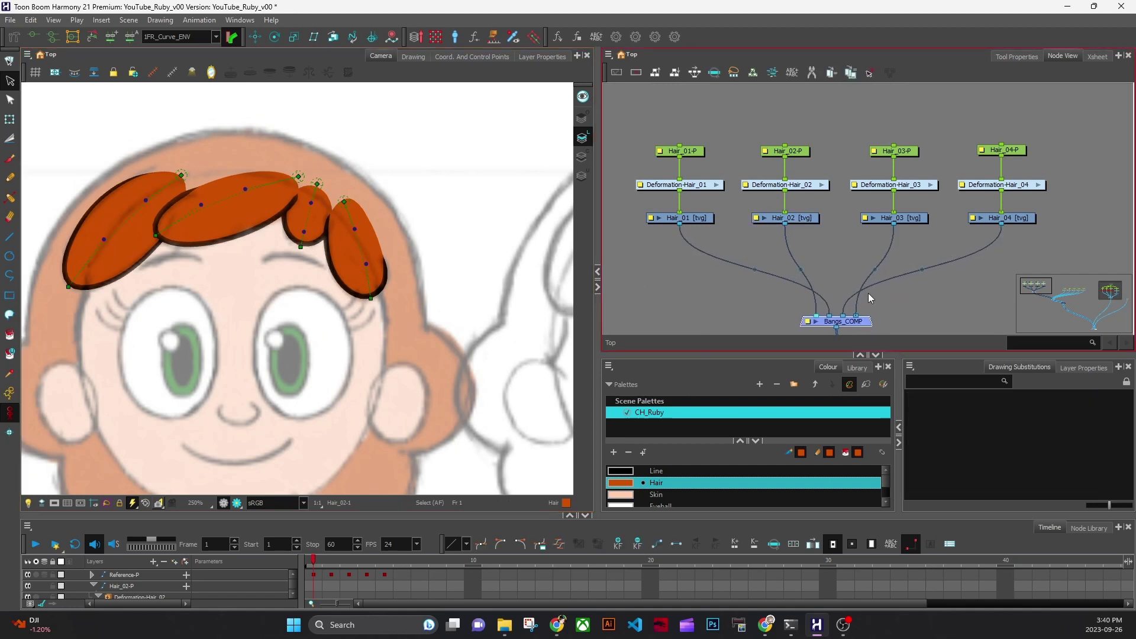
Examine the drawing substitutions of Hair_01 through Hair_04 one by one, and return to Hair_02.
{"action": "left_click", "coordinate": [706, 223]}
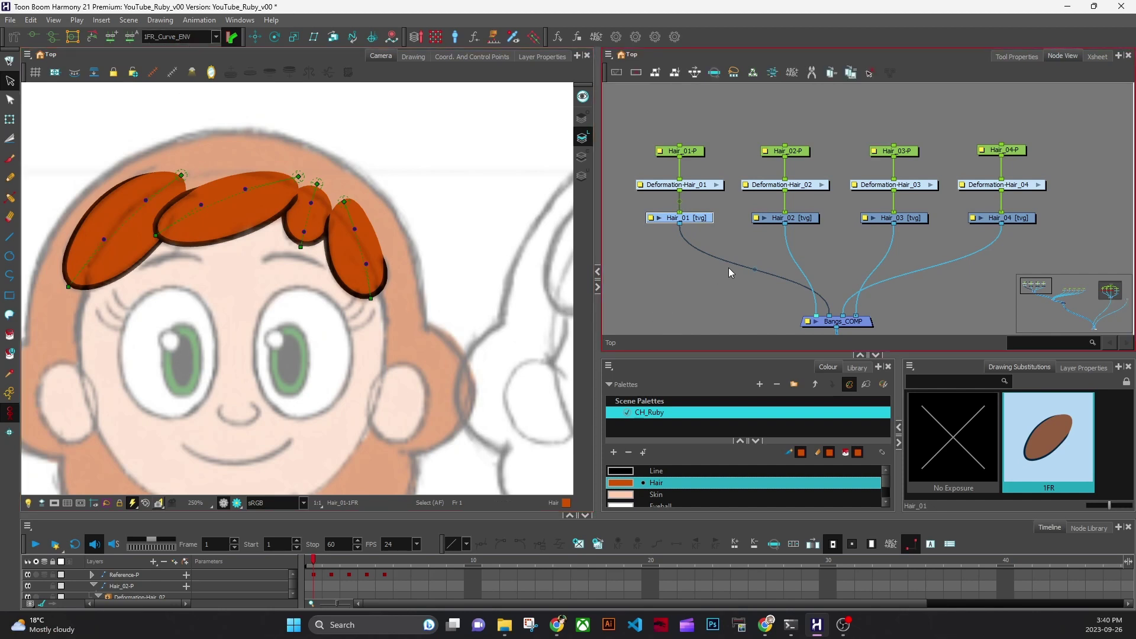
{"action": "left_click", "coordinate": [809, 222]}
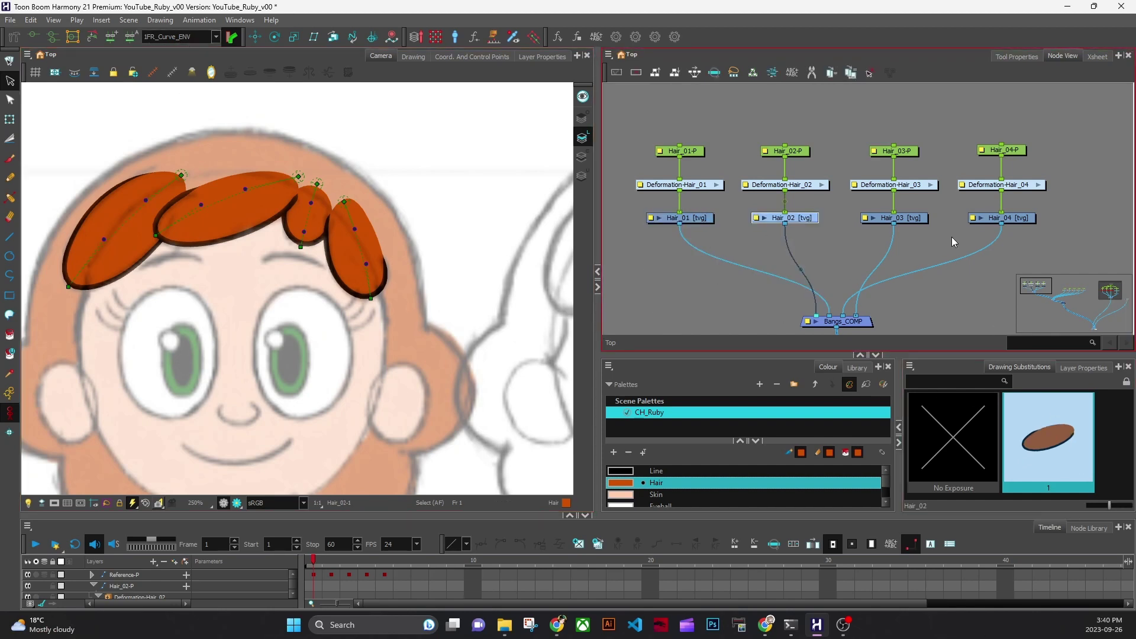
{"action": "left_click", "coordinate": [921, 221]}
{"action": "left_click", "coordinate": [1036, 224]}
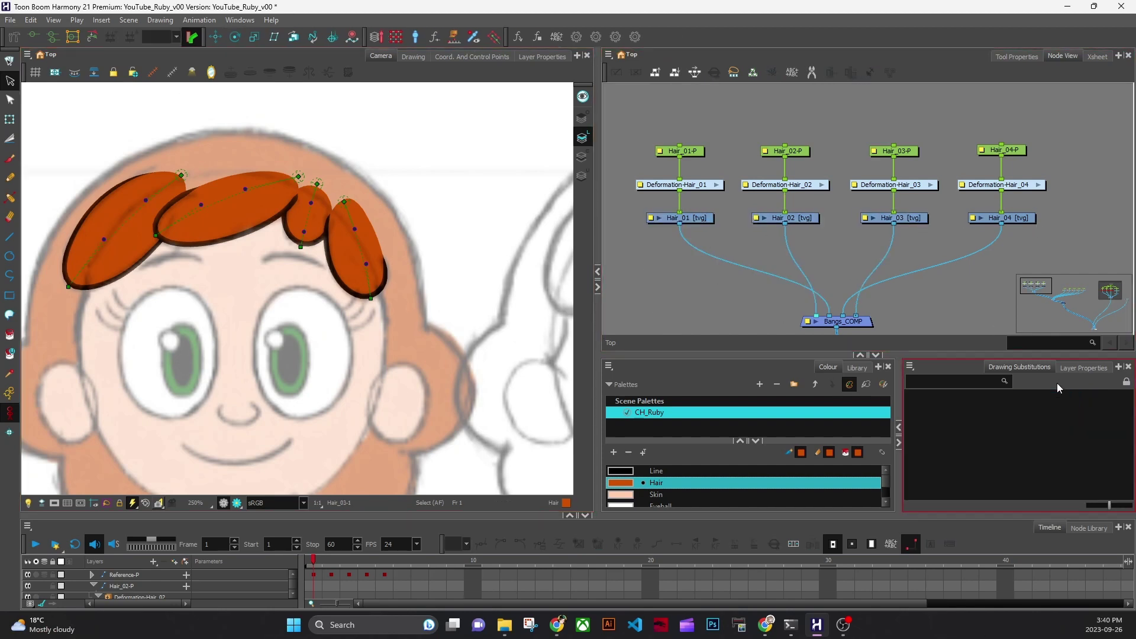
{"action": "left_click", "coordinate": [808, 220]}
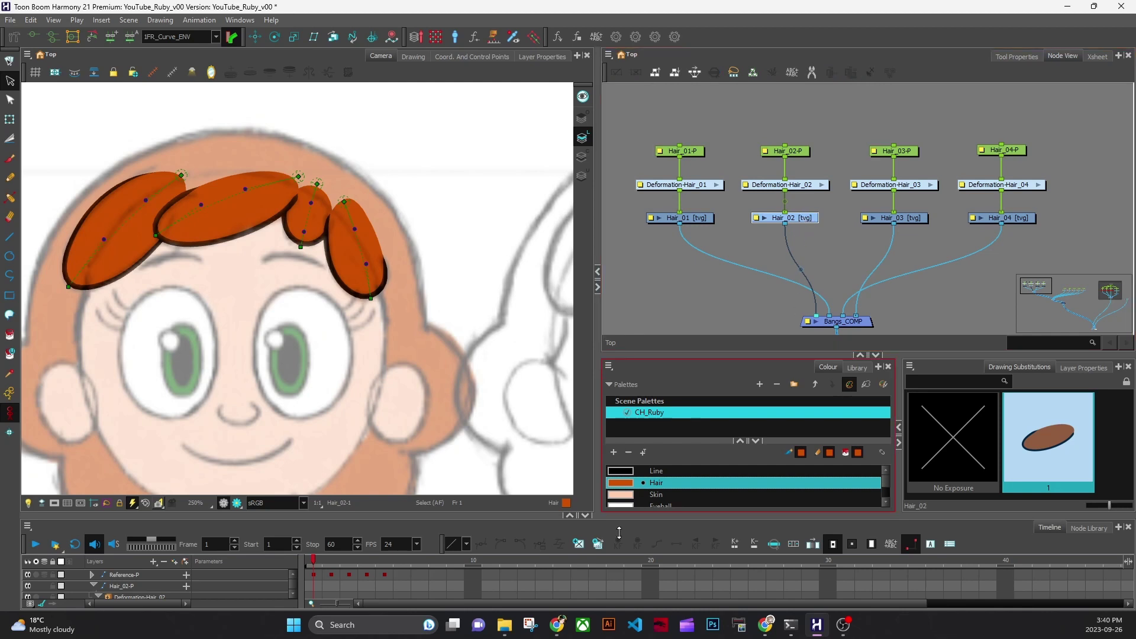
Rename Hair_02's drawing substitution to 1FR and set its deformation chain to 1FR_Curve_ENV.
{"action": "key", "text": "ctrl+d"}
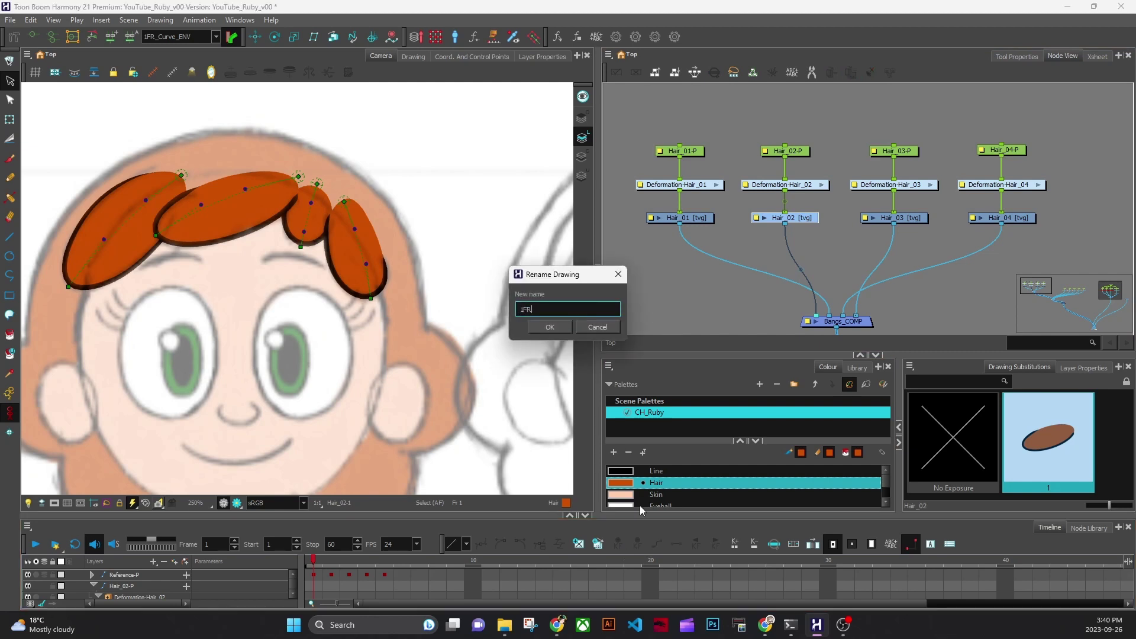
{"action": "left_click", "coordinate": [550, 327]}
{"action": "left_click", "coordinate": [803, 219]}
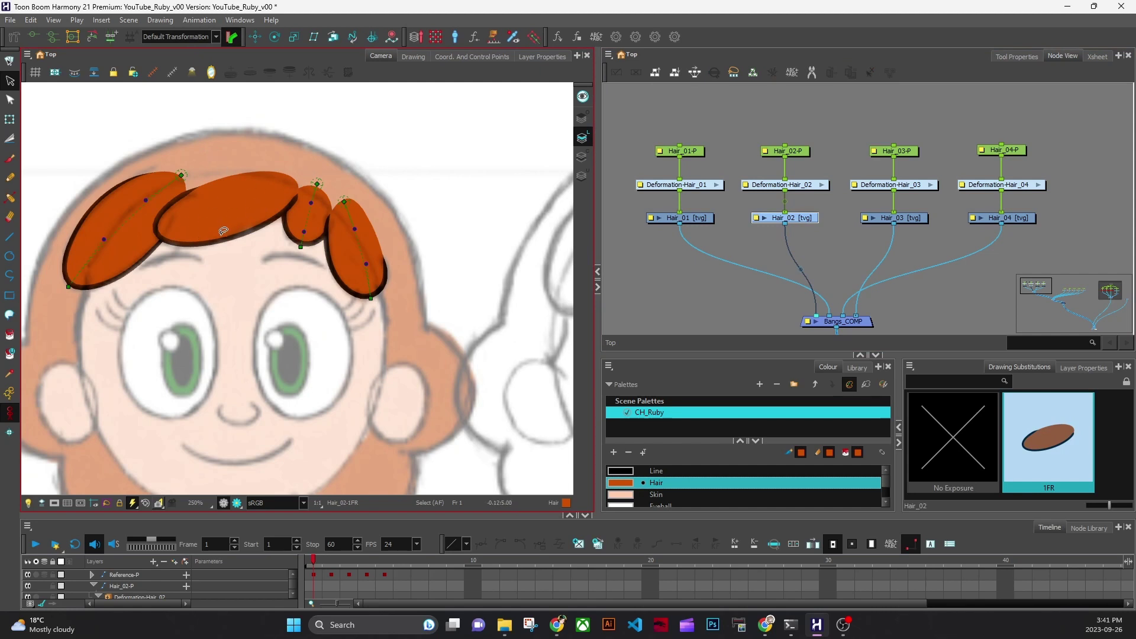
{"action": "left_click", "coordinate": [204, 38]}
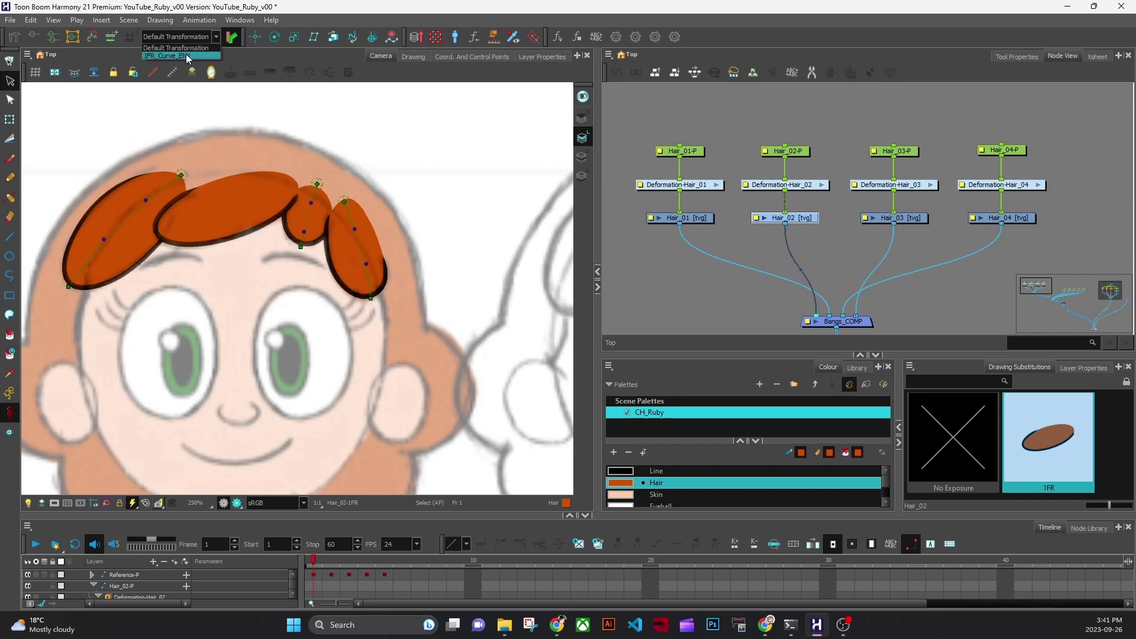
{"action": "left_click", "coordinate": [187, 57]}
{"action": "left_click", "coordinate": [710, 304]}
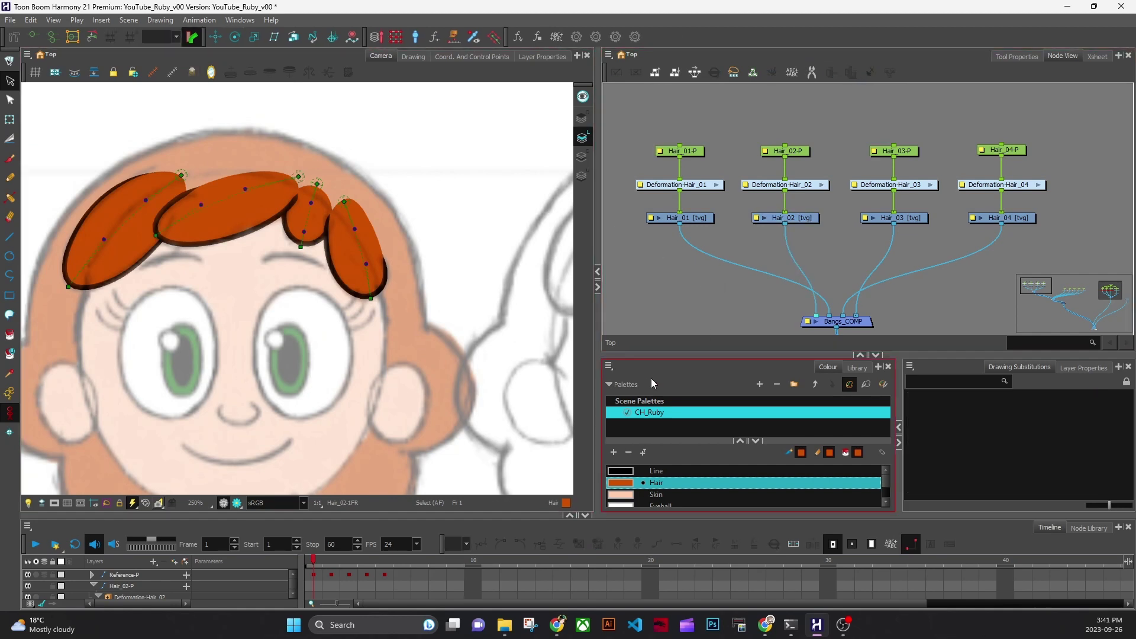
Compare the drawing substitutions and active deformation chains of Hair_01 and Hair_02.
{"action": "left_click", "coordinate": [704, 221]}
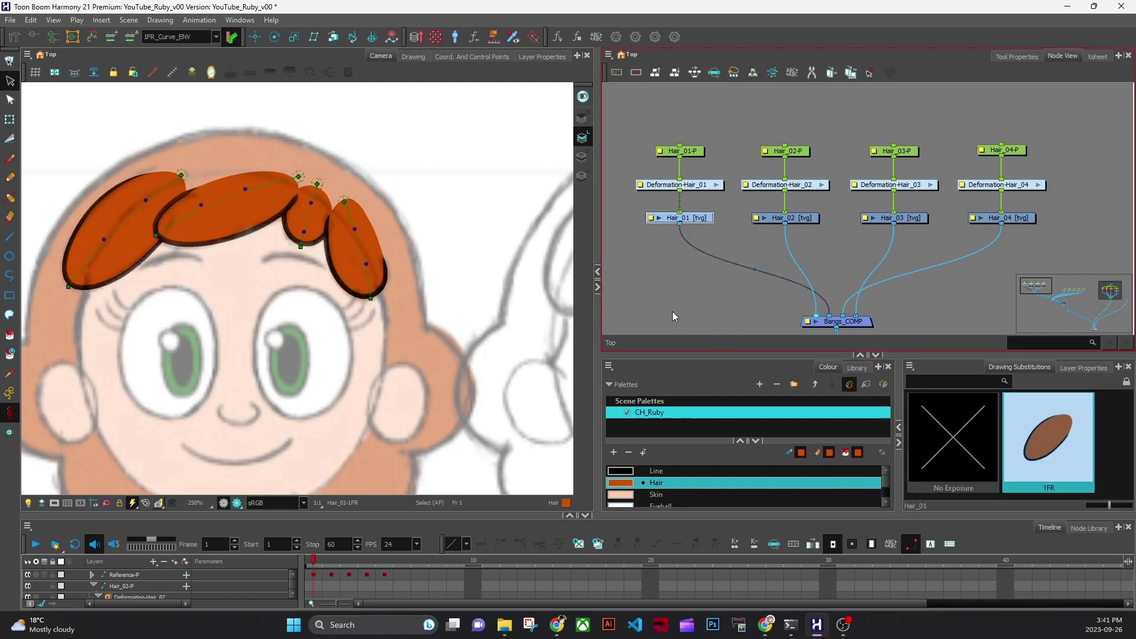
{"action": "left_click", "coordinate": [810, 219]}
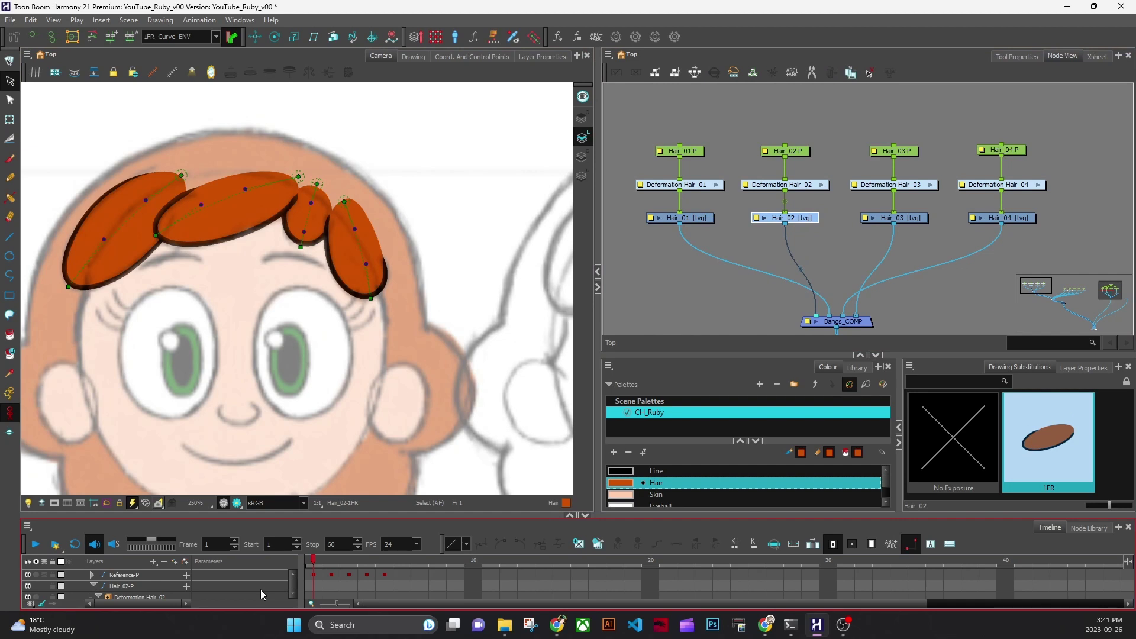
{"action": "left_click", "coordinate": [1030, 57]}
{"action": "left_click", "coordinate": [1063, 56]}
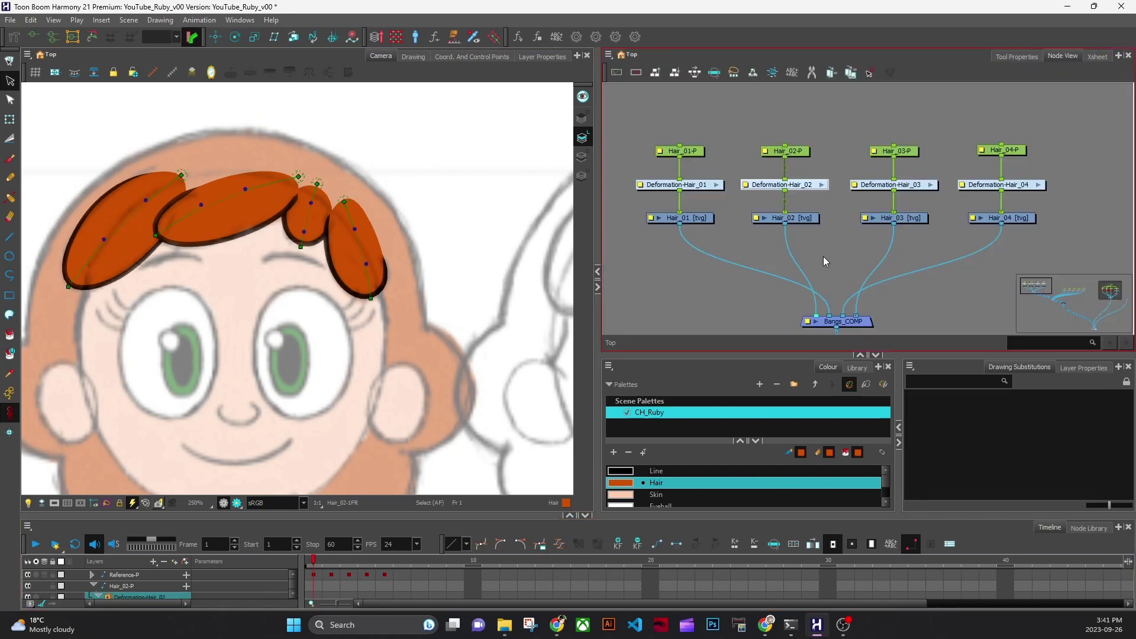
{"action": "left_click", "coordinate": [799, 219]}
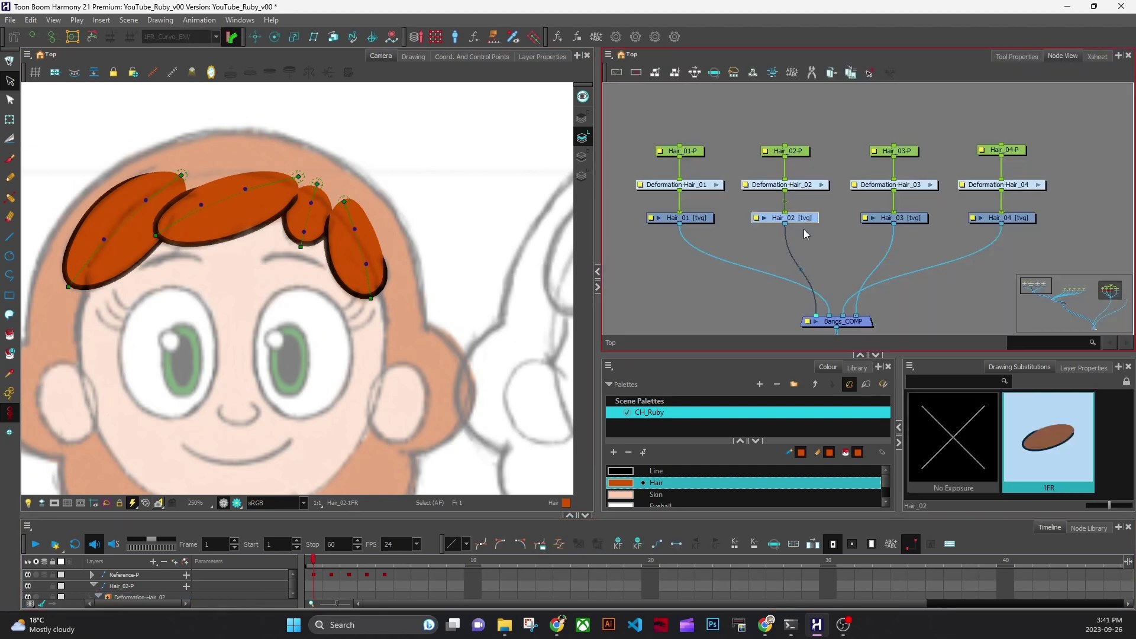
Rename Hair_03's drawing substitution to 1FR and associate it with the 1FR_Curve_ENV deformation chain.
{"action": "left_click", "coordinate": [906, 218]}
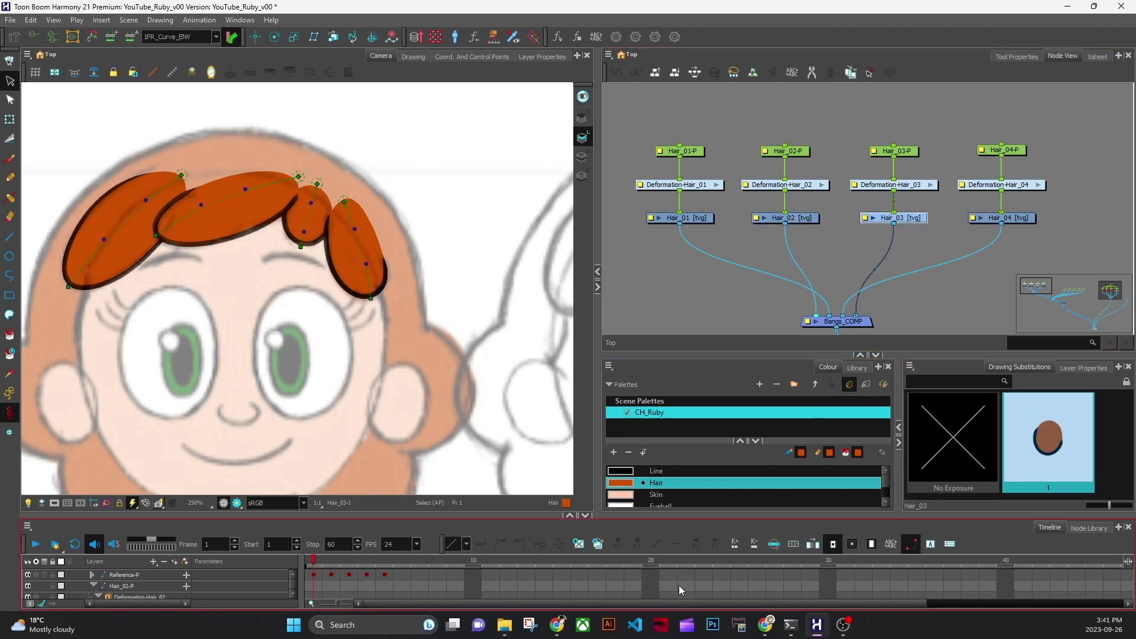
{"action": "key", "text": "ctrl+d"}
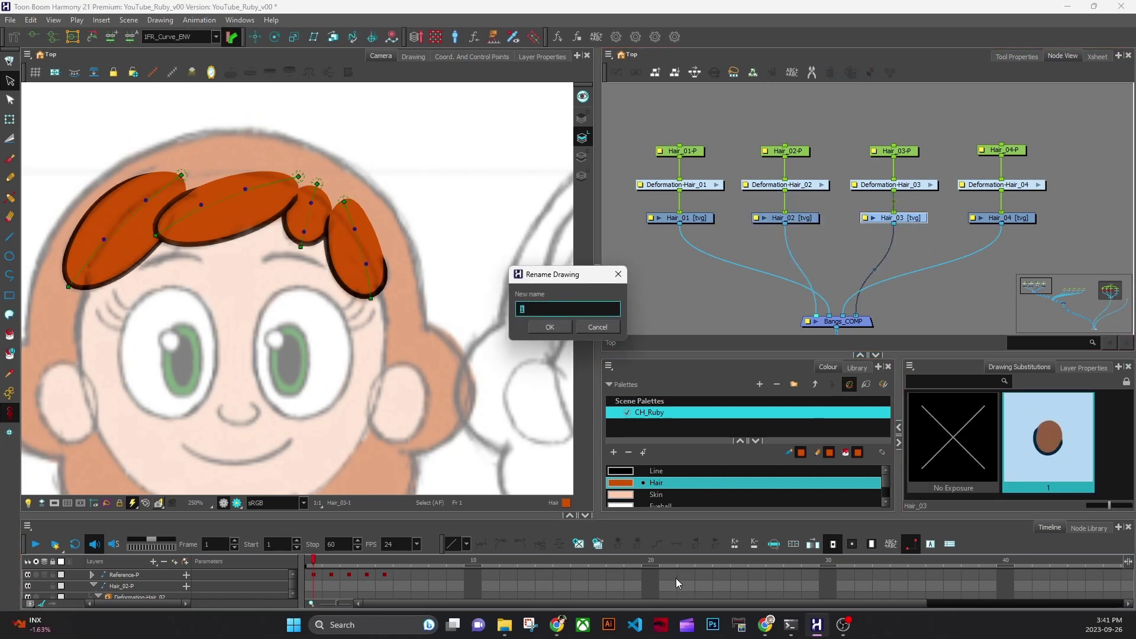
{"action": "type", "text": "1FR"}
{"action": "left_click", "coordinate": [550, 327]}
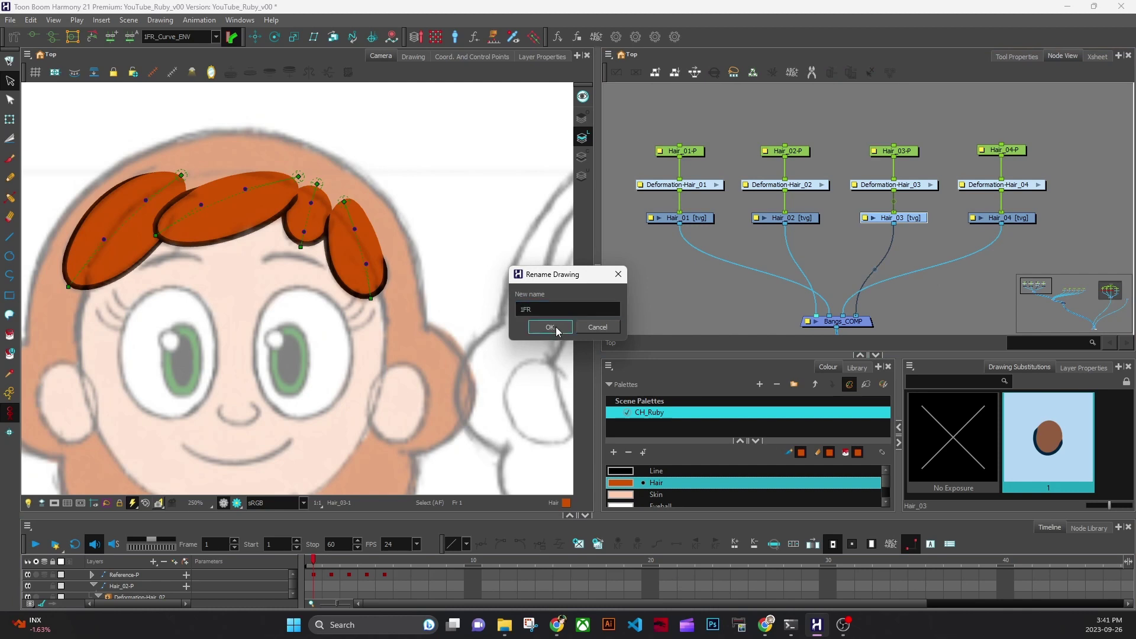
{"action": "left_click", "coordinate": [207, 37]}
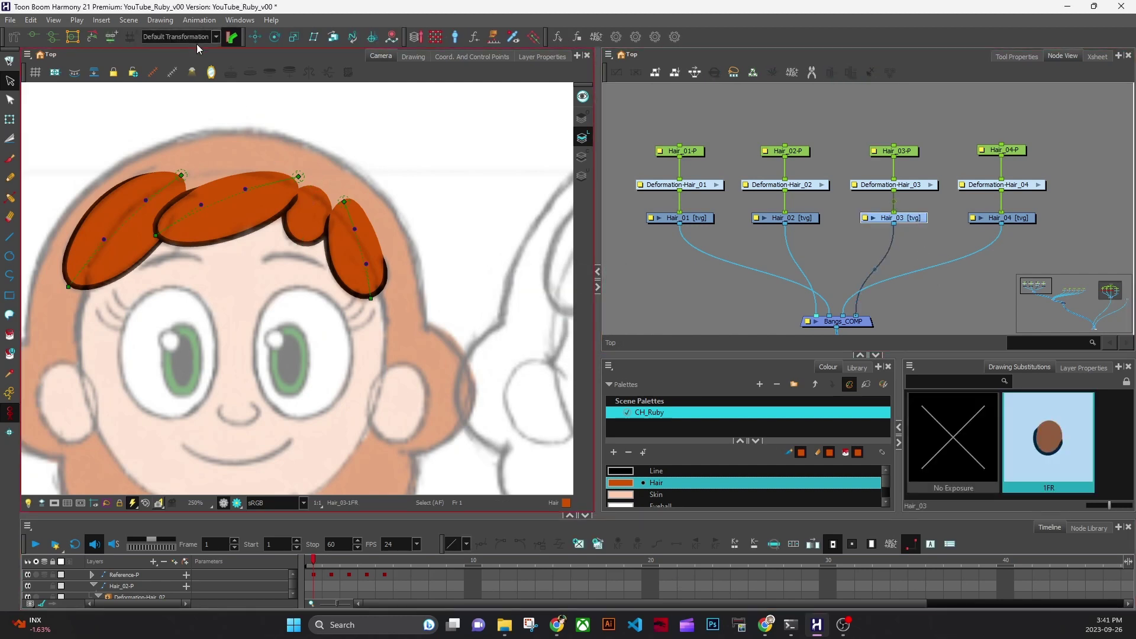
{"action": "left_click", "coordinate": [202, 56]}
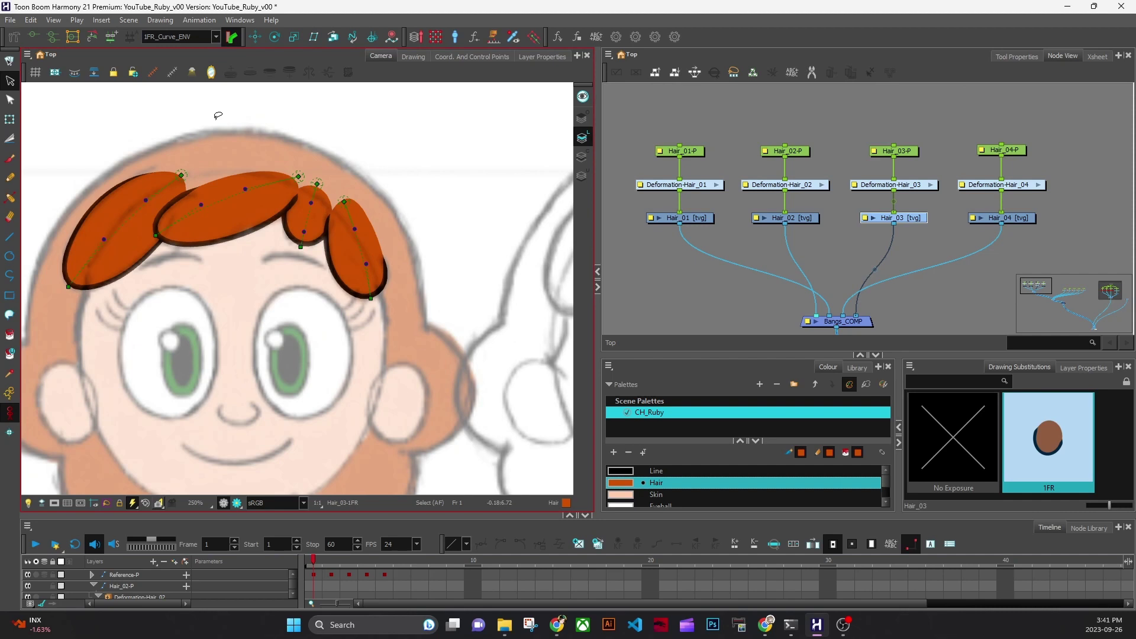
Rename Hair_04's drawing substitution to 1FR, assign it the 1FR_Curve_ENV deformation chain, and clear the selection.
{"action": "left_click", "coordinate": [967, 277]}
{"action": "left_click", "coordinate": [1020, 225]}
{"action": "left_click", "coordinate": [673, 559]}
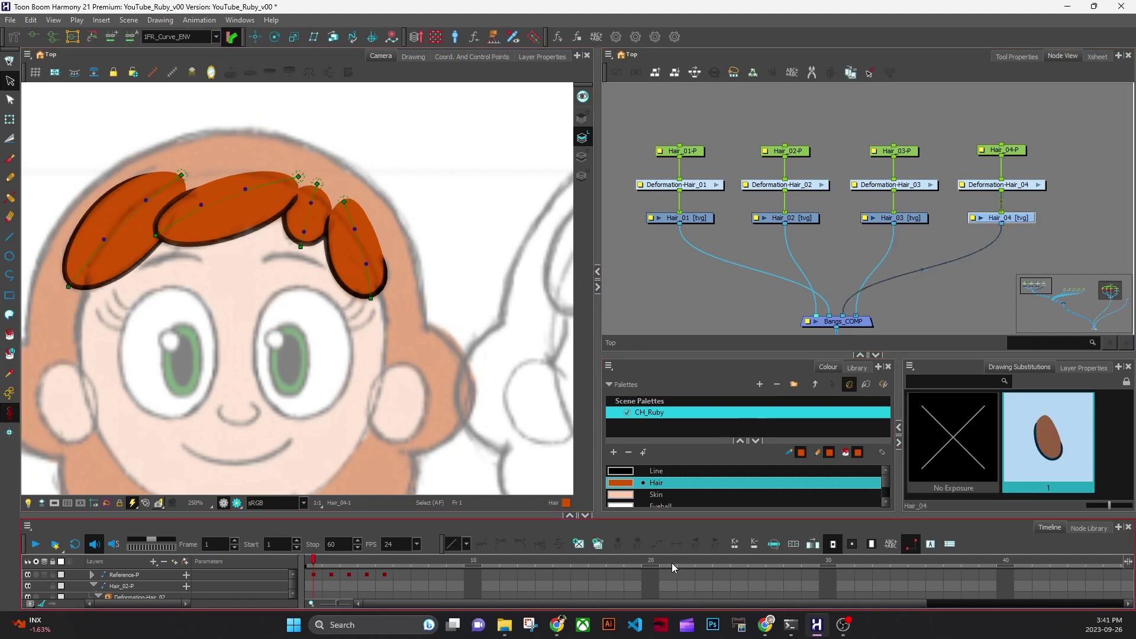
{"action": "key", "text": "ctrl+d"}
{"action": "type", "text": "1FR"}
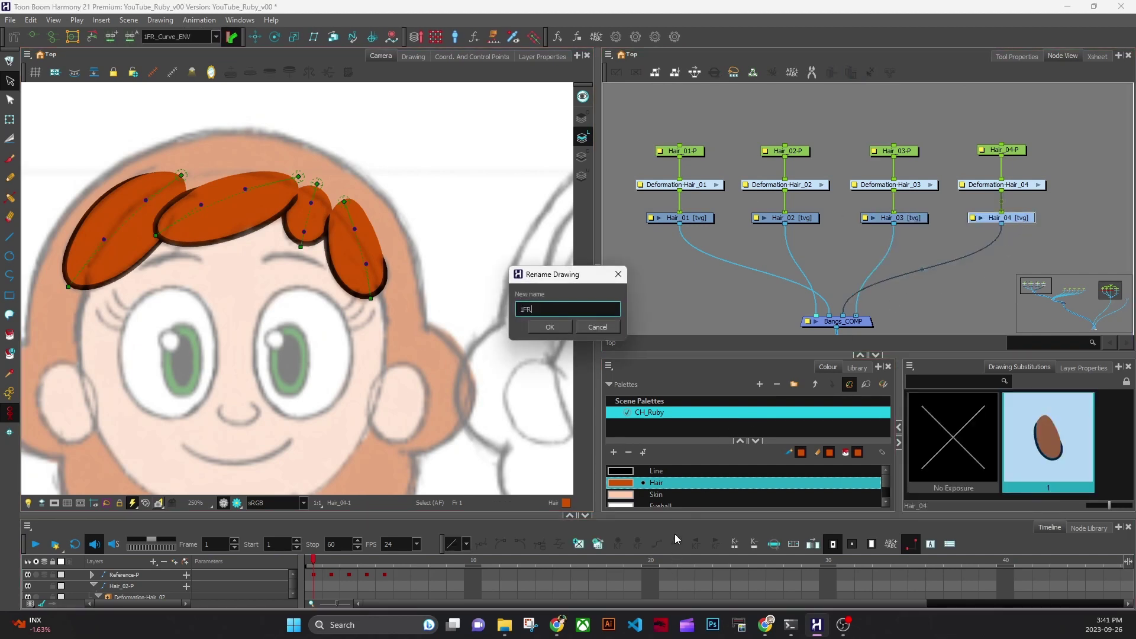
{"action": "left_click", "coordinate": [550, 327]}
{"action": "left_click", "coordinate": [177, 37]}
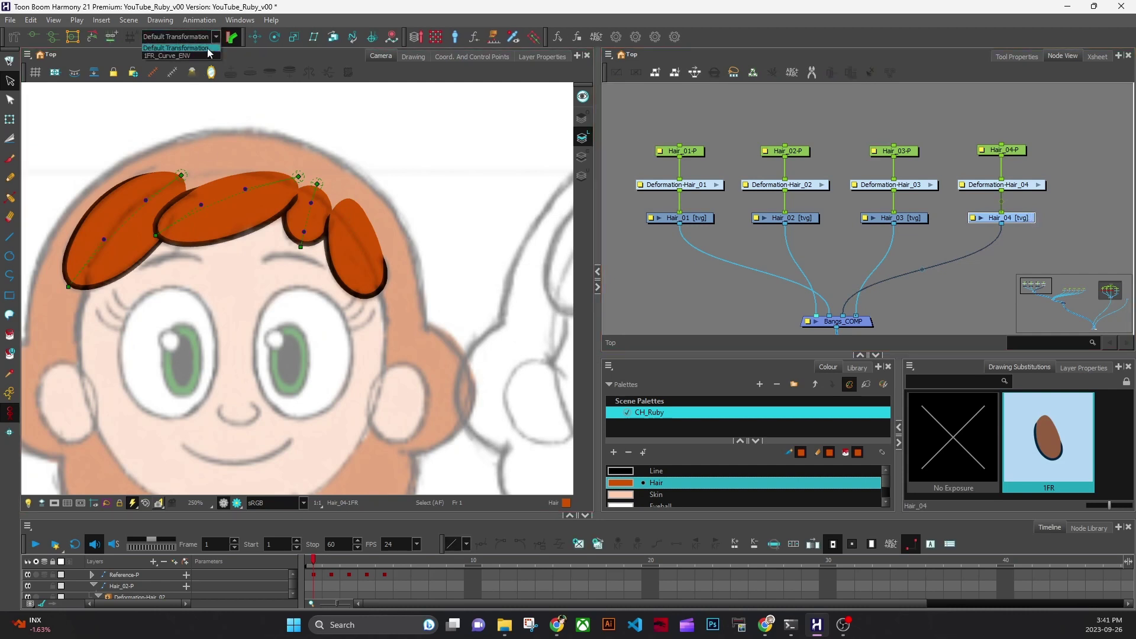
{"action": "left_click", "coordinate": [178, 48]}
{"action": "left_click", "coordinate": [971, 319]}
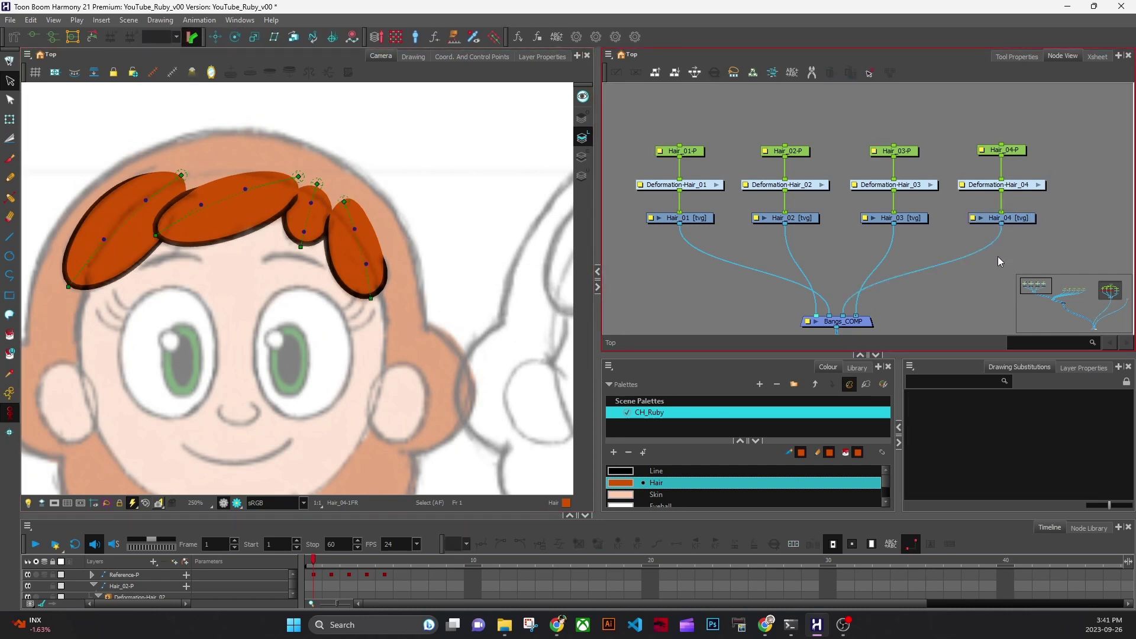
Recheck the drawing substitution names and deformation chains of all four hair drawings, ending on Hair_04.
{"action": "left_click", "coordinate": [914, 220]}
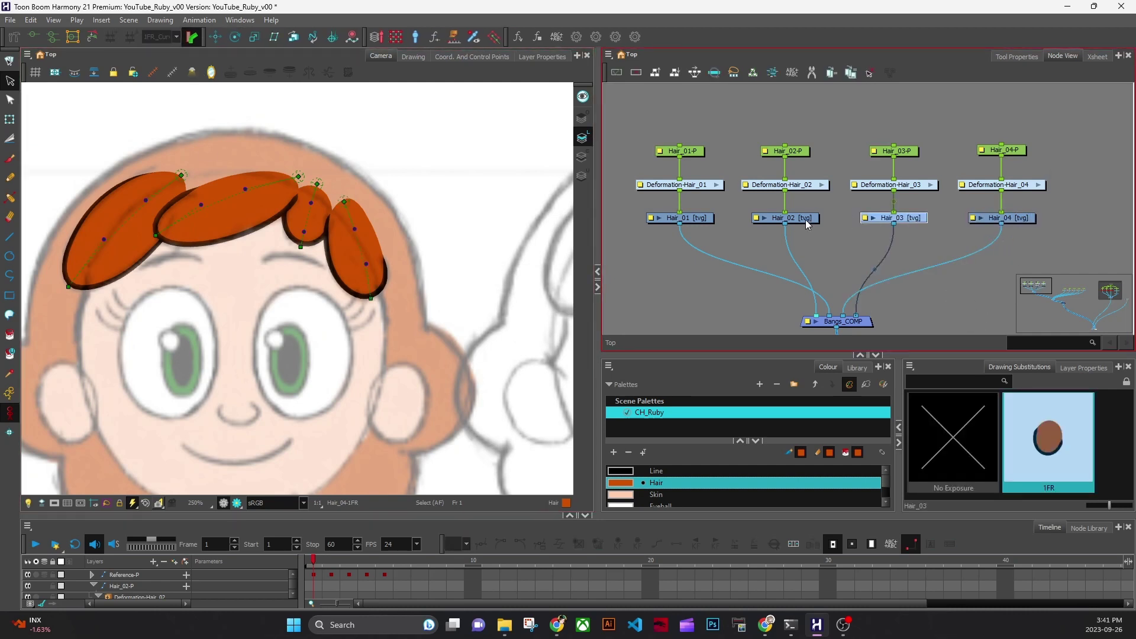
{"action": "left_click", "coordinate": [817, 218]}
{"action": "left_click", "coordinate": [701, 221]}
{"action": "left_click", "coordinate": [812, 219]}
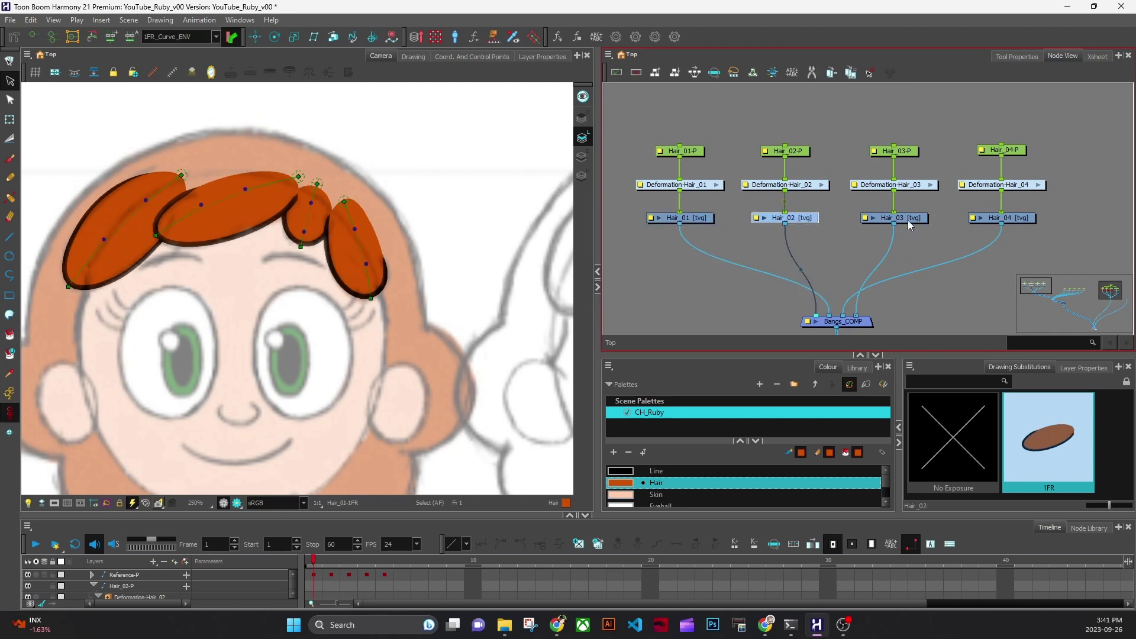
{"action": "left_click", "coordinate": [911, 219]}
{"action": "left_click", "coordinate": [992, 266]}
{"action": "left_click", "coordinate": [1011, 220]}
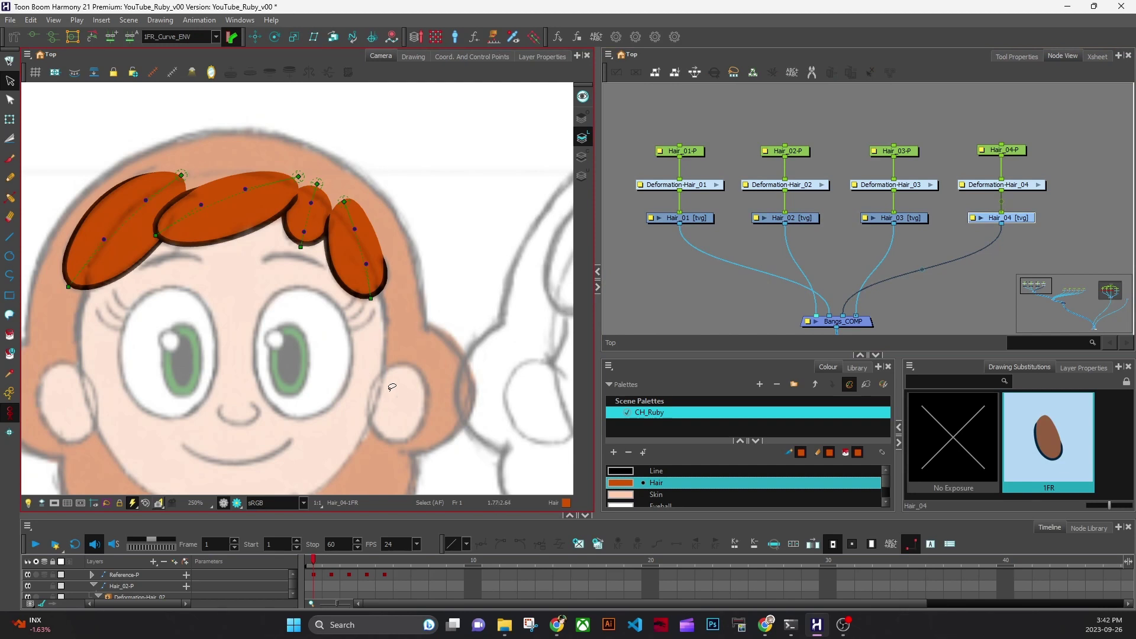
Add one parent peg to Hair_01-P through Hair_04-P and centre it slightly higher above the four chains.
{"action": "scroll", "coordinate": [400, 384], "scroll_direction": "down", "scroll_amount": 1}
{"action": "left_click_drag", "start_coordinate": [407, 407], "coordinate": [435, 342]}
{"action": "left_click_drag", "start_coordinate": [893, 322], "coordinate": [863, 307]}
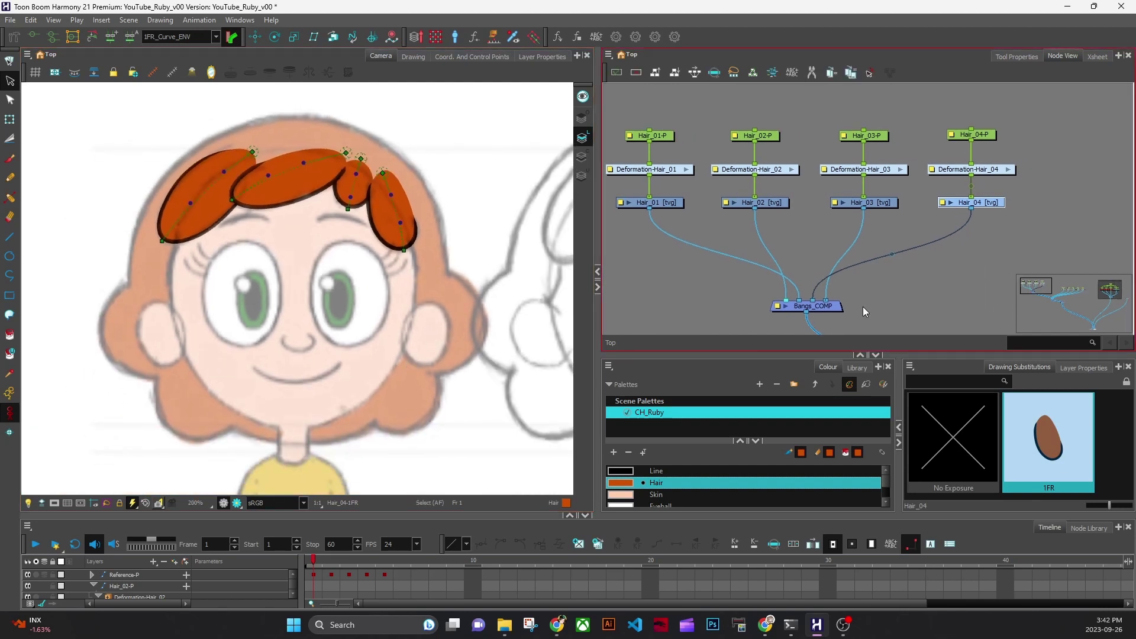
{"action": "left_click_drag", "start_coordinate": [799, 254], "coordinate": [819, 309]}
{"action": "mouse_move", "coordinate": [630, 145]}
{"action": "left_mouse_down"}
{"action": "mouse_move", "coordinate": [698, 177]}
{"action": "mouse_move", "coordinate": [1044, 199]}
{"action": "left_mouse_up"}
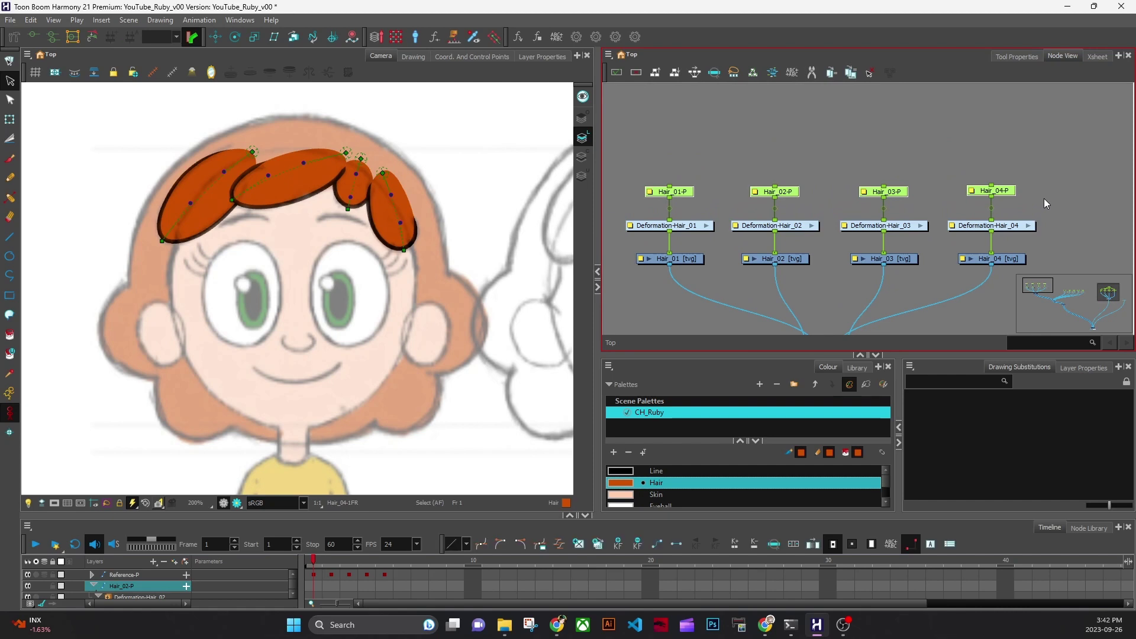
{"action": "key", "text": "ctrl+p"}
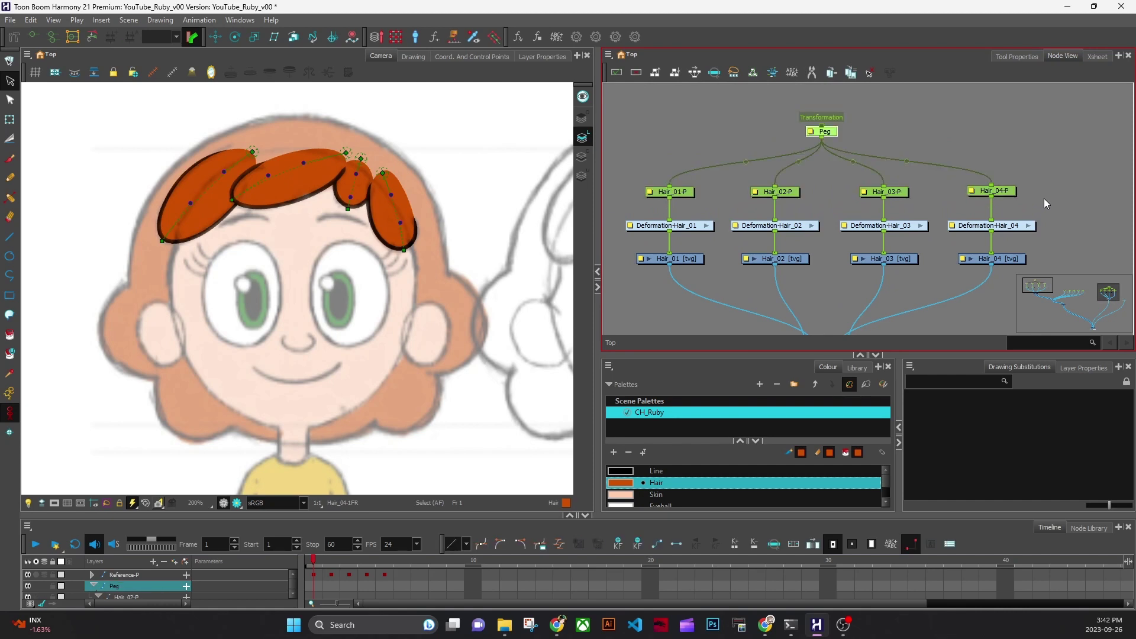
{"action": "left_click_drag", "start_coordinate": [826, 132], "coordinate": [831, 120]}
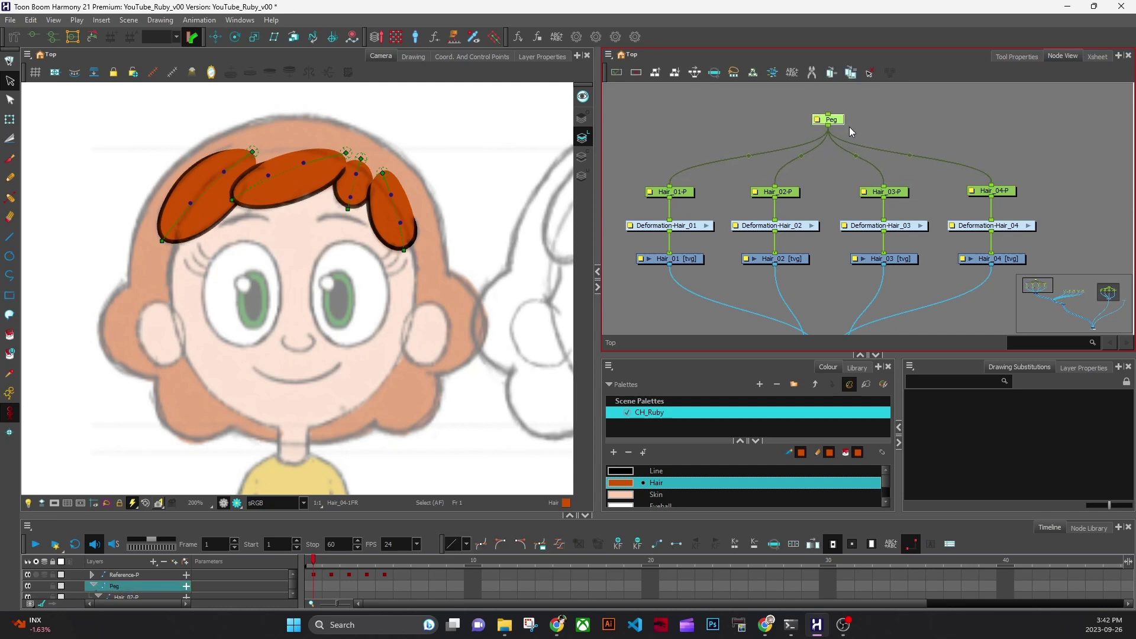
Rename the new parent peg to Bangs-P in its layer properties and return to the camera view.
{"action": "scroll", "coordinate": [430, 296], "scroll_direction": "down", "scroll_amount": 2}
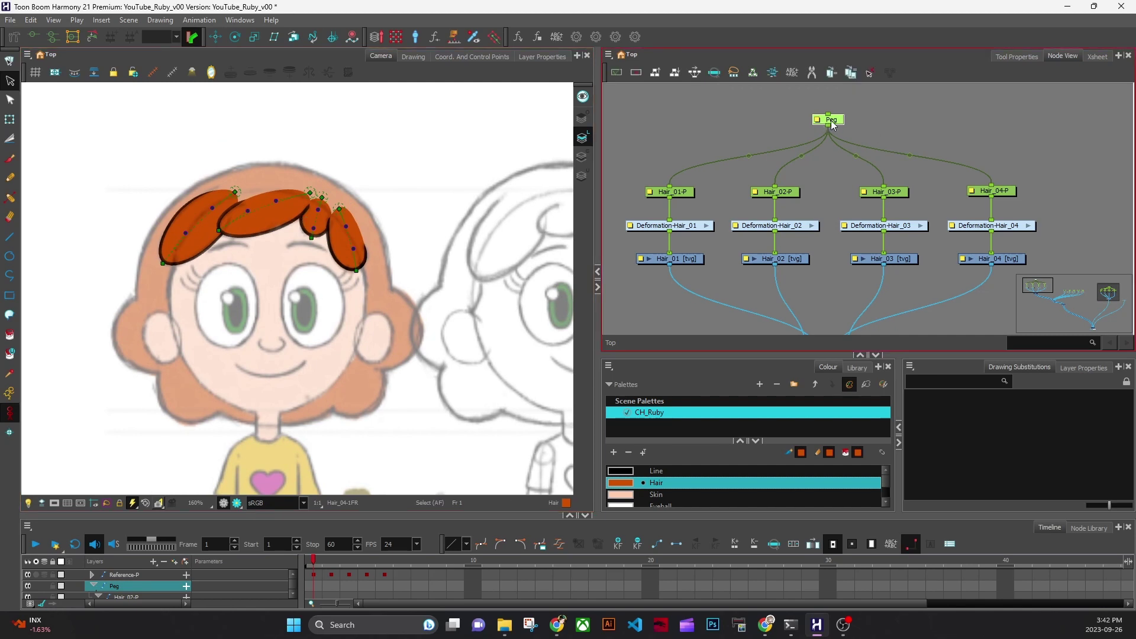
{"action": "left_click", "coordinate": [548, 57]}
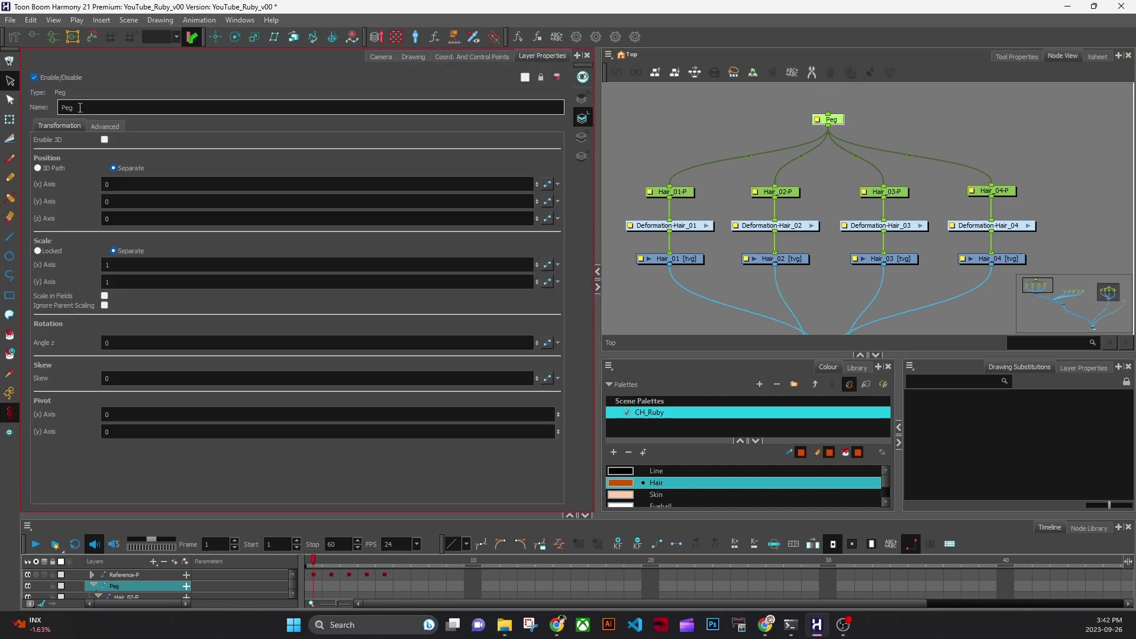
{"action": "left_click_drag", "start_coordinate": [89, 108], "coordinate": [48, 102]}
{"action": "type", "text": "Bange"}
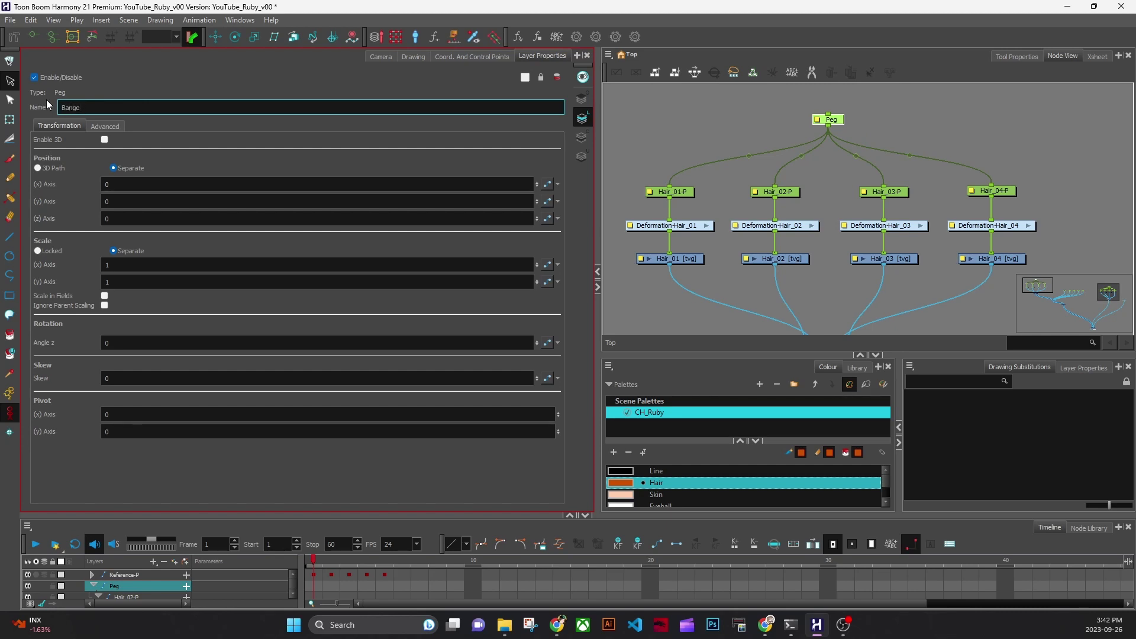
{"action": "key", "text": "BackSpace"}
{"action": "type", "text": "s-P"}
{"action": "key", "text": "Return"}
{"action": "left_click", "coordinate": [381, 55]}
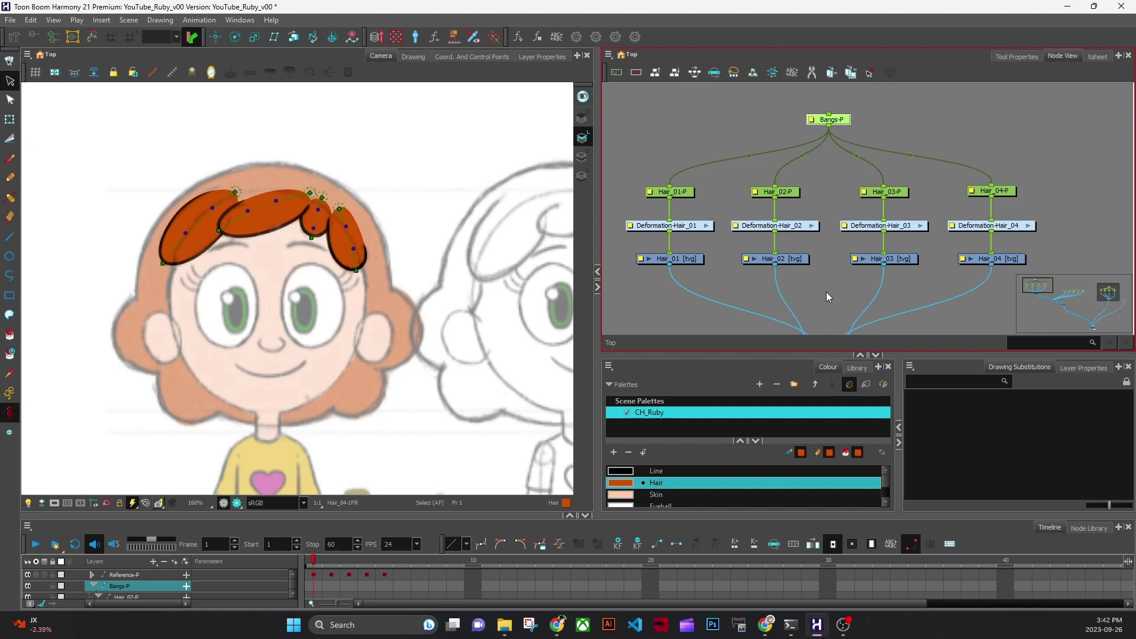
Enlarge the node graph area, shrink the timeline, and frame the bangs and the complete Bangs-P hierarchy in view.
{"action": "scroll", "coordinate": [355, 329], "scroll_direction": "up", "scroll_amount": 3}
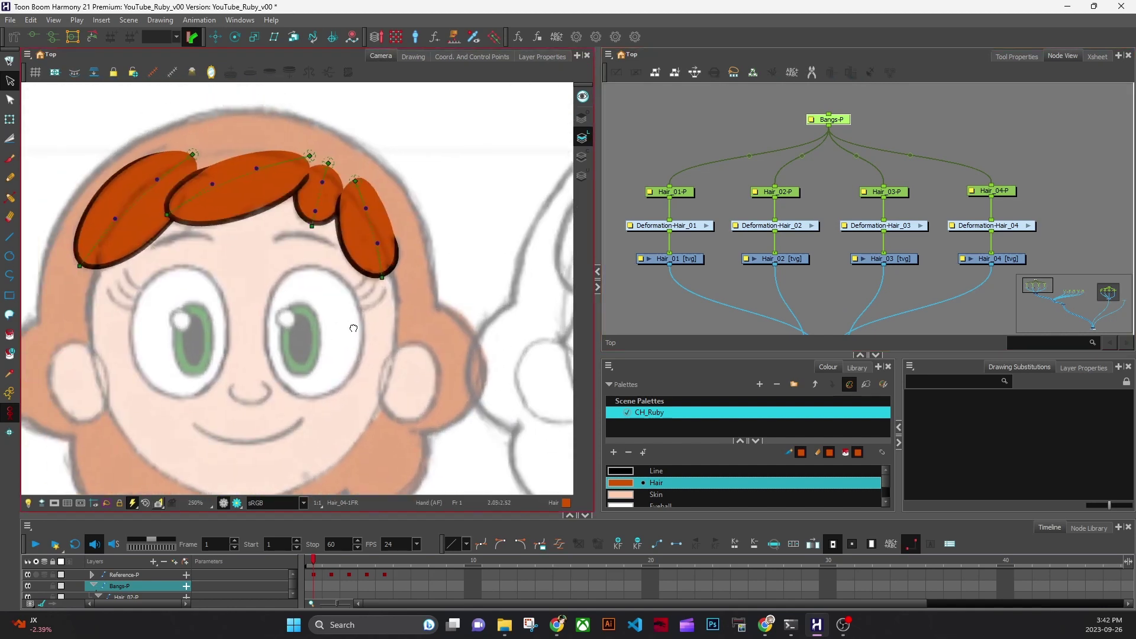
{"action": "left_click_drag", "start_coordinate": [354, 328], "coordinate": [470, 377]}
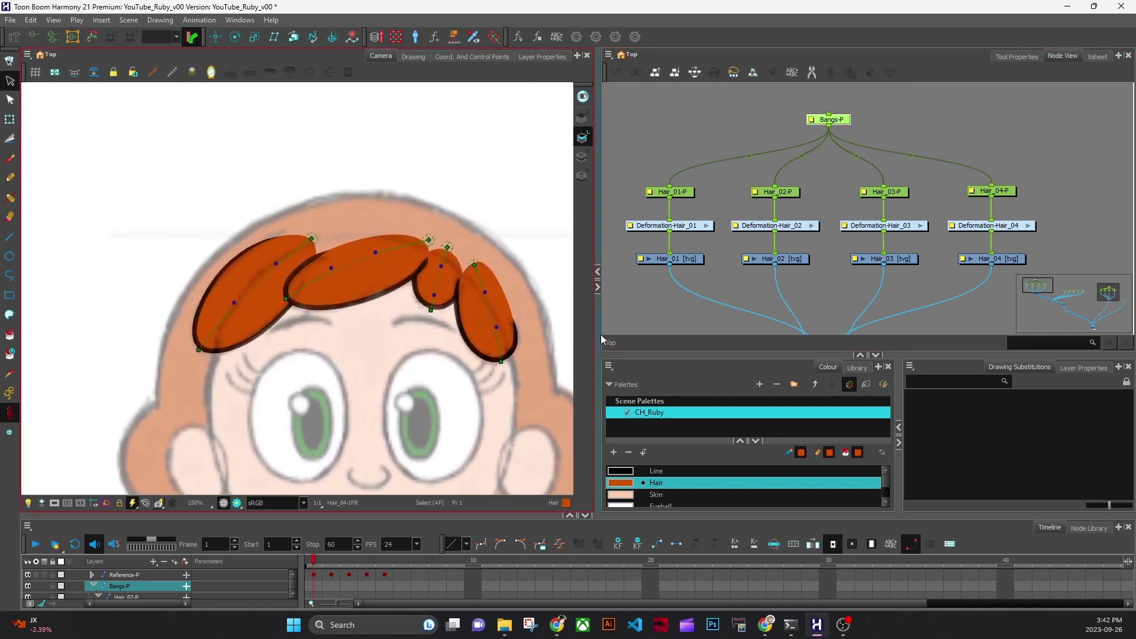
{"action": "left_click_drag", "start_coordinate": [599, 335], "coordinate": [572, 335]}
{"action": "left_click_drag", "start_coordinate": [789, 355], "coordinate": [789, 409]}
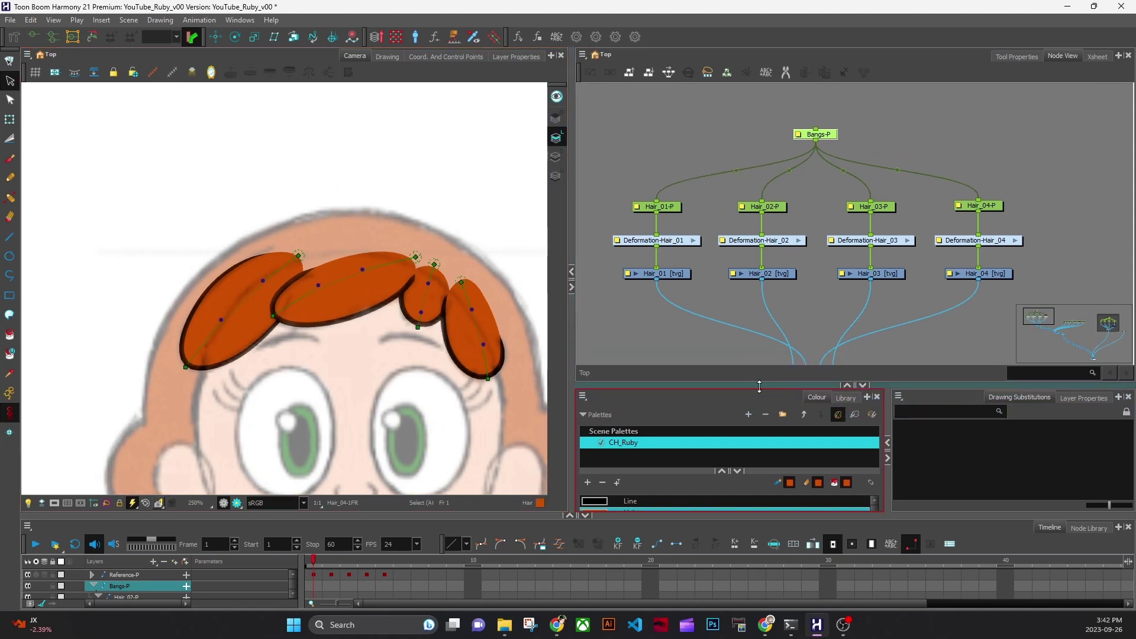
{"action": "left_click_drag", "start_coordinate": [740, 515], "coordinate": [740, 547]}
{"action": "left_click_drag", "start_coordinate": [695, 362], "coordinate": [675, 337]}
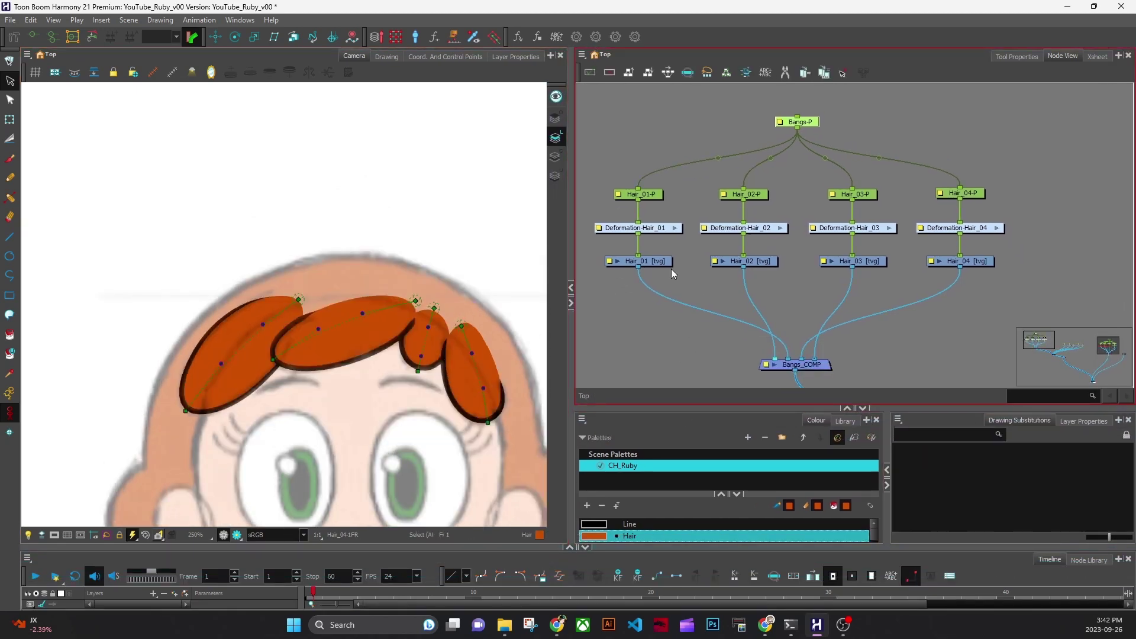
Check the drawing substitutions and deformation chains of Hair_01 and Hair_02 with a taller substitution preview area.
{"action": "left_click", "coordinate": [663, 261]}
{"action": "left_click_drag", "start_coordinate": [993, 406], "coordinate": [998, 371]}
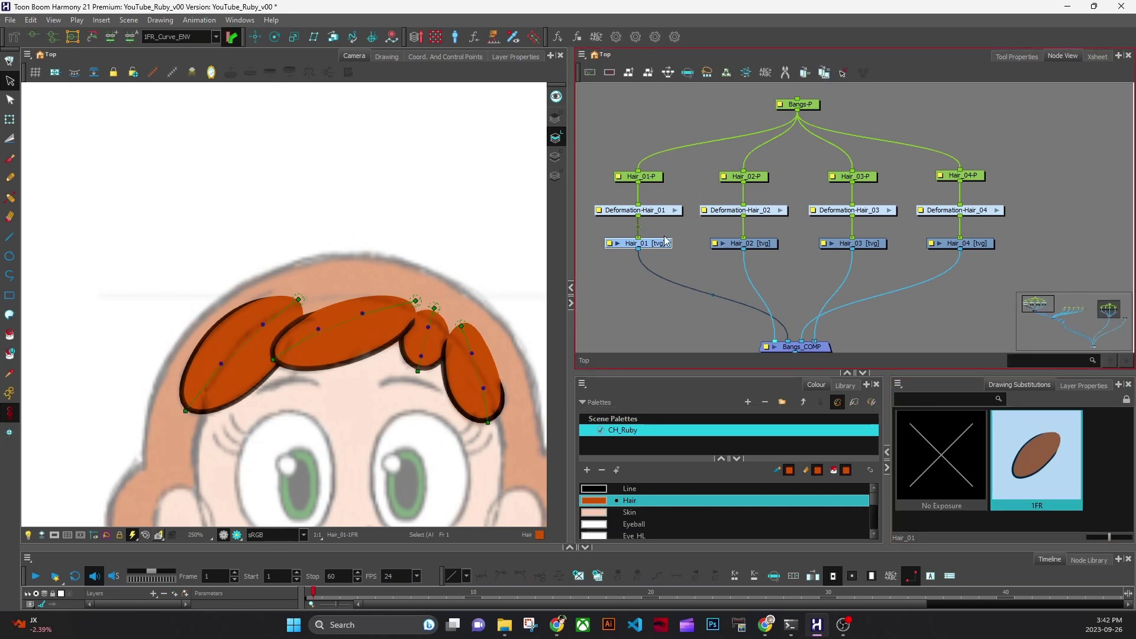
{"action": "left_click", "coordinate": [766, 244]}
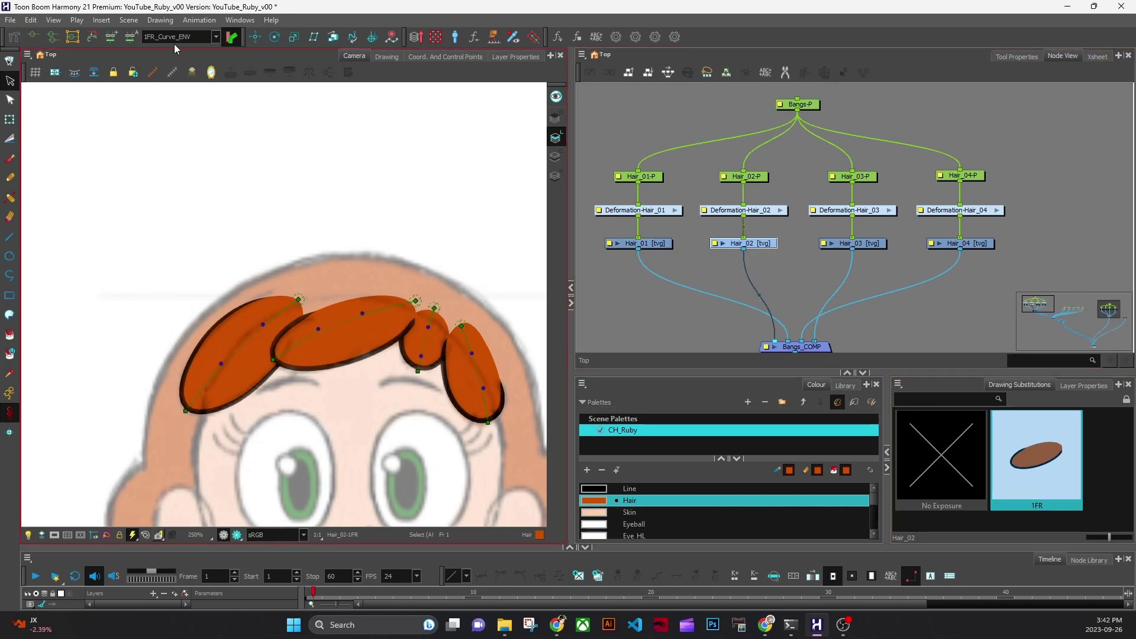
{"action": "left_click_drag", "start_coordinate": [816, 283], "coordinate": [812, 309]}
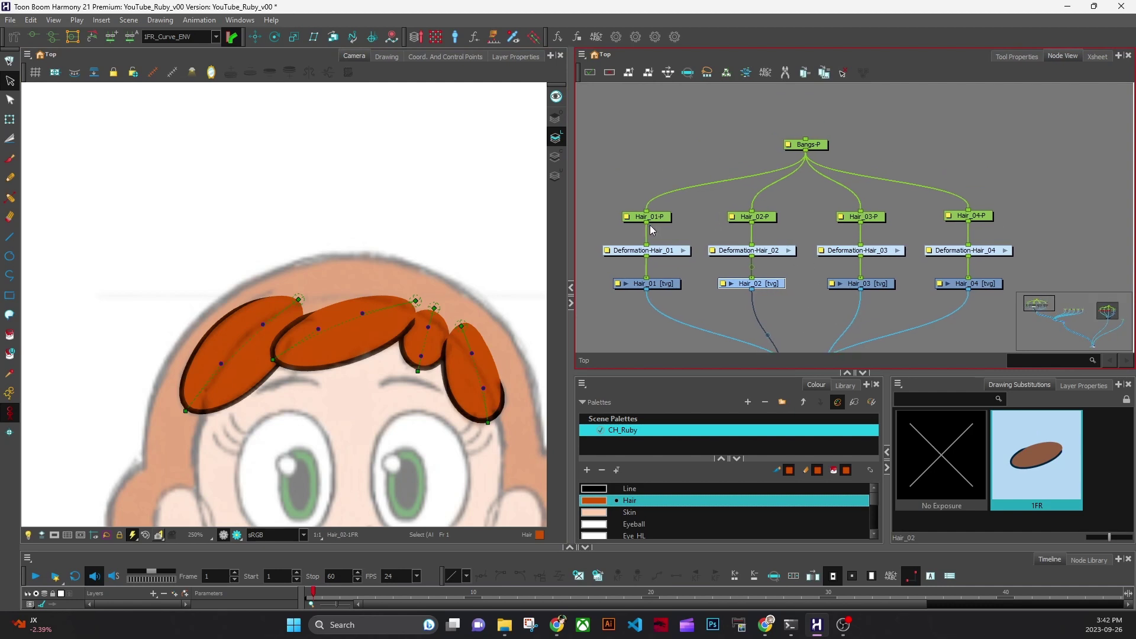
Check the Hair_02-P, Hair_03-P and Hair_04-P pegs and their Bangs-P parent in the node graph.
{"action": "left_click", "coordinate": [772, 217]}
{"action": "left_click", "coordinate": [881, 217]}
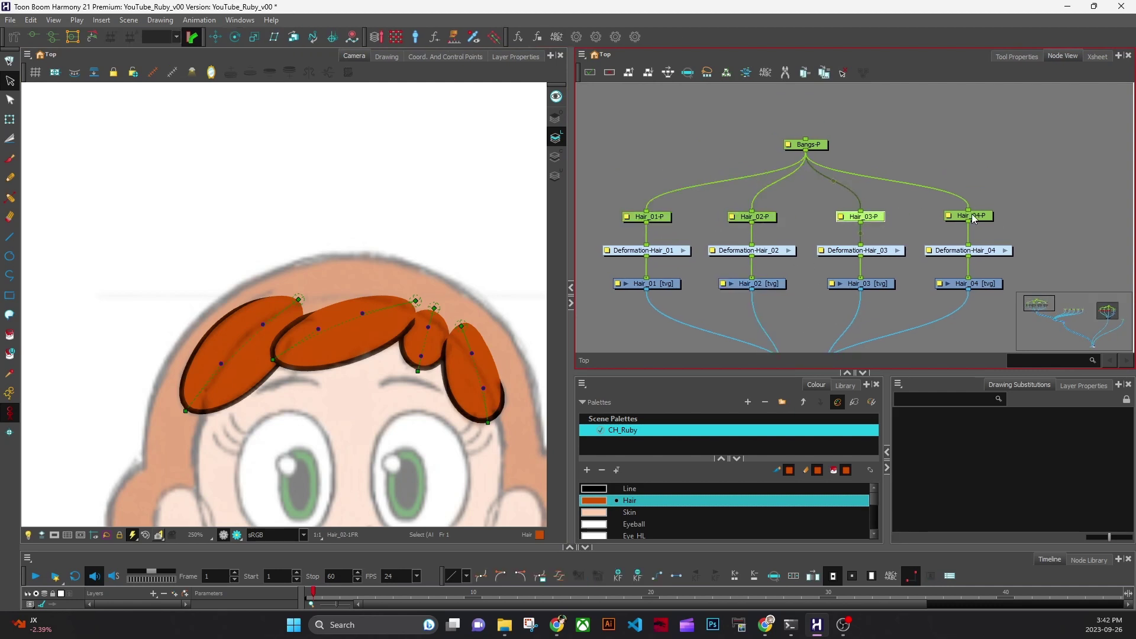
{"action": "left_click", "coordinate": [974, 216]}
{"action": "left_click", "coordinate": [817, 146]}
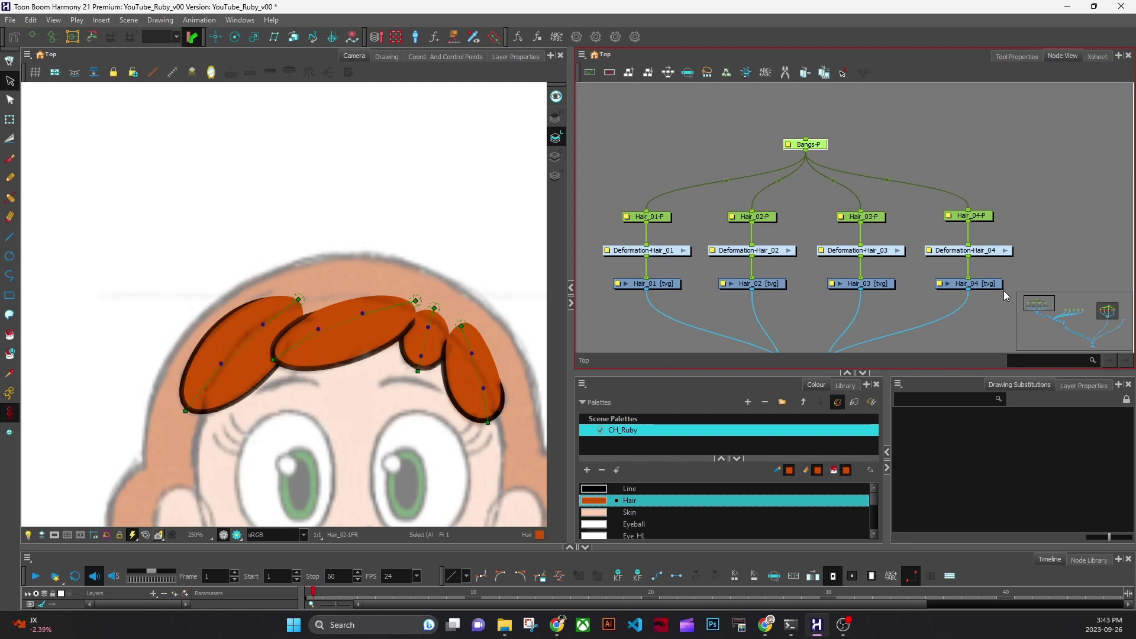
{"action": "left_click", "coordinate": [695, 306]}
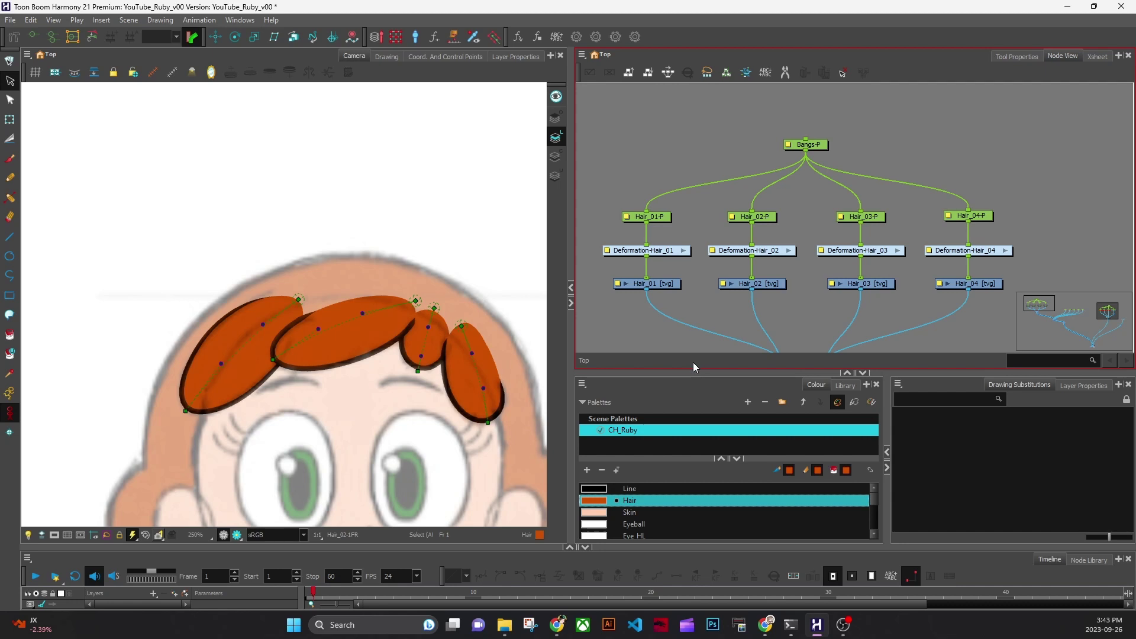
{"action": "left_click_drag", "start_coordinate": [666, 217], "coordinate": [665, 218]}
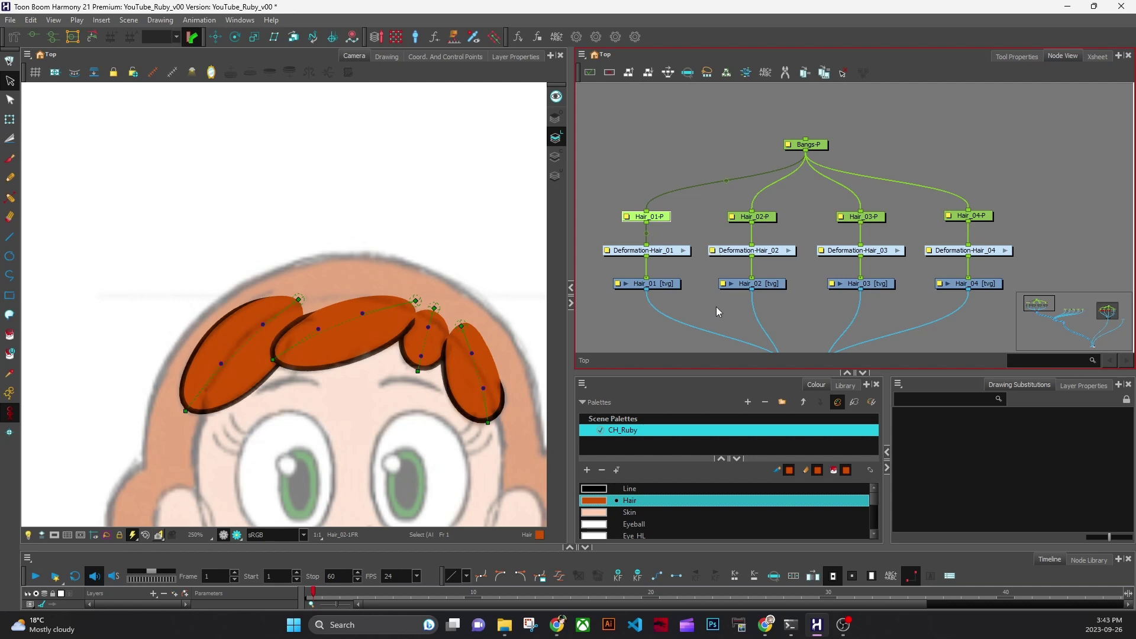
{"action": "left_click_drag", "start_coordinate": [465, 369], "coordinate": [412, 365]}
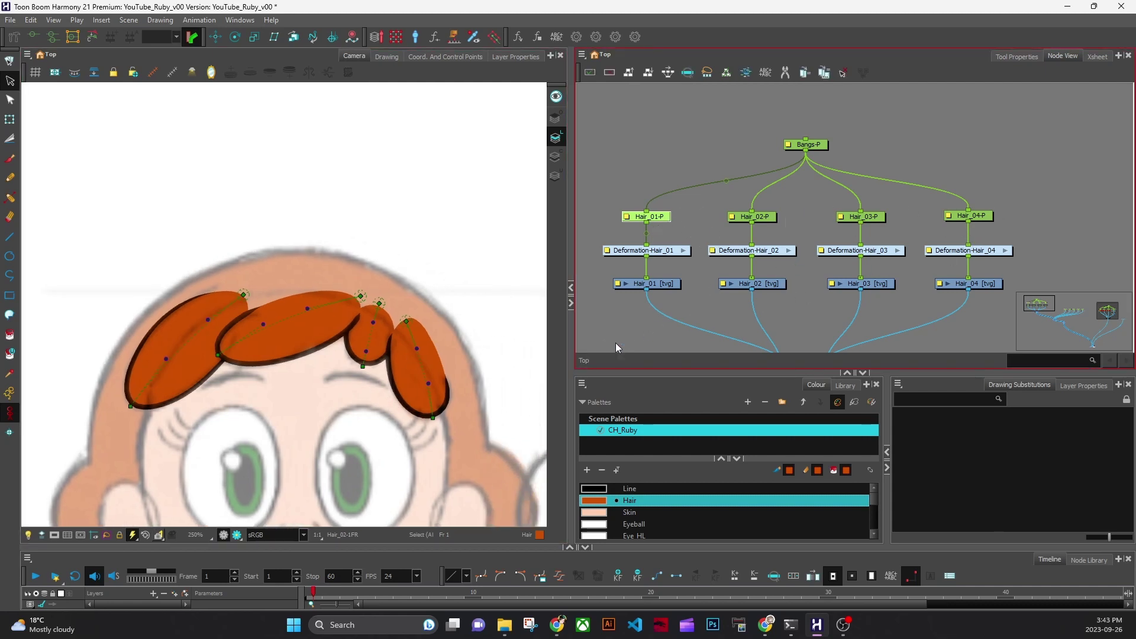
{"action": "left_click_drag", "start_coordinate": [434, 443], "coordinate": [446, 403]}
{"action": "left_click", "coordinate": [689, 227]}
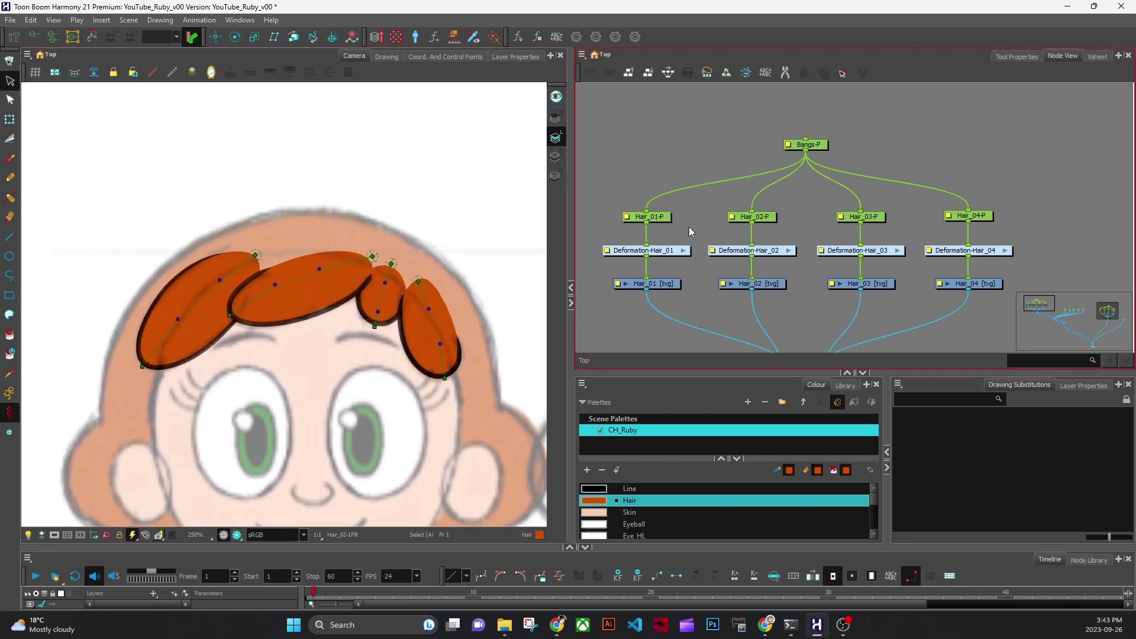
Examine where the Hair_01-P peg's pivot sits on the full character using the Rotate tool.
{"action": "left_click", "coordinate": [662, 217]}
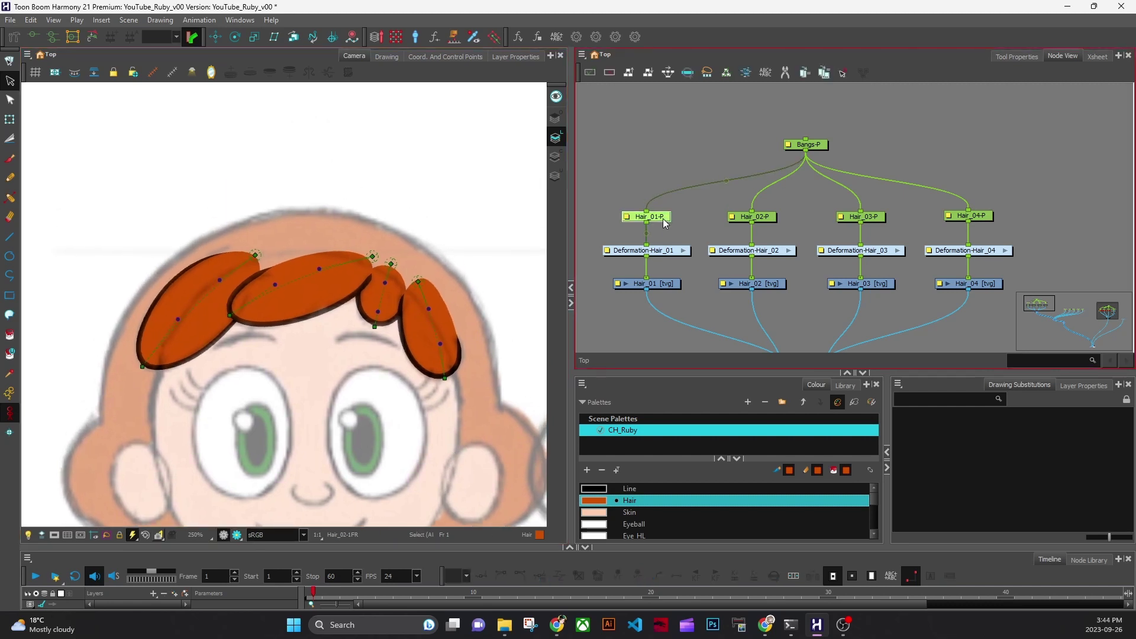
{"action": "left_click", "coordinate": [236, 39]}
{"action": "scroll", "coordinate": [459, 419], "scroll_direction": "down", "scroll_amount": 1}
{"action": "scroll", "coordinate": [459, 423], "scroll_direction": "down", "scroll_amount": 2}
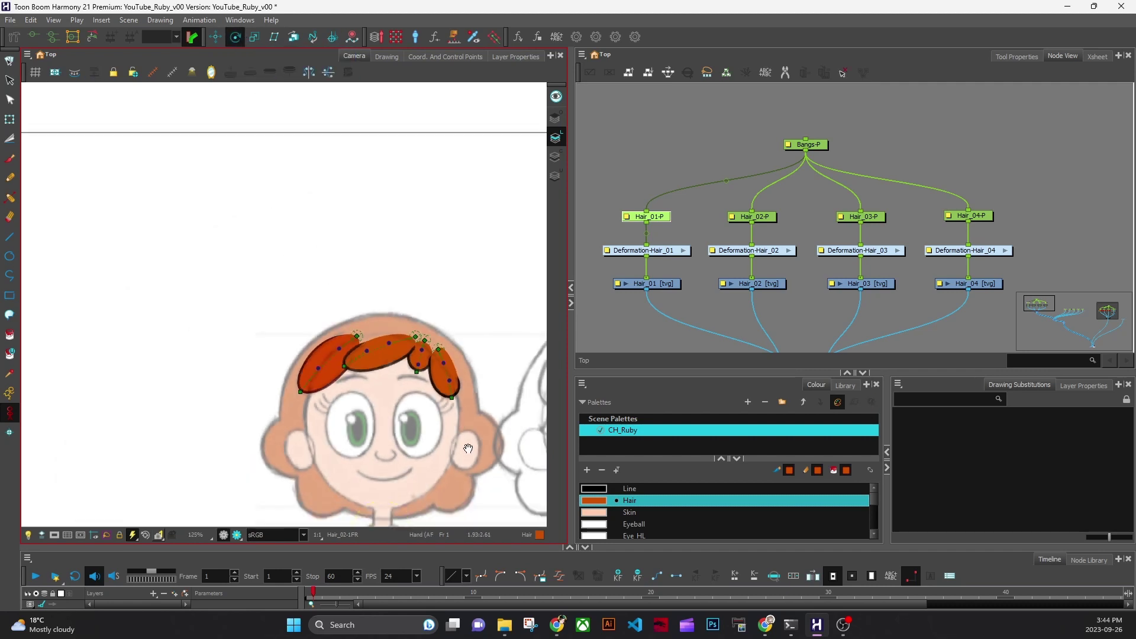
{"action": "left_click_drag", "start_coordinate": [486, 485], "coordinate": [477, 341]}
{"action": "left_click_drag", "start_coordinate": [486, 446], "coordinate": [469, 242]}
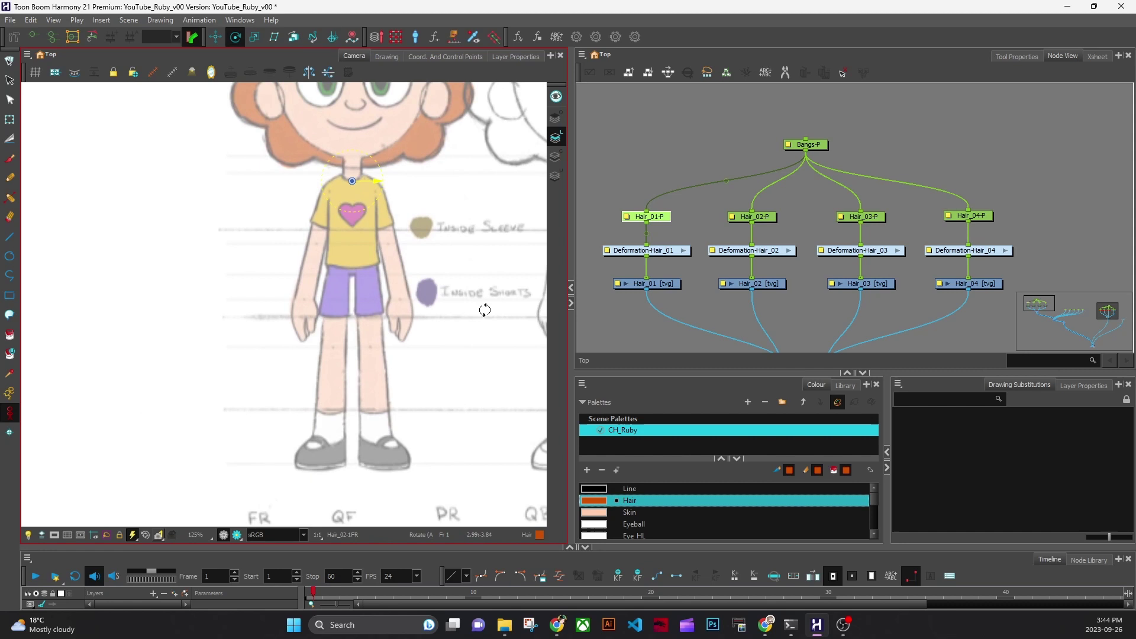
{"action": "scroll", "coordinate": [483, 332], "scroll_direction": "down", "scroll_amount": 2}
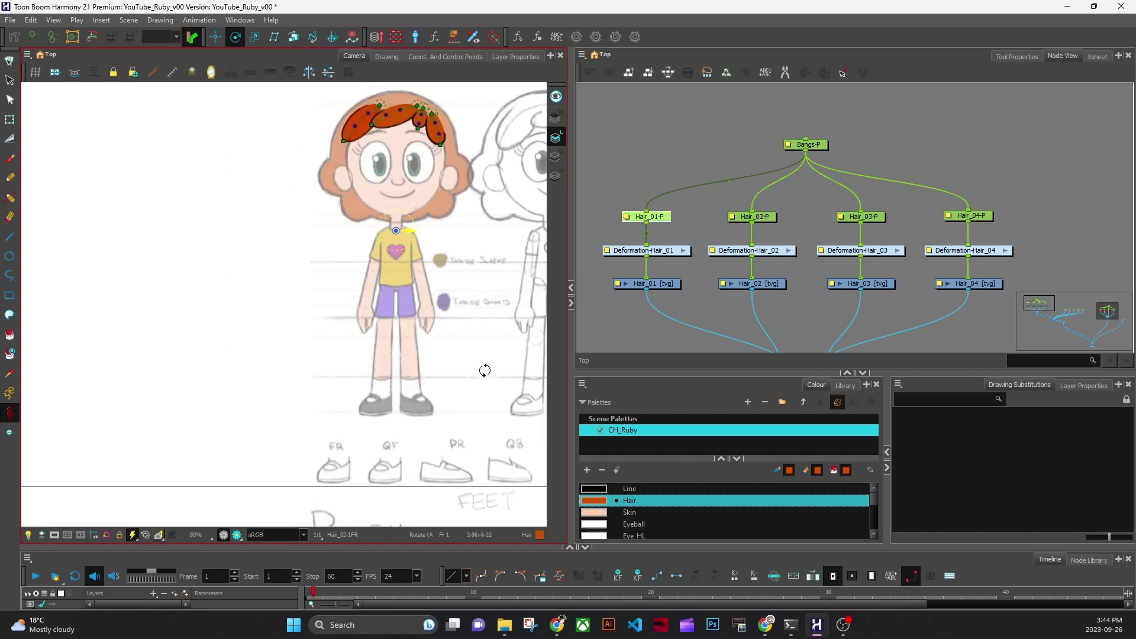
{"action": "scroll", "coordinate": [443, 367], "scroll_direction": "up", "scroll_amount": 4}
{"action": "scroll", "coordinate": [385, 420], "scroll_direction": "up", "scroll_amount": 1}
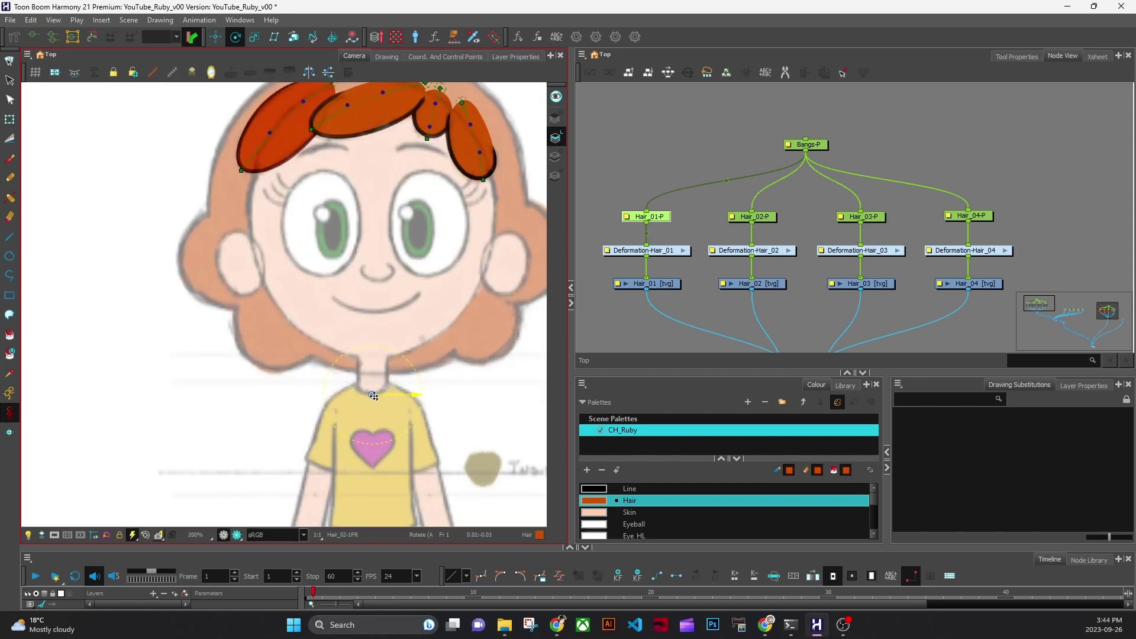
{"action": "left_click_drag", "start_coordinate": [460, 370], "coordinate": [411, 400]}
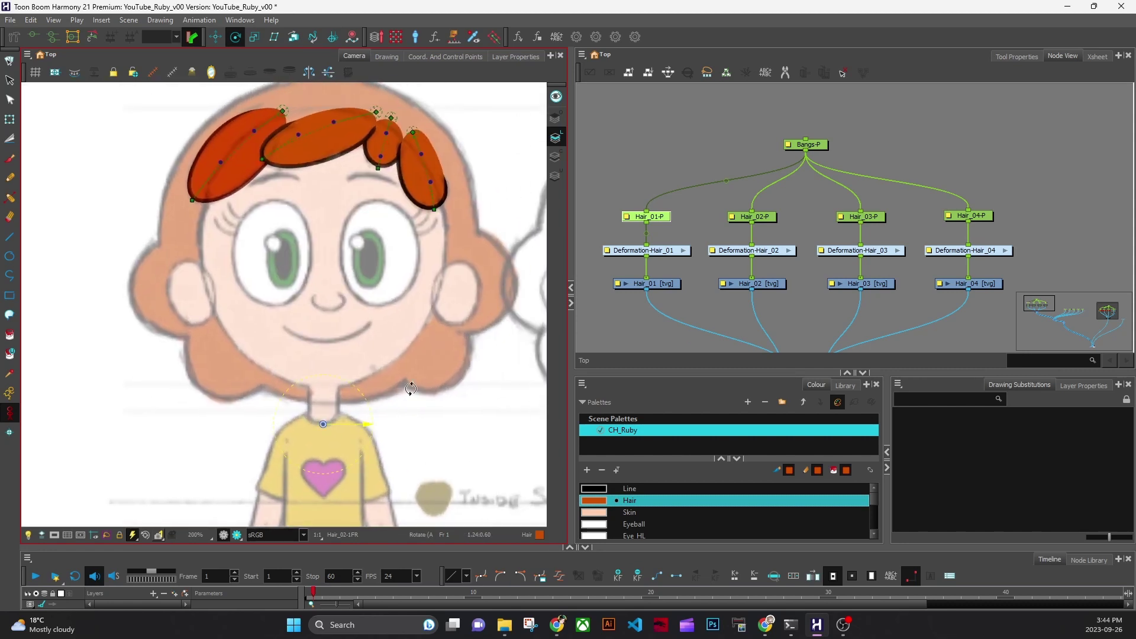
Try rotating the Hair_01 bang about its current pivot with the Transform tool and undo the rotation.
{"action": "left_click", "coordinate": [10, 119]}
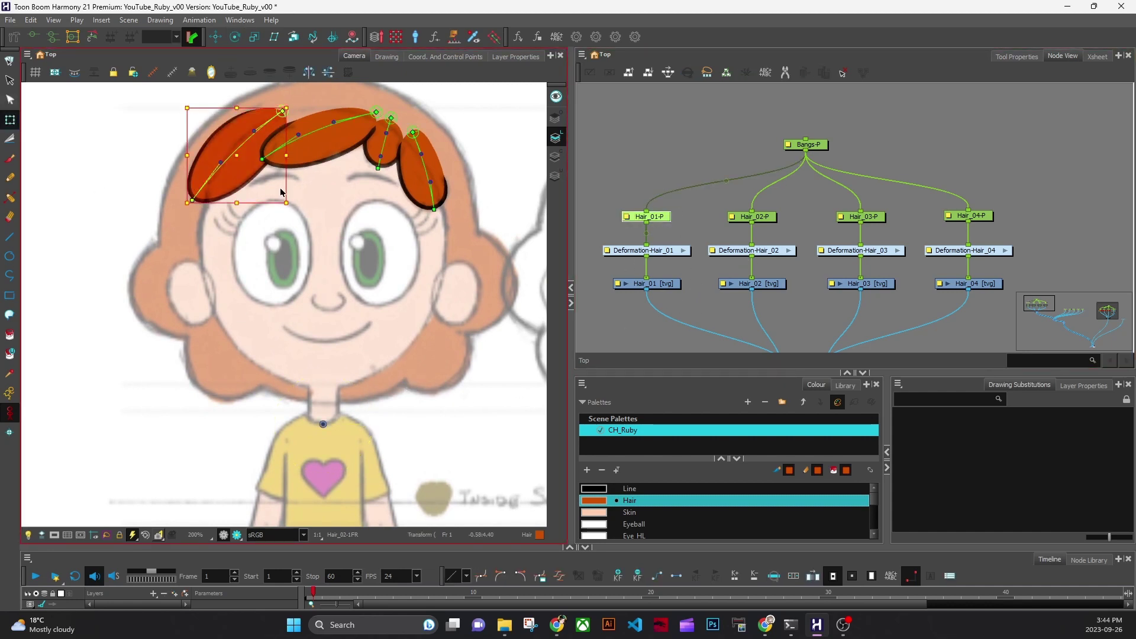
{"action": "scroll", "coordinate": [456, 355], "scroll_direction": "down", "scroll_amount": 1}
{"action": "left_click_drag", "start_coordinate": [456, 348], "coordinate": [366, 410]}
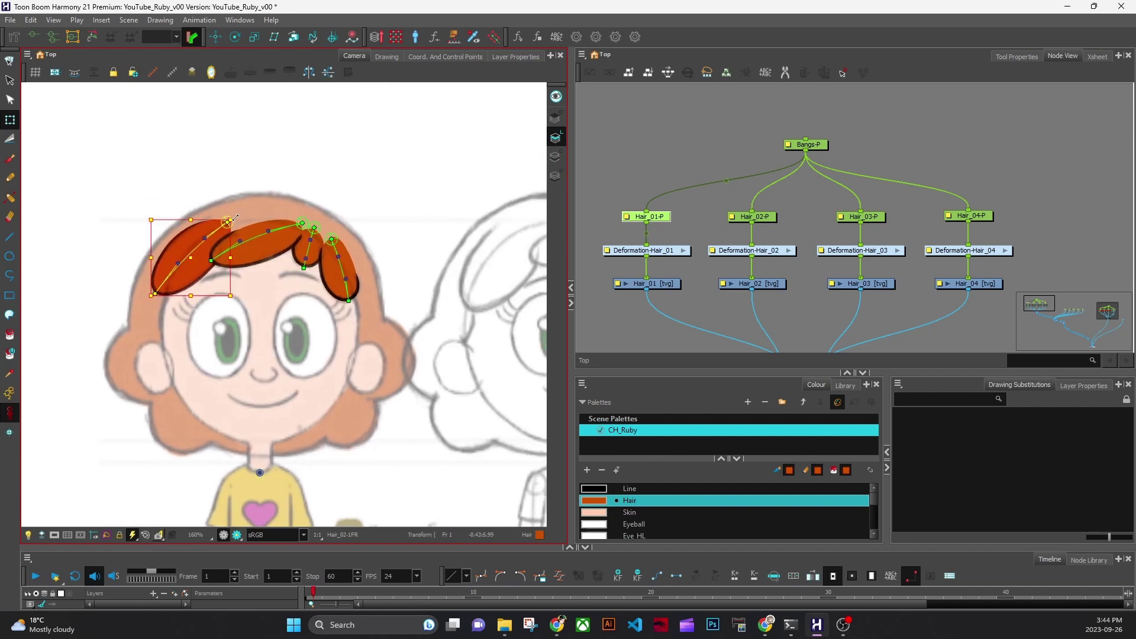
{"action": "left_click_drag", "start_coordinate": [235, 217], "coordinate": [158, 226]}
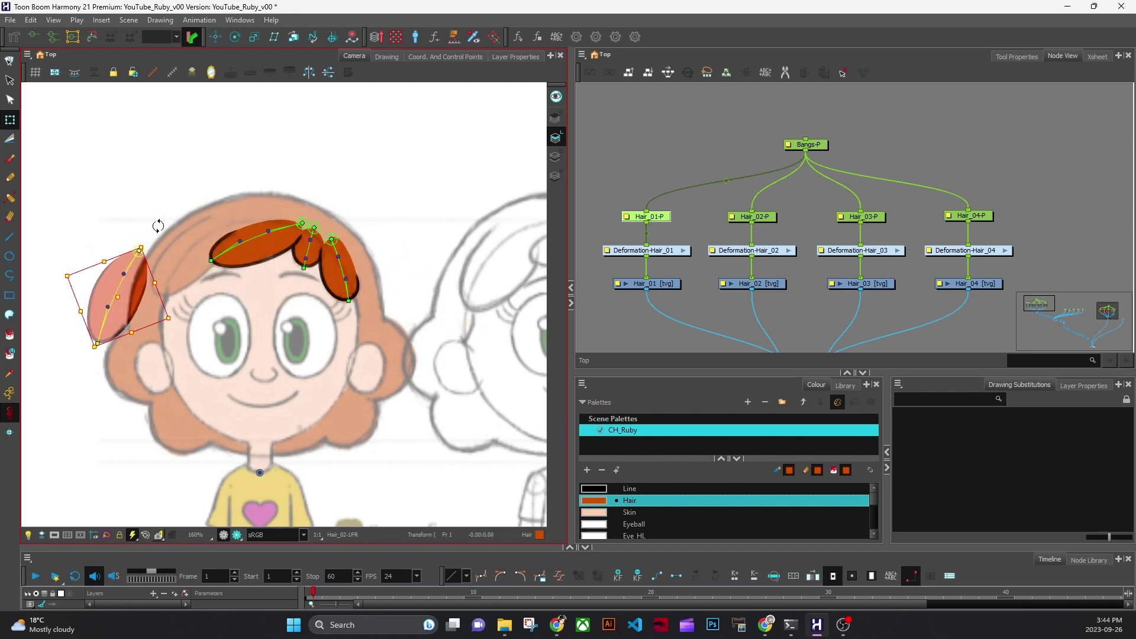
{"action": "key", "text": "ctrl+z"}
{"action": "key", "text": "ctrl+shift+z"}
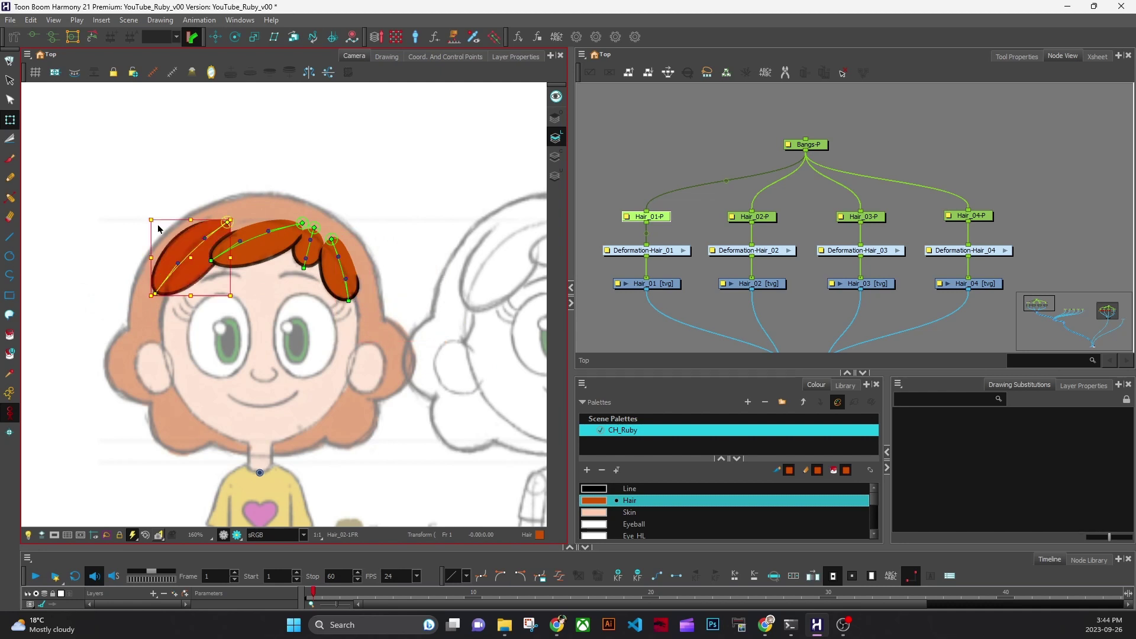
Try rotating Hair_01-P about a pivot placed at the inner upper end of the Hair_02 bang, undoing the test rotation.
{"action": "left_click", "coordinate": [614, 328]}
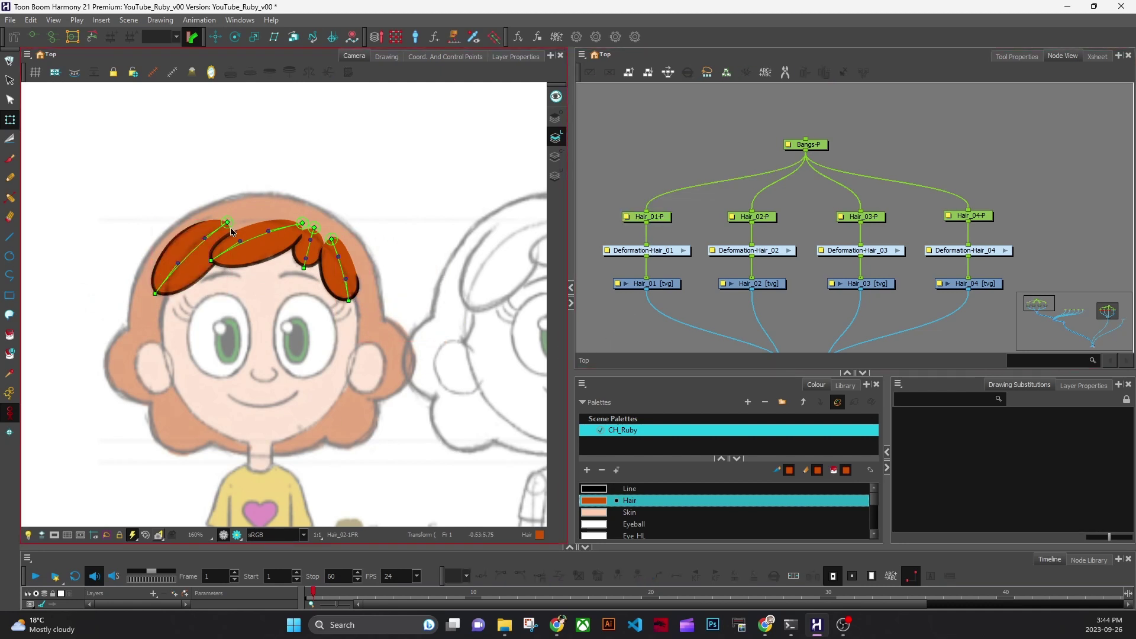
{"action": "left_click", "coordinate": [666, 219]}
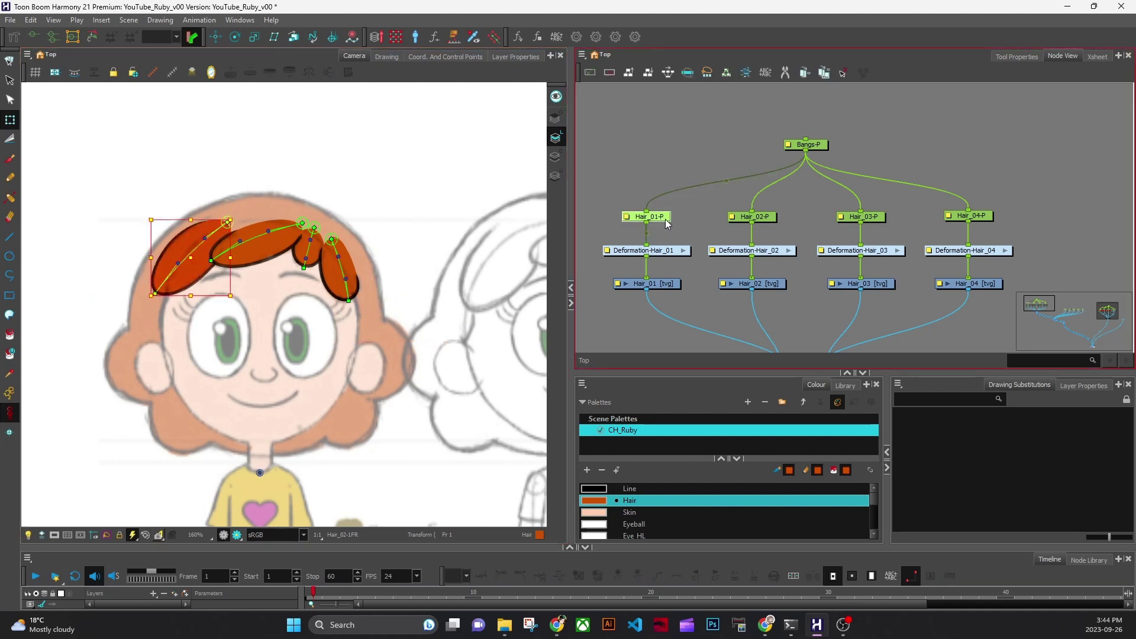
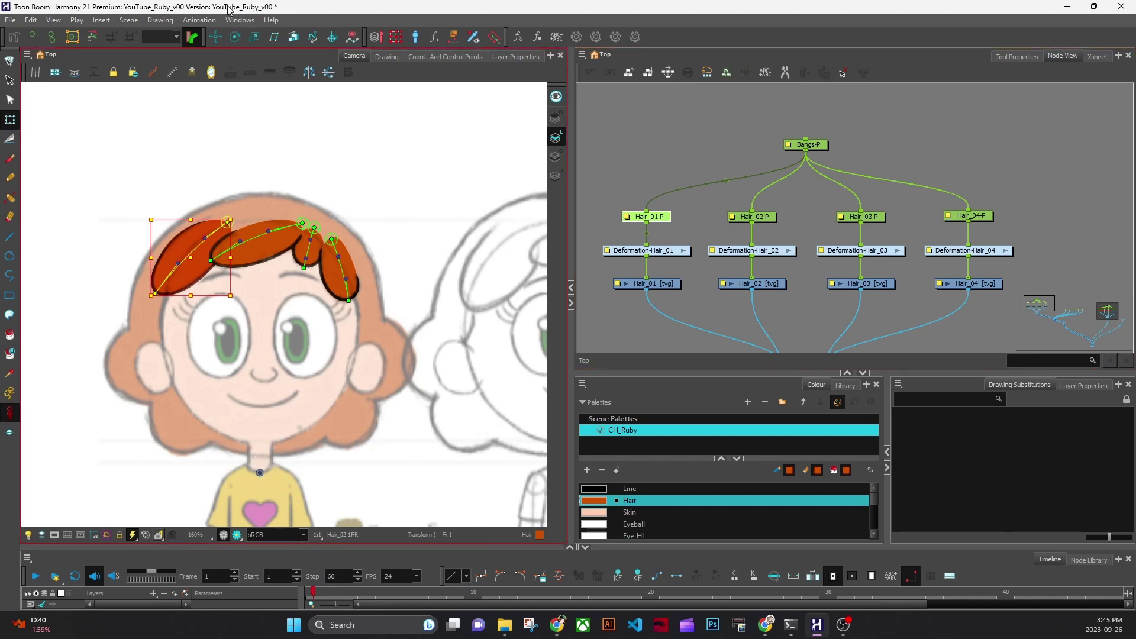
{"action": "left_click", "coordinate": [235, 42]}
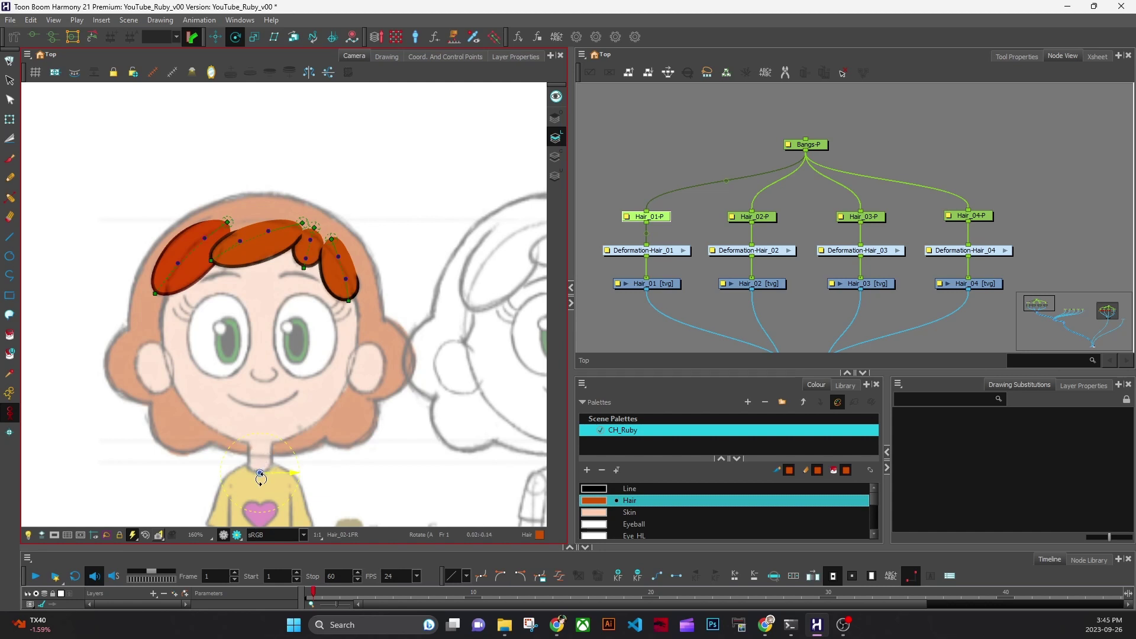
{"action": "left_click_drag", "start_coordinate": [261, 474], "coordinate": [301, 227]}
{"action": "scroll", "coordinate": [315, 286], "scroll_direction": "up", "scroll_amount": 3}
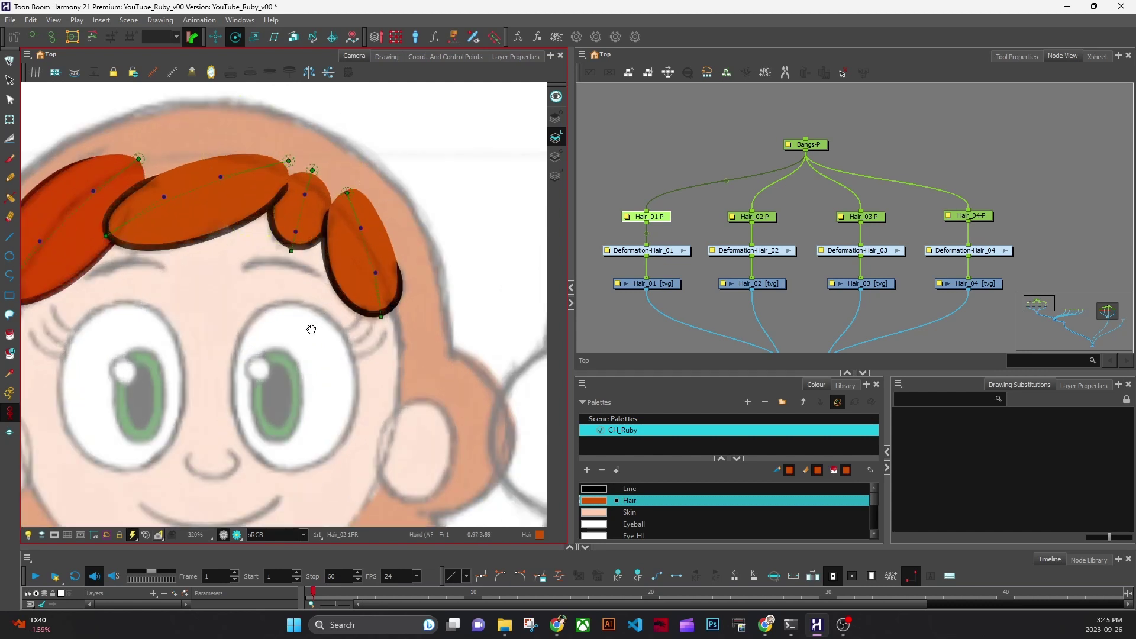
{"action": "left_click_drag", "start_coordinate": [311, 330], "coordinate": [372, 448]}
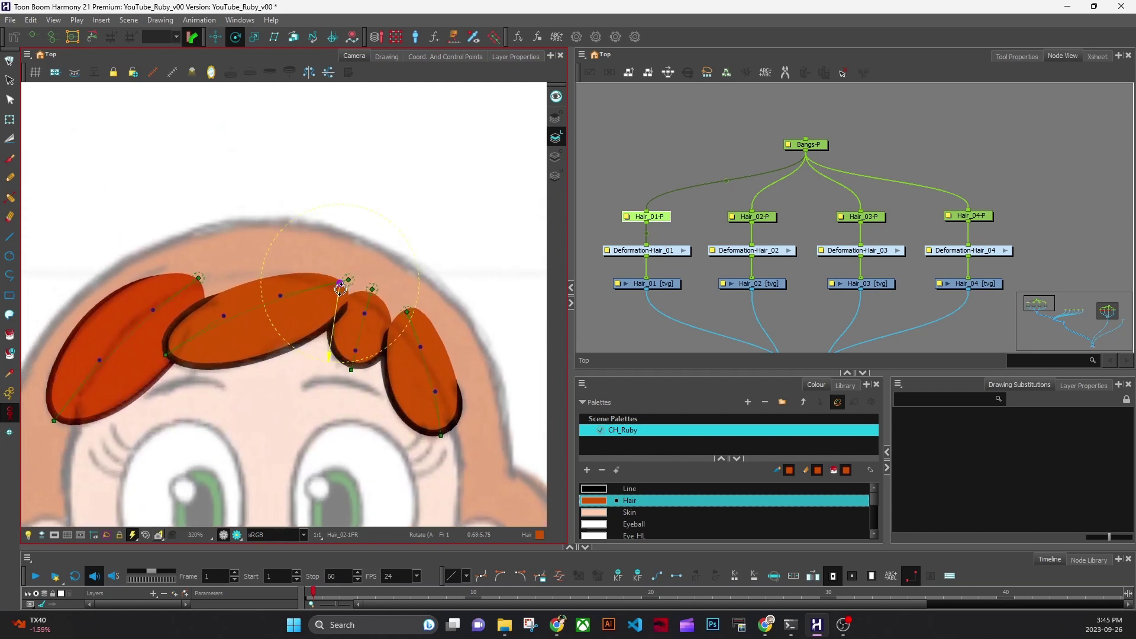
{"action": "left_click_drag", "start_coordinate": [318, 277], "coordinate": [406, 311]}
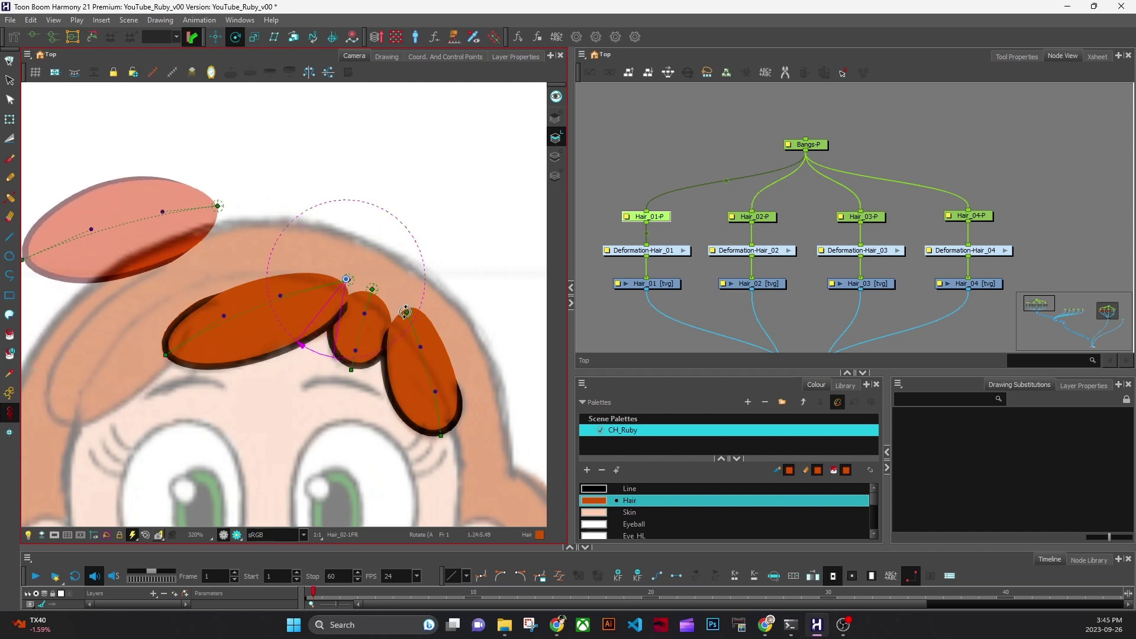
{"action": "key", "text": "ctrl+z"}
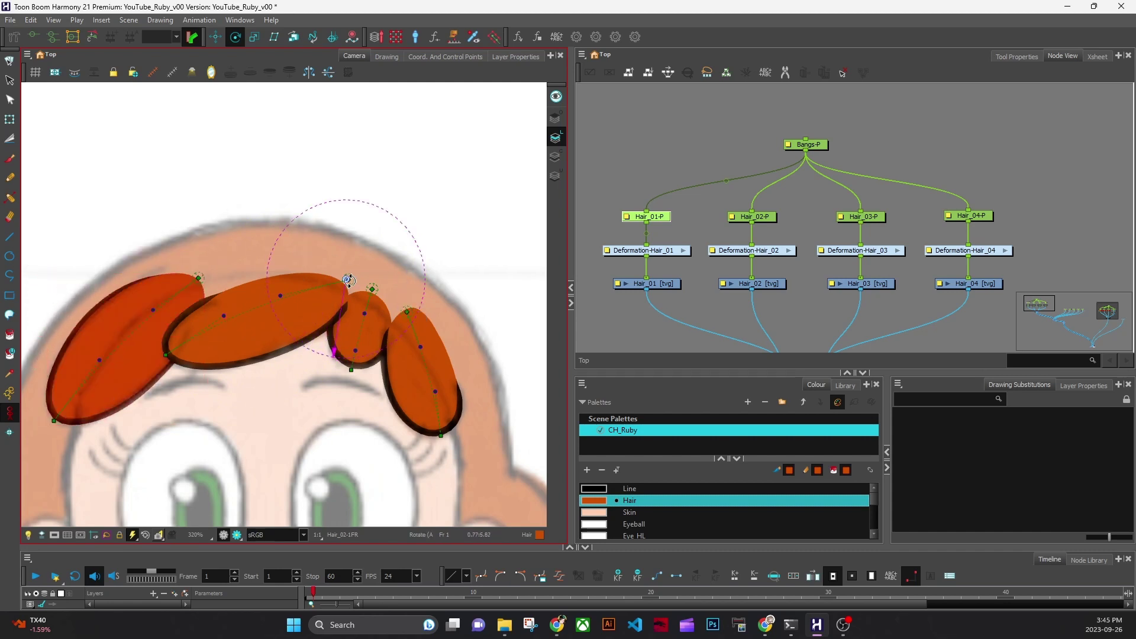
Move the Hair_01-P pivot onto the root point of Hair_01's deformation curve and test its rotation.
{"action": "left_click_drag", "start_coordinate": [347, 279], "coordinate": [196, 280]}
{"action": "left_click_drag", "start_coordinate": [310, 368], "coordinate": [479, 397]}
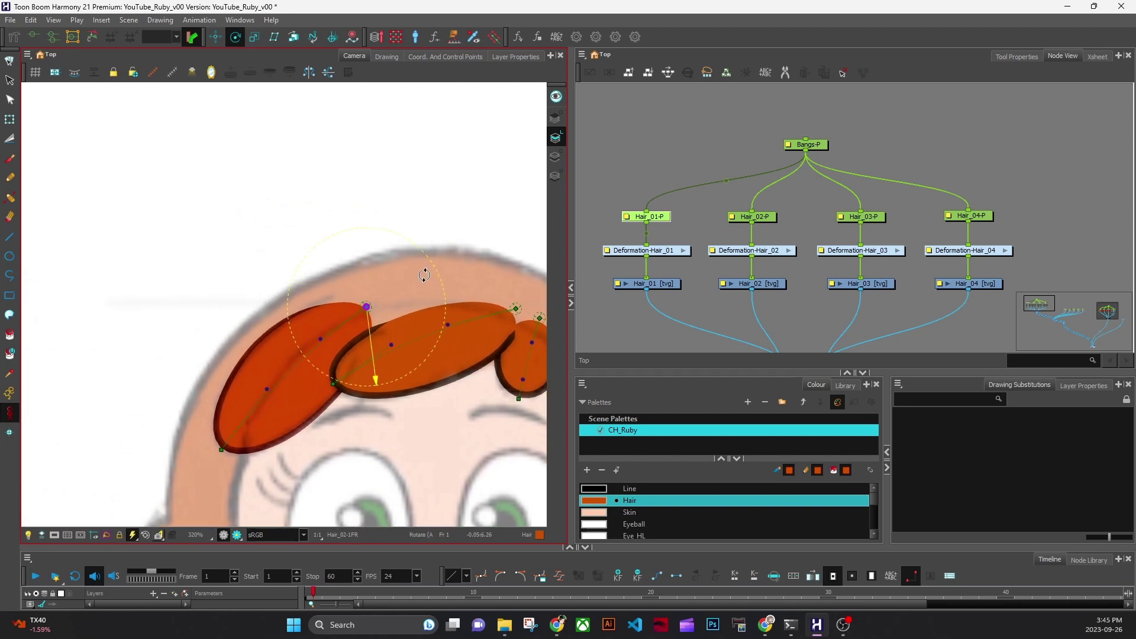
{"action": "left_click_drag", "start_coordinate": [426, 277], "coordinate": [410, 317]}
Move the Hair_02-P pivot from the neck to the root of Hair_02's deformation curve with the Rotate tool.
{"action": "left_click", "coordinate": [770, 219]}
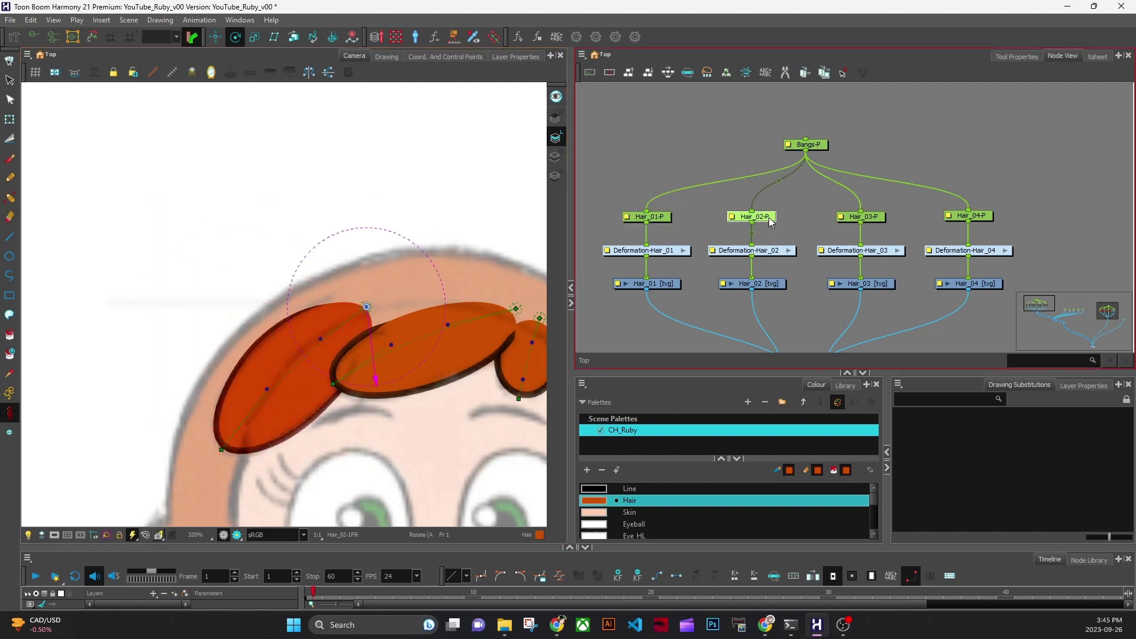
{"action": "left_click_drag", "start_coordinate": [477, 459], "coordinate": [332, 322]}
{"action": "left_click_drag", "start_coordinate": [372, 462], "coordinate": [417, 305]}
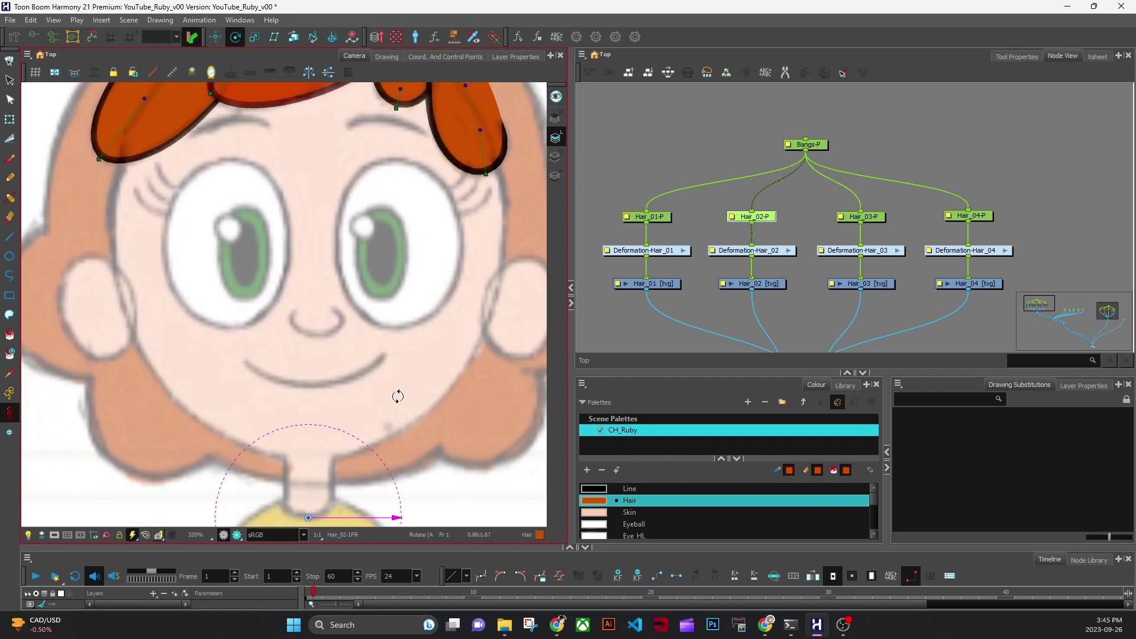
{"action": "scroll", "coordinate": [417, 361], "scroll_direction": "down", "scroll_amount": 5}
{"action": "scroll", "coordinate": [426, 379], "scroll_direction": "up", "scroll_amount": 3}
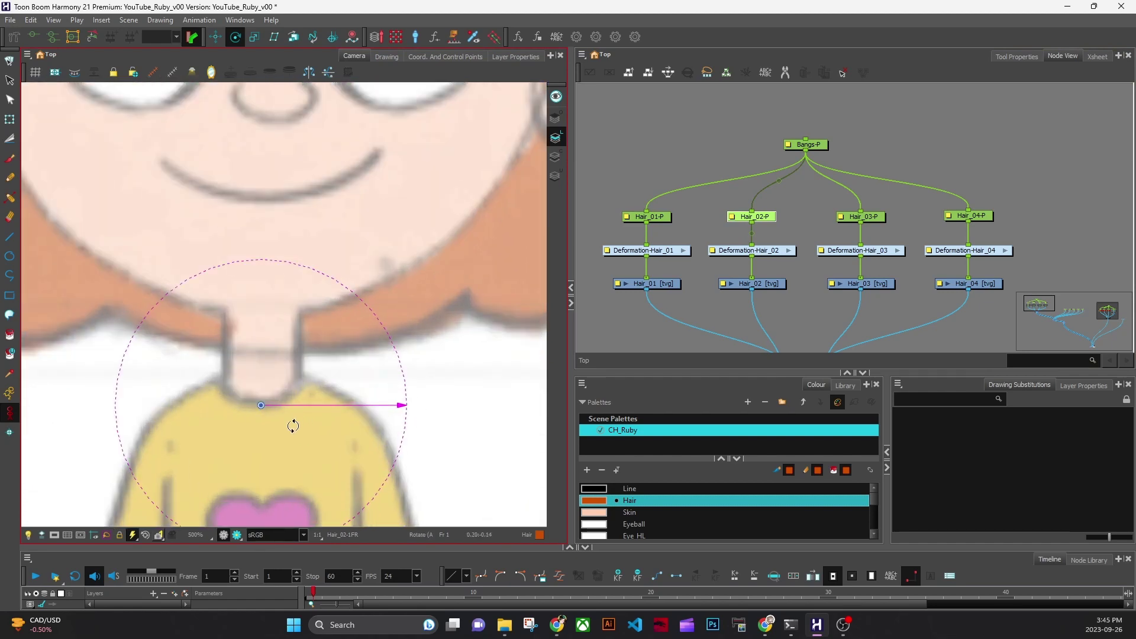
{"action": "scroll", "coordinate": [313, 424], "scroll_direction": "down", "scroll_amount": 3}
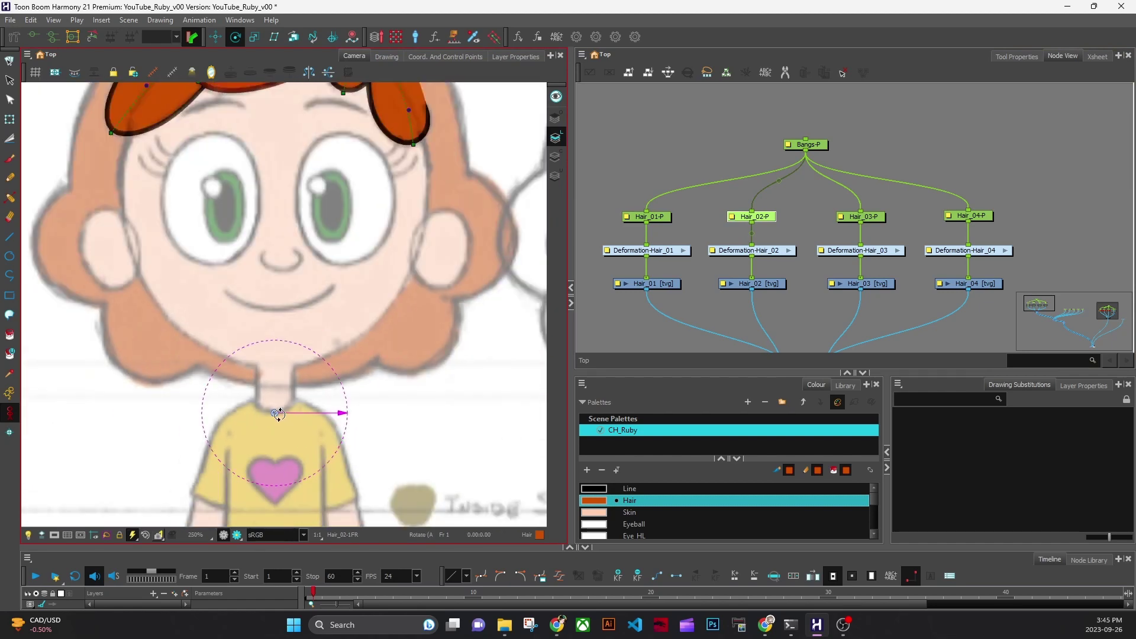
{"action": "scroll", "coordinate": [278, 413], "scroll_direction": "up", "scroll_amount": 4}
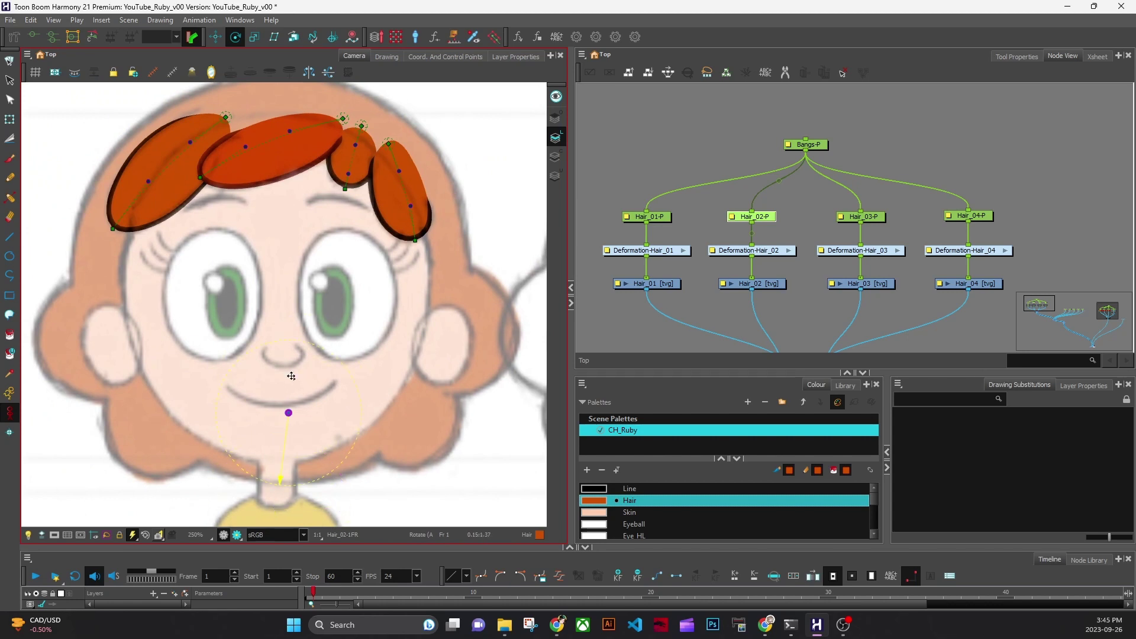
{"action": "left_click_drag", "start_coordinate": [289, 413], "coordinate": [342, 119]}
{"action": "left_click_drag", "start_coordinate": [365, 266], "coordinate": [365, 471]}
{"action": "scroll", "coordinate": [373, 393], "scroll_direction": "up", "scroll_amount": 3}
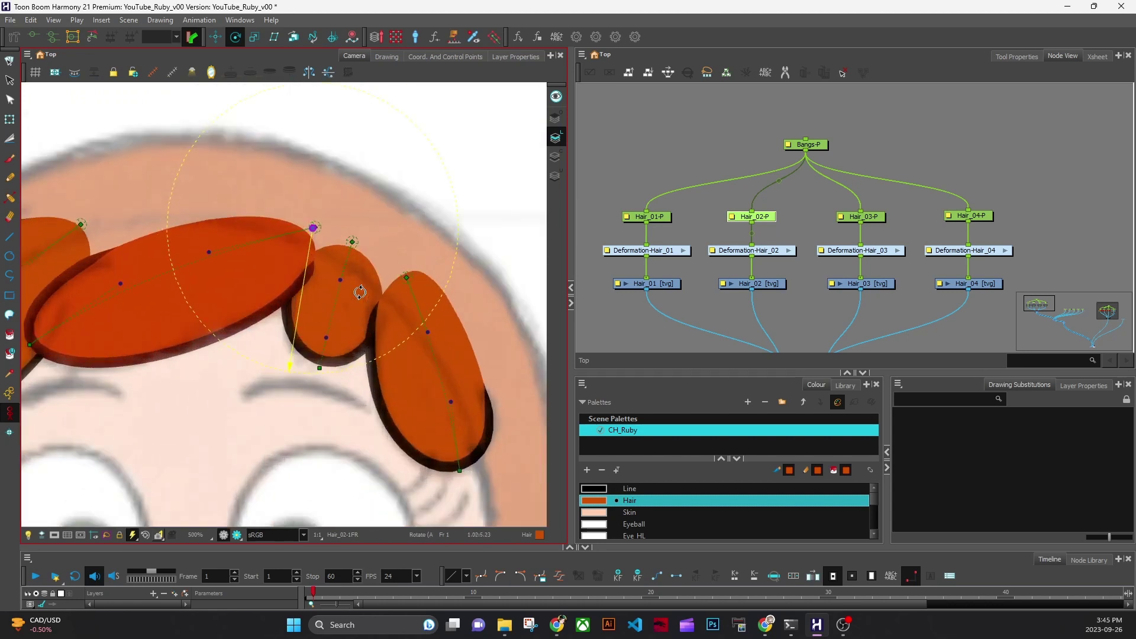
Fine-tune the Hair_02-P pivot near the root of its curve, testing rotations and undoing them.
{"action": "left_click_drag", "start_coordinate": [313, 227], "coordinate": [296, 225]}
{"action": "left_click_drag", "start_coordinate": [396, 228], "coordinate": [399, 286]}
{"action": "key", "text": "ctrl+z"}
{"action": "left_click_drag", "start_coordinate": [296, 224], "coordinate": [311, 233]}
{"action": "left_click_drag", "start_coordinate": [398, 221], "coordinate": [397, 257]}
{"action": "key", "text": "ctrl+z"}
Move the Hair_03-P pivot from the neck to near the root of Hair_03's deformation curve, undoing the test rotation.
{"action": "left_click", "coordinate": [860, 217]}
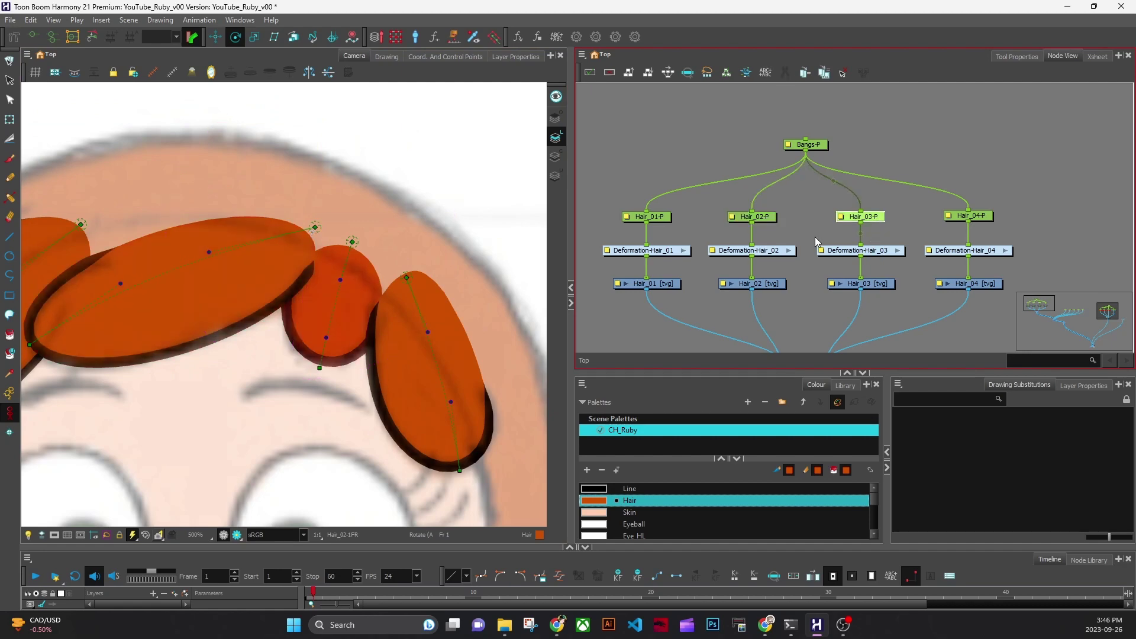
{"action": "scroll", "coordinate": [444, 418], "scroll_direction": "down", "scroll_amount": 3}
{"action": "left_click_drag", "start_coordinate": [451, 468], "coordinate": [408, 278]}
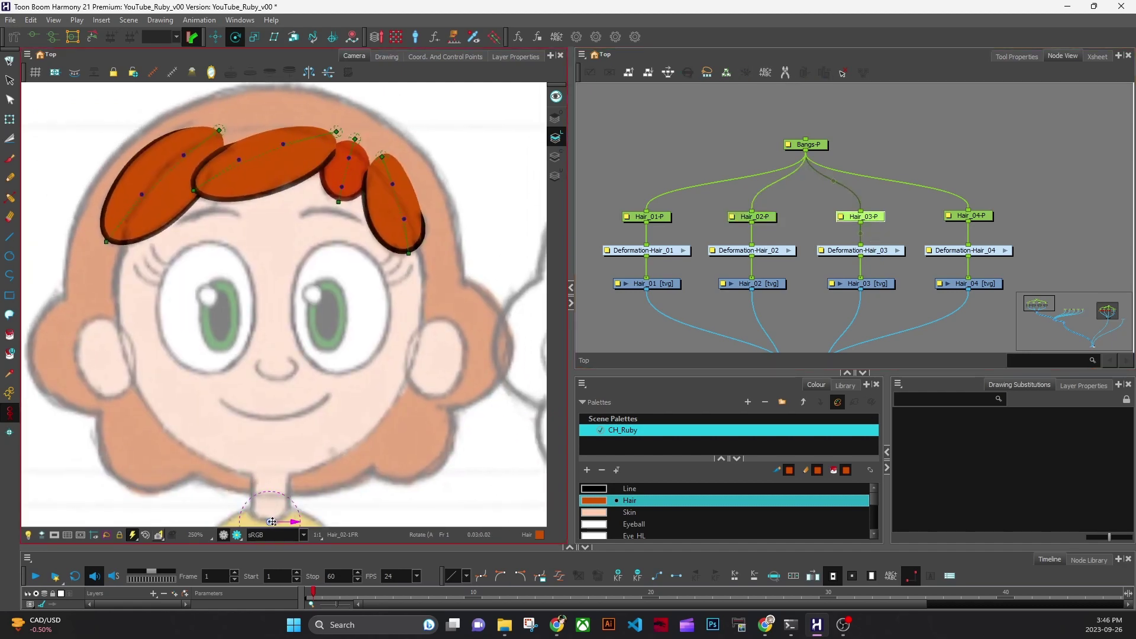
{"action": "scroll", "coordinate": [397, 189], "scroll_direction": "up", "scroll_amount": 2}
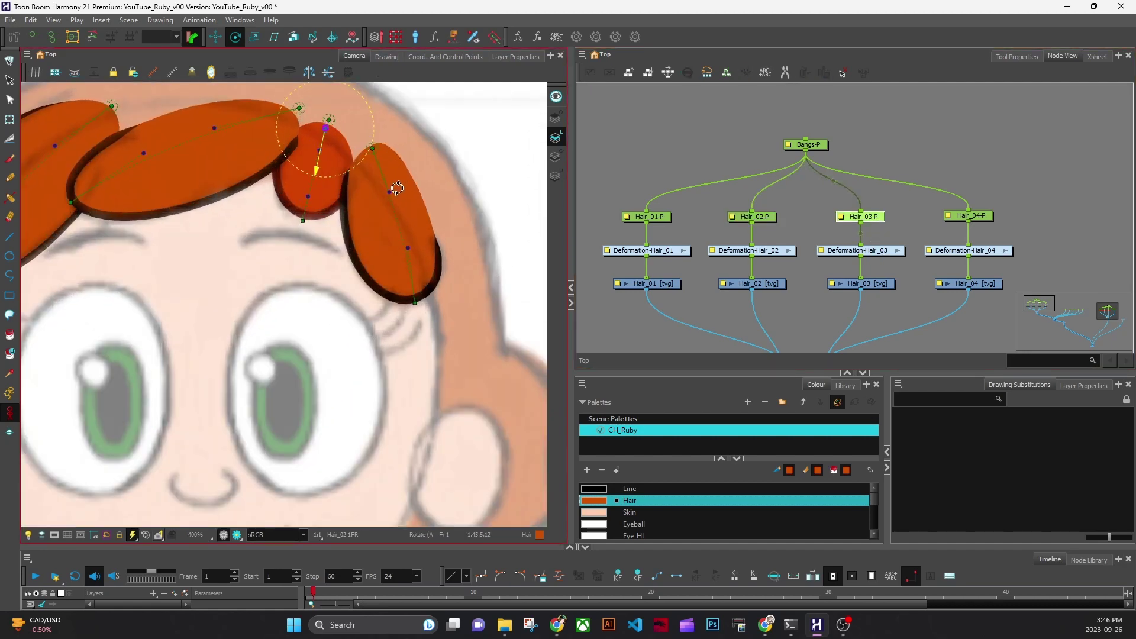
{"action": "scroll", "coordinate": [398, 188], "scroll_direction": "up", "scroll_amount": 1}
{"action": "left_click_drag", "start_coordinate": [384, 203], "coordinate": [418, 350]}
{"action": "left_click_drag", "start_coordinate": [389, 253], "coordinate": [377, 288]}
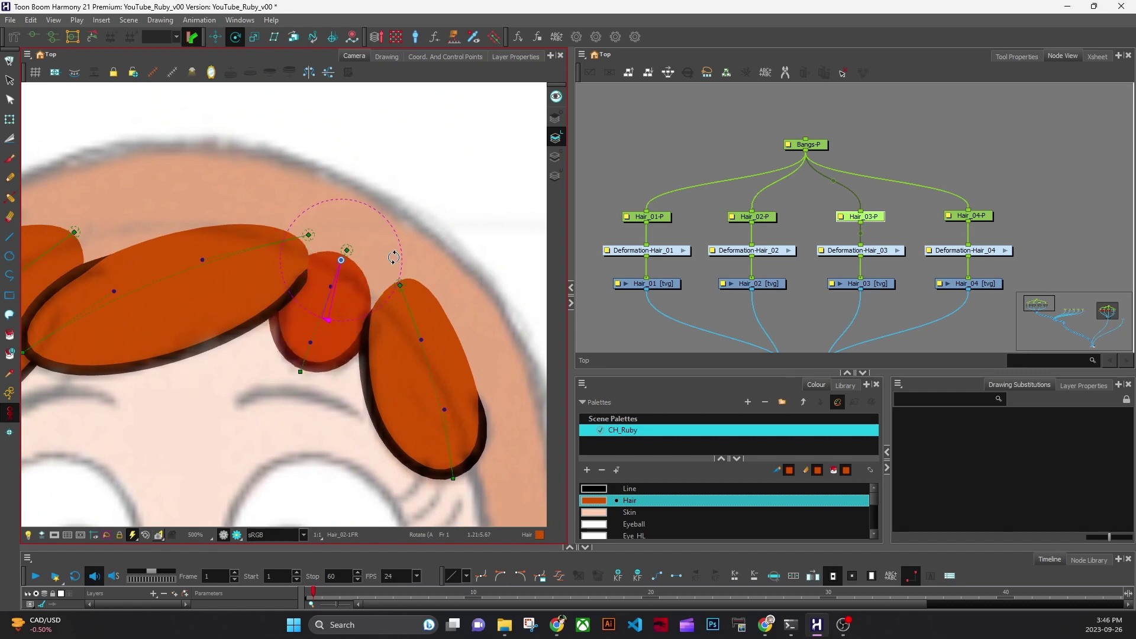
{"action": "key", "text": "ctrl+z"}
Move the Hair_04-P pivot from the neck to the root of Hair_04's deformation curve.
{"action": "left_click", "coordinate": [973, 217]}
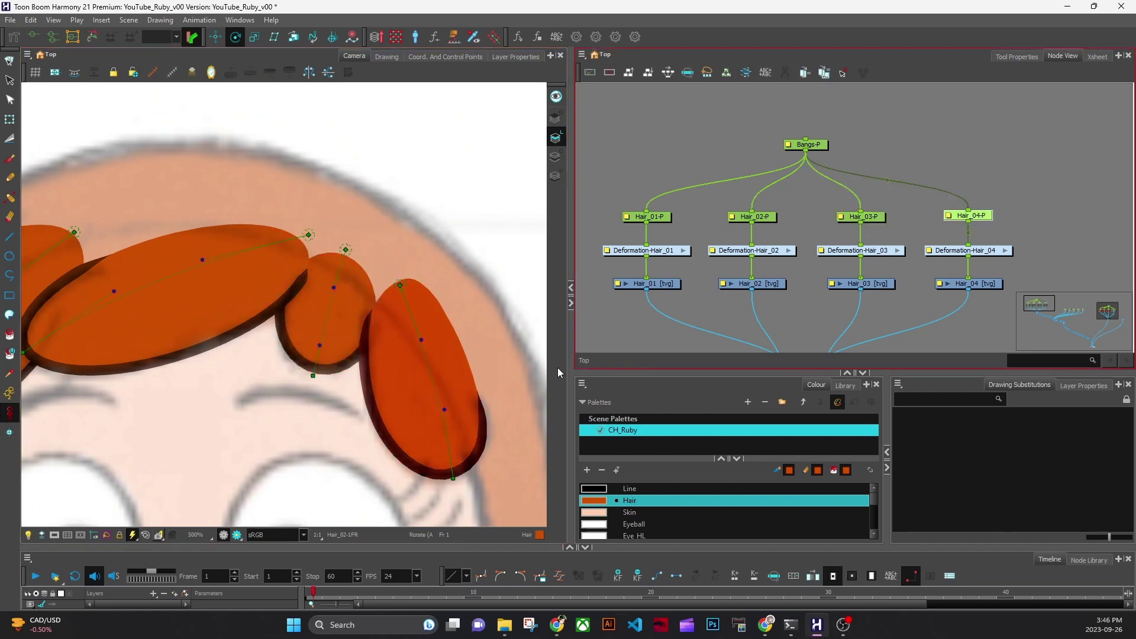
{"action": "scroll", "coordinate": [415, 453], "scroll_direction": "down", "scroll_amount": 3}
{"action": "left_click_drag", "start_coordinate": [416, 454], "coordinate": [413, 226]}
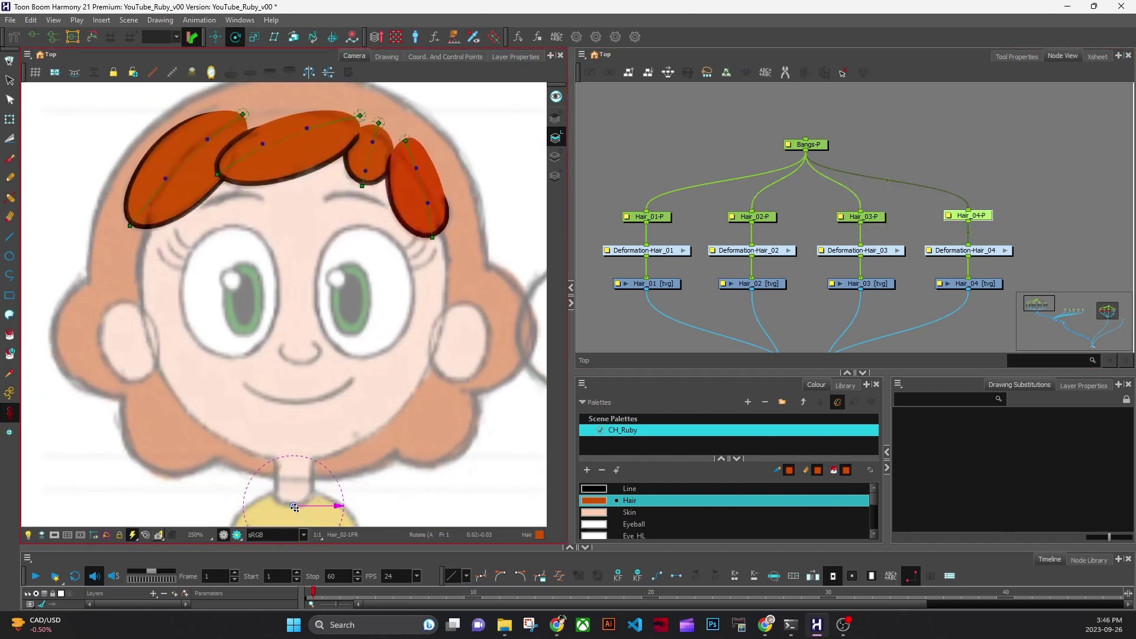
{"action": "left_click_drag", "start_coordinate": [295, 508], "coordinate": [406, 141]}
{"action": "key", "text": "space"}
{"action": "left_click_drag", "start_coordinate": [473, 229], "coordinate": [413, 436]}
{"action": "mouse_move", "coordinate": [386, 356]}
{"action": "left_mouse_down"}
{"action": "mouse_move", "coordinate": [390, 342]}
{"action": "mouse_move", "coordinate": [392, 363]}
{"action": "mouse_move", "coordinate": [407, 353]}
{"action": "left_mouse_up"}
Move the Bangs-P pivot from the neck to the centre of the hairline at the upper edge of the bangs, then deselect the peg.
{"action": "left_click", "coordinate": [818, 145]}
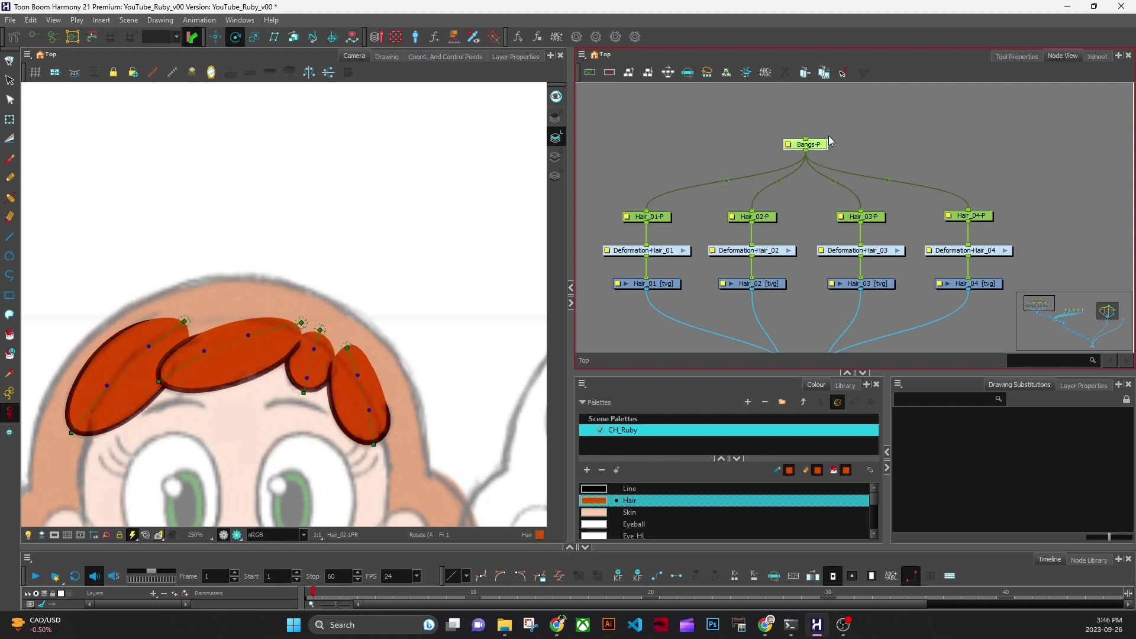
{"action": "key", "text": "space"}
{"action": "left_click_drag", "start_coordinate": [391, 477], "coordinate": [462, 221]}
{"action": "left_click_drag", "start_coordinate": [312, 458], "coordinate": [302, 181]}
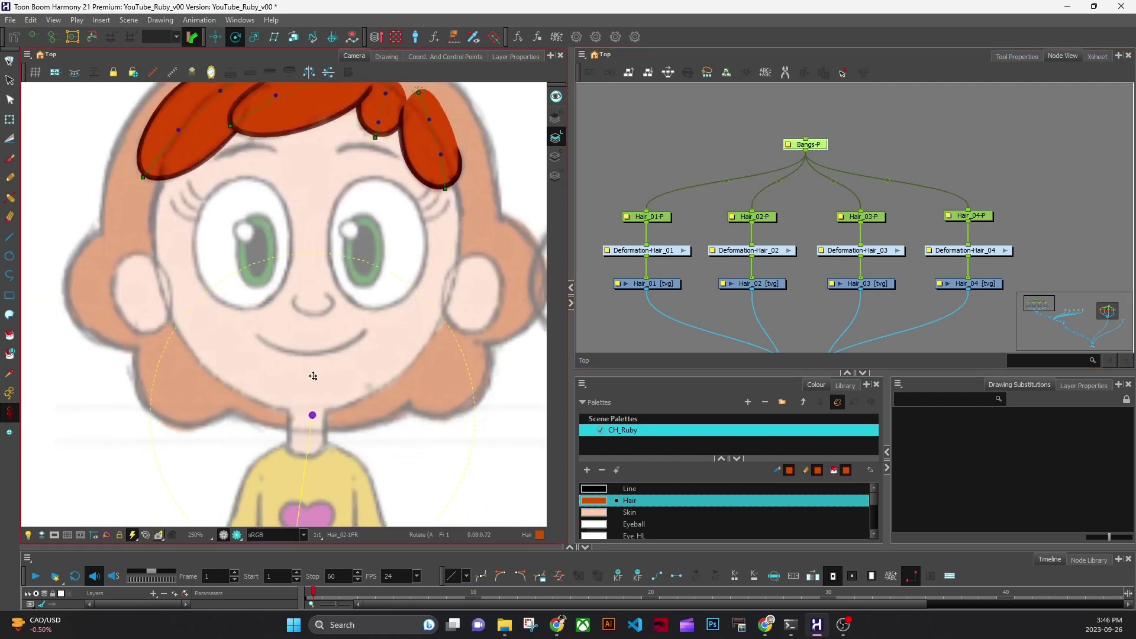
{"action": "key", "text": "space"}
{"action": "left_click_drag", "start_coordinate": [372, 255], "coordinate": [345, 478]}
{"action": "left_click_drag", "start_coordinate": [276, 403], "coordinate": [287, 288]}
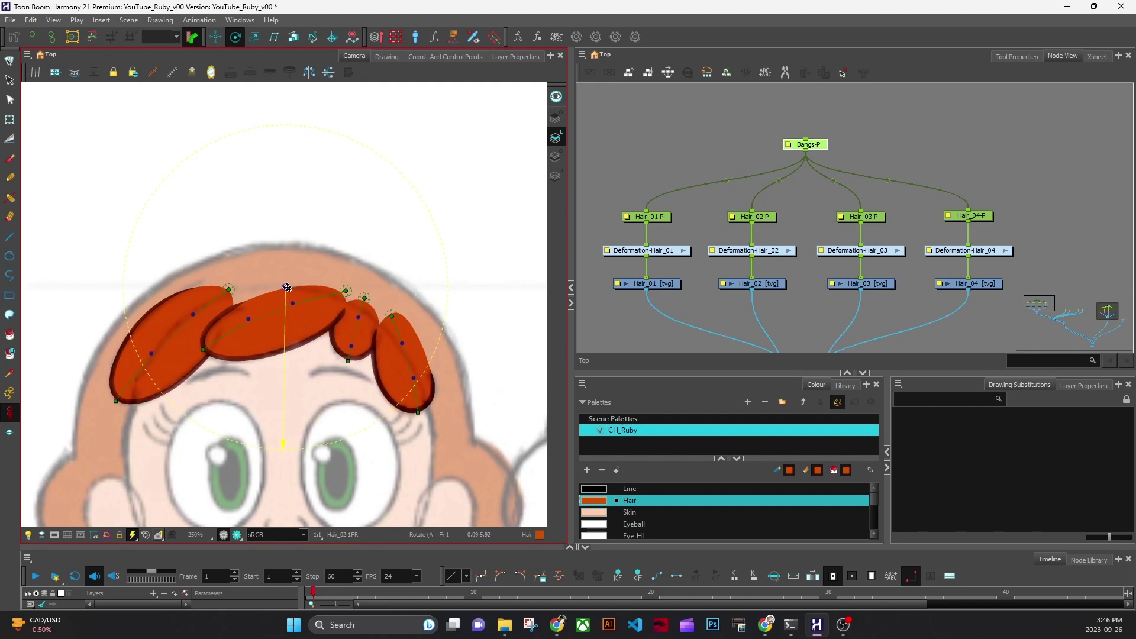
{"action": "left_click", "coordinate": [712, 319]}
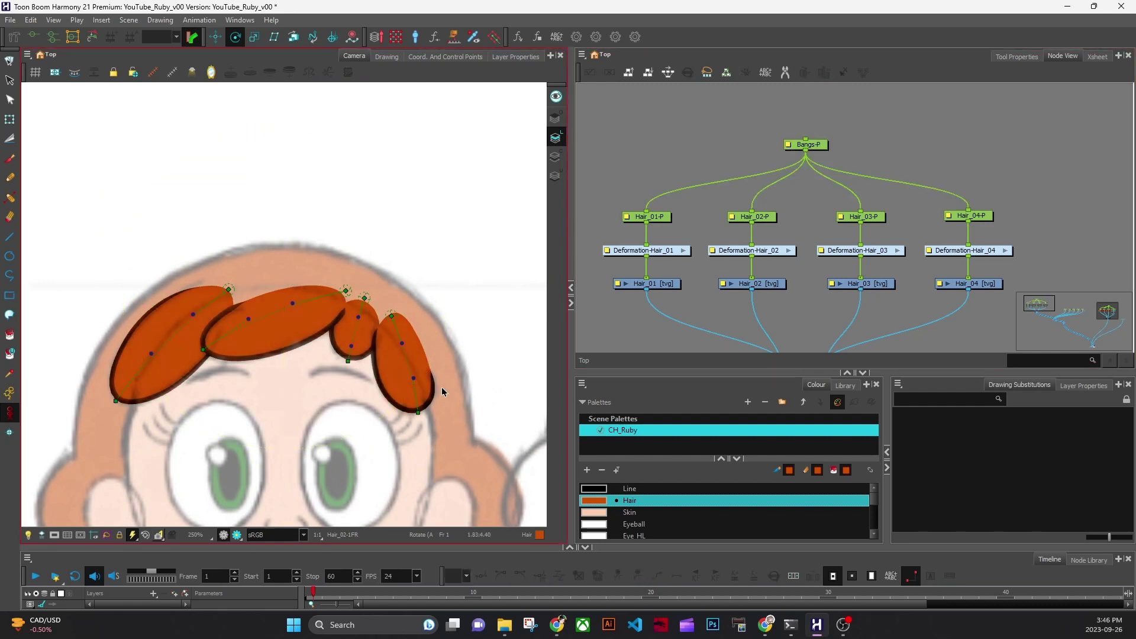
Review the pivots of the four hair pegs and Bangs-P, and check the layer properties of Bangs-P.
{"action": "scroll", "coordinate": [441, 387], "scroll_direction": "down", "scroll_amount": 3}
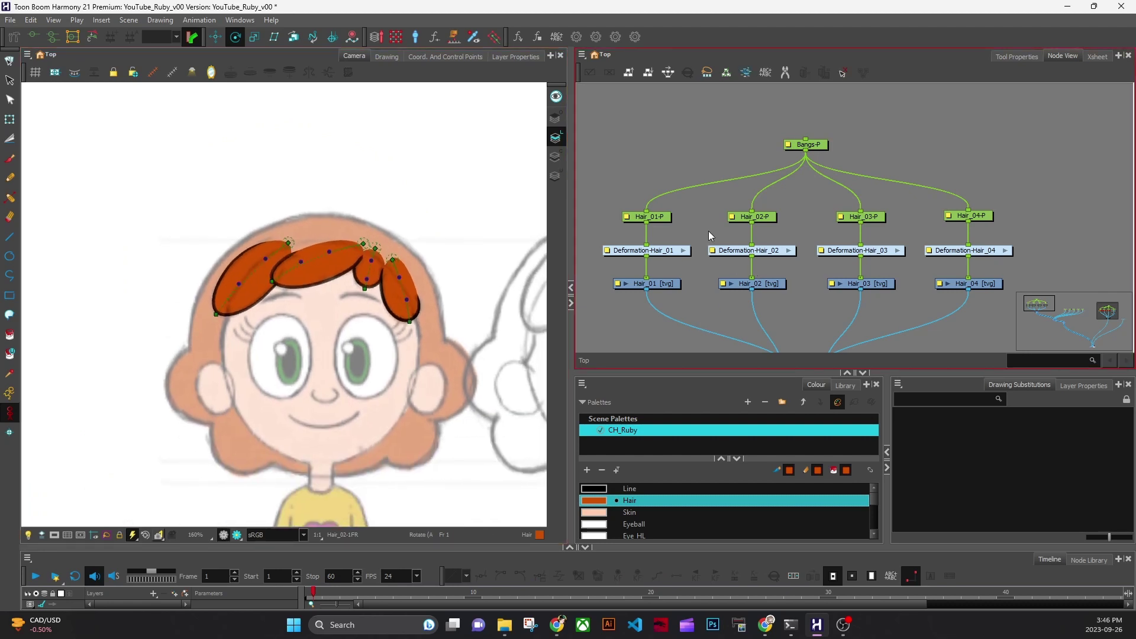
{"action": "left_click", "coordinate": [665, 219]}
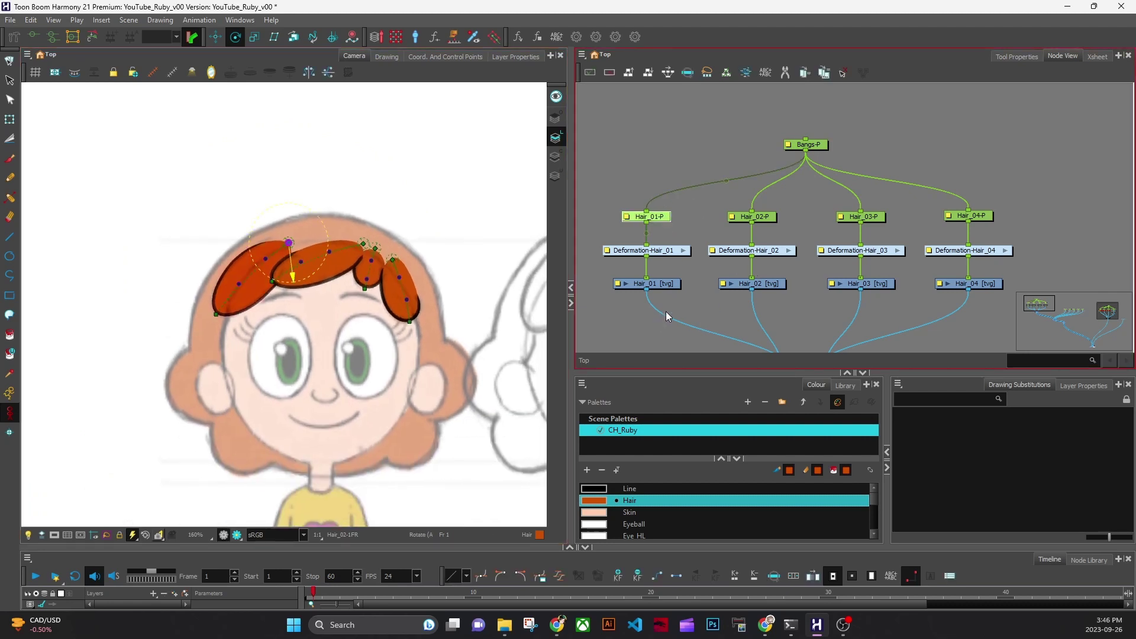
{"action": "left_click", "coordinate": [773, 219]}
{"action": "left_click", "coordinate": [881, 218]}
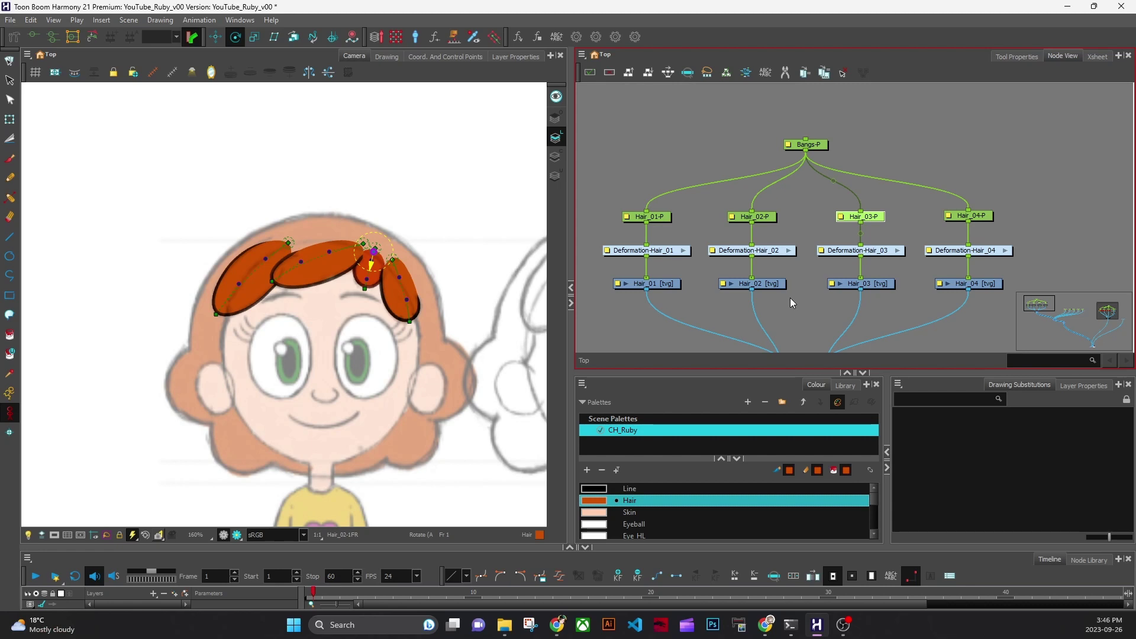
{"action": "left_click", "coordinate": [991, 216]}
{"action": "left_click", "coordinate": [823, 146]}
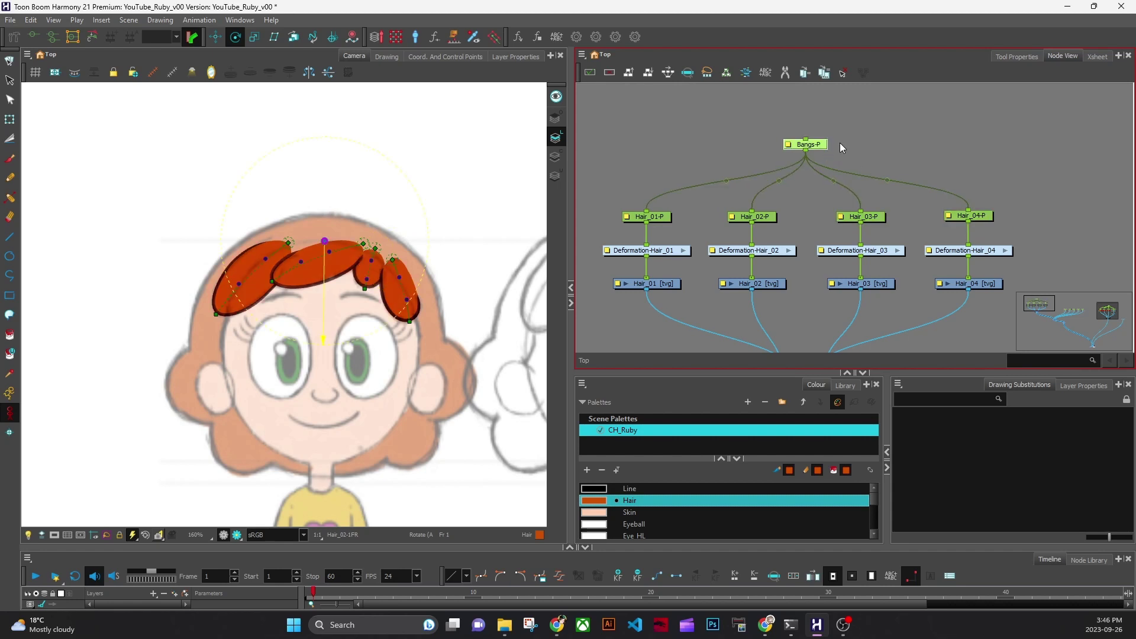
{"action": "left_click", "coordinate": [525, 55]}
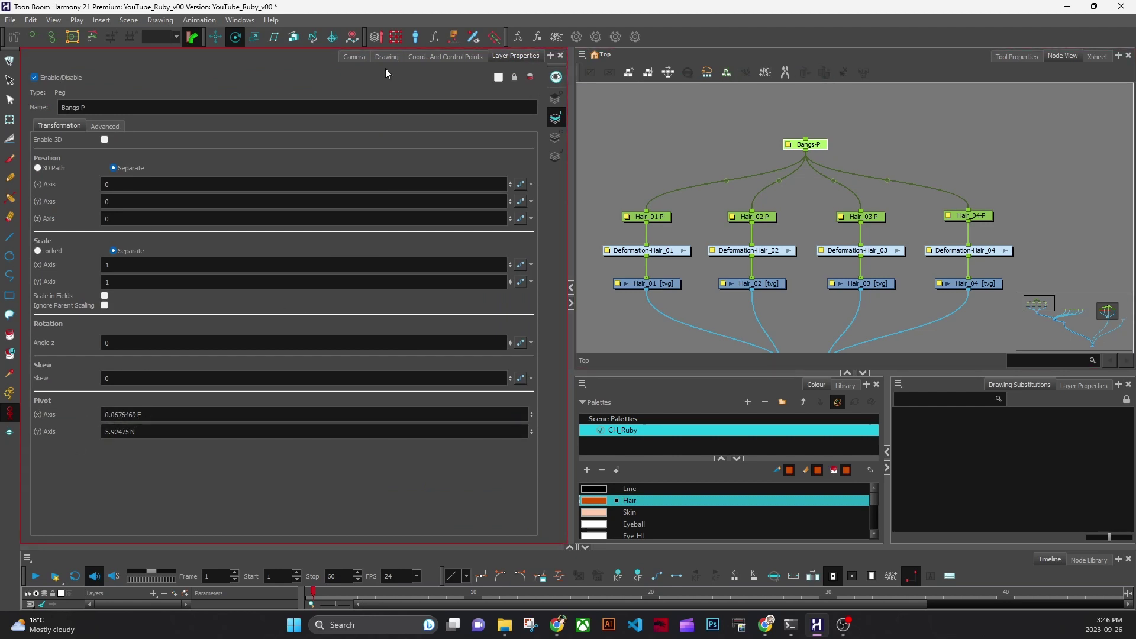
{"action": "left_click", "coordinate": [360, 57]}
{"action": "left_click", "coordinate": [355, 57]}
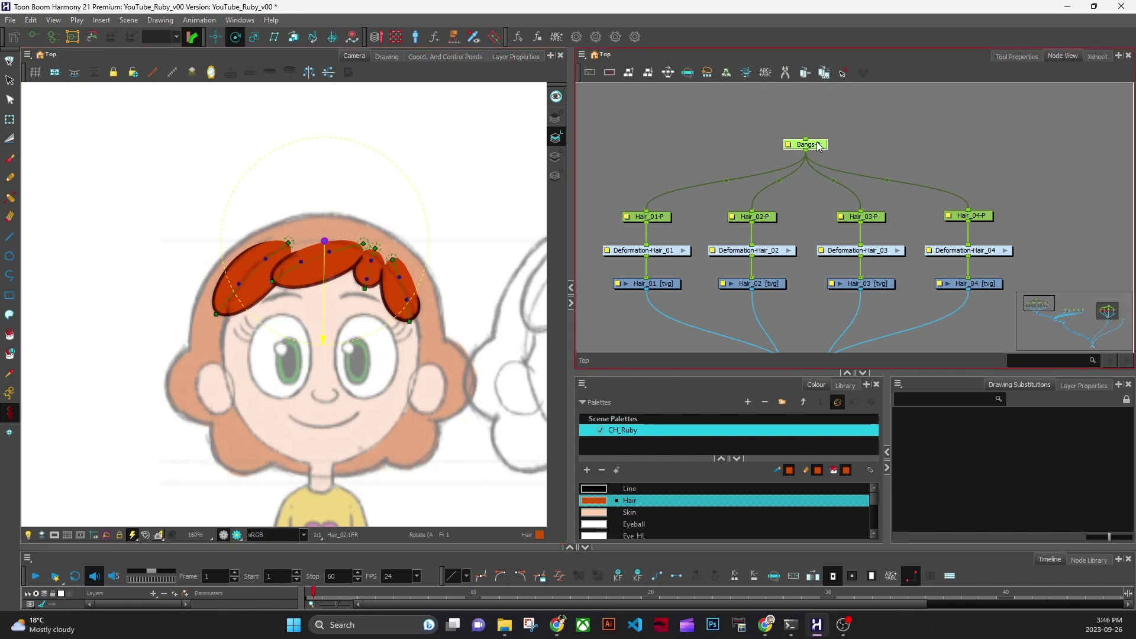
{"action": "left_click", "coordinate": [524, 57]}
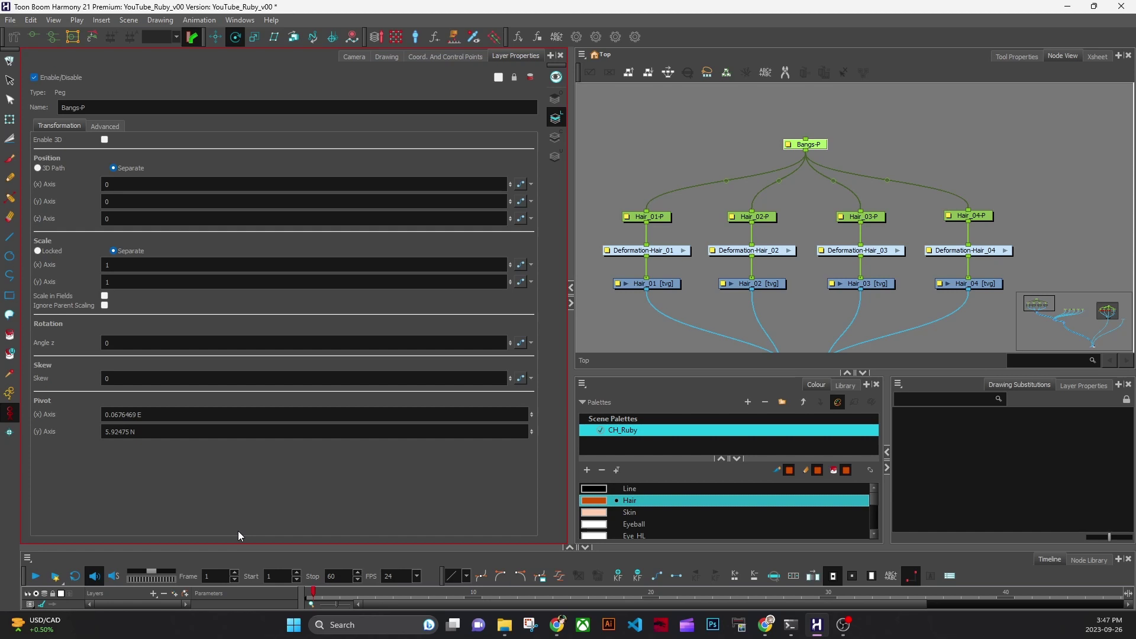
{"action": "left_click", "coordinate": [354, 57]}
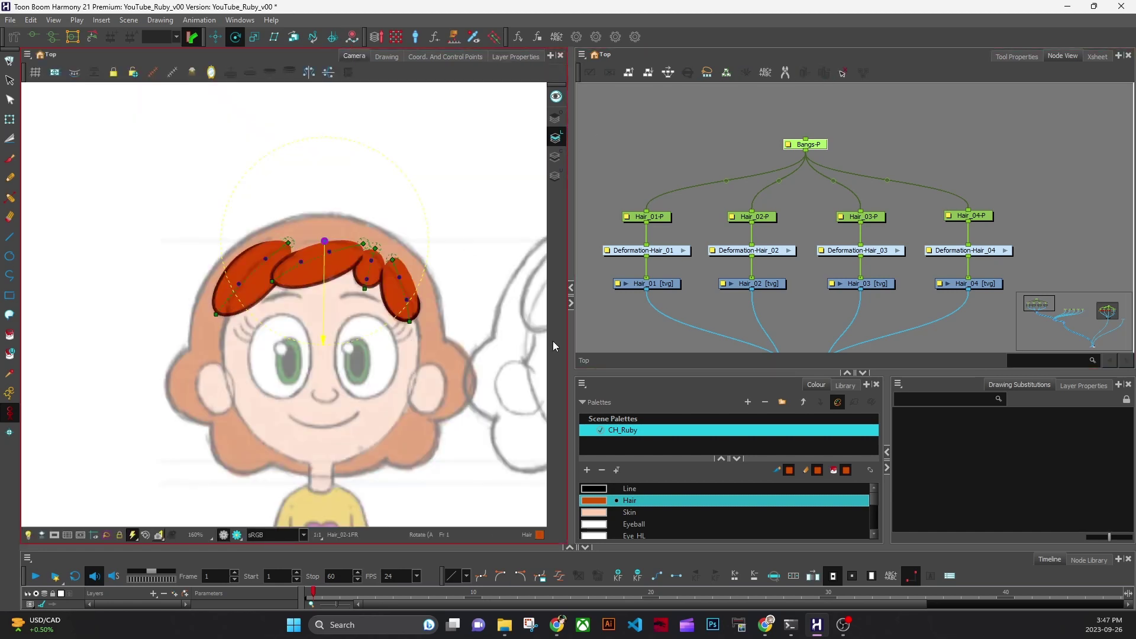
Locate the Hair_05 to Hair_09 pegs and drawings in the widened node network and select them together.
{"action": "left_click_drag", "start_coordinate": [758, 345], "coordinate": [698, 312]}
{"action": "left_click_drag", "start_coordinate": [571, 308], "coordinate": [505, 309]}
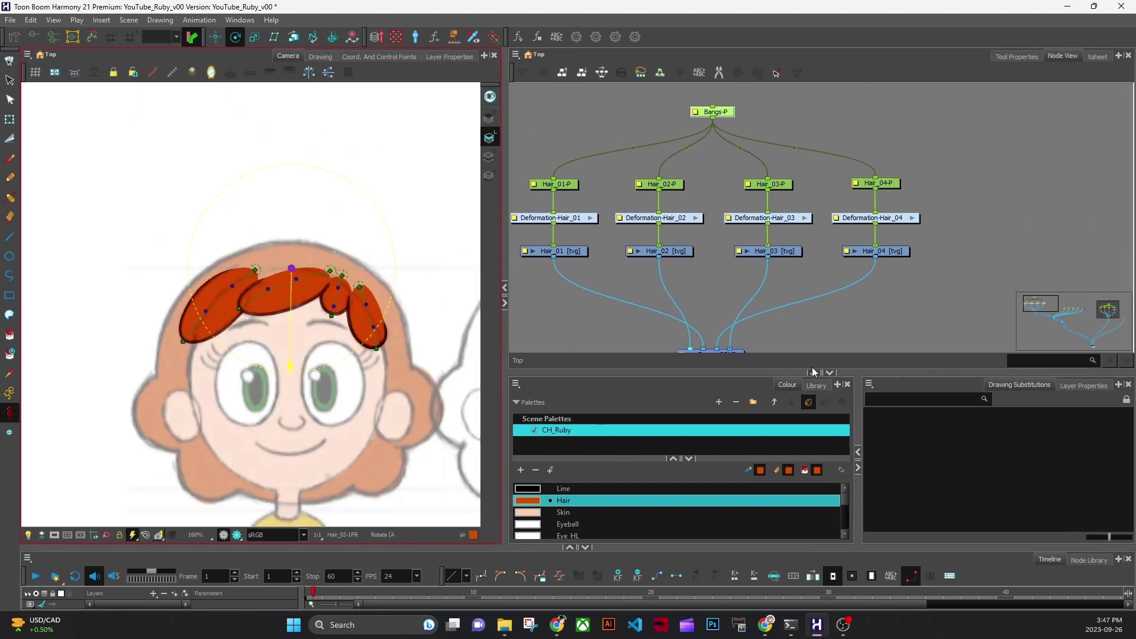
{"action": "left_click", "coordinate": [764, 375]}
{"action": "left_click_drag", "start_coordinate": [837, 325], "coordinate": [628, 312]}
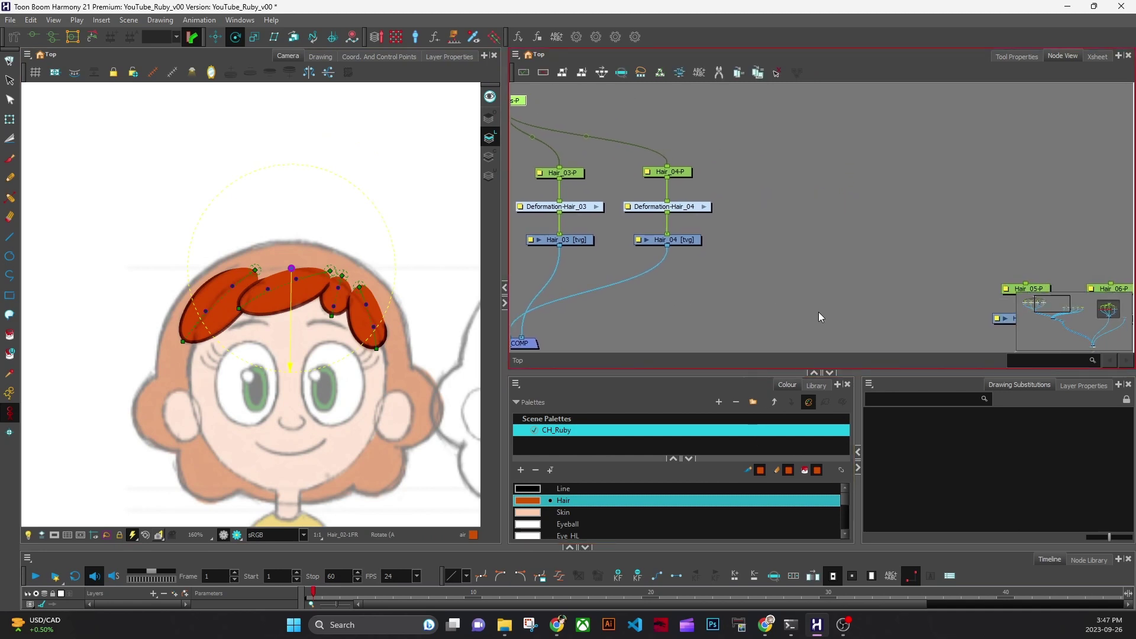
{"action": "scroll", "coordinate": [844, 332], "scroll_direction": "down", "scroll_amount": 2}
{"action": "left_click_drag", "start_coordinate": [844, 335], "coordinate": [613, 250]}
{"action": "left_click_drag", "start_coordinate": [680, 191], "coordinate": [1013, 298]}
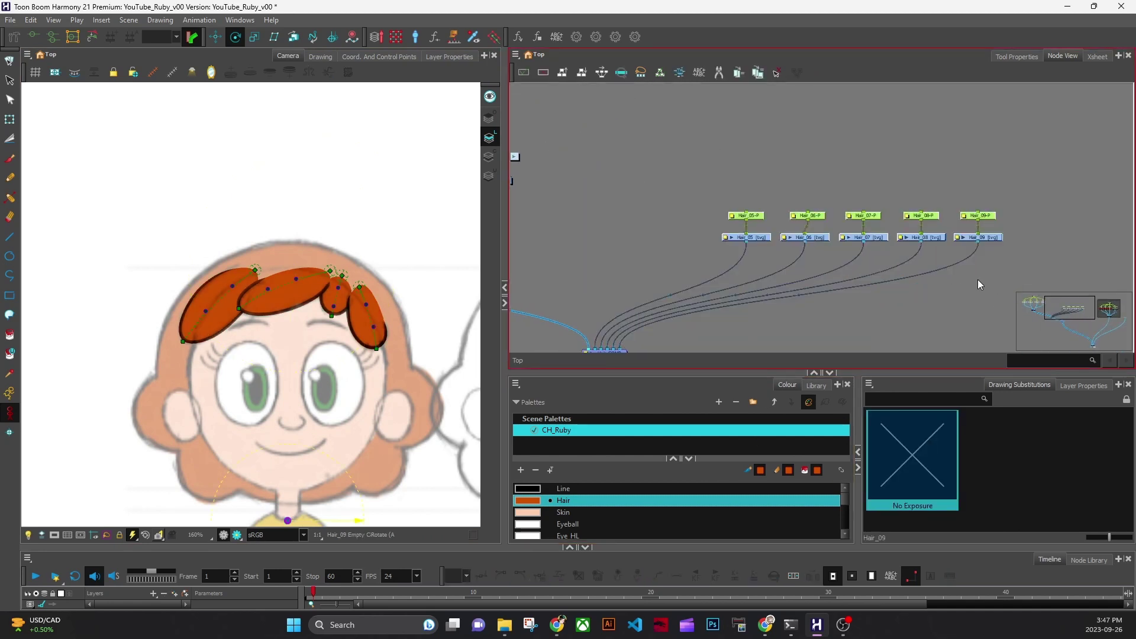
{"action": "left_click_drag", "start_coordinate": [922, 291], "coordinate": [903, 196]}
{"action": "left_click_drag", "start_coordinate": [616, 290], "coordinate": [566, 316]}
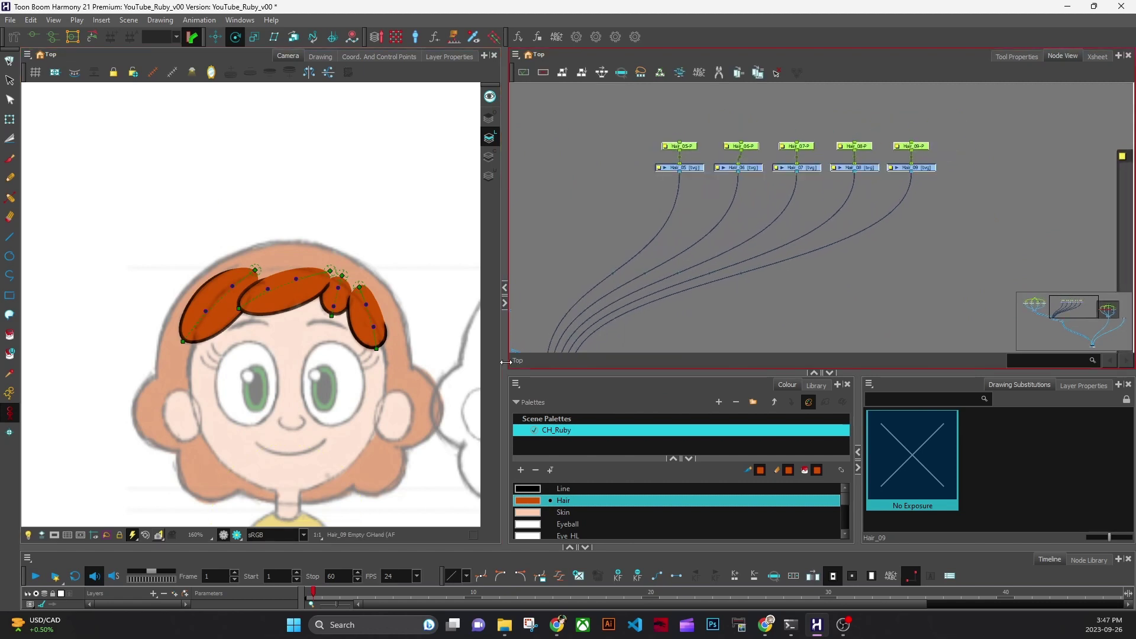
Select the Hair_05 drawing node and widen the Camera view around Ruby's head.
{"action": "left_click_drag", "start_coordinate": [499, 354], "coordinate": [528, 354]}
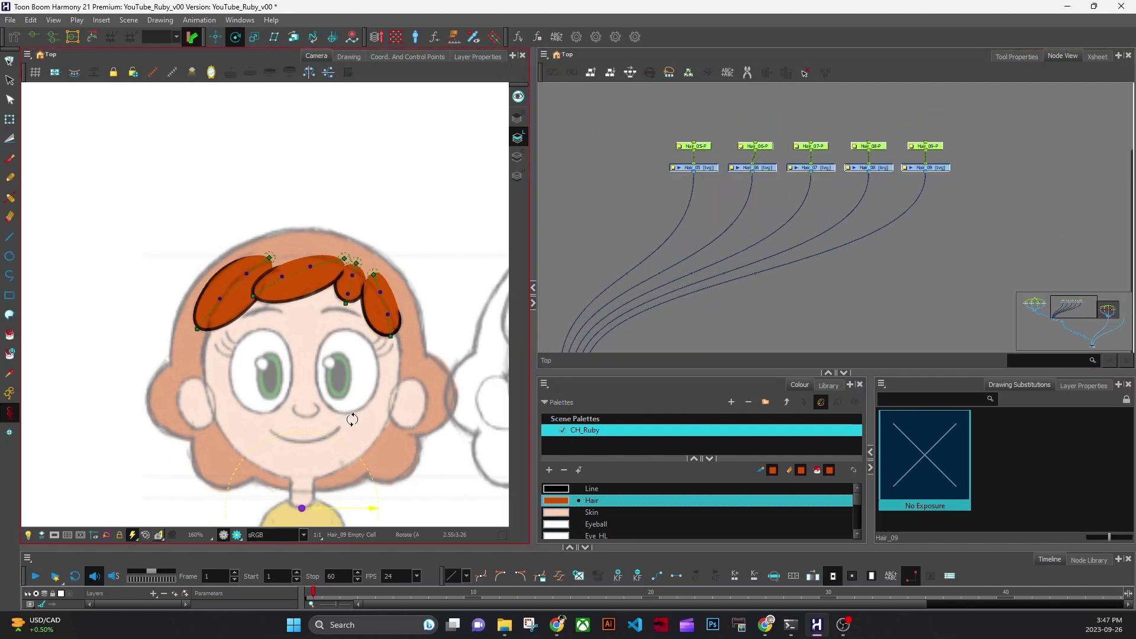
{"action": "scroll", "coordinate": [350, 423], "scroll_direction": "up", "scroll_amount": 2}
{"action": "mouse_move", "coordinate": [388, 323]}
{"action": "left_mouse_down"}
{"action": "mouse_move", "coordinate": [349, 380]}
{"action": "mouse_move", "coordinate": [379, 316]}
{"action": "left_mouse_up"}
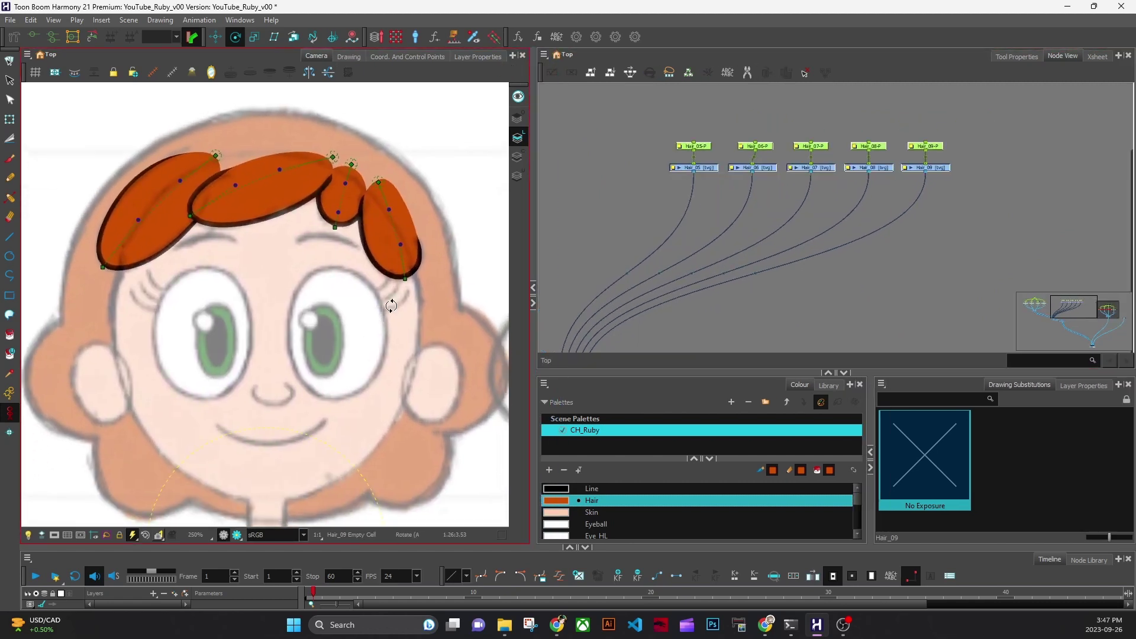
{"action": "scroll", "coordinate": [799, 272], "scroll_direction": "down", "scroll_amount": 1}
{"action": "left_click_drag", "start_coordinate": [796, 247], "coordinate": [859, 314]}
{"action": "left_click", "coordinate": [721, 237]}
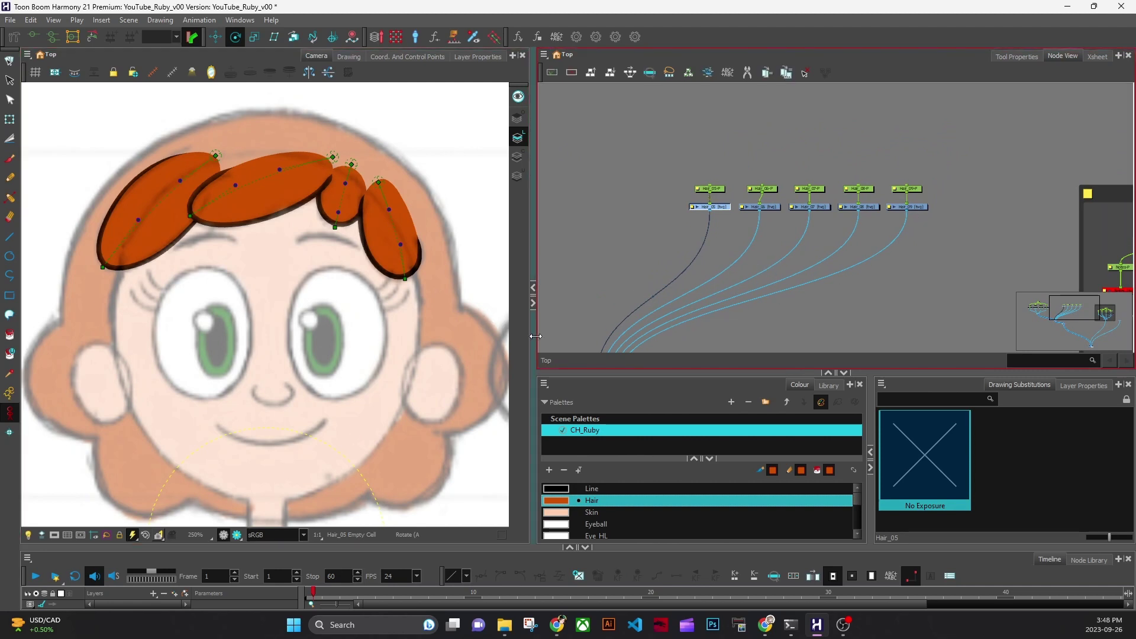
{"action": "left_click_drag", "start_coordinate": [534, 338], "coordinate": [617, 337]}
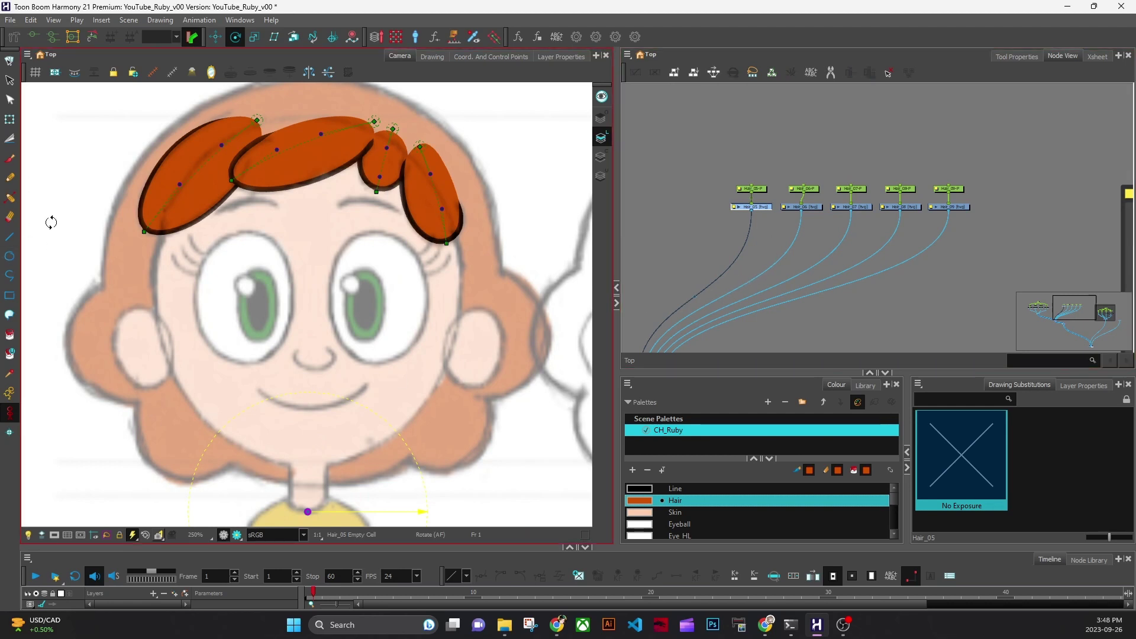
{"action": "left_click_drag", "start_coordinate": [499, 384], "coordinate": [495, 408]}
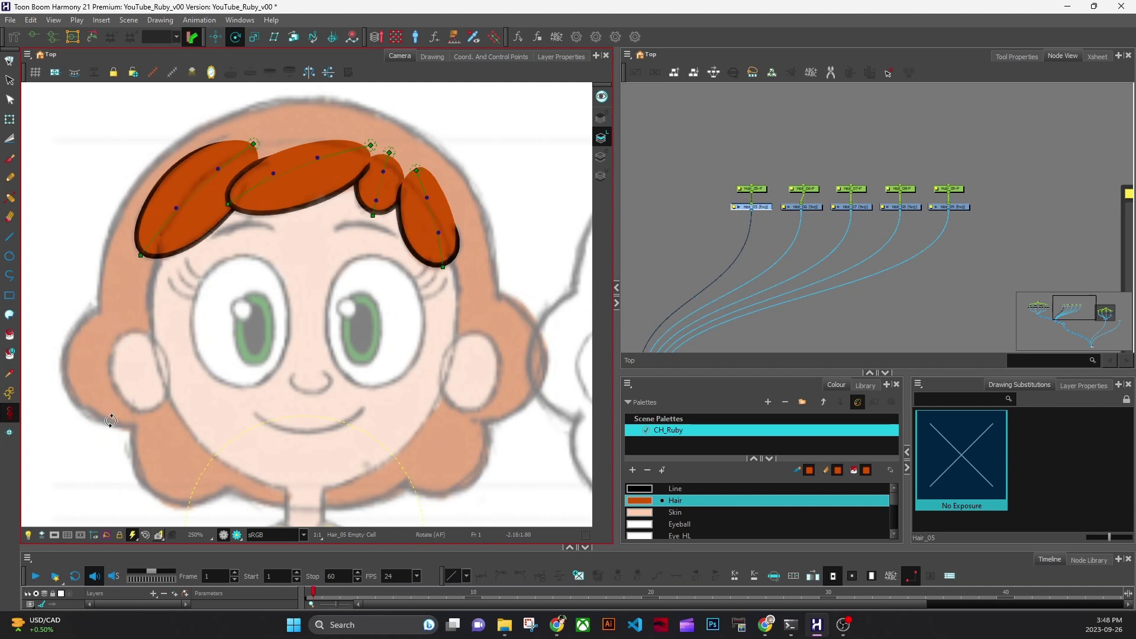
Draw a circle around Ruby's head with the Ellipse tool on Hair_05's Line Art layer, using the black Line colour.
{"action": "left_click", "coordinate": [10, 256]}
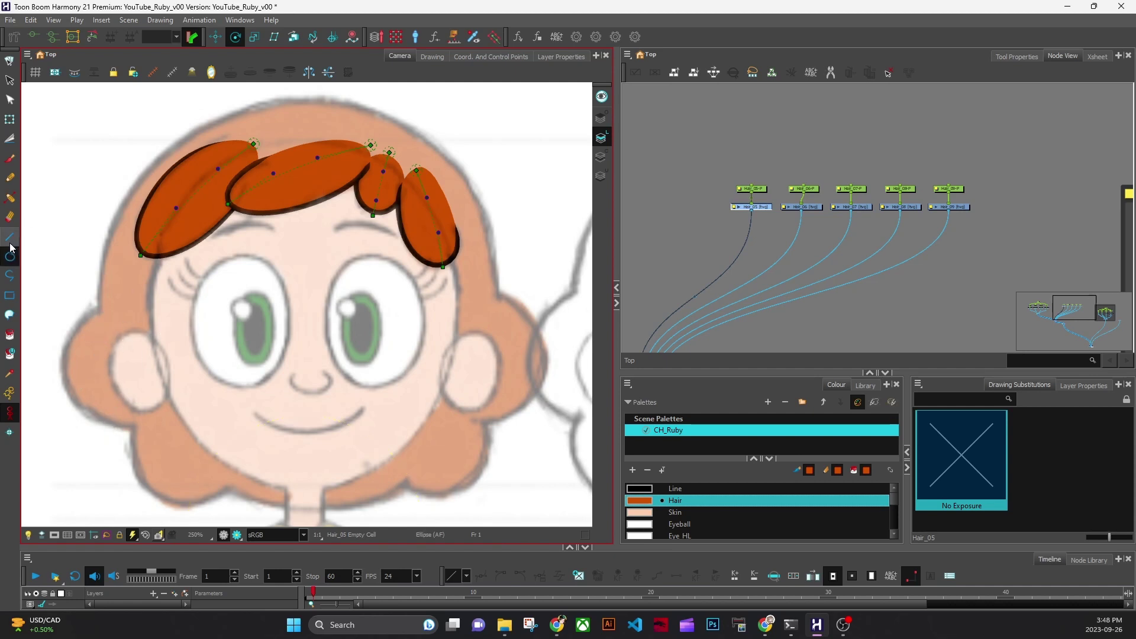
{"action": "left_click", "coordinate": [685, 489]}
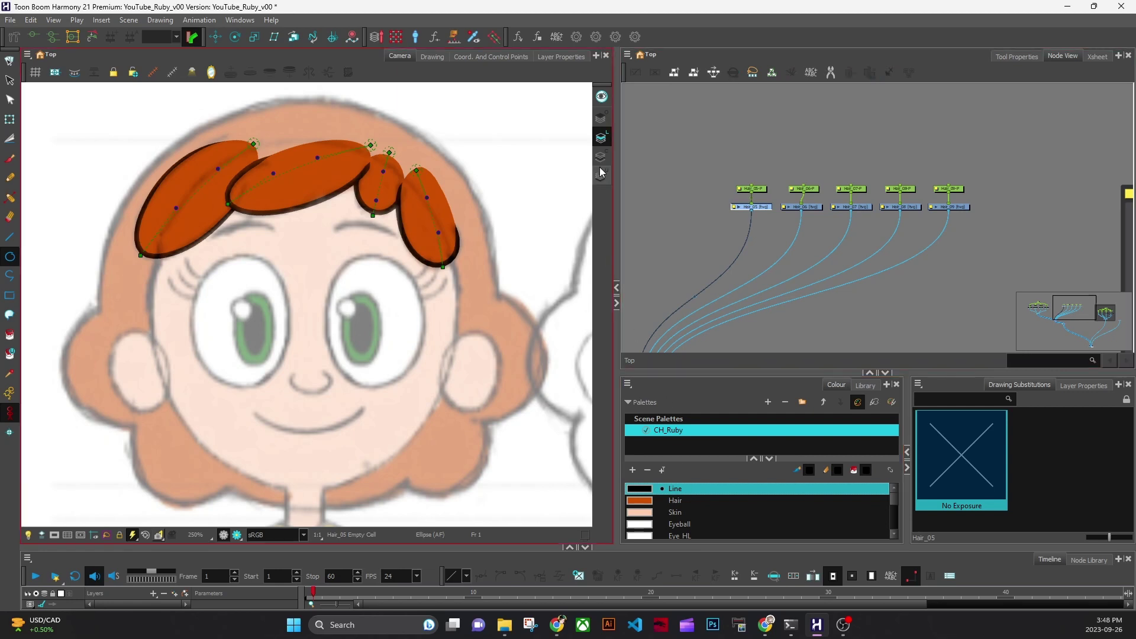
{"action": "left_click", "coordinate": [602, 138]}
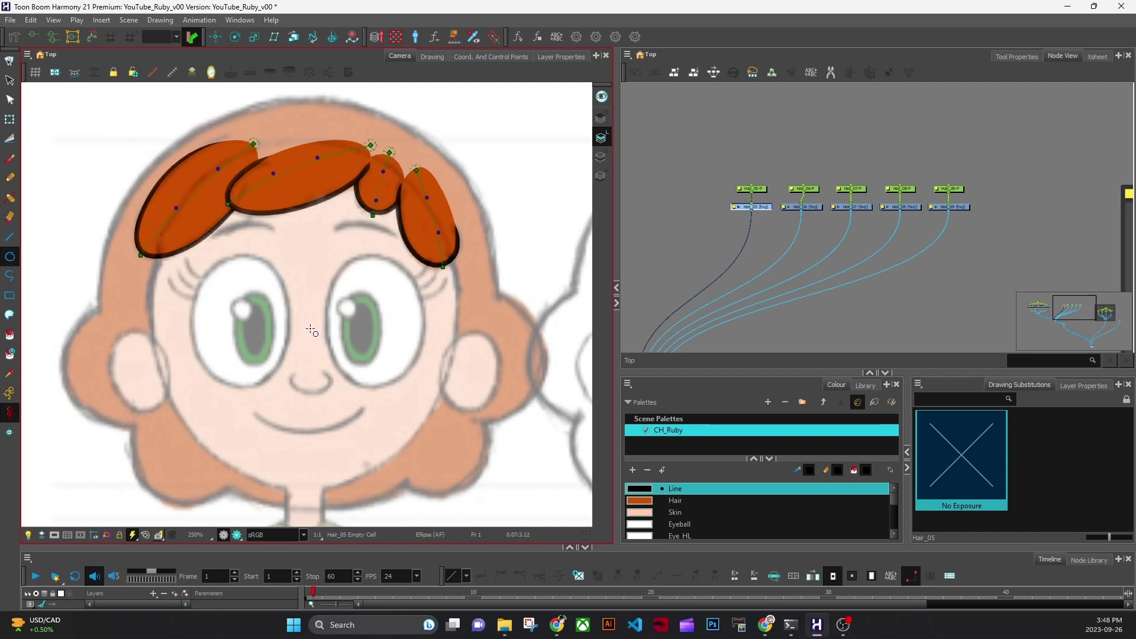
{"action": "mouse_move", "coordinate": [311, 330]}
{"action": "left_mouse_down"}
{"action": "mouse_move", "coordinate": [462, 474]}
{"action": "mouse_move", "coordinate": [519, 488]}
{"action": "mouse_move", "coordinate": [529, 464]}
{"action": "left_mouse_up"}
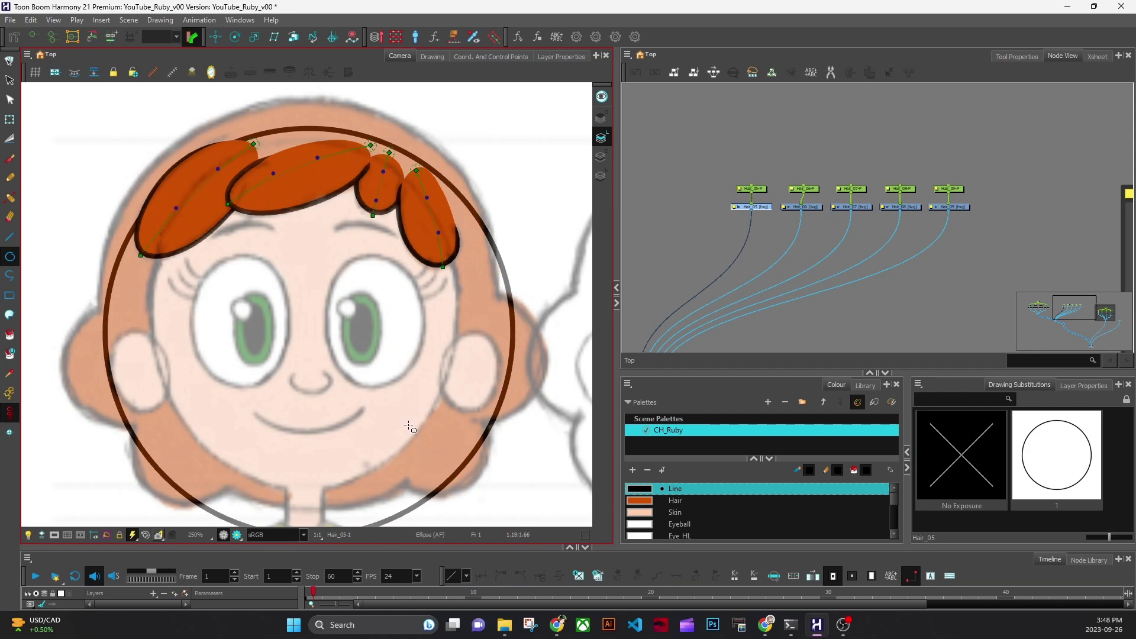
Select the whole Hair_05 circle and move it so its outline fits the reference hair around Ruby's head.
{"action": "key", "text": "alt+s"}
{"action": "key", "text": "ctrl+a"}
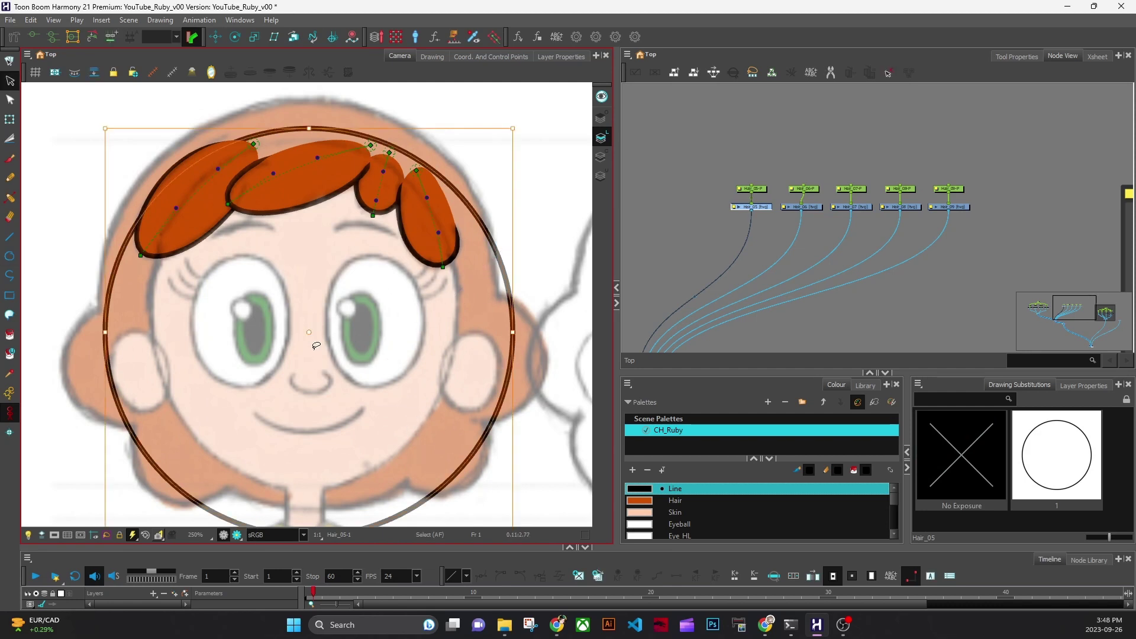
{"action": "left_click_drag", "start_coordinate": [312, 344], "coordinate": [314, 315]}
{"action": "left_click", "coordinate": [315, 303]}
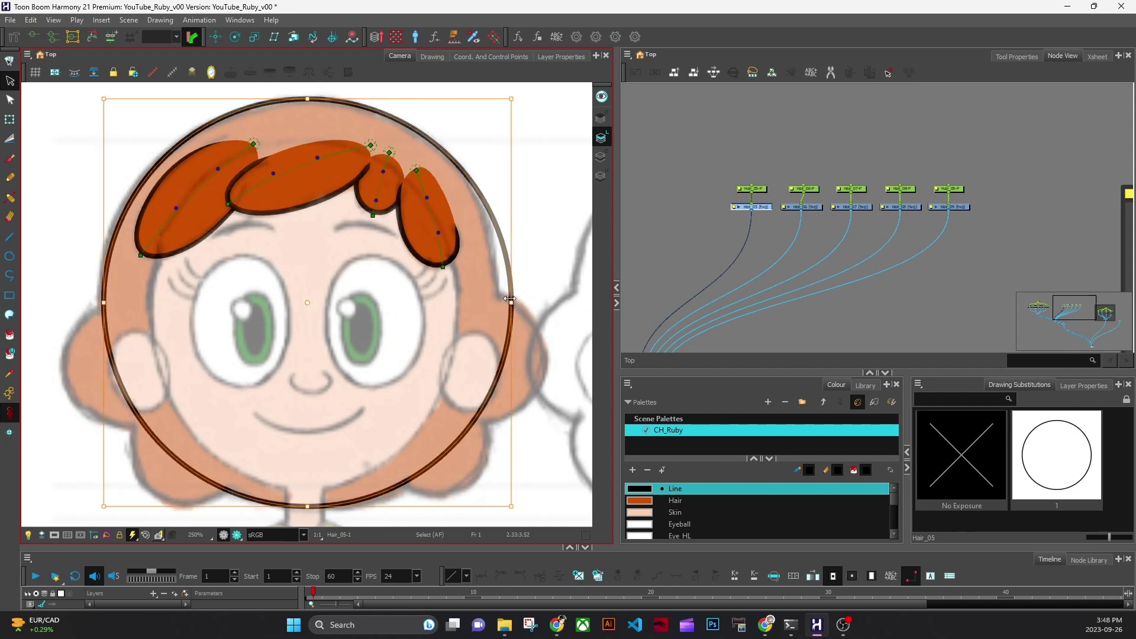
{"action": "left_click_drag", "start_coordinate": [310, 312], "coordinate": [304, 317]}
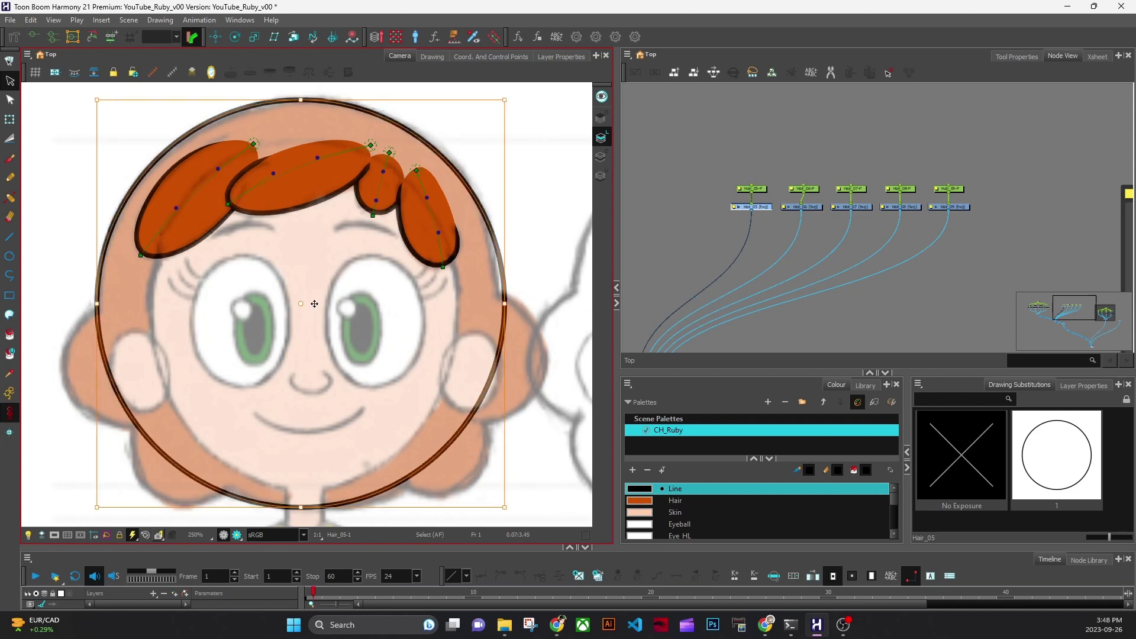
{"action": "left_click_drag", "start_coordinate": [504, 305], "coordinate": [506, 304]}
{"action": "left_click", "coordinate": [505, 304]}
Fill the circle on Hair_05's Colour Art layer with the Hair colour, matching the Line Art outline.
{"action": "left_click", "coordinate": [604, 160]}
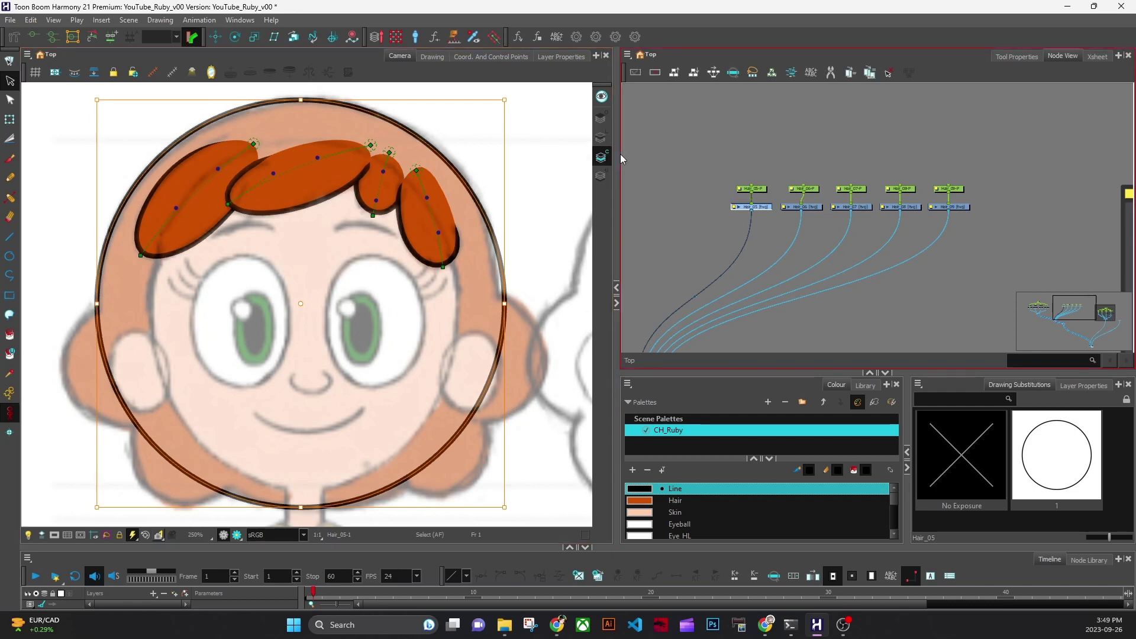
{"action": "key", "text": "alt+i"}
{"action": "left_click", "coordinate": [675, 500]}
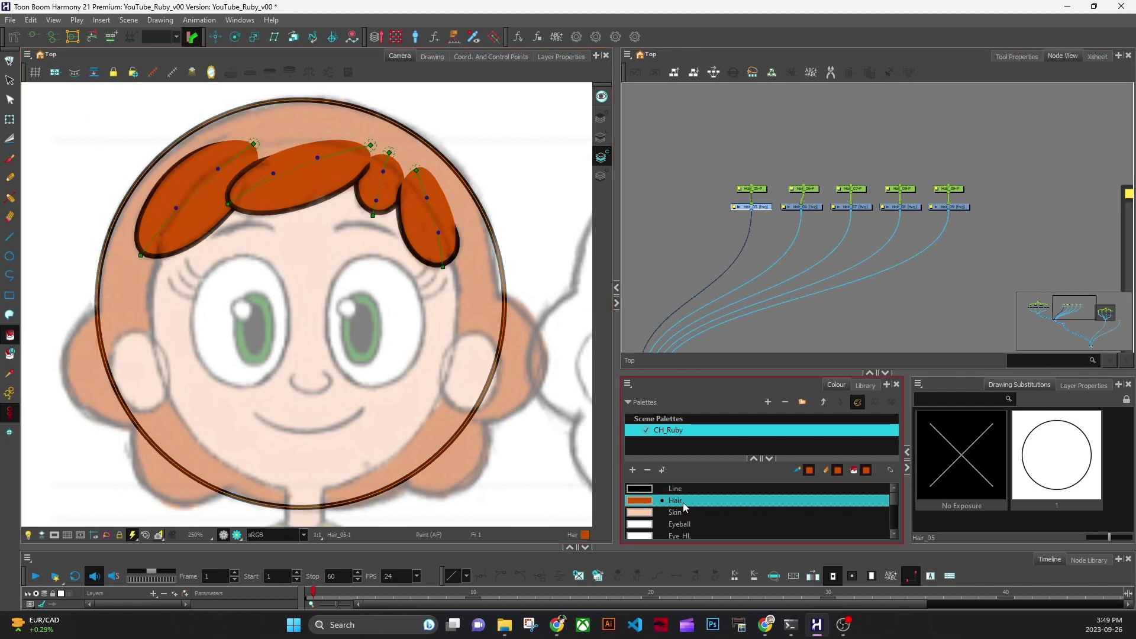
{"action": "key", "text": "k"}
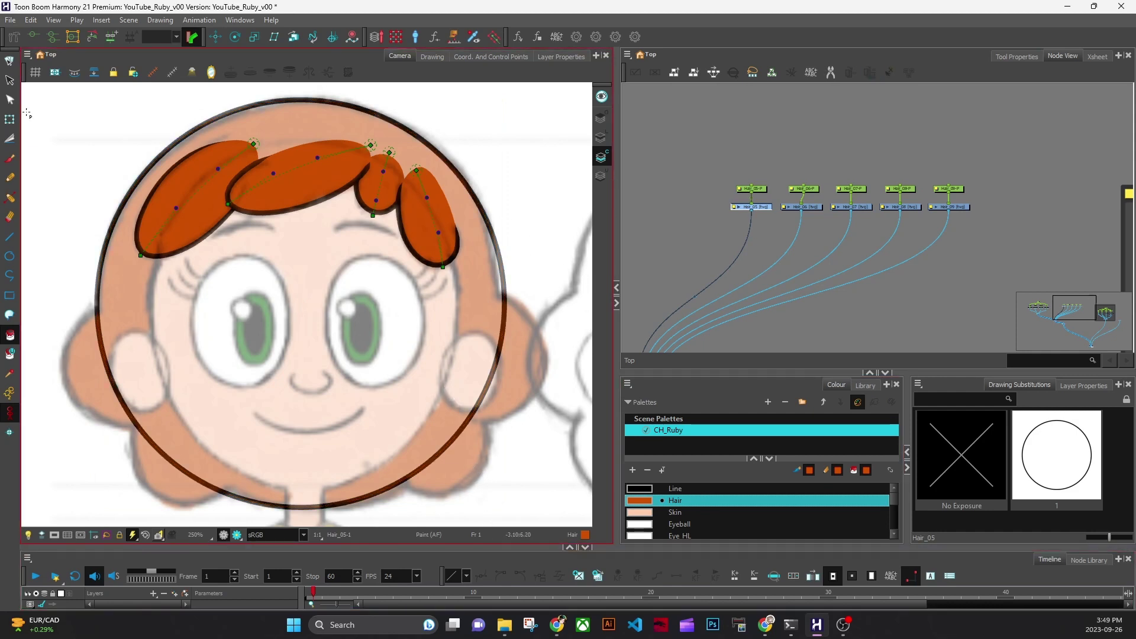
{"action": "left_click", "coordinate": [10, 100]}
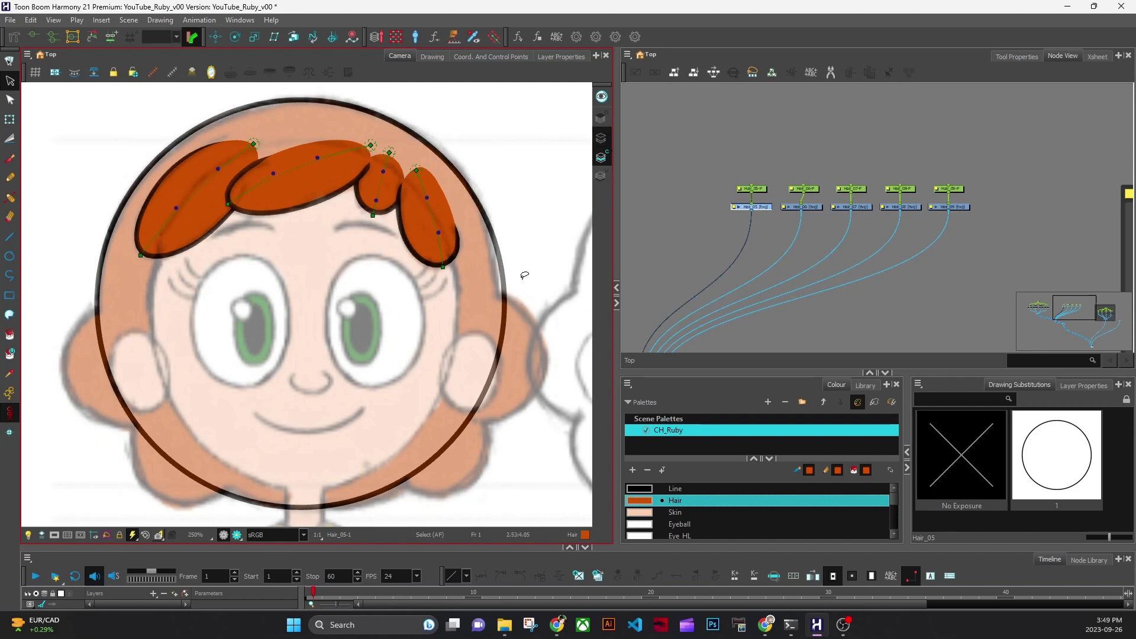
{"action": "left_click", "coordinate": [422, 369]}
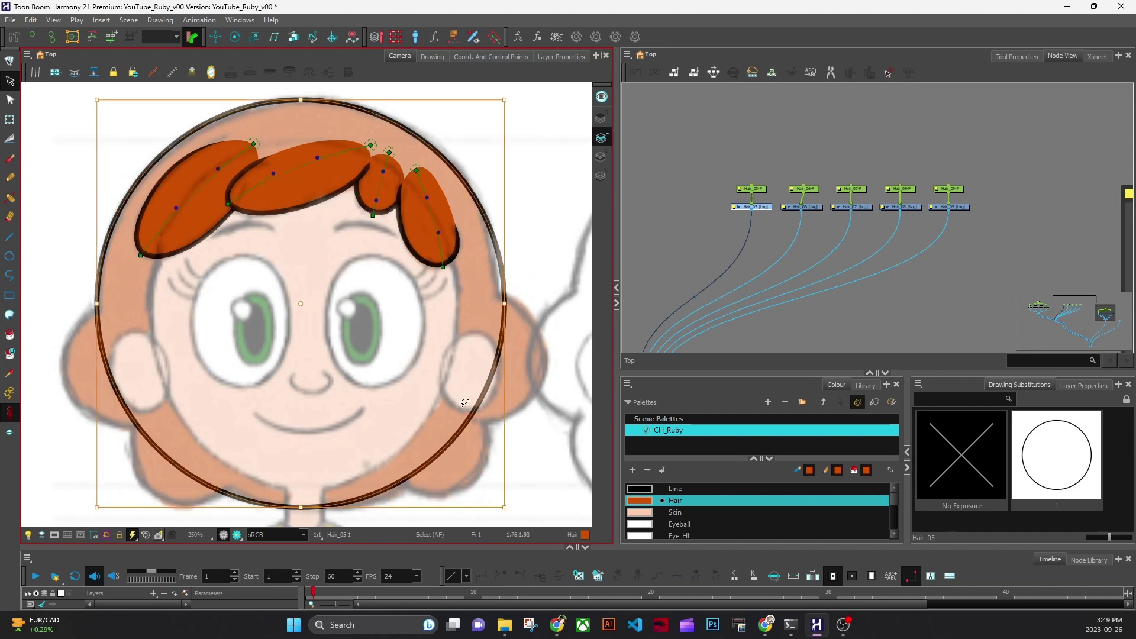
{"action": "left_click", "coordinate": [601, 157]}
{"action": "left_click", "coordinate": [10, 335]}
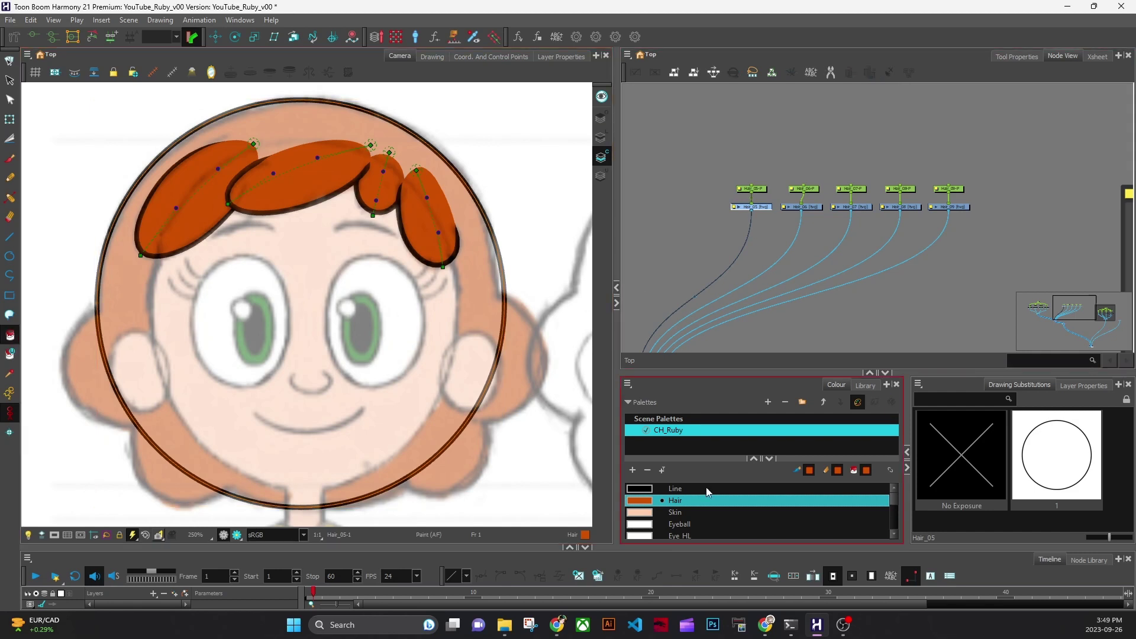
{"action": "left_click", "coordinate": [434, 395]}
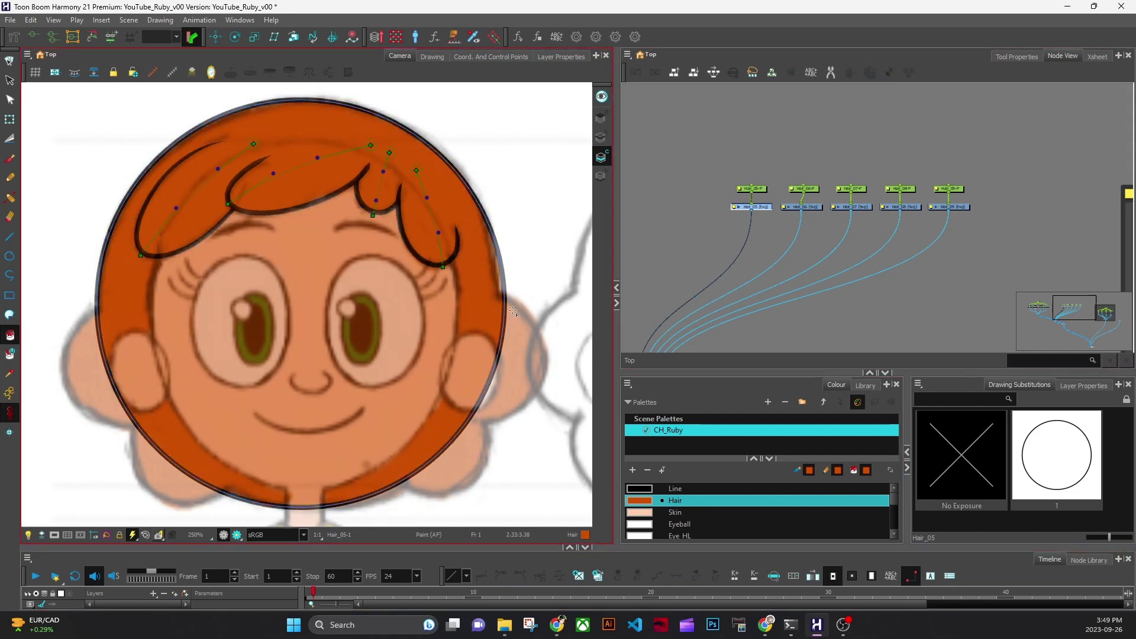
Rename the exposed Hair_05 drawing as 1FR.
{"action": "left_click", "coordinate": [792, 295]}
{"action": "mouse_move", "coordinate": [825, 320]}
{"action": "left_mouse_down"}
{"action": "mouse_move", "coordinate": [911, 271]}
{"action": "mouse_move", "coordinate": [851, 271]}
{"action": "left_mouse_up"}
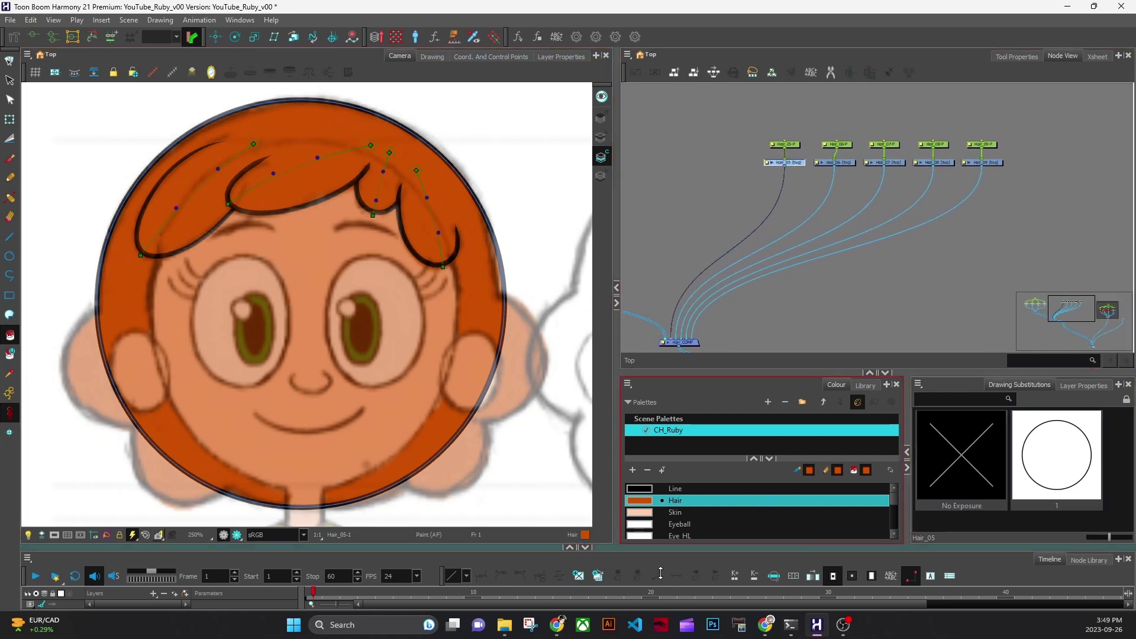
{"action": "left_click_drag", "start_coordinate": [619, 548], "coordinate": [616, 515]}
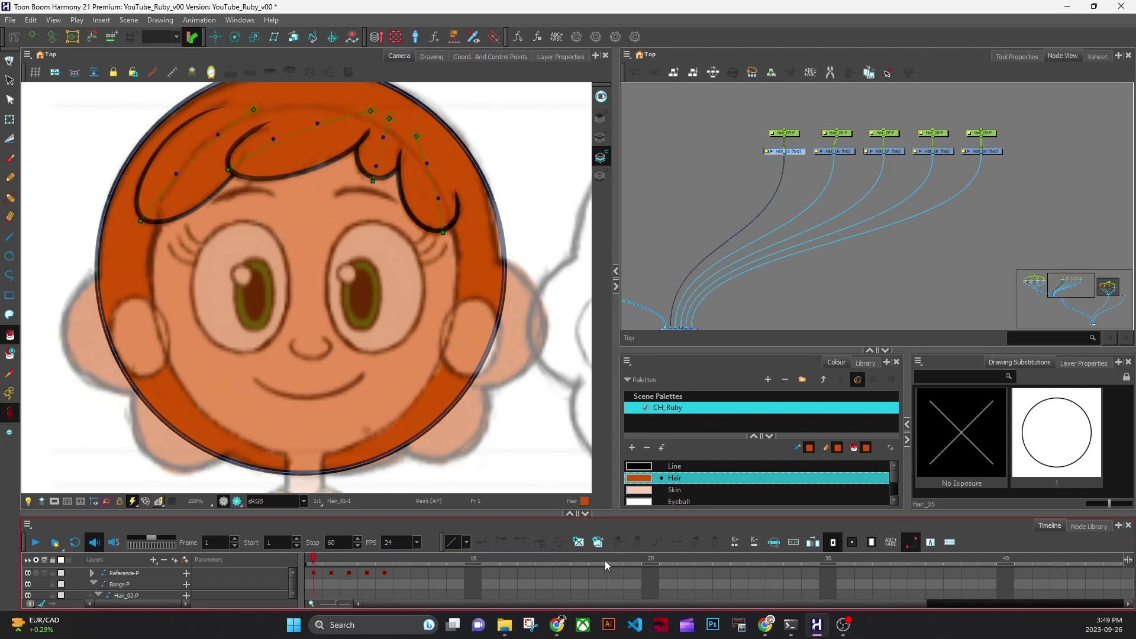
{"action": "key", "text": "ctrl+d"}
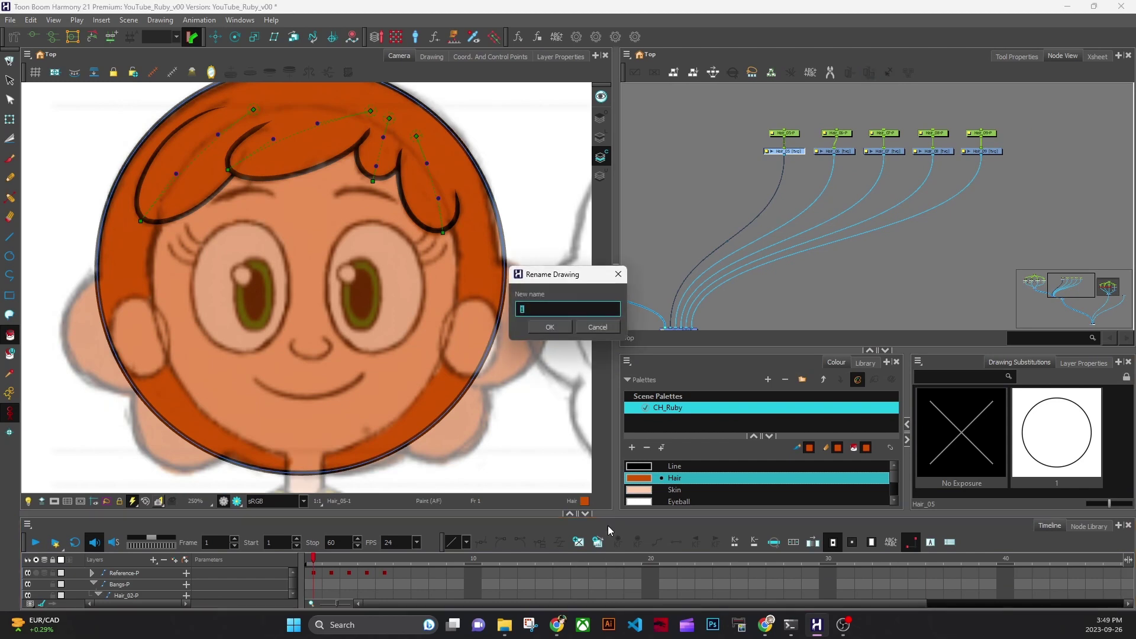
{"action": "key", "text": "Return"}
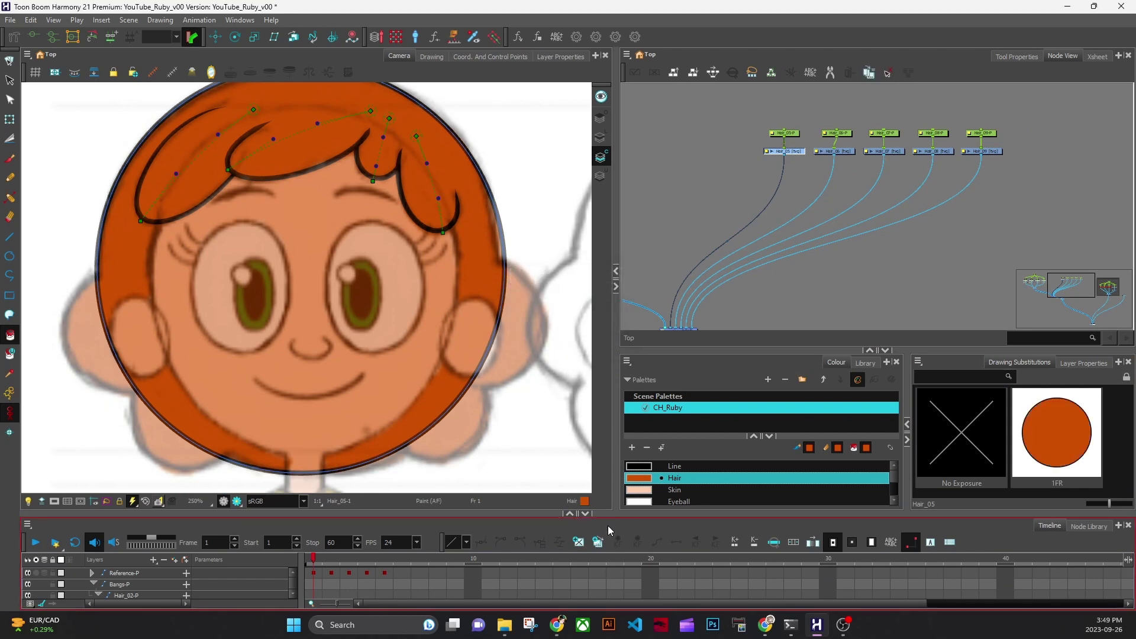
Examine the other head angles on Ruby's turnaround reference, from the three-quarter view to the back view.
{"action": "scroll", "coordinate": [431, 349], "scroll_direction": "down", "scroll_amount": 4}
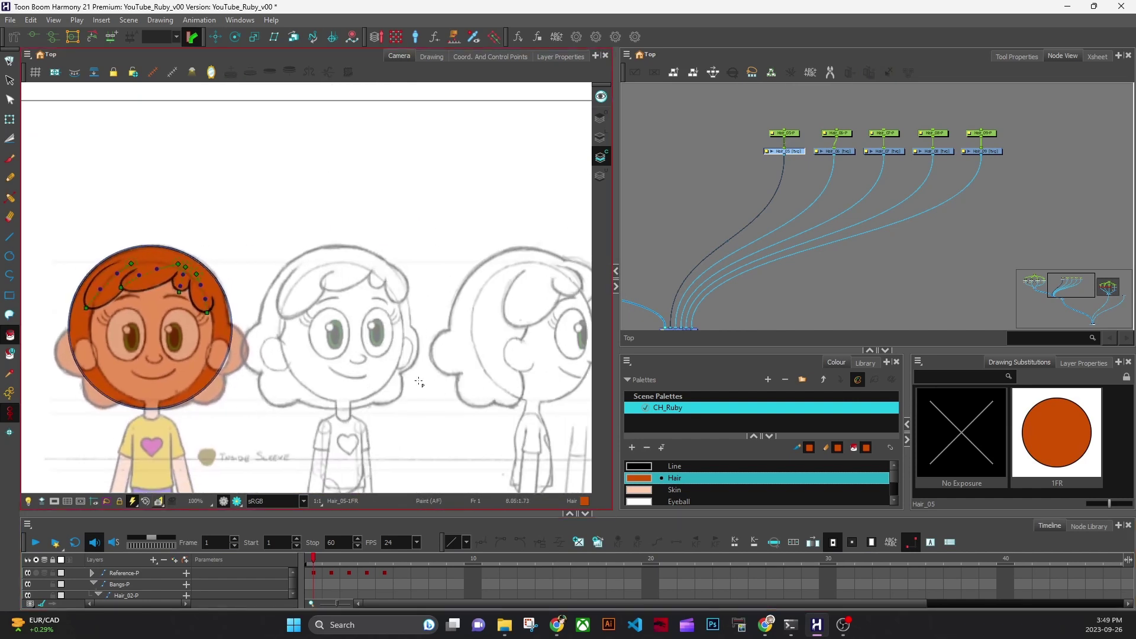
{"action": "mouse_move", "coordinate": [497, 440]}
{"action": "left_mouse_down"}
{"action": "mouse_move", "coordinate": [237, 443]}
{"action": "mouse_move", "coordinate": [312, 457]}
{"action": "left_mouse_up"}
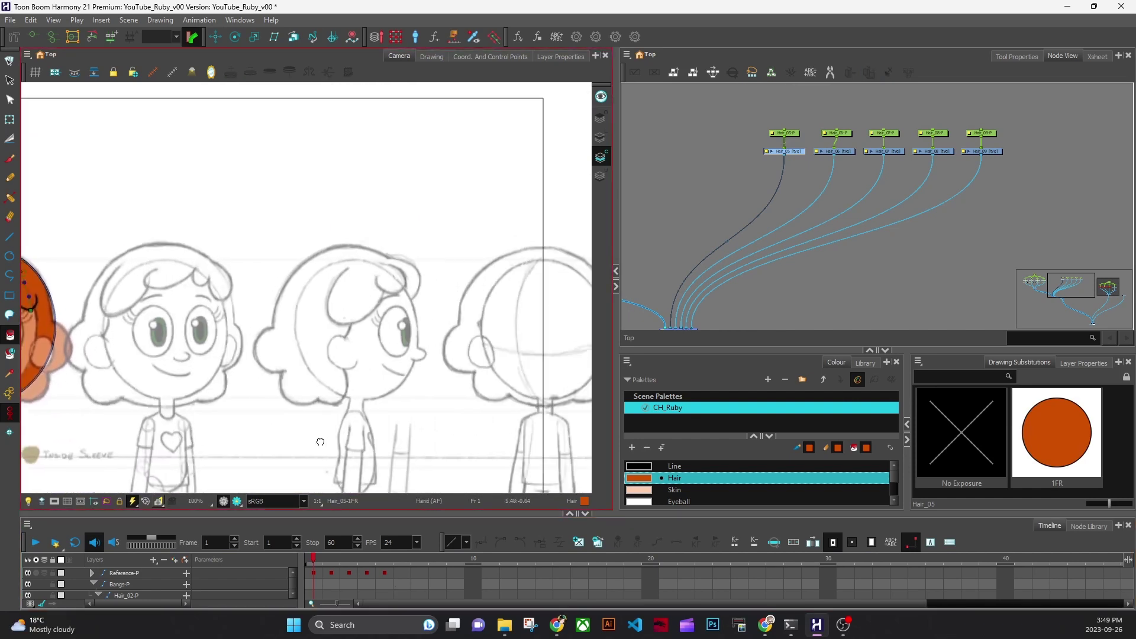
{"action": "mouse_move", "coordinate": [528, 431]}
{"action": "left_mouse_down"}
{"action": "mouse_move", "coordinate": [248, 451]}
{"action": "mouse_move", "coordinate": [533, 439]}
{"action": "left_mouse_up"}
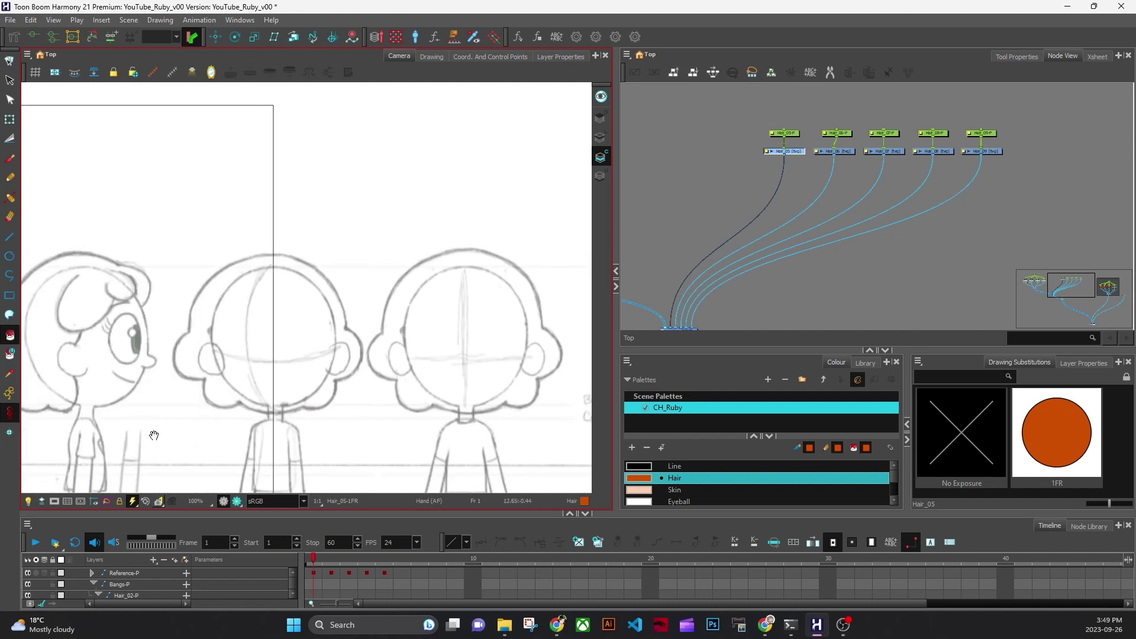
{"action": "left_click_drag", "start_coordinate": [153, 435], "coordinate": [551, 430]}
{"action": "left_click_drag", "start_coordinate": [287, 405], "coordinate": [487, 409]}
{"action": "left_click", "coordinate": [826, 116]}
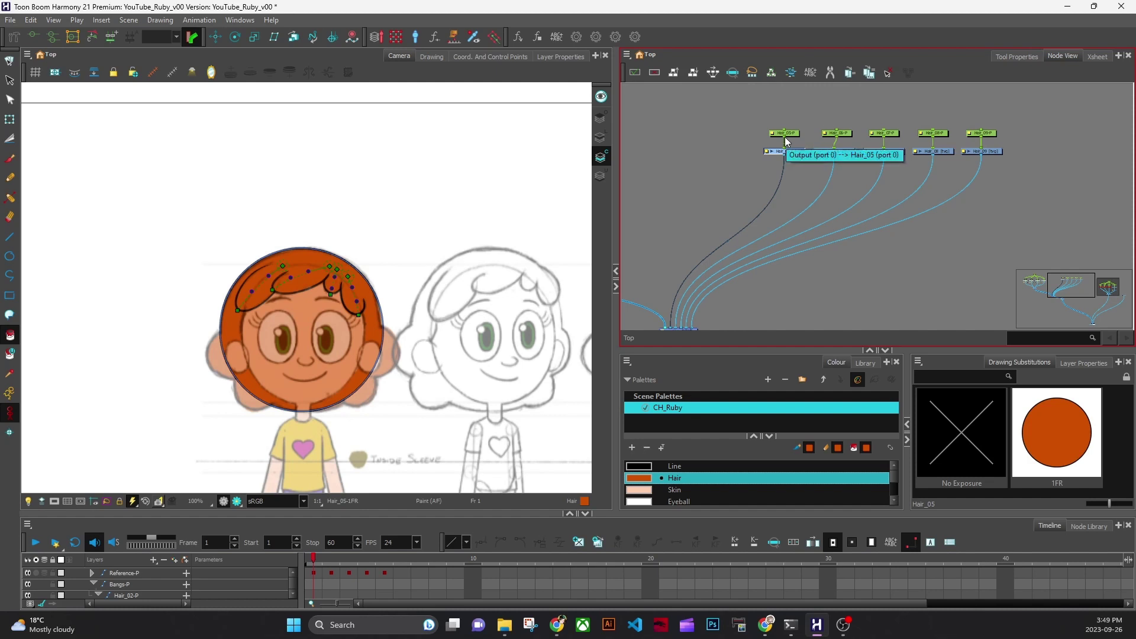
{"action": "left_click", "coordinate": [409, 376]}
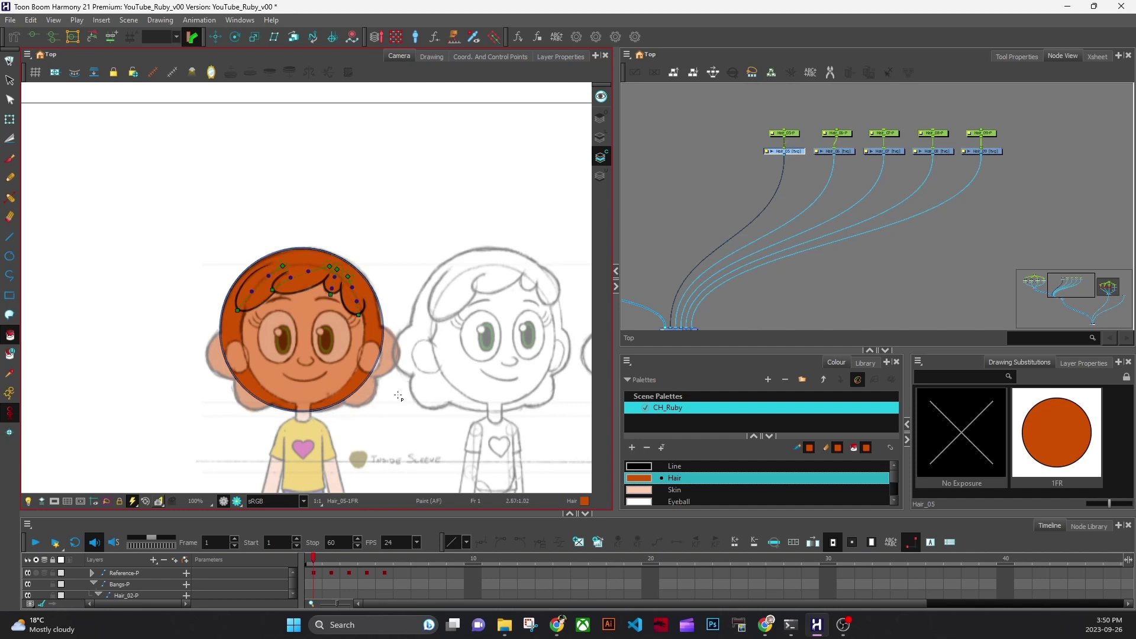
Move the Hair_05 peg and drawing nodes away from the other hair nodes and save the scene.
{"action": "left_click_drag", "start_coordinate": [747, 120], "coordinate": [735, 179]}
{"action": "scroll", "coordinate": [302, 393], "scroll_direction": "up", "scroll_amount": 1}
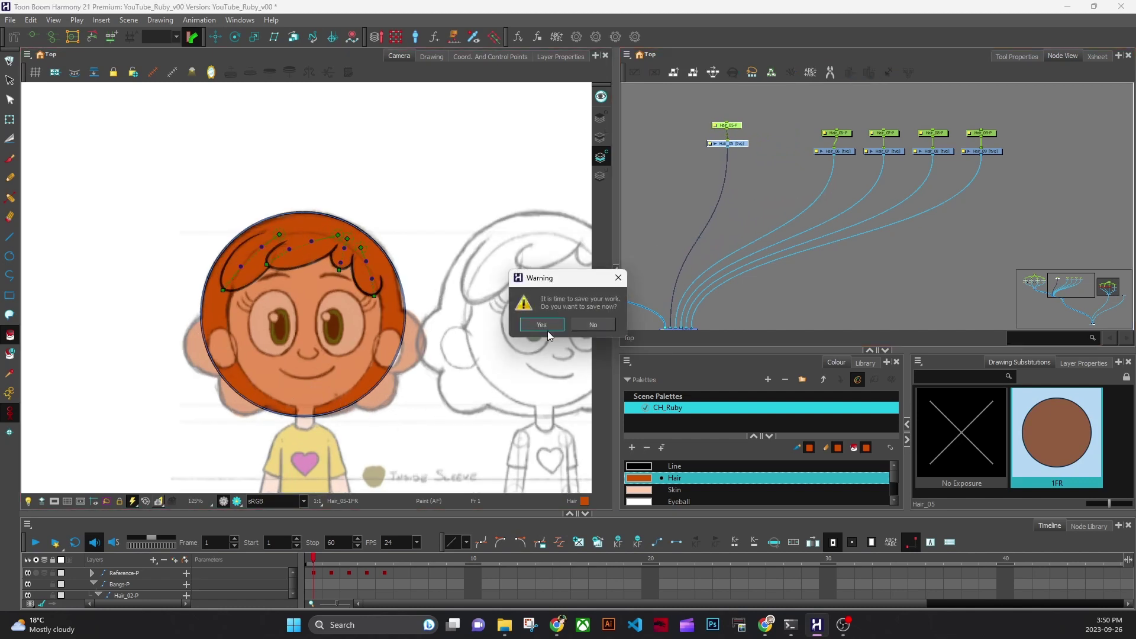
{"action": "left_click", "coordinate": [542, 325]}
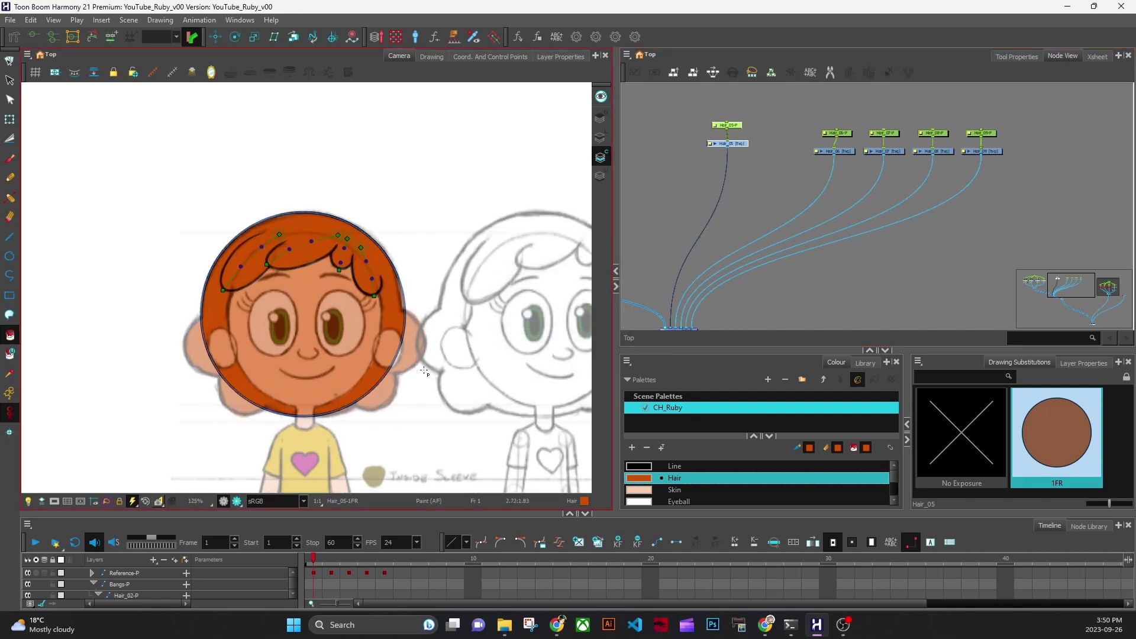
Copy the filled circle from Hair_05 into Hair_06, shrinking and placing it over the upper curl on the left side of the head.
{"action": "scroll", "coordinate": [425, 371], "scroll_direction": "up", "scroll_amount": 1}
{"action": "left_click_drag", "start_coordinate": [412, 378], "coordinate": [466, 393]}
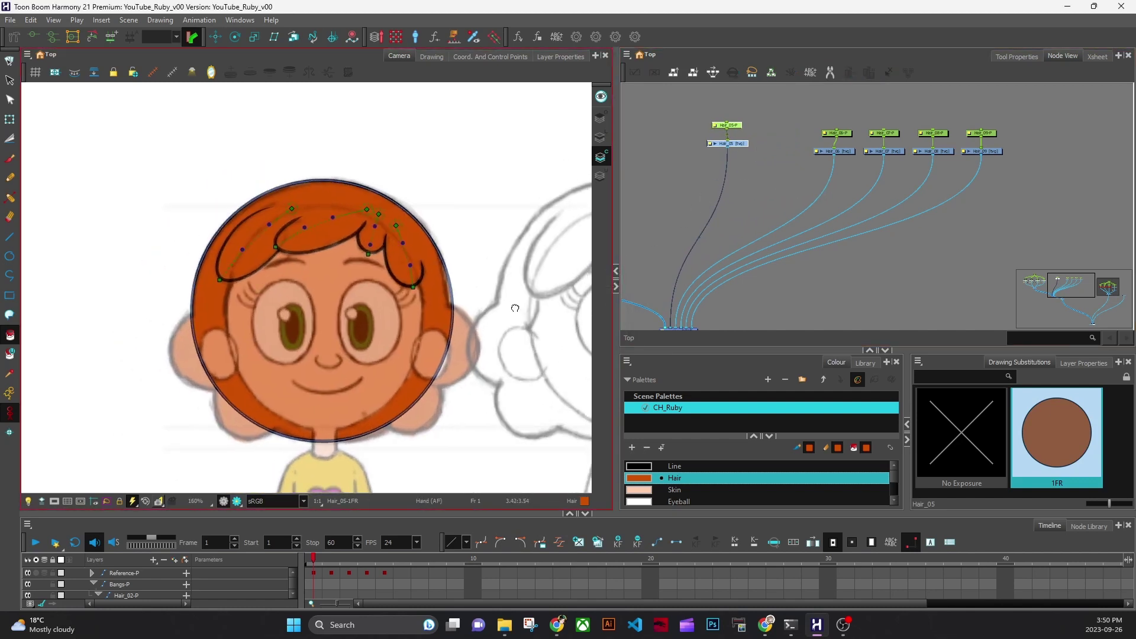
{"action": "left_click_drag", "start_coordinate": [438, 292], "coordinate": [408, 285]}
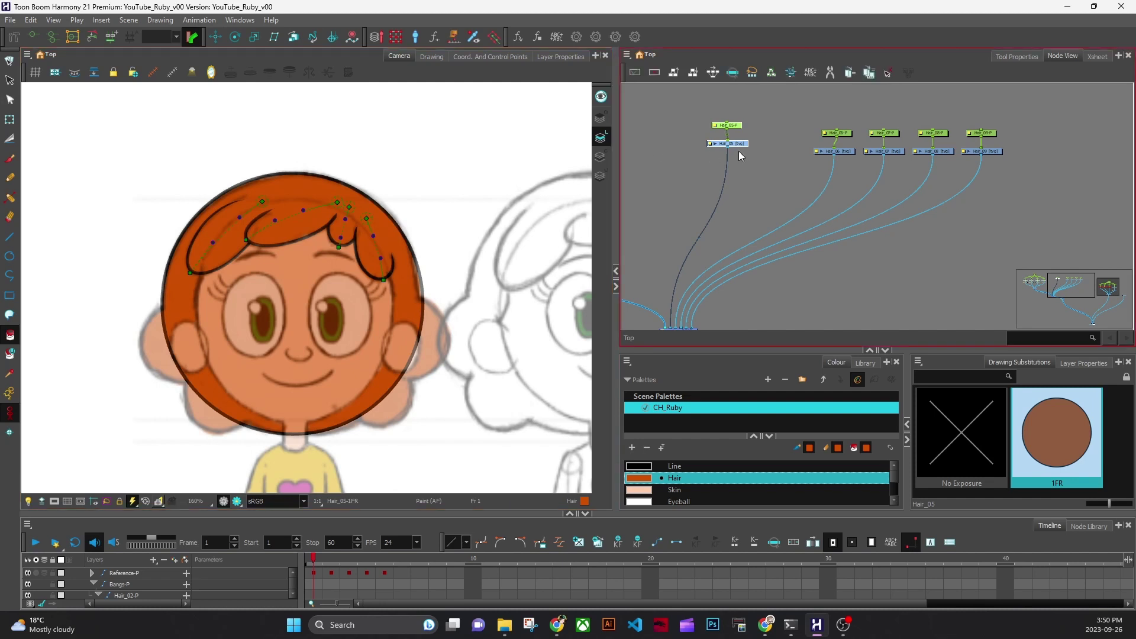
{"action": "left_click", "coordinate": [9, 80]}
{"action": "left_click", "coordinate": [711, 165]}
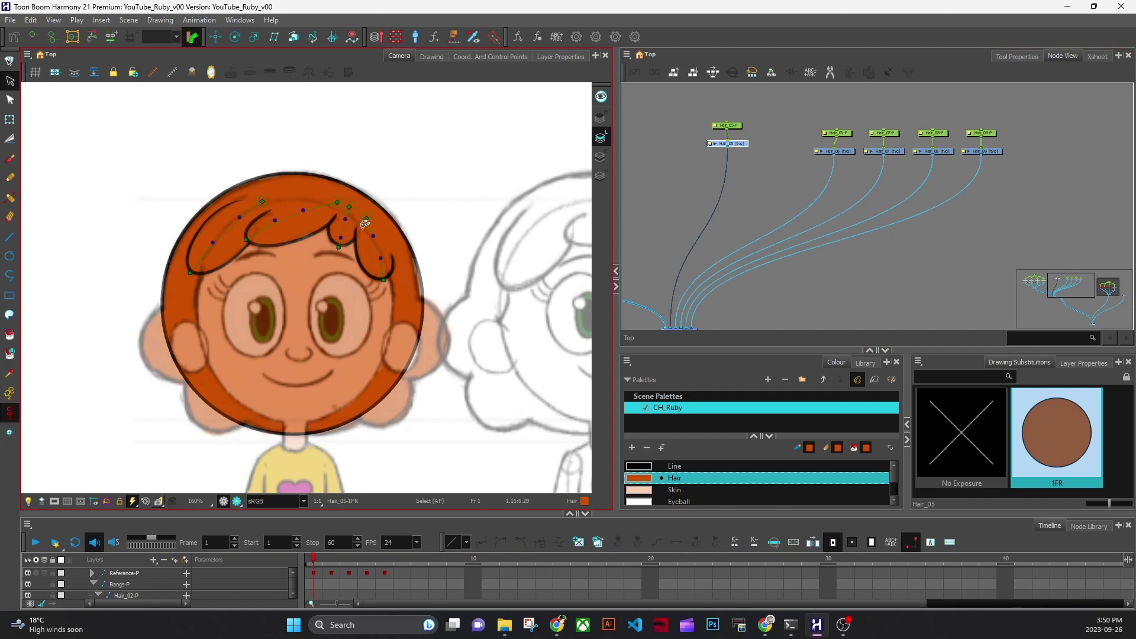
{"action": "mouse_move", "coordinate": [481, 168]}
{"action": "left_mouse_down"}
{"action": "mouse_move", "coordinate": [409, 206]}
{"action": "mouse_move", "coordinate": [378, 296]}
{"action": "left_mouse_up"}
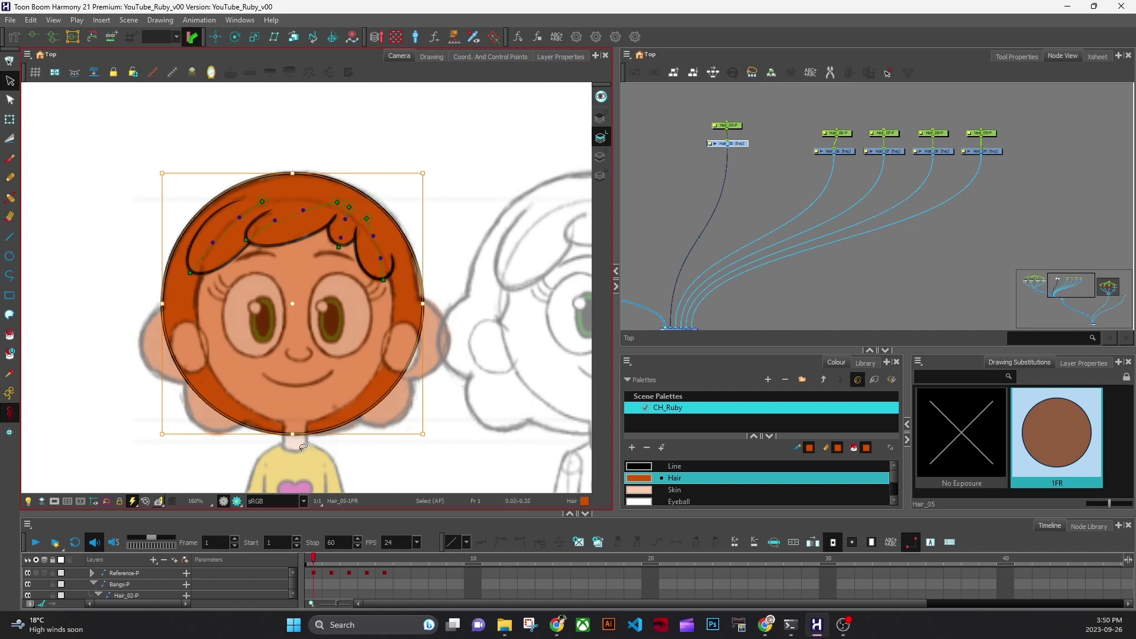
{"action": "left_click", "coordinate": [849, 153]}
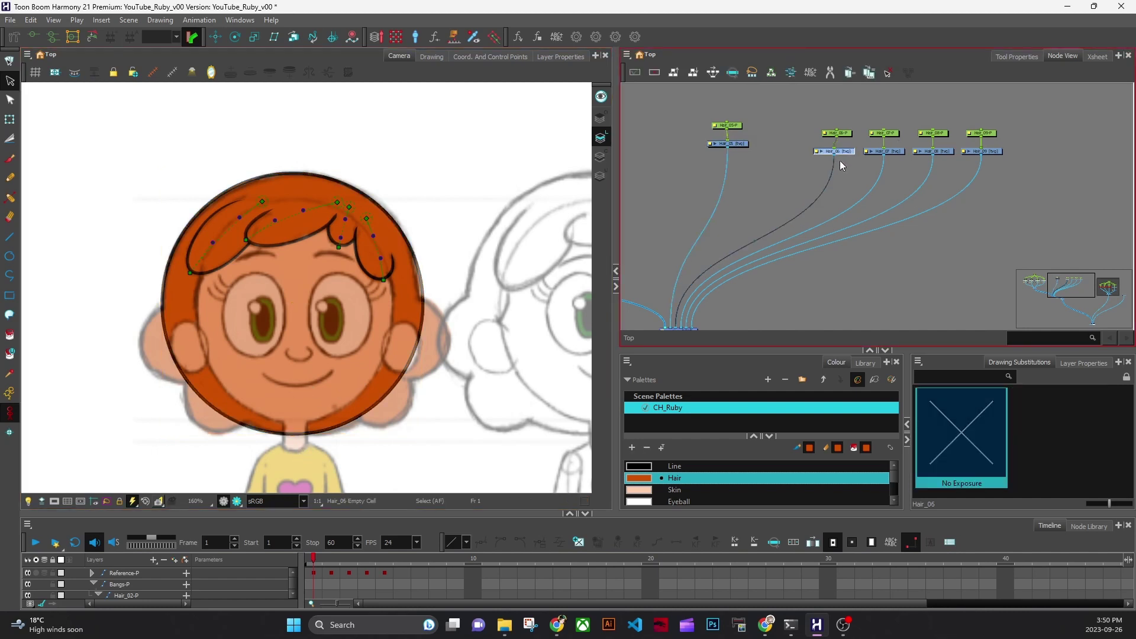
{"action": "key", "text": "ctrl+v"}
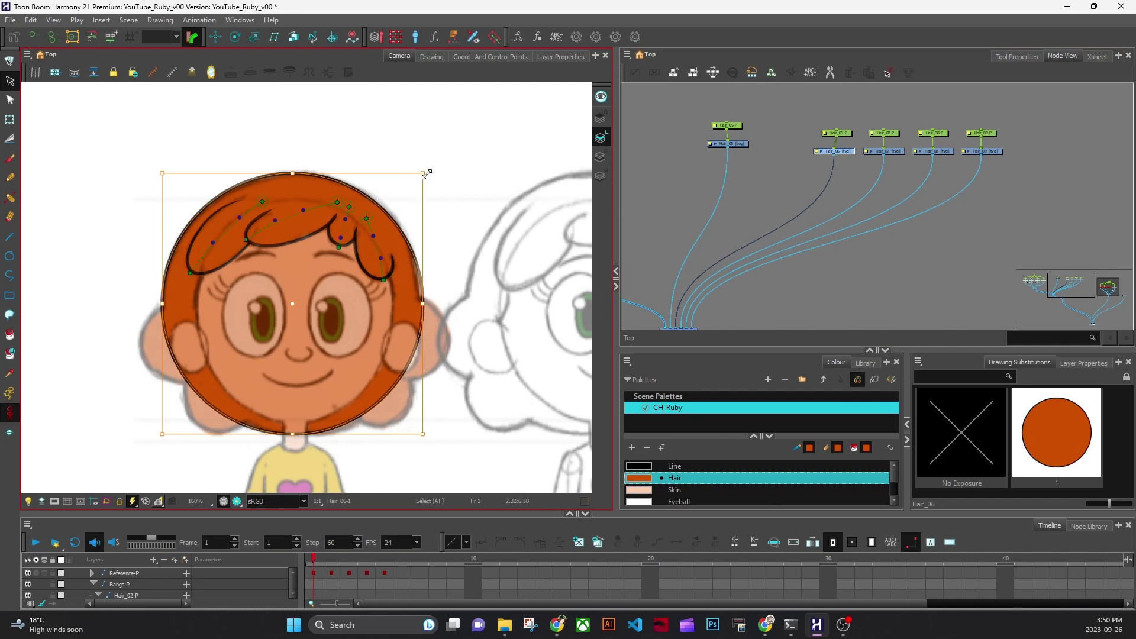
{"action": "left_click_drag", "start_coordinate": [422, 174], "coordinate": [187, 339]}
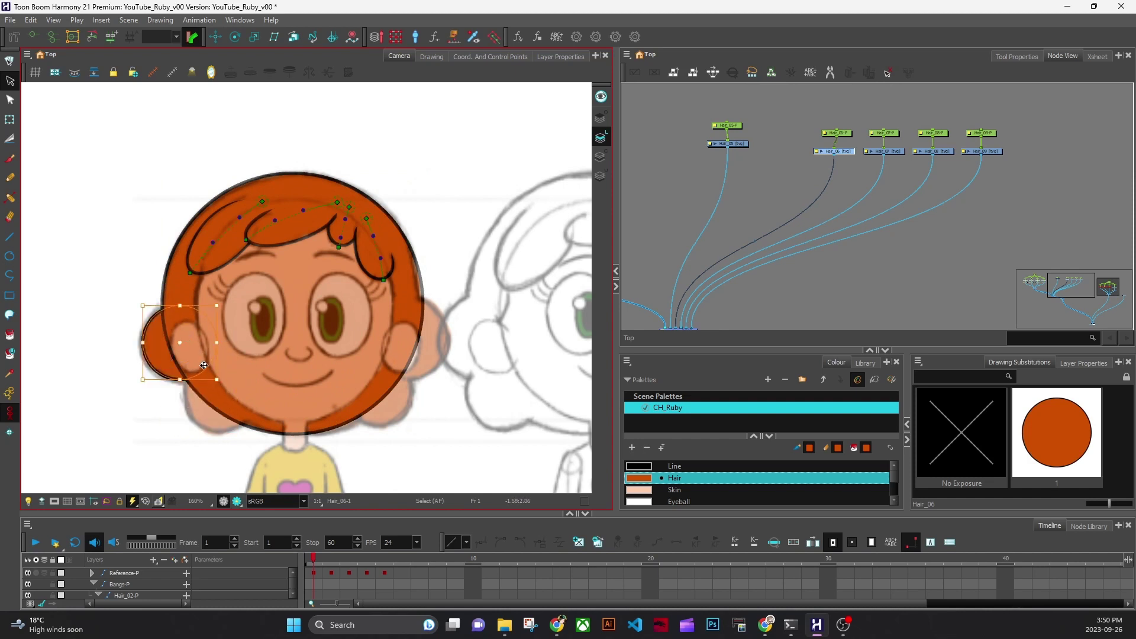
Paste the filled circle into Hair_07, then shrink and place it over the lower curl on the left side of the head.
{"action": "left_click", "coordinate": [893, 153]}
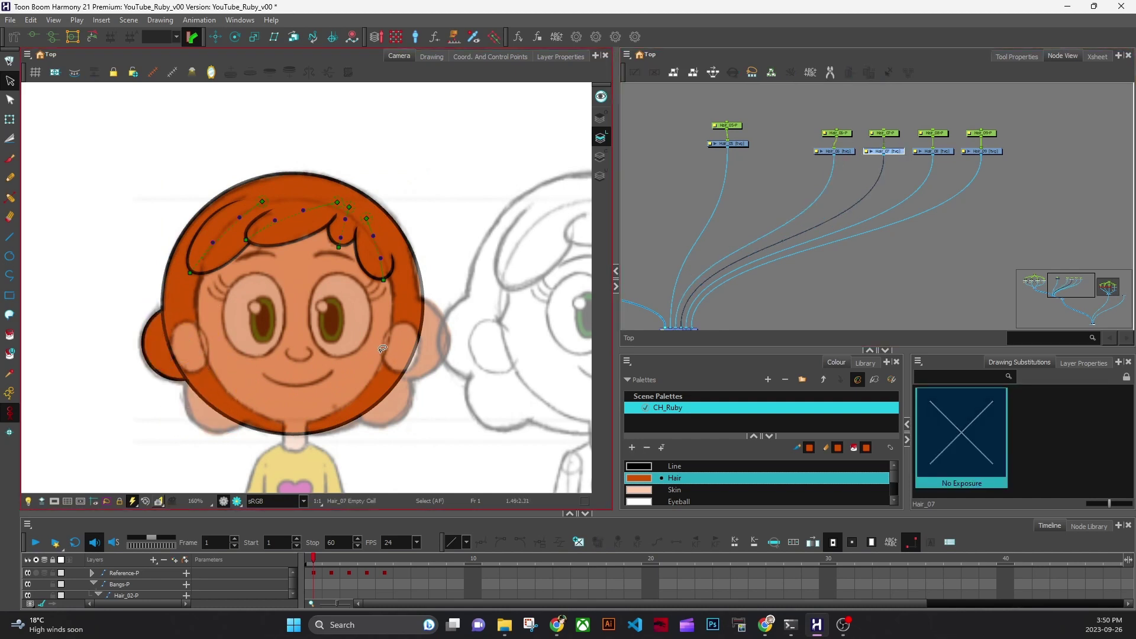
{"action": "key", "text": "ctrl+v"}
{"action": "left_click_drag", "start_coordinate": [424, 173], "coordinate": [225, 404]}
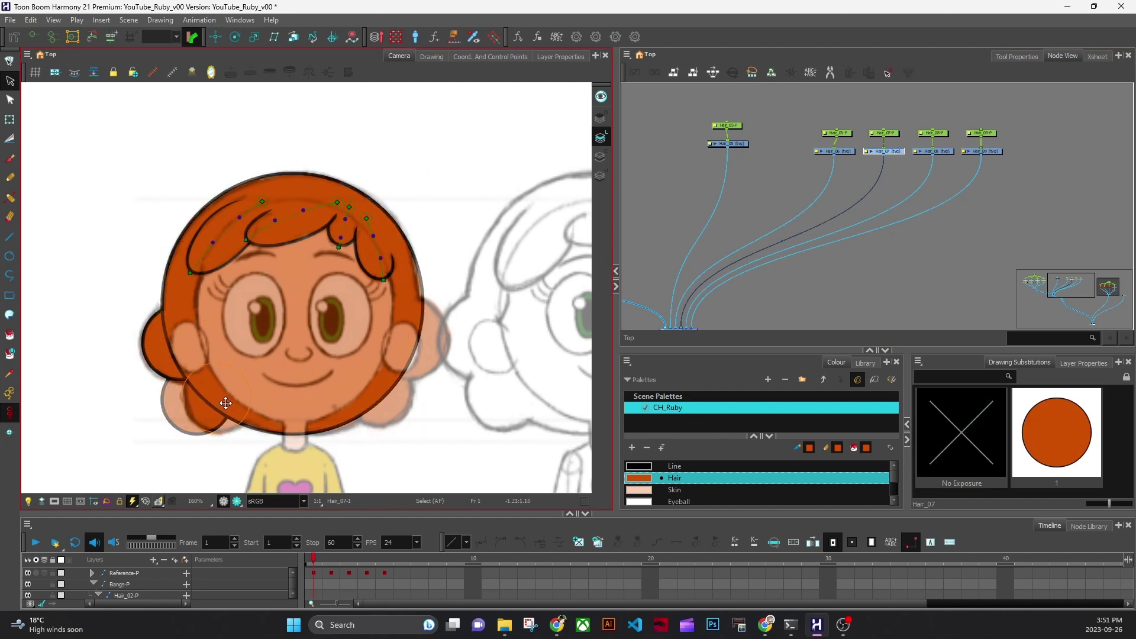
Paste the filled circle into Hair_08, then scale and fit it over the lower curl on the right side of the head.
{"action": "left_click", "coordinate": [941, 152]}
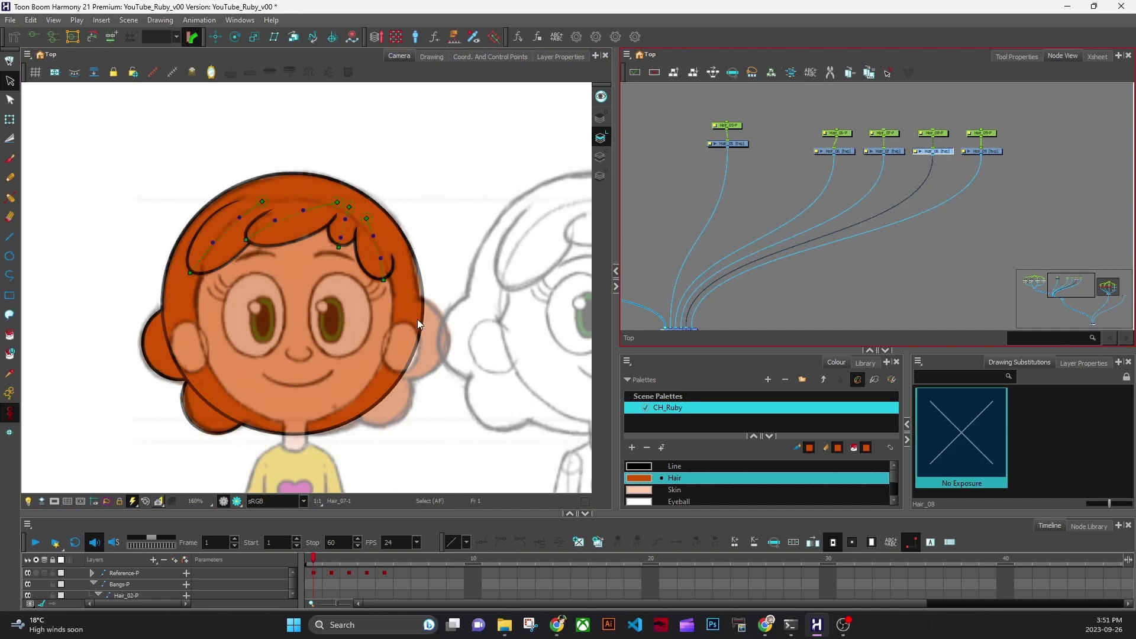
{"action": "key", "text": "ctrl+v"}
{"action": "mouse_move", "coordinate": [427, 175]}
{"action": "left_mouse_down"}
{"action": "mouse_move", "coordinate": [257, 374]}
{"action": "mouse_move", "coordinate": [394, 383]}
{"action": "left_mouse_up"}
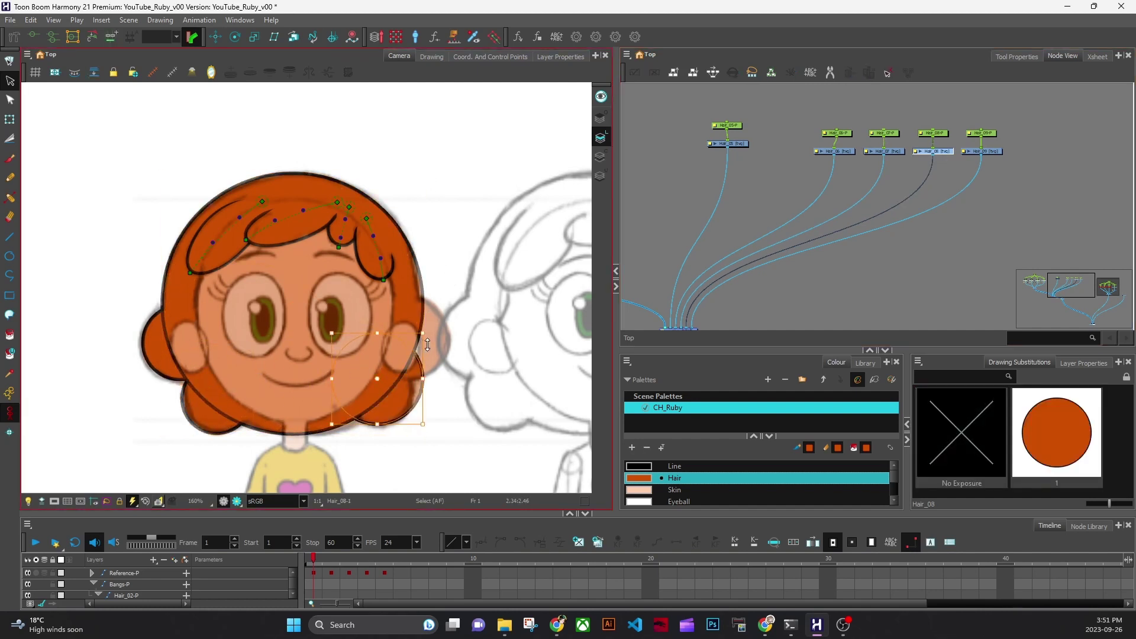
{"action": "left_click_drag", "start_coordinate": [423, 334], "coordinate": [413, 345]}
{"action": "left_click_drag", "start_coordinate": [388, 386], "coordinate": [391, 389]}
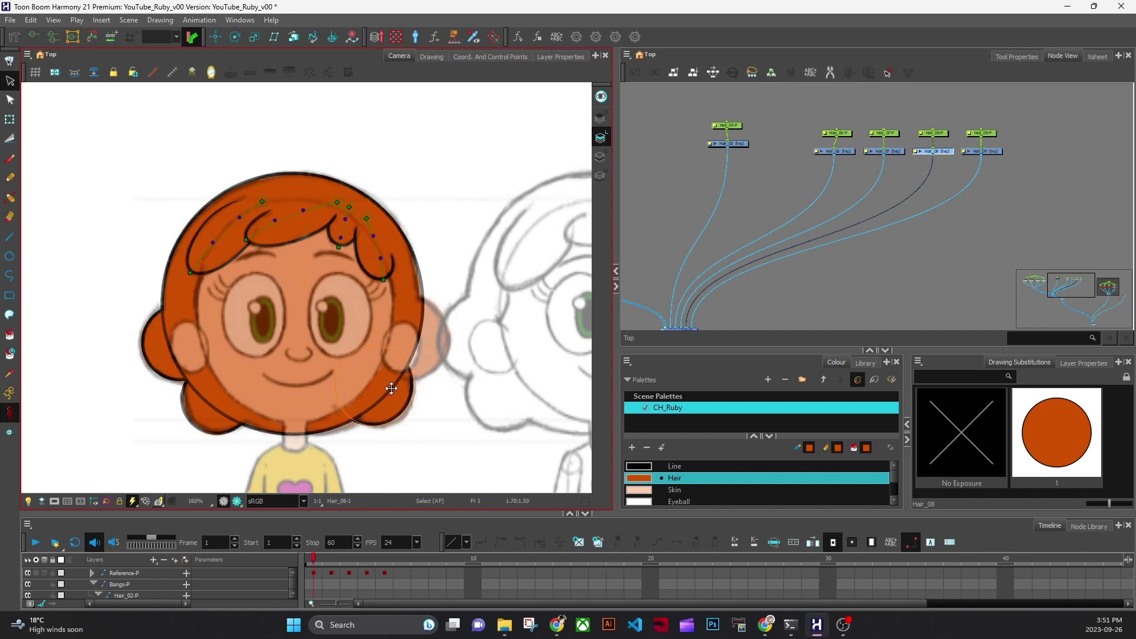
Paste the filled circle into Hair_09, then shrink and place it over the upper curl on the right side of the head.
{"action": "left_click", "coordinate": [986, 152]}
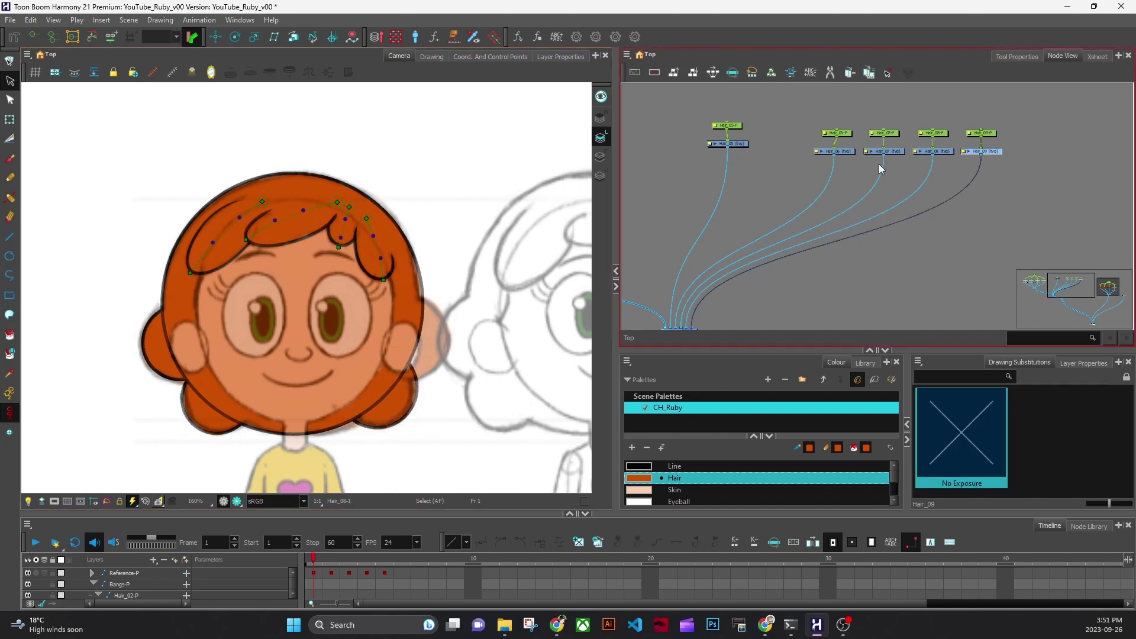
{"action": "key", "text": "ctrl+v"}
{"action": "mouse_move", "coordinate": [426, 174]}
{"action": "left_mouse_down"}
{"action": "mouse_move", "coordinate": [308, 337]}
{"action": "mouse_move", "coordinate": [276, 356]}
{"action": "left_mouse_up"}
{"action": "left_click_drag", "start_coordinate": [234, 387], "coordinate": [414, 334]}
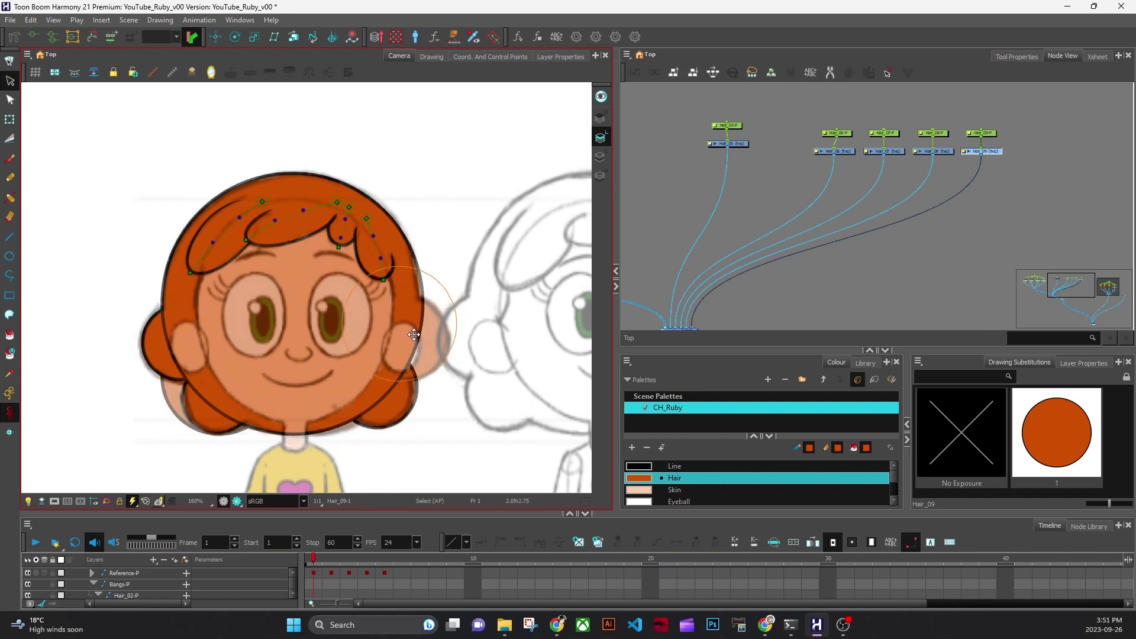
{"action": "left_click_drag", "start_coordinate": [455, 266], "coordinate": [439, 283]}
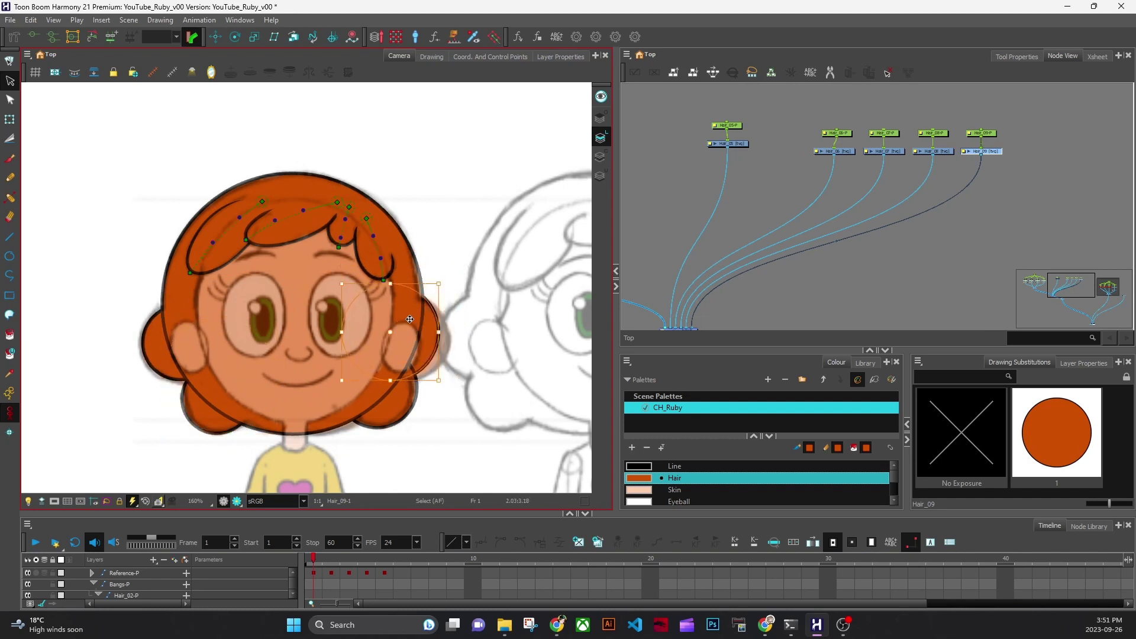
{"action": "mouse_move", "coordinate": [410, 320]}
{"action": "left_mouse_down"}
{"action": "mouse_move", "coordinate": [422, 322]}
{"action": "mouse_move", "coordinate": [451, 291]}
{"action": "mouse_move", "coordinate": [424, 315]}
{"action": "left_mouse_up"}
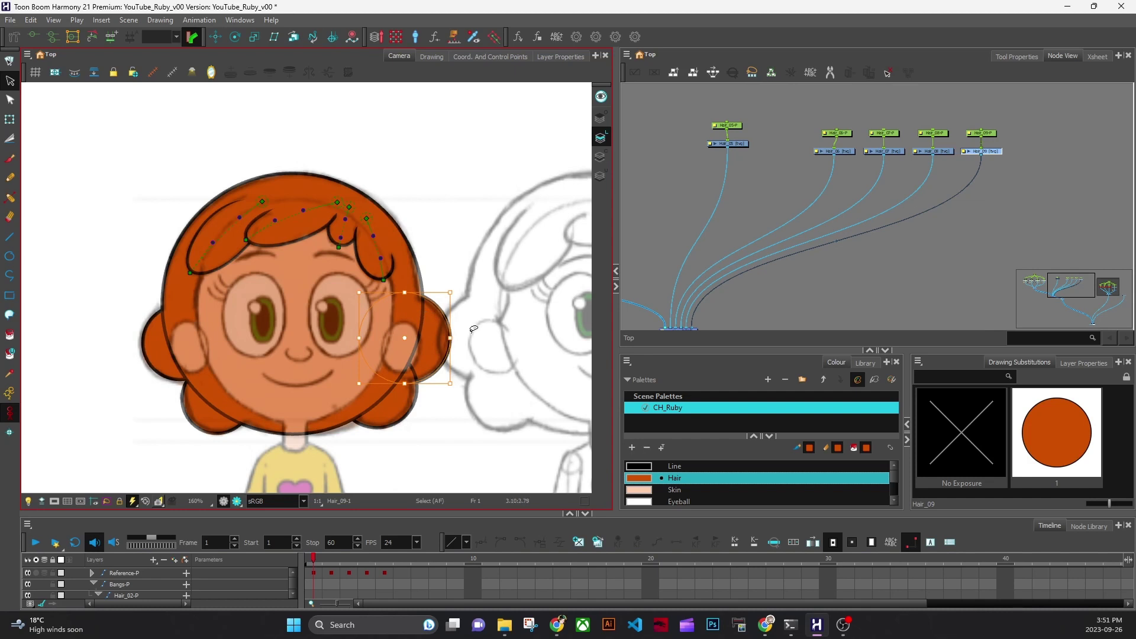
{"action": "left_click", "coordinate": [880, 274]}
{"action": "left_click", "coordinate": [870, 275]}
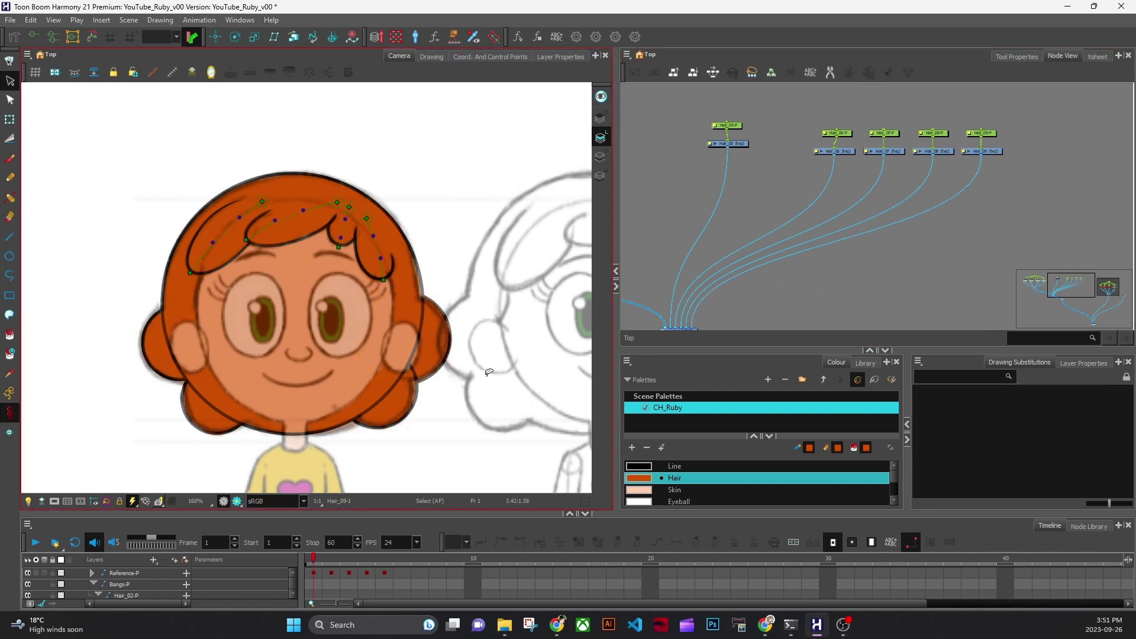
Rename the Hair_06 drawing to 1FR.
{"action": "left_click_drag", "start_coordinate": [369, 352], "coordinate": [416, 373]}
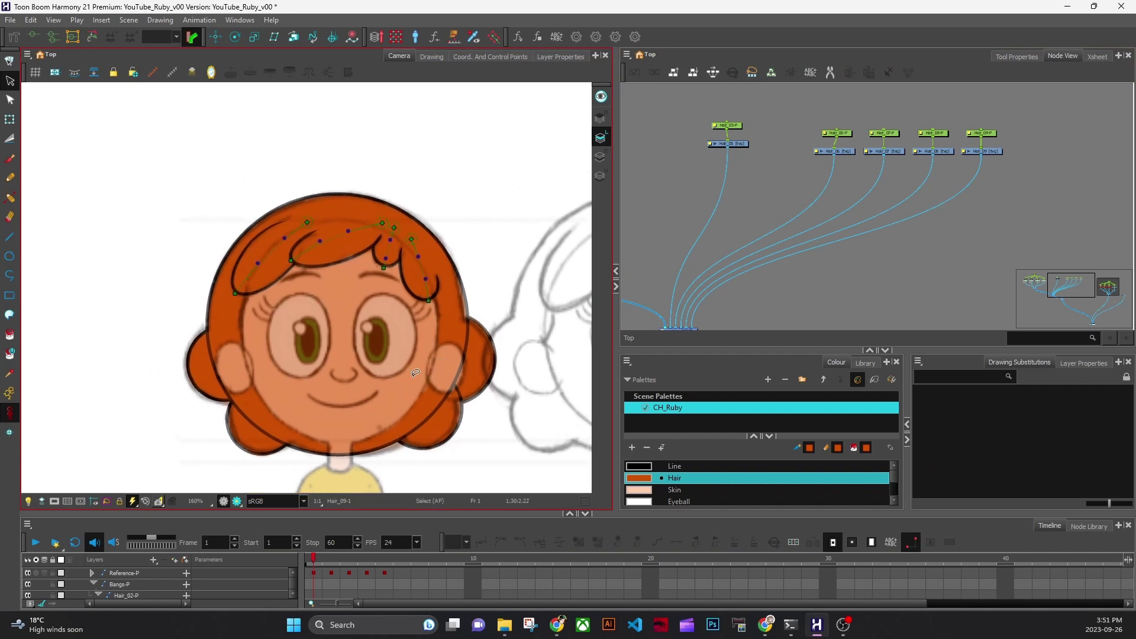
{"action": "left_click", "coordinate": [853, 151]}
{"action": "left_click", "coordinate": [892, 151]}
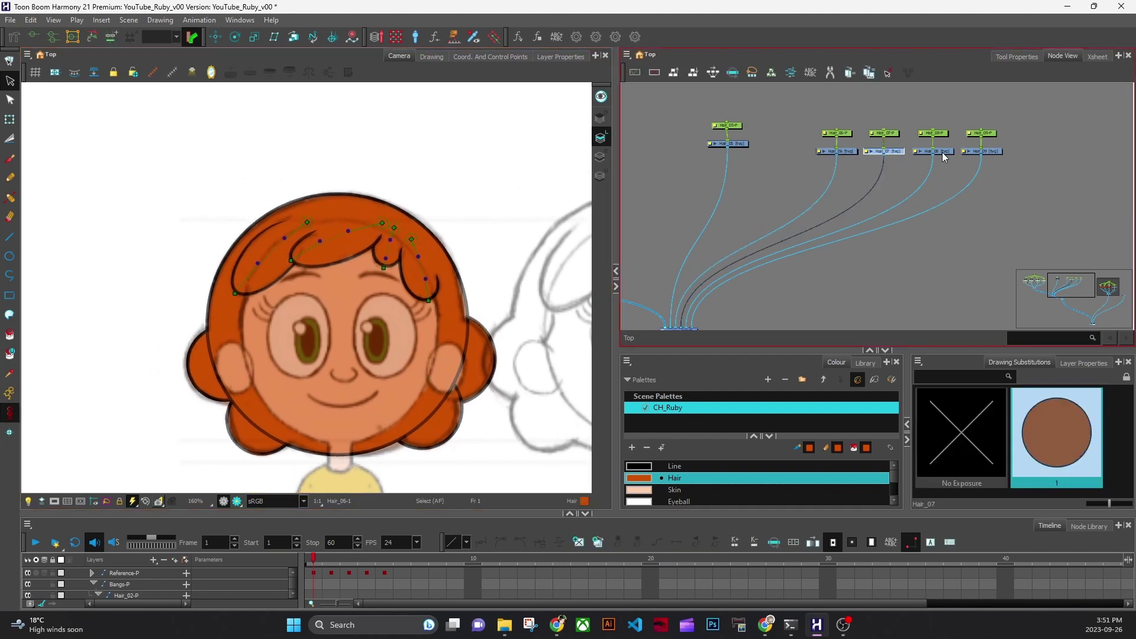
{"action": "left_click", "coordinate": [943, 151]}
{"action": "left_click", "coordinate": [982, 152]}
{"action": "left_click_drag", "start_coordinate": [848, 154], "coordinate": [846, 151]}
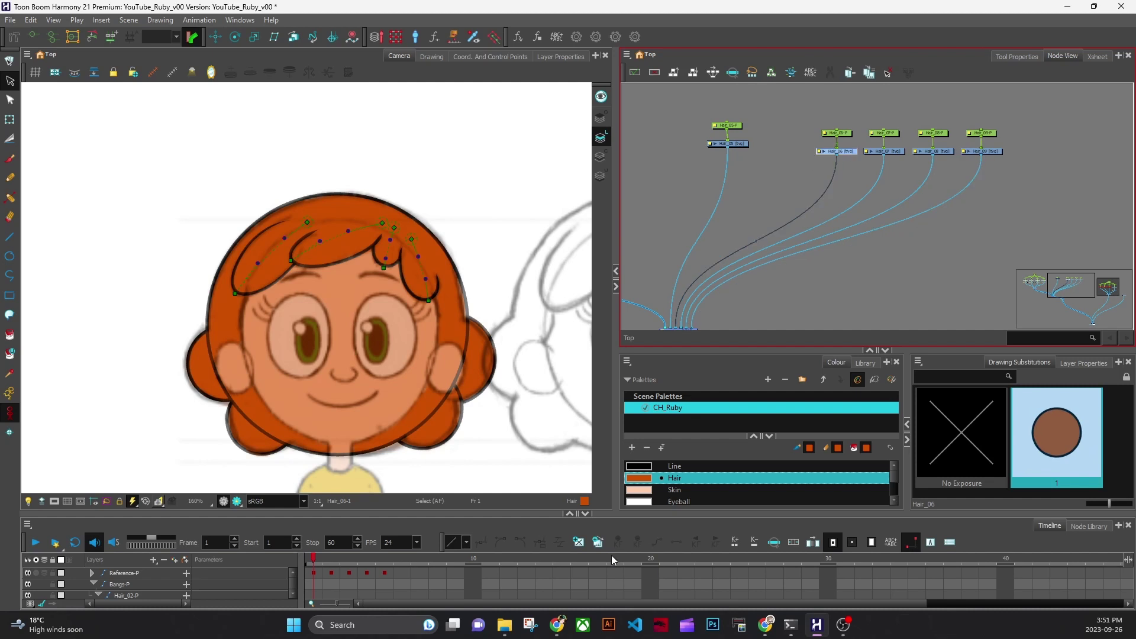
{"action": "left_click", "coordinate": [601, 541]}
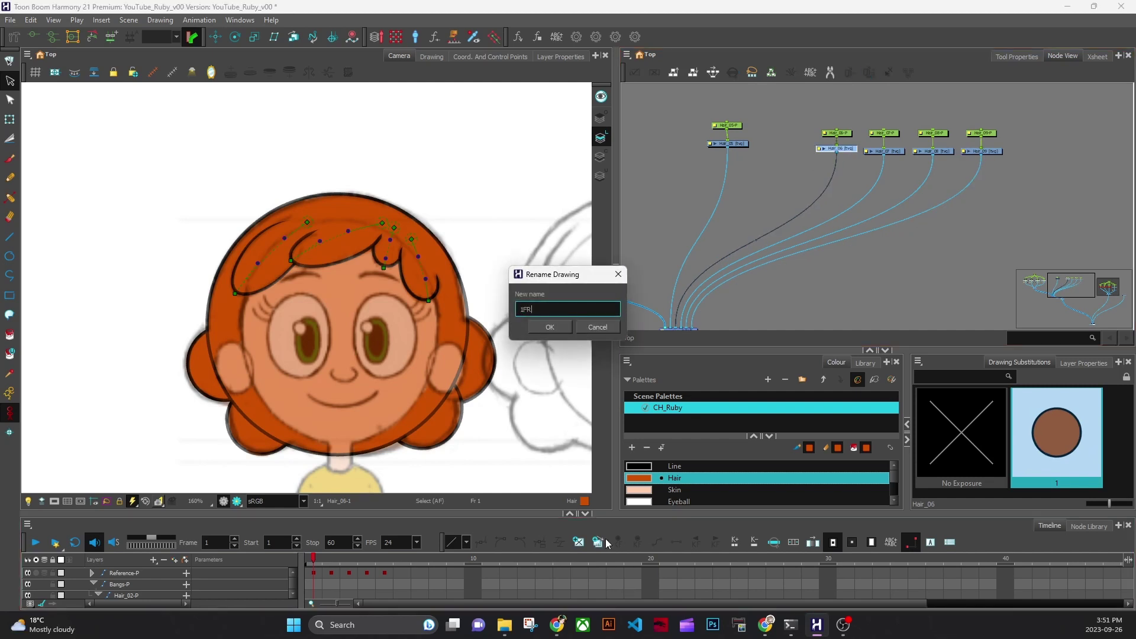
{"action": "left_click_drag", "start_coordinate": [544, 309], "coordinate": [507, 282]}
{"action": "left_click", "coordinate": [549, 327]}
Rename the drawings in Hair_07, Hair_08 and Hair_09 to 1FR.
{"action": "left_click", "coordinate": [898, 151]}
{"action": "key", "text": "ctrl+d"}
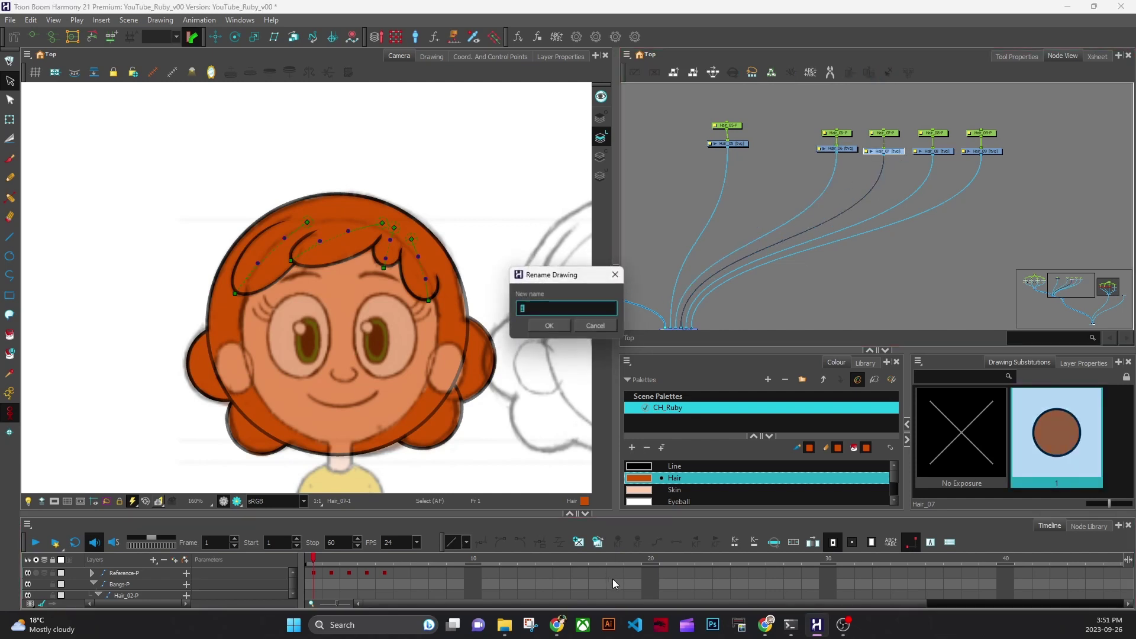
{"action": "type", "text": "1FR"}
{"action": "key", "text": "Return"}
{"action": "left_click", "coordinate": [947, 150]}
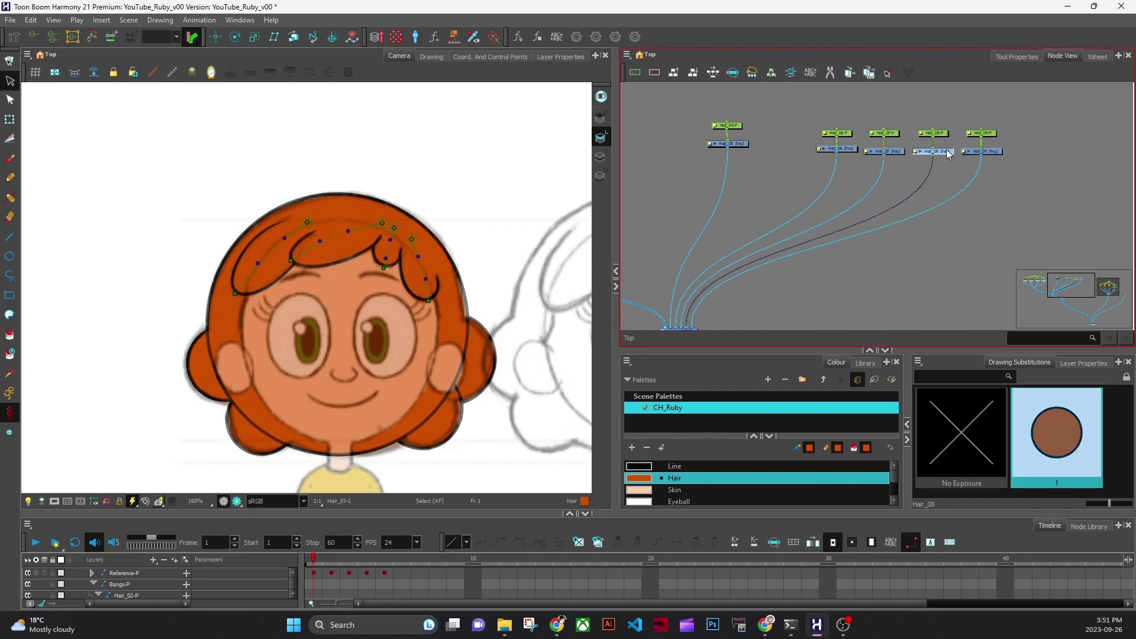
{"action": "double_click", "coordinate": [608, 584]}
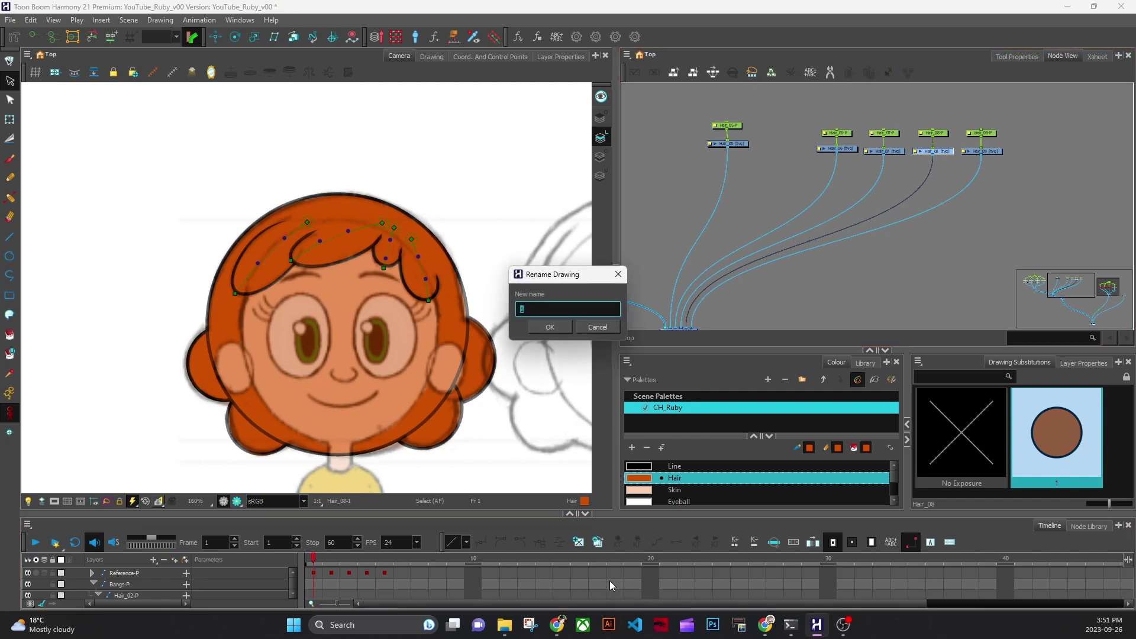
{"action": "type", "text": "1FR"}
{"action": "key", "text": "Return"}
{"action": "left_click", "coordinate": [981, 153]}
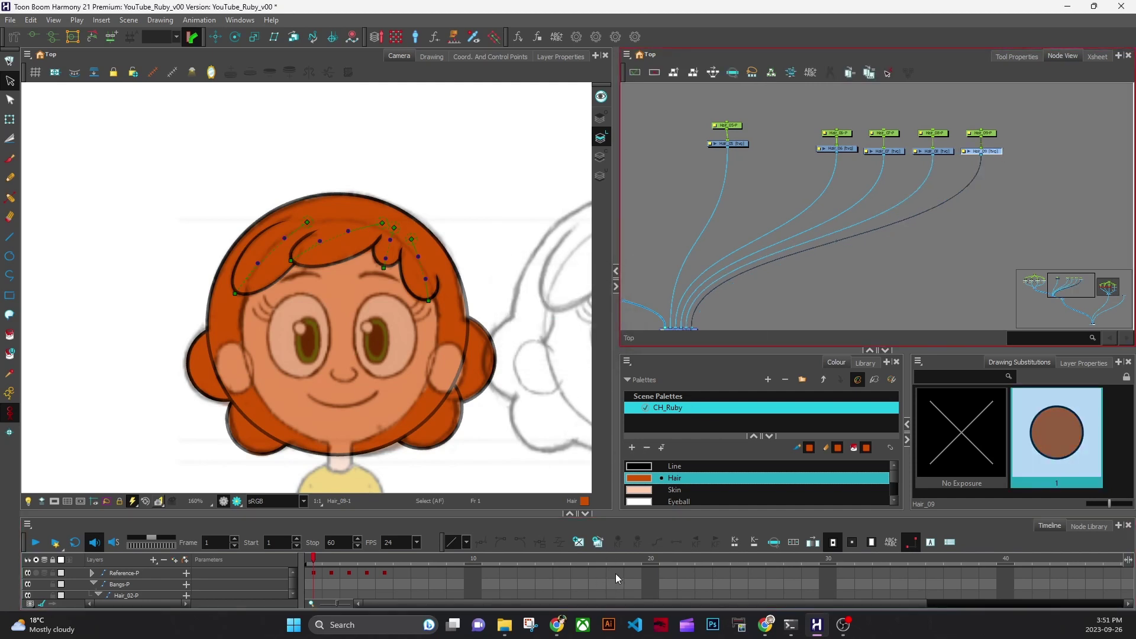
{"action": "double_click", "coordinate": [617, 574]}
{"action": "key", "text": "Return"}
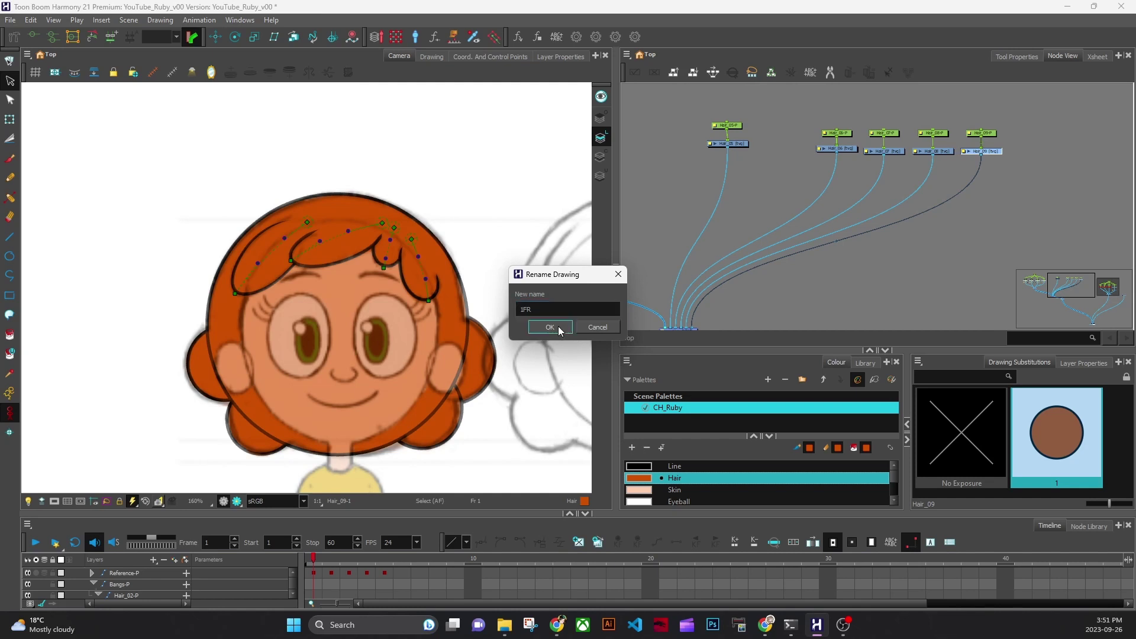
{"action": "left_click", "coordinate": [948, 264]}
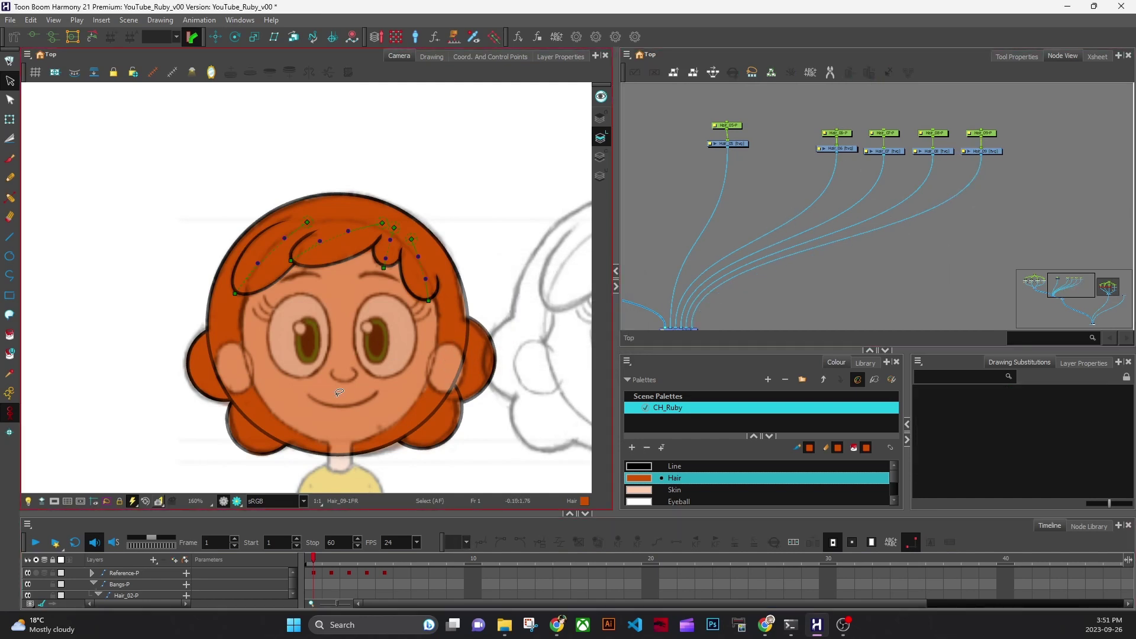
Check the drawing substitution names of Hair_05 through Hair_09 one by one.
{"action": "left_click_drag", "start_coordinate": [391, 385], "coordinate": [412, 403]}
{"action": "left_click", "coordinate": [743, 144]}
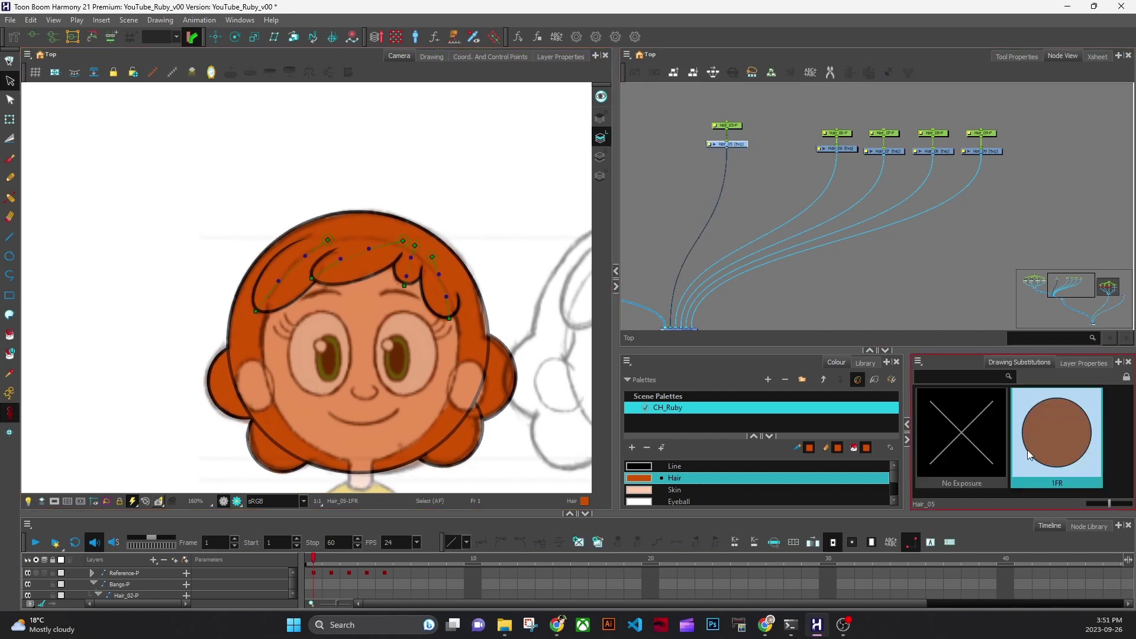
{"action": "left_click", "coordinate": [851, 149]}
{"action": "left_click", "coordinate": [895, 151]}
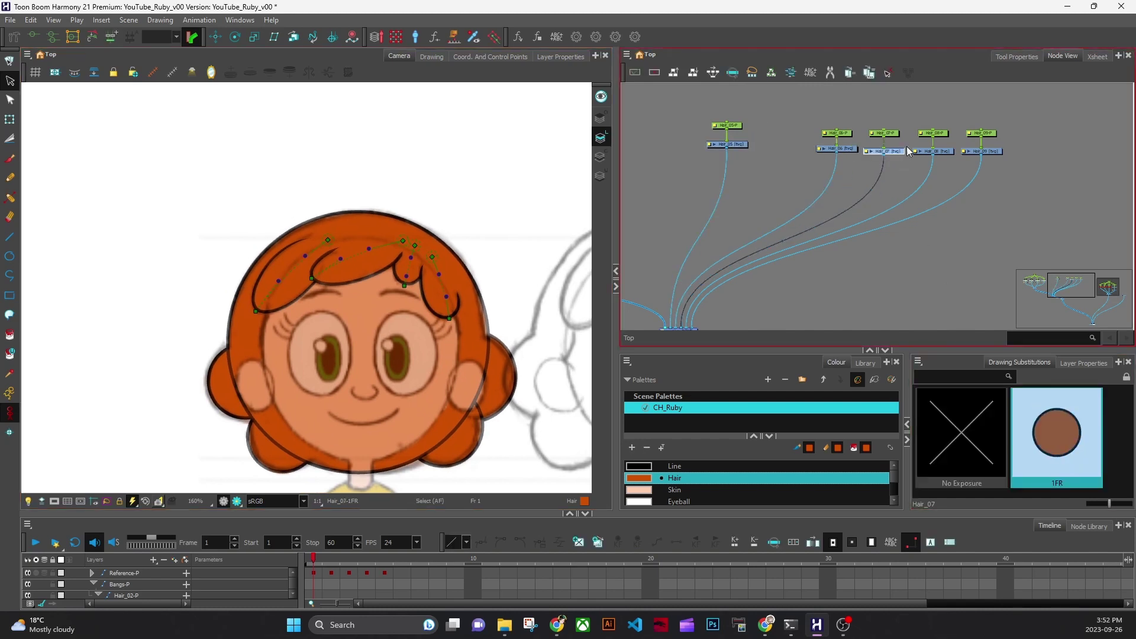
{"action": "left_click", "coordinate": [950, 152]}
{"action": "left_click", "coordinate": [994, 152]}
{"action": "left_click", "coordinate": [978, 176]}
Examine how the back hair circles fit the front-view reference and how the bangs nodes are grouped in their composite.
{"action": "key", "text": "space"}
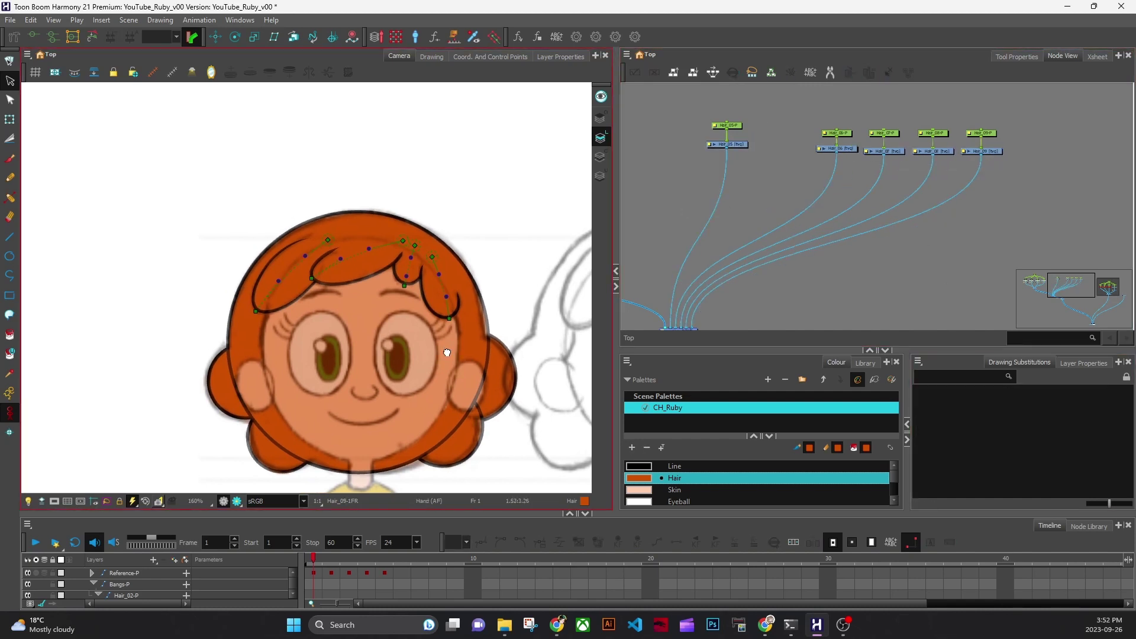
{"action": "left_click_drag", "start_coordinate": [448, 353], "coordinate": [464, 356]}
{"action": "left_click_drag", "start_coordinate": [616, 286], "coordinate": [603, 285]}
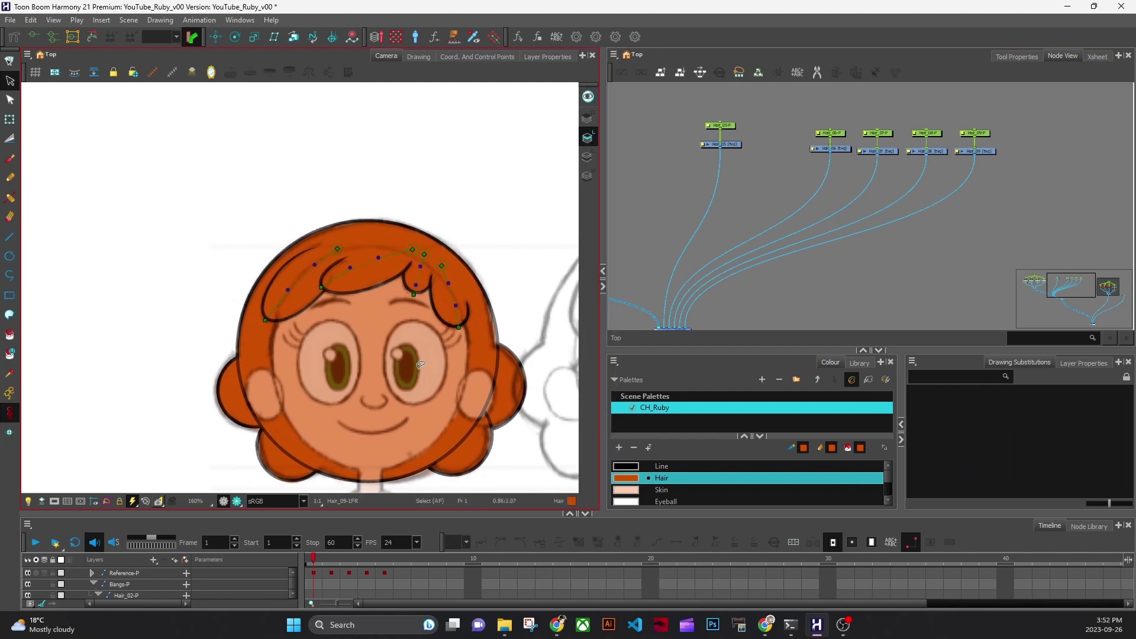
{"action": "scroll", "coordinate": [421, 365], "scroll_direction": "up", "scroll_amount": 2}
{"action": "left_click_drag", "start_coordinate": [435, 399], "coordinate": [371, 274]}
{"action": "left_click_drag", "start_coordinate": [442, 380], "coordinate": [522, 416]}
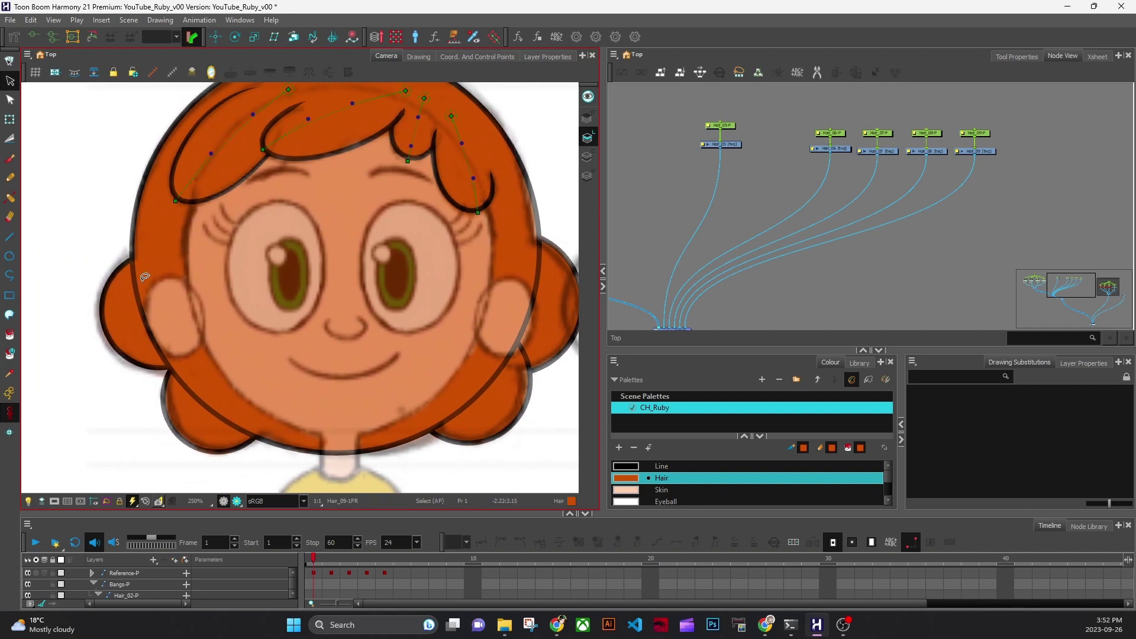
{"action": "mouse_move", "coordinate": [763, 305]}
{"action": "left_mouse_down"}
{"action": "mouse_move", "coordinate": [765, 277]}
{"action": "mouse_move", "coordinate": [752, 299]}
{"action": "mouse_move", "coordinate": [885, 278]}
{"action": "mouse_move", "coordinate": [794, 297]}
{"action": "mouse_move", "coordinate": [865, 237]}
{"action": "mouse_move", "coordinate": [765, 309]}
{"action": "left_mouse_up"}
{"action": "scroll", "coordinate": [727, 282], "scroll_direction": "up", "scroll_amount": 2}
{"action": "scroll", "coordinate": [724, 296], "scroll_direction": "down", "scroll_amount": 2}
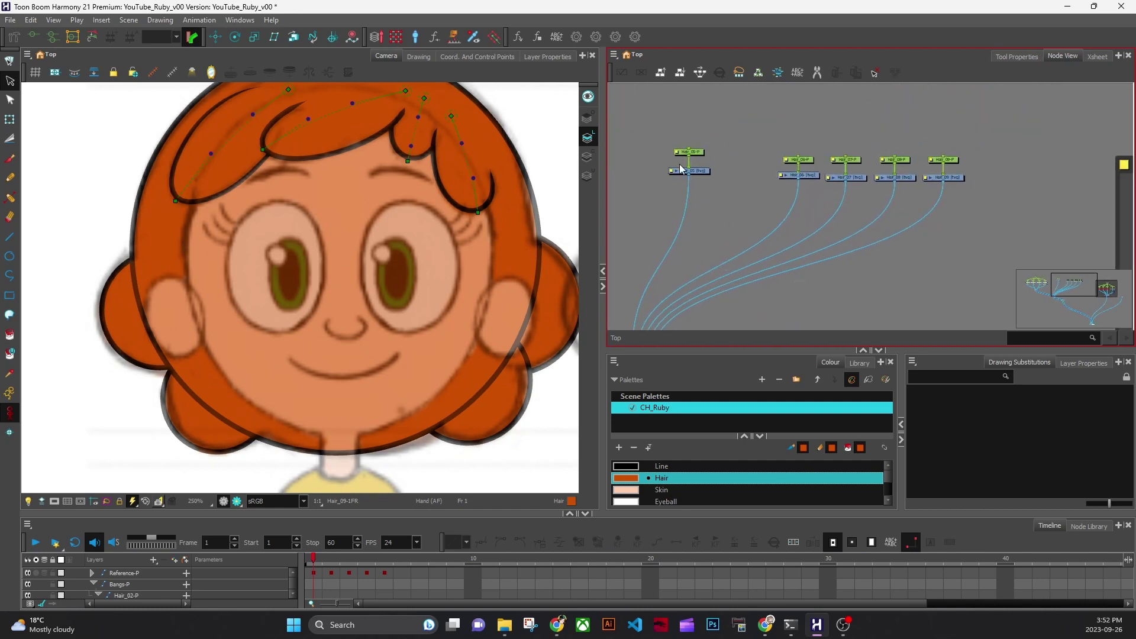
{"action": "left_click_drag", "start_coordinate": [680, 274], "coordinate": [882, 253]}
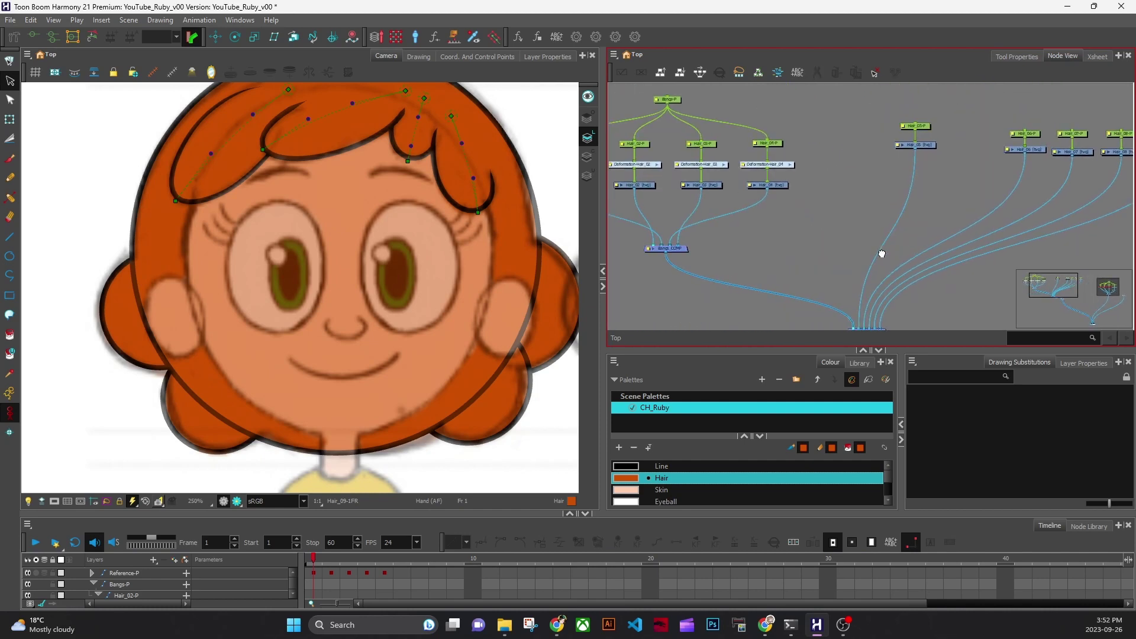
{"action": "left_click_drag", "start_coordinate": [768, 262], "coordinate": [662, 252]}
{"action": "left_click_drag", "start_coordinate": [823, 234], "coordinate": [772, 241]}
Disconnect Hair_05 through Hair_09 from the main hair composite and route them into it through a new composite.
{"action": "left_click_drag", "start_coordinate": [662, 142], "coordinate": [999, 268]}
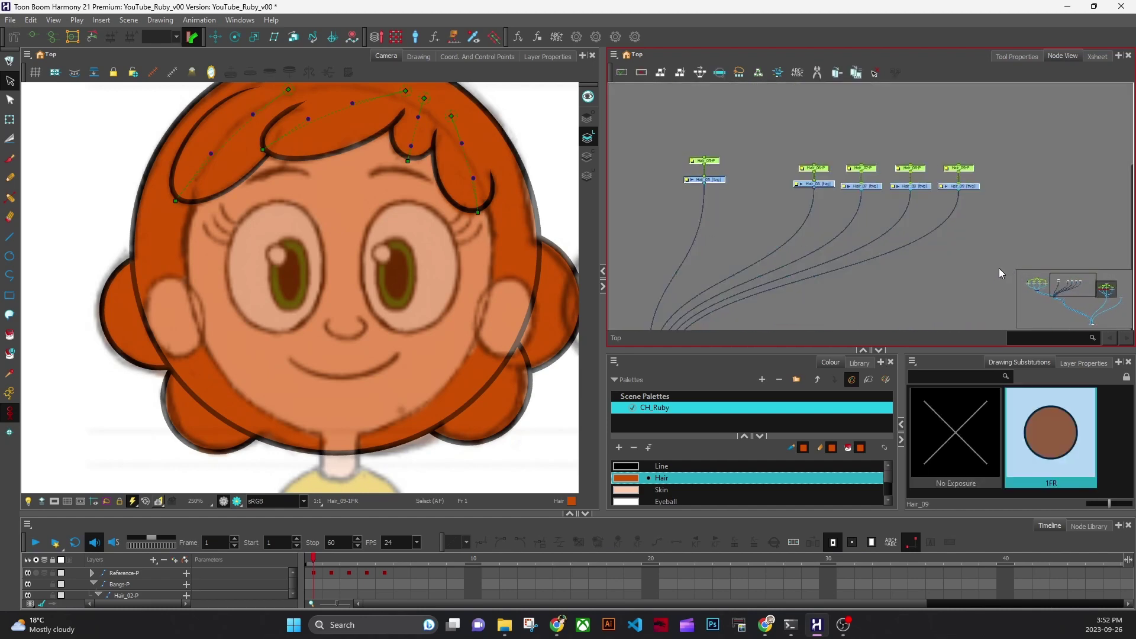
{"action": "key", "text": "ctrl+j"}
{"action": "left_click_drag", "start_coordinate": [839, 301], "coordinate": [830, 254]}
{"action": "left_click", "coordinate": [818, 73]}
{"action": "left_click_drag", "start_coordinate": [642, 195], "coordinate": [828, 320]}
{"action": "left_click", "coordinate": [819, 76]}
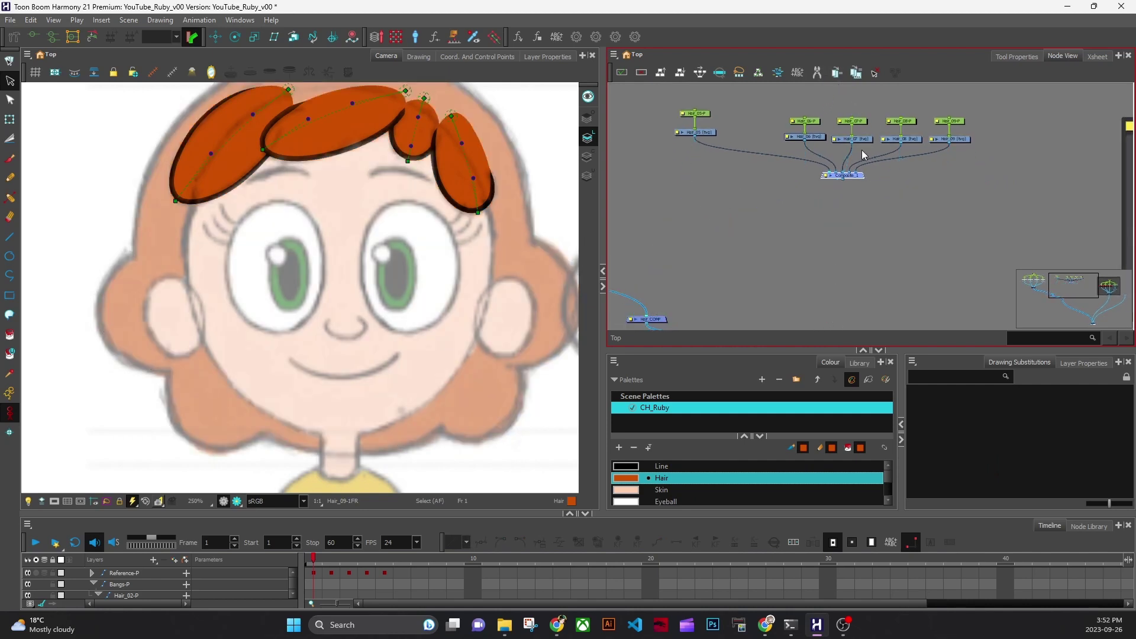
{"action": "mouse_move", "coordinate": [843, 180]}
{"action": "left_mouse_down"}
{"action": "mouse_move", "coordinate": [658, 318]}
{"action": "mouse_move", "coordinate": [848, 190]}
{"action": "mouse_move", "coordinate": [831, 231]}
{"action": "left_mouse_up"}
Rename the new composite combining Hair_05 through Hair_09 as Hair_Back_COMP.
{"action": "double_click", "coordinate": [834, 223]}
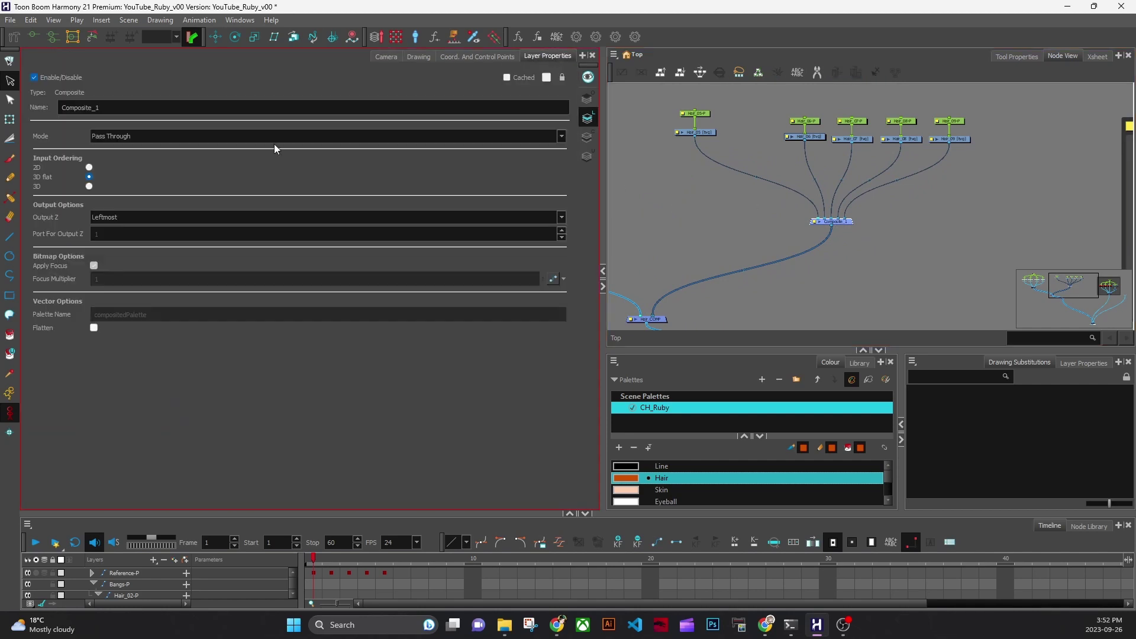
{"action": "type", "text": "Hair_Back_COMP"}
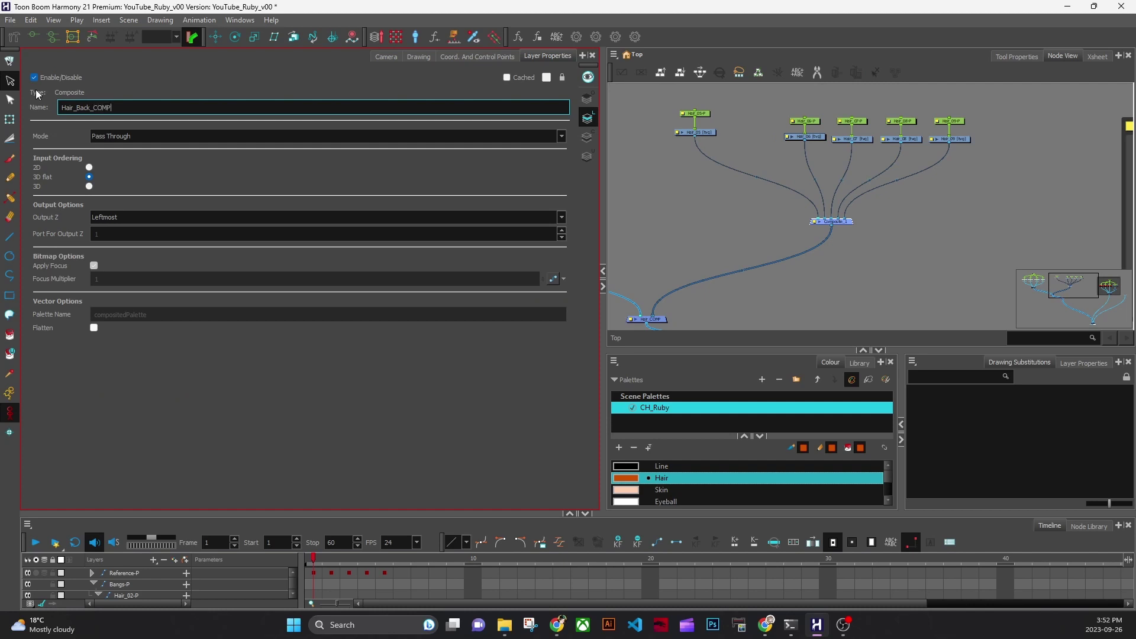
{"action": "key", "text": "Return"}
{"action": "left_click", "coordinate": [386, 56]}
{"action": "left_click", "coordinate": [633, 238]}
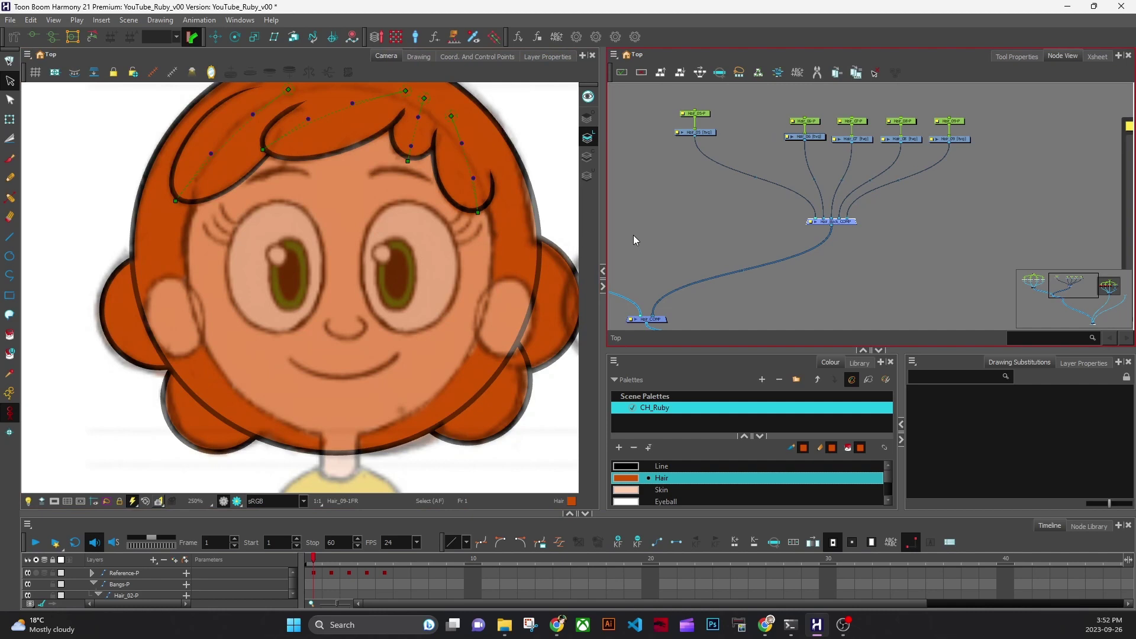
Move the Hair_05 peg and drawing closer to the other back hair nodes and place Hair_Back_COMP farther below them.
{"action": "left_click_drag", "start_coordinate": [745, 274], "coordinate": [720, 299]}
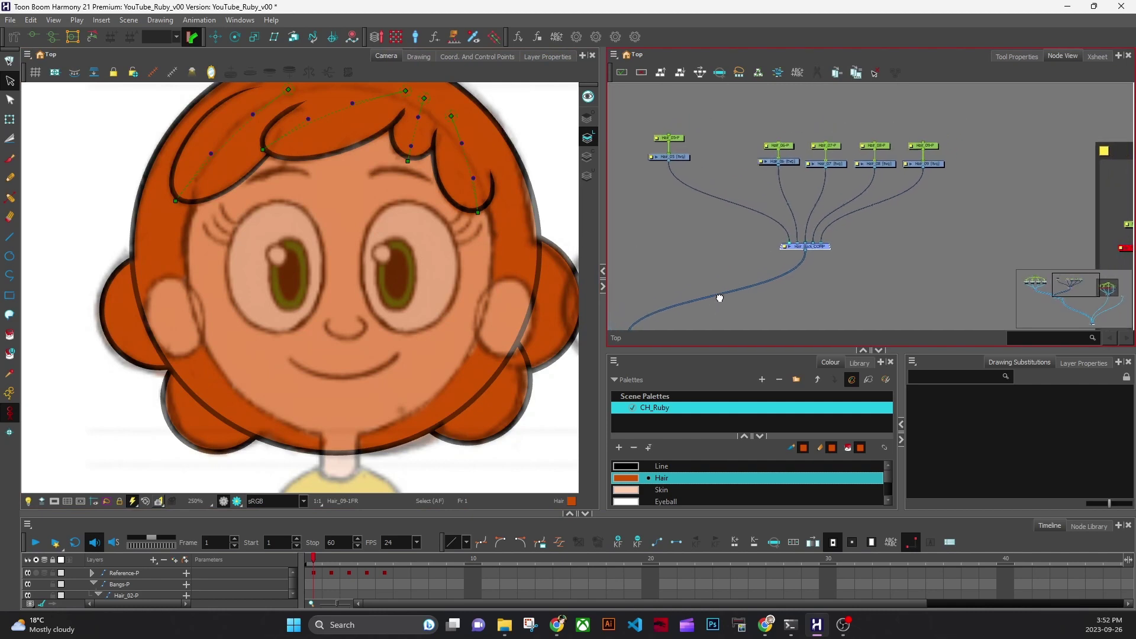
{"action": "left_click_drag", "start_coordinate": [636, 128], "coordinate": [708, 233]}
{"action": "left_click_drag", "start_coordinate": [670, 158], "coordinate": [720, 171]}
{"action": "left_click_drag", "start_coordinate": [751, 235], "coordinate": [721, 231]}
{"action": "left_click", "coordinate": [841, 277]}
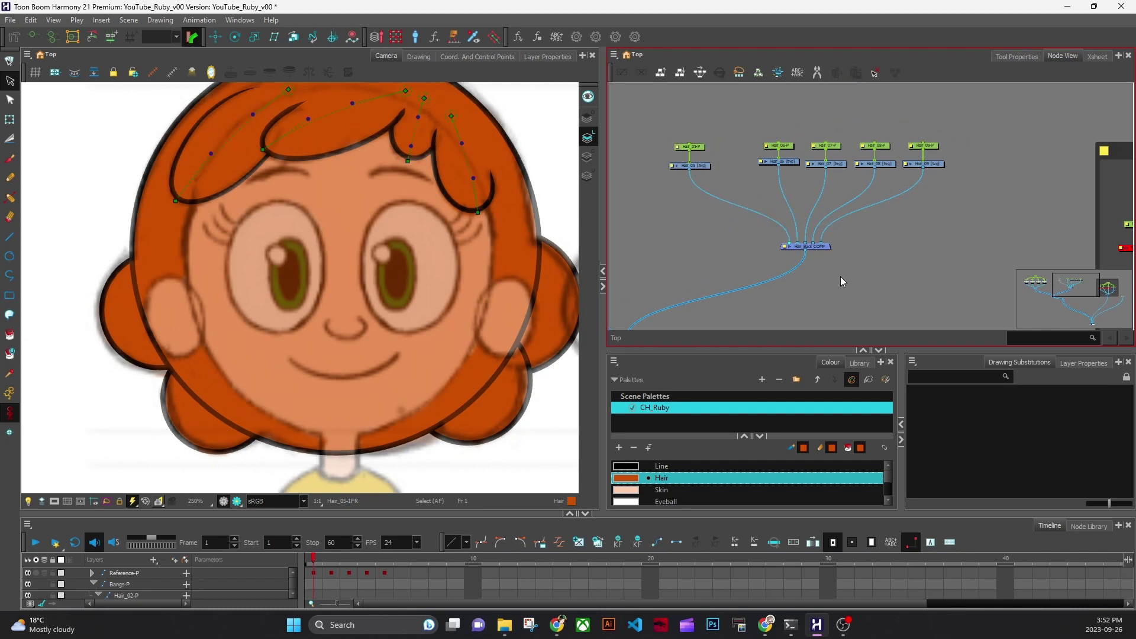
{"action": "left_click_drag", "start_coordinate": [823, 252], "coordinate": [958, 268]}
{"action": "left_click_drag", "start_coordinate": [997, 231], "coordinate": [903, 258]}
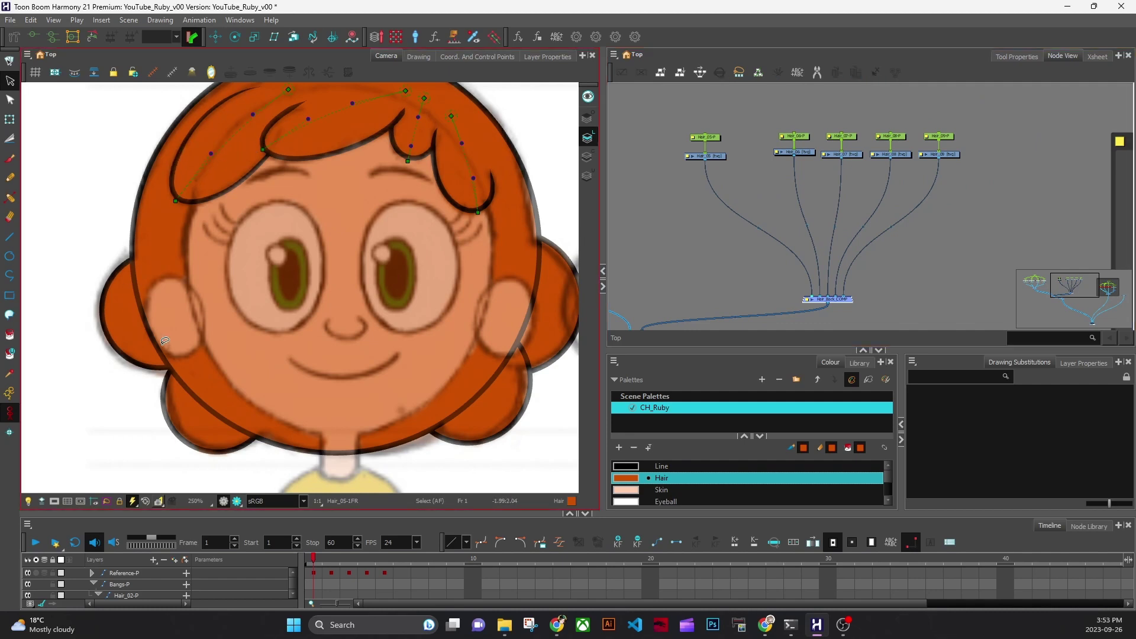
Shrink the timeline area and widen the camera view to give the character more room.
{"action": "scroll", "coordinate": [336, 356], "scroll_direction": "up", "scroll_amount": 1}
{"action": "scroll", "coordinate": [416, 446], "scroll_direction": "down", "scroll_amount": 1}
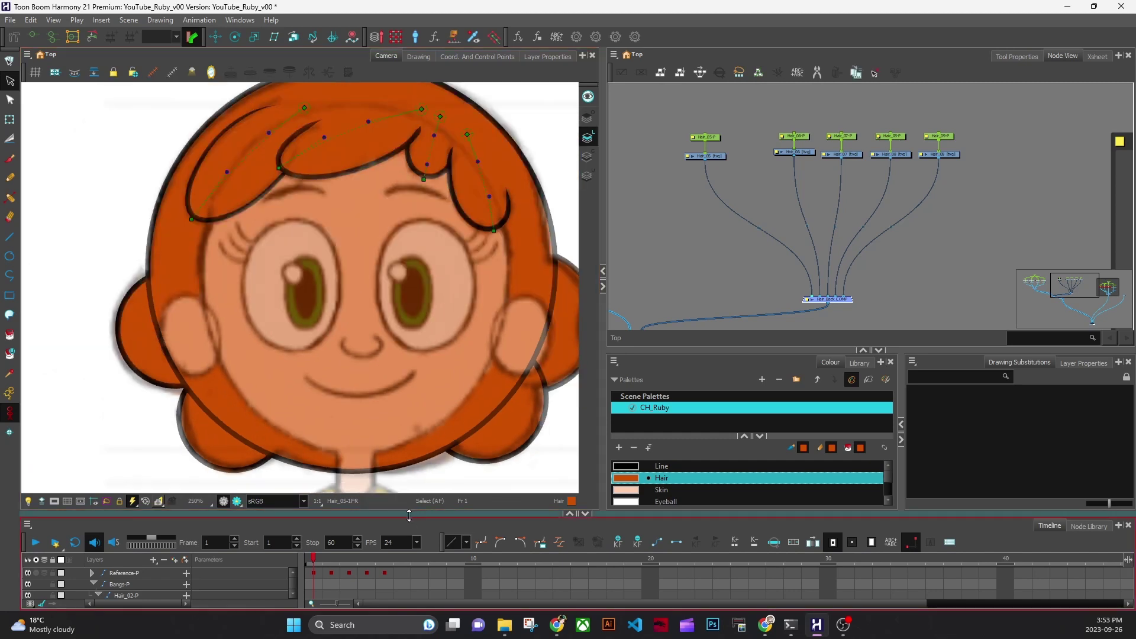
{"action": "left_click_drag", "start_coordinate": [409, 513], "coordinate": [408, 534]}
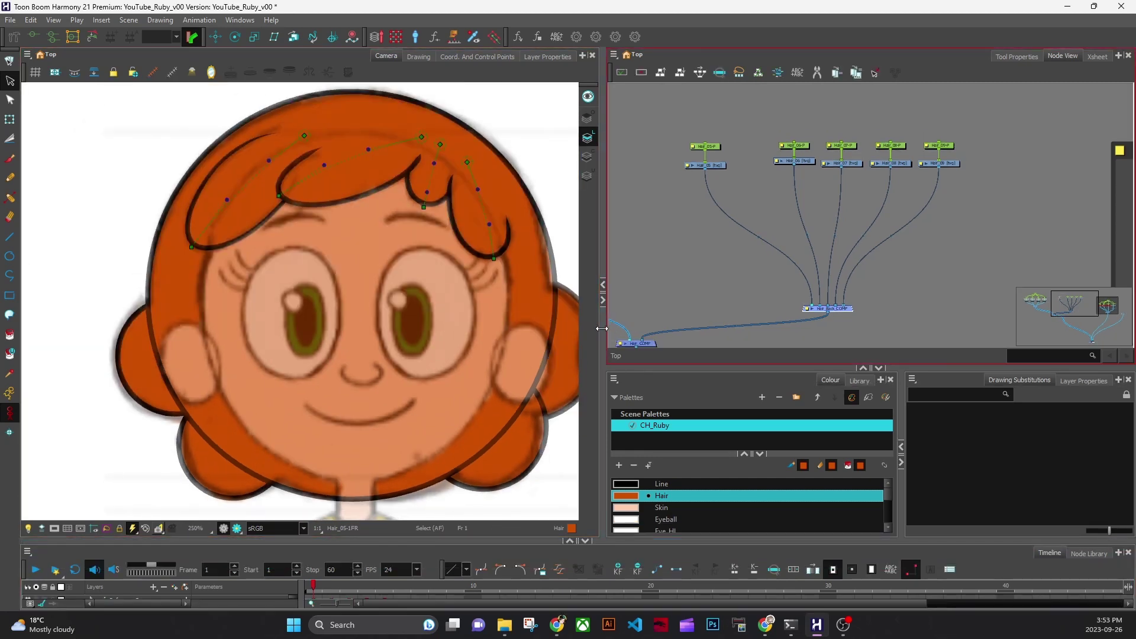
{"action": "left_click_drag", "start_coordinate": [603, 328], "coordinate": [653, 329]}
{"action": "left_click_drag", "start_coordinate": [524, 360], "coordinate": [445, 393]}
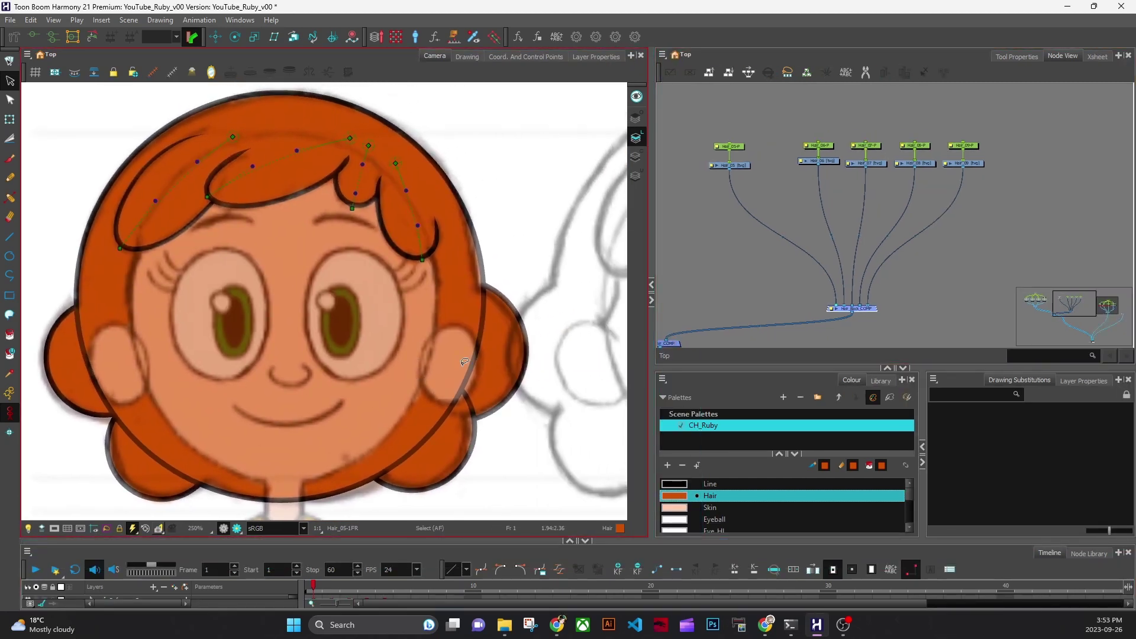
Add an Auto-Patch node to the node network beside the back hair nodes, above Hair_Back_COMP.
{"action": "left_click", "coordinate": [948, 258]}
{"action": "key", "text": "Tab"}
{"action": "type", "text": "auto"}
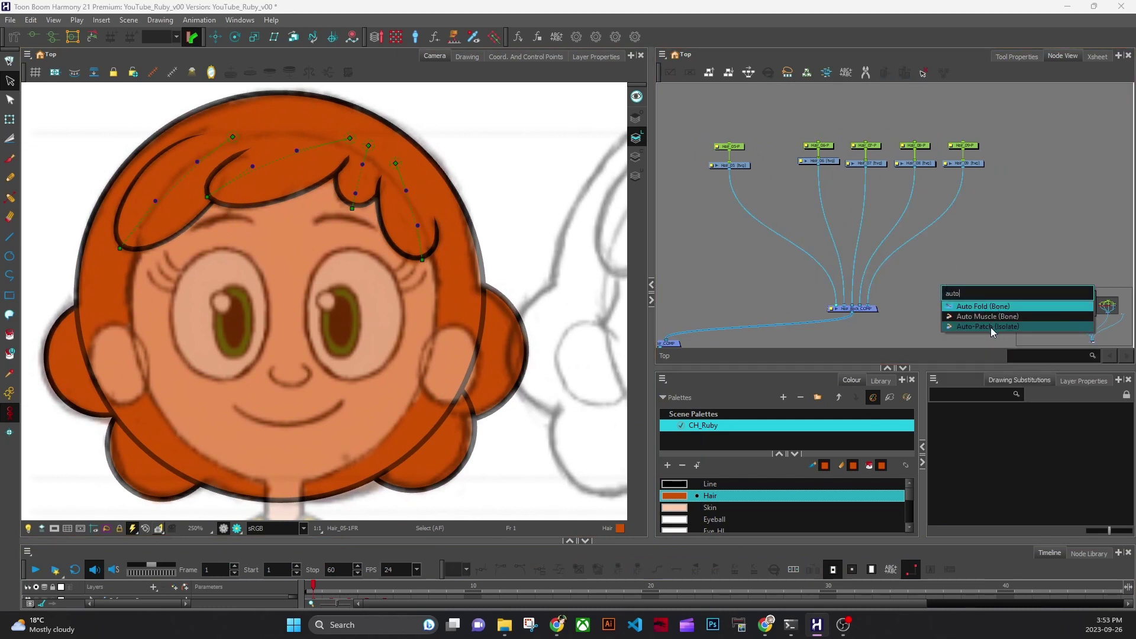
{"action": "left_click", "coordinate": [996, 327]}
{"action": "left_click_drag", "start_coordinate": [979, 249], "coordinate": [977, 250]}
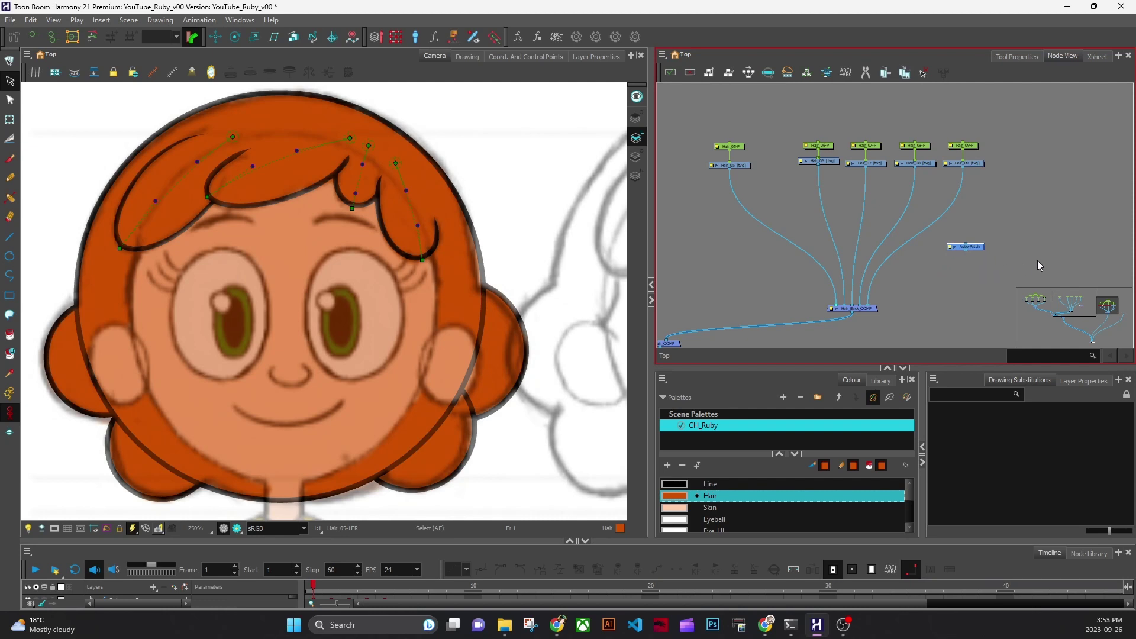
Examine where the side curls of the back hair overlap the large round back hair shape.
{"action": "scroll", "coordinate": [478, 228], "scroll_direction": "up", "scroll_amount": 3}
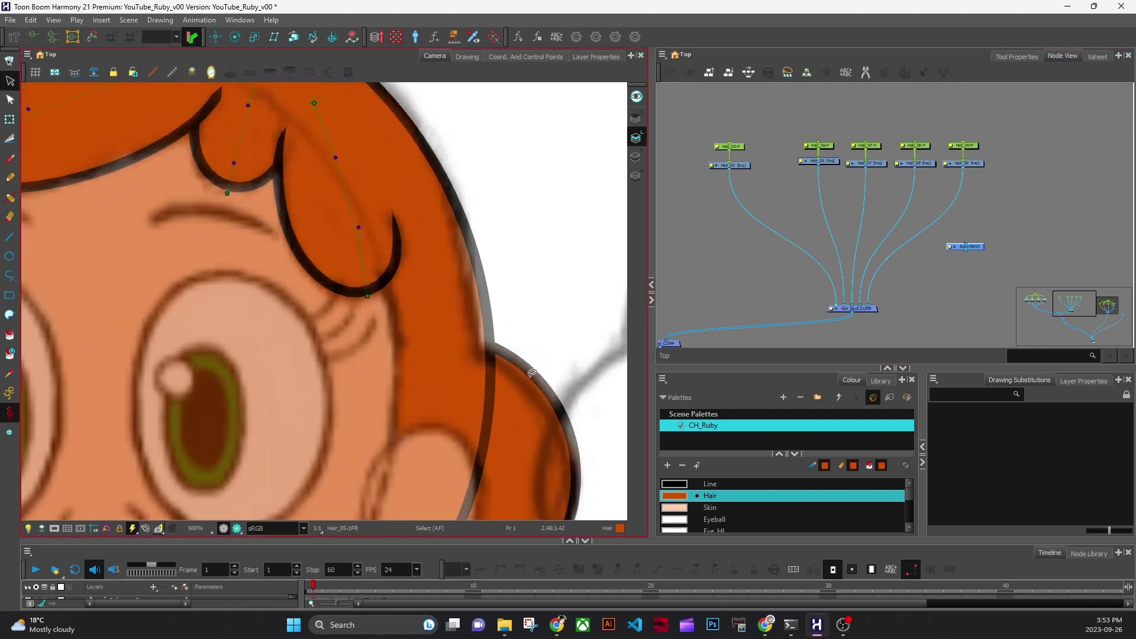
{"action": "right_click", "coordinate": [561, 420]}
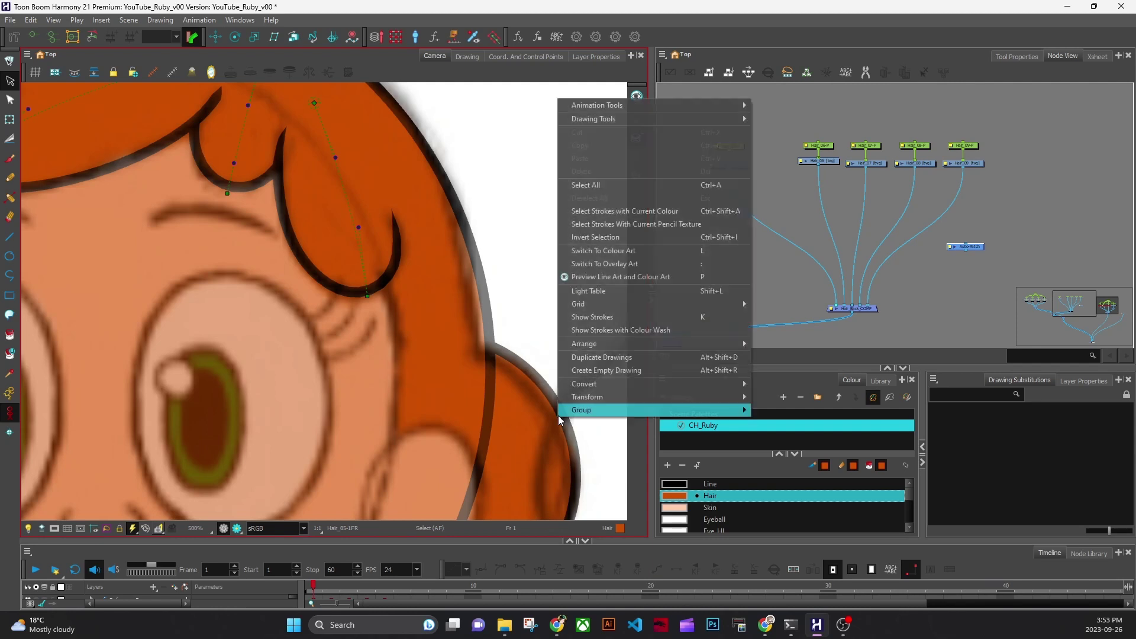
{"action": "left_click", "coordinate": [777, 333]}
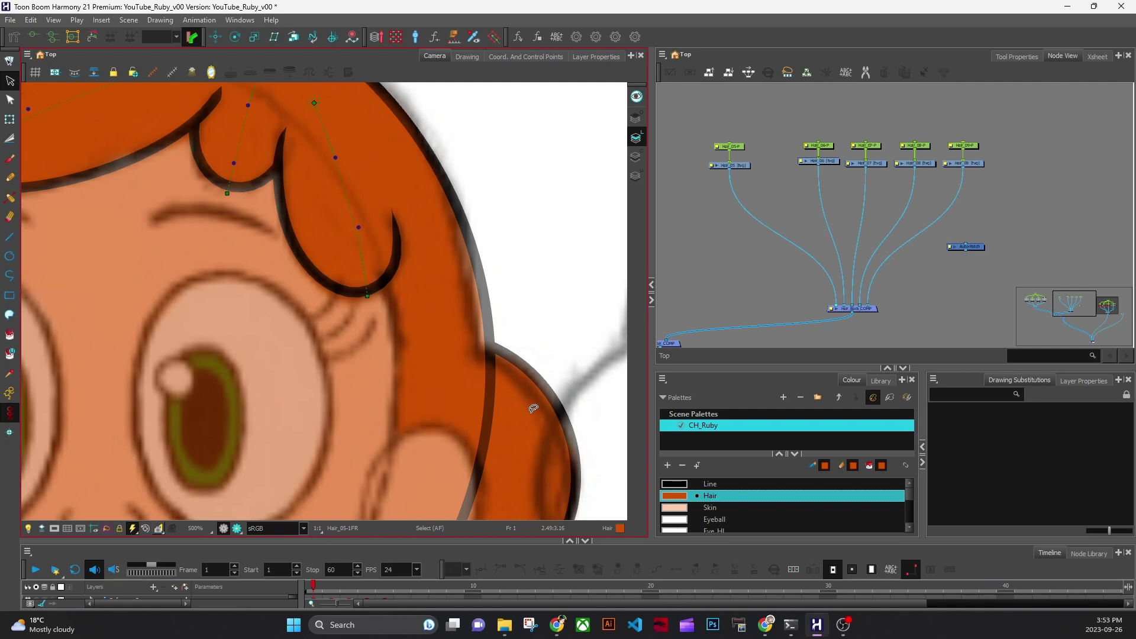
{"action": "scroll", "coordinate": [534, 423], "scroll_direction": "down", "scroll_amount": 1}
{"action": "left_click_drag", "start_coordinate": [532, 461], "coordinate": [535, 356]}
{"action": "scroll", "coordinate": [533, 369], "scroll_direction": "down", "scroll_amount": 1}
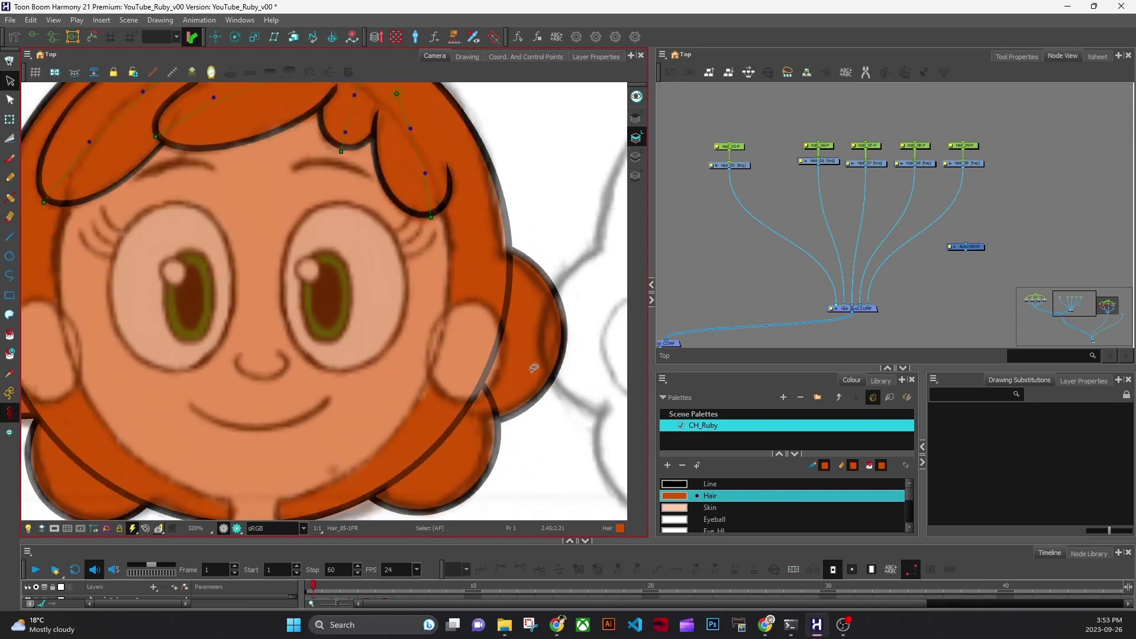
{"action": "scroll", "coordinate": [531, 373], "scroll_direction": "down", "scroll_amount": 1}
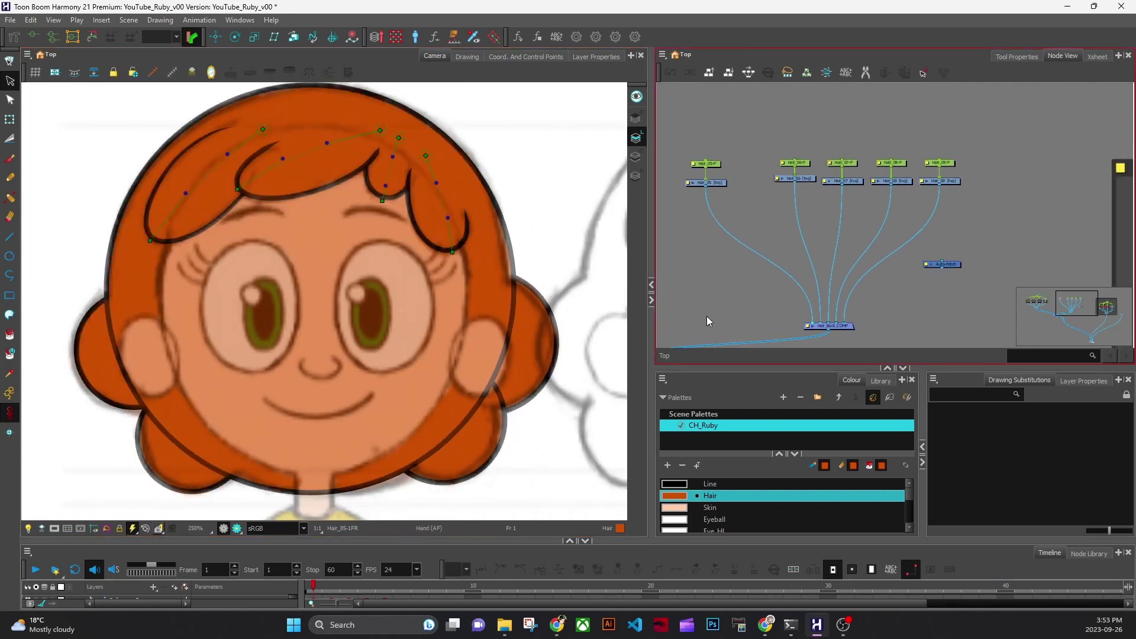
Reorder Hair_05 to the last input of Hair_Back_COMP and move its peg and drawing to the far side of Hair_09.
{"action": "left_click", "coordinate": [720, 182]}
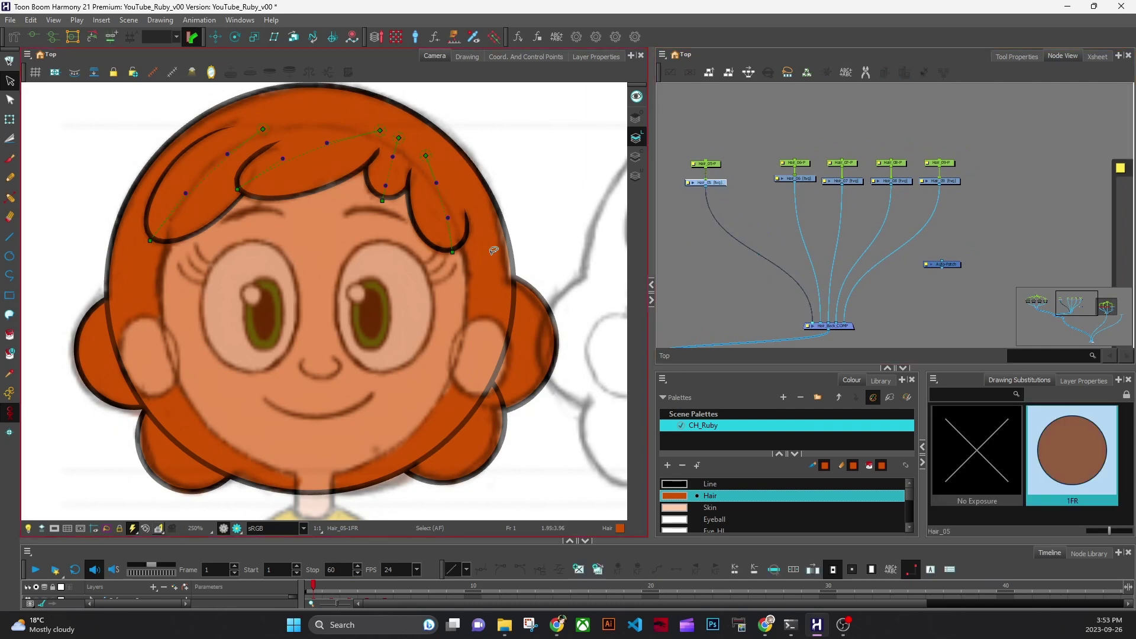
{"action": "left_click_drag", "start_coordinate": [539, 306], "coordinate": [525, 330]}
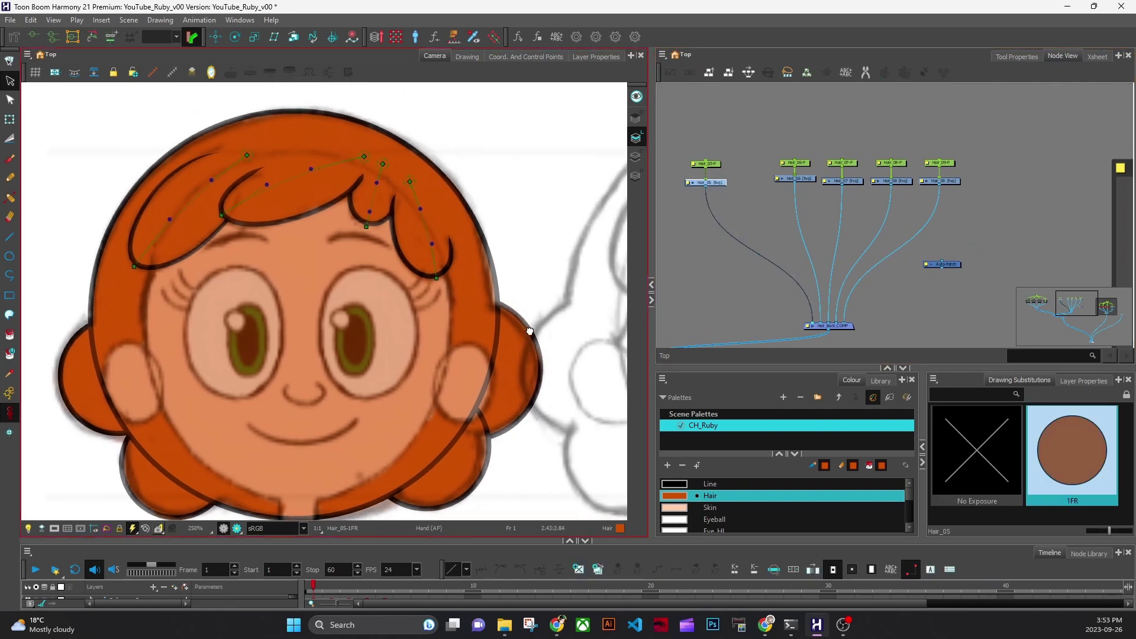
{"action": "left_click_drag", "start_coordinate": [815, 322], "coordinate": [843, 323]}
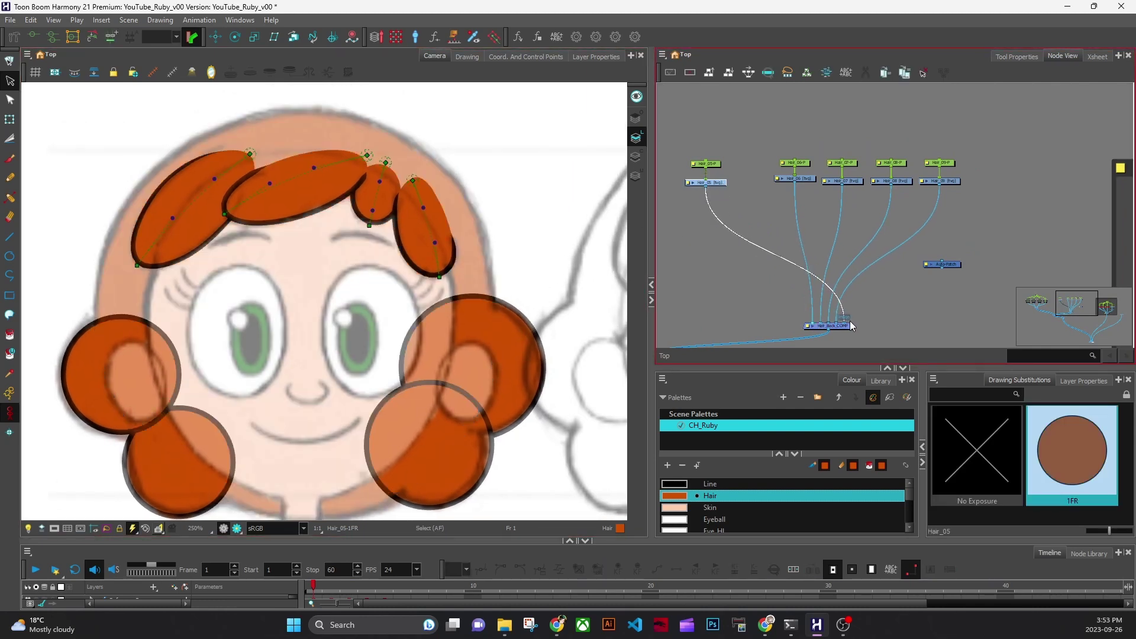
{"action": "left_click_drag", "start_coordinate": [706, 185], "coordinate": [996, 235]}
{"action": "left_click_drag", "start_coordinate": [986, 274], "coordinate": [888, 296]}
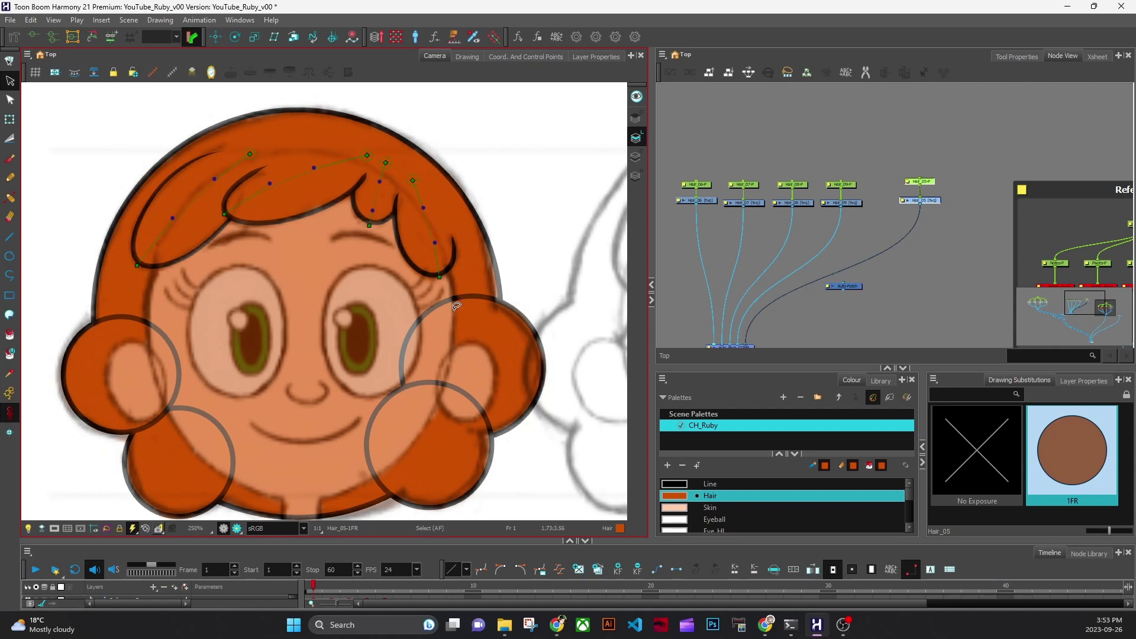
Position the Auto-Patch node just below the back hair drawings and connect the Hair_05 drawing to its input.
{"action": "left_click_drag", "start_coordinate": [852, 287], "coordinate": [868, 244]}
{"action": "left_click_drag", "start_coordinate": [859, 305], "coordinate": [881, 302]}
{"action": "left_click_drag", "start_coordinate": [878, 239], "coordinate": [942, 202]}
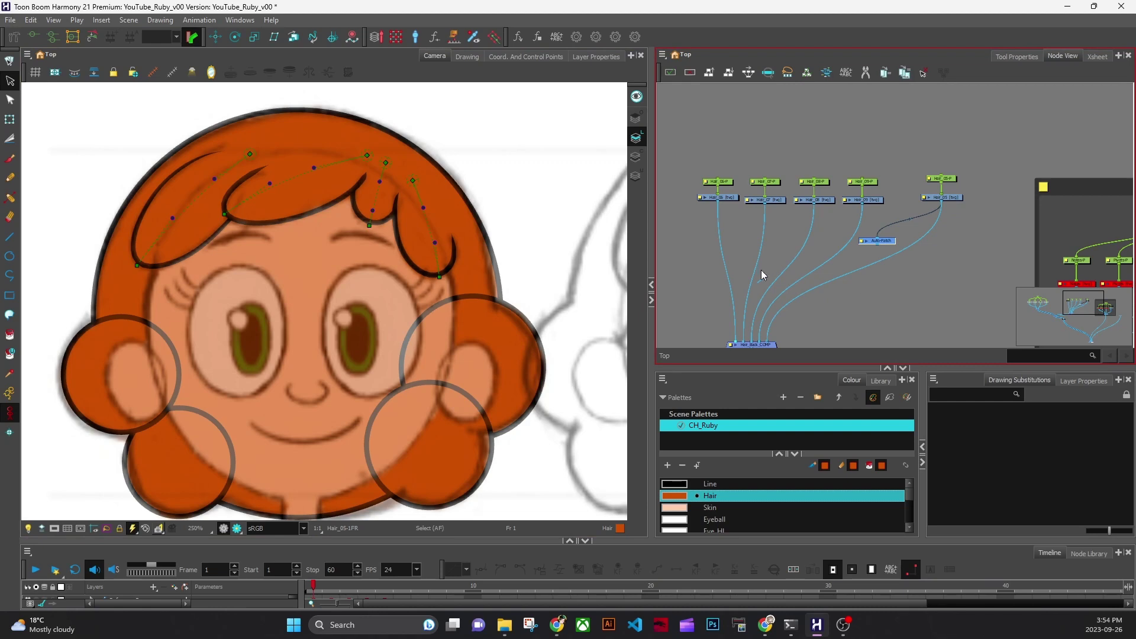
Examine the overlapping outlines of the back hair curls in the camera view, including the Hair_09 circle.
{"action": "scroll", "coordinate": [504, 289], "scroll_direction": "up", "scroll_amount": 2}
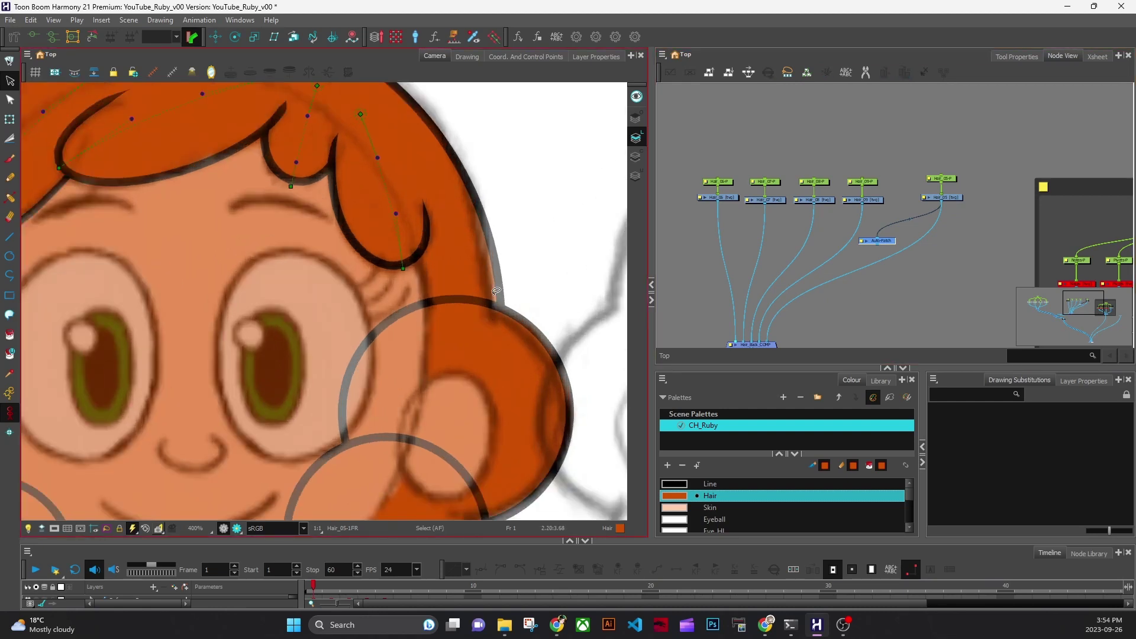
{"action": "left_click_drag", "start_coordinate": [831, 309], "coordinate": [870, 285]}
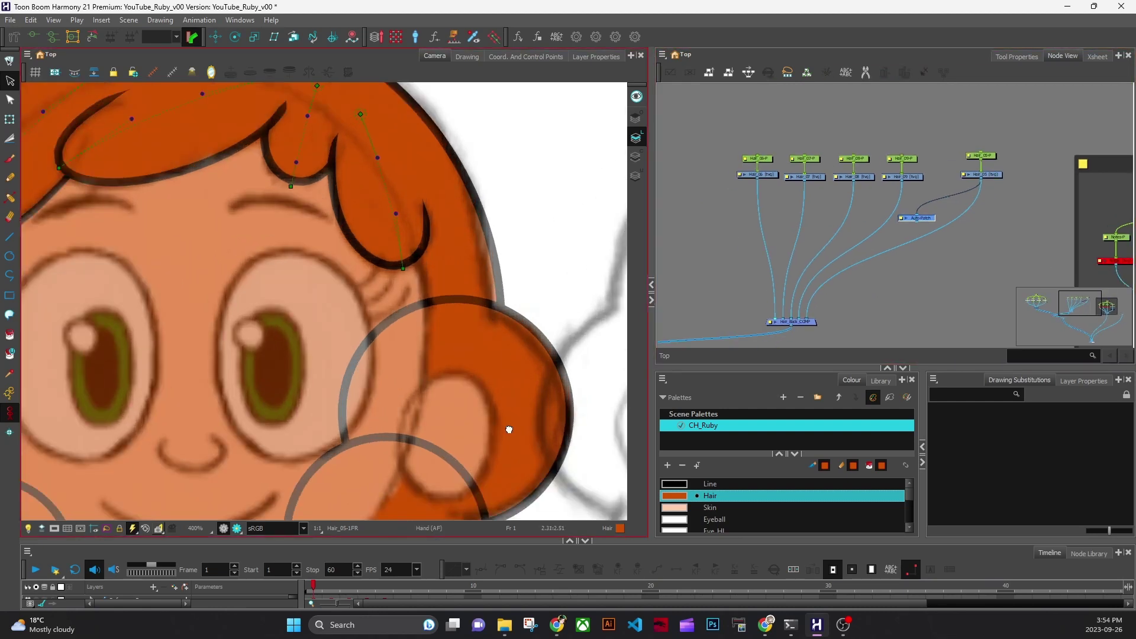
{"action": "left_click_drag", "start_coordinate": [512, 426], "coordinate": [531, 357]}
{"action": "scroll", "coordinate": [538, 366], "scroll_direction": "down", "scroll_amount": 2}
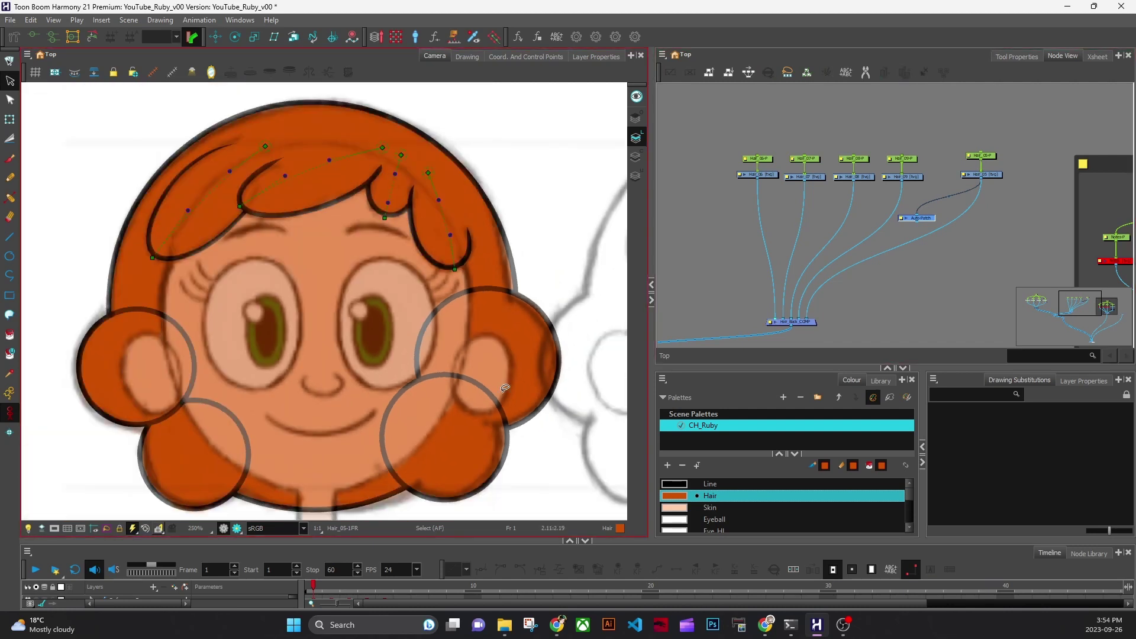
{"action": "left_click_drag", "start_coordinate": [545, 399], "coordinate": [537, 383]}
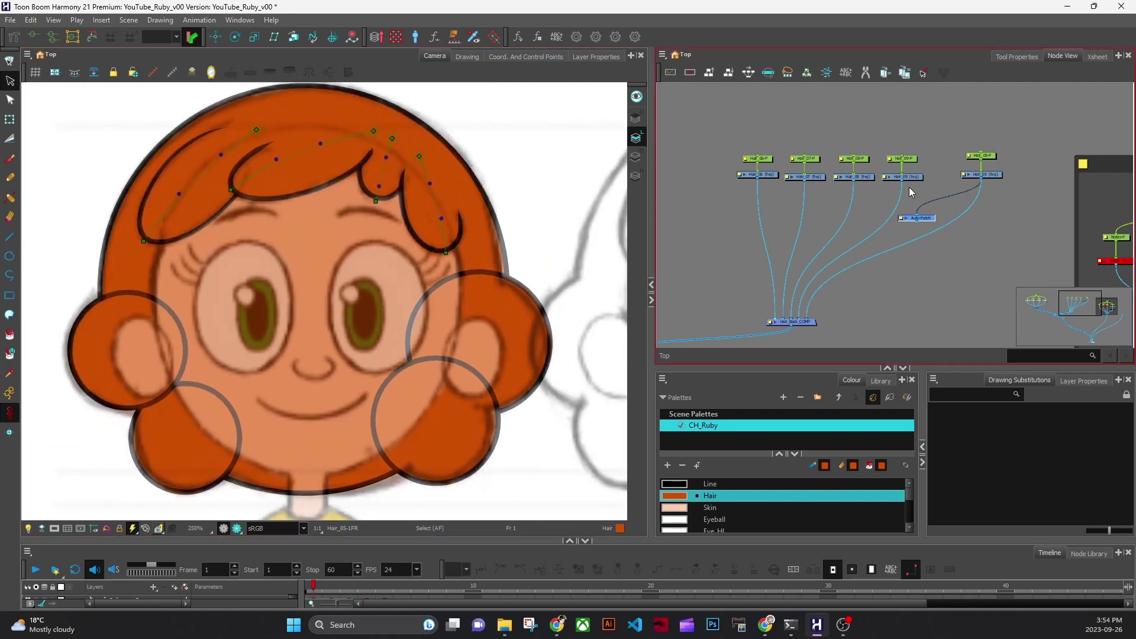
{"action": "left_click", "coordinate": [912, 177]}
{"action": "left_click", "coordinate": [912, 160]}
{"action": "left_click", "coordinate": [916, 176]}
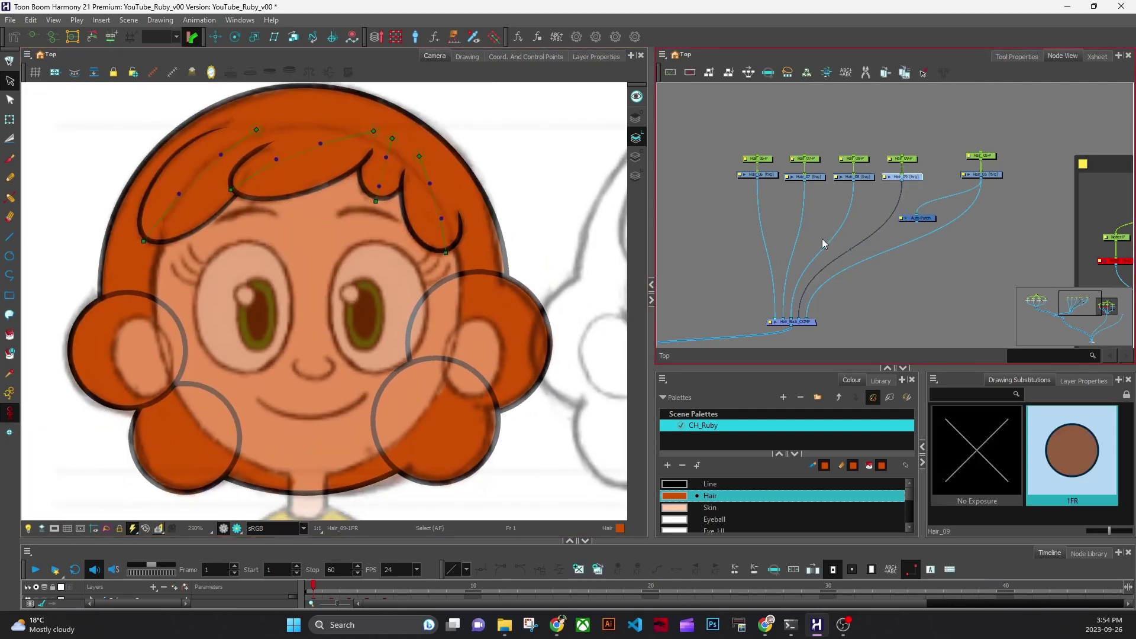
{"action": "left_click", "coordinate": [520, 303]}
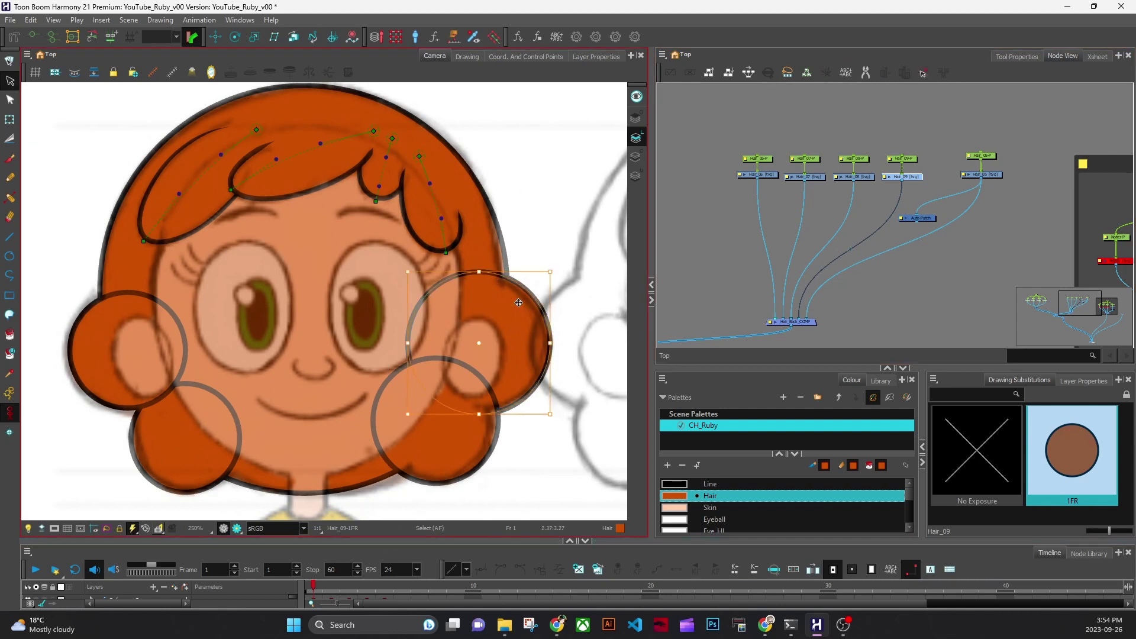
Connect Auto-Patch to Hair_Back_COMP and reorder its cable to the frontmost input, ahead of the curls.
{"action": "left_click", "coordinate": [925, 223]}
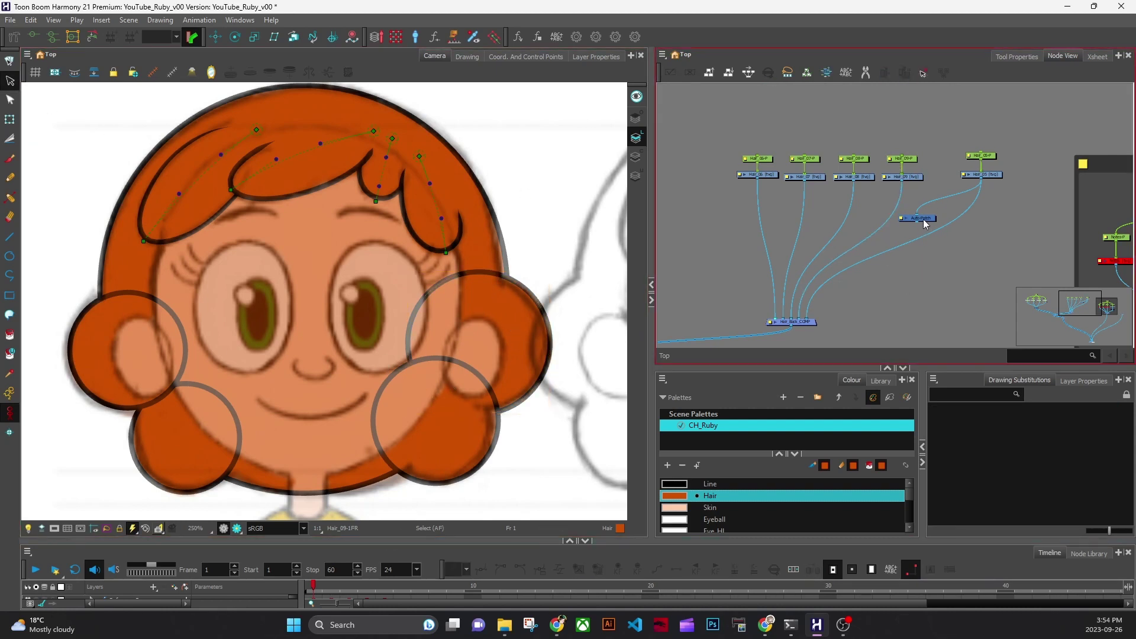
{"action": "left_click_drag", "start_coordinate": [918, 226], "coordinate": [795, 322]}
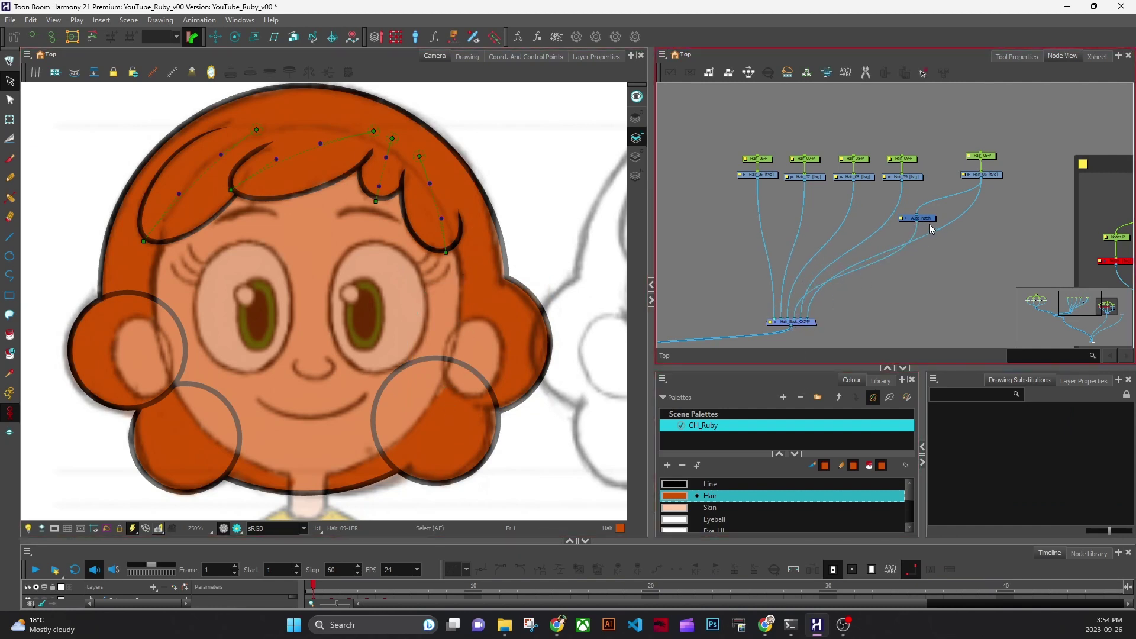
{"action": "left_click_drag", "start_coordinate": [929, 225], "coordinate": [933, 209]}
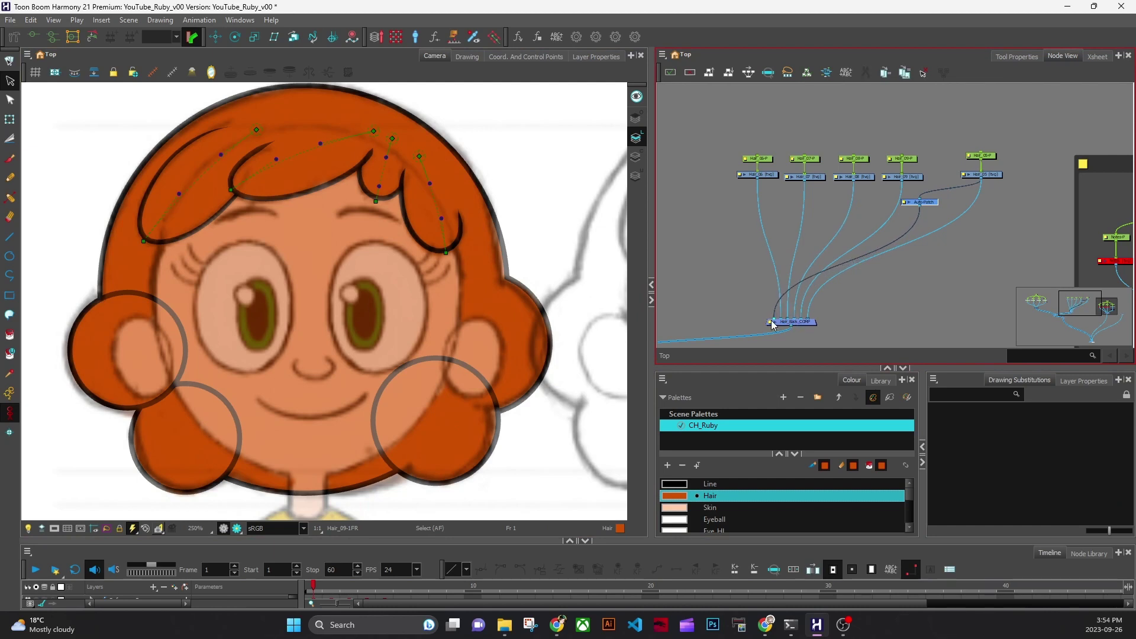
{"action": "left_click_drag", "start_coordinate": [771, 321], "coordinate": [773, 321]}
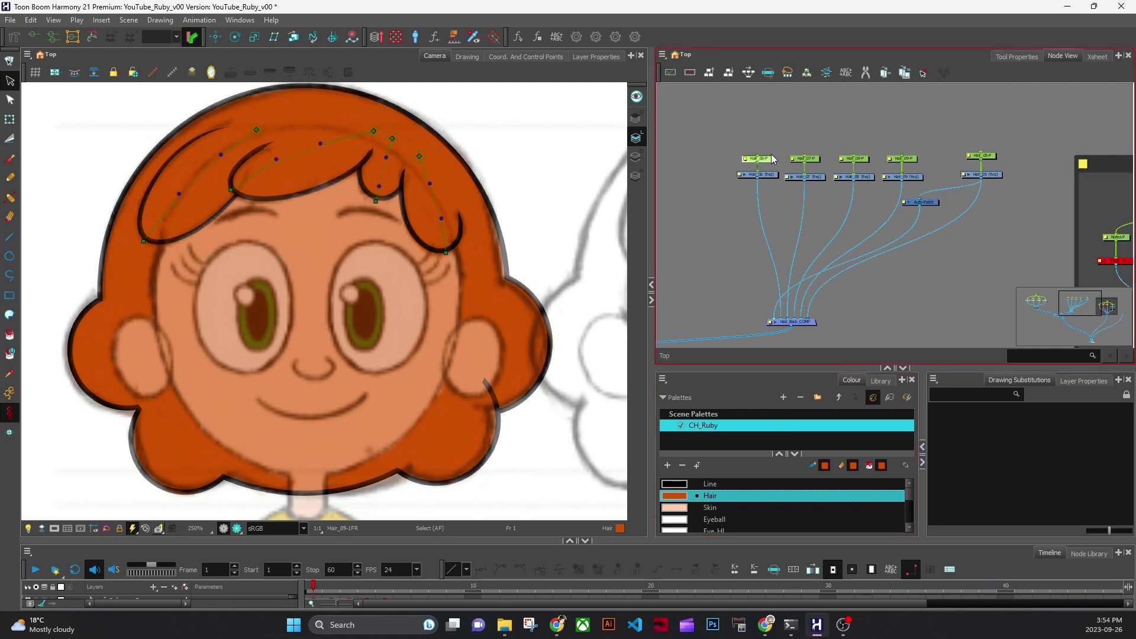
Nudge the Hair_06 peg forward in depth and move Auto-Patch to the outer side of the Hair_06 cable.
{"action": "left_click", "coordinate": [9, 121]}
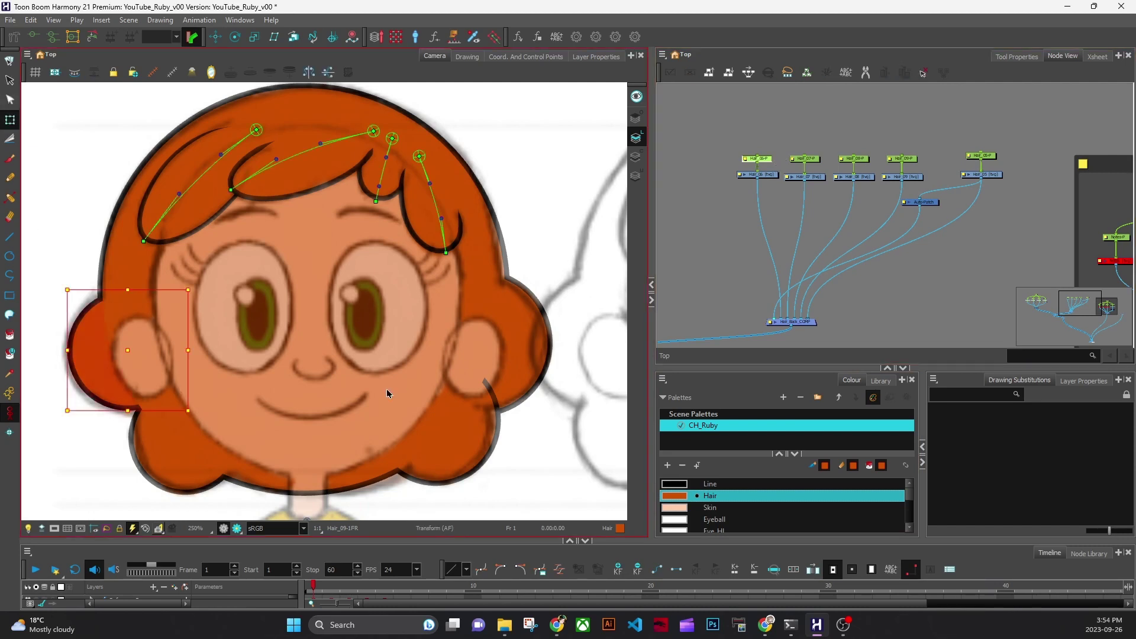
{"action": "key", "text": "alt+Down"}
{"action": "left_click_drag", "start_coordinate": [937, 202], "coordinate": [764, 239]}
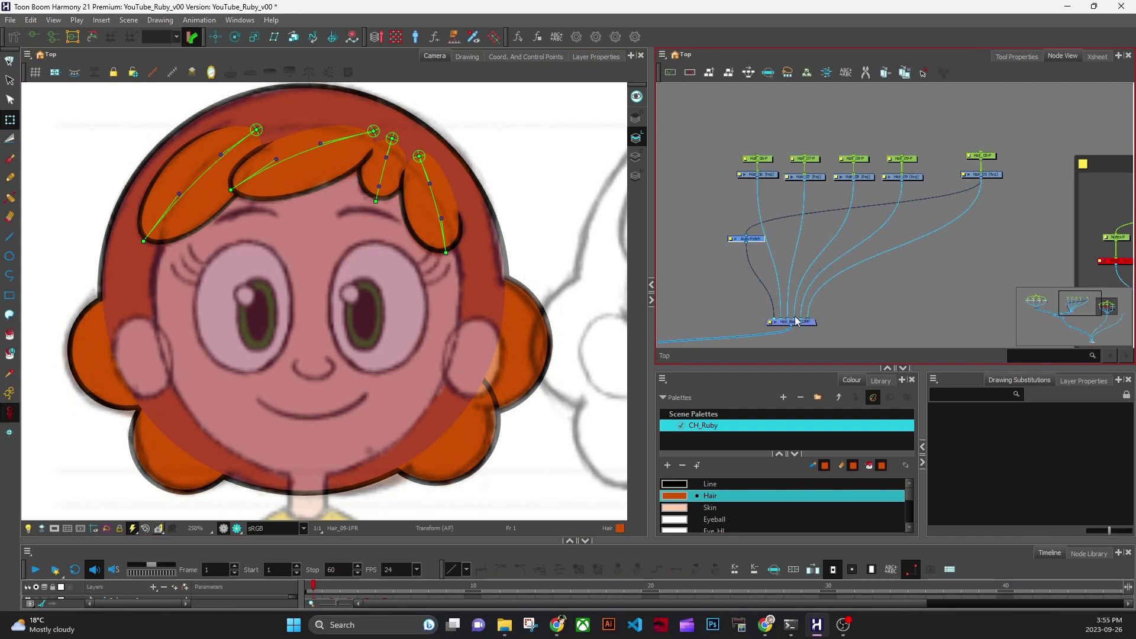
{"action": "left_click", "coordinate": [712, 300]}
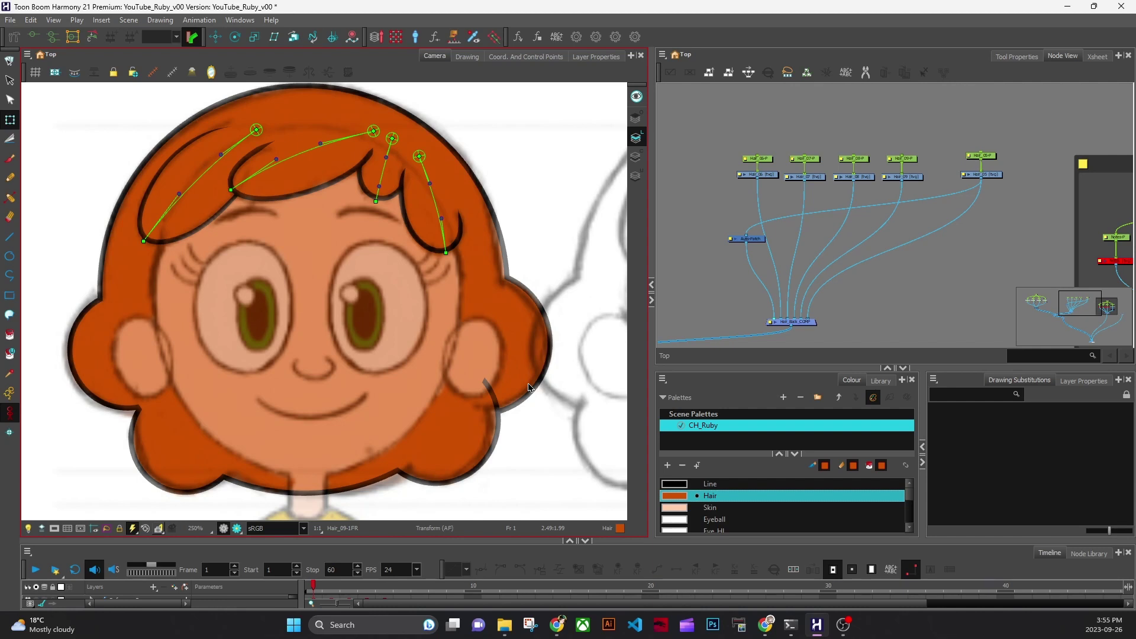
{"action": "left_click", "coordinate": [755, 240]}
{"action": "left_click", "coordinate": [759, 240]}
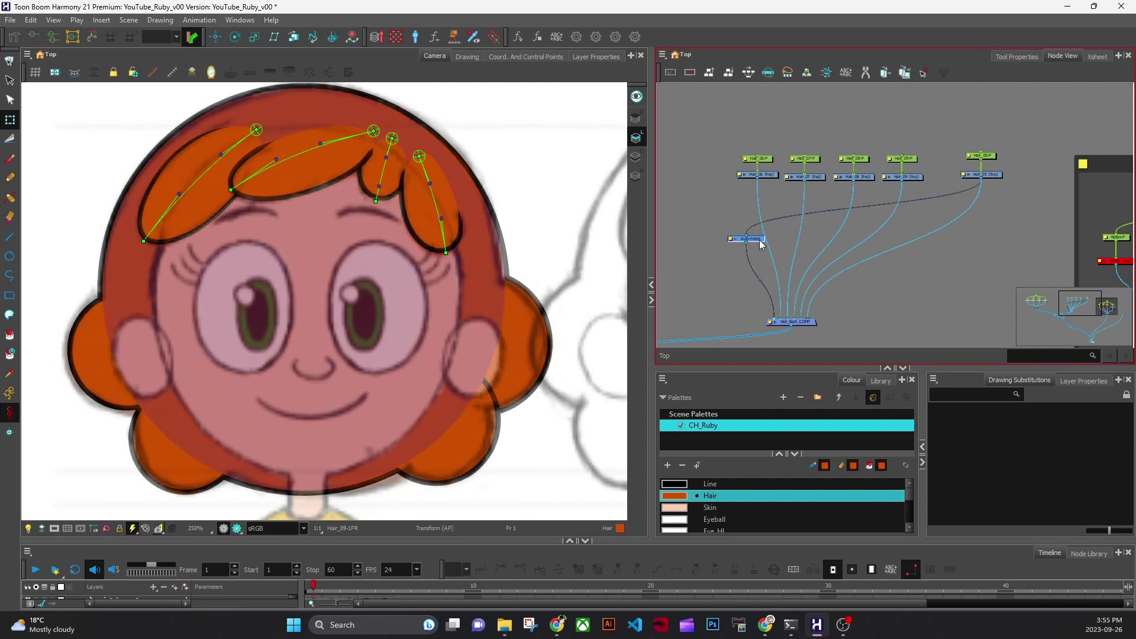
{"action": "left_click_drag", "start_coordinate": [759, 239], "coordinate": [739, 234]}
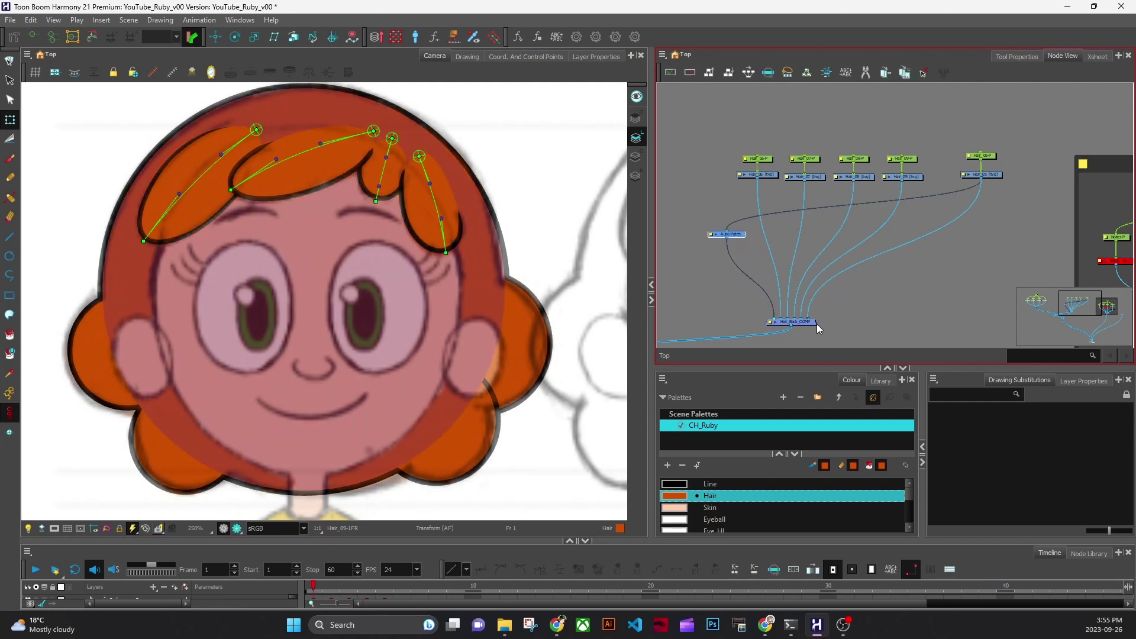
Try combining Hair_06 through Hair_09 in a new composite, cutting their direct cables and connecting the composite to Hair_Back_COMP instead.
{"action": "left_click_drag", "start_coordinate": [734, 139], "coordinate": [932, 194]}
{"action": "key", "text": "ctrl+j"}
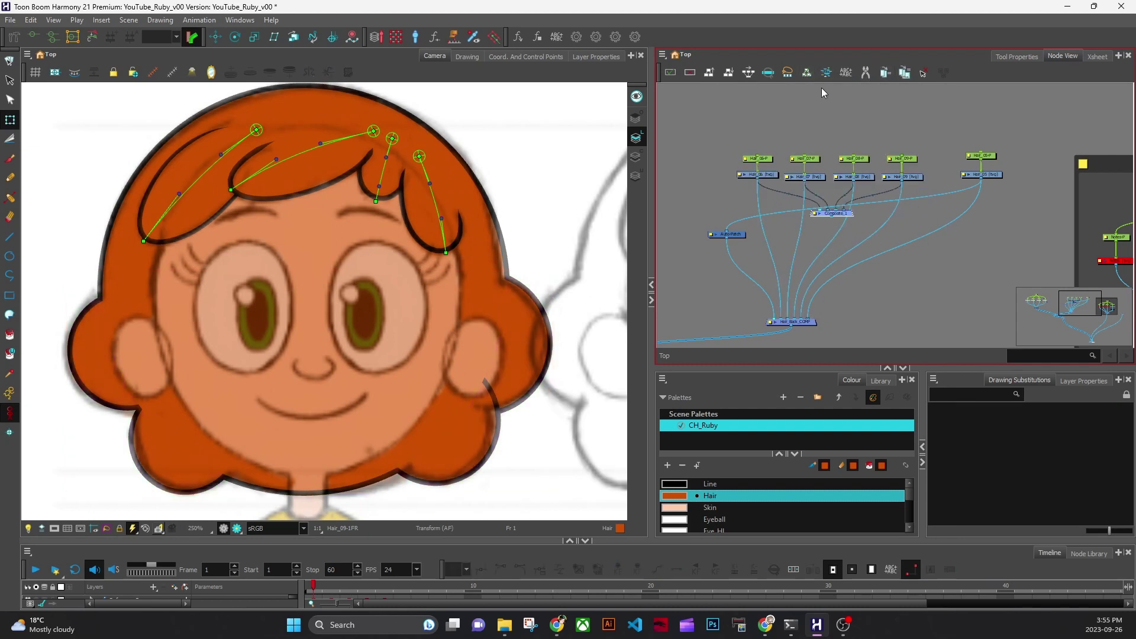
{"action": "left_click", "coordinate": [866, 72]}
{"action": "left_click_drag", "start_coordinate": [762, 255], "coordinate": [886, 245]}
{"action": "mouse_move", "coordinate": [828, 216]}
{"action": "left_mouse_down"}
{"action": "mouse_move", "coordinate": [790, 308]}
{"action": "mouse_move", "coordinate": [834, 239]}
{"action": "mouse_move", "coordinate": [818, 246]}
{"action": "mouse_move", "coordinate": [790, 321]}
{"action": "left_mouse_up"}
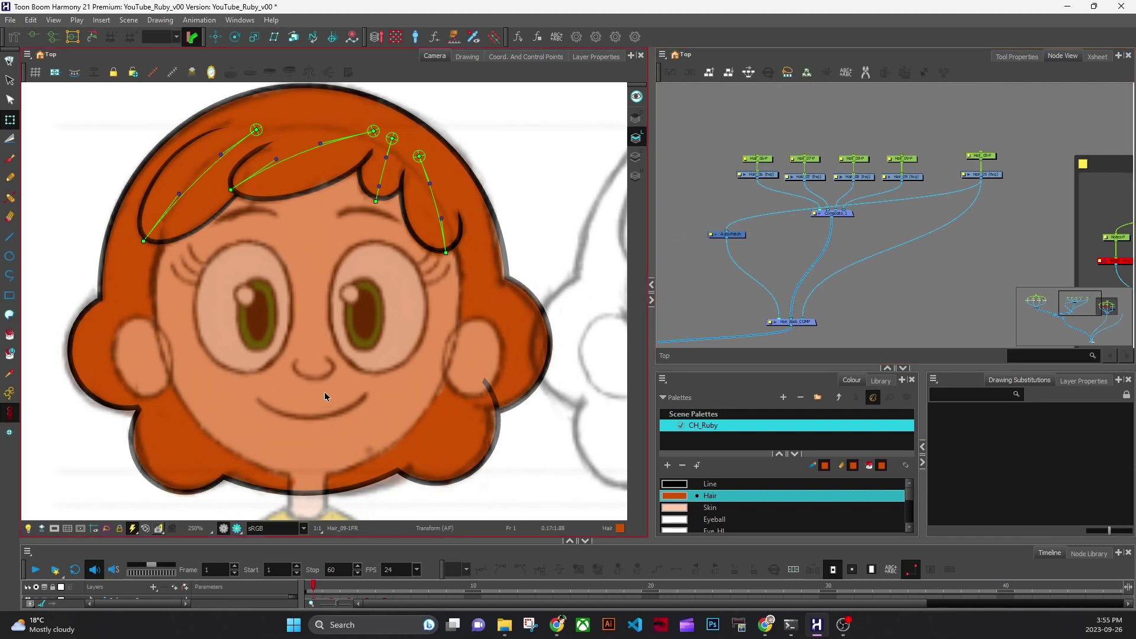
{"action": "left_click_drag", "start_coordinate": [856, 211], "coordinate": [840, 220]}
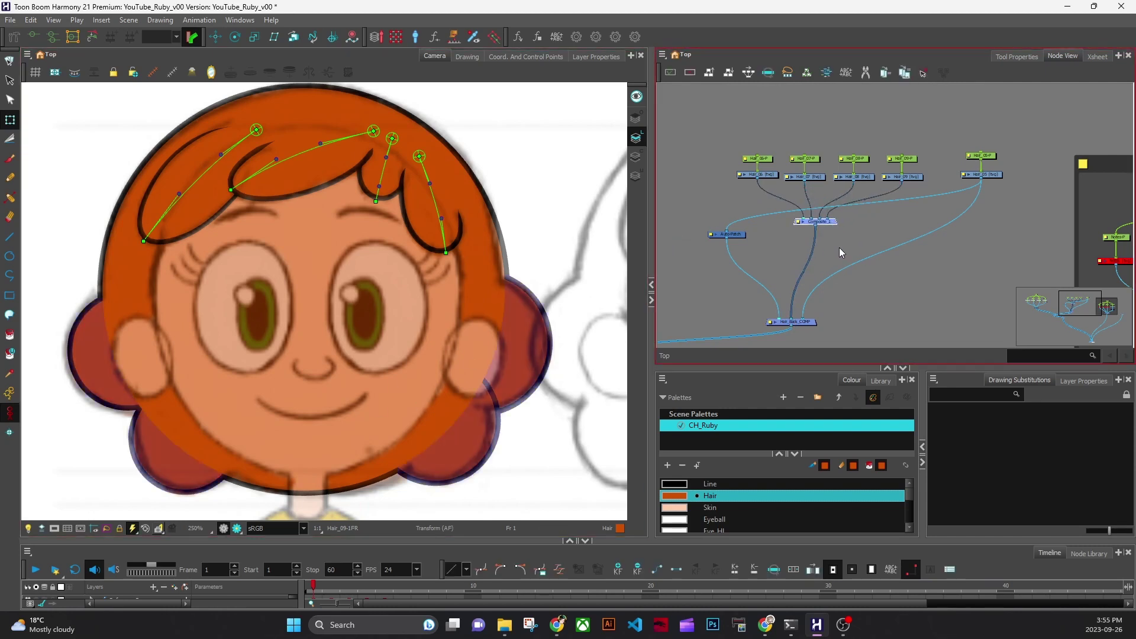
Try a duplicate of Auto-Patch between the new composite and Hair_Back_COMP, then nudge the Hair_06 peg backward in depth.
{"action": "left_click", "coordinate": [739, 236]}
{"action": "key", "text": "ctrl+c"}
{"action": "key", "text": "ctrl+v"}
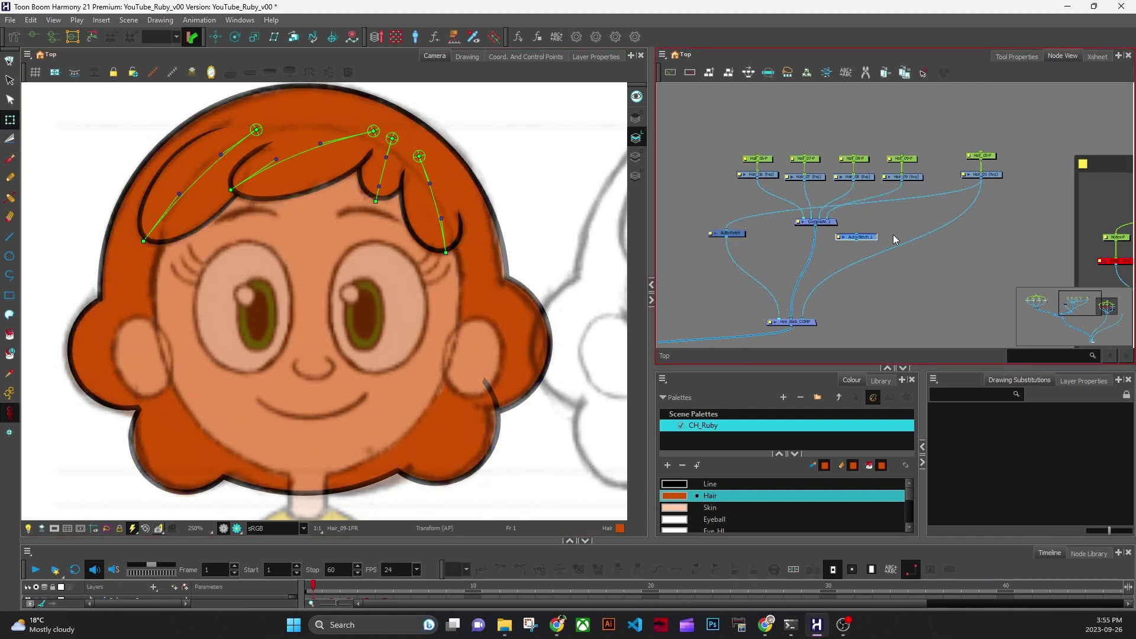
{"action": "left_click_drag", "start_coordinate": [873, 240], "coordinate": [830, 268]}
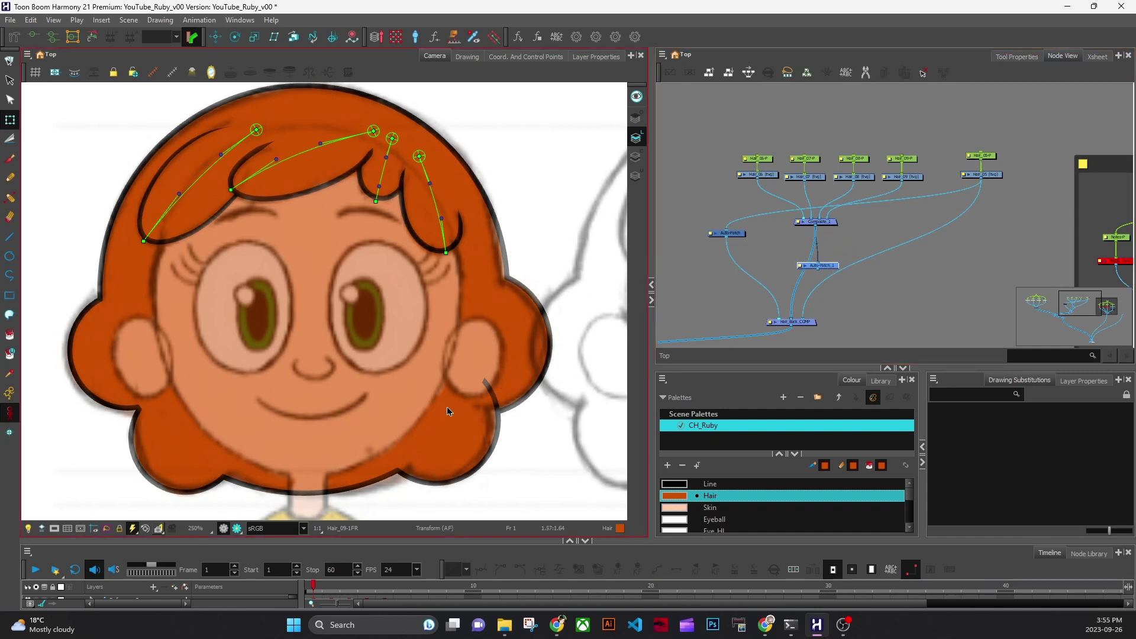
{"action": "left_click_drag", "start_coordinate": [818, 269], "coordinate": [797, 320]}
{"action": "left_click", "coordinate": [768, 158]}
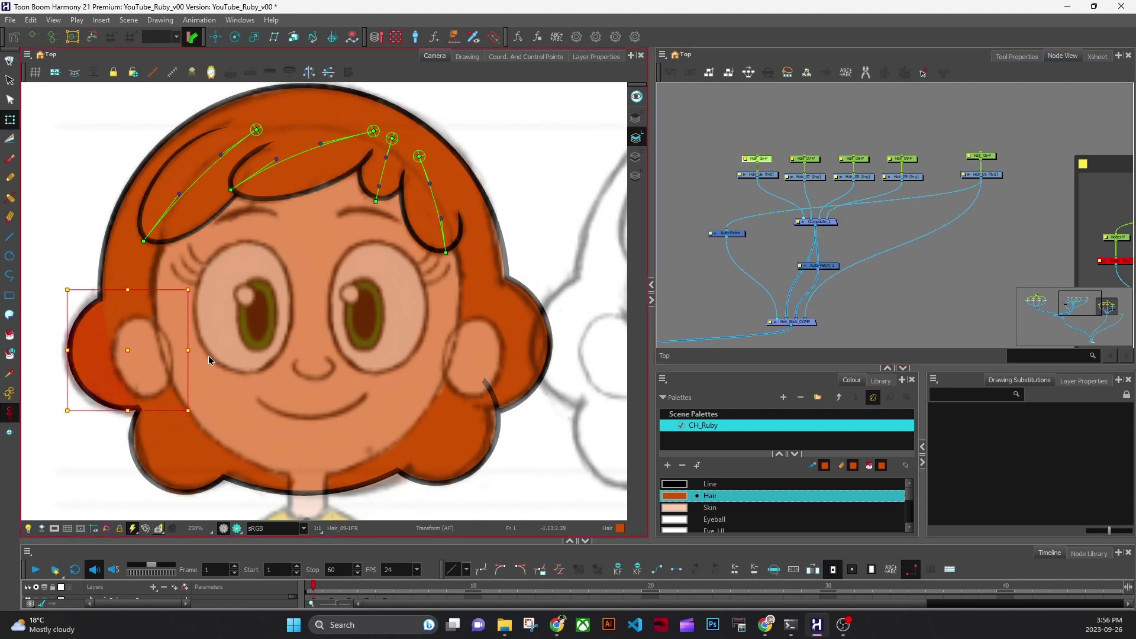
{"action": "key", "text": "alt+Up"}
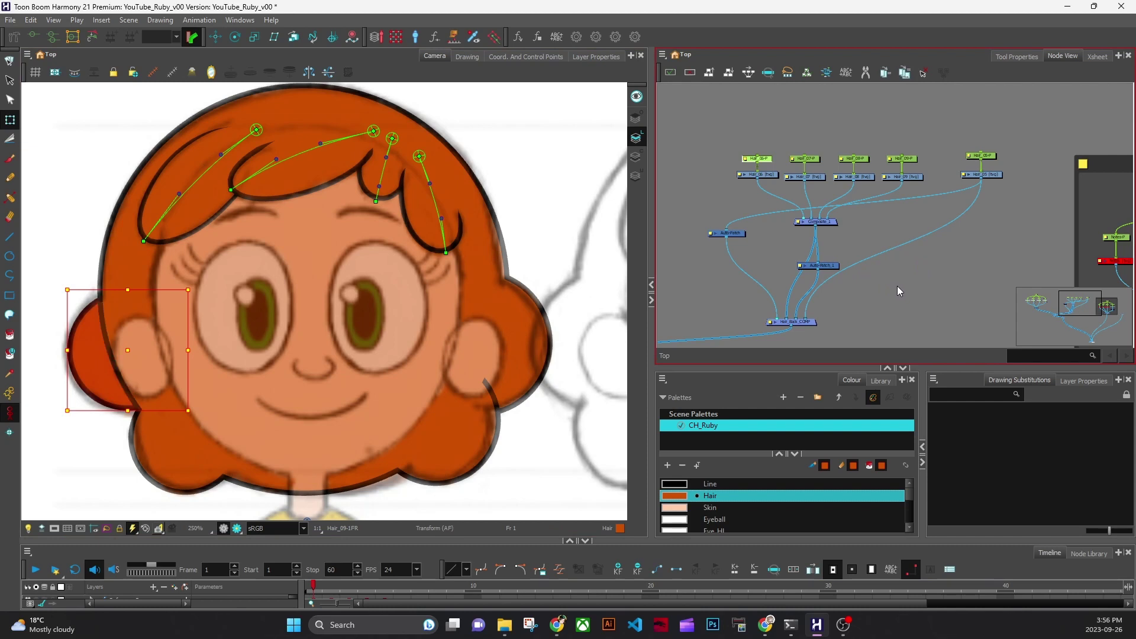
Undo the Hair_06 nudge, the duplicated Auto-Patch and the extra composite, back to the curls' direct connections to Hair_Back_COMP.
{"action": "key", "text": "ctrl+z"}
{"action": "key", "text": "ctrl+z"}
{"action": "key", "text": "ctrl+z"}
{"action": "key", "text": "ctrl+z"}
{"action": "key", "text": "ctrl+z"}
{"action": "key", "text": "ctrl+z"}
{"action": "key", "text": "ctrl+z"}
{"action": "key", "text": "ctrl+z"}
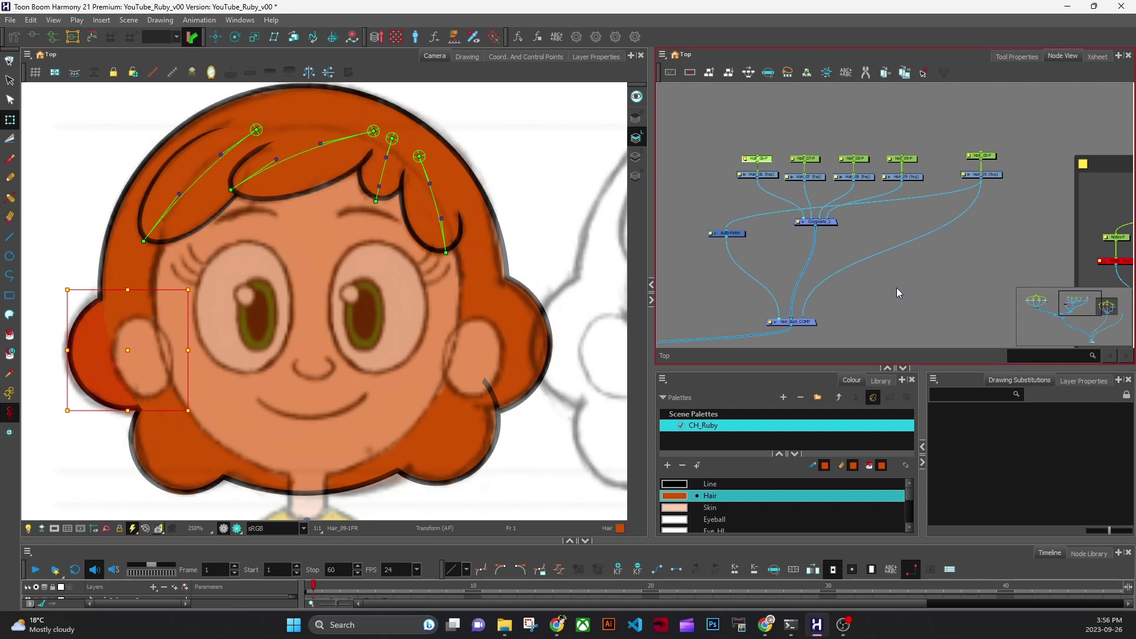
{"action": "key", "text": "ctrl+z"}
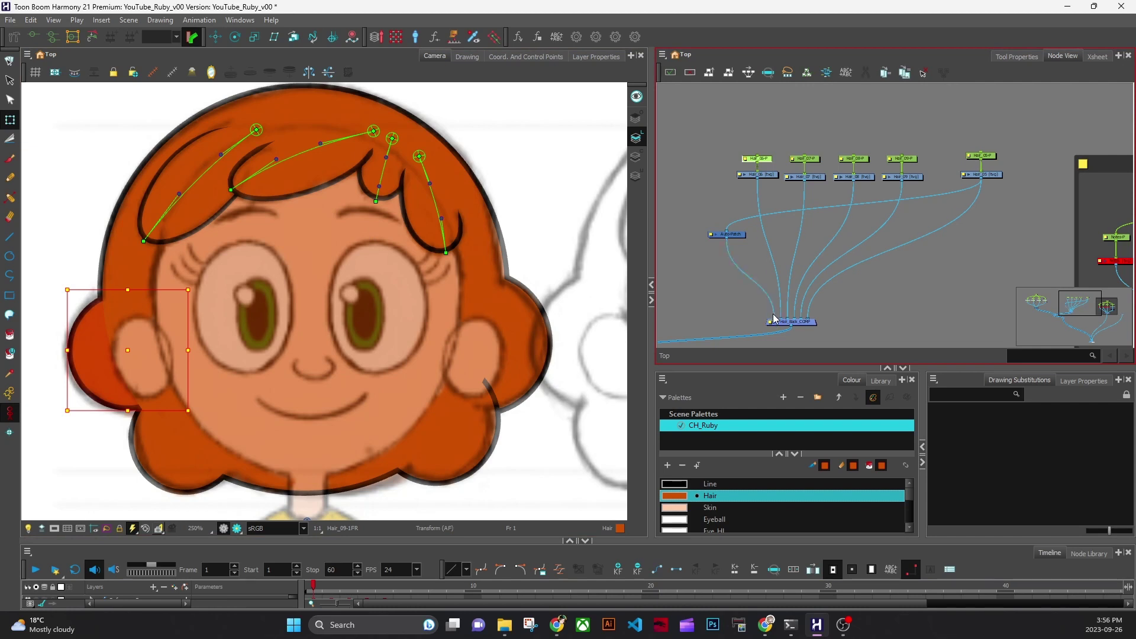
Disconnect Auto-Patch from Hair_Back_COMP while keeping its connection from Hair_05.
{"action": "left_click_drag", "start_coordinate": [774, 317], "coordinate": [757, 283]}
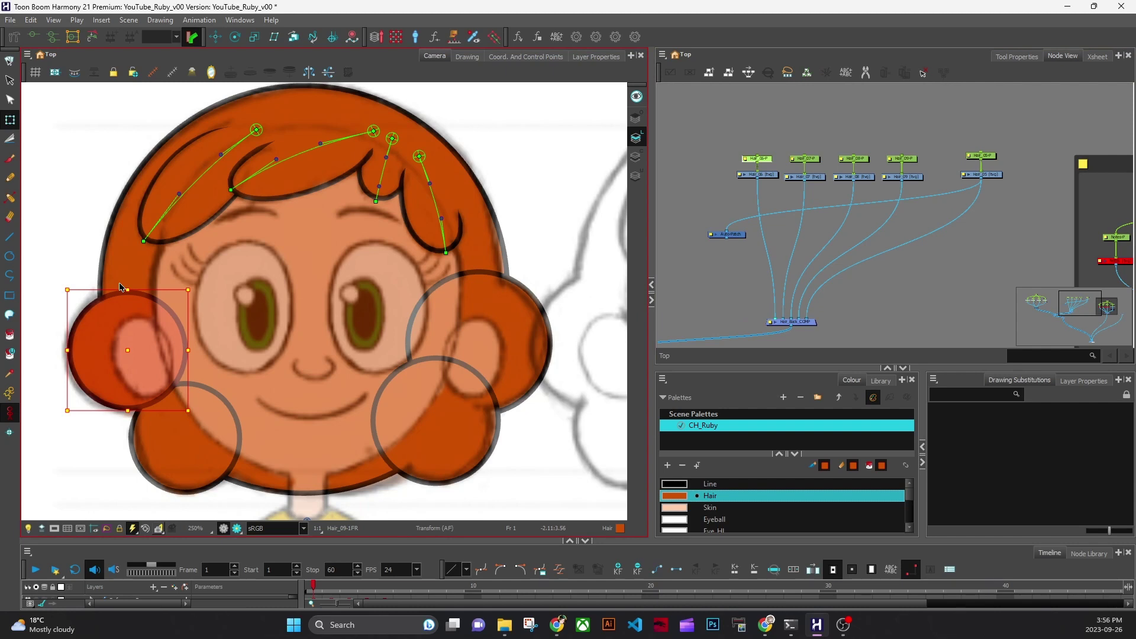
Place Auto-Patch beneath Hair_05 and move the Hair_06 drawing with its peg farther away from the other curls.
{"action": "left_click_drag", "start_coordinate": [744, 236], "coordinate": [983, 250]}
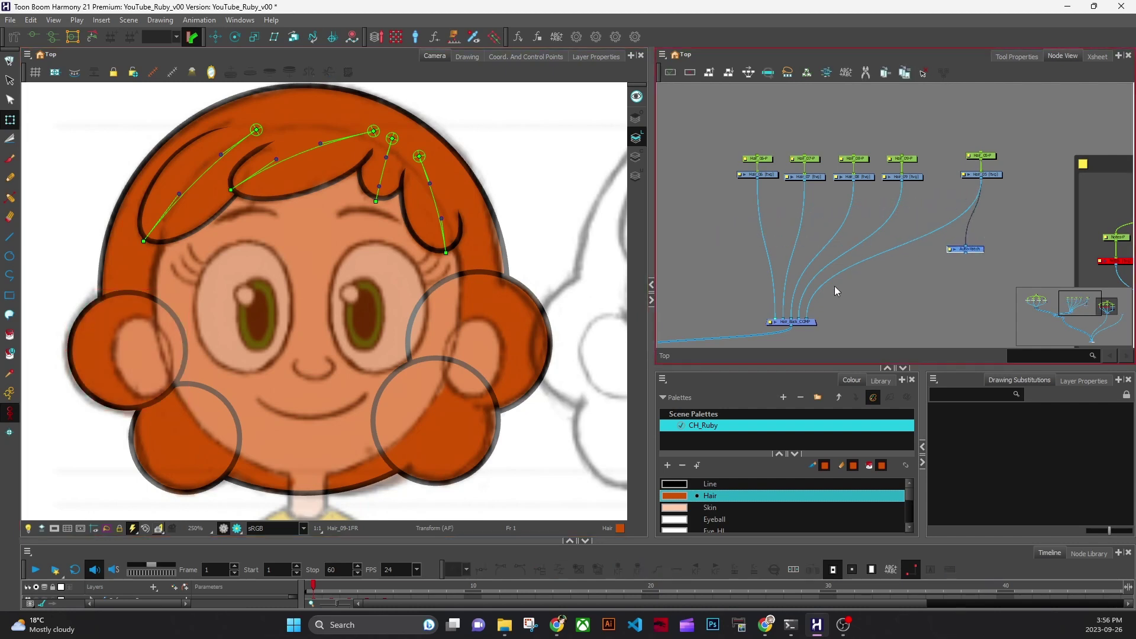
{"action": "scroll", "coordinate": [790, 287], "scroll_direction": "down", "scroll_amount": 1}
{"action": "scroll", "coordinate": [893, 289], "scroll_direction": "up", "scroll_amount": 2}
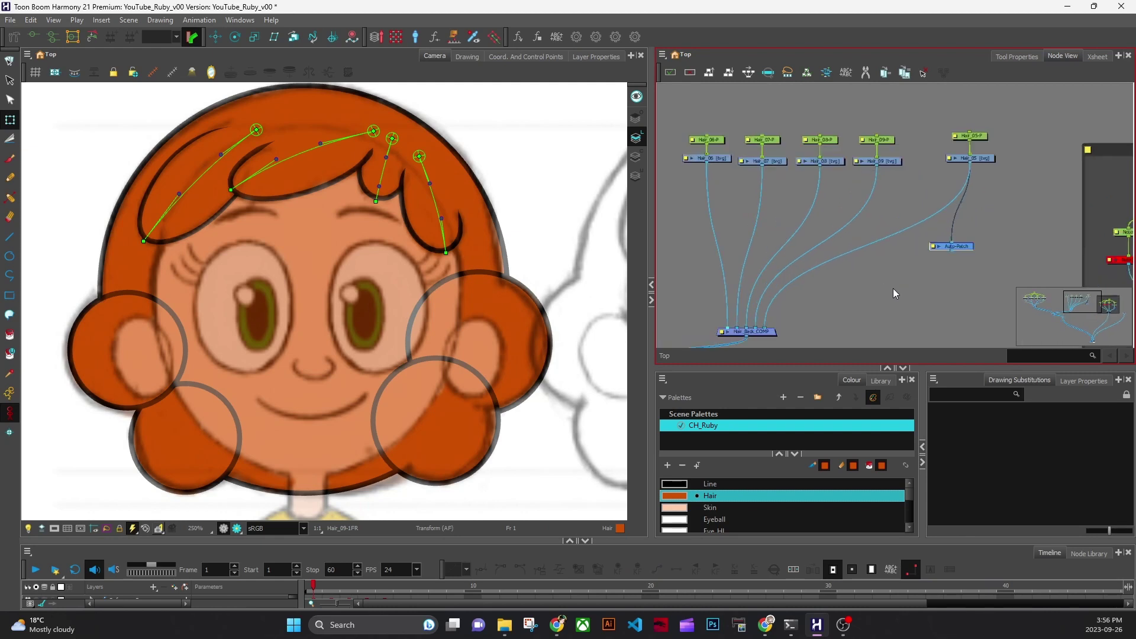
{"action": "left_click_drag", "start_coordinate": [800, 315], "coordinate": [934, 327]}
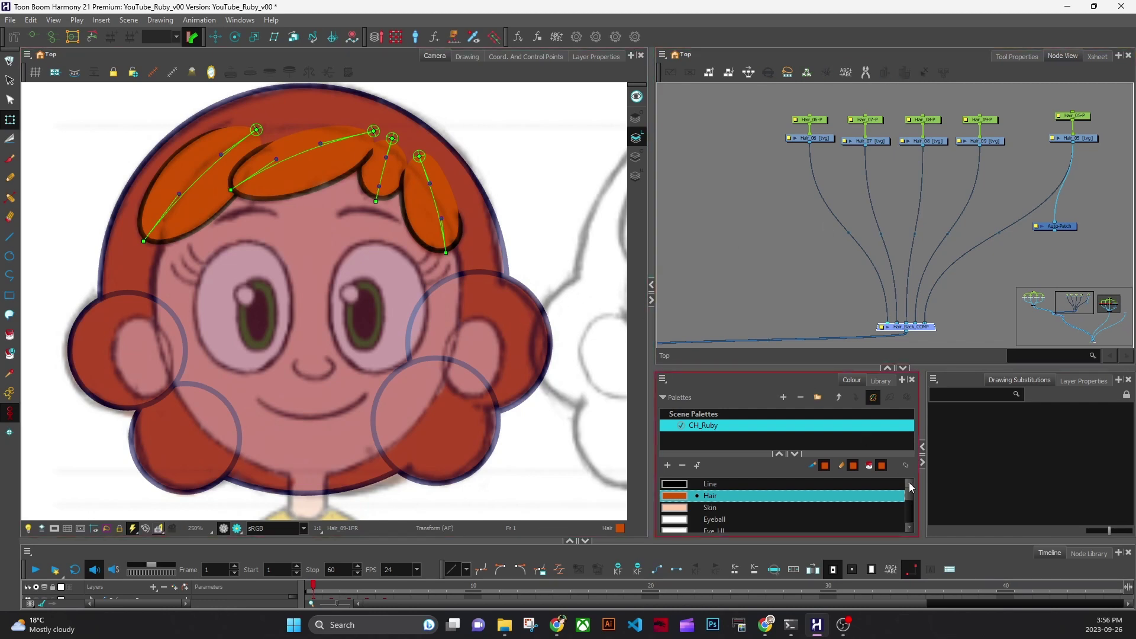
{"action": "left_click_drag", "start_coordinate": [945, 317], "coordinate": [916, 320]}
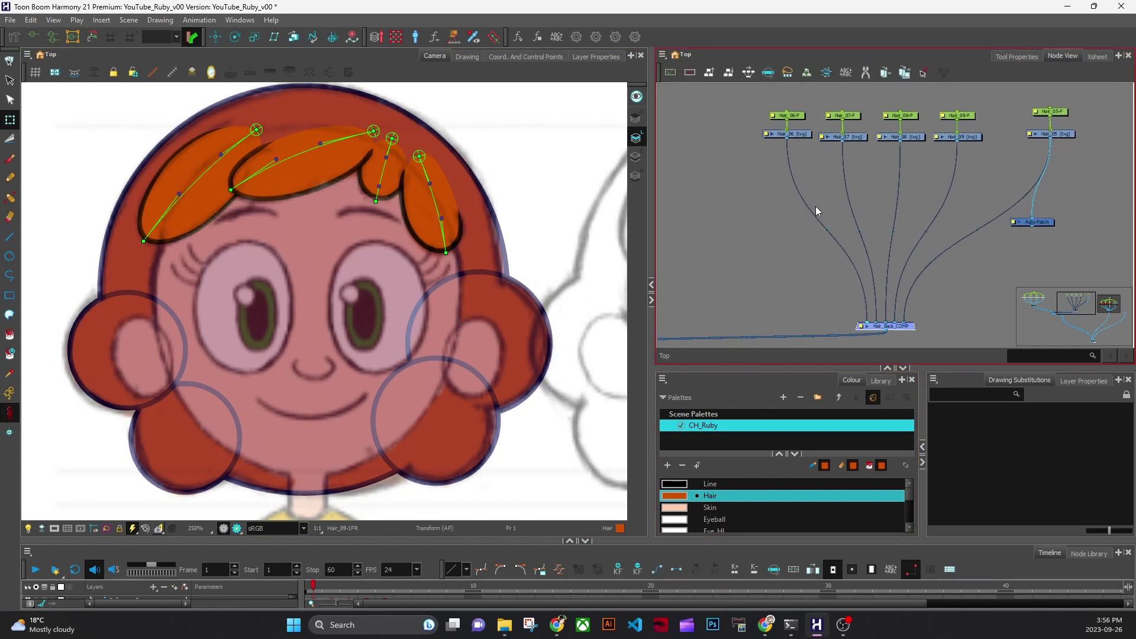
{"action": "mouse_move", "coordinate": [753, 102]}
{"action": "left_mouse_down"}
{"action": "mouse_move", "coordinate": [809, 147]}
{"action": "mouse_move", "coordinate": [750, 156]}
{"action": "left_mouse_up"}
{"action": "left_click", "coordinate": [730, 201]}
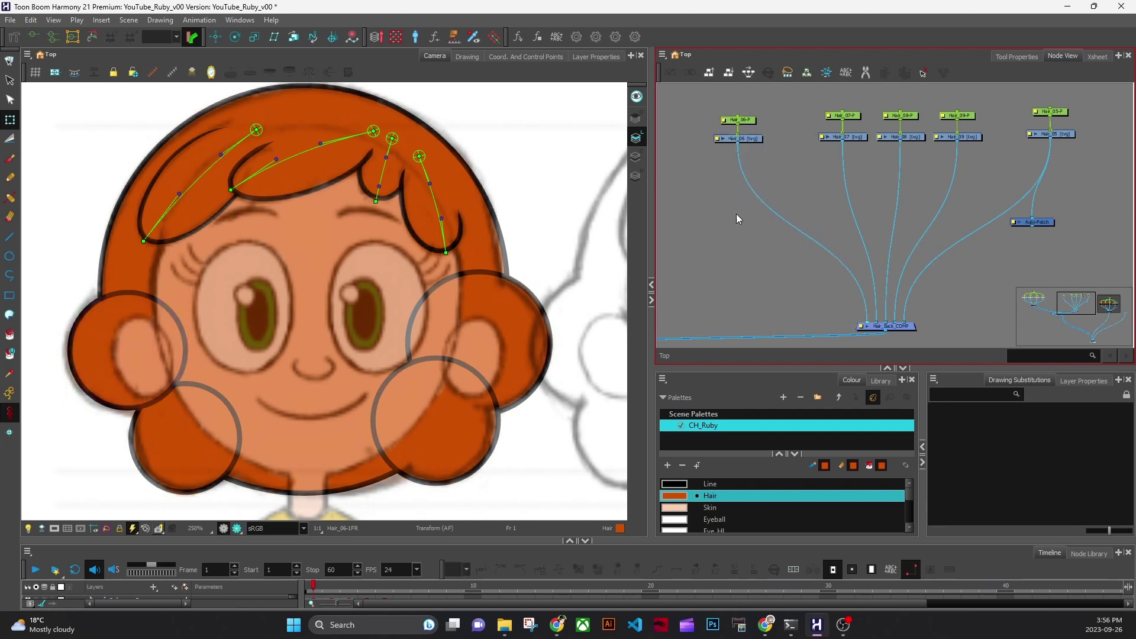
Add a Line-Art node and a Colour-Art node to the node network.
{"action": "key", "text": "Tab"}
{"action": "type", "text": "lin"}
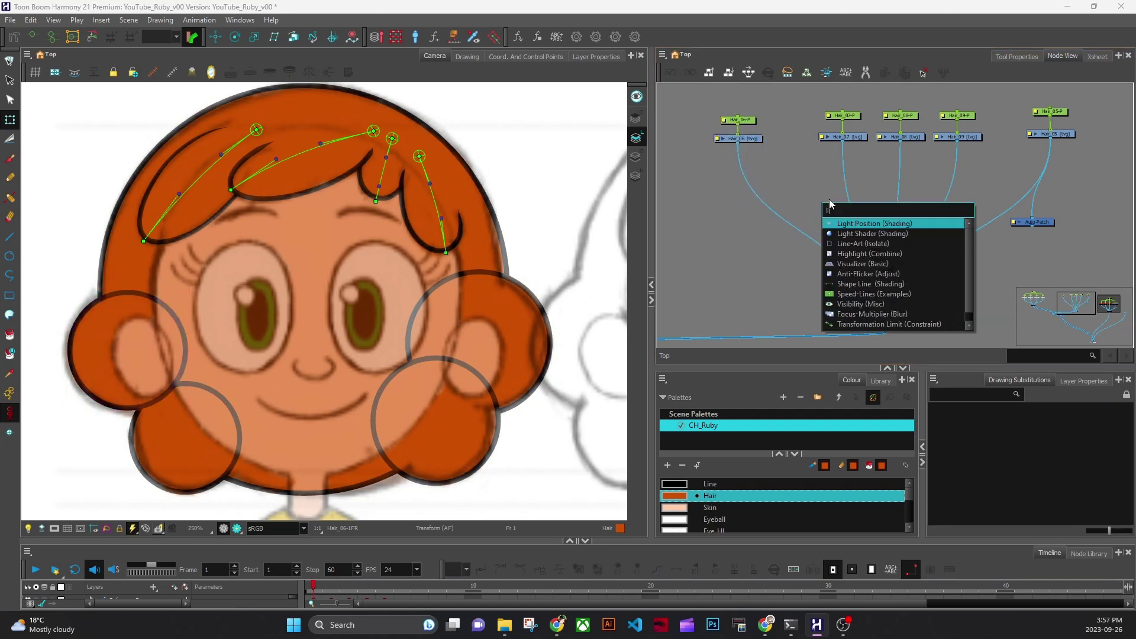
{"action": "left_click", "coordinate": [879, 223]}
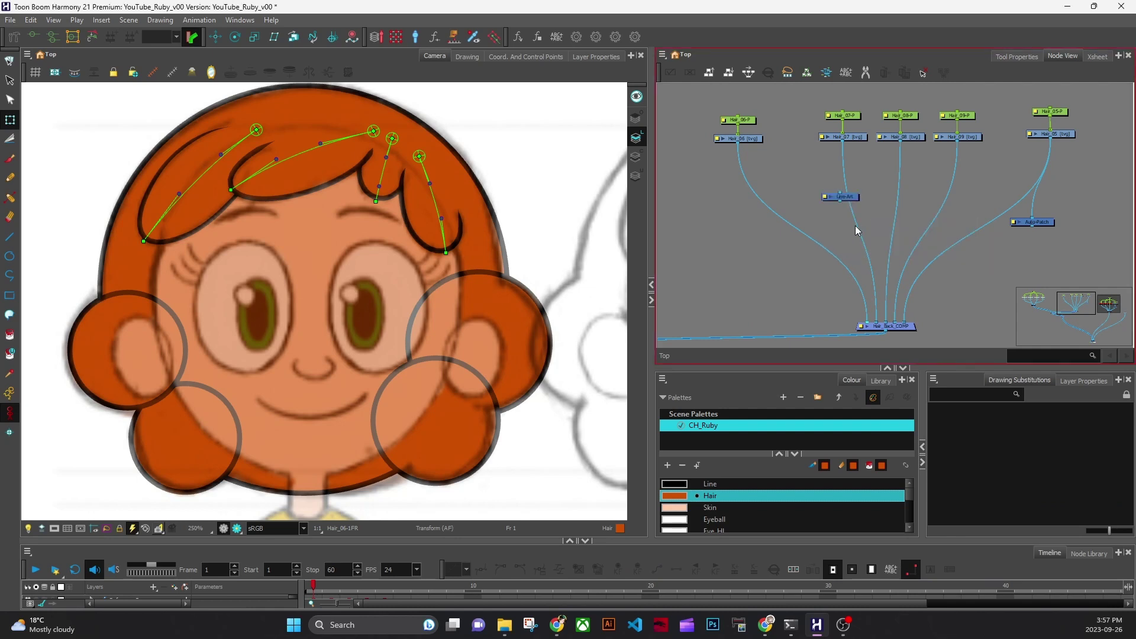
{"action": "key", "text": "Tab"}
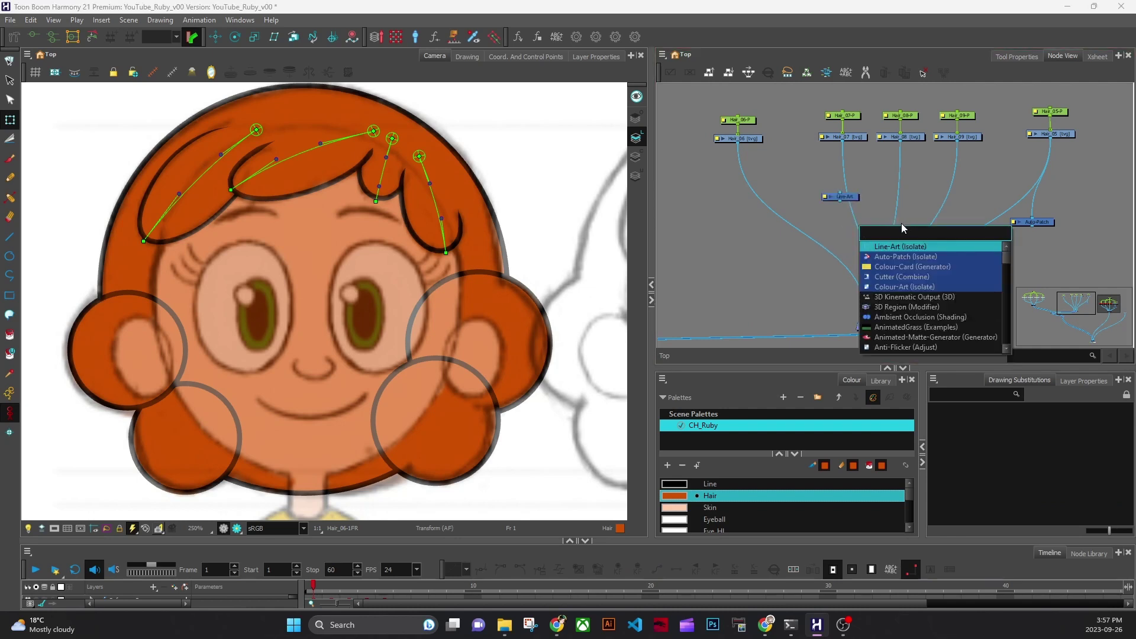
{"action": "type", "text": "art"}
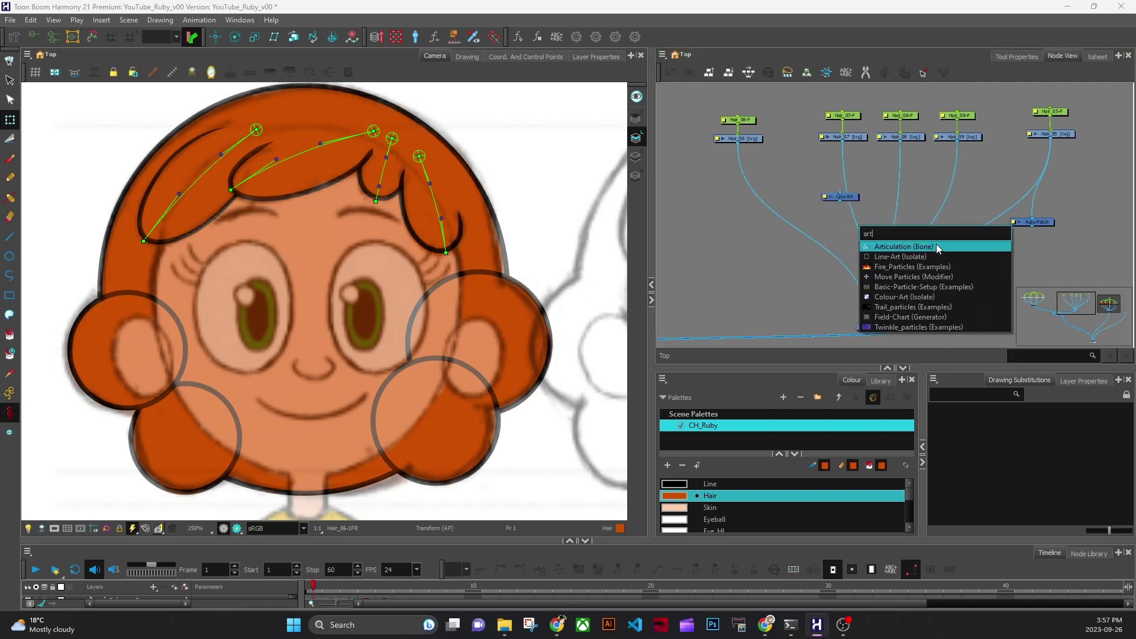
{"action": "left_click", "coordinate": [921, 296]}
Place both isolating nodes beneath Hair_06 and feed Hair_06 into Line-Art and Colour-Art instead of directly into Hair_Back_COMP.
{"action": "left_click_drag", "start_coordinate": [841, 202], "coordinate": [715, 214]}
{"action": "left_click_drag", "start_coordinate": [868, 325], "coordinate": [714, 205]}
{"action": "left_click_drag", "start_coordinate": [881, 221], "coordinate": [779, 214]}
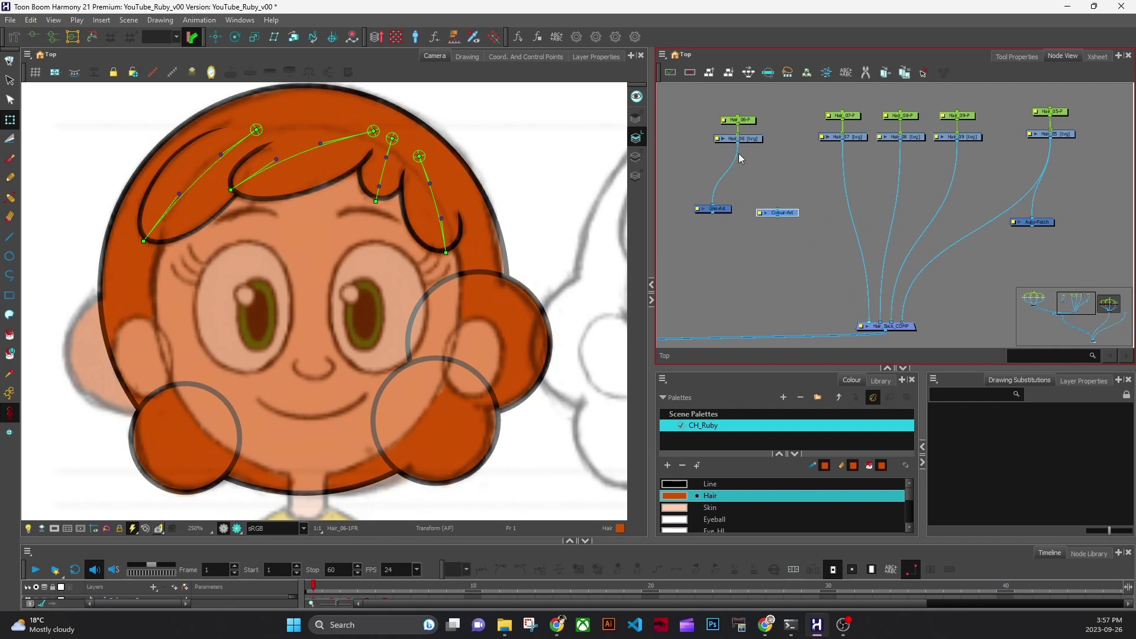
{"action": "left_click_drag", "start_coordinate": [738, 143], "coordinate": [852, 300]}
{"action": "right_click", "coordinate": [852, 300]}
{"action": "left_click", "coordinate": [824, 273]}
{"action": "left_click", "coordinate": [823, 271]}
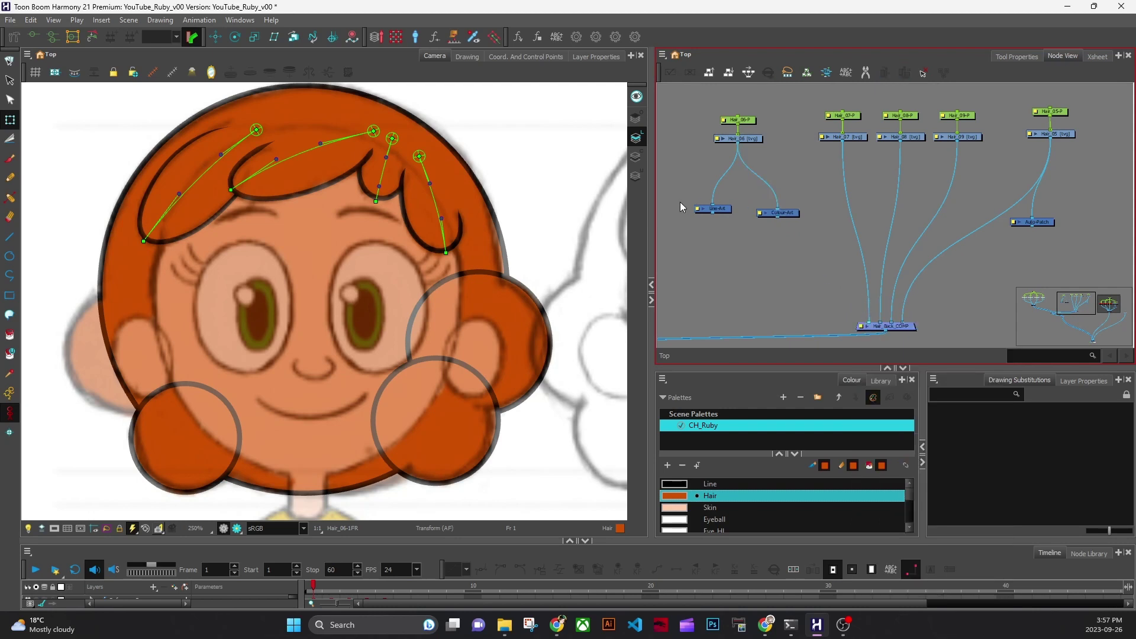
Combine Line-Art and Colour-Art in a new composite and connect it to Hair_Back_COMP.
{"action": "left_click_drag", "start_coordinate": [680, 201], "coordinate": [815, 241]}
{"action": "key", "text": "Delete"}
{"action": "key", "text": "ctrl+z"}
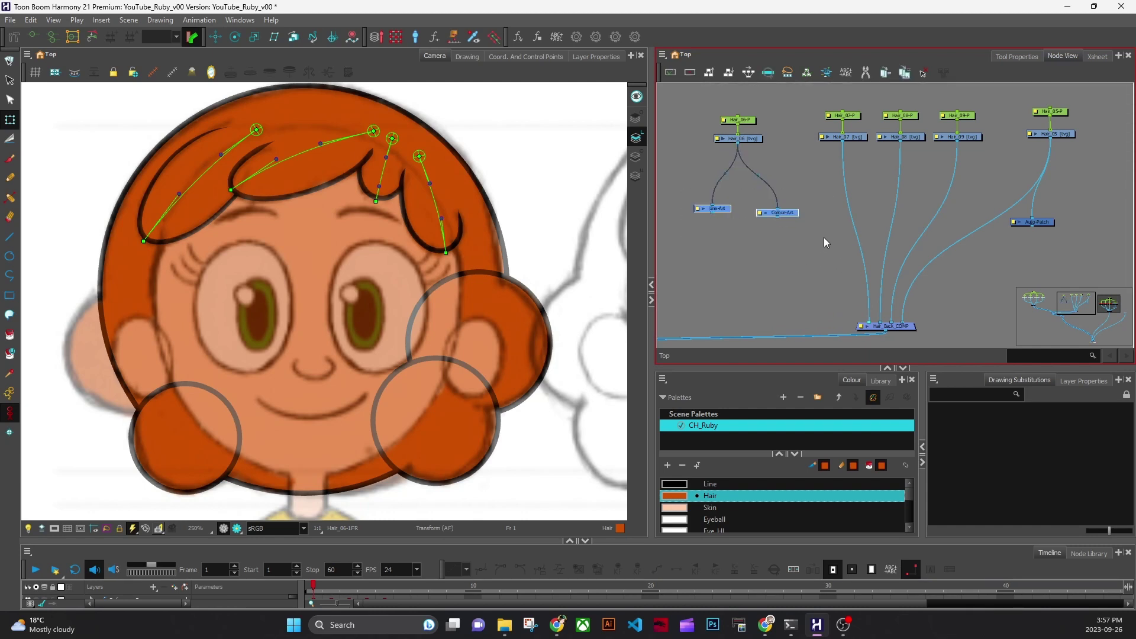
{"action": "key", "text": "ctrl+k"}
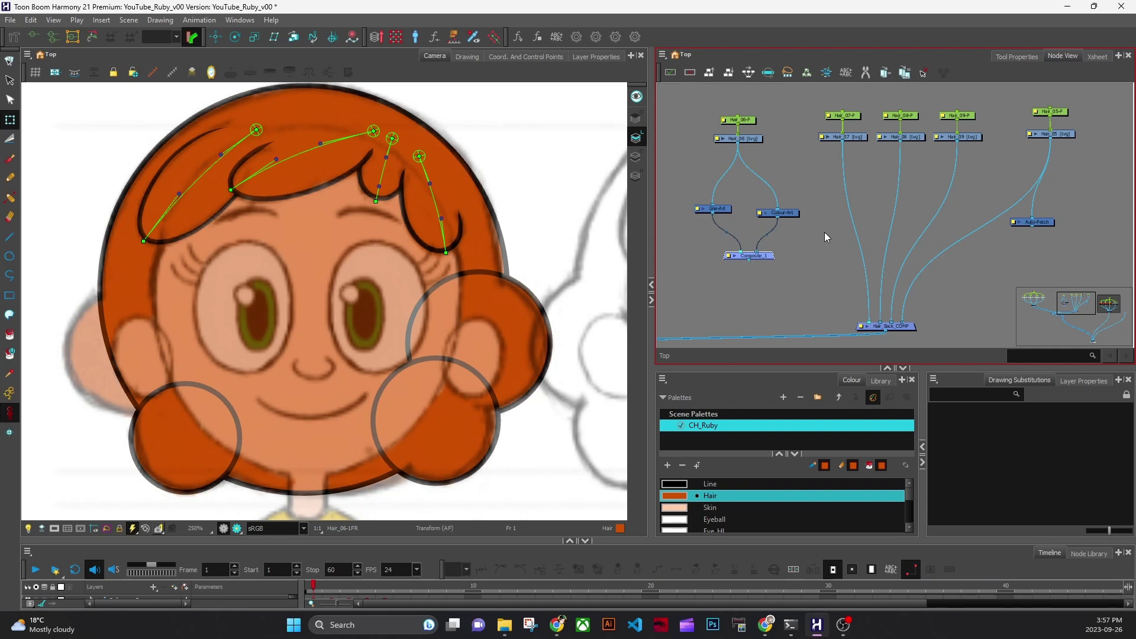
{"action": "left_click_drag", "start_coordinate": [748, 262], "coordinate": [867, 325]}
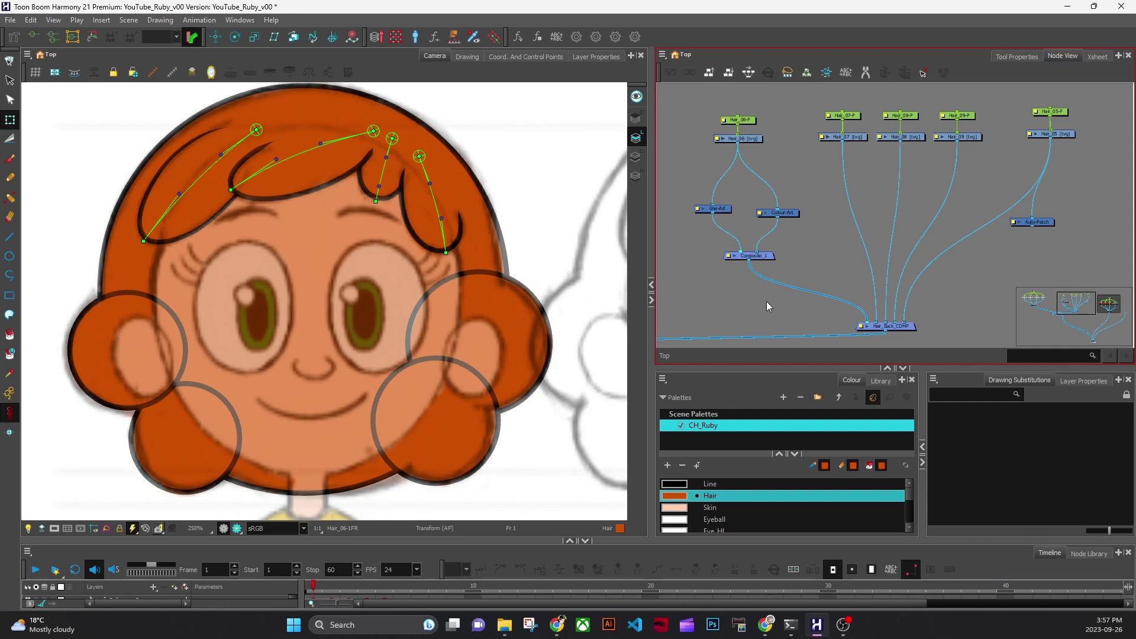
Space out the Line-Art, Colour-Art and composite nodes under Hair_06 and shift Auto-Patch closer to them.
{"action": "left_click_drag", "start_coordinate": [736, 295], "coordinate": [757, 315]}
{"action": "left_click_drag", "start_coordinate": [790, 282], "coordinate": [782, 314]}
{"action": "left_click_drag", "start_coordinate": [749, 231], "coordinate": [748, 237]}
{"action": "left_click_drag", "start_coordinate": [1070, 248], "coordinate": [1004, 241]}
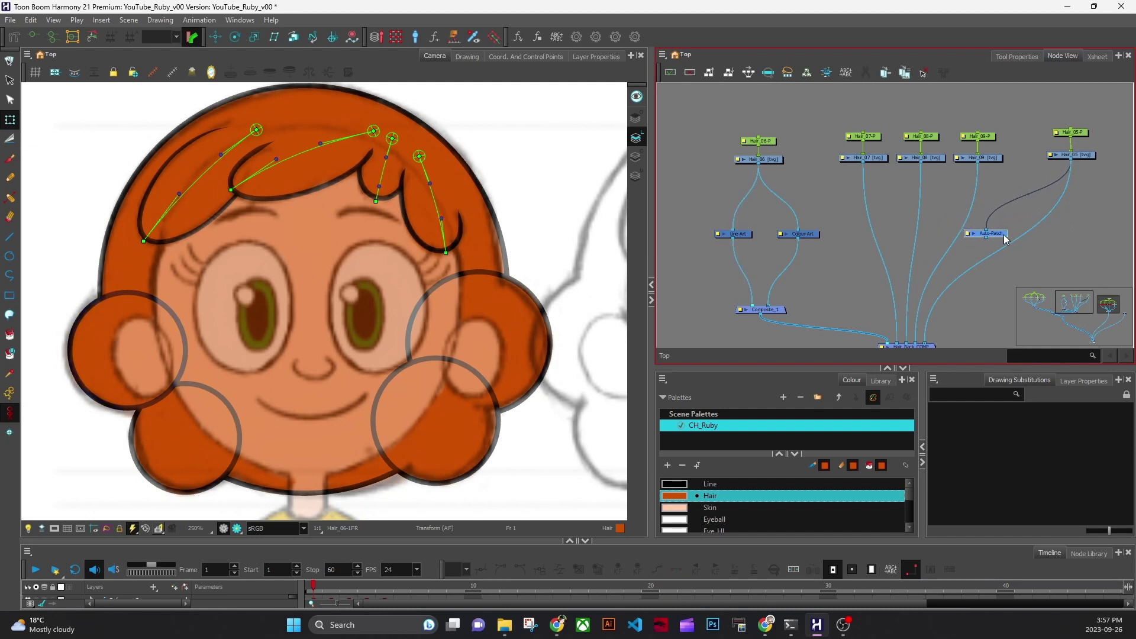
Add a Cutter node and insert it on the cable between Line-Art and the Hair_06 composite.
{"action": "left_click", "coordinate": [760, 256]}
{"action": "key", "text": "Tab"}
{"action": "type", "text": "cu"}
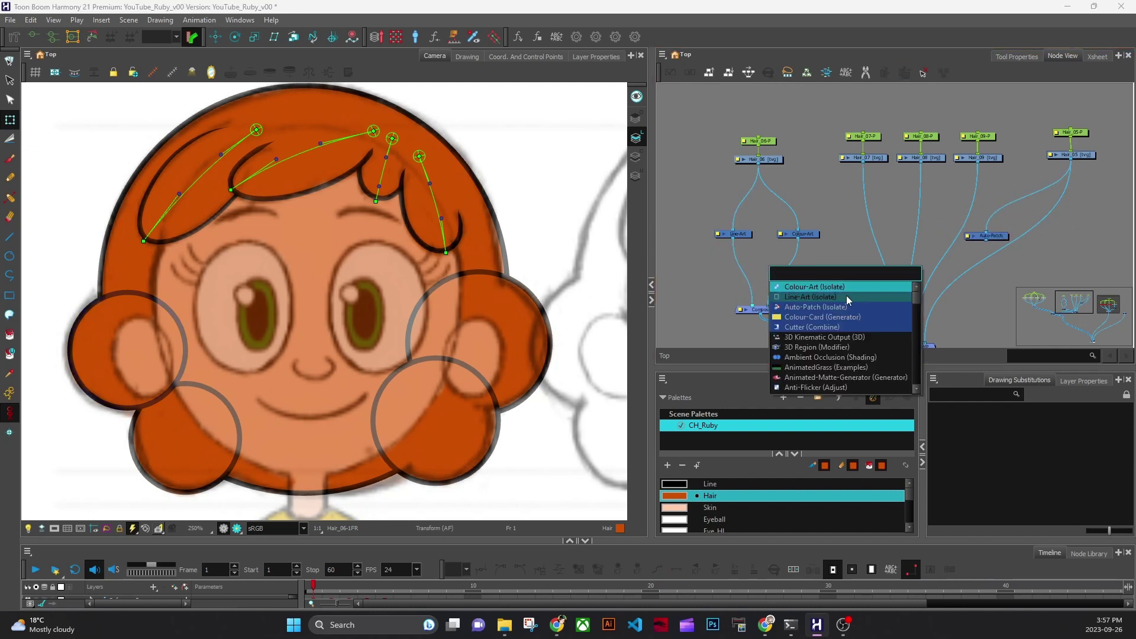
{"action": "type", "text": "t"}
{"action": "key", "text": "Return"}
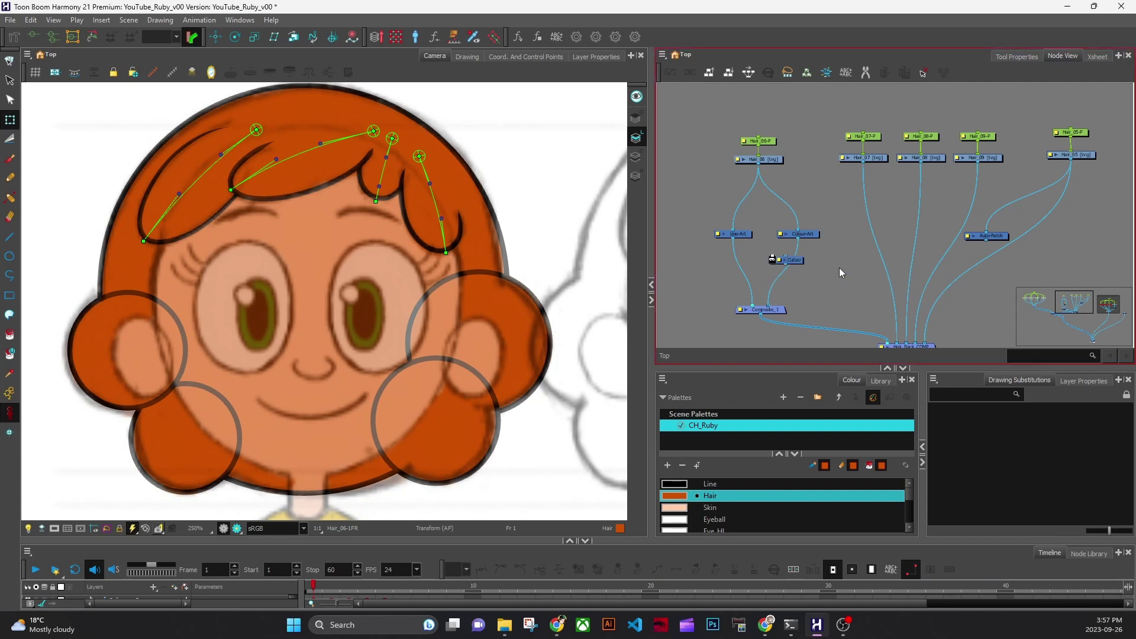
{"action": "left_click_drag", "start_coordinate": [799, 269], "coordinate": [750, 272]}
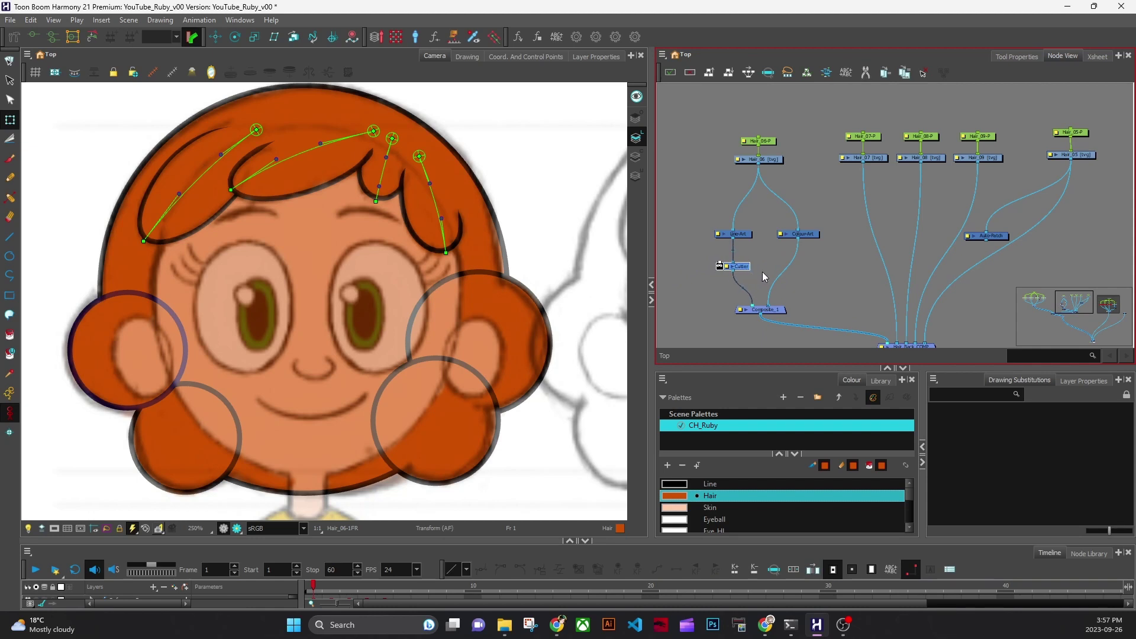
Bring Auto-Patch beside the Hair_06 Line-Art node and connect its output to the Cutter's matte input.
{"action": "scroll", "coordinate": [763, 272], "scroll_direction": "up", "scroll_amount": 5}
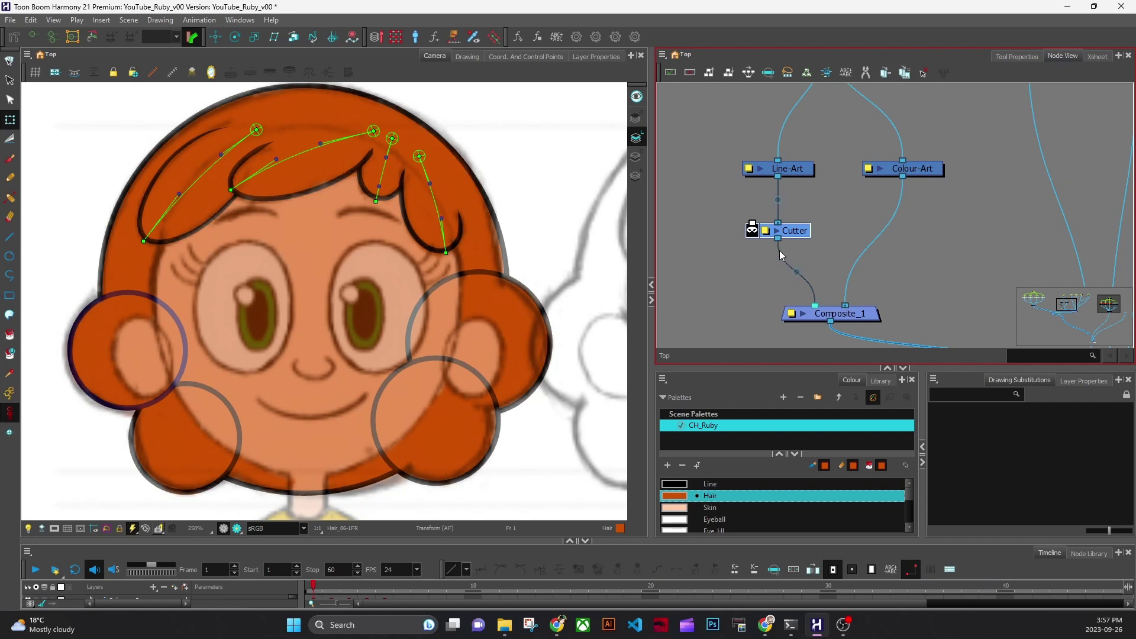
{"action": "left_click_drag", "start_coordinate": [835, 214], "coordinate": [805, 284]}
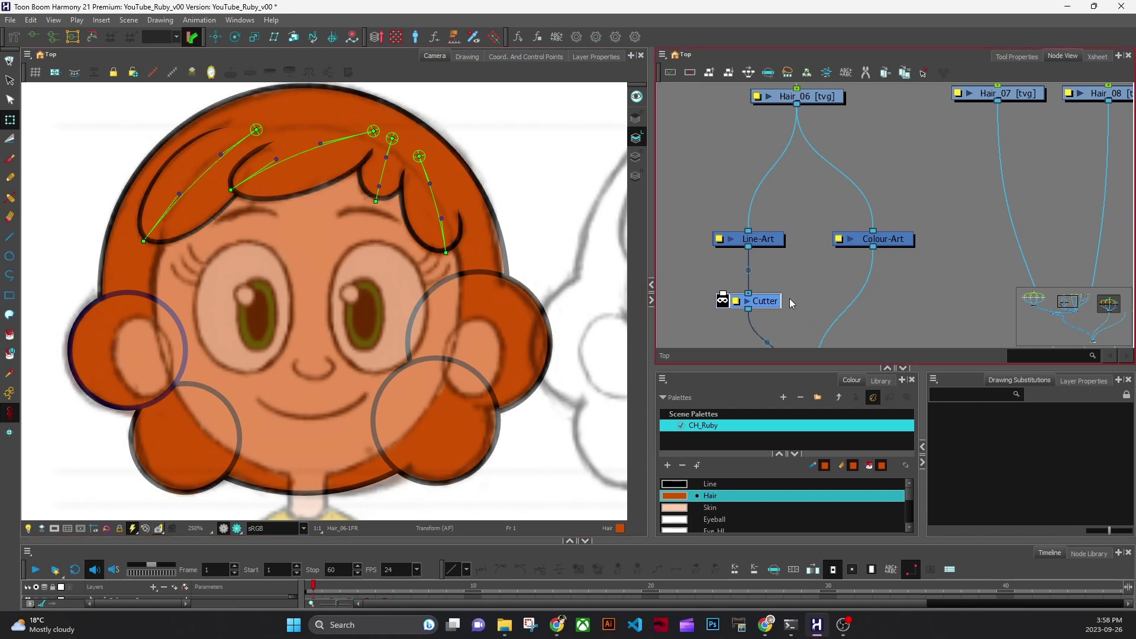
{"action": "scroll", "coordinate": [805, 305], "scroll_direction": "down", "scroll_amount": 2}
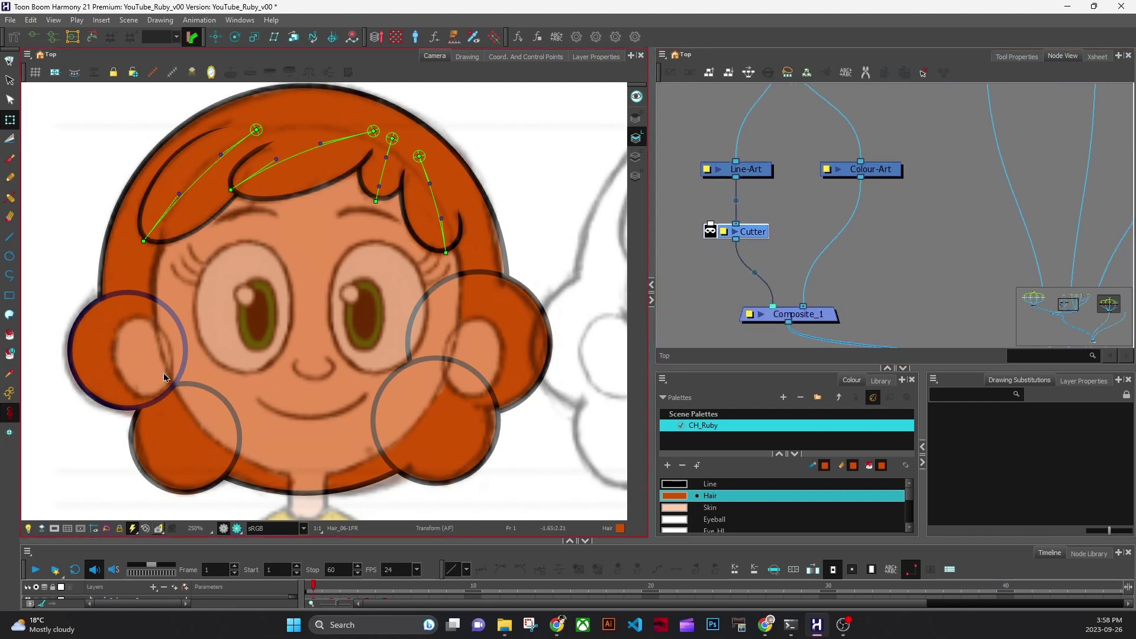
{"action": "mouse_move", "coordinate": [875, 274]}
{"action": "left_mouse_down"}
{"action": "mouse_move", "coordinate": [860, 281]}
{"action": "mouse_move", "coordinate": [894, 284]}
{"action": "left_mouse_up"}
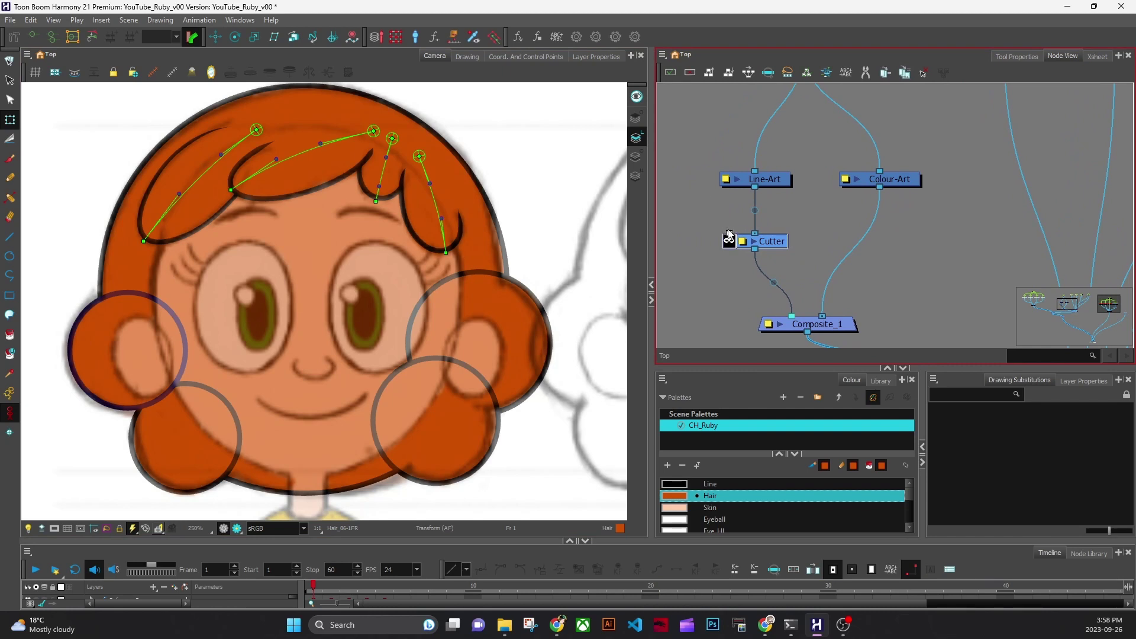
{"action": "scroll", "coordinate": [915, 277], "scroll_direction": "down", "scroll_amount": 1}
{"action": "scroll", "coordinate": [907, 280], "scroll_direction": "down", "scroll_amount": 1}
{"action": "left_click_drag", "start_coordinate": [911, 282], "coordinate": [840, 275]}
{"action": "left_click_drag", "start_coordinate": [1018, 223], "coordinate": [746, 248]}
{"action": "scroll", "coordinate": [740, 253], "scroll_direction": "up", "scroll_amount": 2}
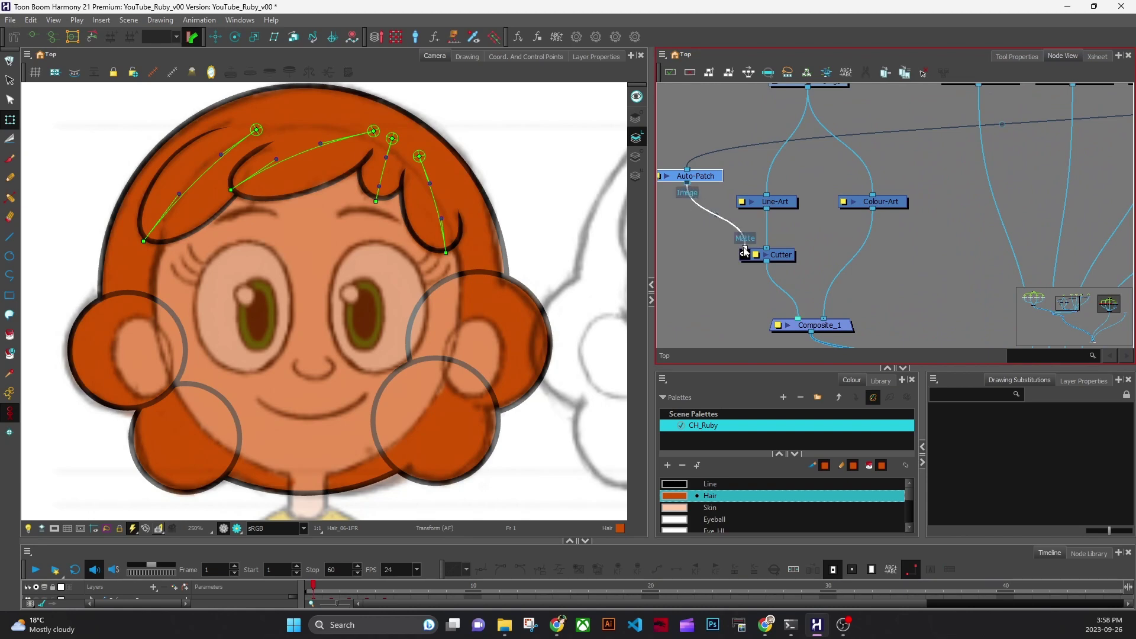
{"action": "left_click", "coordinate": [716, 433]}
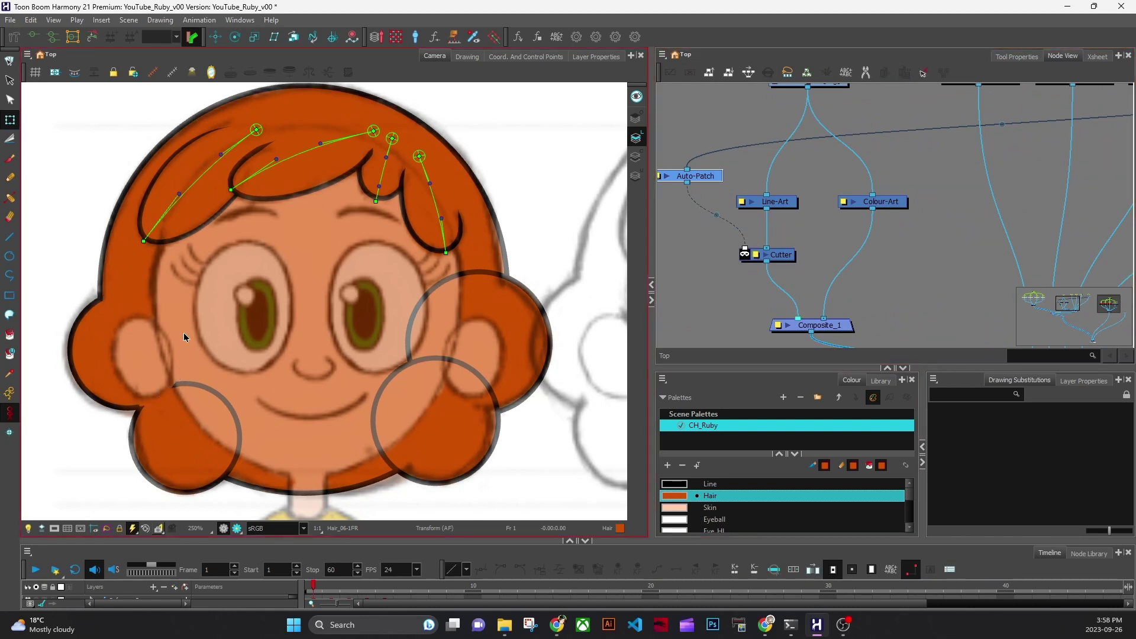
Examine how the cut Hair_06 outline meets the Hair_05 outline in the camera, highlighting the Cutter's nodes.
{"action": "scroll", "coordinate": [178, 331], "scroll_direction": "up", "scroll_amount": 2}
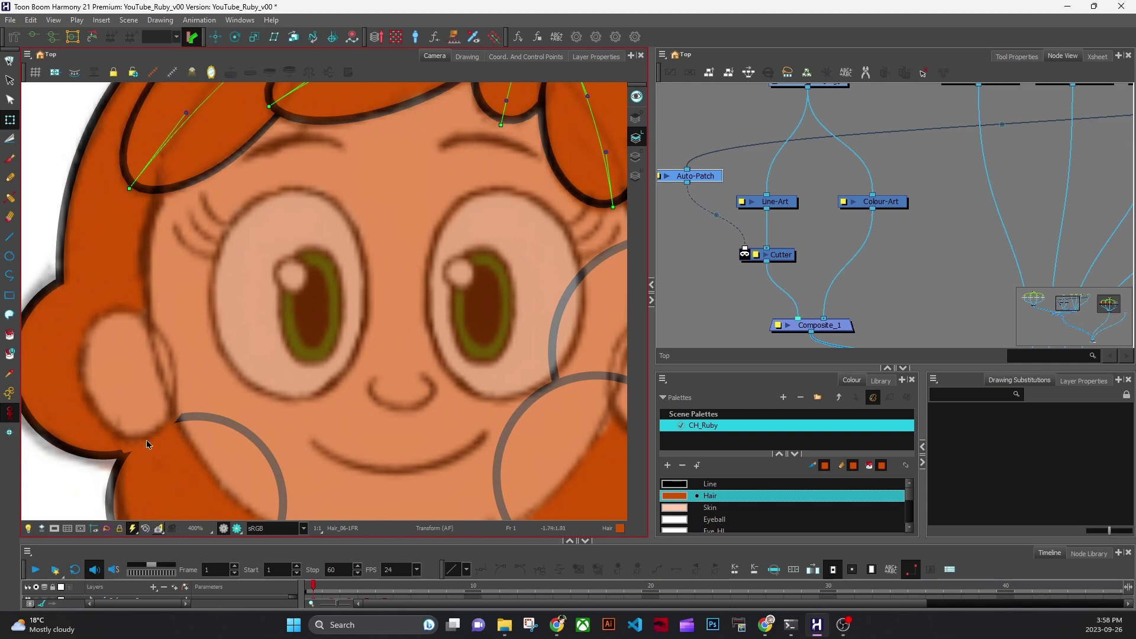
{"action": "left_click", "coordinate": [772, 224]}
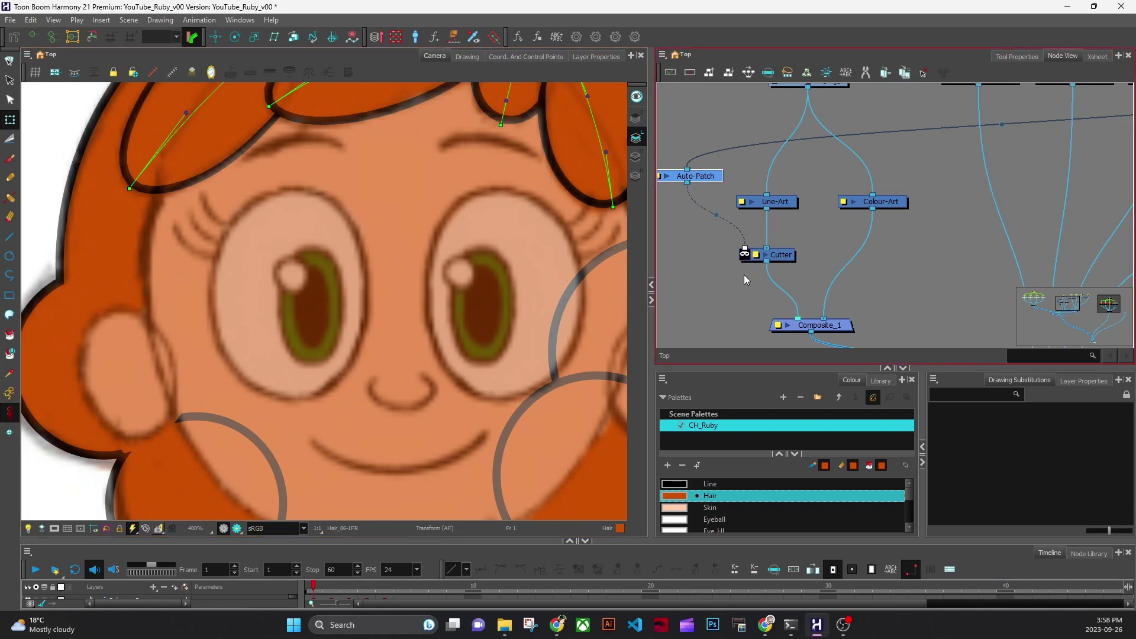
{"action": "left_click_drag", "start_coordinate": [725, 295], "coordinate": [787, 285]}
{"action": "left_click", "coordinate": [809, 248]}
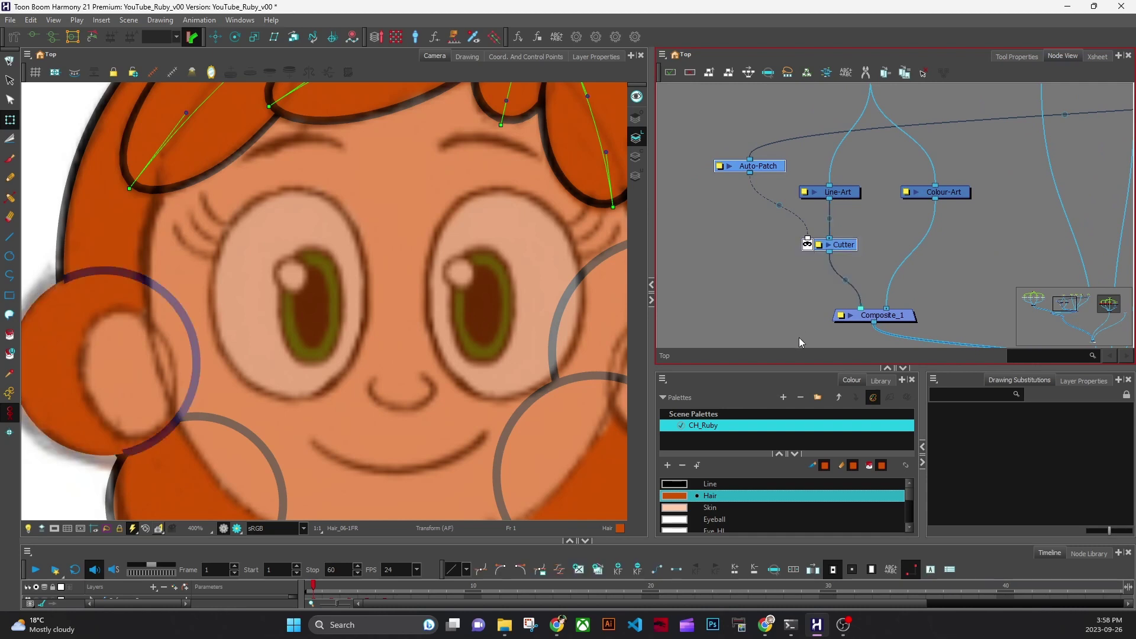
{"action": "scroll", "coordinate": [840, 294], "scroll_direction": "down", "scroll_amount": 2}
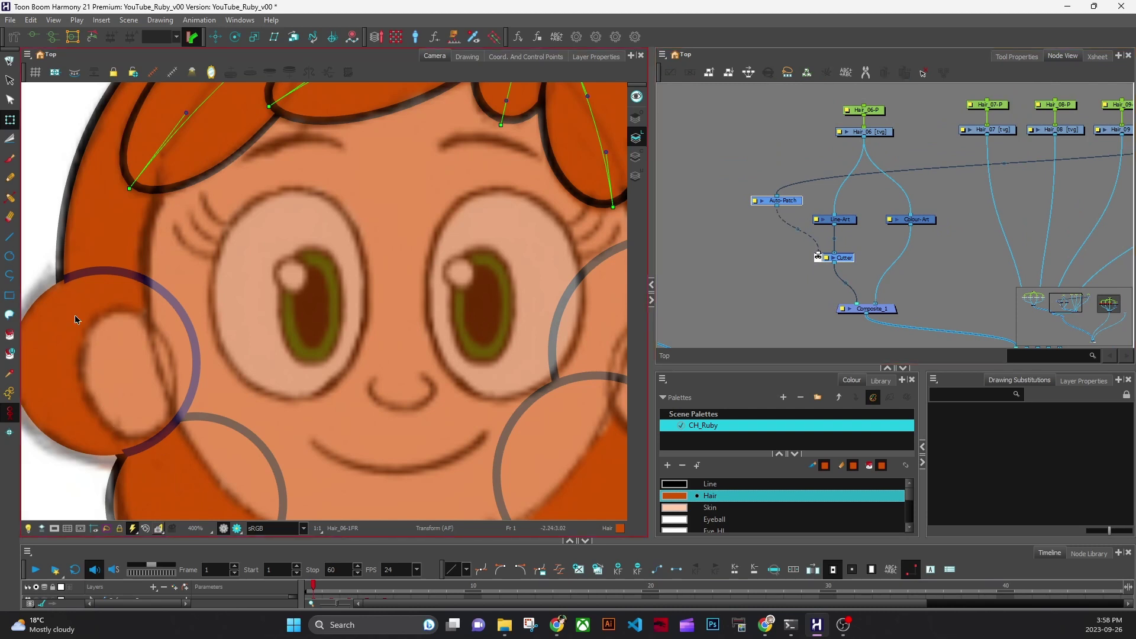
{"action": "scroll", "coordinate": [75, 319], "scroll_direction": "up", "scroll_amount": 5}
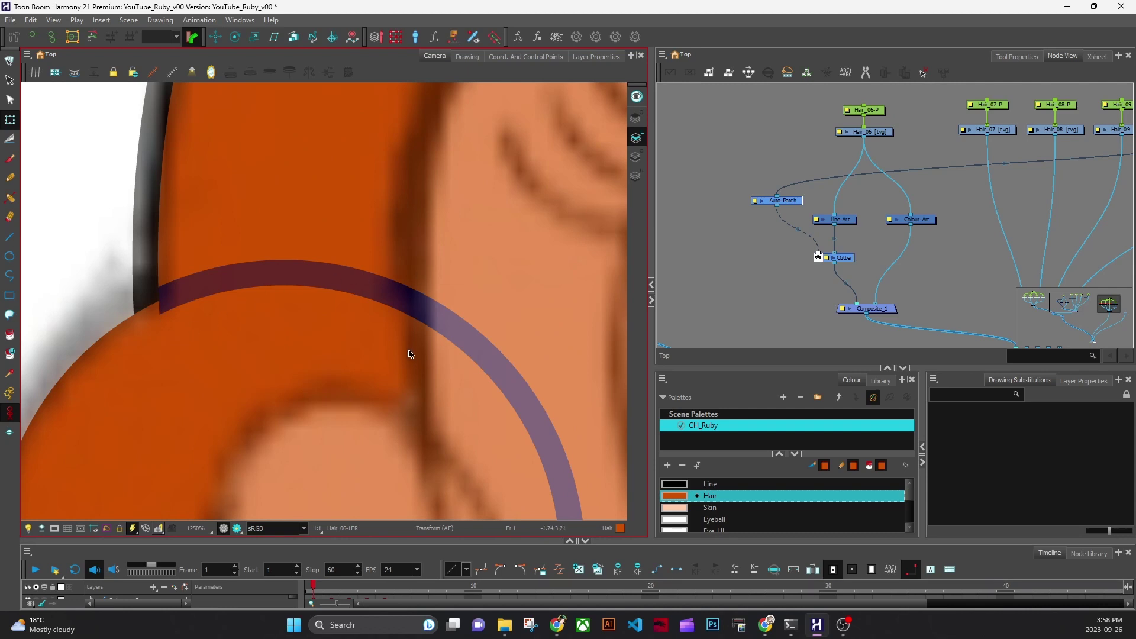
{"action": "scroll", "coordinate": [403, 347], "scroll_direction": "down", "scroll_amount": 1}
{"action": "scroll", "coordinate": [397, 340], "scroll_direction": "up", "scroll_amount": 2}
{"action": "key", "text": "space"}
{"action": "left_click_drag", "start_coordinate": [198, 281], "coordinate": [303, 393]}
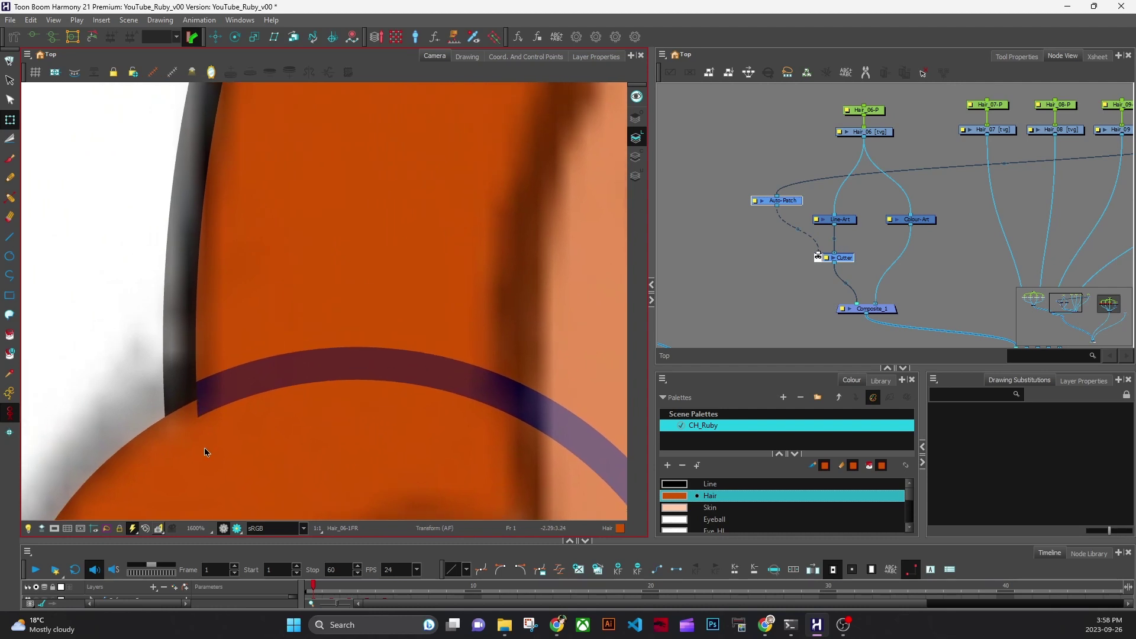
{"action": "scroll", "coordinate": [204, 447], "scroll_direction": "down", "scroll_amount": 5}
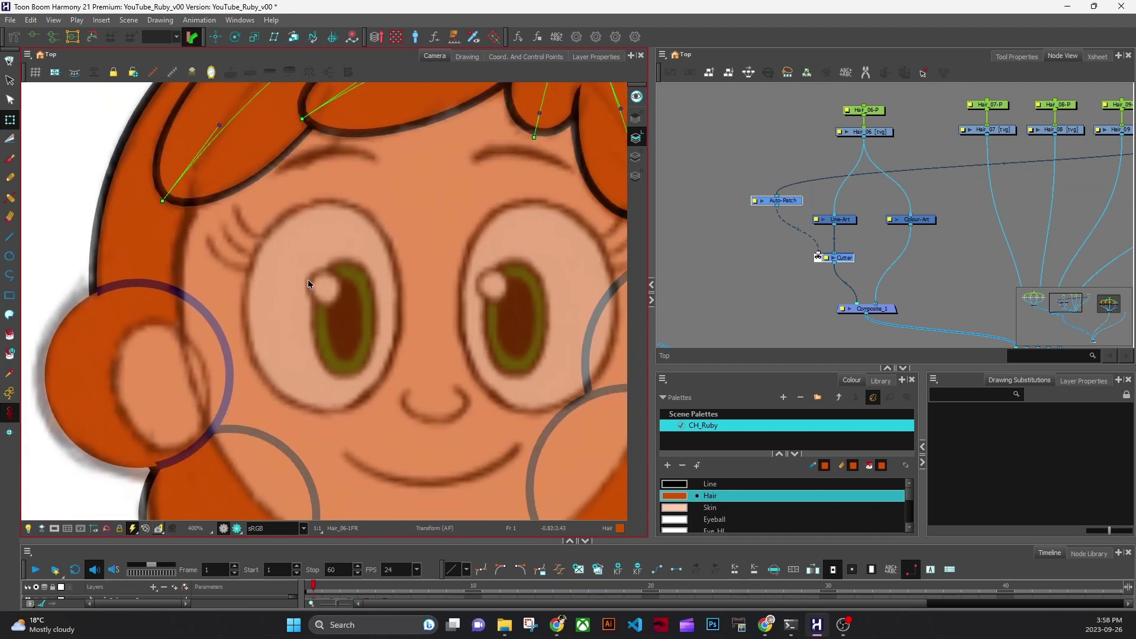
Align Auto-Patch with Line-Art and space the Cutter and the composite evenly below them.
{"action": "left_click_drag", "start_coordinate": [792, 202], "coordinate": [788, 221]}
{"action": "left_click", "coordinate": [908, 288]}
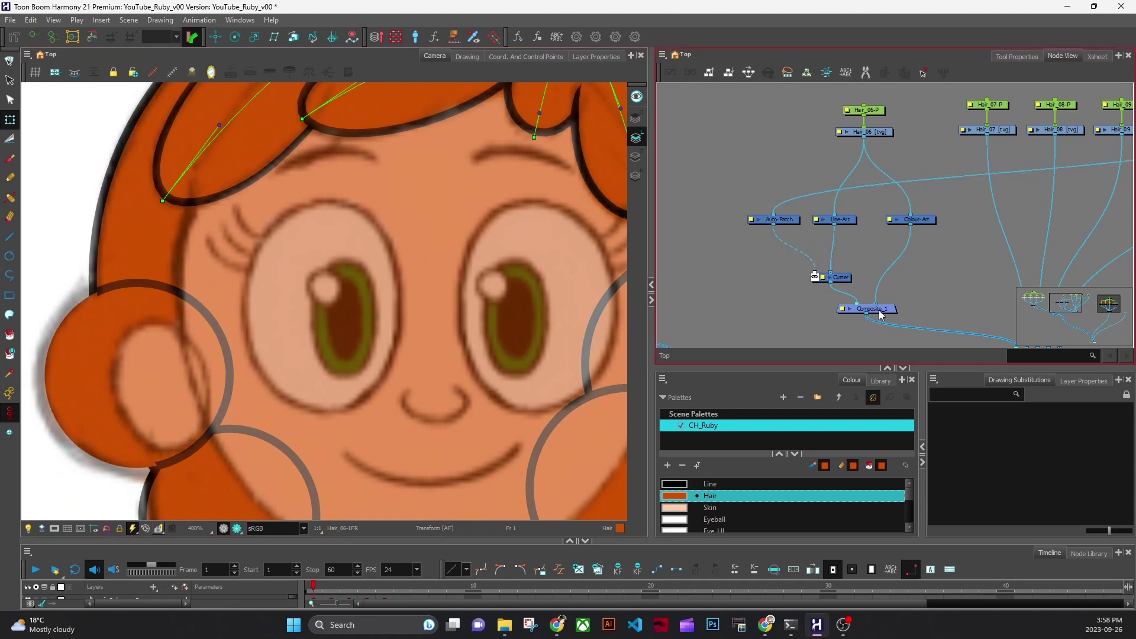
{"action": "left_click_drag", "start_coordinate": [843, 279], "coordinate": [847, 270]}
{"action": "scroll", "coordinate": [917, 320], "scroll_direction": "down", "scroll_amount": 2}
{"action": "left_click_drag", "start_coordinate": [942, 321], "coordinate": [762, 280]}
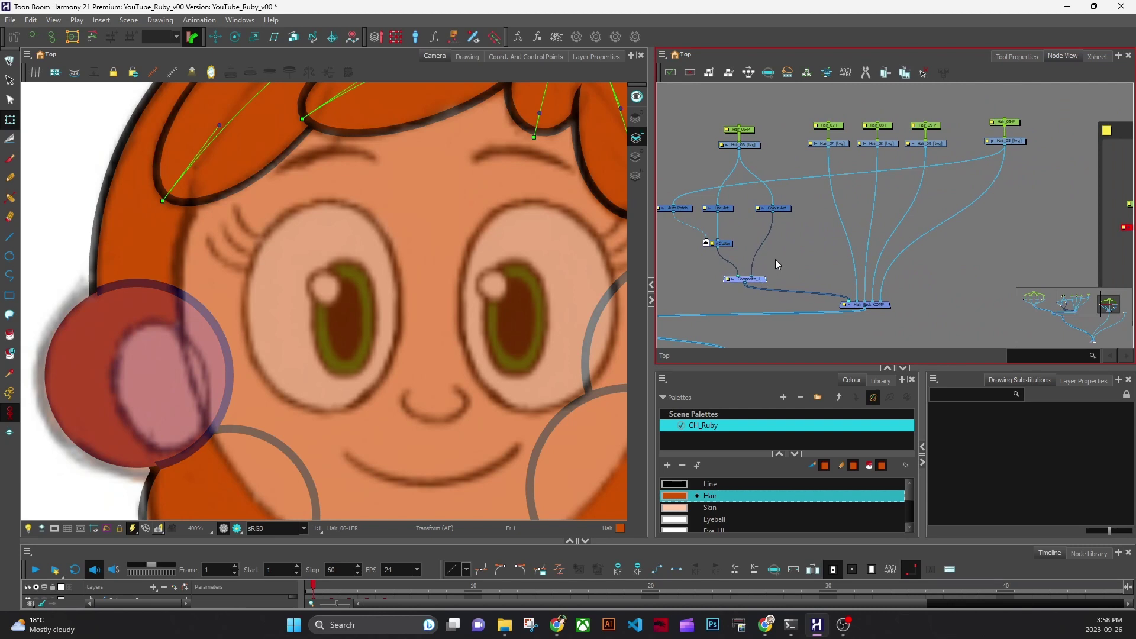
Move Auto-Patch back beneath Hair_05, keeping its cable to the Cutter's matte.
{"action": "left_click_drag", "start_coordinate": [689, 211], "coordinate": [992, 181]}
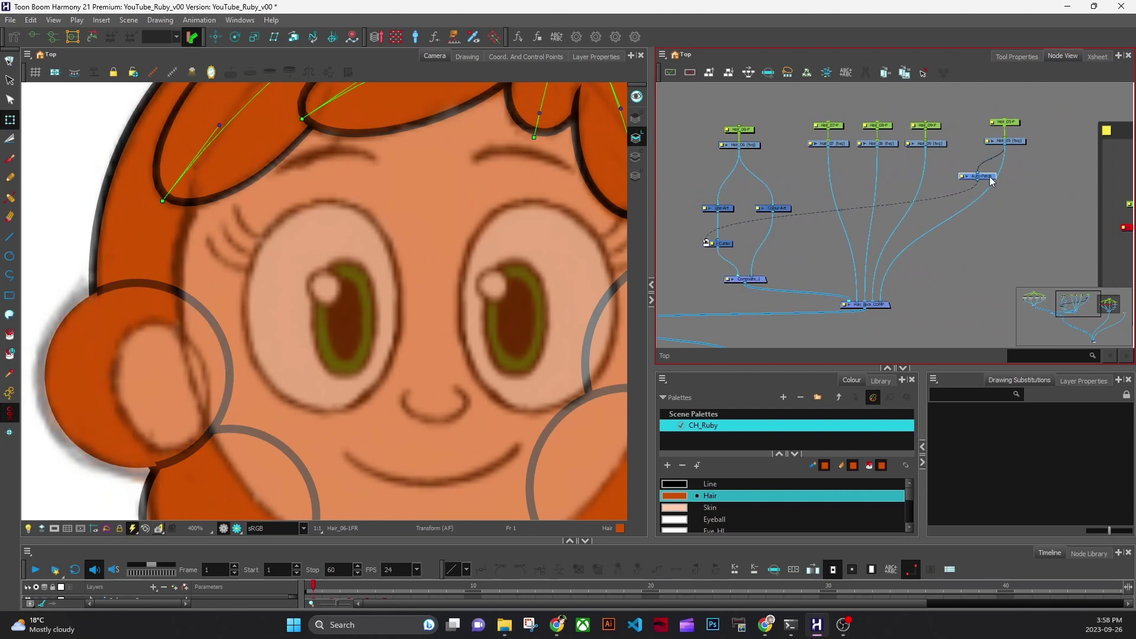
{"action": "left_click_drag", "start_coordinate": [781, 256], "coordinate": [827, 274]}
{"action": "left_click_drag", "start_coordinate": [719, 209], "coordinate": [829, 257]}
{"action": "left_click", "coordinate": [847, 259]}
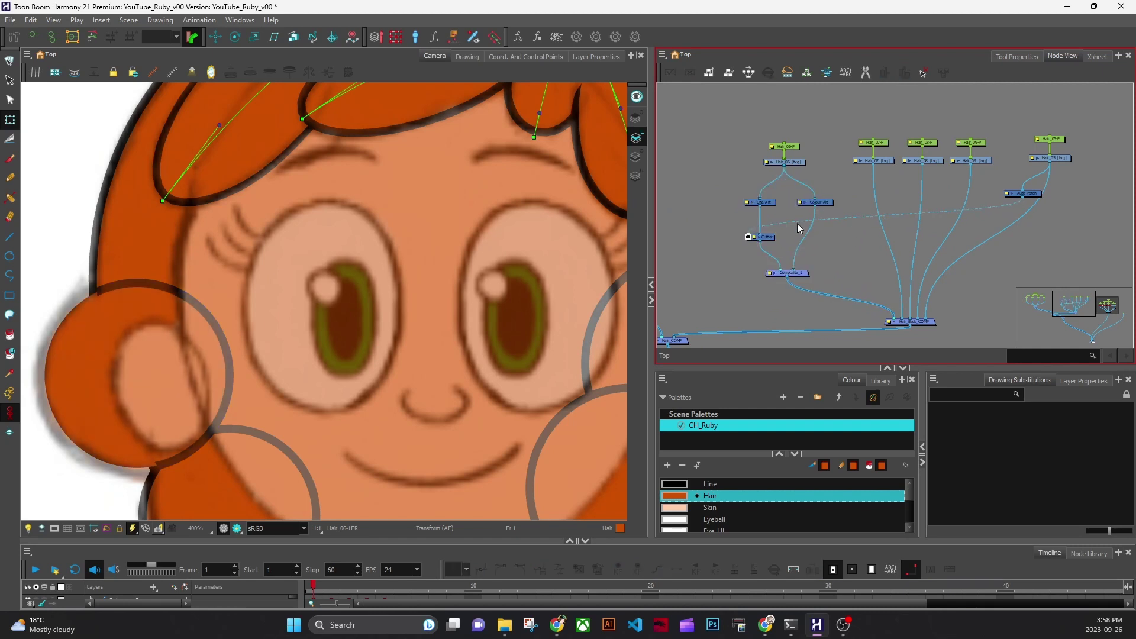
Turn off the Inverted option in the Hair_06 Cutter's properties and check the outline in the camera.
{"action": "double_click", "coordinate": [752, 237]}
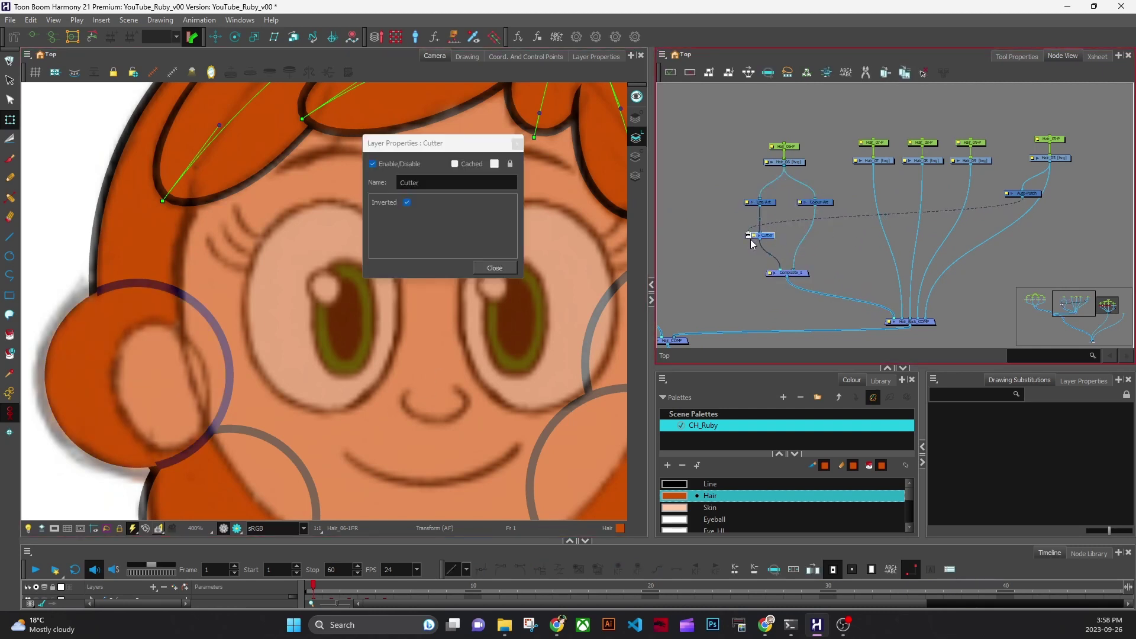
{"action": "left_click", "coordinate": [517, 144]}
{"action": "left_click", "coordinate": [748, 236]}
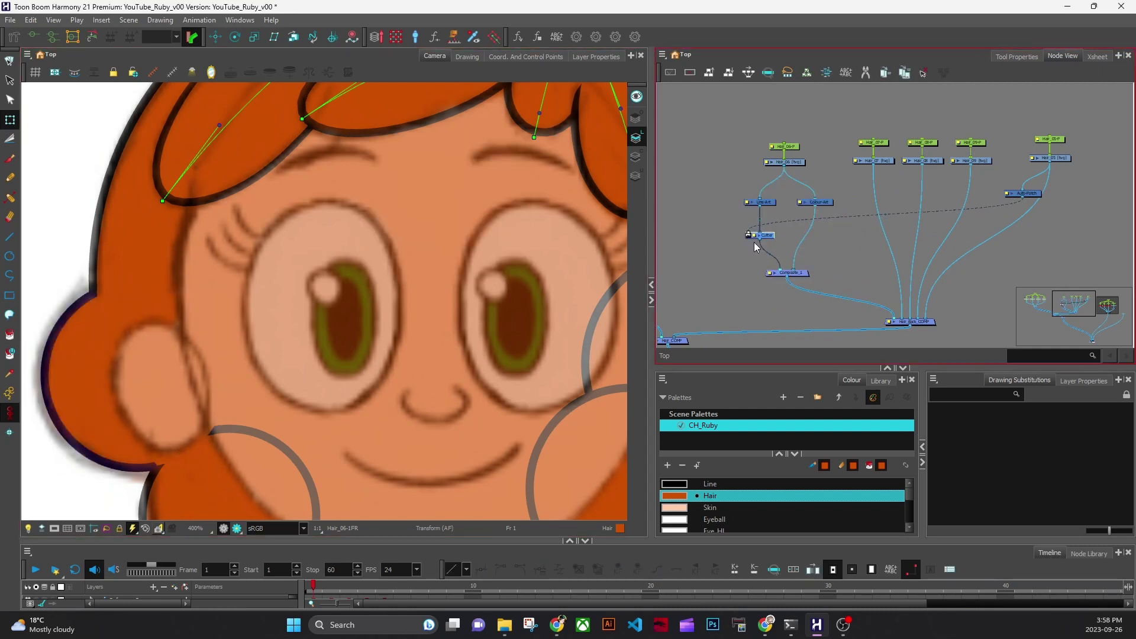
{"action": "scroll", "coordinate": [472, 391], "scroll_direction": "down", "scroll_amount": 3}
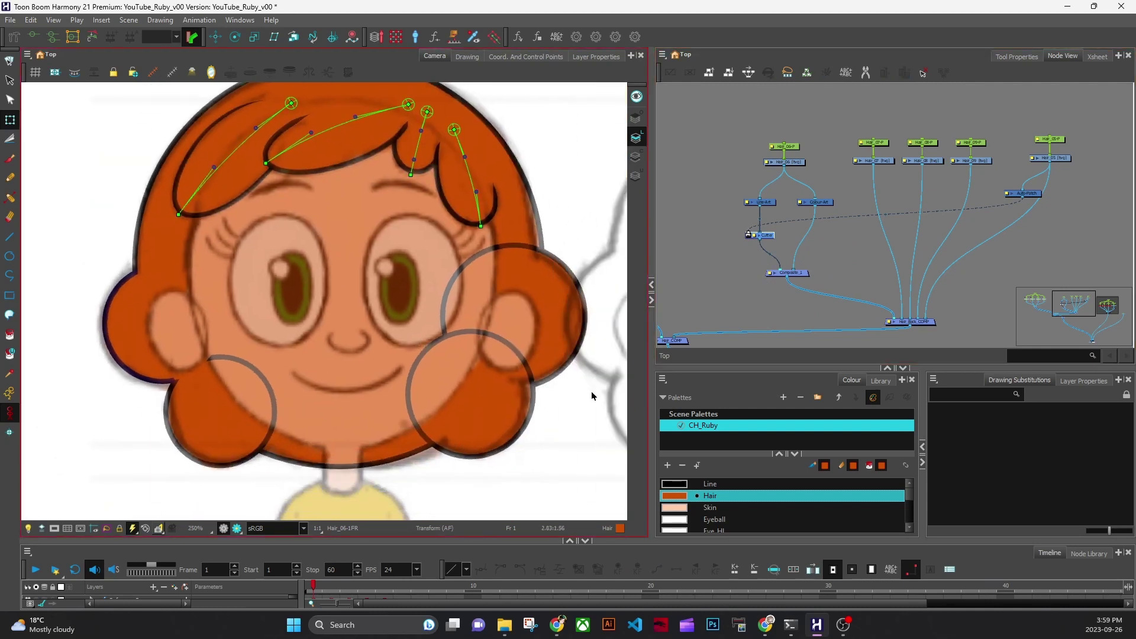
{"action": "scroll", "coordinate": [418, 413], "scroll_direction": "up", "scroll_amount": 3}
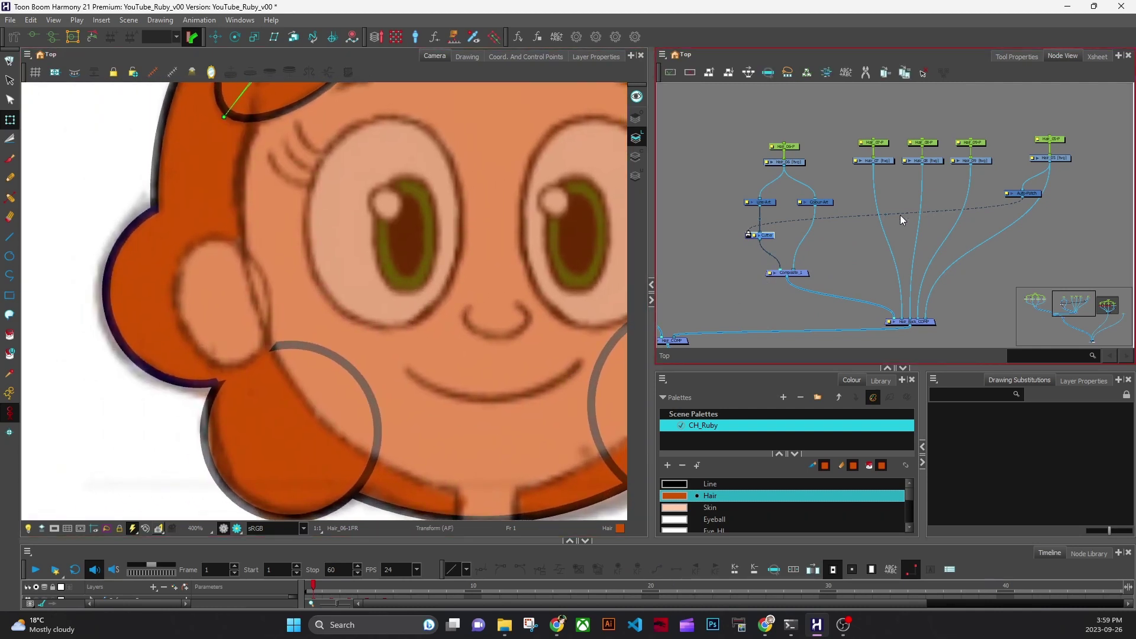
Shift the whole Hair_06 node group left, and spread the Hair_07 and Hair_08 nodes out beside it.
{"action": "left_click_drag", "start_coordinate": [727, 124], "coordinate": [822, 312]}
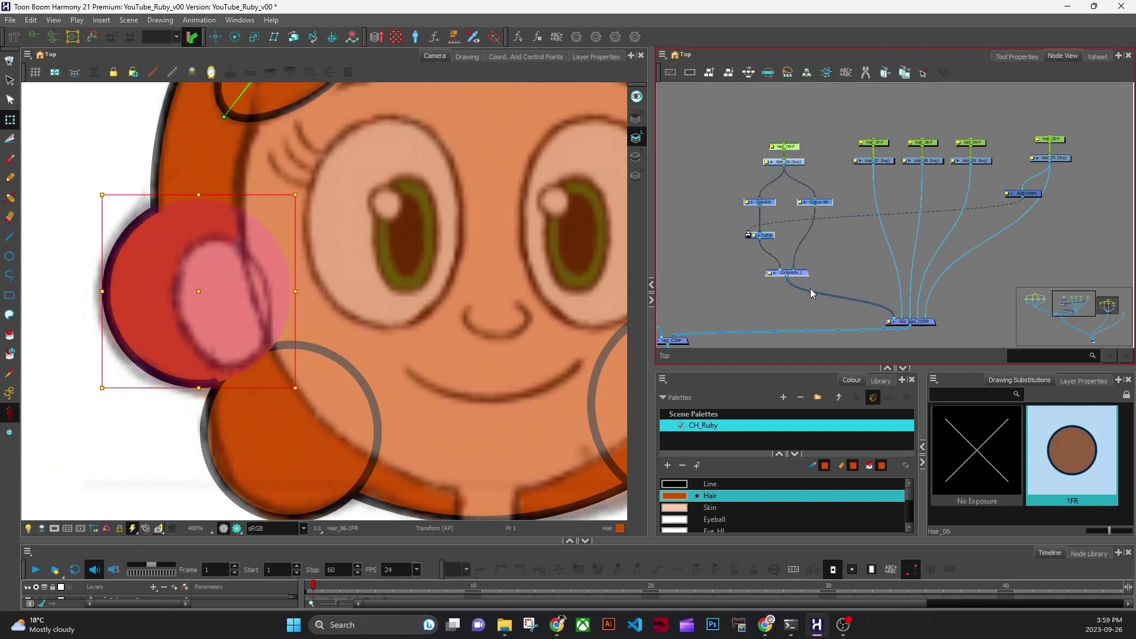
{"action": "left_click_drag", "start_coordinate": [801, 274], "coordinate": [727, 266]}
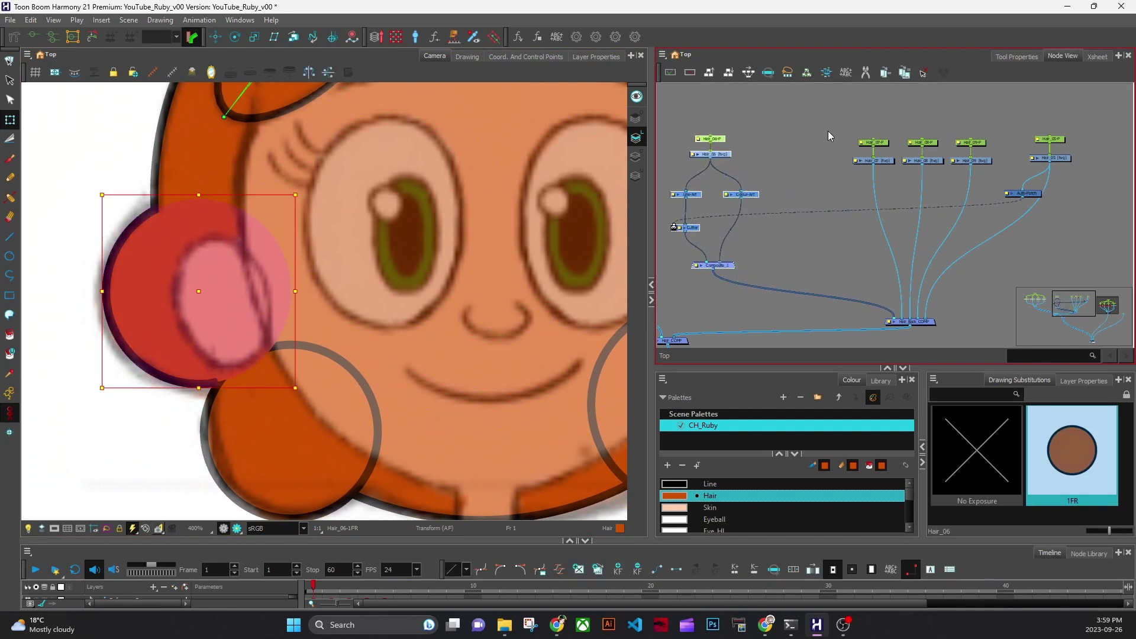
{"action": "mouse_move", "coordinate": [834, 128]}
{"action": "left_mouse_down"}
{"action": "mouse_move", "coordinate": [872, 195]}
{"action": "mouse_move", "coordinate": [810, 194]}
{"action": "left_mouse_up"}
{"action": "mouse_move", "coordinate": [901, 126]}
{"action": "left_mouse_down"}
{"action": "mouse_move", "coordinate": [924, 148]}
{"action": "mouse_move", "coordinate": [928, 192]}
{"action": "mouse_move", "coordinate": [886, 183]}
{"action": "left_mouse_up"}
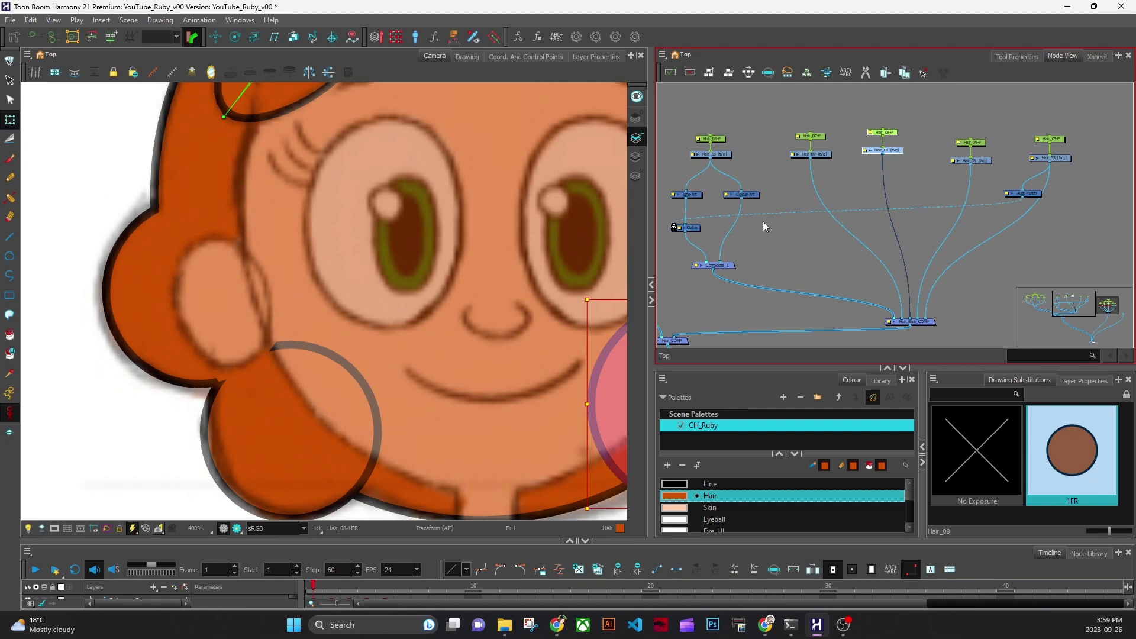
Enlarge the Node View against the Camera view and nudge the Hair_06 node group slightly to the right.
{"action": "left_click_drag", "start_coordinate": [651, 341], "coordinate": [627, 351]}
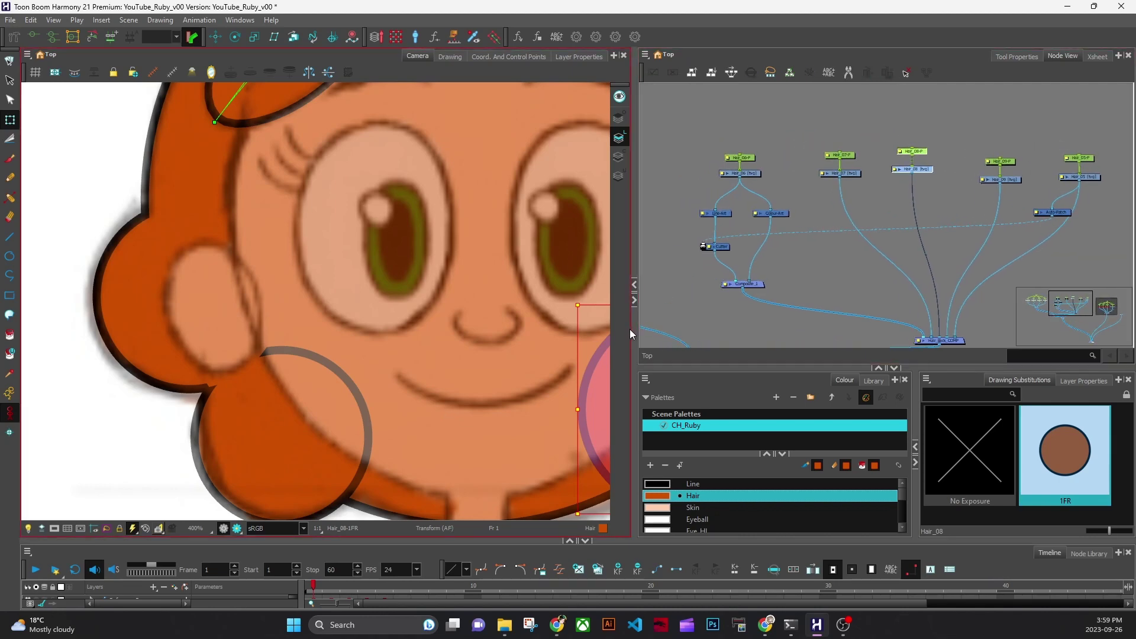
{"action": "left_click_drag", "start_coordinate": [629, 329], "coordinate": [527, 329]}
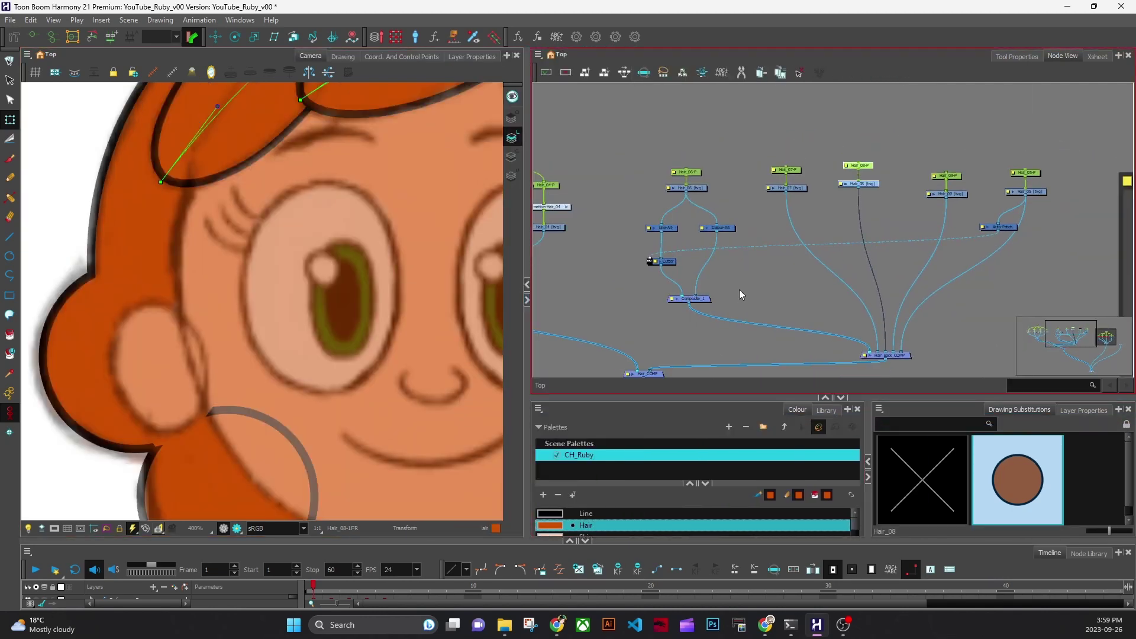
{"action": "scroll", "coordinate": [731, 295], "scroll_direction": "up", "scroll_amount": 5}
{"action": "left_click_drag", "start_coordinate": [732, 293], "coordinate": [780, 316]}
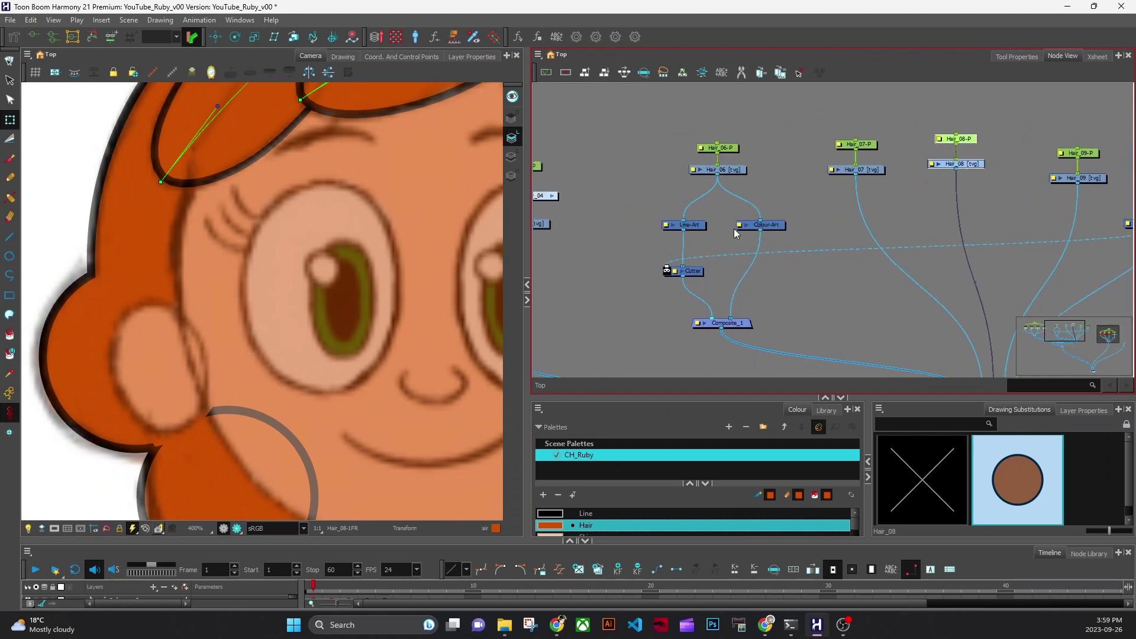
{"action": "mouse_move", "coordinate": [640, 89]}
{"action": "left_mouse_down"}
{"action": "mouse_move", "coordinate": [755, 339]}
{"action": "mouse_move", "coordinate": [807, 333]}
{"action": "left_mouse_up"}
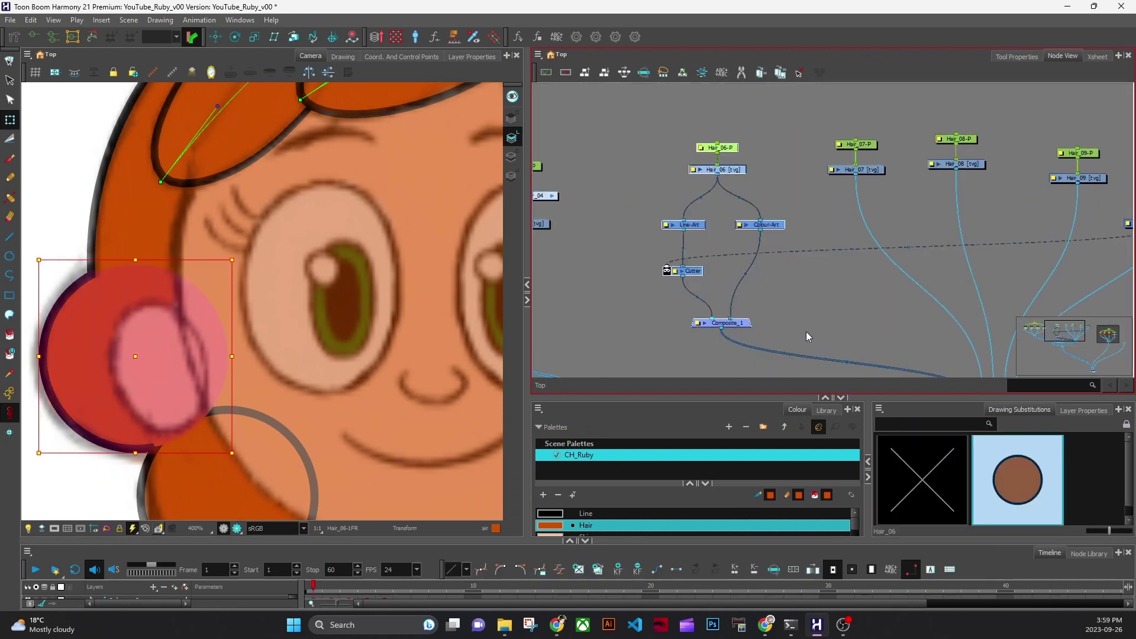
{"action": "left_click_drag", "start_coordinate": [696, 274], "coordinate": [700, 280]}
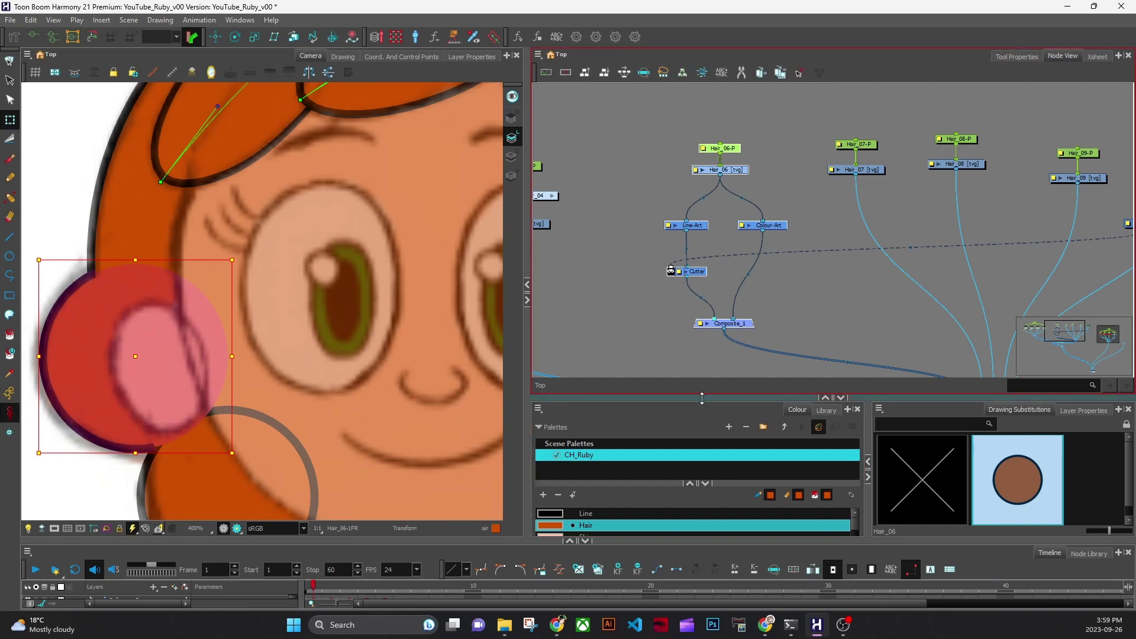
{"action": "left_click_drag", "start_coordinate": [703, 394], "coordinate": [708, 380]}
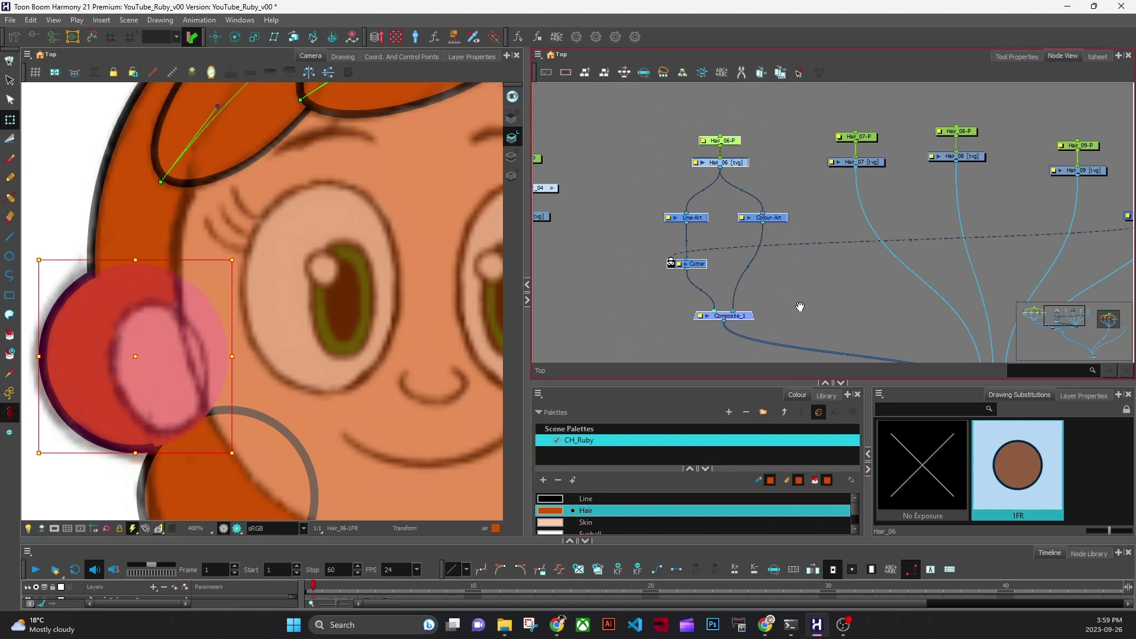
Line up the Hair_07, Hair_08 and Hair_09 pegs and drawings in an evenly spaced row.
{"action": "mouse_move", "coordinate": [800, 306]}
{"action": "left_mouse_down"}
{"action": "mouse_move", "coordinate": [709, 283]}
{"action": "mouse_move", "coordinate": [698, 323]}
{"action": "left_mouse_up"}
{"action": "left_click", "coordinate": [728, 175]}
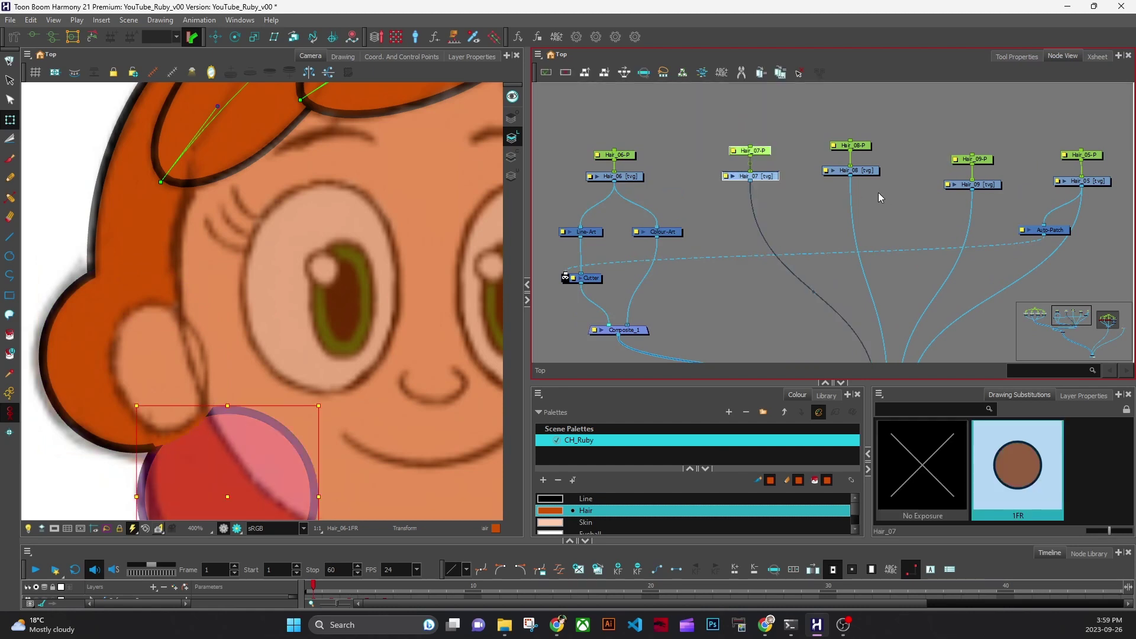
{"action": "left_click_drag", "start_coordinate": [793, 135], "coordinate": [856, 168]}
{"action": "left_click_drag", "start_coordinate": [917, 144], "coordinate": [981, 197]}
{"action": "left_click_drag", "start_coordinate": [706, 143], "coordinate": [778, 188]}
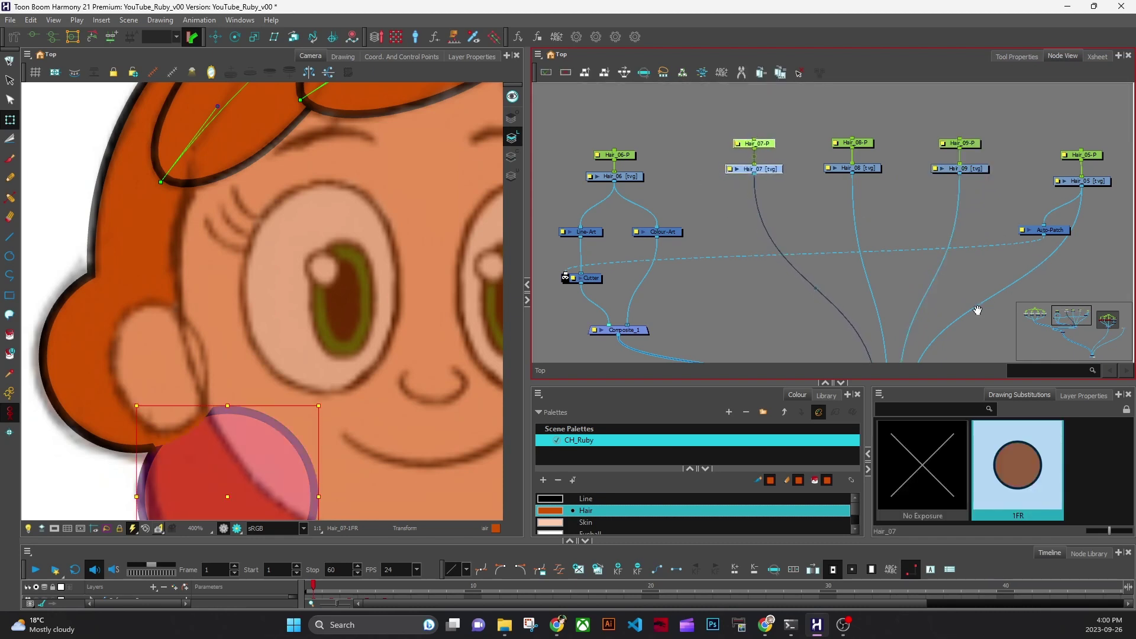
Move the Reference backdrop farther right to free space beside the back hair nodes.
{"action": "left_click_drag", "start_coordinate": [977, 310], "coordinate": [1014, 269]}
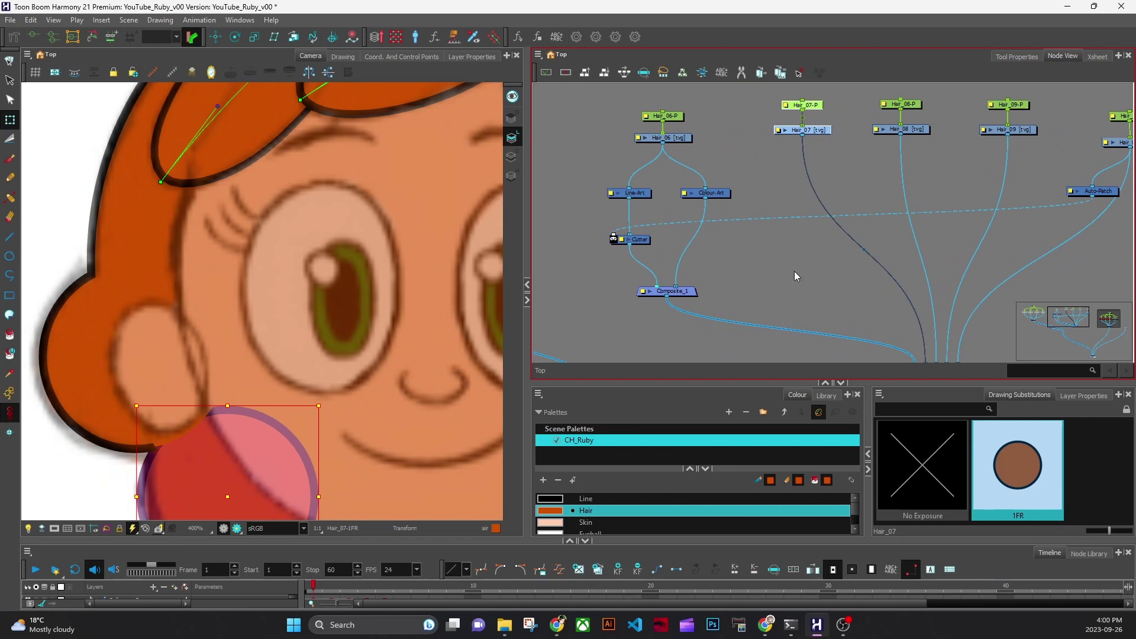
{"action": "scroll", "coordinate": [813, 273], "scroll_direction": "down", "scroll_amount": 3}
{"action": "left_click_drag", "start_coordinate": [864, 272], "coordinate": [803, 254]}
{"action": "left_click_drag", "start_coordinate": [899, 303], "coordinate": [816, 267]}
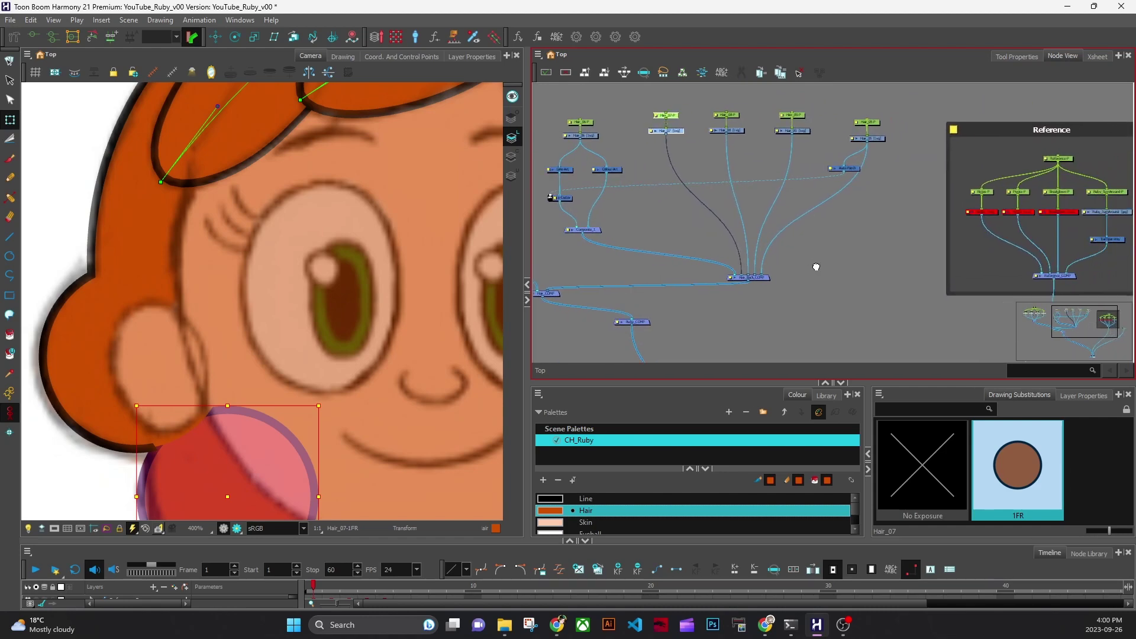
{"action": "left_click_drag", "start_coordinate": [958, 304], "coordinate": [751, 263]}
{"action": "left_click", "coordinate": [903, 139]}
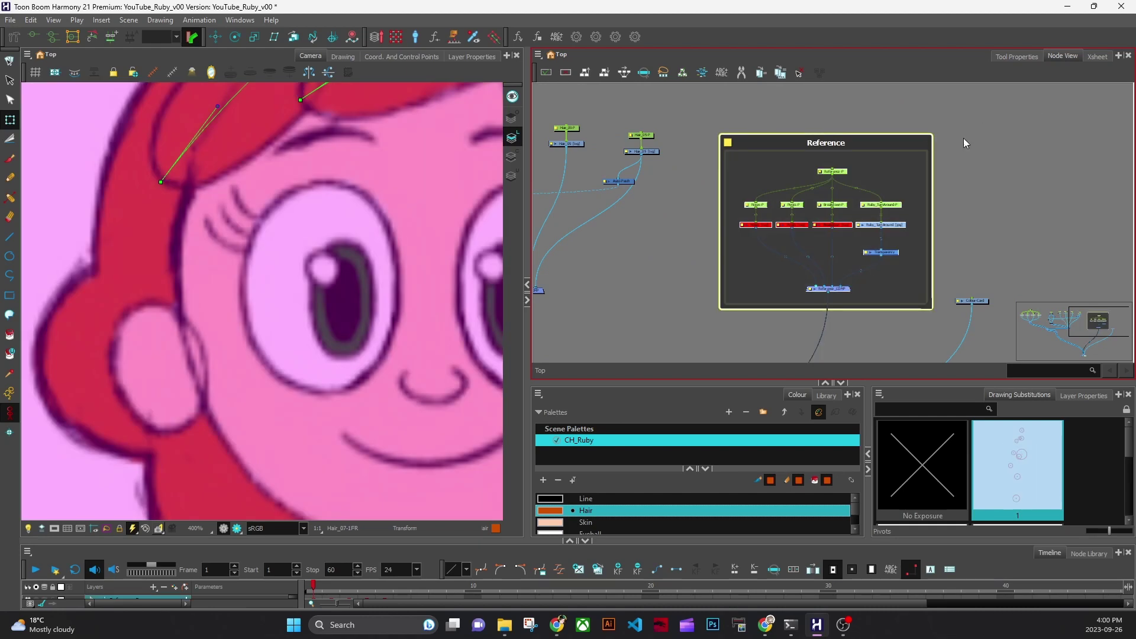
{"action": "left_click_drag", "start_coordinate": [964, 139], "coordinate": [1061, 114]}
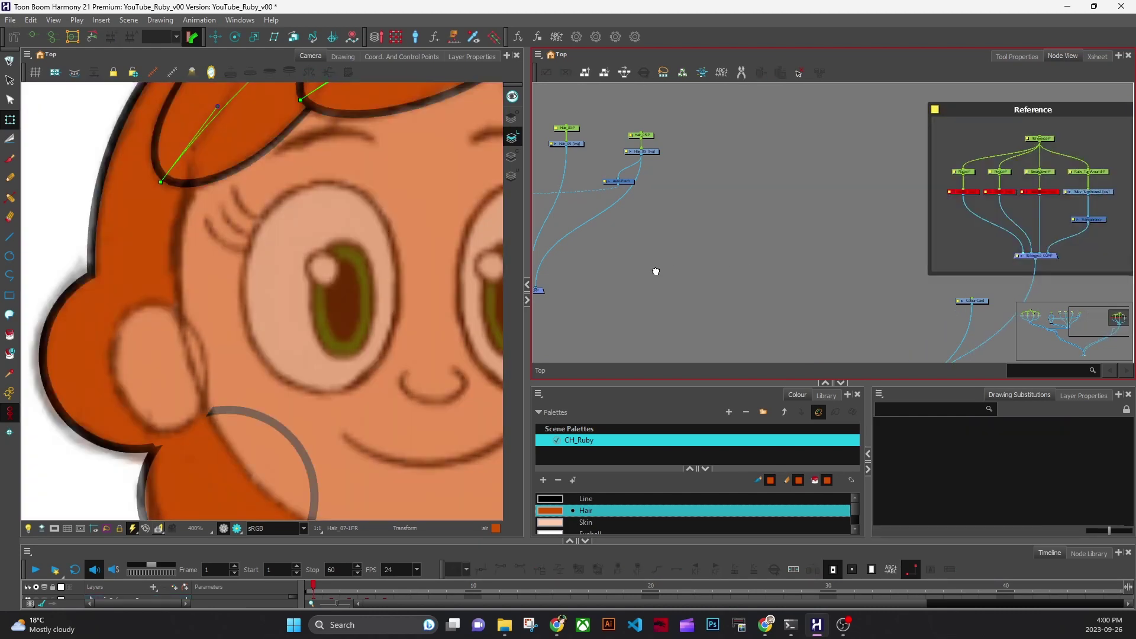
Paste copies of the Line-Art, Colour-Art, Cutter and Composite group beneath Hair_07, Hair_08 and Hair_09, spacing the columns apart.
{"action": "scroll", "coordinate": [1014, 303], "scroll_direction": "up", "scroll_amount": 2}
{"action": "key", "text": "ctrl+v"}
{"action": "left_click_drag", "start_coordinate": [656, 272], "coordinate": [779, 193]}
{"action": "left_click_drag", "start_coordinate": [1048, 93], "coordinate": [799, 226]}
{"action": "left_click_drag", "start_coordinate": [806, 125], "coordinate": [1017, 157]}
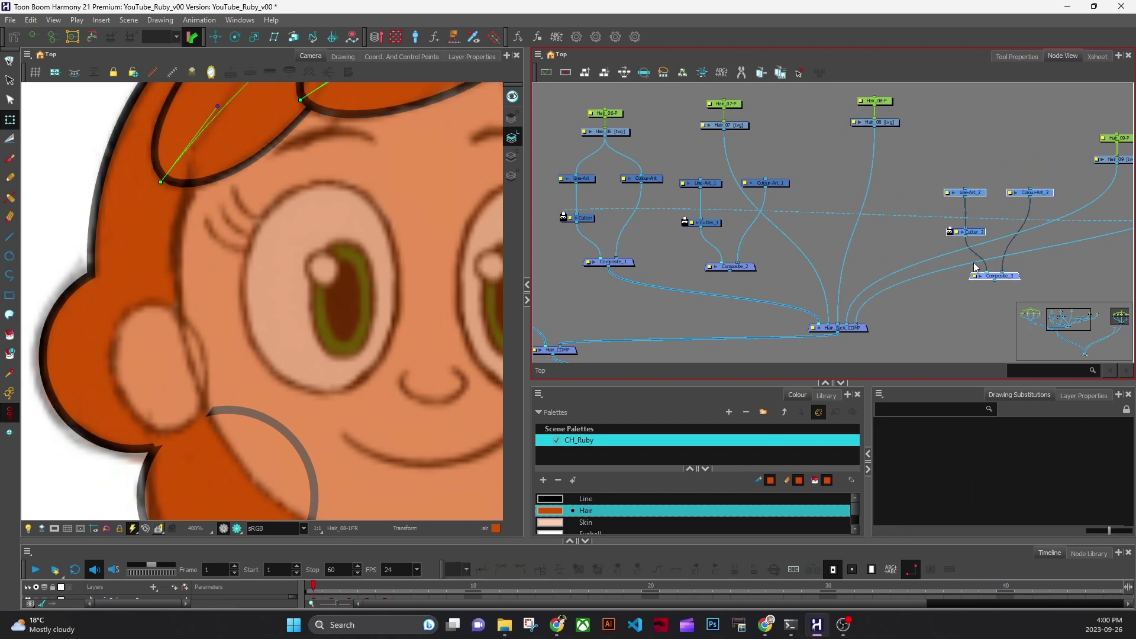
{"action": "left_click_drag", "start_coordinate": [994, 272], "coordinate": [880, 249]}
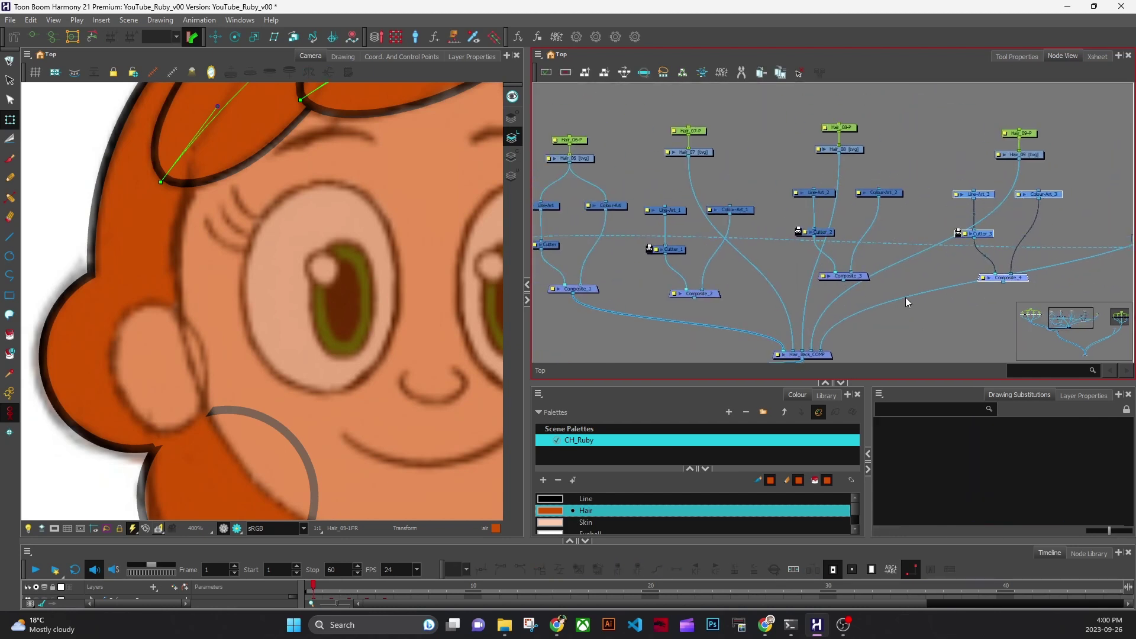
Route Hair_07, Hair_08 and Hair_09 through their own Line-Art and Colour-Art nodes and connect their composites to Hair_Back_COMP.
{"action": "left_click_drag", "start_coordinate": [793, 349], "coordinate": [666, 206]}
{"action": "left_click_drag", "start_coordinate": [688, 157], "coordinate": [730, 206]}
{"action": "left_click_drag", "start_coordinate": [695, 297], "coordinate": [801, 350]}
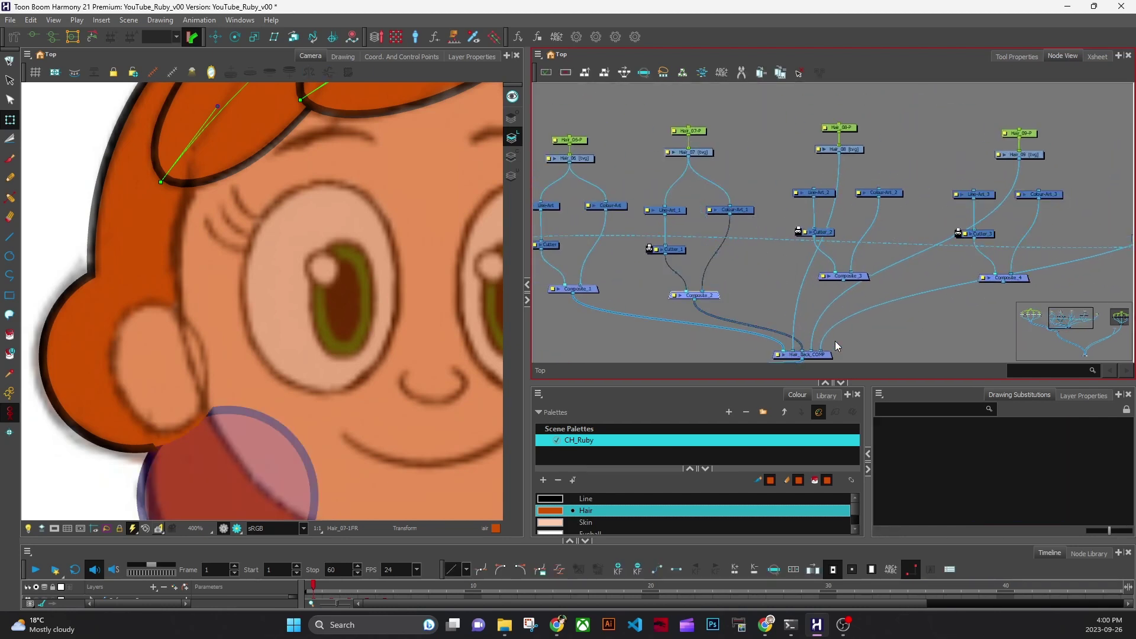
{"action": "left_click", "coordinate": [843, 276]}
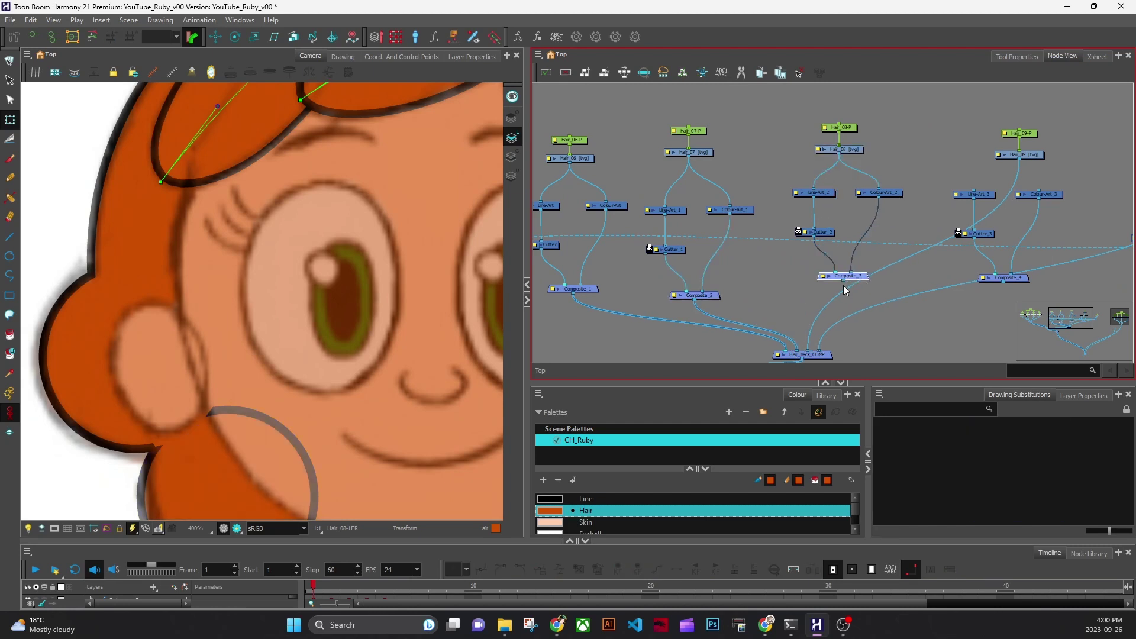
{"action": "left_click", "coordinate": [918, 151]}
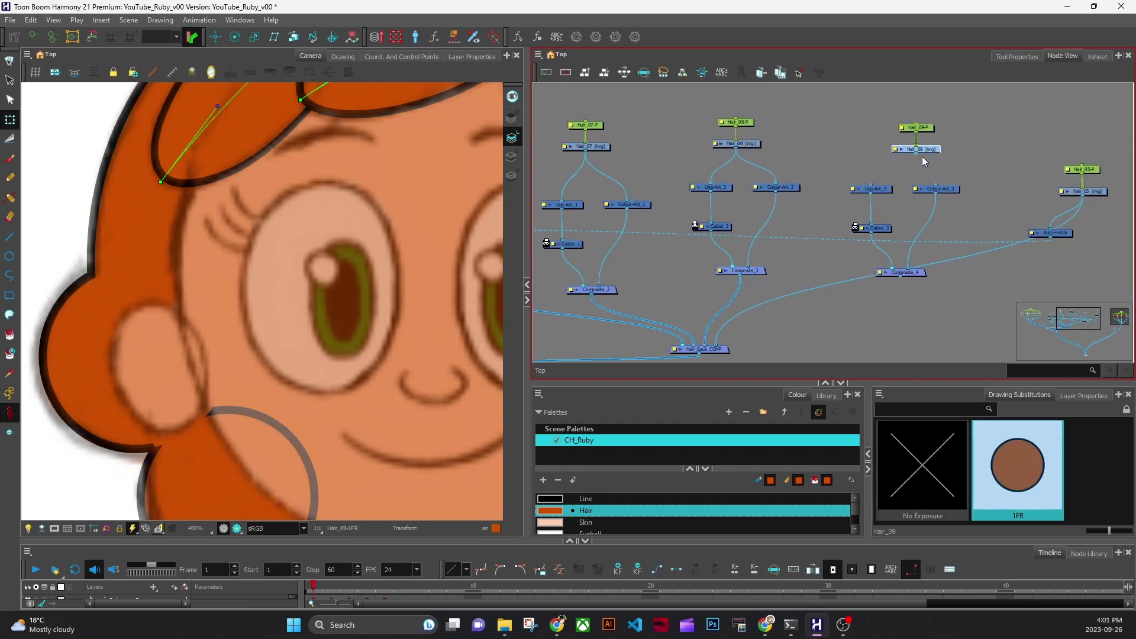
{"action": "left_click", "coordinate": [914, 272]}
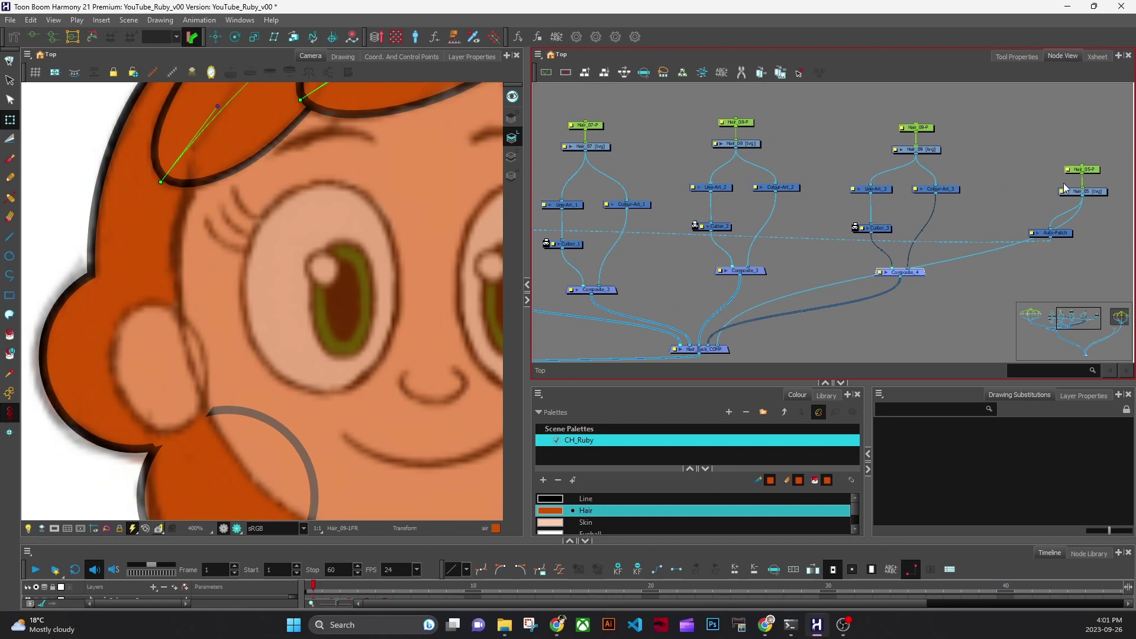
Bring Hair_05 and its Auto-Patch closer to the Hair_09 column, and move the Hair_06 node group farther left.
{"action": "left_click_drag", "start_coordinate": [1066, 188], "coordinate": [1014, 173]}
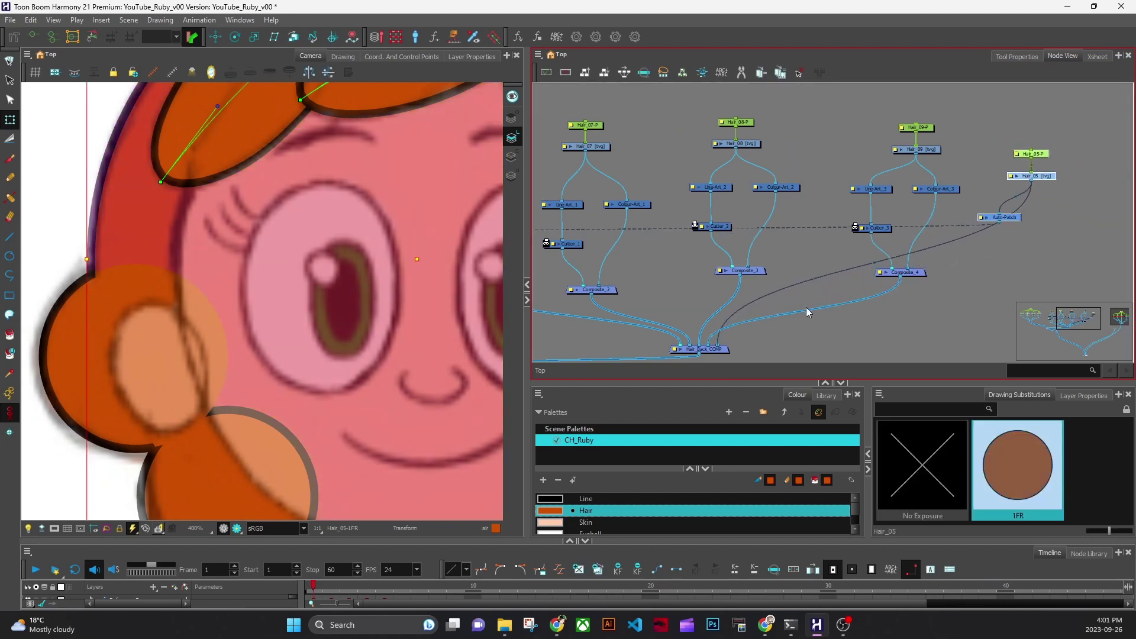
{"action": "left_click_drag", "start_coordinate": [801, 303], "coordinate": [853, 307]}
{"action": "scroll", "coordinate": [411, 462], "scroll_direction": "down", "scroll_amount": 1}
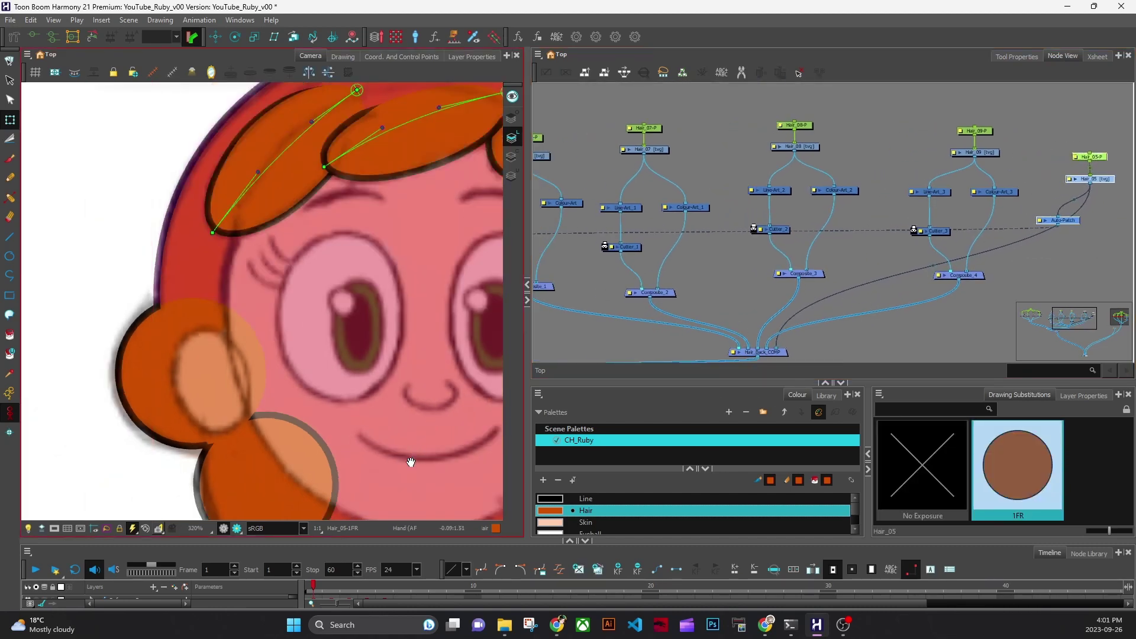
{"action": "left_click_drag", "start_coordinate": [411, 462], "coordinate": [309, 338]}
{"action": "left_click_drag", "start_coordinate": [433, 418], "coordinate": [317, 477]}
{"action": "left_click_drag", "start_coordinate": [620, 257], "coordinate": [765, 295]}
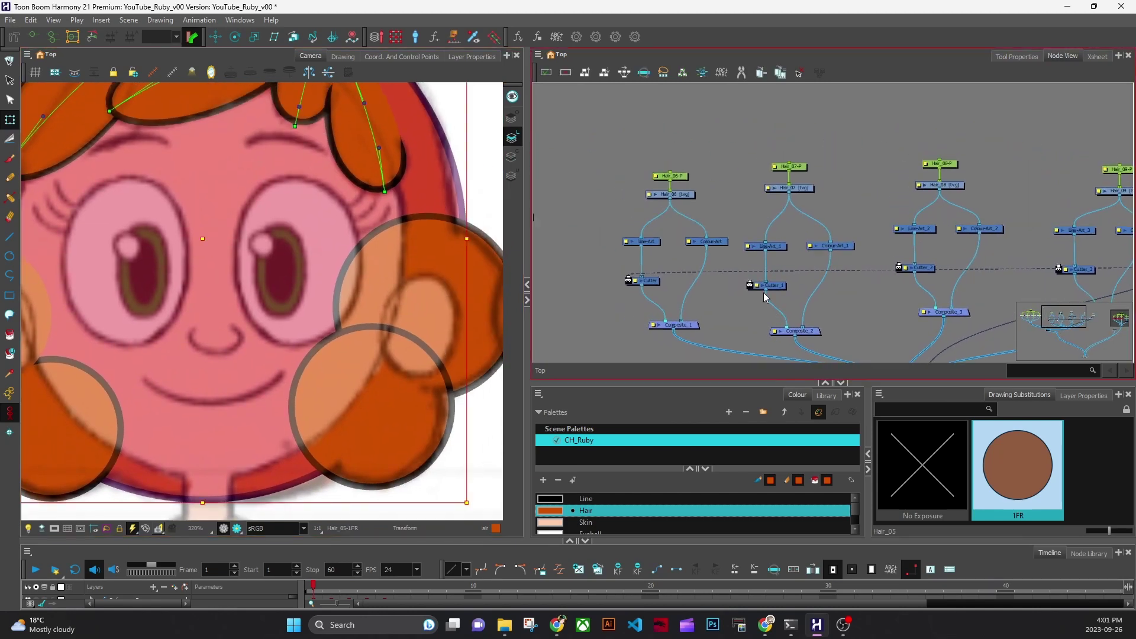
{"action": "left_click_drag", "start_coordinate": [616, 145], "coordinate": [636, 323]}
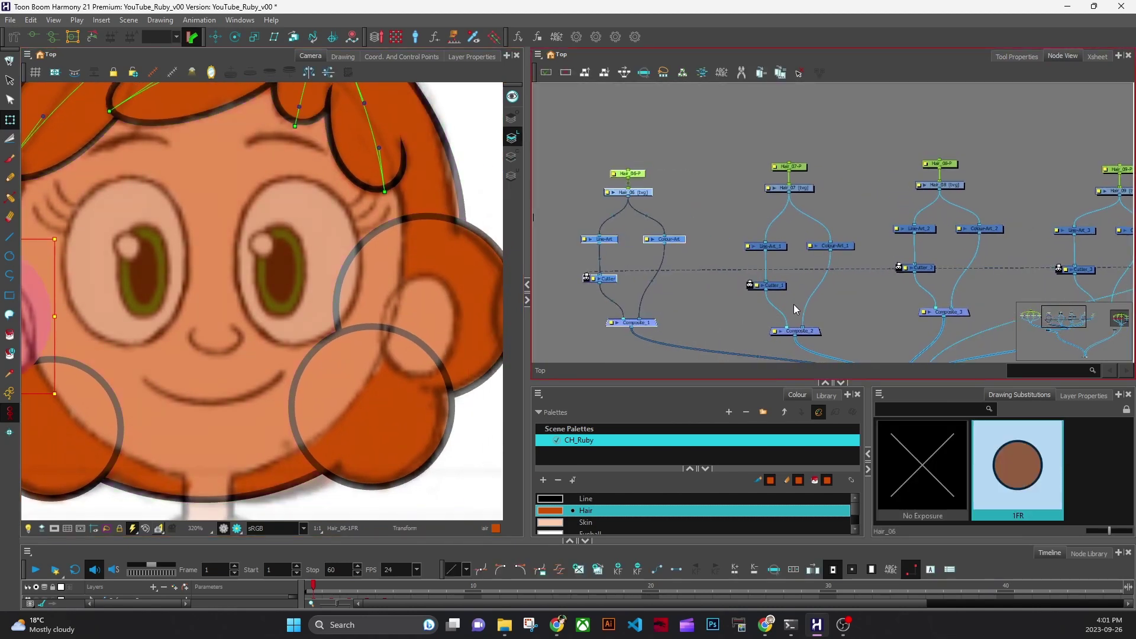
Connect Auto-Patch to the matte inputs of the Hair_07, Hair_08 and Hair_09 Cutters, and lower the Hair_09 Cutter slightly.
{"action": "mouse_move", "coordinate": [856, 320]}
{"action": "left_mouse_down"}
{"action": "mouse_move", "coordinate": [692, 300]}
{"action": "mouse_move", "coordinate": [656, 315]}
{"action": "left_mouse_up"}
{"action": "left_click", "coordinate": [1010, 260]}
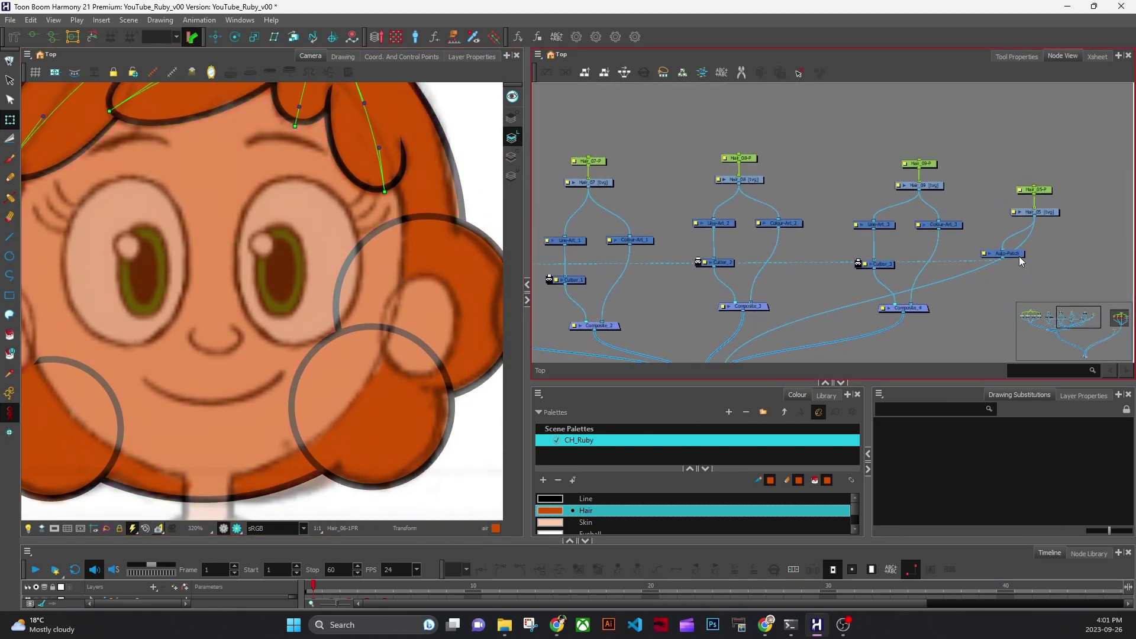
{"action": "mouse_move", "coordinate": [1017, 258]}
{"action": "left_mouse_down"}
{"action": "mouse_move", "coordinate": [1005, 243]}
{"action": "mouse_move", "coordinate": [1040, 265]}
{"action": "mouse_move", "coordinate": [611, 282]}
{"action": "left_mouse_up"}
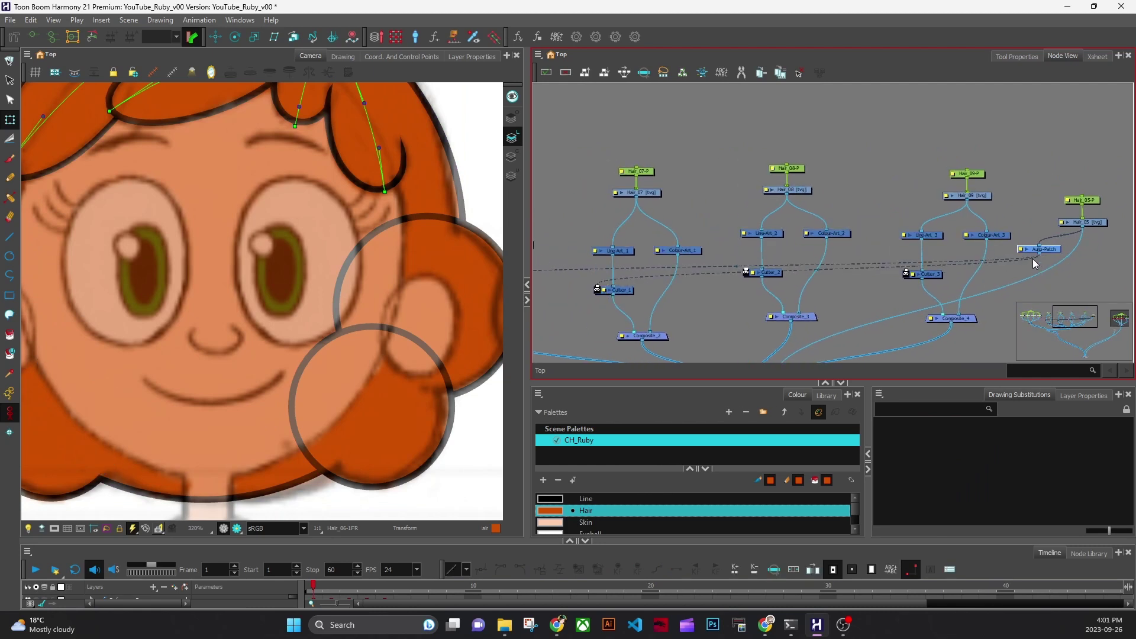
{"action": "left_click_drag", "start_coordinate": [1033, 260], "coordinate": [747, 264]}
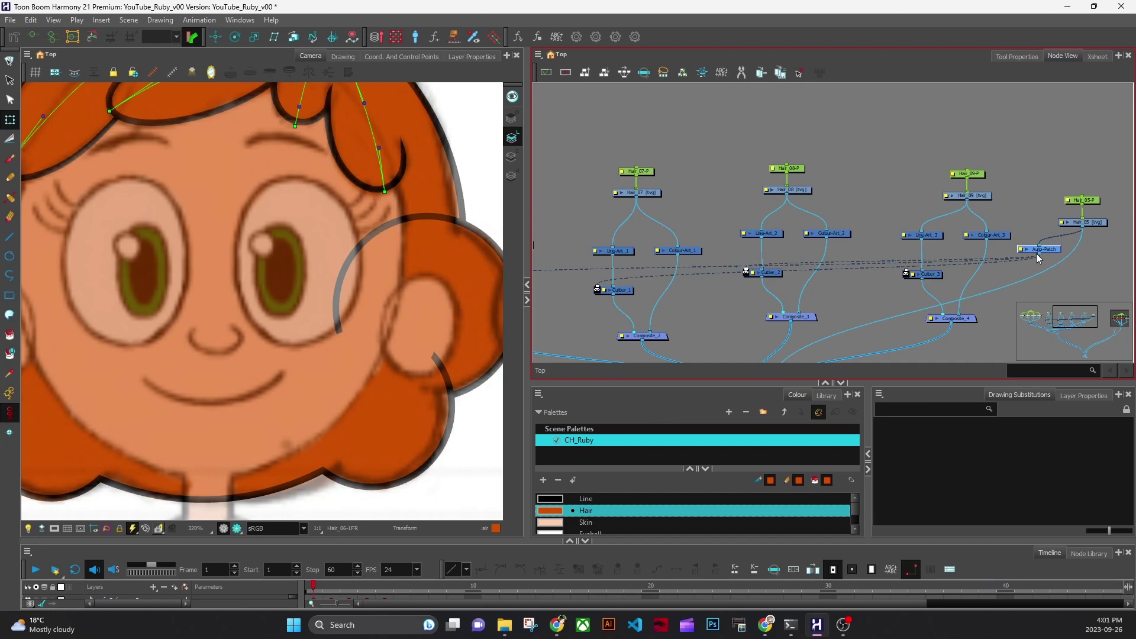
{"action": "left_click_drag", "start_coordinate": [907, 272], "coordinate": [935, 286]}
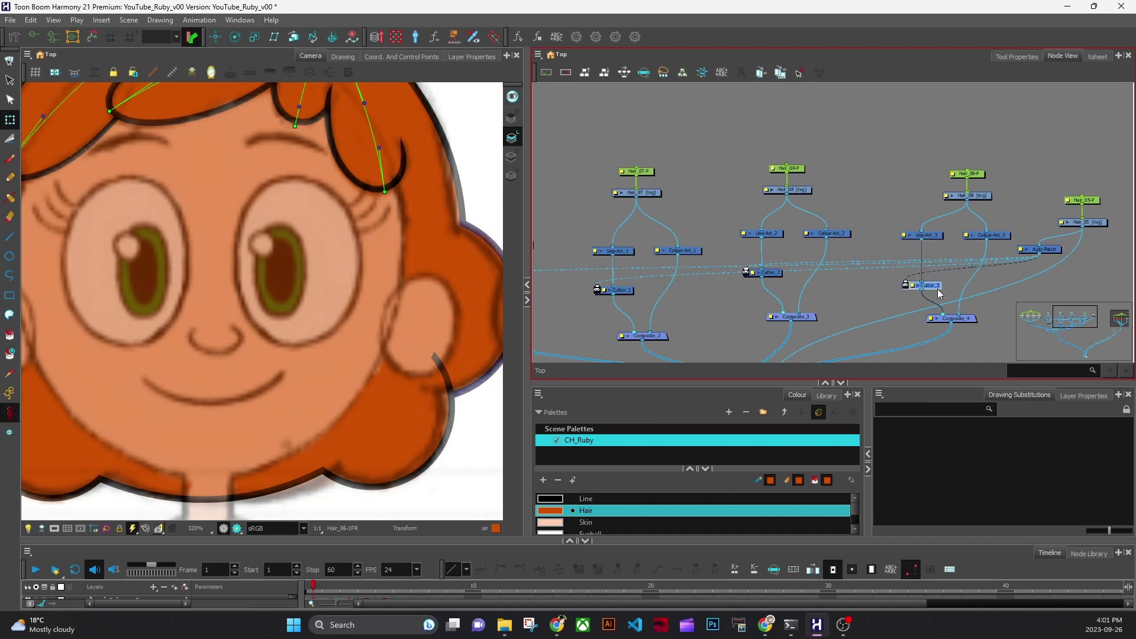
Widen the Camera view and examine where the Hair_08 and Hair_09 outlines overlap.
{"action": "left_click_drag", "start_coordinate": [424, 458], "coordinate": [645, 447]}
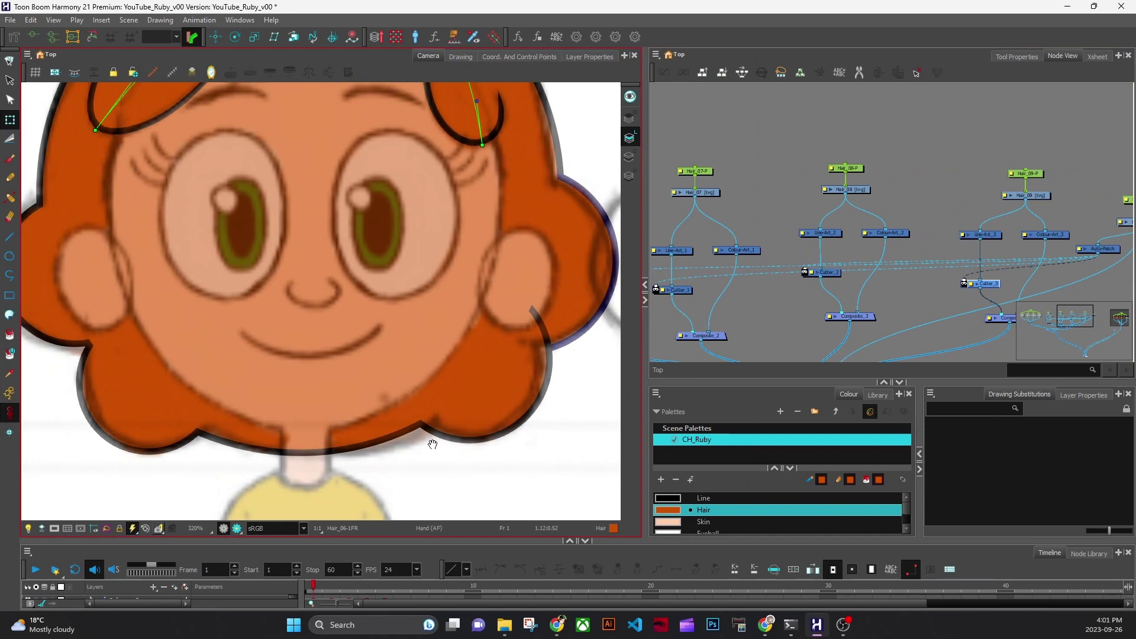
{"action": "left_click_drag", "start_coordinate": [432, 444], "coordinate": [447, 467]}
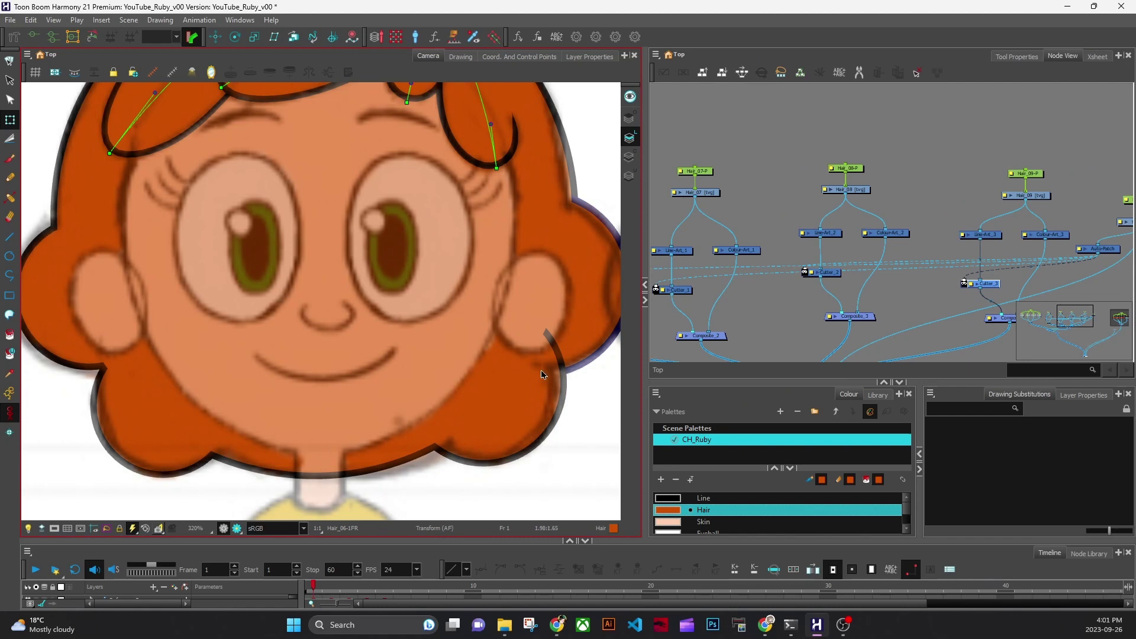
Enlarge the Node view and reorder the Hair_09 composite's connection on Hair_Back_COMP so Hair_09 sits in front of Hair_08.
{"action": "left_click_drag", "start_coordinate": [575, 419], "coordinate": [523, 423]}
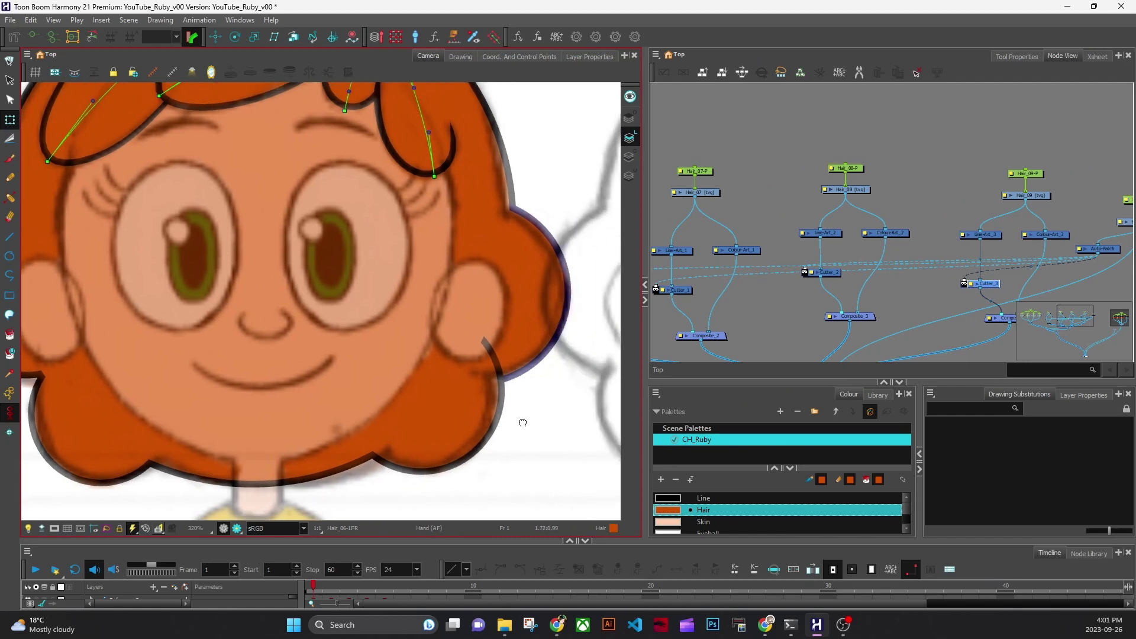
{"action": "left_click_drag", "start_coordinate": [645, 320], "coordinate": [616, 320]}
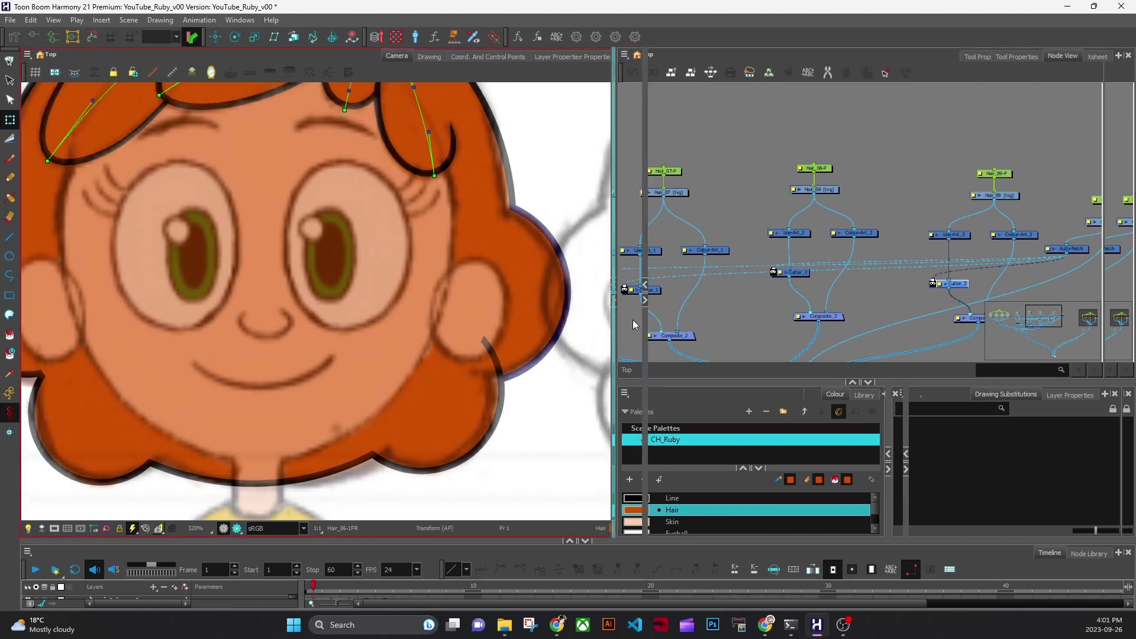
{"action": "left_click_drag", "start_coordinate": [908, 330], "coordinate": [788, 243]}
{"action": "left_click_drag", "start_coordinate": [878, 272], "coordinate": [886, 320]}
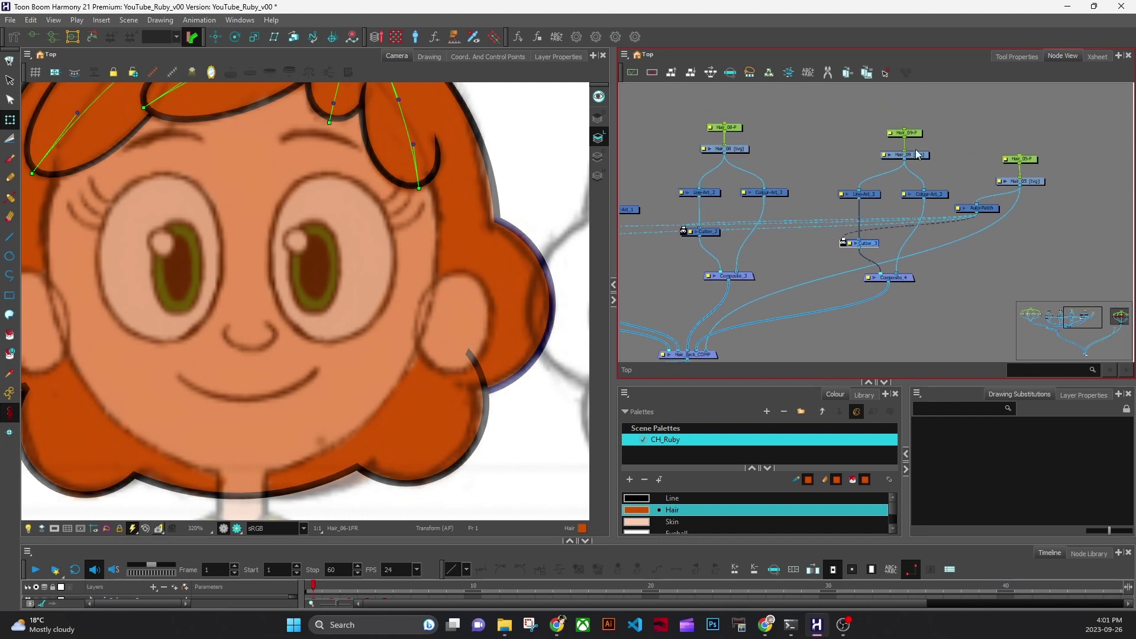
{"action": "left_click_drag", "start_coordinate": [765, 348], "coordinate": [787, 343]}
{"action": "left_click_drag", "start_coordinate": [717, 345], "coordinate": [736, 325]}
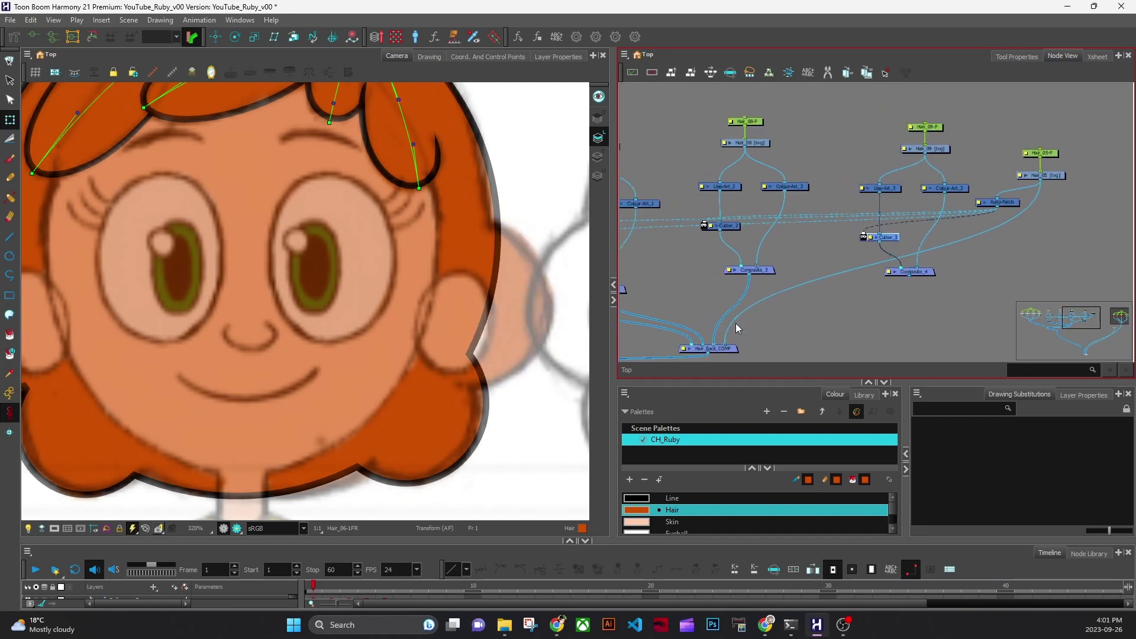
{"action": "key", "text": "ctrl+z"}
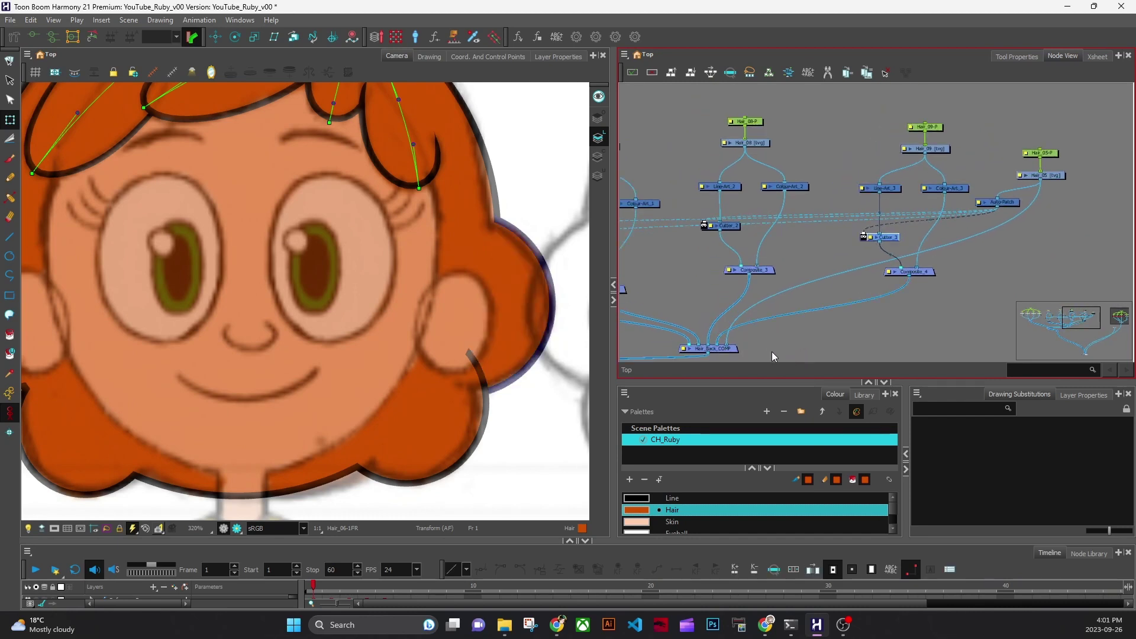
{"action": "left_click_drag", "start_coordinate": [715, 344], "coordinate": [709, 346]}
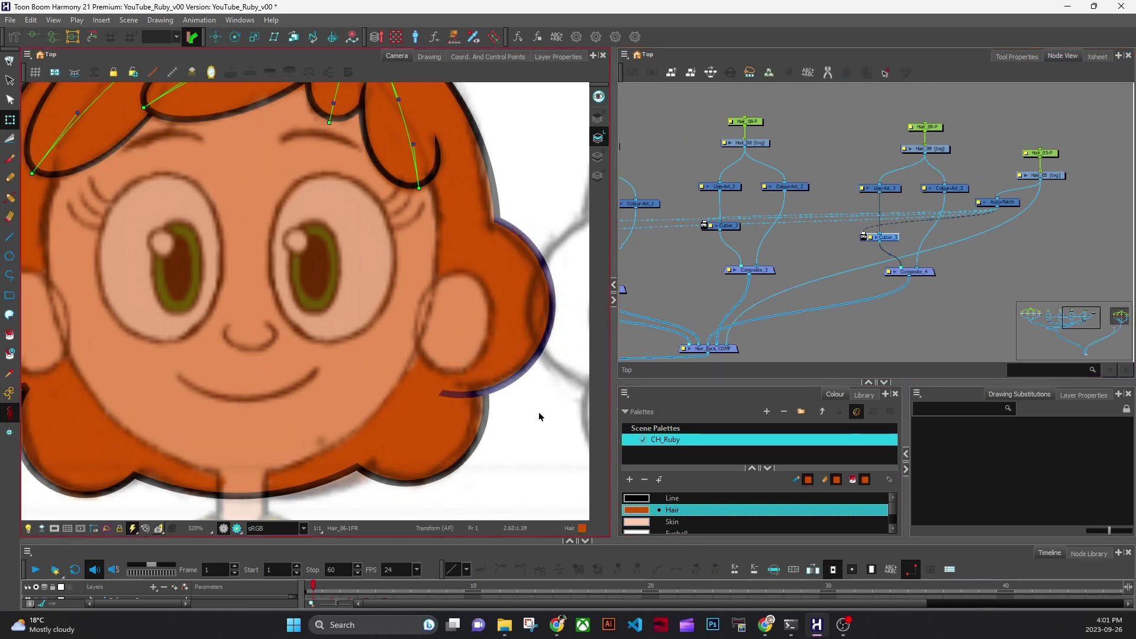
Scale the Hair_09 circle down slightly and shift it outward to match the sketched hair bump.
{"action": "key", "text": "space"}
{"action": "mouse_move", "coordinate": [457, 446]}
{"action": "left_mouse_down"}
{"action": "mouse_move", "coordinate": [548, 439]}
{"action": "mouse_move", "coordinate": [467, 447]}
{"action": "left_mouse_up"}
{"action": "scroll", "coordinate": [485, 447], "scroll_direction": "down", "scroll_amount": 1}
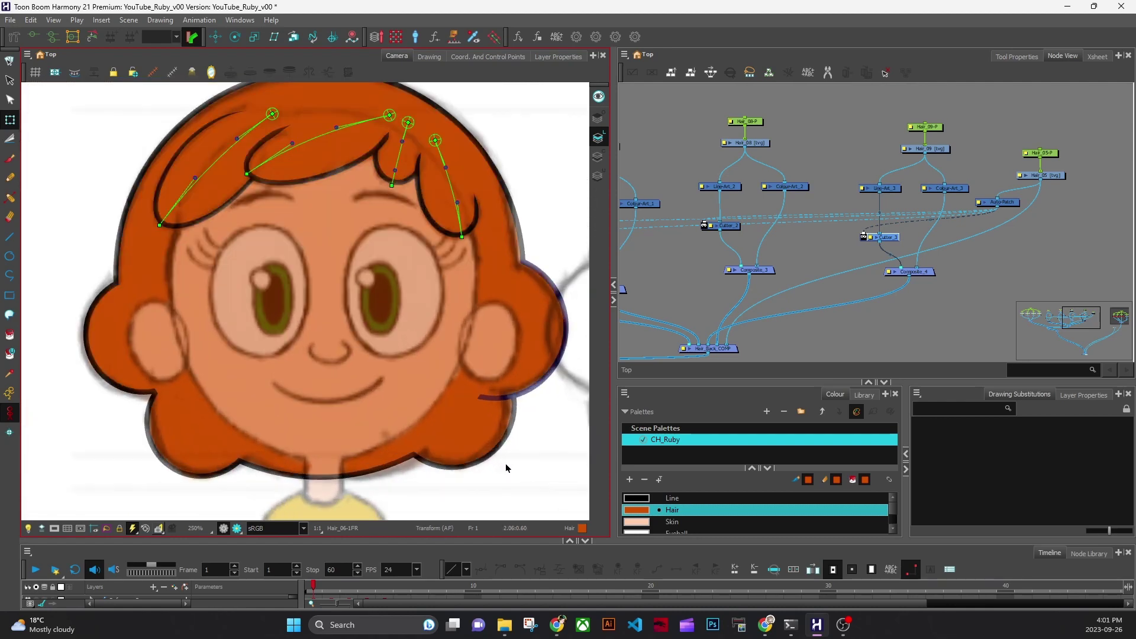
{"action": "scroll", "coordinate": [507, 467], "scroll_direction": "down", "scroll_amount": 1}
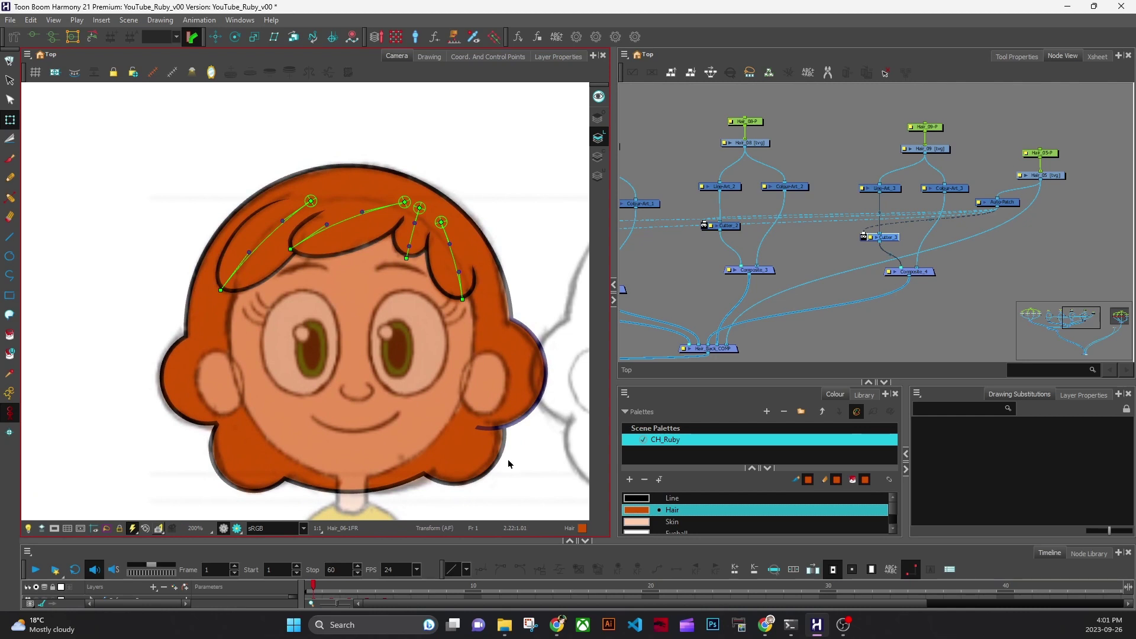
{"action": "scroll", "coordinate": [539, 428], "scroll_direction": "up", "scroll_amount": 1}
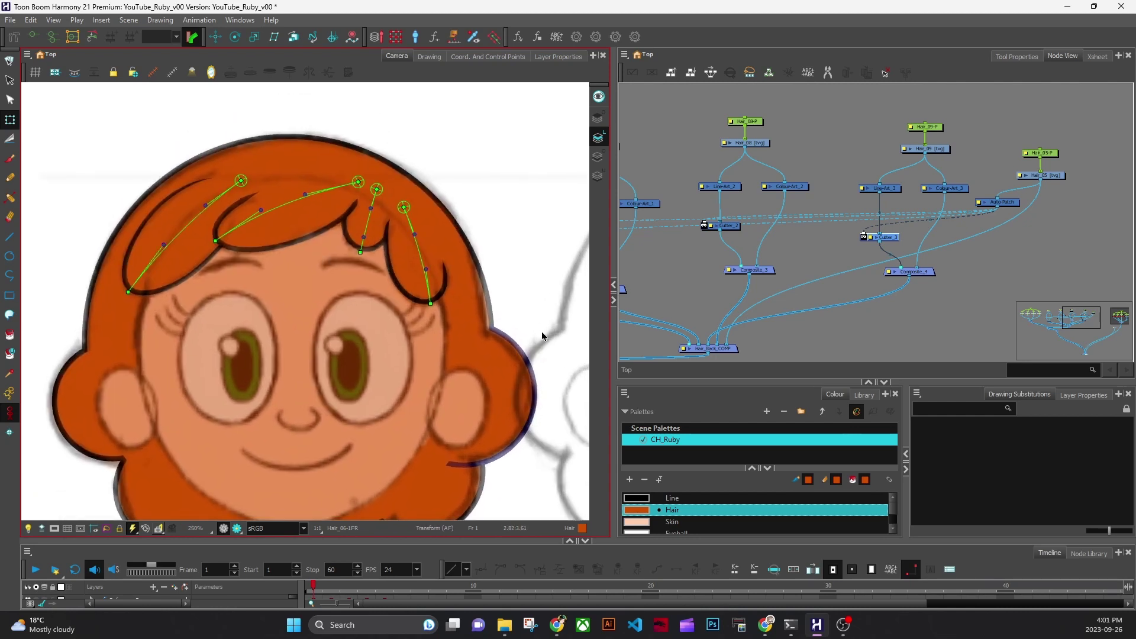
{"action": "left_click", "coordinate": [520, 374]}
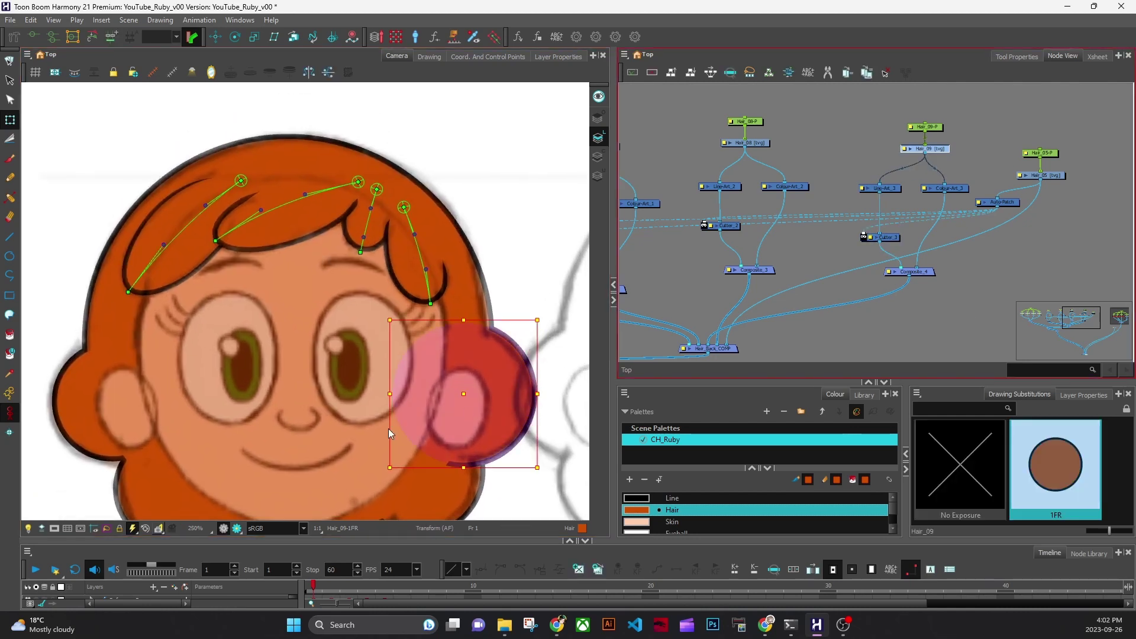
{"action": "left_click", "coordinate": [9, 80]}
{"action": "left_click_drag", "start_coordinate": [540, 348], "coordinate": [496, 420]}
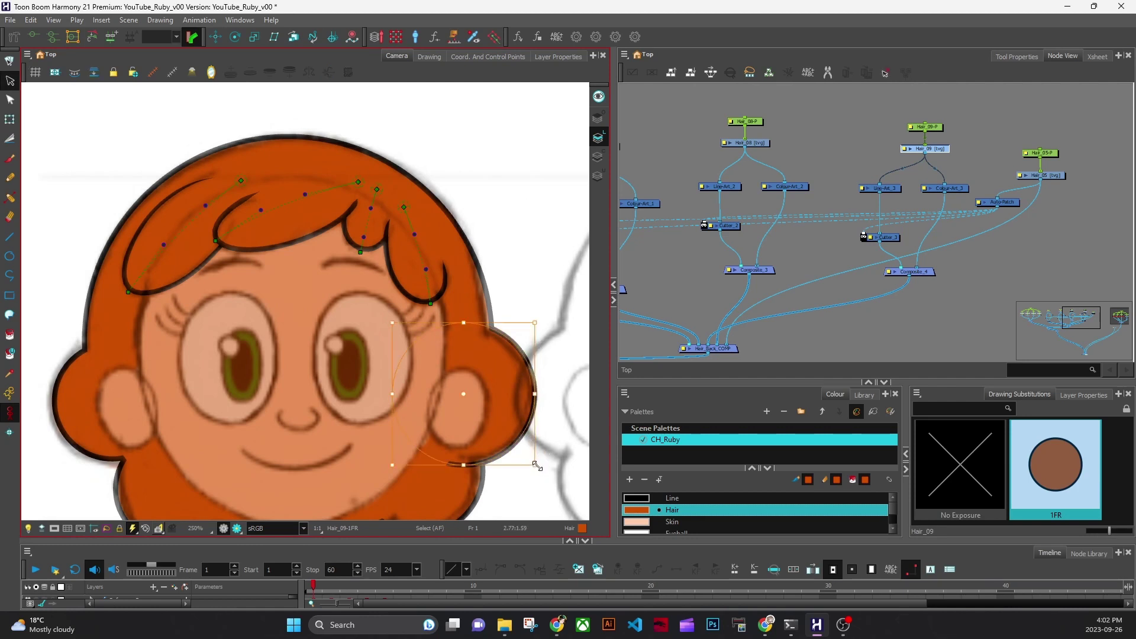
{"action": "left_click_drag", "start_coordinate": [537, 466], "coordinate": [531, 461]}
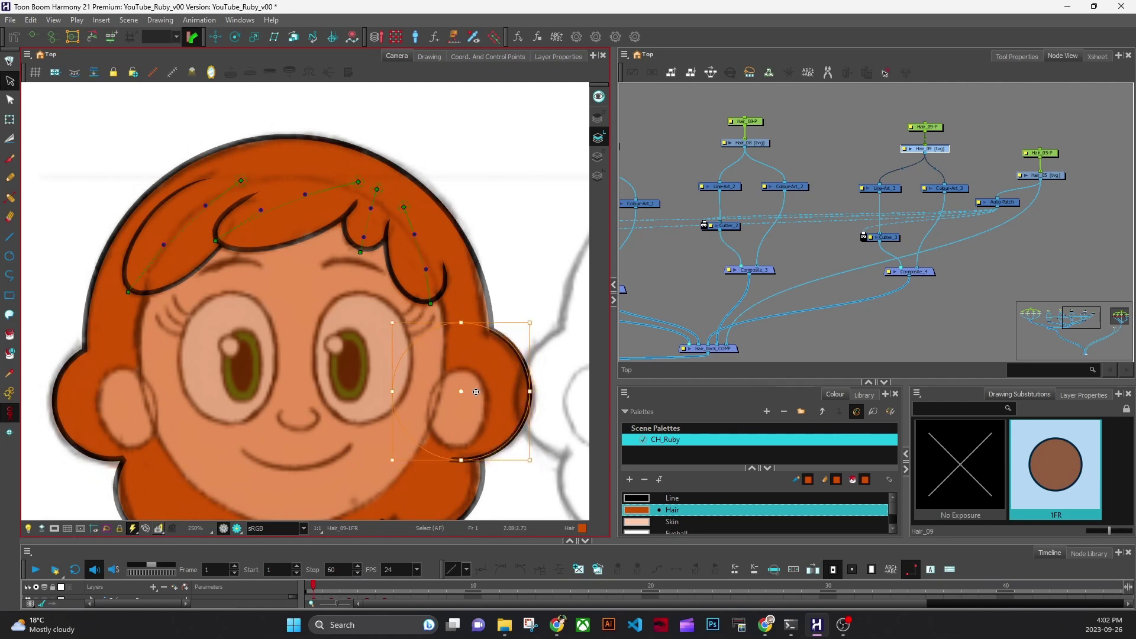
{"action": "left_click_drag", "start_coordinate": [476, 392], "coordinate": [480, 393]}
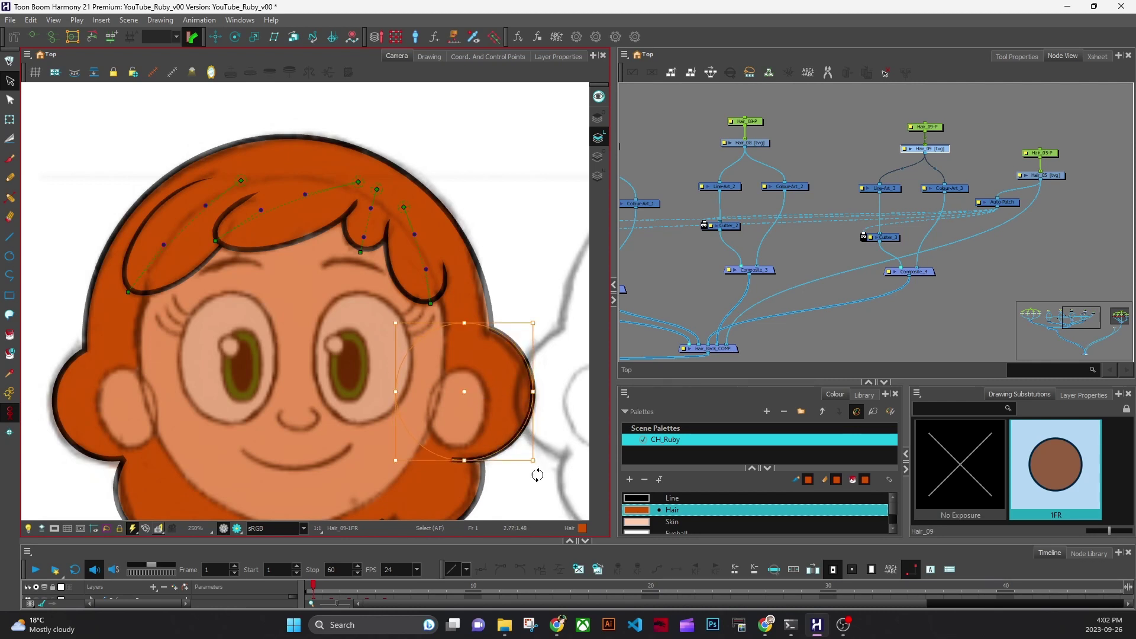
{"action": "left_click_drag", "start_coordinate": [536, 474], "coordinate": [557, 446]}
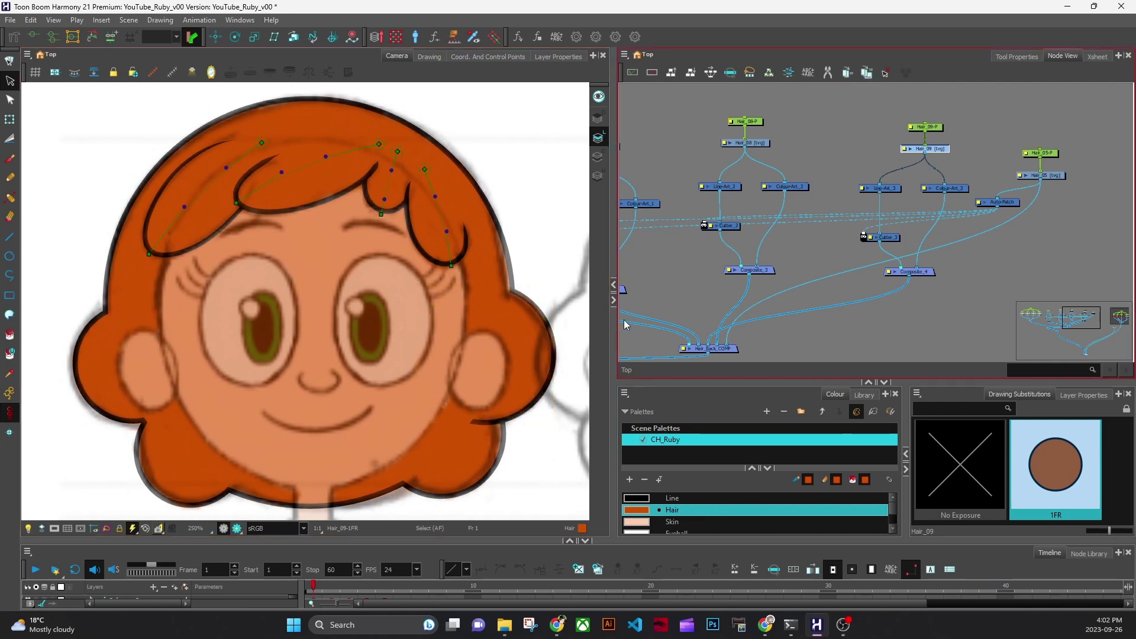
Try to enlarge and reposition the Hair_06 circle on the opposite side of the head, and undo those changes.
{"action": "left_click", "coordinate": [107, 389]}
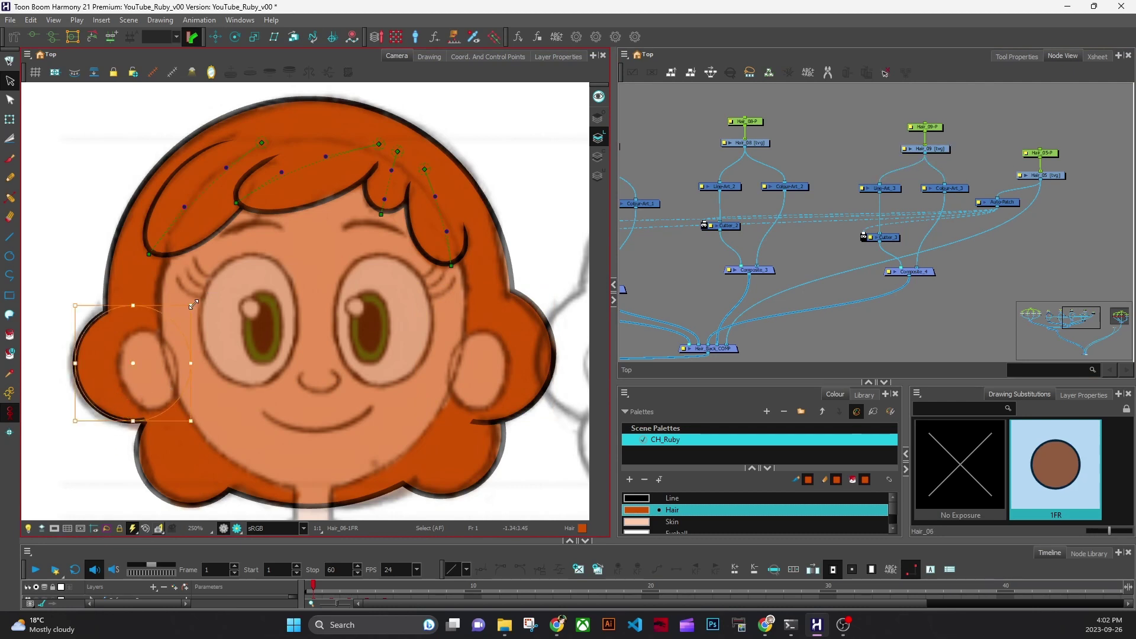
{"action": "left_click_drag", "start_coordinate": [190, 305], "coordinate": [200, 296]}
{"action": "left_click_drag", "start_coordinate": [145, 363], "coordinate": [136, 372]}
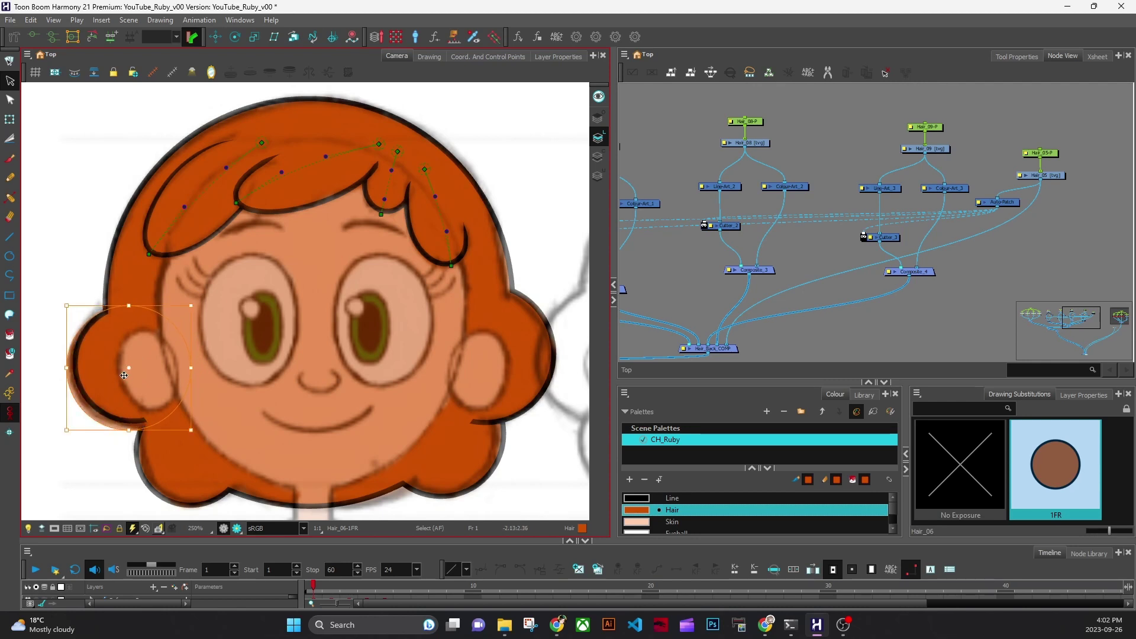
{"action": "left_click_drag", "start_coordinate": [123, 375], "coordinate": [105, 329]}
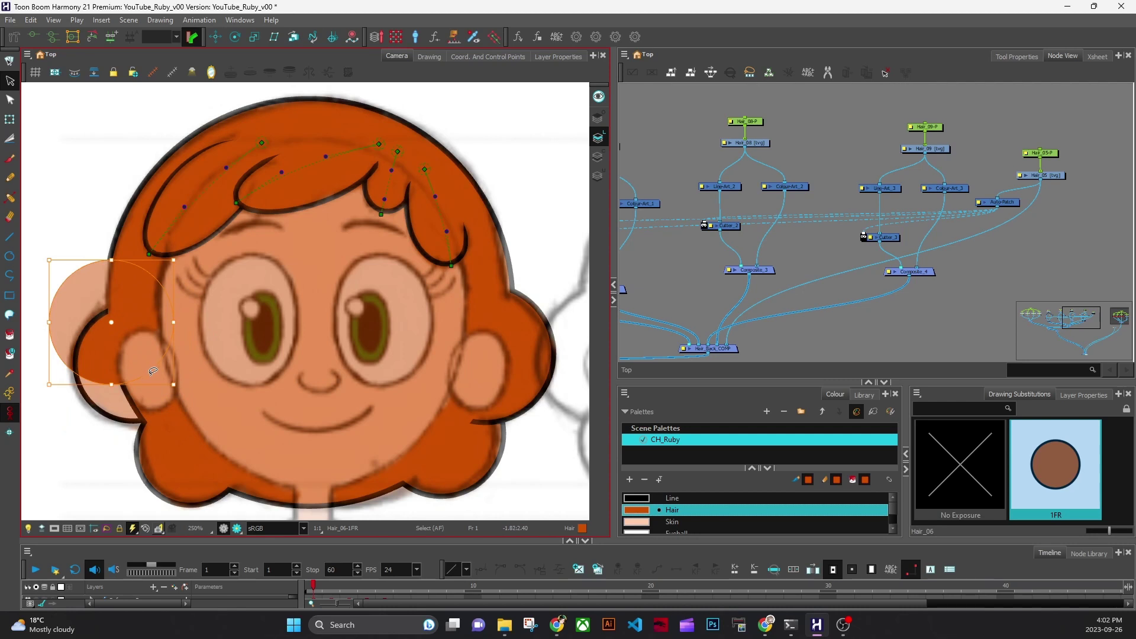
{"action": "key", "text": "ctrl+z"}
{"action": "key", "text": "ctrl+z"}
{"action": "key", "text": "ctrl+z"}
{"action": "key", "text": "ctrl+z"}
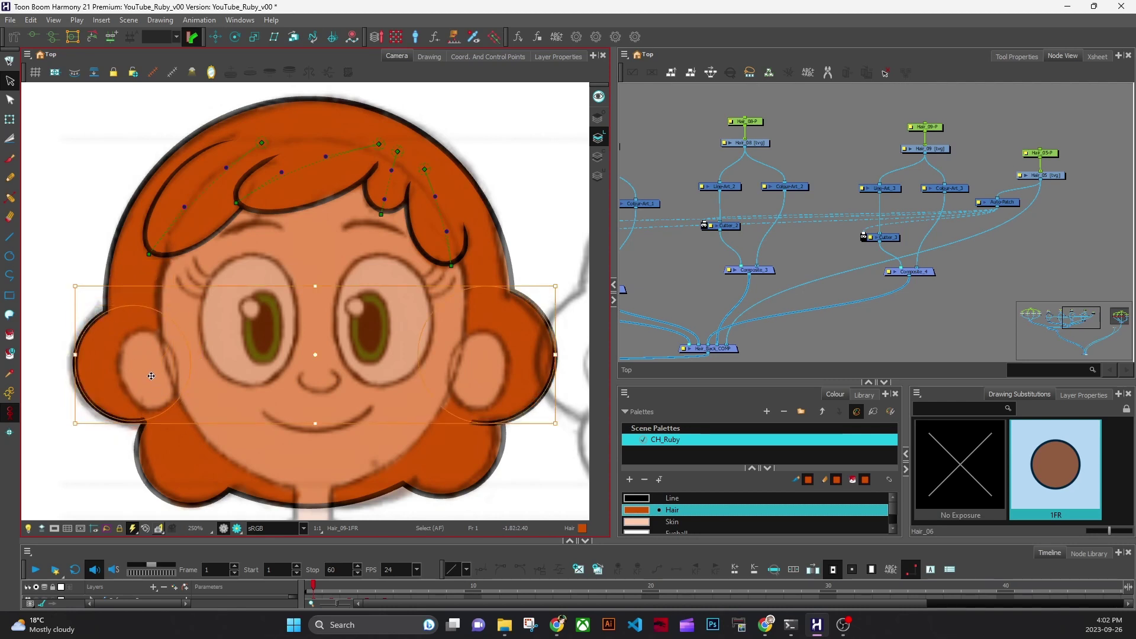
Clear the selection of both side circles and select only the Hair_06 circle.
{"action": "left_click", "coordinate": [829, 344]}
{"action": "left_click_drag", "start_coordinate": [218, 404], "coordinate": [311, 409]}
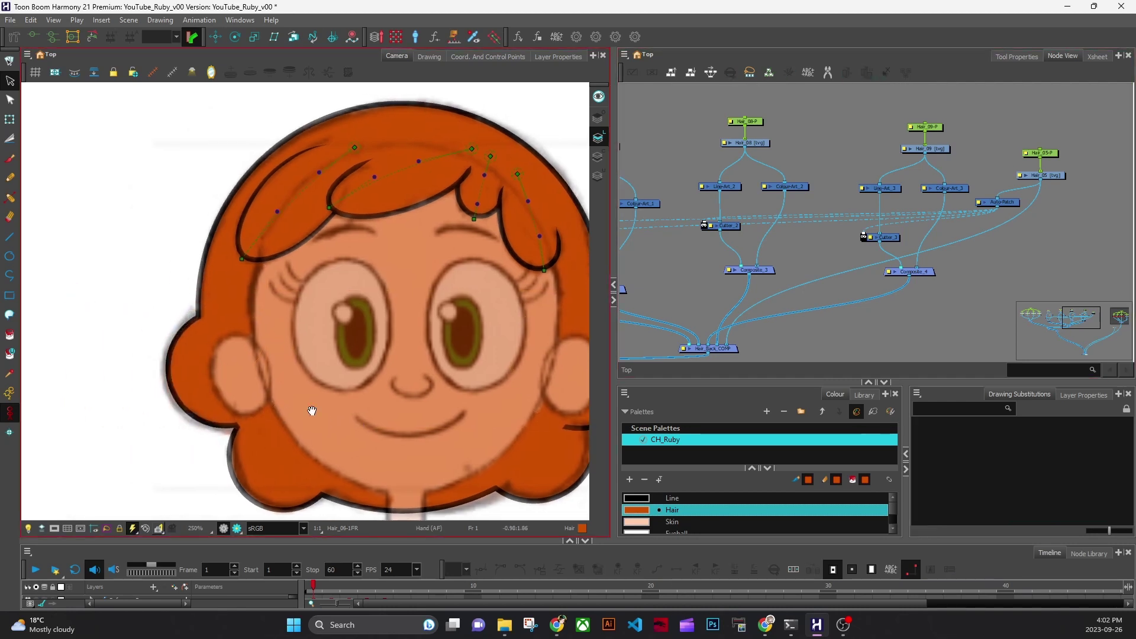
{"action": "left_click", "coordinate": [177, 398]}
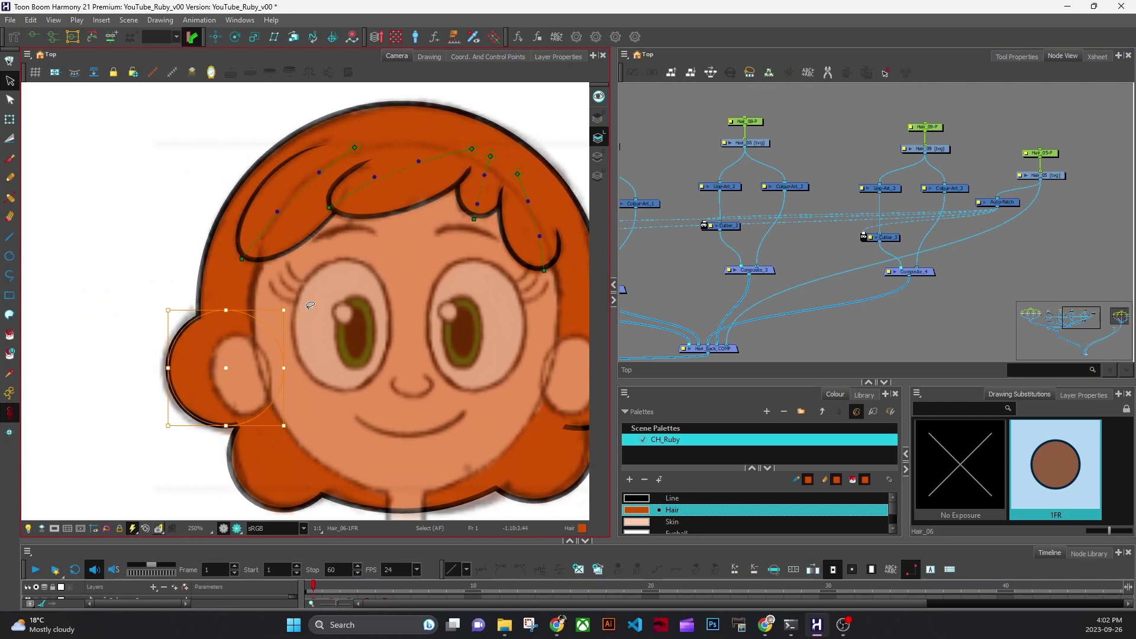
Enlarge the Hair_06 circle and shift it to match the sketched hair curl beside the left ear.
{"action": "left_click_drag", "start_coordinate": [285, 310], "coordinate": [295, 301]}
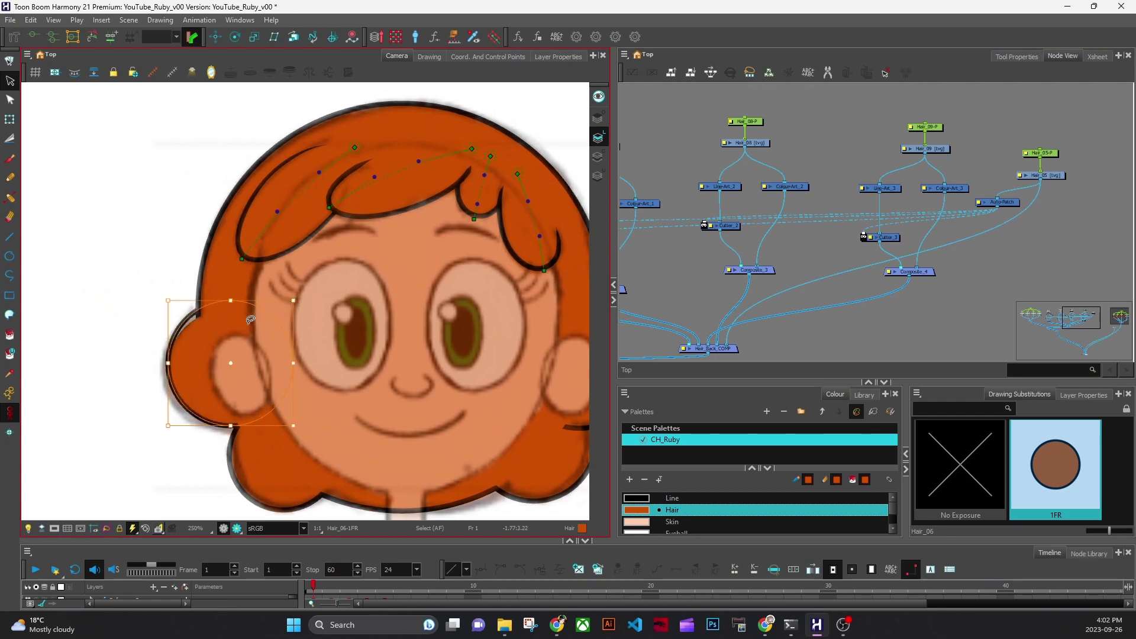
{"action": "left_click_drag", "start_coordinate": [662, 294], "coordinate": [851, 321]}
{"action": "left_click_drag", "start_coordinate": [803, 295], "coordinate": [883, 298]}
{"action": "left_click", "coordinate": [739, 183]}
{"action": "left_click", "coordinate": [712, 181]}
{"action": "mouse_move", "coordinate": [228, 272]}
{"action": "left_mouse_down"}
{"action": "mouse_move", "coordinate": [196, 464]}
{"action": "mouse_move", "coordinate": [259, 251]}
{"action": "left_mouse_up"}
{"action": "left_click_drag", "start_coordinate": [284, 310], "coordinate": [240, 343]}
{"action": "left_click_drag", "start_coordinate": [439, 358], "coordinate": [351, 350]}
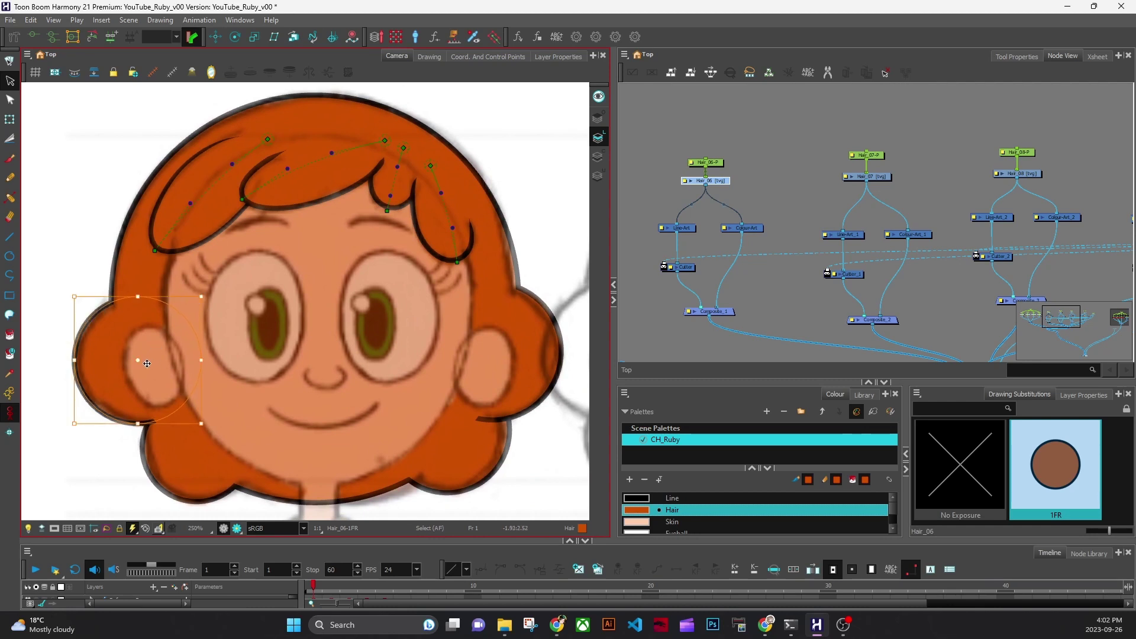
{"action": "left_click_drag", "start_coordinate": [148, 361], "coordinate": [146, 366]}
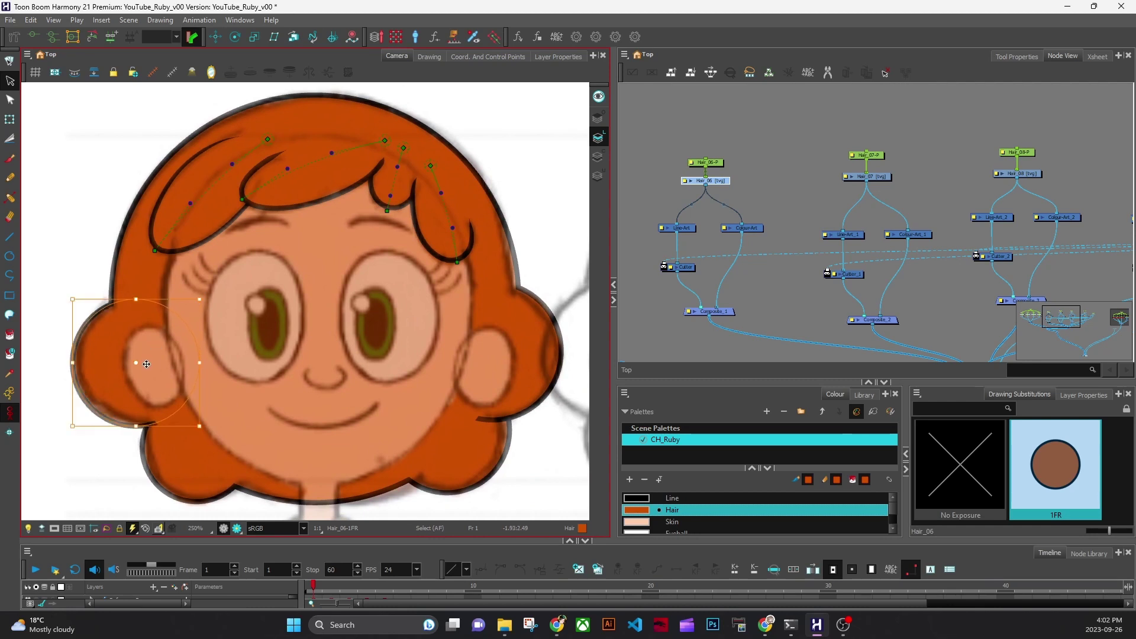
{"action": "left_click", "coordinate": [548, 451]}
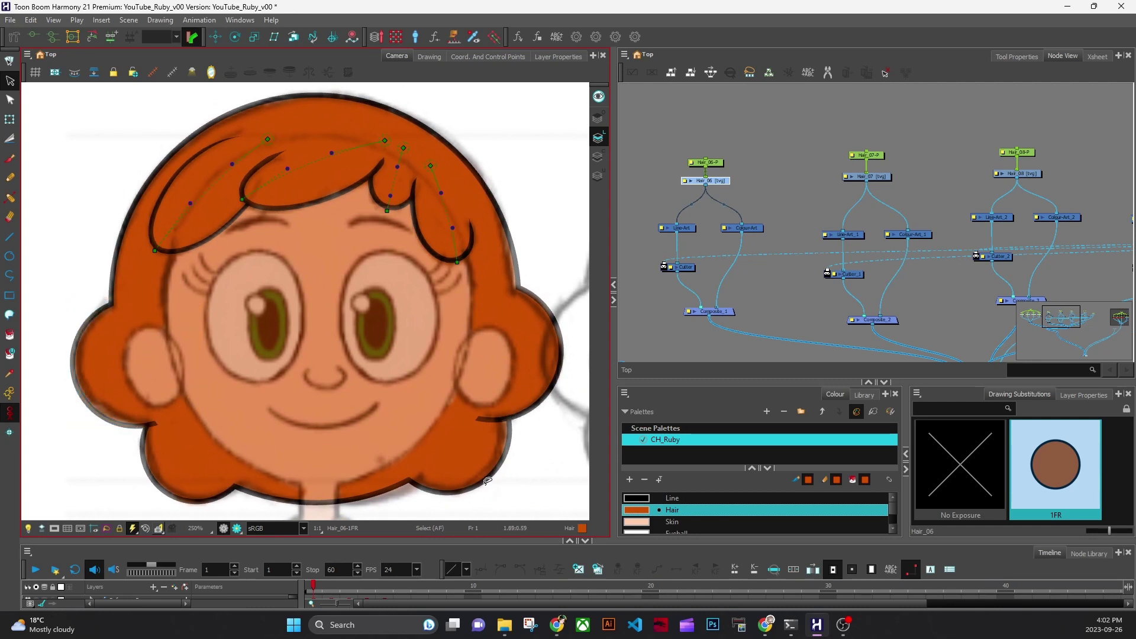
Widen the Node View by narrowing the Camera view, so the hair node groups fit side by side.
{"action": "left_click_drag", "start_coordinate": [777, 309], "coordinate": [718, 284]}
{"action": "left_click_drag", "start_coordinate": [611, 344], "coordinate": [492, 347]}
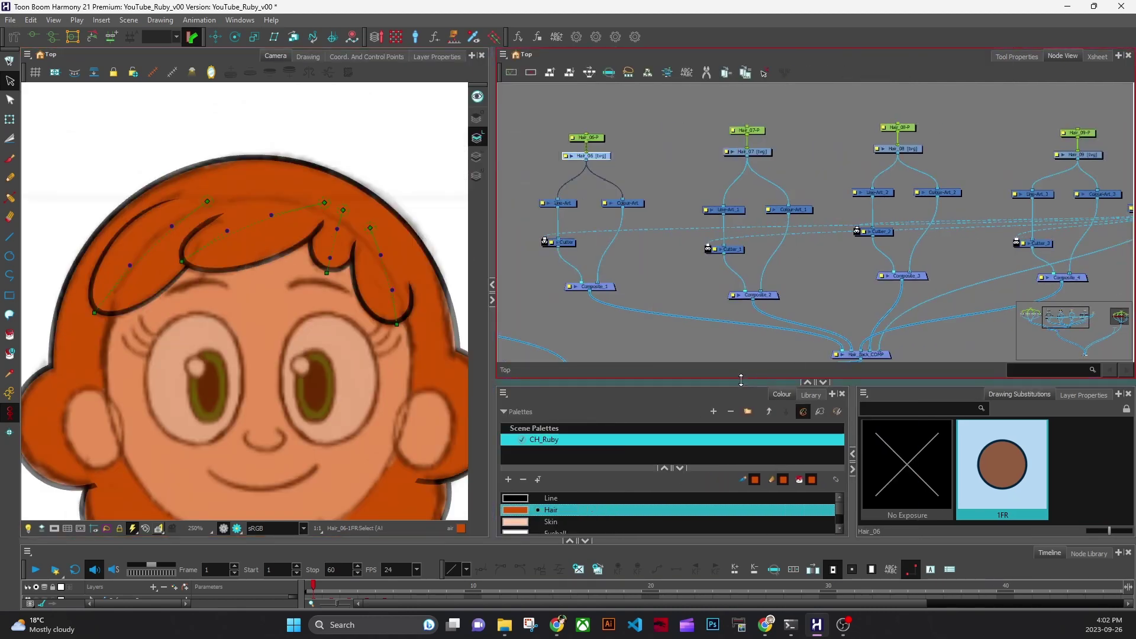
{"action": "left_click_drag", "start_coordinate": [741, 381], "coordinate": [737, 425]}
{"action": "scroll", "coordinate": [393, 399], "scroll_direction": "down", "scroll_amount": 3}
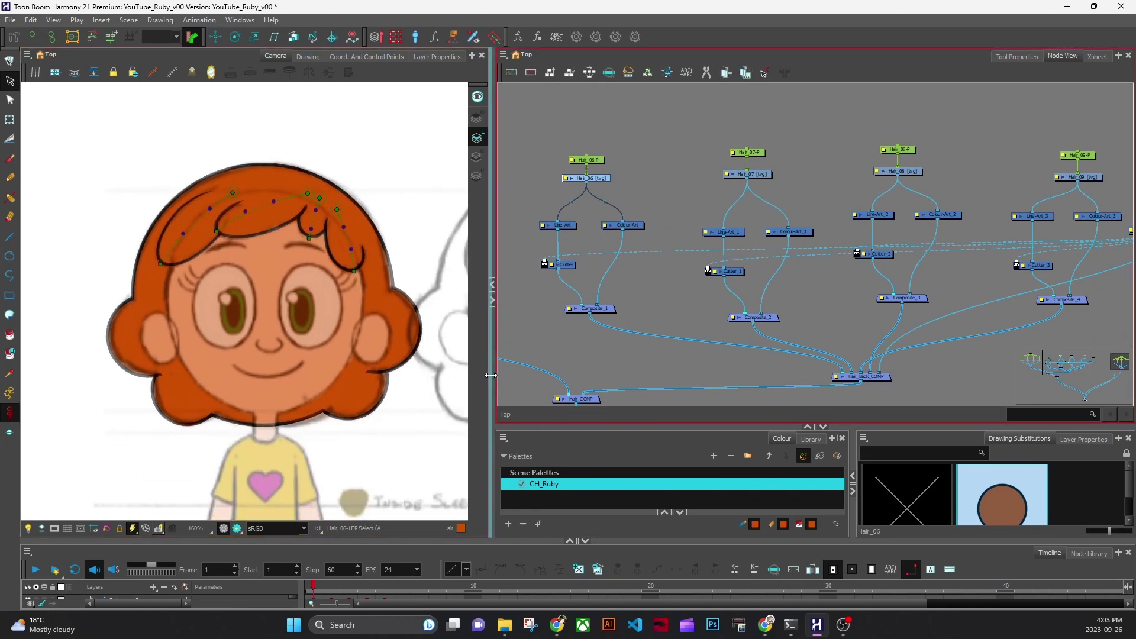
{"action": "left_click_drag", "start_coordinate": [492, 331], "coordinate": [482, 331]}
{"action": "left_click_drag", "start_coordinate": [632, 297], "coordinate": [624, 324]}
{"action": "left_click_drag", "start_coordinate": [482, 373], "coordinate": [256, 378]}
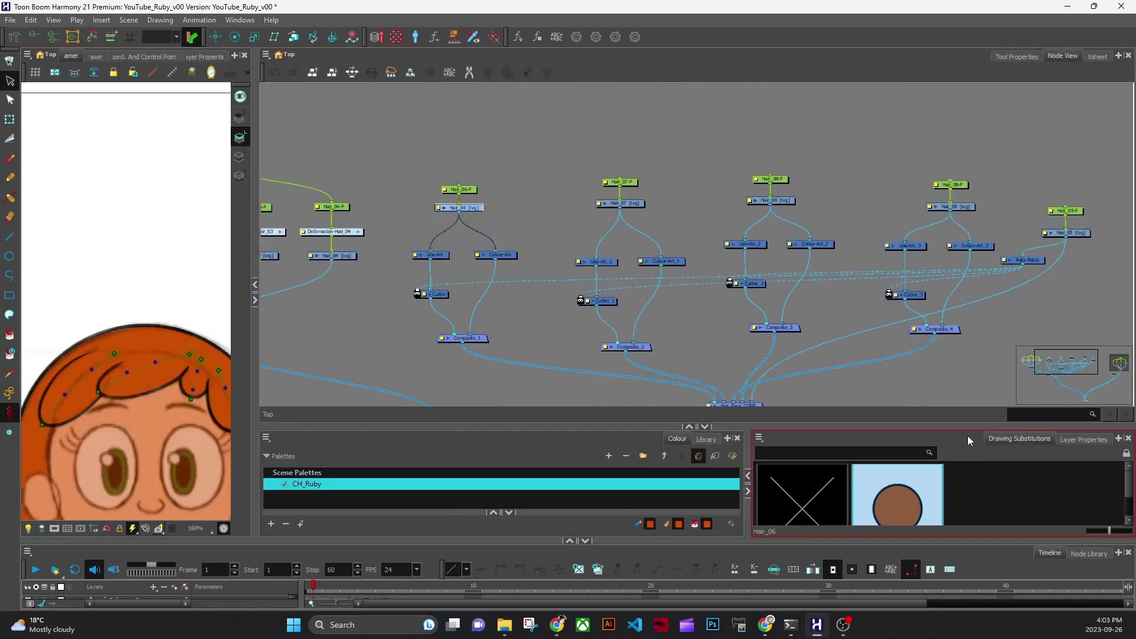
{"action": "left_click_drag", "start_coordinate": [968, 429], "coordinate": [965, 382]}
{"action": "left_click", "coordinate": [632, 182]}
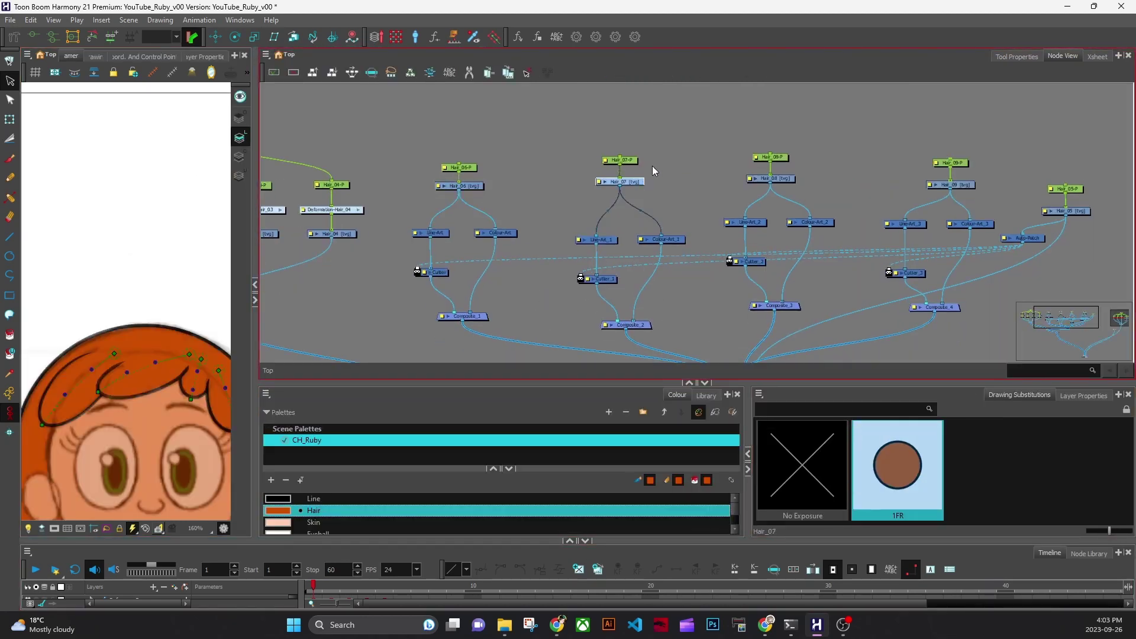
{"action": "left_click_drag", "start_coordinate": [770, 179], "coordinate": [769, 176]}
{"action": "left_click", "coordinate": [950, 185]}
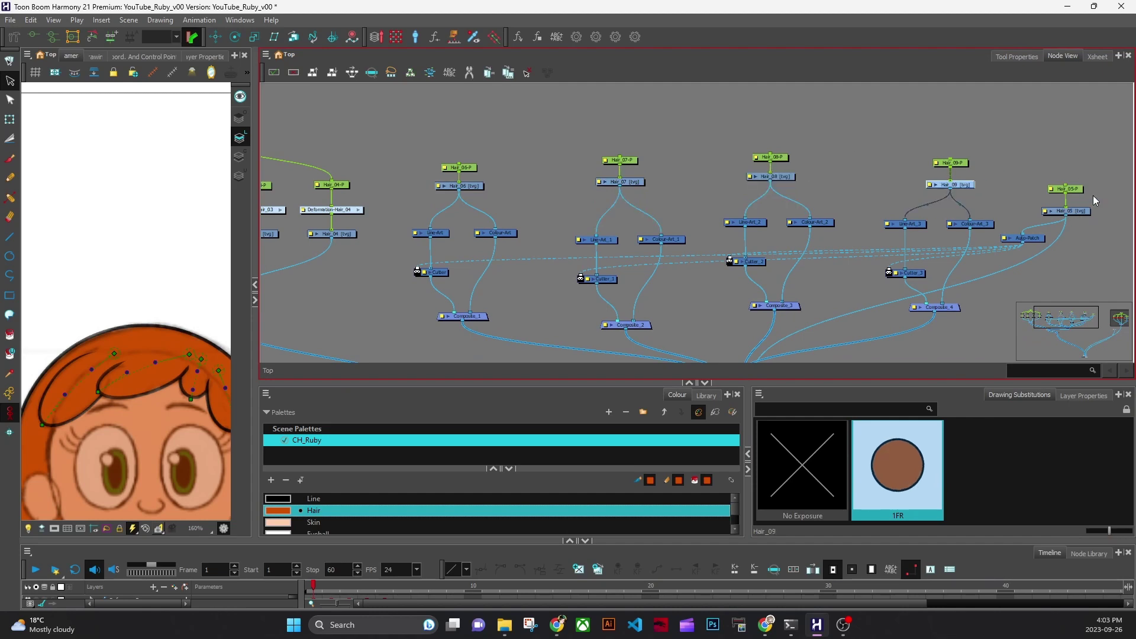
{"action": "left_click", "coordinate": [1078, 211]}
Rename the Line-Art node beneath the Hair_06 drawing as Hair_06_LA in its layer properties.
{"action": "scroll", "coordinate": [503, 283], "scroll_direction": "up", "scroll_amount": 4}
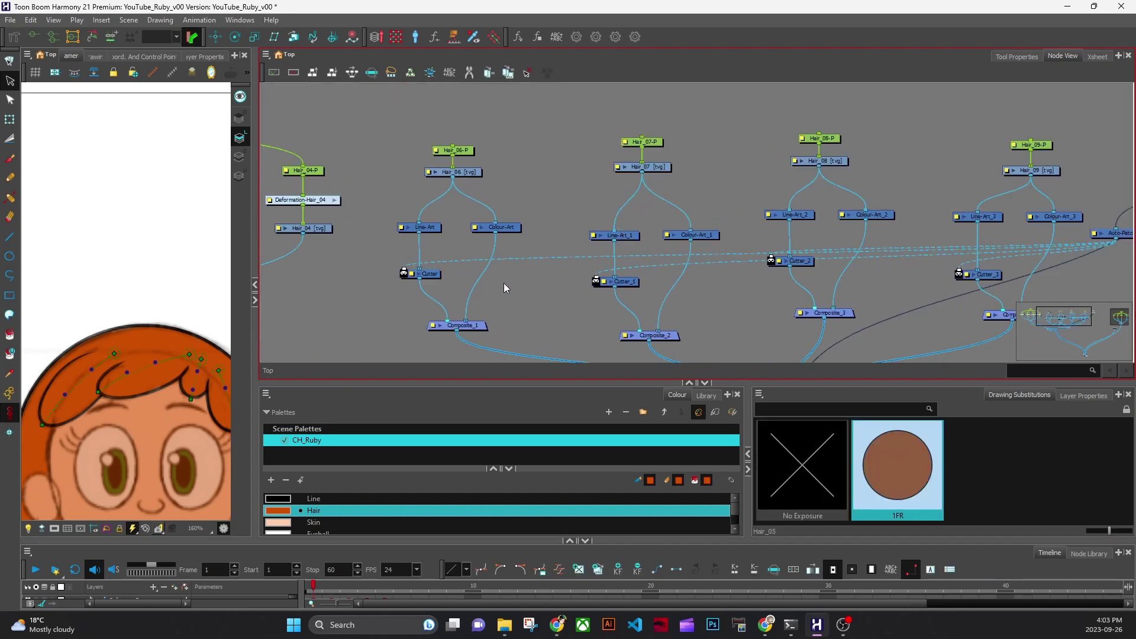
{"action": "left_click_drag", "start_coordinate": [510, 294], "coordinate": [653, 298]}
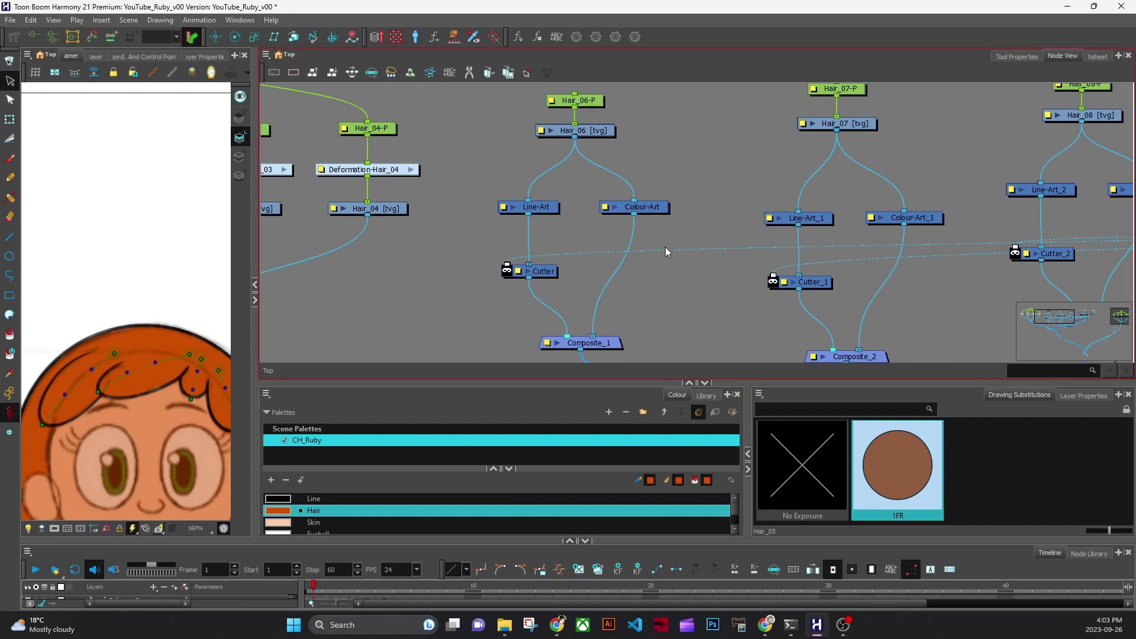
{"action": "left_click", "coordinate": [549, 208]}
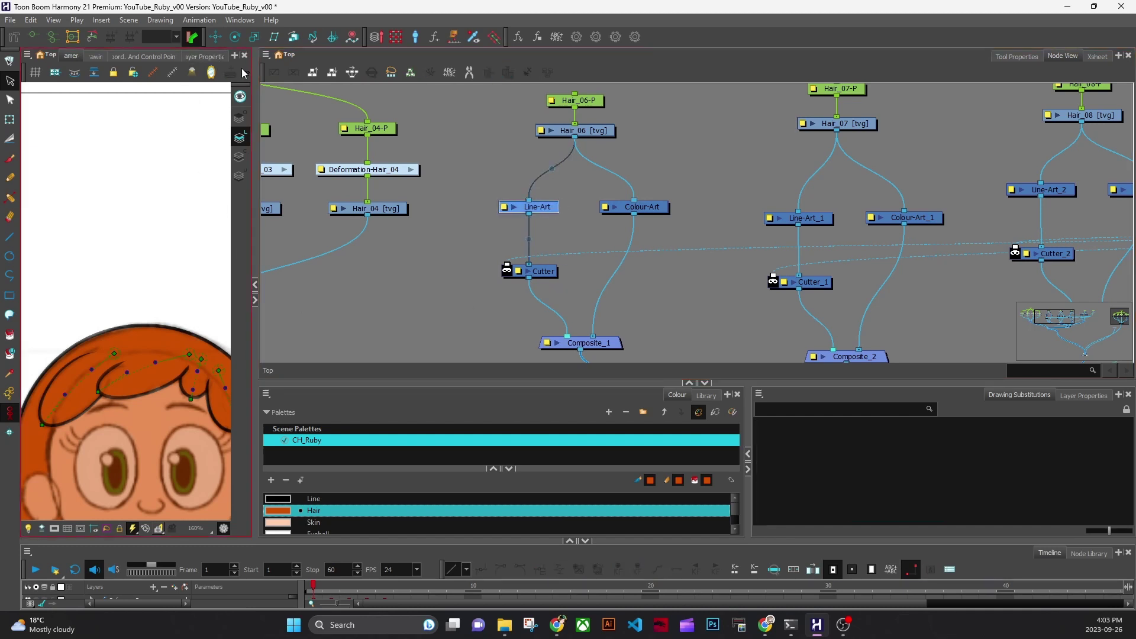
{"action": "left_click", "coordinate": [204, 57]}
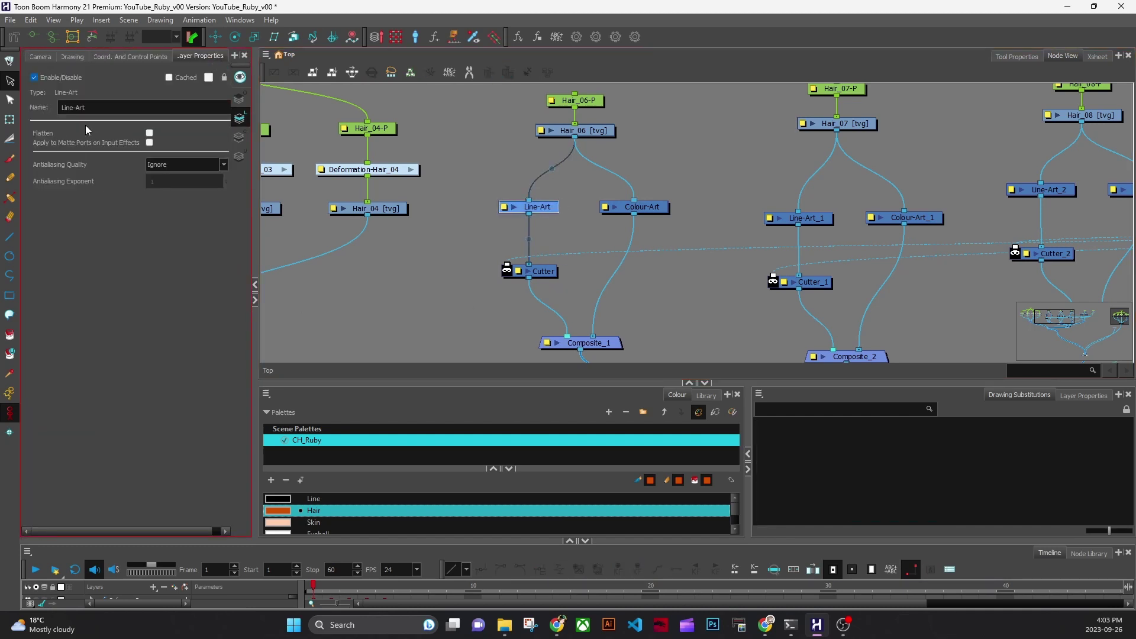
{"action": "left_click_drag", "start_coordinate": [87, 108], "coordinate": [43, 111]}
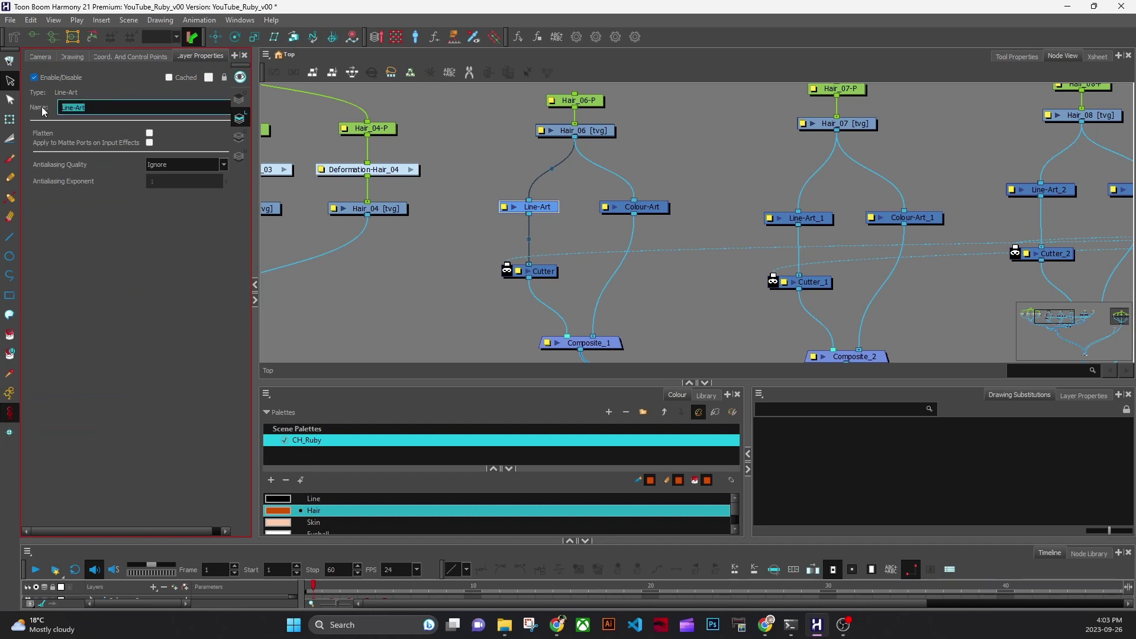
{"action": "type", "text": "H"}
{"action": "type", "text": "air_06_LA"}
{"action": "key", "text": "Return"}
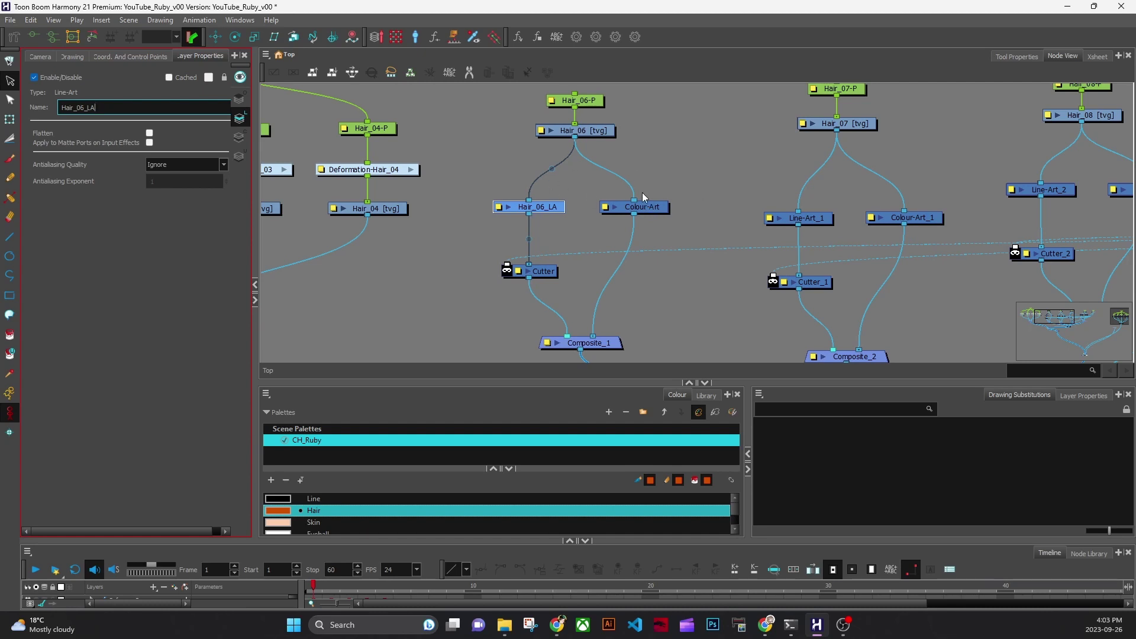
Rename the Colour-Art node beneath the Hair_06 drawing as Hair_06_CA.
{"action": "left_click", "coordinate": [654, 208]}
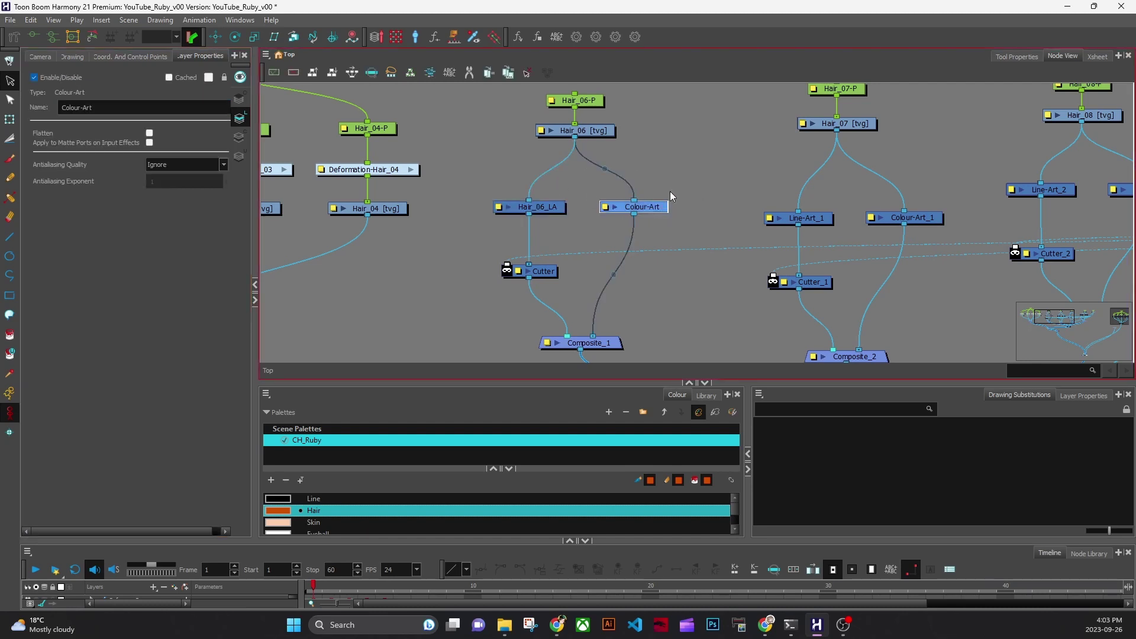
{"action": "left_click_drag", "start_coordinate": [97, 107], "coordinate": [25, 104]}
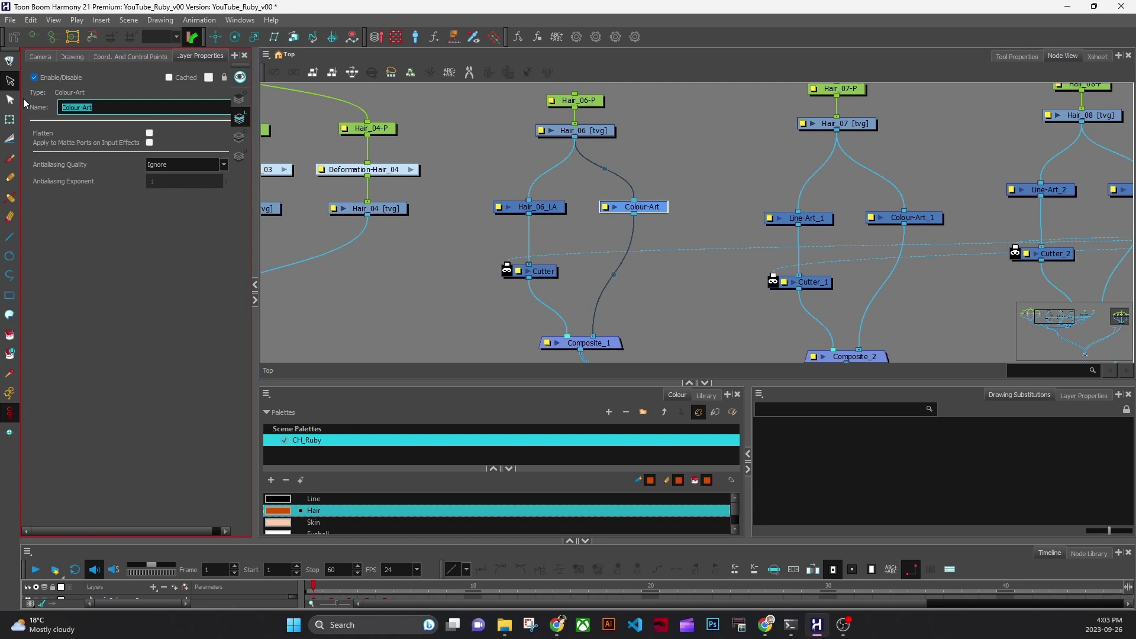
{"action": "type", "text": "Hair_06_CA"}
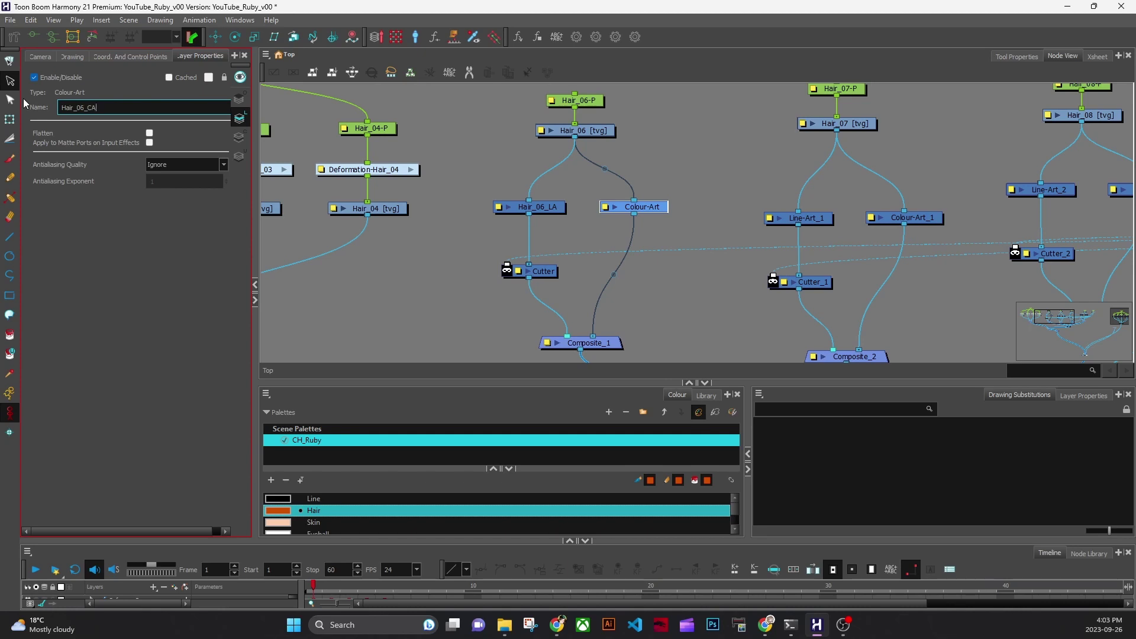
{"action": "key", "text": "Return"}
Rename the Cutter node in the Hair_06 group as Hair_06_CUT.
{"action": "left_click", "coordinate": [544, 271]}
{"action": "left_click_drag", "start_coordinate": [94, 109], "coordinate": [33, 108]}
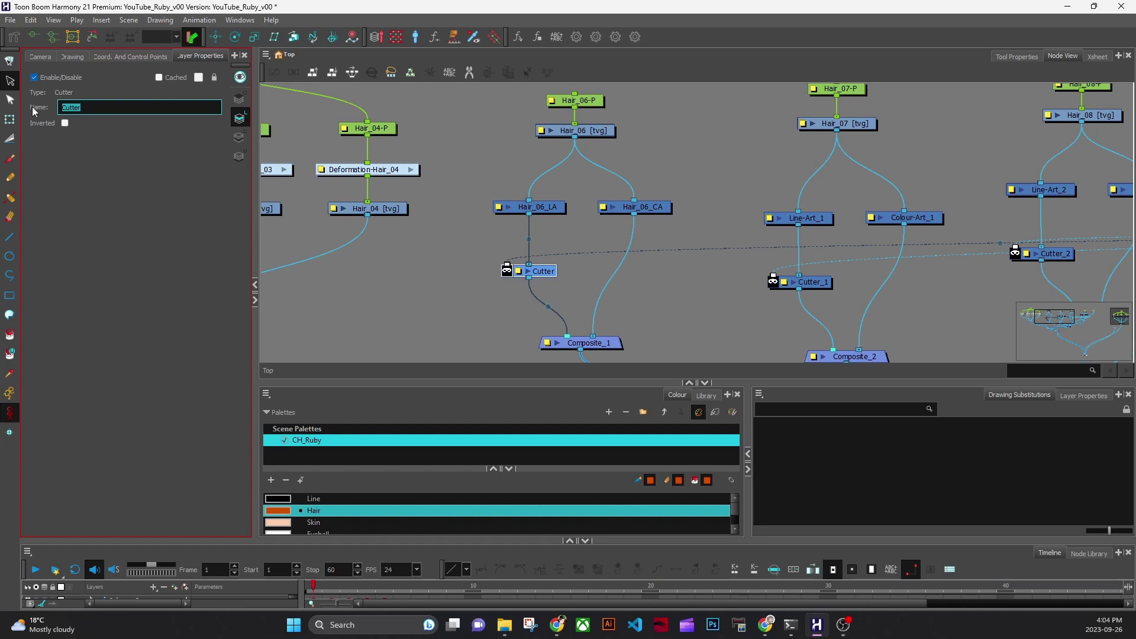
{"action": "type", "text": "hAIR"}
{"action": "type", "text": "_06_cut"}
{"action": "key", "text": "BackSpace"}
{"action": "key", "text": "BackSpace"}
{"action": "key", "text": "BackSpace"}
{"action": "type", "text": "CUT"}
{"action": "key", "text": "BackSpace"}
{"action": "key", "text": "BackSpace"}
{"action": "key", "text": "BackSpace"}
{"action": "key", "text": "BackSpace"}
{"action": "type", "text": "Hair"}
{"action": "key", "text": "Return"}
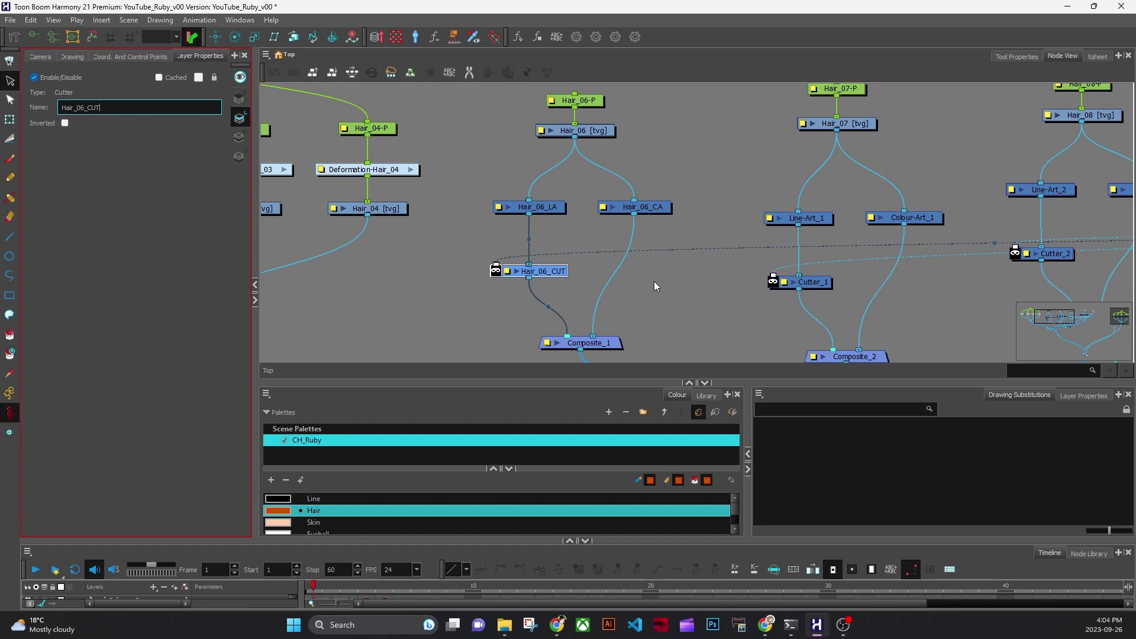
Rename the Composite_1 node at the end of the Hair_06 group as Hair_06_COMP.
{"action": "left_click", "coordinate": [585, 346]}
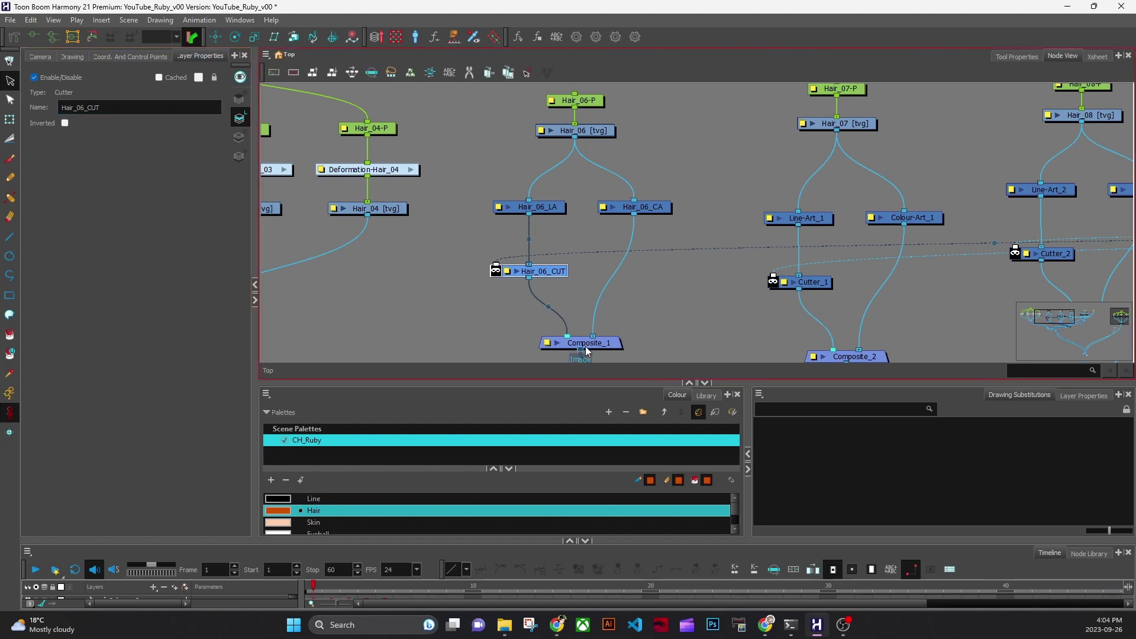
{"action": "left_click", "coordinate": [602, 345]}
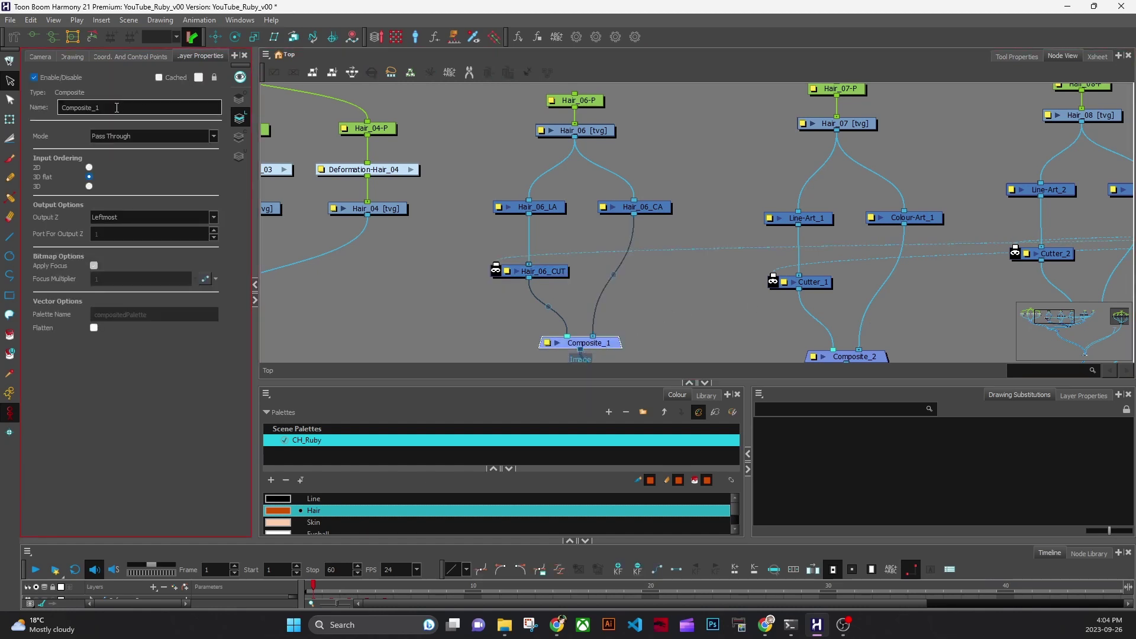
{"action": "left_click_drag", "start_coordinate": [188, 108], "coordinate": [5, 99]}
{"action": "type", "text": "Hair_06_COMP"}
{"action": "key", "text": "Return"}
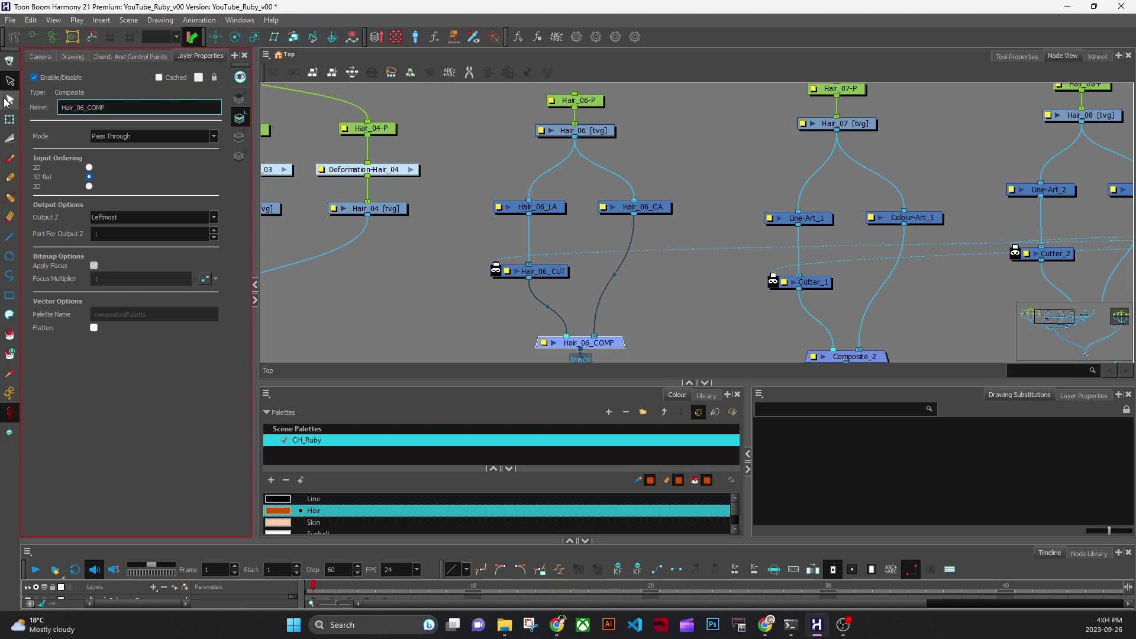
{"action": "left_click", "coordinate": [689, 307]}
Rename the Line-Art_1 node in the Hair_07 group as Hair_07_LA, following the Hair_06 naming.
{"action": "scroll", "coordinate": [687, 304], "scroll_direction": "down", "scroll_amount": 3}
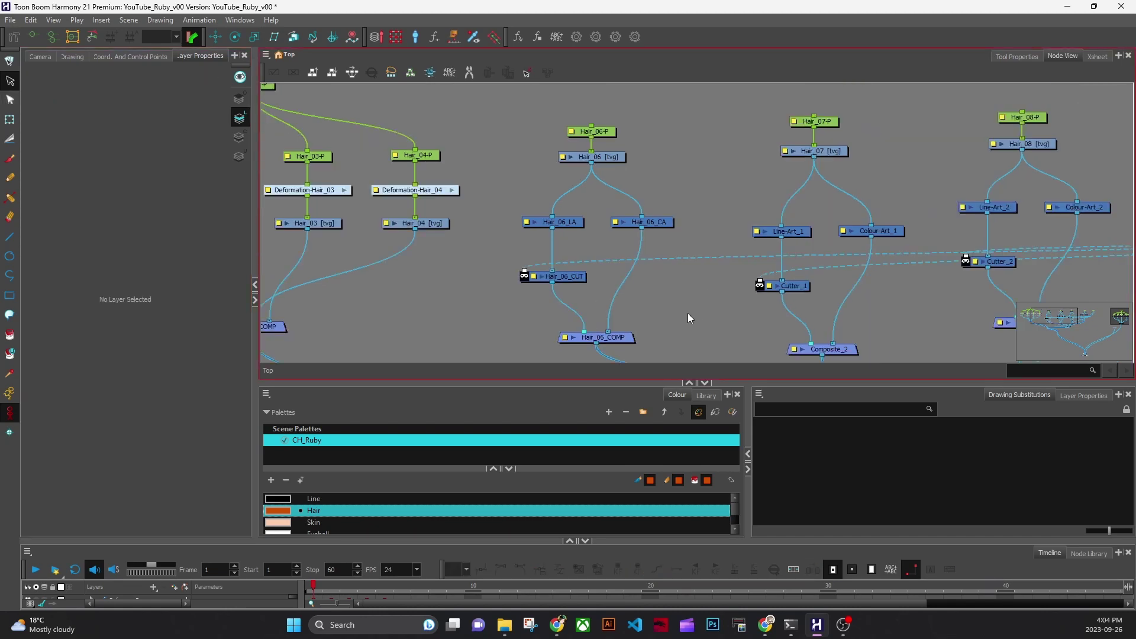
{"action": "left_click_drag", "start_coordinate": [688, 313], "coordinate": [617, 154]}
{"action": "left_click_drag", "start_coordinate": [755, 289], "coordinate": [667, 356]}
{"action": "left_click_drag", "start_coordinate": [567, 268], "coordinate": [511, 317]}
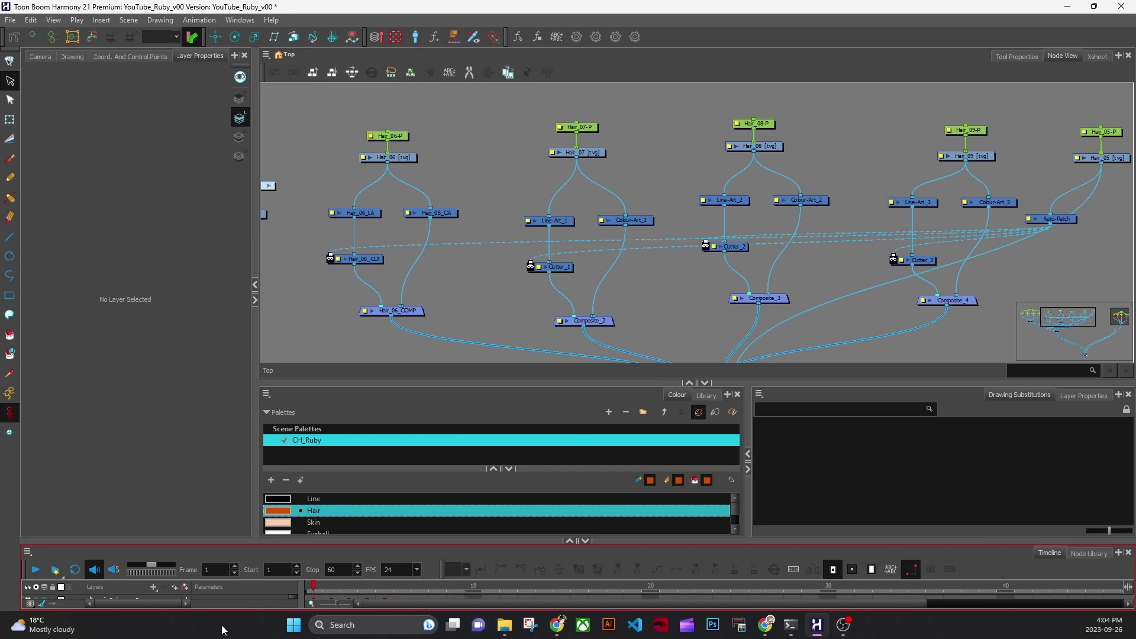
{"action": "left_click", "coordinate": [374, 215]}
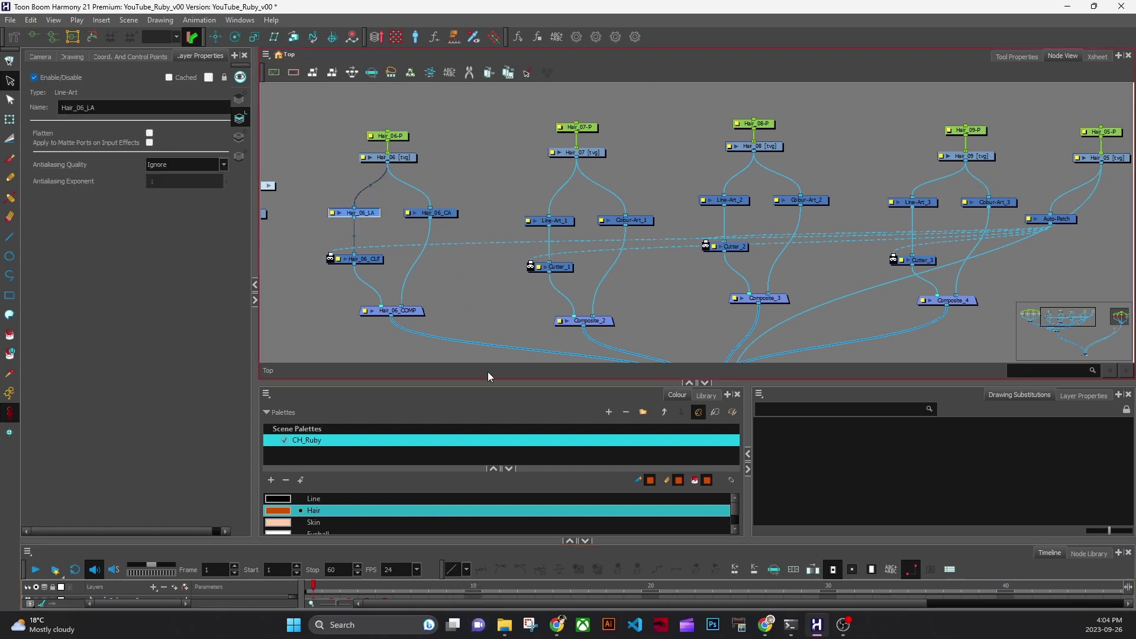
{"action": "double_click", "coordinate": [74, 107]}
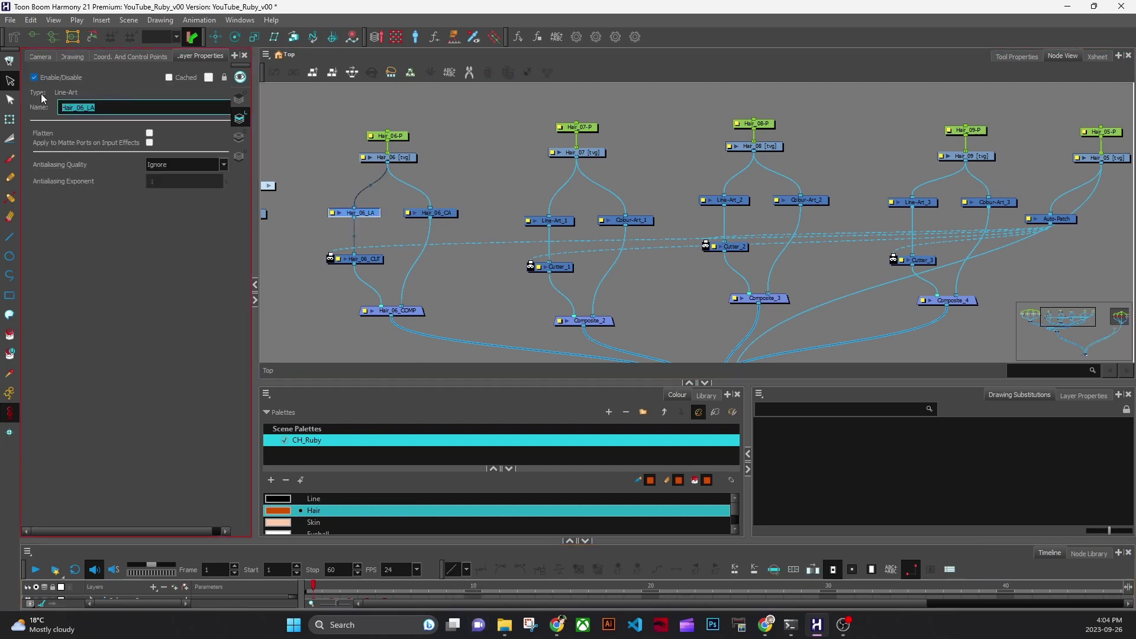
{"action": "left_click", "coordinate": [554, 221]}
{"action": "double_click", "coordinate": [59, 106]}
{"action": "type", "text": "Hair_07_LA"}
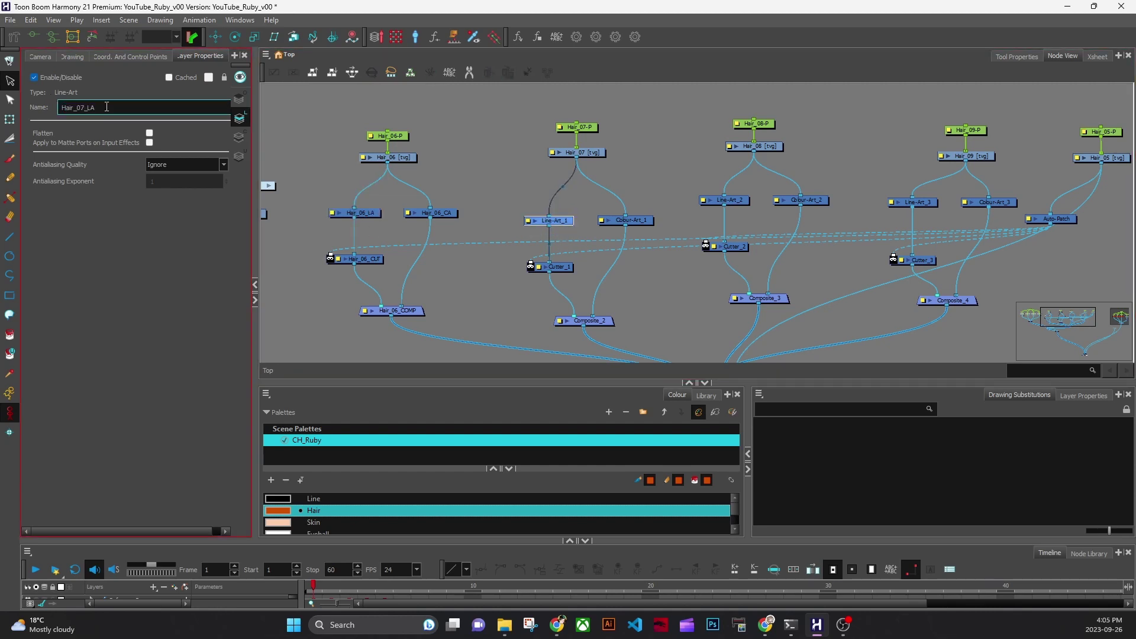
Reuse the copied Hair_07_LA name to rename the Colour-Art_1 node as Hair_07_CA.
{"action": "key", "text": "ctrl+c"}
{"action": "left_click", "coordinate": [647, 220]}
{"action": "left_click_drag", "start_coordinate": [107, 107], "coordinate": [49, 87]}
{"action": "key", "text": "ctrl+v"}
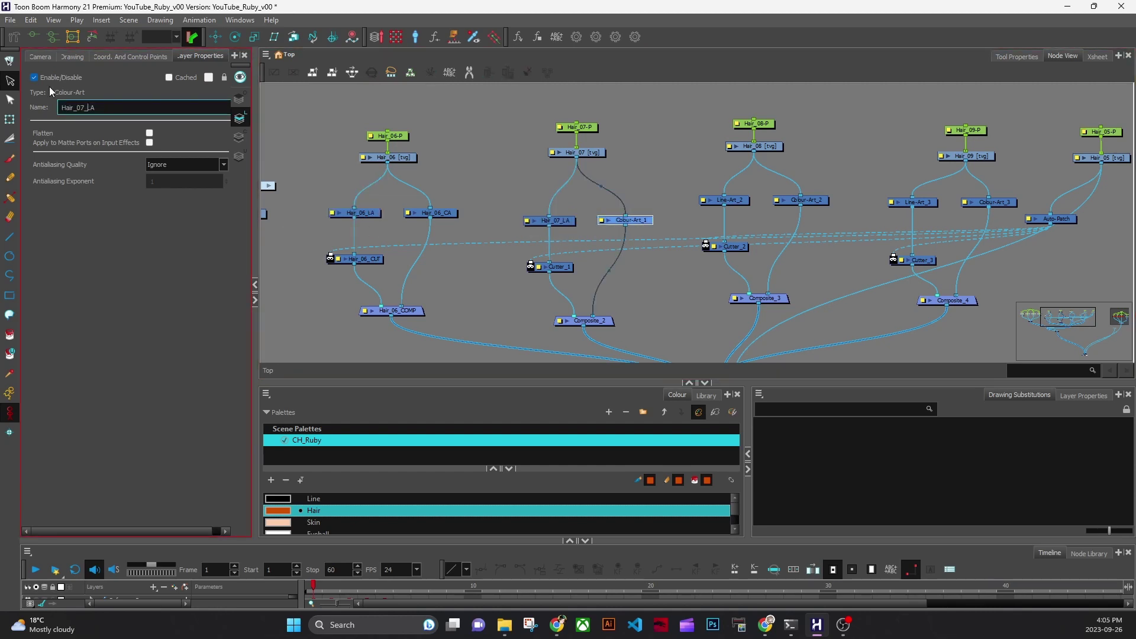
{"action": "key", "text": "Delete"}
{"action": "type", "text": "C"}
{"action": "key", "text": "Return"}
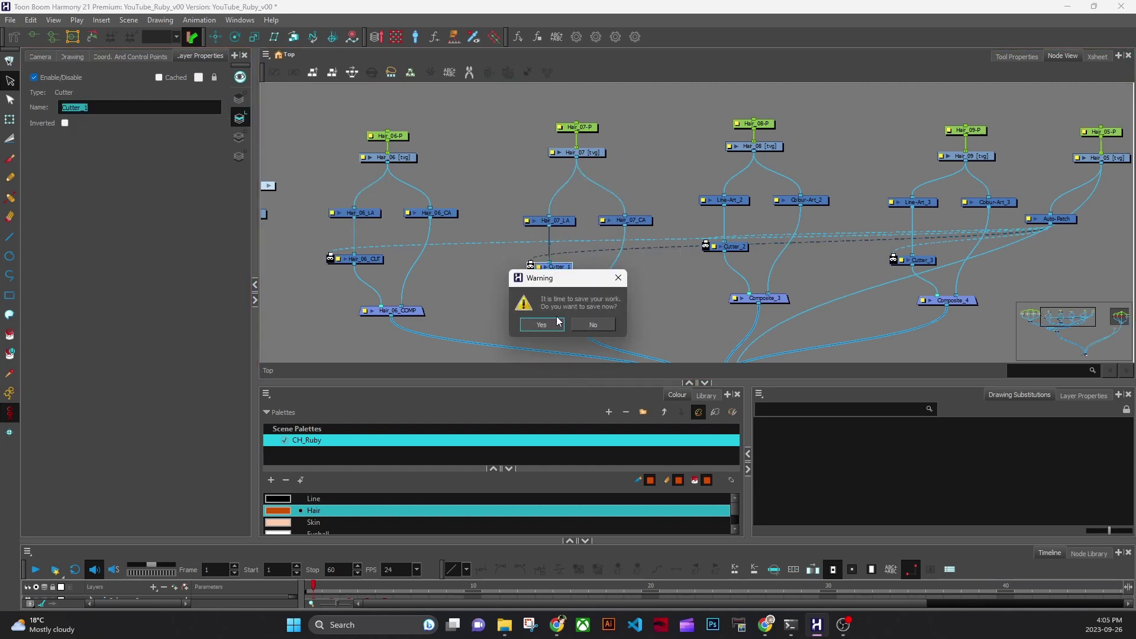
Save the scene and rename the Cutter_1 node as Hair_07_CUT.
{"action": "left_click", "coordinate": [557, 322]}
{"action": "type", "text": "Hair_07_CUT"}
{"action": "key", "text": "Return"}
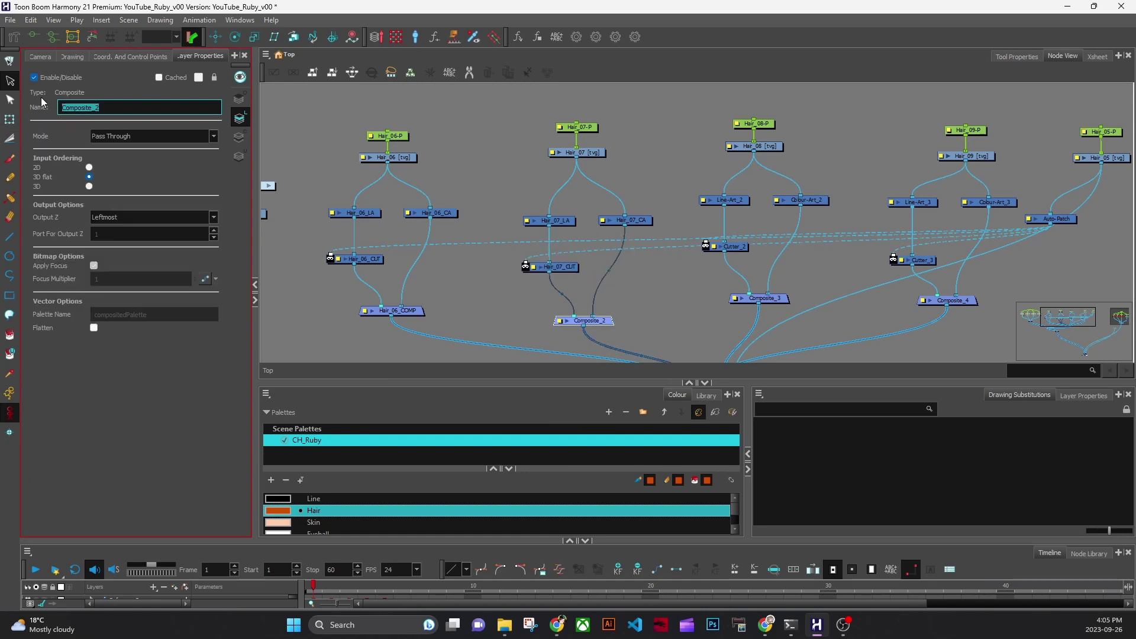
Rename the Composite_2 node as Hair_07_COMP and copy that name for reuse.
{"action": "type", "text": "Hair_07_COMP"}
{"action": "key", "text": "Return"}
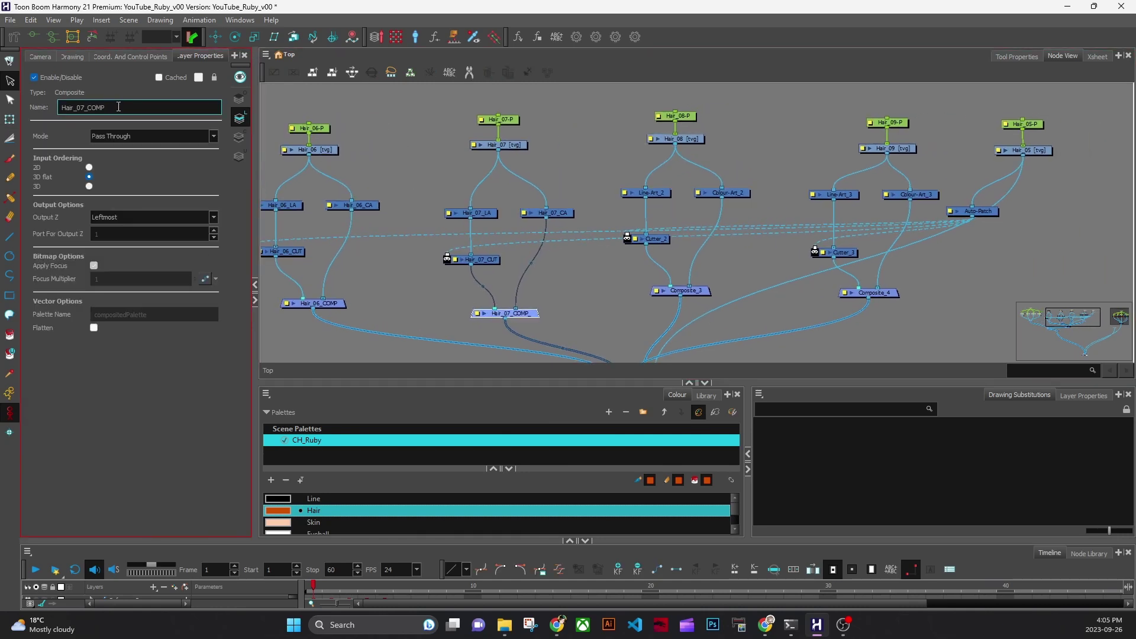
{"action": "key", "text": "ctrl+c"}
Rename the Composite_3 node in the Hair_08 group as Hair_08_COMP, adapting the copied name.
{"action": "left_click", "coordinate": [680, 291]}
{"action": "left_click_drag", "start_coordinate": [118, 107], "coordinate": [33, 103]}
{"action": "key", "text": "ctrl+v"}
{"action": "key", "text": "Left"}
{"action": "key", "text": "Left"}
{"action": "key", "text": "Left"}
{"action": "key", "text": "Left"}
{"action": "key", "text": "Left"}
{"action": "key", "text": "BackSpace"}
{"action": "type", "text": "8"}
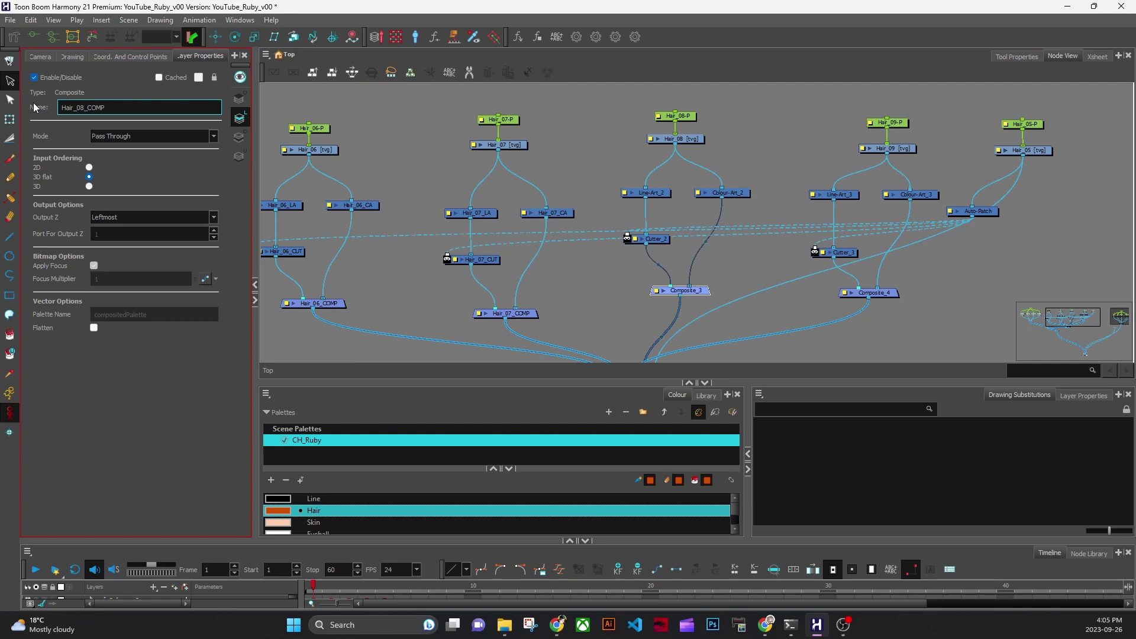
{"action": "key", "text": "Return"}
Rename the Composite_4 node in the Hair_09 group as Hair_09_COMP.
{"action": "key", "text": "ctrl+v"}
{"action": "key", "text": "Left"}
{"action": "key", "text": "Left"}
{"action": "key", "text": "Left"}
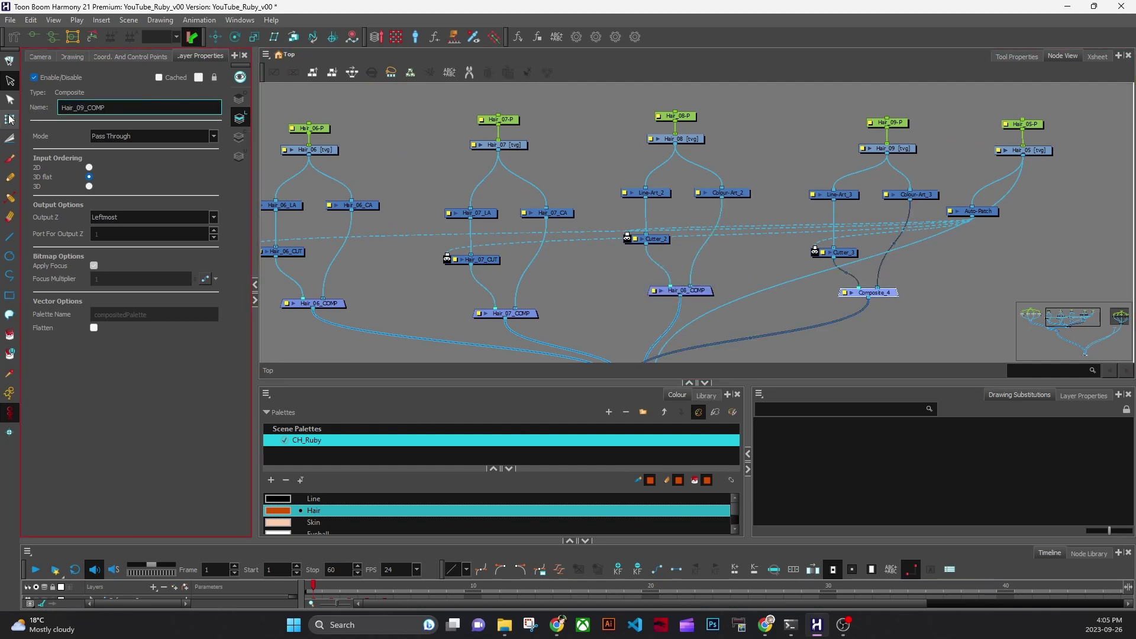
{"action": "key", "text": "Return"}
Copy the Hair_07_CA name and adapt it to rename Colour-Art_2 as Hair_08_CA and Colour-Art_3 as Hair_09_CA.
{"action": "left_click", "coordinate": [558, 214]}
{"action": "left_click_drag", "start_coordinate": [113, 107], "coordinate": [50, 91]}
{"action": "key", "text": "ctrl+c"}
{"action": "left_click", "coordinate": [736, 195]}
{"action": "key", "text": "ctrl+v"}
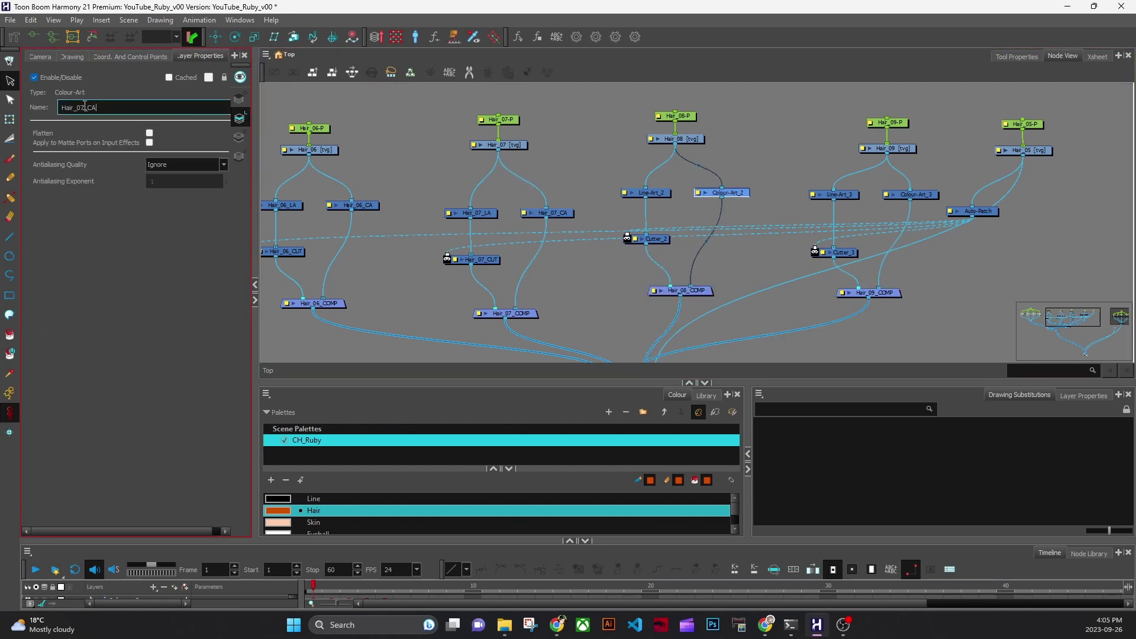
{"action": "key", "text": "BackSpace"}
{"action": "type", "text": "8"}
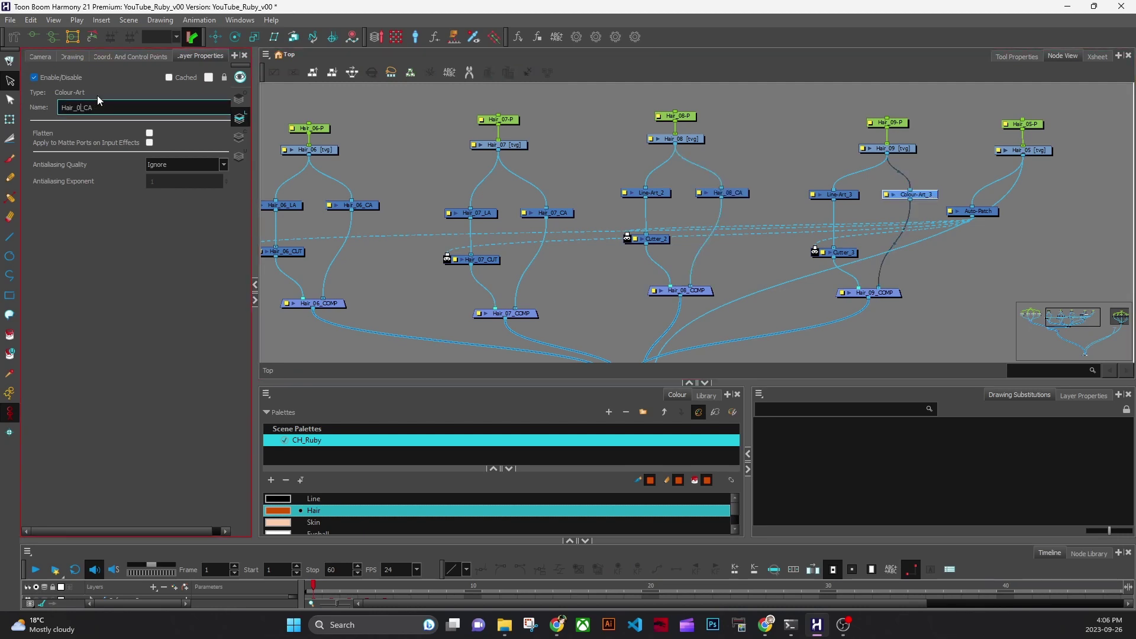
{"action": "key", "text": "Return"}
Rename the Line-Art_2 node in the Hair_08 group as Hair_08_LA, adapting the copied name.
{"action": "left_click", "coordinate": [602, 195]}
{"action": "left_click", "coordinate": [648, 193]}
{"action": "key", "text": "ctrl+v"}
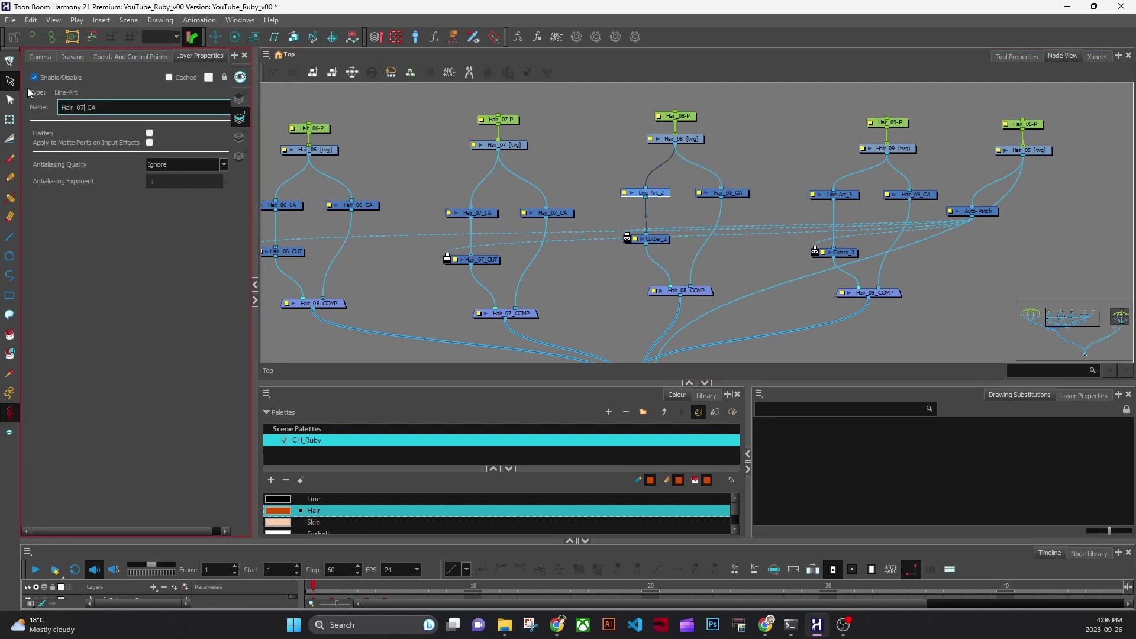
{"action": "key", "text": "BackSpace"}
{"action": "key", "text": "BackSpace"}
{"action": "type", "text": "LA"}
{"action": "key", "text": "Return"}
Copy the Hair_08_LA name and adapt it to rename the Line-Art_3 node as Hair_09_LA.
{"action": "left_click_drag", "start_coordinate": [115, 107], "coordinate": [37, 94]}
{"action": "key", "text": "ctrl+c"}
{"action": "left_click", "coordinate": [839, 195]}
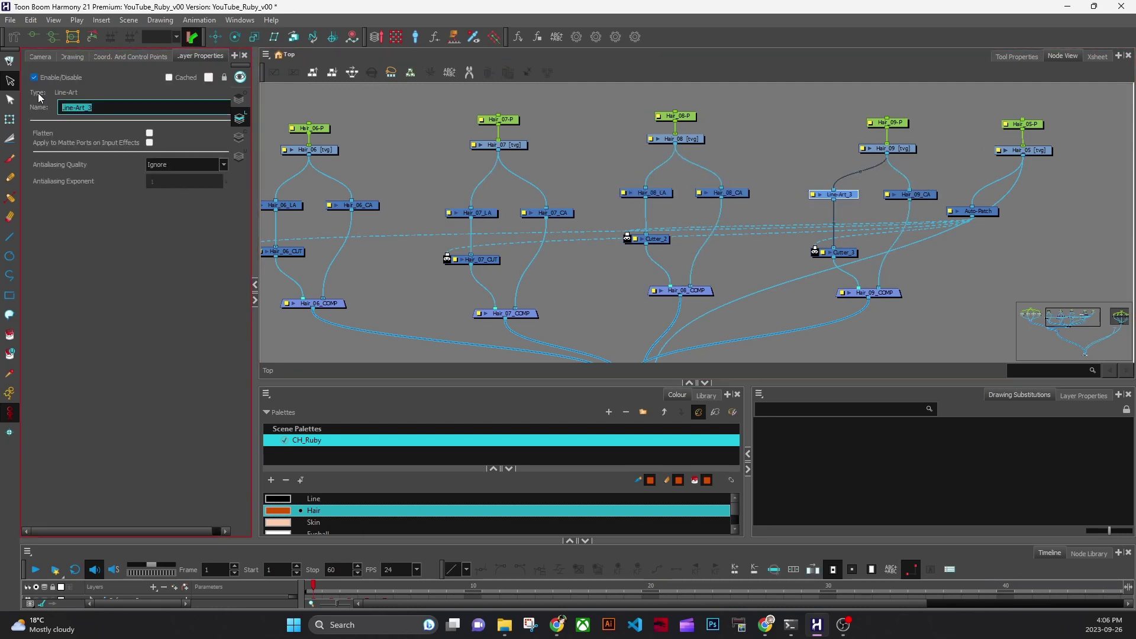
{"action": "key", "text": "ctrl+v"}
{"action": "key", "text": "BackSpace"}
{"action": "type", "text": "9"}
{"action": "key", "text": "Return"}
Rename the Cutter_3 node in the Hair_09 group as Hair_09_CUT.
{"action": "left_click", "coordinate": [838, 252]}
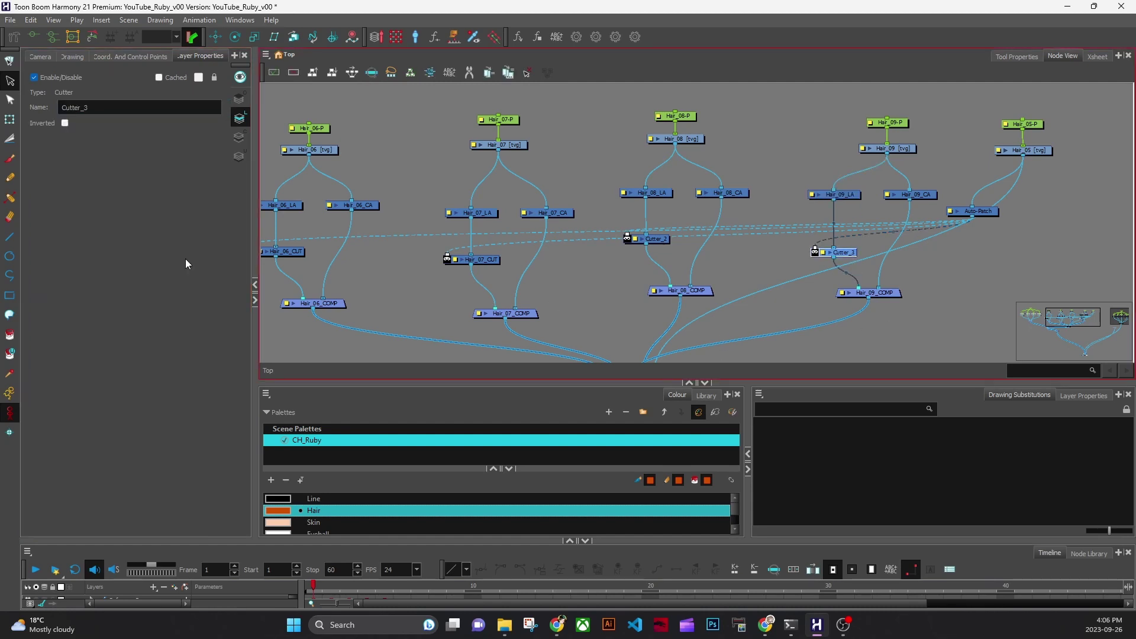
{"action": "key", "text": "ctrl+a"}
{"action": "key", "text": "ctrl+v"}
{"action": "key", "text": "BackSpace"}
{"action": "key", "text": "BackSpace"}
{"action": "key", "text": "BackSpace"}
{"action": "key", "text": "BackSpace"}
{"action": "type", "text": "9_CUT"}
{"action": "key", "text": "Return"}
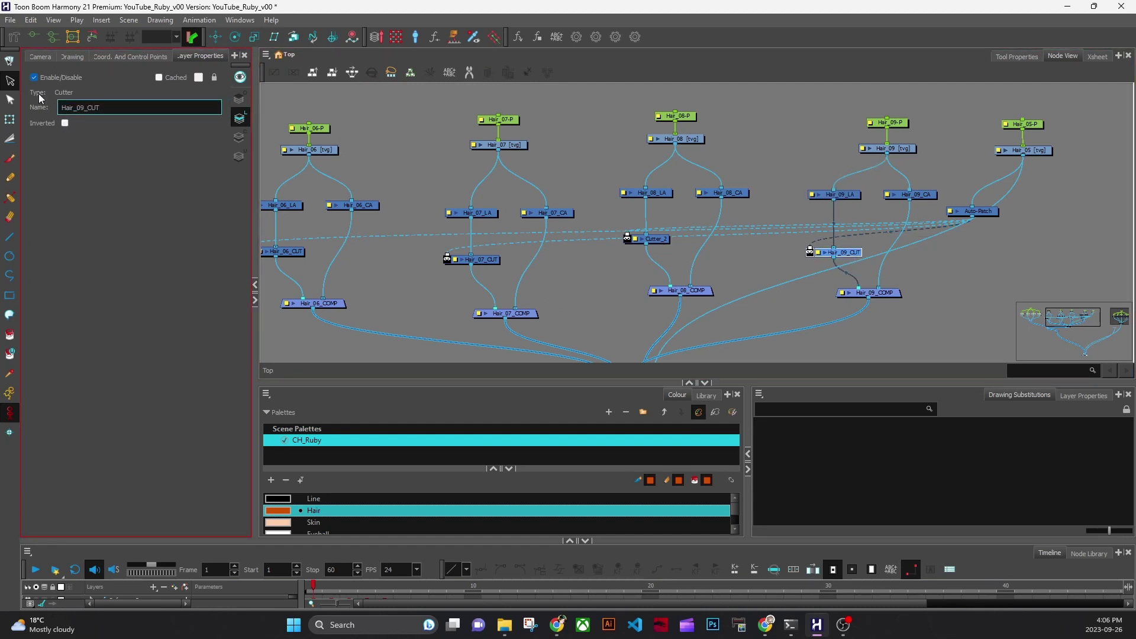
Rename the Cutter_2 node as Hair_08_CUT and move the Hair_08_COMP node slightly lower beneath it.
{"action": "left_click", "coordinate": [654, 238]}
{"action": "key", "text": "ctrl+a"}
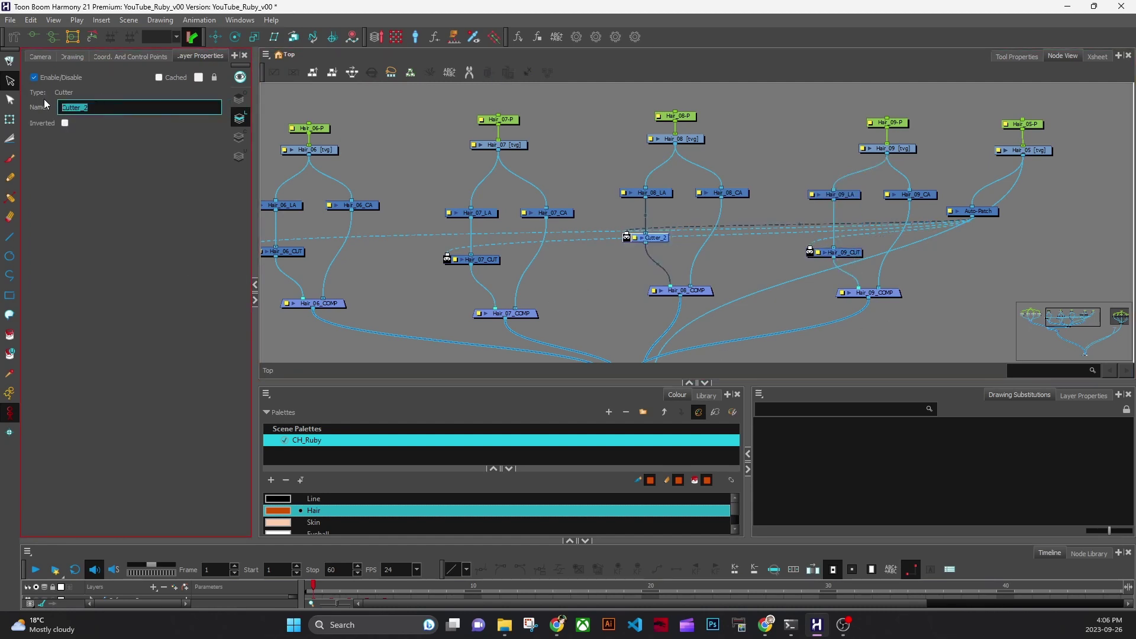
{"action": "key", "text": "ctrl+v"}
{"action": "key", "text": "BackSpace"}
{"action": "key", "text": "BackSpace"}
{"action": "type", "text": "CUT"}
{"action": "left_click", "coordinate": [886, 283]}
{"action": "left_click_drag", "start_coordinate": [701, 292], "coordinate": [702, 307]}
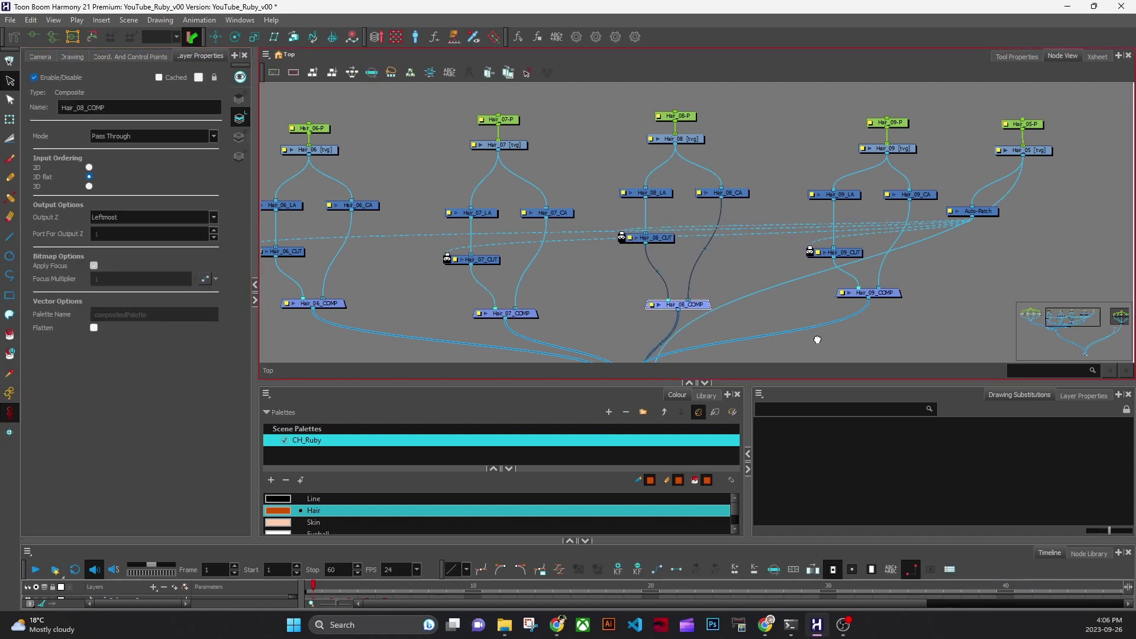
Rename the Auto-Patch node below Hair_05 as Hair_05_AP and nudge it slightly upward.
{"action": "left_click_drag", "start_coordinate": [816, 337], "coordinate": [868, 340]}
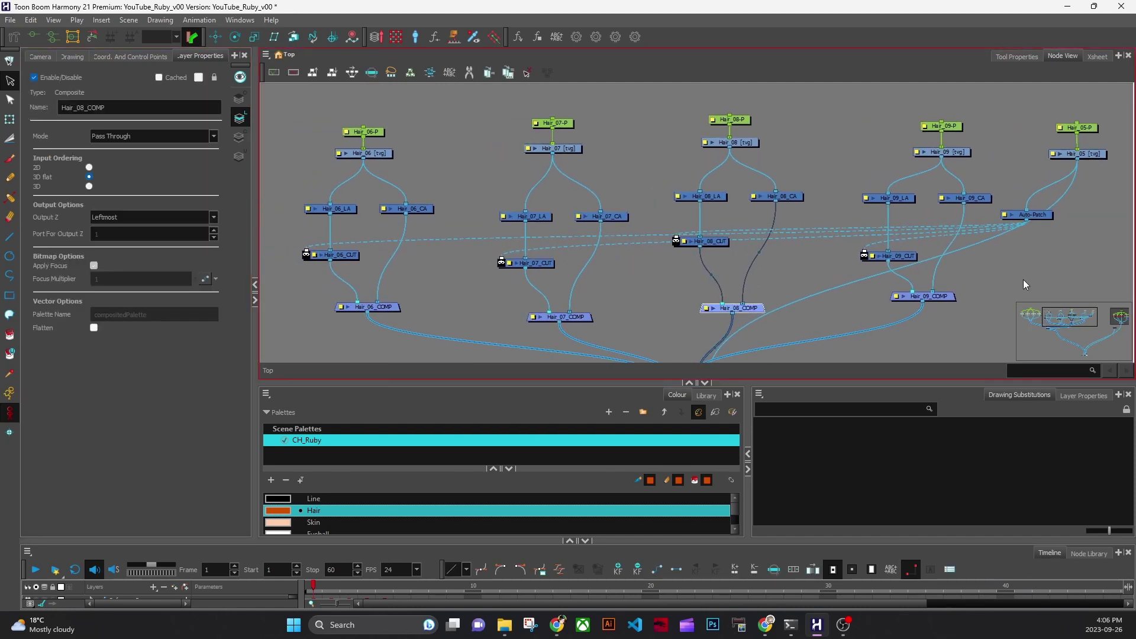
{"action": "mouse_move", "coordinate": [1042, 216]}
{"action": "left_mouse_down"}
{"action": "mouse_move", "coordinate": [1046, 201]}
{"action": "mouse_move", "coordinate": [1045, 215]}
{"action": "left_mouse_up"}
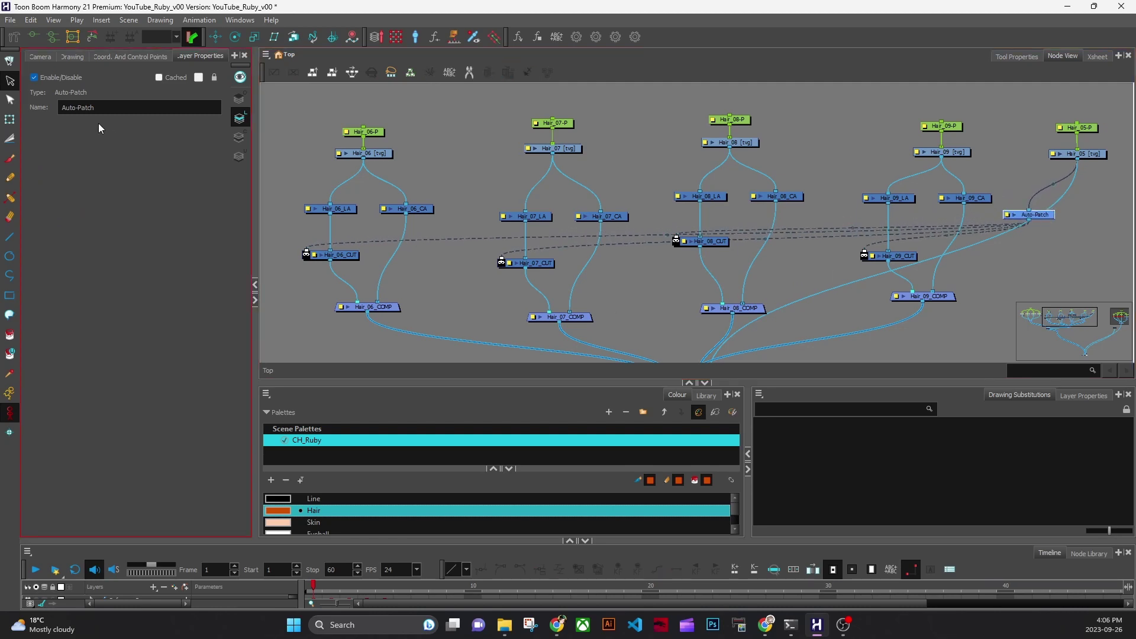
{"action": "left_click_drag", "start_coordinate": [102, 107], "coordinate": [58, 105]}
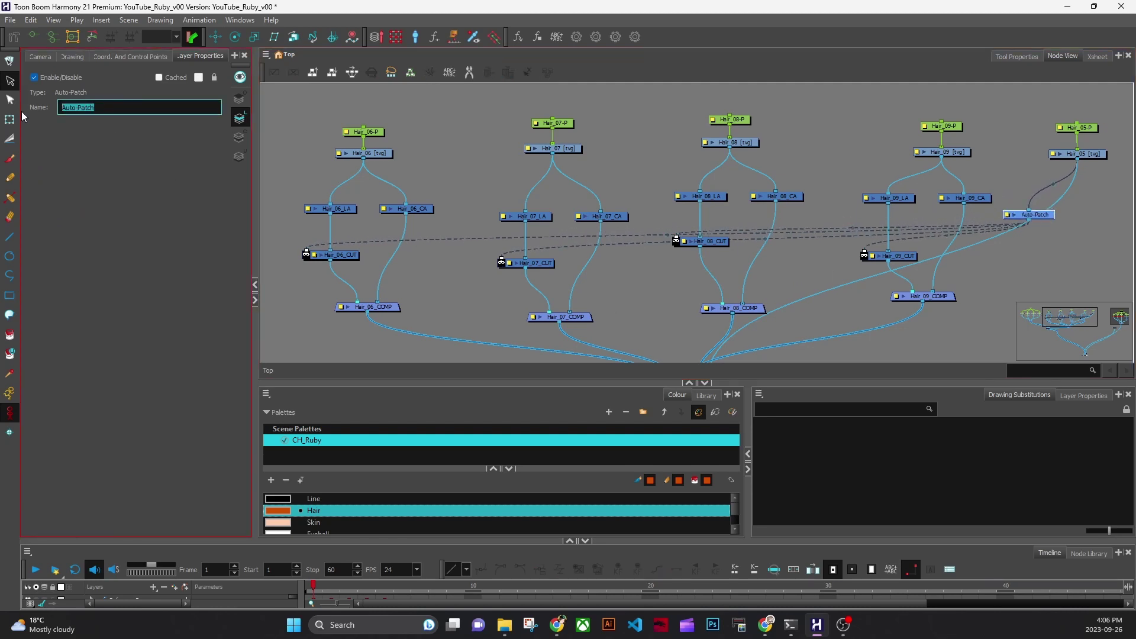
{"action": "type", "text": "Hair_05_AP"}
{"action": "key", "text": "Return"}
{"action": "mouse_move", "coordinate": [1051, 218]}
{"action": "left_mouse_down"}
{"action": "mouse_move", "coordinate": [1077, 236]}
{"action": "mouse_move", "coordinate": [1091, 231]}
{"action": "mouse_move", "coordinate": [1060, 208]}
{"action": "left_mouse_up"}
Try to order the row of hair pegs with the Hair_08 drawing included in the selection.
{"action": "scroll", "coordinate": [1040, 256], "scroll_direction": "down", "scroll_amount": 2}
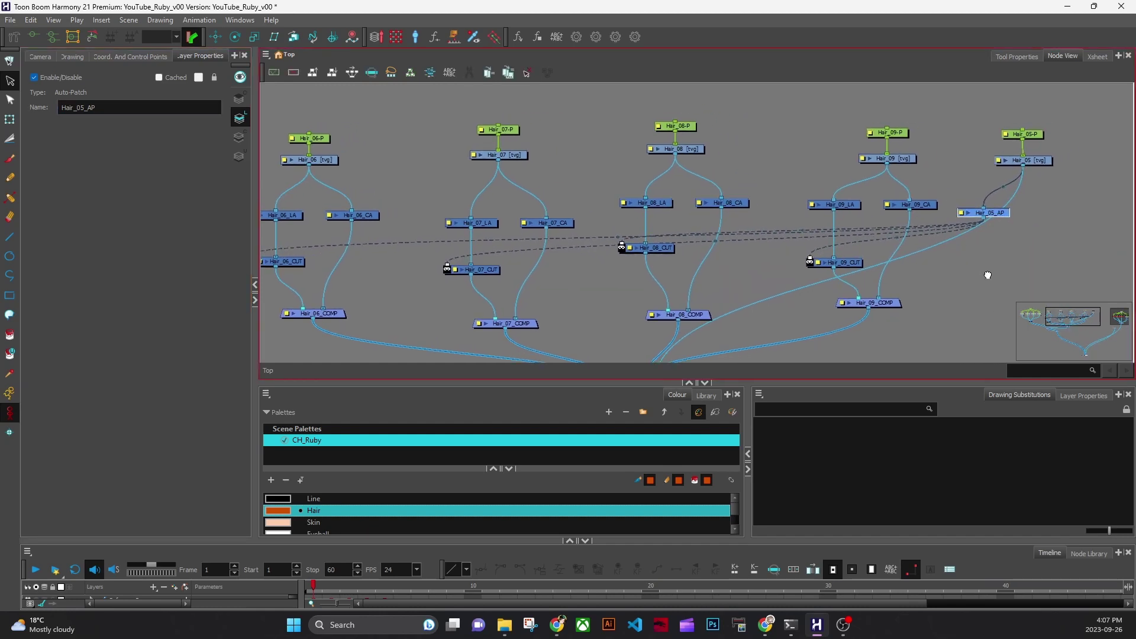
{"action": "scroll", "coordinate": [992, 281], "scroll_direction": "up", "scroll_amount": 2}
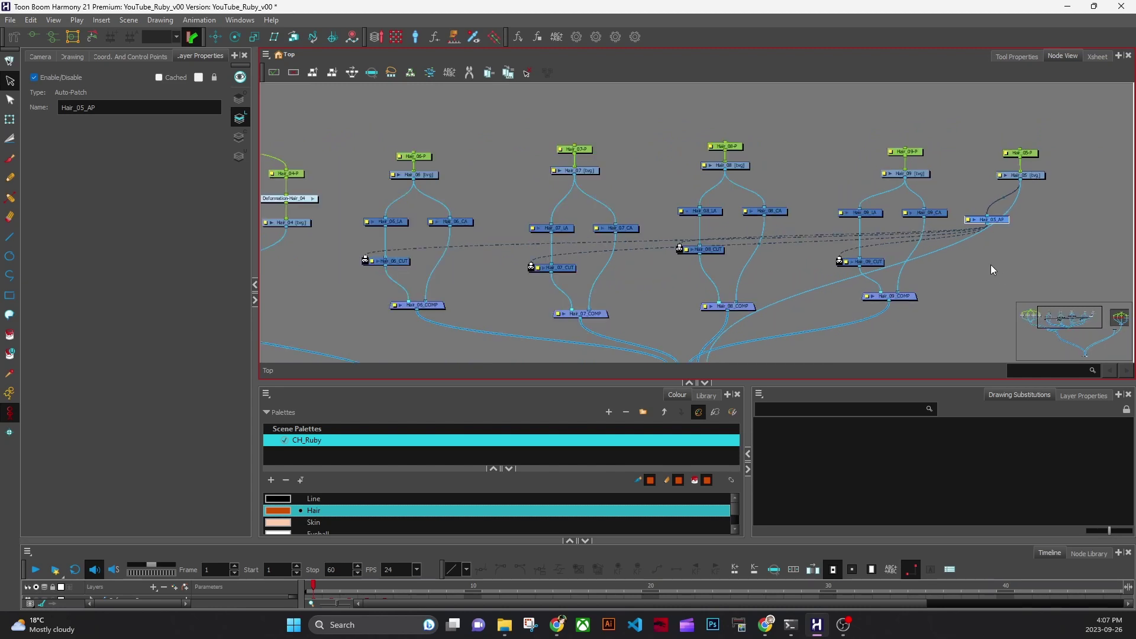
{"action": "left_click_drag", "start_coordinate": [382, 105], "coordinate": [1050, 161]}
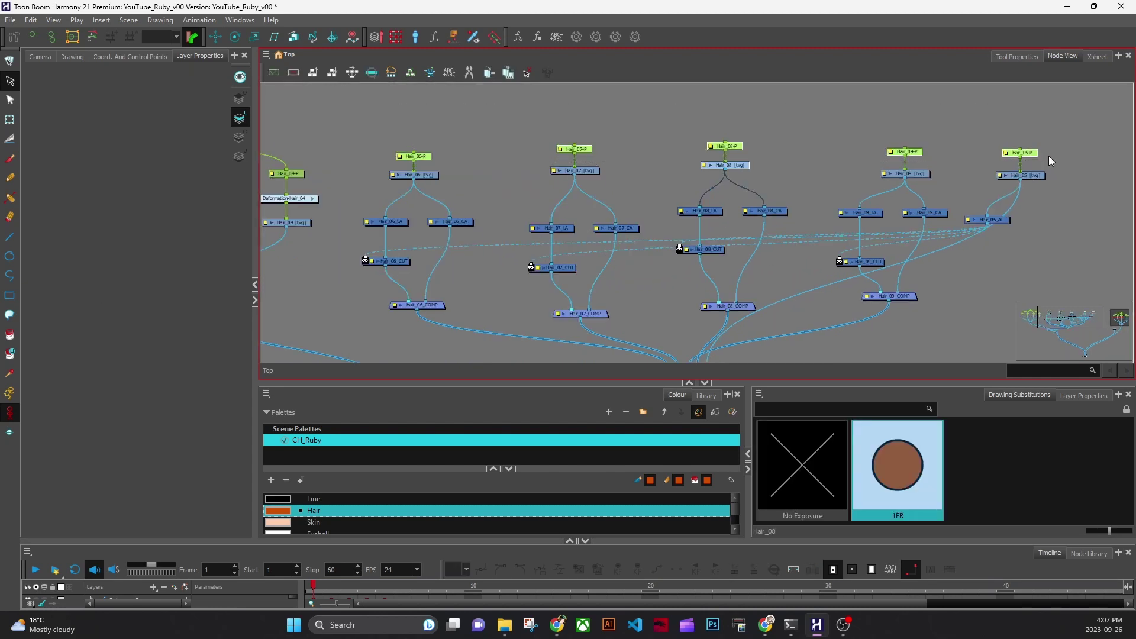
{"action": "left_click", "coordinate": [352, 72]}
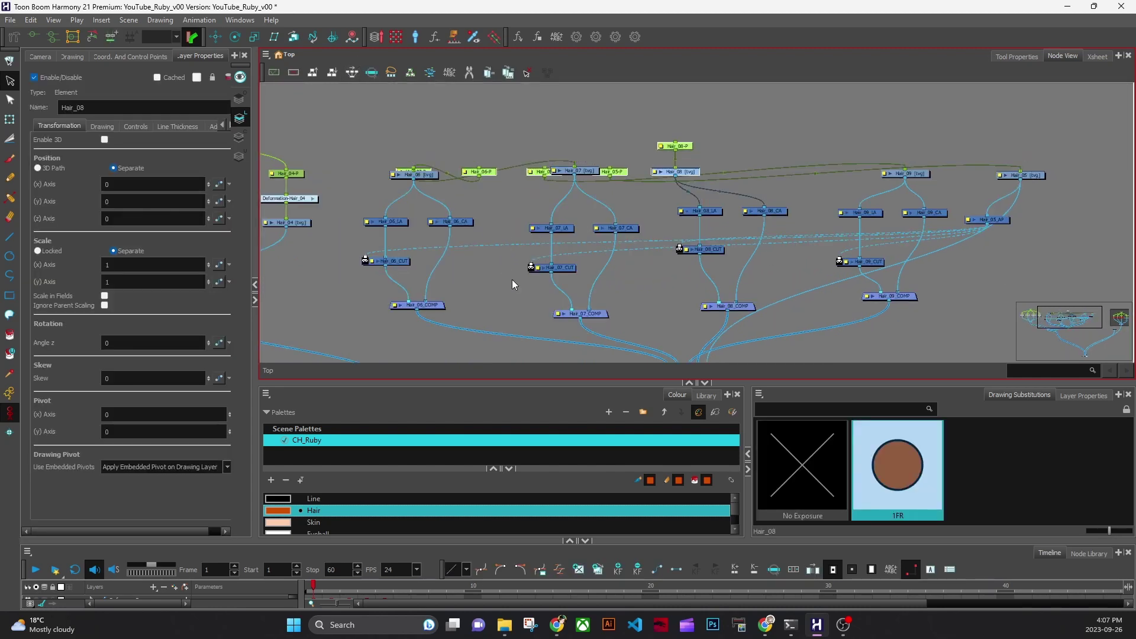
{"action": "left_click", "coordinate": [761, 147]}
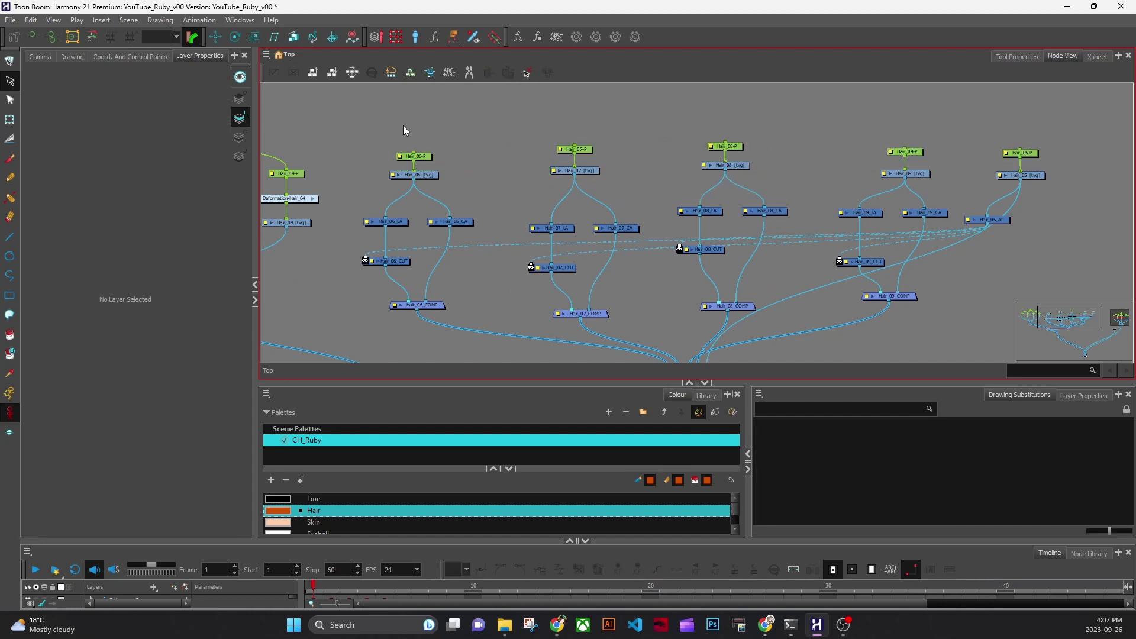
Align the Hair_05 to Hair_09 pegs in one row and their drawing nodes in a second row.
{"action": "left_click_drag", "start_coordinate": [373, 117], "coordinate": [1045, 154]}
{"action": "left_click", "coordinate": [353, 71]}
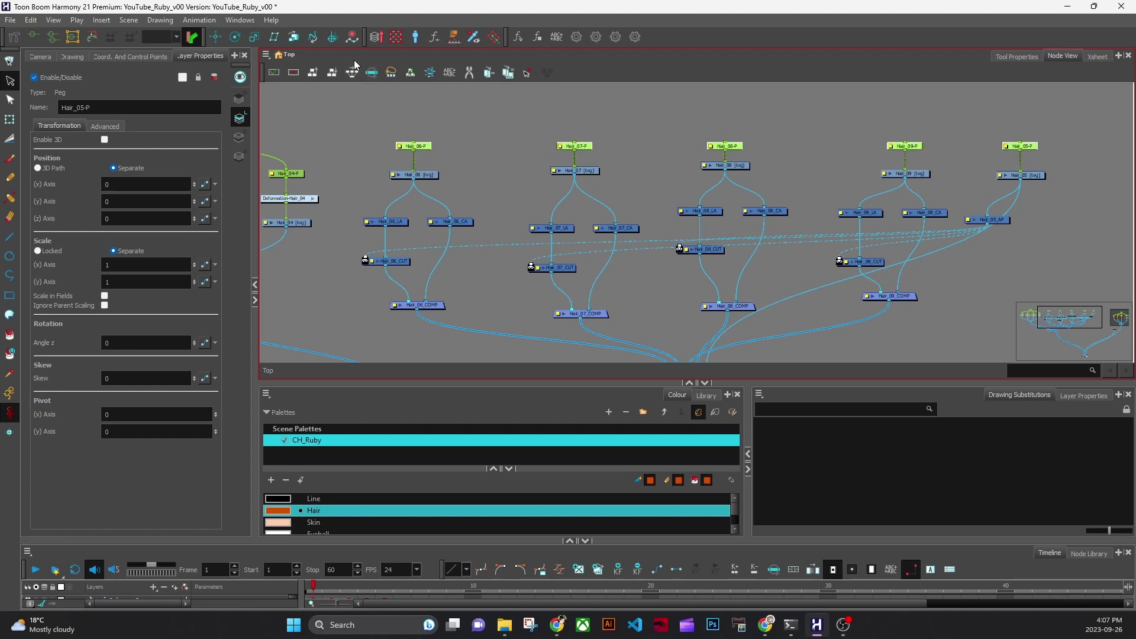
{"action": "mouse_move", "coordinate": [382, 188]}
{"action": "left_mouse_down"}
{"action": "mouse_move", "coordinate": [758, 187]}
{"action": "mouse_move", "coordinate": [1057, 158]}
{"action": "left_mouse_up"}
{"action": "left_click", "coordinate": [353, 72]}
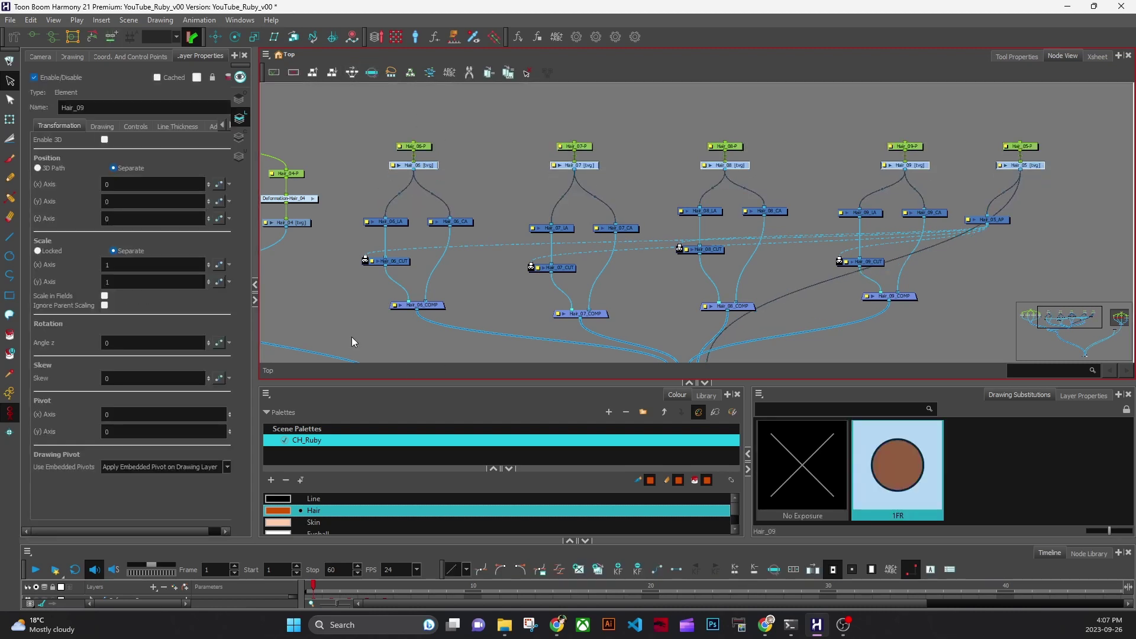
Align the LA and CA nodes of Hair_06 to Hair_09 in one row and their CUT nodes in another.
{"action": "left_click_drag", "start_coordinate": [348, 192], "coordinate": [958, 228]}
{"action": "left_click", "coordinate": [354, 72]}
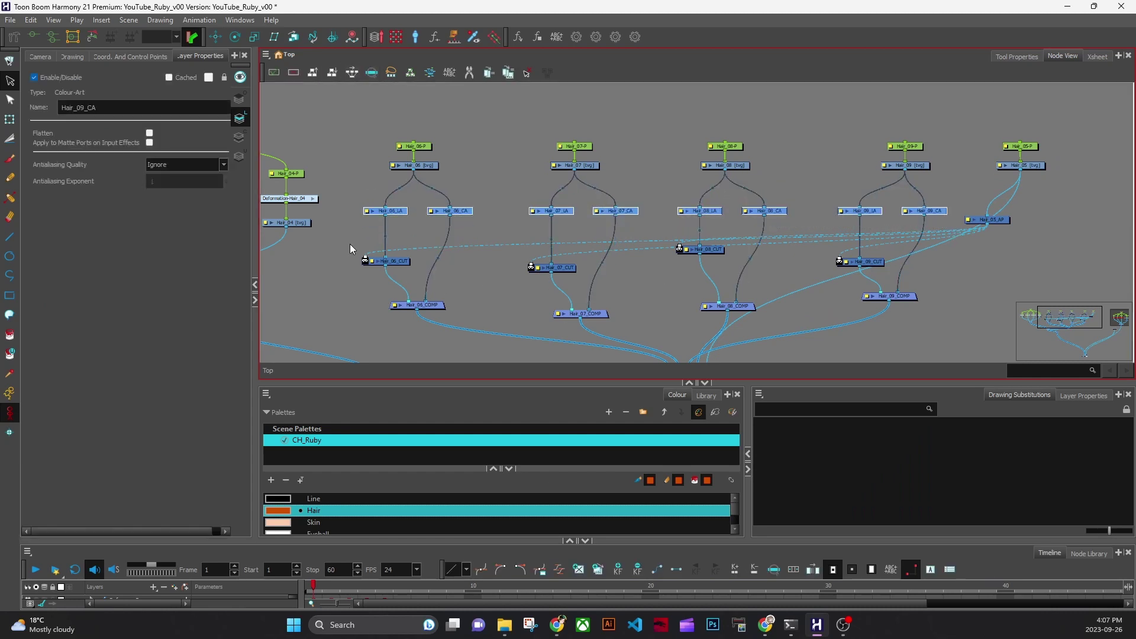
{"action": "left_click_drag", "start_coordinate": [338, 242], "coordinate": [912, 280]}
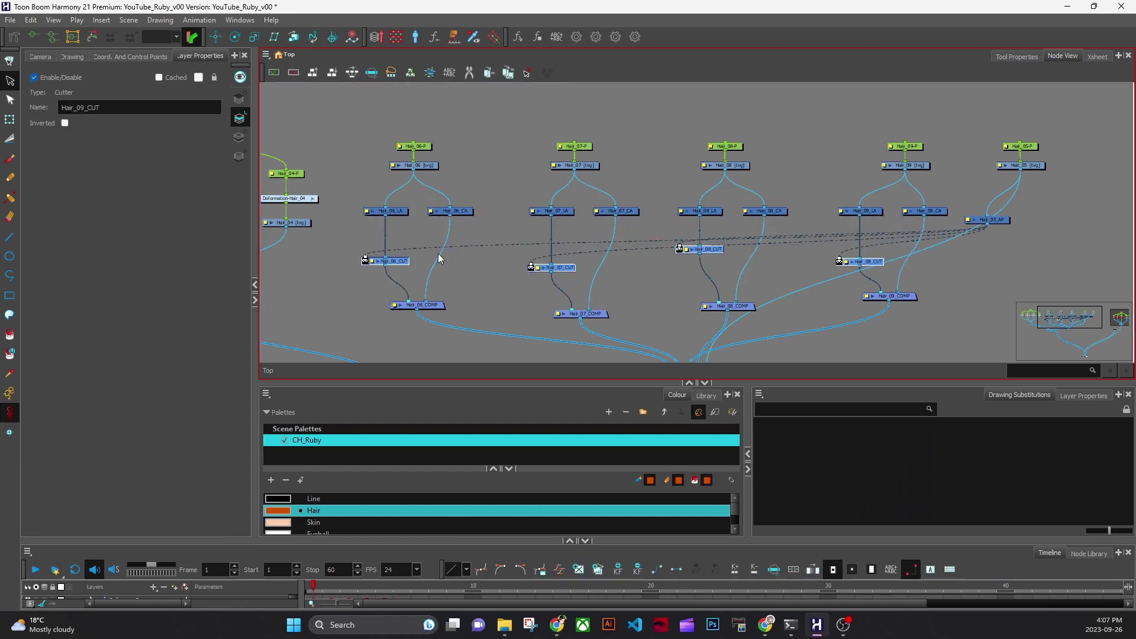
{"action": "left_click", "coordinate": [354, 72]}
Align the four hair COMP nodes in a row and move Hair_05_AP directly beneath the Hair_05 drawing node.
{"action": "left_click_drag", "start_coordinate": [350, 287], "coordinate": [959, 336]}
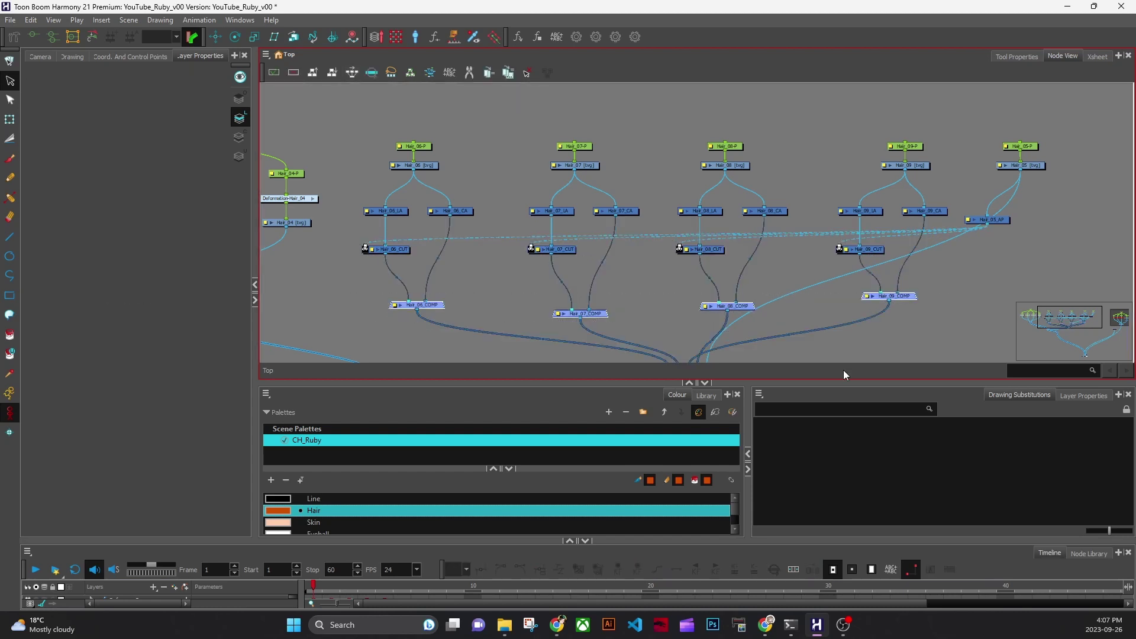
{"action": "left_click", "coordinate": [351, 73]}
{"action": "left_click", "coordinate": [943, 318]}
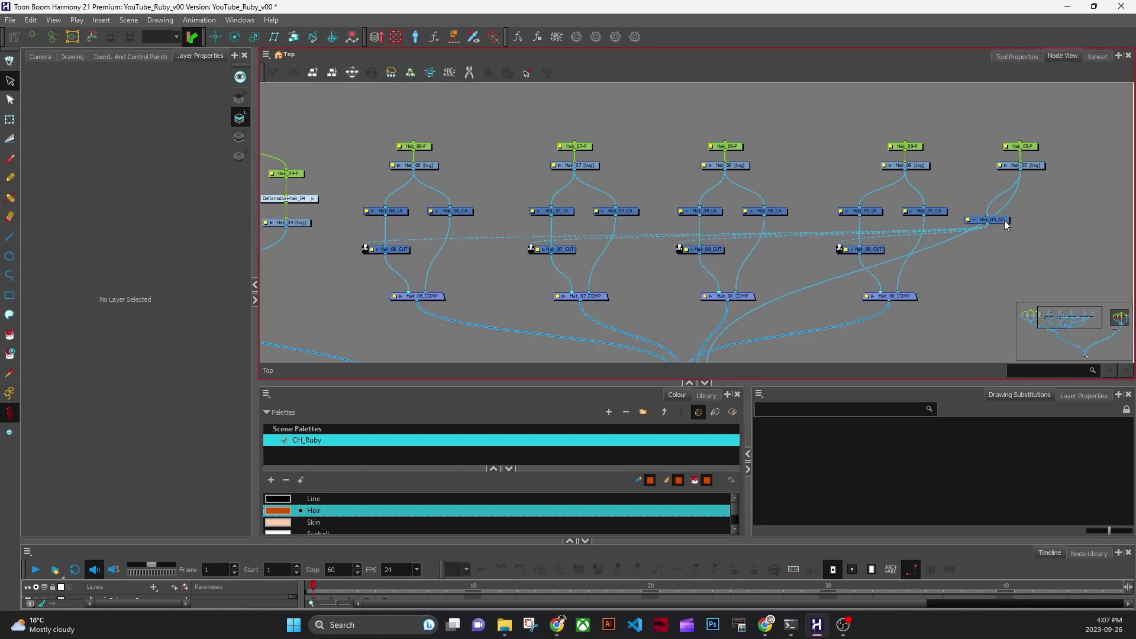
{"action": "left_click_drag", "start_coordinate": [1004, 221], "coordinate": [1034, 231]}
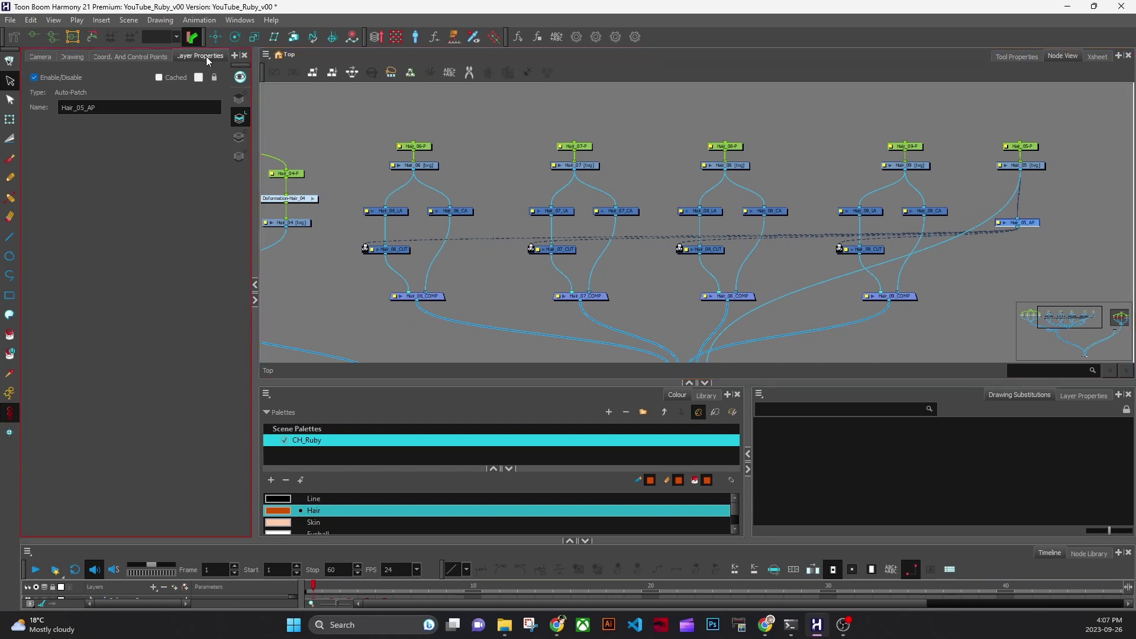
Show the Camera view, give the area below the node network more height and open the Library there.
{"action": "left_click", "coordinate": [40, 56]}
{"action": "key", "text": "ctrl+f"}
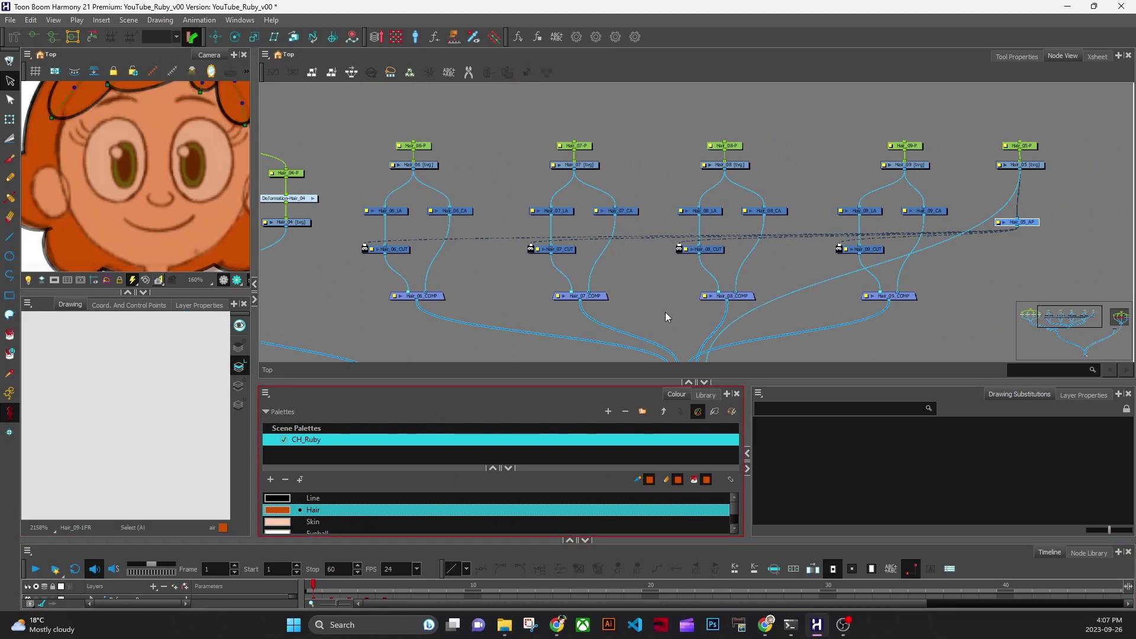
{"action": "left_click", "coordinate": [667, 379]}
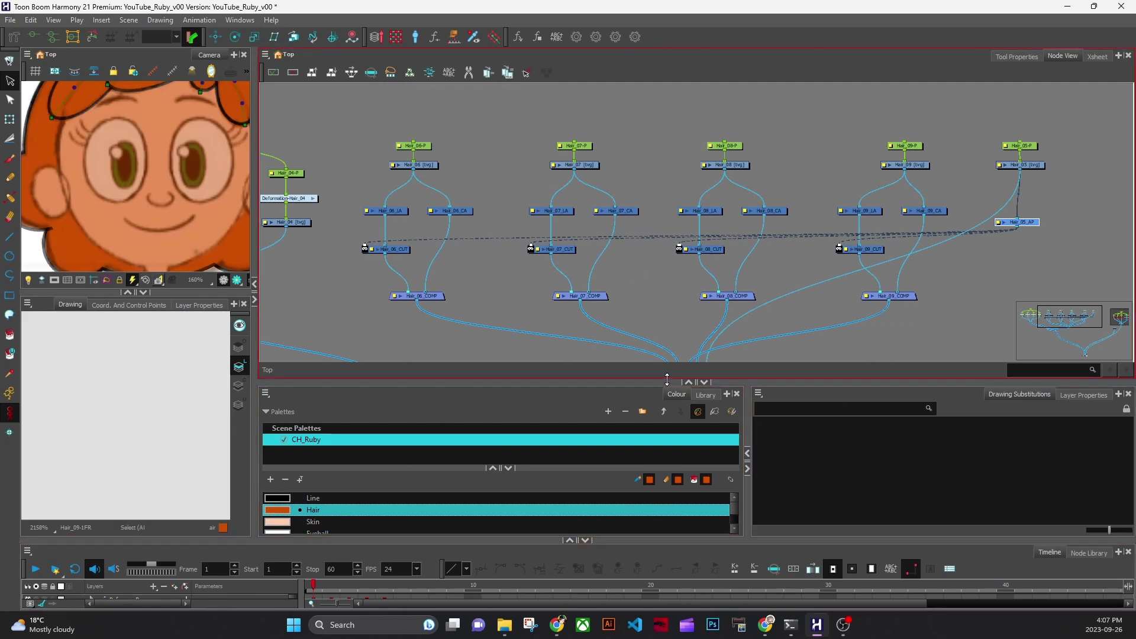
{"action": "left_click_drag", "start_coordinate": [667, 379], "coordinate": [675, 331]}
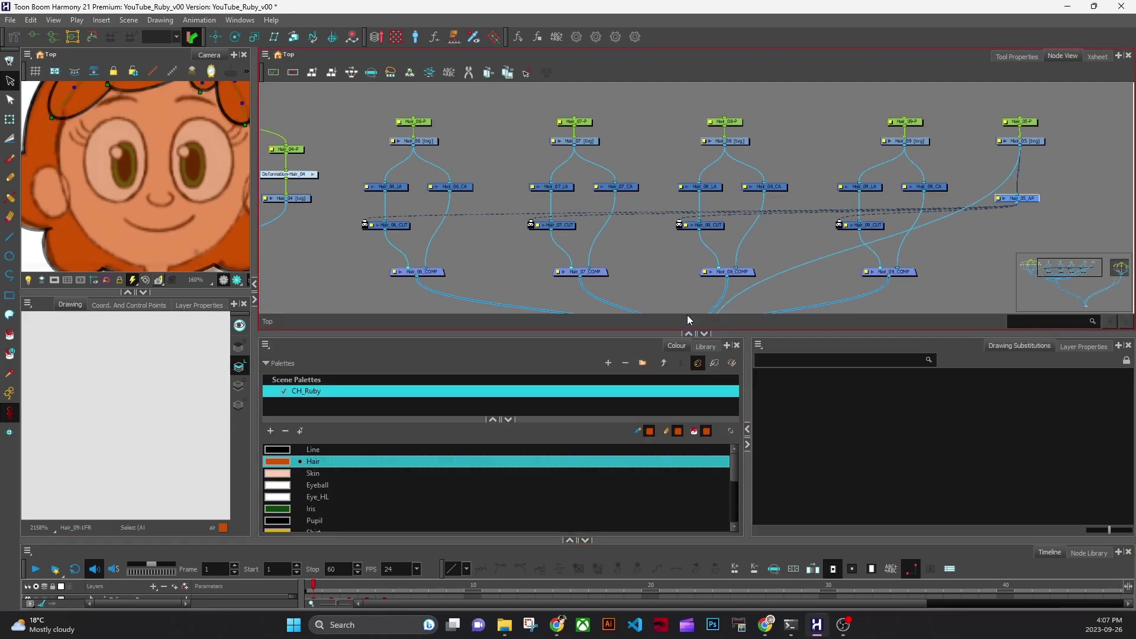
{"action": "left_click", "coordinate": [705, 346]}
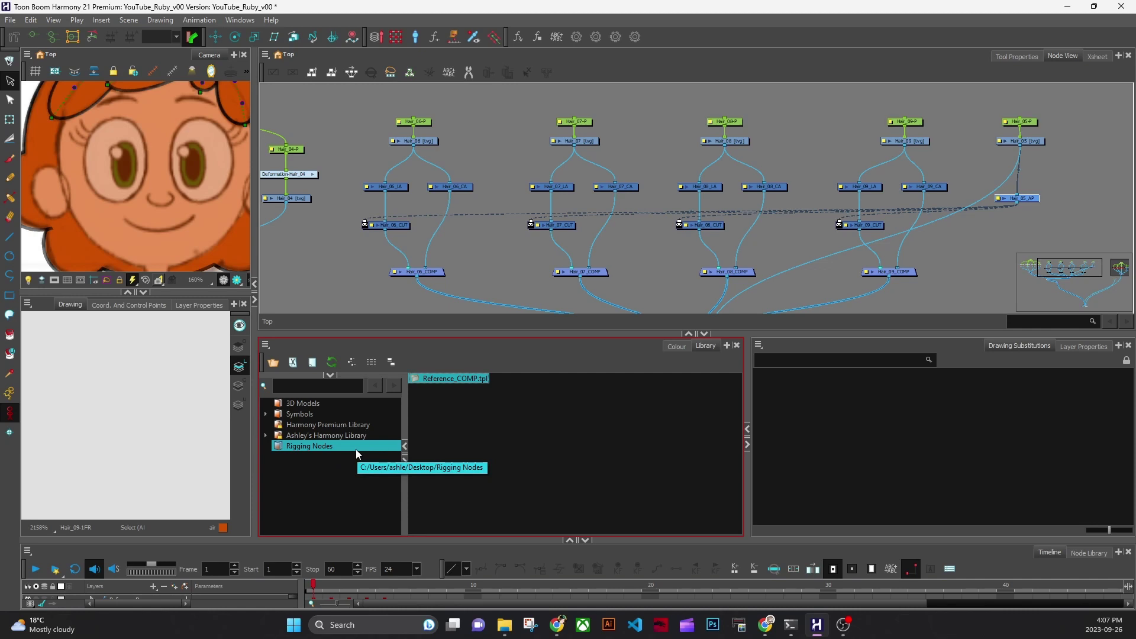
{"action": "left_click", "coordinate": [516, 250]}
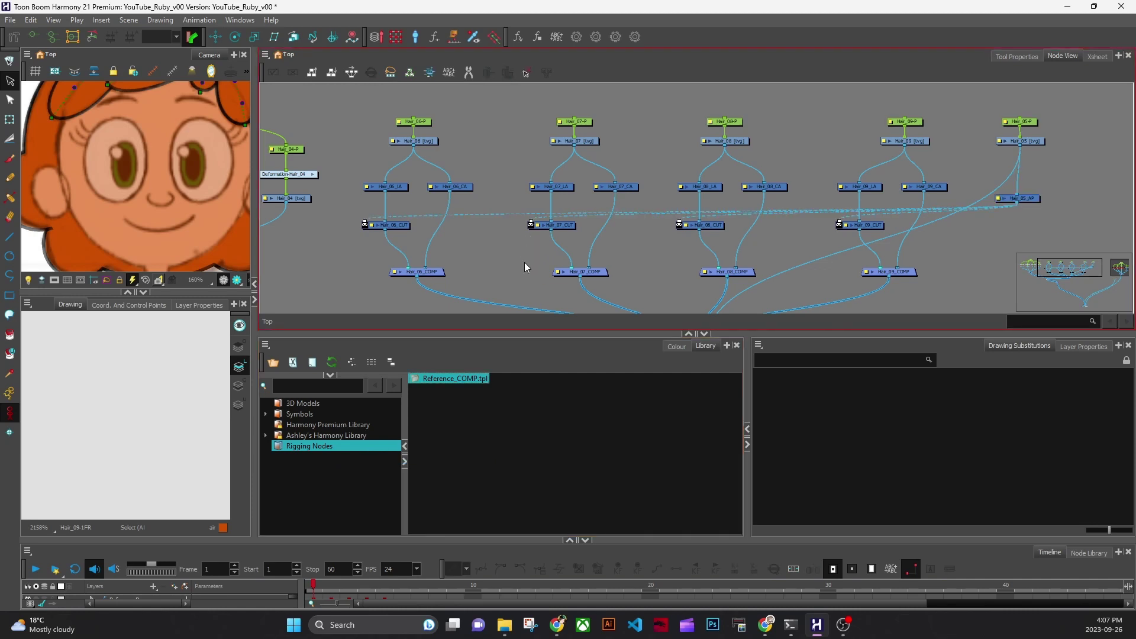
{"action": "left_click", "coordinate": [469, 394]}
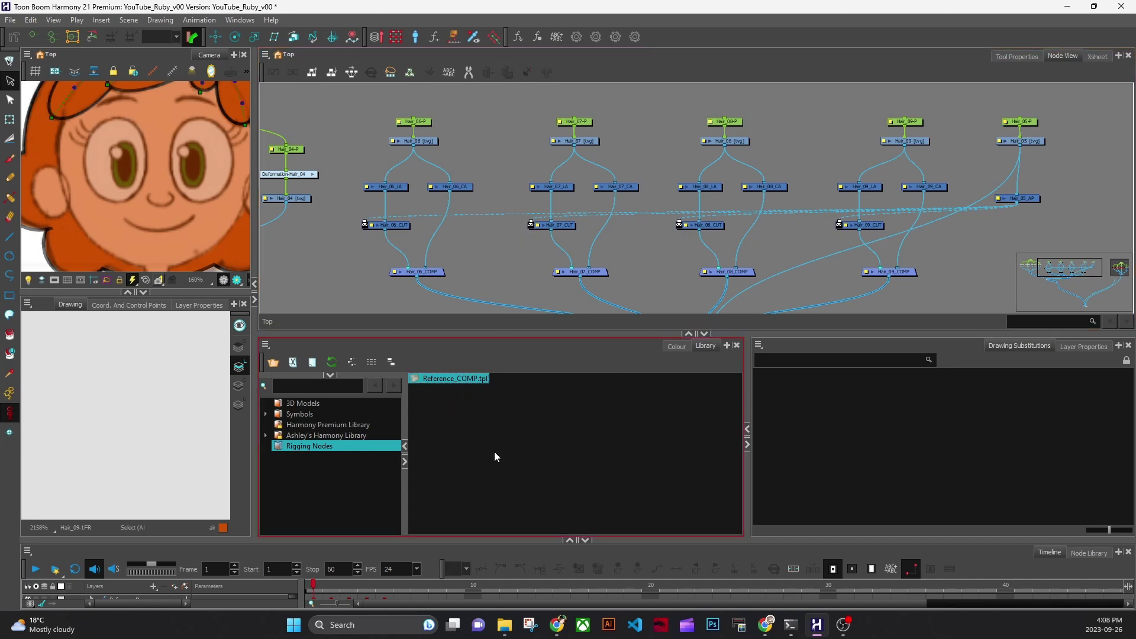
{"action": "left_click", "coordinate": [631, 161]}
{"action": "left_click", "coordinate": [506, 439]}
{"action": "left_click", "coordinate": [437, 255]}
{"action": "left_click", "coordinate": [645, 372]}
{"action": "left_click", "coordinate": [473, 247]}
{"action": "left_click_drag", "start_coordinate": [346, 108], "coordinate": [496, 300]}
{"action": "left_click", "coordinate": [493, 353]}
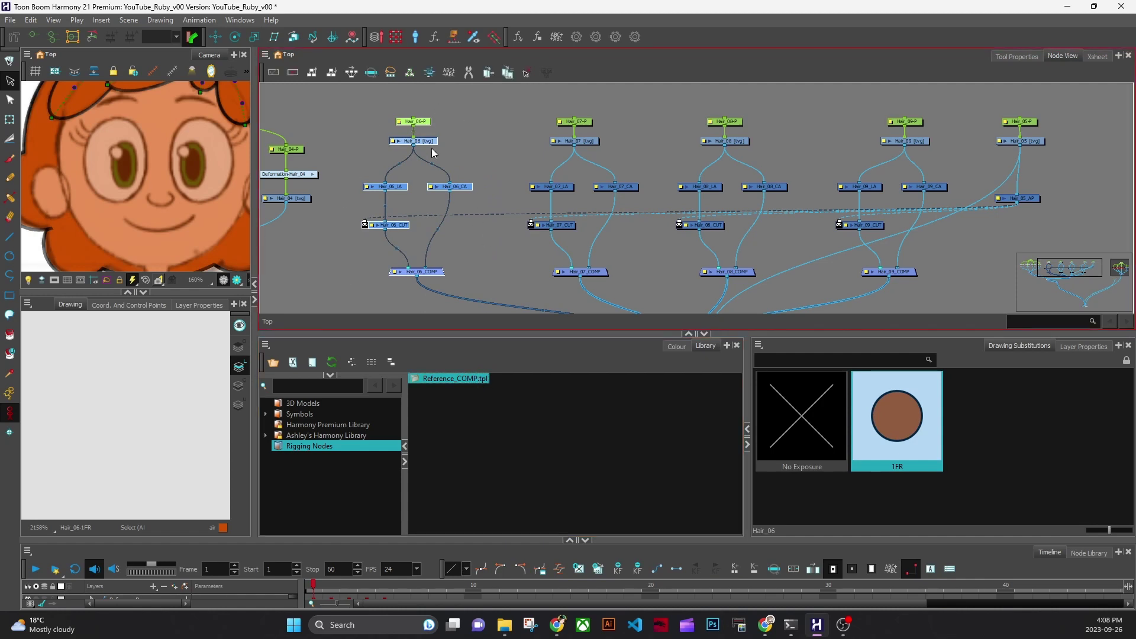
{"action": "left_click", "coordinate": [507, 438]}
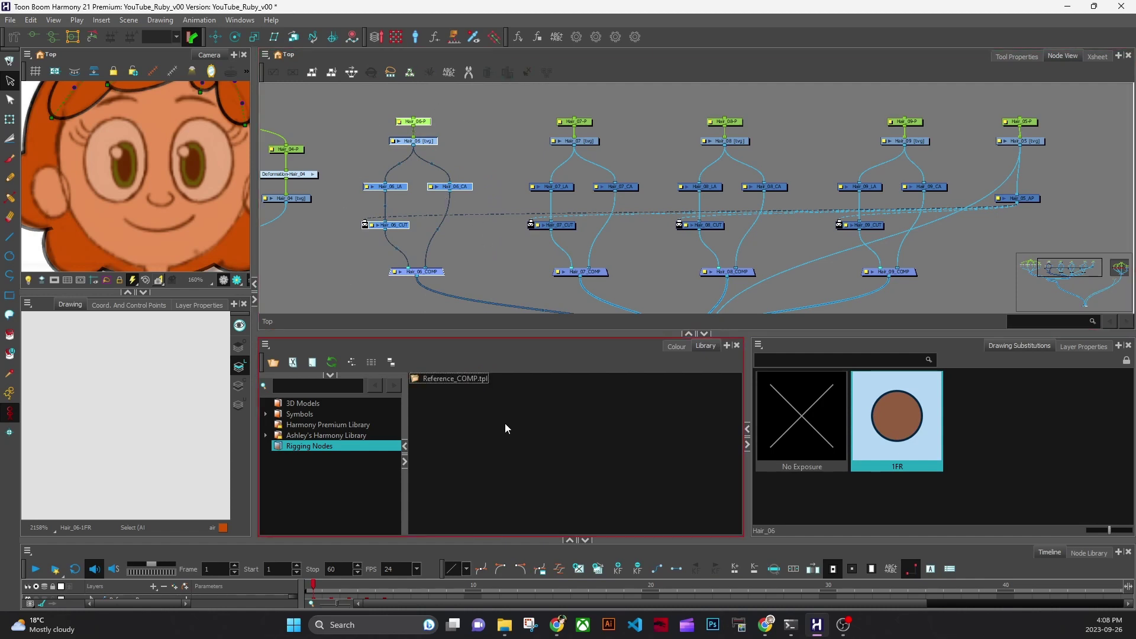
{"action": "right_click", "coordinate": [494, 483]}
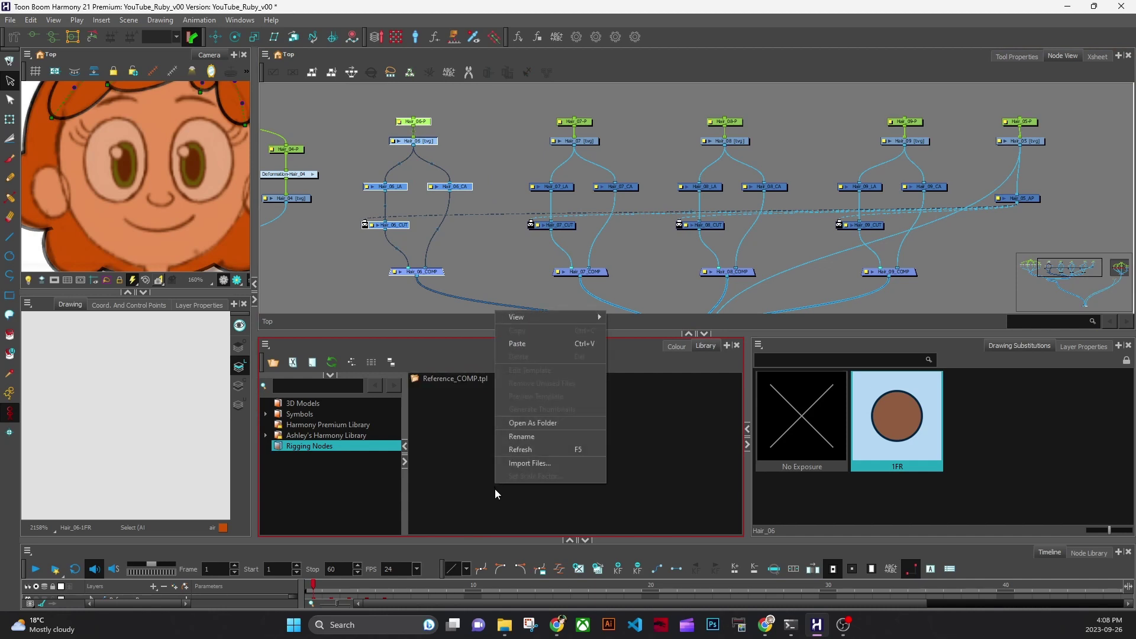
{"action": "left_click", "coordinate": [538, 344]}
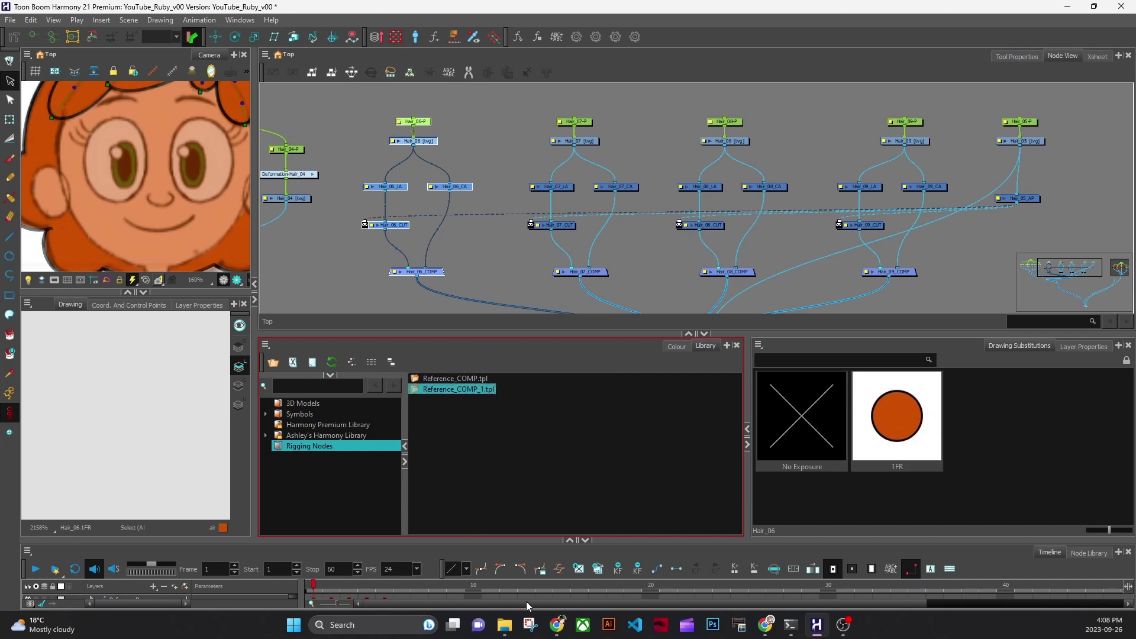
{"action": "left_click", "coordinate": [592, 308]}
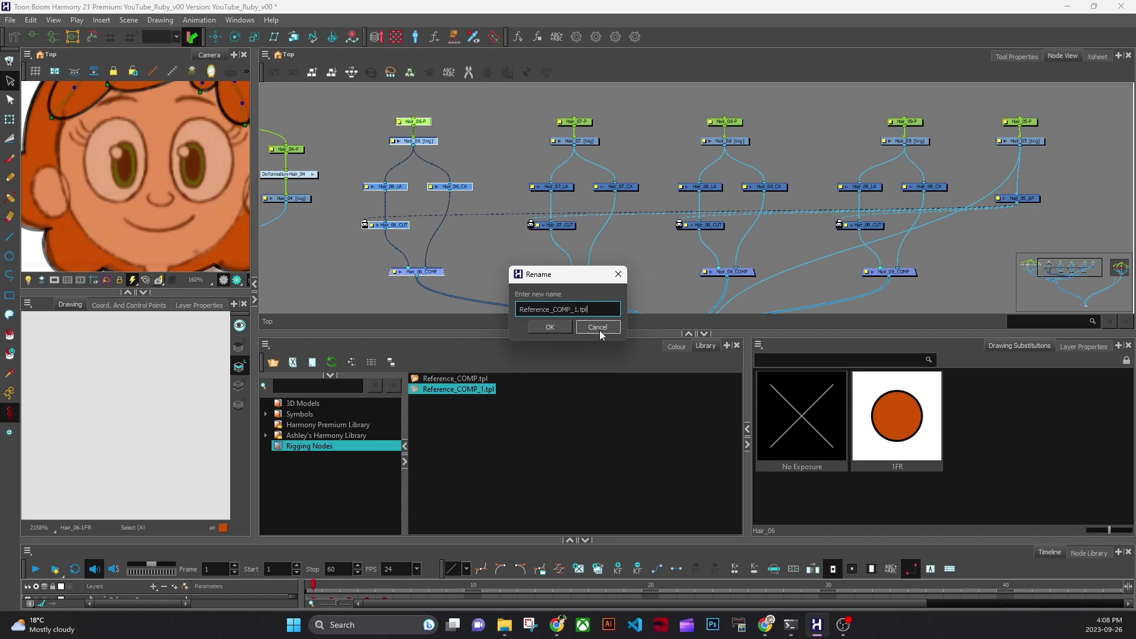
{"action": "left_click", "coordinate": [577, 308]}
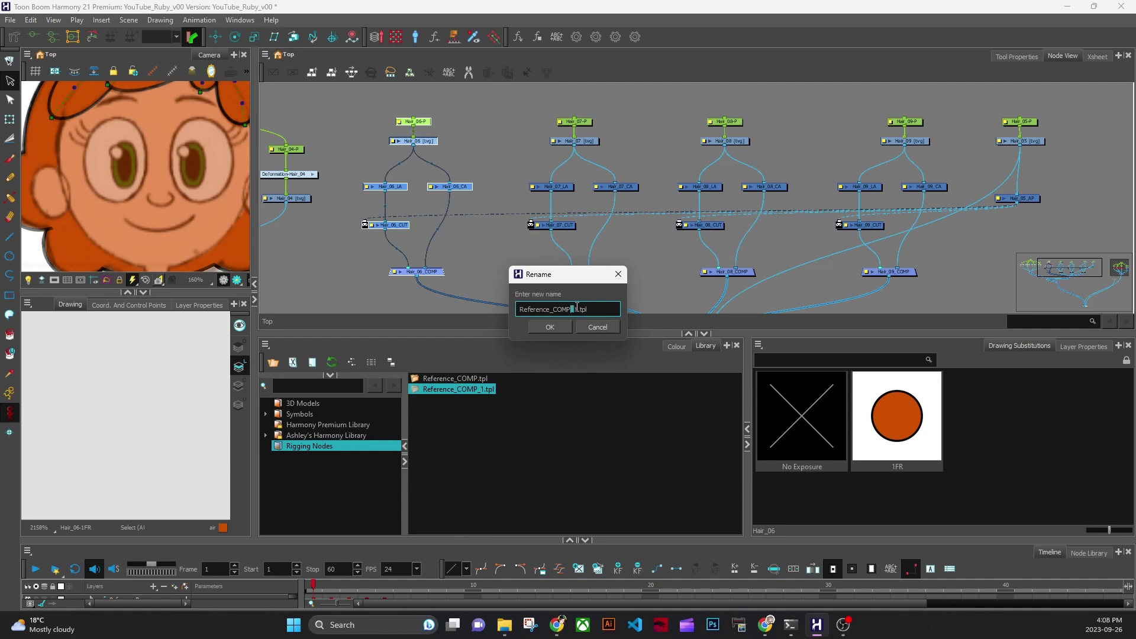
{"action": "left_click", "coordinate": [603, 332]}
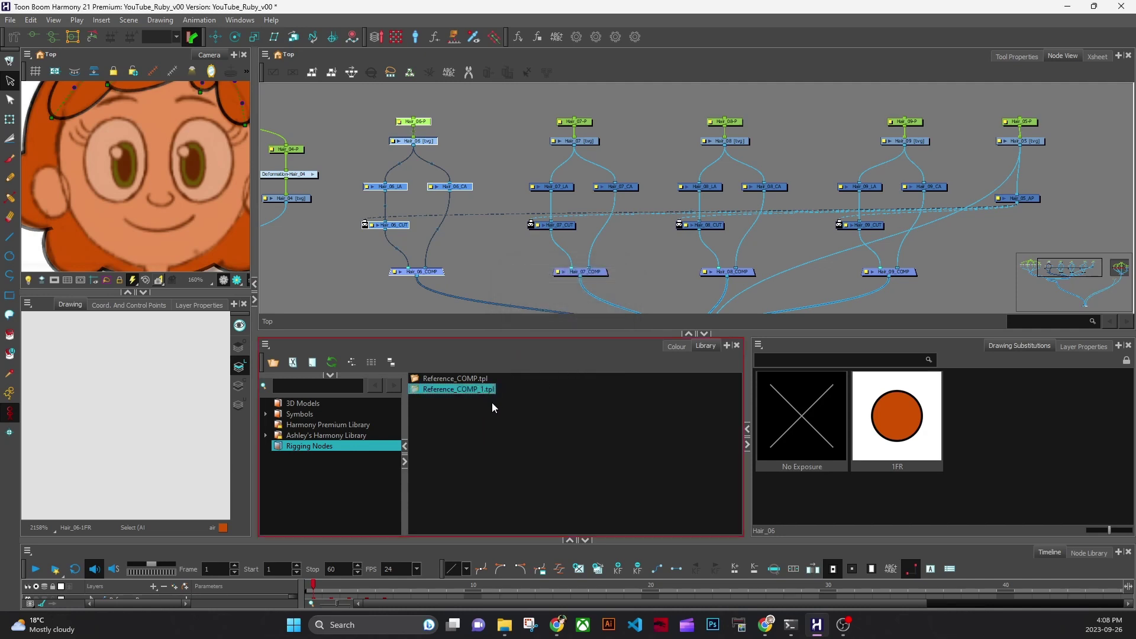
{"action": "key", "text": "Delete"}
Save the Hair_06 peg, drawing, LA, CA, CUT and COMP nodes as a Rigging Nodes library template named Drawing_LACA.
{"action": "left_click", "coordinate": [523, 244]}
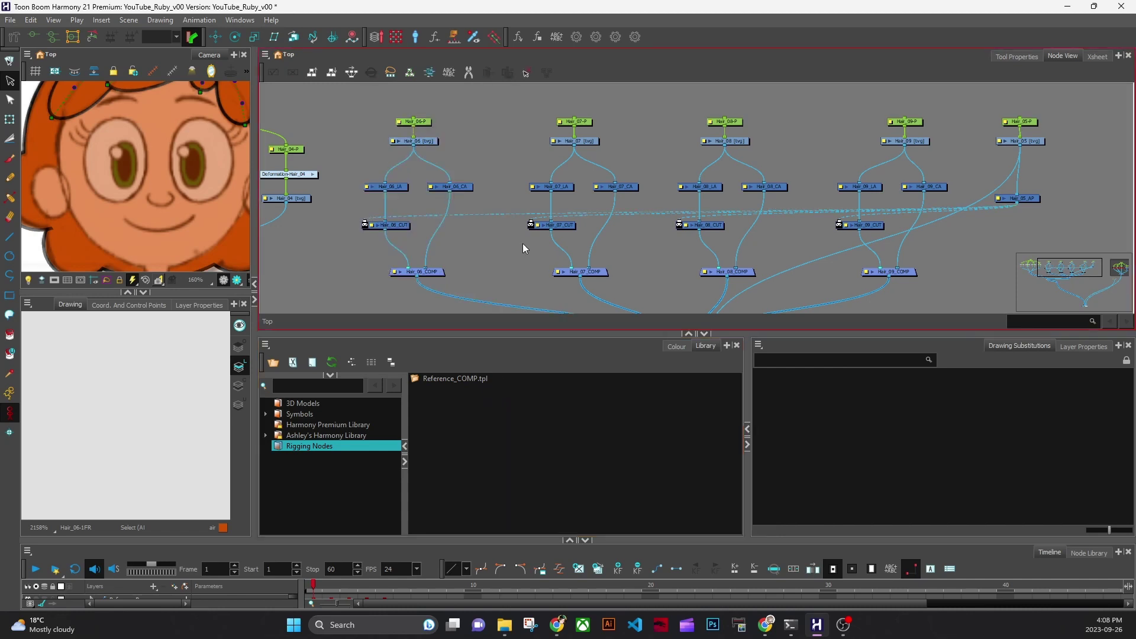
{"action": "left_click_drag", "start_coordinate": [344, 104], "coordinate": [491, 289]}
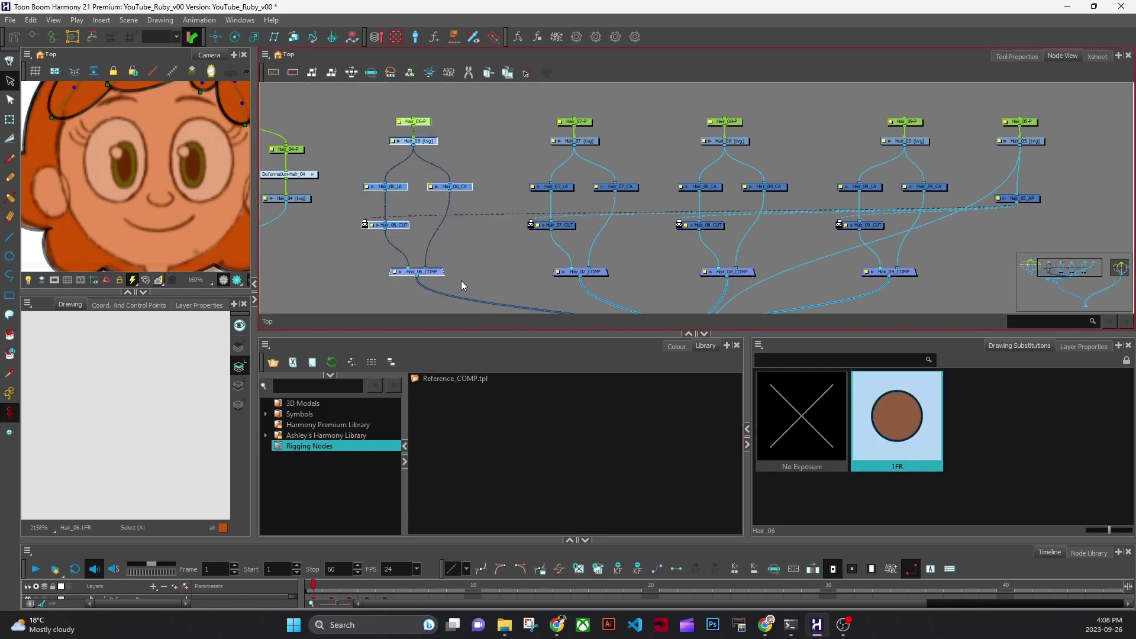
{"action": "left_click", "coordinate": [479, 452]}
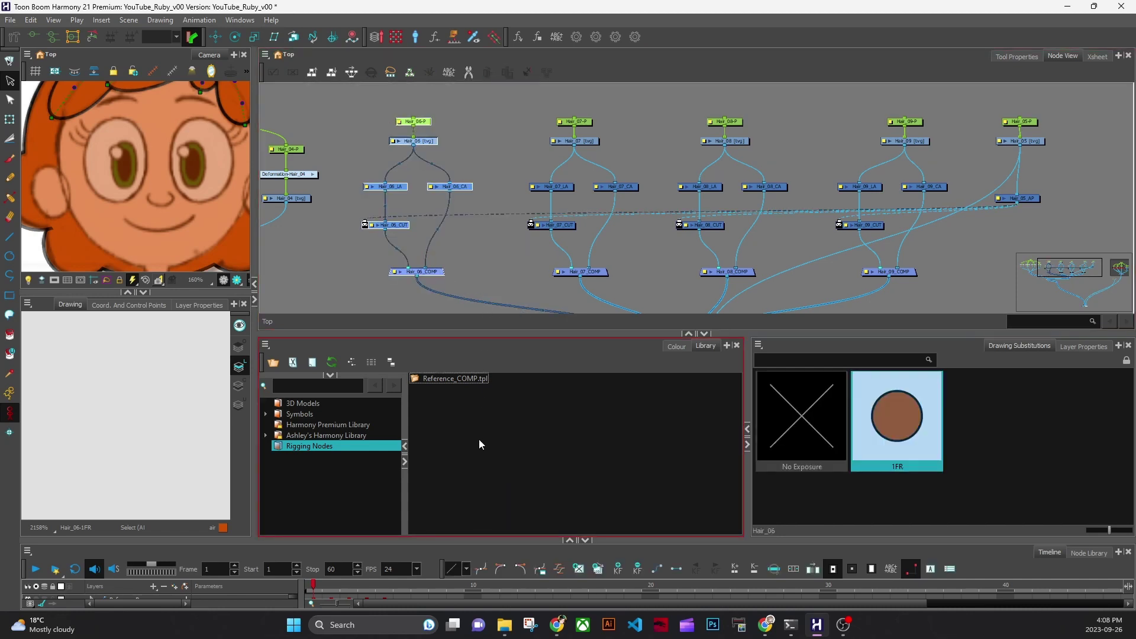
{"action": "right_click", "coordinate": [480, 444]}
{"action": "left_click", "coordinate": [523, 473]}
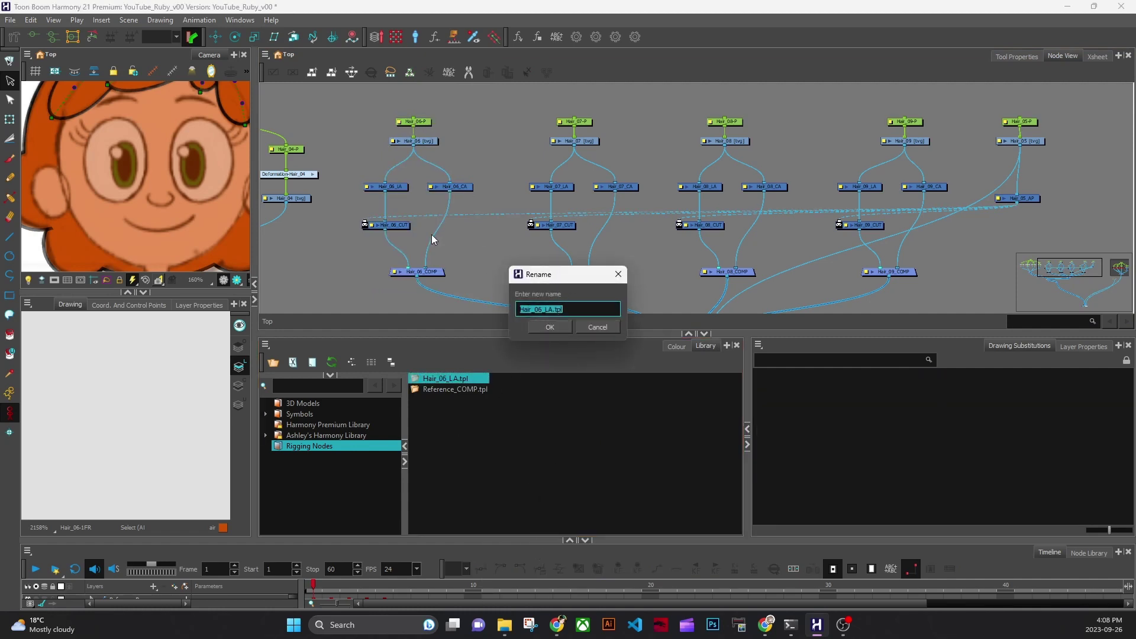
{"action": "left_click_drag", "start_coordinate": [552, 309], "coordinate": [517, 323]}
{"action": "type", "text": "Drawing"}
{"action": "type", "text": "_LACA"}
{"action": "key", "text": "Return"}
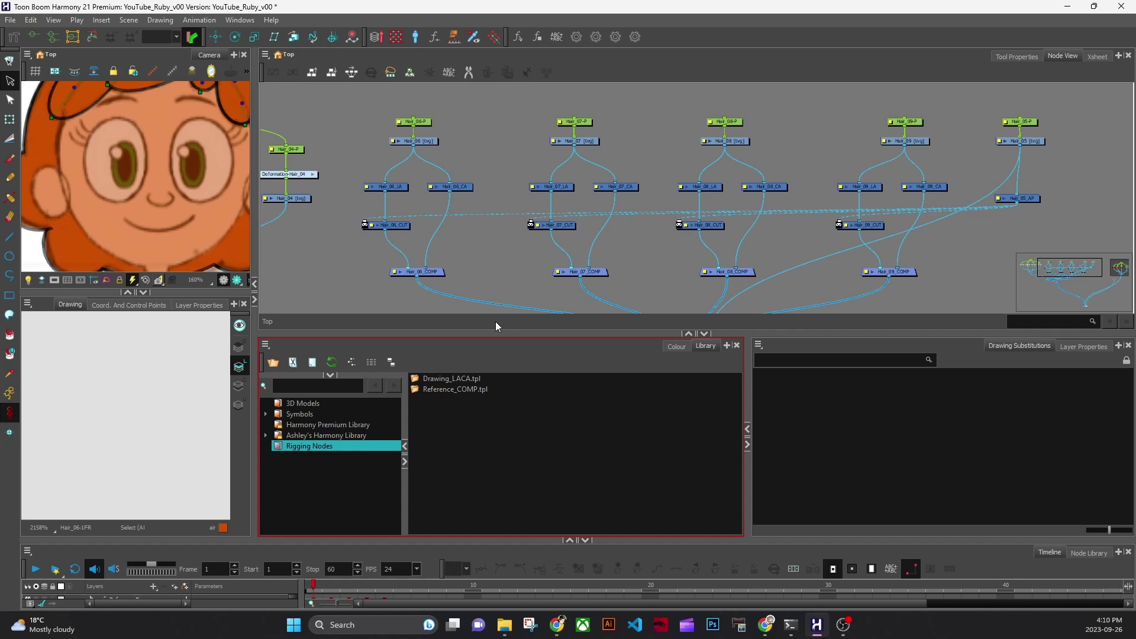
Copy the Hair_06_CUT cutter node into the Rigging Nodes library as a new template.
{"action": "left_click", "coordinate": [427, 155]}
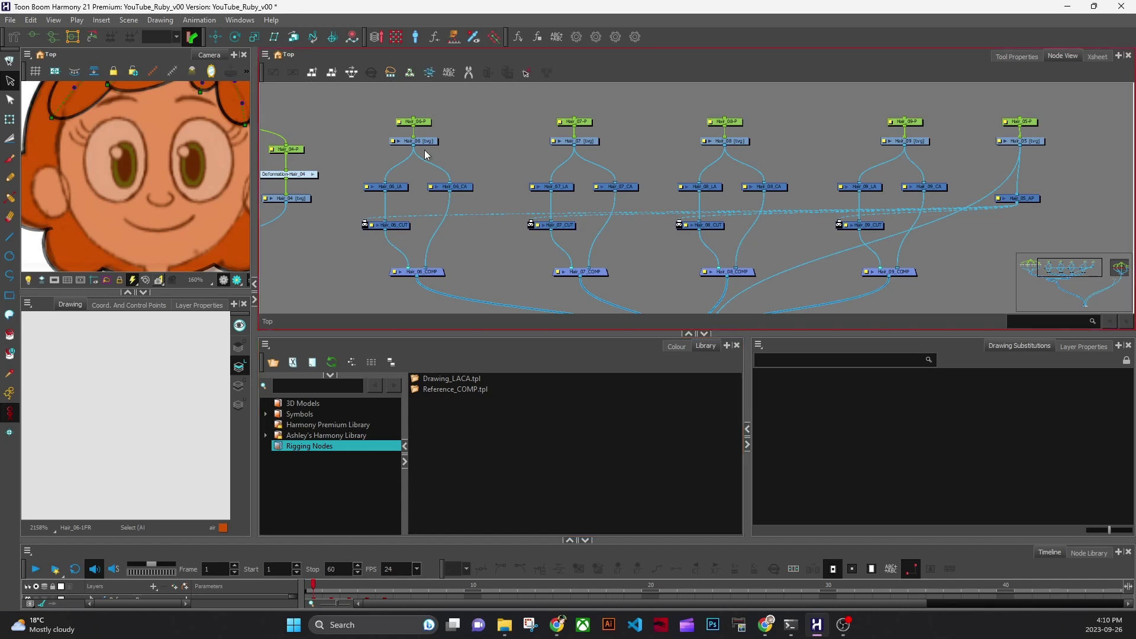
{"action": "left_click", "coordinate": [504, 374]}
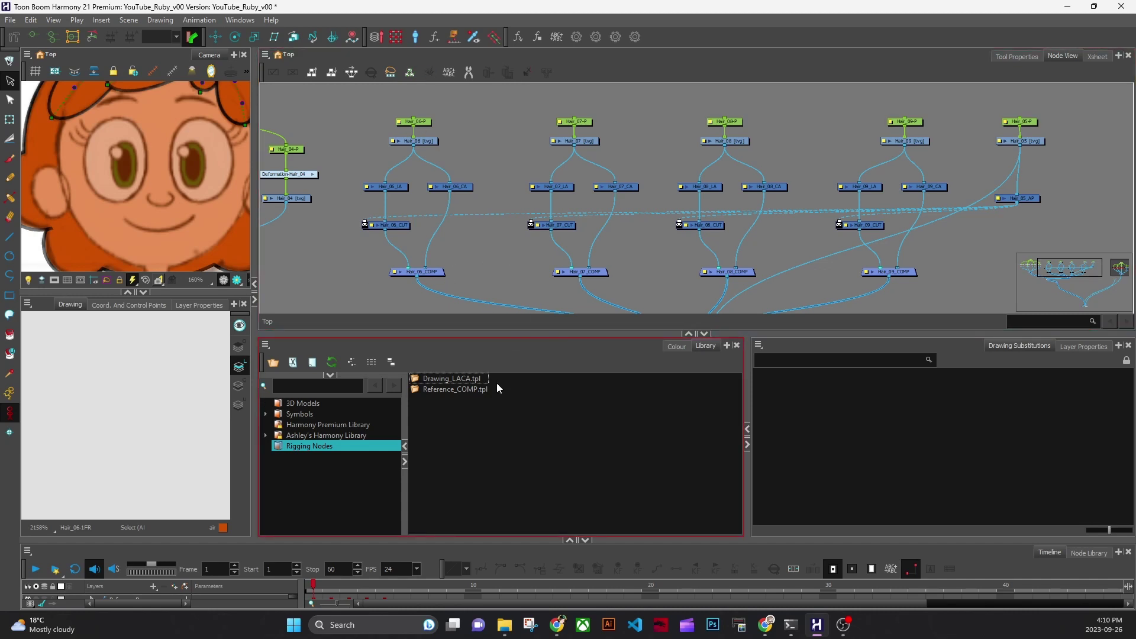
{"action": "left_click", "coordinate": [367, 242]}
{"action": "left_click_drag", "start_coordinate": [351, 258], "coordinate": [412, 207]}
{"action": "left_click", "coordinate": [515, 429]}
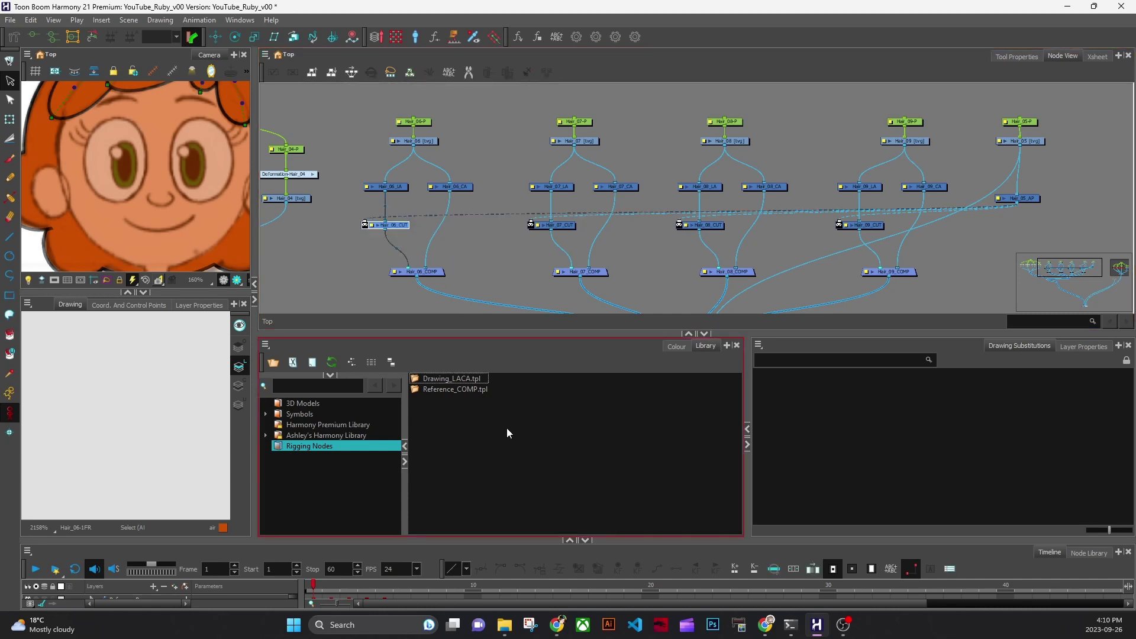
{"action": "right_click", "coordinate": [504, 456]}
{"action": "left_click", "coordinate": [545, 480]}
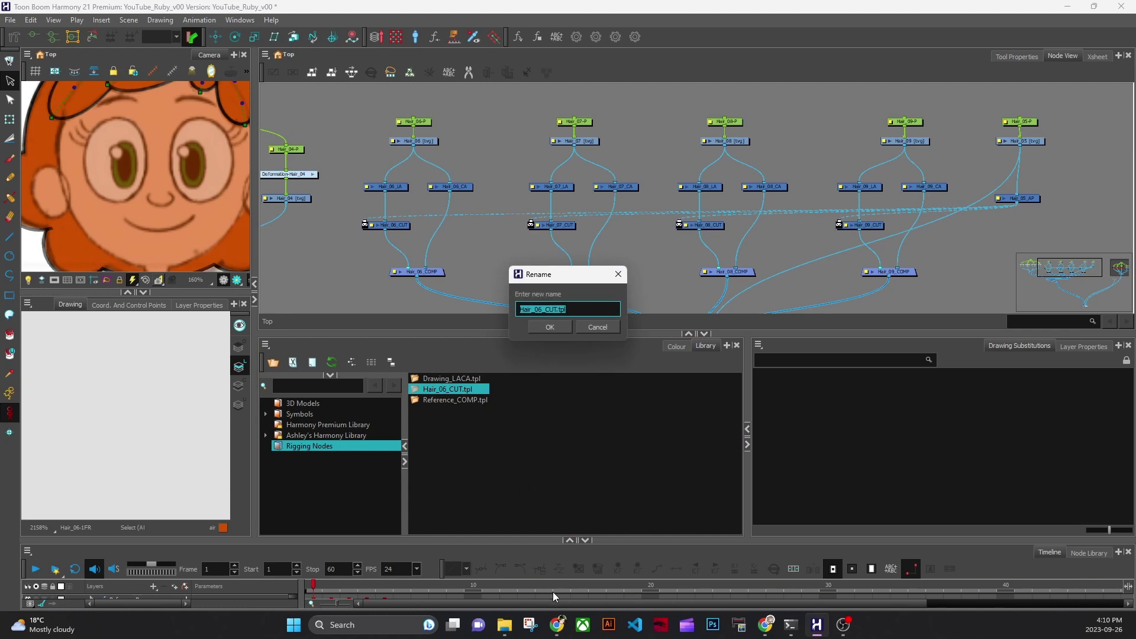
Name the new cutter template Cutter.
{"action": "key", "text": "End"}
{"action": "key", "text": "Left"}
{"action": "key", "text": "Left"}
{"action": "key", "text": "Left"}
{"action": "key", "text": "Left"}
{"action": "key", "text": "BackSpace"}
{"action": "key", "text": "BackSpace"}
{"action": "key", "text": "BackSpace"}
{"action": "key", "text": "BackSpace"}
{"action": "key", "text": "BackSpace"}
{"action": "key", "text": "BackSpace"}
{"action": "key", "text": "BackSpace"}
{"action": "key", "text": "BackSpace"}
{"action": "key", "text": "BackSpace"}
{"action": "key", "text": "BackSpace"}
{"action": "key", "text": "BackSpace"}
{"action": "type", "text": "CUTTER"}
{"action": "key", "text": "BackSpace"}
{"action": "key", "text": "BackSpace"}
{"action": "key", "text": "BackSpace"}
{"action": "key", "text": "BackSpace"}
{"action": "key", "text": "BackSpace"}
{"action": "key", "text": "BackSpace"}
{"action": "type", "text": "Cutter"}
{"action": "key", "text": "Return"}
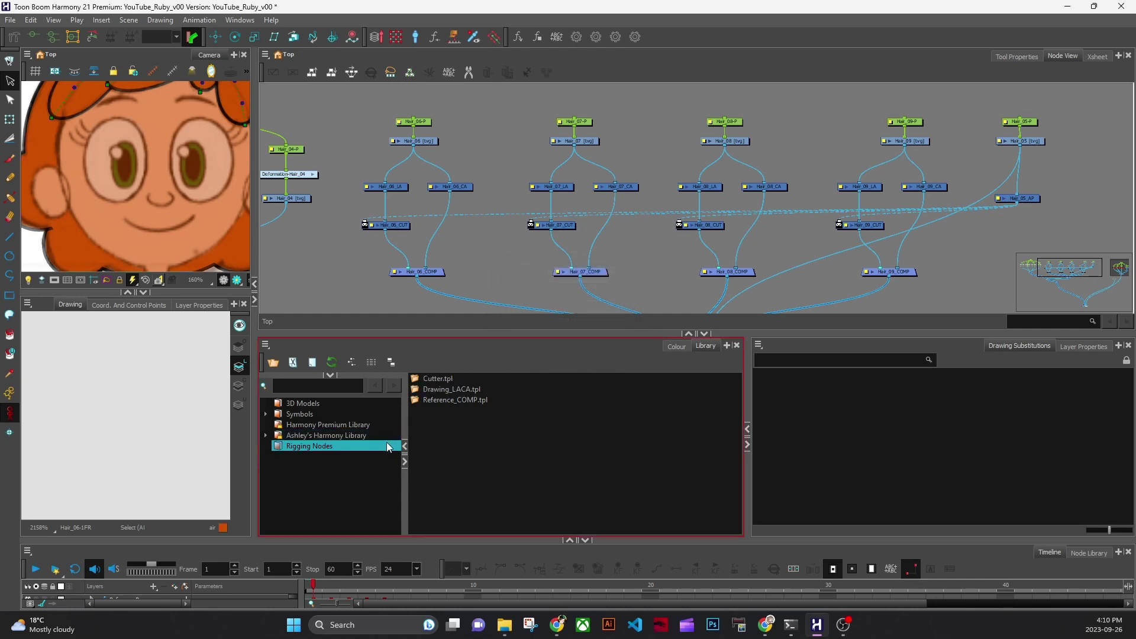
Save the Hair_05_AP node as a Rigging Nodes library template named AutoPatch.
{"action": "left_click_drag", "start_coordinate": [1067, 191], "coordinate": [982, 228]}
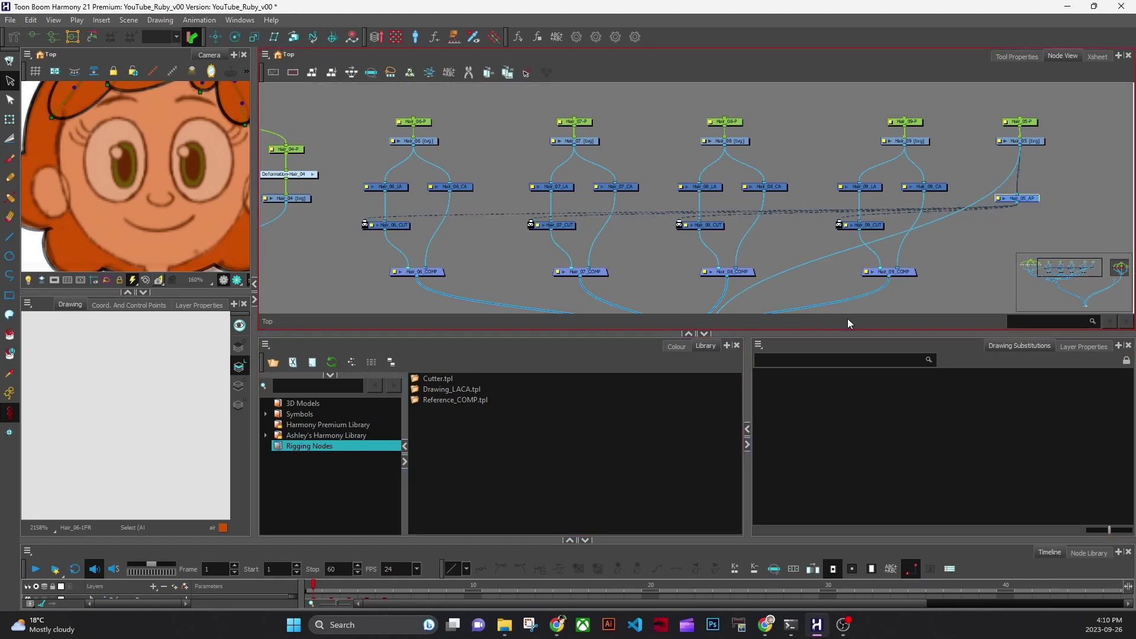
{"action": "right_click", "coordinate": [565, 455]}
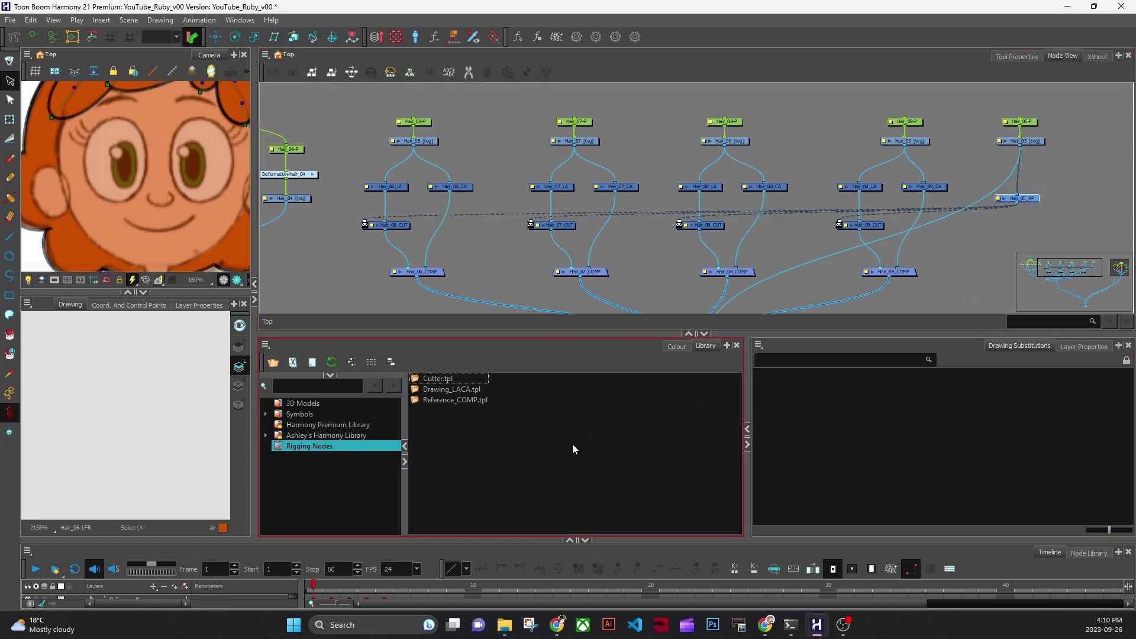
{"action": "left_click", "coordinate": [603, 489]}
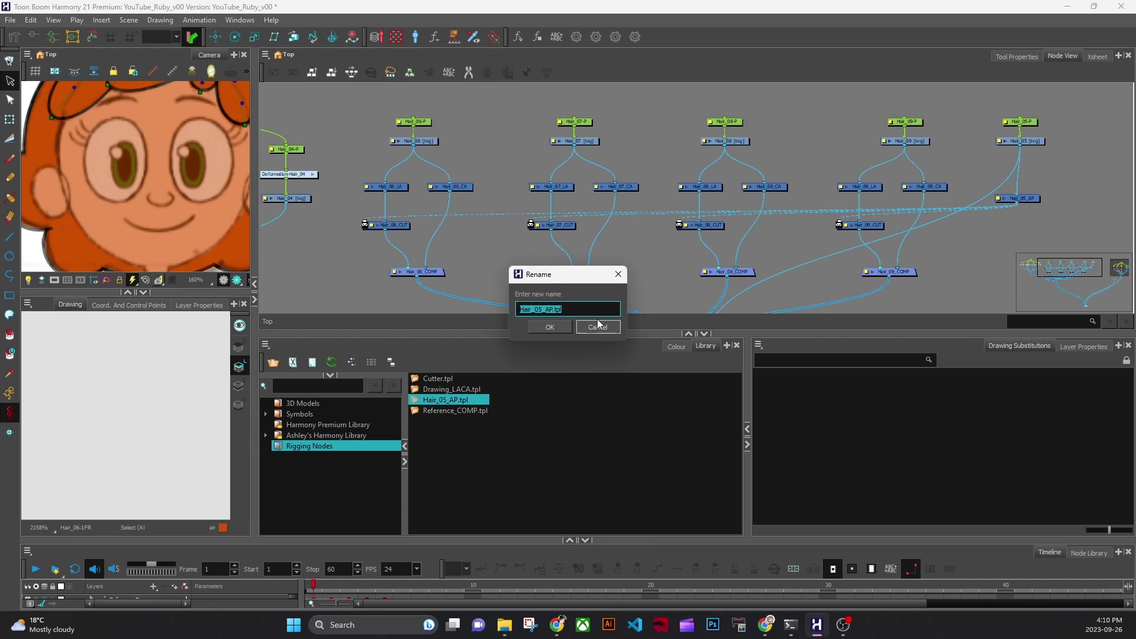
{"action": "left_click", "coordinate": [550, 309]}
{"action": "left_click_drag", "start_coordinate": [552, 309], "coordinate": [516, 311]}
{"action": "key", "text": "BackSpace"}
{"action": "key", "text": "BackSpace"}
{"action": "type", "text": "AutoPatch"}
{"action": "key", "text": "Return"}
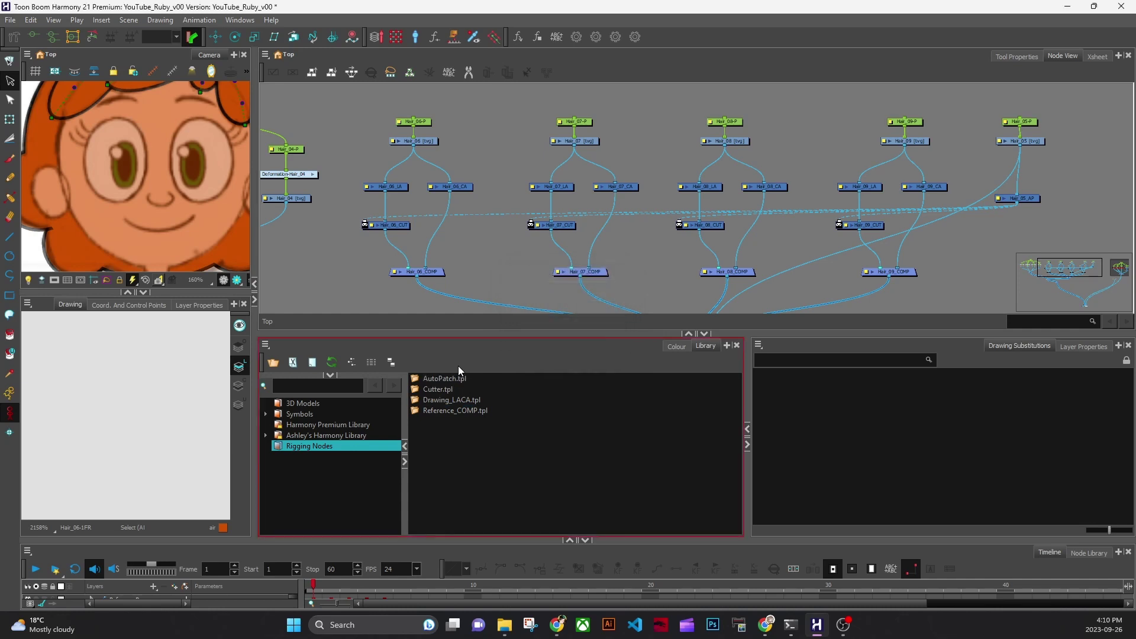
{"action": "left_click", "coordinate": [461, 196]}
{"action": "left_click_drag", "start_coordinate": [344, 173], "coordinate": [413, 200]}
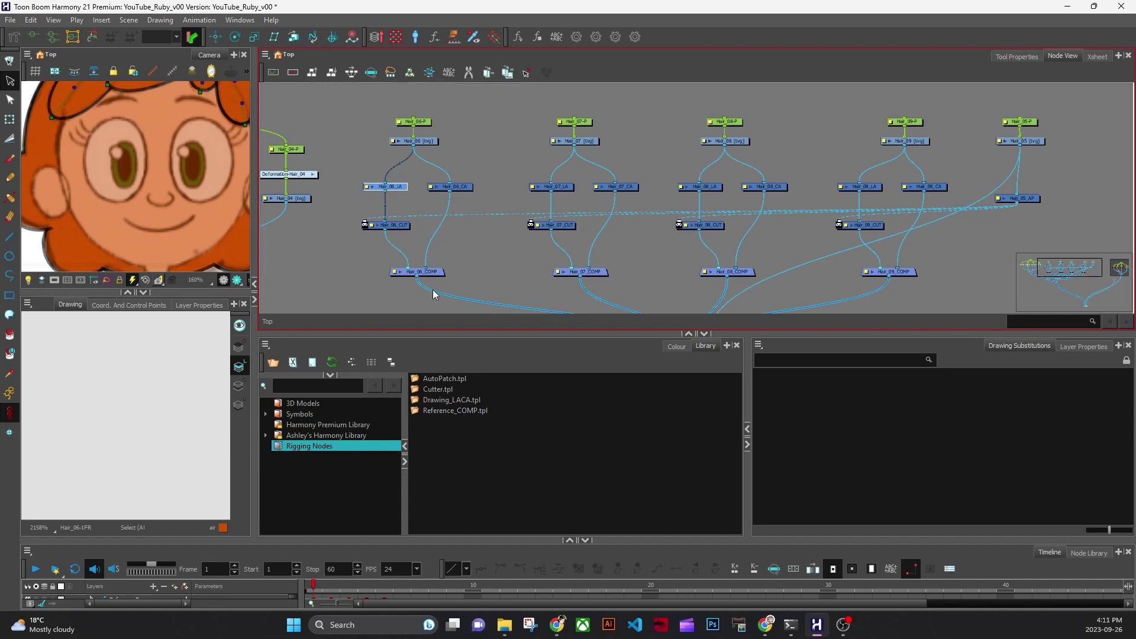
{"action": "right_click", "coordinate": [483, 477]}
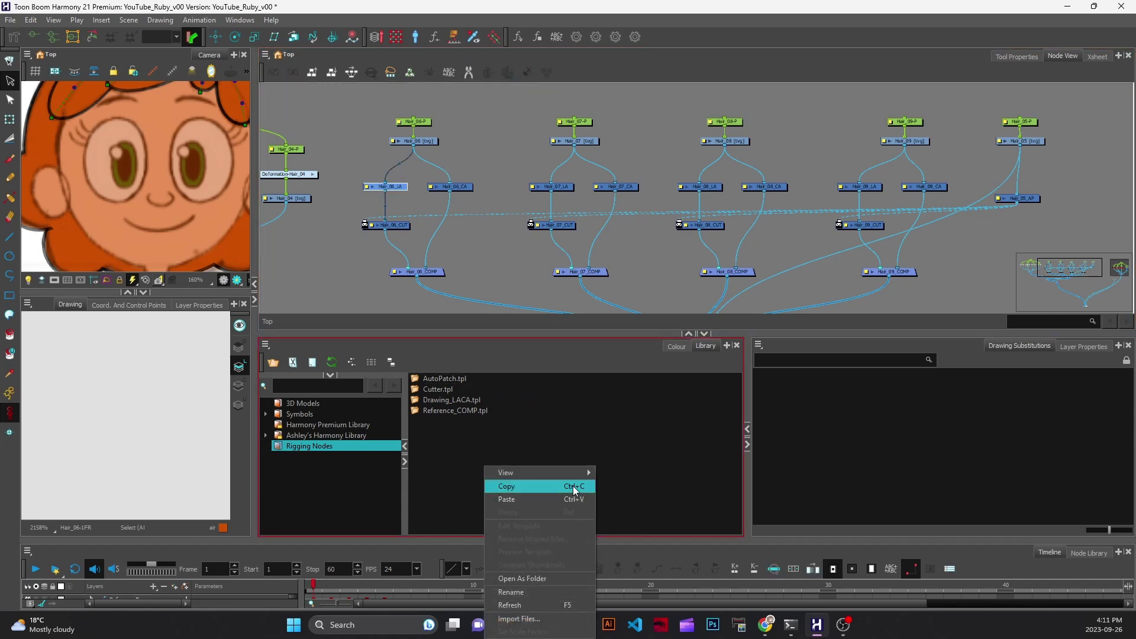
{"action": "left_click", "coordinate": [531, 503]}
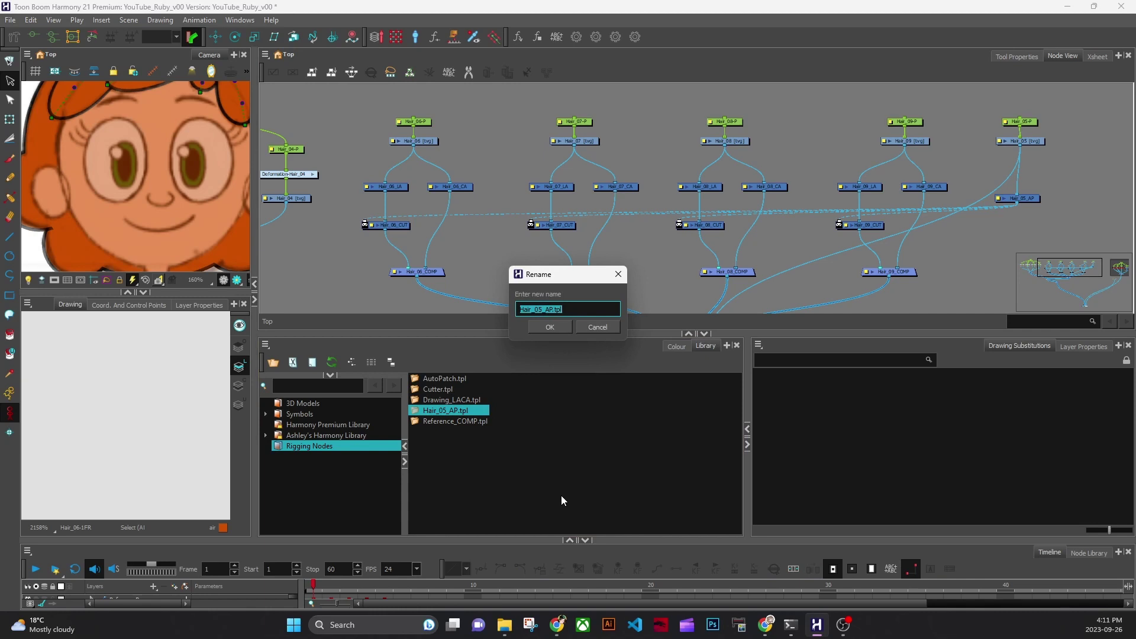
{"action": "left_click", "coordinate": [609, 328]}
{"action": "left_click", "coordinate": [373, 188]}
{"action": "left_click", "coordinate": [490, 360]}
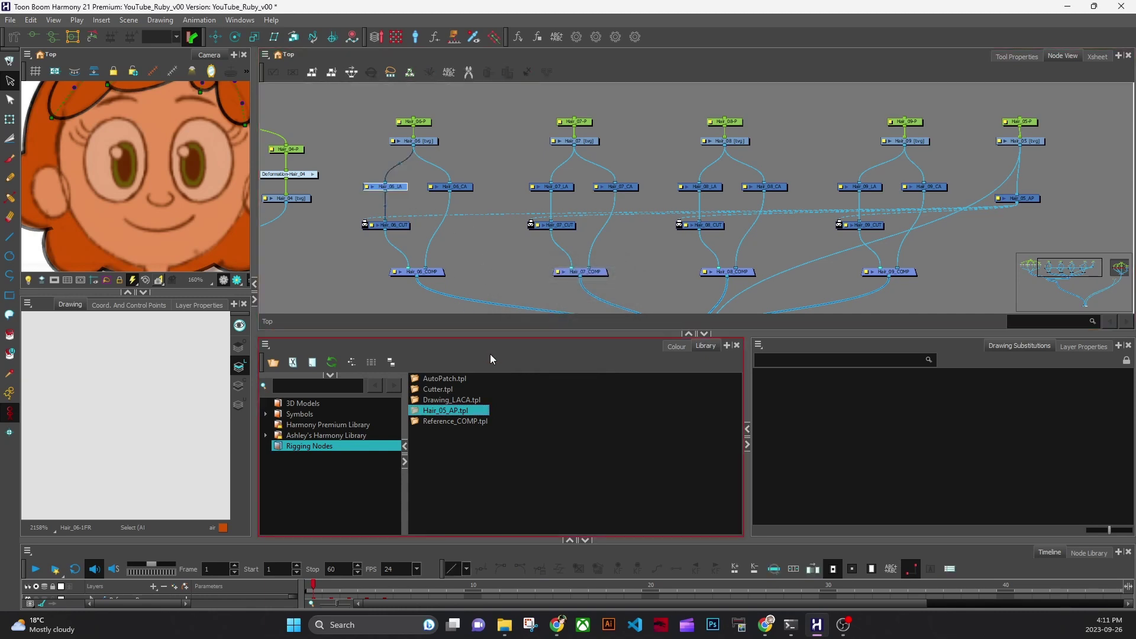
{"action": "left_click", "coordinate": [520, 439]}
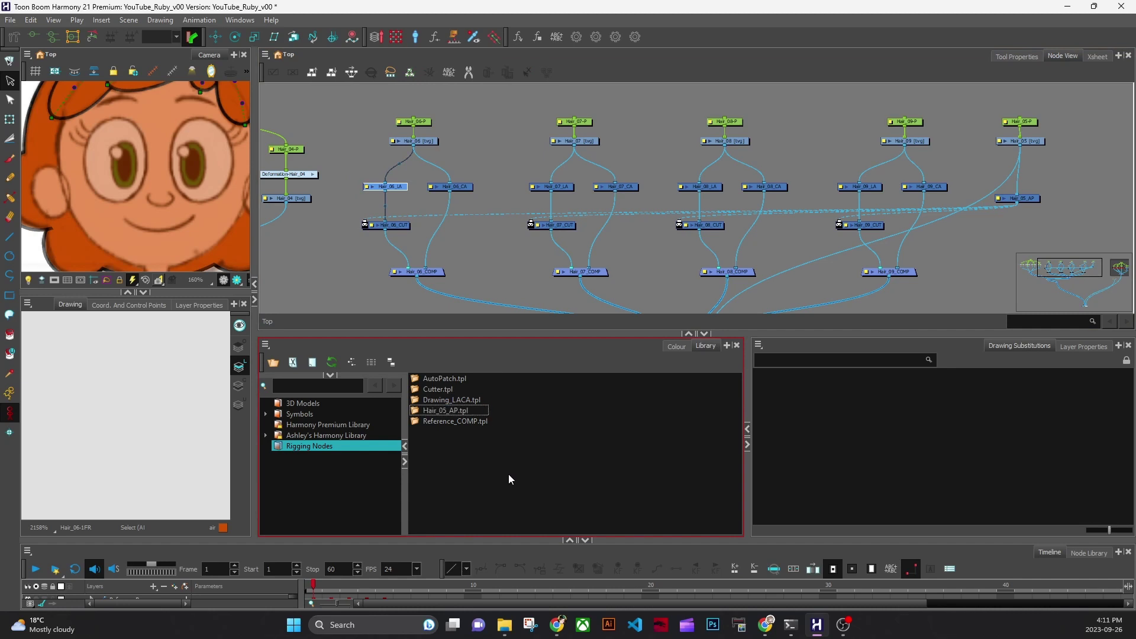
{"action": "left_click", "coordinate": [480, 410]}
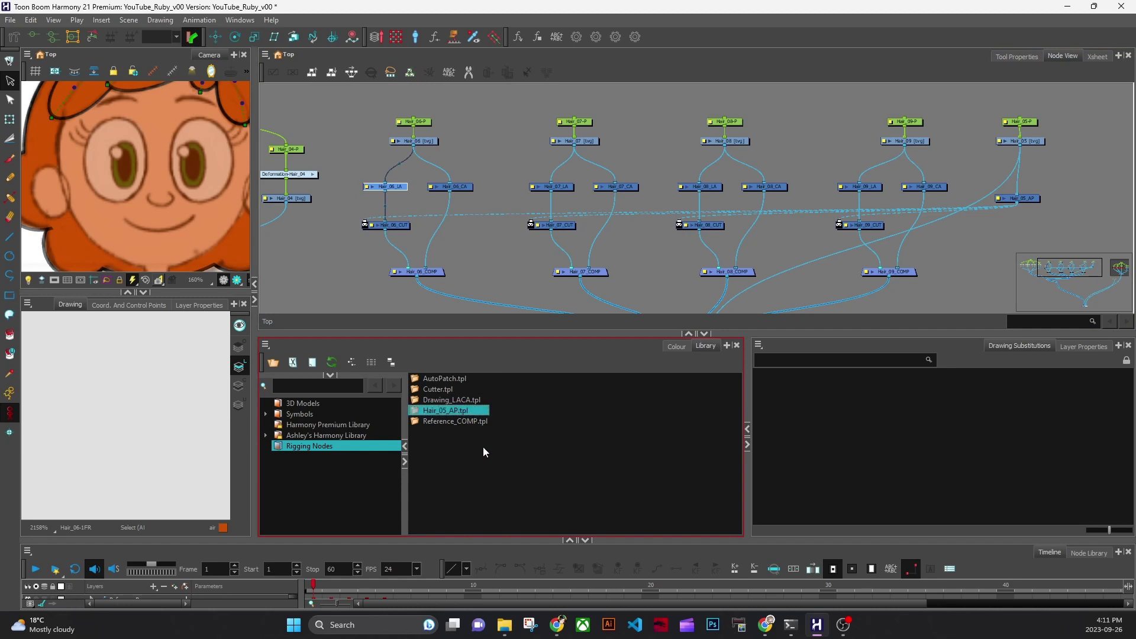
{"action": "key", "text": "Delete"}
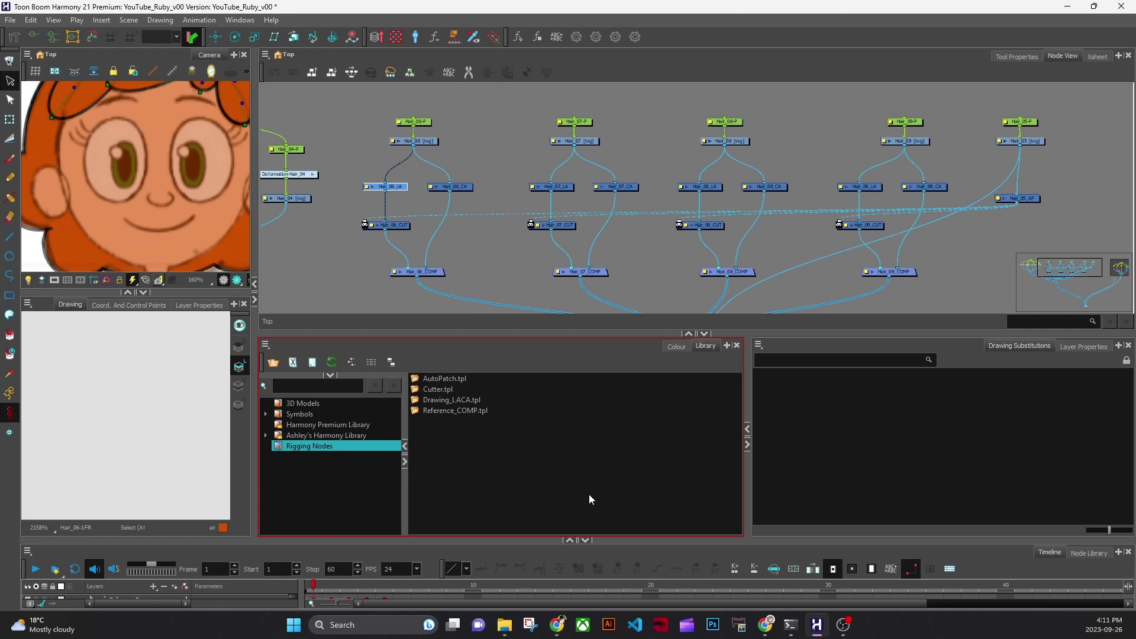
{"action": "key", "text": "ctrl+z"}
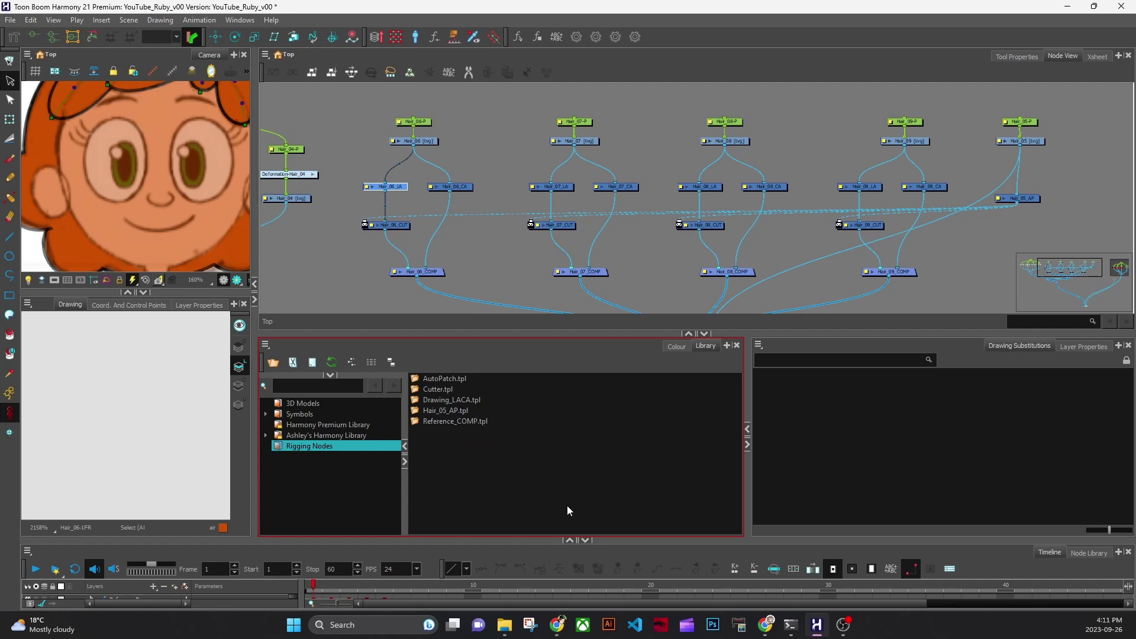
{"action": "left_click", "coordinate": [473, 410]}
{"action": "key", "text": "Delete"}
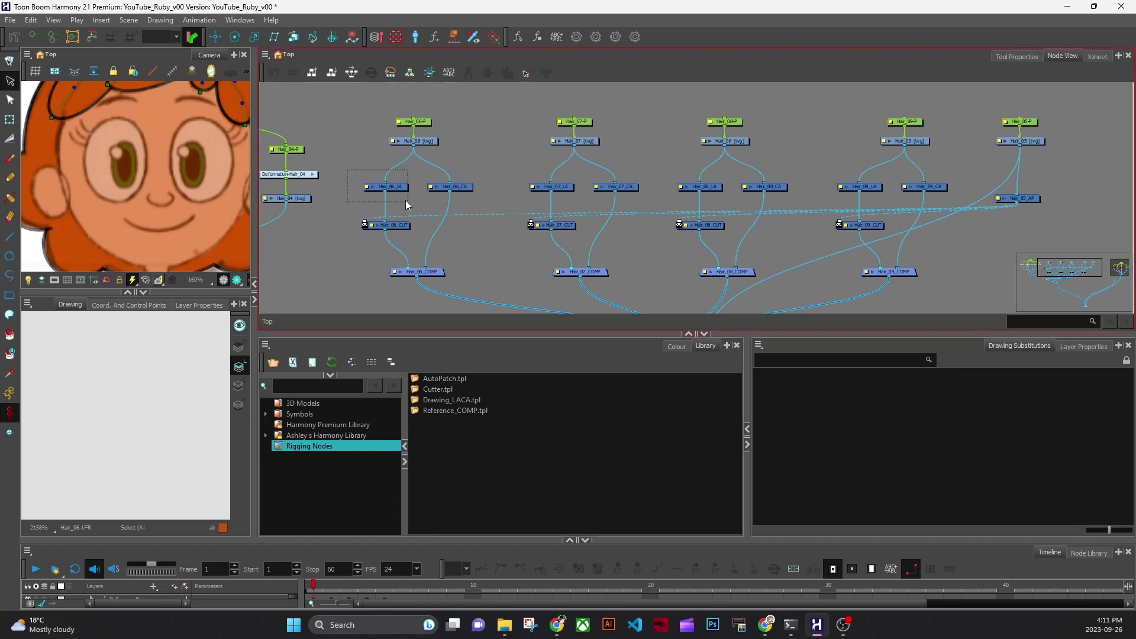
Copy the Hair_06_LA node into the Rigging Nodes library as a new template.
{"action": "right_click", "coordinate": [495, 482]}
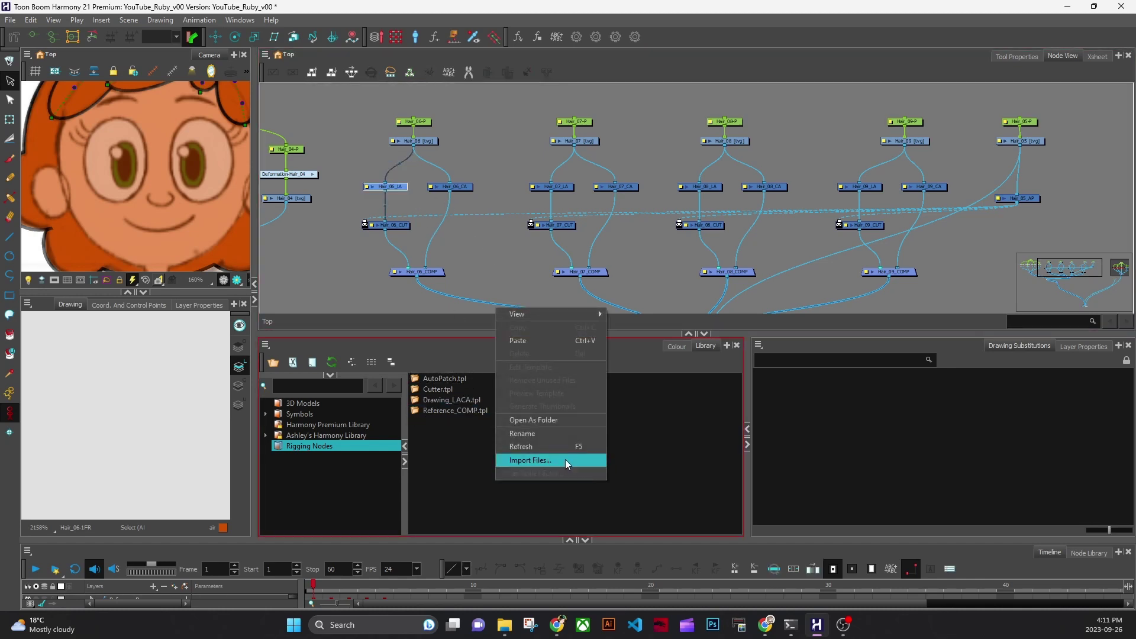
{"action": "left_click", "coordinate": [541, 343]}
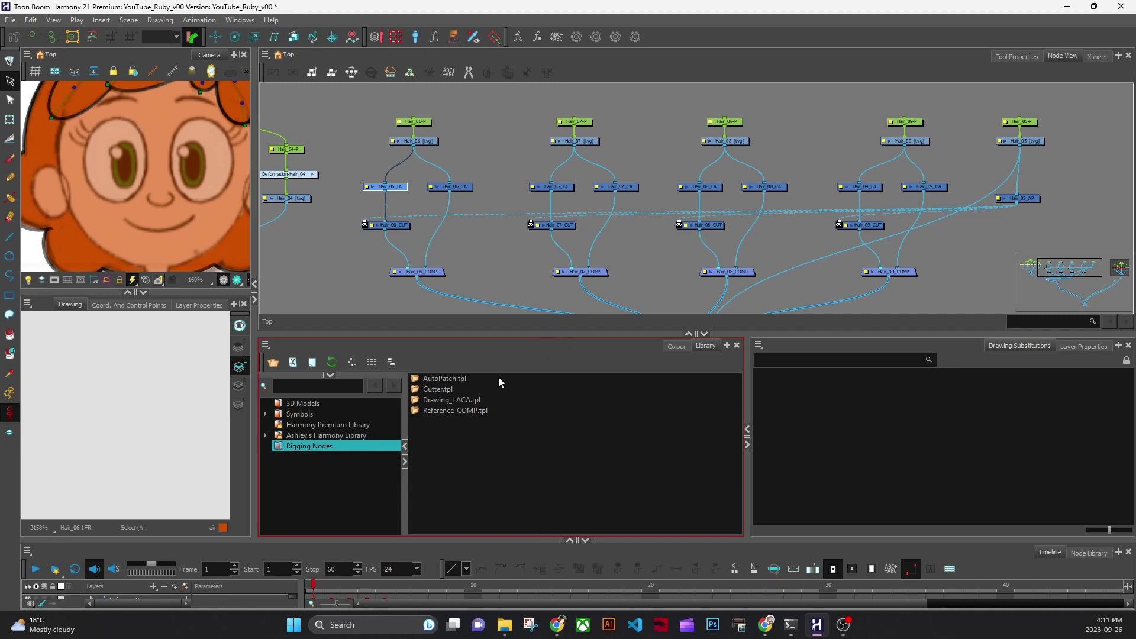
{"action": "left_click", "coordinate": [393, 189]}
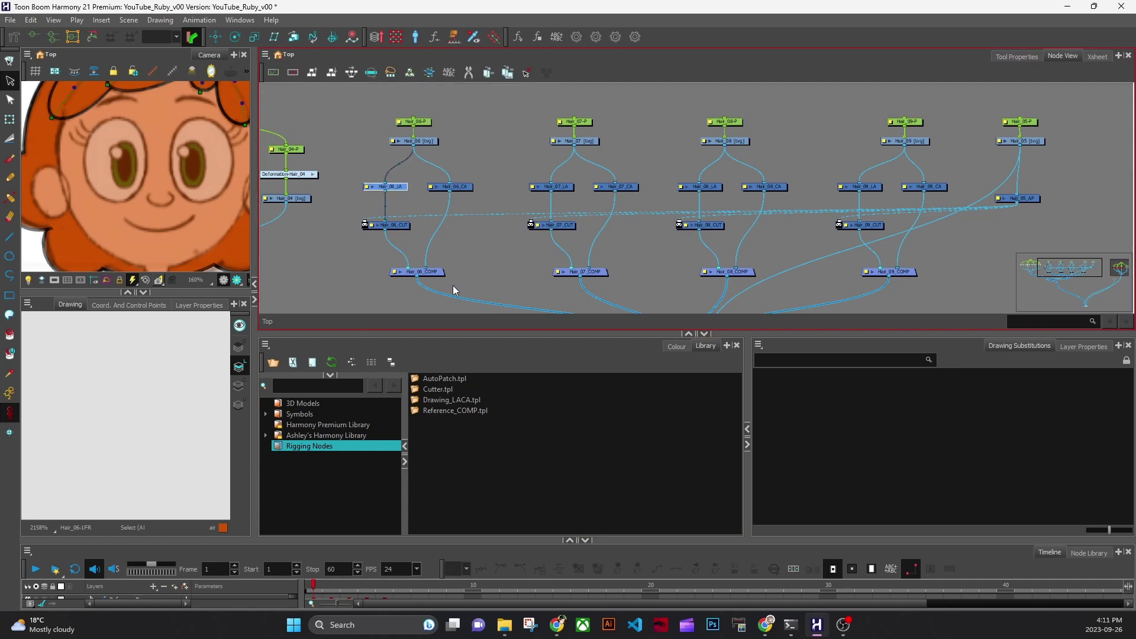
{"action": "right_click", "coordinate": [483, 491]}
{"action": "left_click", "coordinate": [586, 359]}
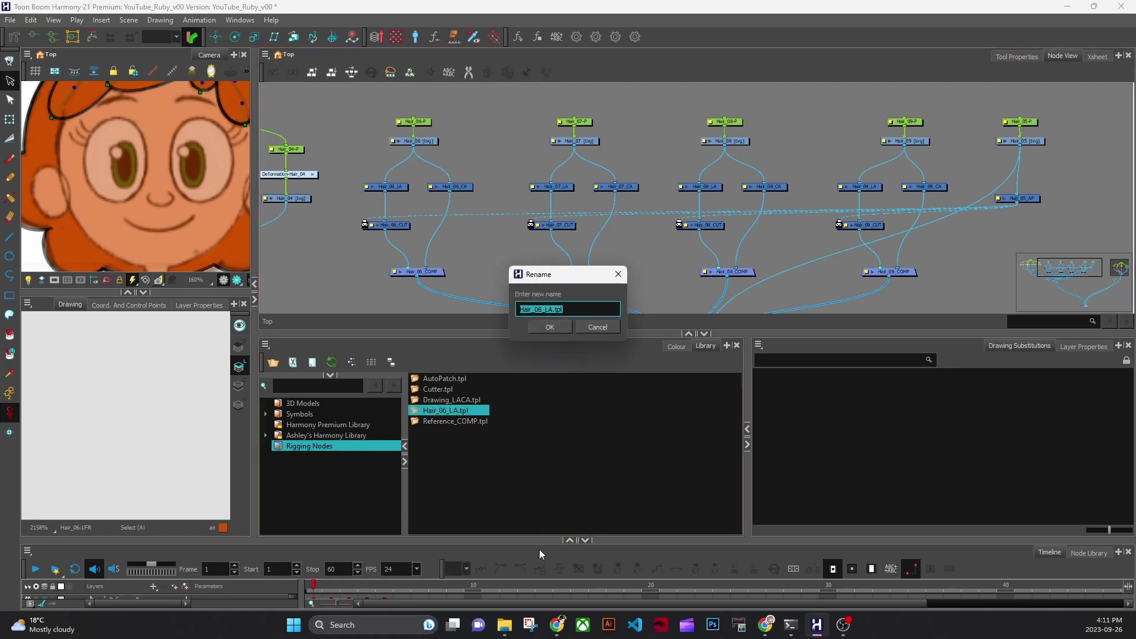
Name the new line-art template LineArt.
{"action": "key", "text": "End"}
{"action": "key", "text": "BackSpace"}
{"action": "key", "text": "BackSpace"}
{"action": "key", "text": "BackSpace"}
{"action": "key", "text": "BackSpace"}
{"action": "key", "text": "BackSpace"}
{"action": "key", "text": "BackSpace"}
{"action": "key", "text": "BackSpace"}
{"action": "key", "text": "BackSpace"}
{"action": "key", "text": "BackSpace"}
{"action": "key", "text": "BackSpace"}
{"action": "type", "text": "LineArt"}
{"action": "key", "text": "BackSpace"}
{"action": "key", "text": "BackSpace"}
{"action": "type", "text": "rt"}
{"action": "key", "text": "Return"}
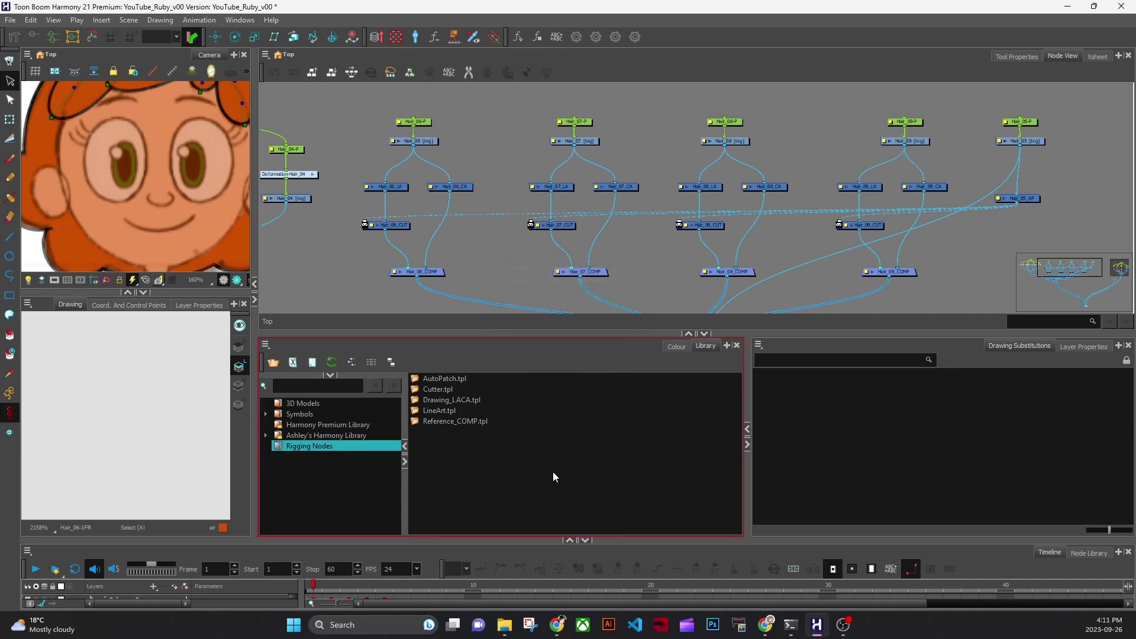
Save the Hair_06_CA node as a Rigging Nodes library template named ColoiurArt.
{"action": "left_click", "coordinate": [456, 187]}
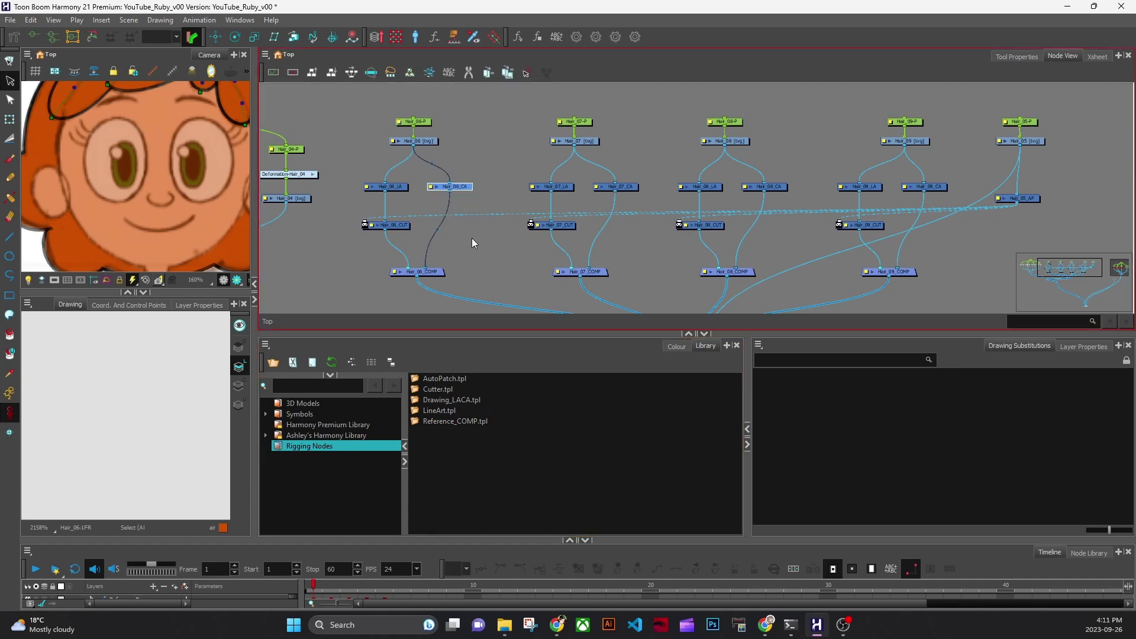
{"action": "left_click", "coordinate": [522, 457]}
{"action": "right_click", "coordinate": [522, 457]}
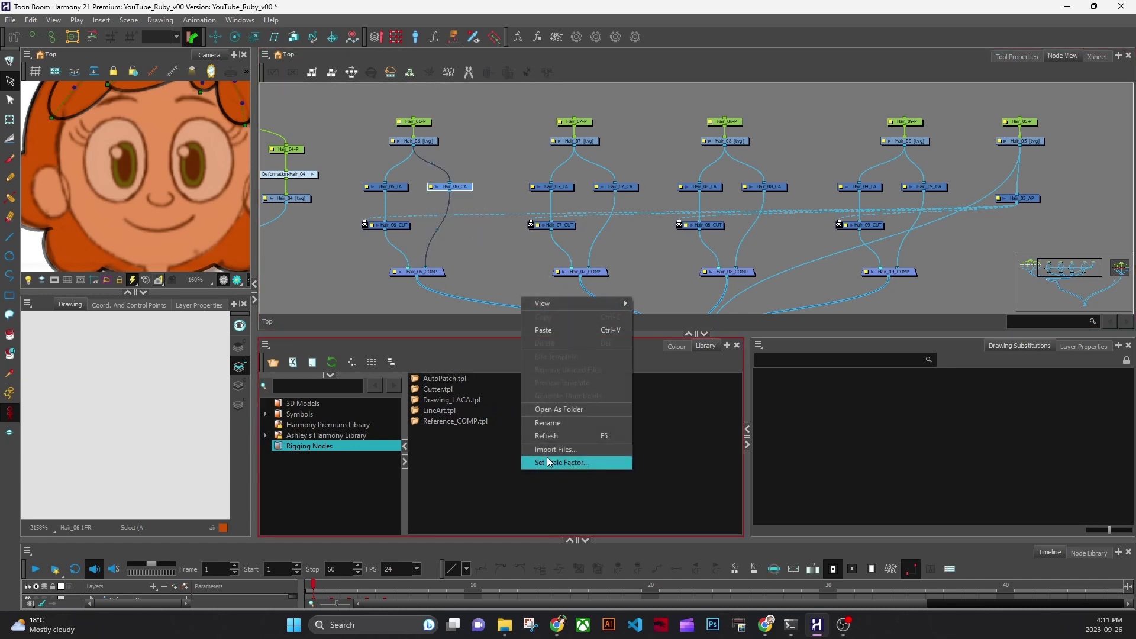
{"action": "left_click", "coordinate": [564, 332]}
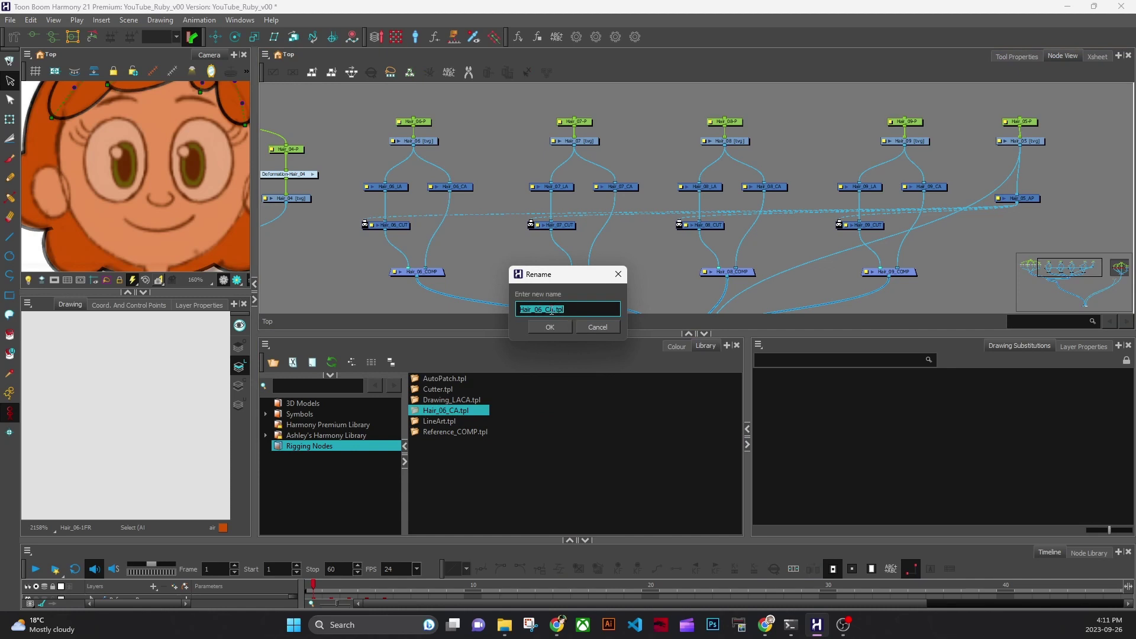
{"action": "left_click_drag", "start_coordinate": [555, 310], "coordinate": [432, 368]}
{"action": "type", "text": "ColoiurArt"}
{"action": "key", "text": "Return"}
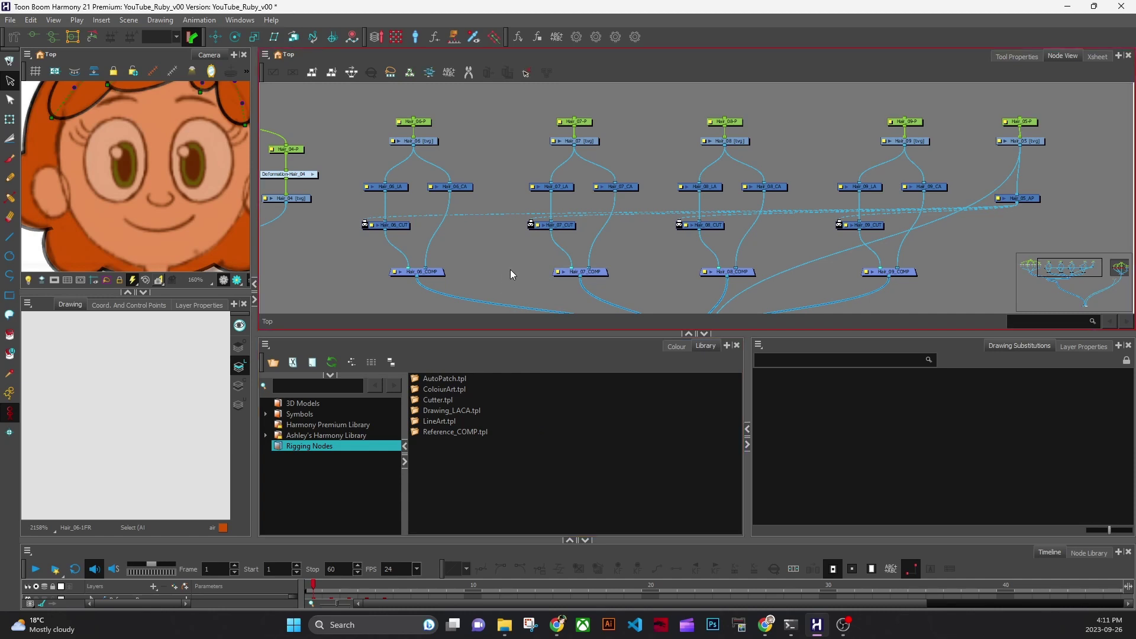
Correct the spelling of the new colour-art template's name to ColourArt.
{"action": "left_click", "coordinate": [447, 389]}
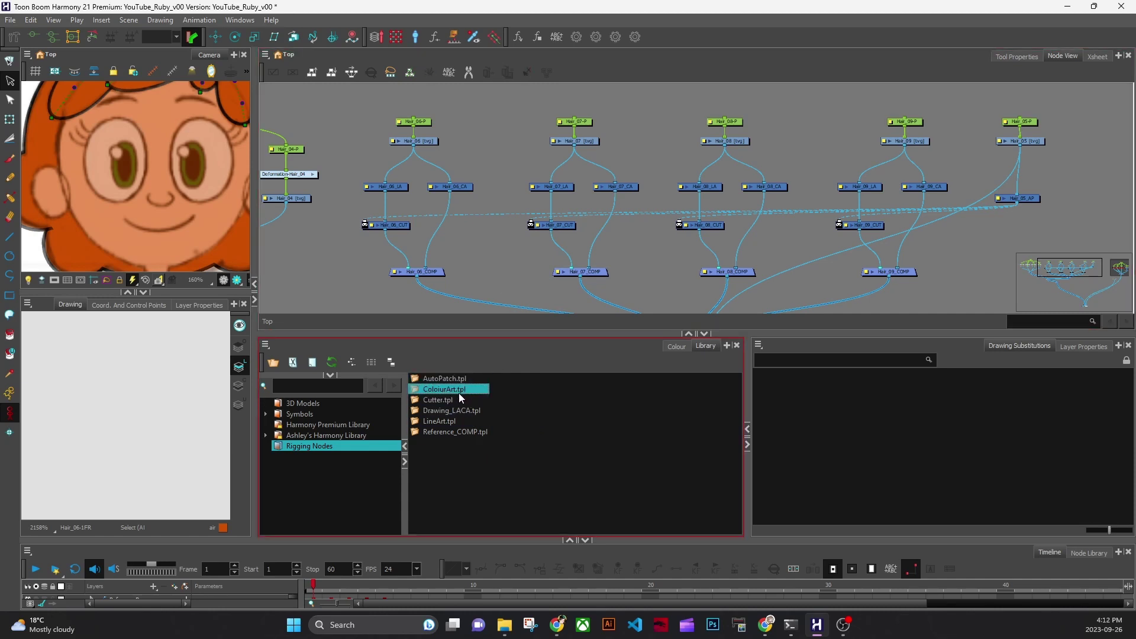
{"action": "right_click", "coordinate": [461, 388]}
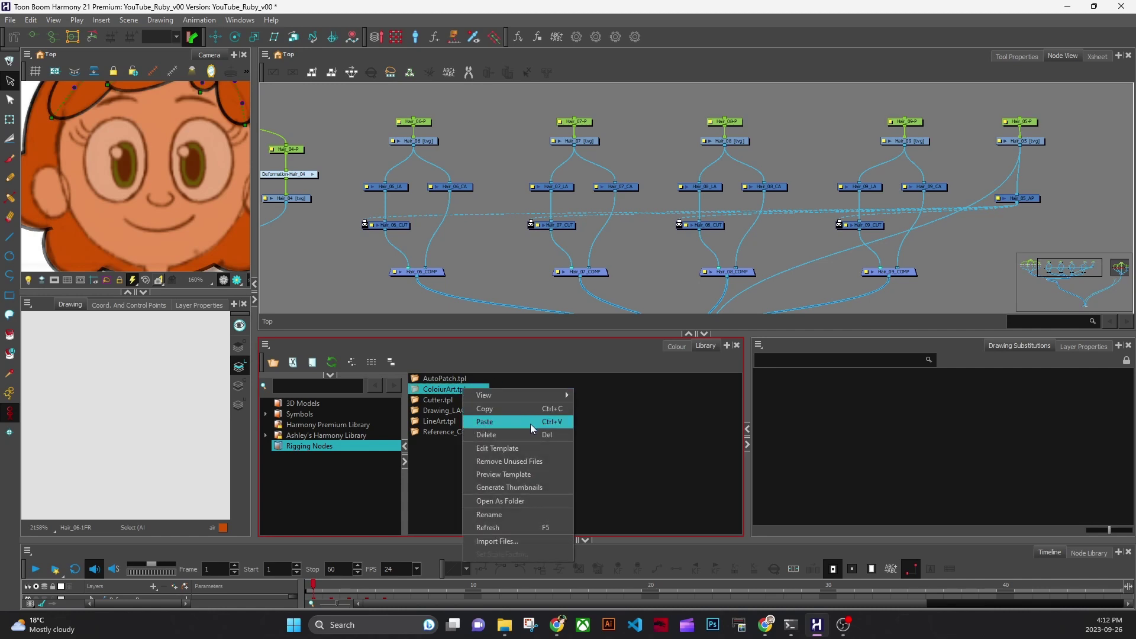
{"action": "left_click", "coordinate": [510, 515]}
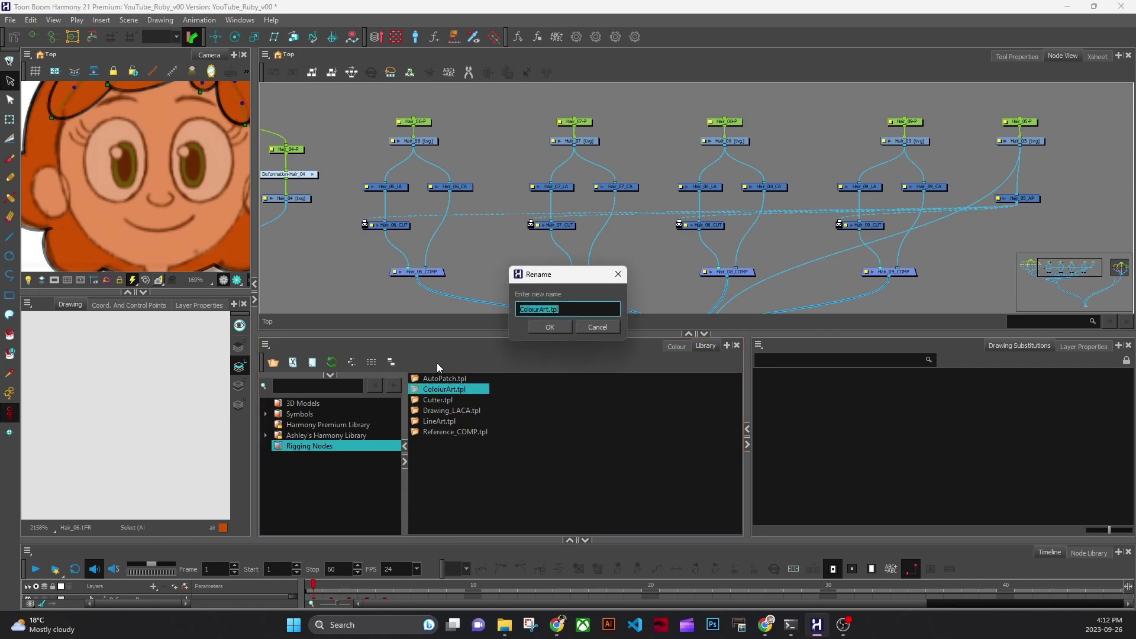
{"action": "left_click", "coordinate": [549, 311]}
{"action": "left_click", "coordinate": [562, 329]}
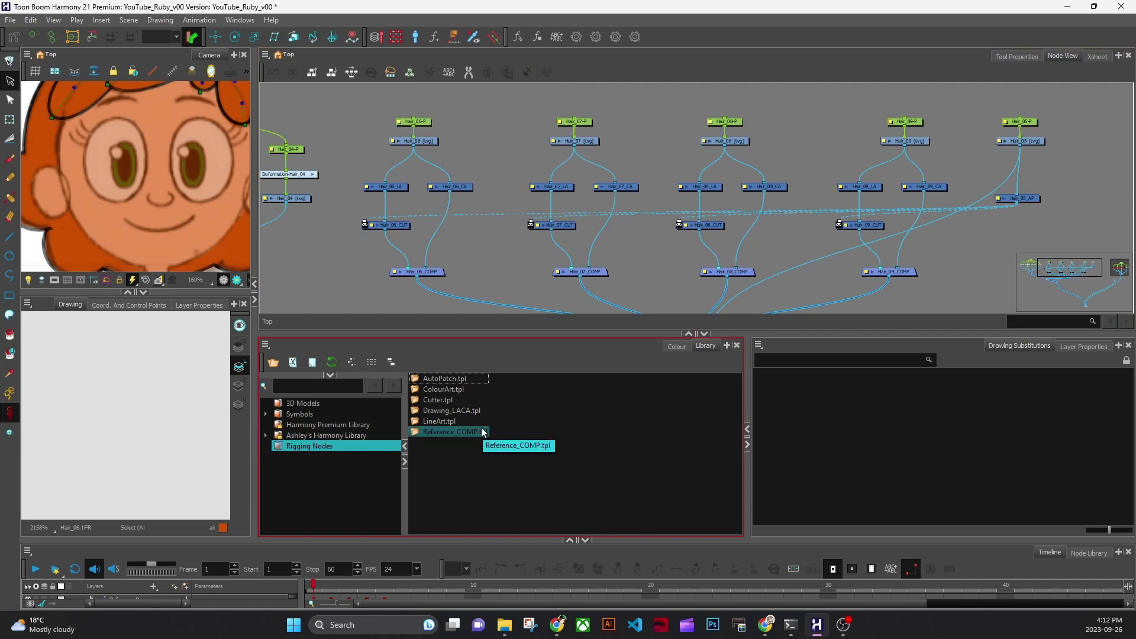
Enlarge the Camera view by widening its column and shrinking the Drawing view below it.
{"action": "scroll", "coordinate": [595, 274], "scroll_direction": "down", "scroll_amount": 3}
{"action": "left_click_drag", "start_coordinate": [560, 299], "coordinate": [586, 294]}
{"action": "left_click_drag", "start_coordinate": [255, 317], "coordinate": [528, 324]}
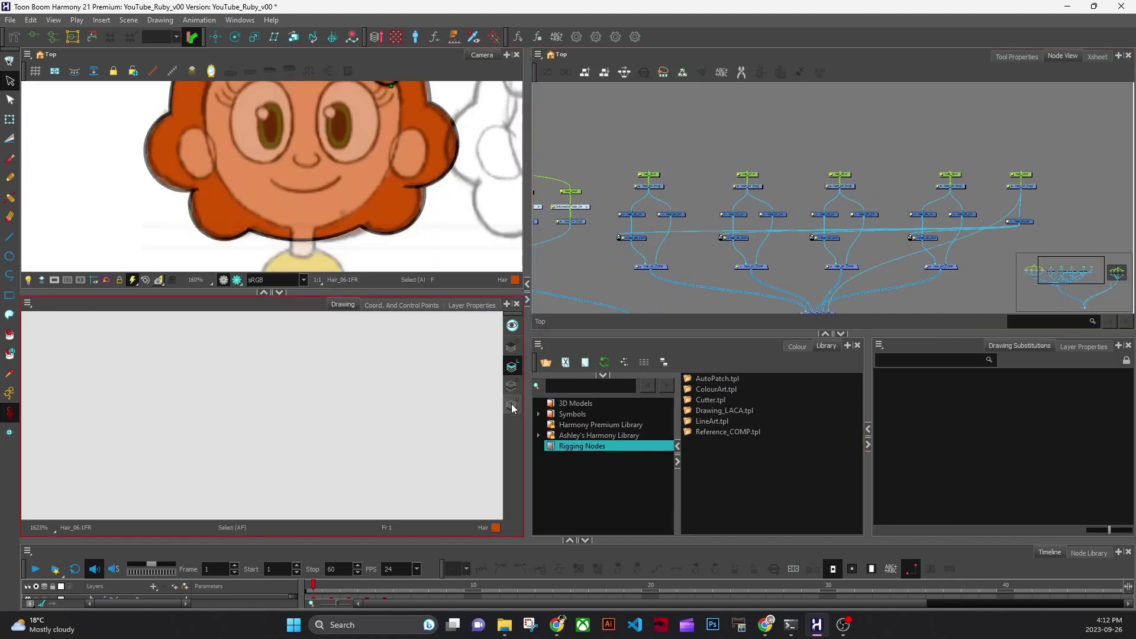
{"action": "left_click_drag", "start_coordinate": [438, 292], "coordinate": [438, 376]}
{"action": "left_click_drag", "start_coordinate": [452, 253], "coordinate": [434, 282]}
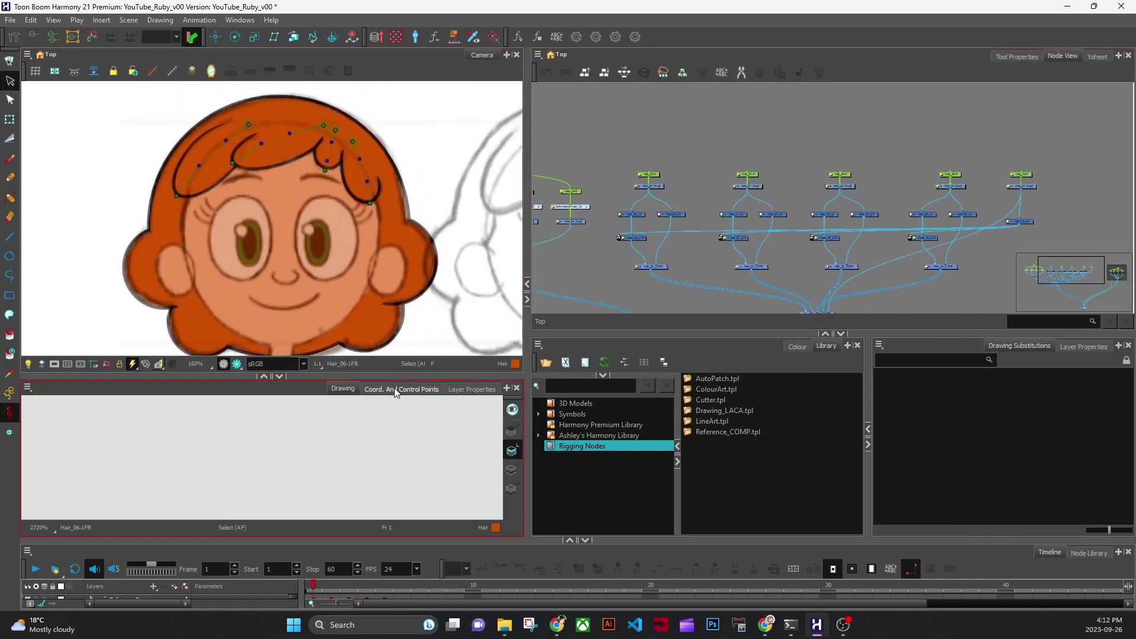
{"action": "left_click_drag", "start_coordinate": [397, 379], "coordinate": [398, 439]}
Add one shared parent peg to the Hair_05-P through Hair_09-P pegs and place it centrally above them.
{"action": "mouse_move", "coordinate": [797, 298]}
{"action": "left_mouse_down"}
{"action": "mouse_move", "coordinate": [845, 291]}
{"action": "mouse_move", "coordinate": [763, 296]}
{"action": "left_mouse_up"}
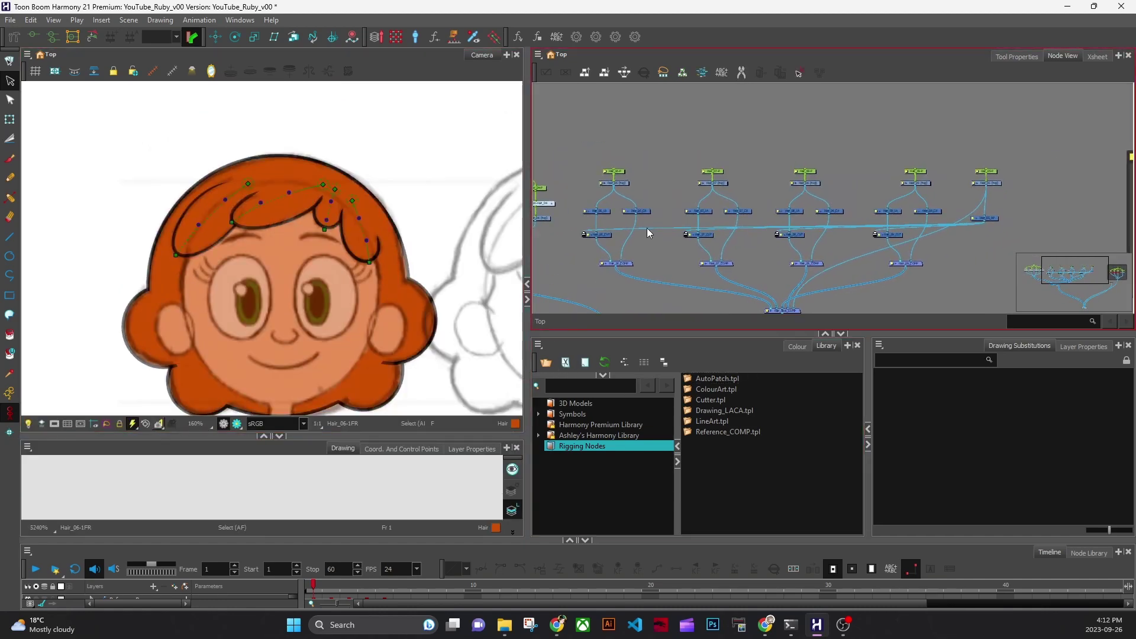
{"action": "left_click_drag", "start_coordinate": [945, 274], "coordinate": [944, 299]}
{"action": "scroll", "coordinate": [653, 205], "scroll_direction": "up", "scroll_amount": 1}
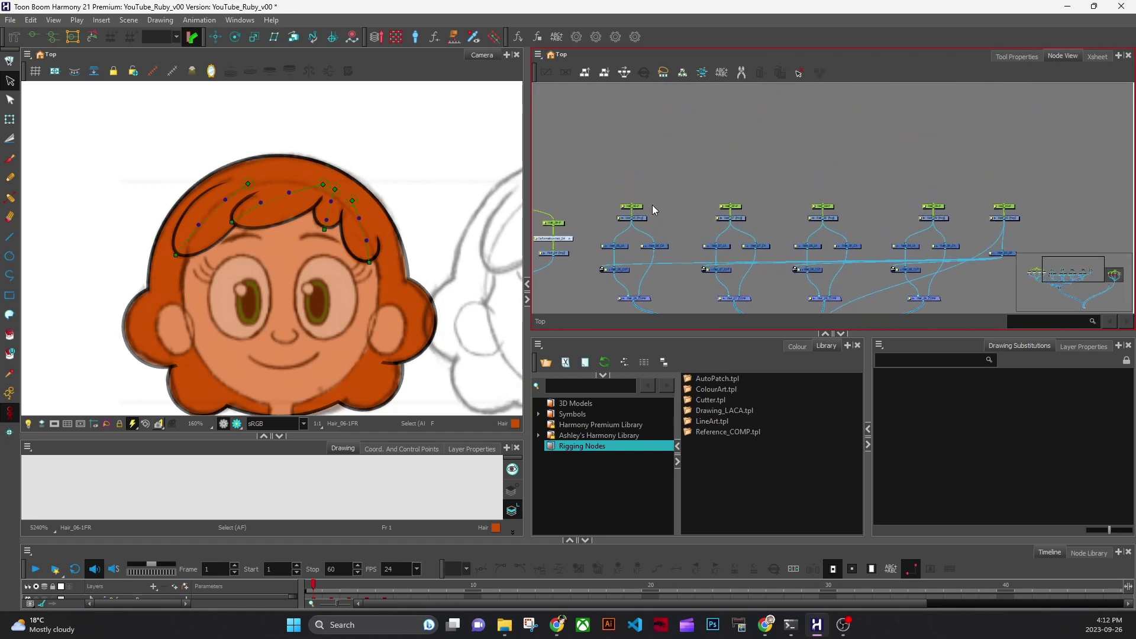
{"action": "left_click_drag", "start_coordinate": [603, 164], "coordinate": [1038, 208]}
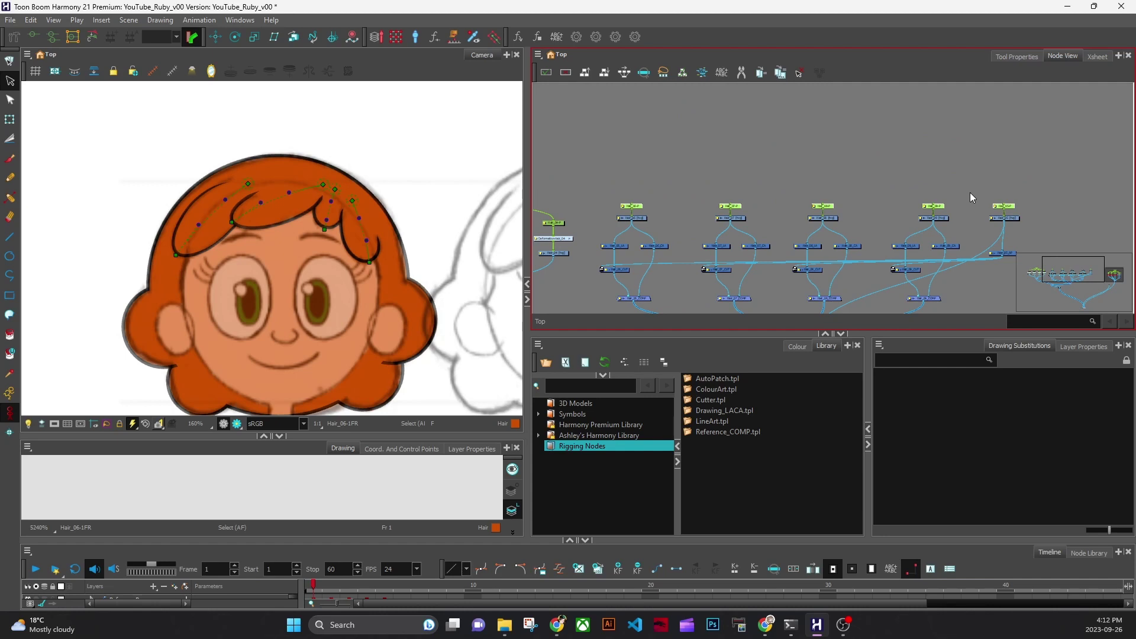
{"action": "key", "text": "ctrl+p"}
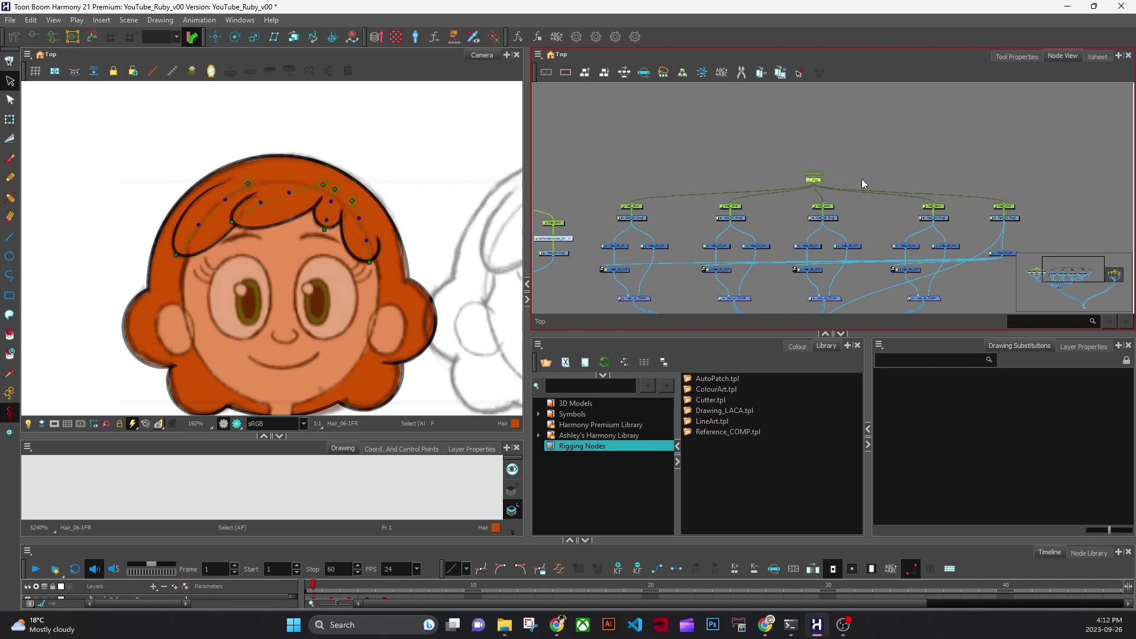
{"action": "scroll", "coordinate": [859, 180], "scroll_direction": "up", "scroll_amount": 5}
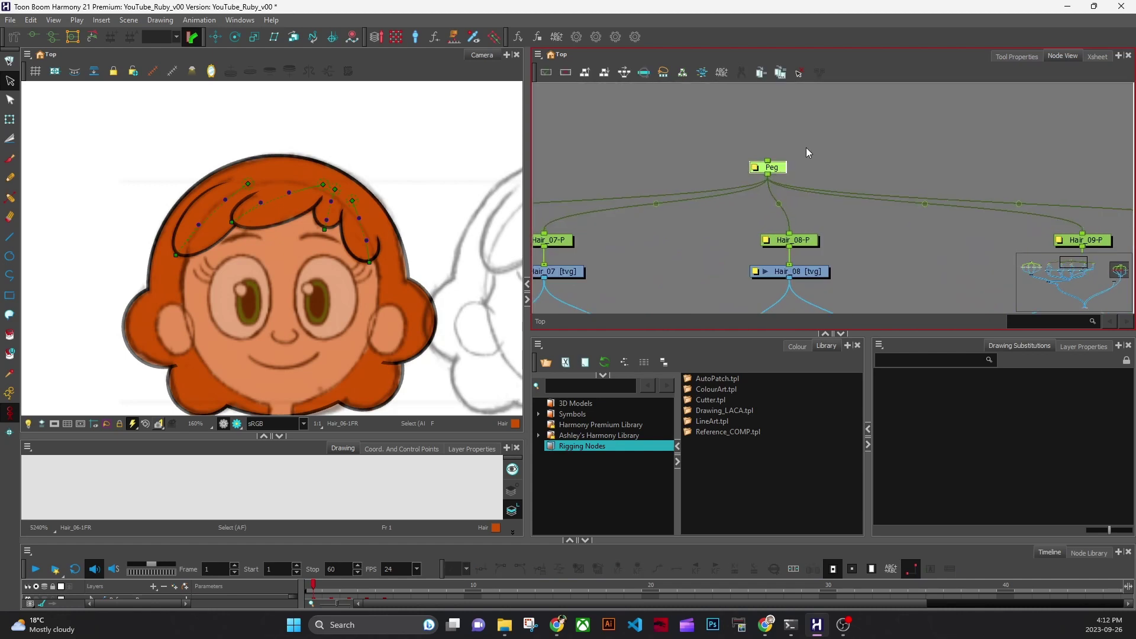
{"action": "left_click_drag", "start_coordinate": [782, 169], "coordinate": [806, 131]}
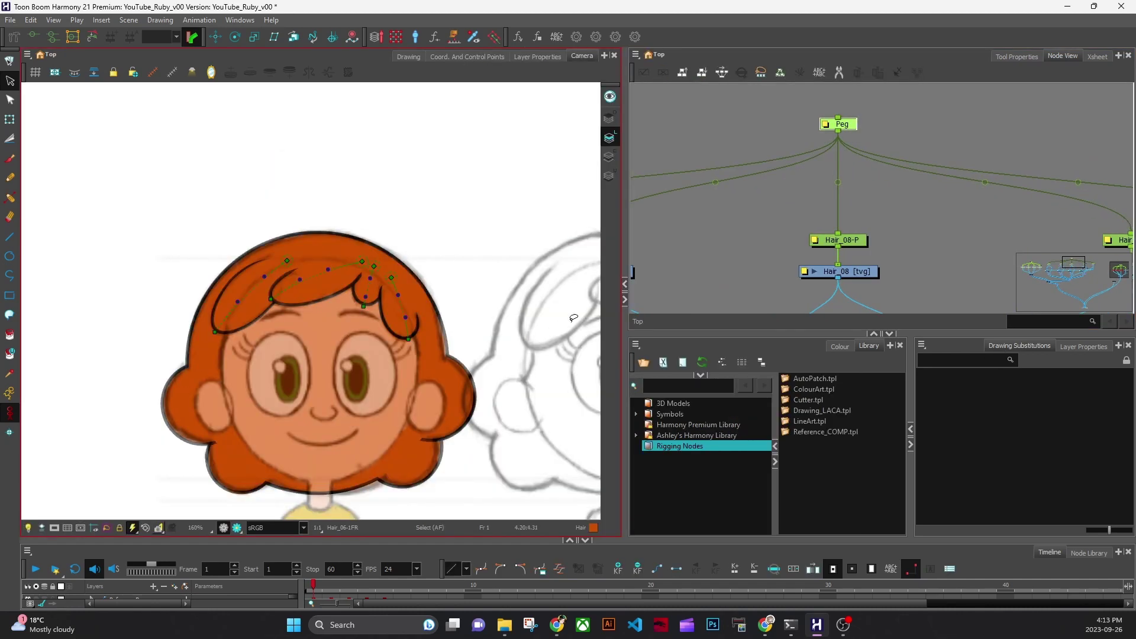
Rename the new parent peg Hair_BK-P in its layer properties.
{"action": "left_click", "coordinate": [538, 56]}
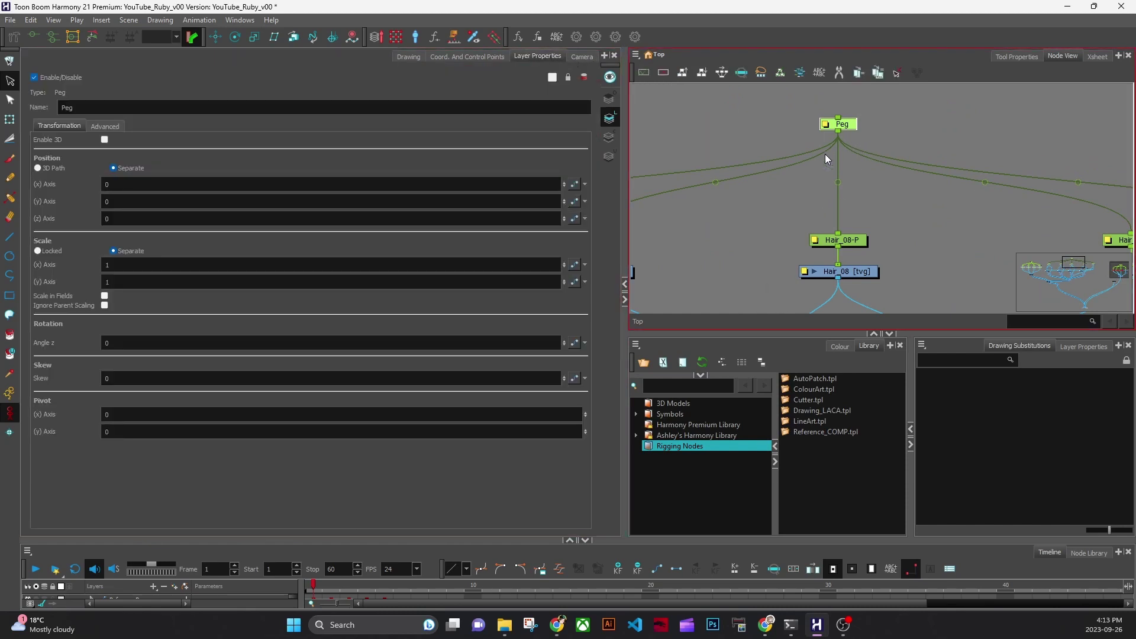
{"action": "left_click_drag", "start_coordinate": [86, 108], "coordinate": [24, 93]}
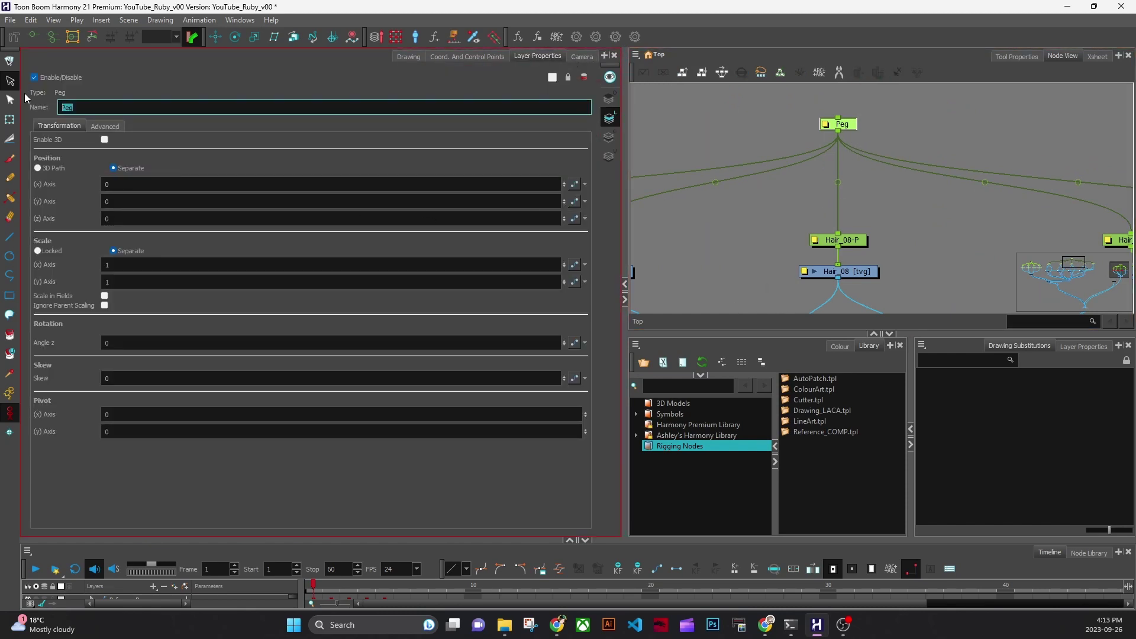
{"action": "type", "text": "Hair_BK-p"}
{"action": "key", "text": "Return"}
{"action": "left_click_drag", "start_coordinate": [620, 315], "coordinate": [566, 315]}
{"action": "scroll", "coordinate": [723, 278], "scroll_direction": "down", "scroll_amount": 4}
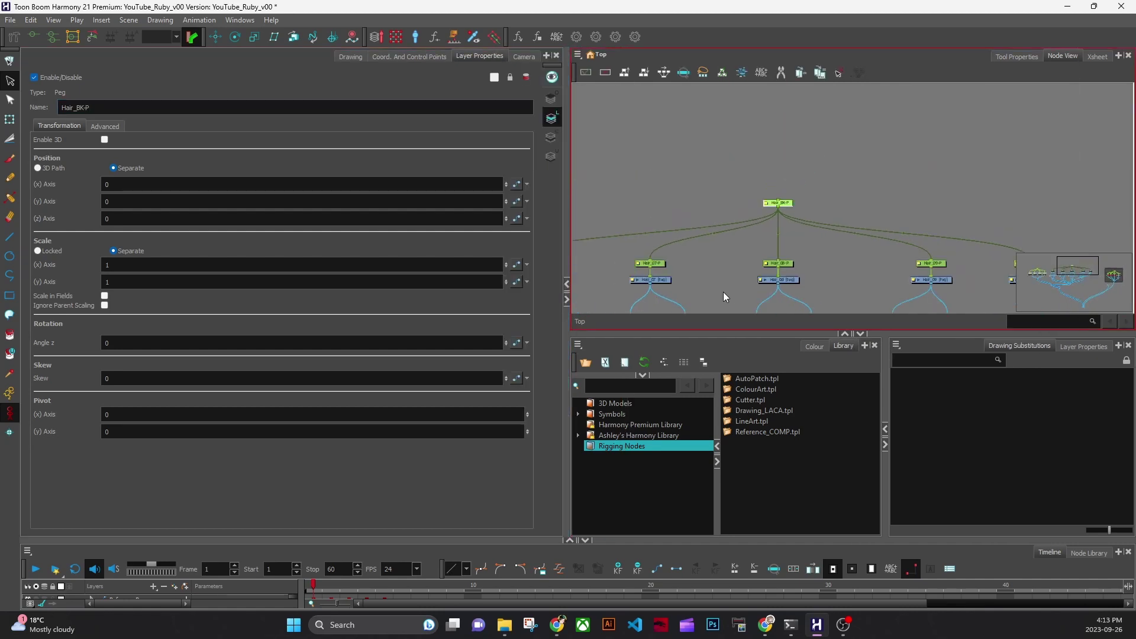
Bring back the Camera view and use the Rotate tool to place the Hair_BK-P pivot mid-face between the eyes.
{"action": "left_click", "coordinate": [525, 57]}
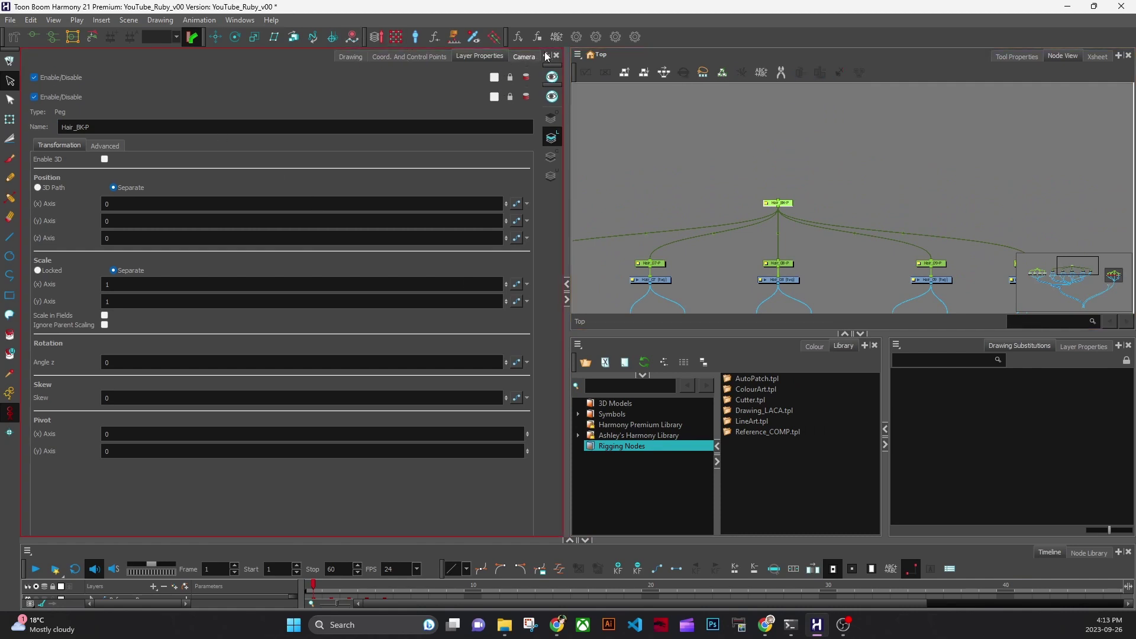
{"action": "left_click", "coordinate": [523, 56]}
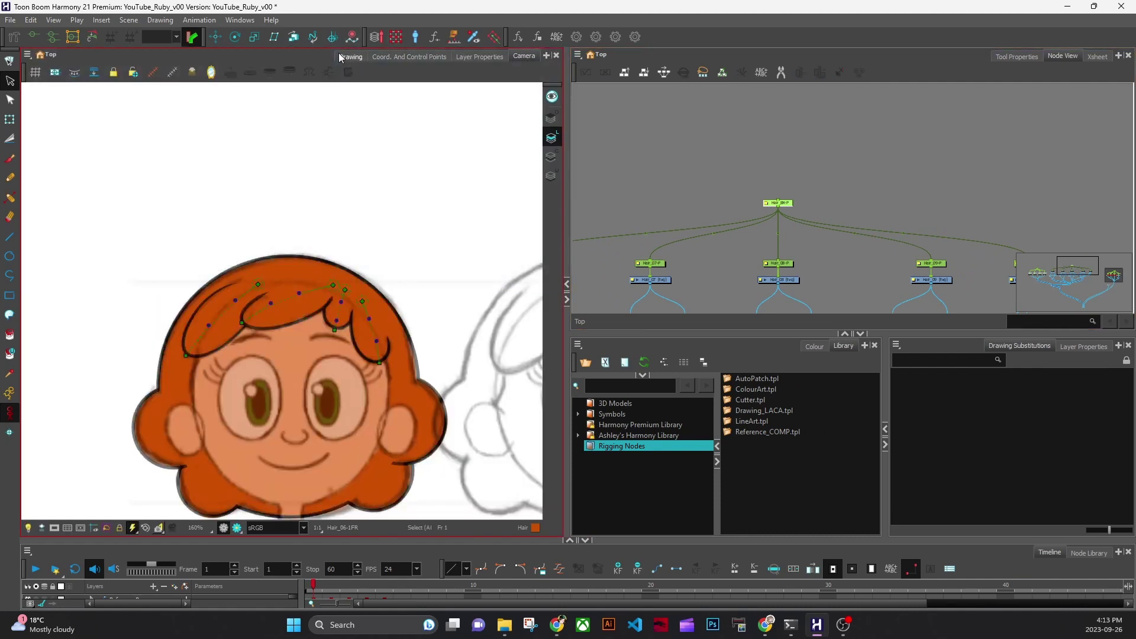
{"action": "mouse_move", "coordinate": [339, 56]}
{"action": "left_mouse_down"}
{"action": "mouse_move", "coordinate": [328, 53]}
{"action": "mouse_move", "coordinate": [352, 54]}
{"action": "left_mouse_up"}
{"action": "mouse_move", "coordinate": [342, 56]}
{"action": "left_mouse_down"}
{"action": "mouse_move", "coordinate": [323, 53]}
{"action": "mouse_move", "coordinate": [351, 55]}
{"action": "left_mouse_up"}
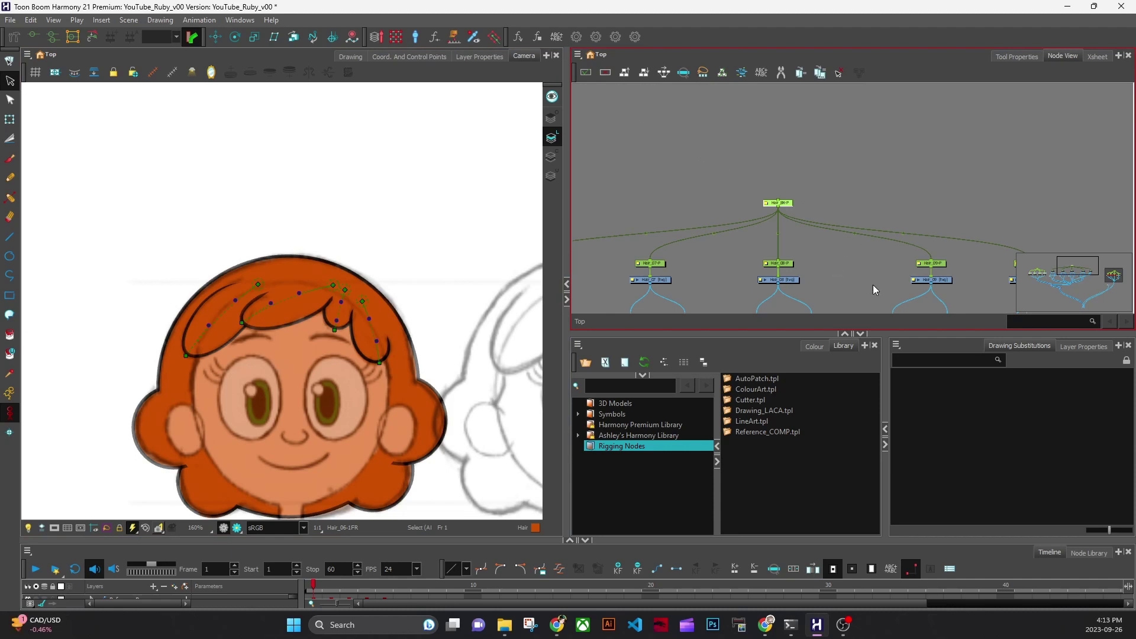
{"action": "left_click_drag", "start_coordinate": [852, 284], "coordinate": [832, 259]}
{"action": "left_click_drag", "start_coordinate": [566, 335], "coordinate": [541, 339]}
{"action": "mouse_move", "coordinate": [424, 418]}
{"action": "left_mouse_down"}
{"action": "mouse_move", "coordinate": [423, 430]}
{"action": "mouse_move", "coordinate": [414, 342]}
{"action": "left_mouse_up"}
{"action": "left_click_drag", "start_coordinate": [795, 255], "coordinate": [860, 193]}
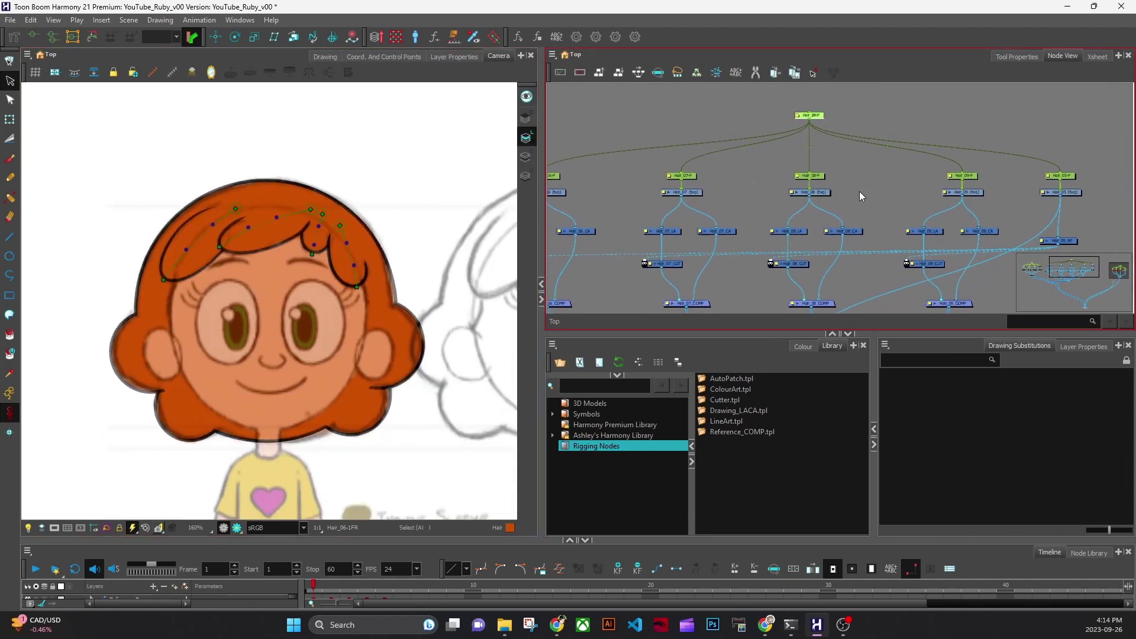
{"action": "left_click", "coordinate": [236, 38]}
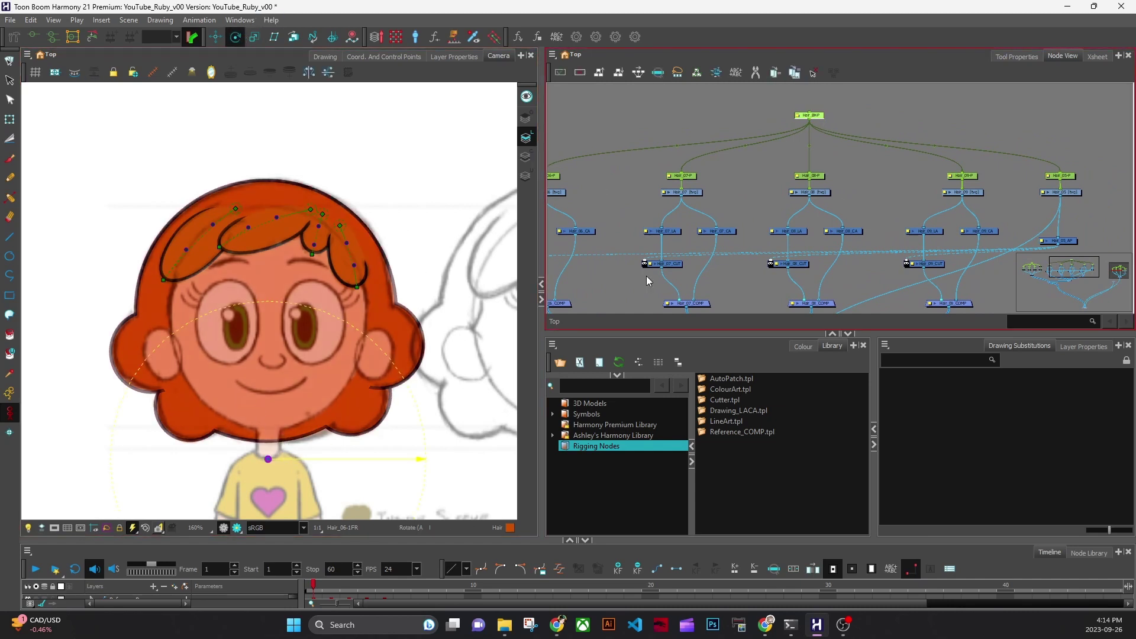
{"action": "left_click_drag", "start_coordinate": [268, 460], "coordinate": [269, 301]}
Place the Hair_06-P pivot inside the left ear-level curl and the Hair_07-P pivot inside the lower-left curl.
{"action": "left_click_drag", "start_coordinate": [629, 209], "coordinate": [676, 212]}
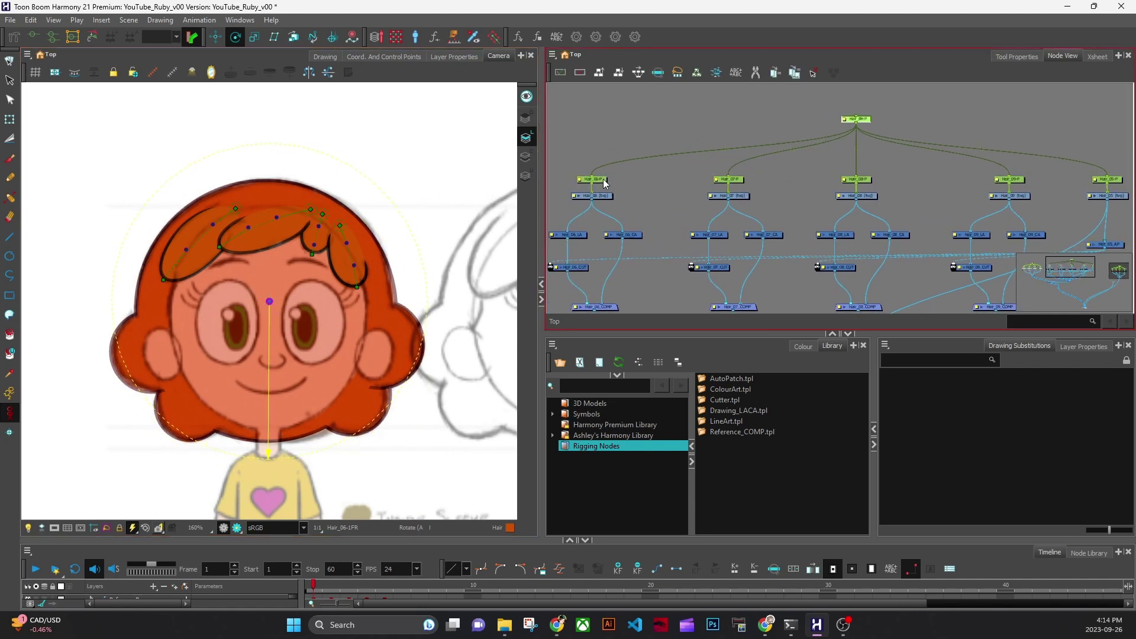
{"action": "left_click", "coordinate": [603, 179]}
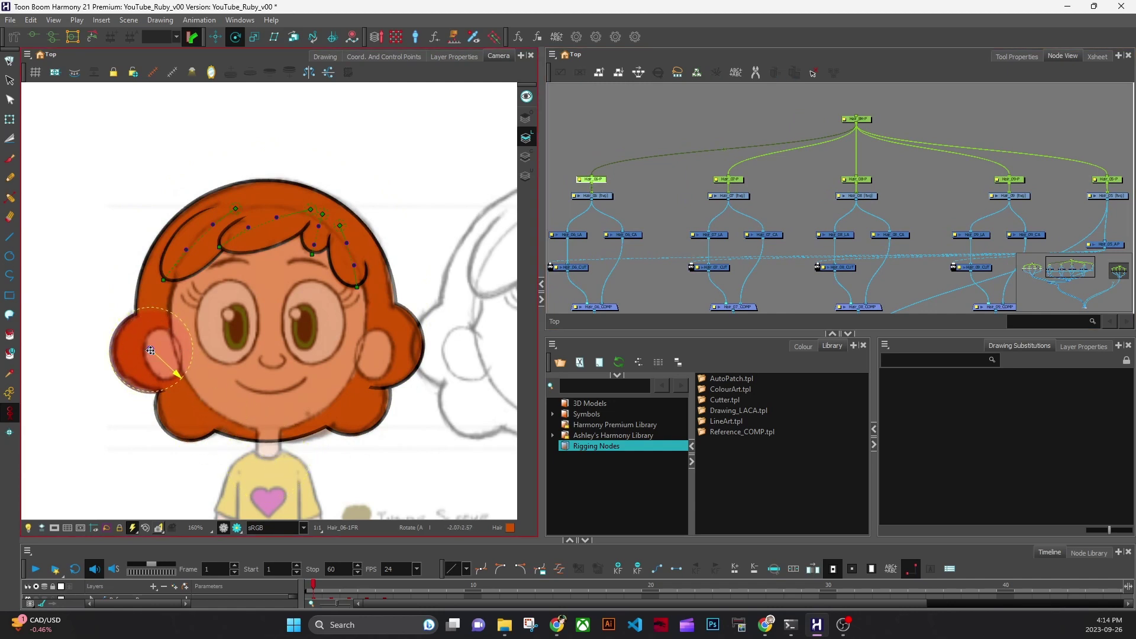
{"action": "left_click", "coordinate": [731, 180]}
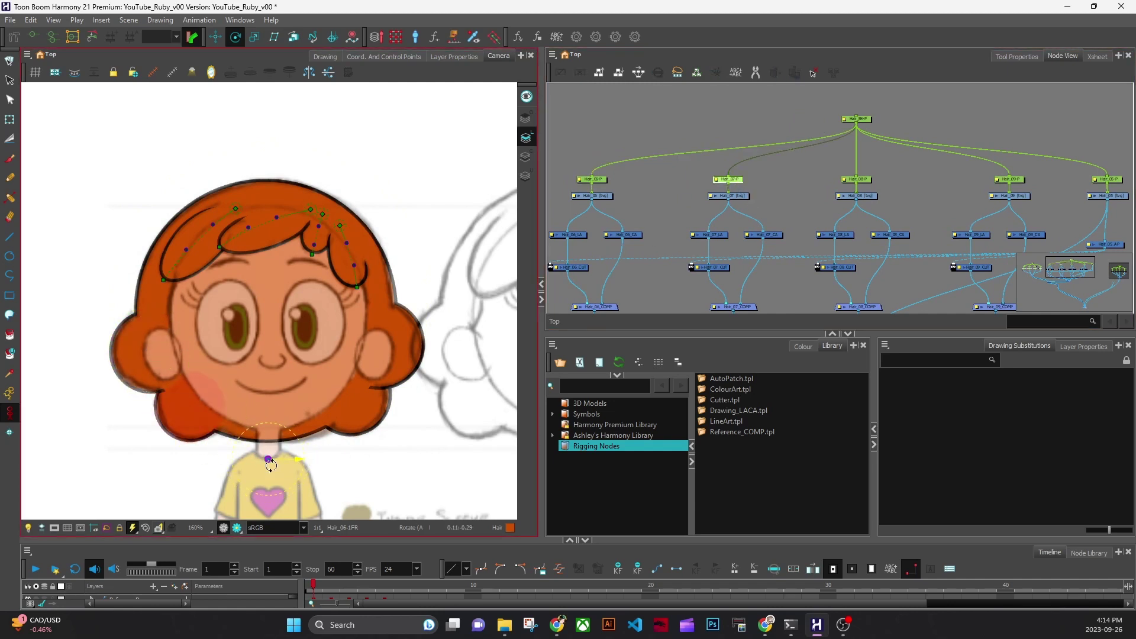
{"action": "left_click_drag", "start_coordinate": [272, 460], "coordinate": [198, 396]}
Place the Hair_08-P pivot inside the lower-right curl and the Hair_09-P pivot inside the right ear-level curl.
{"action": "left_click", "coordinate": [860, 179]}
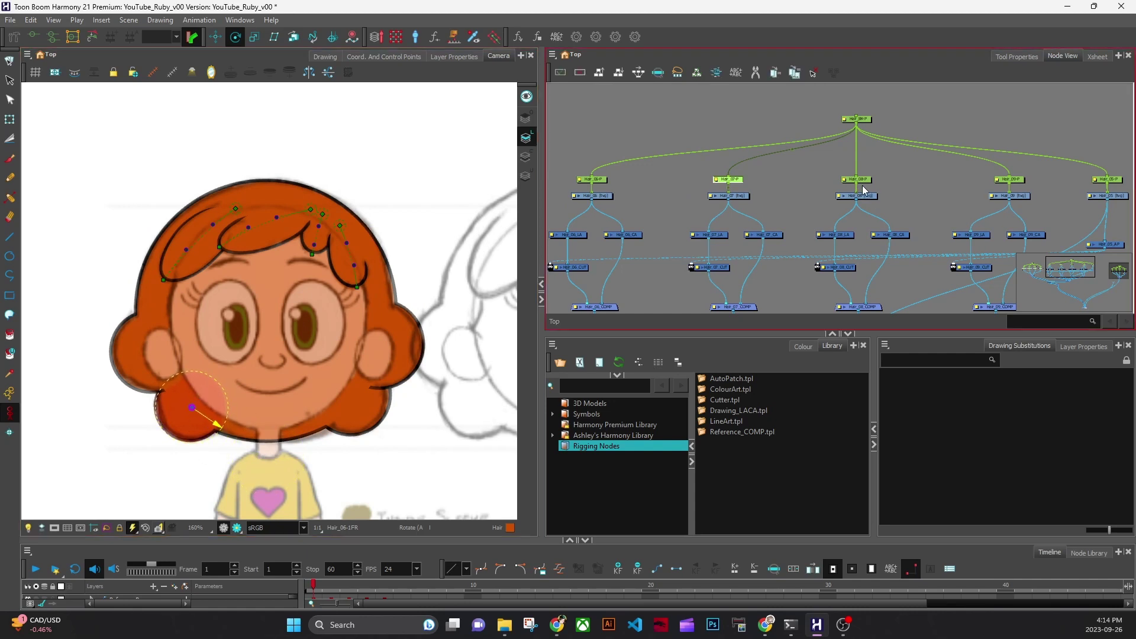
{"action": "left_click_drag", "start_coordinate": [273, 462], "coordinate": [358, 395]}
{"action": "left_click", "coordinate": [1017, 180]}
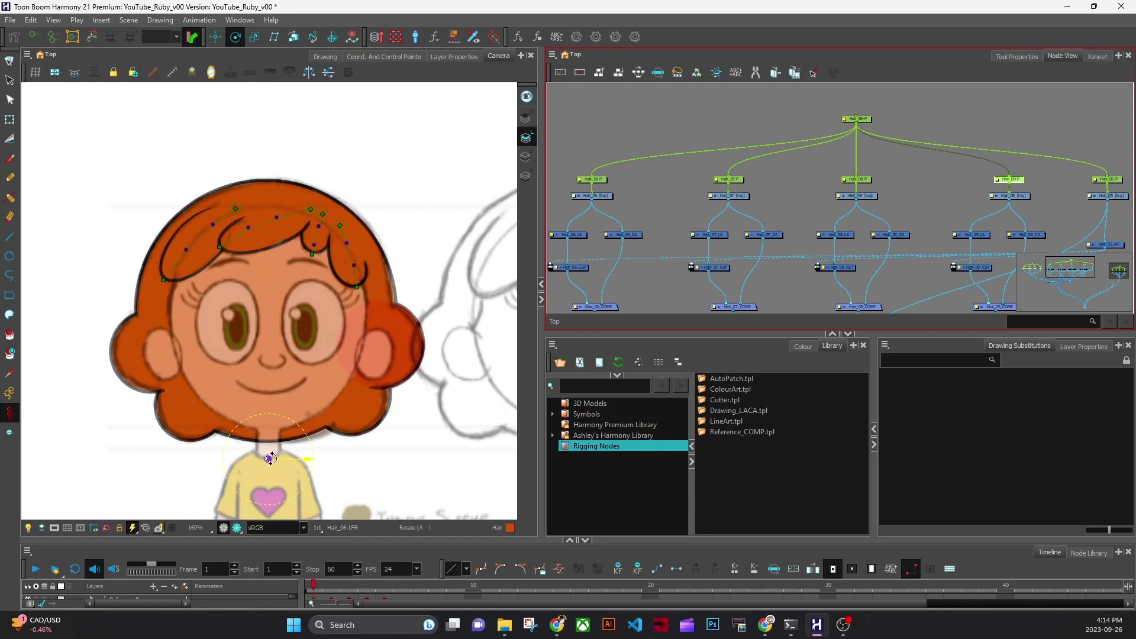
{"action": "left_click_drag", "start_coordinate": [272, 459], "coordinate": [382, 345]}
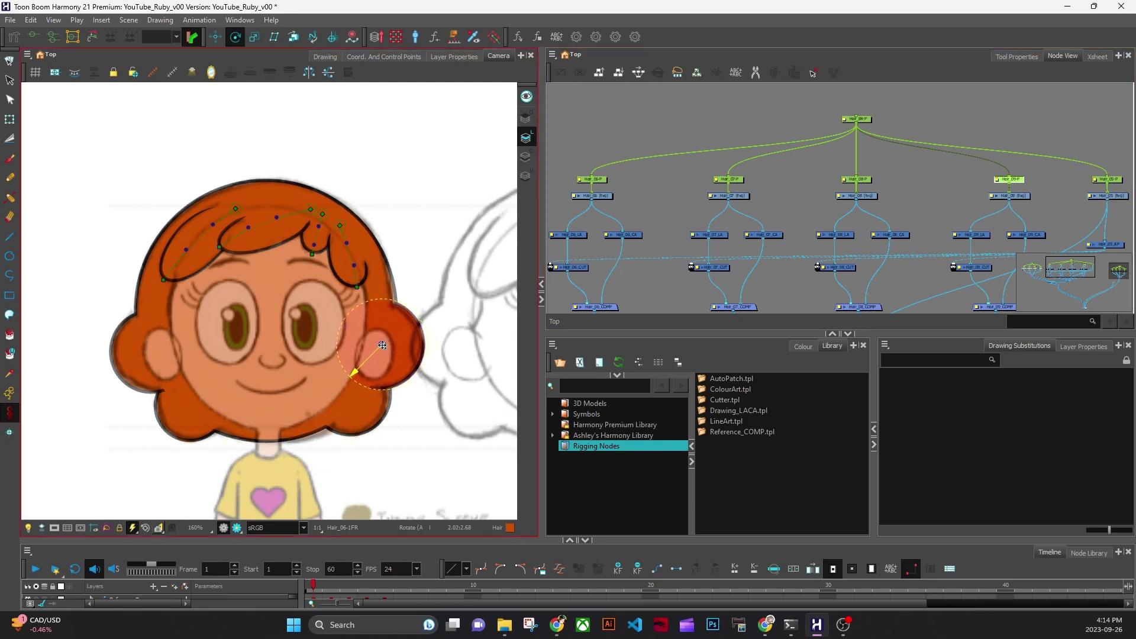
Copy the pivot X value from Hair_BK-P into Hair_05-P's layer properties, setting it to 0.0229779 E.
{"action": "left_click_drag", "start_coordinate": [878, 242], "coordinate": [694, 256]}
{"action": "left_click", "coordinate": [926, 194]}
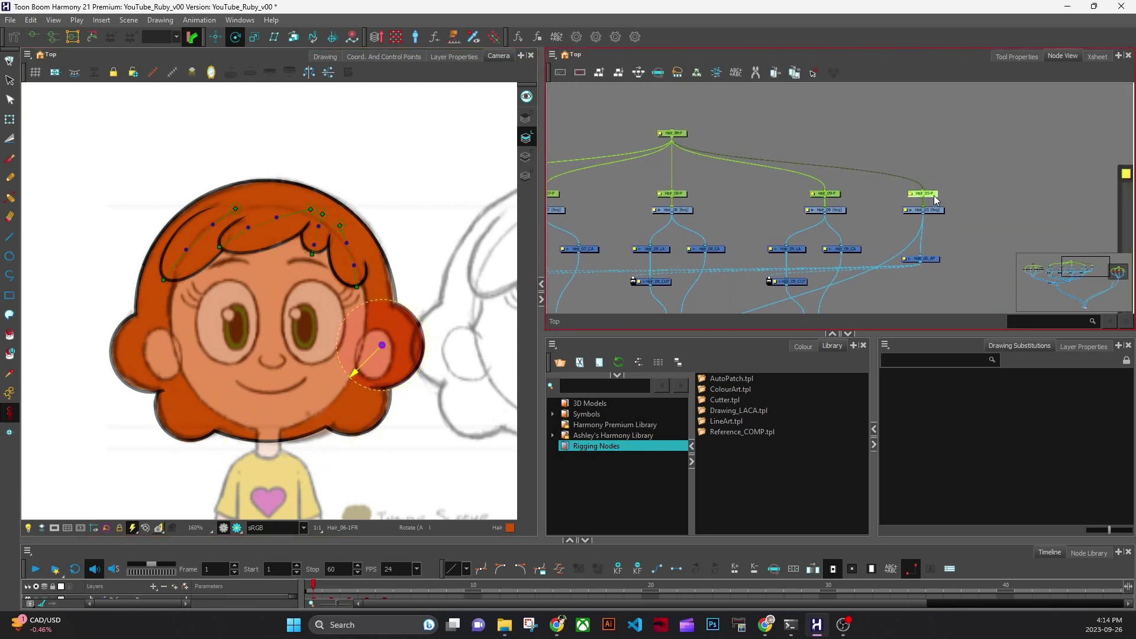
{"action": "left_click", "coordinate": [686, 133]}
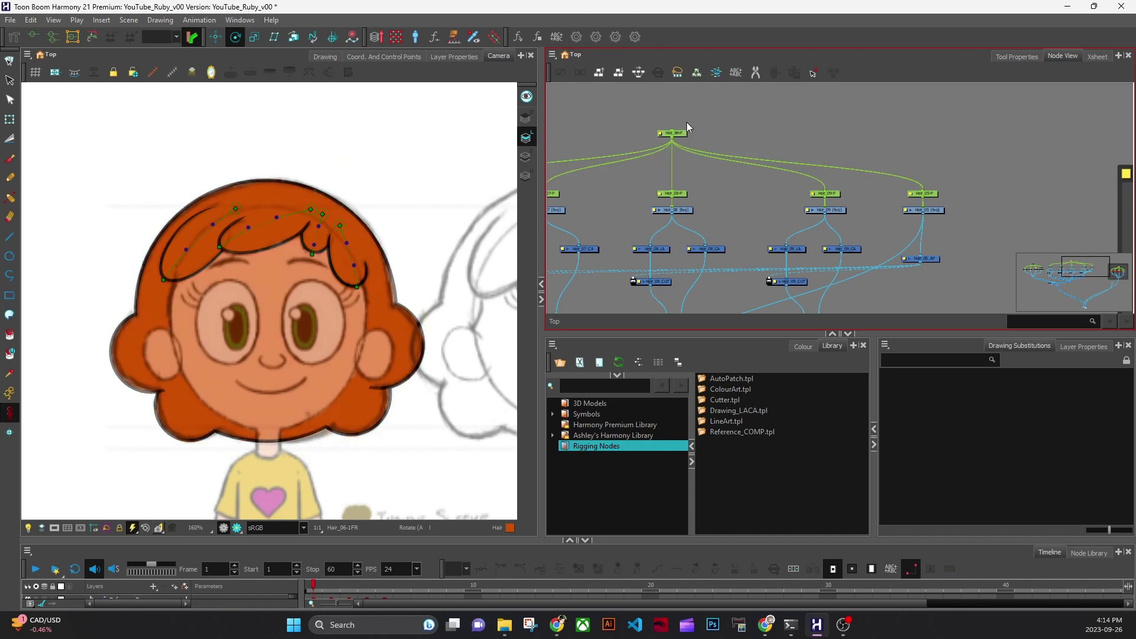
{"action": "left_click", "coordinate": [493, 53]}
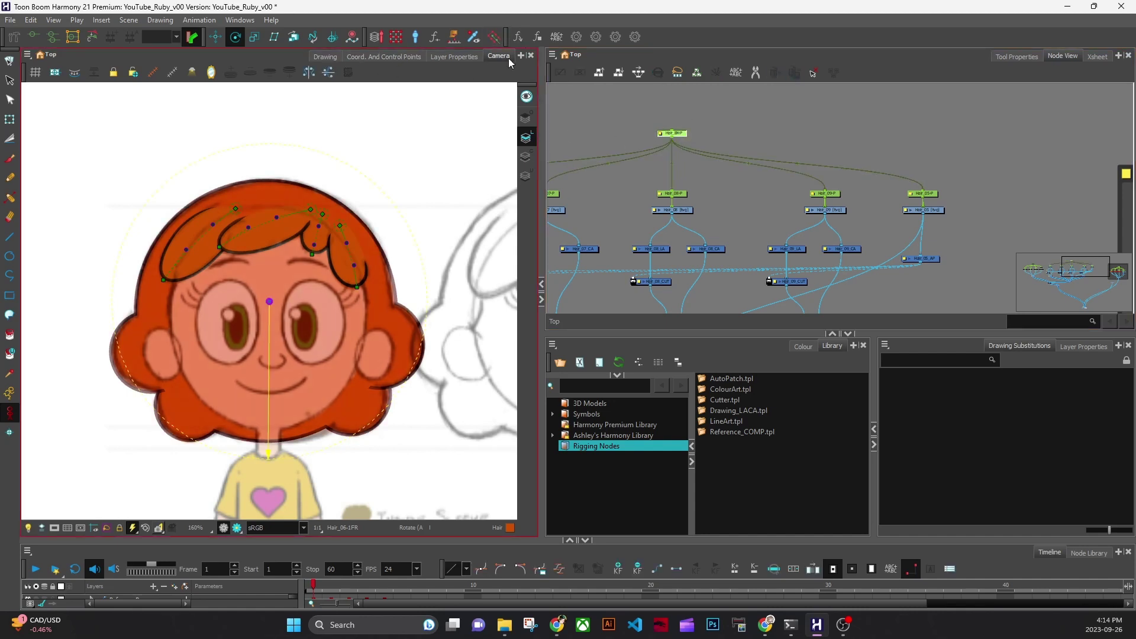
{"action": "left_click", "coordinate": [454, 56]}
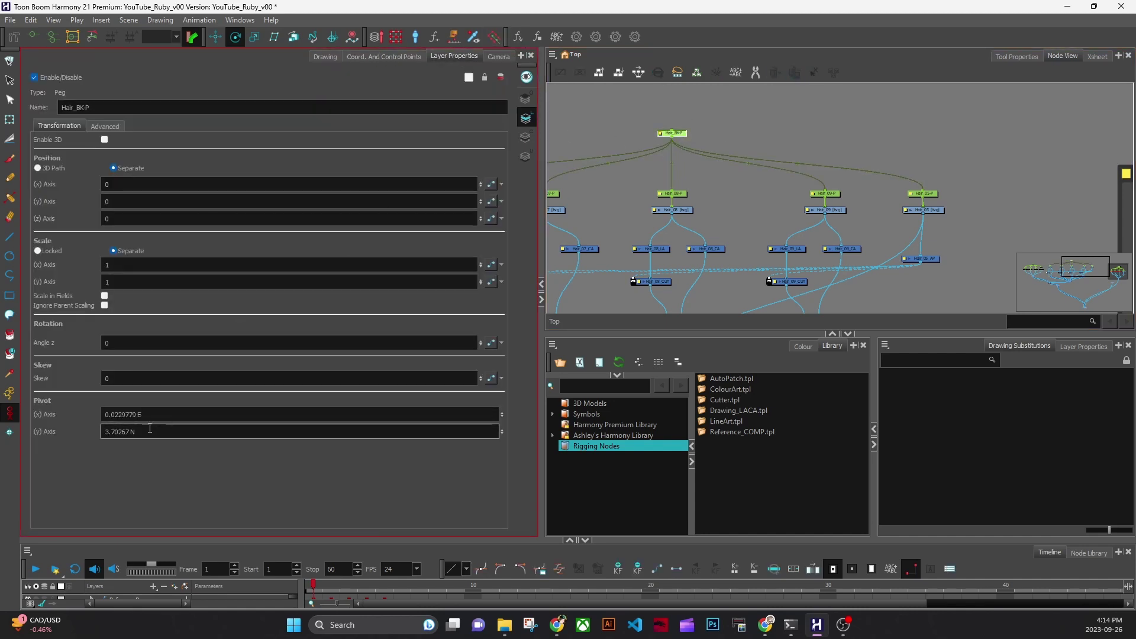
{"action": "left_click_drag", "start_coordinate": [145, 414], "coordinate": [122, 413]}
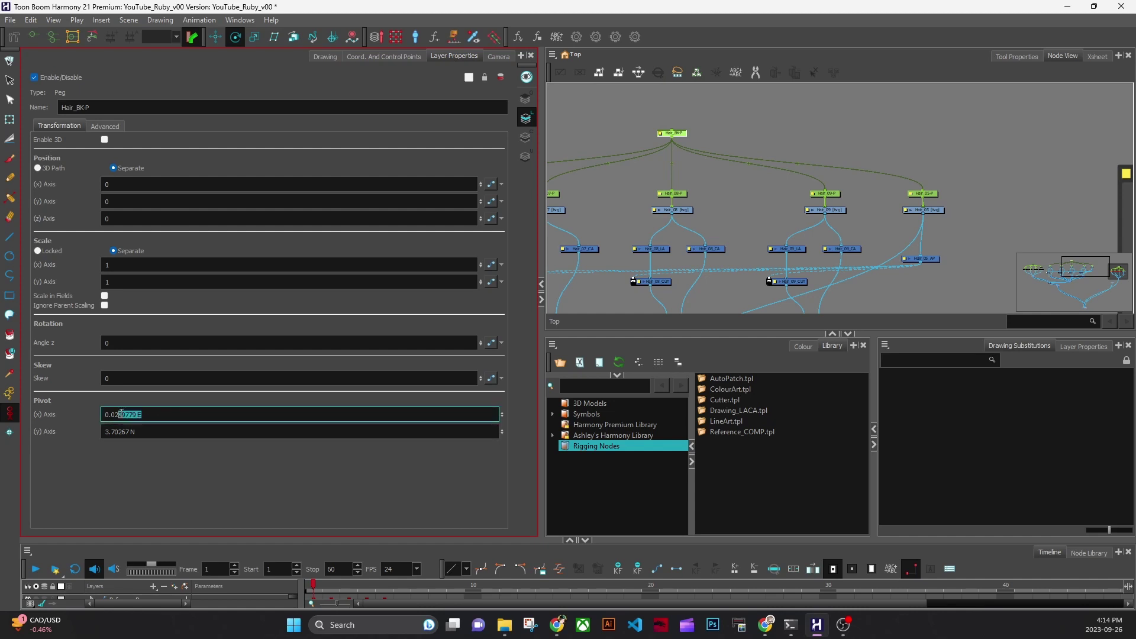
{"action": "left_click", "coordinate": [934, 195]}
{"action": "left_click_drag", "start_coordinate": [116, 415], "coordinate": [93, 390]}
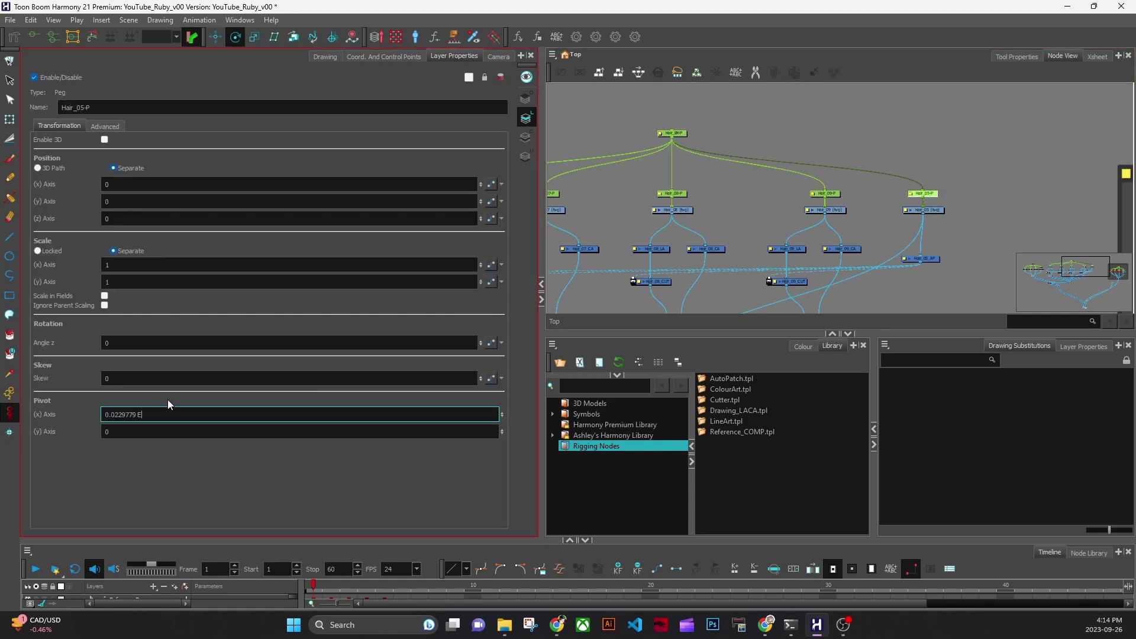
Copy the pivot Y value 3.70267 N from Hair_BK-P into Hair_05-P and check both pegs' pivots in the Camera view.
{"action": "left_click", "coordinate": [680, 132]}
{"action": "left_click", "coordinate": [109, 432]}
{"action": "key", "text": "ctrl+c"}
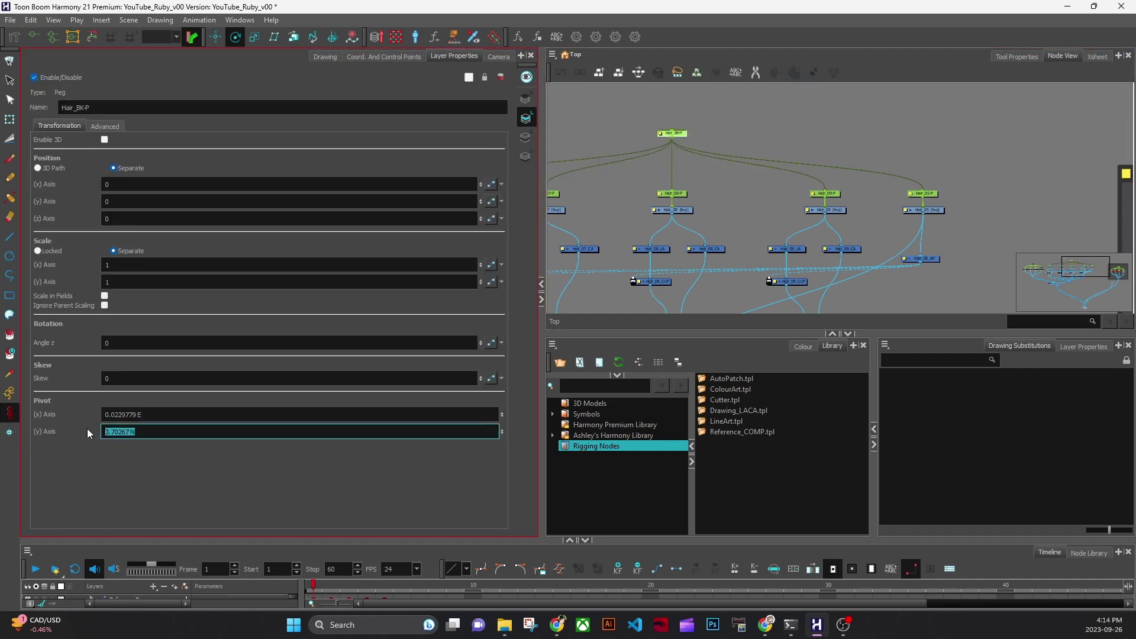
{"action": "left_click", "coordinate": [924, 194]}
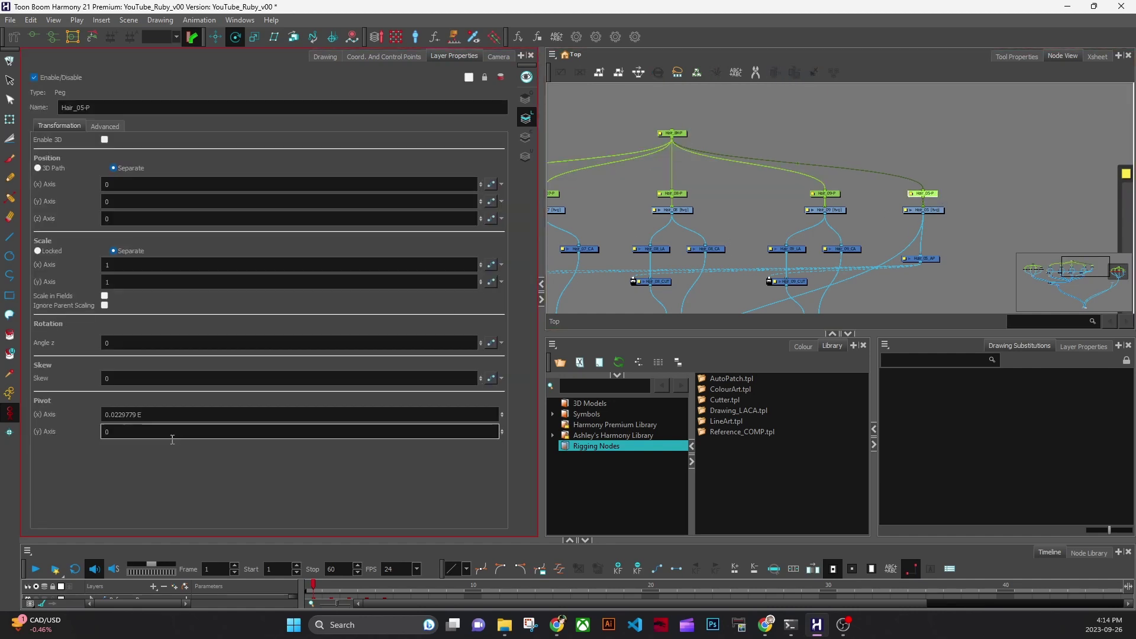
{"action": "left_click", "coordinate": [110, 432]}
{"action": "left_click_drag", "start_coordinate": [110, 438], "coordinate": [90, 419]}
{"action": "key", "text": "ctrl+v"}
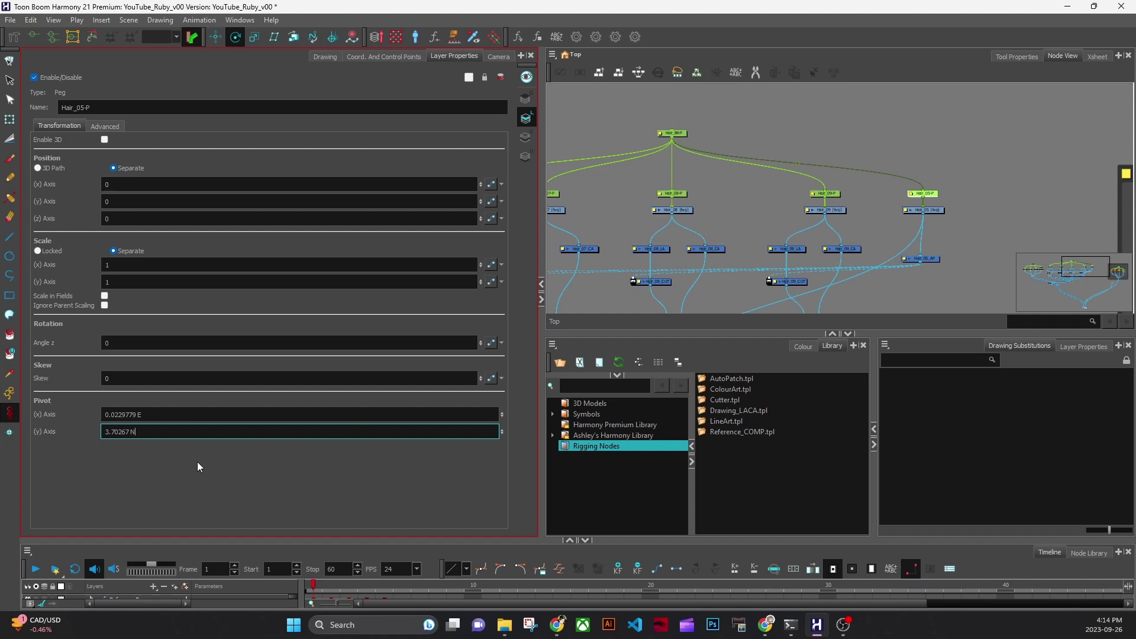
{"action": "left_click", "coordinate": [615, 299]}
{"action": "left_click", "coordinate": [498, 56]}
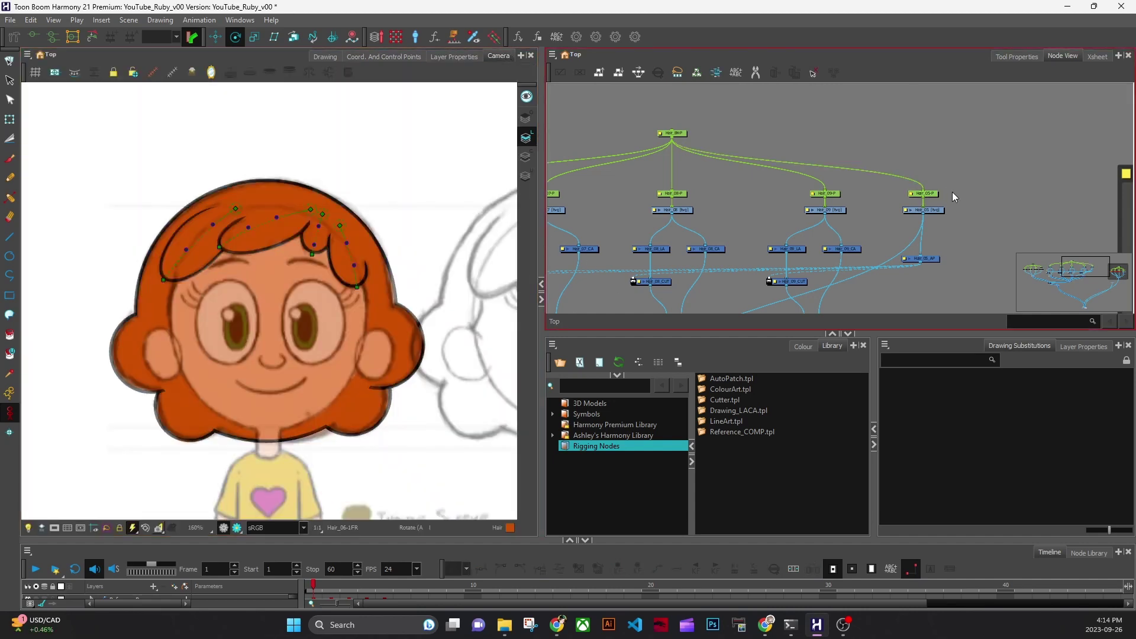
{"action": "left_click", "coordinate": [921, 195]}
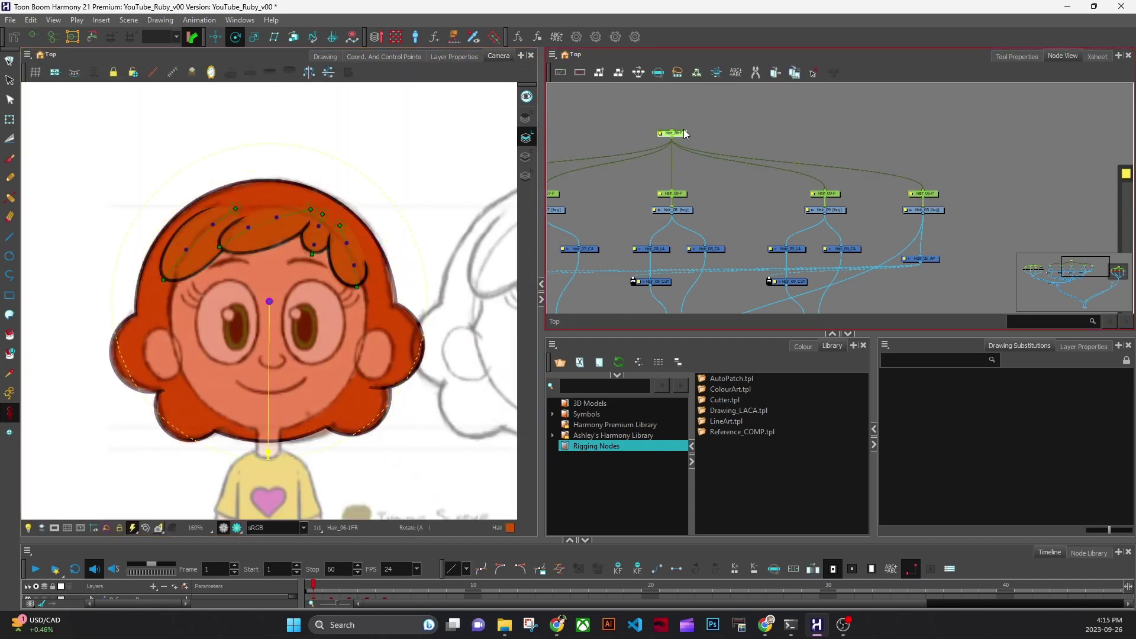
{"action": "left_click", "coordinate": [940, 209]}
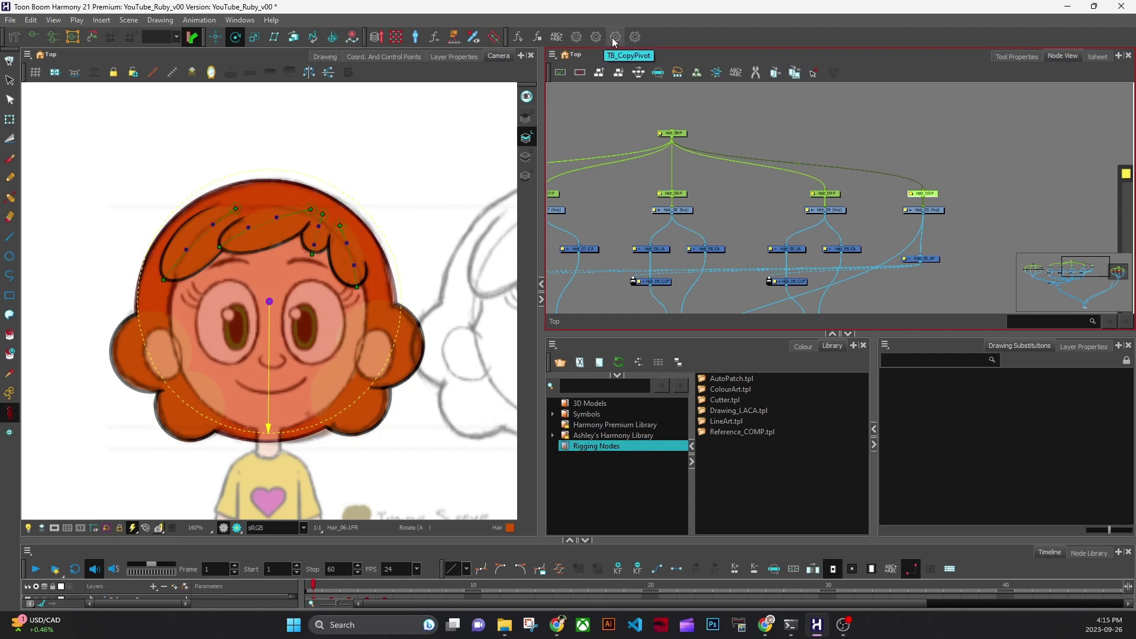
Check the Scripting toolbar in the toolbar list, and add the TB_Disable_Drawing_Pivot function to it through the Scripts Manager.
{"action": "right_click", "coordinate": [682, 41]}
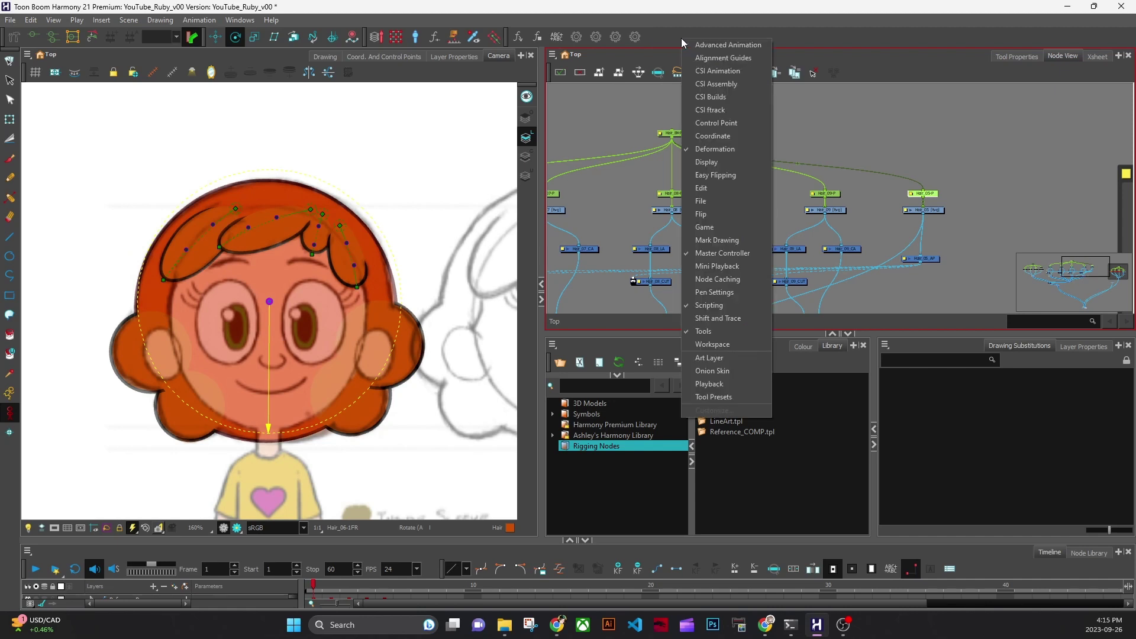
{"action": "left_click", "coordinate": [728, 44]}
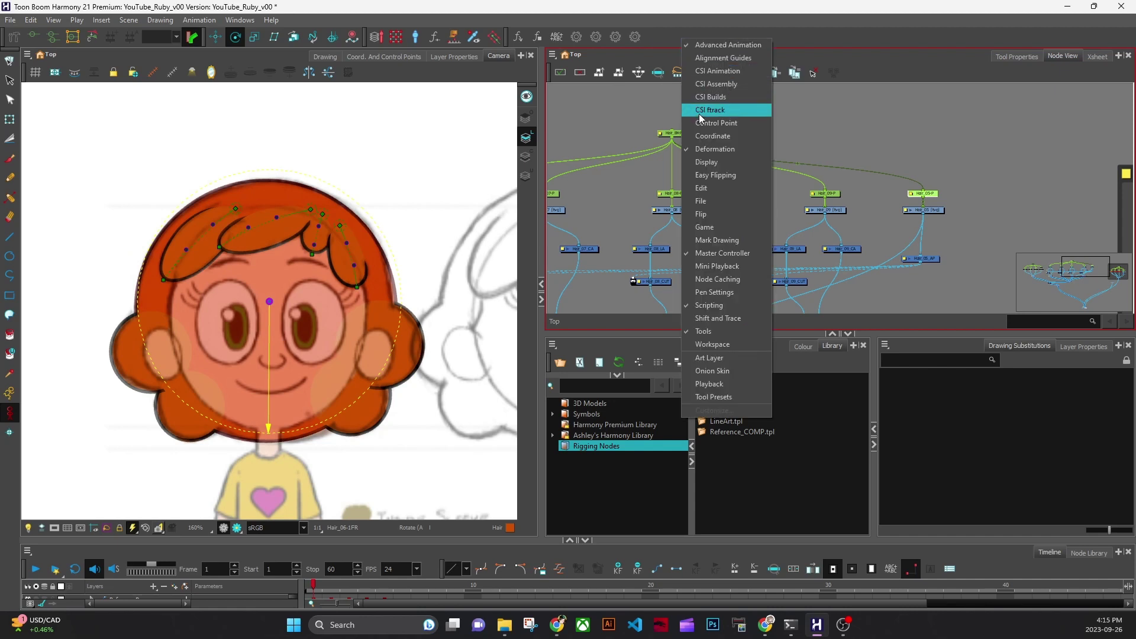
{"action": "left_click", "coordinate": [709, 306]}
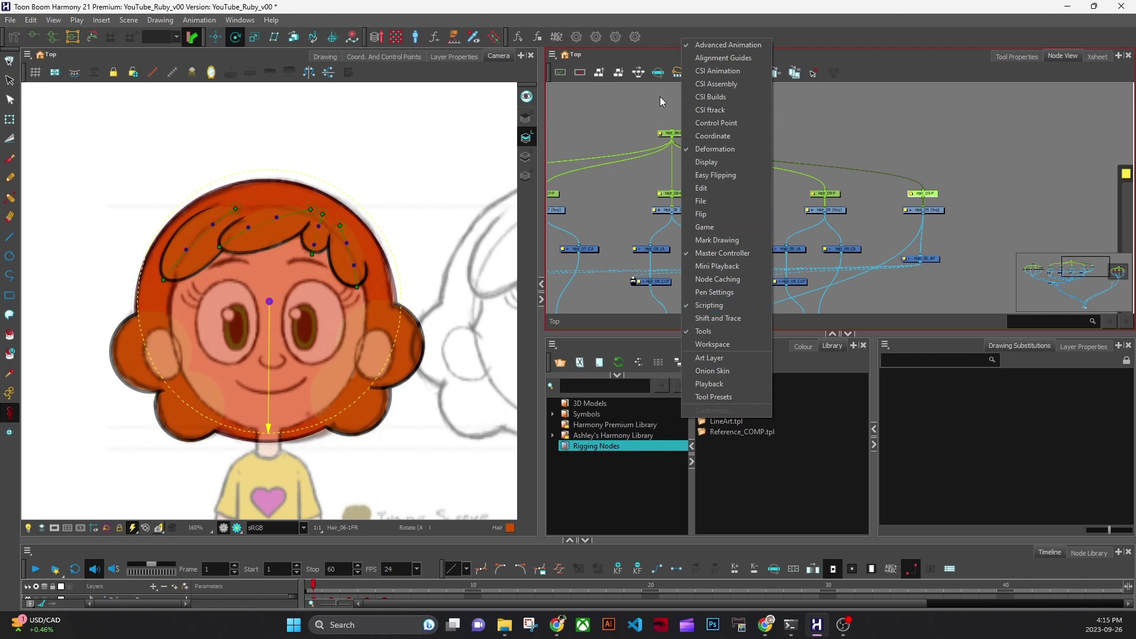
{"action": "left_click", "coordinate": [652, 39]}
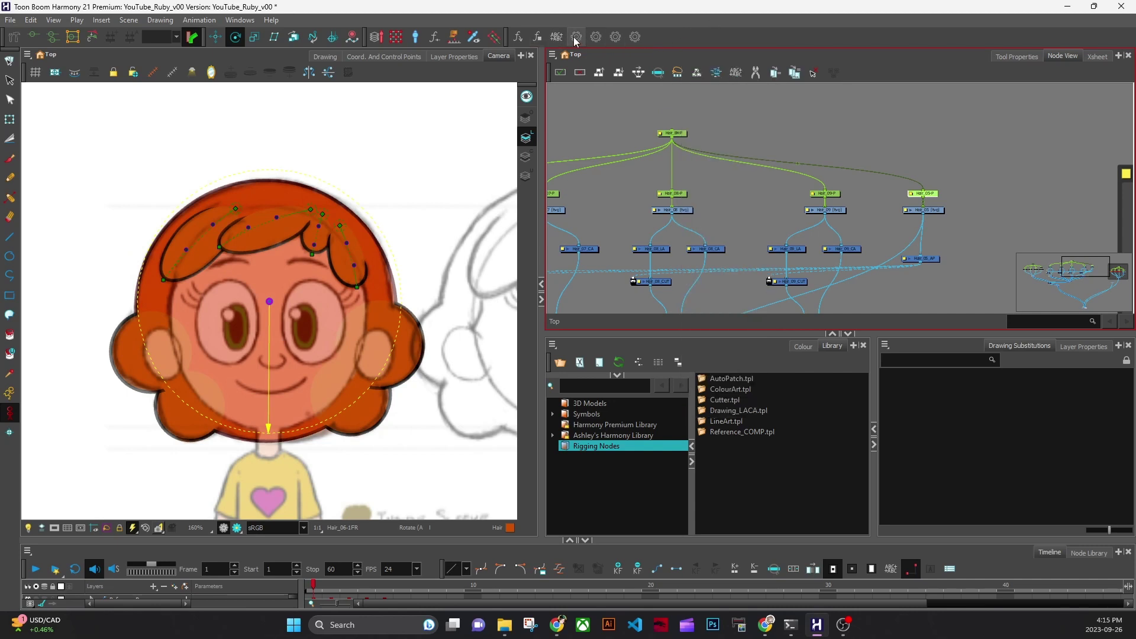
{"action": "left_click", "coordinate": [521, 38]}
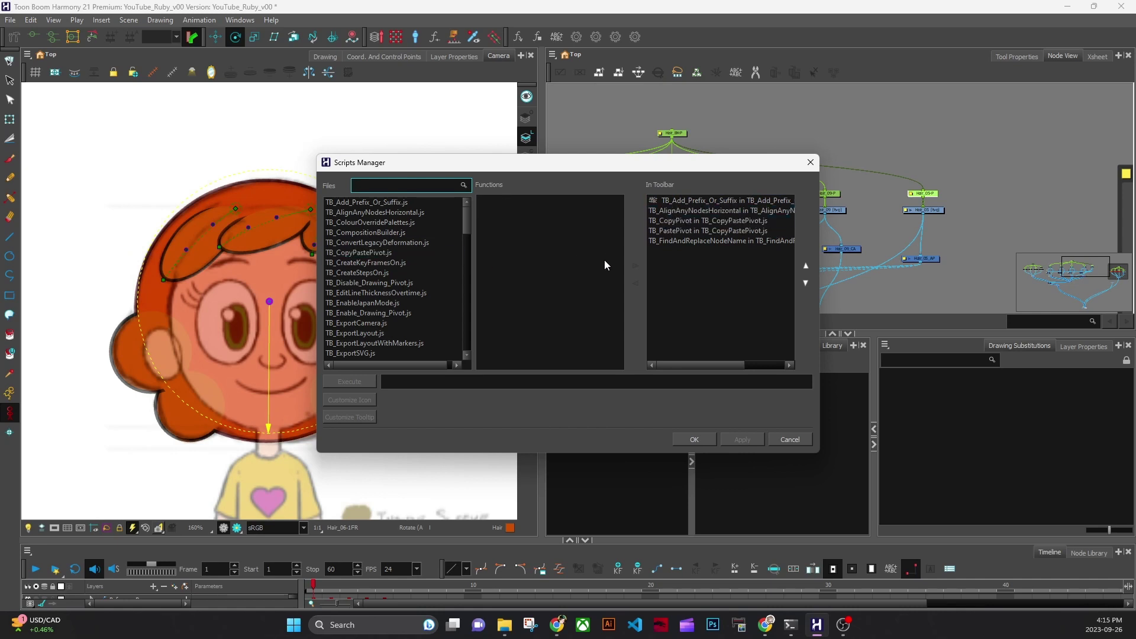
{"action": "left_click", "coordinate": [406, 251]}
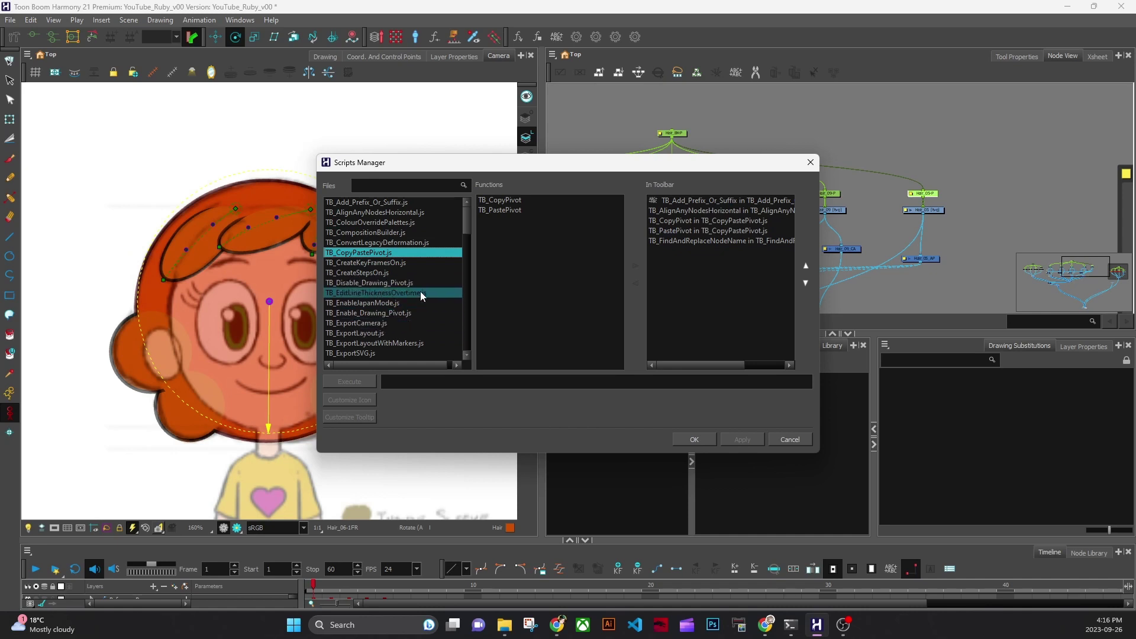
{"action": "left_click", "coordinate": [387, 282]}
{"action": "left_click", "coordinate": [528, 199]}
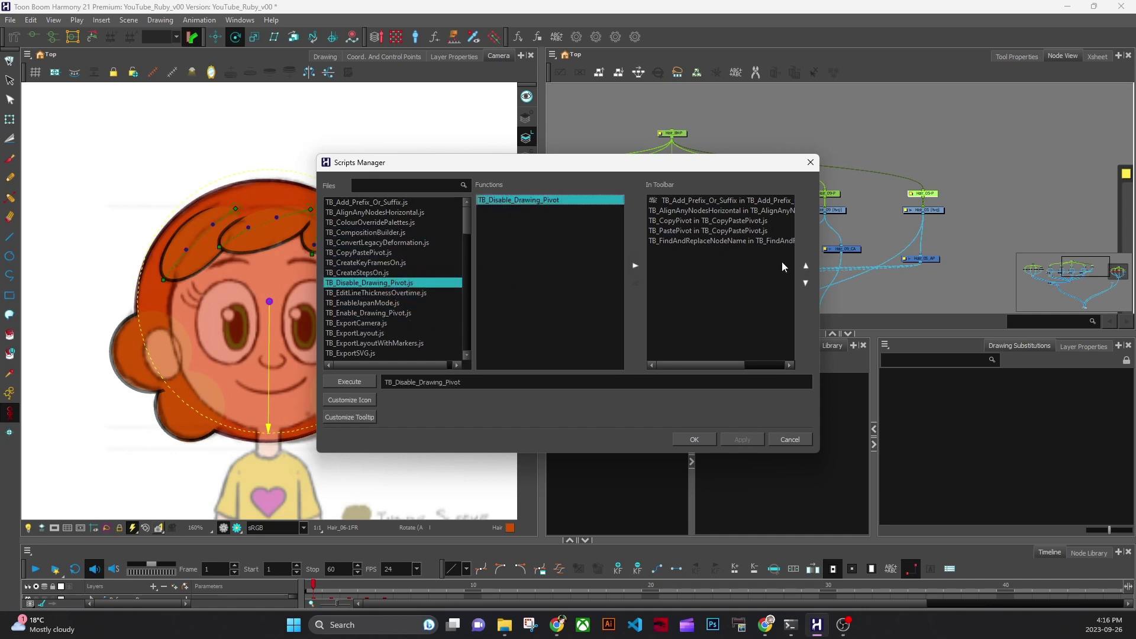
{"action": "left_click", "coordinate": [635, 266]}
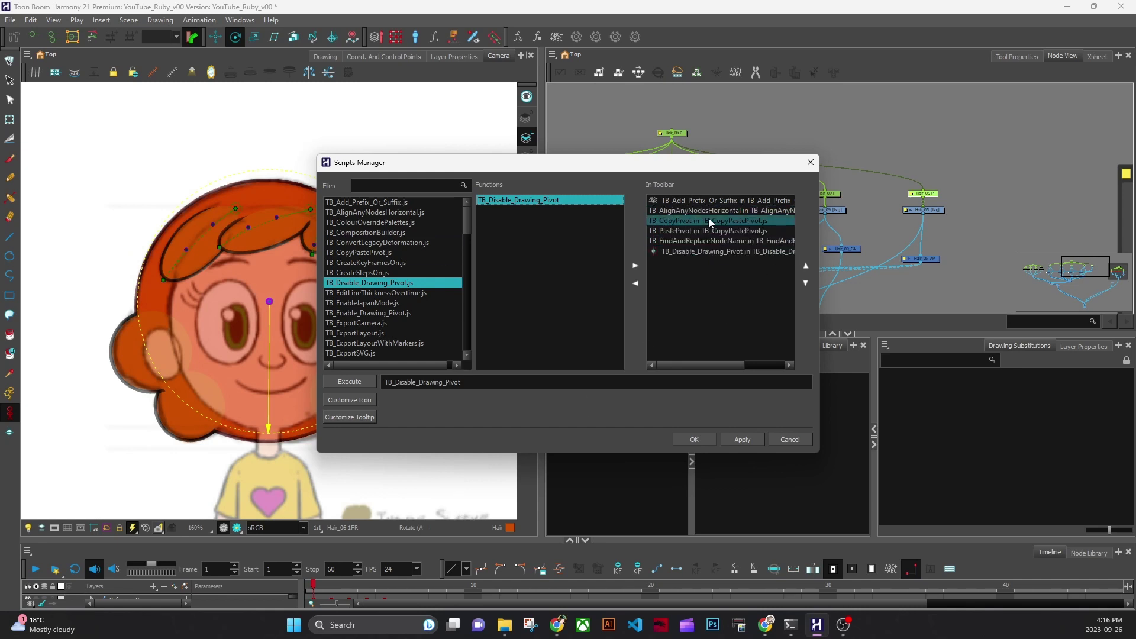
{"action": "left_click", "coordinate": [742, 440]}
{"action": "left_click", "coordinate": [792, 439]}
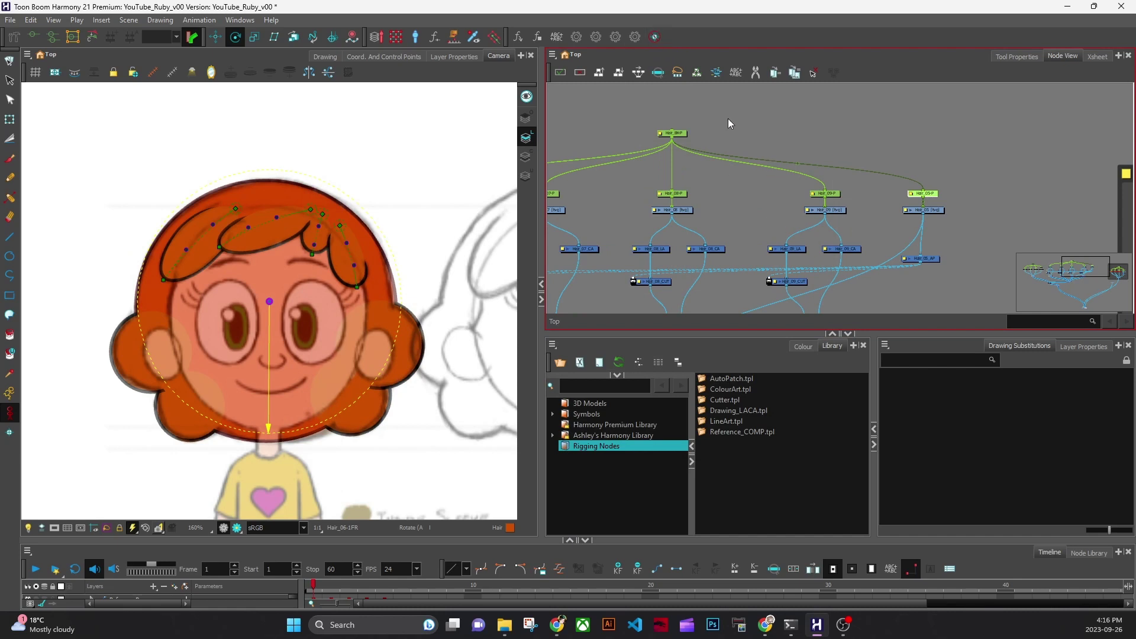
Reset the Hair_05-P pivot to 0 on both the X and Y axes in its layer properties.
{"action": "left_click", "coordinate": [607, 38]}
{"action": "left_click", "coordinate": [688, 104]}
{"action": "left_click", "coordinate": [477, 62]}
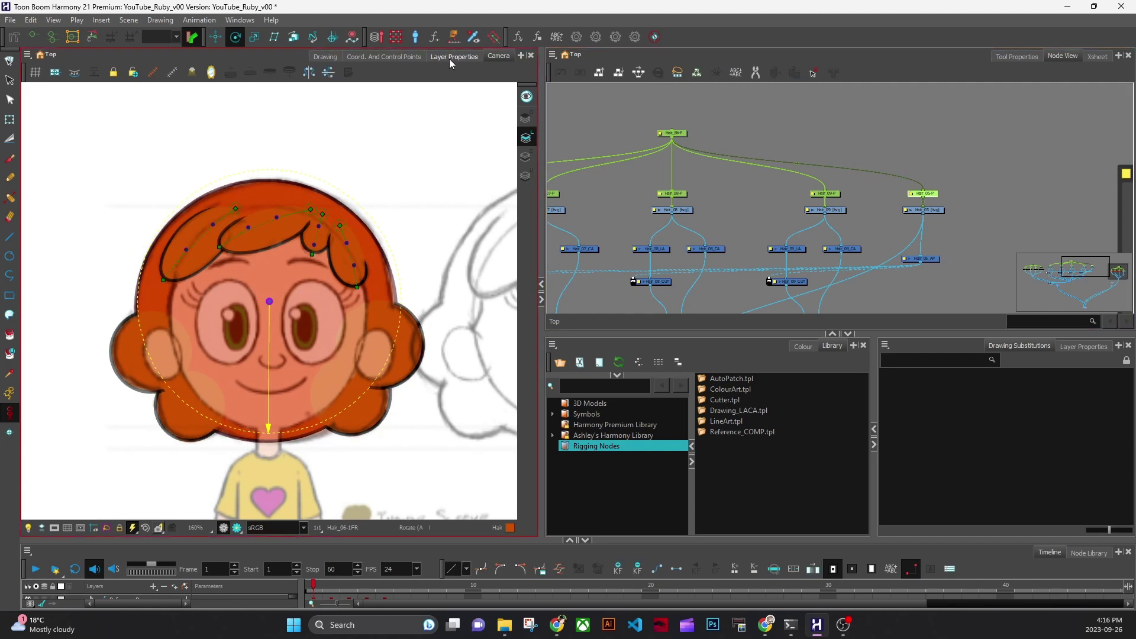
{"action": "left_click", "coordinate": [451, 60]}
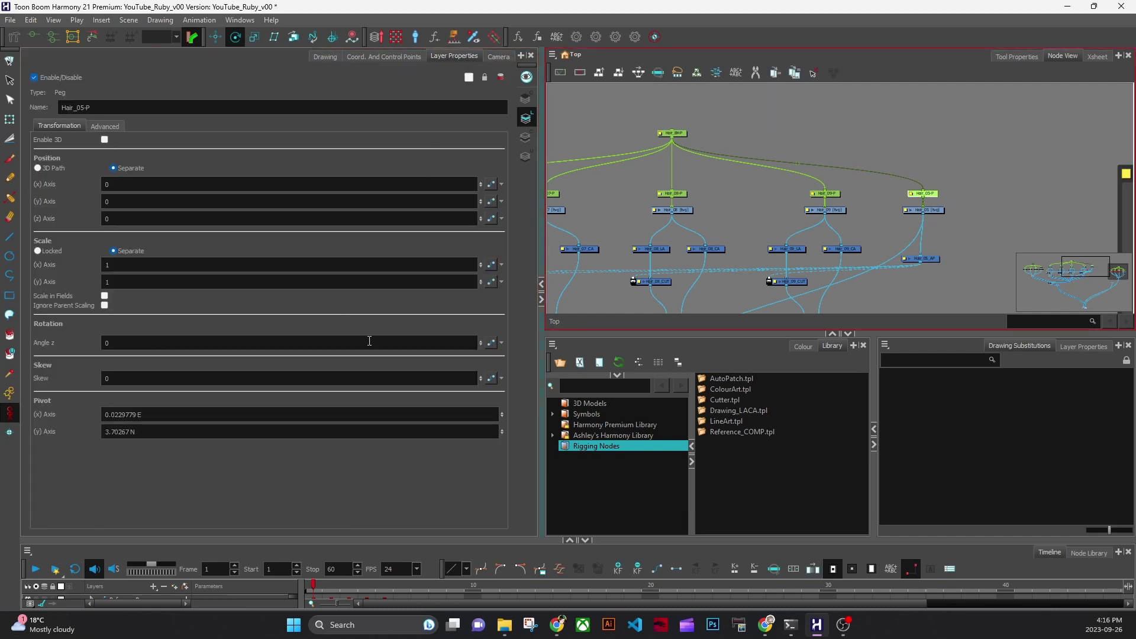
{"action": "left_click", "coordinate": [135, 415]}
{"action": "type", "text": "0"}
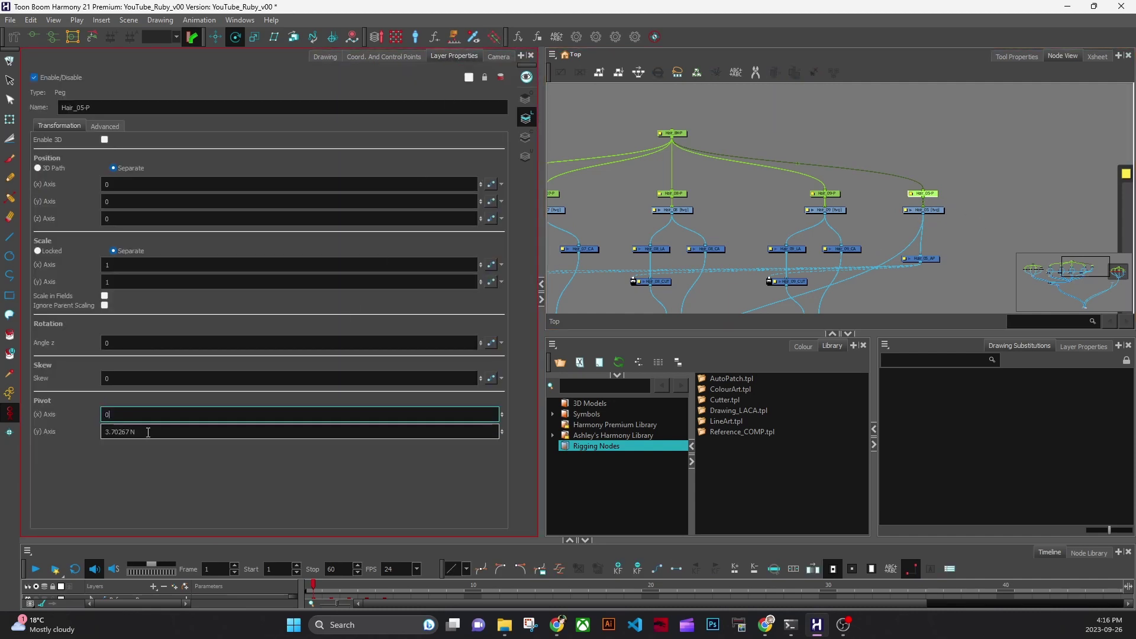
{"action": "key", "text": "Tab"}
{"action": "type", "text": "0"}
{"action": "left_click", "coordinate": [985, 261]}
{"action": "left_click", "coordinate": [932, 195]}
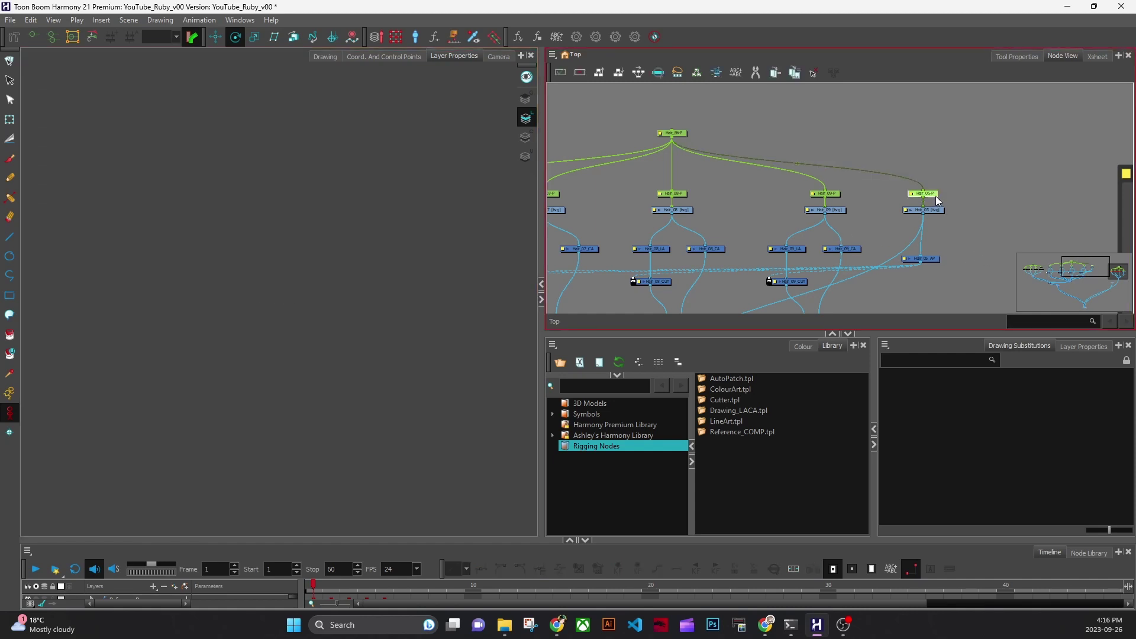
{"action": "left_click", "coordinate": [201, 414]}
Copy the Hair_BK-P pivot with the TB_CopyPivot script and apply it to Hair_05-P with TB_PastePivot.
{"action": "left_click", "coordinate": [682, 132]}
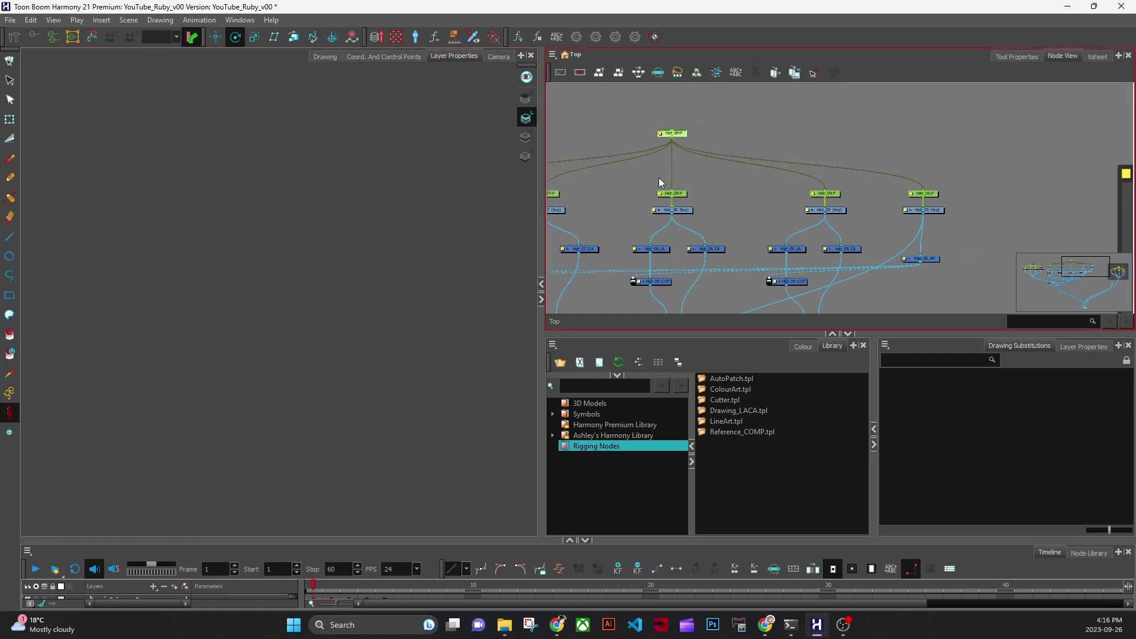
{"action": "left_click", "coordinate": [153, 432]}
{"action": "left_click", "coordinate": [802, 101]}
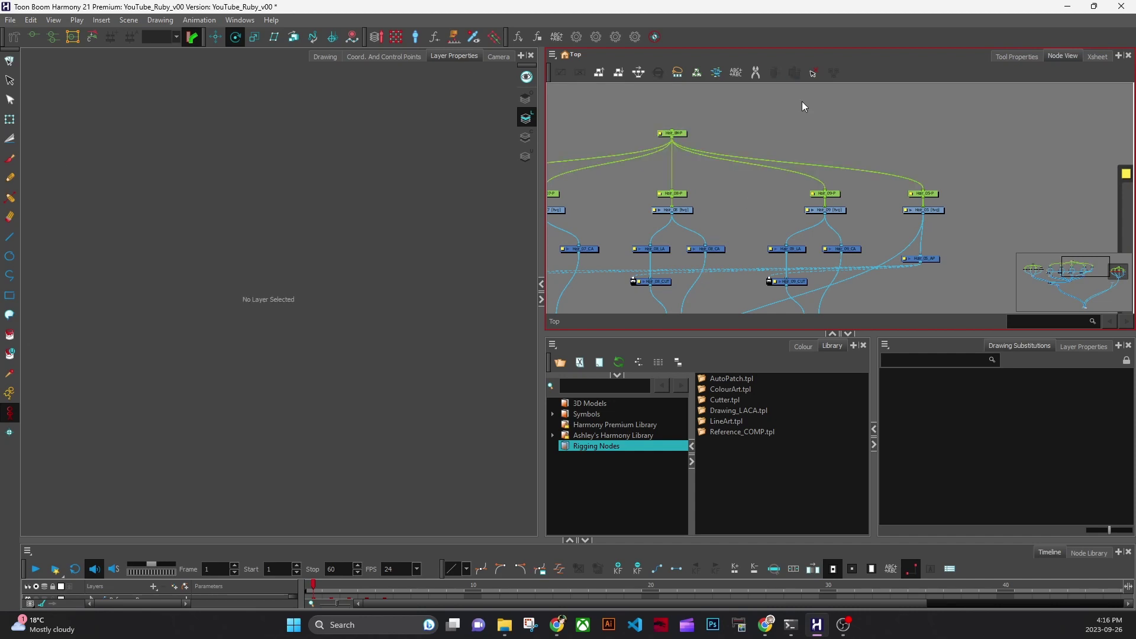
{"action": "left_click", "coordinate": [681, 133]}
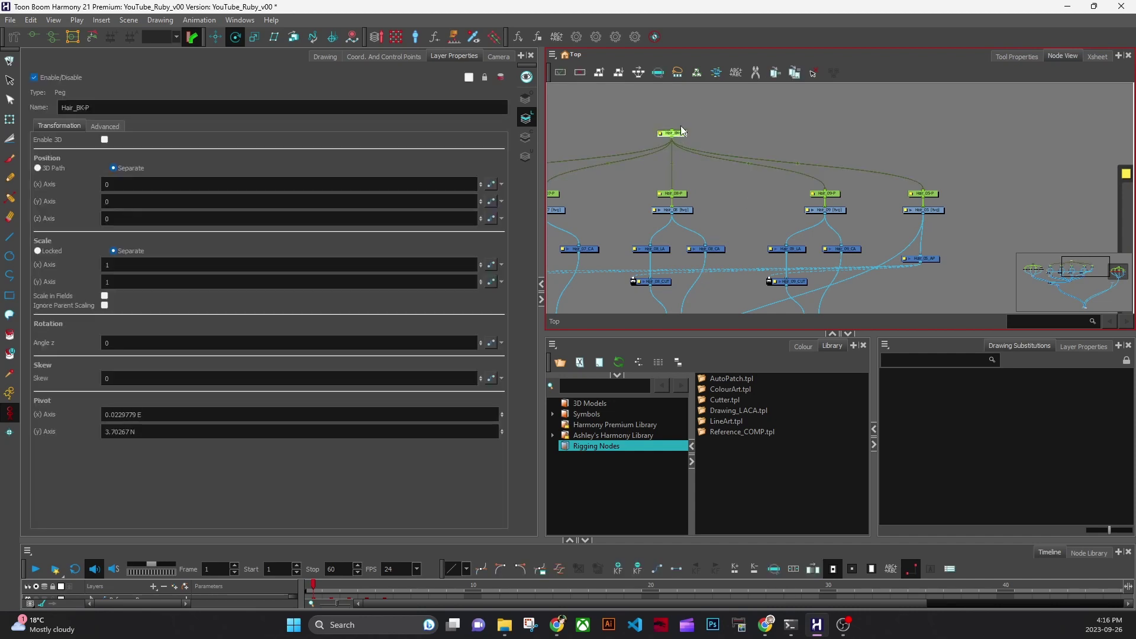
{"action": "left_click", "coordinate": [596, 38]}
{"action": "left_click", "coordinate": [934, 193]}
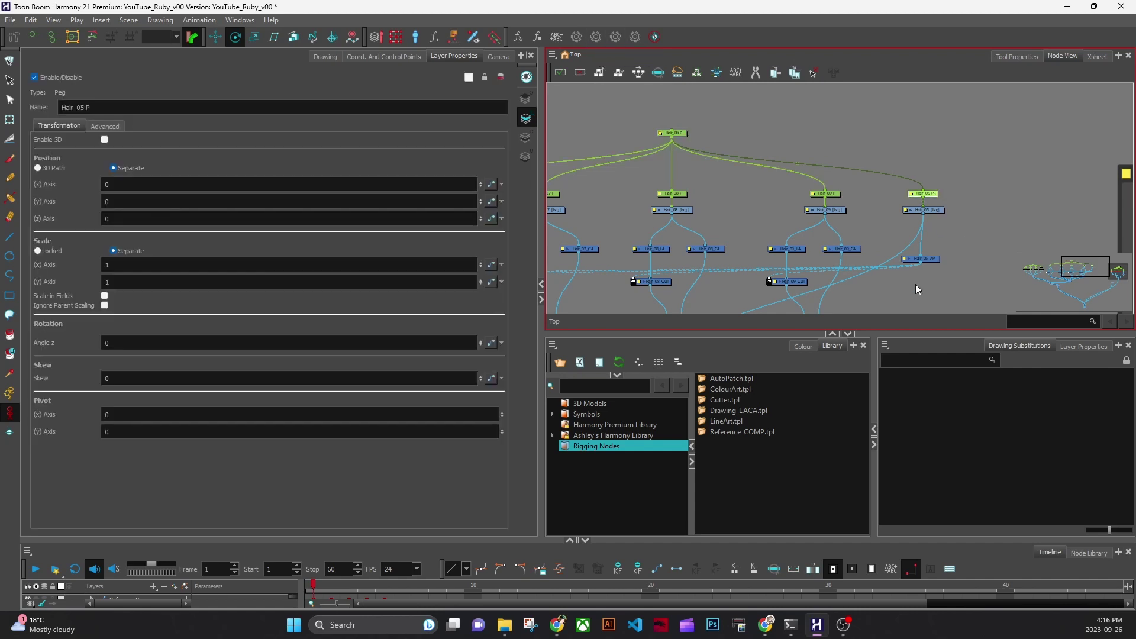
{"action": "left_click", "coordinate": [615, 38]}
Compare the pivot X and Y values of Hair_05-P and Hair_BK-P in their layer properties.
{"action": "left_click", "coordinate": [172, 427]}
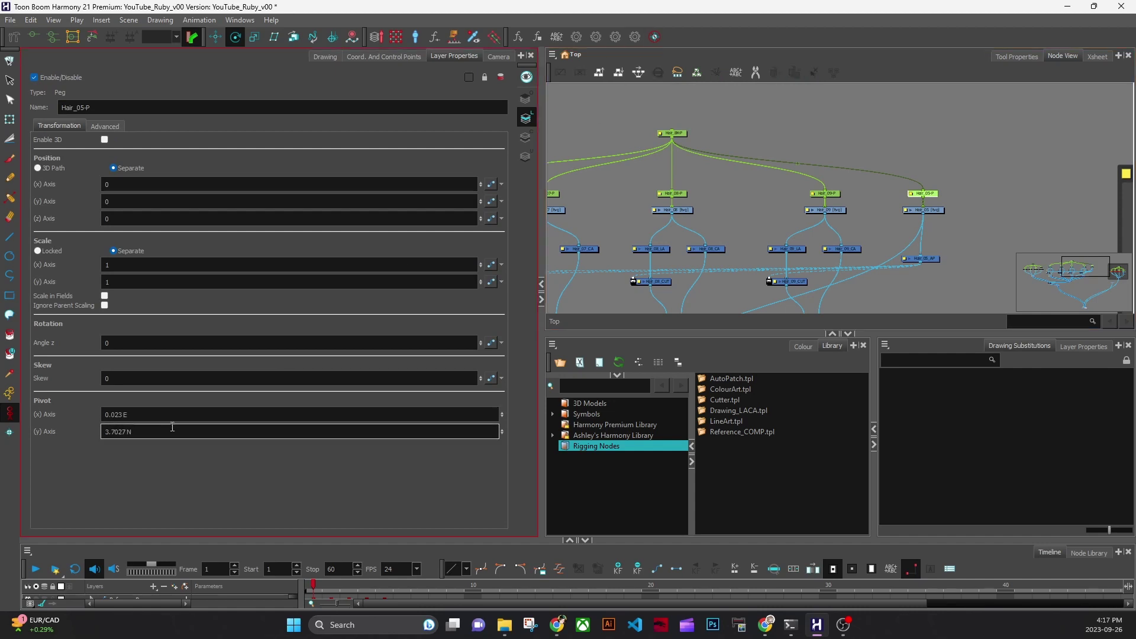
{"action": "left_click", "coordinate": [680, 134]}
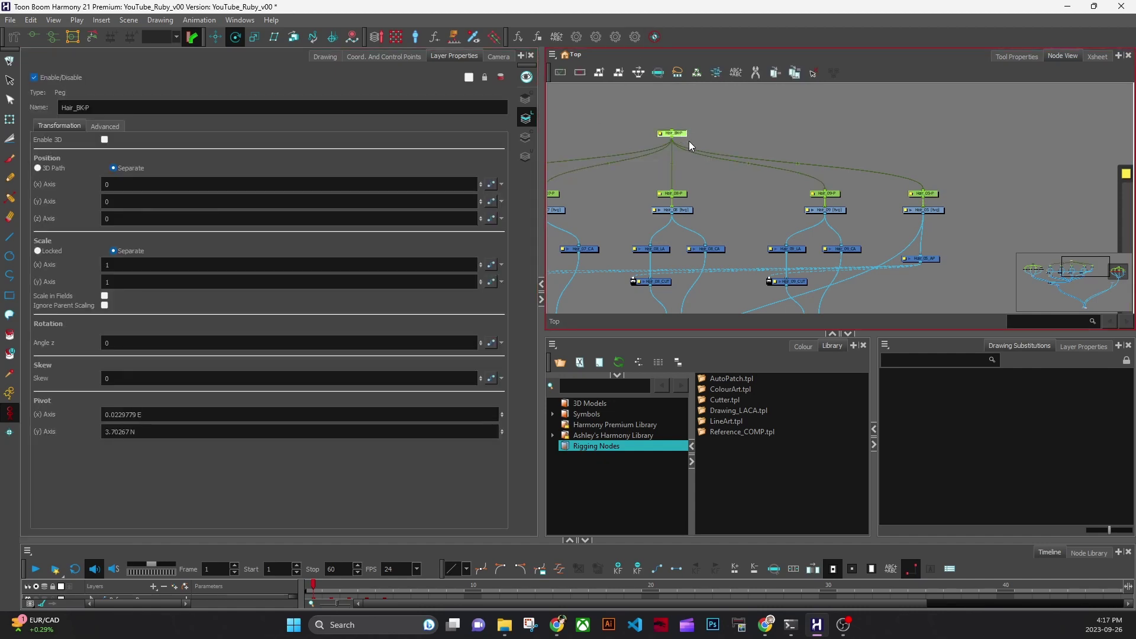
{"action": "left_click", "coordinate": [934, 193]}
{"action": "left_click", "coordinate": [140, 446]}
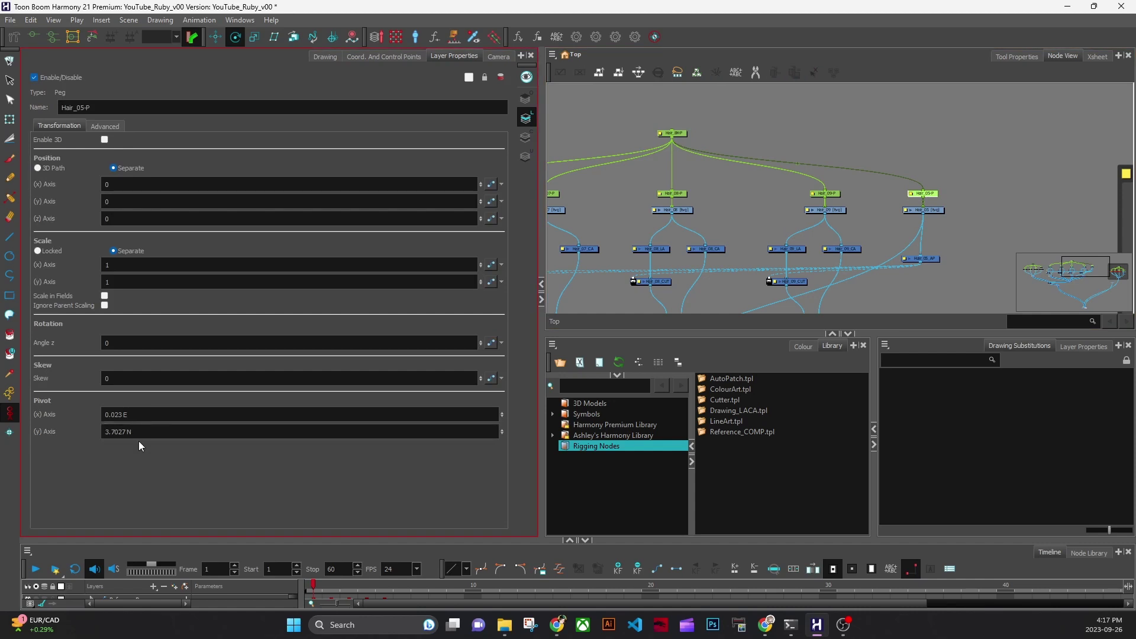
{"action": "left_click", "coordinate": [672, 134]}
{"action": "left_click", "coordinate": [138, 432]}
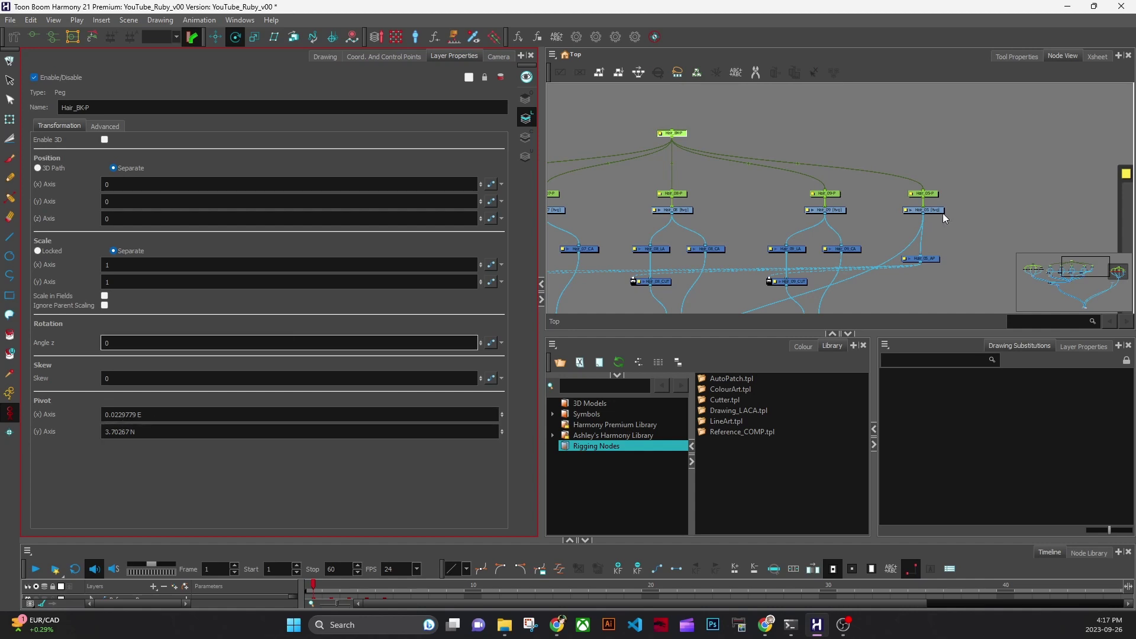
{"action": "left_click", "coordinate": [929, 194]}
{"action": "left_click", "coordinate": [117, 428]}
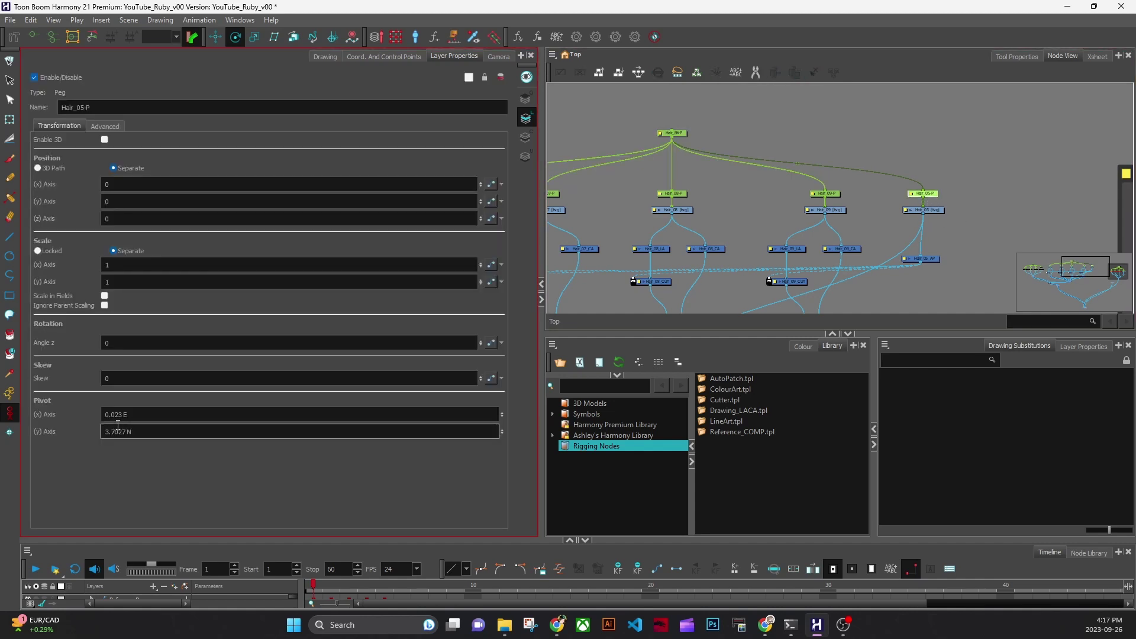
{"action": "left_click", "coordinate": [687, 134]}
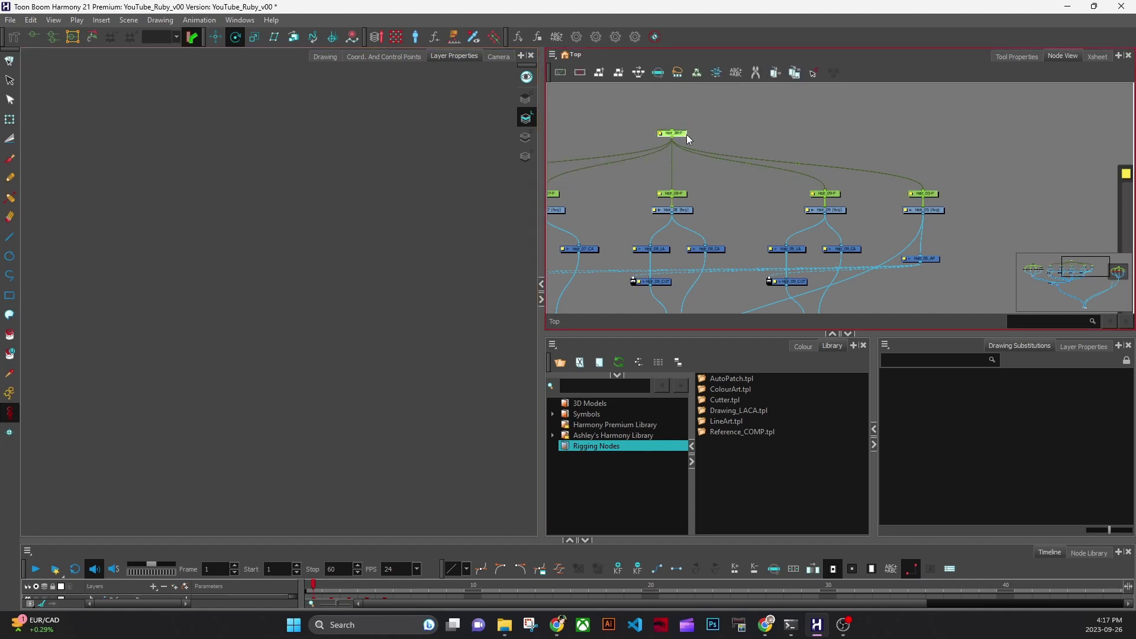
Check the position of Hair_BK-P's pivot against the character in the Camera view.
{"action": "left_click", "coordinate": [685, 134]}
{"action": "left_click", "coordinate": [499, 57]}
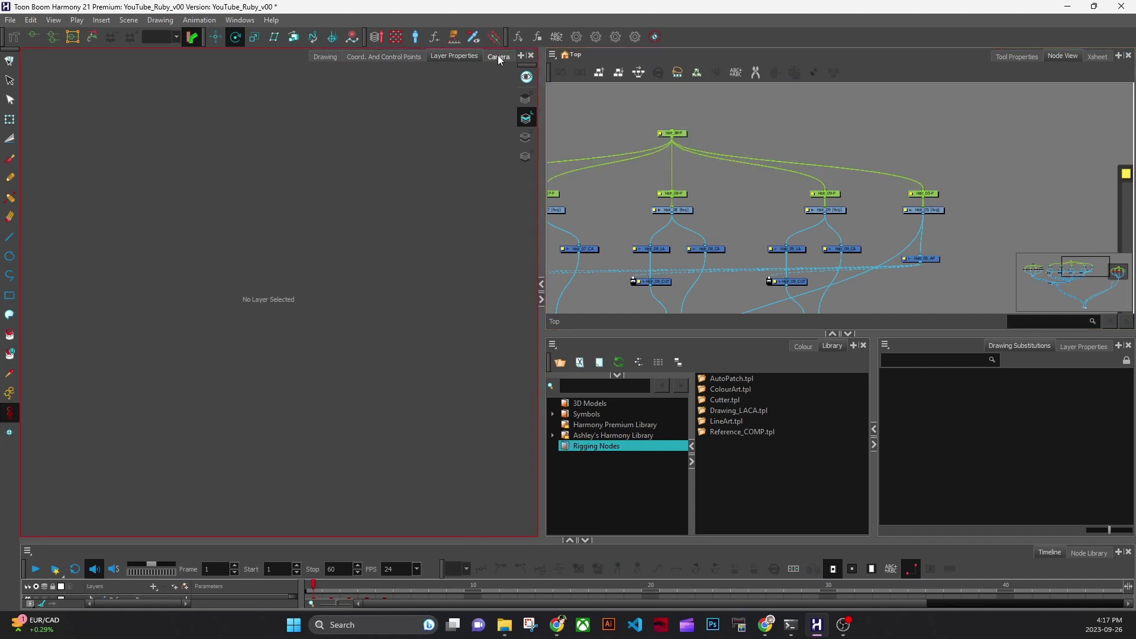
{"action": "left_click", "coordinate": [682, 131]}
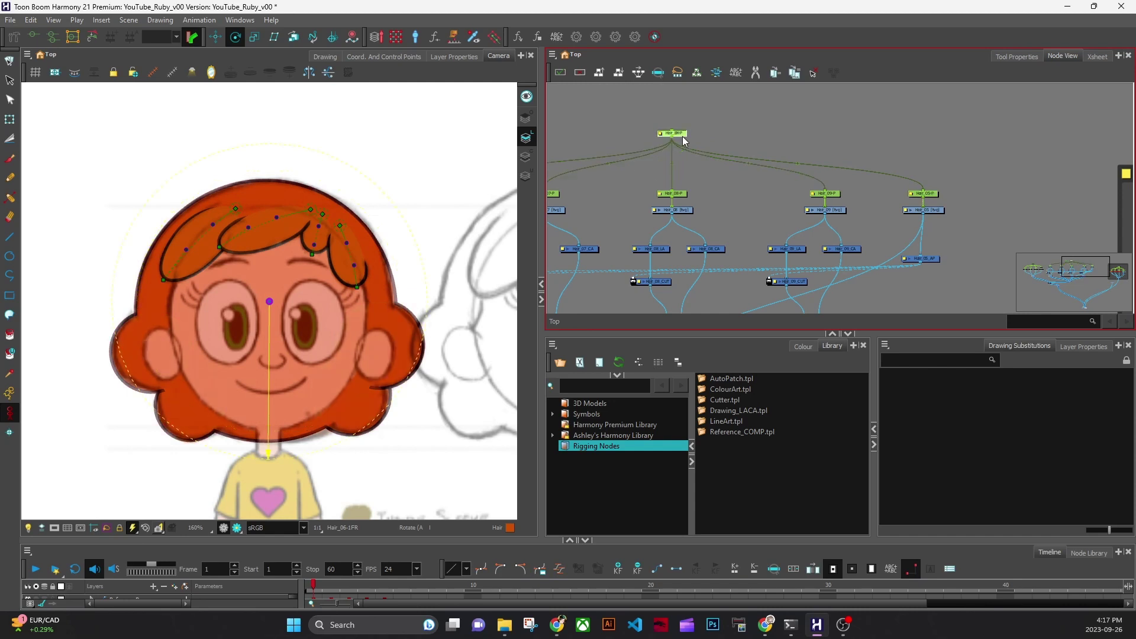
{"action": "left_click", "coordinate": [957, 222]}
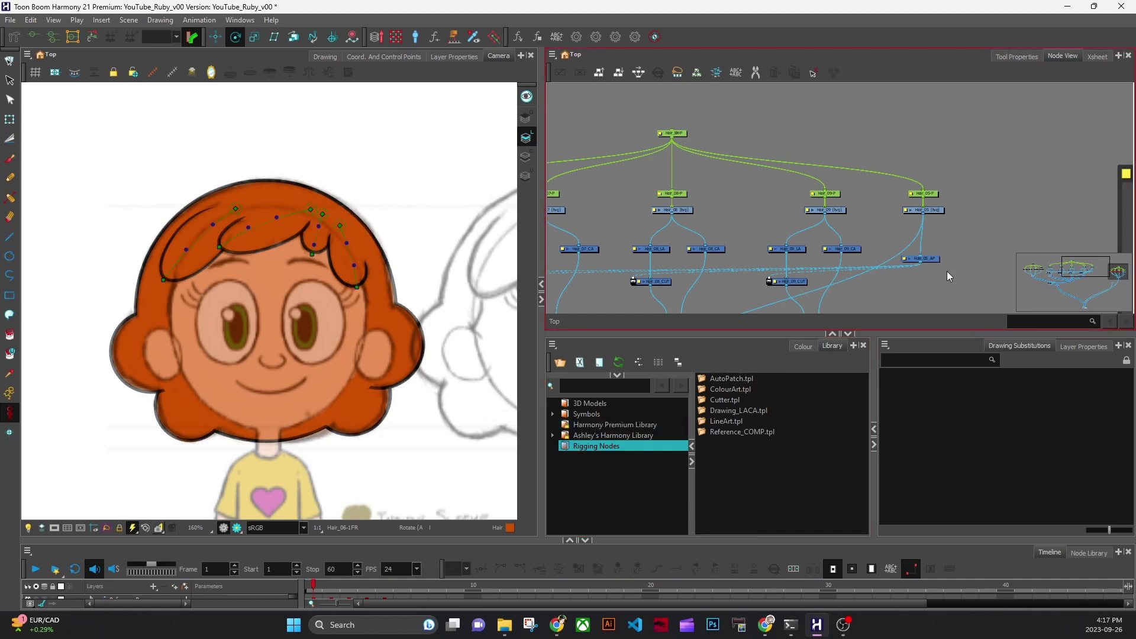
Move the node beneath the hair composites lower in the network and raise the back-hair node group.
{"action": "scroll", "coordinate": [947, 271], "scroll_direction": "down", "scroll_amount": 6}
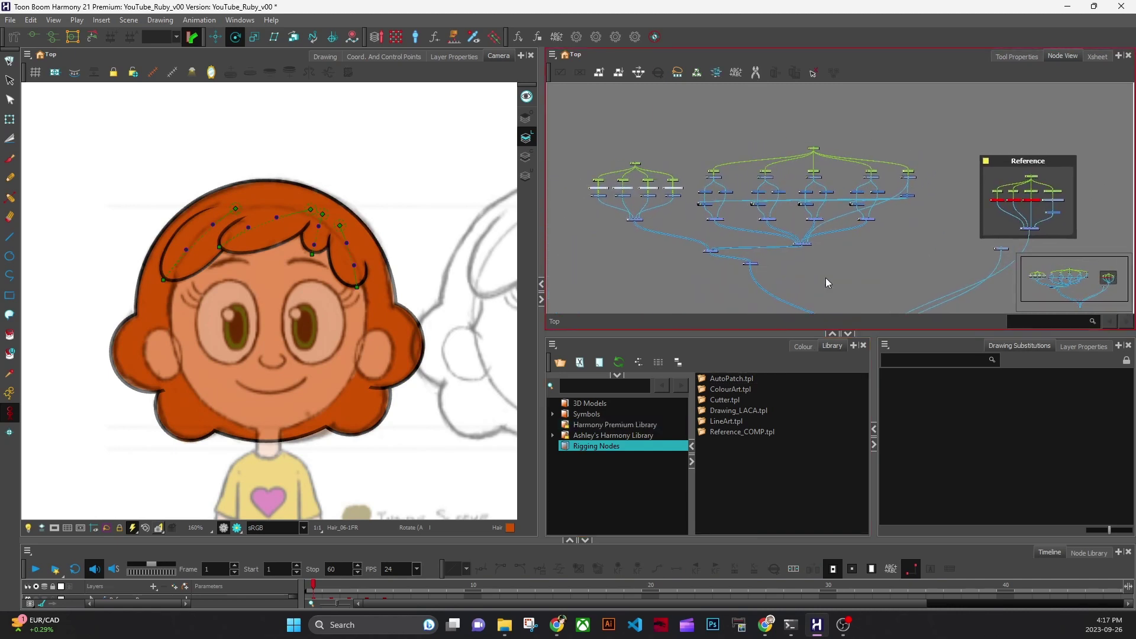
{"action": "left_click_drag", "start_coordinate": [751, 264], "coordinate": [733, 228]}
{"action": "left_click_drag", "start_coordinate": [796, 211], "coordinate": [781, 339]}
{"action": "left_click", "coordinate": [686, 143]}
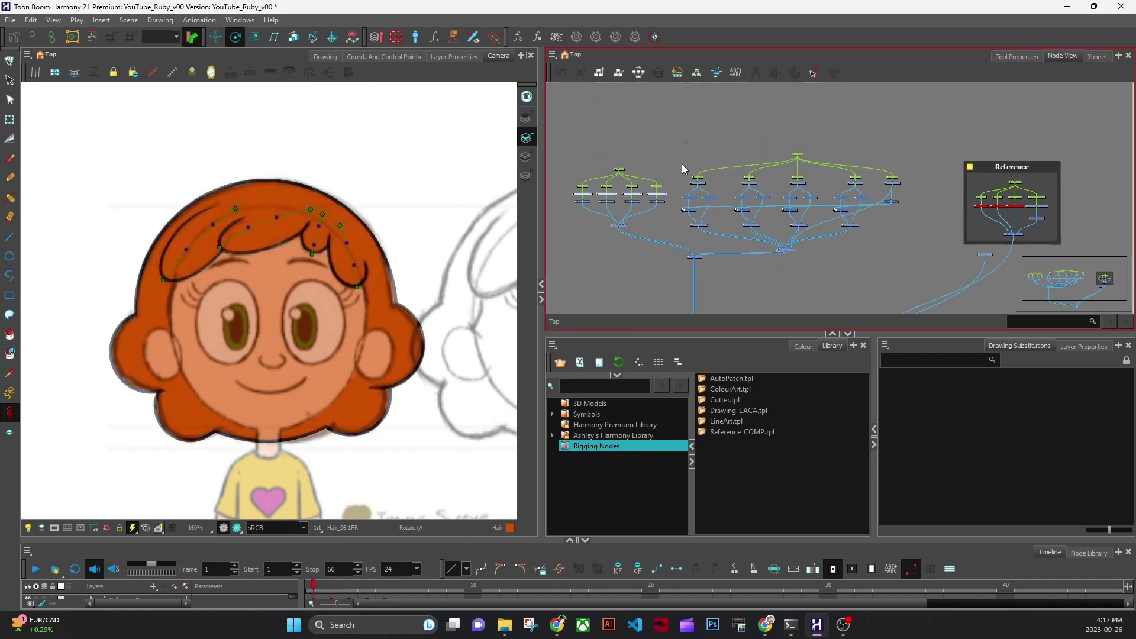
{"action": "mouse_move", "coordinate": [682, 164]}
{"action": "left_mouse_down"}
{"action": "mouse_move", "coordinate": [836, 250]}
{"action": "mouse_move", "coordinate": [905, 254]}
{"action": "mouse_move", "coordinate": [861, 218]}
{"action": "left_mouse_up"}
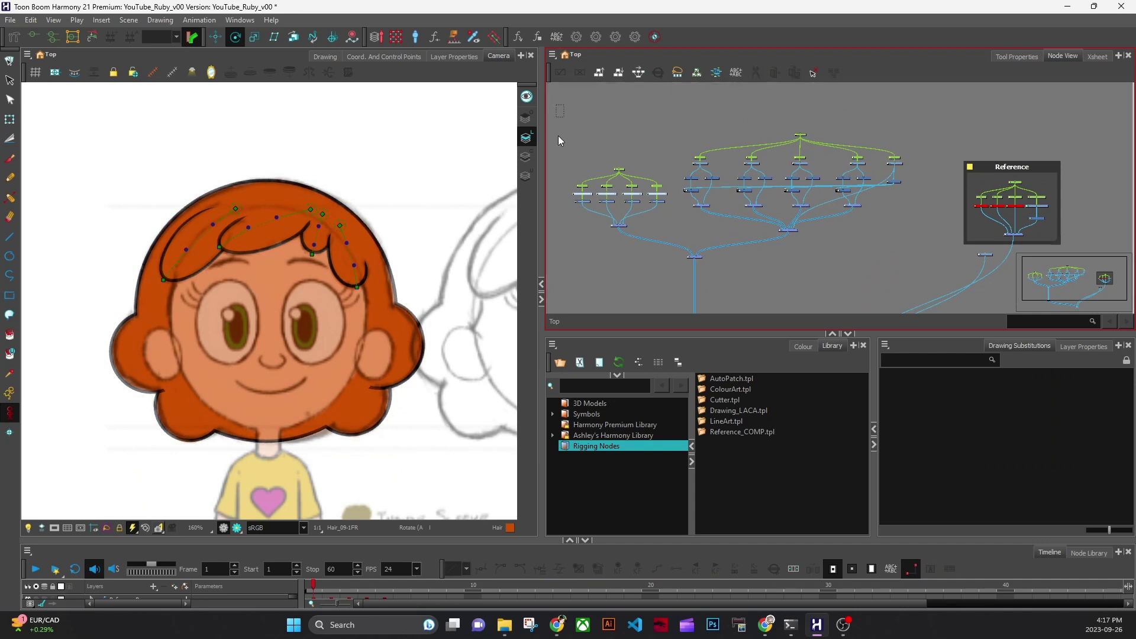
Insert a backdrop around all front-hair and back-hair nodes, including the composites that join them.
{"action": "left_click_drag", "start_coordinate": [559, 136], "coordinate": [927, 270]}
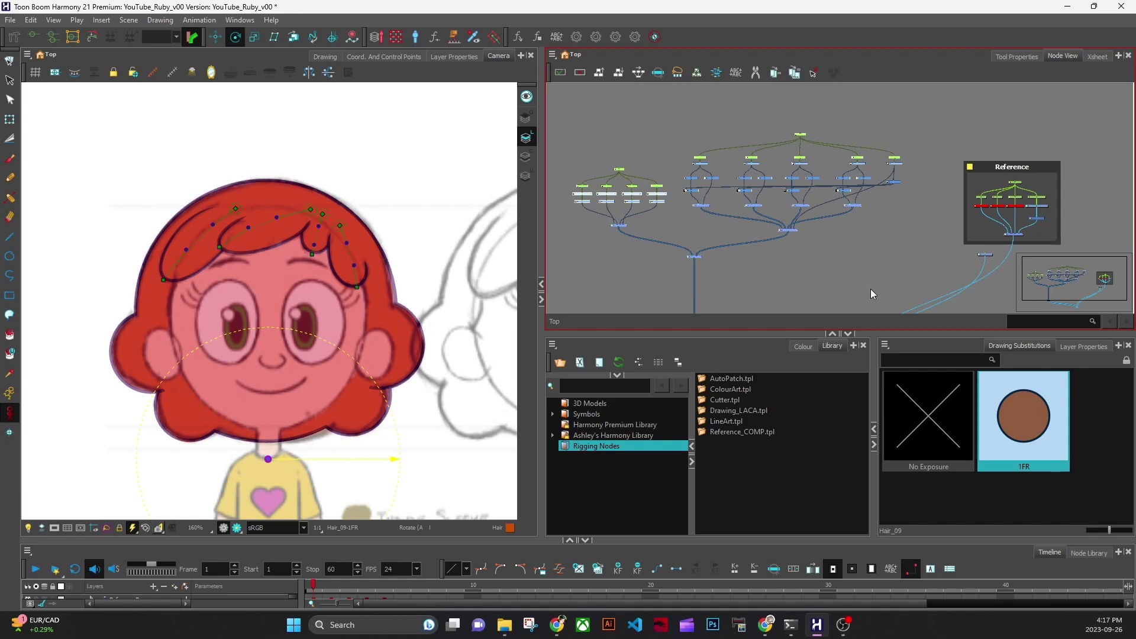
{"action": "key", "text": "ctrl+b"}
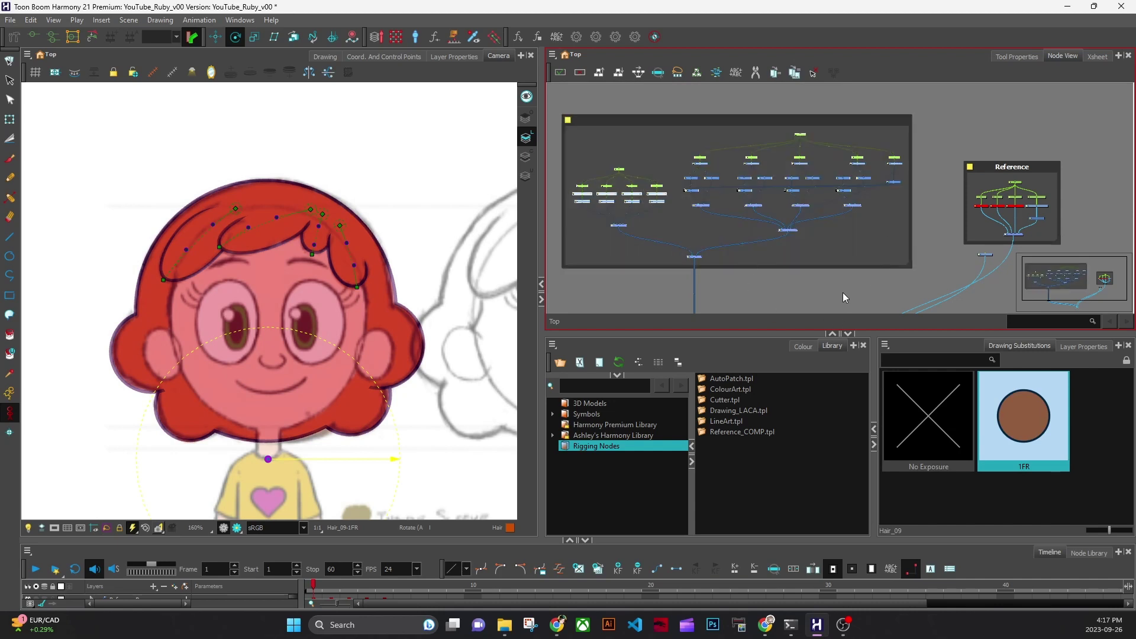
{"action": "left_click", "coordinate": [553, 54]}
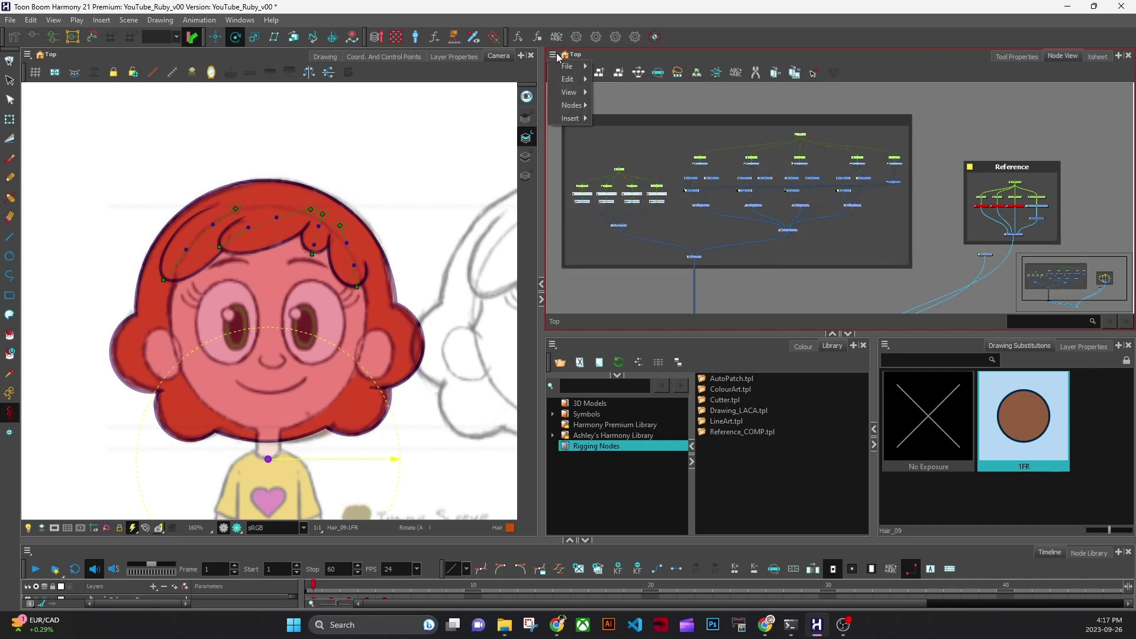
{"action": "mouse_move", "coordinate": [571, 118]}
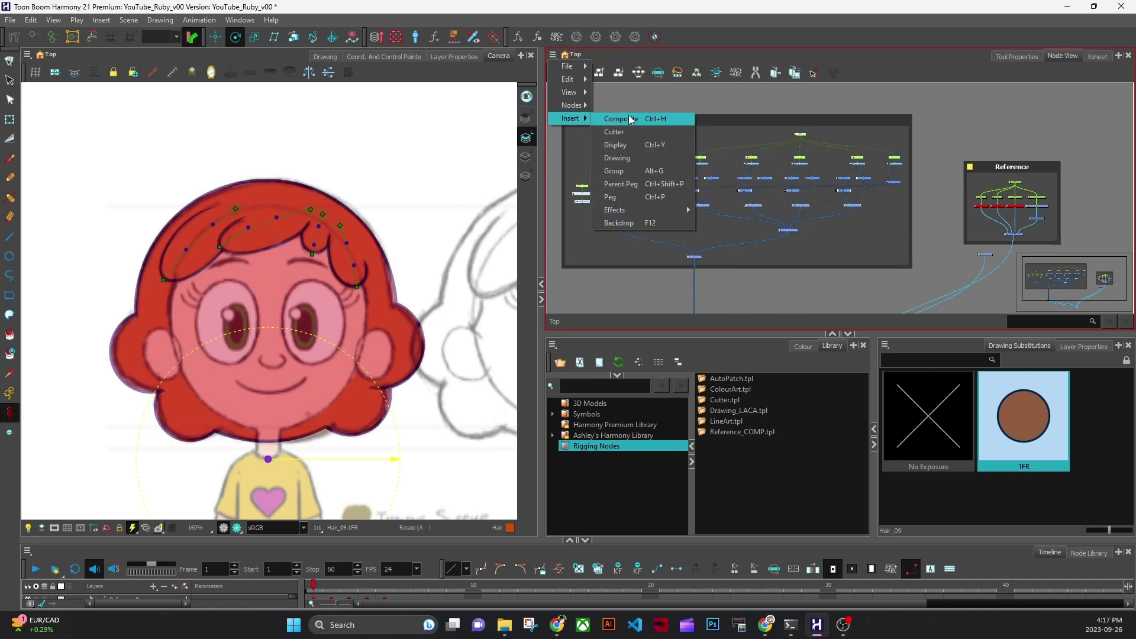
{"action": "left_click", "coordinate": [645, 224]}
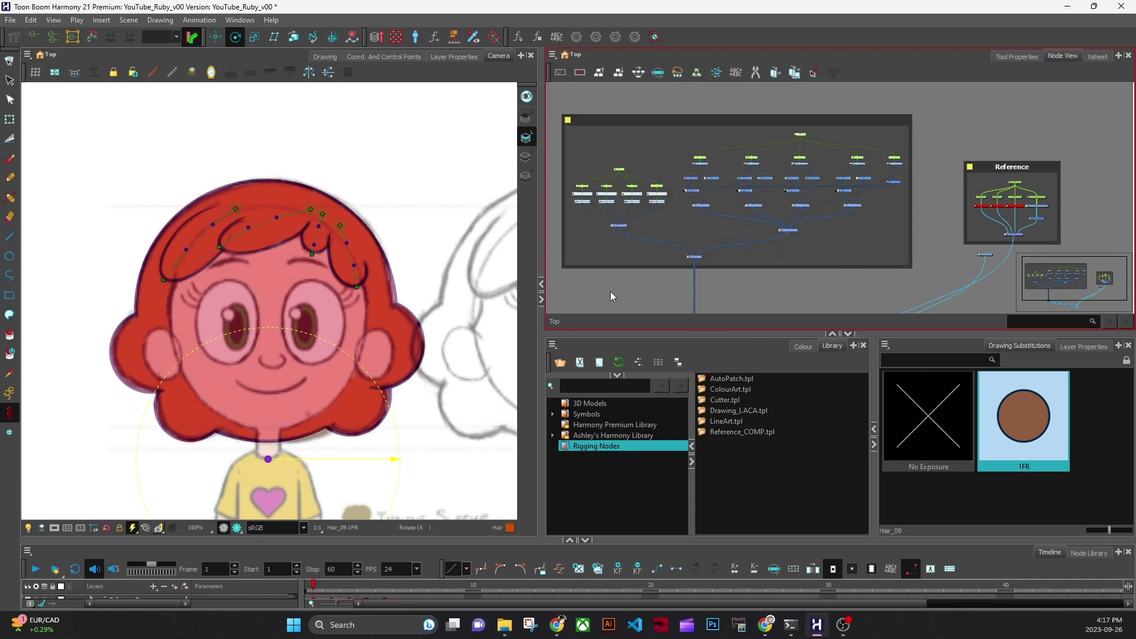
Name the new backdrop HAIR in its properties.
{"action": "left_click", "coordinate": [570, 122]}
{"action": "left_click", "coordinate": [583, 121]}
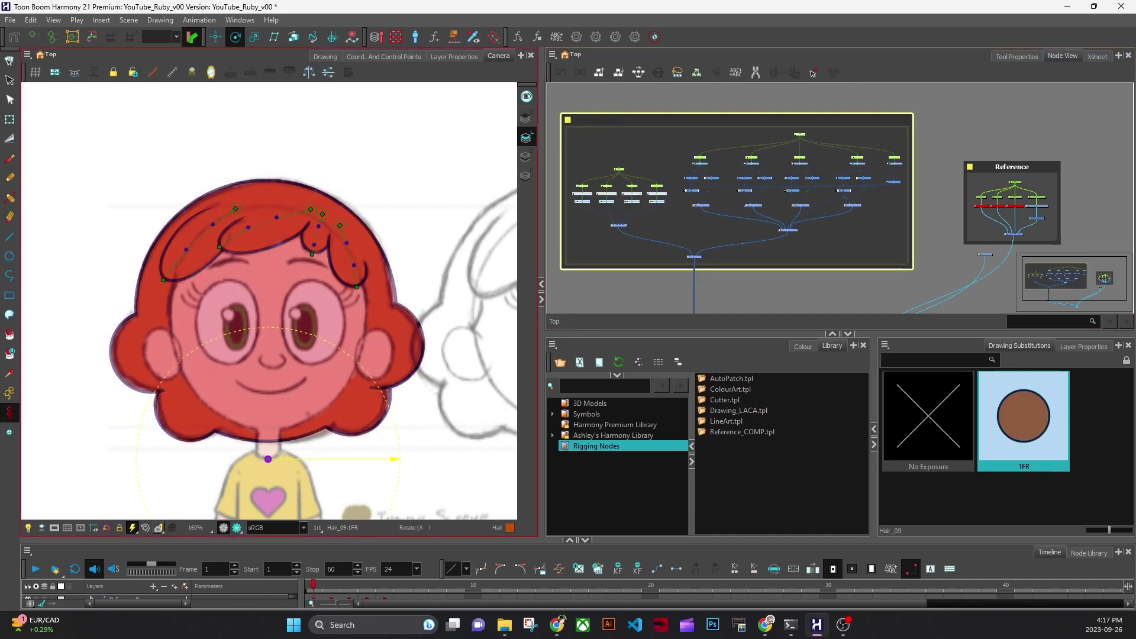
{"action": "left_click_drag", "start_coordinate": [1, 414], "coordinate": [496, 291]}
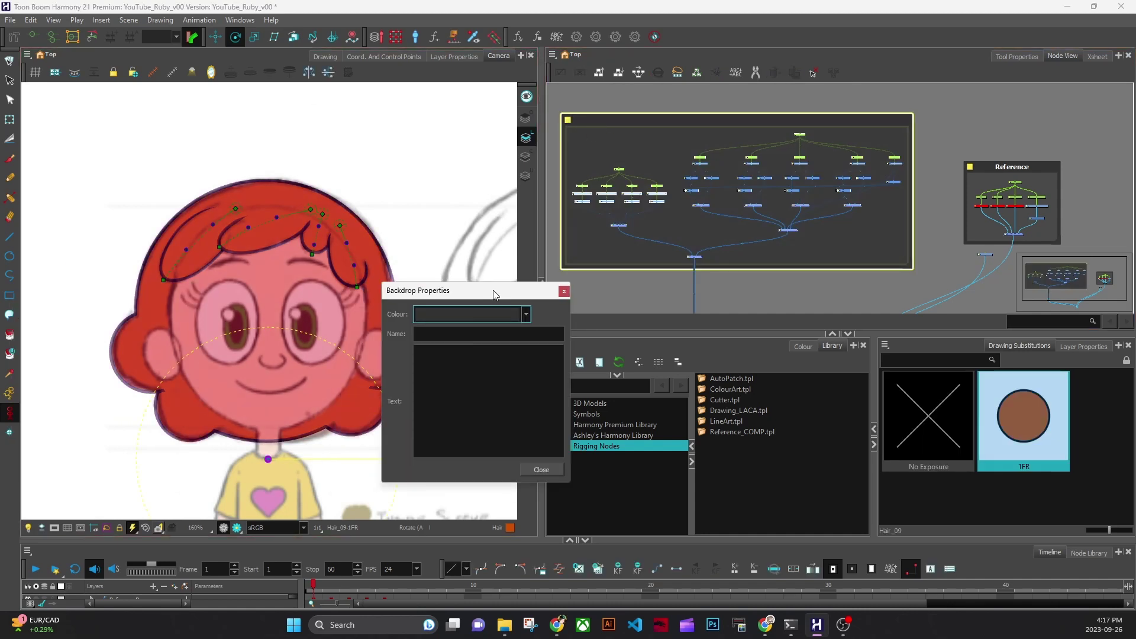
{"action": "left_click", "coordinate": [449, 333]}
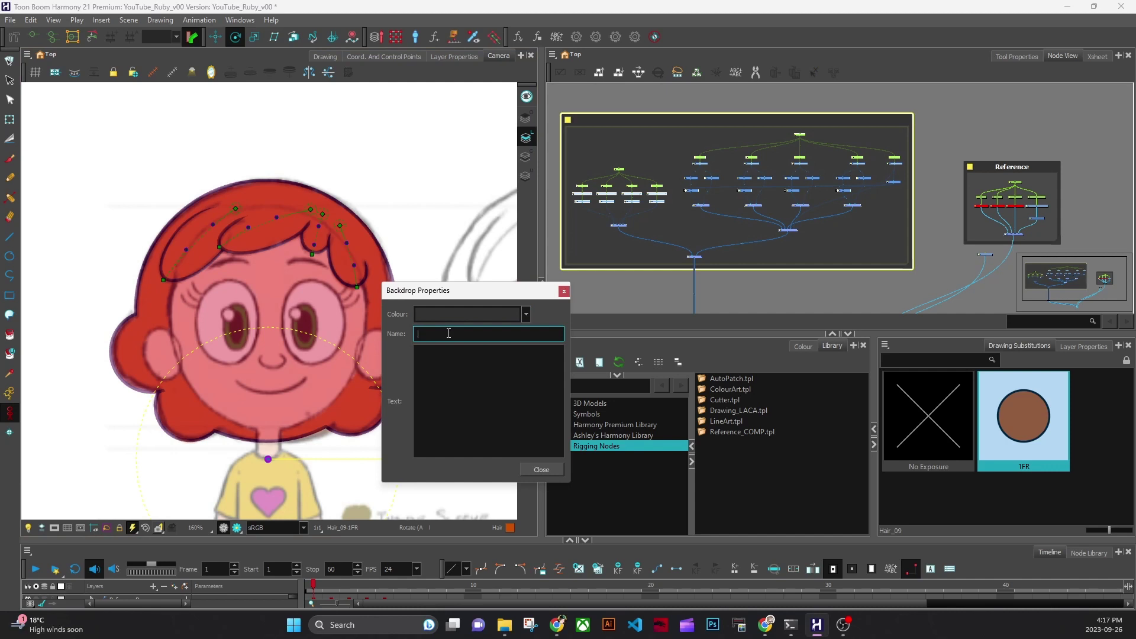
{"action": "type", "text": "HAIR"}
{"action": "left_click", "coordinate": [542, 469]}
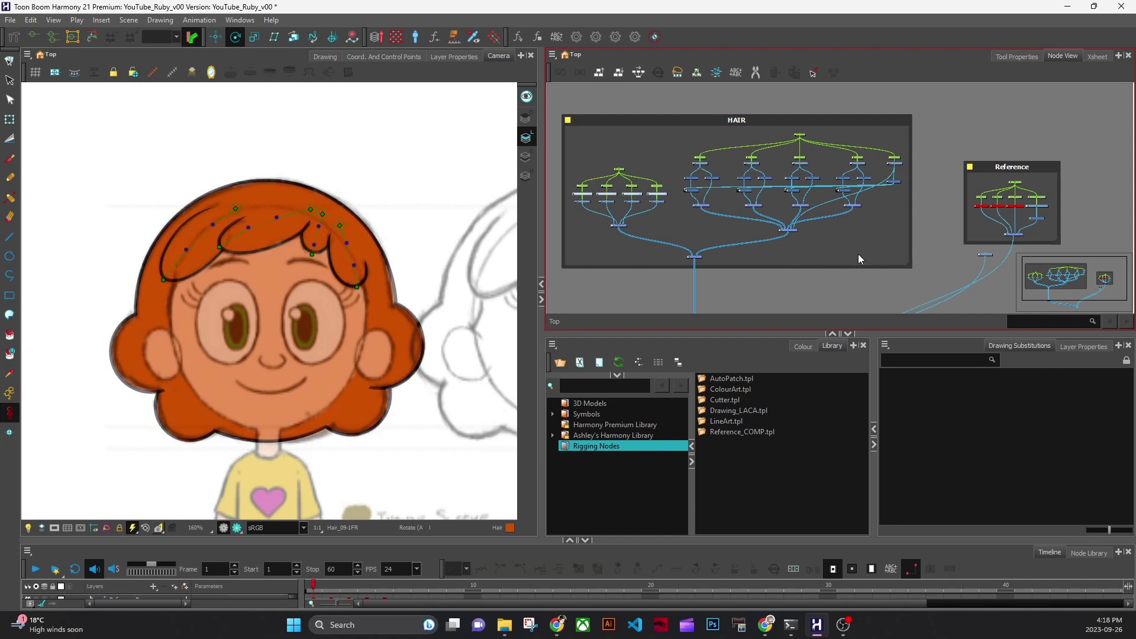
Enlarge and reposition the HAIR backdrop to leave spare room around its nodes, and widen the Node View.
{"action": "mouse_move", "coordinate": [917, 260]}
{"action": "left_mouse_down"}
{"action": "mouse_move", "coordinate": [900, 258]}
{"action": "mouse_move", "coordinate": [915, 275]}
{"action": "left_mouse_up"}
{"action": "left_click", "coordinate": [895, 264]}
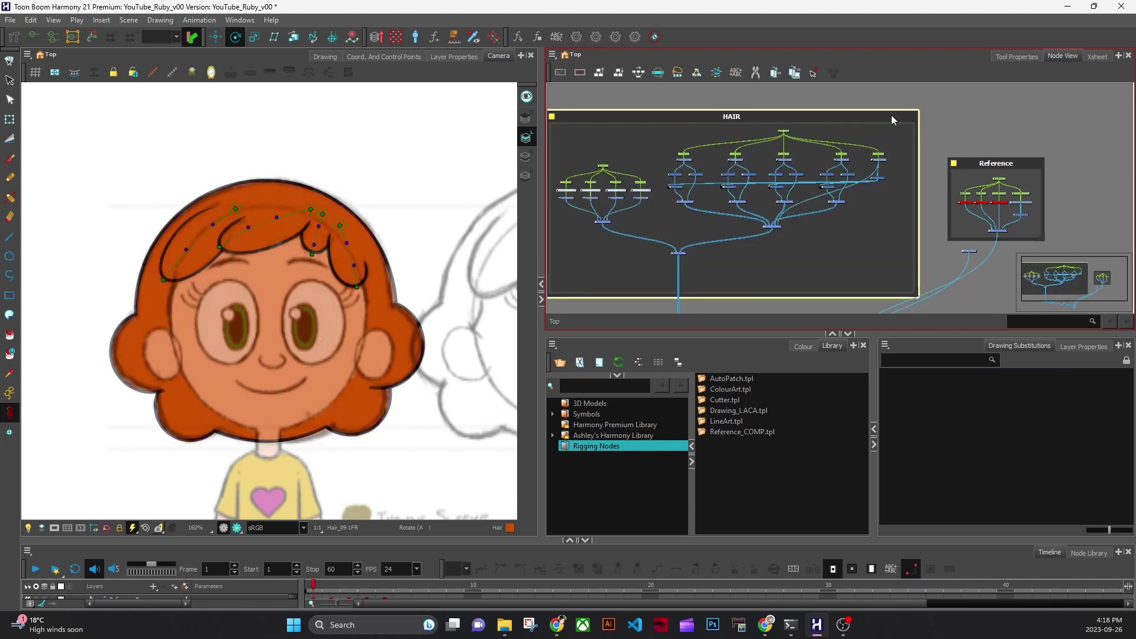
{"action": "mouse_move", "coordinate": [894, 114]}
{"action": "left_mouse_down"}
{"action": "mouse_move", "coordinate": [875, 85]}
{"action": "mouse_move", "coordinate": [880, 107]}
{"action": "left_mouse_up"}
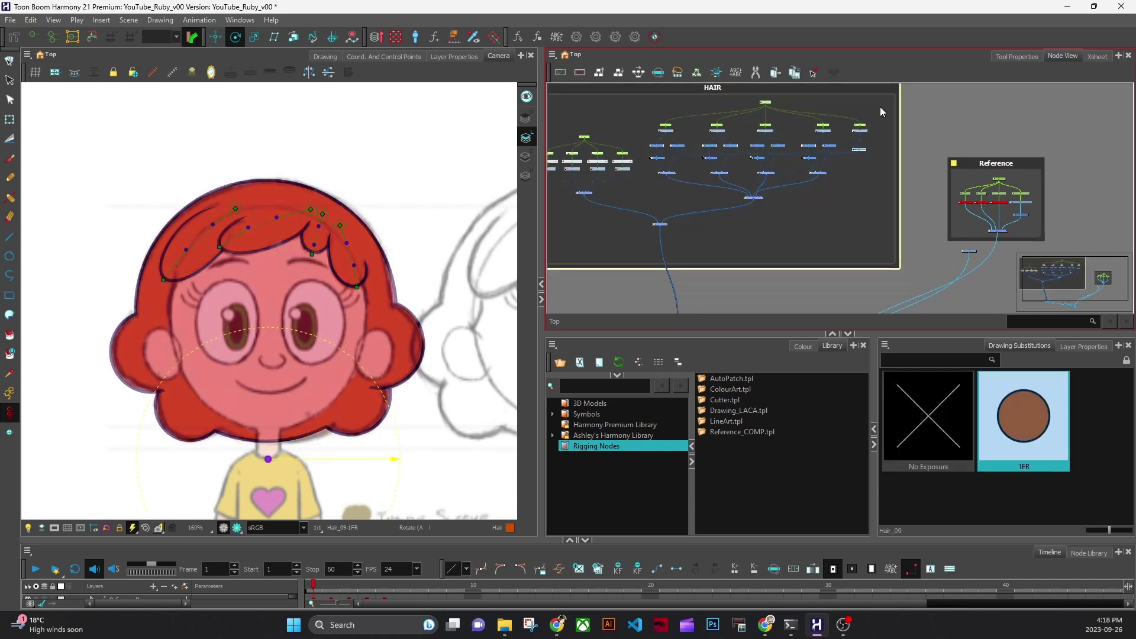
{"action": "left_click_drag", "start_coordinate": [542, 266], "coordinate": [398, 266]}
{"action": "left_click_drag", "start_coordinate": [815, 235], "coordinate": [882, 324]}
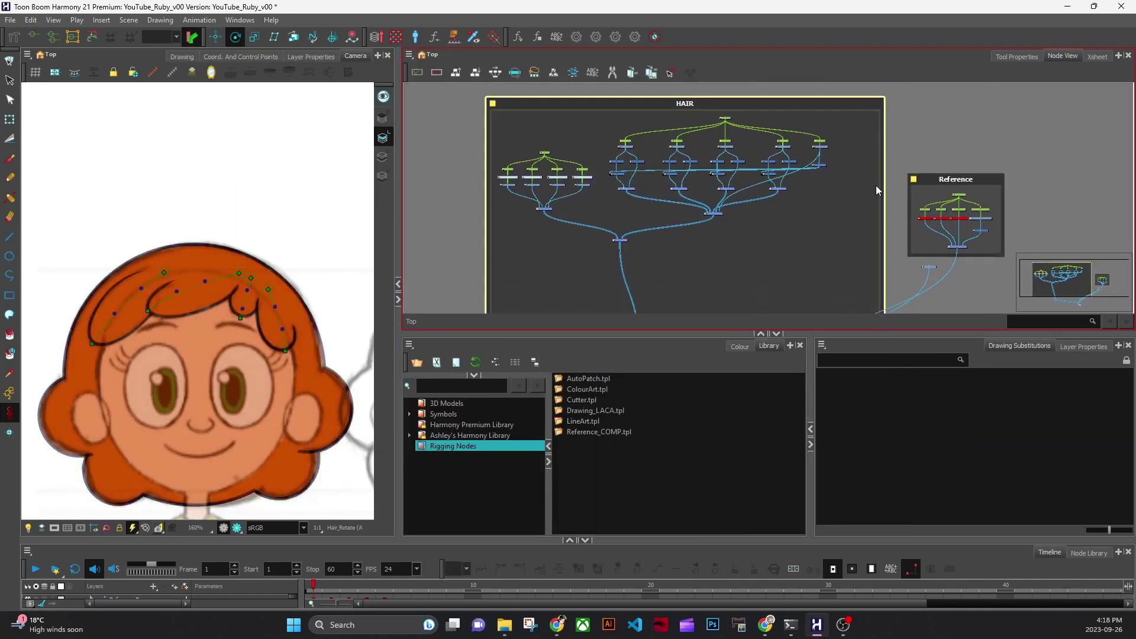
{"action": "left_click_drag", "start_coordinate": [858, 103], "coordinate": [838, 144]}
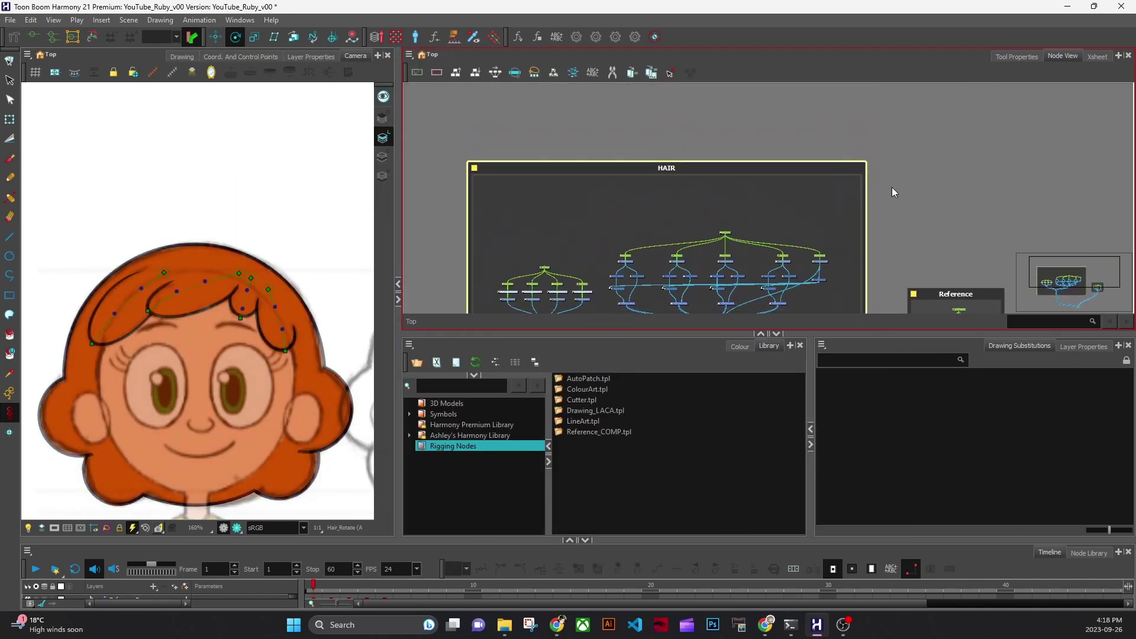
{"action": "scroll", "coordinate": [654, 238], "scroll_direction": "up", "scroll_amount": 4}
{"action": "left_click", "coordinate": [458, 289]}
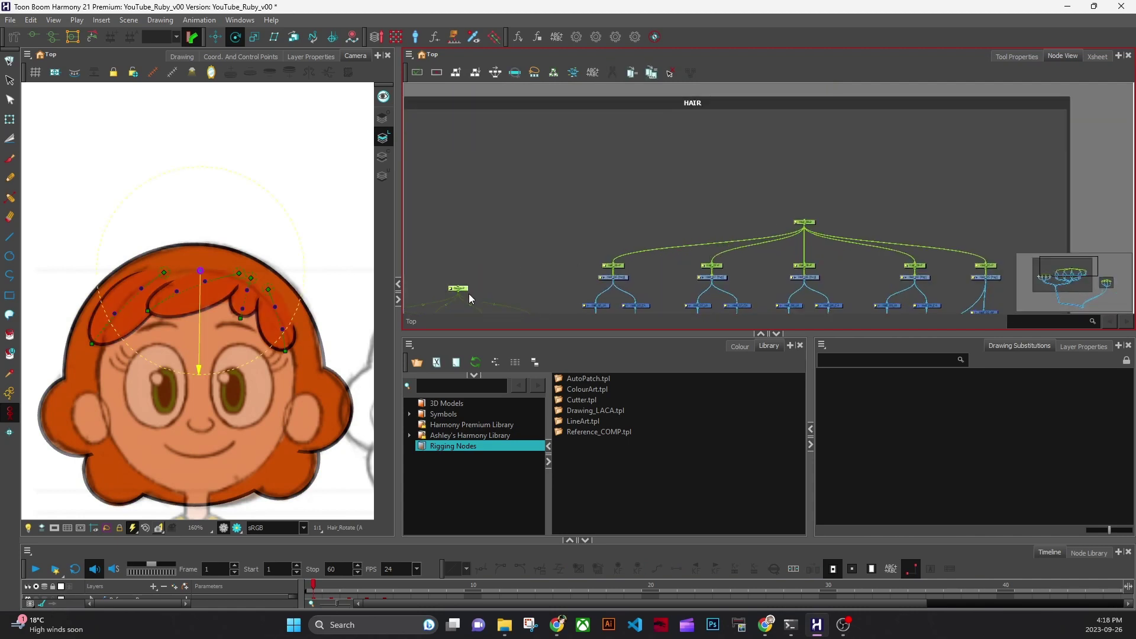
{"action": "left_click", "coordinate": [811, 223]}
{"action": "left_click", "coordinate": [464, 288]}
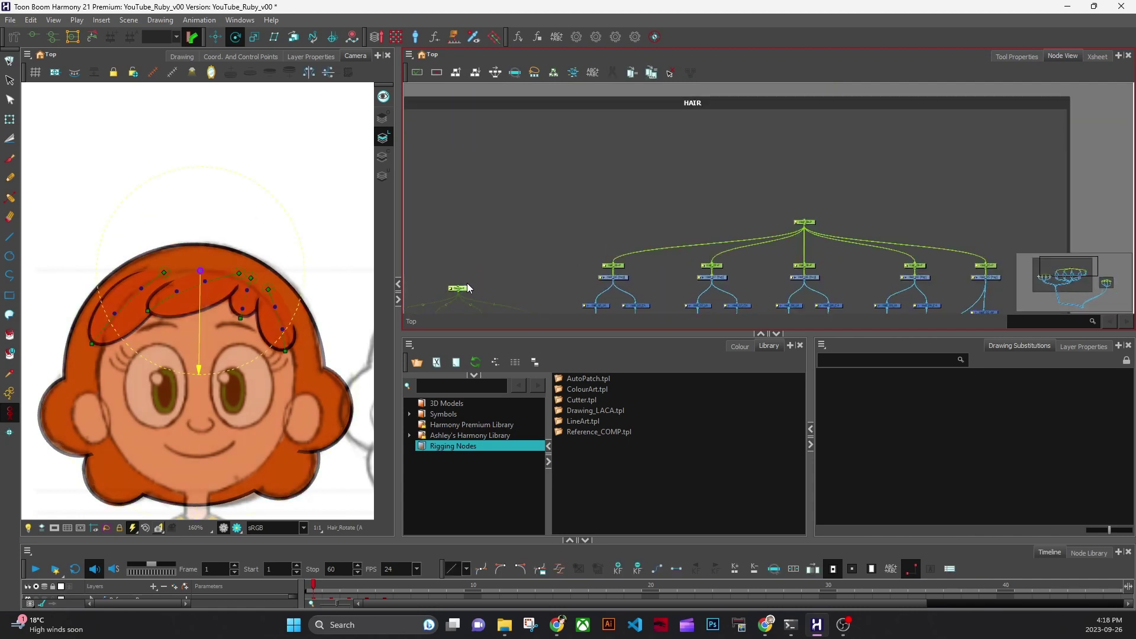
{"action": "left_click", "coordinate": [812, 222]}
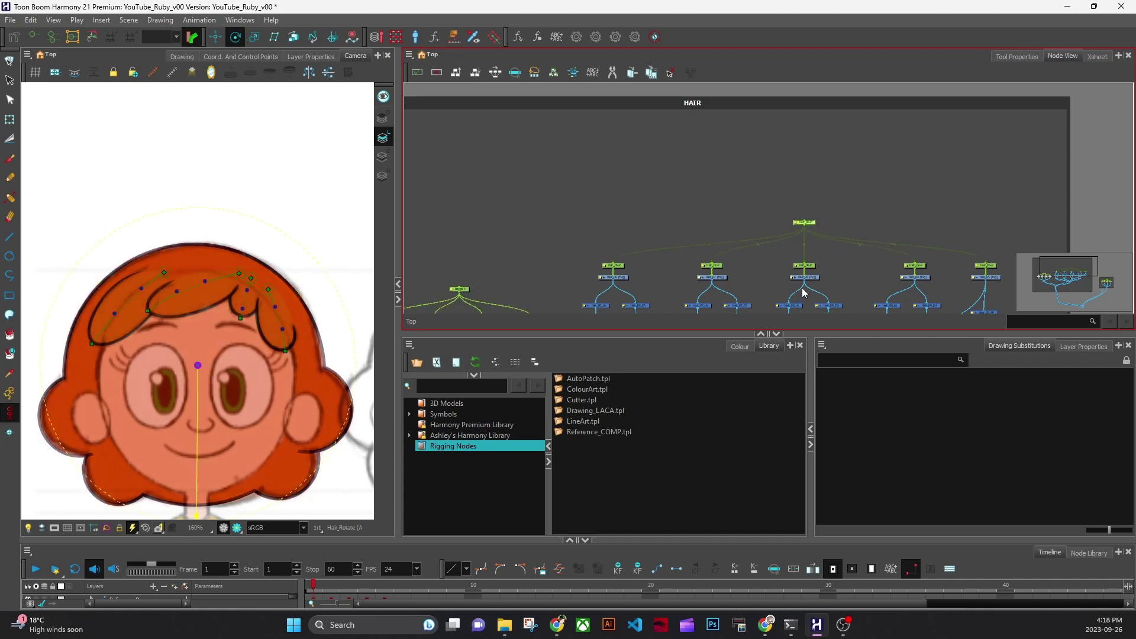
{"action": "key", "text": "ctrl+p"}
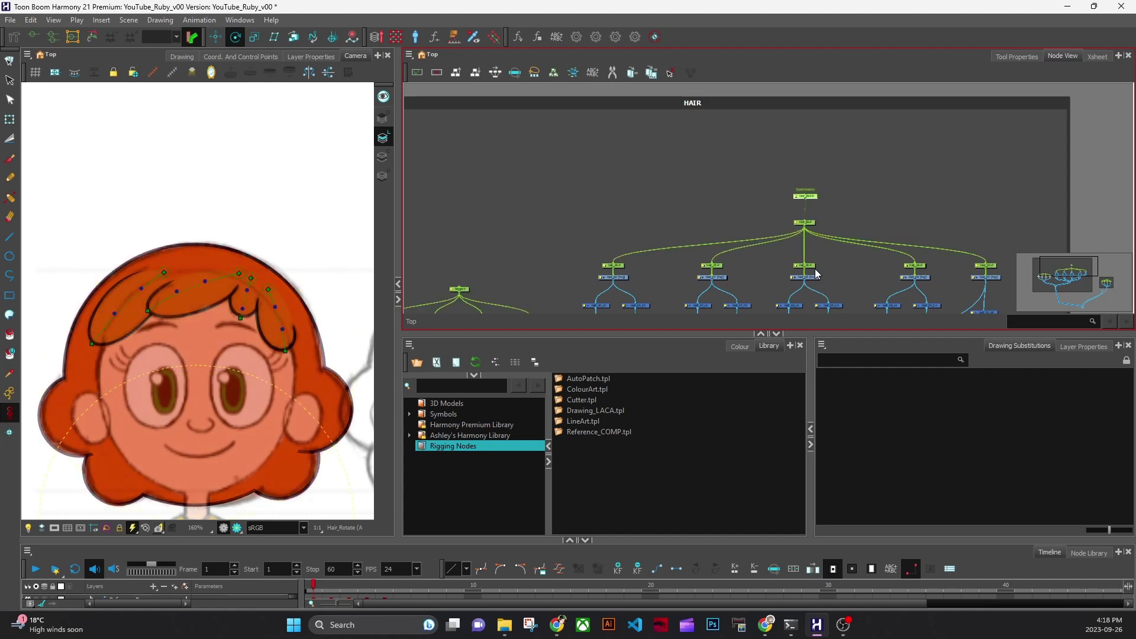
{"action": "key", "text": "Delete"}
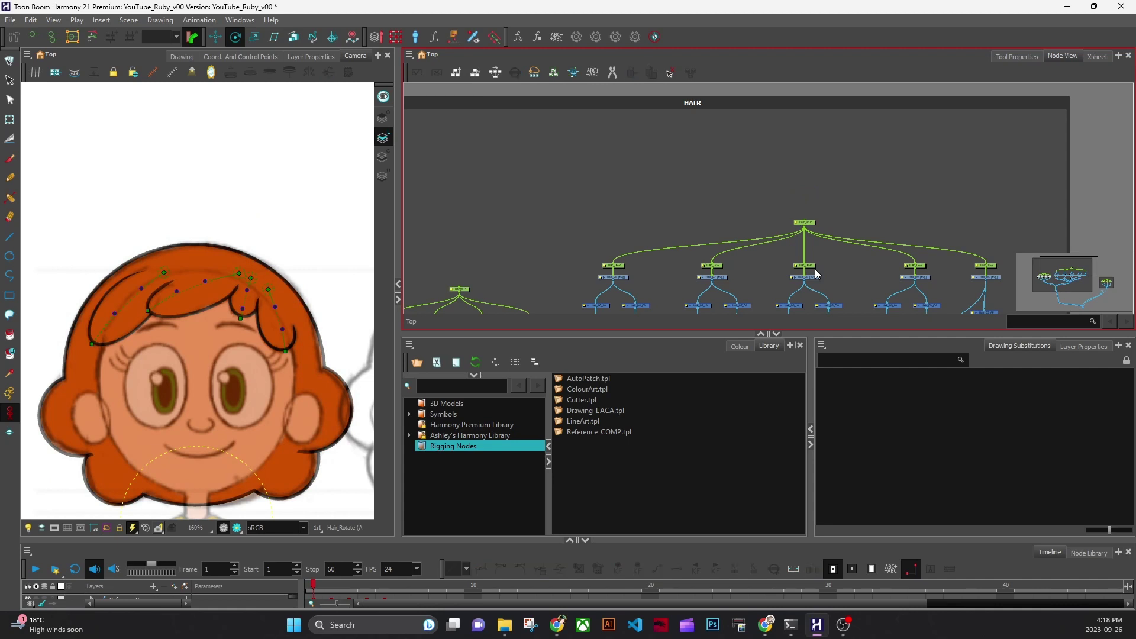
Add one shared parent peg above both the front-hair master peg and Hair_BK-P.
{"action": "left_click", "coordinate": [465, 289]}
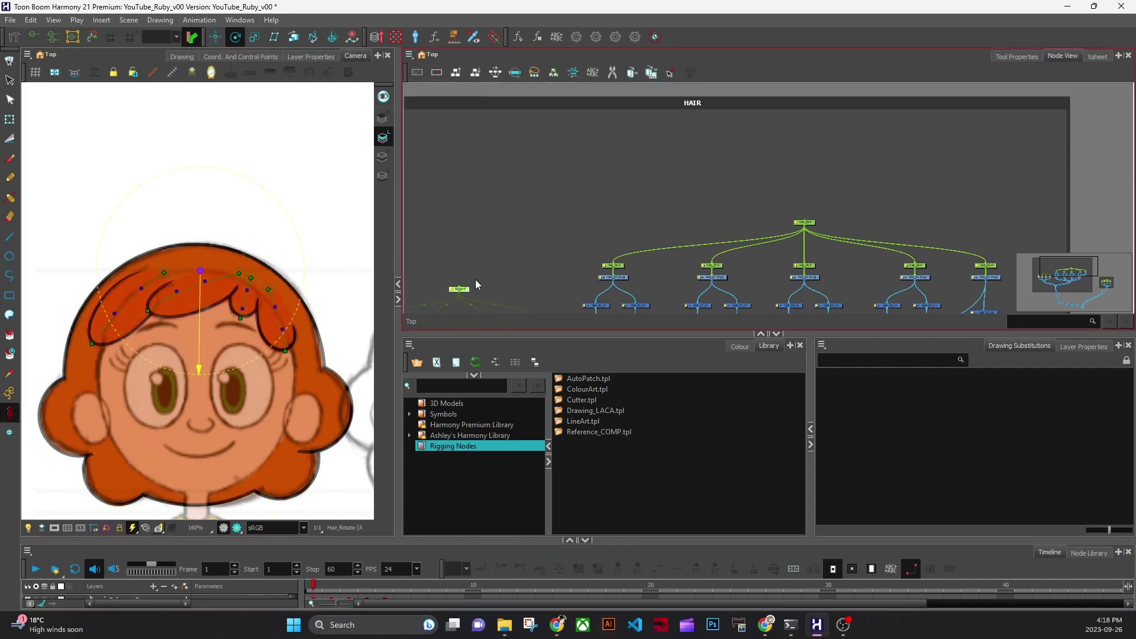
{"action": "left_click", "coordinate": [805, 223], "text": "shift"}
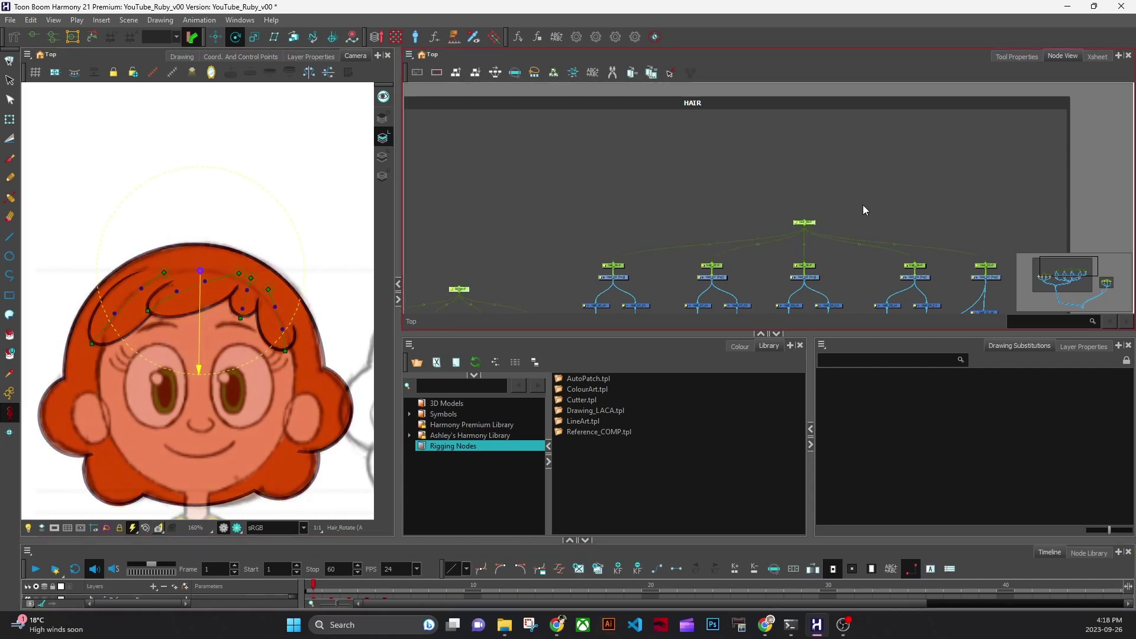
{"action": "key", "text": "shift+p"}
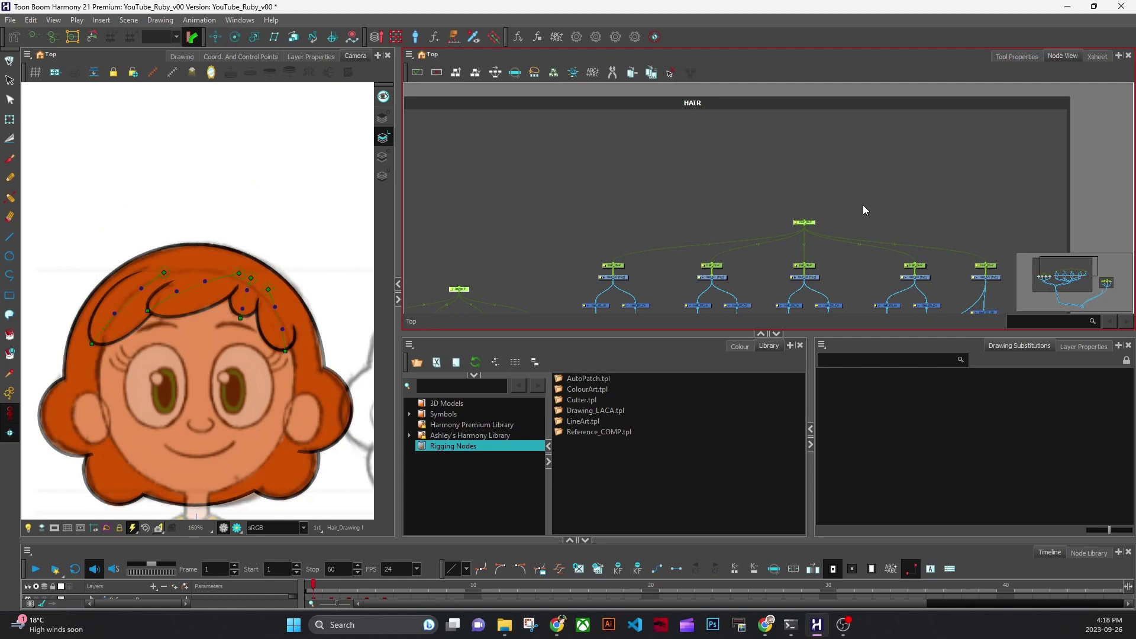
{"action": "key", "text": "ctrl+p"}
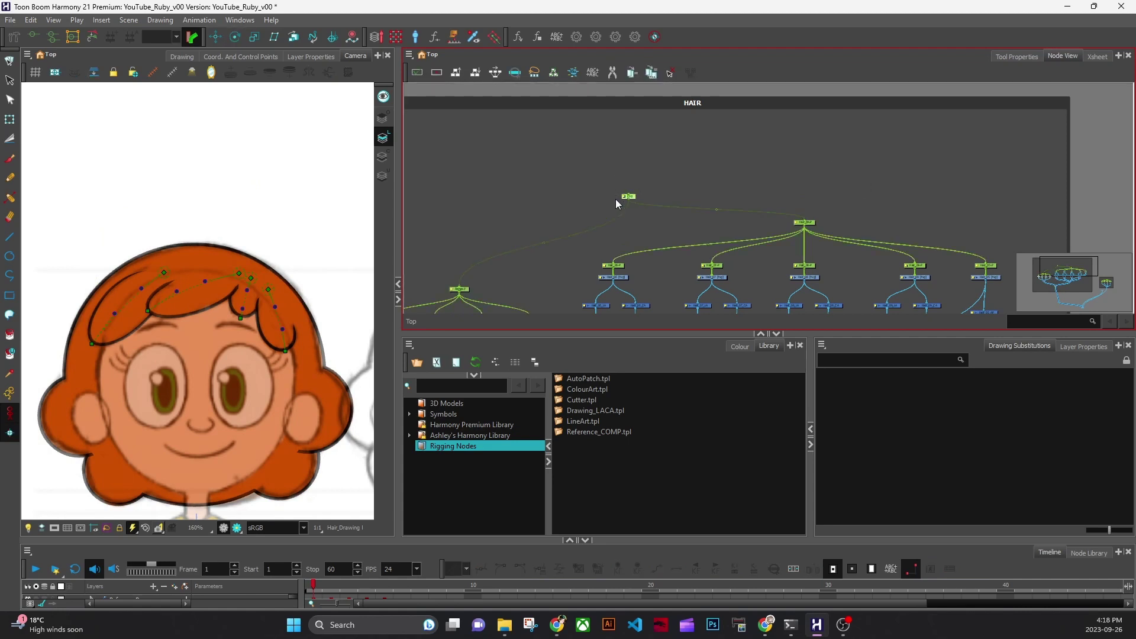
Rename the new shared parent peg Hair_M-P and position it above and between the front-hair and back-hair branches.
{"action": "left_click", "coordinate": [629, 196]}
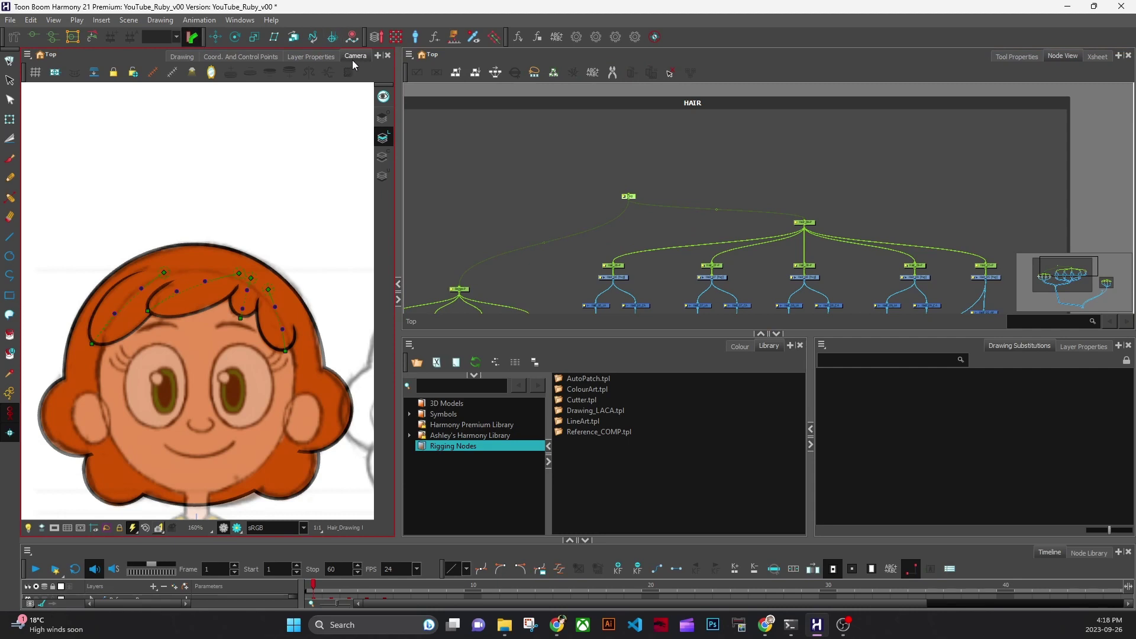
{"action": "left_click", "coordinate": [311, 56]}
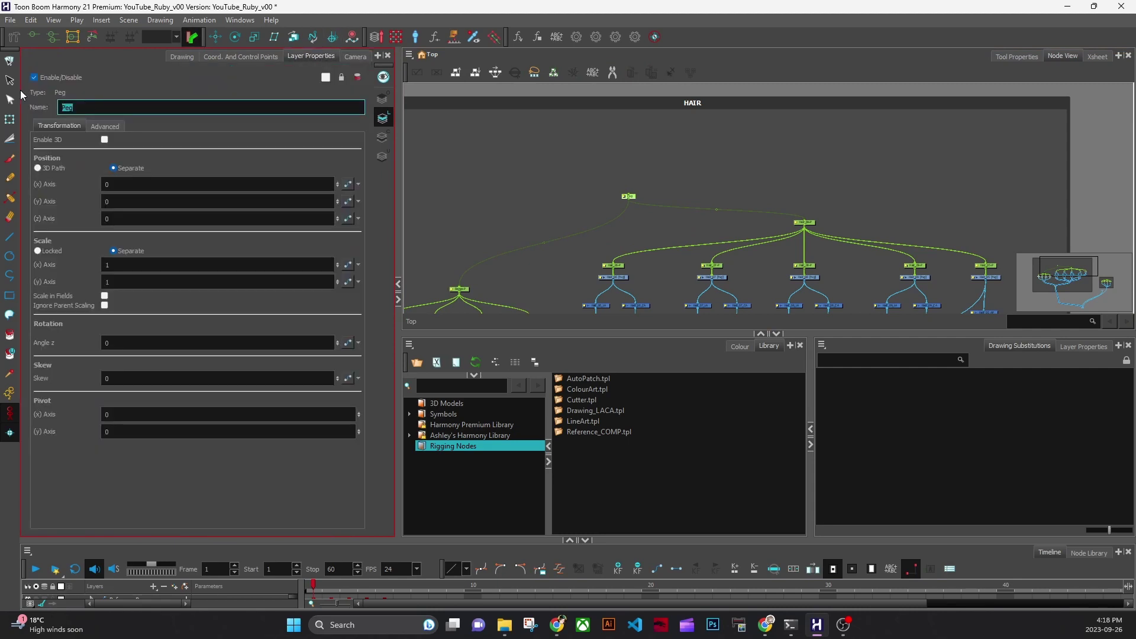
{"action": "type", "text": "hAIR_m-p"}
{"action": "key", "text": "BackSpace"}
{"action": "key", "text": "BackSpace"}
{"action": "key", "text": "BackSpace"}
{"action": "key", "text": "BackSpace"}
{"action": "key", "text": "BackSpace"}
{"action": "key", "text": "BackSpace"}
{"action": "key", "text": "BackSpace"}
{"action": "type", "text": "Hair_M"}
{"action": "key", "text": "Return"}
{"action": "left_click", "coordinate": [355, 56]}
{"action": "left_click_drag", "start_coordinate": [637, 195], "coordinate": [647, 176]}
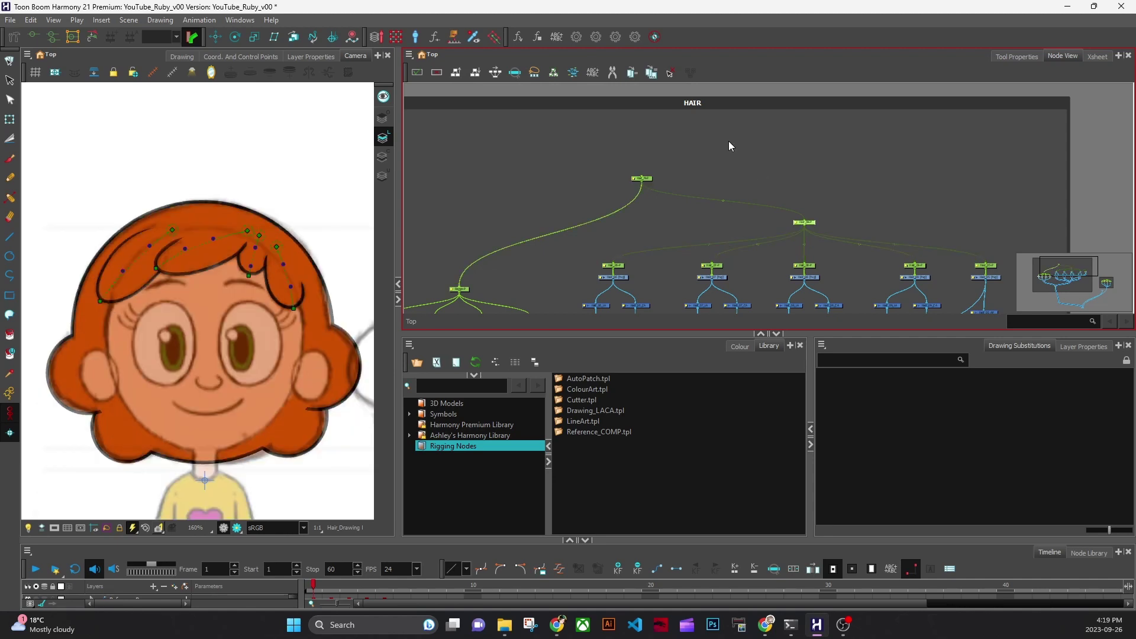
Select the shared hair peg with the Transform tool to check which drawings it controls, then clear the selection.
{"action": "left_click_drag", "start_coordinate": [729, 140], "coordinate": [622, 200]}
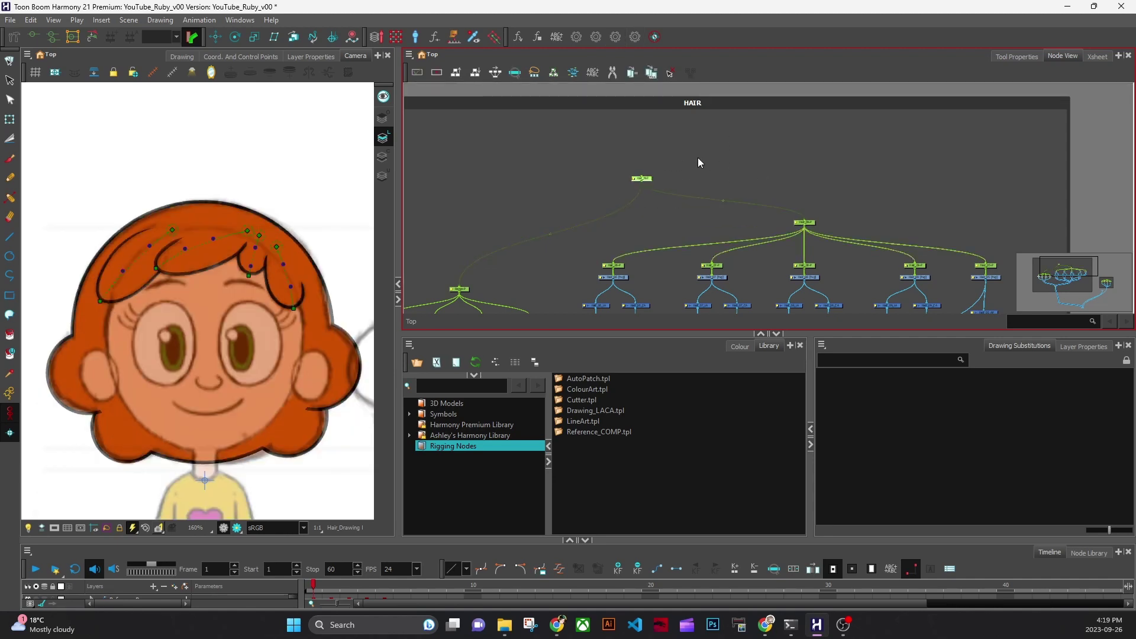
{"action": "left_click", "coordinate": [9, 119]}
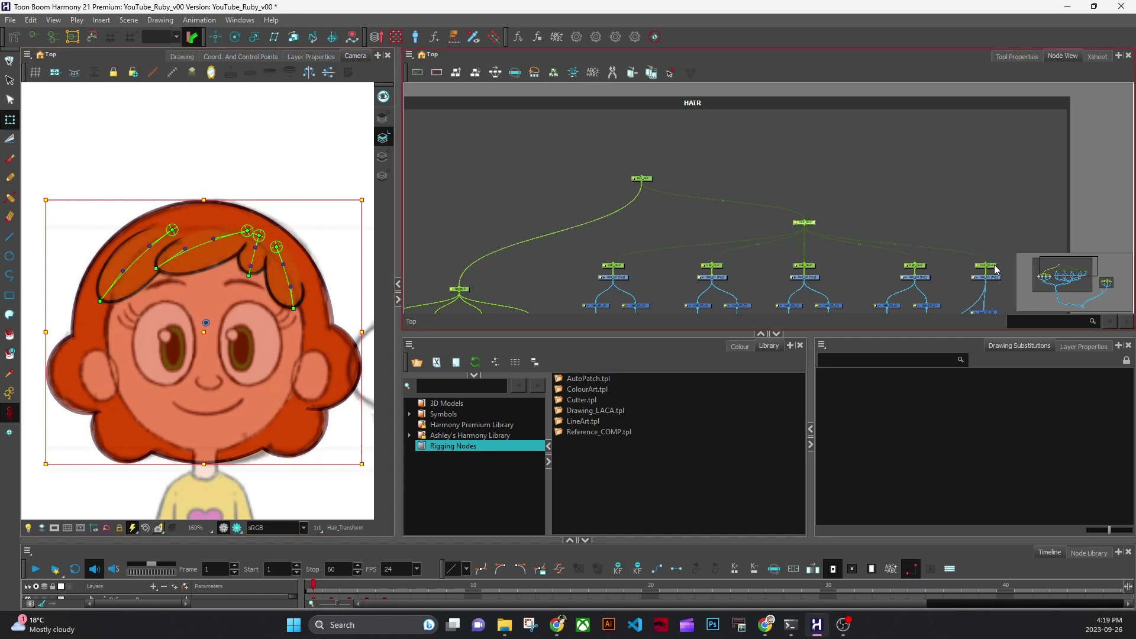
{"action": "left_click", "coordinate": [995, 266]}
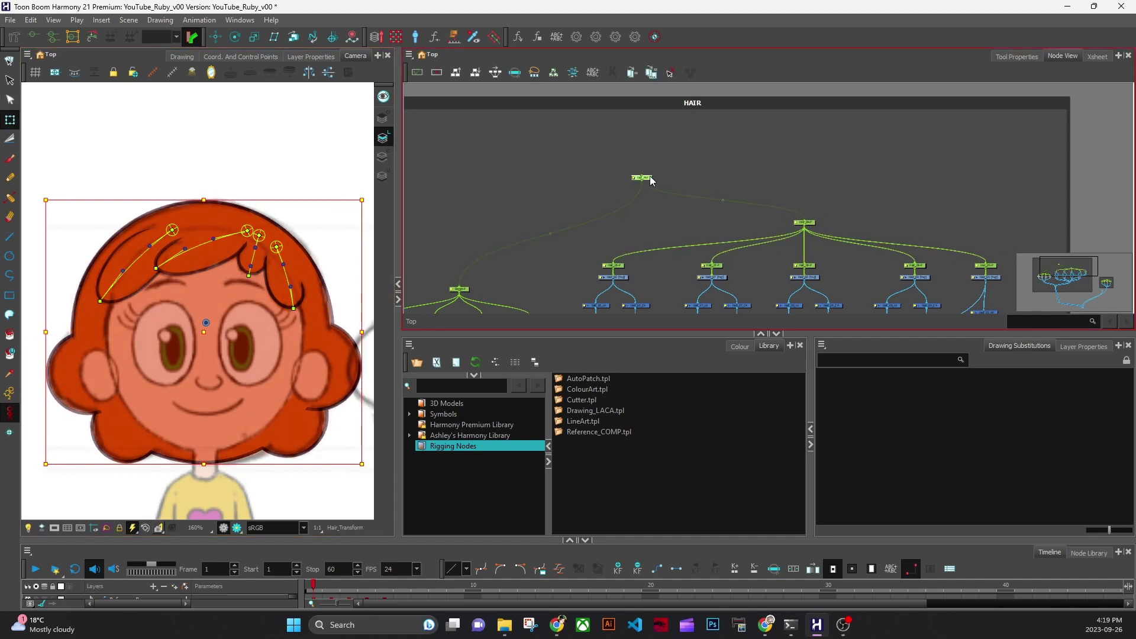
{"action": "left_click", "coordinate": [744, 174]}
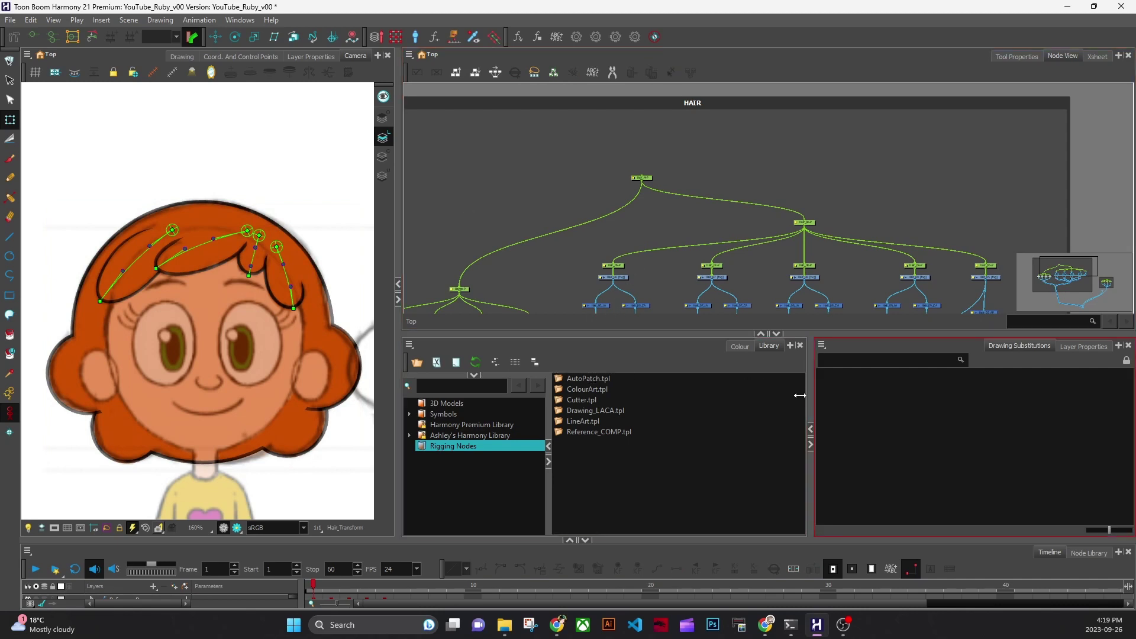
Make the library area narrower and save the Ruby scene before editing the AutoPatch template.
{"action": "left_click_drag", "start_coordinate": [811, 396], "coordinate": [793, 430]}
{"action": "left_click_drag", "start_coordinate": [720, 276], "coordinate": [744, 148]}
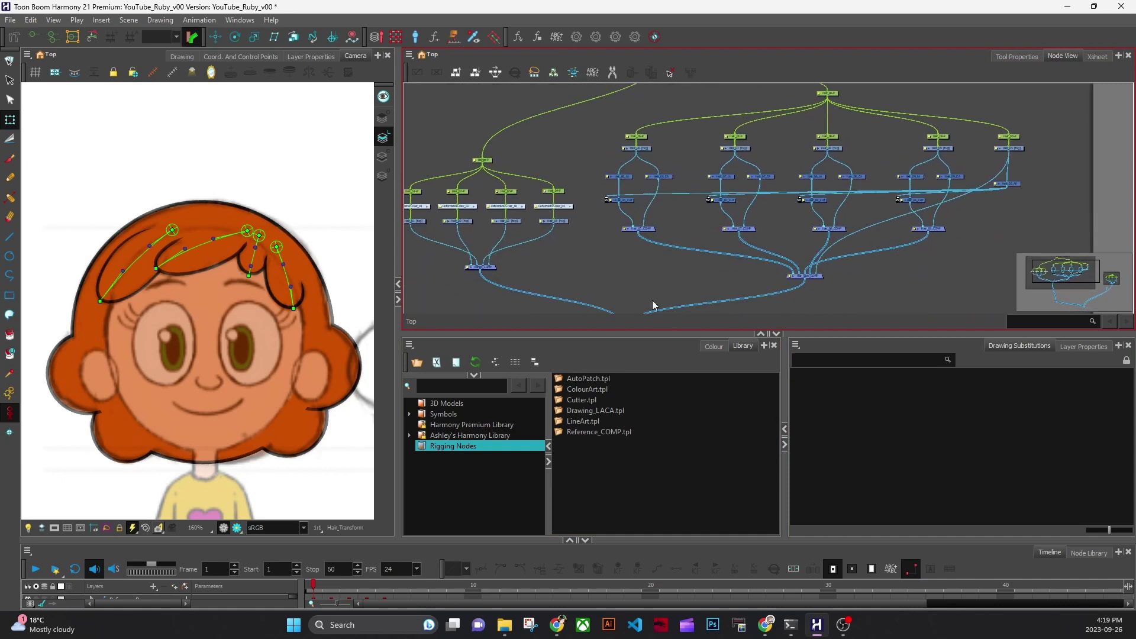
{"action": "left_click", "coordinate": [591, 446]}
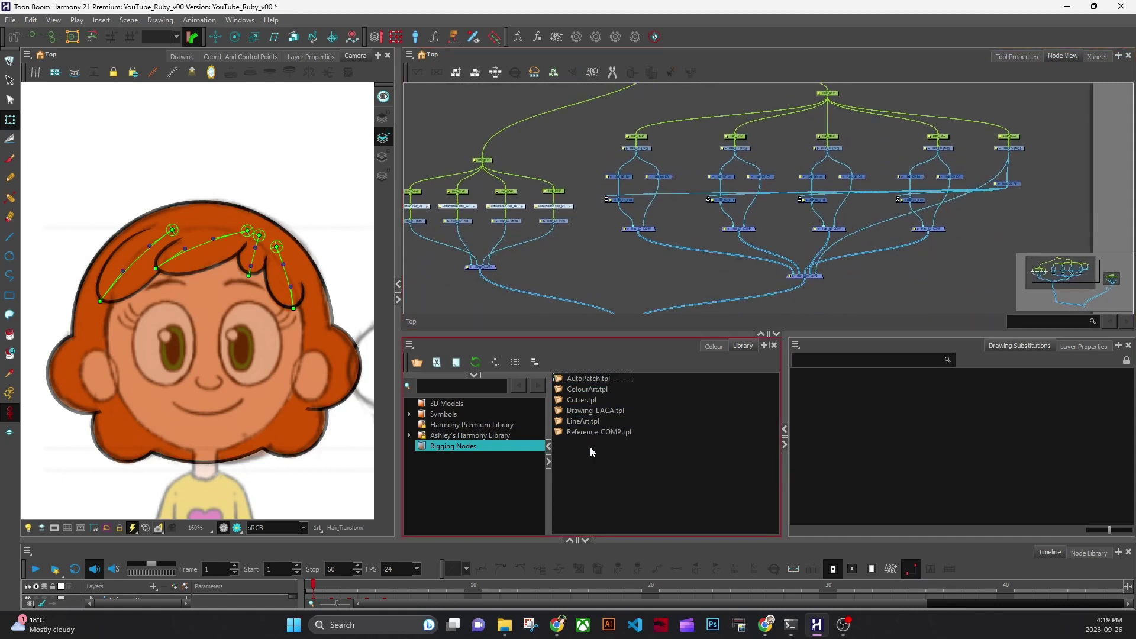
{"action": "left_click", "coordinate": [628, 378]}
{"action": "right_click", "coordinate": [612, 378]}
{"action": "left_click", "coordinate": [644, 289]}
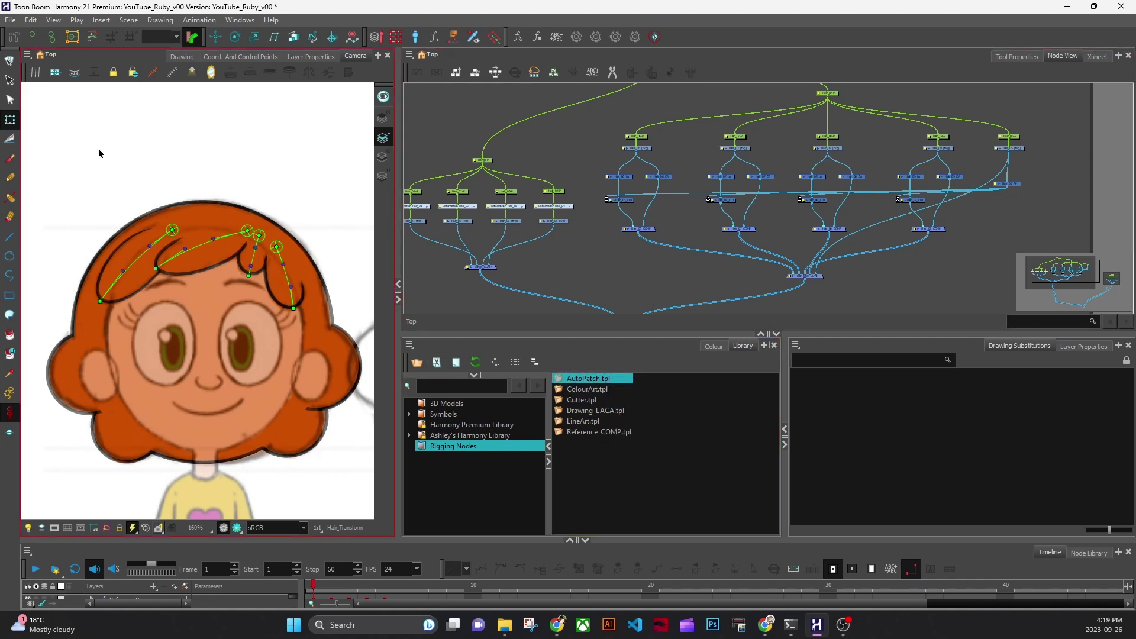
{"action": "left_click", "coordinate": [12, 22]}
{"action": "left_click", "coordinate": [38, 87]}
Open AutoPatch.tpl from Rigging Nodes for editing and rename its Hair_05_AP node XX_AP.
{"action": "right_click", "coordinate": [599, 378]}
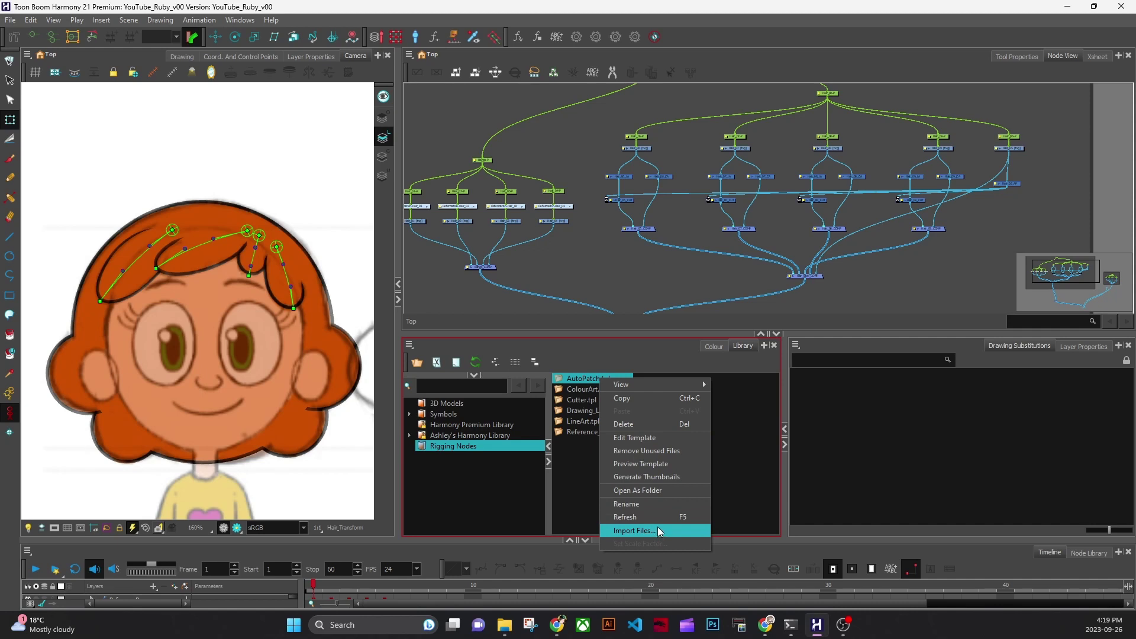
{"action": "left_click", "coordinate": [666, 438]}
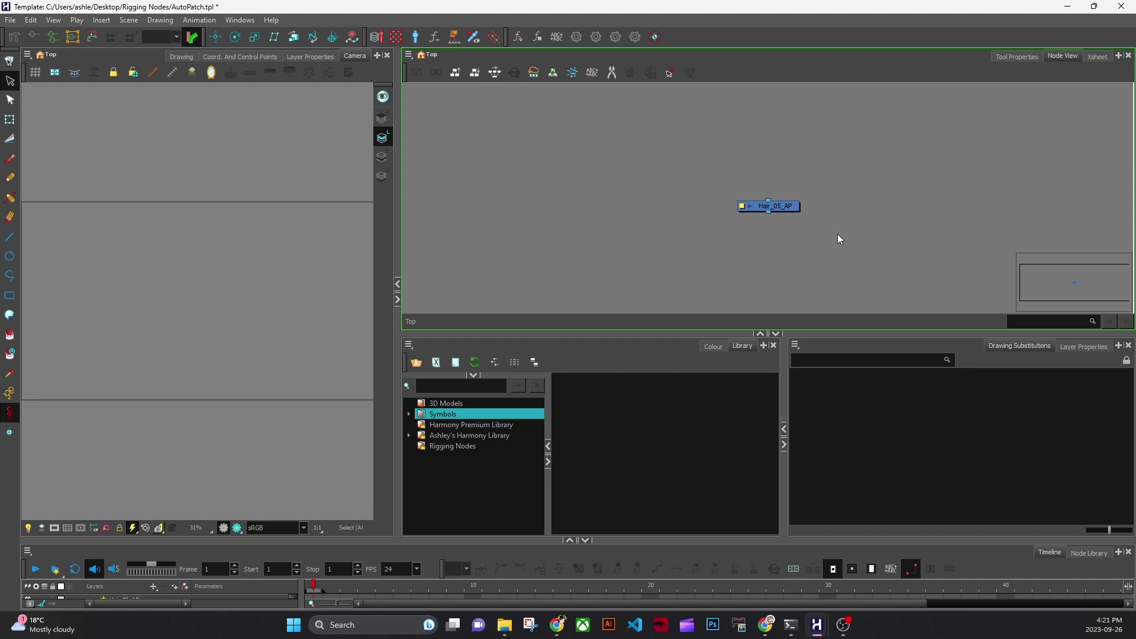
{"action": "left_click", "coordinate": [724, 346]}
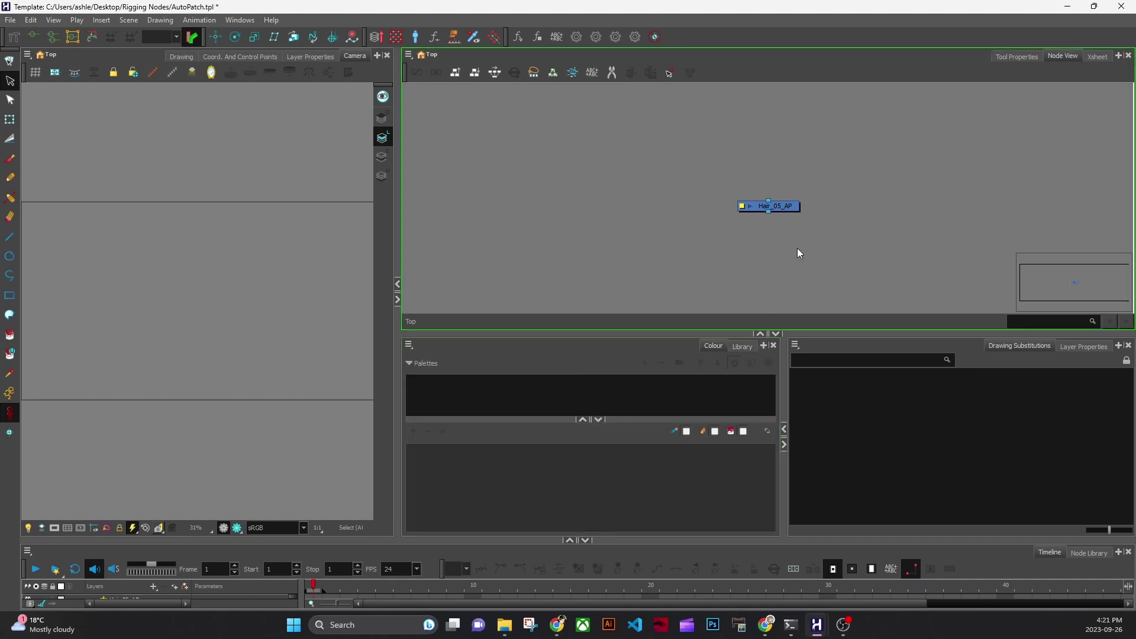
{"action": "left_click_drag", "start_coordinate": [785, 206], "coordinate": [779, 211]}
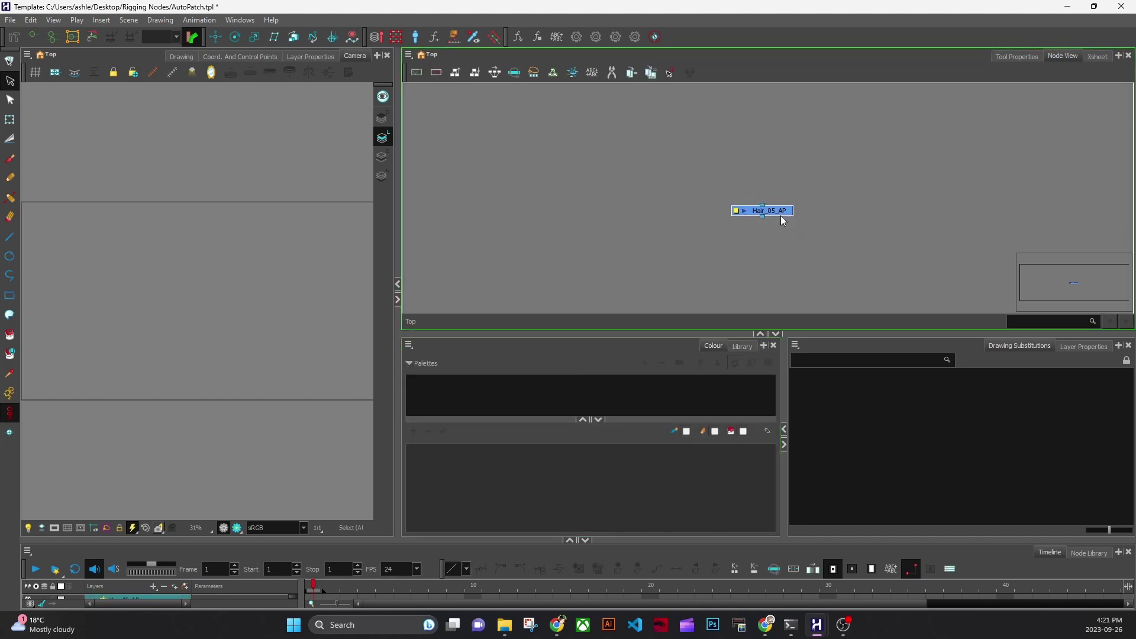
{"action": "left_click", "coordinate": [322, 59]}
{"action": "left_click_drag", "start_coordinate": [81, 107], "coordinate": [33, 96]}
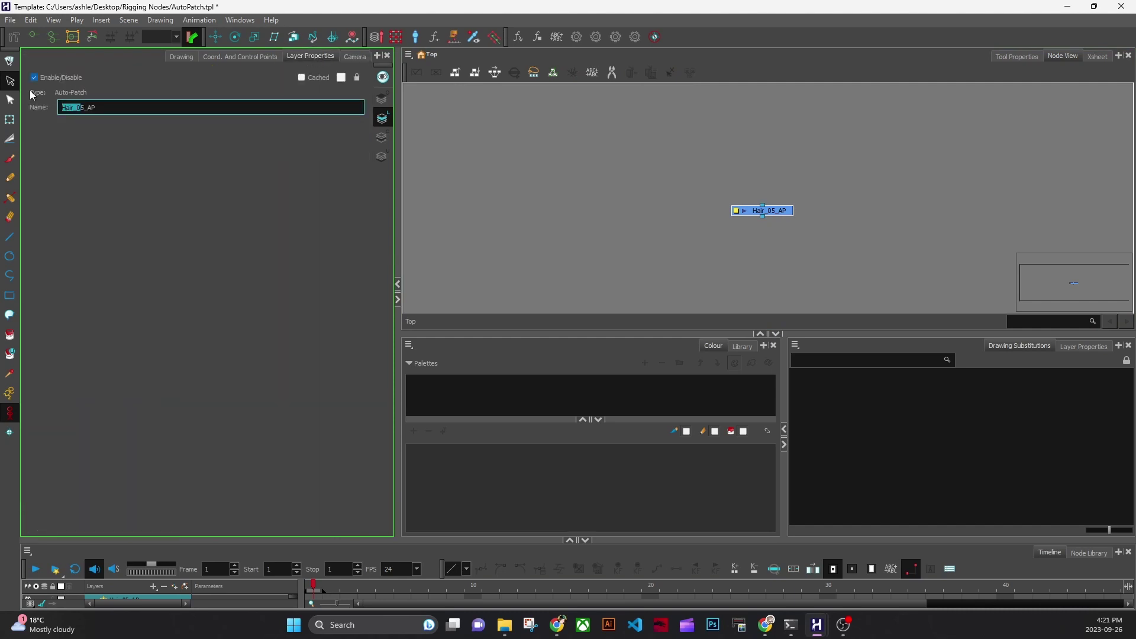
{"action": "key", "text": "BackSpace"}
{"action": "key", "text": "BackSpace"}
{"action": "type", "text": "XX"}
{"action": "left_click", "coordinate": [580, 256]}
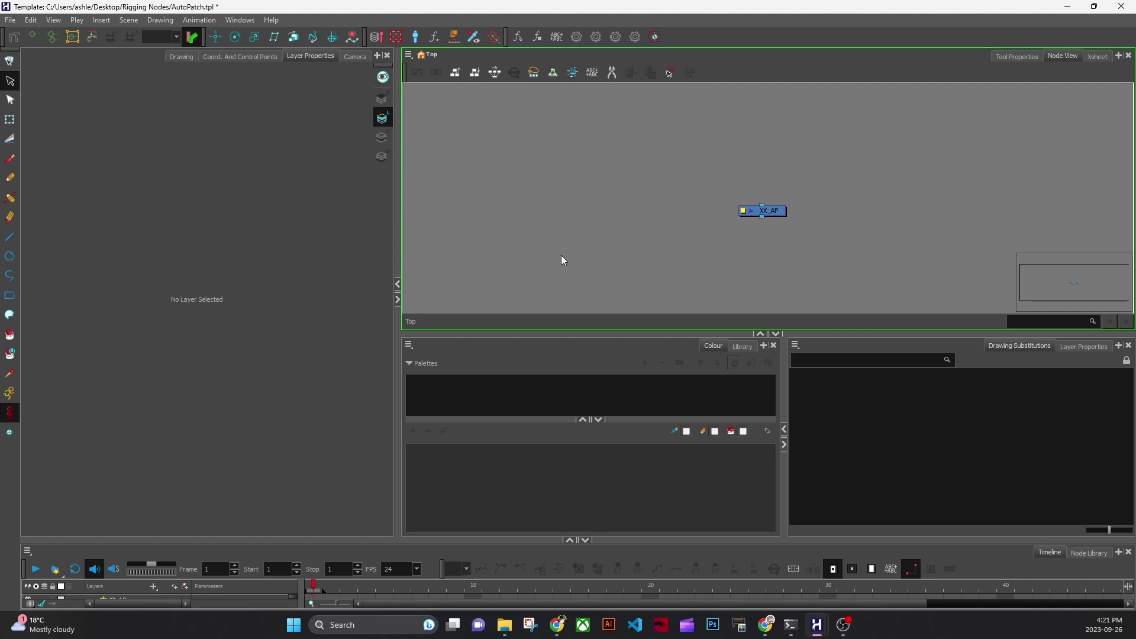
Save the AutoPatch template and close it to return to the Ruby scene.
{"action": "left_click", "coordinate": [10, 19]}
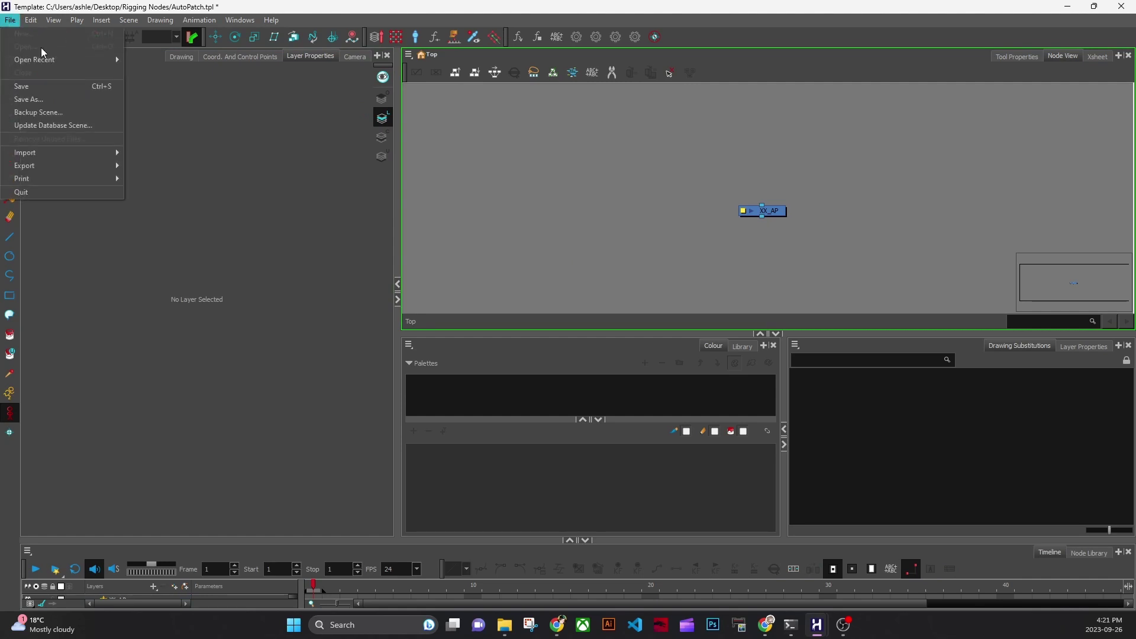
{"action": "left_click", "coordinate": [43, 88]}
{"action": "left_click", "coordinate": [616, 326]}
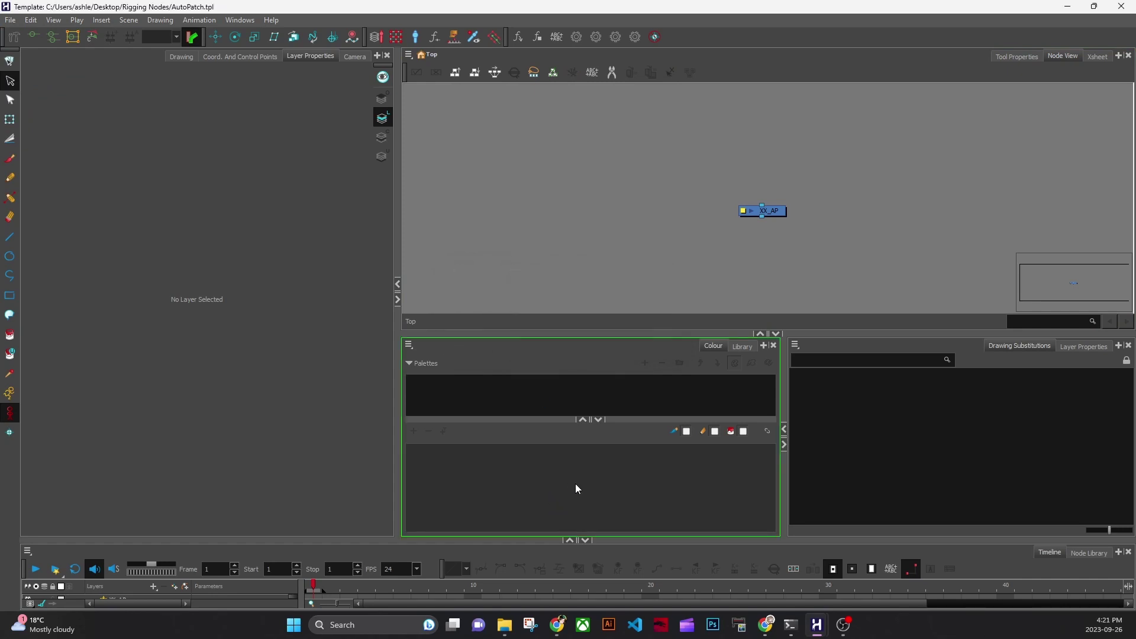
{"action": "left_click", "coordinate": [1120, 7]}
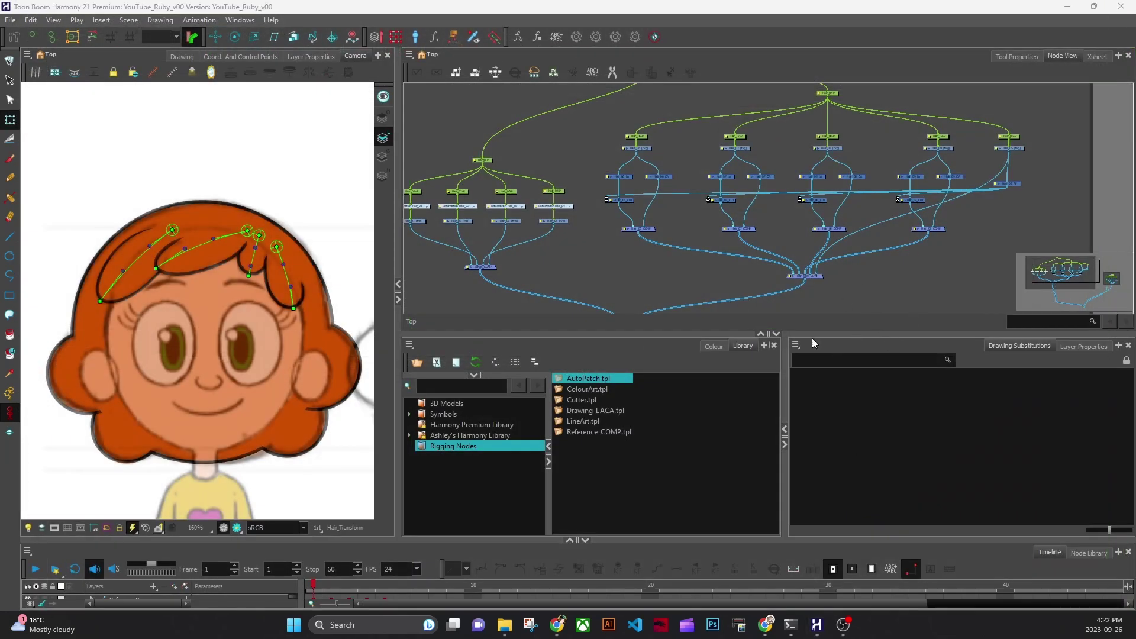
Insert the edited AutoPatch template into the empty node area below Hair_09_COMP as a test.
{"action": "left_click", "coordinate": [821, 307]}
{"action": "scroll", "coordinate": [884, 285], "scroll_direction": "up", "scroll_amount": 2}
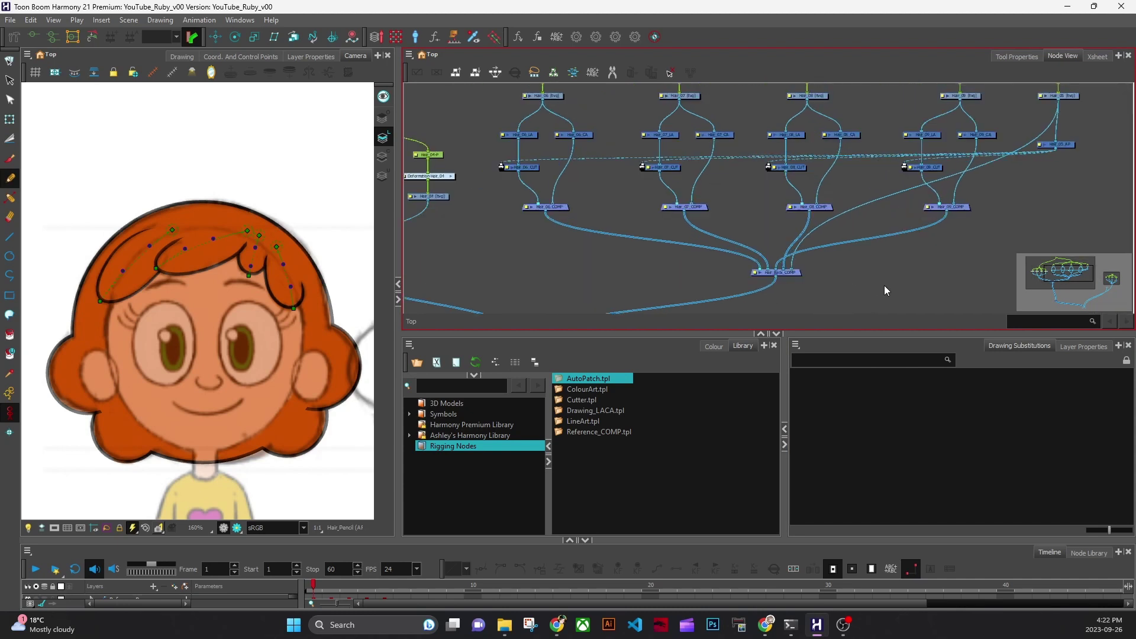
{"action": "left_click", "coordinate": [606, 378]}
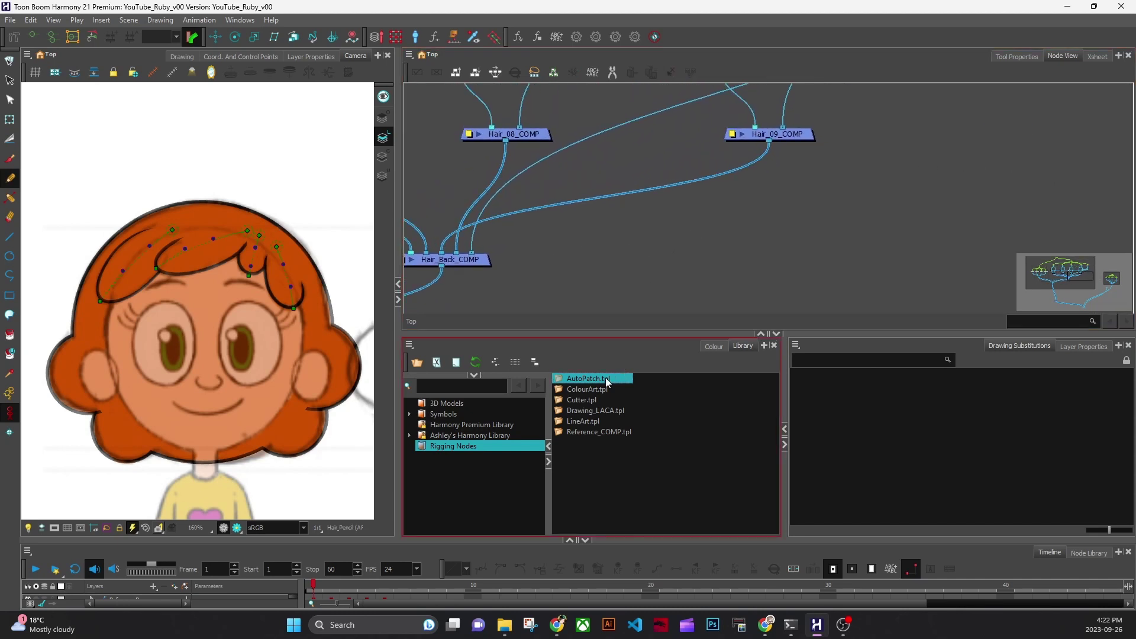
{"action": "left_click_drag", "start_coordinate": [629, 357], "coordinate": [781, 262]}
{"action": "scroll", "coordinate": [752, 314], "scroll_direction": "down", "scroll_amount": 1}
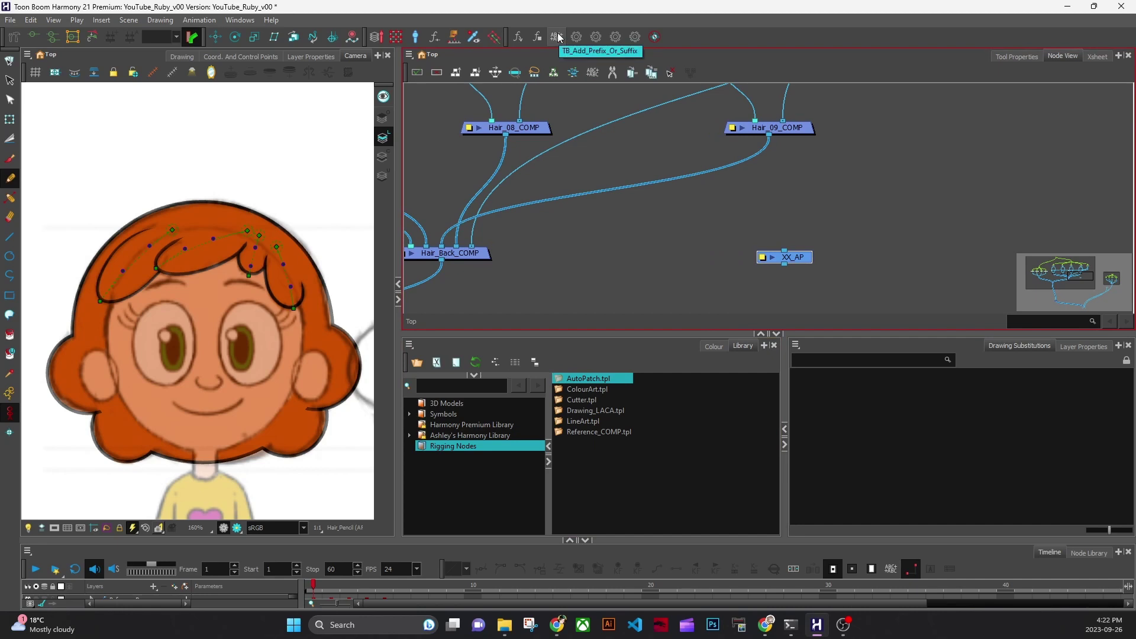
Test find and replace on the inserted auto-patch node's name, replacing XX with Ruby, and delete the node.
{"action": "left_click", "coordinate": [634, 39]}
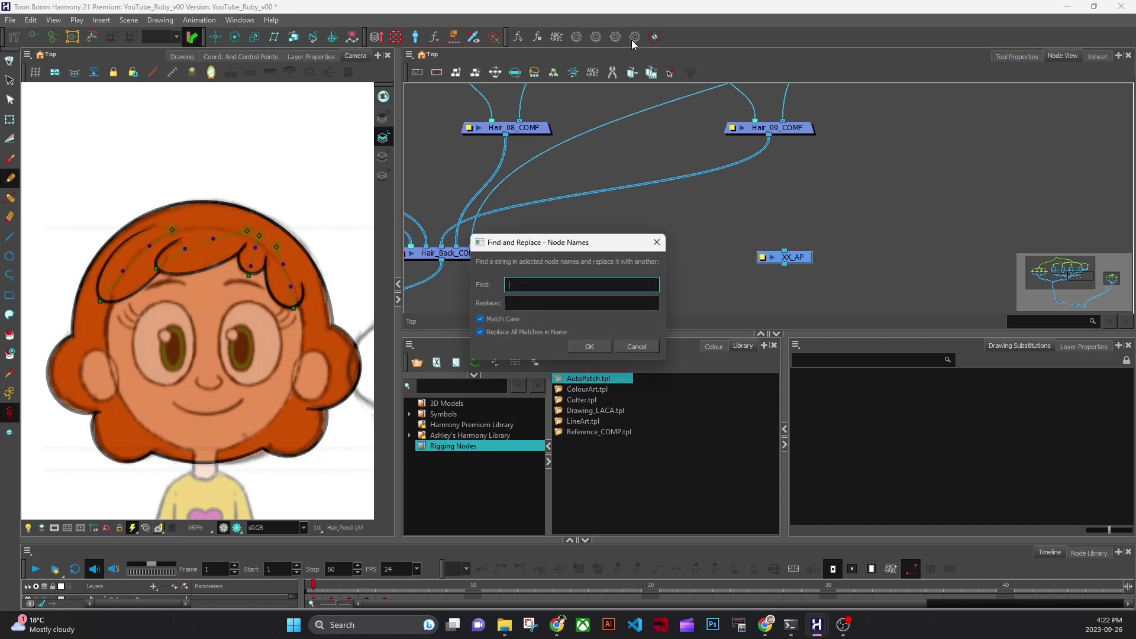
{"action": "type", "text": "xx"}
{"action": "key", "text": "Tab"}
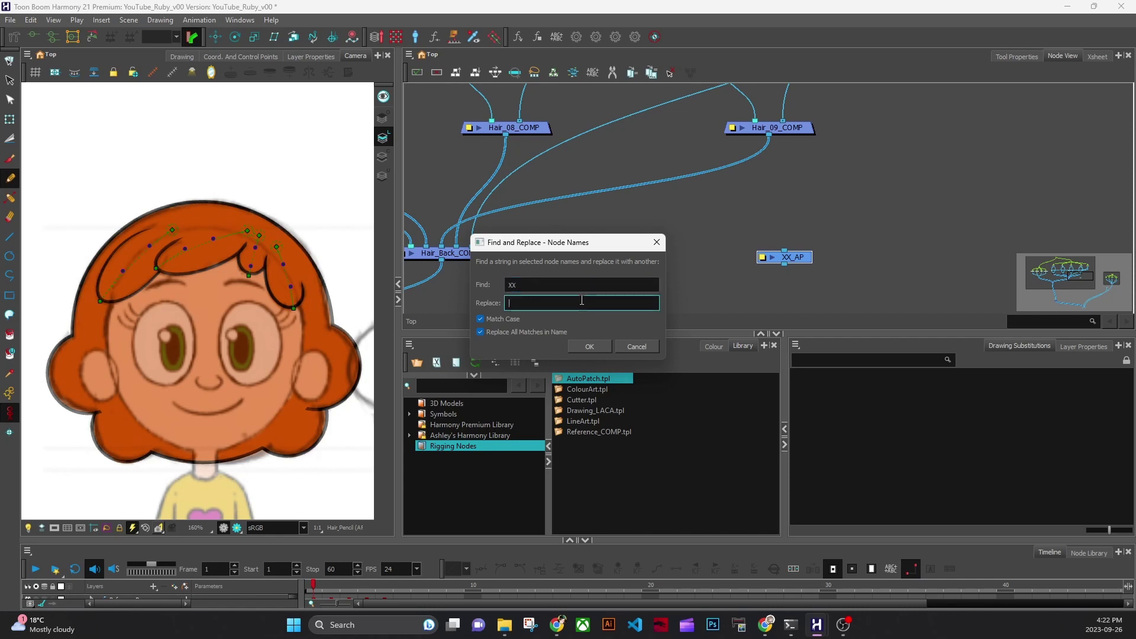
{"action": "type", "text": "Ruby"}
{"action": "key", "text": "Return"}
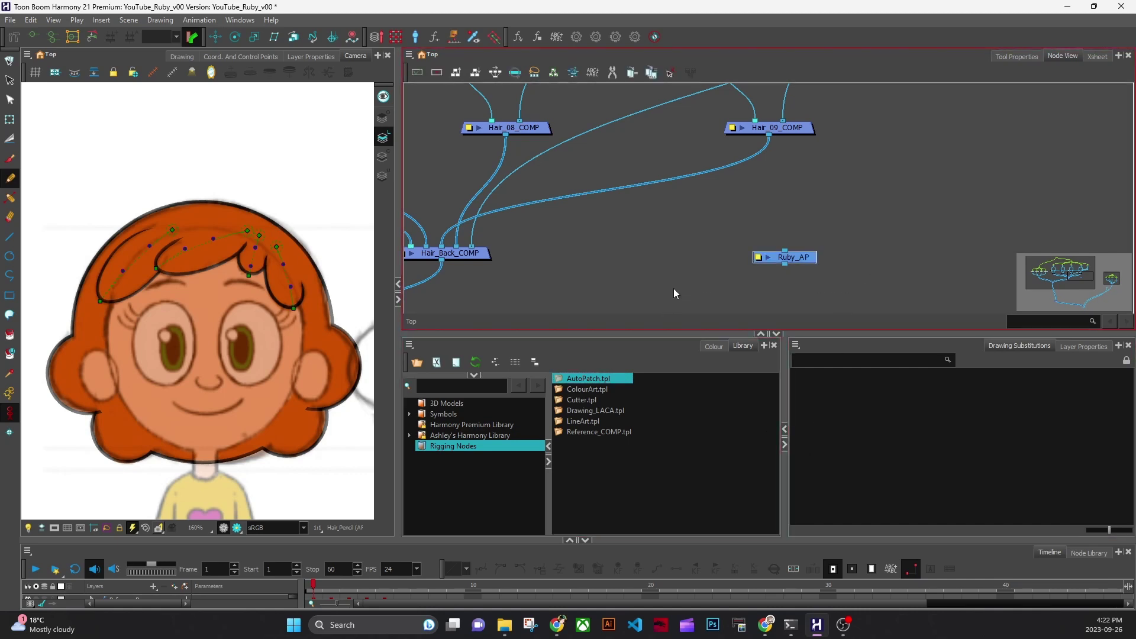
{"action": "key", "text": "Delete"}
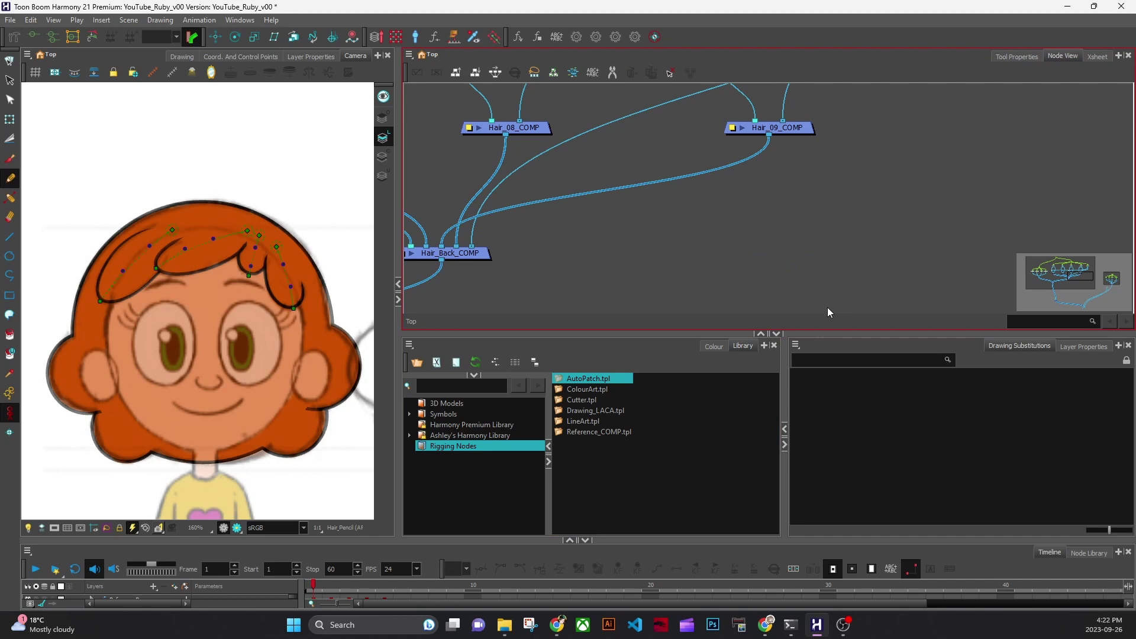
Open ColourArt.tpl from Rigging Nodes for editing and rename its Hair_06_CA node XX_CA.
{"action": "left_click", "coordinate": [608, 390]}
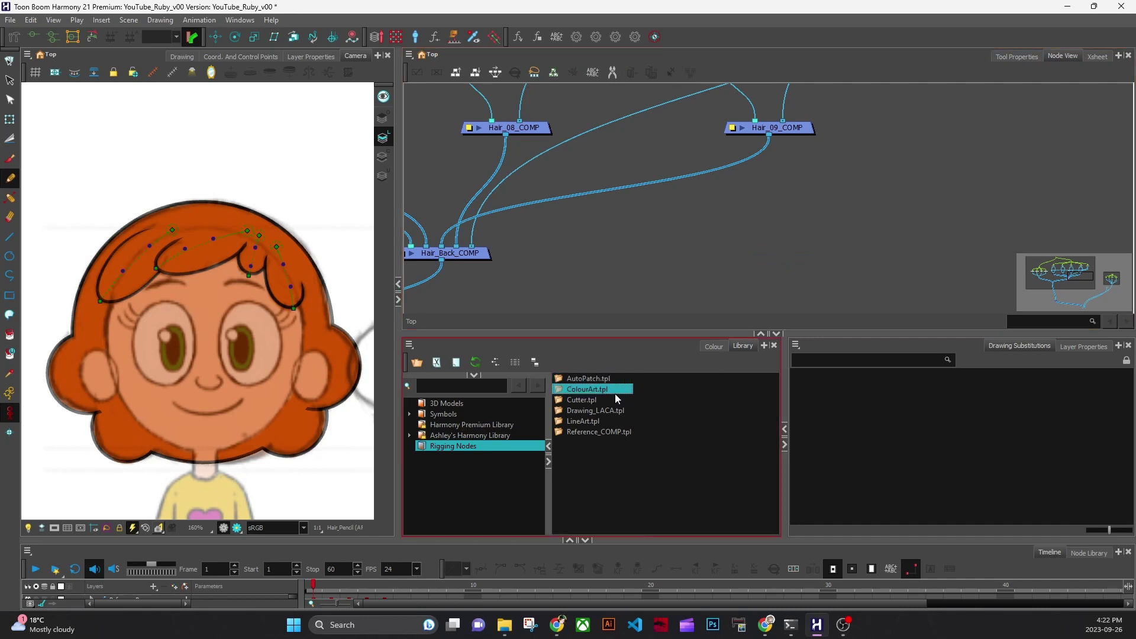
{"action": "right_click", "coordinate": [606, 389]}
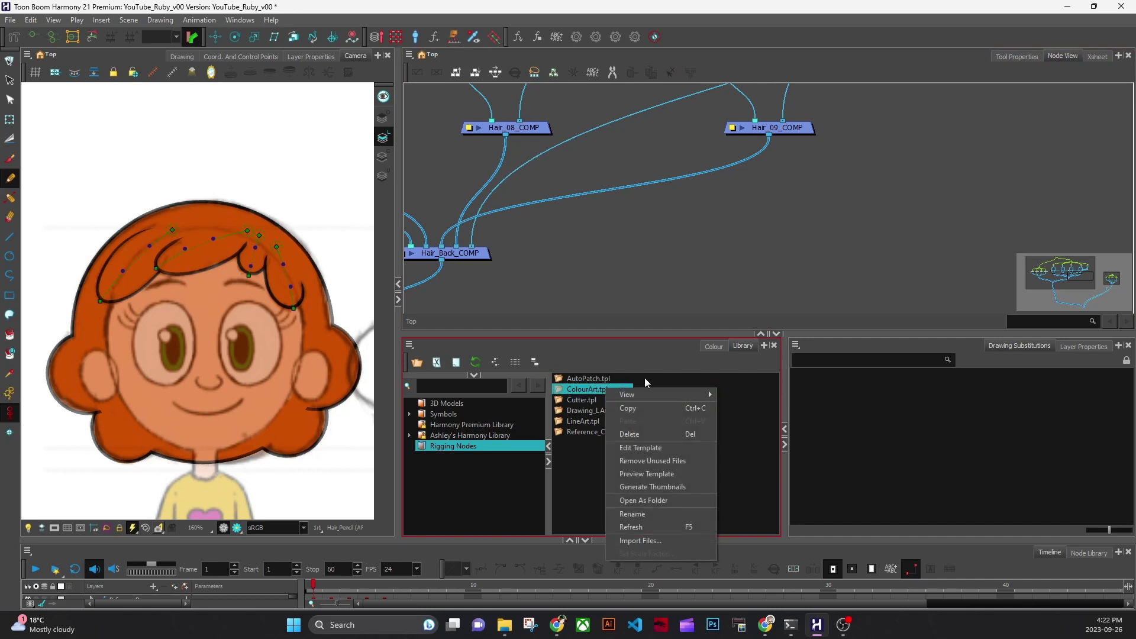
{"action": "left_click", "coordinate": [668, 448]}
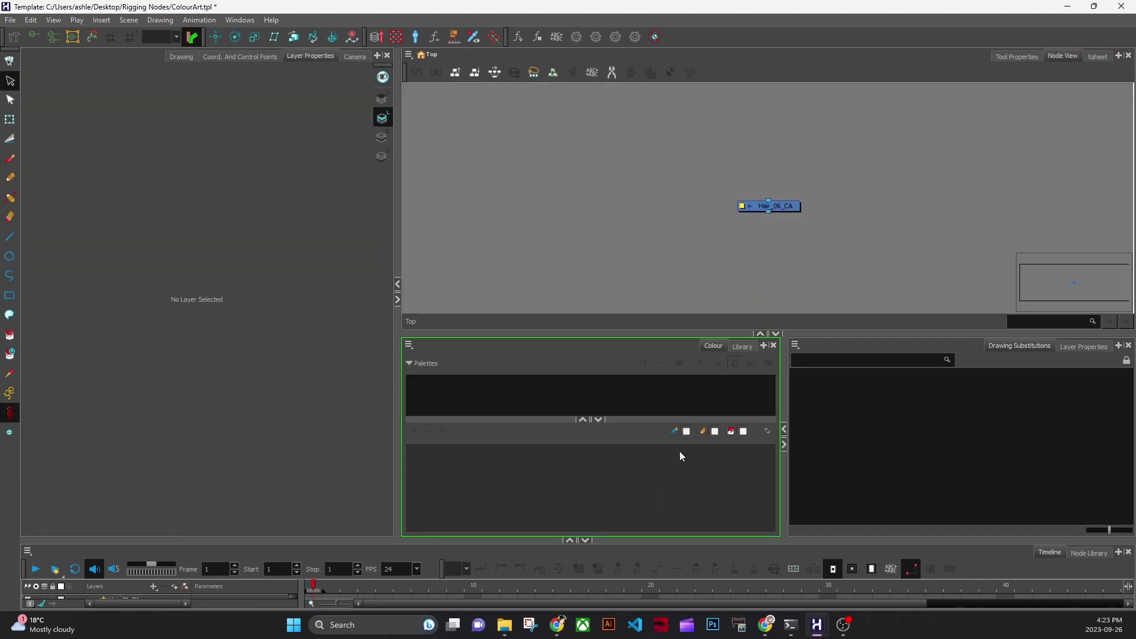
{"action": "left_click", "coordinate": [787, 207]}
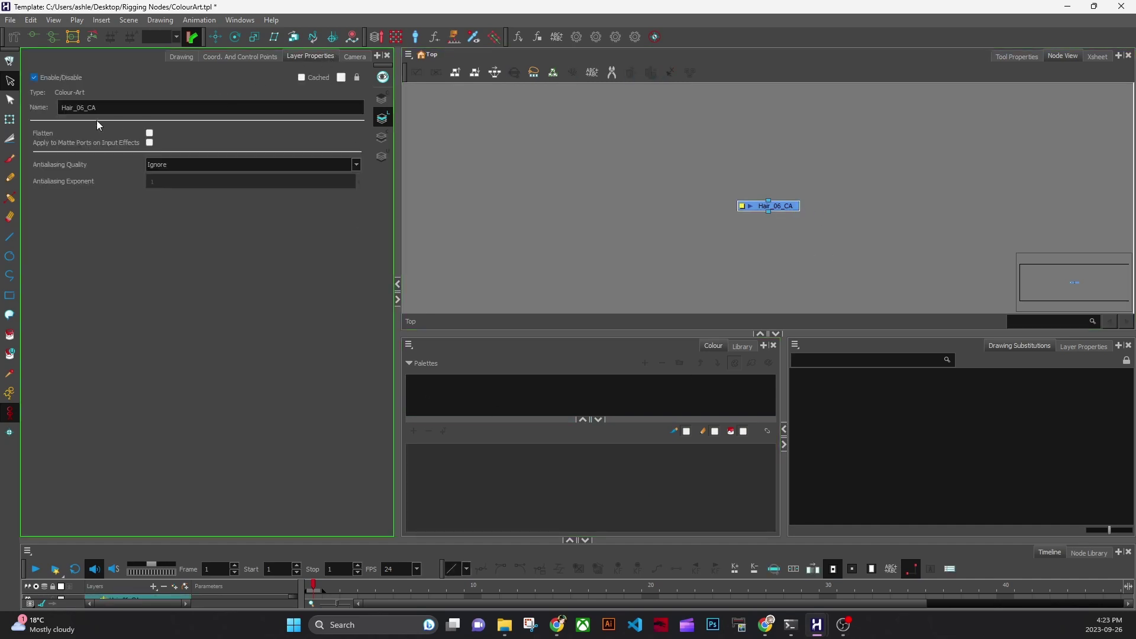
{"action": "left_click_drag", "start_coordinate": [85, 107], "coordinate": [40, 97]}
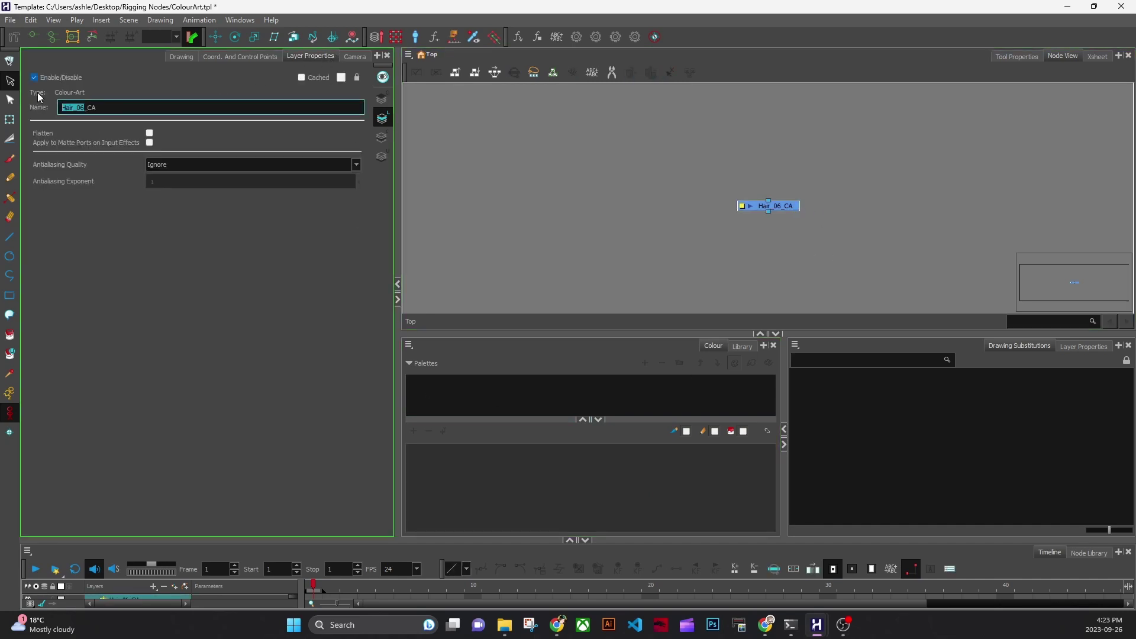
{"action": "type", "text": "XX"}
{"action": "key", "text": "Return"}
Save the ColourArt template and close it to return to the Ruby scene.
{"action": "left_click", "coordinate": [10, 20]}
{"action": "left_click", "coordinate": [42, 83]}
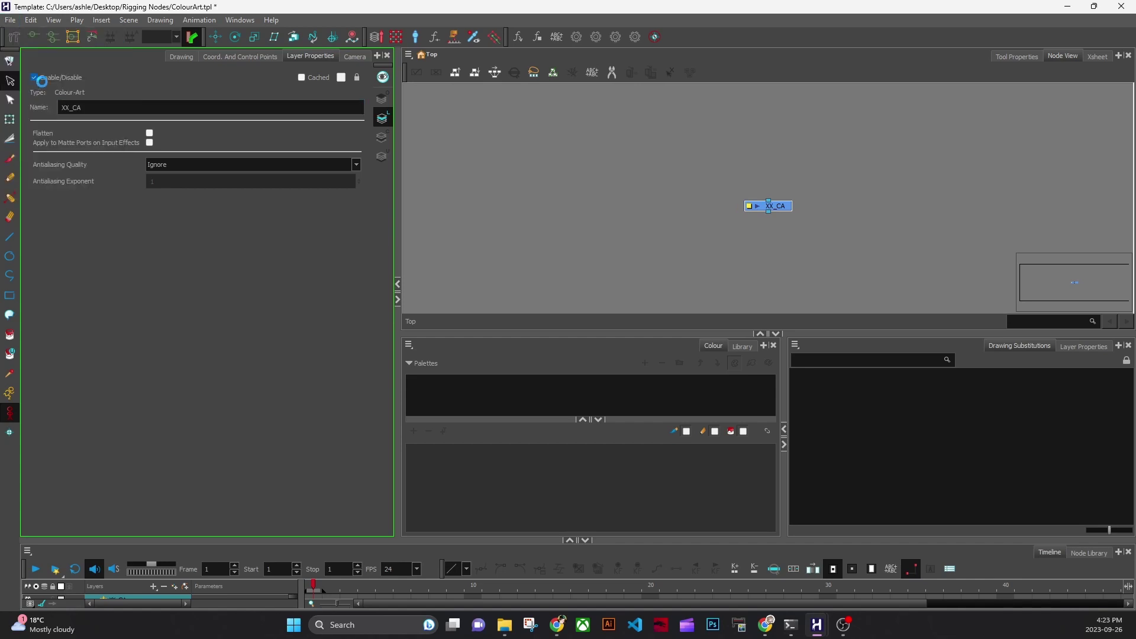
{"action": "left_click", "coordinate": [609, 327]}
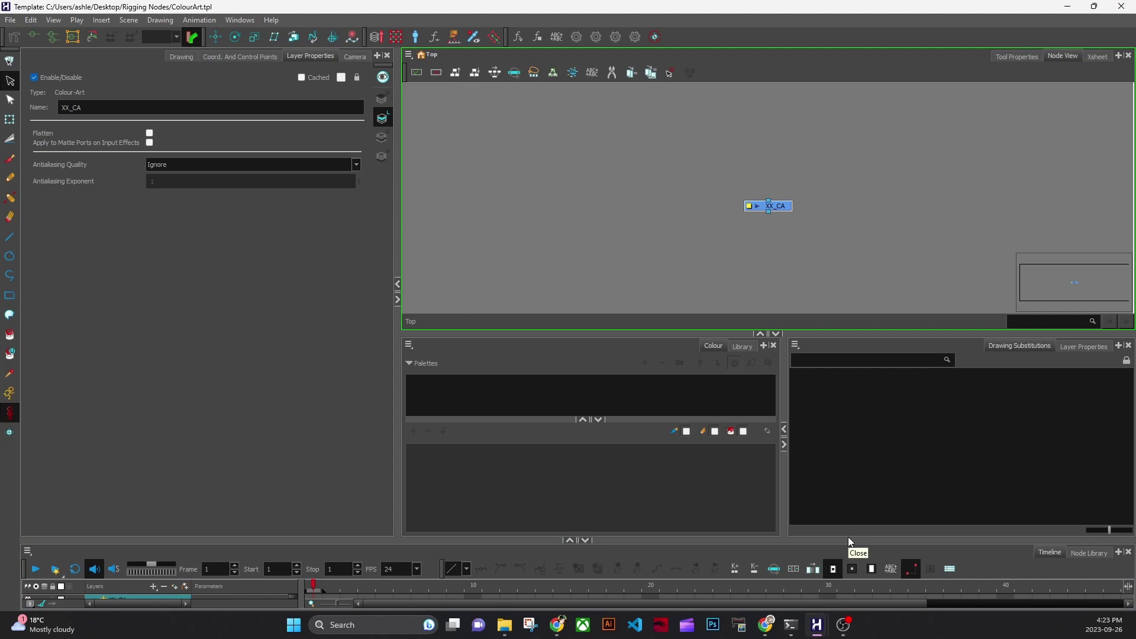
{"action": "left_click", "coordinate": [1122, 6]}
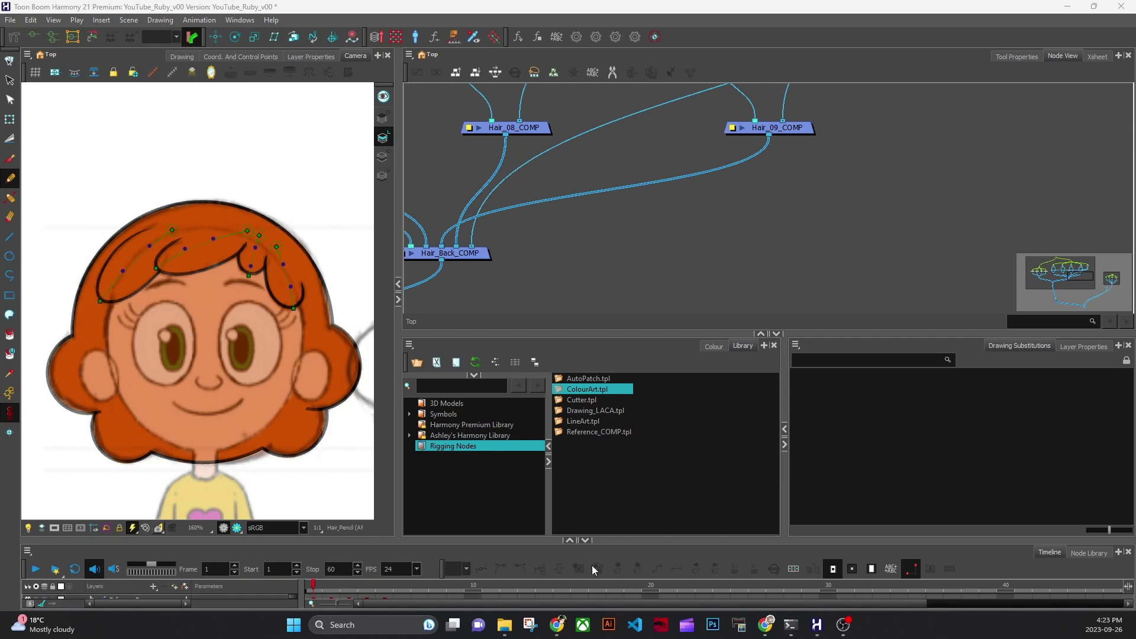
Open the Drawing_LACA.tpl template from Rigging Nodes for editing.
{"action": "left_click", "coordinate": [582, 400]}
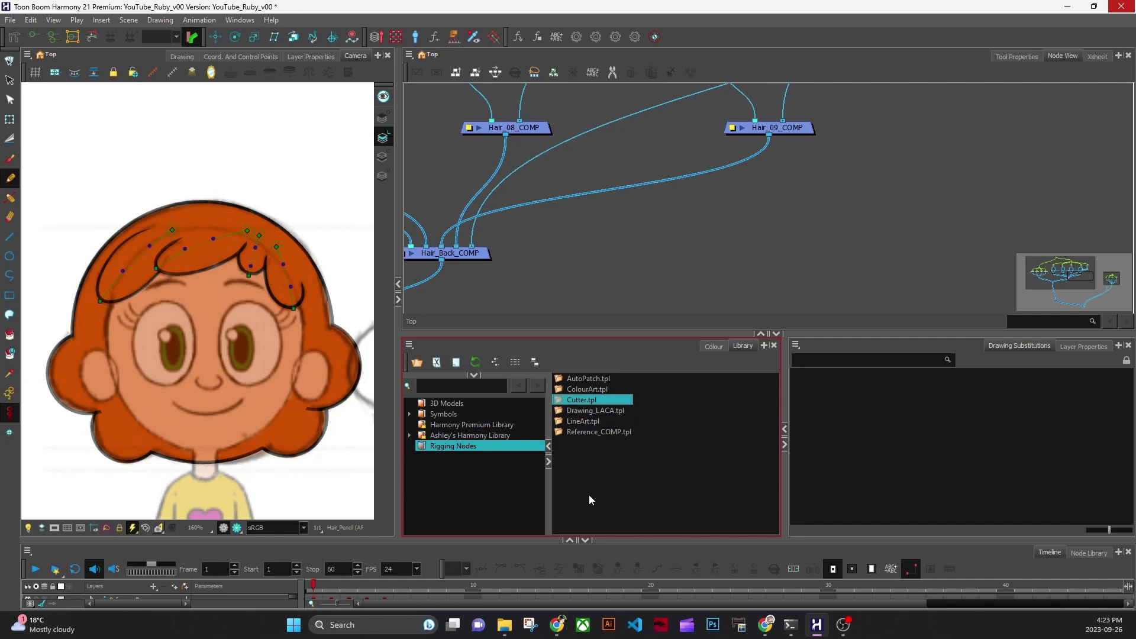
{"action": "left_click", "coordinate": [616, 410]}
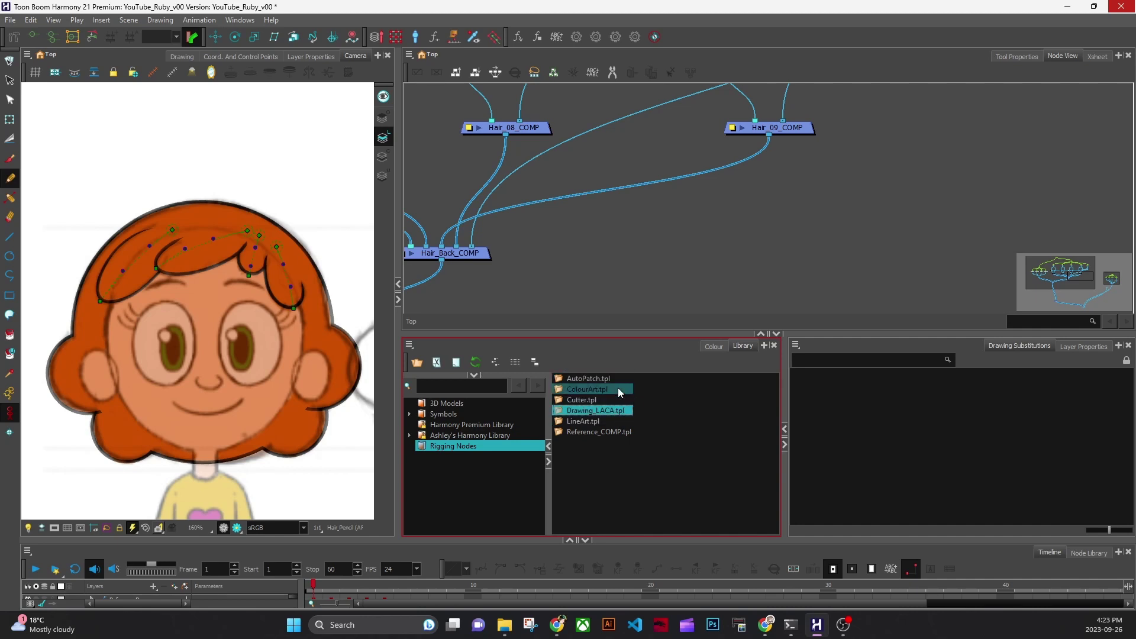
{"action": "right_click", "coordinate": [619, 411]}
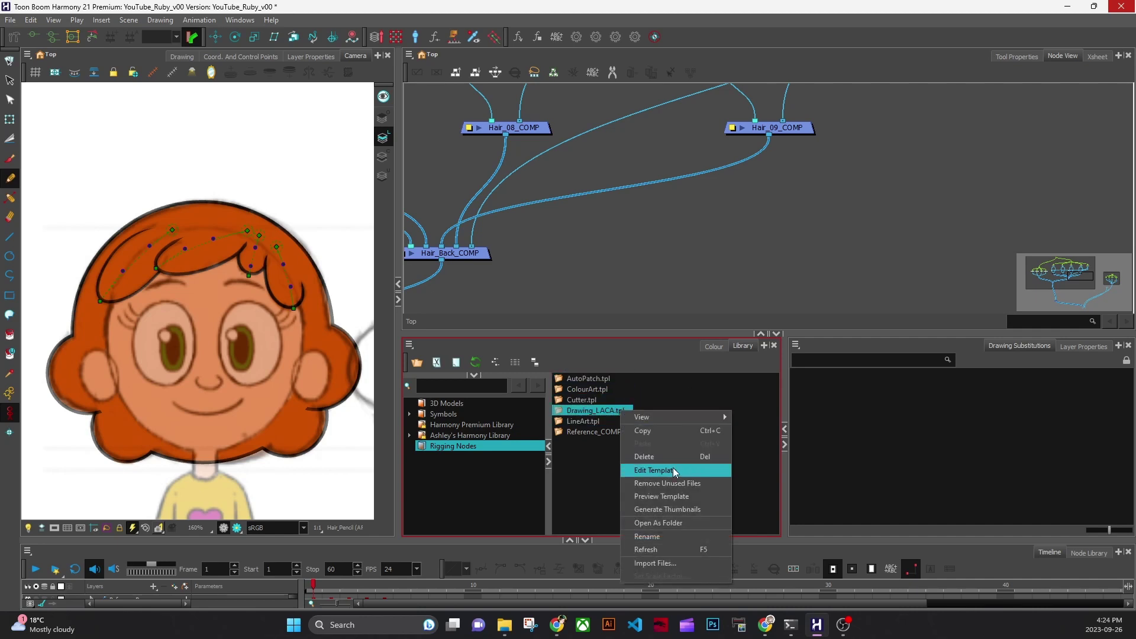
{"action": "left_click", "coordinate": [673, 469]}
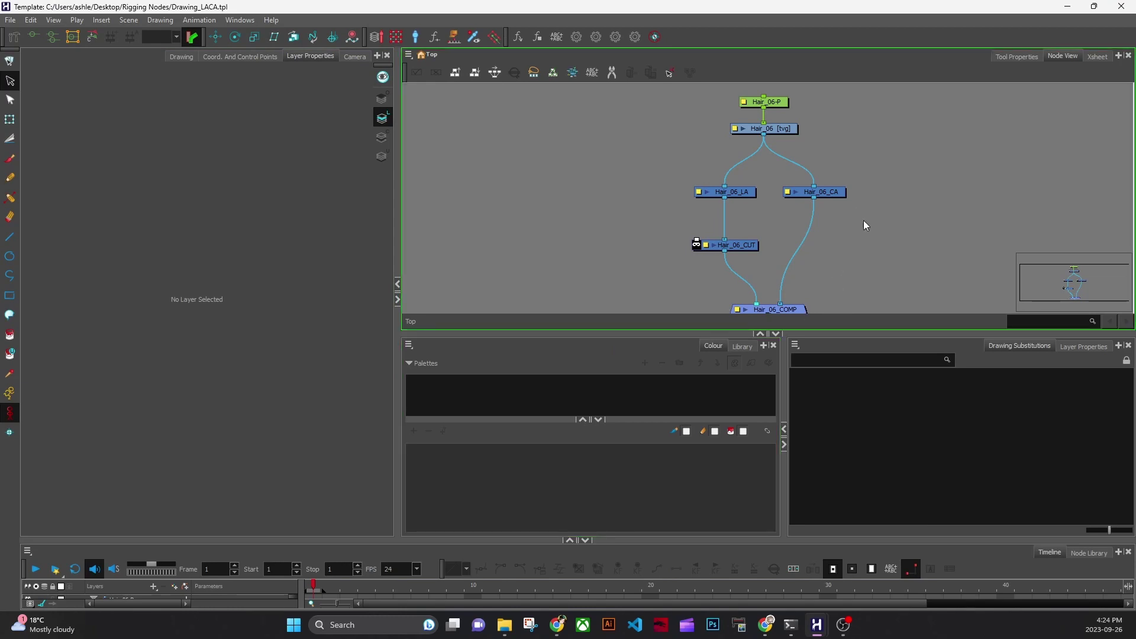
Select the Hair_06 drawing in the template and examine its properties, drawing substitutions and palette.
{"action": "left_click_drag", "start_coordinate": [882, 93], "coordinate": [698, 333]}
{"action": "left_click_drag", "start_coordinate": [881, 198], "coordinate": [854, 304]}
{"action": "left_click", "coordinate": [758, 188]}
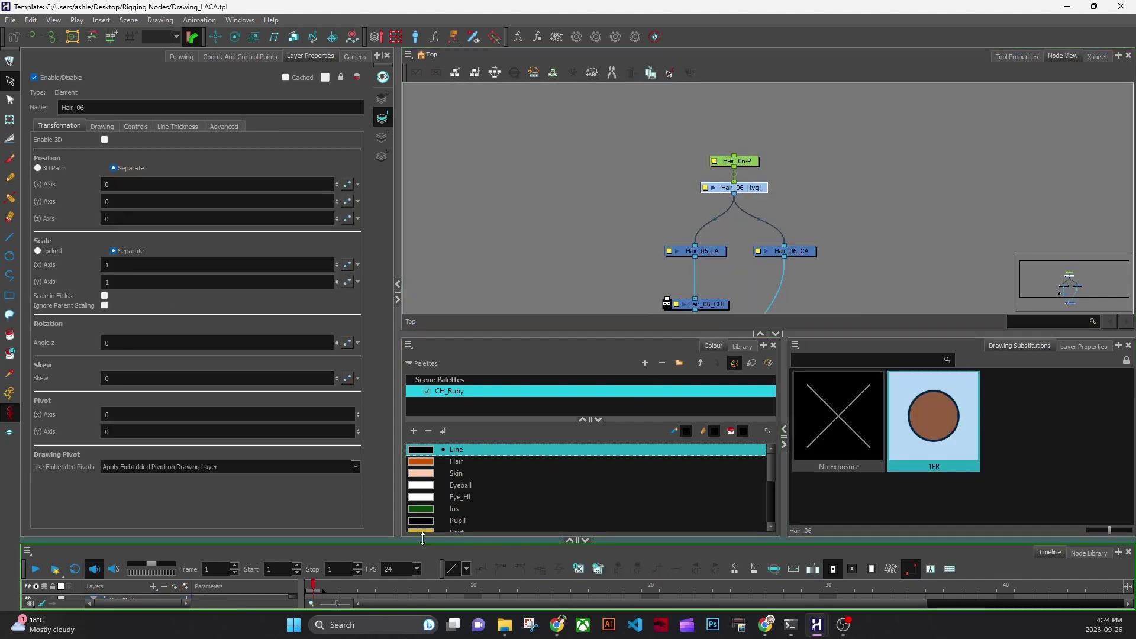
{"action": "left_click", "coordinate": [879, 265]}
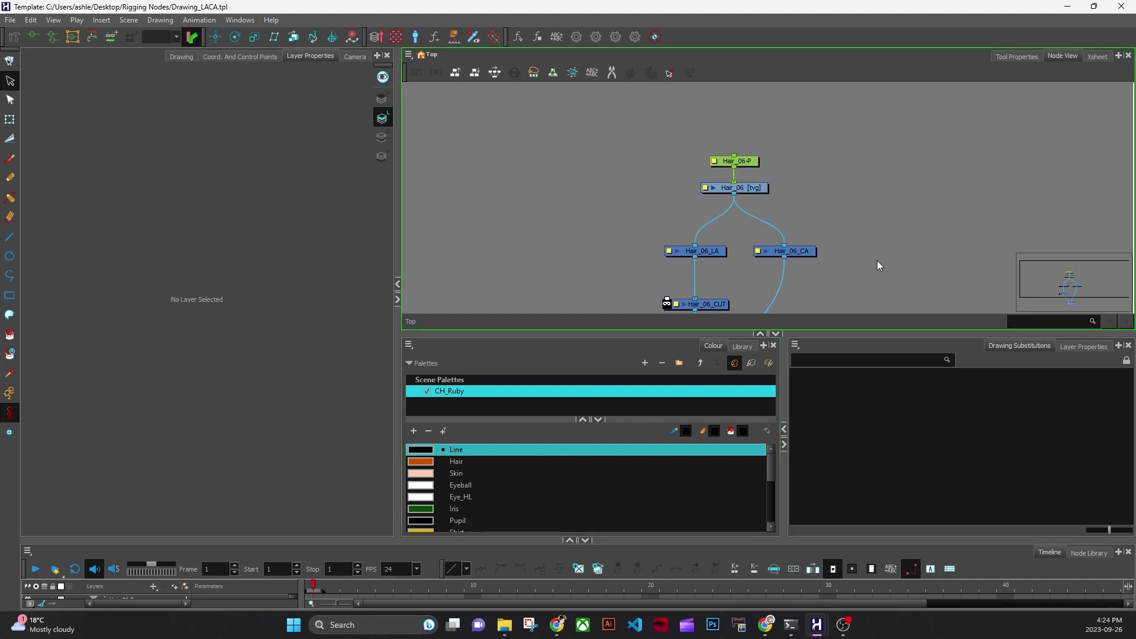
{"action": "left_click_drag", "start_coordinate": [795, 198], "coordinate": [782, 194]}
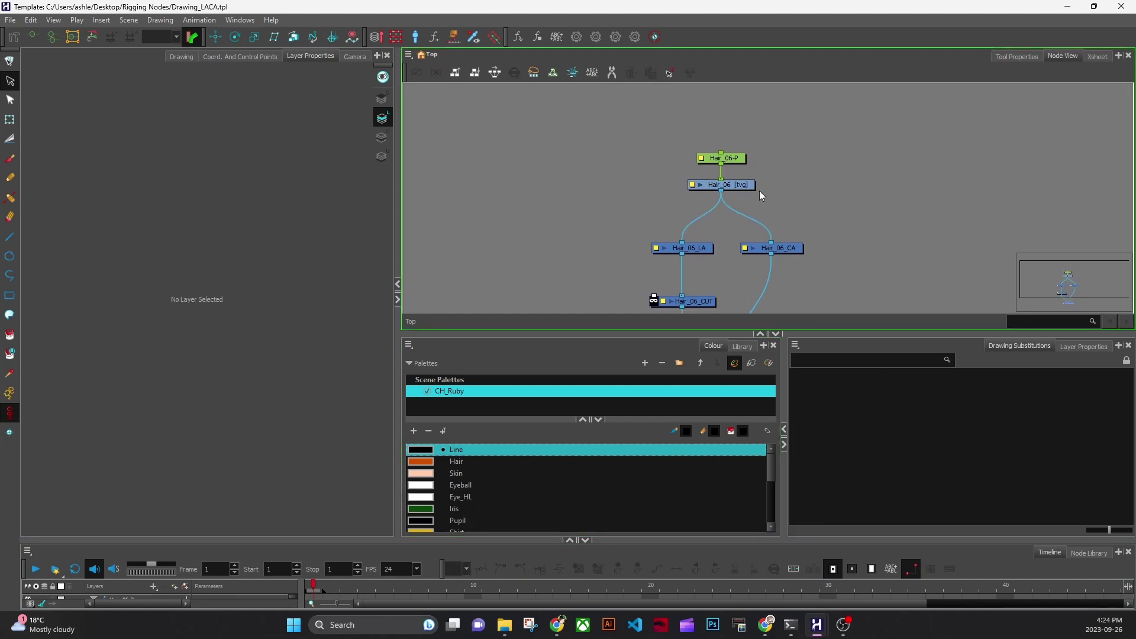
{"action": "left_click", "coordinate": [754, 187]}
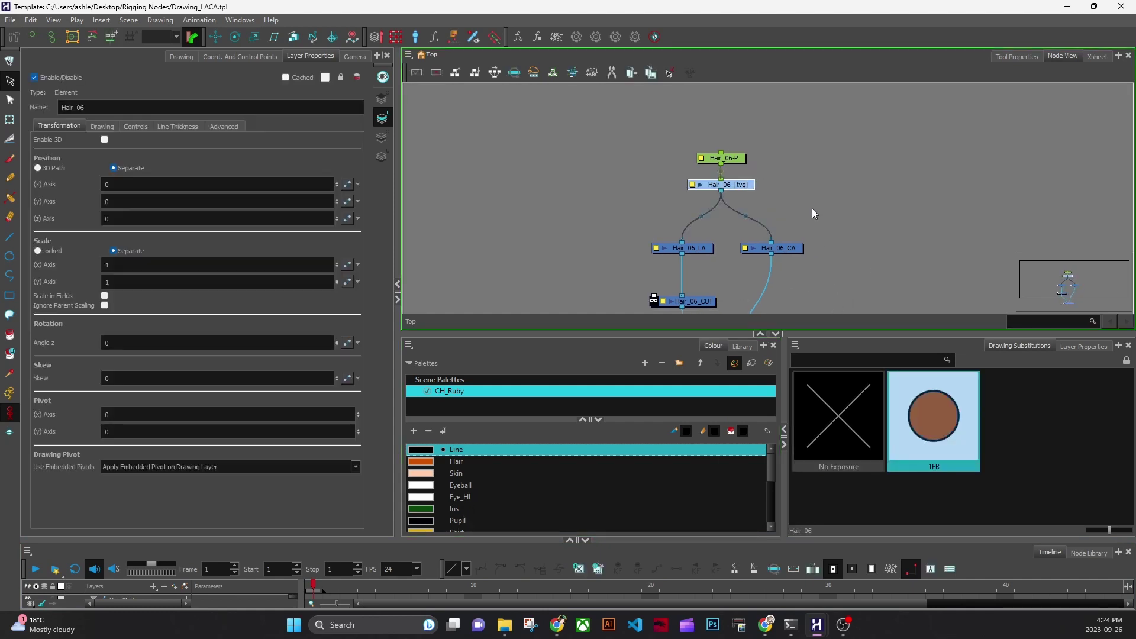
Replace the template's Hair_06 drawing with a new vector drawing layer named XX, connected to Hair_06_LA and Hair_06_CA.
{"action": "key", "text": "Delete"}
{"action": "left_click", "coordinate": [577, 331]}
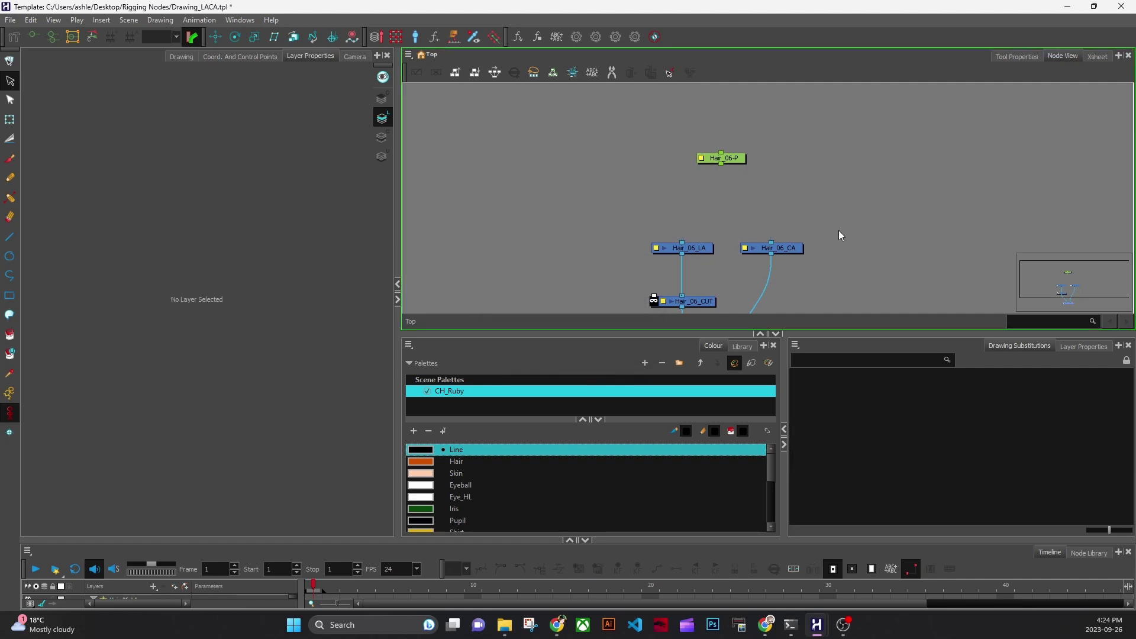
{"action": "key", "text": "ctrl+r"}
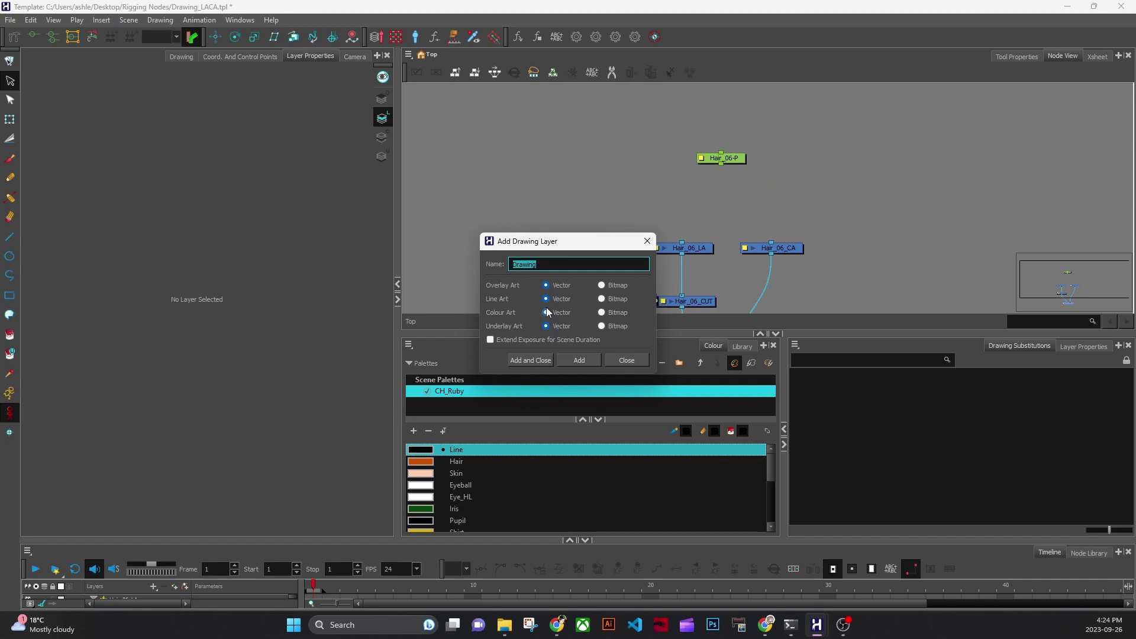
{"action": "type", "text": "xx"}
{"action": "left_click", "coordinate": [544, 360]}
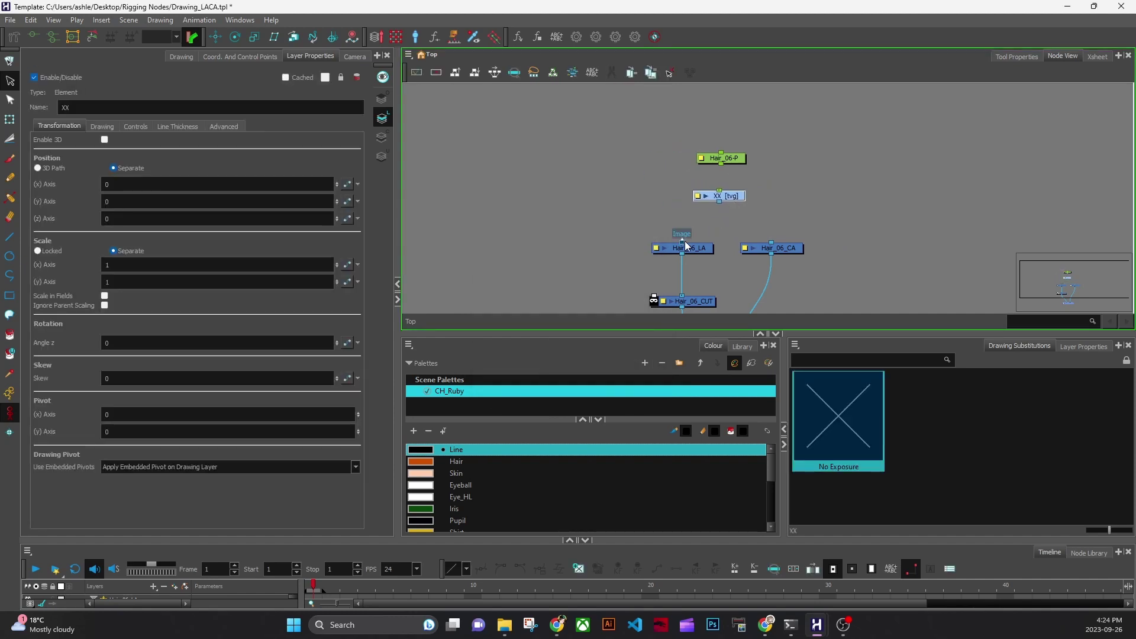
{"action": "left_click_drag", "start_coordinate": [684, 240], "coordinate": [719, 201]}
{"action": "left_click_drag", "start_coordinate": [771, 243], "coordinate": [719, 201]}
Delete the Hair_06-P peg, add a parent peg to the XX drawing and align it above the drawing.
{"action": "left_click", "coordinate": [760, 148]}
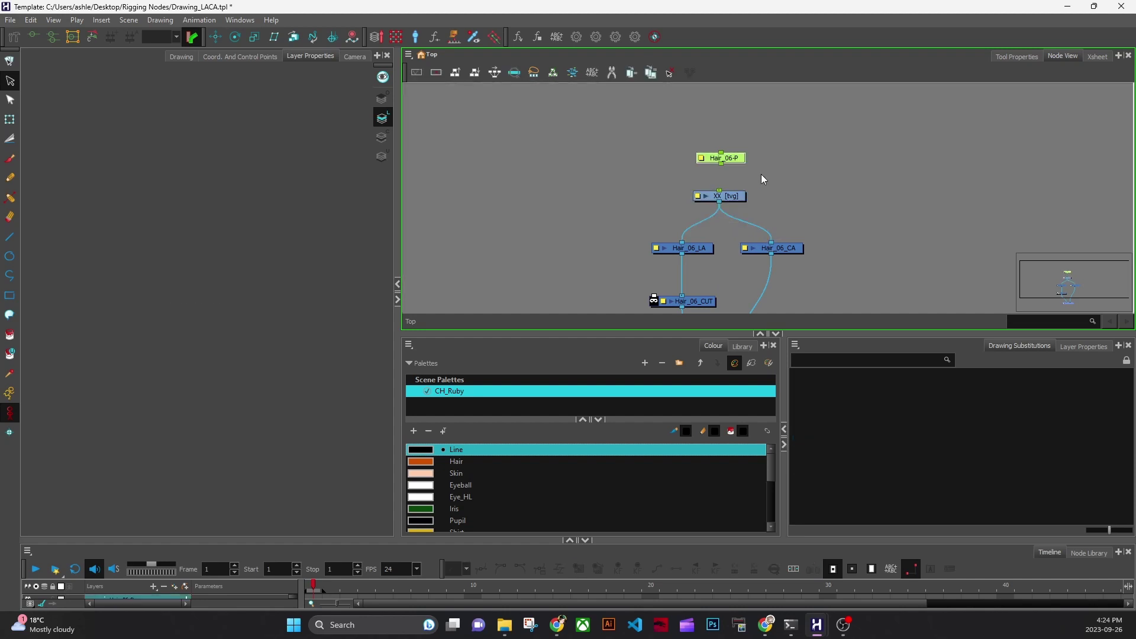
{"action": "key", "text": "Delete"}
{"action": "left_click", "coordinate": [733, 196]}
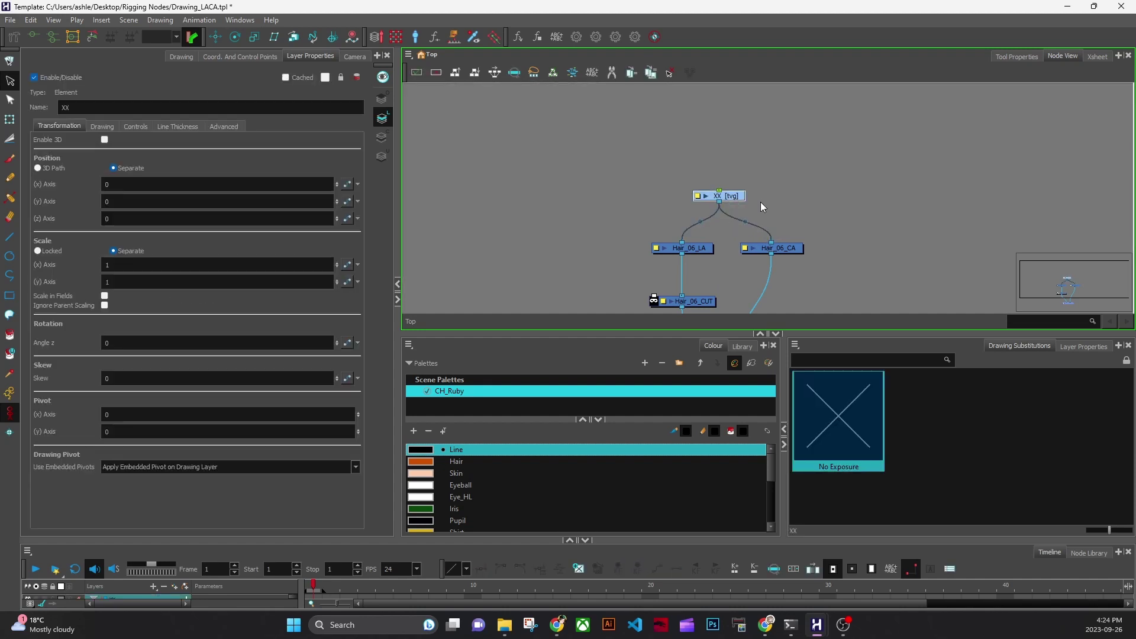
{"action": "key", "text": "ctrl+p"}
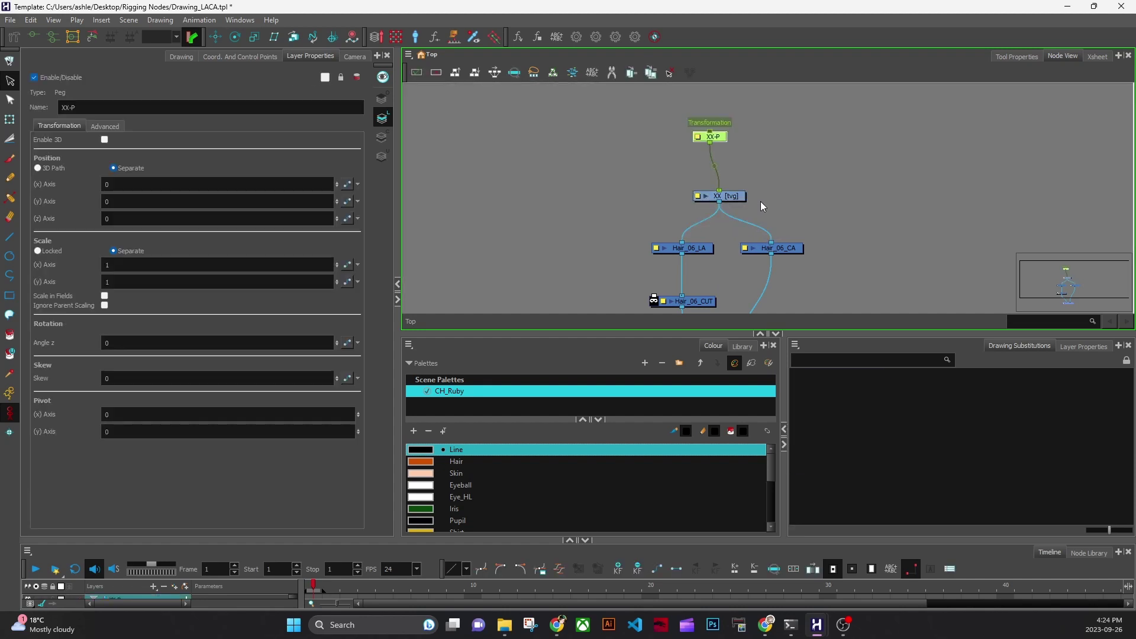
{"action": "left_click_drag", "start_coordinate": [710, 131], "coordinate": [736, 148]}
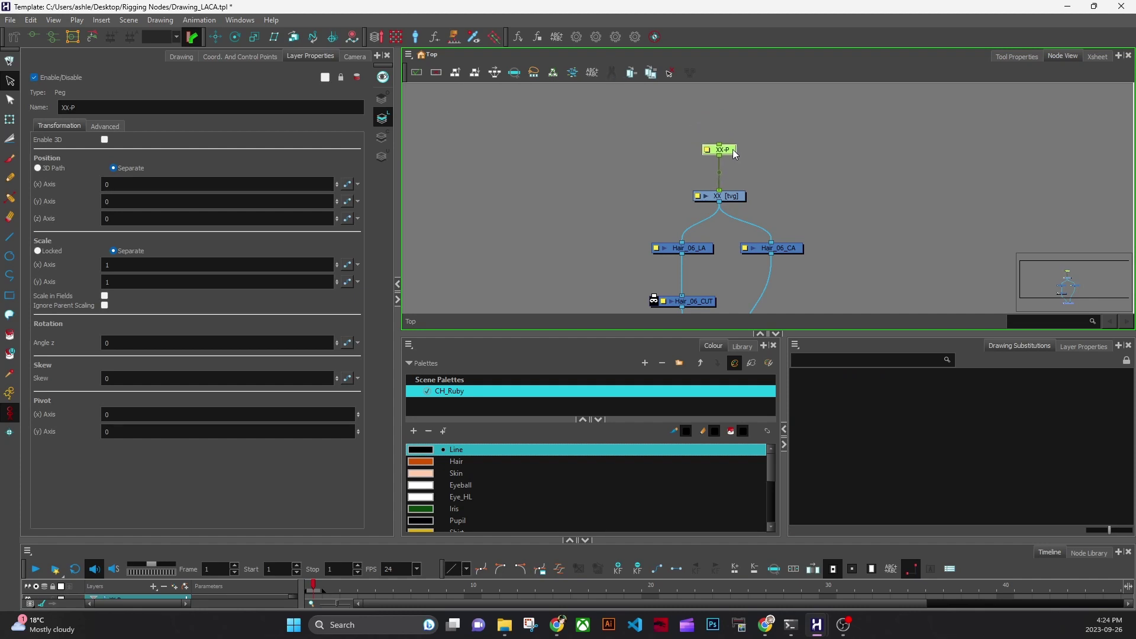
Find and replace Hair_06 with XX in the names of the LA, CA, CUT and COMP nodes.
{"action": "left_click_drag", "start_coordinate": [822, 288], "coordinate": [810, 216]}
{"action": "left_click_drag", "start_coordinate": [584, 157], "coordinate": [850, 310]}
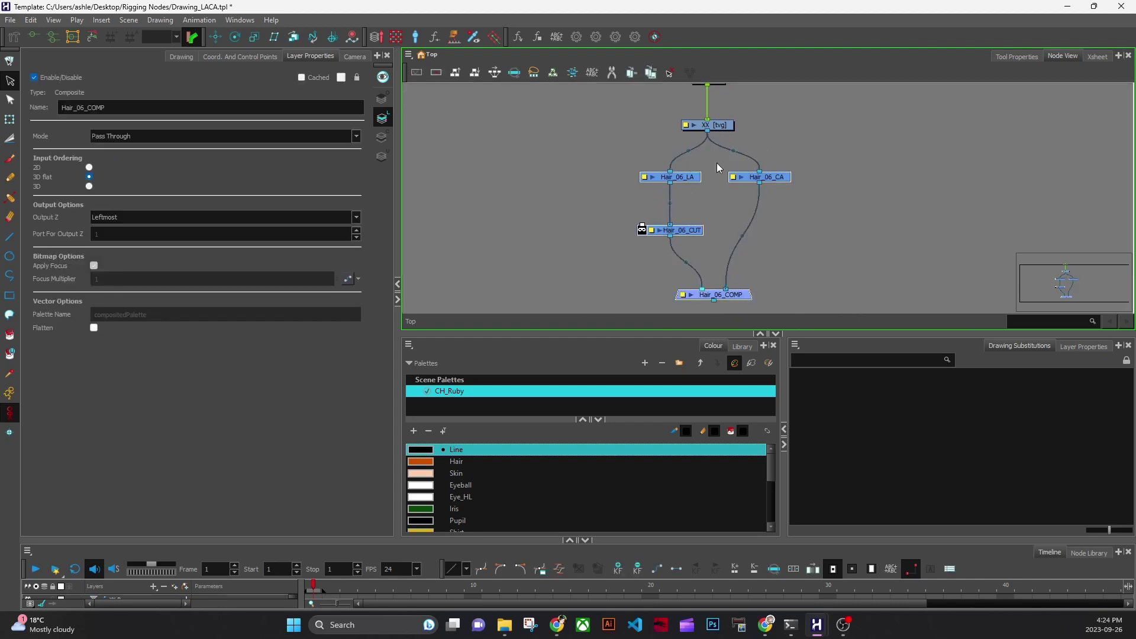
{"action": "left_click", "coordinate": [636, 38]}
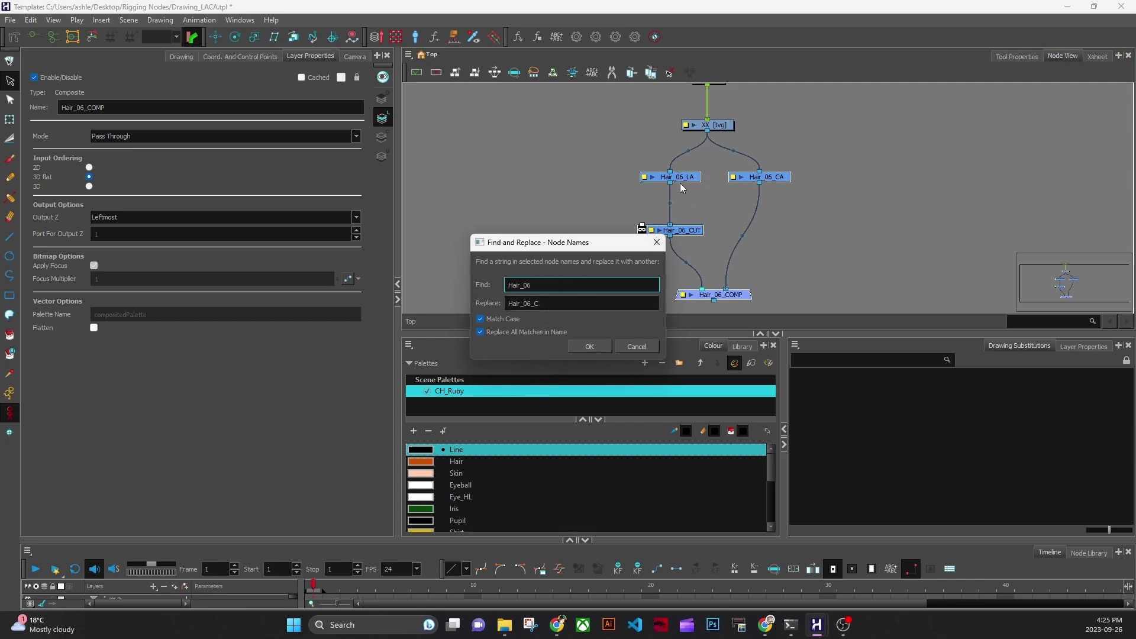
{"action": "key", "text": "Tab"}
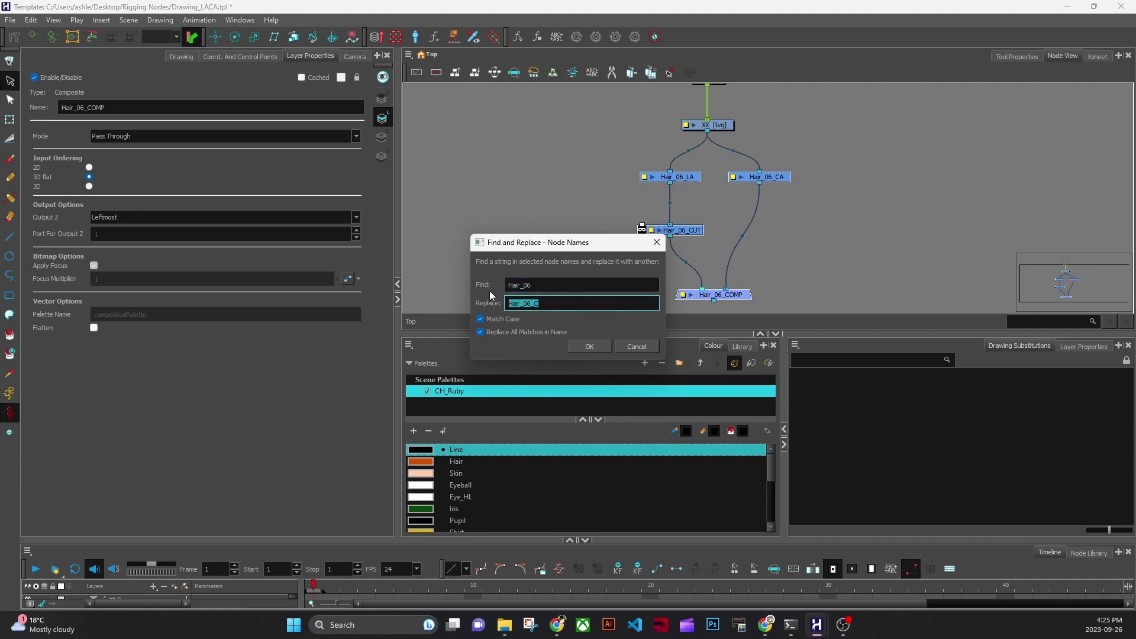
{"action": "type", "text": "XX"}
{"action": "left_click", "coordinate": [590, 346]}
{"action": "left_click", "coordinate": [800, 275]}
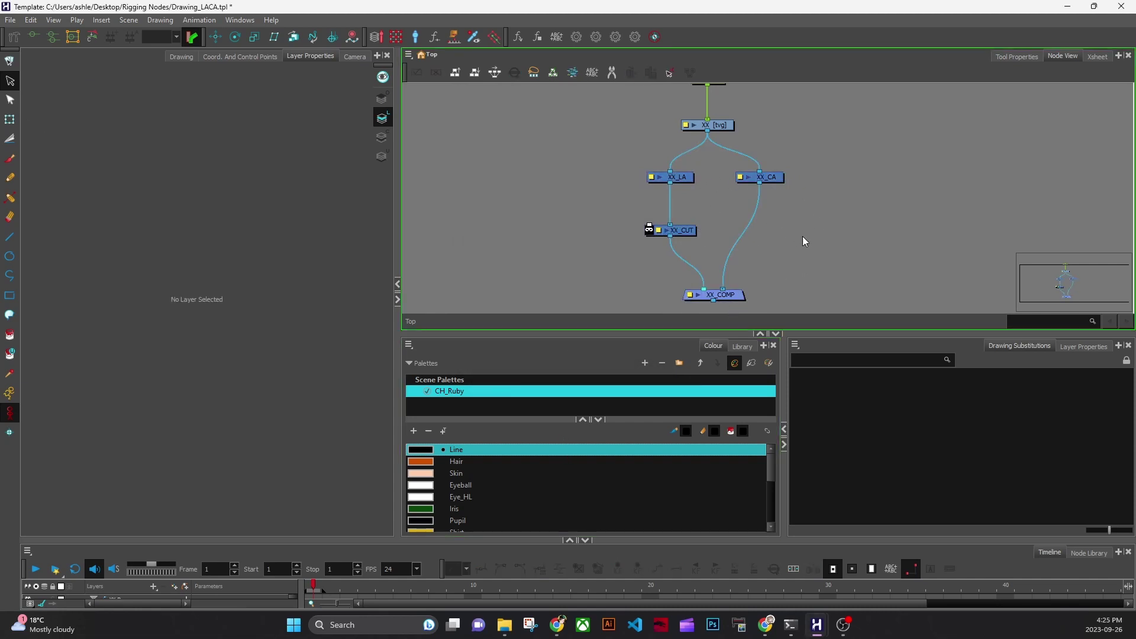
Remove the unused CH_Ruby and YouTube_Ruby_v00 pencil palettes from the template's scene list without deleting their files.
{"action": "scroll", "coordinate": [803, 238], "scroll_direction": "down", "scroll_amount": 1}
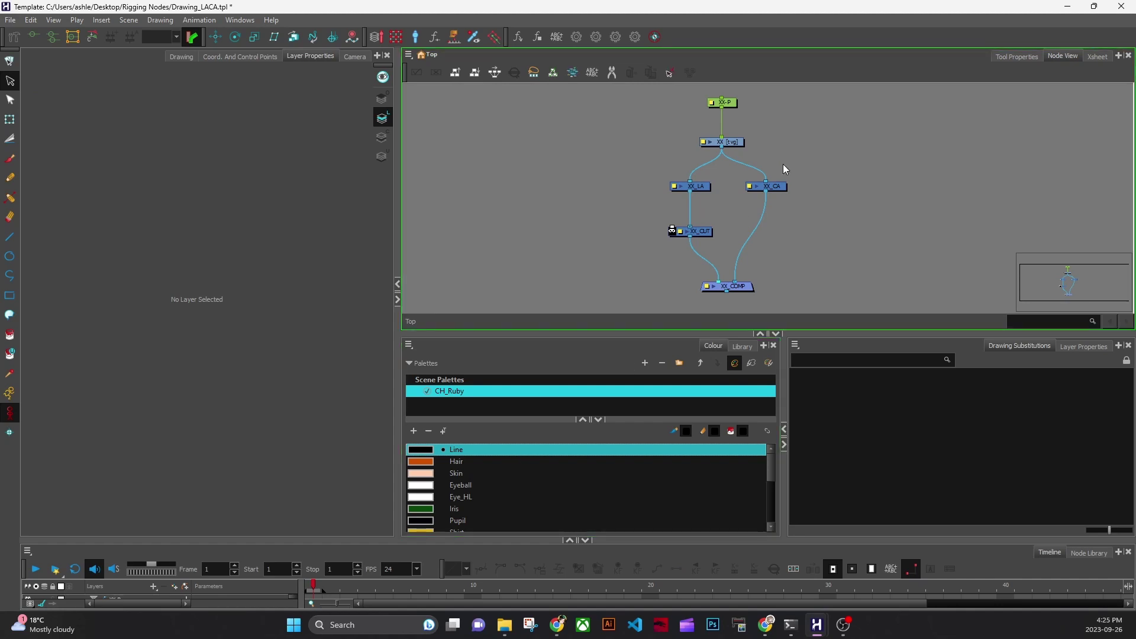
{"action": "left_click", "coordinate": [734, 144]}
{"action": "left_click", "coordinate": [665, 396]}
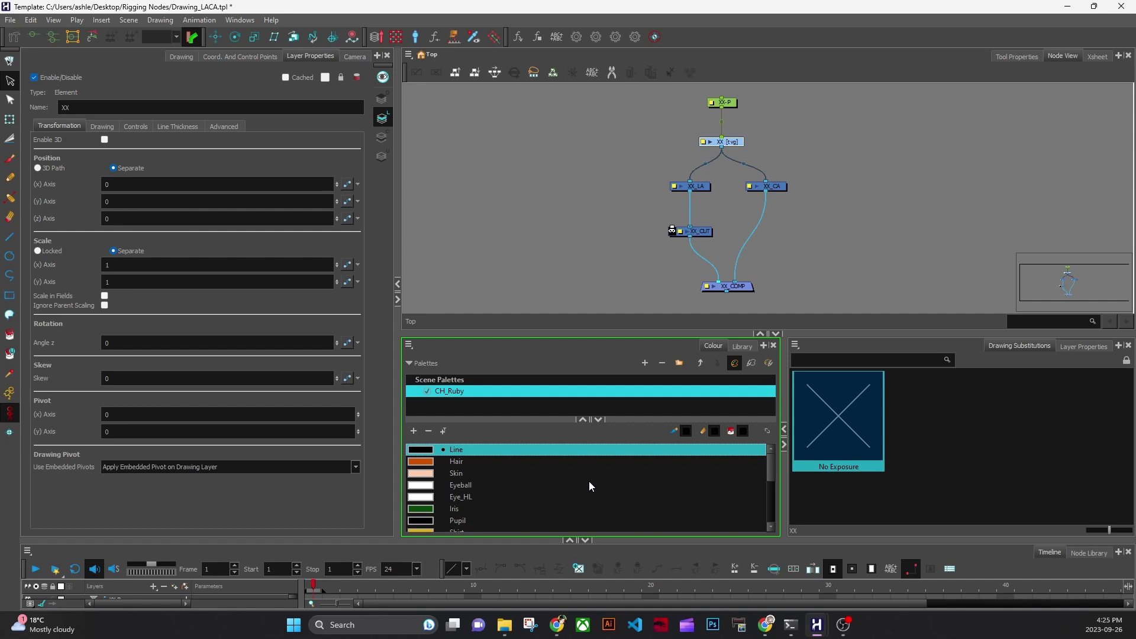
{"action": "left_click", "coordinate": [837, 193]}
{"action": "left_click_drag", "start_coordinate": [846, 100], "coordinate": [657, 314]}
{"action": "left_click", "coordinate": [885, 242]}
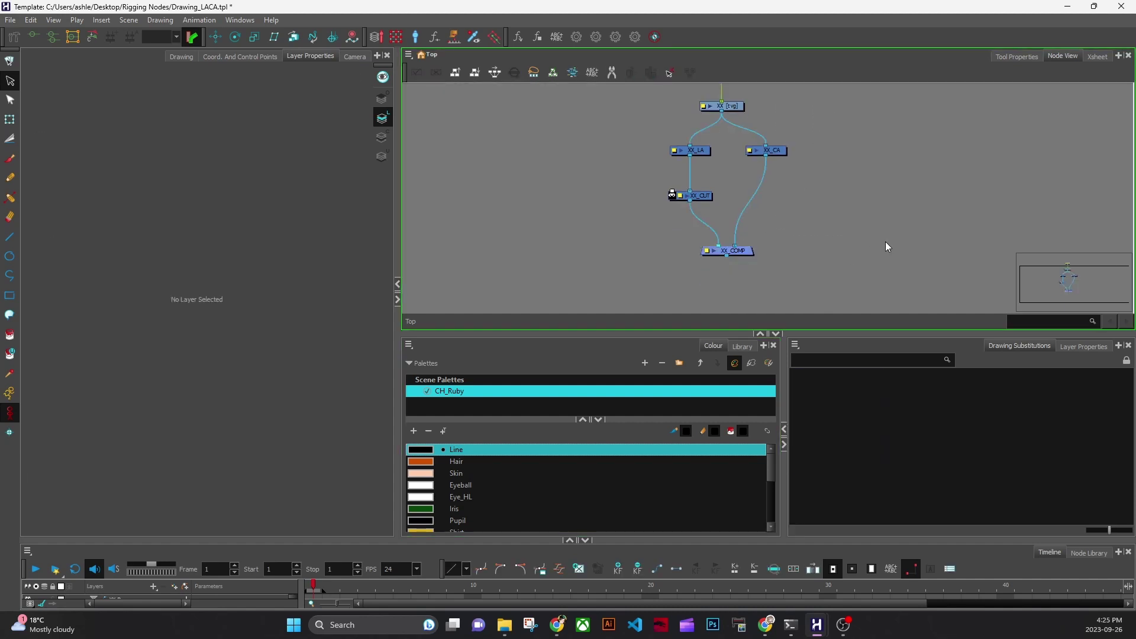
{"action": "left_click", "coordinate": [10, 19]}
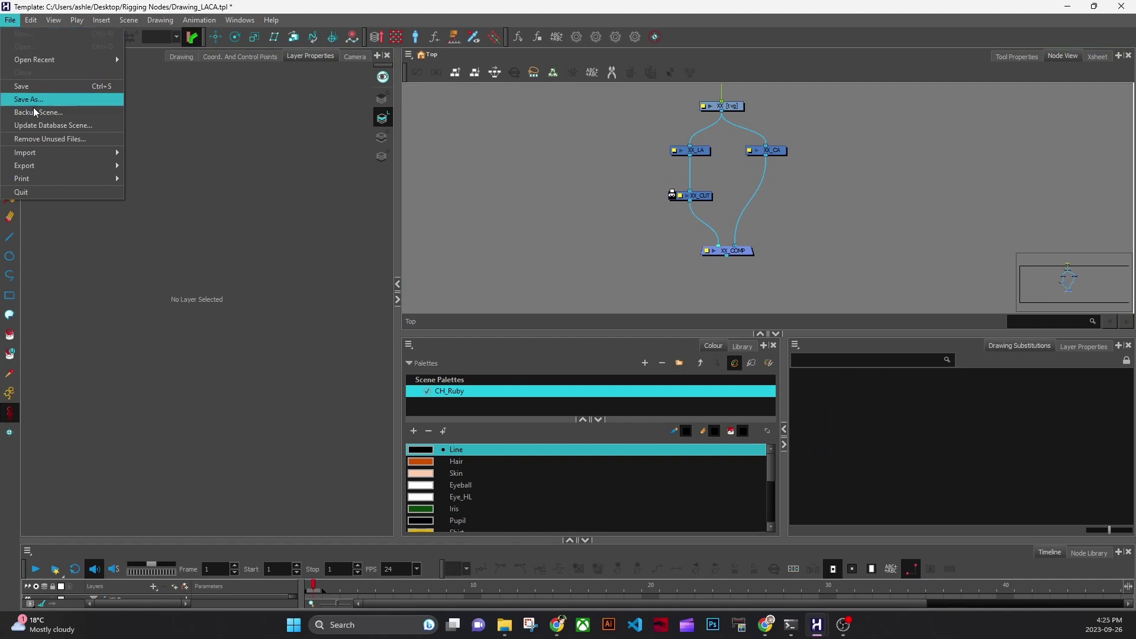
{"action": "left_click", "coordinate": [49, 139]}
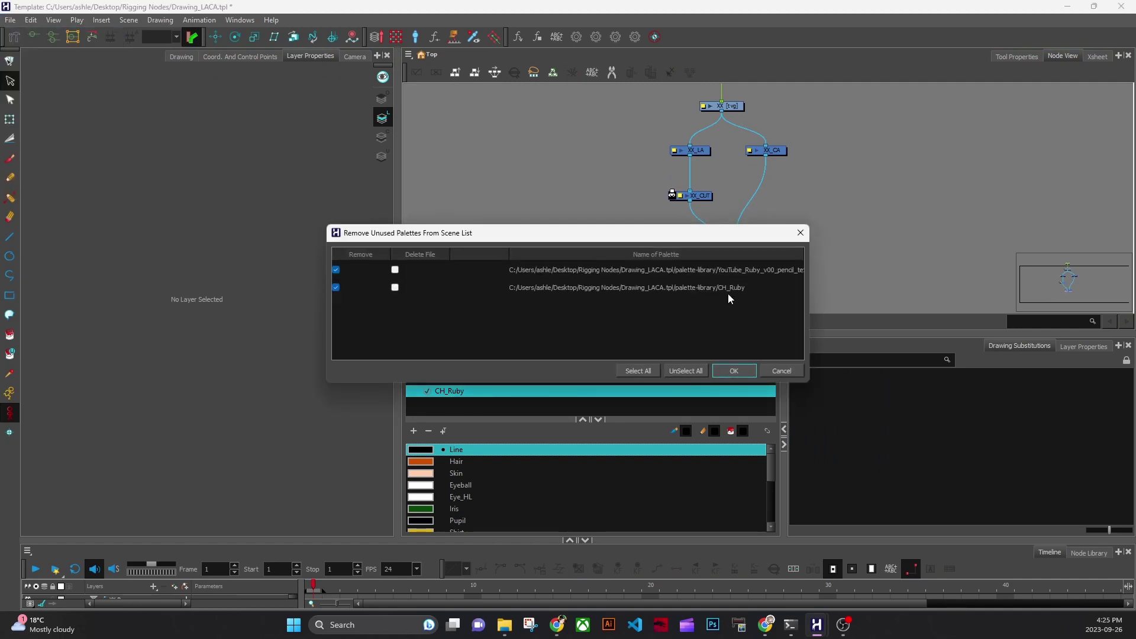
{"action": "left_click", "coordinate": [748, 372]}
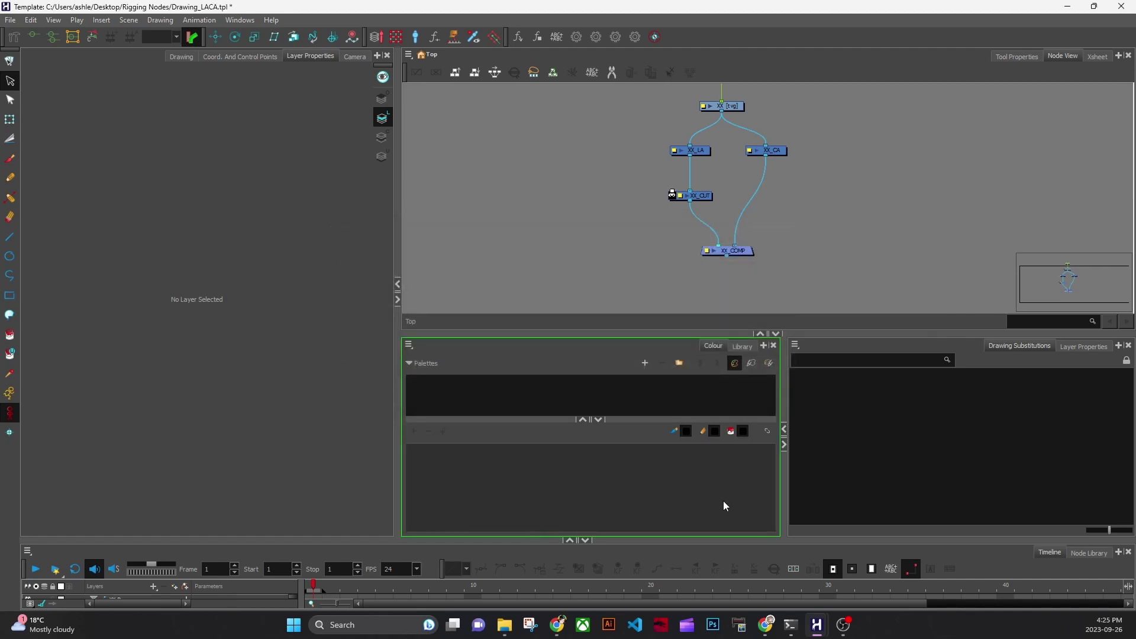
Examine the renamed XX node network, the XX drawing's substitutions and the template's palette list.
{"action": "left_click", "coordinate": [723, 158]}
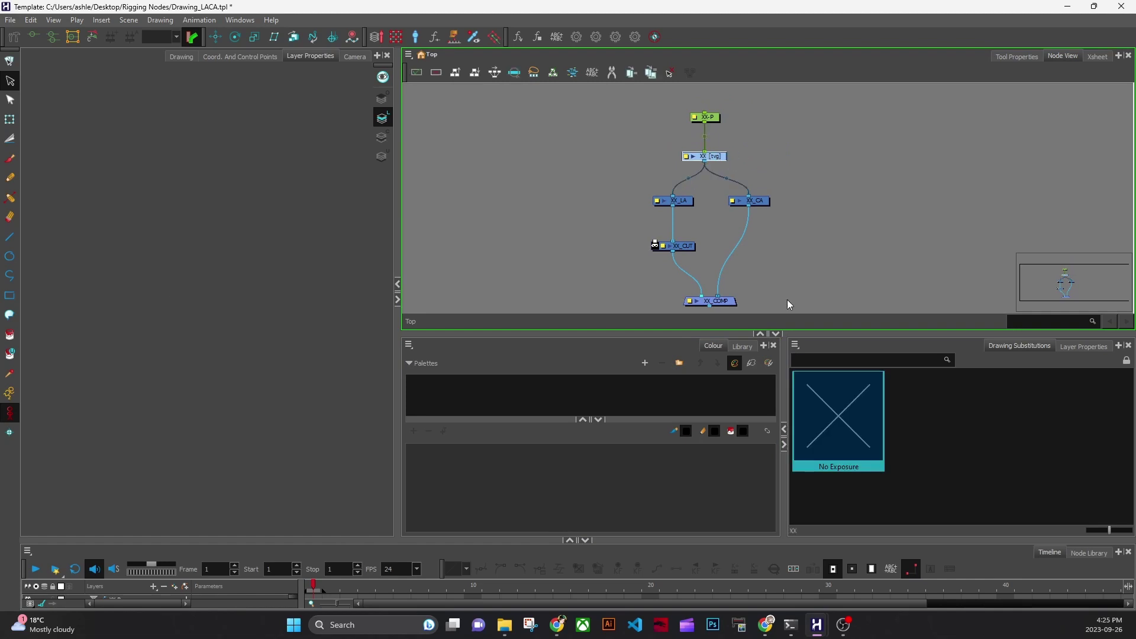
{"action": "left_click", "coordinate": [840, 251]}
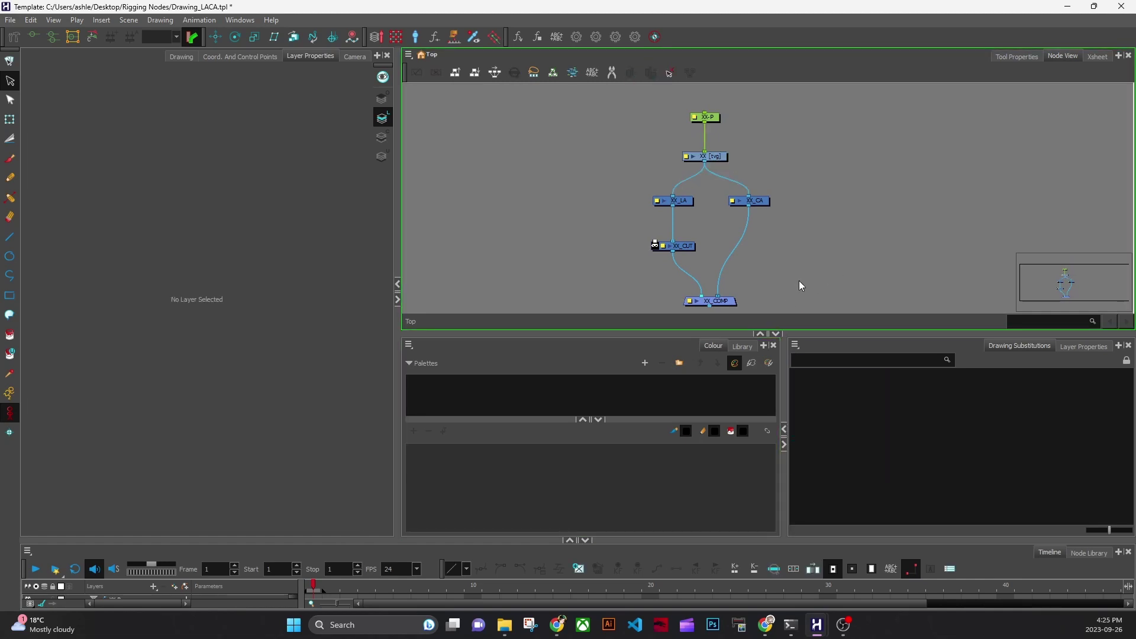
{"action": "left_click_drag", "start_coordinate": [804, 98], "coordinate": [630, 342]}
{"action": "left_click", "coordinate": [769, 295]}
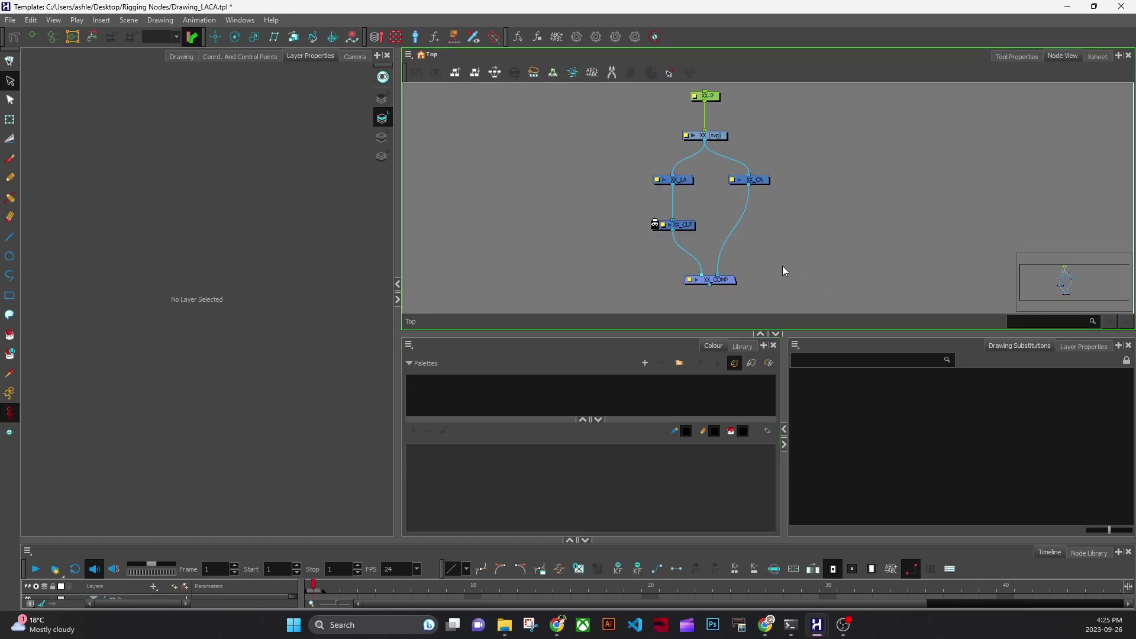
{"action": "left_click_drag", "start_coordinate": [778, 253], "coordinate": [798, 267]}
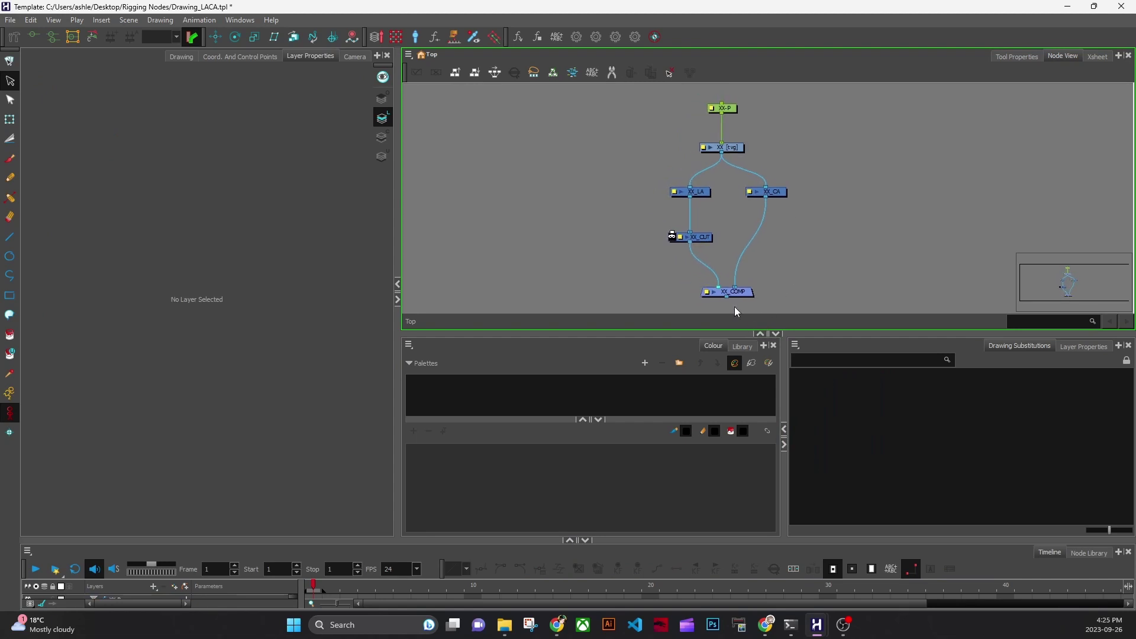
{"action": "left_click", "coordinate": [702, 361]}
{"action": "left_click", "coordinate": [698, 257]}
{"action": "left_click", "coordinate": [659, 345]}
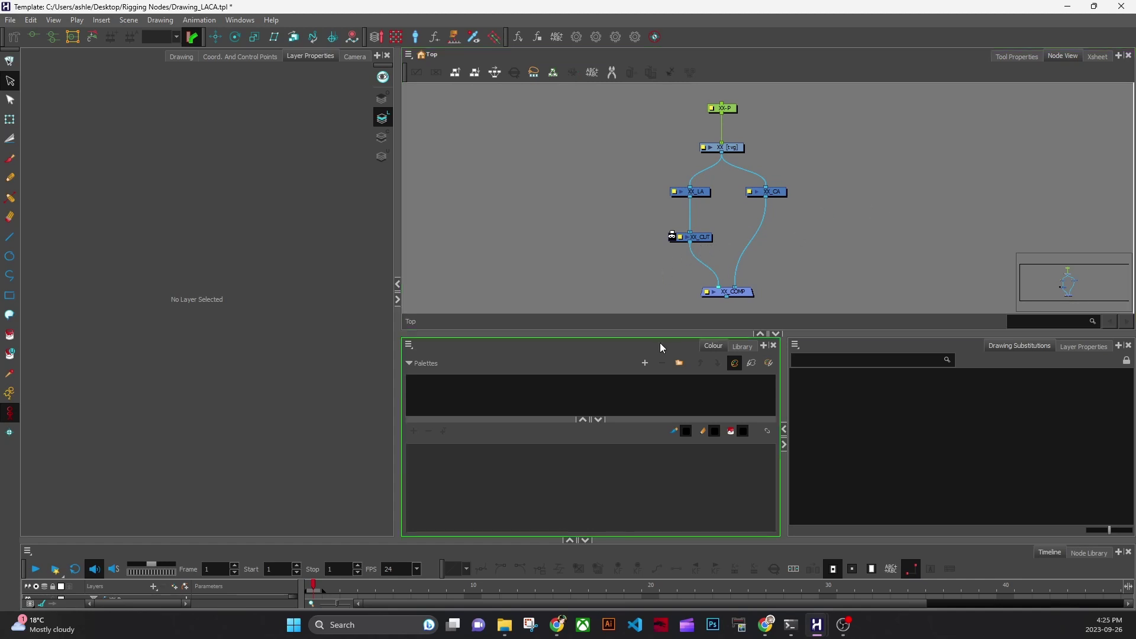
{"action": "left_click", "coordinate": [809, 209]}
{"action": "left_click", "coordinate": [697, 392]}
{"action": "left_click", "coordinate": [851, 178]}
Save the Drawing_LACA template, accepting that it may no longer work as an action template.
{"action": "left_click", "coordinate": [10, 20]}
{"action": "mouse_move", "coordinate": [30, 21]}
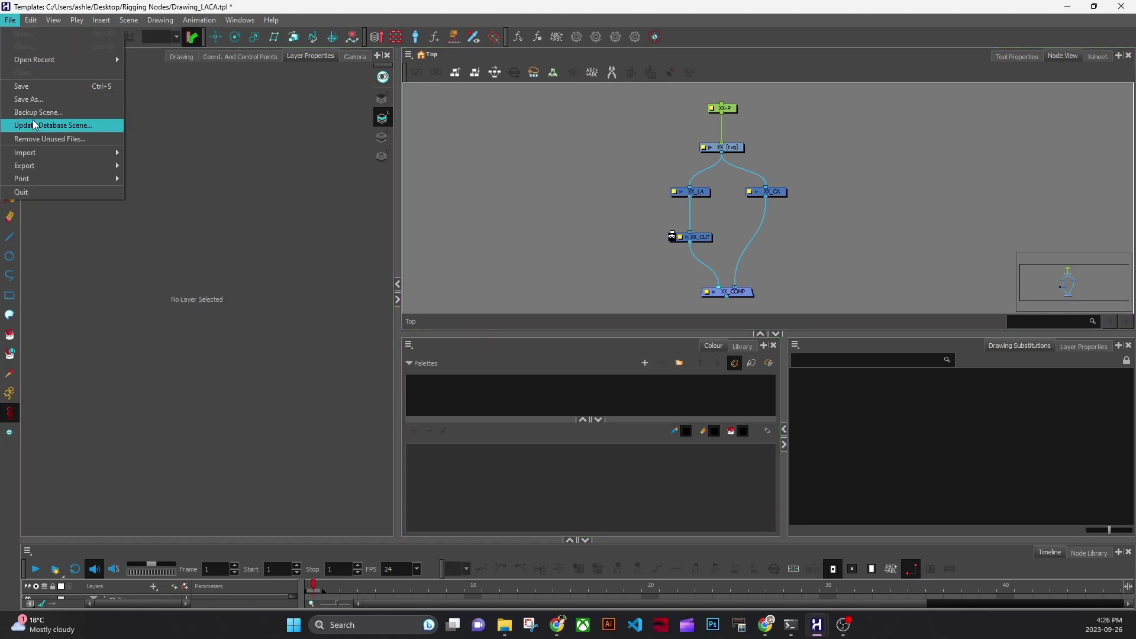
{"action": "left_click", "coordinate": [36, 89]}
{"action": "left_click", "coordinate": [618, 328]}
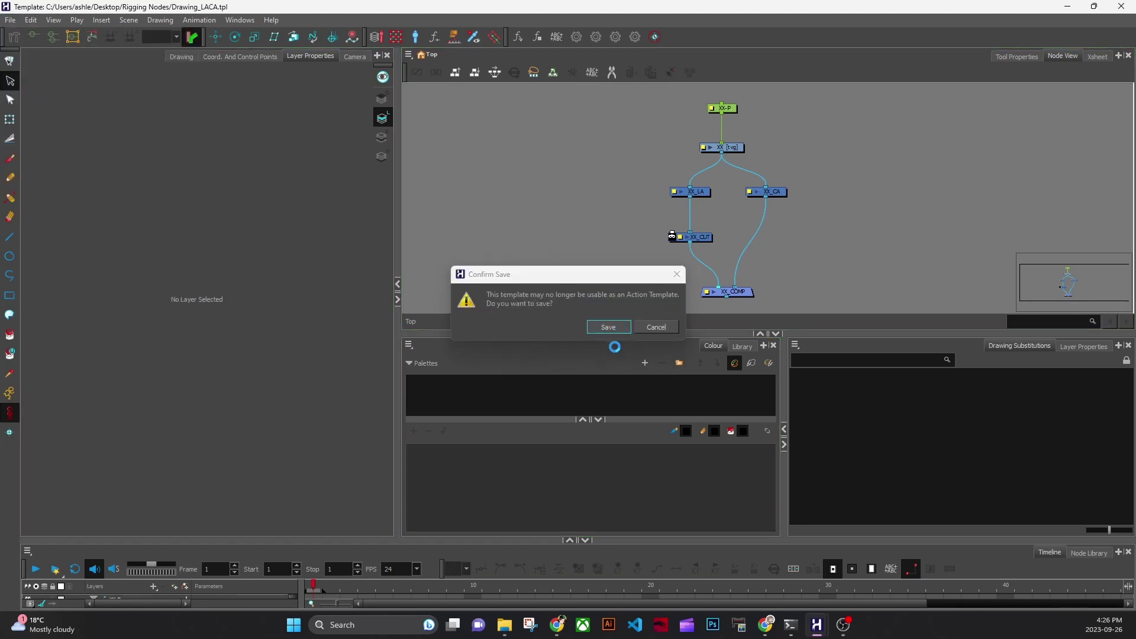
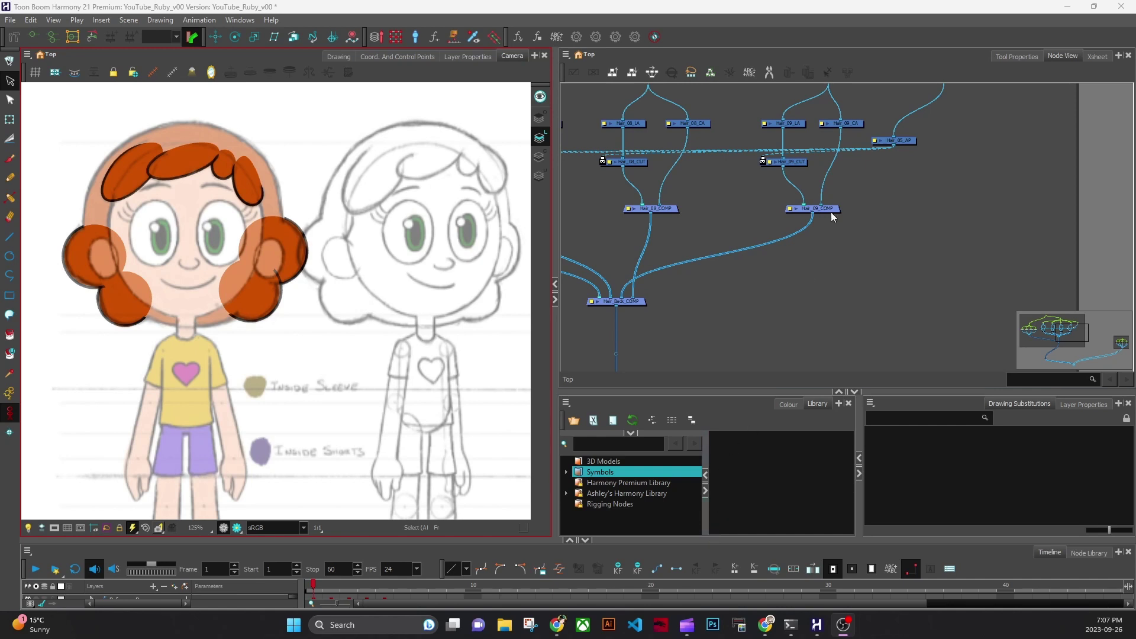
Enlarge the Node View in the Ruby scene and frame Ruby's head in the camera view.
{"action": "left_click", "coordinate": [895, 280]}
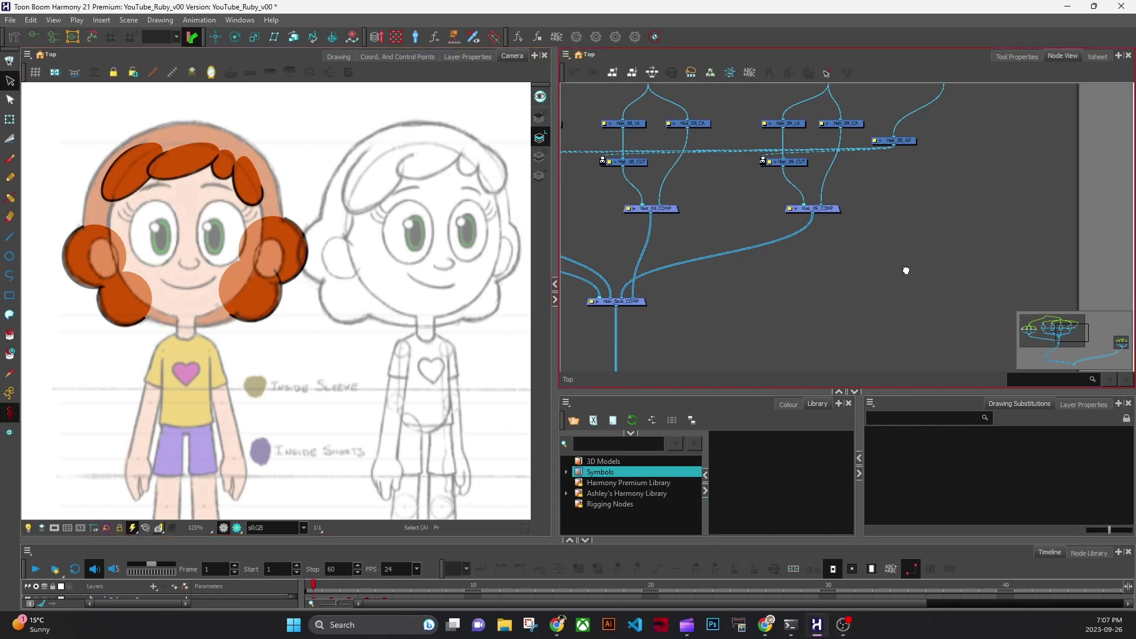
{"action": "left_click_drag", "start_coordinate": [906, 267], "coordinate": [789, 303]}
{"action": "left_click_drag", "start_coordinate": [861, 207], "coordinate": [985, 215]}
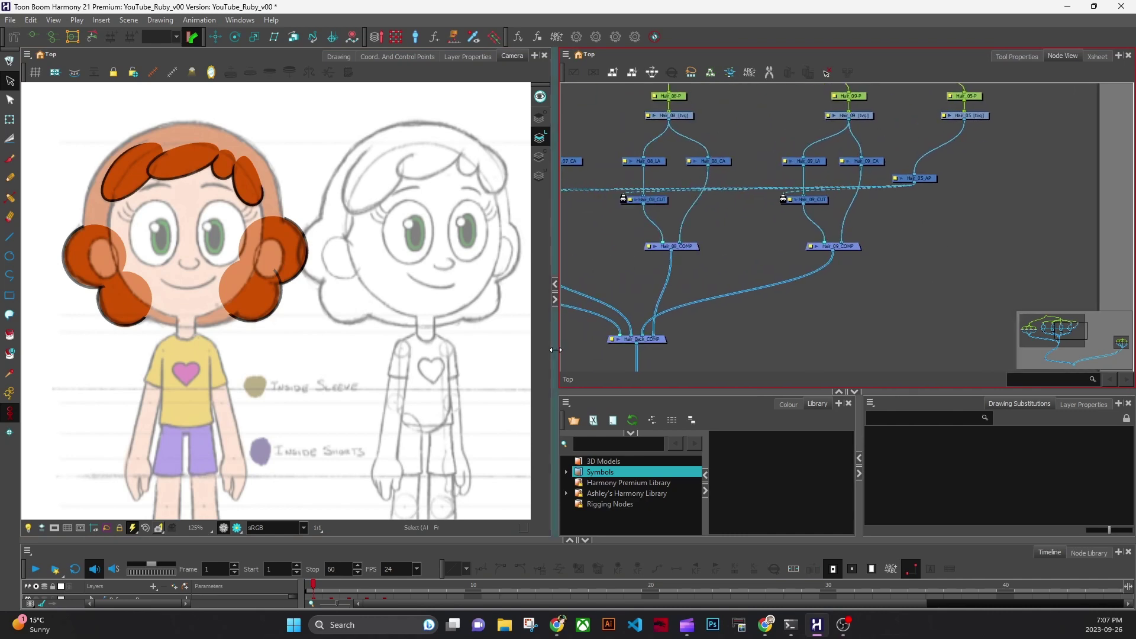
{"action": "left_click_drag", "start_coordinate": [555, 350], "coordinate": [467, 350]}
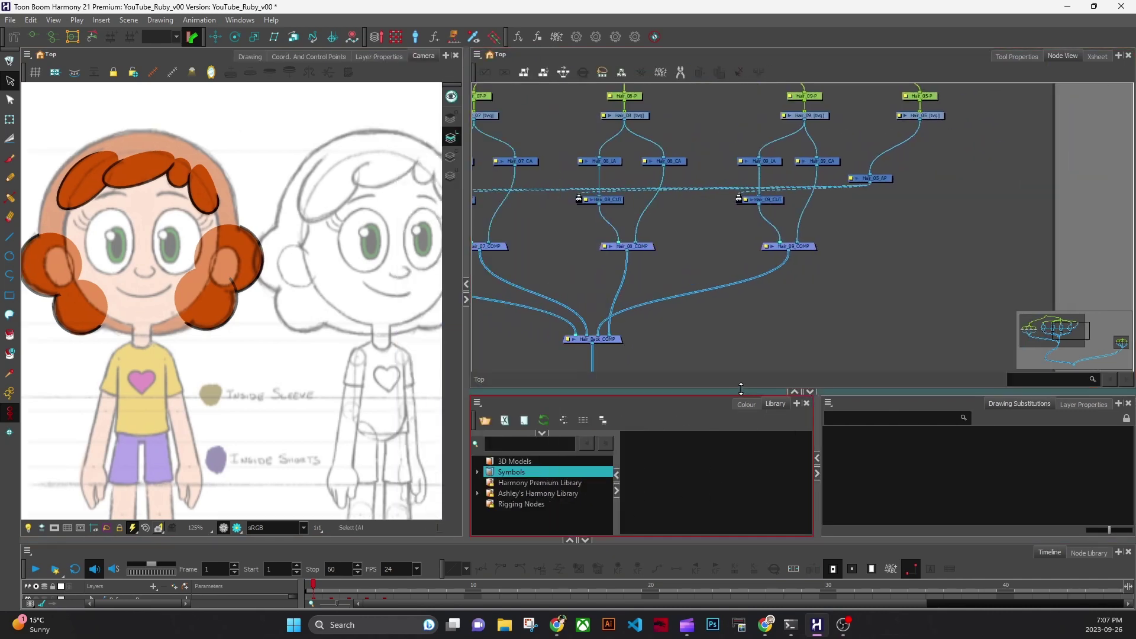
{"action": "left_click_drag", "start_coordinate": [741, 388], "coordinate": [741, 430]}
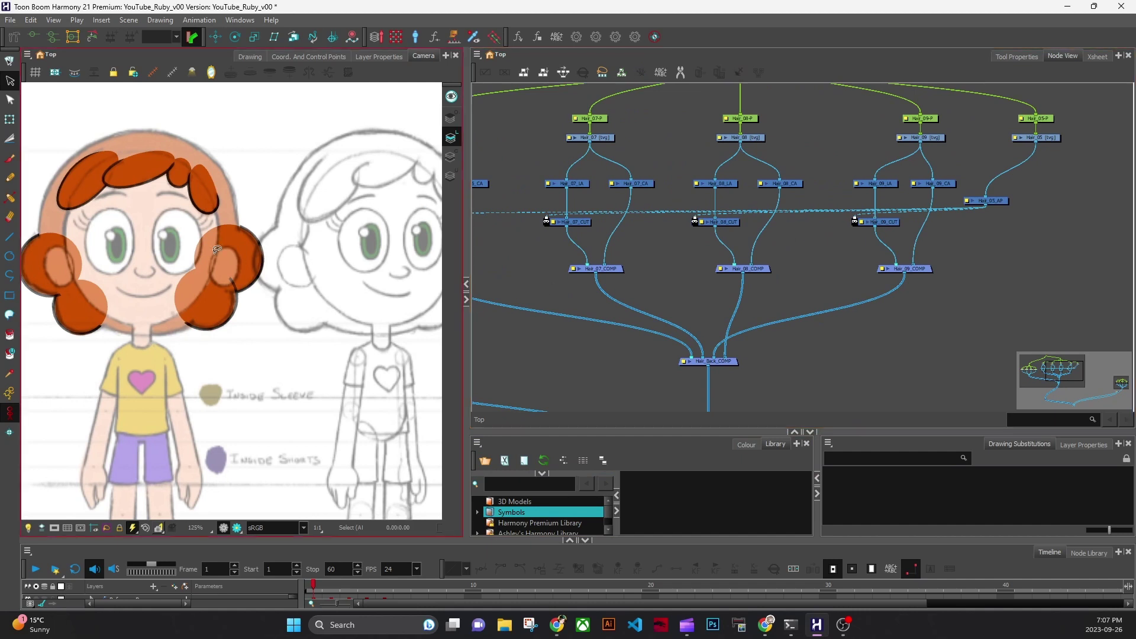
{"action": "scroll", "coordinate": [250, 263], "scroll_direction": "up", "scroll_amount": 2}
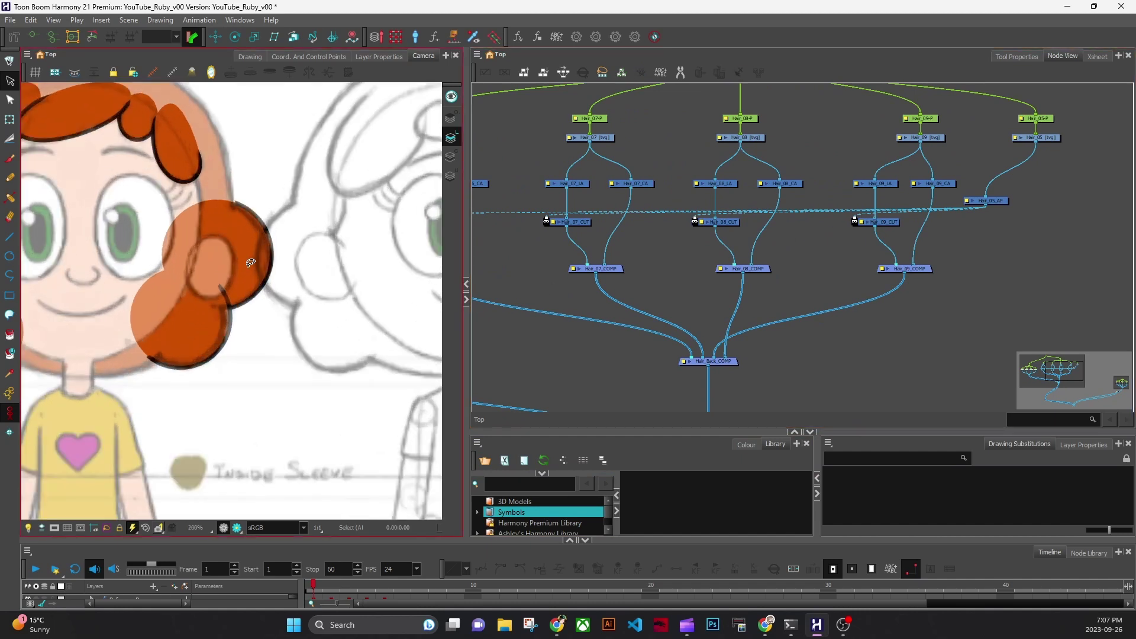
{"action": "left_click_drag", "start_coordinate": [183, 255], "coordinate": [338, 284]}
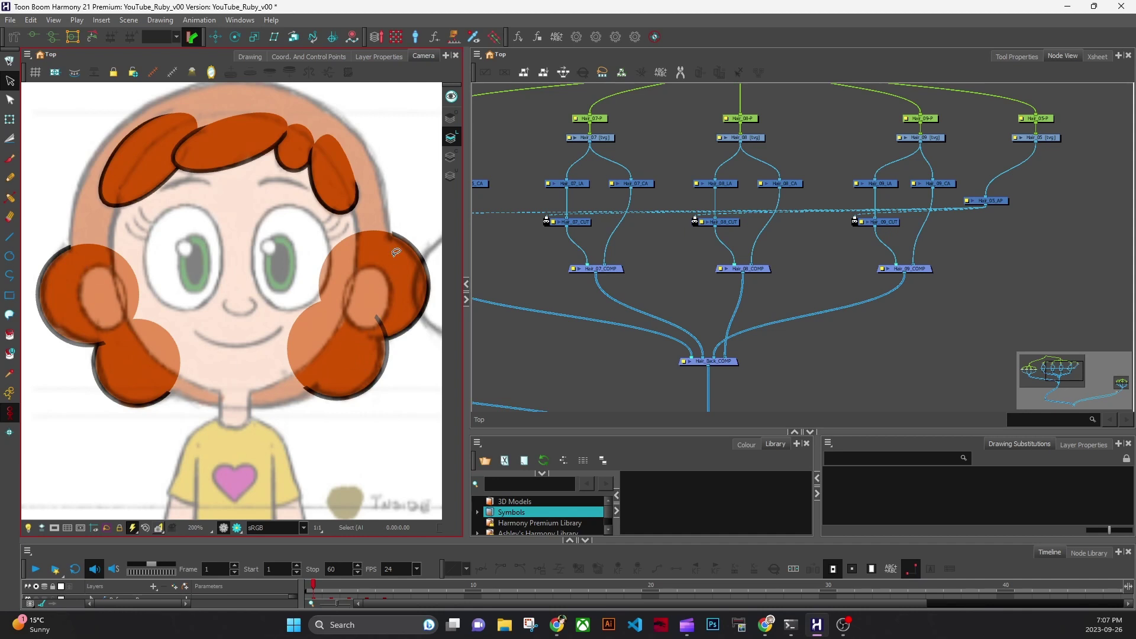
Widen the Node View further, enlarge the Library area and open the Rigging Nodes template folder.
{"action": "left_click_drag", "start_coordinate": [466, 376], "coordinate": [435, 376]}
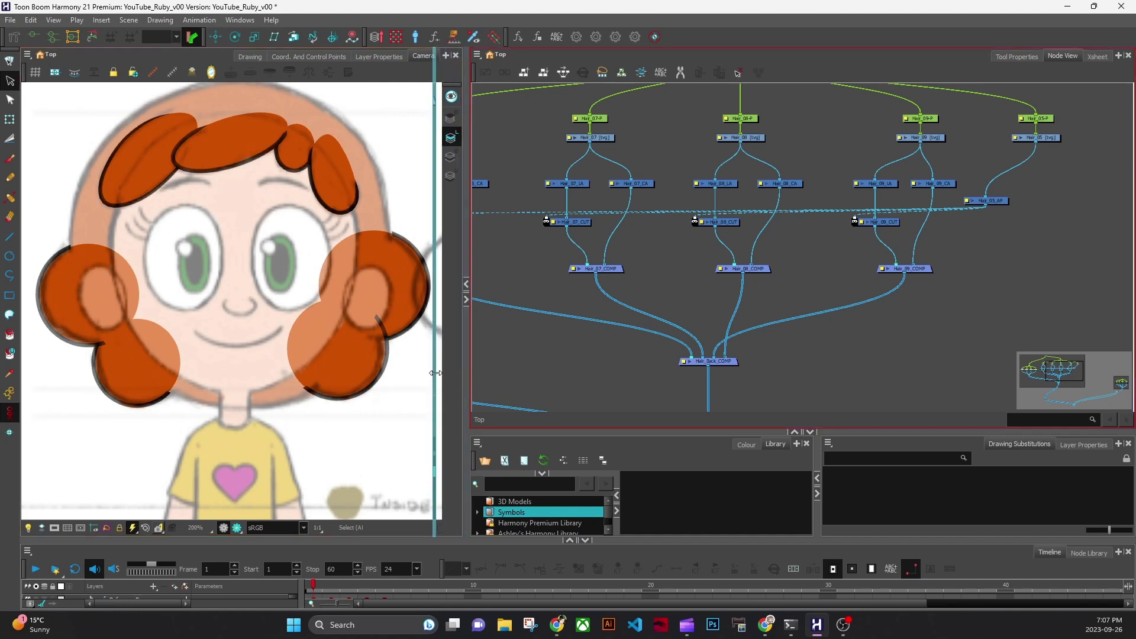
{"action": "left_click_drag", "start_coordinate": [868, 356], "coordinate": [795, 360]}
{"action": "left_click_drag", "start_coordinate": [890, 308], "coordinate": [753, 307]}
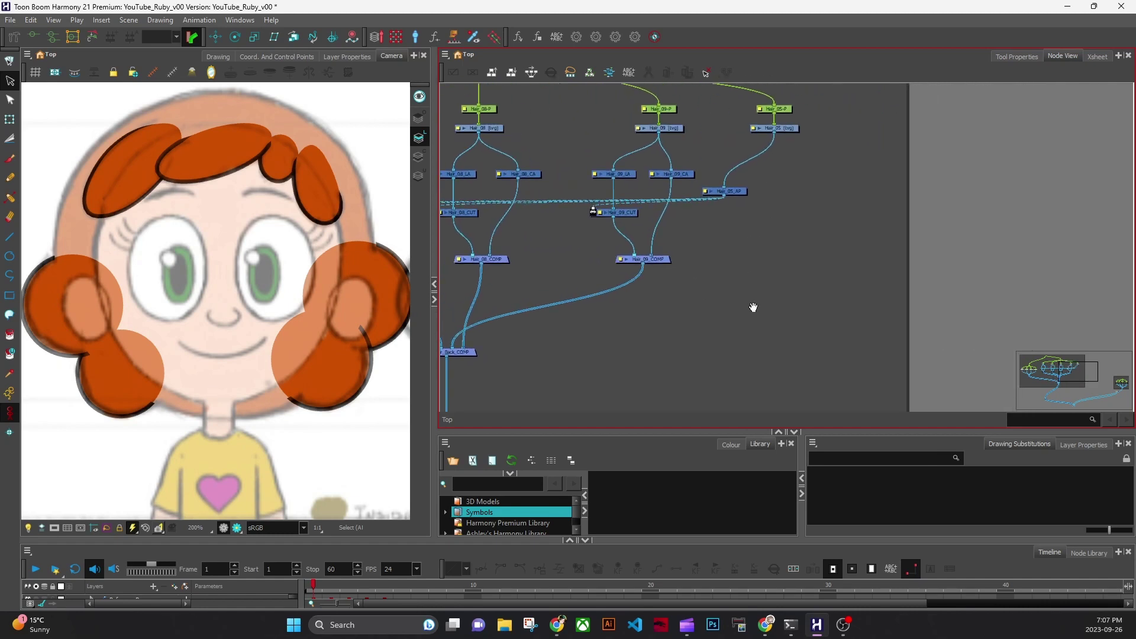
{"action": "left_click_drag", "start_coordinate": [602, 433], "coordinate": [604, 392]}
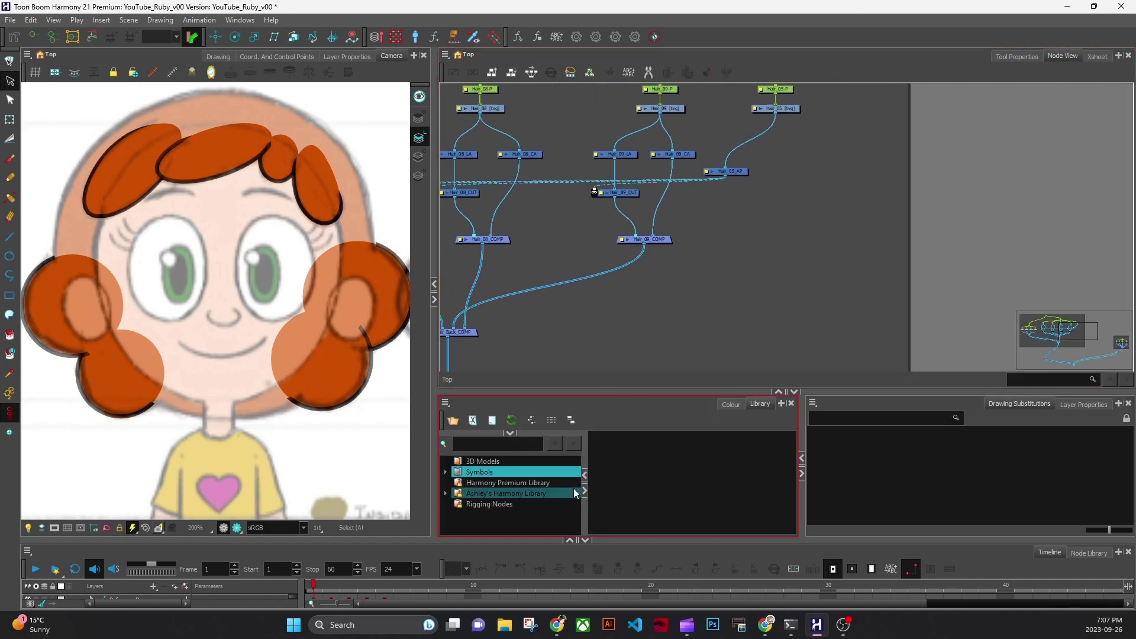
{"action": "left_click", "coordinate": [500, 505]}
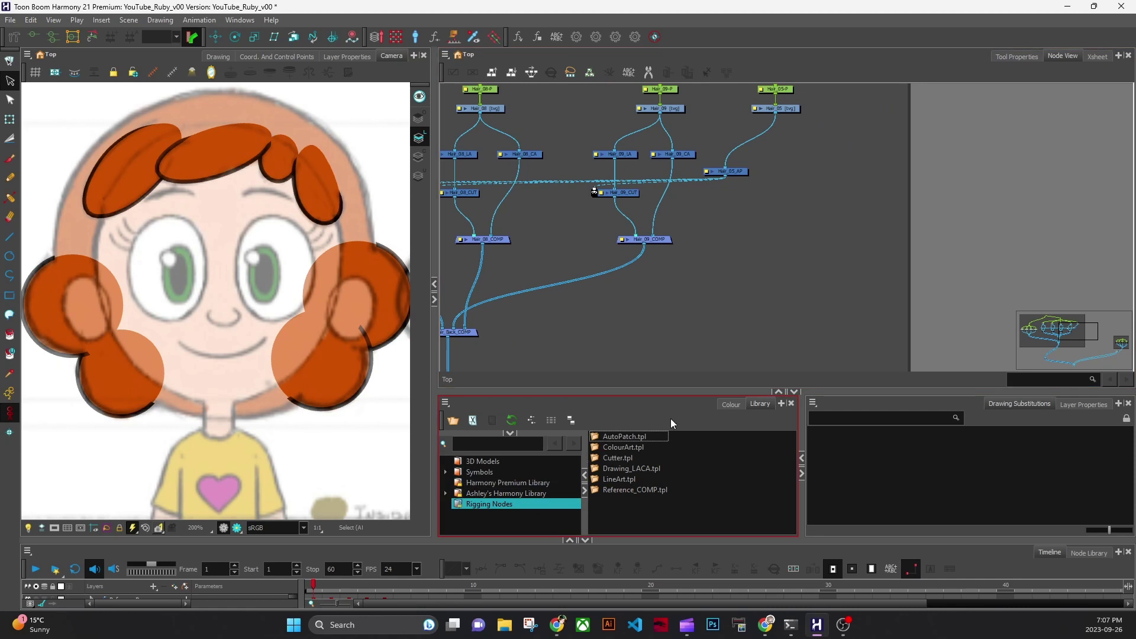
Add the Drawing_LACA template to the node network and delete its XX peg and drawing nodes.
{"action": "left_click", "coordinate": [655, 469]}
{"action": "left_click_drag", "start_coordinate": [927, 193], "coordinate": [928, 193]}
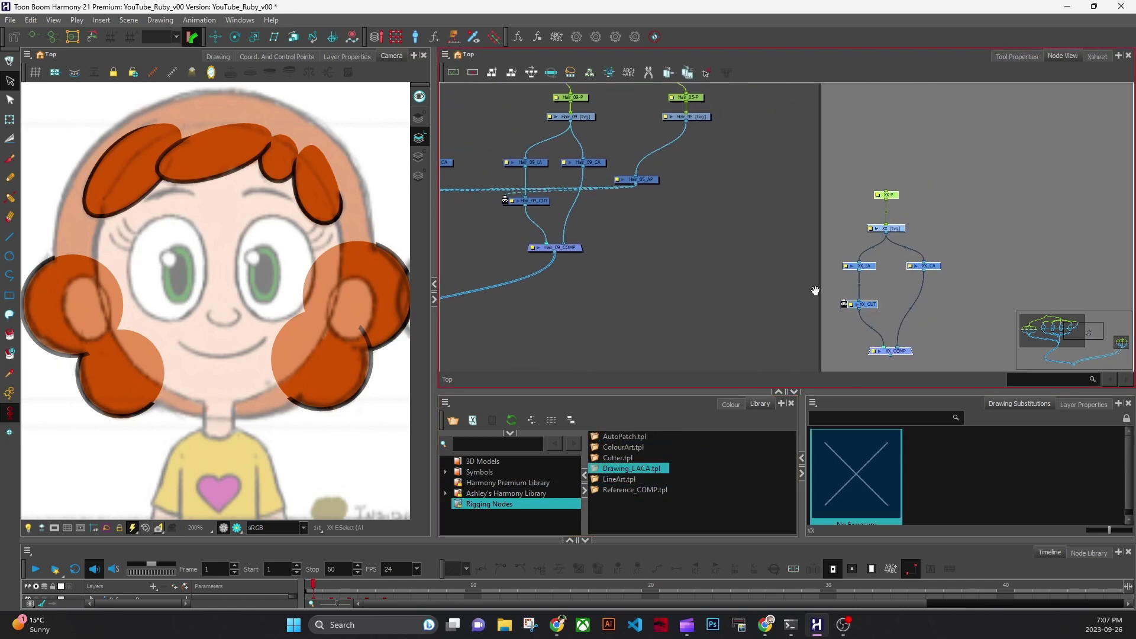
{"action": "key", "text": "Delete"}
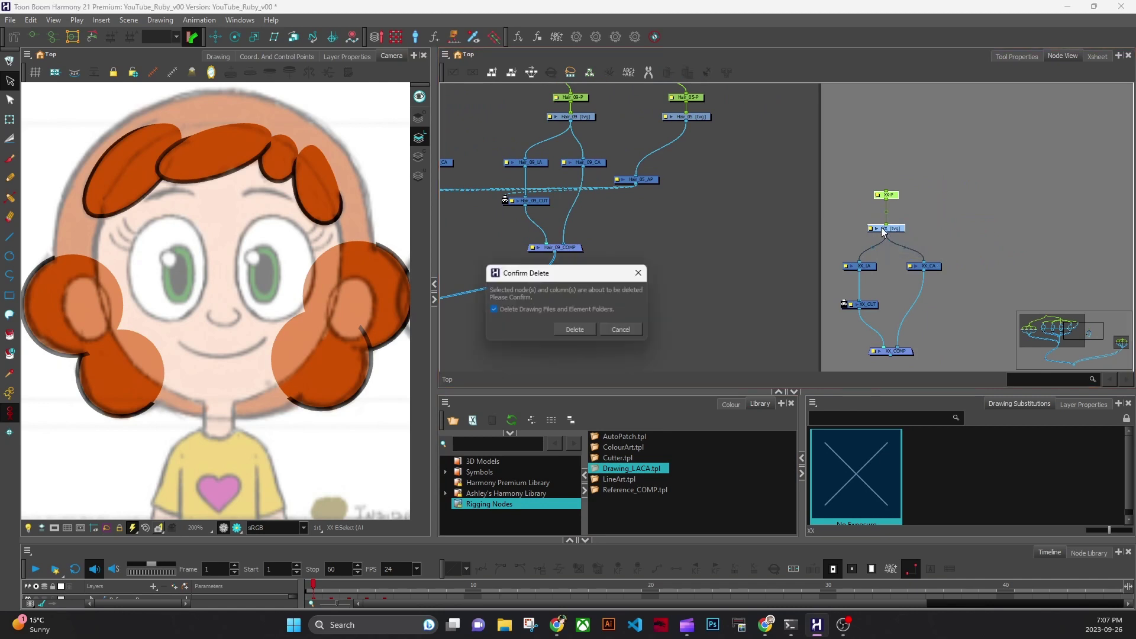
{"action": "left_click", "coordinate": [586, 331]}
Move the remaining XX nodes beneath the Hair_05 drawing and connect the drawing to XX_LA and XX_CA.
{"action": "left_click_drag", "start_coordinate": [962, 247], "coordinate": [834, 362]}
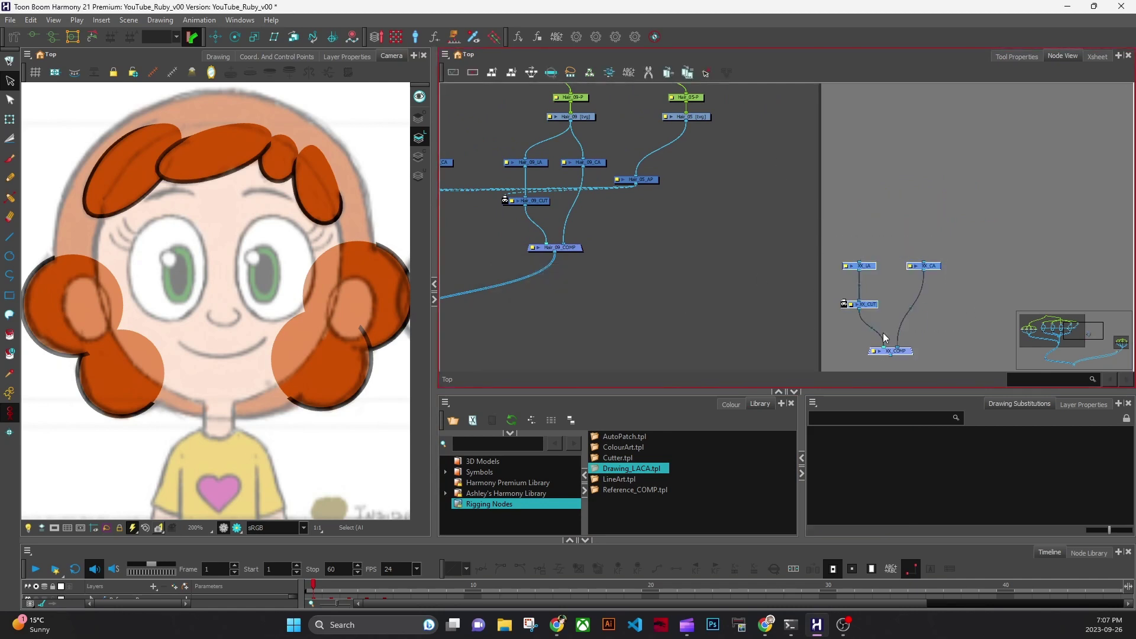
{"action": "mouse_move", "coordinate": [907, 351]}
{"action": "left_mouse_down"}
{"action": "mouse_move", "coordinate": [775, 299]}
{"action": "mouse_move", "coordinate": [746, 230]}
{"action": "left_mouse_up"}
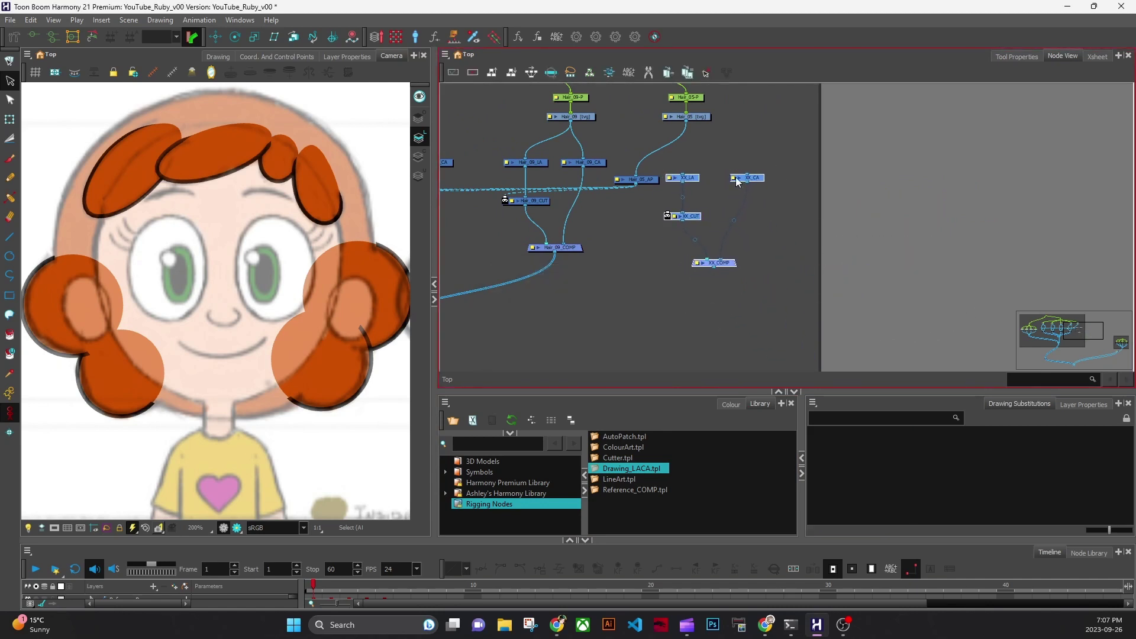
{"action": "left_click", "coordinate": [703, 118]}
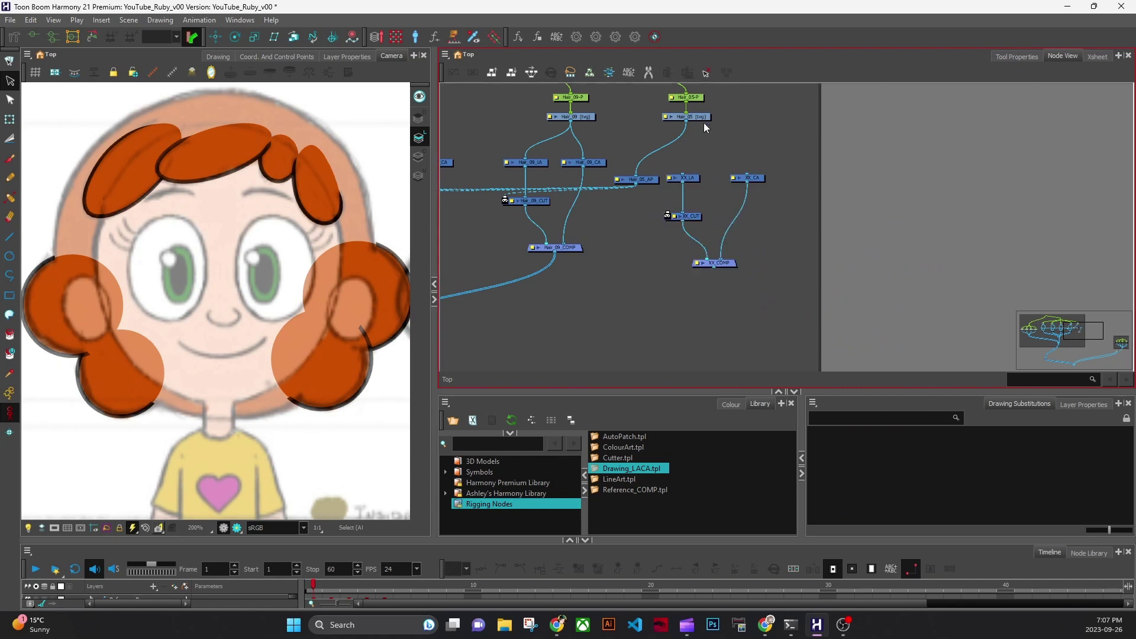
{"action": "left_click", "coordinate": [696, 178], "text": "alt+shift"}
Connect XX_COMP to the Hair_COMP composite and move Hair_05_AP slightly away from XX_LA.
{"action": "left_click", "coordinate": [781, 295]}
{"action": "mouse_move", "coordinate": [731, 314]}
{"action": "left_mouse_down"}
{"action": "mouse_move", "coordinate": [954, 268]}
{"action": "mouse_move", "coordinate": [947, 212]}
{"action": "left_mouse_up"}
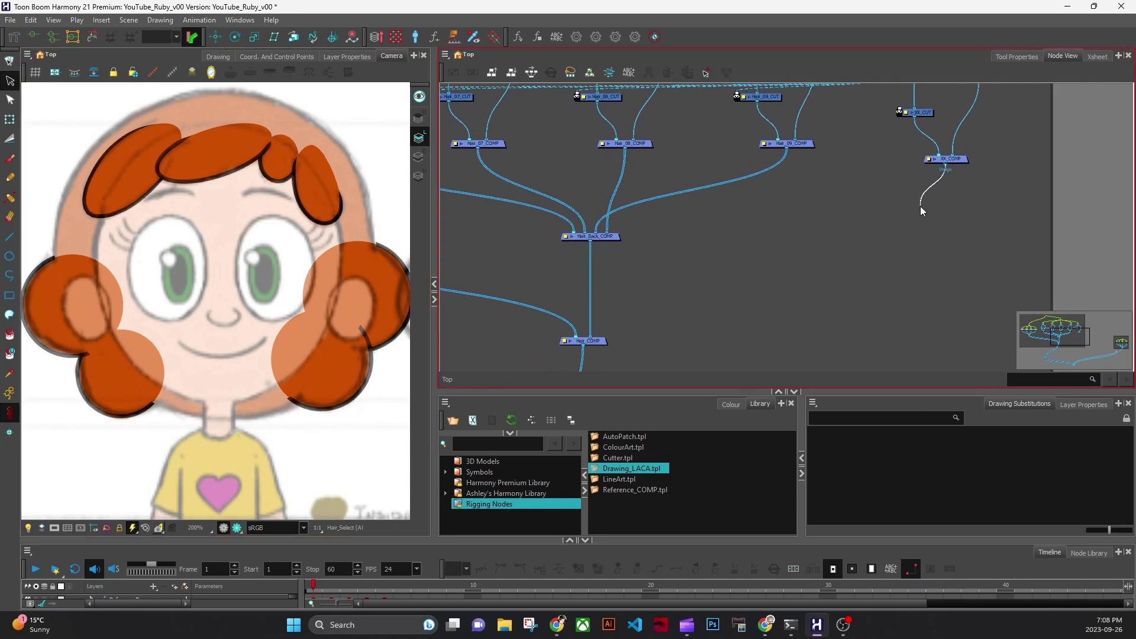
{"action": "mouse_move", "coordinate": [921, 206]}
{"action": "left_mouse_down"}
{"action": "mouse_move", "coordinate": [700, 303]}
{"action": "mouse_move", "coordinate": [580, 332]}
{"action": "left_mouse_up"}
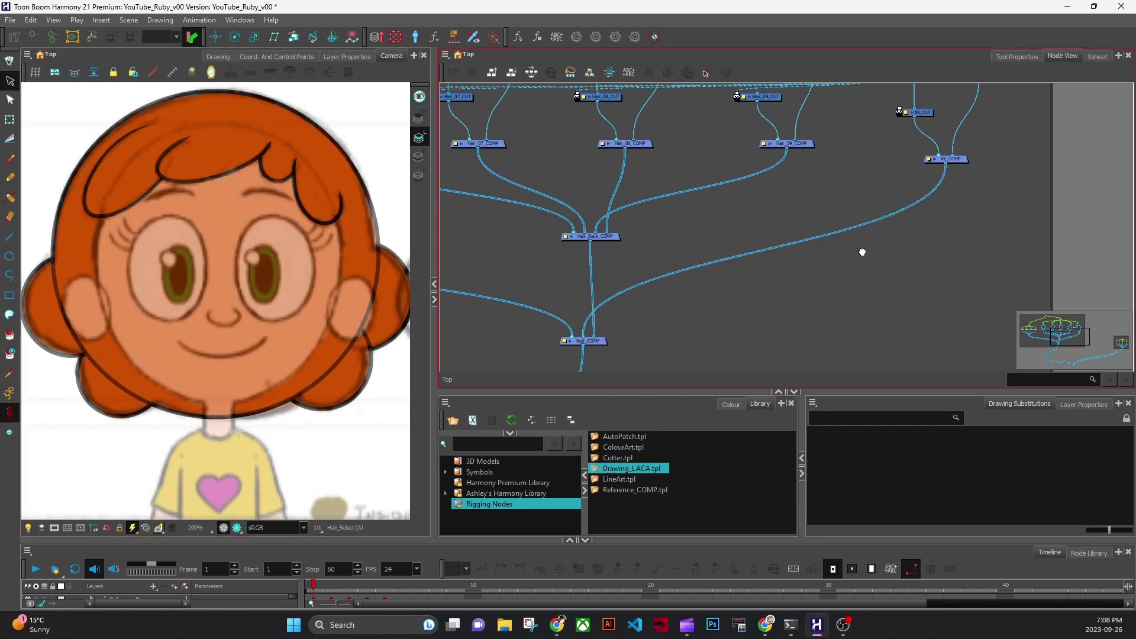
{"action": "left_click_drag", "start_coordinate": [862, 252], "coordinate": [782, 294]}
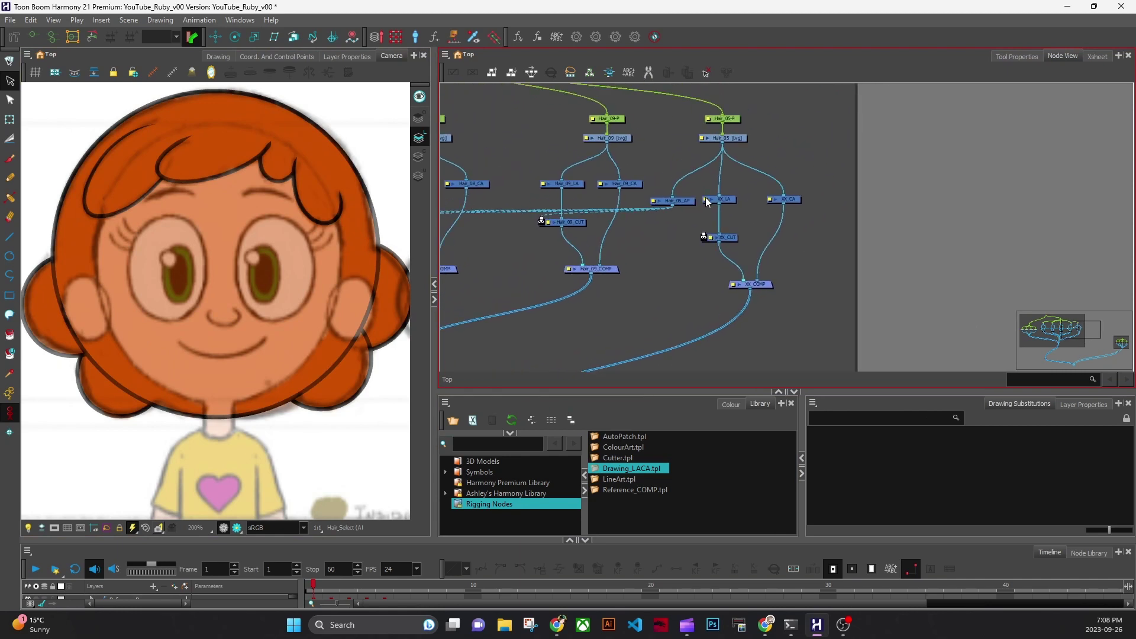
{"action": "left_click_drag", "start_coordinate": [689, 203], "coordinate": [679, 198]}
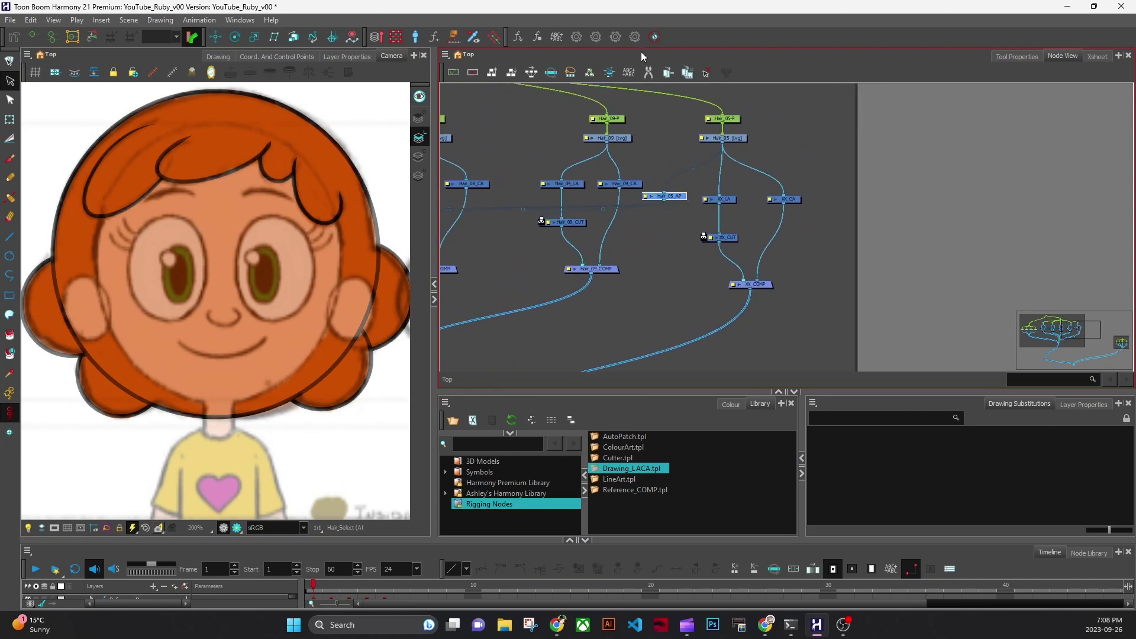
Replace XX with Hair_05 in the names of the newly added line art, colour art, cutter and composite nodes.
{"action": "left_click_drag", "start_coordinate": [815, 242], "coordinate": [763, 247]}
{"action": "left_click_drag", "start_coordinate": [771, 189], "coordinate": [653, 311]}
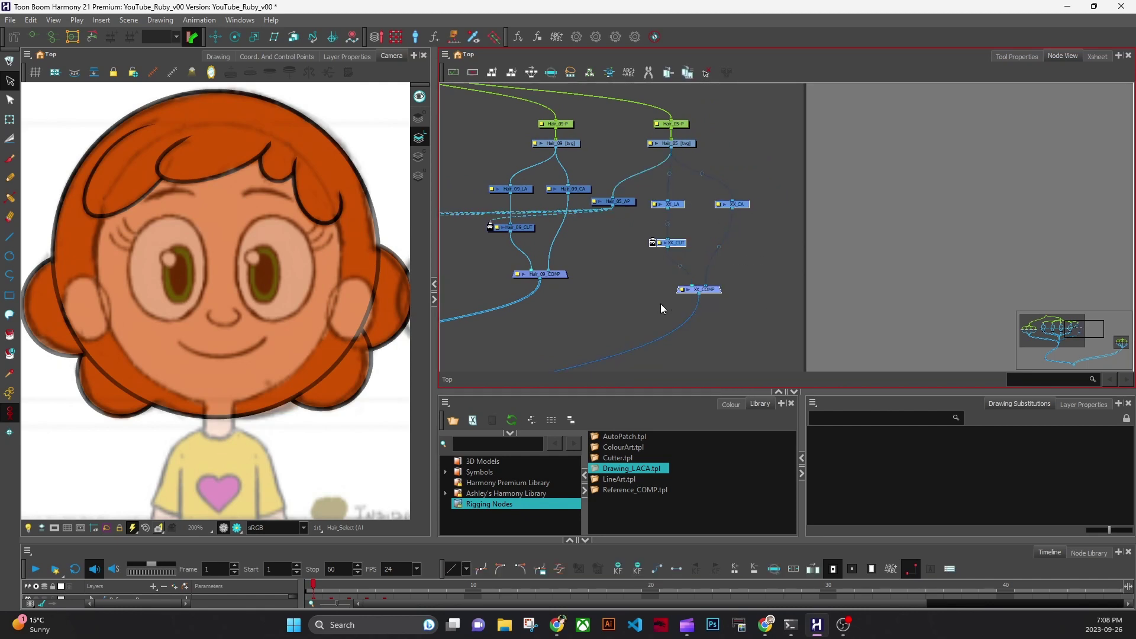
{"action": "left_click", "coordinate": [635, 37]}
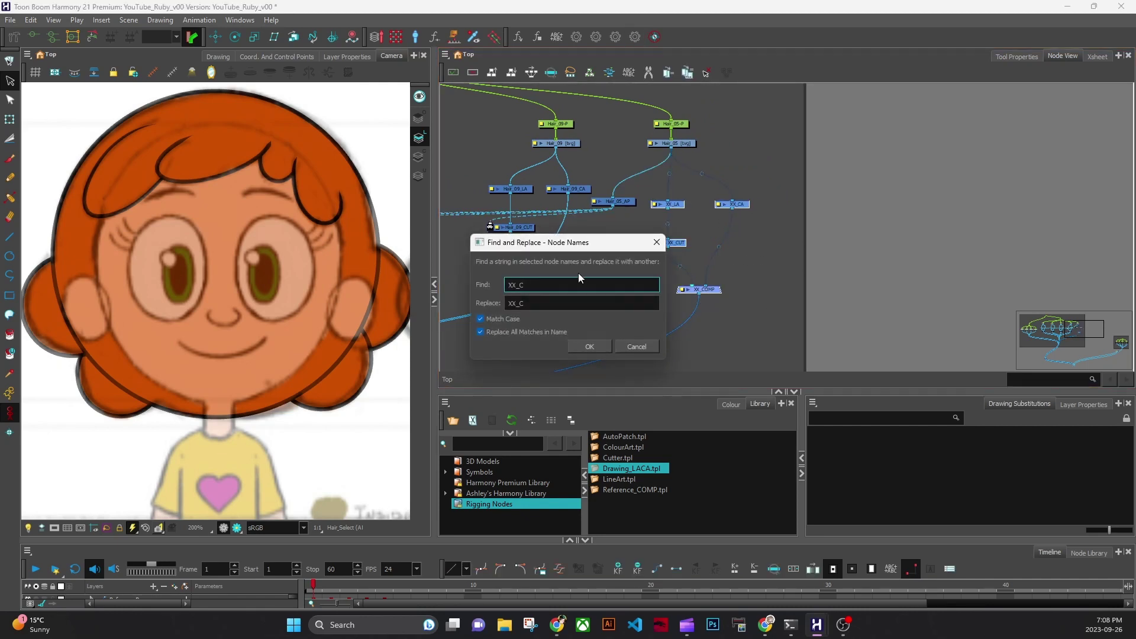
{"action": "left_click_drag", "start_coordinate": [602, 240], "coordinate": [558, 251]}
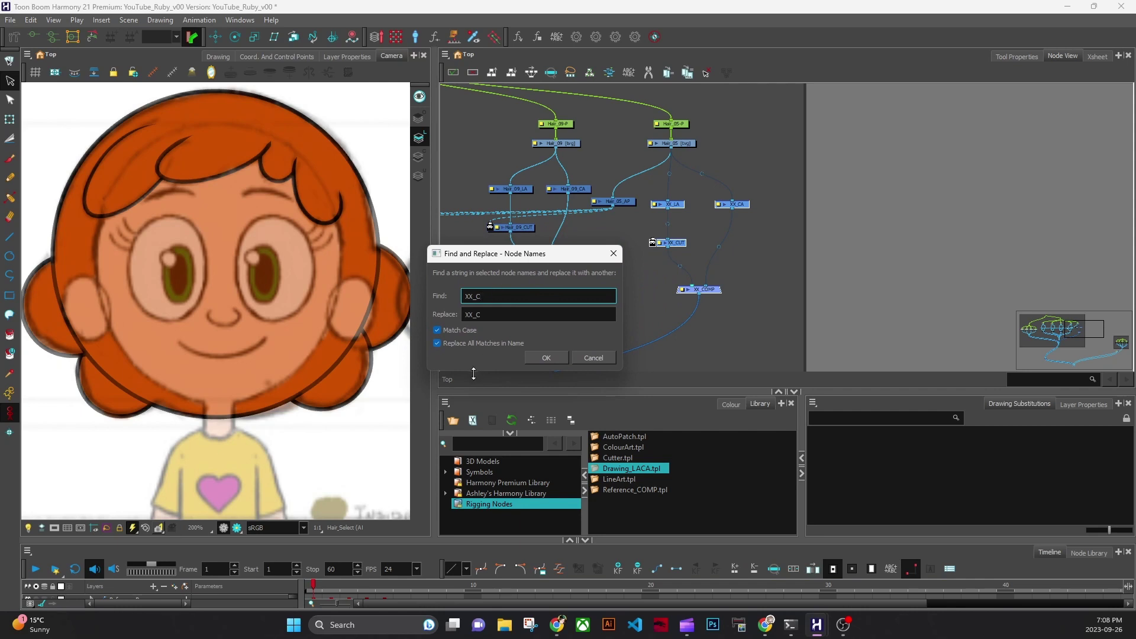
{"action": "key", "text": "BackSpace"}
{"action": "key", "text": "BackSpace"}
{"action": "key", "text": "Tab"}
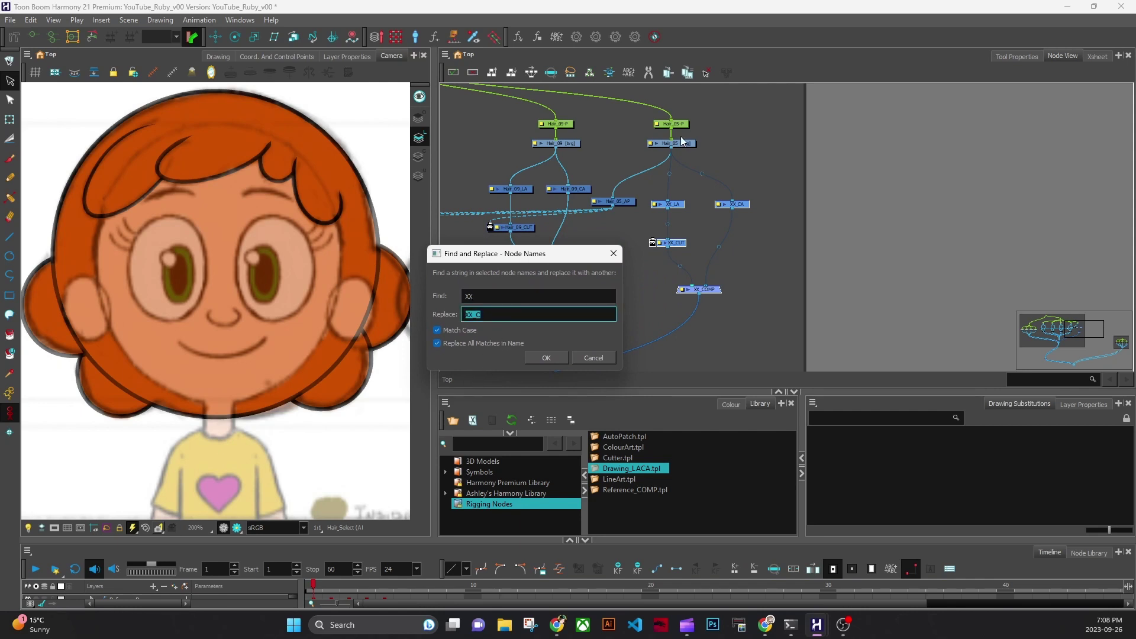
{"action": "key", "text": "BackSpace"}
{"action": "type", "text": "Hair_05"}
{"action": "key", "text": "Return"}
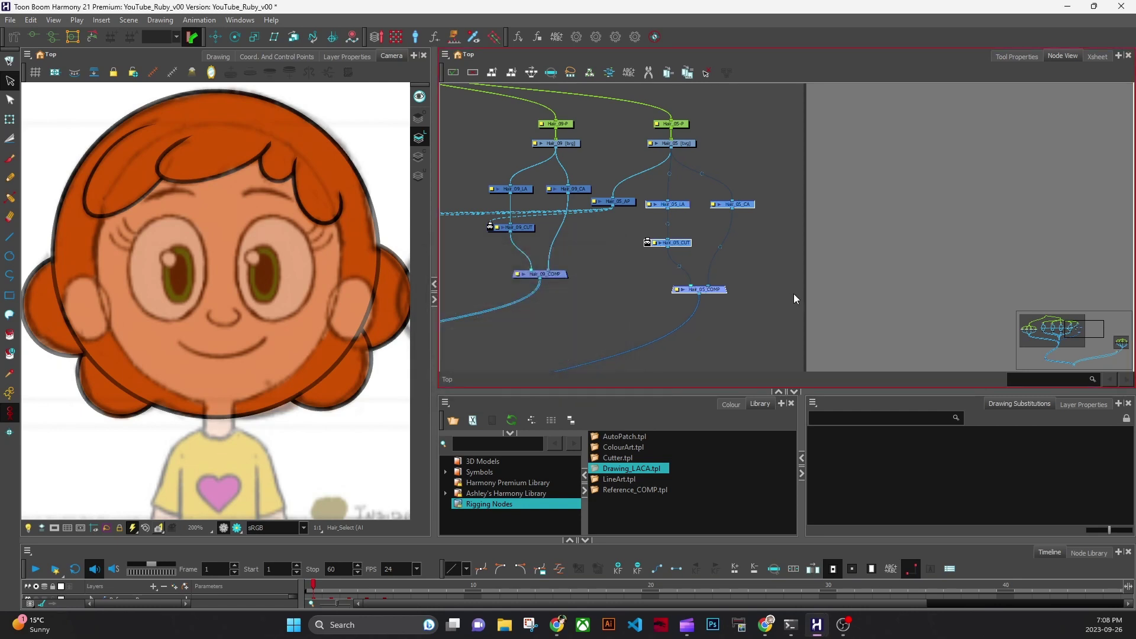
{"action": "left_click", "coordinate": [763, 276]}
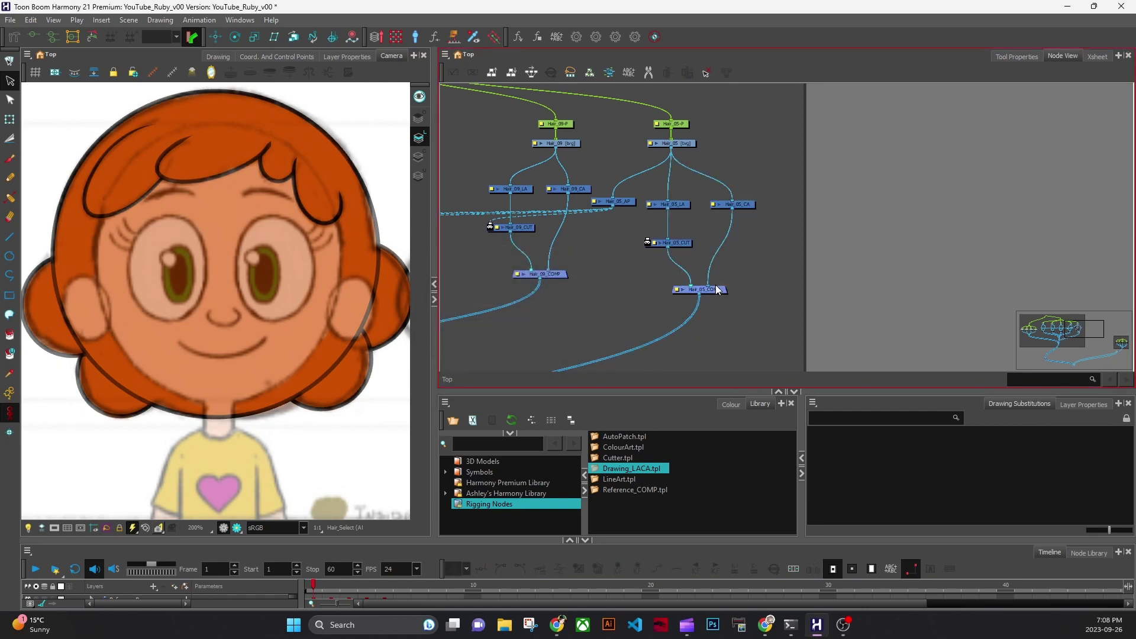
Move the Hair_05 line art, colour art, cutter and composite nodes lower in the network, away from Hair_05_AP.
{"action": "left_click_drag", "start_coordinate": [730, 314], "coordinate": [755, 294]}
{"action": "left_click_drag", "start_coordinate": [790, 172], "coordinate": [747, 355]}
{"action": "left_click_drag", "start_coordinate": [737, 314], "coordinate": [791, 299]}
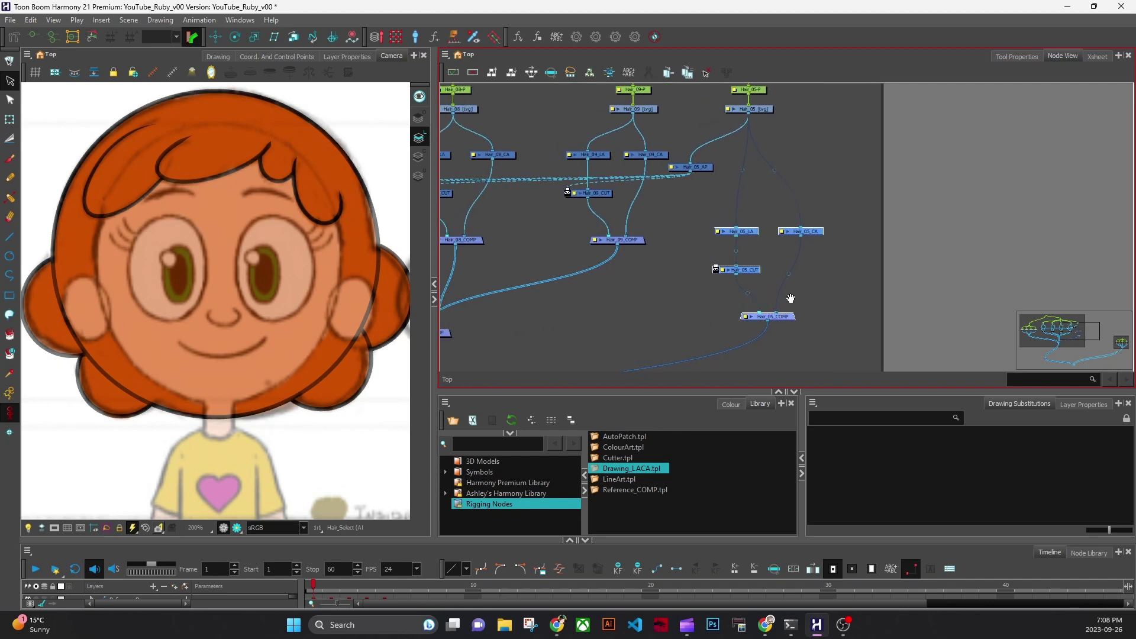
{"action": "left_click", "coordinate": [748, 279]}
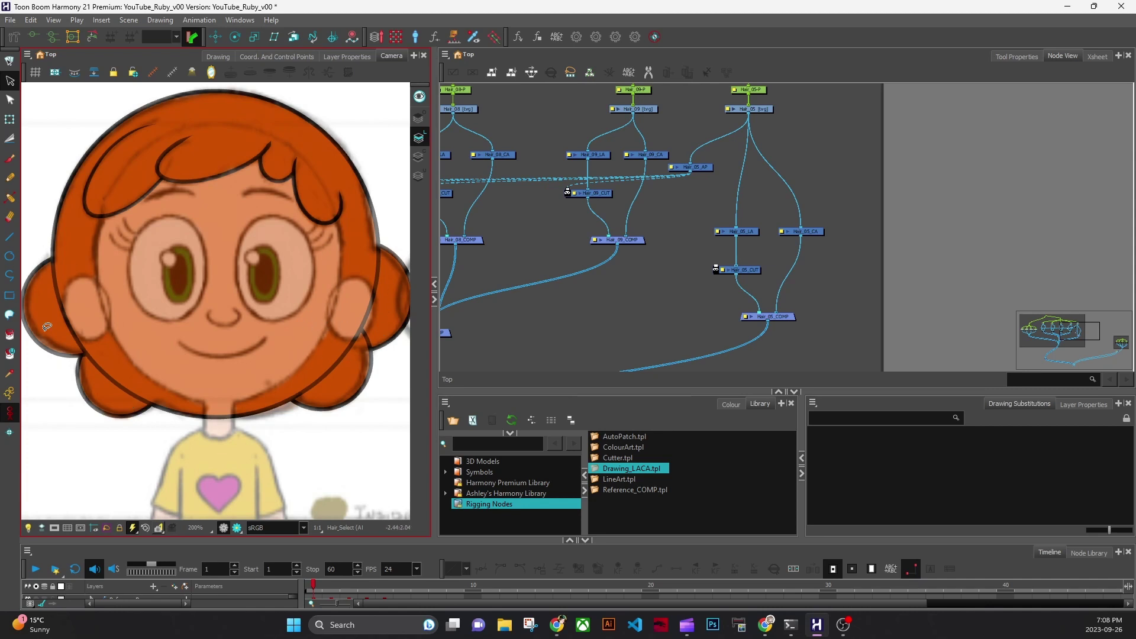
{"action": "left_click_drag", "start_coordinate": [650, 322], "coordinate": [737, 274]}
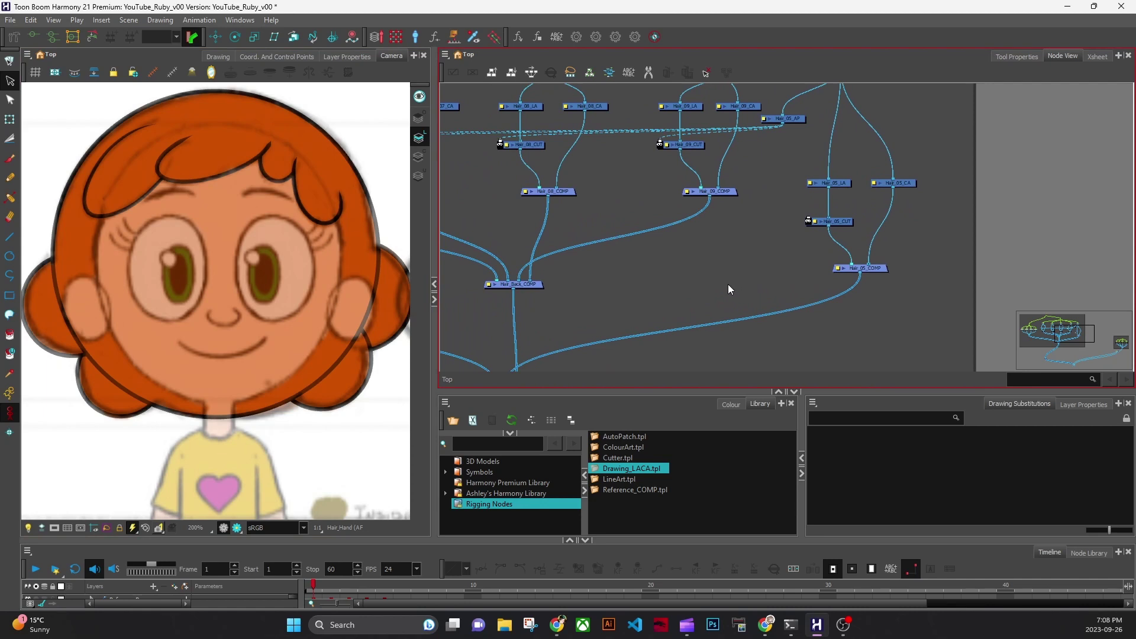
Add the AutoPatch template and wire it between Hair_Back_COMP and the matte input of Hair_05_CUT.
{"action": "left_click", "coordinate": [670, 448]}
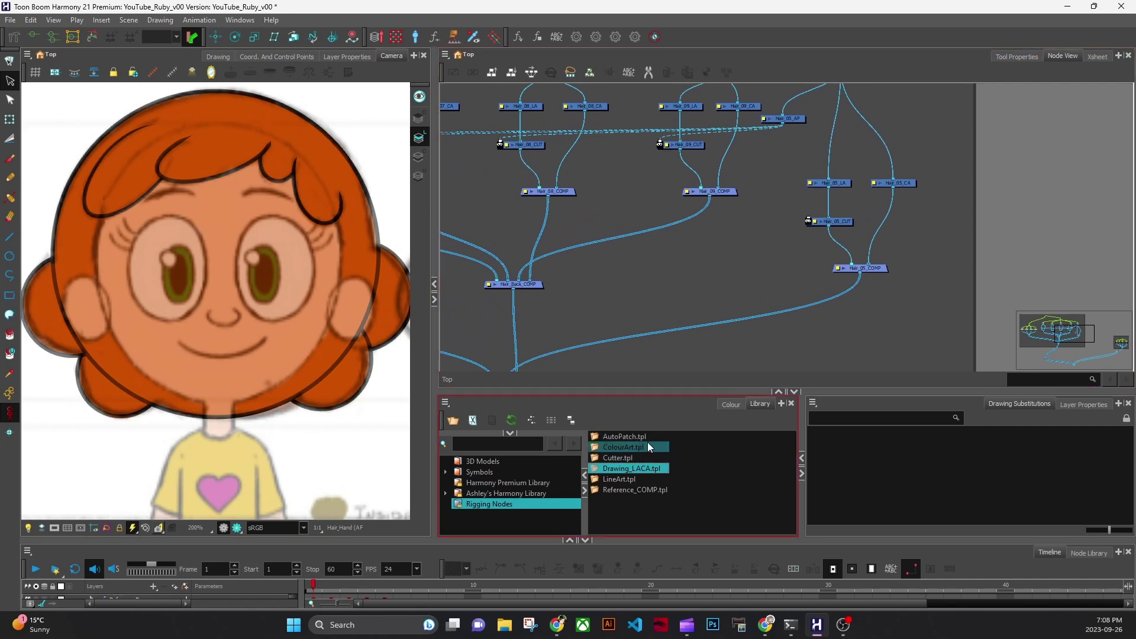
{"action": "left_click_drag", "start_coordinate": [639, 436], "coordinate": [676, 298]}
{"action": "left_click_drag", "start_coordinate": [622, 261], "coordinate": [625, 292]}
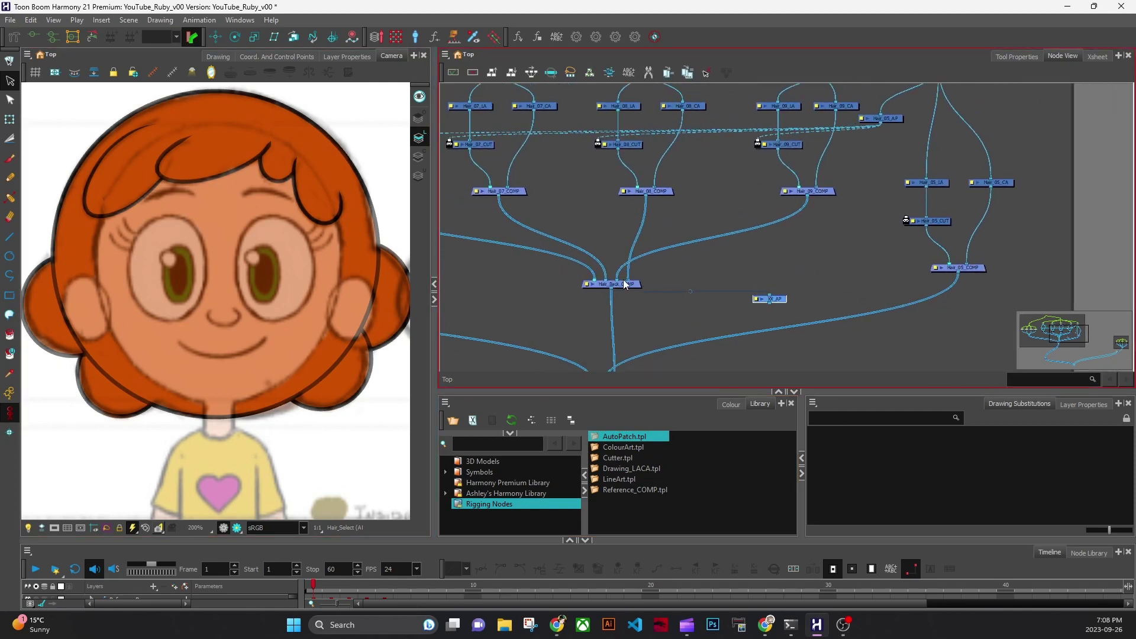
{"action": "left_click_drag", "start_coordinate": [676, 344], "coordinate": [814, 259]}
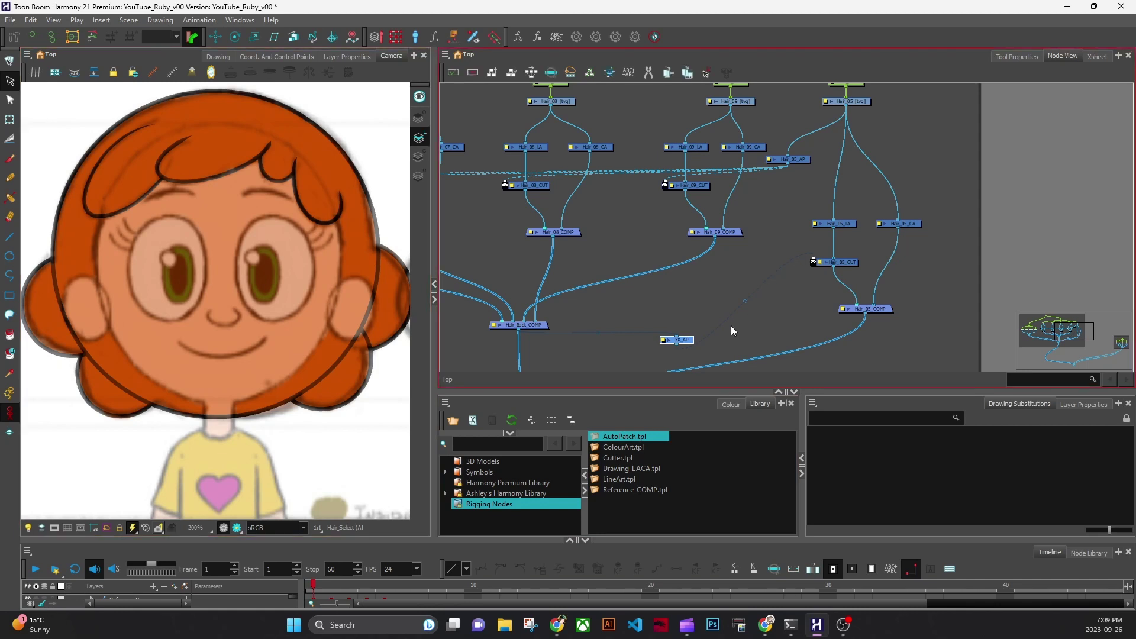
{"action": "left_click_drag", "start_coordinate": [730, 326], "coordinate": [815, 303]}
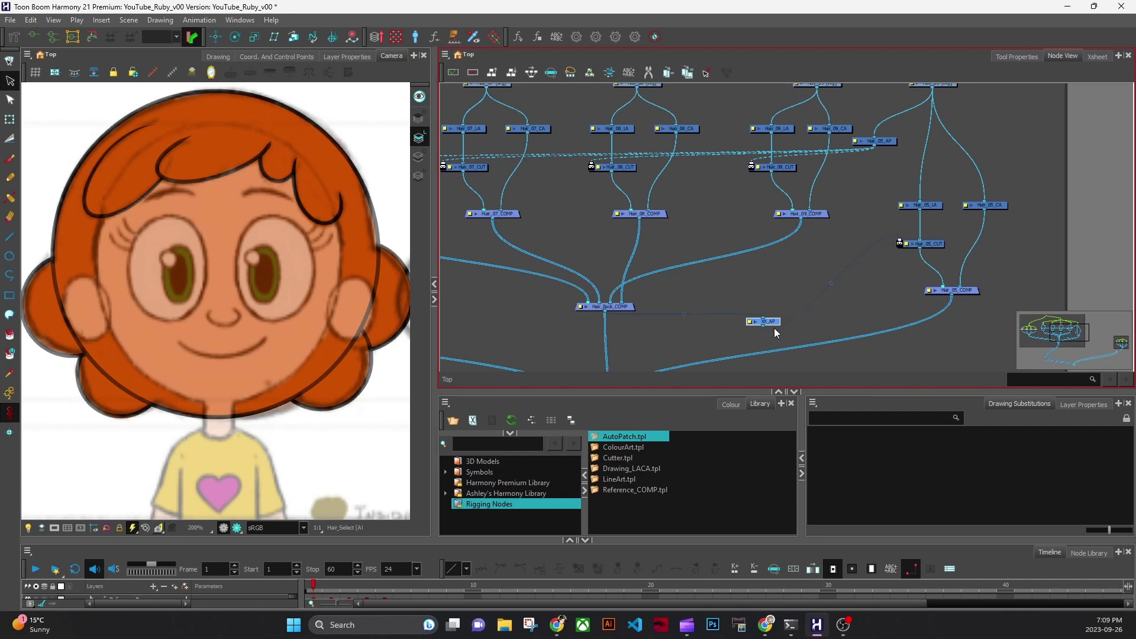
{"action": "left_click_drag", "start_coordinate": [817, 279], "coordinate": [768, 312]}
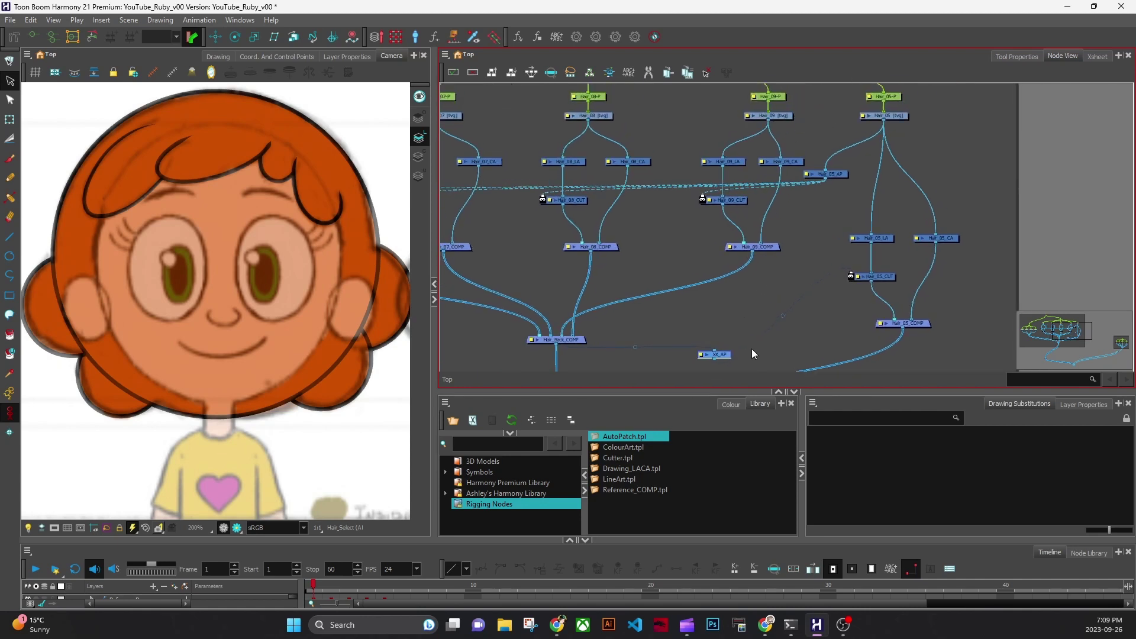
Delete the XX_AP node and disconnect Hair_Back_COMP from the matte input of Hair_05_CUT.
{"action": "left_click_drag", "start_coordinate": [718, 354], "coordinate": [730, 322]}
{"action": "key", "text": "Delete"}
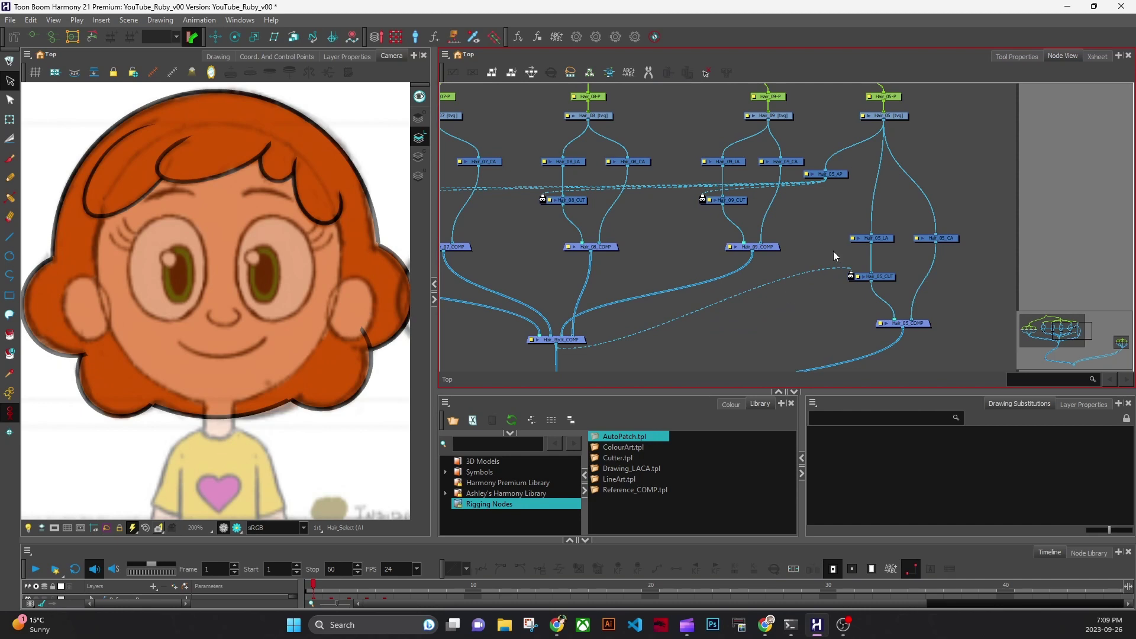
{"action": "left_click_drag", "start_coordinate": [851, 270], "coordinate": [743, 380]}
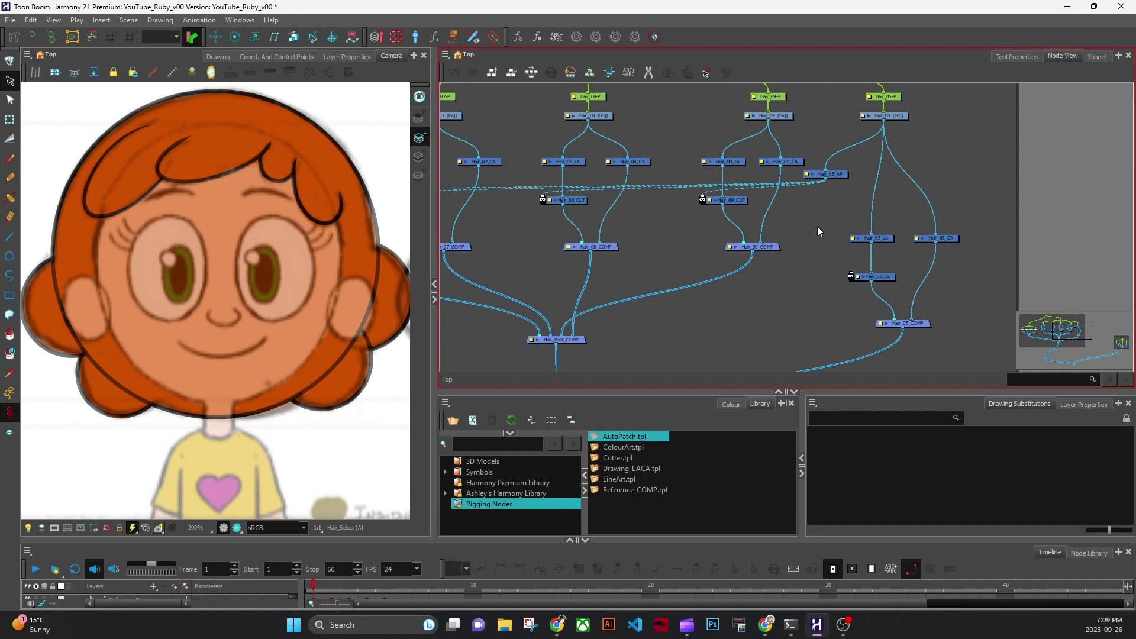
Add the AutoPatch template beside the Hair_06 nodes, rearranging Hair_06_LA and Hair_06_CA to make room for it.
{"action": "left_click_drag", "start_coordinate": [810, 201], "coordinate": [900, 203]}
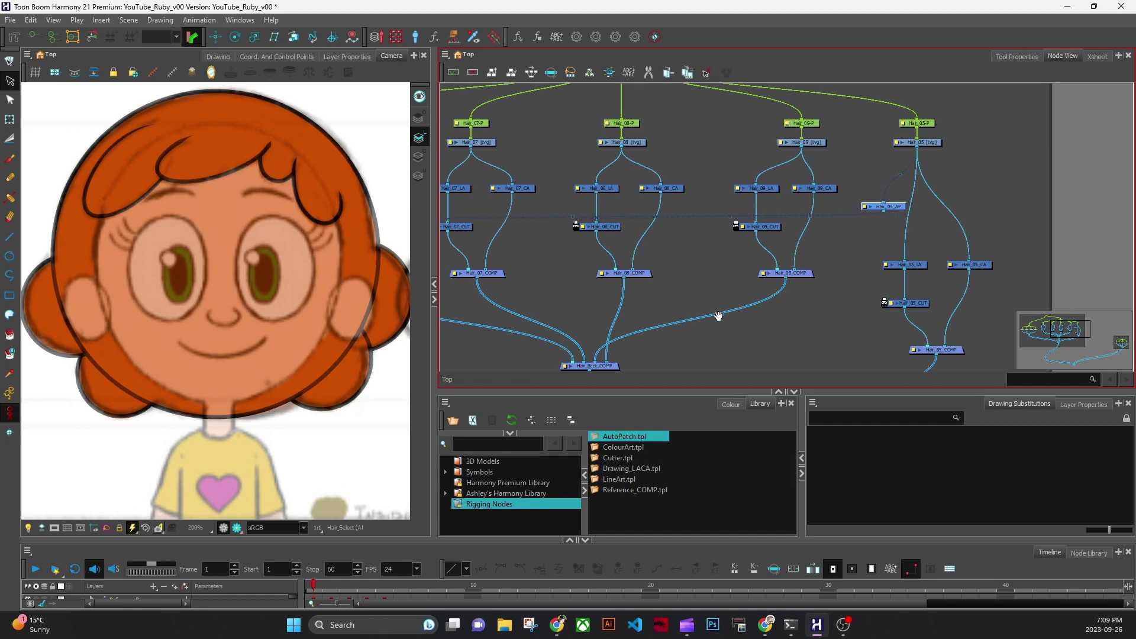
{"action": "left_click_drag", "start_coordinate": [718, 317], "coordinate": [872, 313]}
{"action": "left_click", "coordinate": [647, 437]}
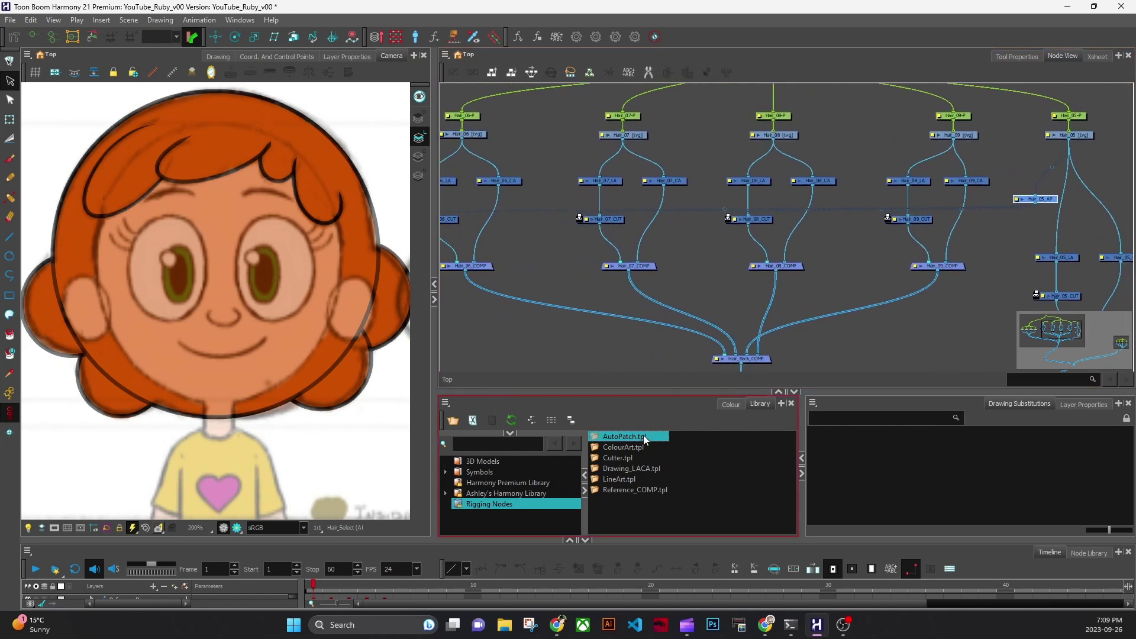
{"action": "left_click_drag", "start_coordinate": [647, 437], "coordinate": [521, 224]}
{"action": "left_click_drag", "start_coordinate": [548, 274], "coordinate": [655, 225]}
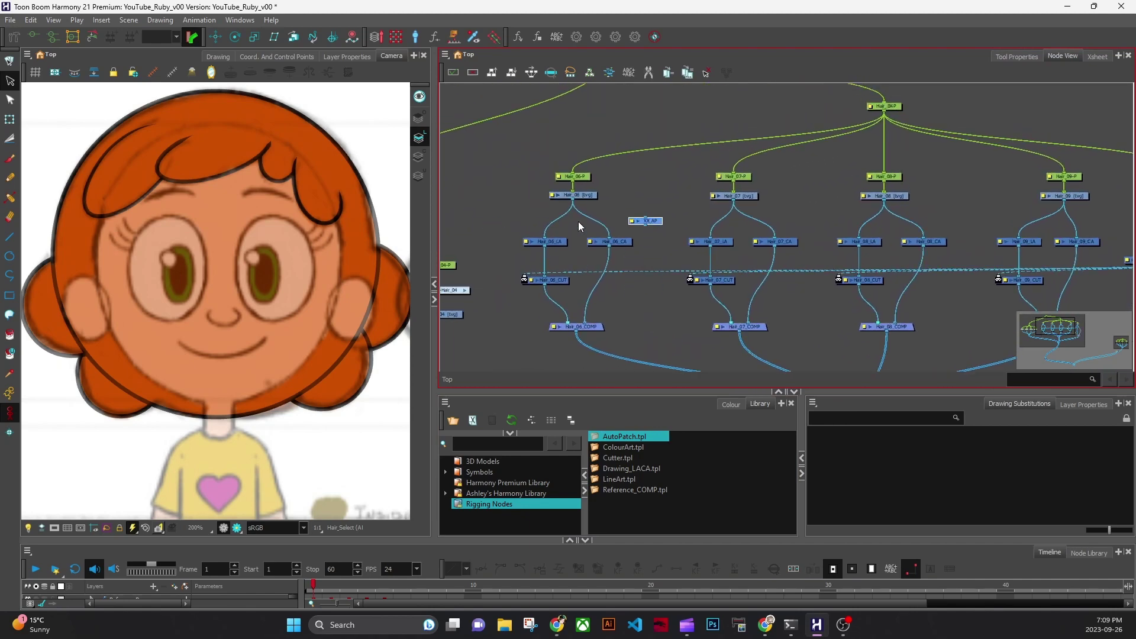
{"action": "left_click_drag", "start_coordinate": [557, 241], "coordinate": [556, 228]}
{"action": "mouse_move", "coordinate": [624, 245]}
{"action": "left_mouse_down"}
{"action": "mouse_move", "coordinate": [601, 245]}
{"action": "mouse_move", "coordinate": [636, 255]}
{"action": "mouse_move", "coordinate": [625, 260]}
{"action": "left_mouse_up"}
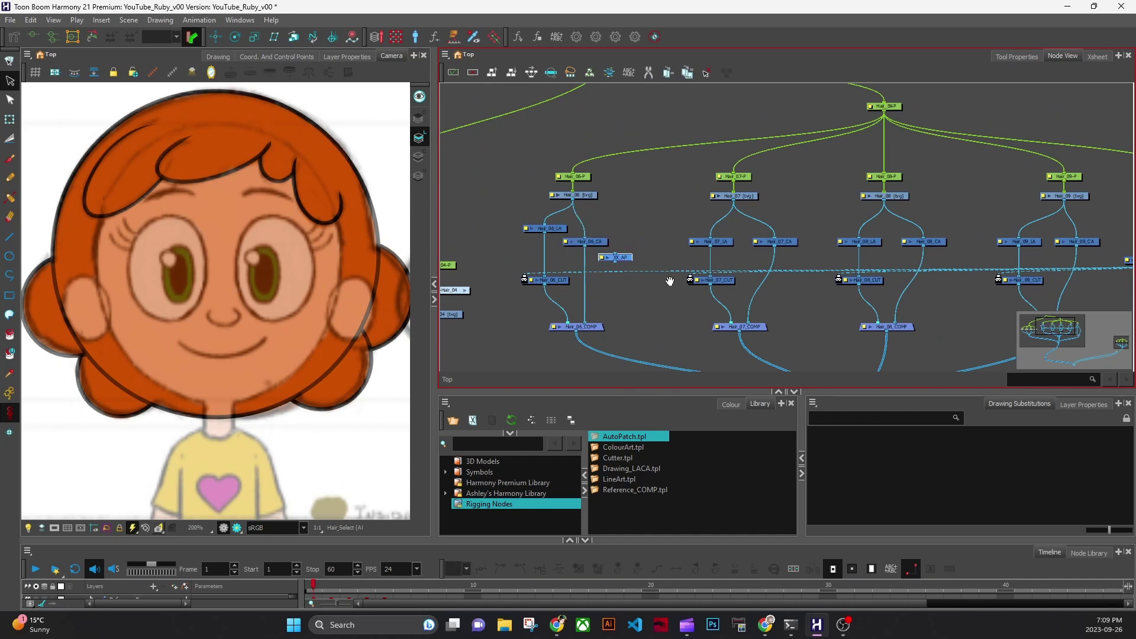
{"action": "left_click_drag", "start_coordinate": [680, 317], "coordinate": [608, 324]}
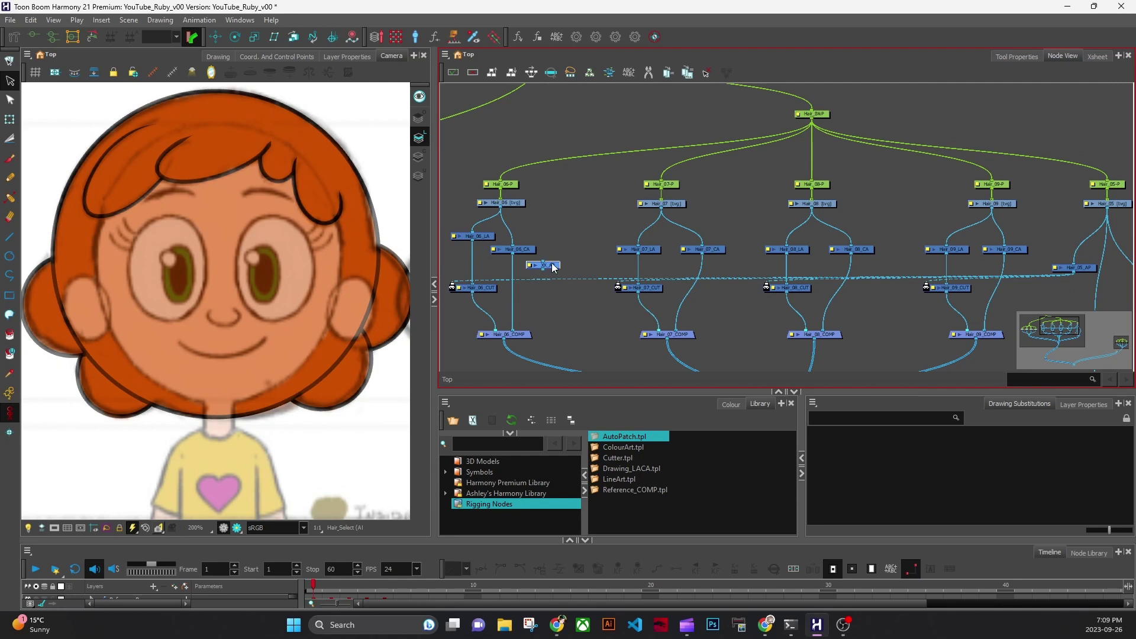
Rename the new auto-patch node Hair_06_AP and connect the Hair_06 drawing to it.
{"action": "left_click", "coordinate": [349, 57]}
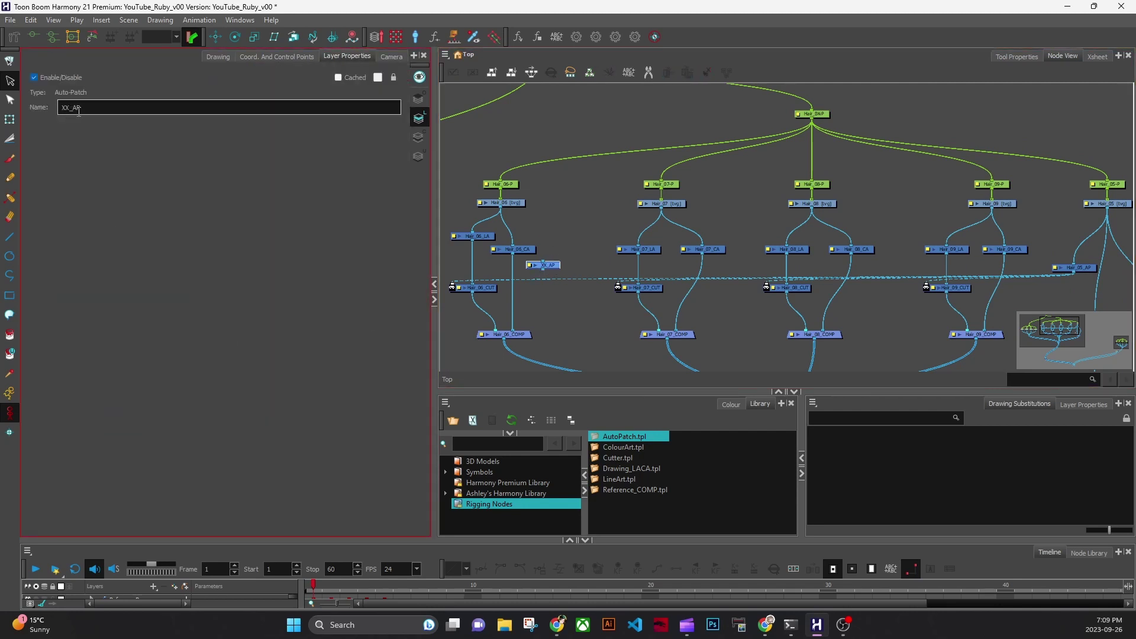
{"action": "left_click_drag", "start_coordinate": [67, 108], "coordinate": [2, 120]}
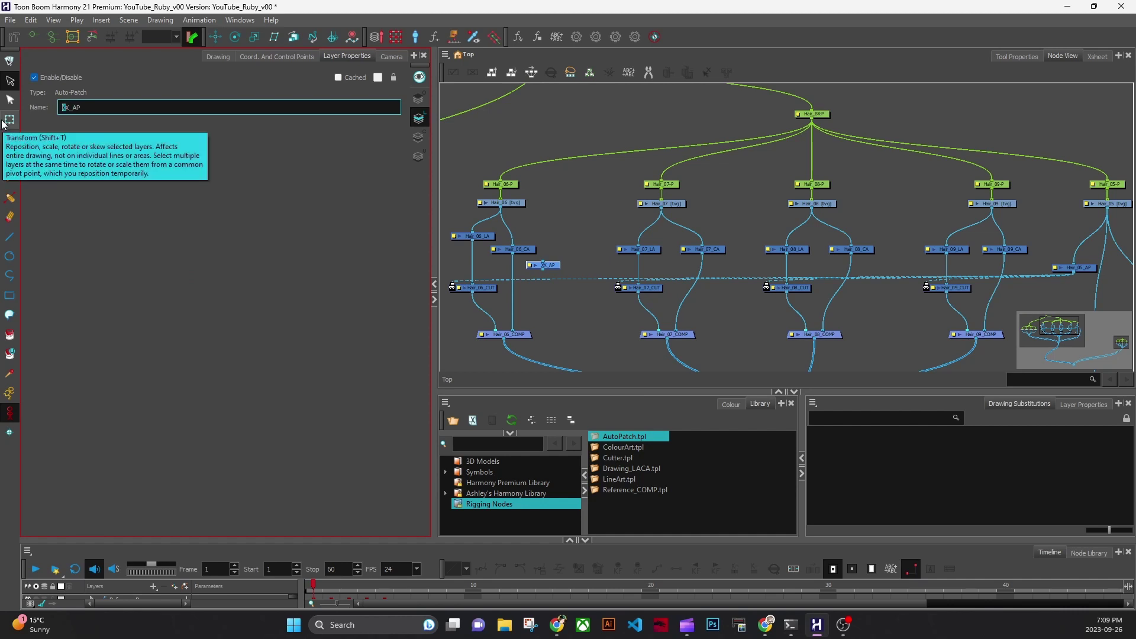
{"action": "key", "text": "Delete"}
{"action": "key", "text": "Delete"}
{"action": "type", "text": "Haoi"}
{"action": "key", "text": "BackSpace"}
{"action": "key", "text": "BackSpace"}
{"action": "type", "text": "ir_06"}
{"action": "key", "text": "Return"}
{"action": "left_click", "coordinate": [604, 340]}
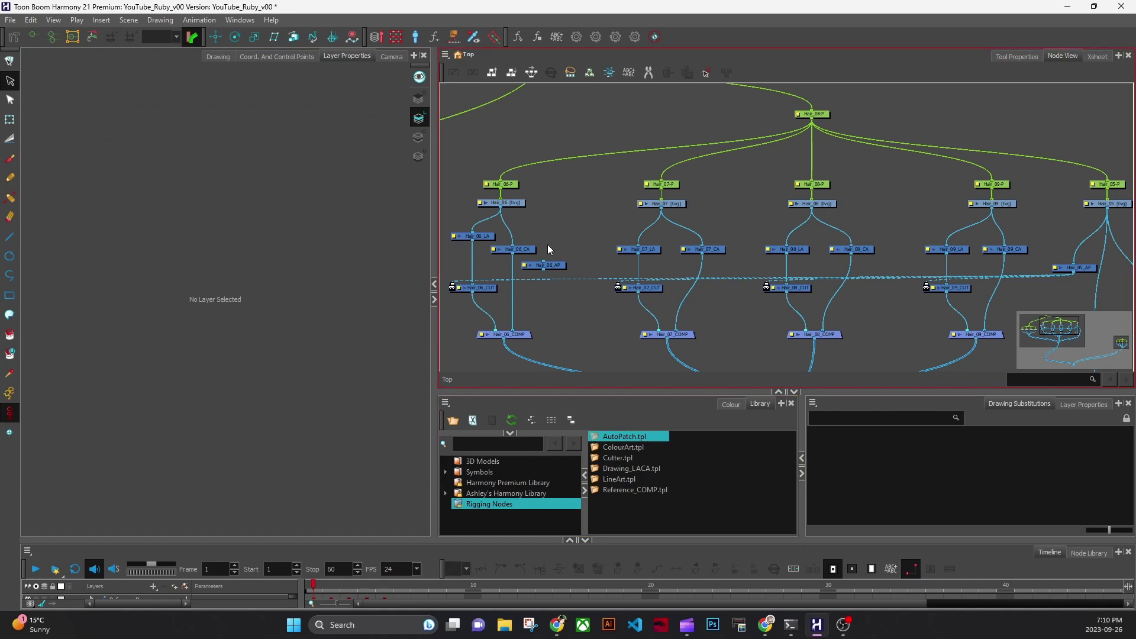
{"action": "mouse_move", "coordinate": [543, 261]}
{"action": "left_mouse_down"}
{"action": "mouse_move", "coordinate": [539, 231]}
{"action": "mouse_move", "coordinate": [503, 206]}
{"action": "left_mouse_up"}
Add the AutoPatch template beside the Hair_07 nodes, rearranging Hair_07_LA and Hair_07_CA to make room for it.
{"action": "left_click", "coordinate": [661, 436]}
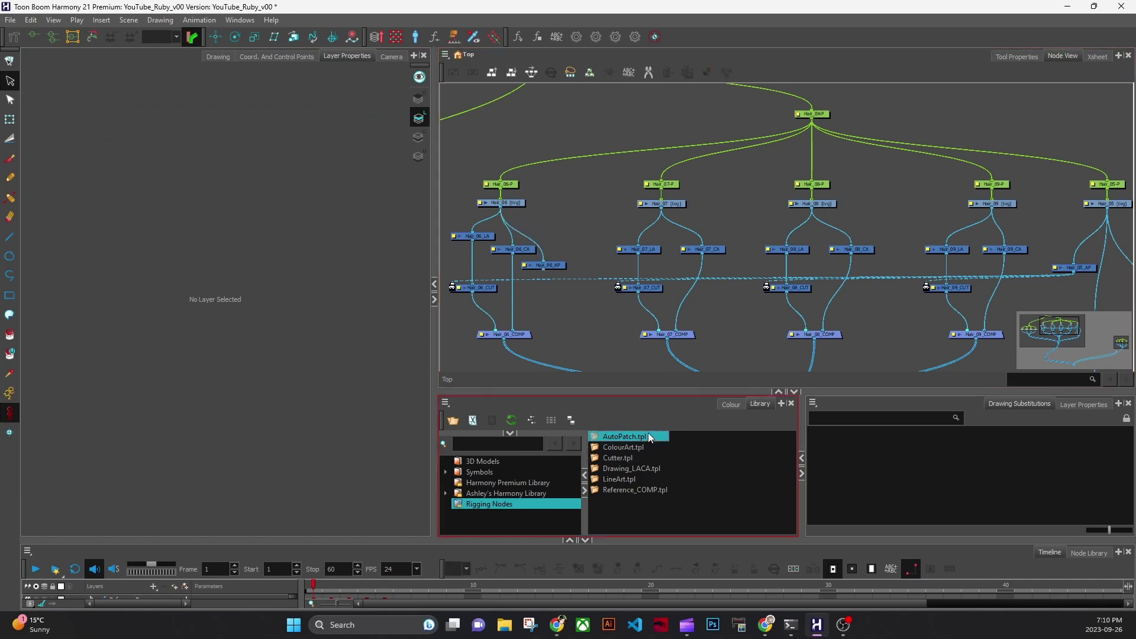
{"action": "left_click_drag", "start_coordinate": [649, 437], "coordinate": [724, 303]}
{"action": "left_click_drag", "start_coordinate": [658, 250], "coordinate": [696, 254]}
{"action": "left_click", "coordinate": [687, 269]}
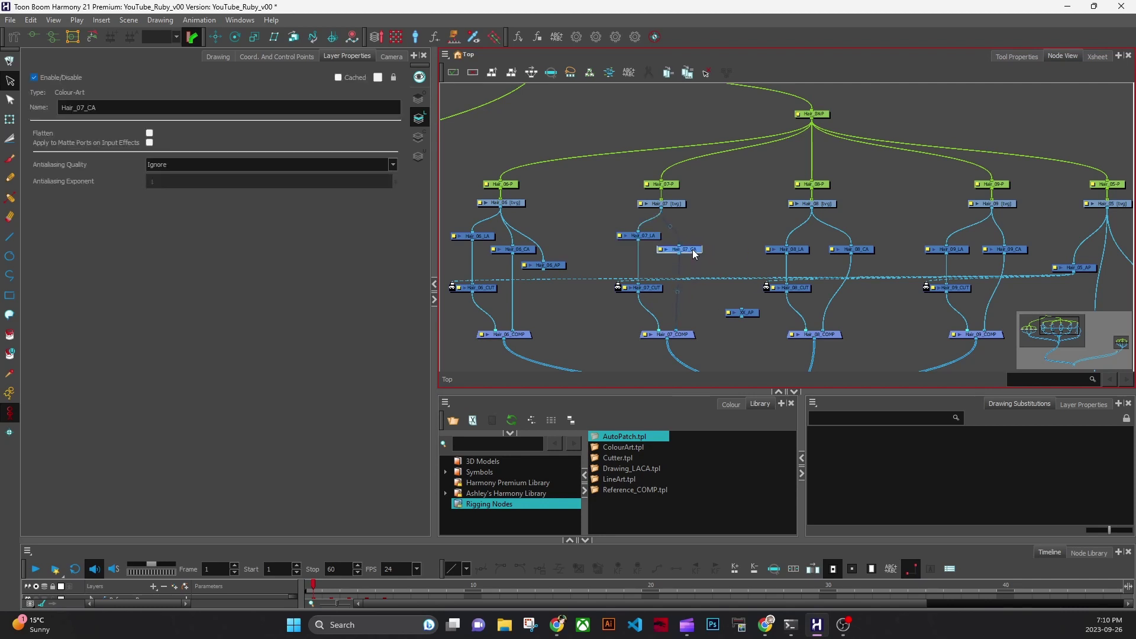
{"action": "left_click_drag", "start_coordinate": [754, 313], "coordinate": [725, 267]}
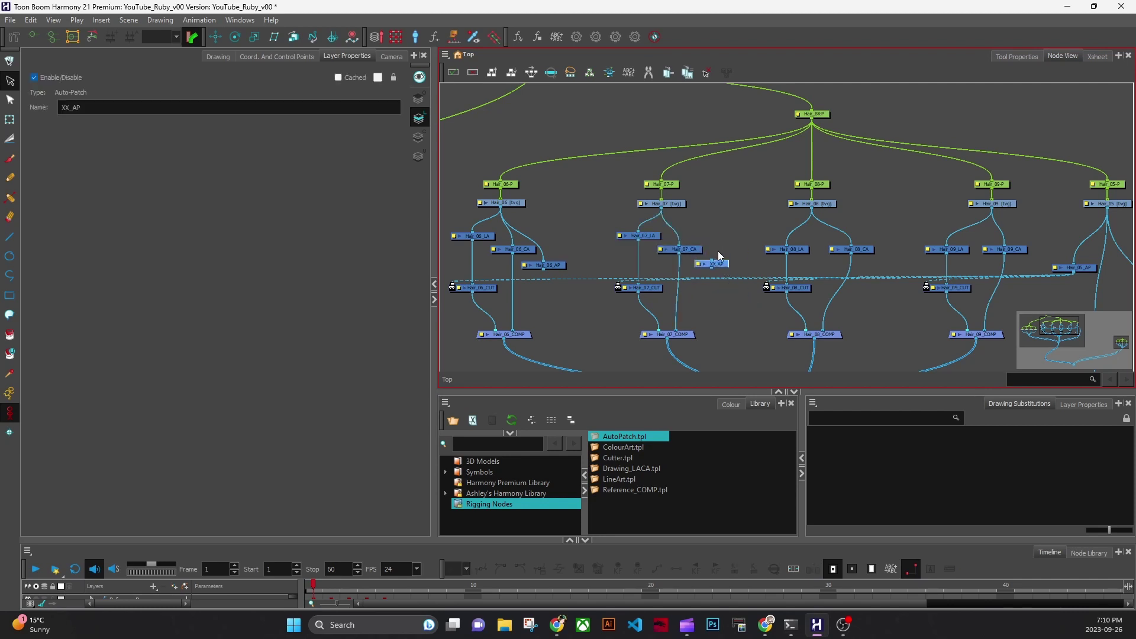
{"action": "left_click", "coordinate": [712, 235]}
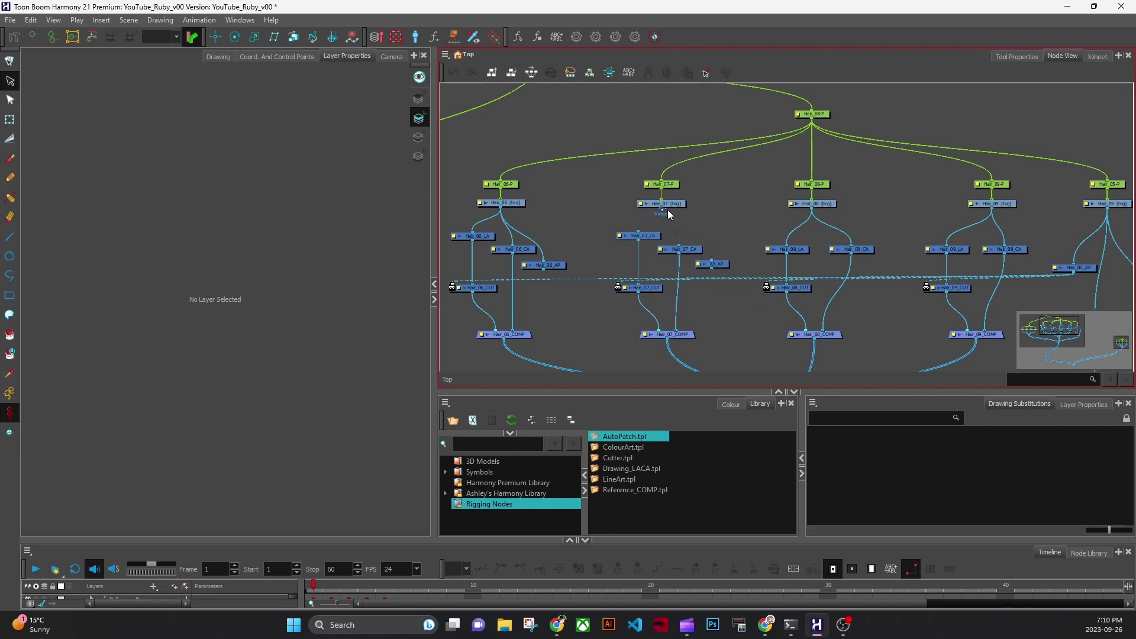
Connect the Hair_07 drawing to the new auto-patch node and rename that node Hair_07_AP.
{"action": "left_click_drag", "start_coordinate": [664, 208], "coordinate": [714, 261]}
{"action": "left_click", "coordinate": [713, 264]}
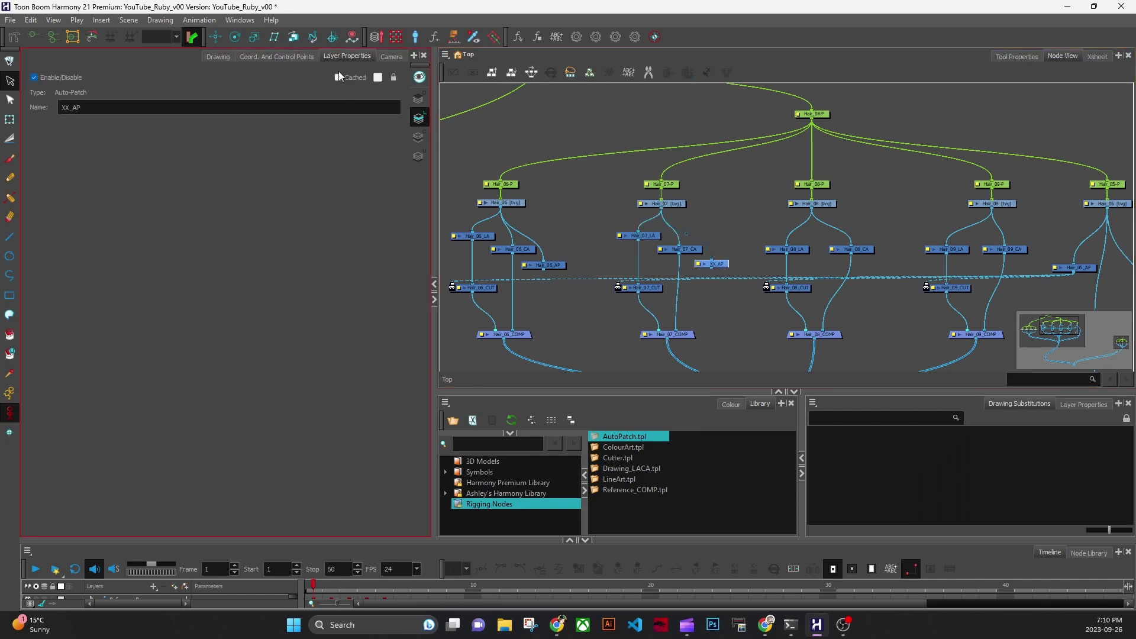
{"action": "left_click", "coordinate": [68, 107]}
{"action": "key", "text": "BackSpace"}
{"action": "key", "text": "BackSpace"}
{"action": "type", "text": "H"}
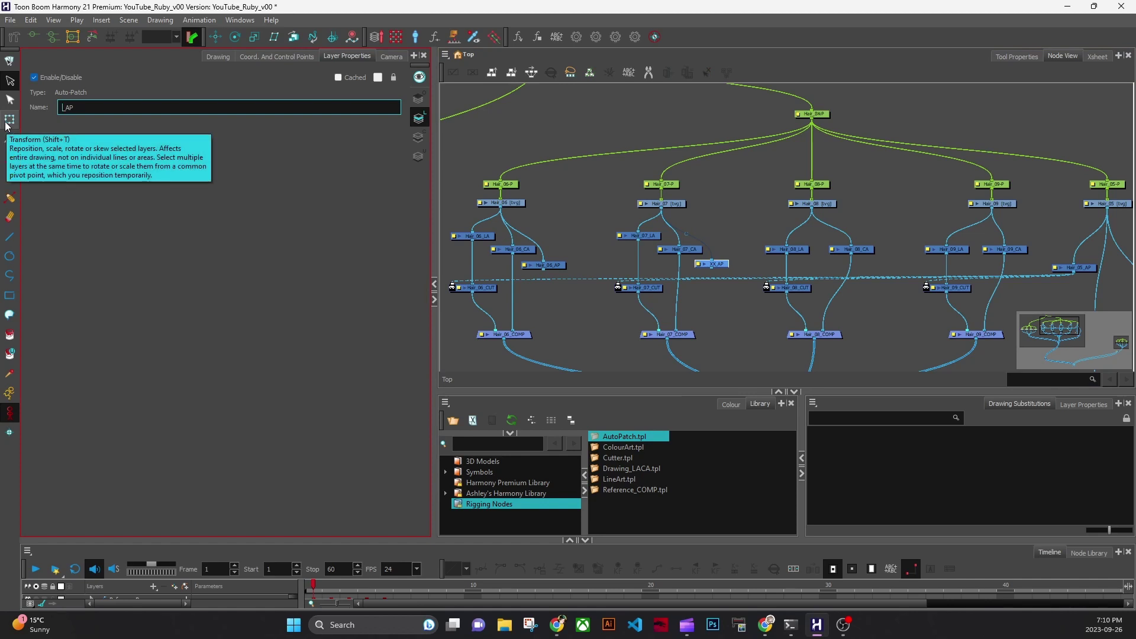
{"action": "type", "text": "air_07"}
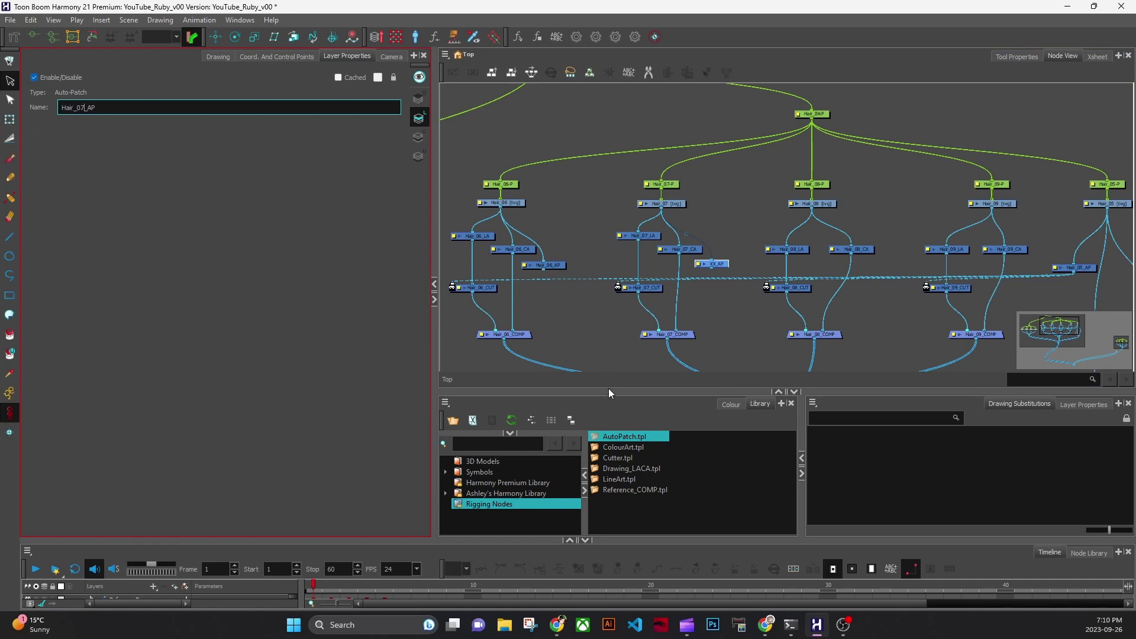
{"action": "key", "text": "Return"}
Add the AutoPatch template beside the Hair_08 nodes, staggering Hair_08_LA and Hair_08_CA to make room for it.
{"action": "left_click_drag", "start_coordinate": [728, 331], "coordinate": [639, 301]}
{"action": "left_click_drag", "start_coordinate": [654, 442], "coordinate": [814, 243]}
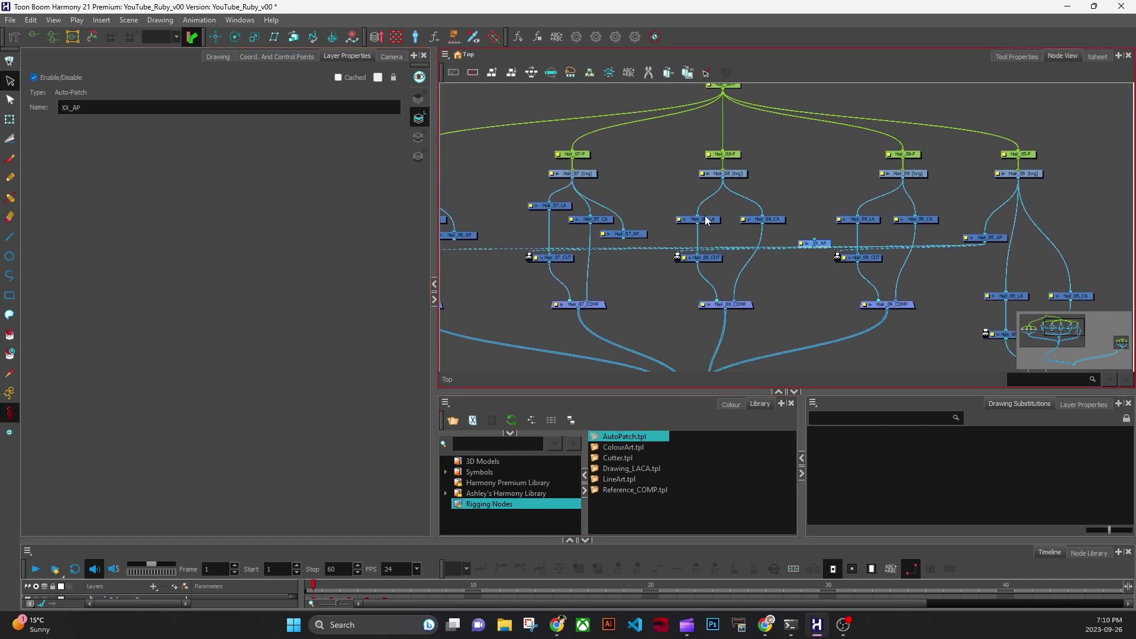
{"action": "left_click_drag", "start_coordinate": [708, 221], "coordinate": [707, 213]}
{"action": "left_click_drag", "start_coordinate": [777, 221], "coordinate": [754, 225]}
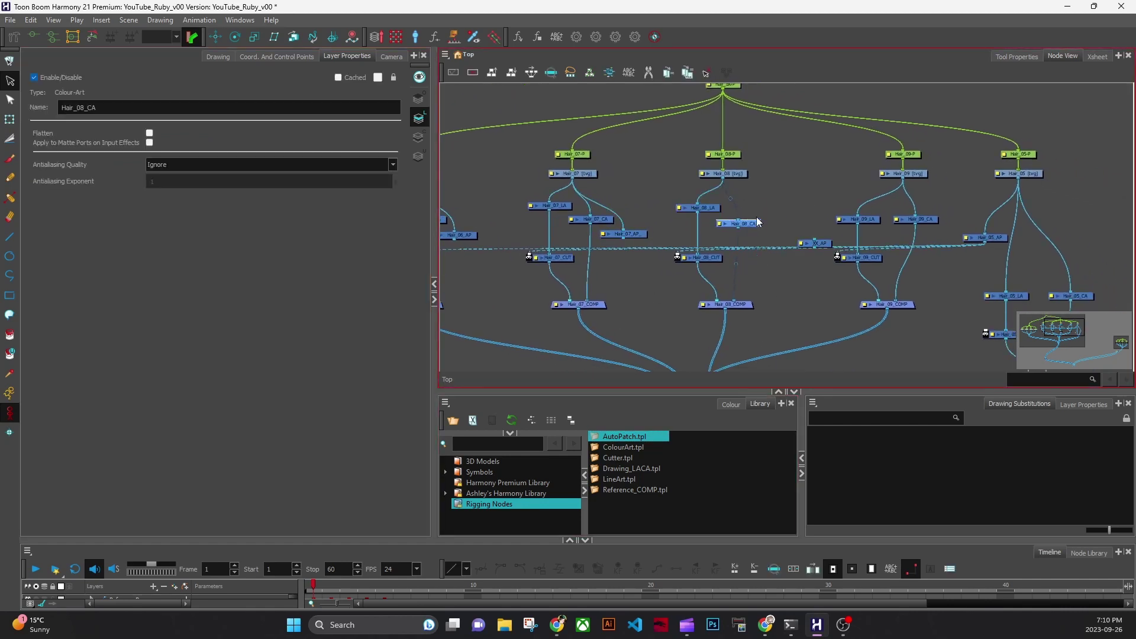
{"action": "left_click_drag", "start_coordinate": [827, 249], "coordinate": [787, 244]}
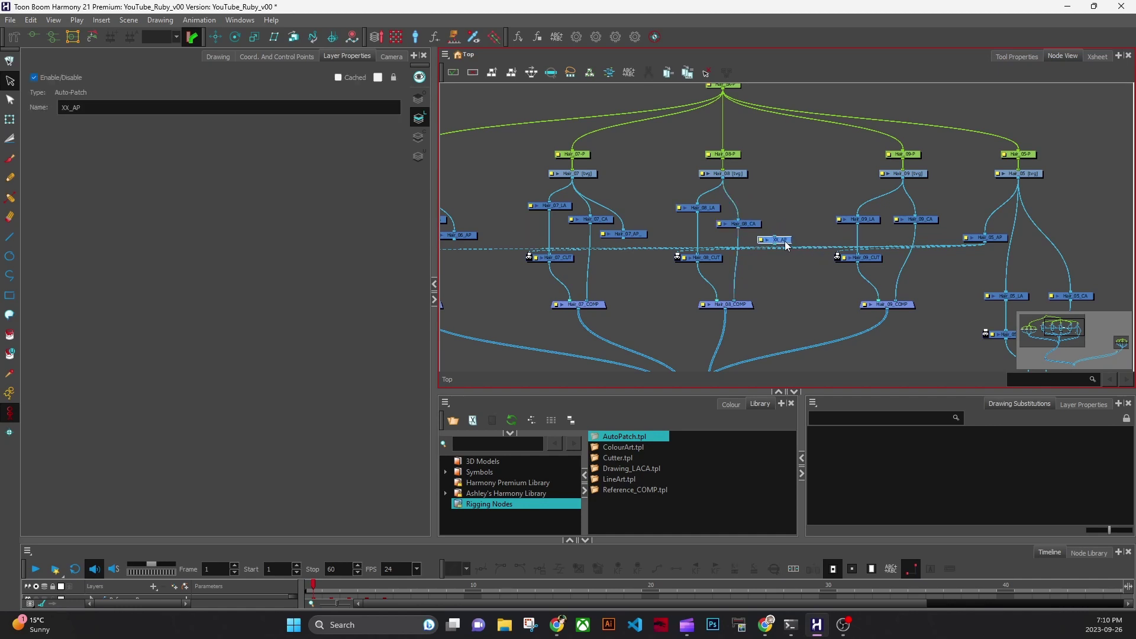
Connect the Hair_08 drawing to the new auto-patch node and rename that node Hair_08_AP.
{"action": "left_click", "coordinate": [734, 174]}
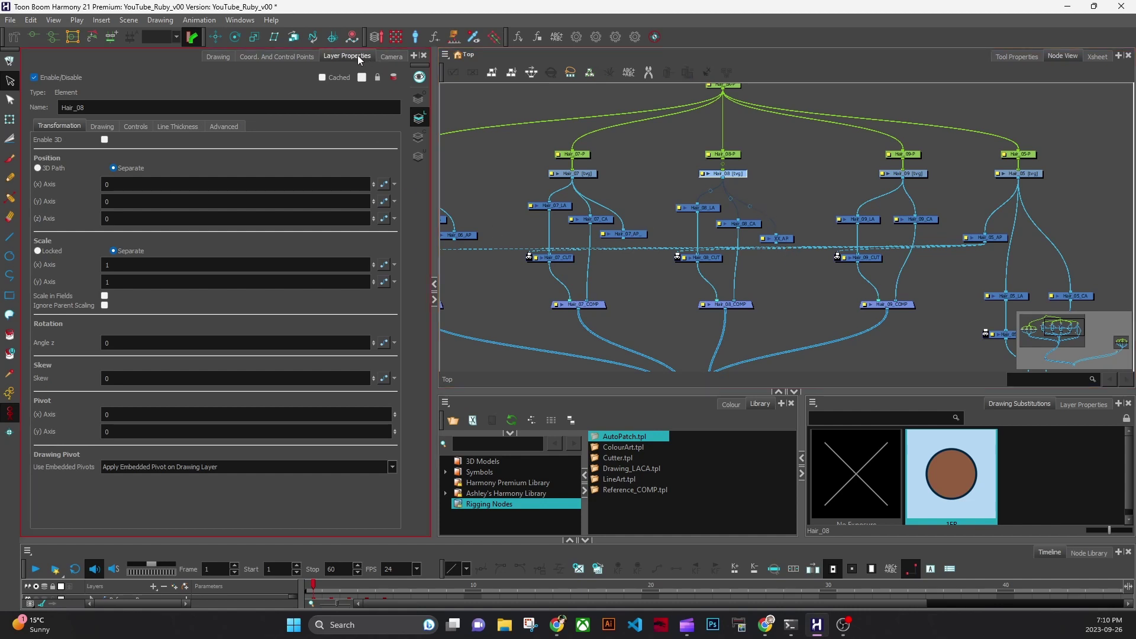
{"action": "left_click", "coordinate": [781, 239]}
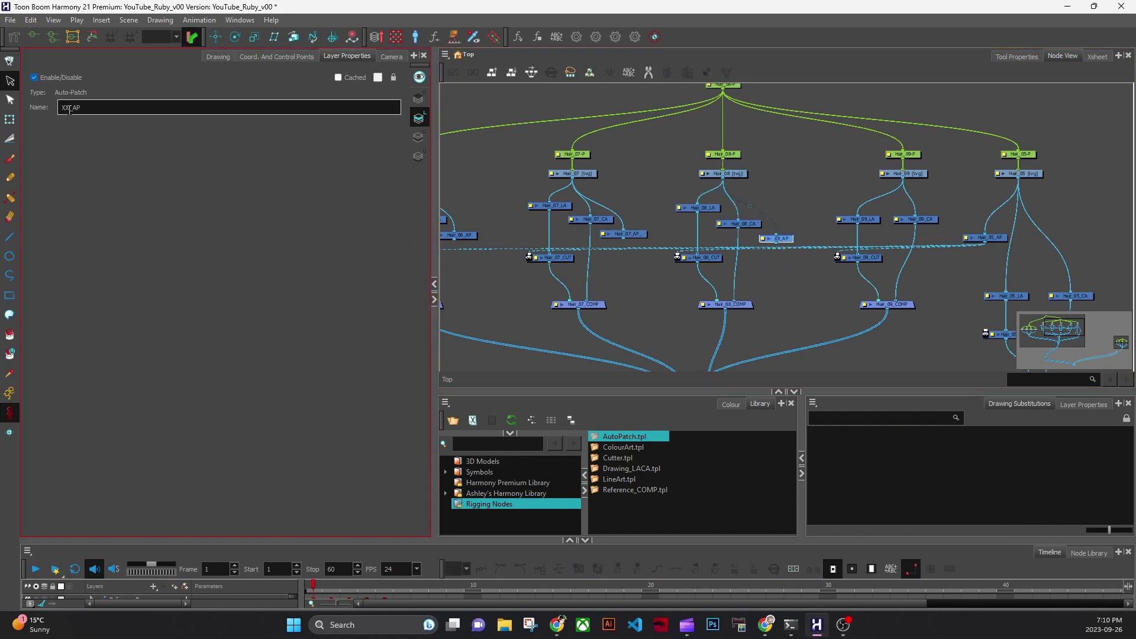
{"action": "left_click_drag", "start_coordinate": [70, 107], "coordinate": [36, 112]}
{"action": "type", "text": "Hair"}
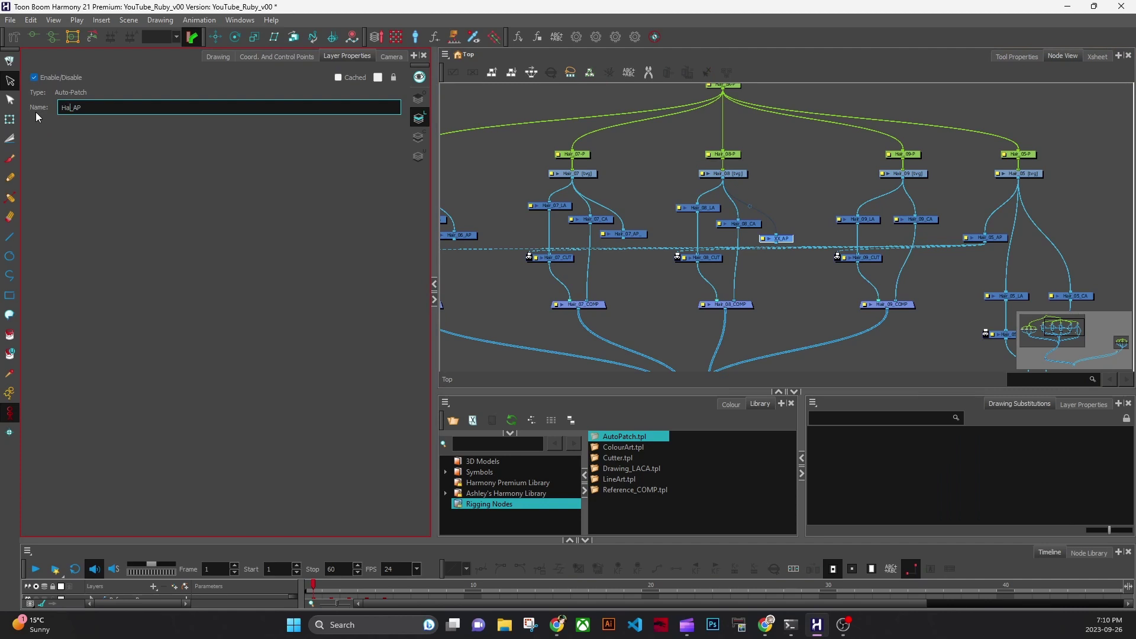
{"action": "type", "text": "_08"}
{"action": "left_click", "coordinate": [800, 294]}
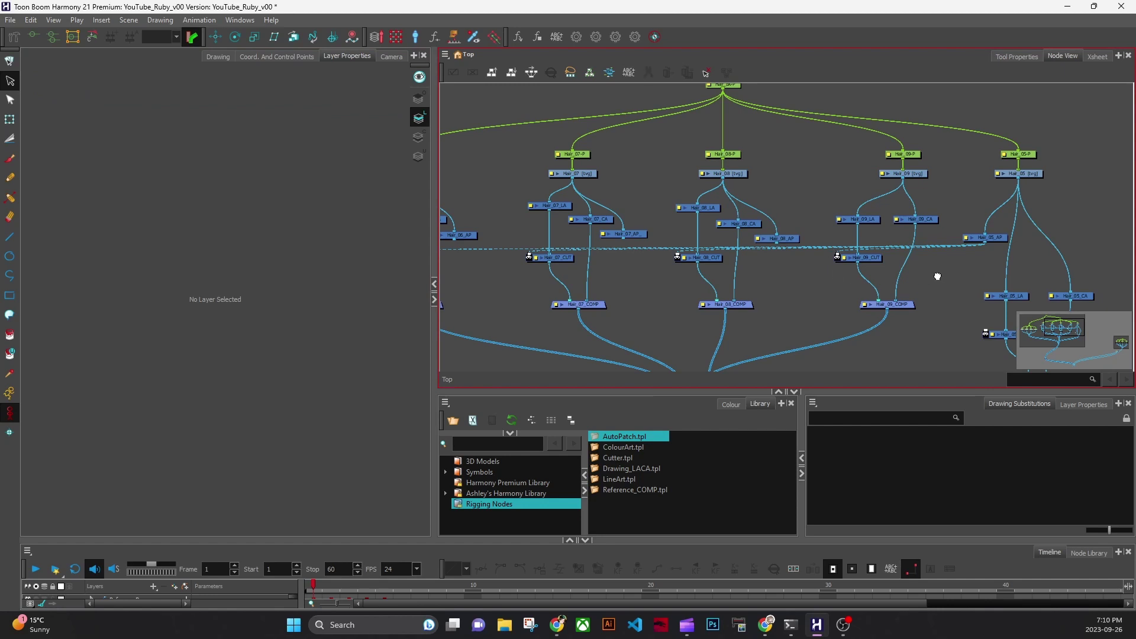
Add the AutoPatch template beside the Hair_09 nodes and connect the Hair_09 drawing to it.
{"action": "left_click_drag", "start_coordinate": [934, 273], "coordinate": [879, 269]}
{"action": "left_click_drag", "start_coordinate": [815, 217], "coordinate": [911, 244]}
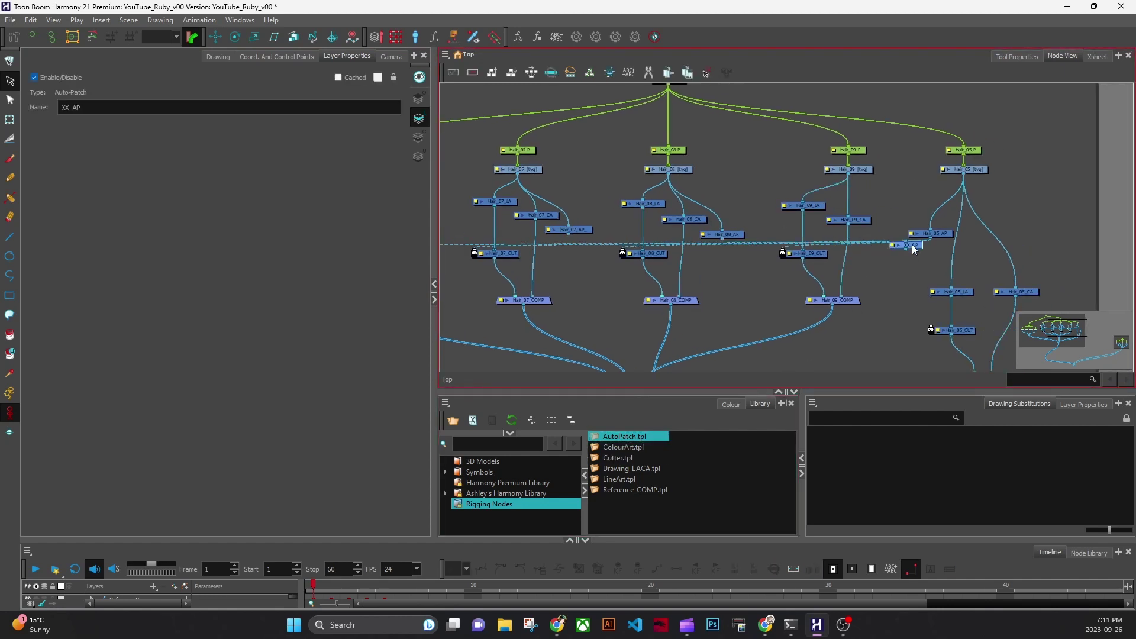
{"action": "left_click", "coordinate": [870, 170]}
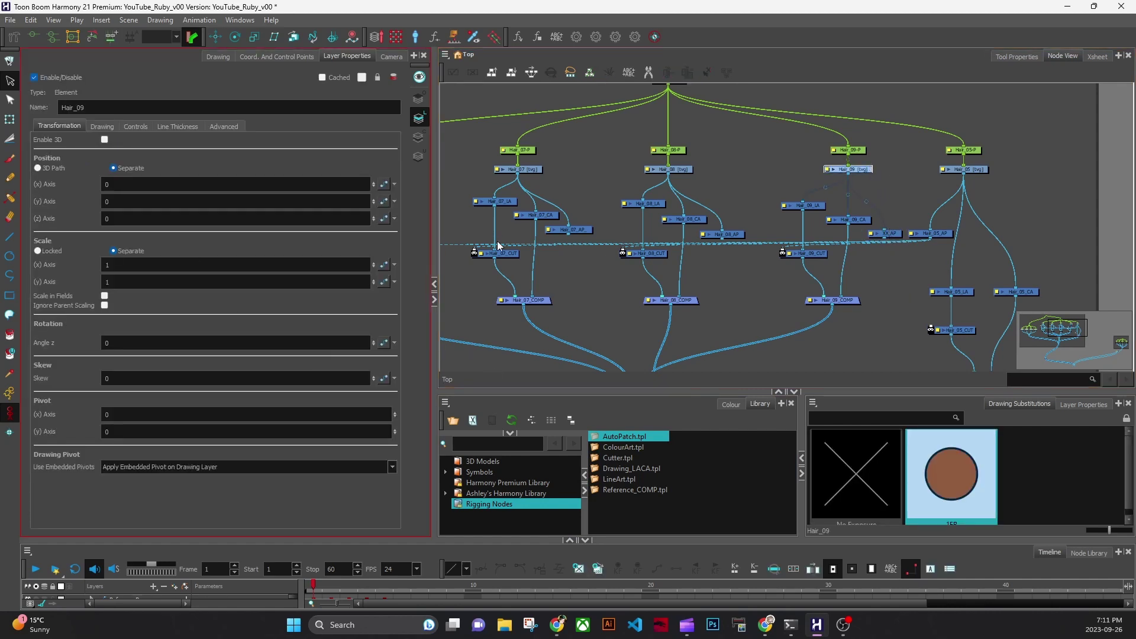
Rename the auto-patch node under the Hair_09 drawing to Hair_09_AP.
{"action": "left_click", "coordinate": [888, 234]}
{"action": "left_click_drag", "start_coordinate": [71, 107], "coordinate": [47, 112]}
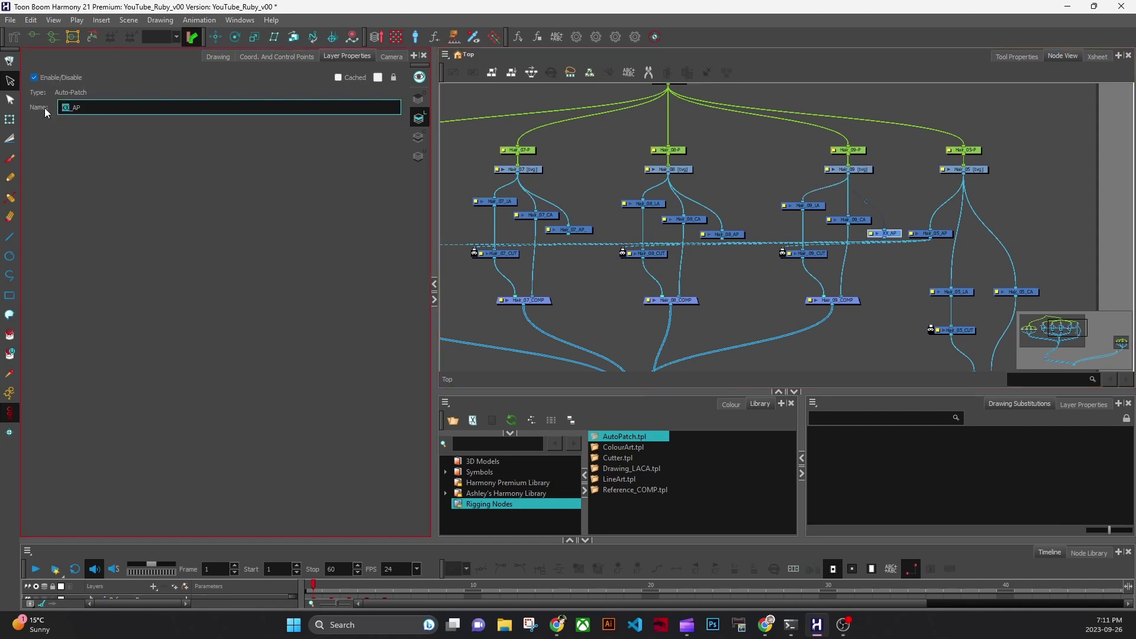
{"action": "type", "text": "Hair_09"}
{"action": "left_click", "coordinate": [763, 295]}
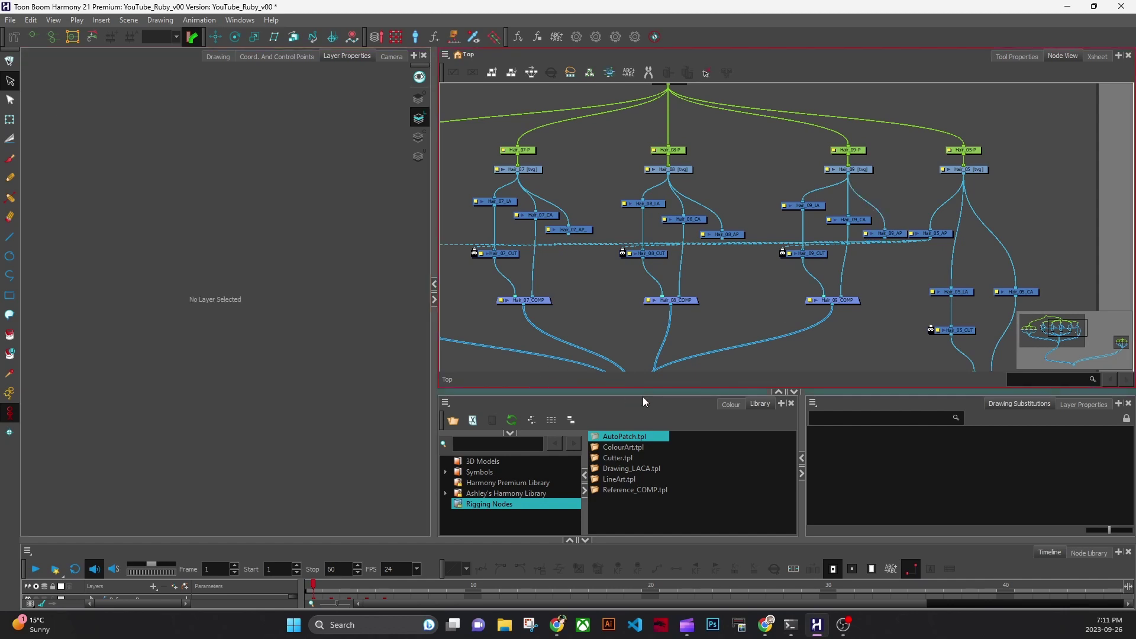
Move the Hair_Back_COMP node lower to leave more space beneath the individual hair composites.
{"action": "scroll", "coordinate": [834, 361], "scroll_direction": "down", "scroll_amount": 3}
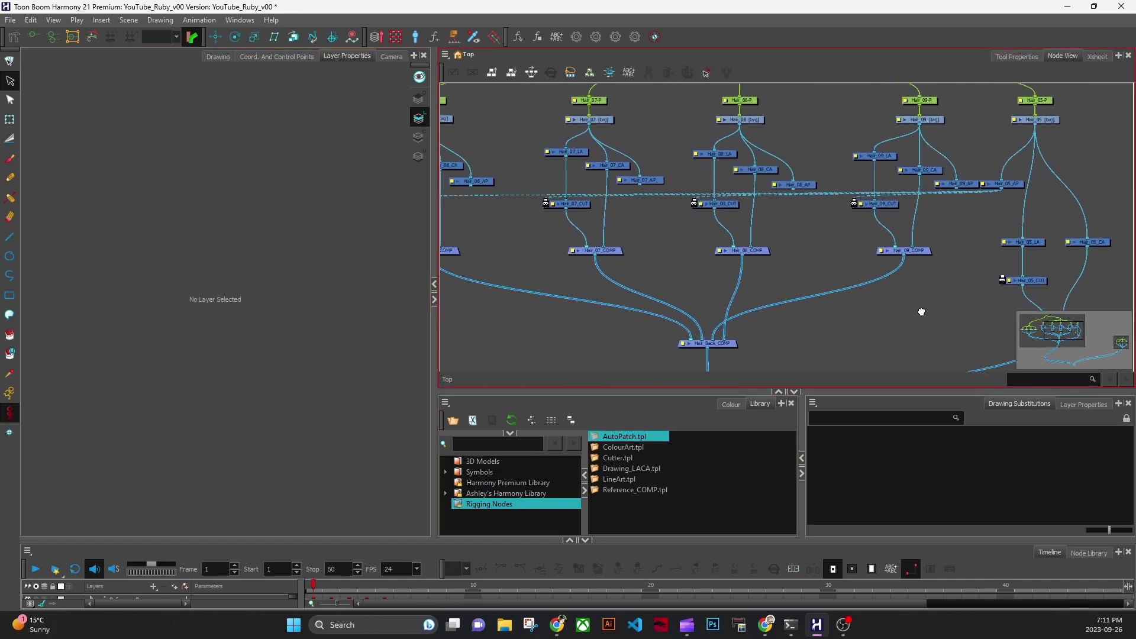
{"action": "left_click_drag", "start_coordinate": [816, 253], "coordinate": [651, 337]}
{"action": "left_click_drag", "start_coordinate": [711, 317], "coordinate": [730, 385]}
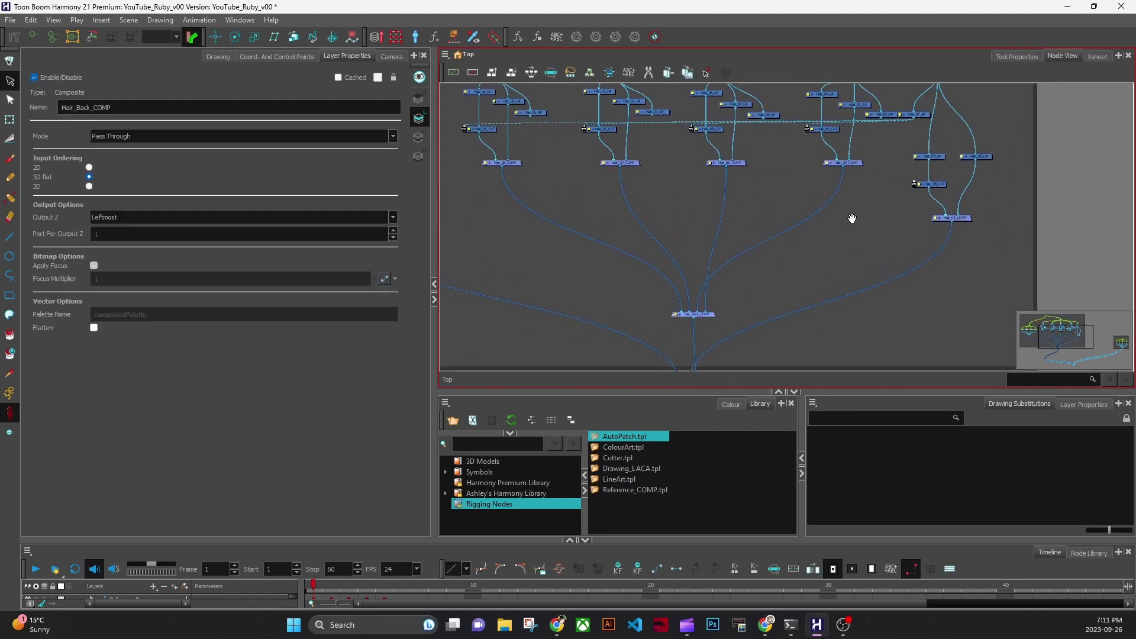
Rearrange Hair_05_LA, Hair_05_CA and Hair_05_AP in a staggered row beneath the Hair_05 drawing.
{"action": "left_click_drag", "start_coordinate": [850, 216], "coordinate": [796, 314]}
{"action": "left_click_drag", "start_coordinate": [888, 190], "coordinate": [859, 202]}
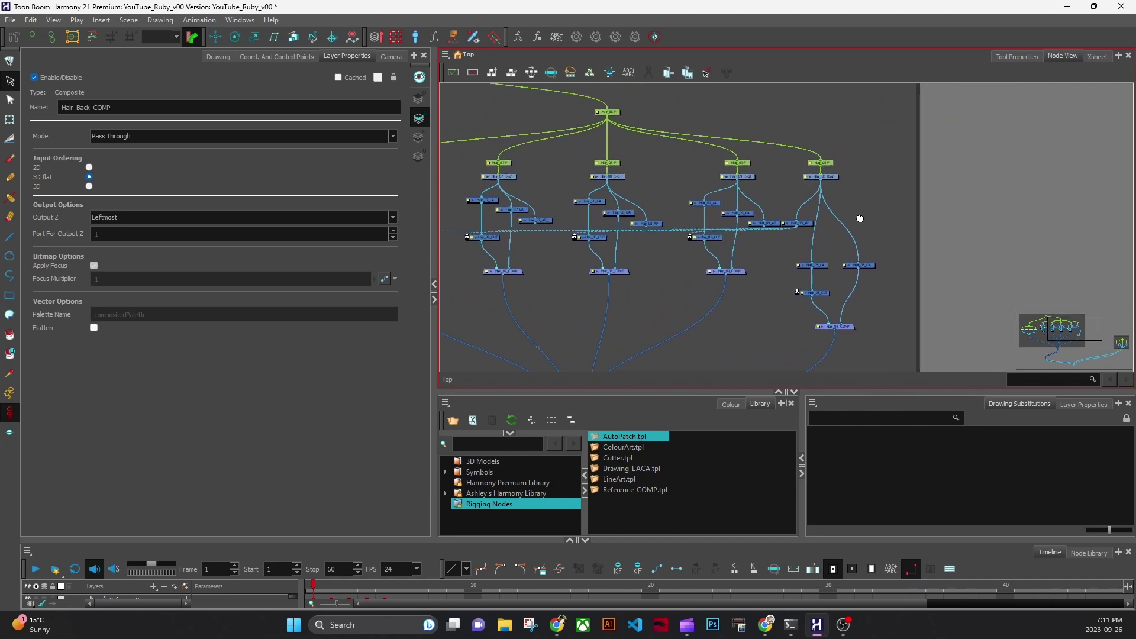
{"action": "scroll", "coordinate": [858, 223], "scroll_direction": "up", "scroll_amount": 5}
{"action": "left_click_drag", "start_coordinate": [785, 285], "coordinate": [887, 236]}
{"action": "left_click_drag", "start_coordinate": [865, 287], "coordinate": [842, 209]}
{"action": "left_click", "coordinate": [842, 217]}
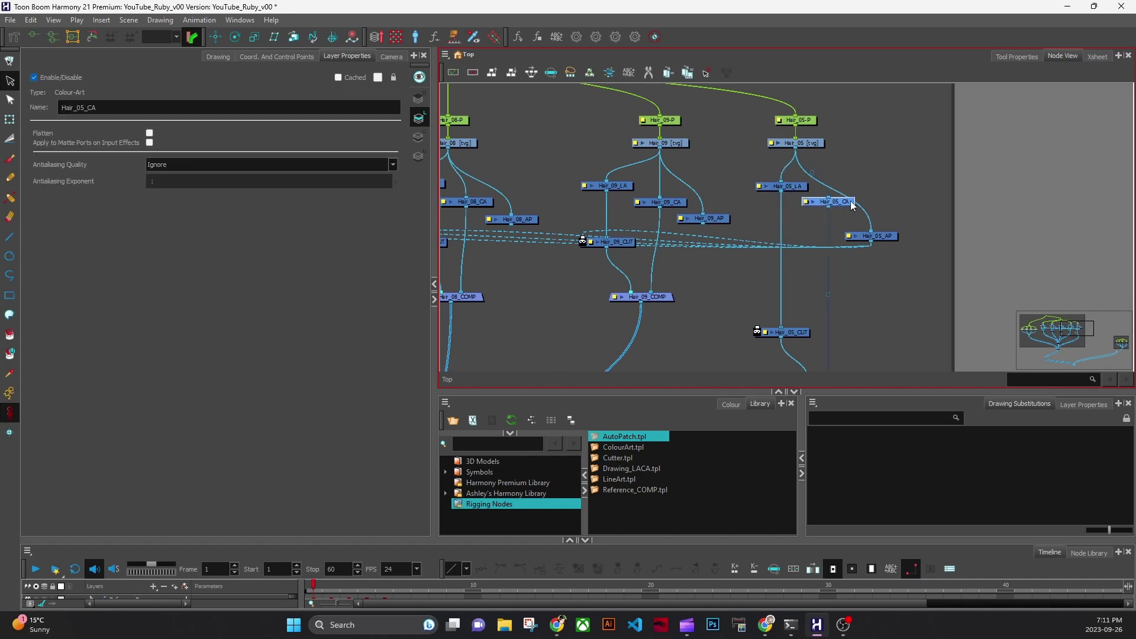
{"action": "left_click_drag", "start_coordinate": [892, 241], "coordinate": [882, 225]}
Select Hair_06_AP, Hair_07_AP, Hair_08_AP and Hair_09_AP and combine them into a new composite node.
{"action": "left_click_drag", "start_coordinate": [864, 306], "coordinate": [950, 298]}
{"action": "left_click_drag", "start_coordinate": [772, 290], "coordinate": [946, 279]}
{"action": "mouse_move", "coordinate": [727, 314]}
{"action": "left_mouse_down"}
{"action": "mouse_move", "coordinate": [831, 309]}
{"action": "mouse_move", "coordinate": [853, 293]}
{"action": "mouse_move", "coordinate": [838, 295]}
{"action": "left_mouse_up"}
{"action": "scroll", "coordinate": [842, 292], "scroll_direction": "down", "scroll_amount": 1}
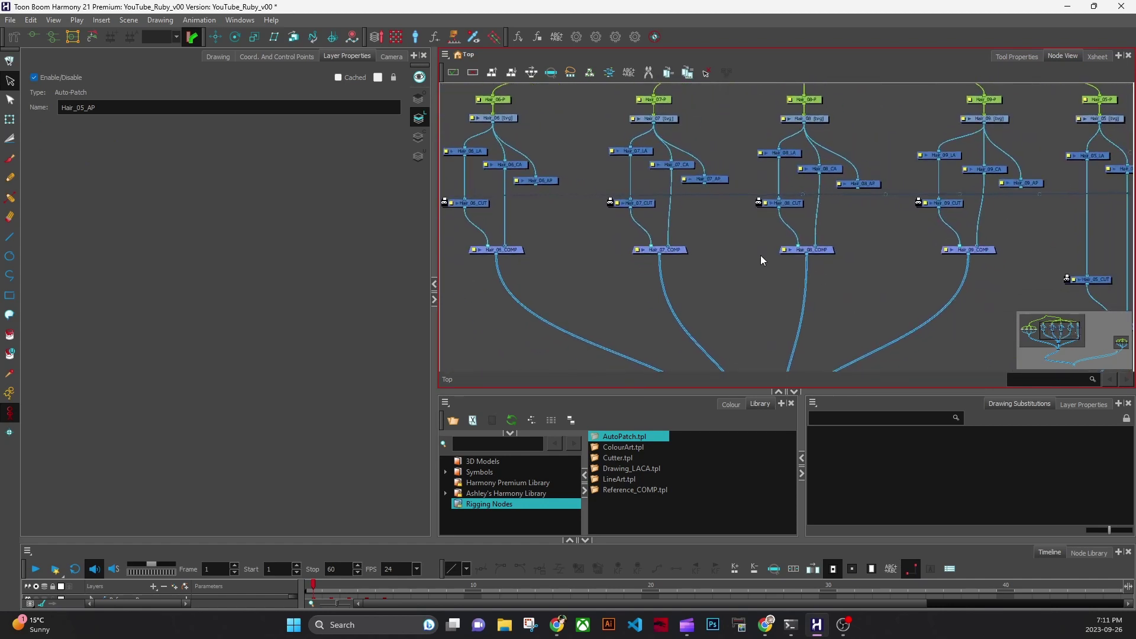
{"action": "left_click", "coordinate": [552, 180]}
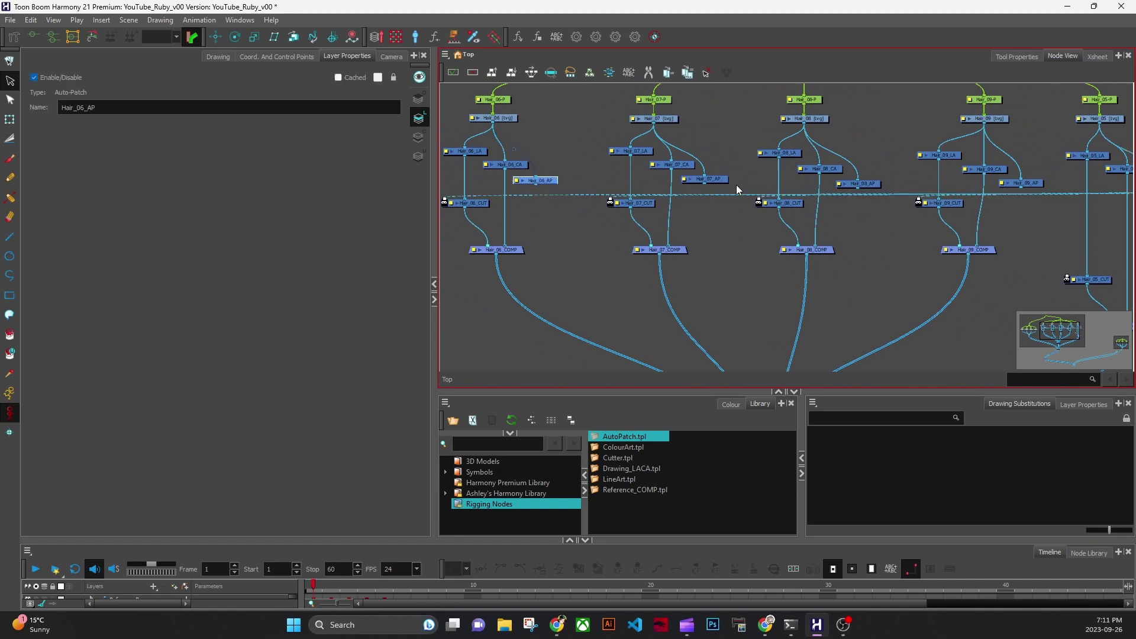
{"action": "left_click", "coordinate": [722, 179], "text": "ctrl"}
{"action": "left_click", "coordinate": [873, 184], "text": "ctrl"}
{"action": "left_click", "coordinate": [1038, 185], "text": "ctrl"}
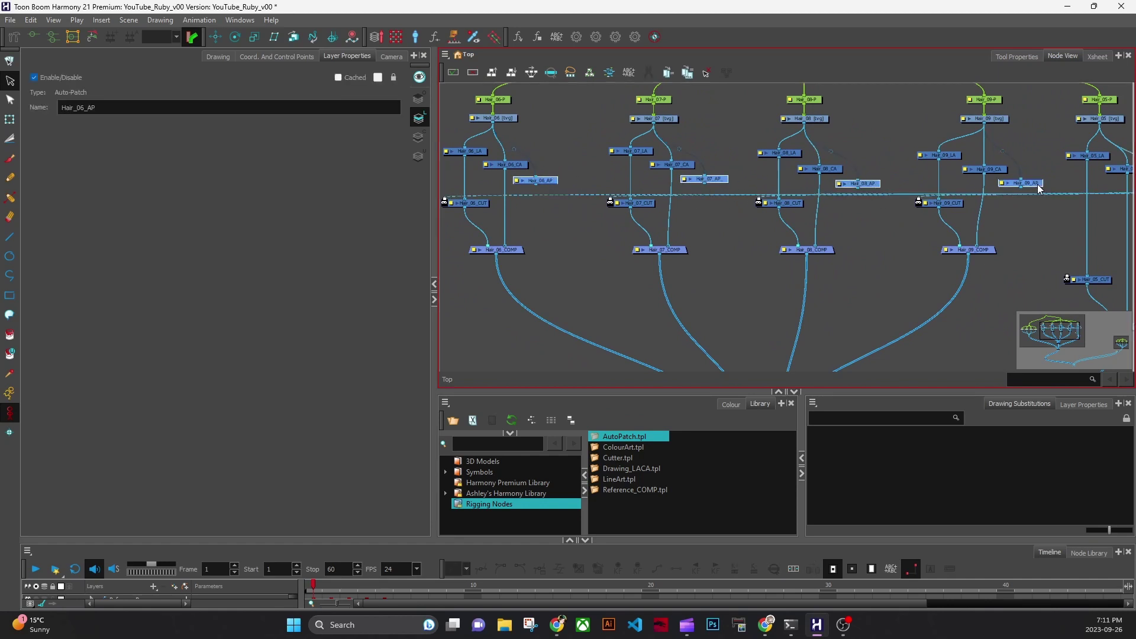
{"action": "key", "text": "ctrl+h"}
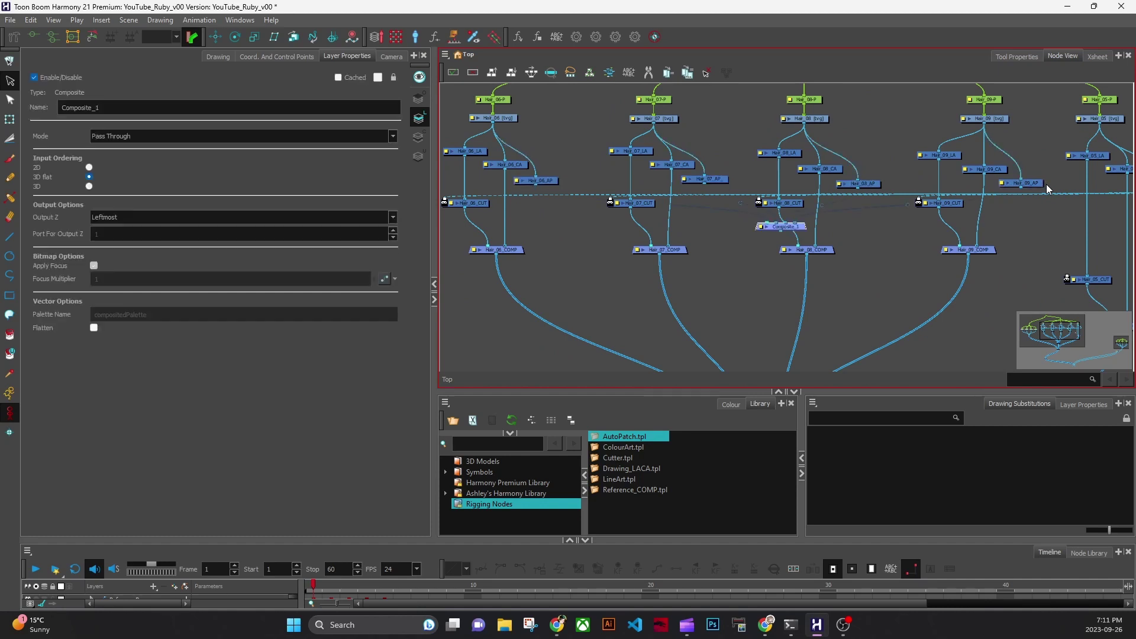
Undo the misplaced node move and place the new auto-patch composite just above Hair_05_CUT.
{"action": "left_click_drag", "start_coordinate": [809, 227], "coordinate": [886, 243]}
{"action": "key", "text": "ctrl+z"}
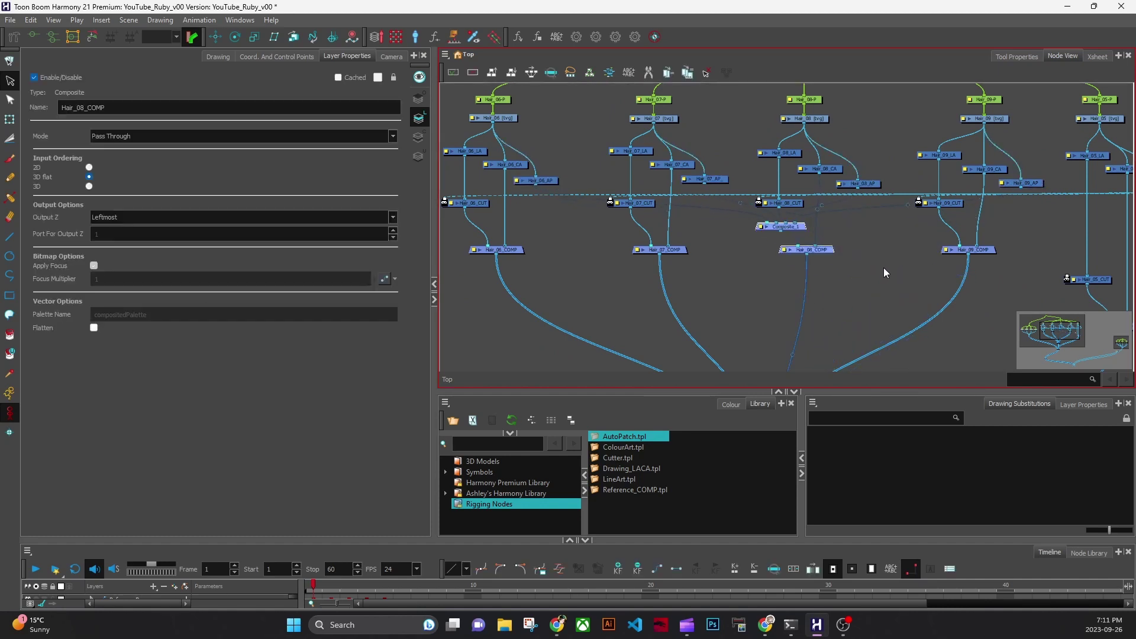
{"action": "left_click", "coordinate": [883, 268]}
{"action": "left_click_drag", "start_coordinate": [802, 228], "coordinate": [1088, 253]}
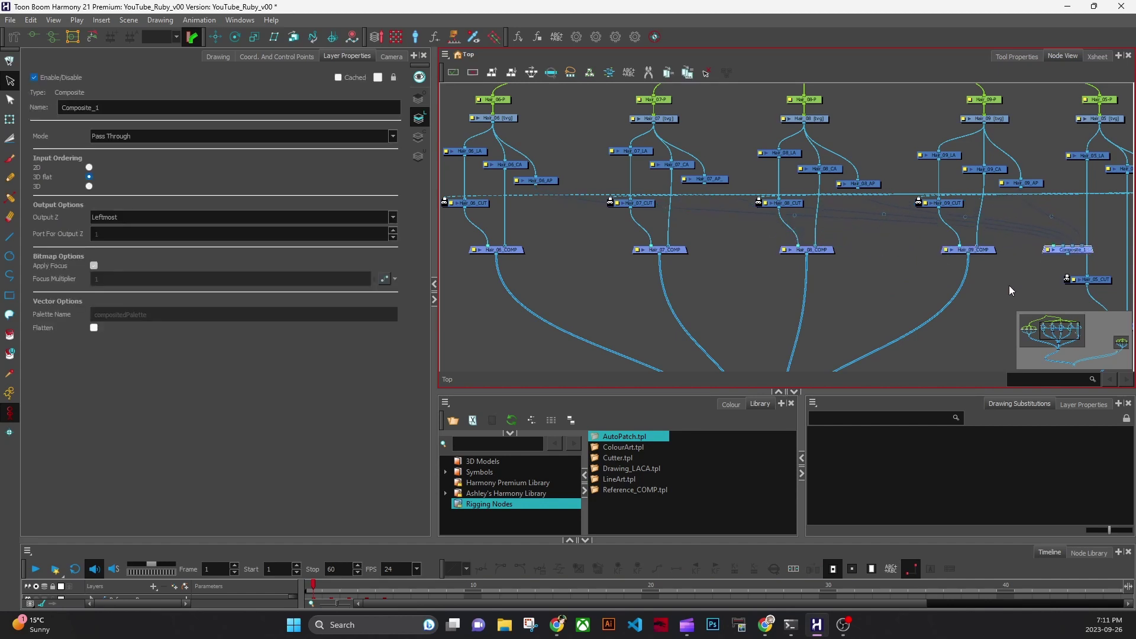
Set the new auto-patch composite's mode to As Bitmap.
{"action": "left_click_drag", "start_coordinate": [983, 311], "coordinate": [730, 342]}
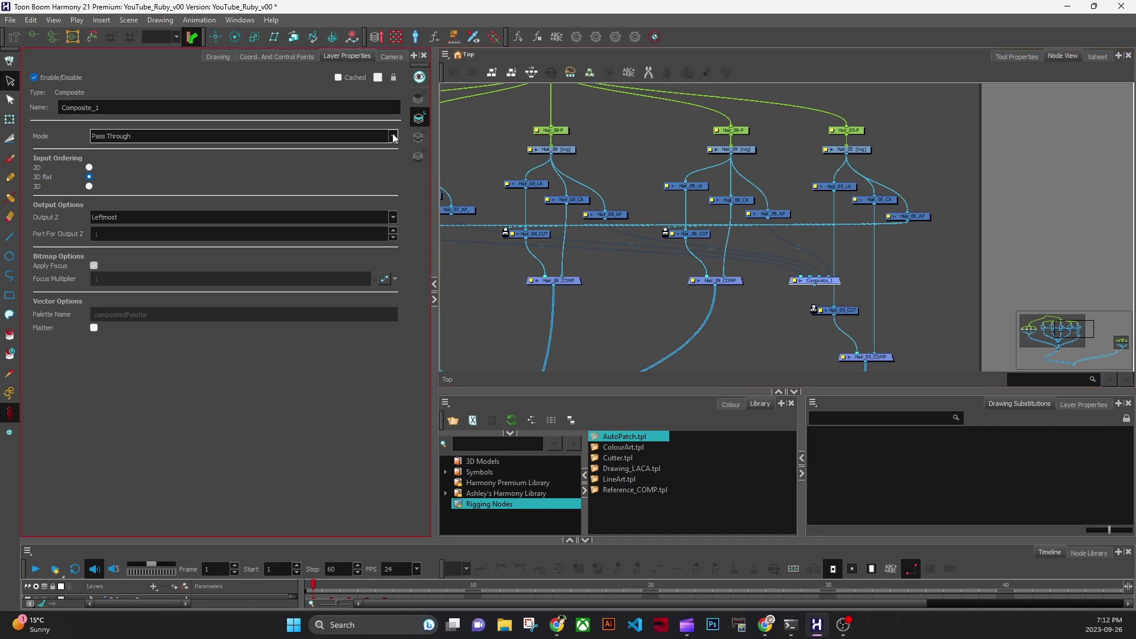
{"action": "left_click", "coordinate": [331, 136]}
{"action": "left_click", "coordinate": [148, 147]}
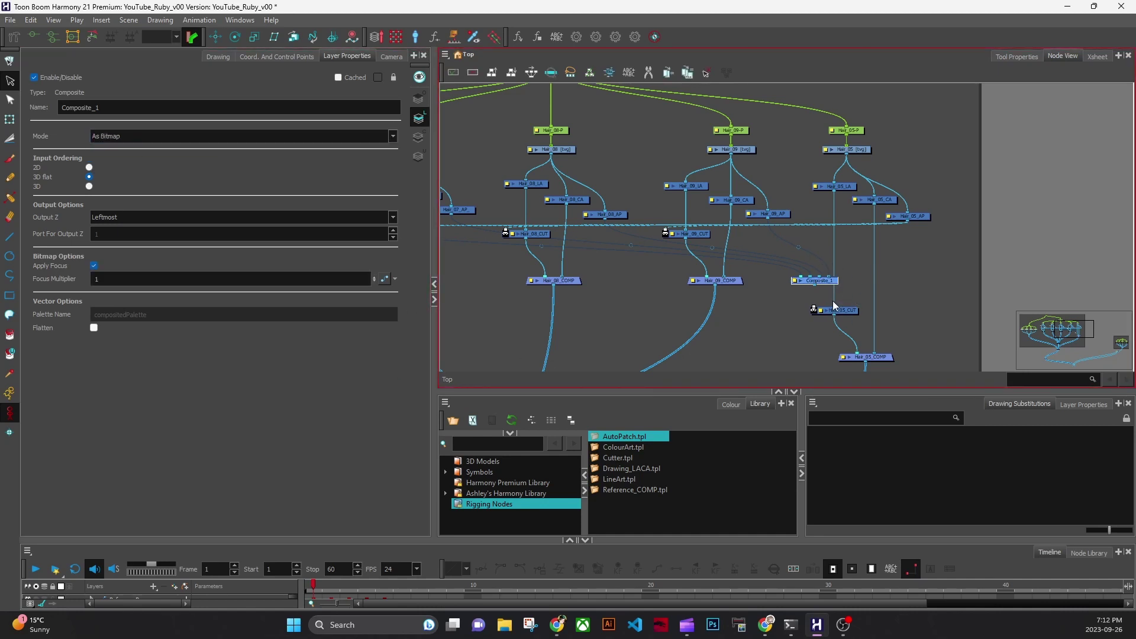
Rename the auto-patch composite node HairPuffs_CUT_COMP.
{"action": "left_click_drag", "start_coordinate": [104, 107], "coordinate": [44, 93]}
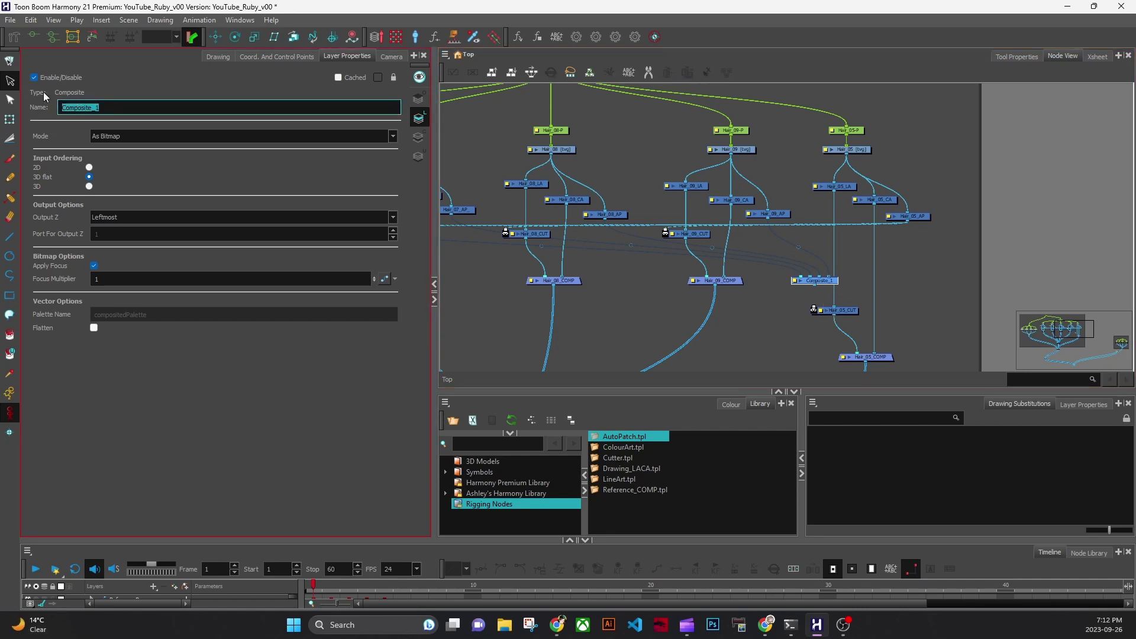
{"action": "type", "text": "HairPuffs_COM"}
{"action": "key", "text": "BackSpace"}
{"action": "key", "text": "BackSpace"}
{"action": "type", "text": "UT_COMP"}
{"action": "key", "text": "Return"}
{"action": "left_click", "coordinate": [817, 291]}
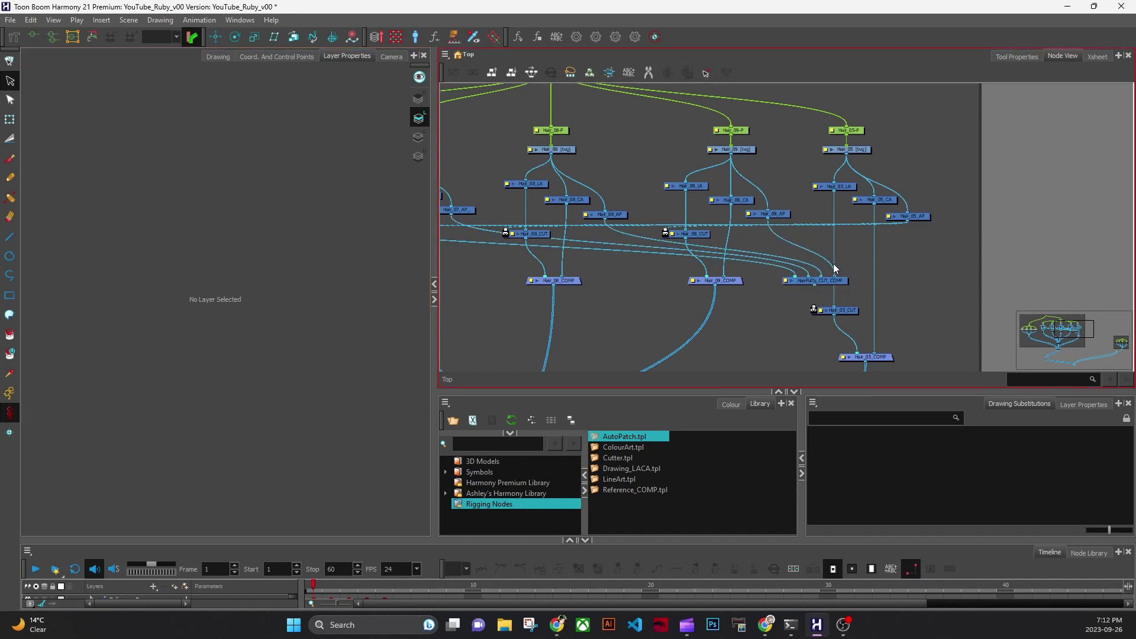
Display the Camera view and connect HairPuffs_CUT_COMP to the matte input of Hair_05_CUT.
{"action": "left_click", "coordinate": [389, 57]}
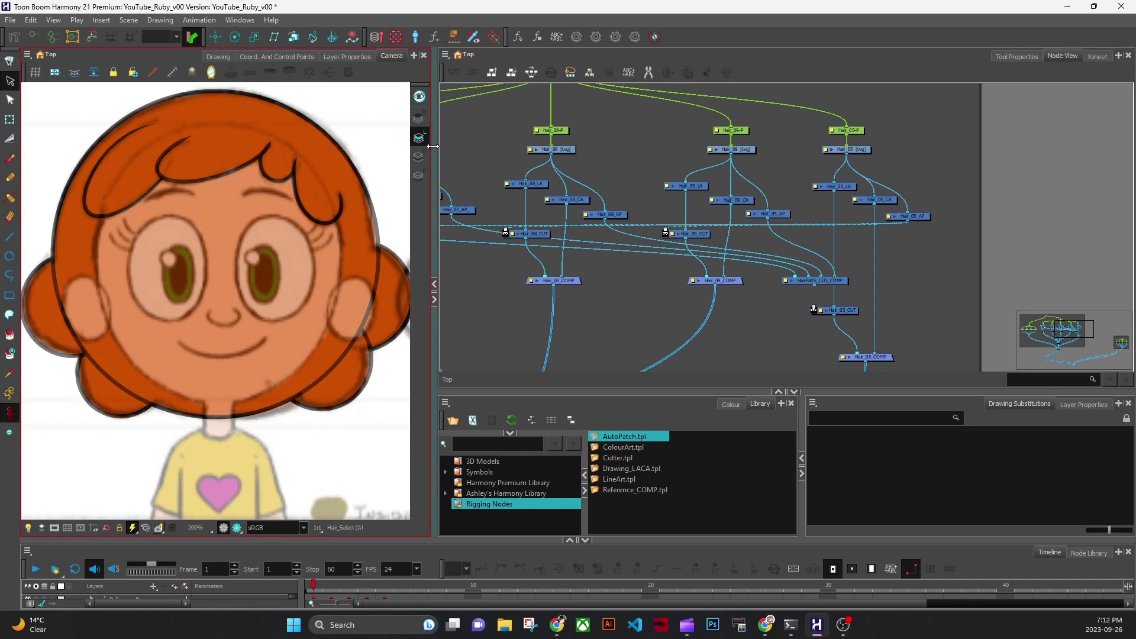
{"action": "left_click_drag", "start_coordinate": [815, 283], "coordinate": [815, 308]}
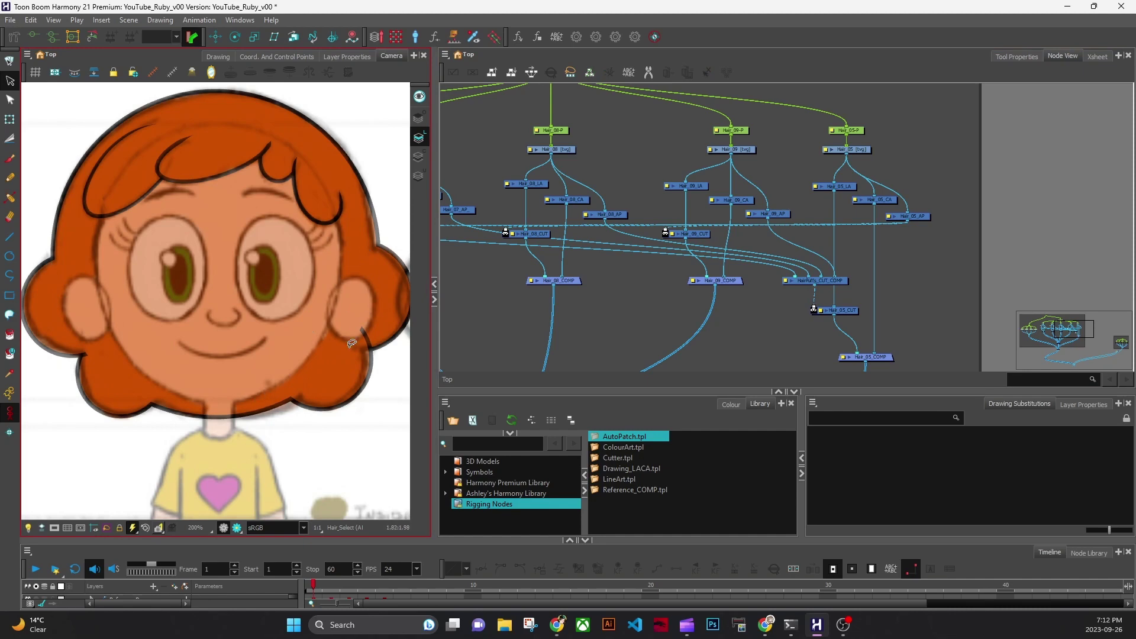
{"action": "left_click_drag", "start_coordinate": [905, 359], "coordinate": [957, 173]}
{"action": "left_click_drag", "start_coordinate": [873, 307], "coordinate": [958, 213]}
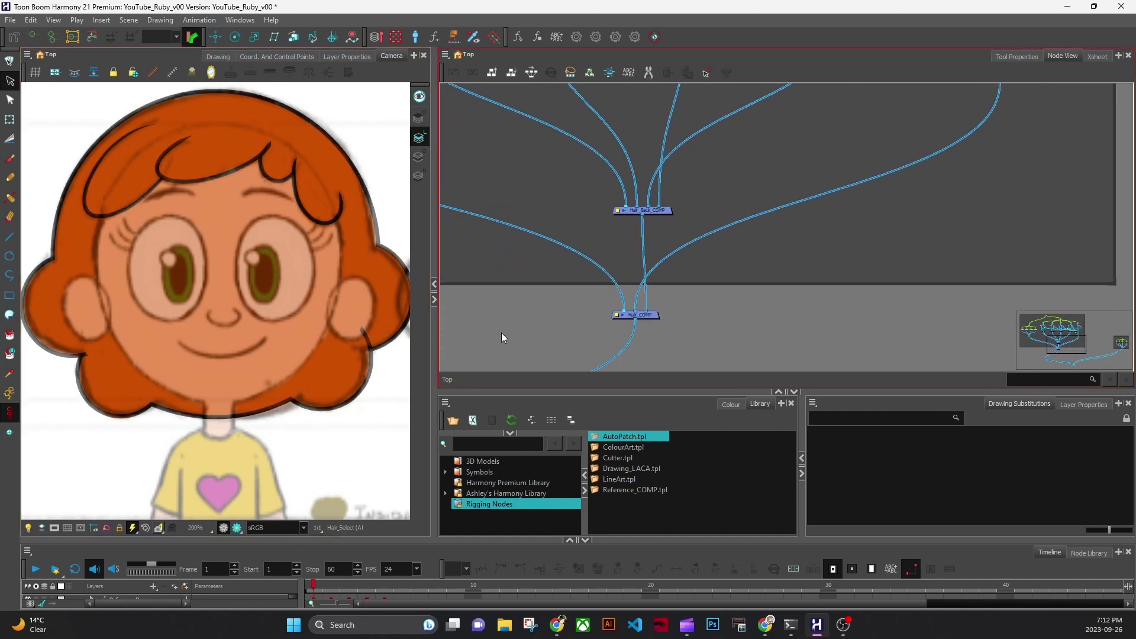
Examine the hair node network from Hair_COMP up through the puff auto-patches and cutters feeding HairPuffs_CUT_COMP.
{"action": "mouse_move", "coordinate": [636, 312]}
{"action": "left_mouse_down"}
{"action": "mouse_move", "coordinate": [660, 319]}
{"action": "mouse_move", "coordinate": [662, 302]}
{"action": "mouse_move", "coordinate": [651, 311]}
{"action": "left_mouse_up"}
{"action": "scroll", "coordinate": [754, 322], "scroll_direction": "down", "scroll_amount": 5}
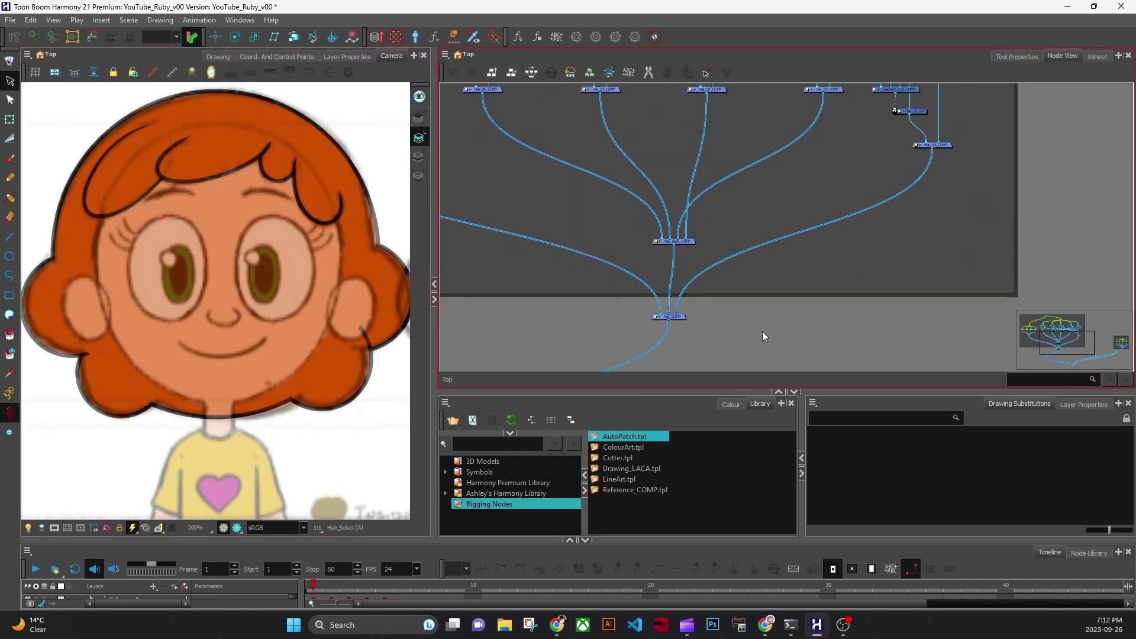
{"action": "left_click_drag", "start_coordinate": [933, 255], "coordinate": [935, 285]}
{"action": "left_click", "coordinate": [933, 280]}
{"action": "scroll", "coordinate": [877, 259], "scroll_direction": "down", "scroll_amount": 3}
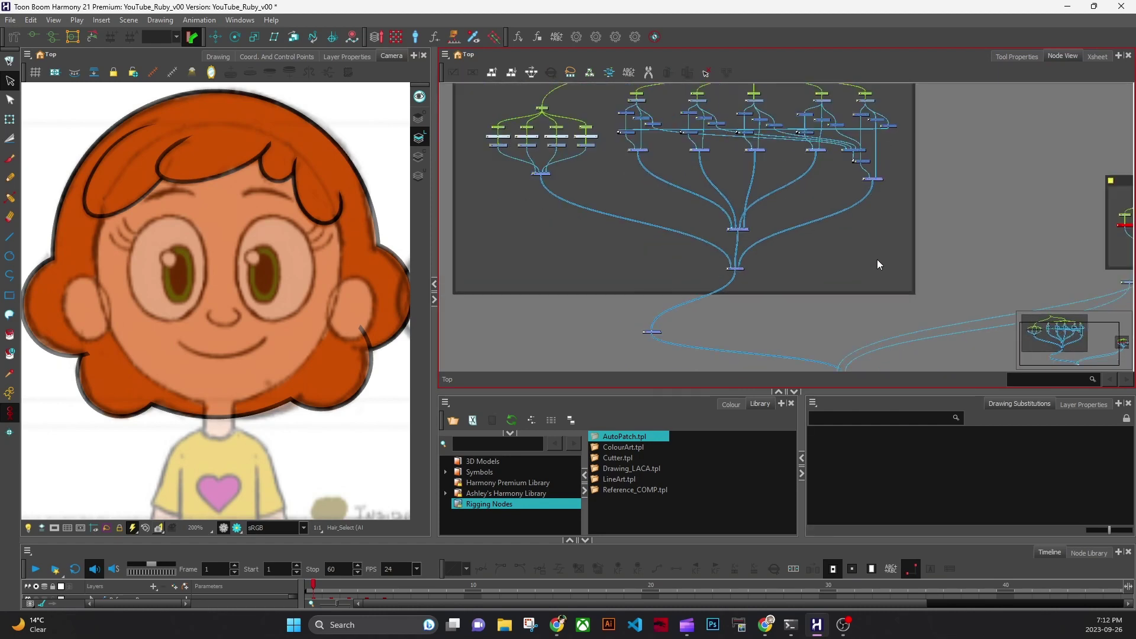
{"action": "left_click_drag", "start_coordinate": [839, 231], "coordinate": [817, 327]}
{"action": "scroll", "coordinate": [872, 213], "scroll_direction": "up", "scroll_amount": 6}
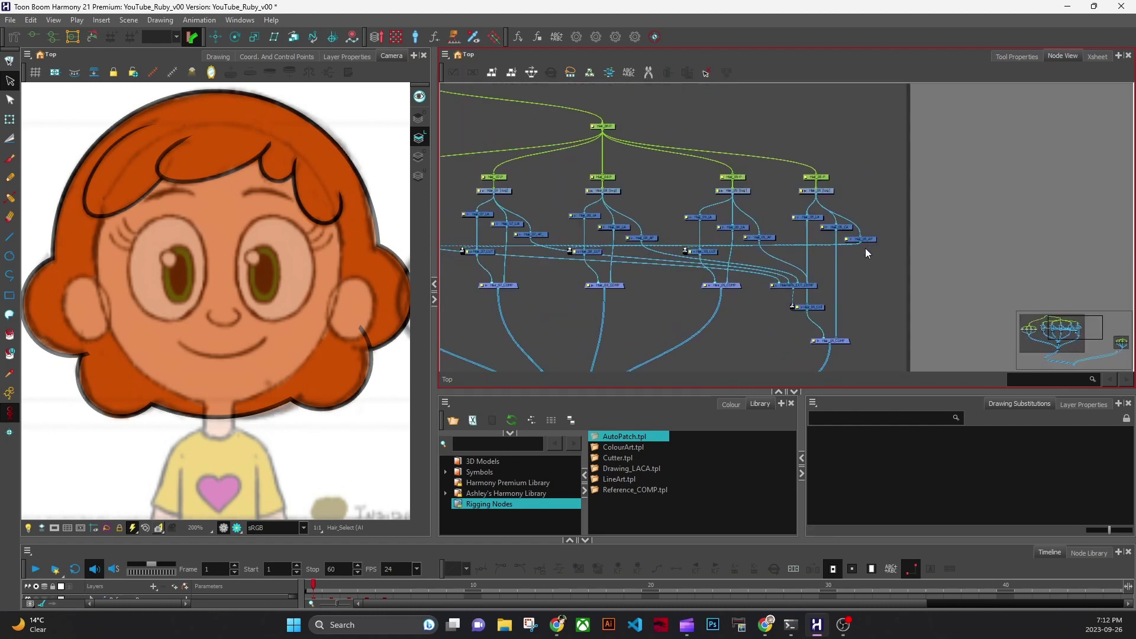
{"action": "left_click_drag", "start_coordinate": [677, 297], "coordinate": [857, 330]}
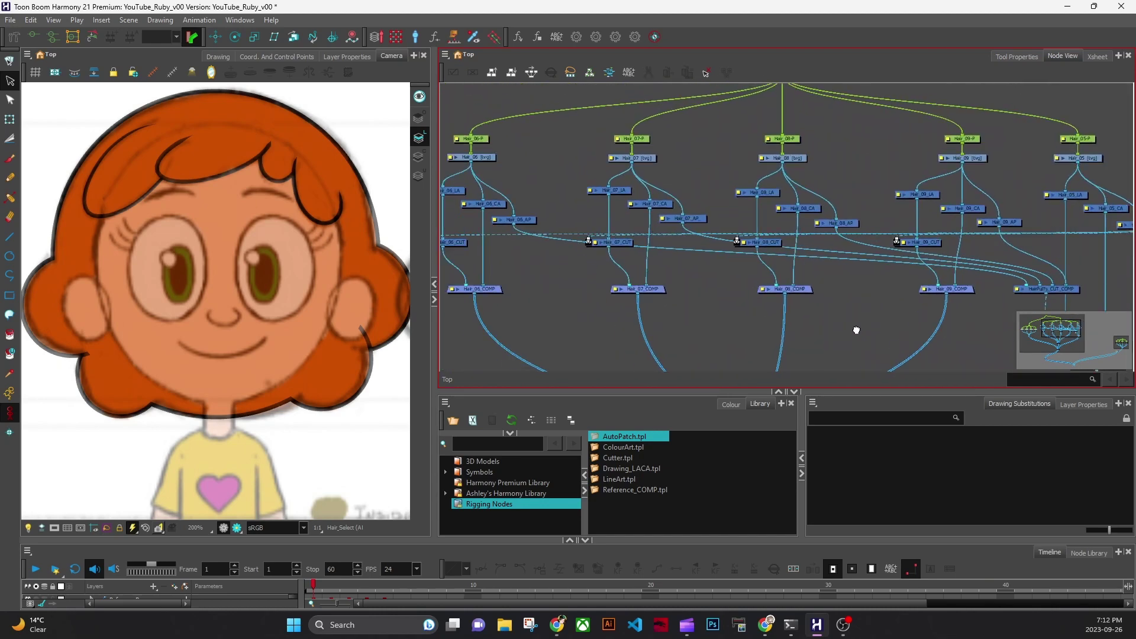
{"action": "left_click_drag", "start_coordinate": [643, 352], "coordinate": [669, 365]}
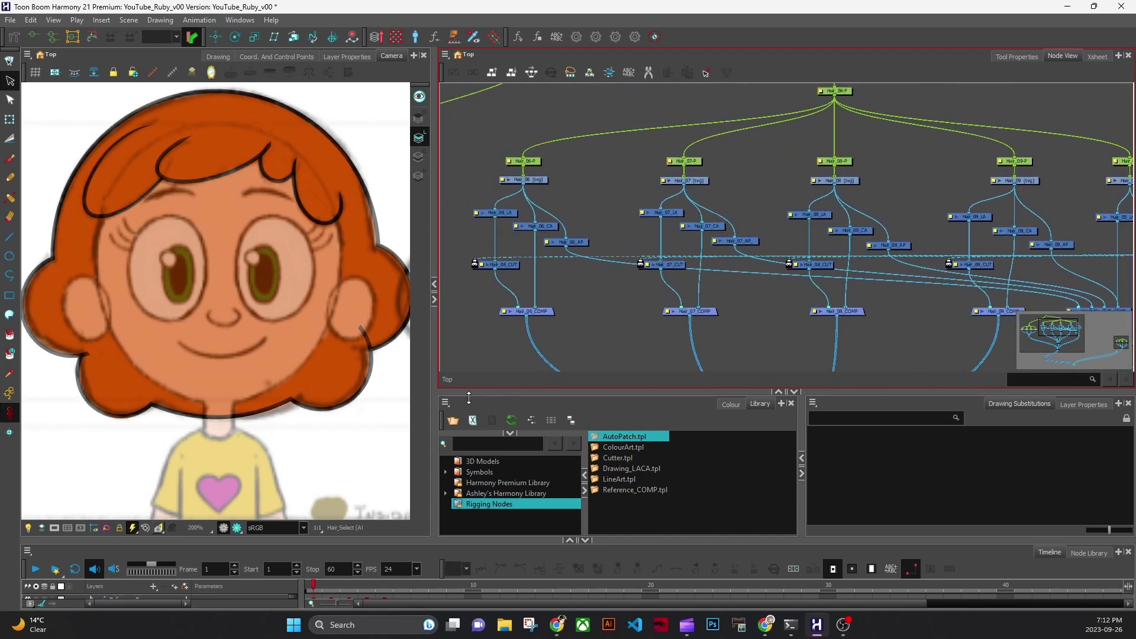
Test the cut by moving the Hair_08 and Hair_09 puffs with the Transform tool, and undo both moves.
{"action": "left_click", "coordinate": [539, 161]}
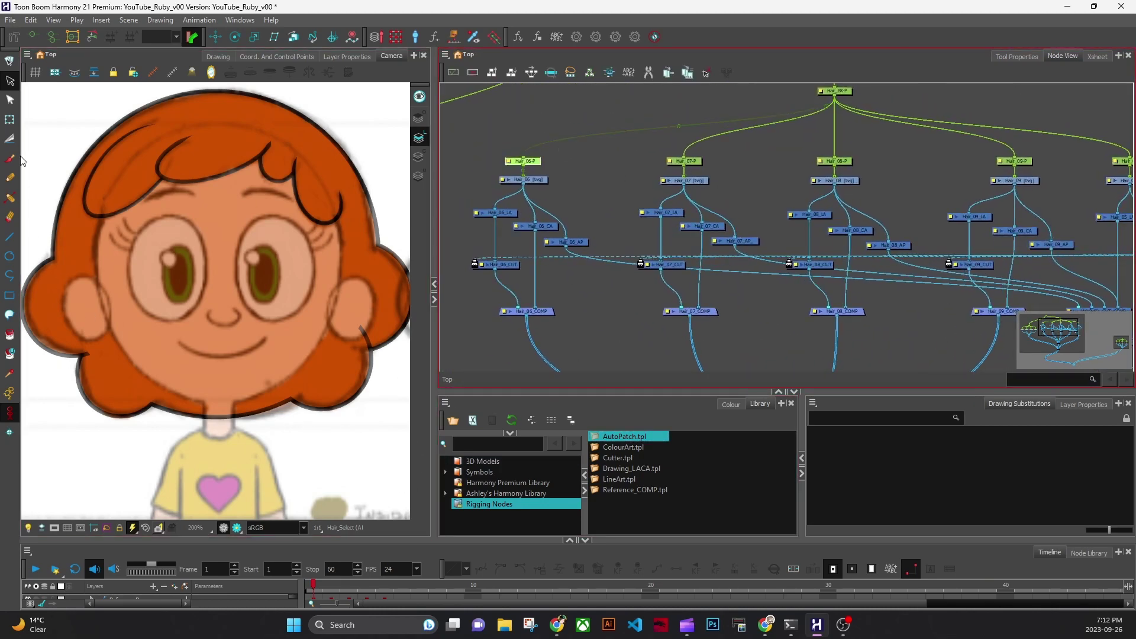
{"action": "key", "text": "shift+t"}
{"action": "left_click", "coordinate": [339, 389]}
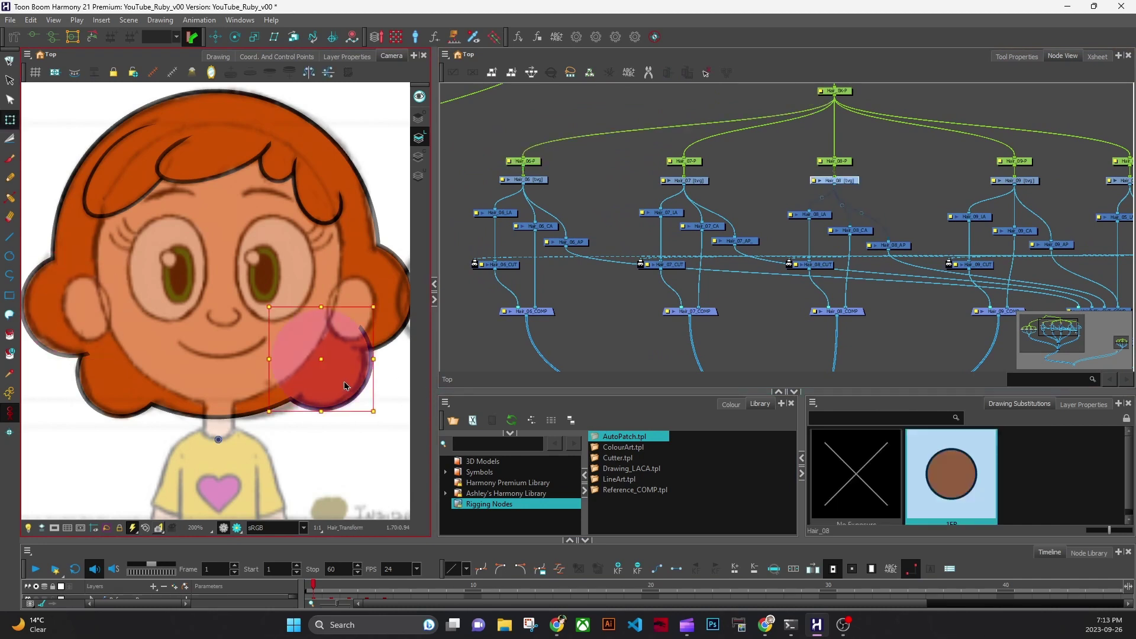
{"action": "left_click_drag", "start_coordinate": [357, 394], "coordinate": [375, 364]}
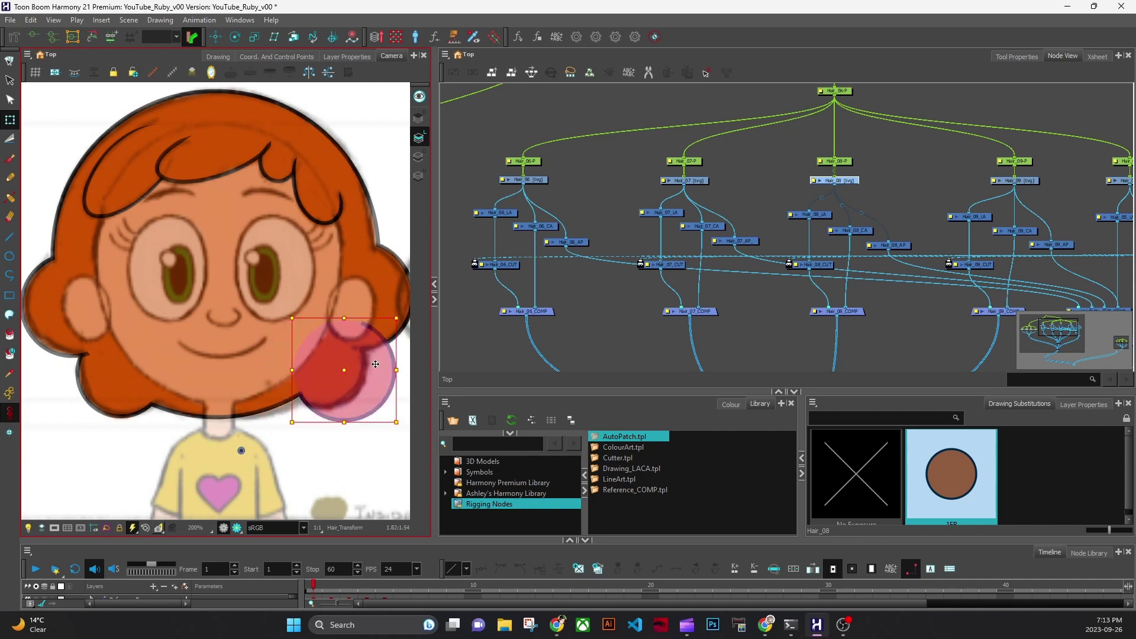
{"action": "left_click", "coordinate": [390, 284]}
{"action": "left_click_drag", "start_coordinate": [389, 291], "coordinate": [383, 294]}
{"action": "key", "text": "ctrl+z"}
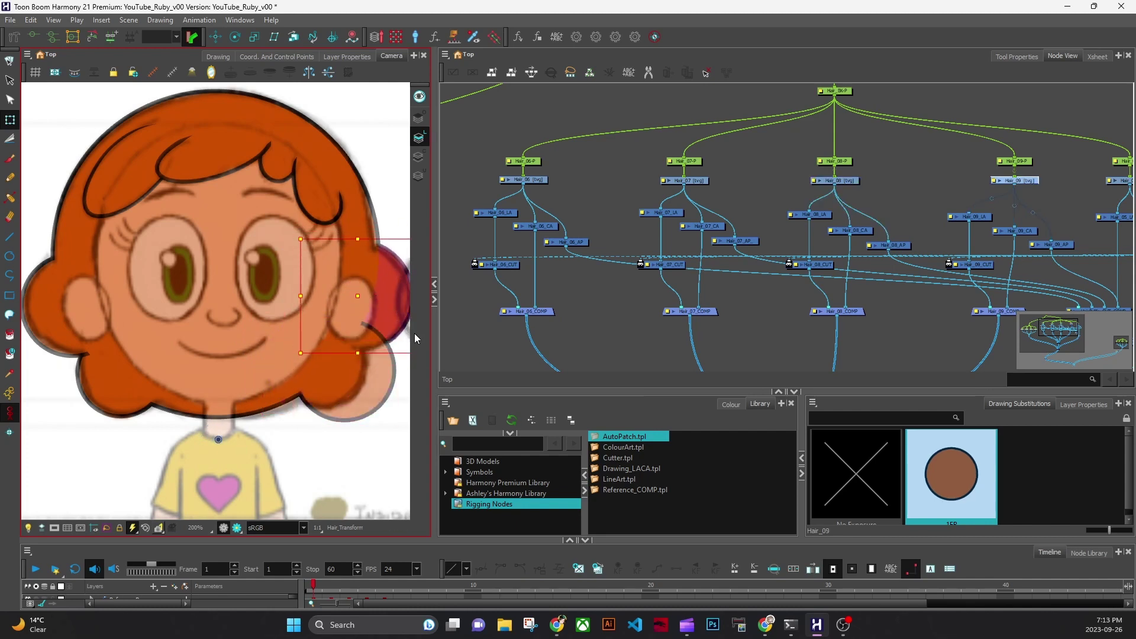
{"action": "key", "text": "ctrl+z"}
Check the pivot positions of the Hair_09-P and Hair_08-P pegs against their puffs, leaving nothing selected.
{"action": "left_click", "coordinate": [743, 351]}
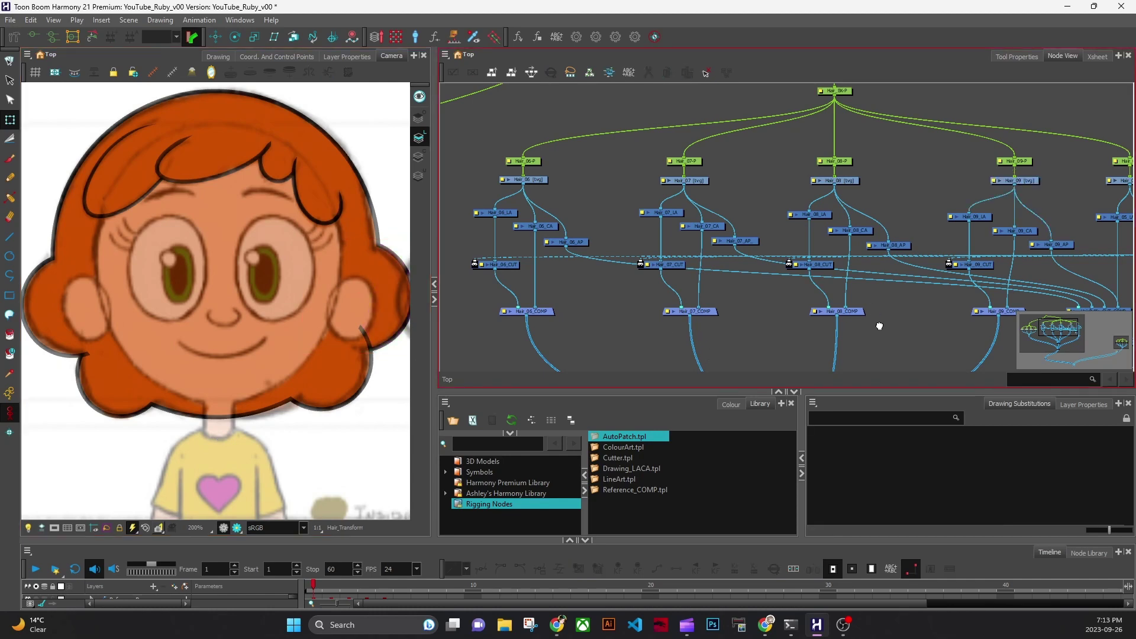
{"action": "left_click_drag", "start_coordinate": [881, 322], "coordinate": [751, 265]}
{"action": "left_click", "coordinate": [892, 106]}
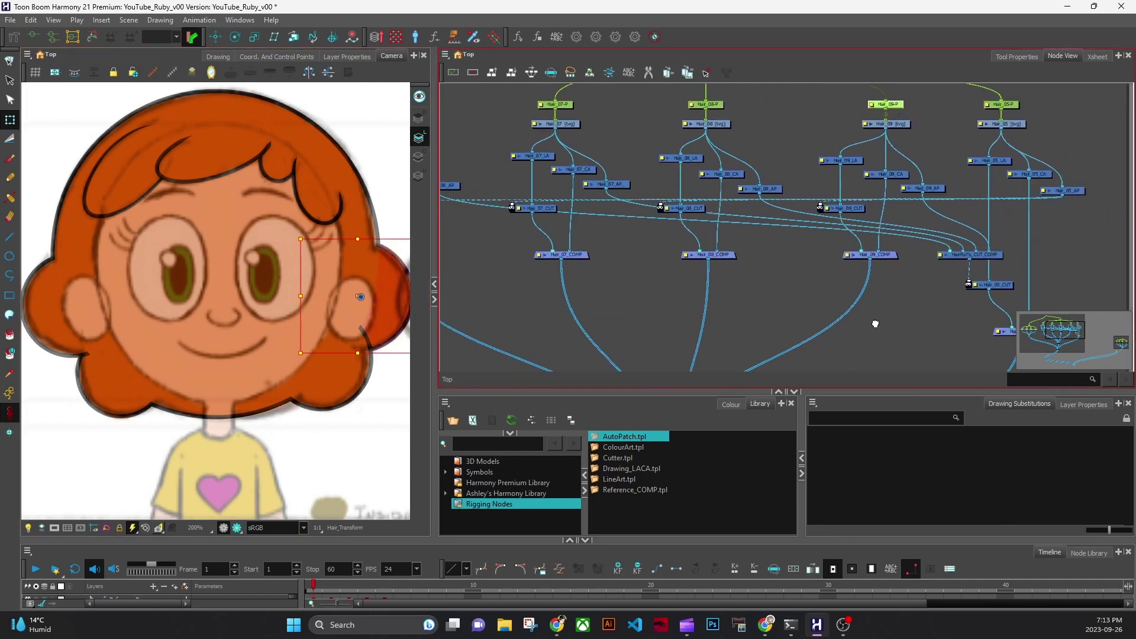
{"action": "mouse_move", "coordinate": [875, 324]}
{"action": "left_mouse_down"}
{"action": "mouse_move", "coordinate": [919, 221]}
{"action": "mouse_move", "coordinate": [863, 332]}
{"action": "left_mouse_up"}
{"action": "left_click_drag", "start_coordinate": [866, 179], "coordinate": [843, 265]}
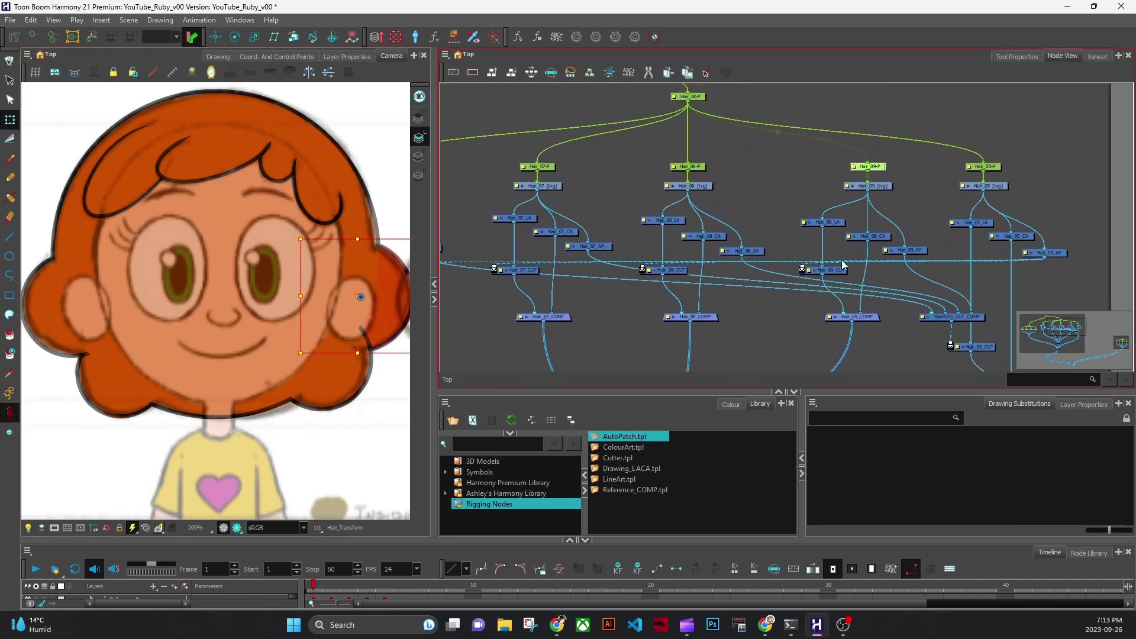
{"action": "left_click", "coordinate": [699, 167]}
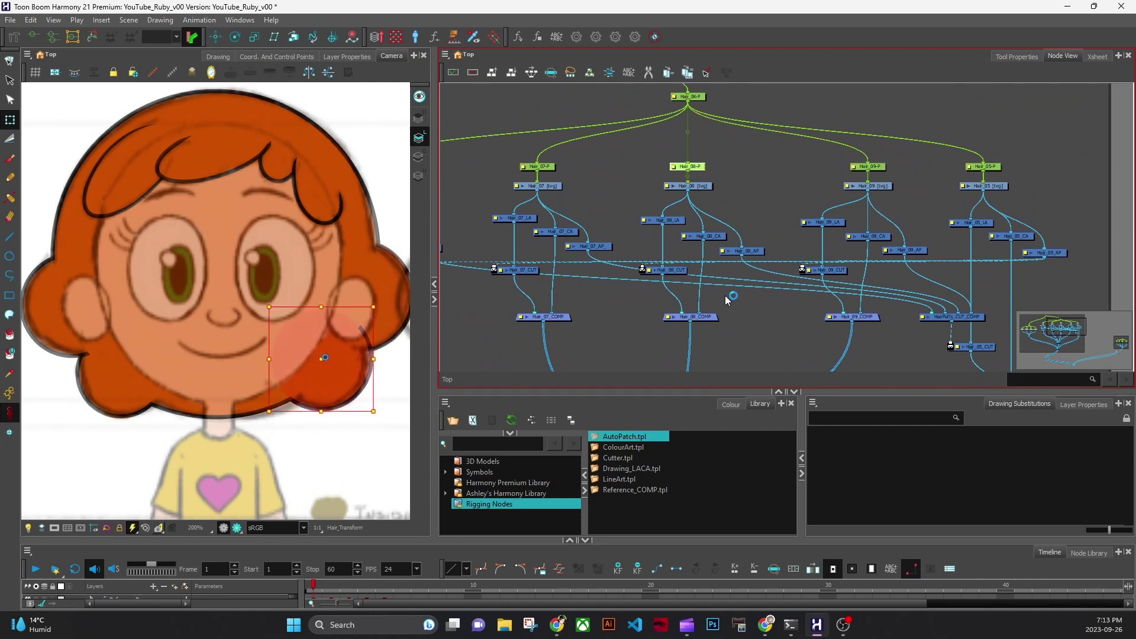
{"action": "left_click", "coordinate": [882, 167]}
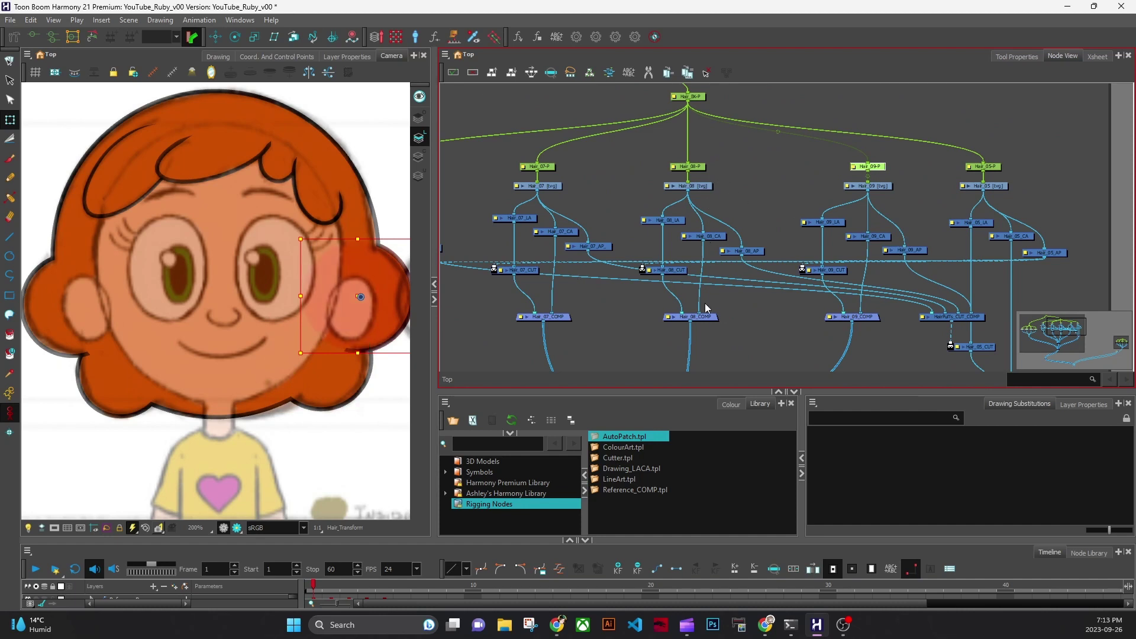
{"action": "left_click", "coordinate": [738, 328]}
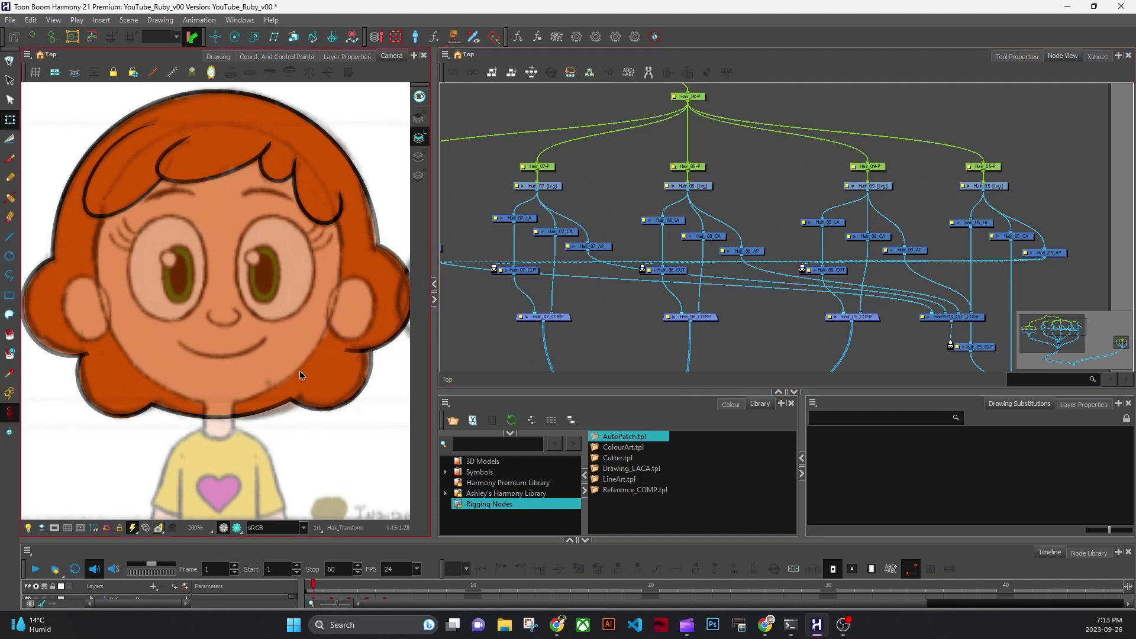
Enlarge the Node View vertically by shrinking the Library and Drawing Substitutions area beneath it.
{"action": "scroll", "coordinate": [320, 406], "scroll_direction": "down", "scroll_amount": 3}
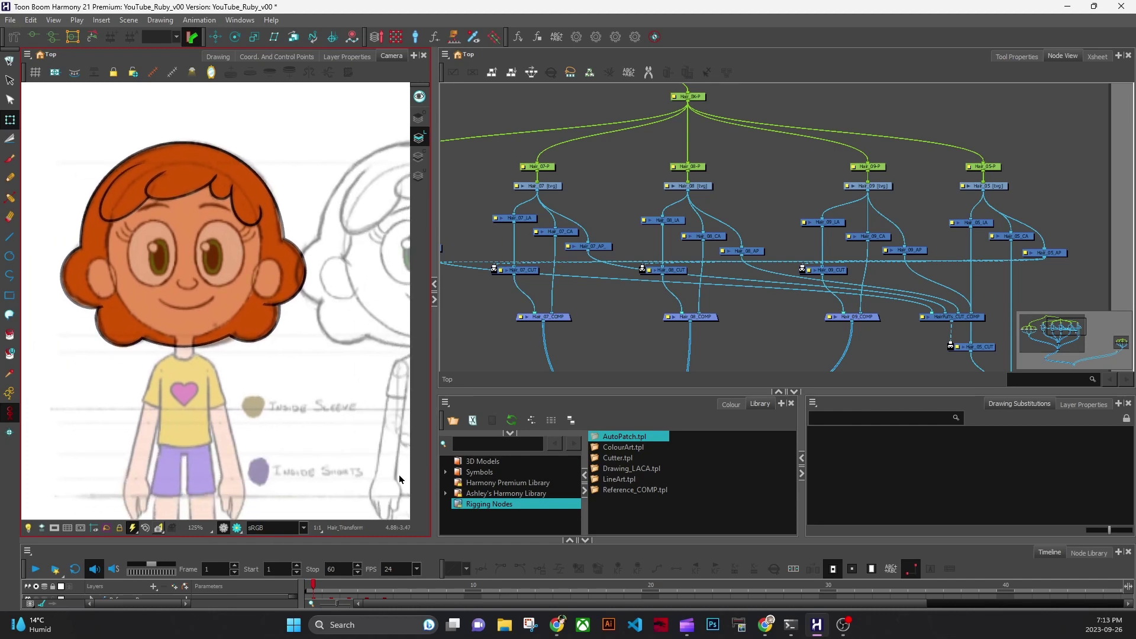
{"action": "left_click_drag", "start_coordinate": [852, 389], "coordinate": [847, 444]}
{"action": "left_click_drag", "start_coordinate": [765, 390], "coordinate": [908, 357]}
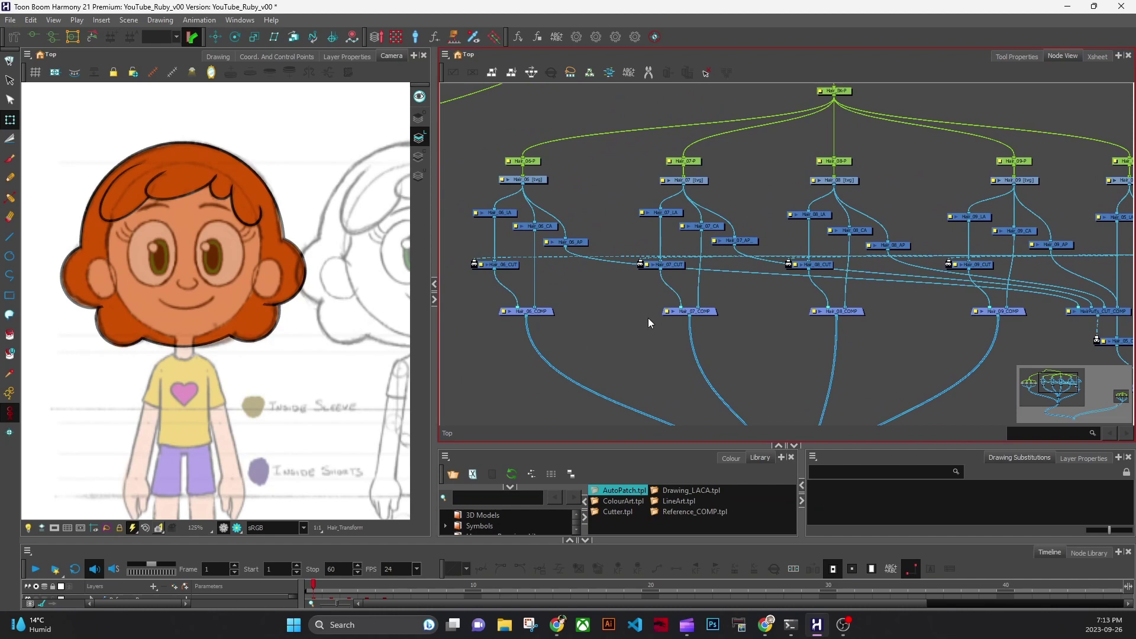
Align the Hair_COMP node directly below Hair_Back_COMP in the node network and deselect it.
{"action": "left_click_drag", "start_coordinate": [883, 382], "coordinate": [604, 329]}
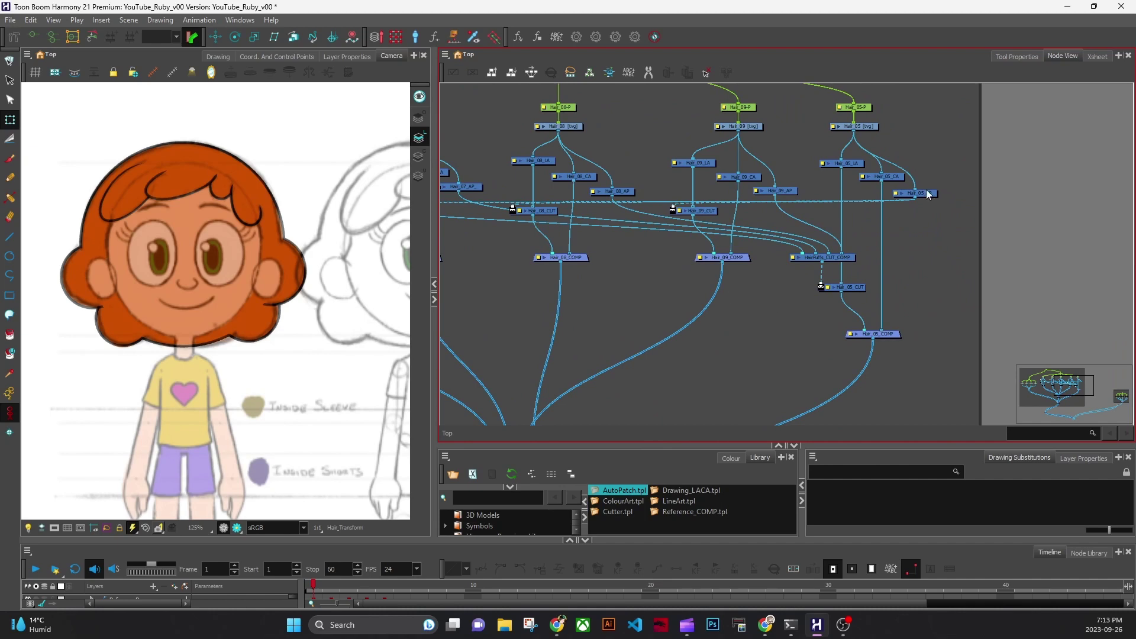
{"action": "left_click_drag", "start_coordinate": [843, 393], "coordinate": [1021, 237]}
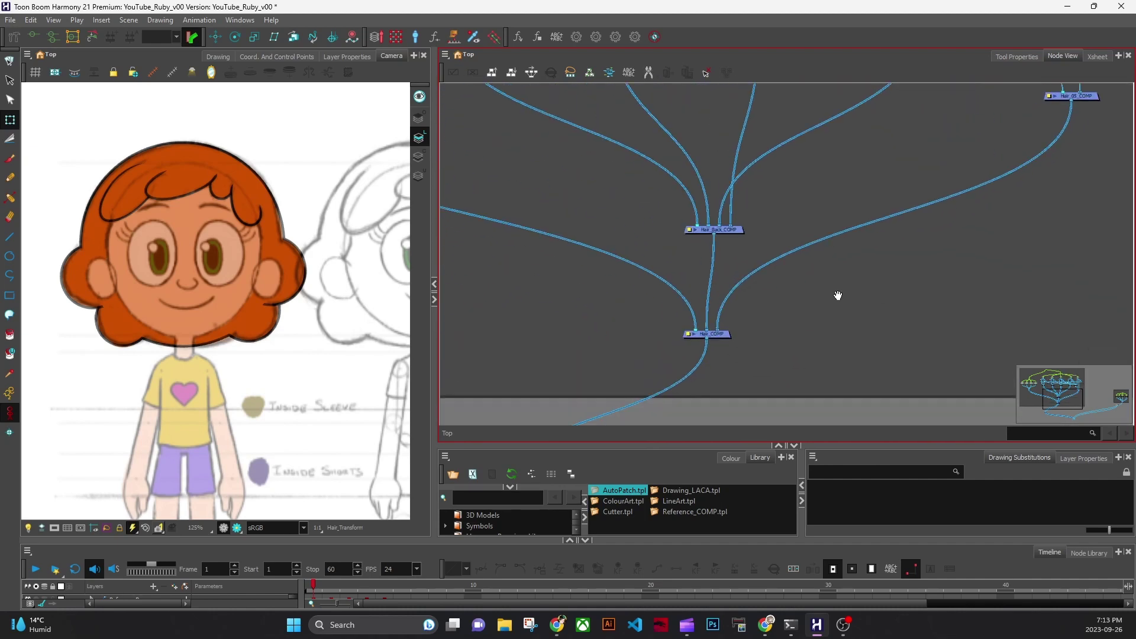
{"action": "left_click", "coordinate": [723, 335]}
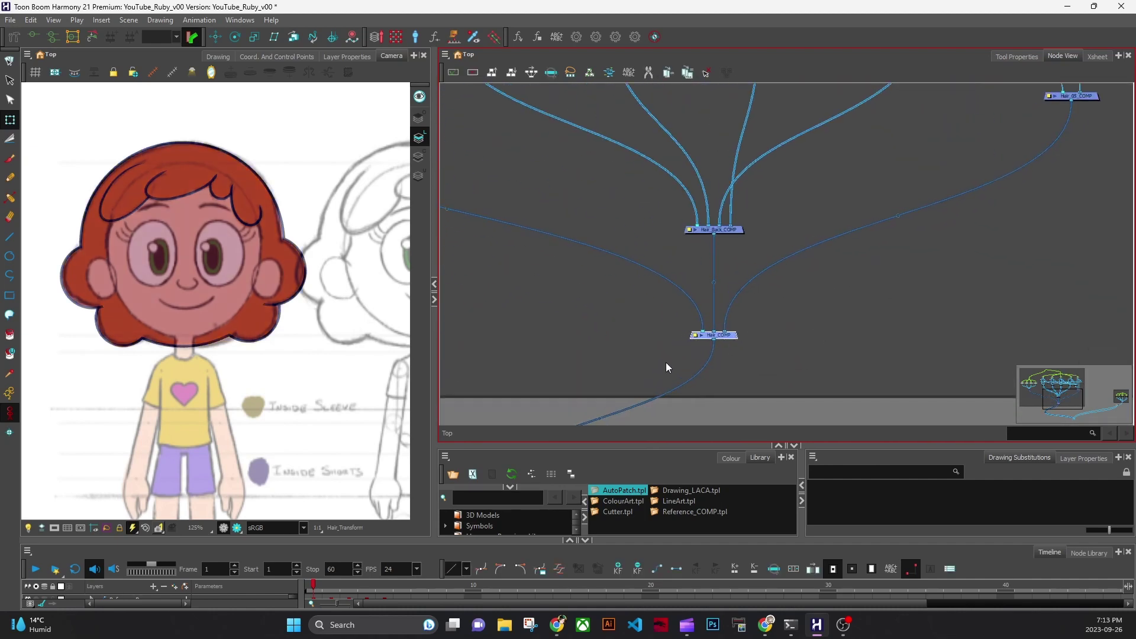
{"action": "left_click", "coordinate": [492, 297]}
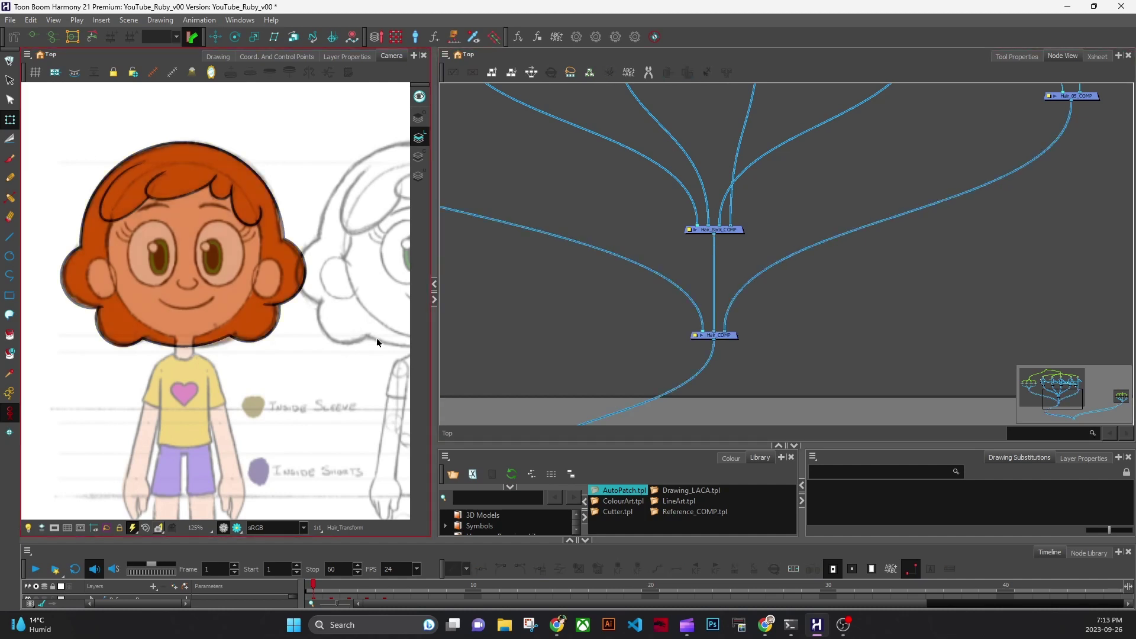
{"action": "left_click_drag", "start_coordinate": [285, 281], "coordinate": [332, 333]}
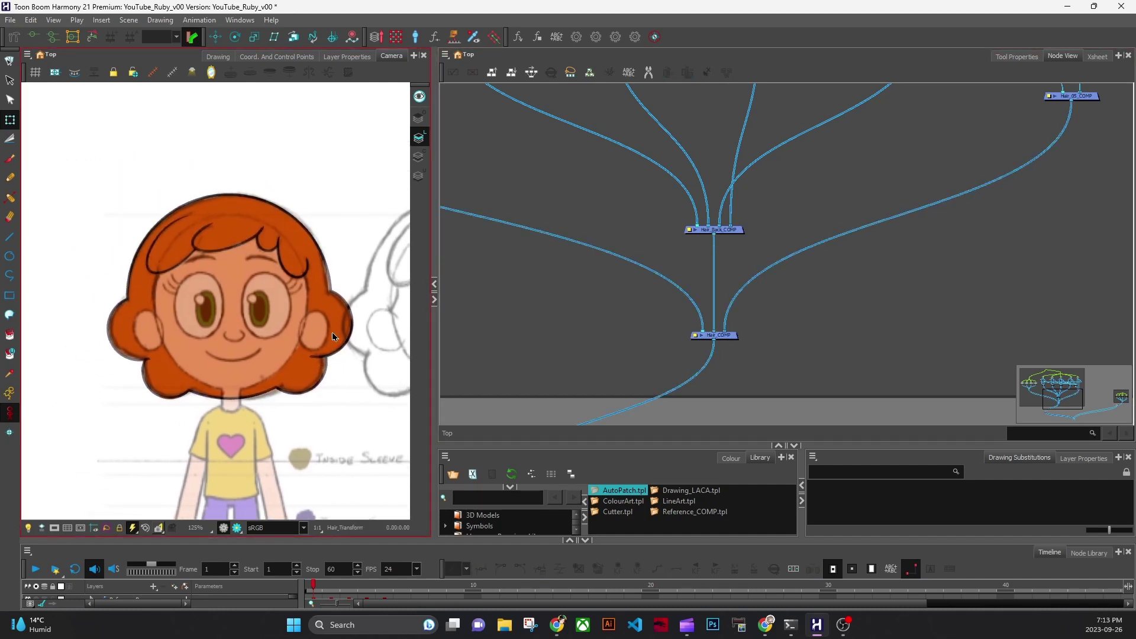